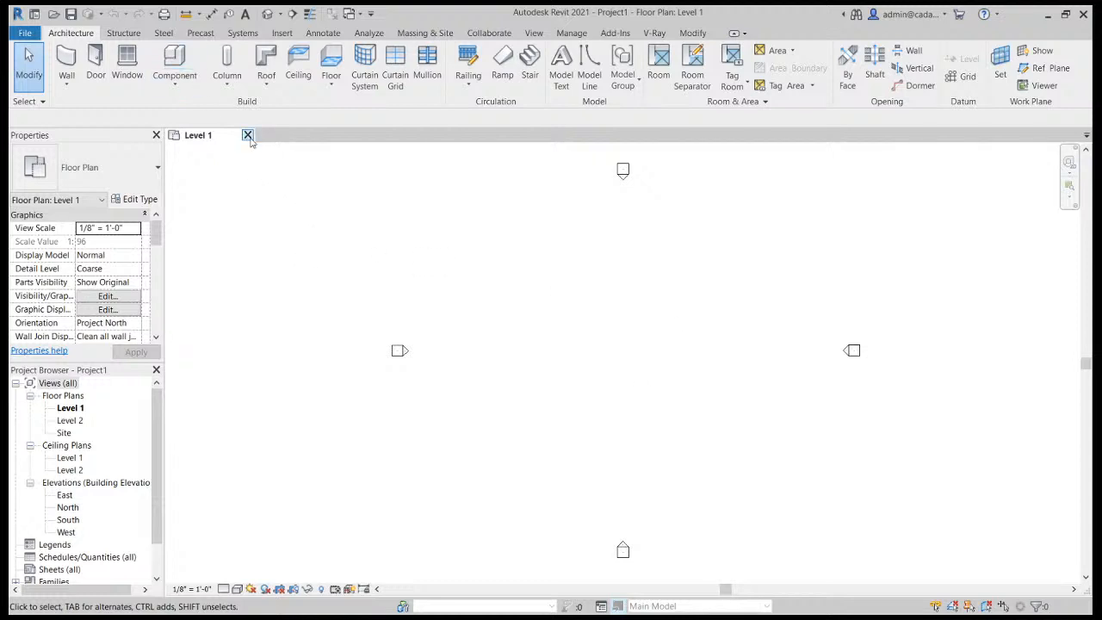
Close the current project and create a new one from the home page.
{"action": "left_click", "coordinate": [248, 136]}
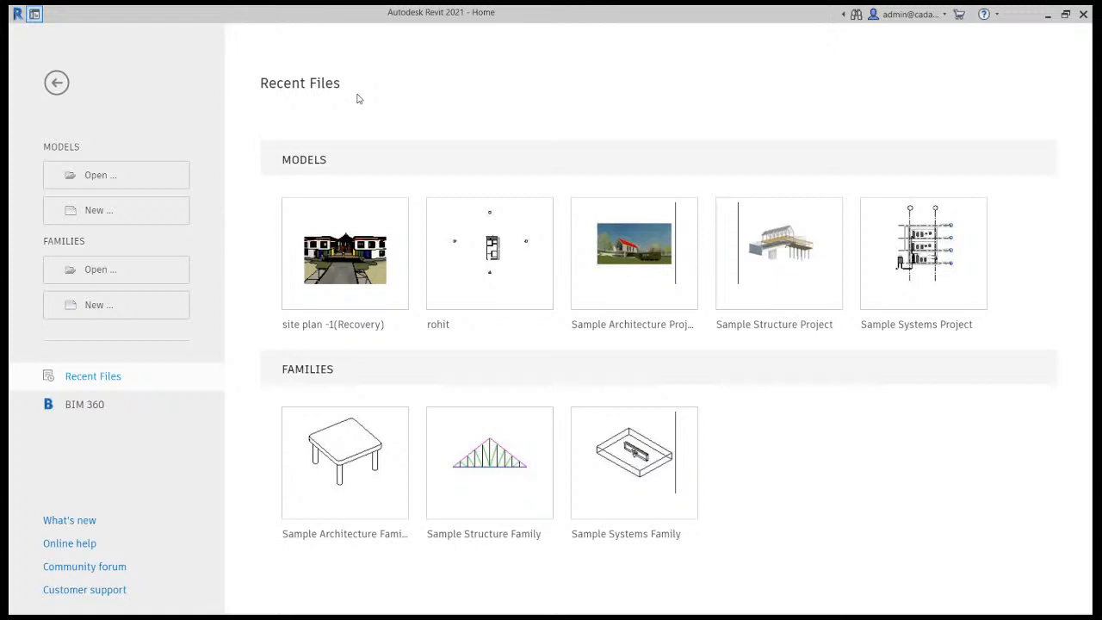
{"action": "left_click", "coordinate": [104, 218]}
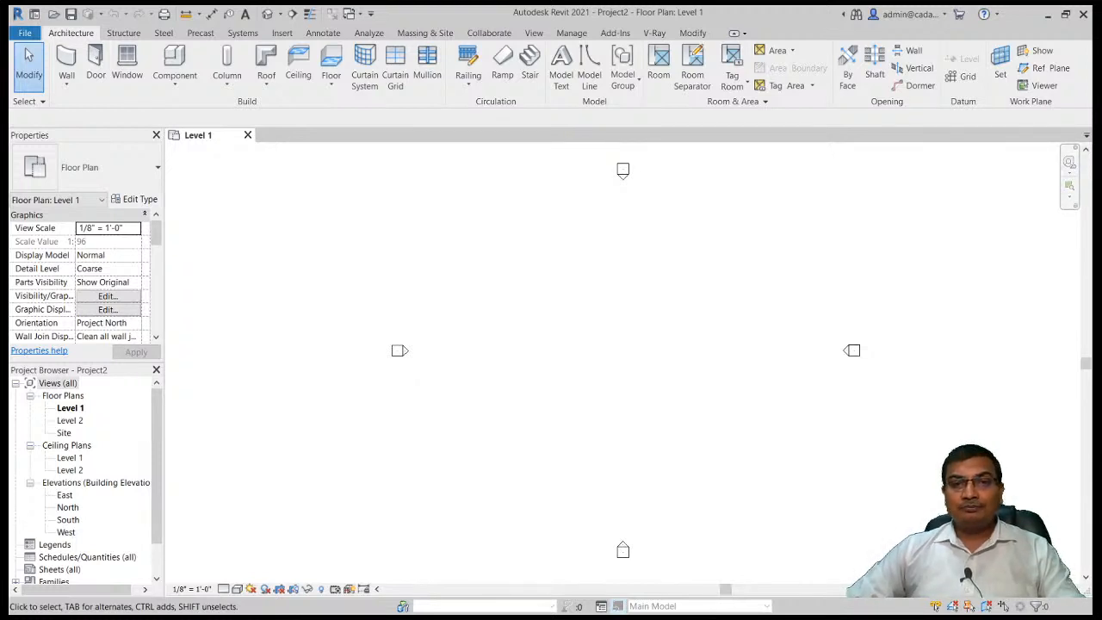
Examine the levels of the new project in the East, North and South elevations.
{"action": "middle_click_drag", "start_coordinate": [600, 322], "coordinate": [585, 317]}
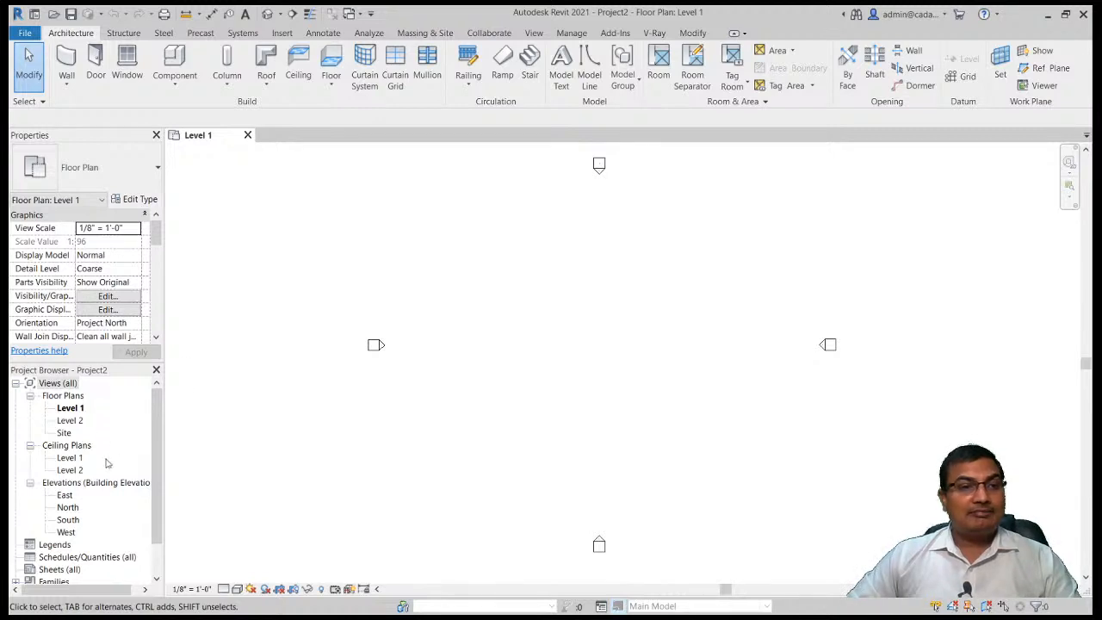
{"action": "scroll", "coordinate": [155, 435], "scroll_direction": "down", "scroll_amount": 1}
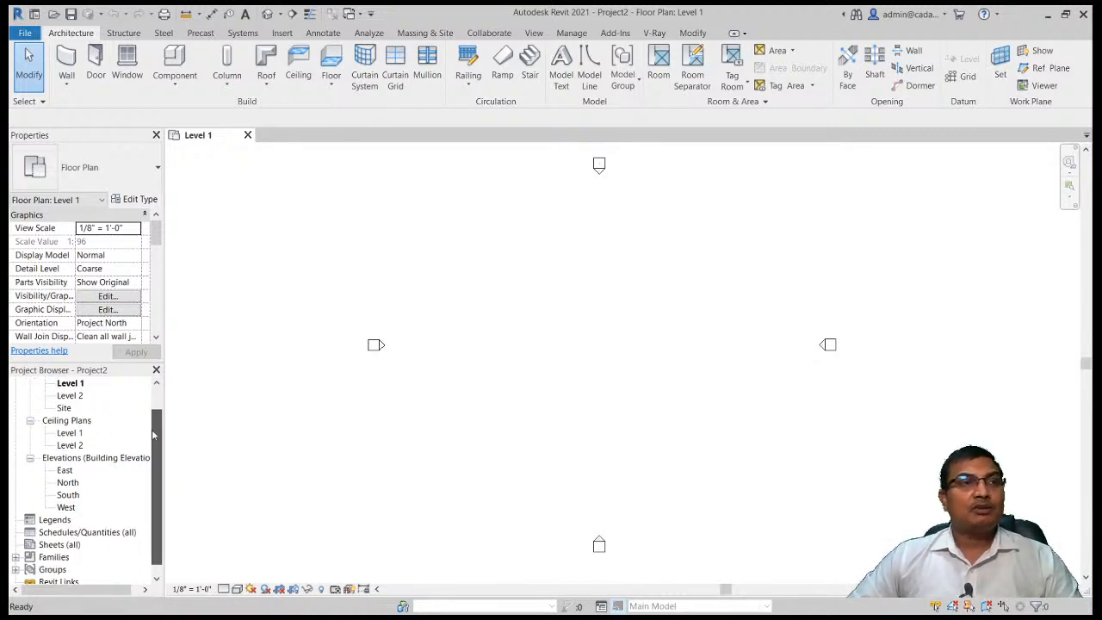
{"action": "left_click_drag", "start_coordinate": [152, 431], "coordinate": [164, 409]}
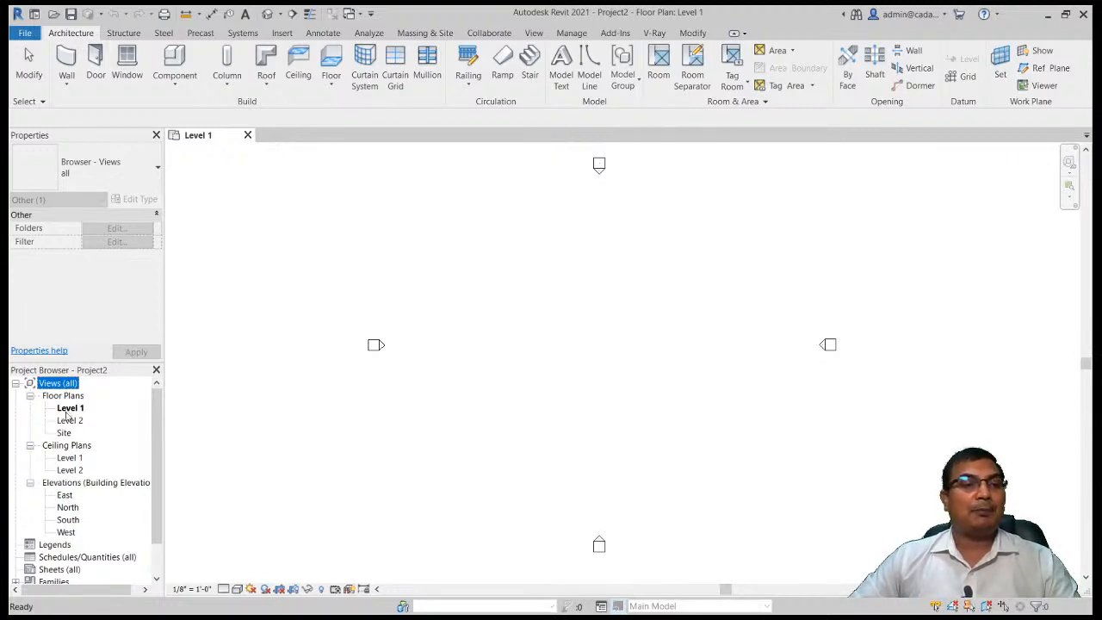
{"action": "double_click", "coordinate": [65, 494]}
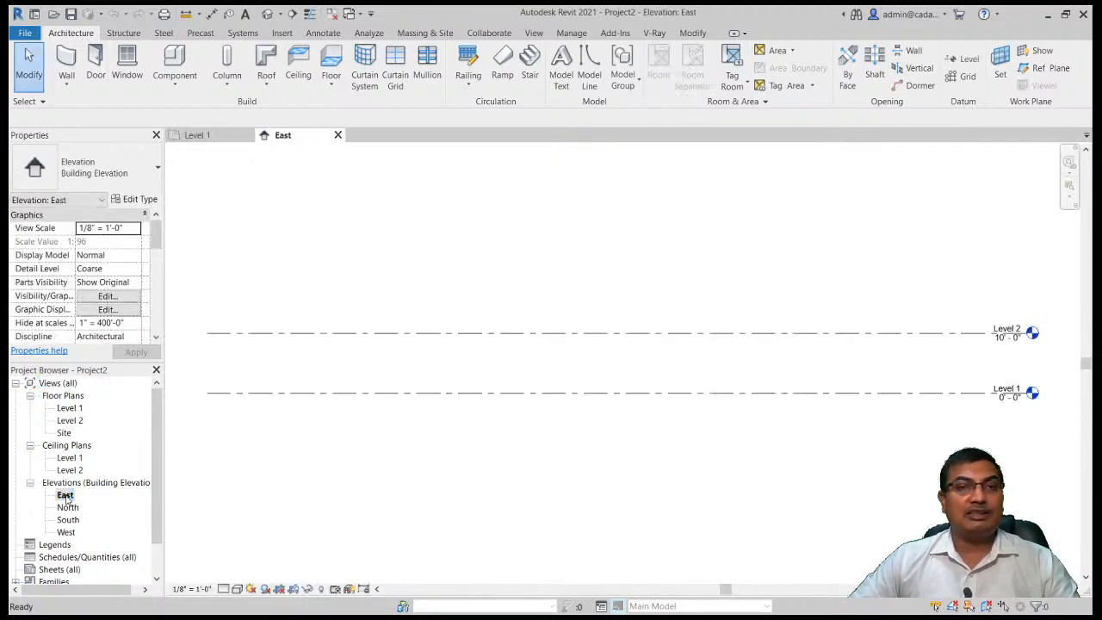
{"action": "double_click", "coordinate": [67, 507]}
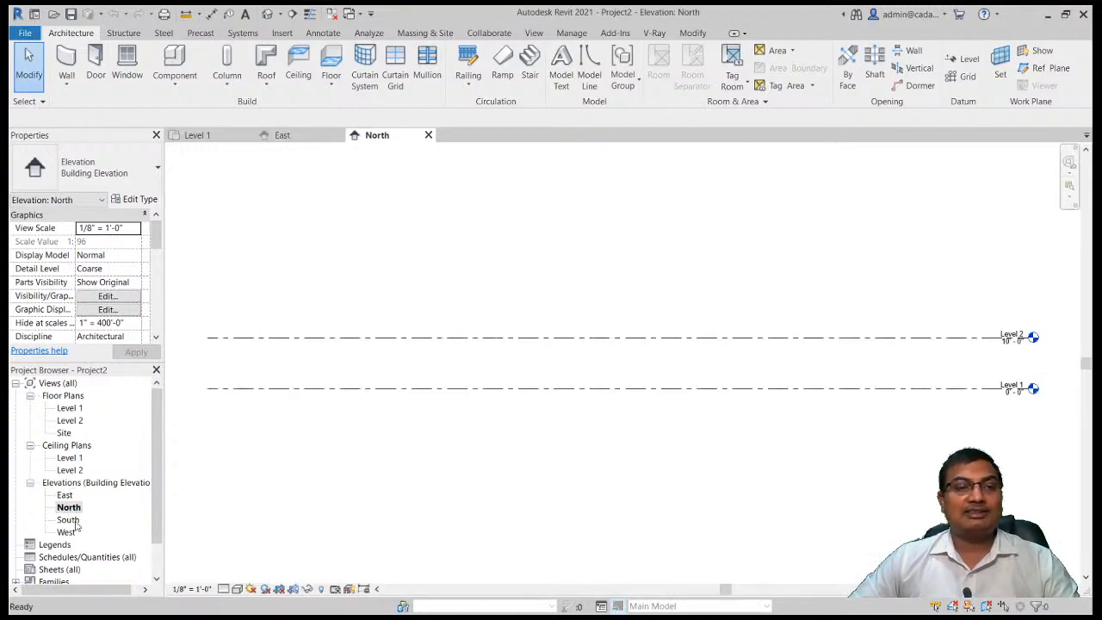
{"action": "double_click", "coordinate": [71, 520]}
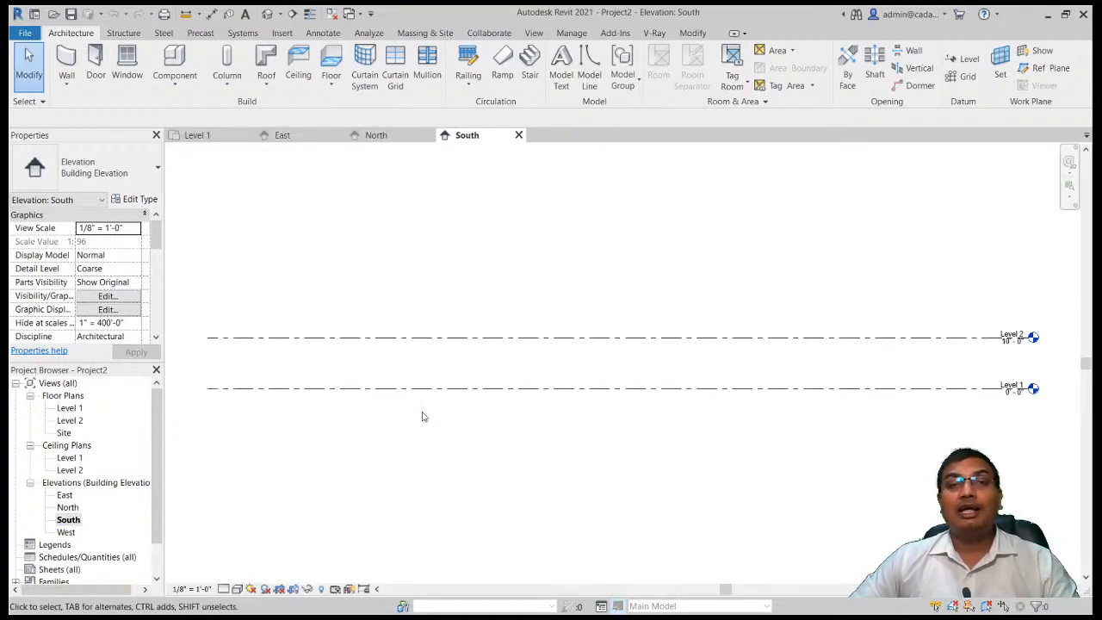
Open the name of Level 1 for editing in the South elevation.
{"action": "middle_click_drag", "start_coordinate": [851, 423], "coordinate": [551, 443]}
{"action": "scroll", "coordinate": [692, 375], "scroll_direction": "up", "scroll_amount": 3}
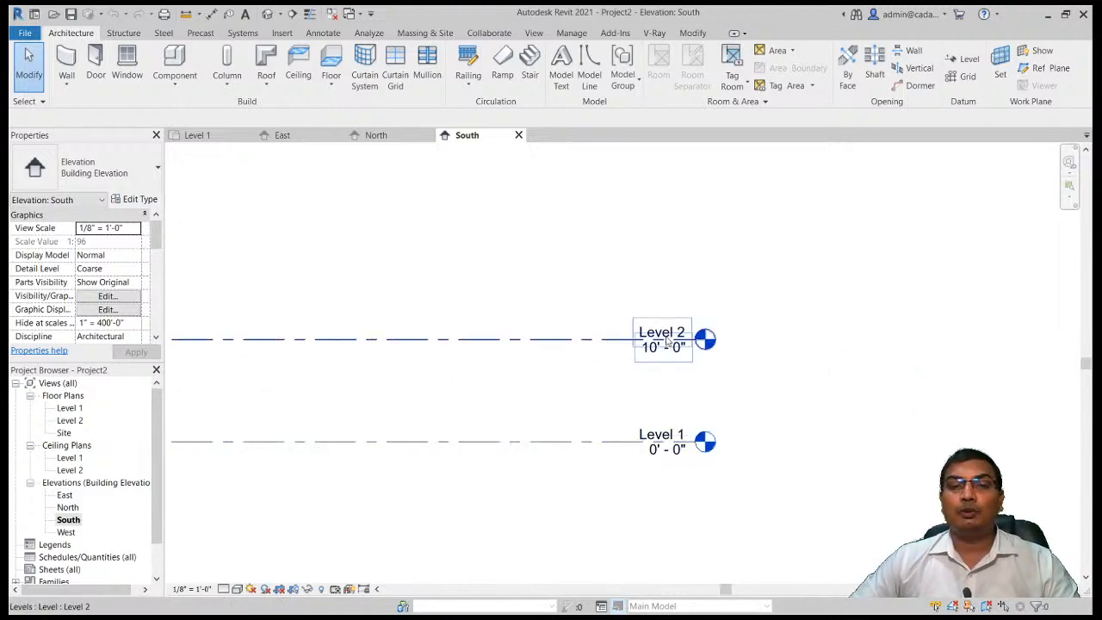
{"action": "double_click", "coordinate": [661, 432]}
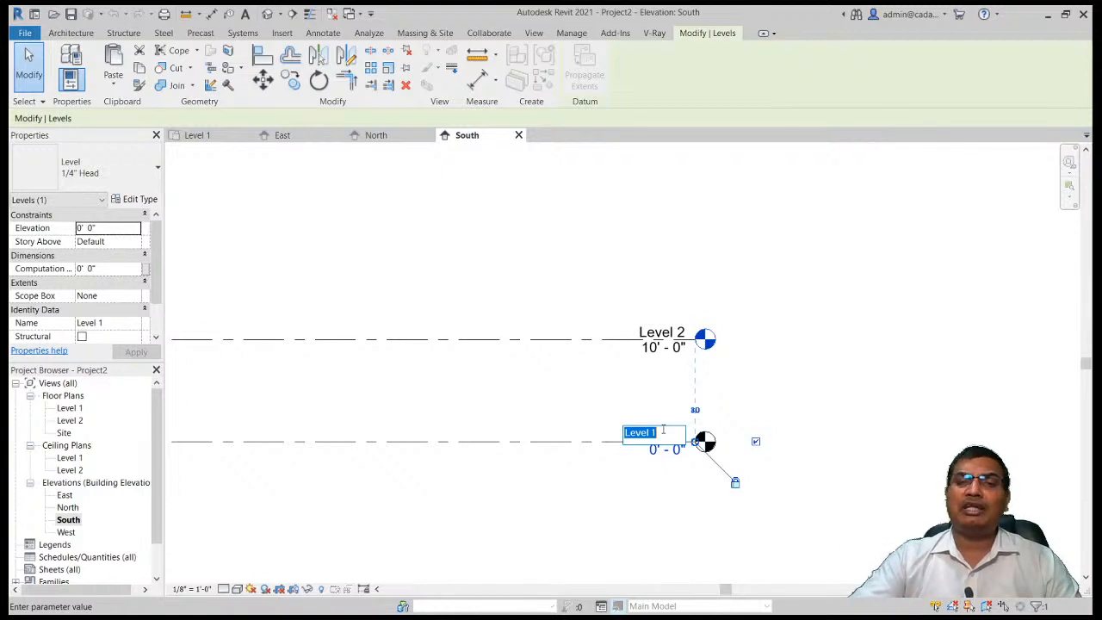
{"action": "key", "text": "Return"}
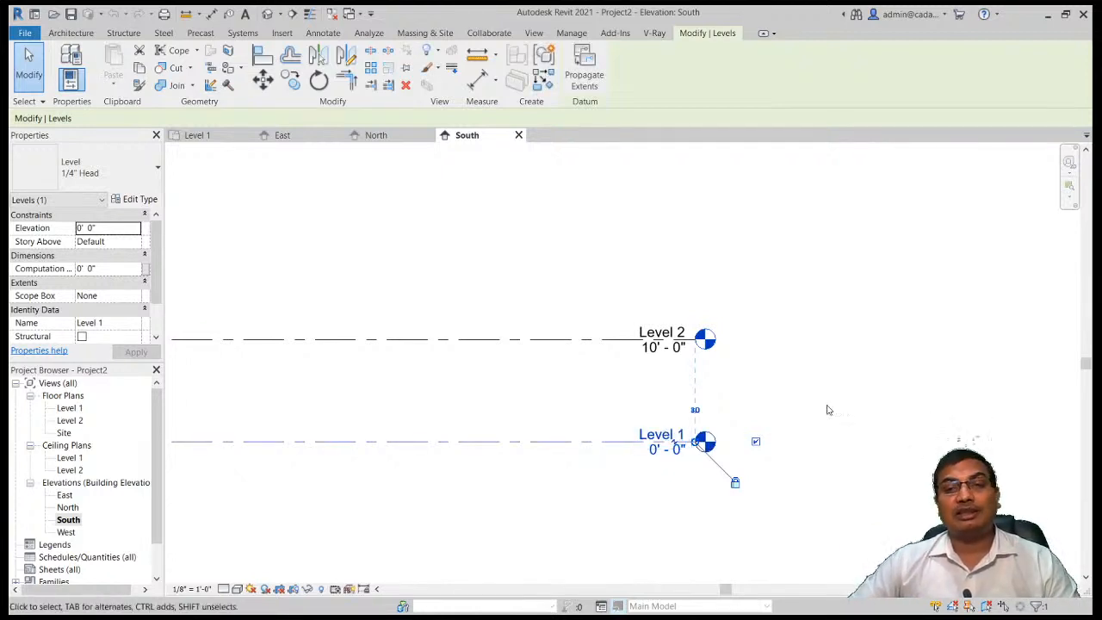
{"action": "left_click", "coordinate": [837, 392]}
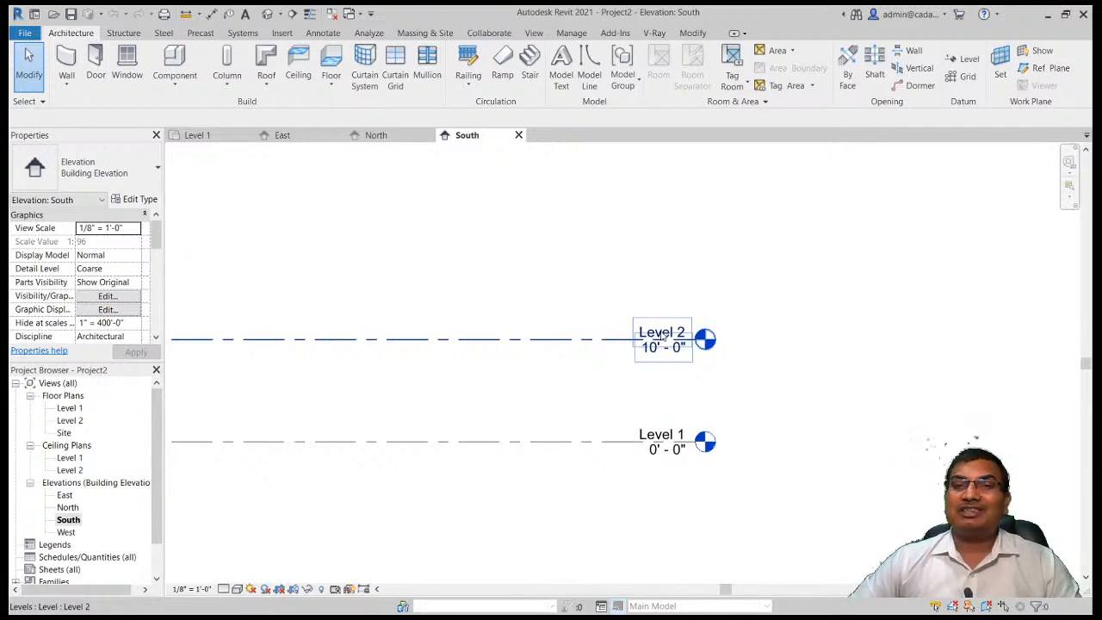
Set the elevation of Level 2 to 12' in the South elevation.
{"action": "left_click", "coordinate": [660, 346]}
{"action": "left_click", "coordinate": [660, 348]}
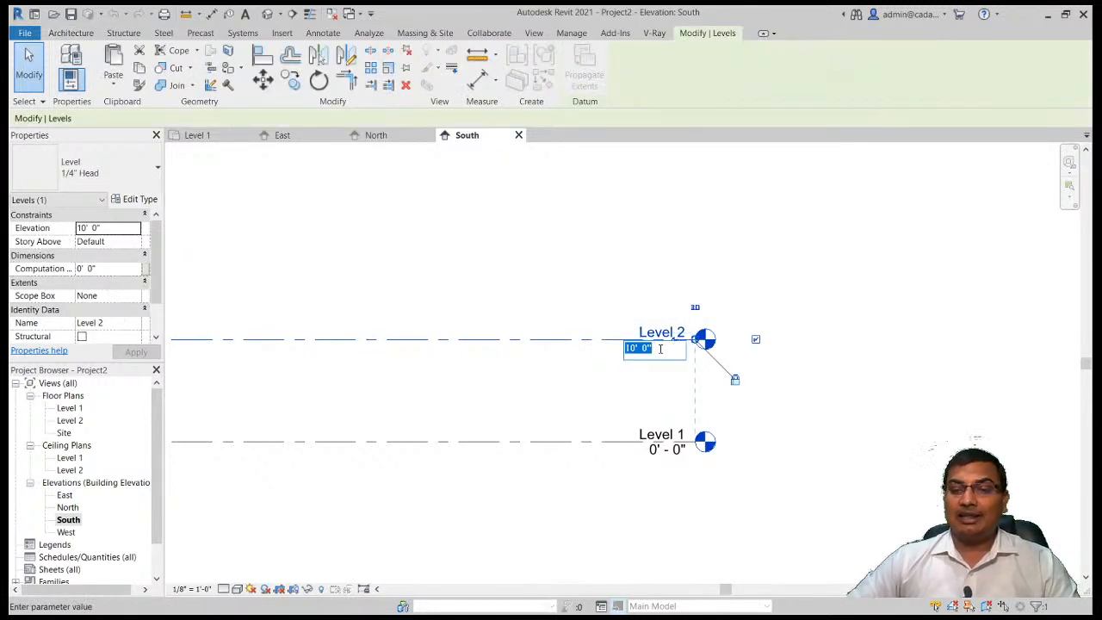
{"action": "type", "text": "12"}
{"action": "key", "text": "Return"}
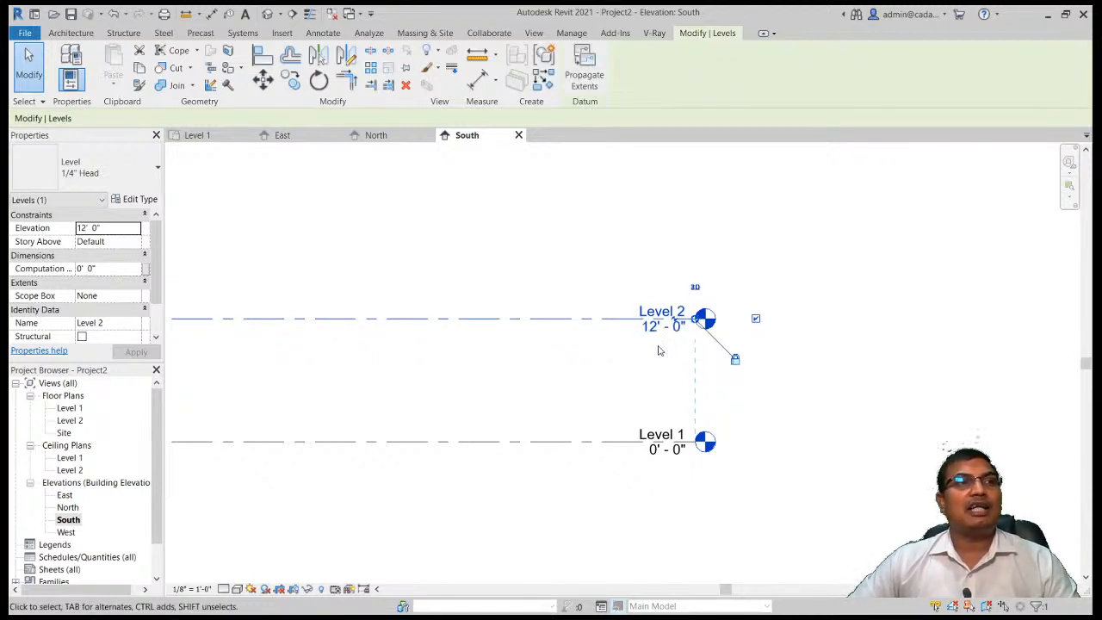
Set the elevation of Level 2 to 10' and deselect the level.
{"action": "left_click", "coordinate": [661, 327]}
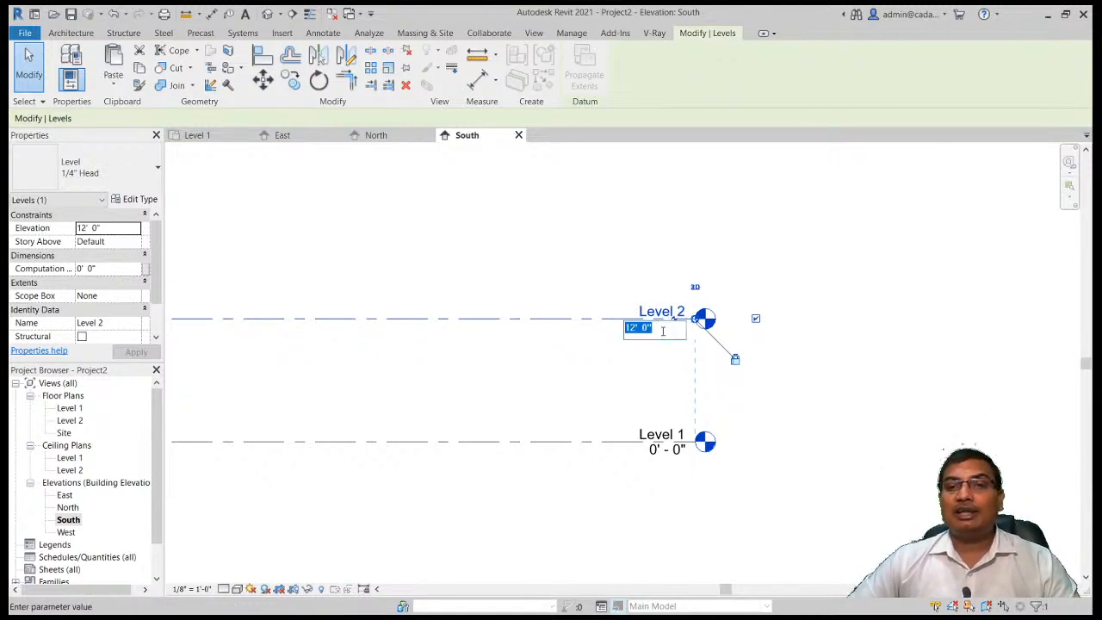
{"action": "type", "text": "10"}
{"action": "key", "text": "Return"}
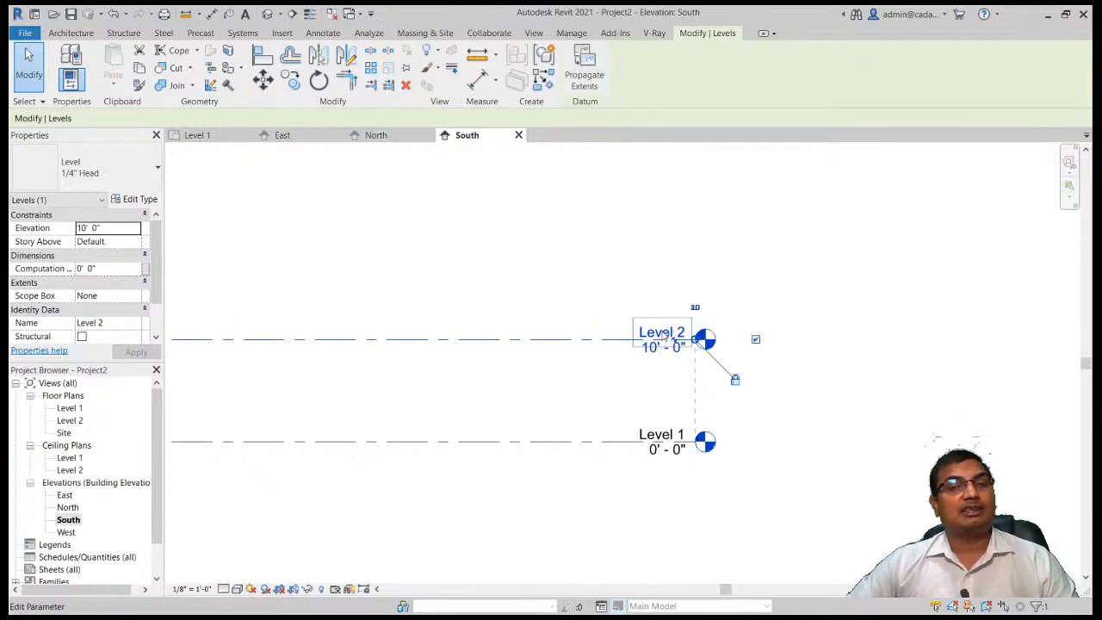
{"action": "left_click", "coordinate": [540, 260]}
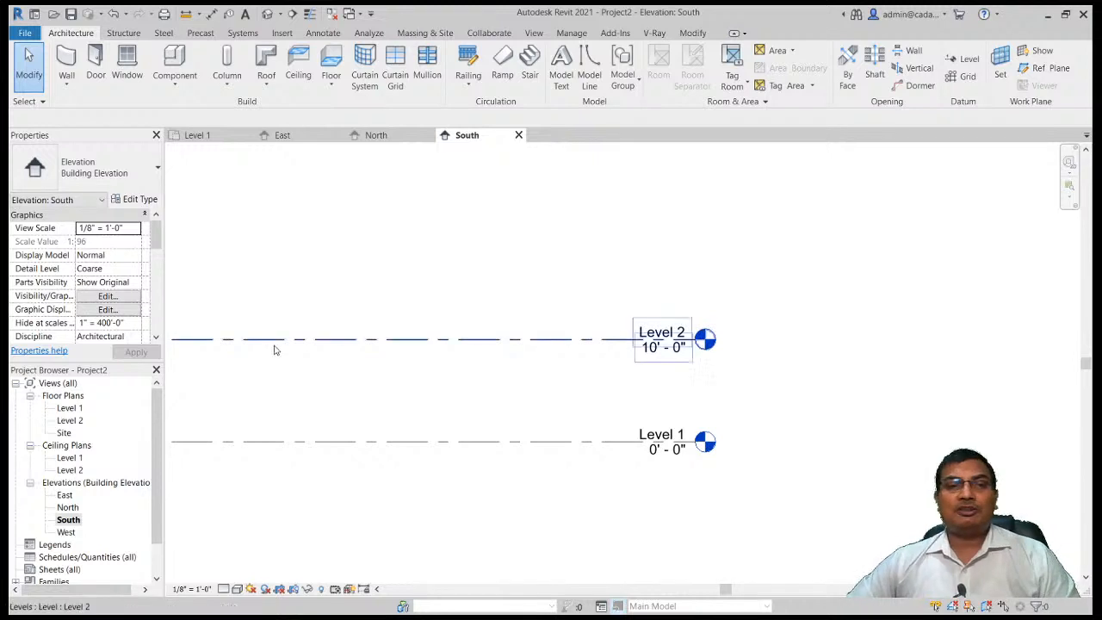
Open the Level 1 floor plan and close all inactive views.
{"action": "double_click", "coordinate": [70, 408]}
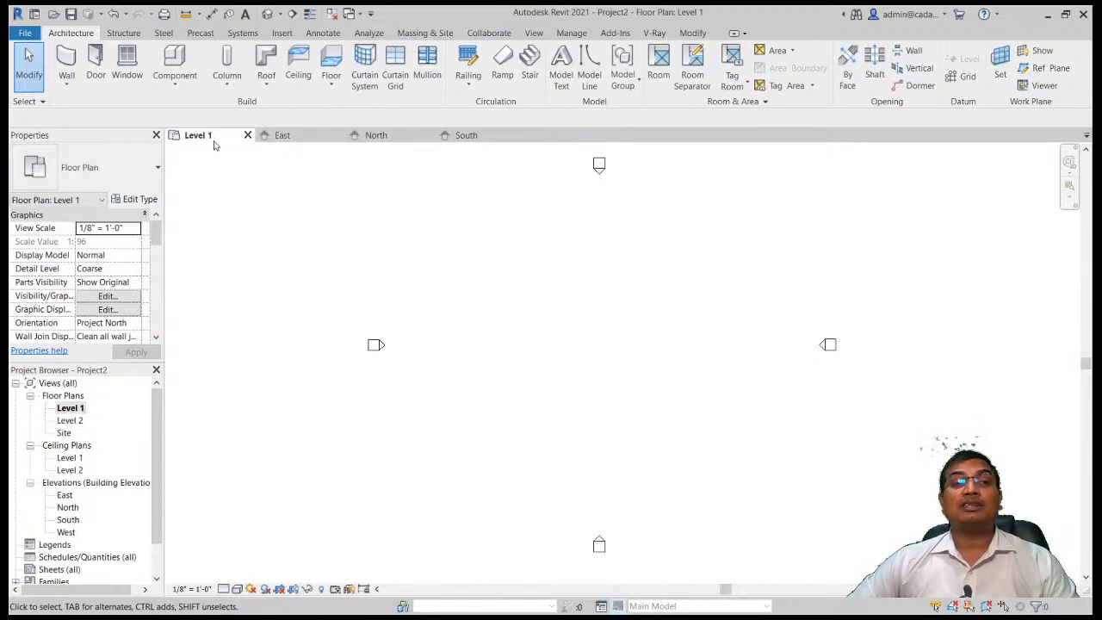
{"action": "left_click", "coordinate": [332, 15]}
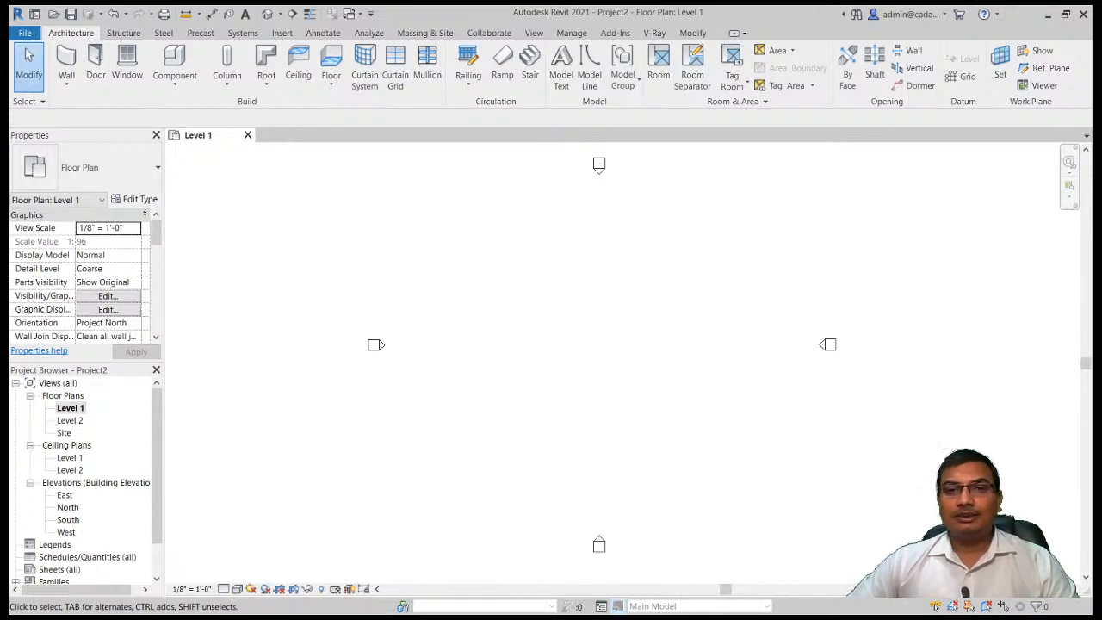
Start the Wall command with the Generic - 12" Masonry type and duplicate that type as "wall 9"".
{"action": "left_click", "coordinate": [66, 65]}
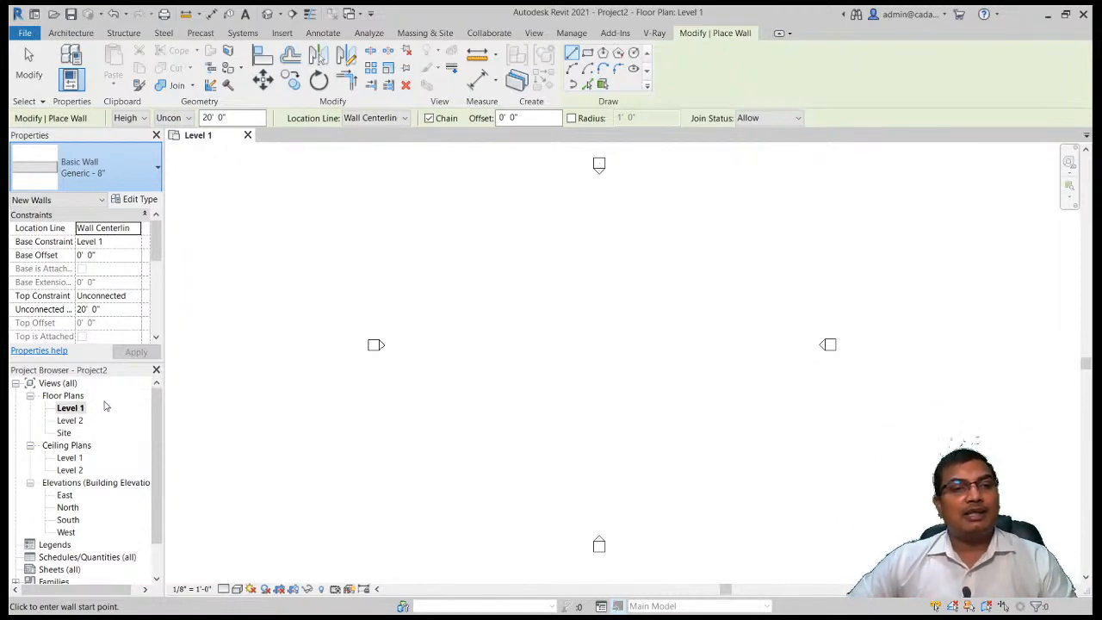
{"action": "left_click", "coordinate": [107, 403]}
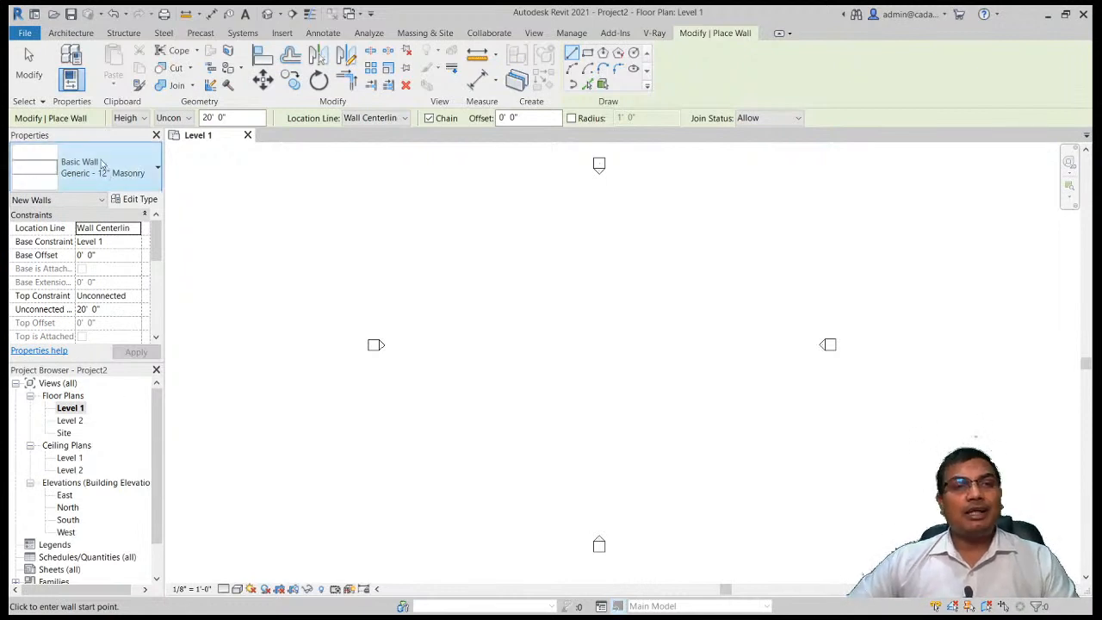
{"action": "left_click", "coordinate": [134, 201]}
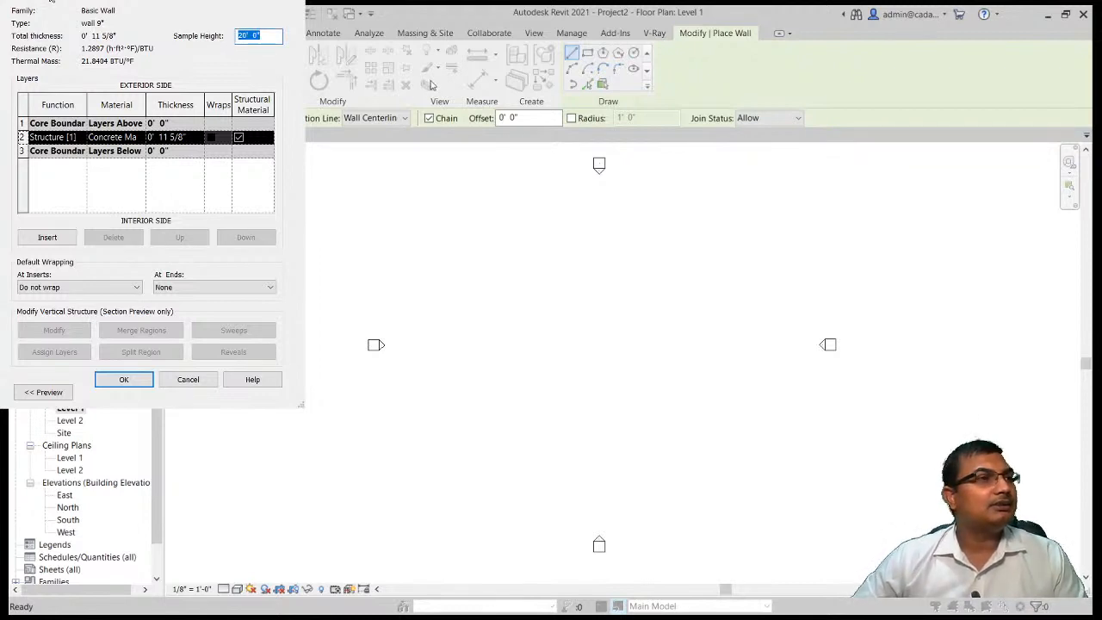
Set the structure layer thickness of the wall 9" type to 9" and accept the type properties.
{"action": "left_click", "coordinate": [194, 139]}
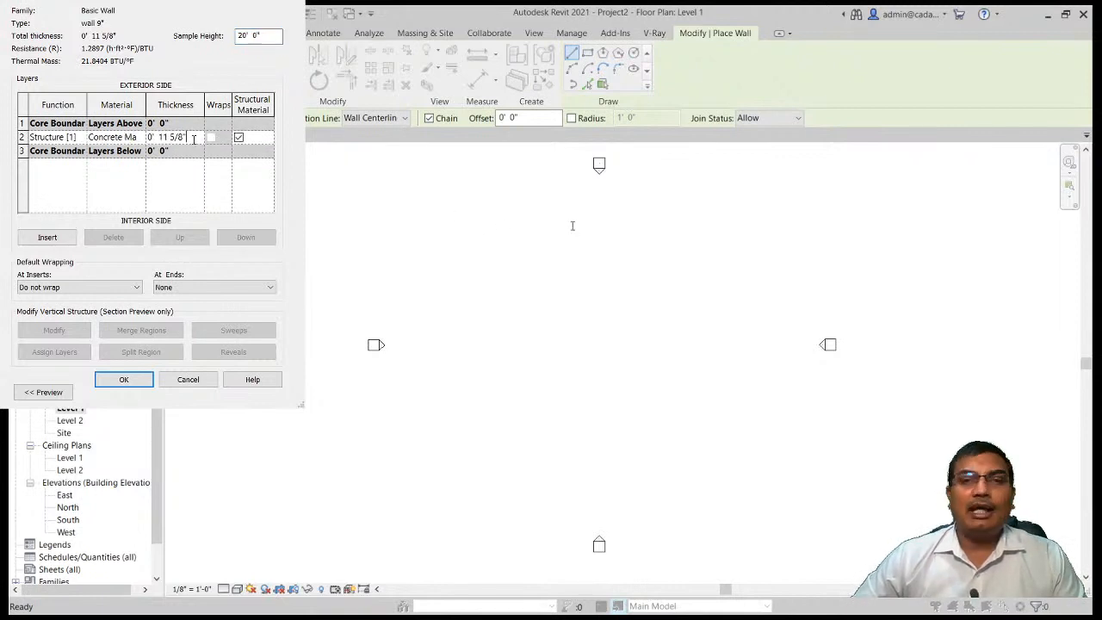
{"action": "left_click_drag", "start_coordinate": [198, 139], "coordinate": [43, 148]}
{"action": "type", "text": "9"}
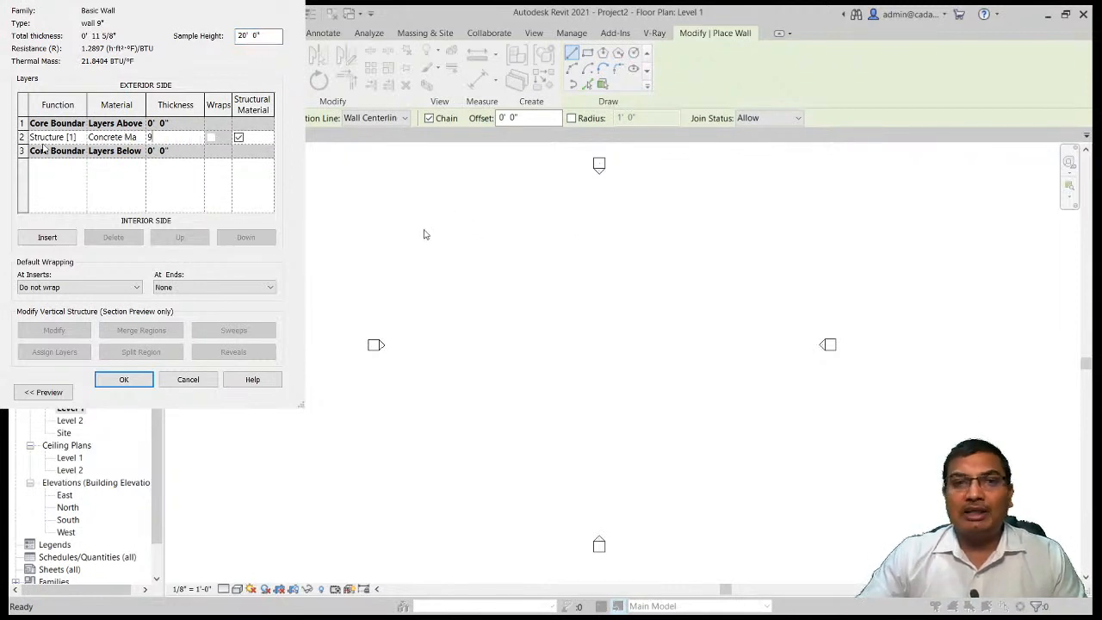
{"action": "key", "text": "Tab"}
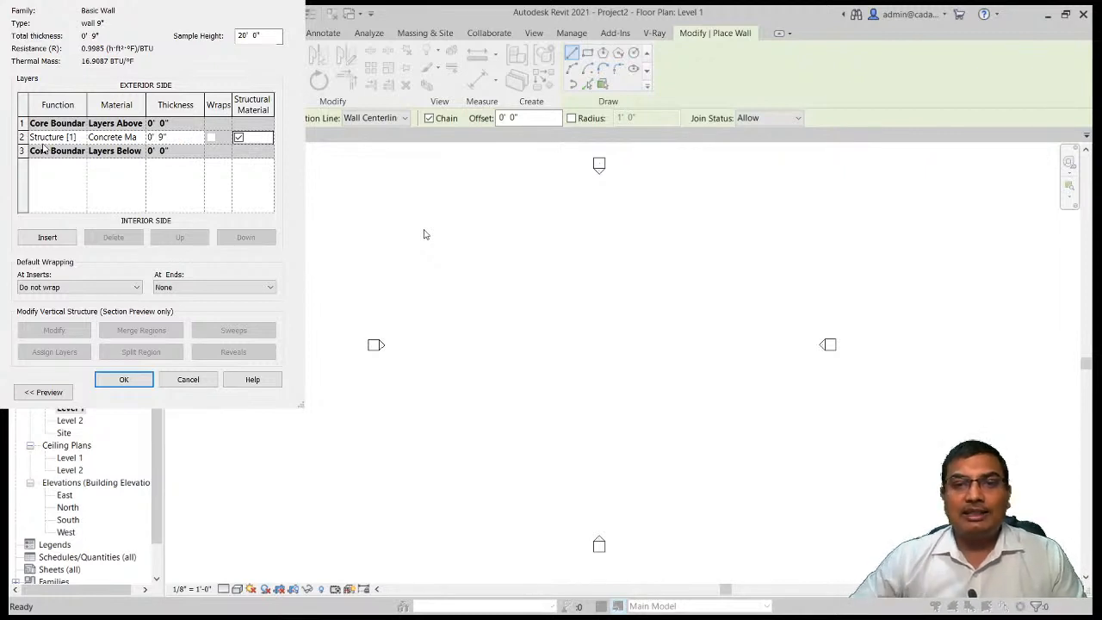
{"action": "left_click", "coordinate": [126, 387]}
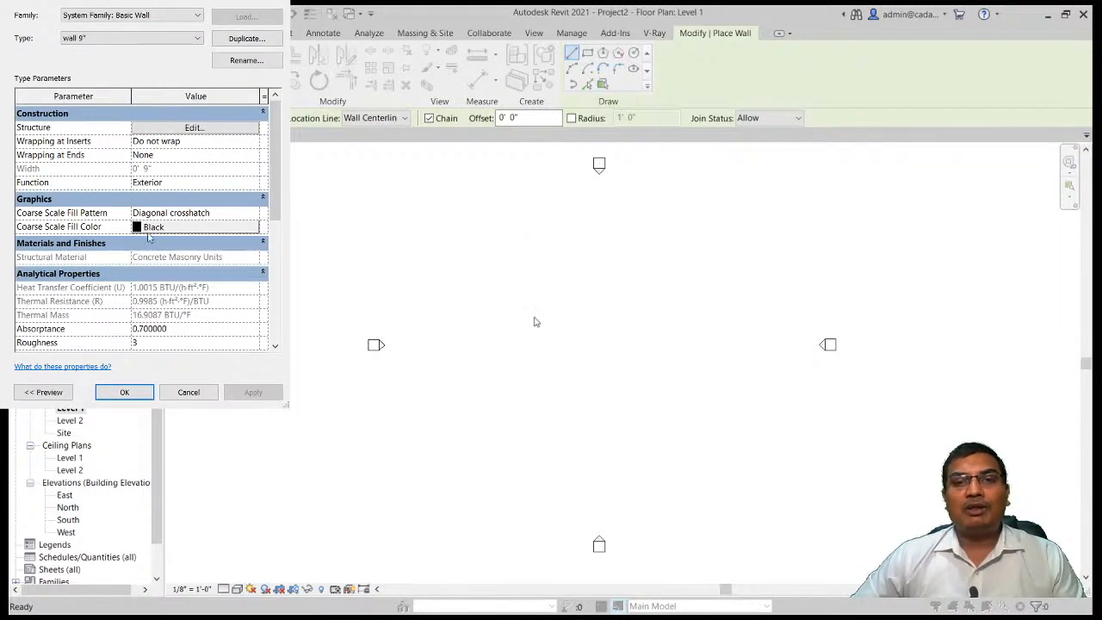
{"action": "left_click", "coordinate": [121, 393]}
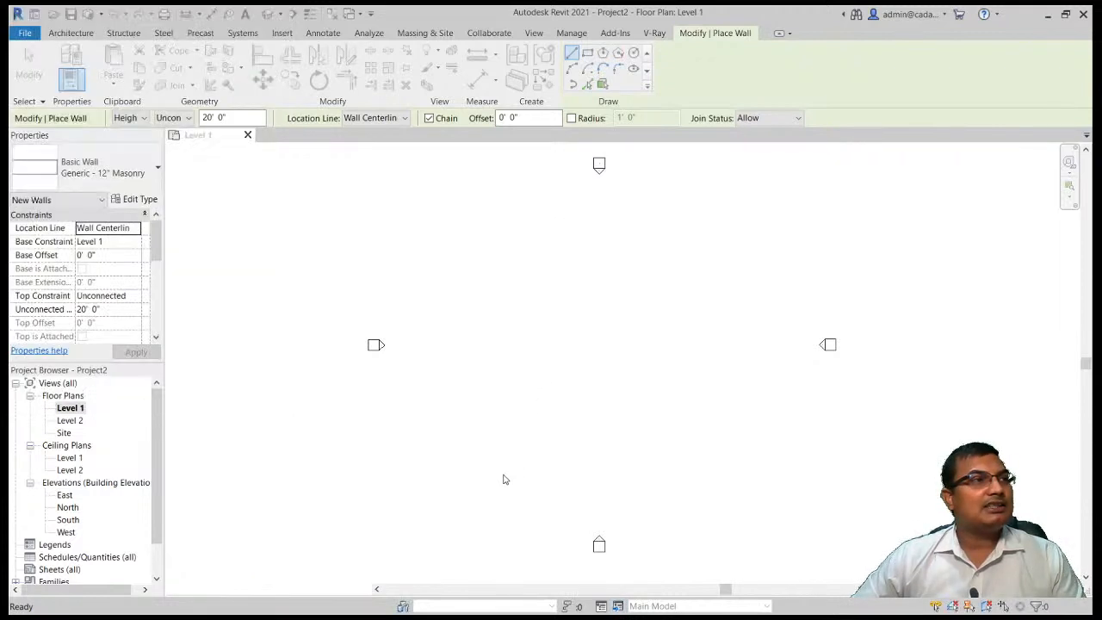
{"action": "left_click", "coordinate": [554, 241]}
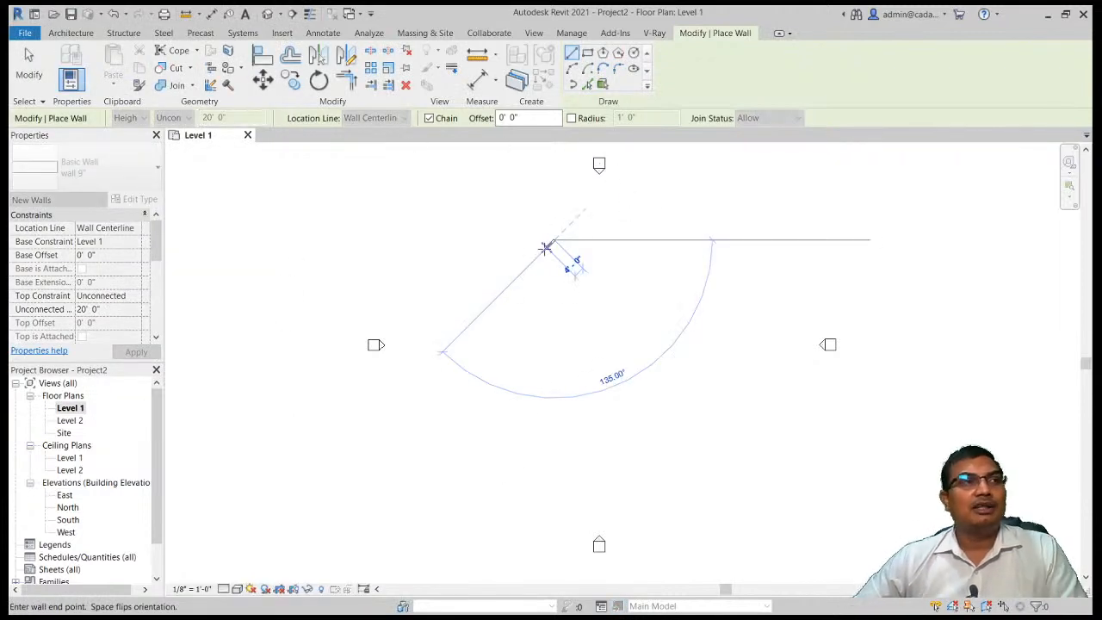
{"action": "key", "text": "Escape"}
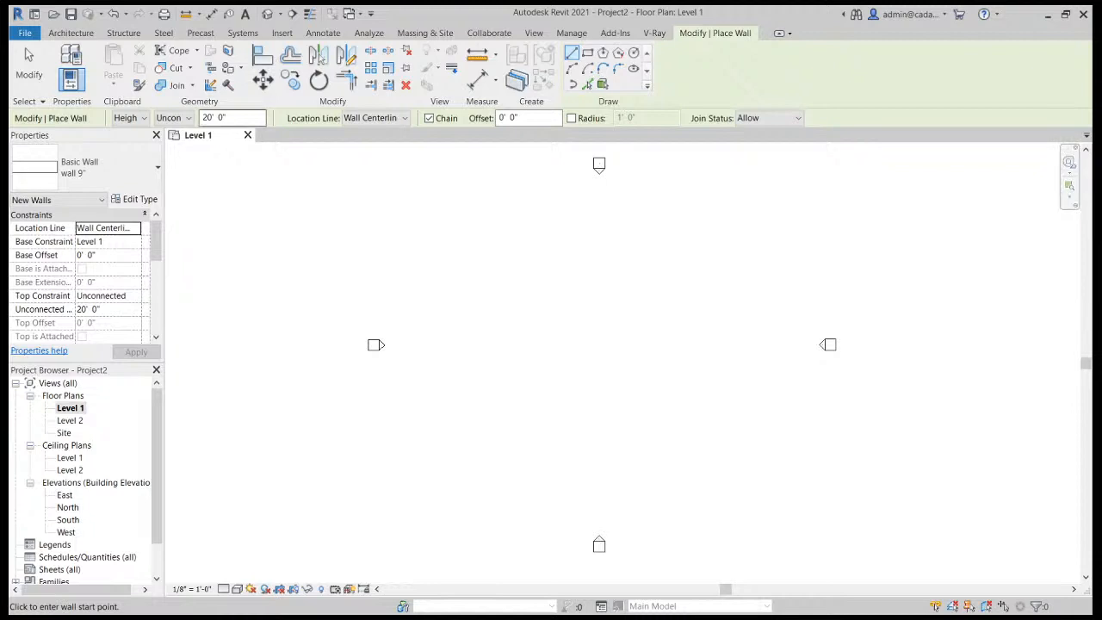
Set the unconnected height of the new walls to 10'.
{"action": "left_click", "coordinate": [224, 117]}
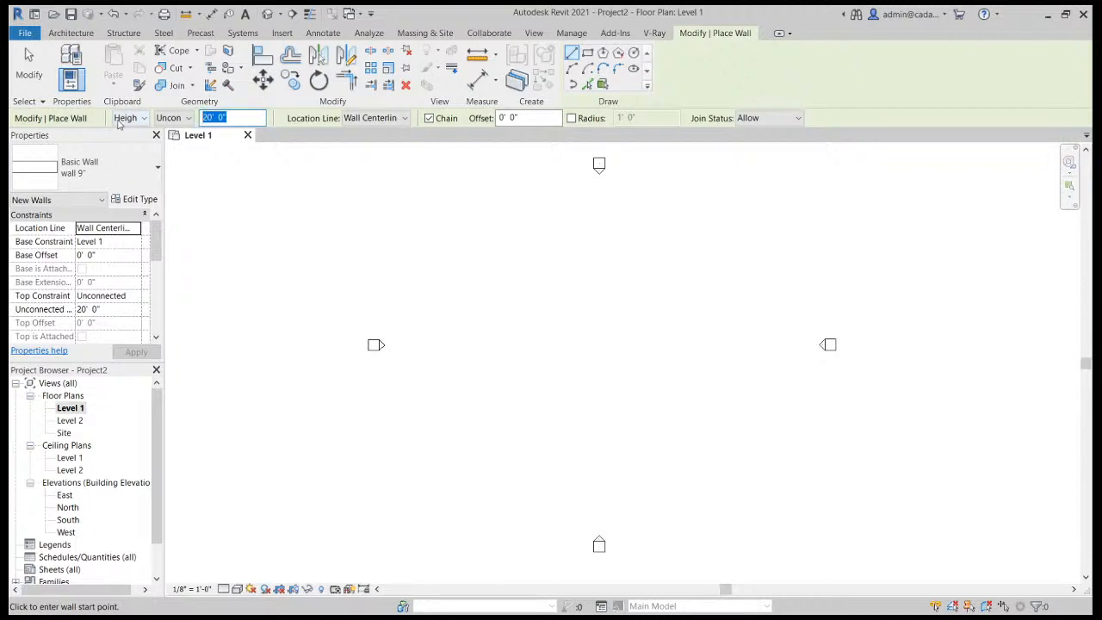
{"action": "type", "text": "10"}
{"action": "key", "text": "Return"}
{"action": "double_click", "coordinate": [230, 116]}
Draw a rectangle of wall 9" walls about 52' wide between the four elevation markers.
{"action": "left_click", "coordinate": [588, 55]}
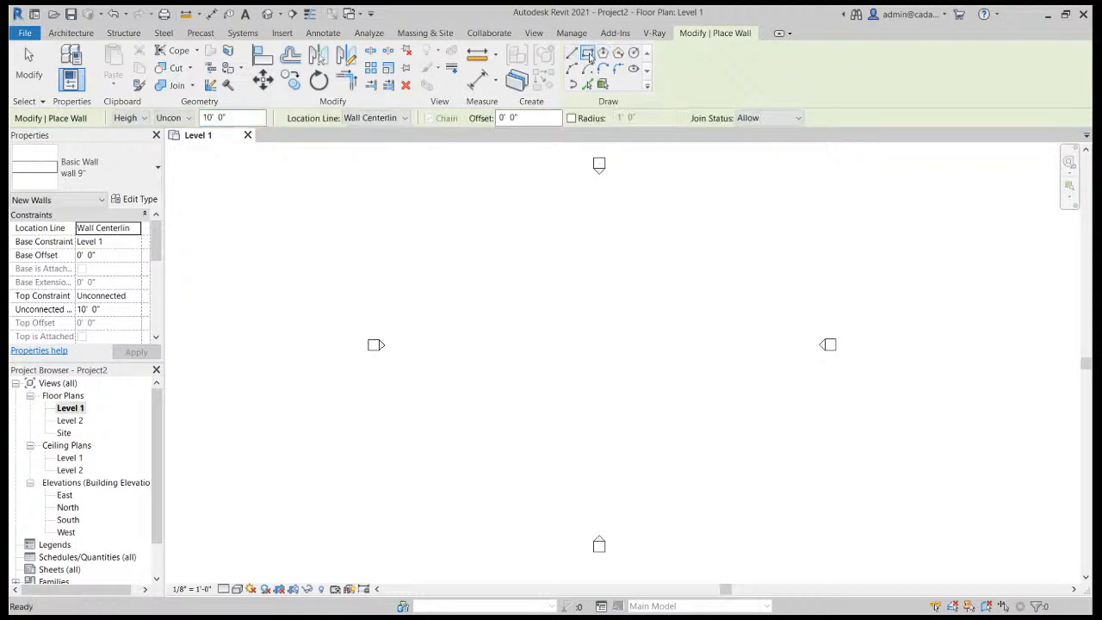
{"action": "left_click", "coordinate": [501, 227]}
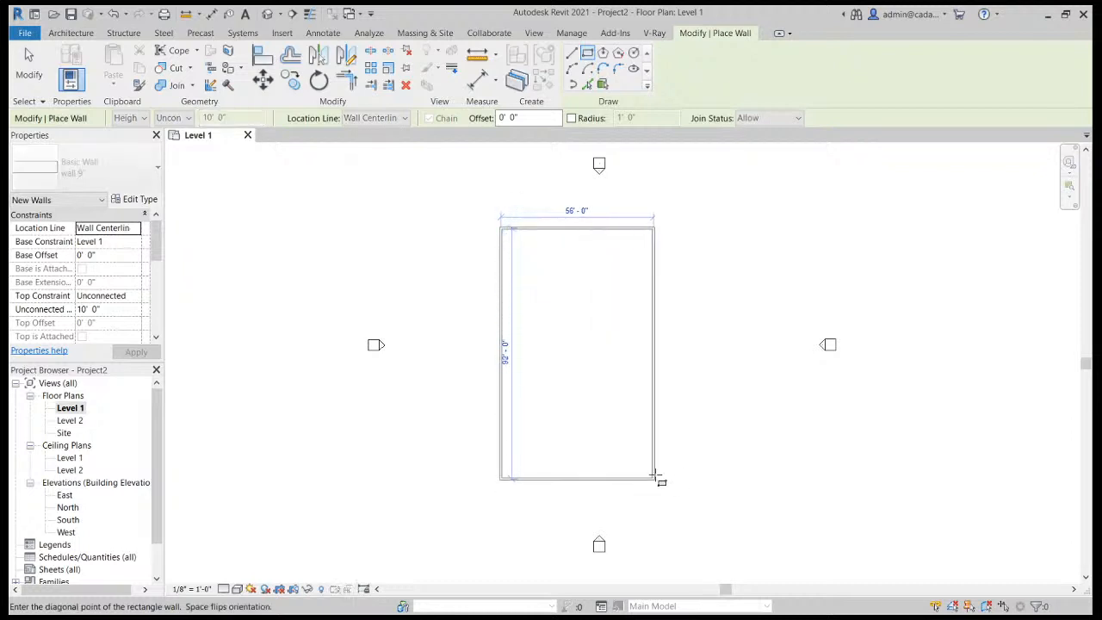
{"action": "left_click", "coordinate": [642, 456]}
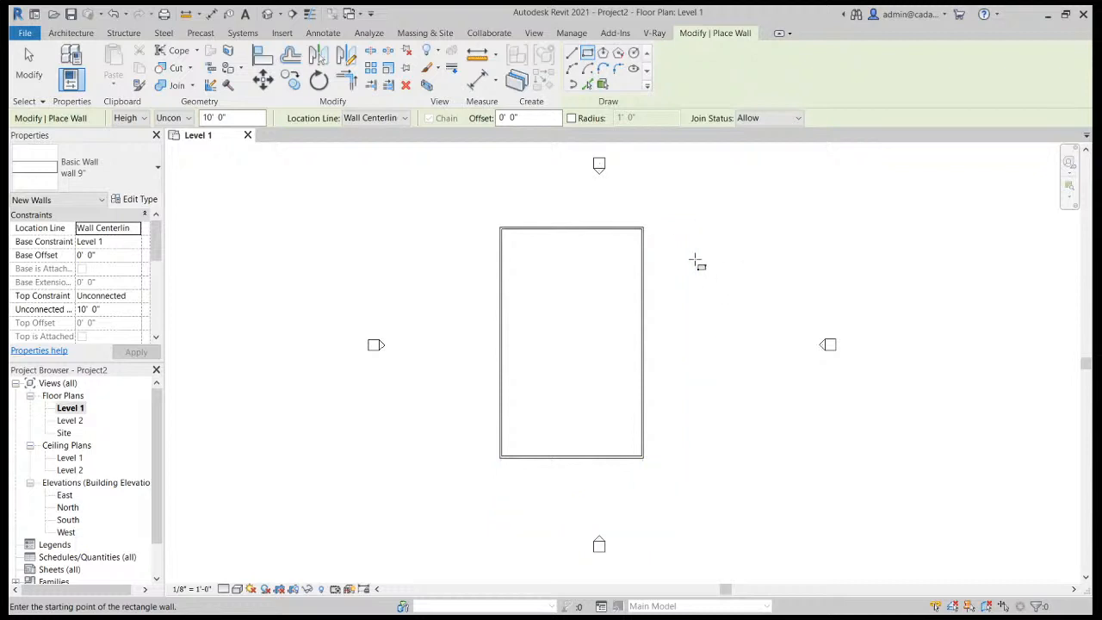
{"action": "key", "text": "Escape"}
{"action": "scroll", "coordinate": [511, 241], "scroll_direction": "up", "scroll_amount": 3}
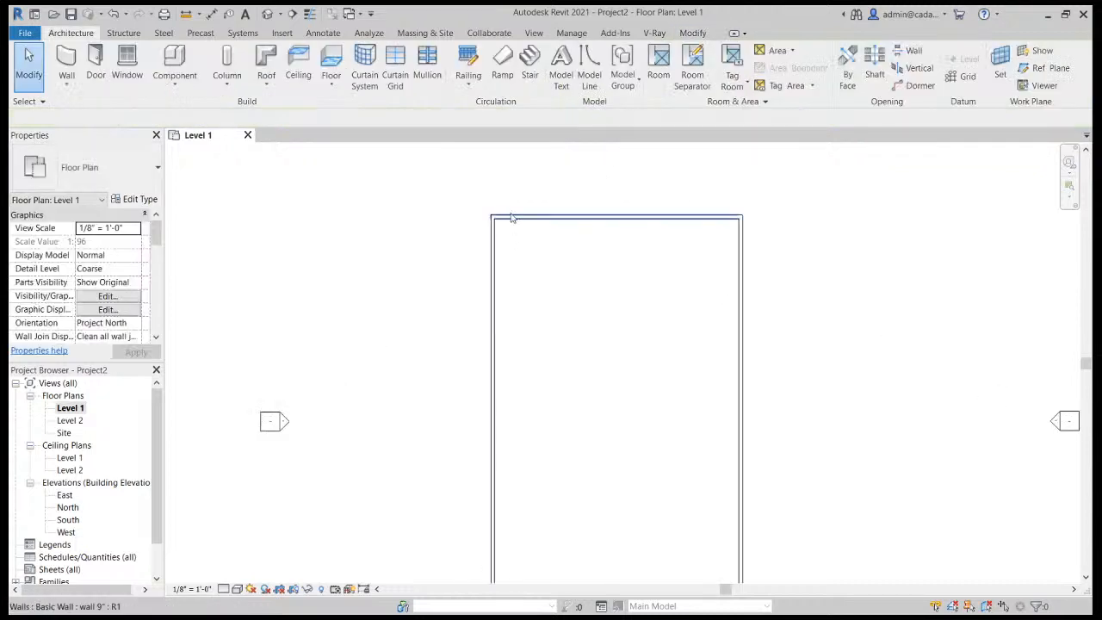
{"action": "scroll", "coordinate": [511, 218], "scroll_direction": "up", "scroll_amount": 1}
{"action": "left_click", "coordinate": [483, 235]}
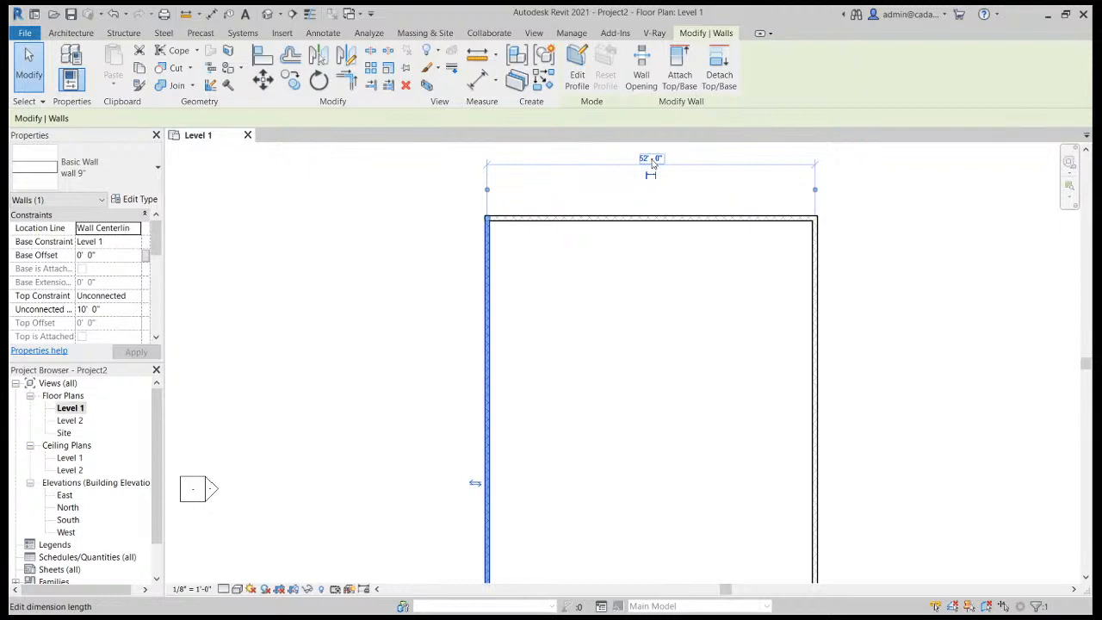
{"action": "left_click", "coordinate": [659, 161]}
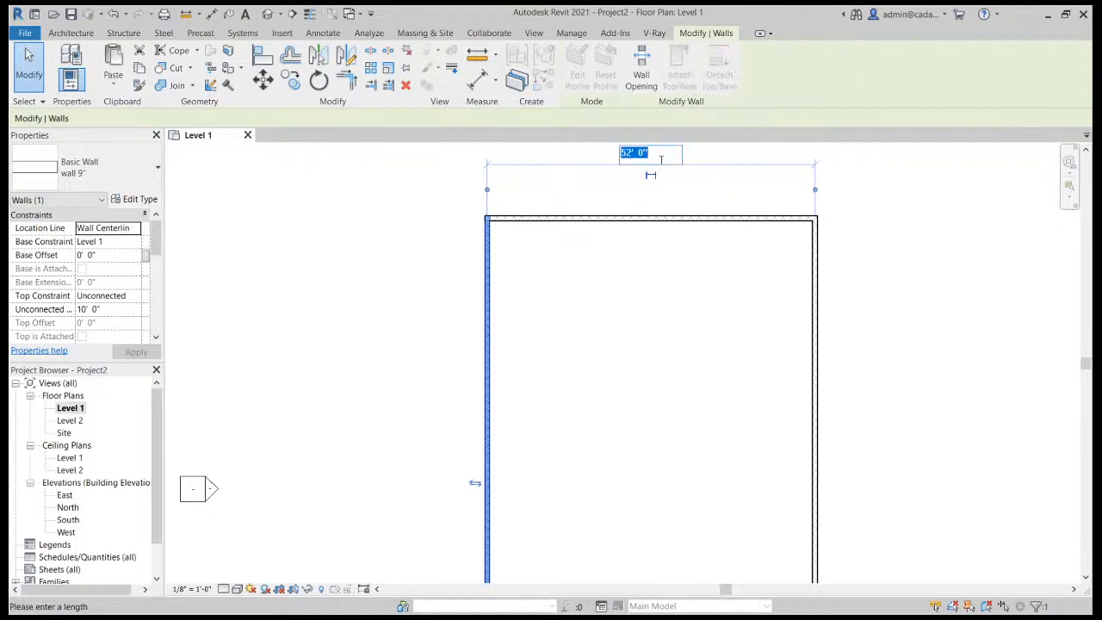
{"action": "type", "text": "25"}
{"action": "key", "text": "Escape"}
{"action": "key", "text": "Escape"}
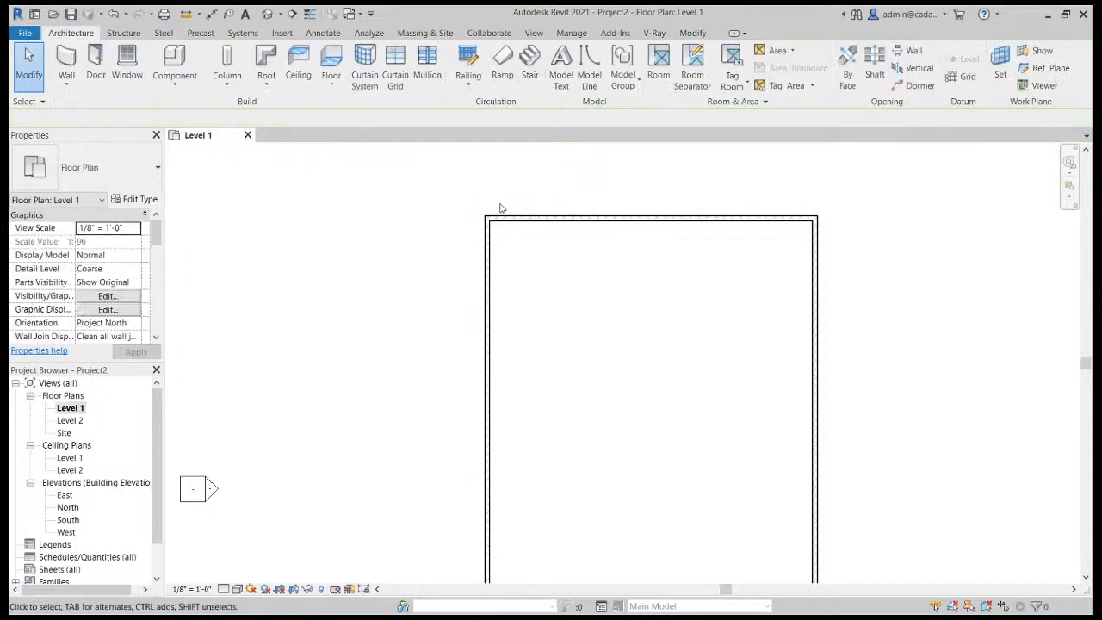
Move the left wall's dimension witness lines to the outer wall faces and set the building's overall width to 25'.
{"action": "left_click", "coordinate": [494, 230]}
{"action": "scroll", "coordinate": [598, 165], "scroll_direction": "up", "scroll_amount": 3}
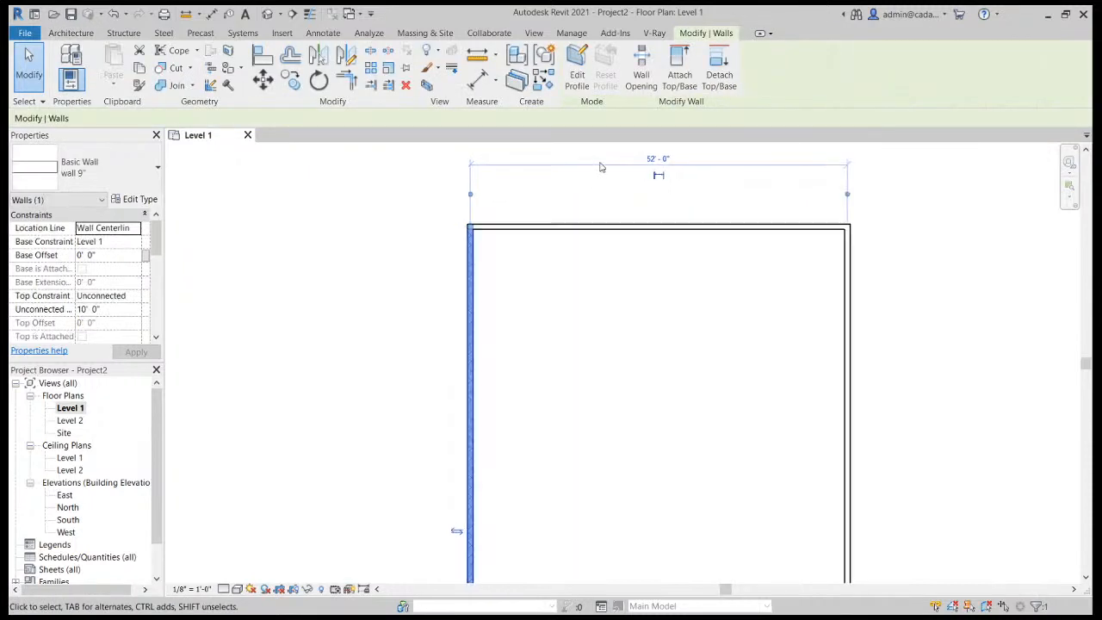
{"action": "left_click_drag", "start_coordinate": [403, 210], "coordinate": [398, 208]}
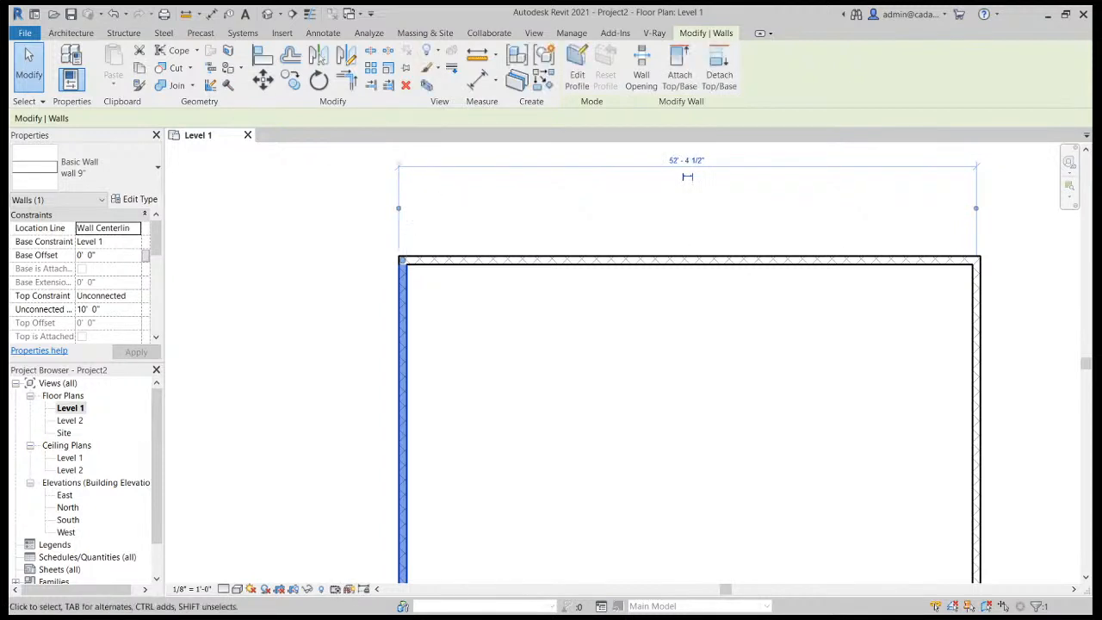
{"action": "left_click_drag", "start_coordinate": [975, 209], "coordinate": [980, 209]}
{"action": "left_click", "coordinate": [689, 160]}
{"action": "type", "text": "25"}
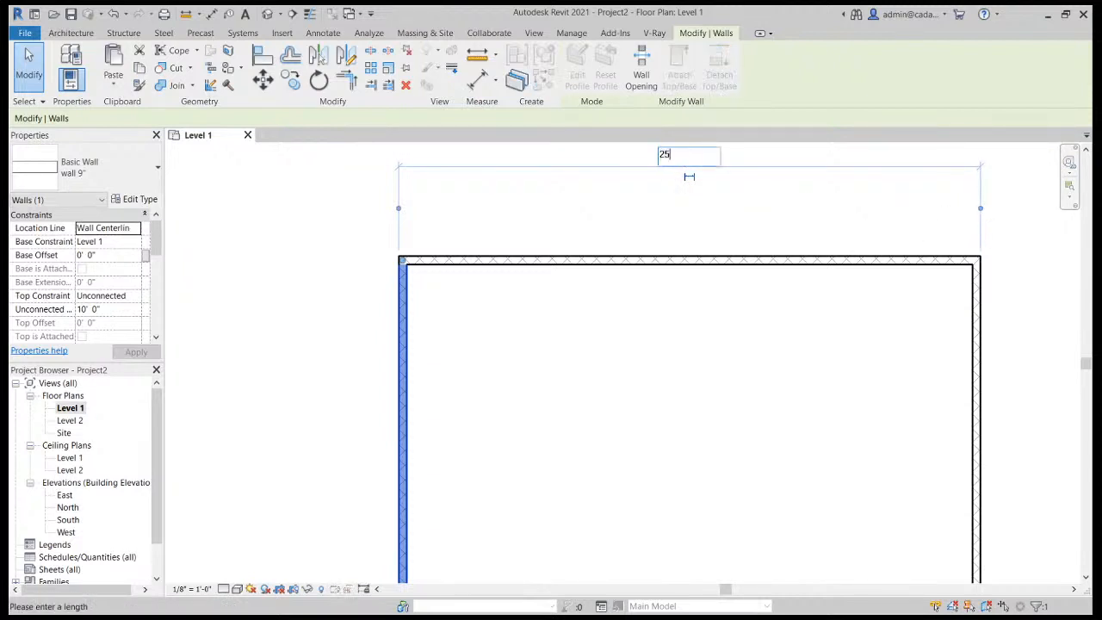
{"action": "key", "text": "Return"}
{"action": "left_click", "coordinate": [583, 270]}
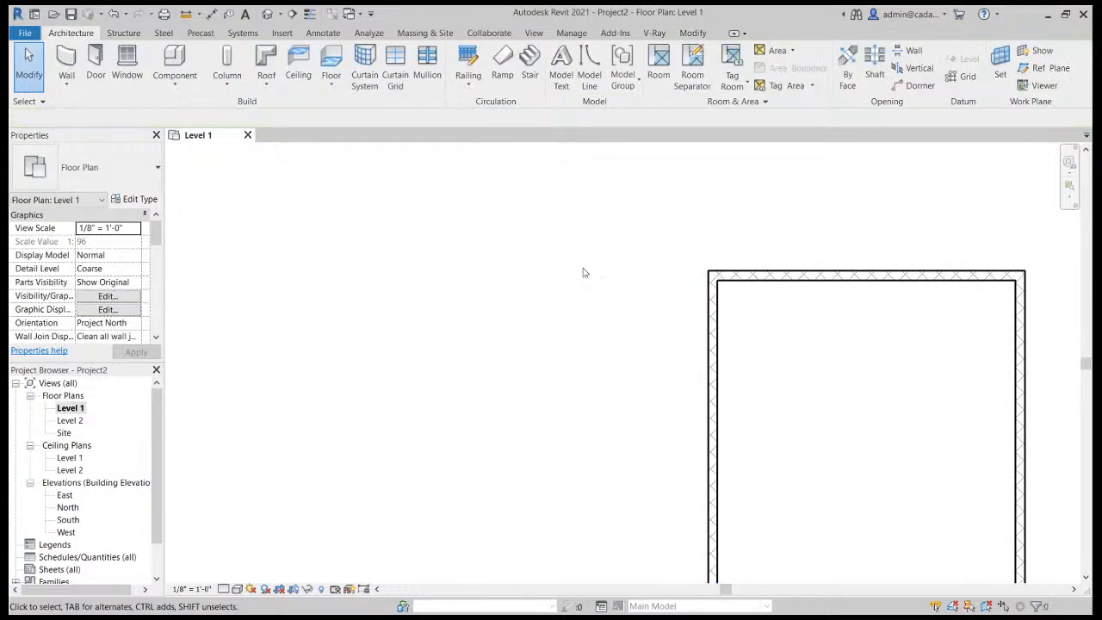
Move the upper wall's dimension witness lines to the outer wall faces and set the building's overall length to 50'.
{"action": "scroll", "coordinate": [516, 306], "scroll_direction": "down", "scroll_amount": 4}
{"action": "middle_click_drag", "start_coordinate": [709, 420], "coordinate": [666, 275]}
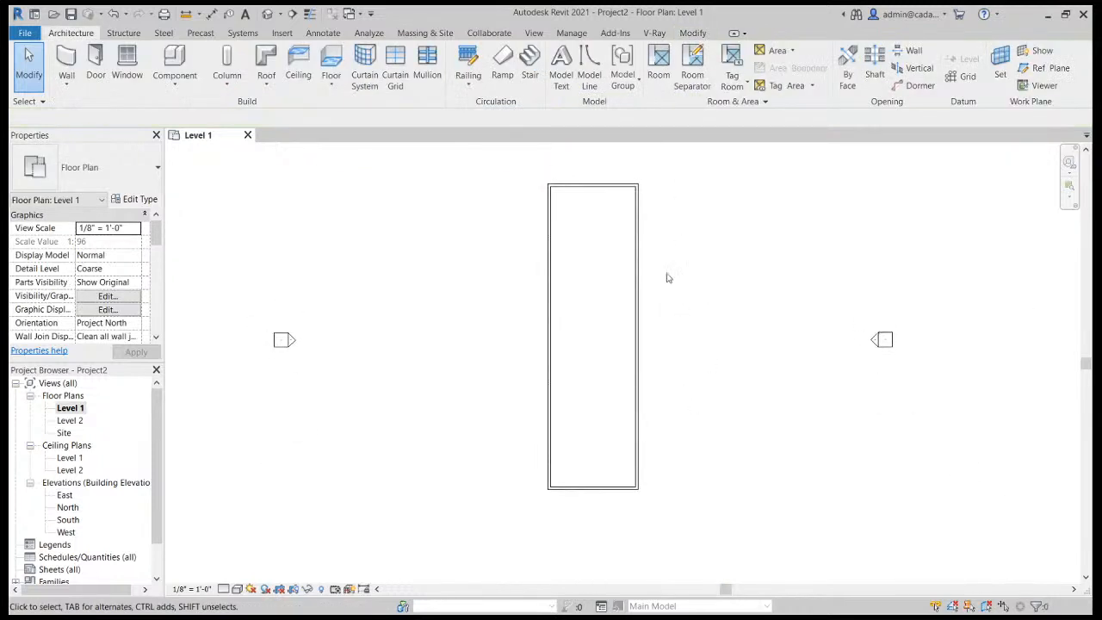
{"action": "left_click", "coordinate": [621, 189]}
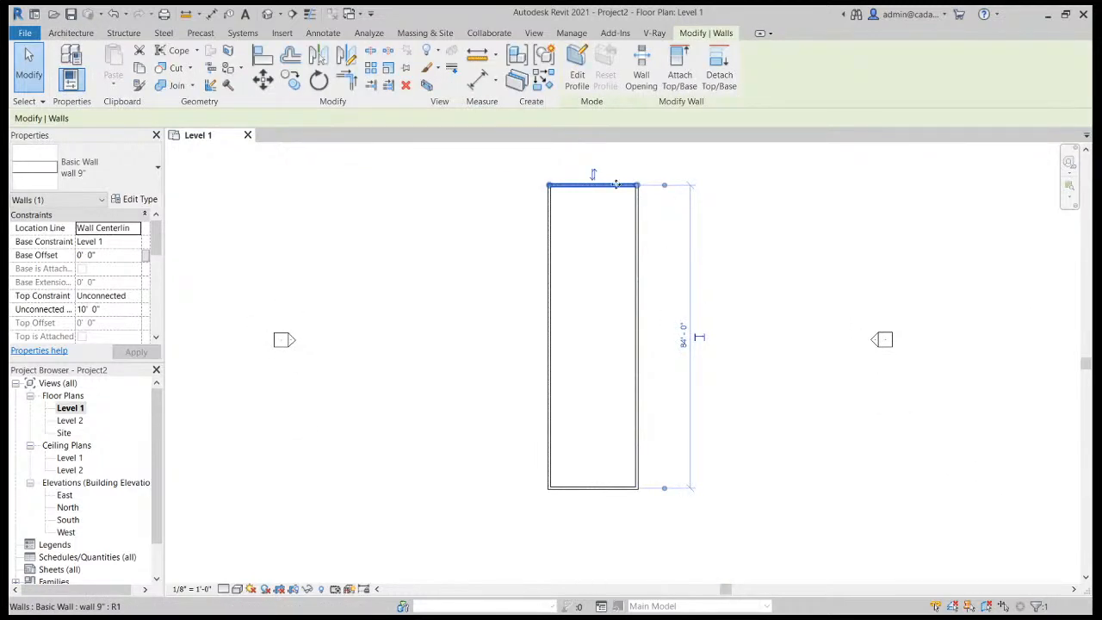
{"action": "scroll", "coordinate": [664, 186], "scroll_direction": "up", "scroll_amount": 5}
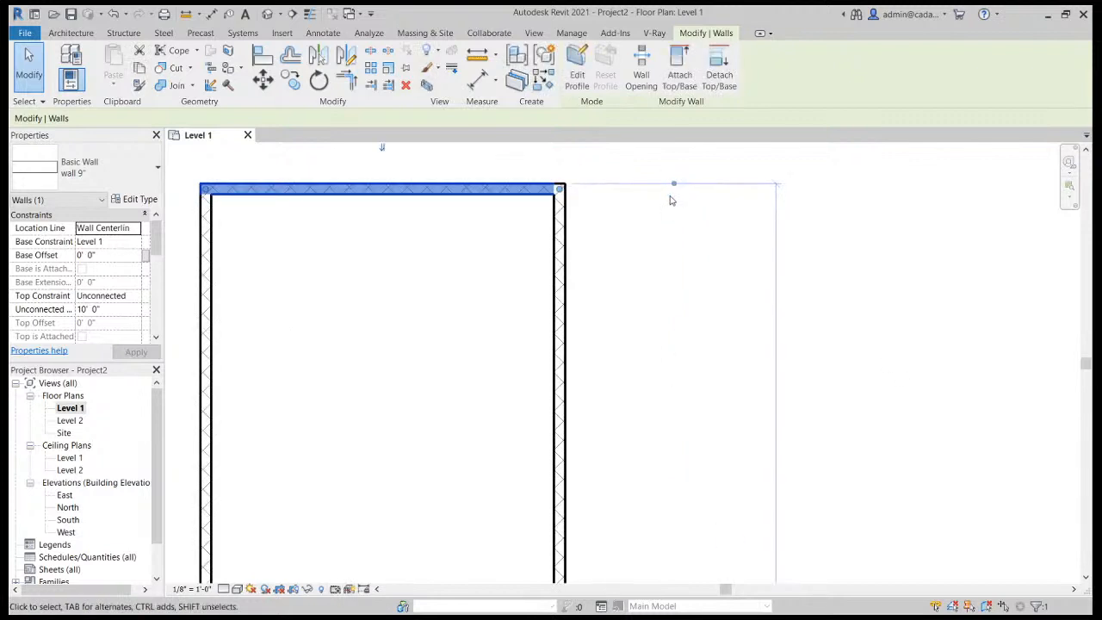
{"action": "scroll", "coordinate": [668, 206], "scroll_direction": "down", "scroll_amount": 5}
{"action": "scroll", "coordinate": [676, 369], "scroll_direction": "up", "scroll_amount": 5}
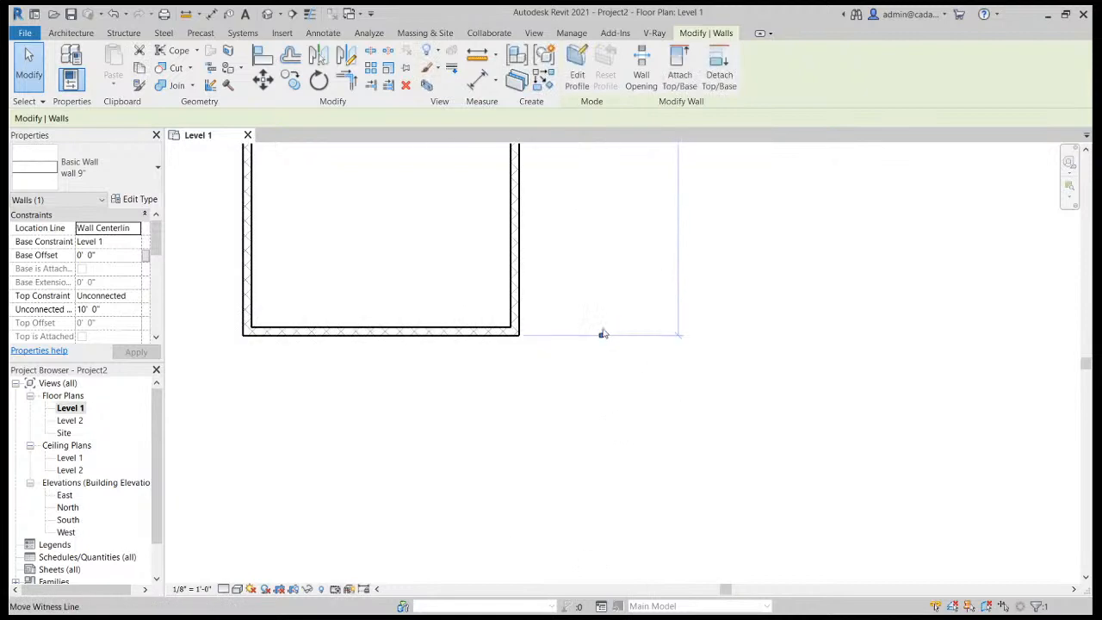
{"action": "scroll", "coordinate": [602, 332], "scroll_direction": "down", "scroll_amount": 5}
{"action": "scroll", "coordinate": [638, 281], "scroll_direction": "up", "scroll_amount": 3}
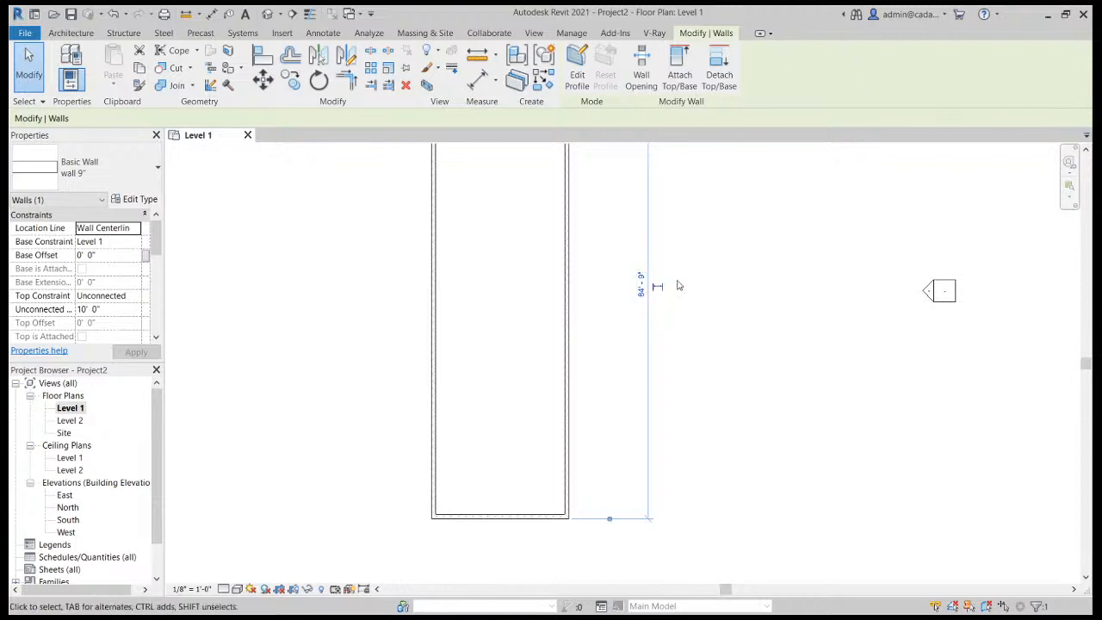
{"action": "scroll", "coordinate": [669, 418], "scroll_direction": "down", "scroll_amount": 3}
{"action": "scroll", "coordinate": [665, 308], "scroll_direction": "up", "scroll_amount": 1}
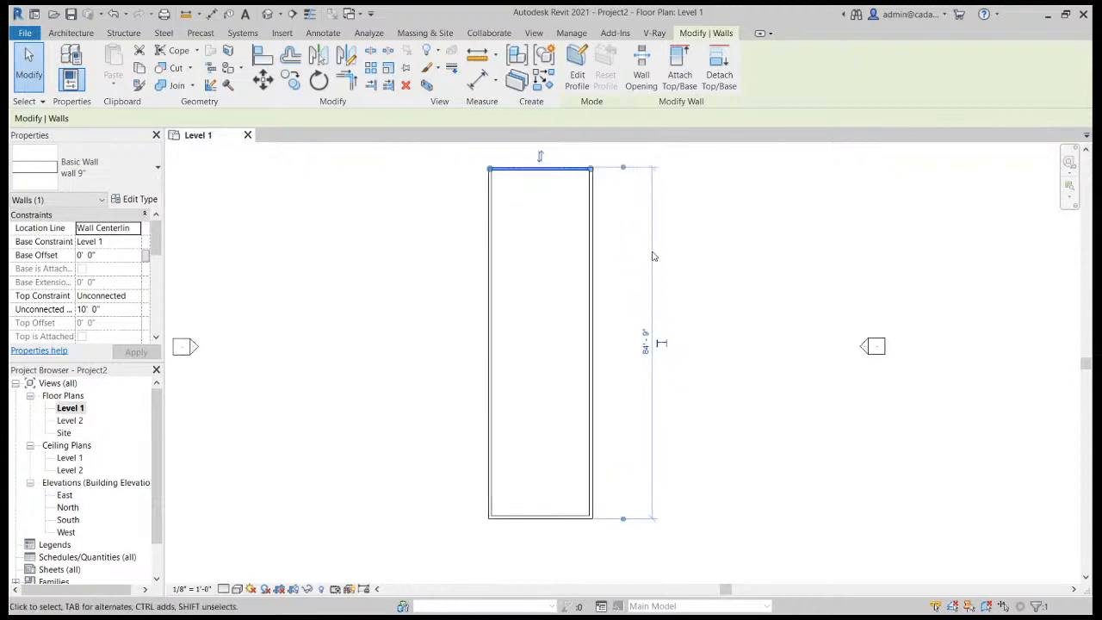
{"action": "left_click", "coordinate": [646, 342]}
{"action": "type", "text": "50"}
{"action": "key", "text": "Return"}
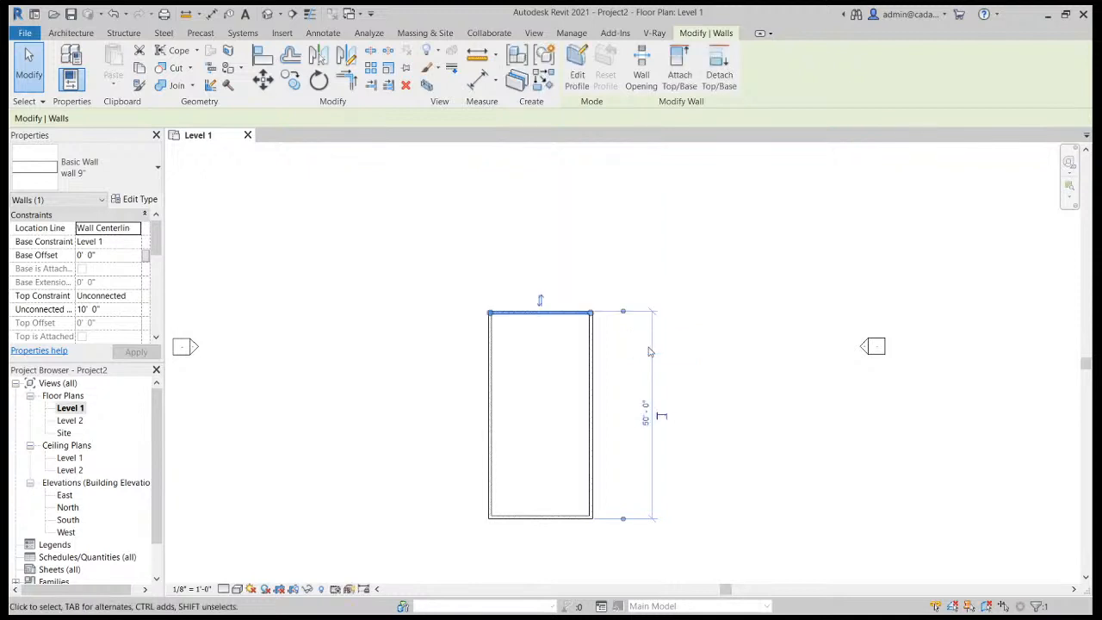
{"action": "left_click", "coordinate": [684, 427]}
Draw a wall 9" partition across the full building width, about 4'-6" below the upper wall.
{"action": "middle_click_drag", "start_coordinate": [647, 403], "coordinate": [670, 328]}
{"action": "scroll", "coordinate": [556, 359], "scroll_direction": "up", "scroll_amount": 1}
{"action": "scroll", "coordinate": [573, 221], "scroll_direction": "up", "scroll_amount": 1}
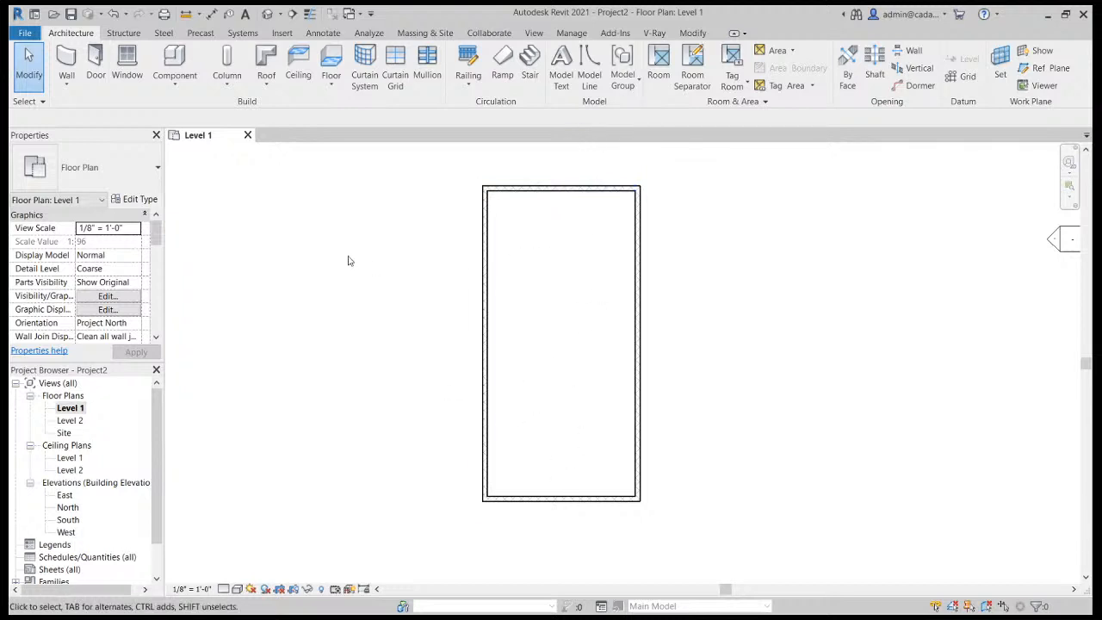
{"action": "left_click", "coordinate": [67, 62]}
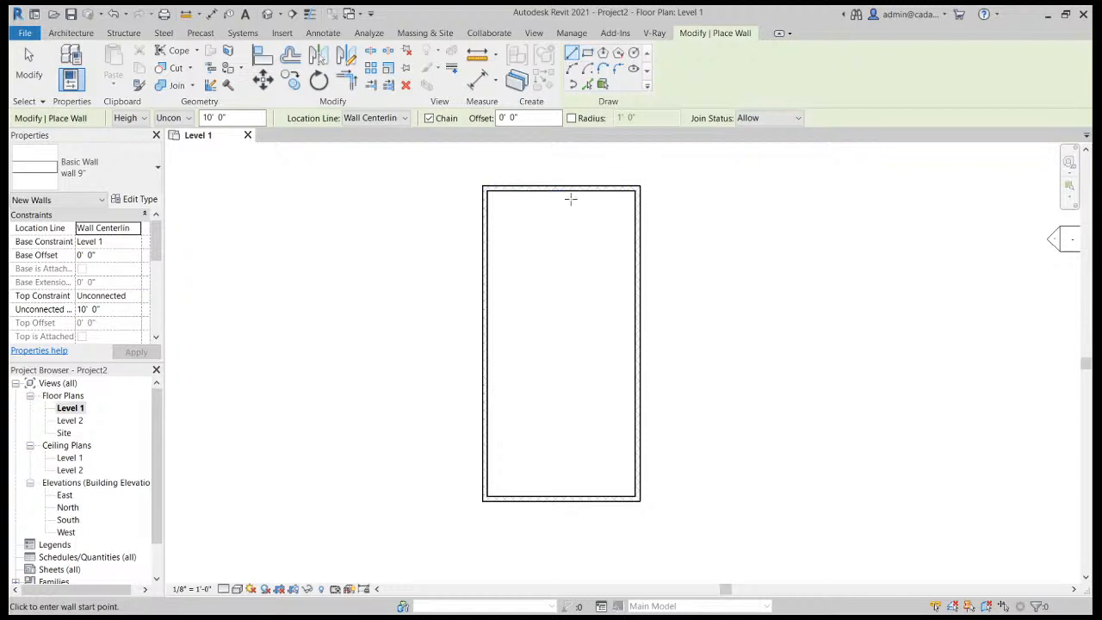
{"action": "left_click", "coordinate": [484, 216]}
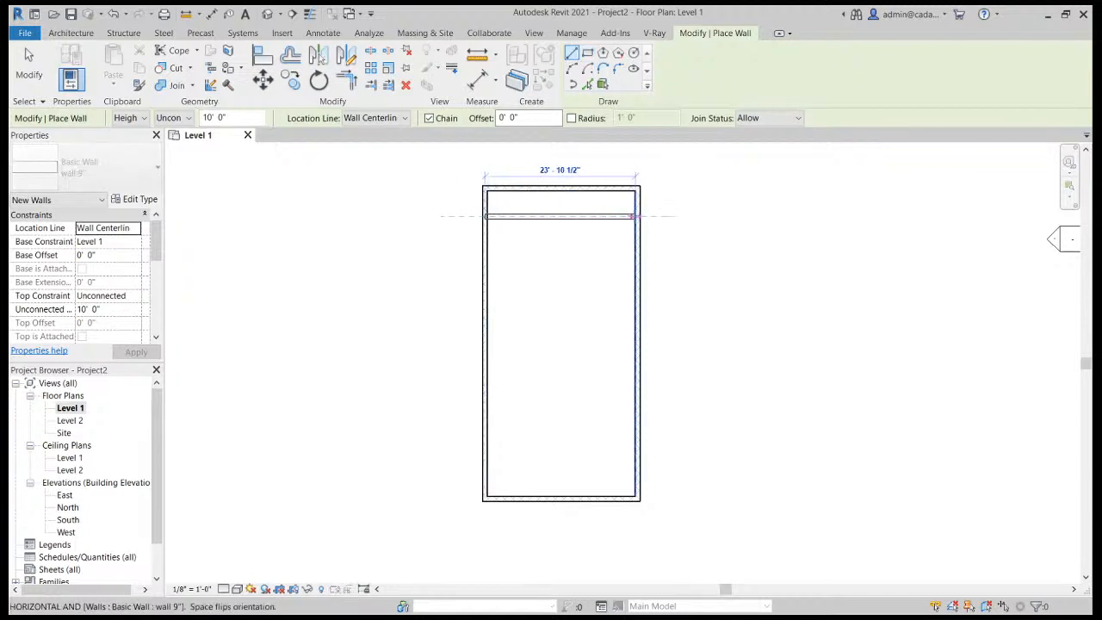
{"action": "left_click", "coordinate": [637, 216]}
Draw a wall about 16'-6" down from the partition, turning to the left wall, and a cross wall to the right wall about 10' below the partition.
{"action": "left_click", "coordinate": [567, 216]}
{"action": "left_click", "coordinate": [567, 319]}
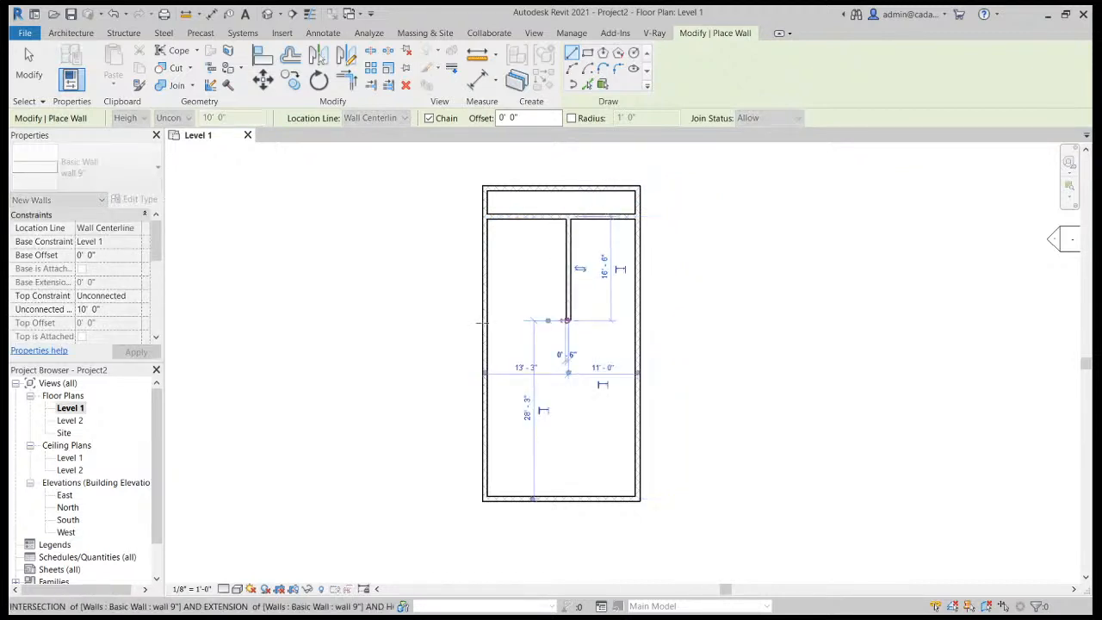
{"action": "left_click", "coordinate": [484, 319]}
{"action": "key", "text": "Escape"}
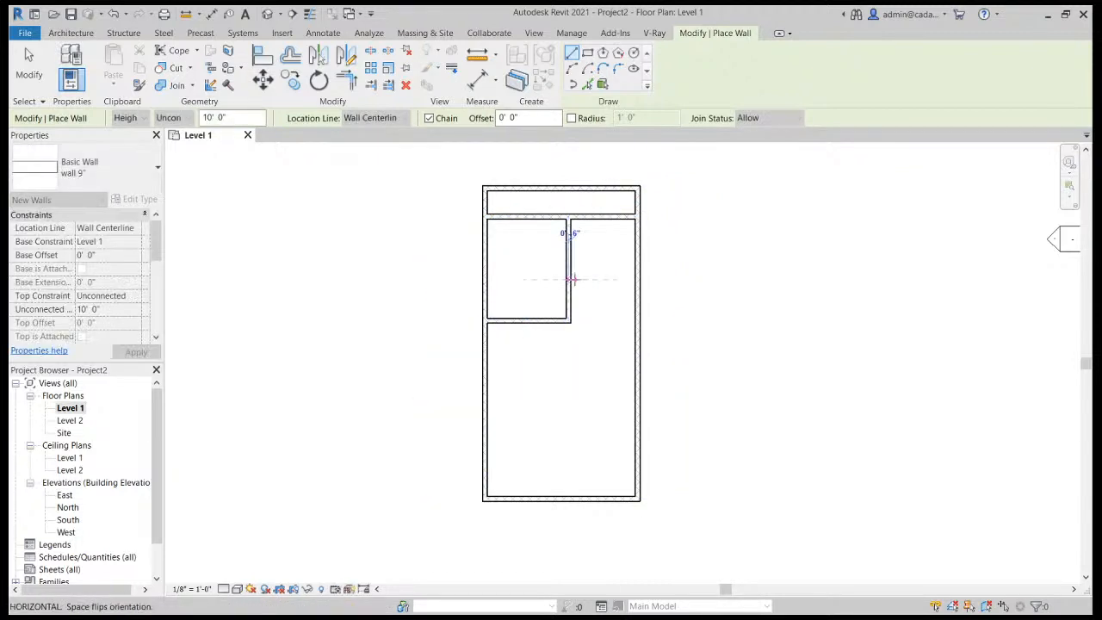
{"action": "left_click", "coordinate": [637, 278]}
{"action": "key", "text": "Escape"}
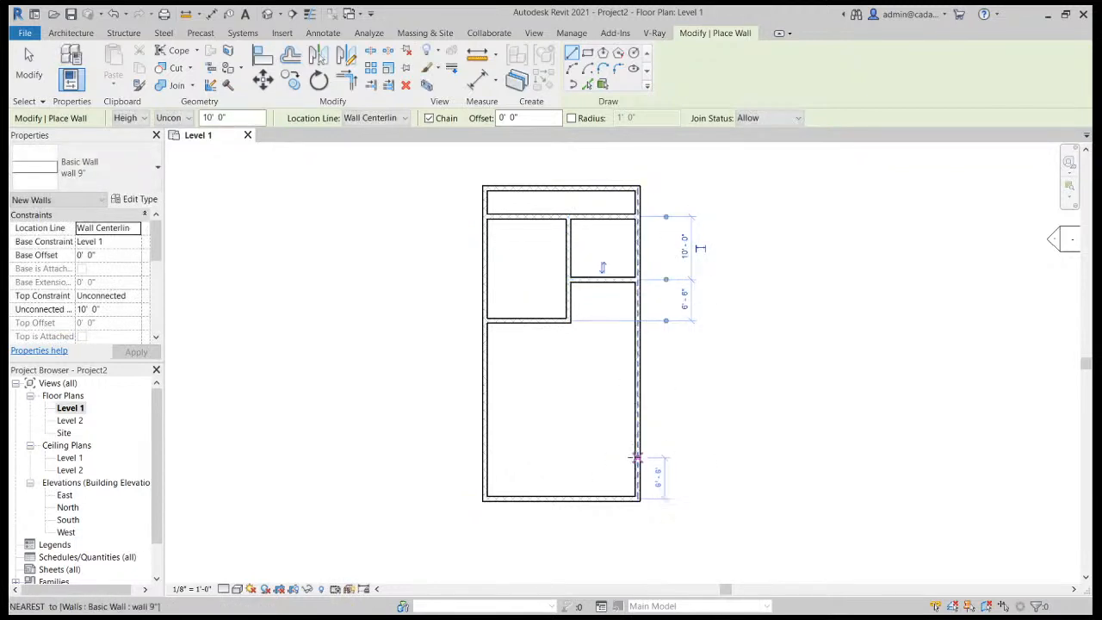
Enclose a room about 14' by 12'-6" against the right wall, starting about 5'-6" above the building's lower wall.
{"action": "left_click", "coordinate": [636, 462]}
{"action": "left_click", "coordinate": [549, 465]}
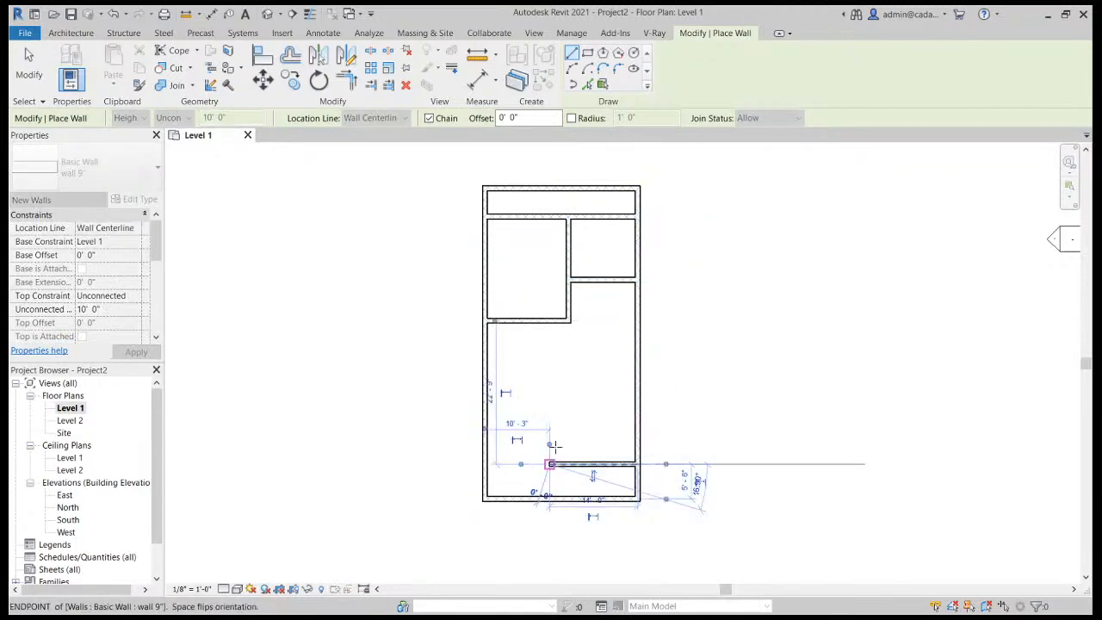
{"action": "left_click", "coordinate": [550, 385]}
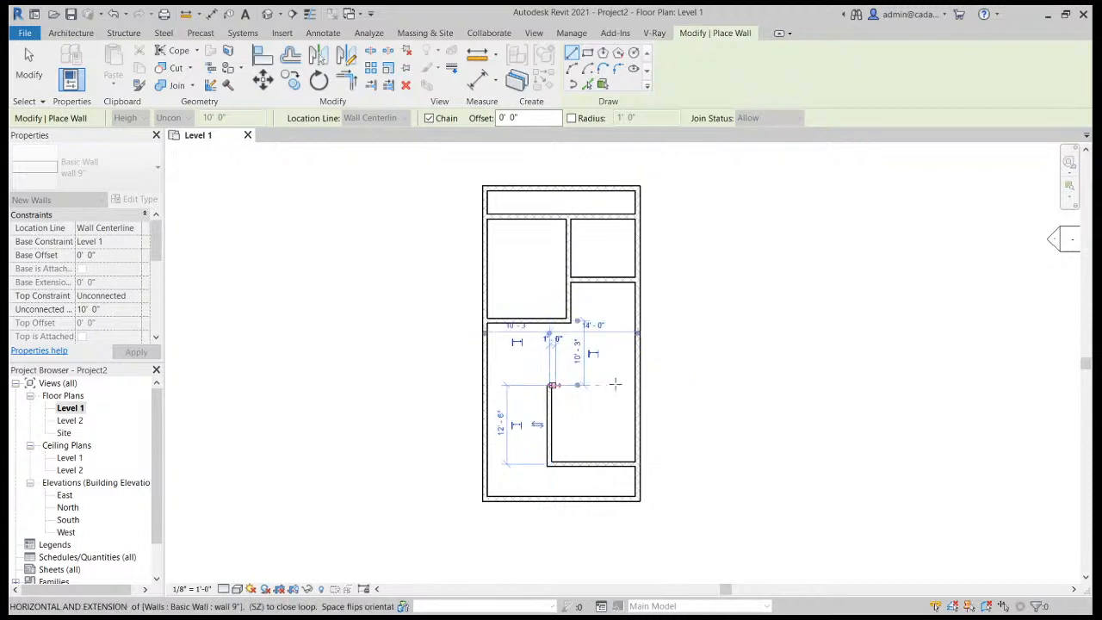
{"action": "left_click", "coordinate": [638, 385]}
{"action": "key", "text": "Escape"}
Draw a wall from the lower right room to the left outer wall, about 3' below that room's upper wall.
{"action": "left_click", "coordinate": [549, 403]}
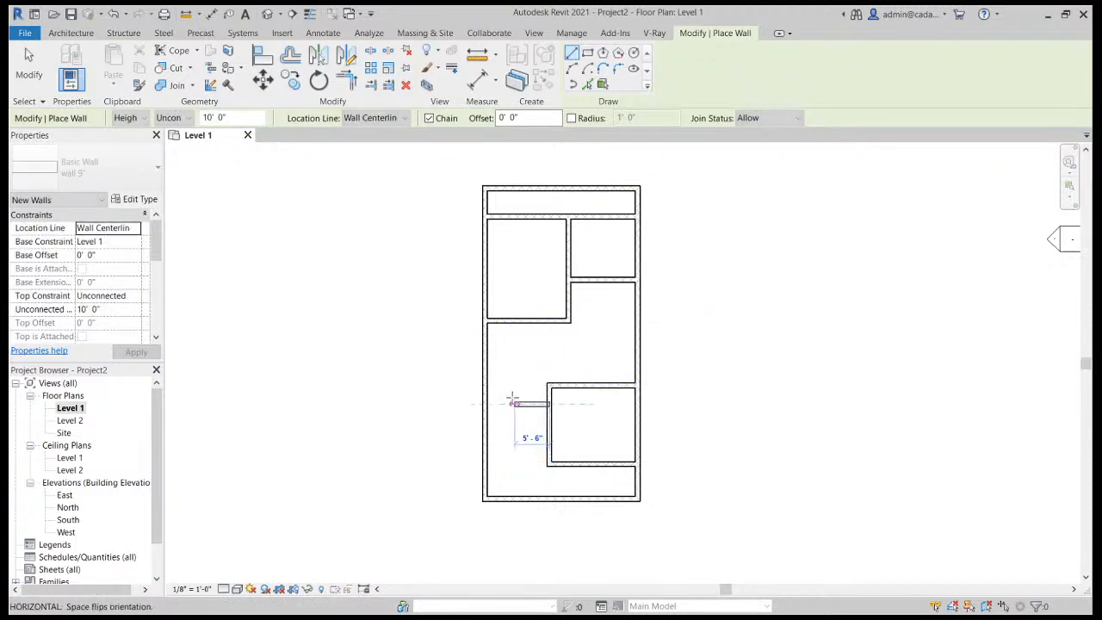
{"action": "left_click", "coordinate": [484, 403]}
{"action": "key", "text": "Escape"}
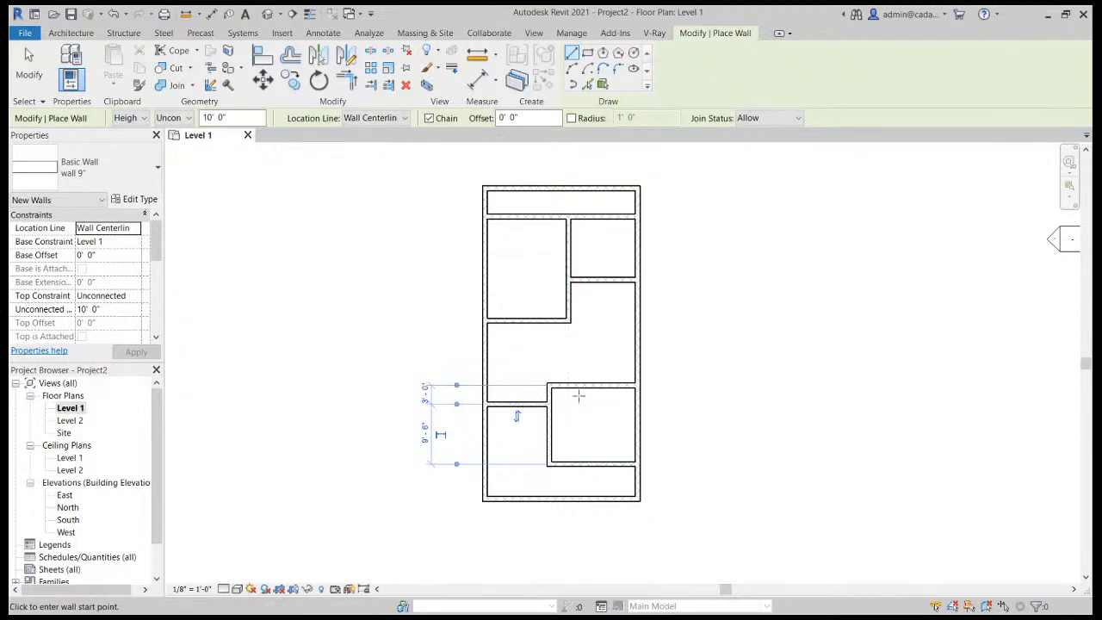
Divide the upper strip with a short wall up to the outer wall, about 6'-6" clear of the left wall, and end the Wall command.
{"action": "scroll", "coordinate": [529, 214], "scroll_direction": "up", "scroll_amount": 3}
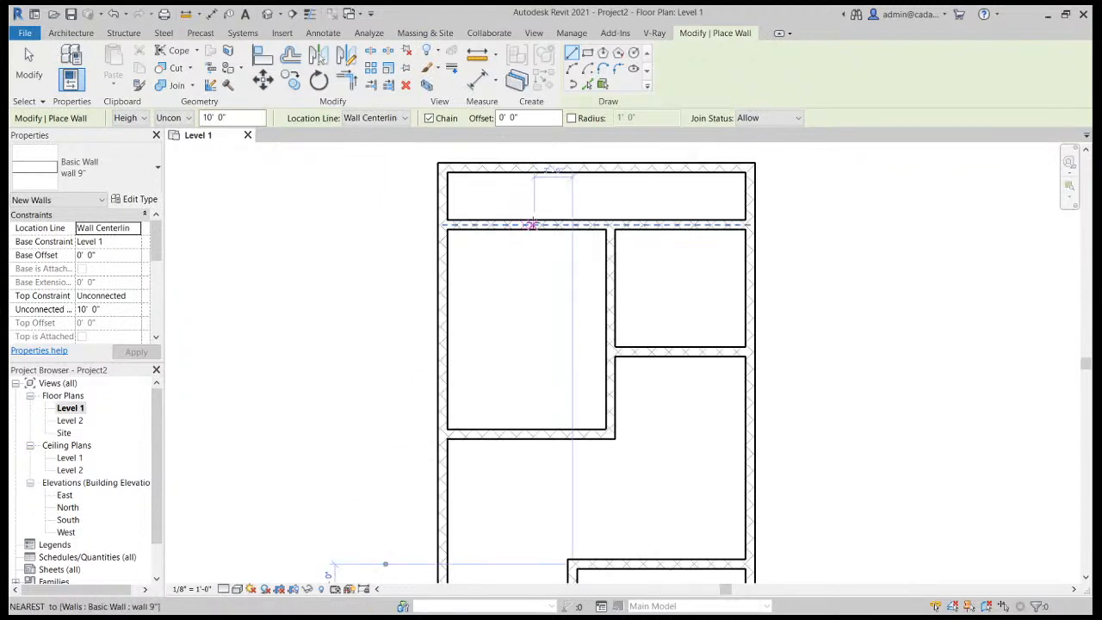
{"action": "left_click", "coordinate": [530, 216]}
{"action": "left_click", "coordinate": [534, 173]}
{"action": "key", "text": "Escape"}
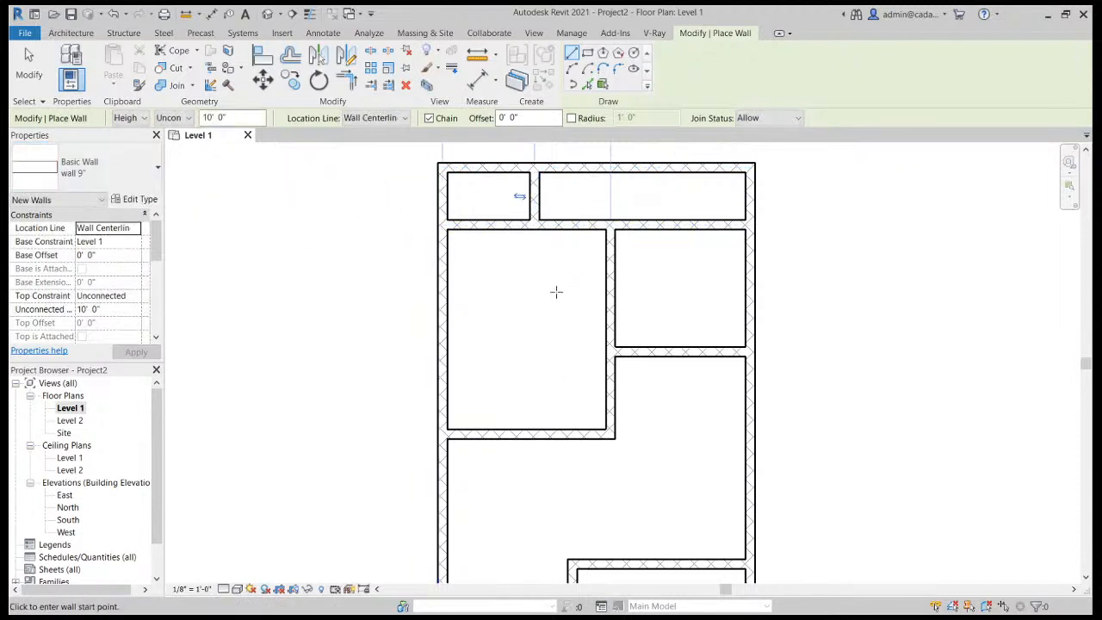
{"action": "key", "text": "Escape"}
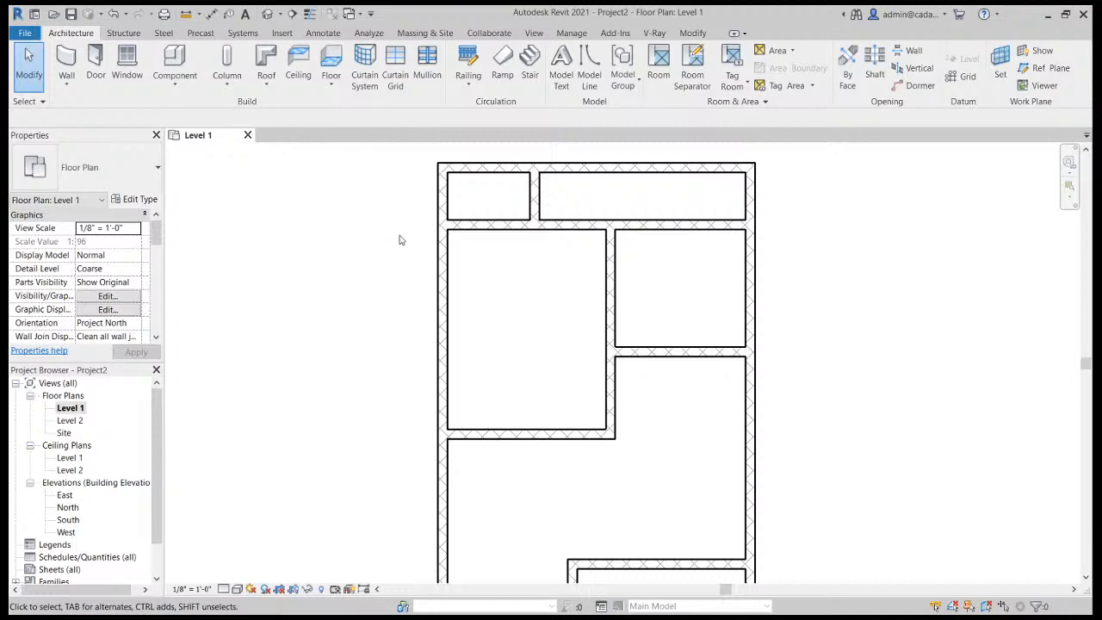
Move the full-width partition's dimension witness lines to the inner faces and set the upper strip's clear depth to 4'.
{"action": "left_click", "coordinate": [672, 225]}
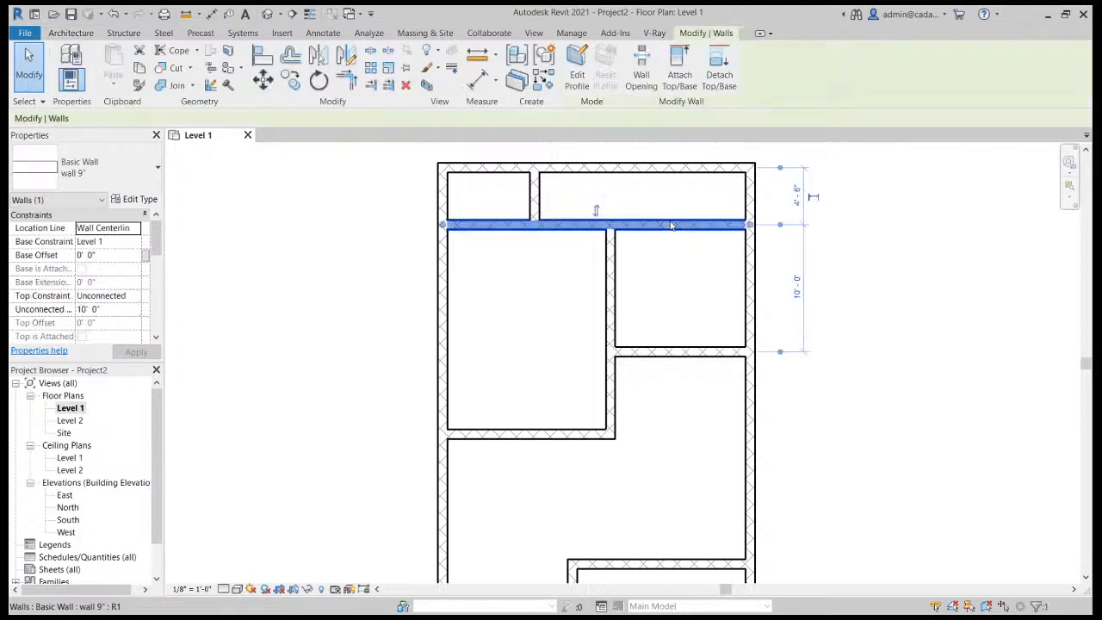
{"action": "scroll", "coordinate": [887, 177], "scroll_direction": "up", "scroll_amount": 2}
{"action": "left_click", "coordinate": [725, 162]}
{"action": "left_click", "coordinate": [725, 249]}
{"action": "left_click", "coordinate": [726, 248]}
{"action": "left_click", "coordinate": [754, 204]}
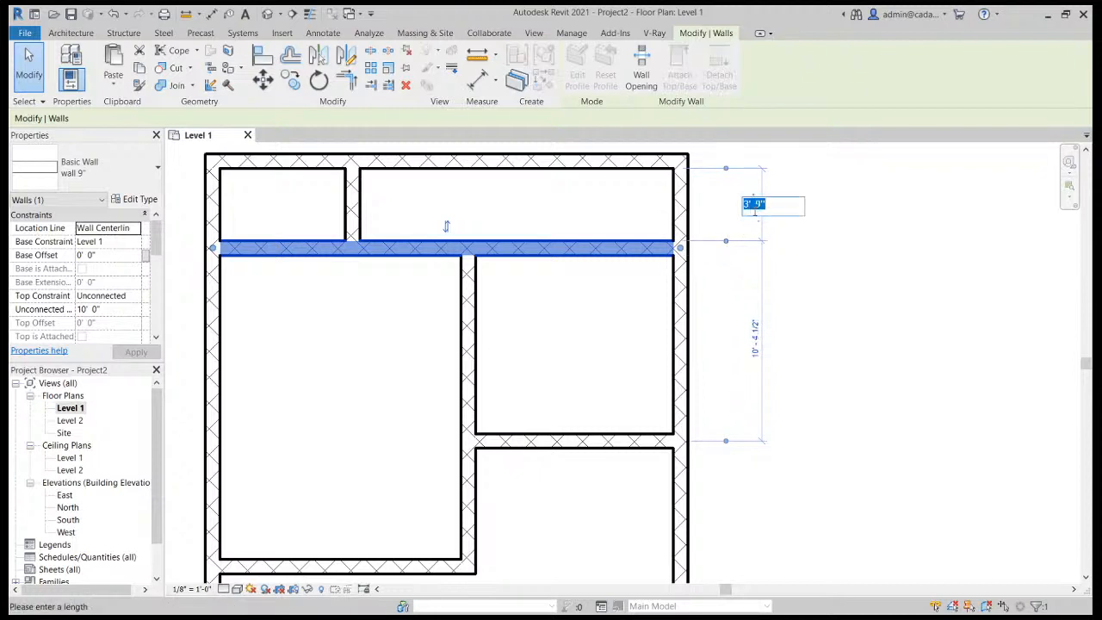
{"action": "type", "text": "3'"}
{"action": "key", "text": "BackSpace"}
{"action": "key", "text": "BackSpace"}
{"action": "type", "text": "4"}
{"action": "key", "text": "Return"}
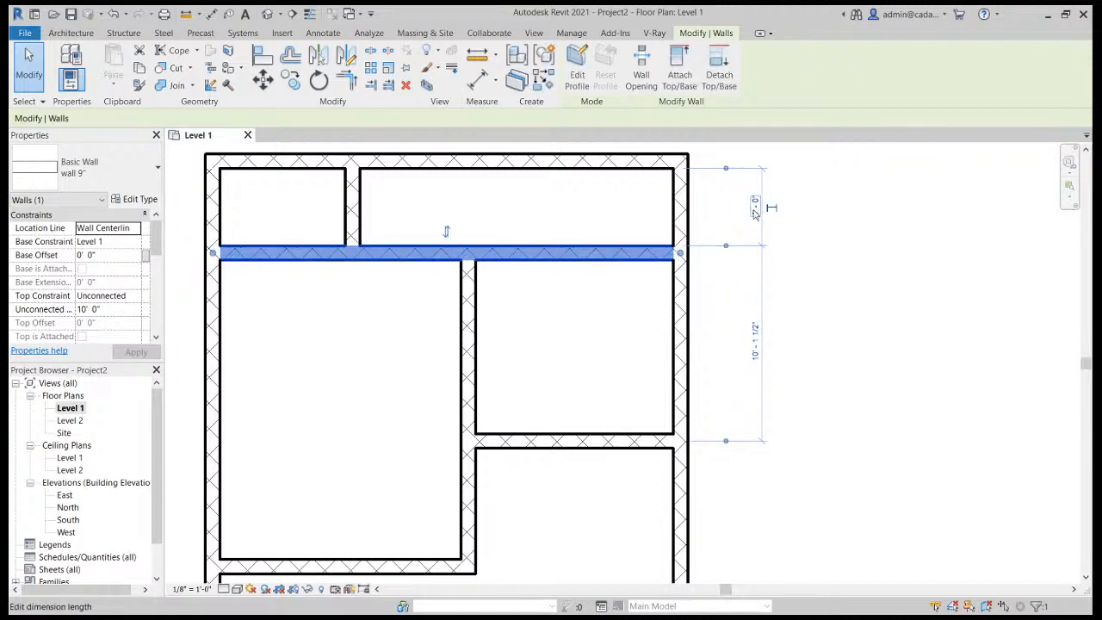
{"action": "left_click", "coordinate": [856, 273]}
Move the upper strip's dividing wall witness lines to the inner faces and set the small left room's clear width to 7'.
{"action": "scroll", "coordinate": [873, 243], "scroll_direction": "down", "scroll_amount": 2}
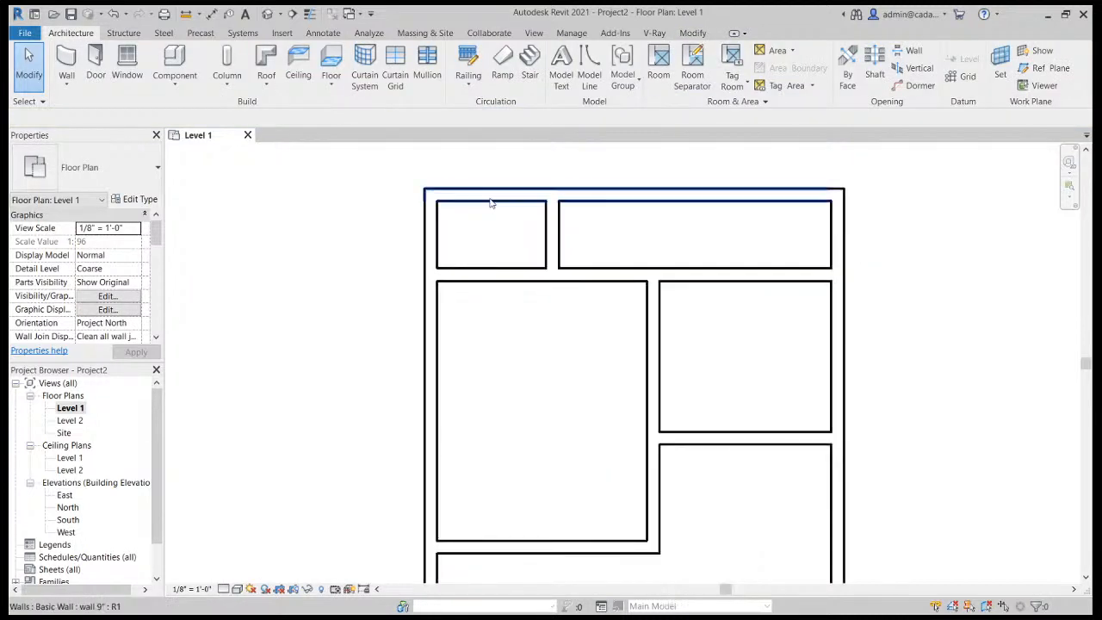
{"action": "left_click", "coordinate": [552, 234]}
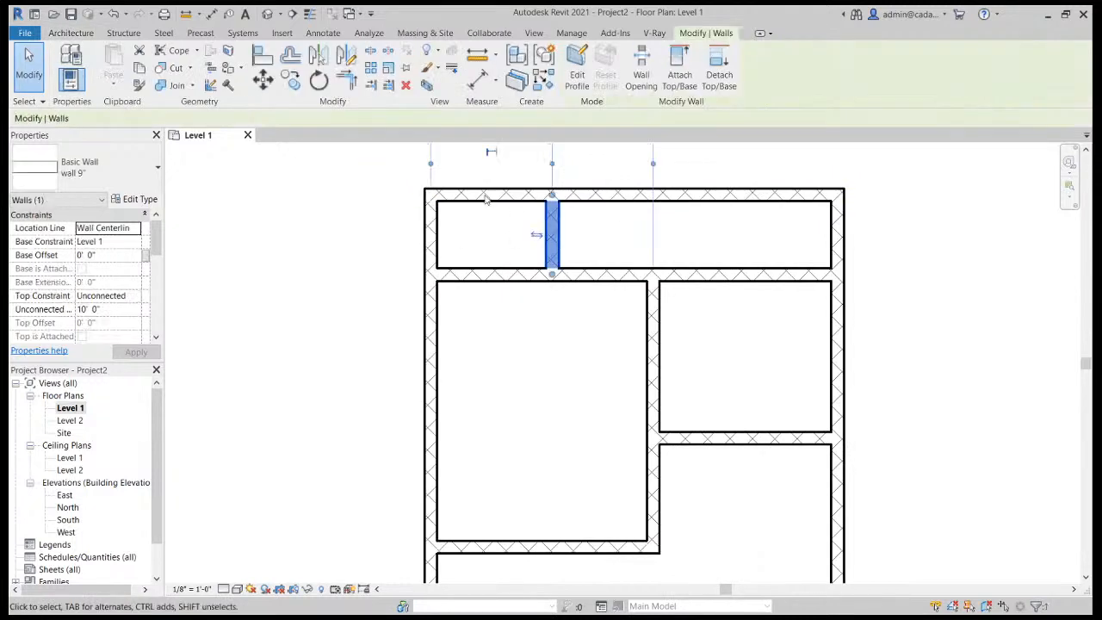
{"action": "left_click", "coordinate": [431, 163]}
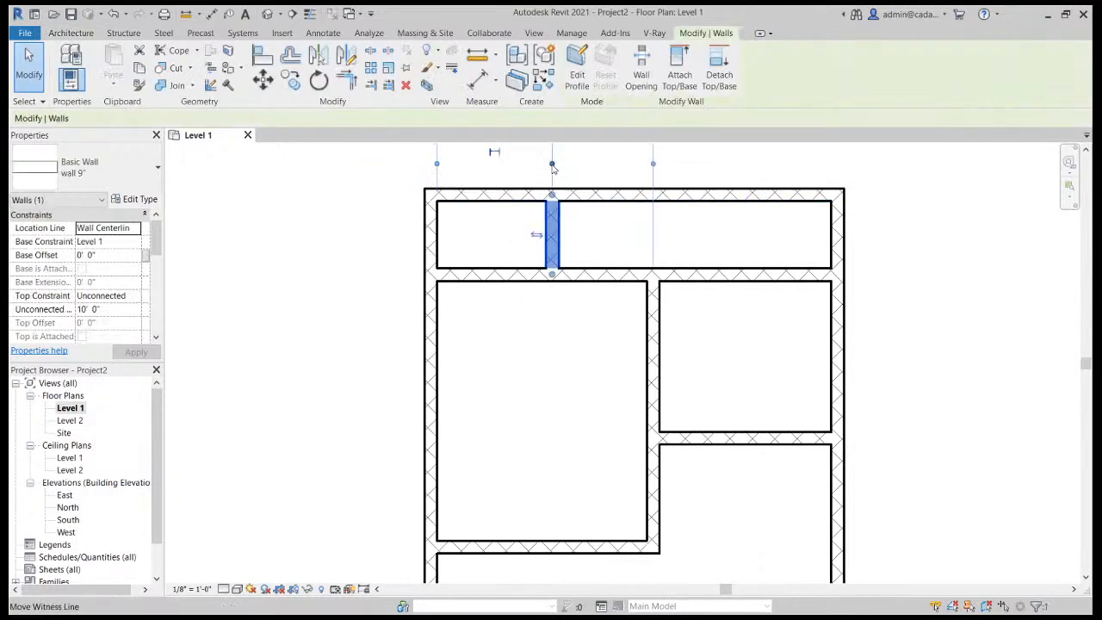
{"action": "scroll", "coordinate": [515, 233], "scroll_direction": "down", "scroll_amount": 2}
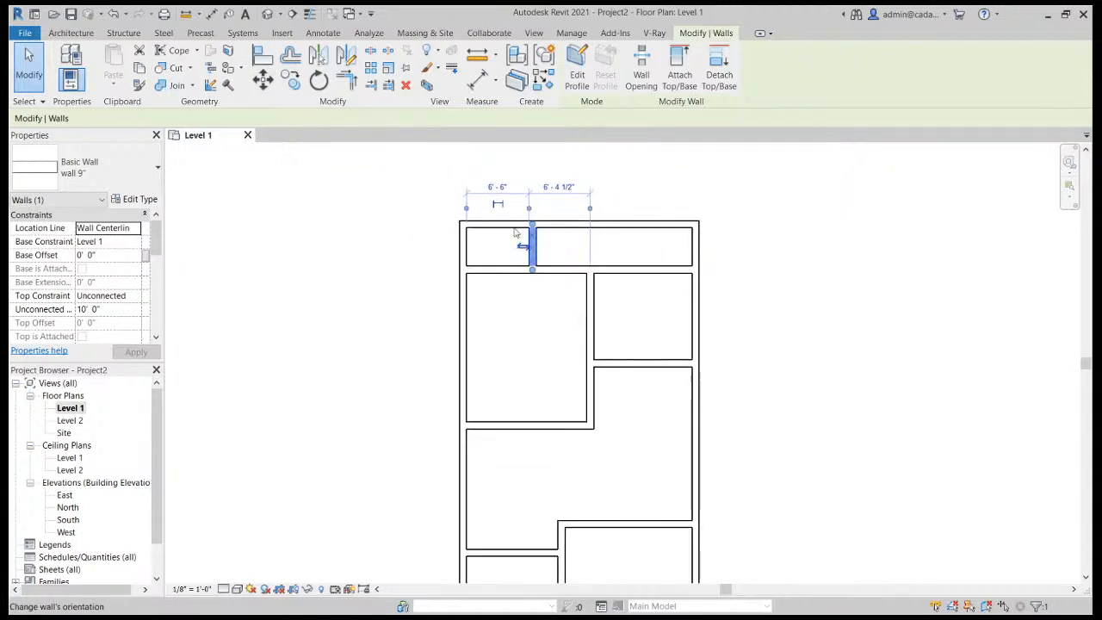
{"action": "scroll", "coordinate": [515, 234], "scroll_direction": "down", "scroll_amount": 1}
{"action": "left_click", "coordinate": [502, 192]}
{"action": "type", "text": "7"}
{"action": "key", "text": "Return"}
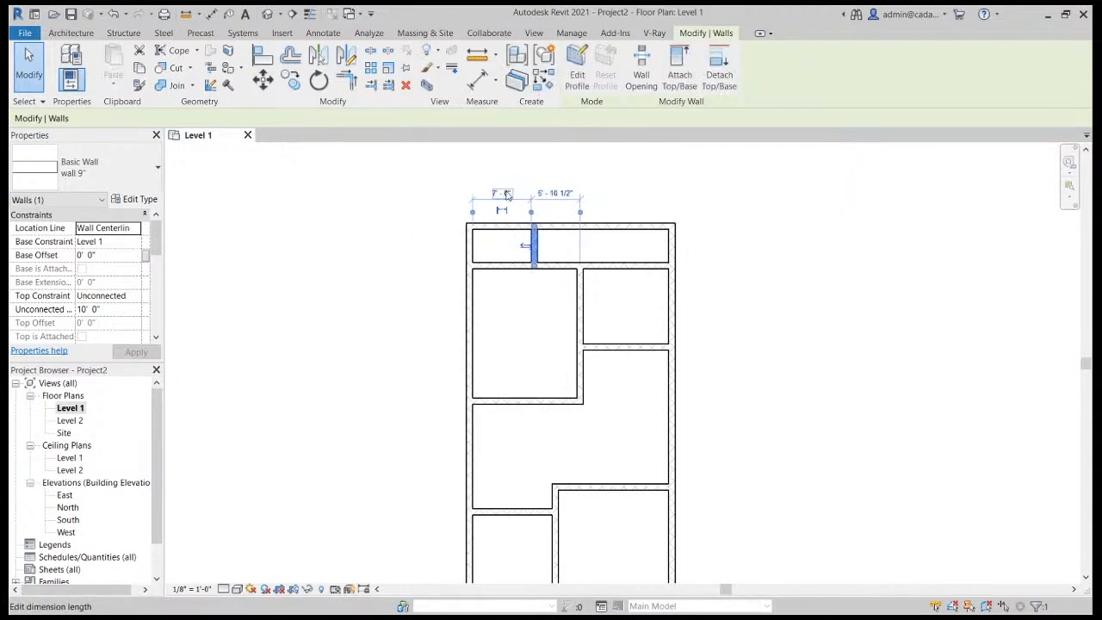
{"action": "left_click", "coordinate": [829, 310]}
Measure to the inner face of the upper right room's lower wall and set that room's clear depth to 8'.
{"action": "middle_click_drag", "start_coordinate": [758, 374], "coordinate": [700, 311]}
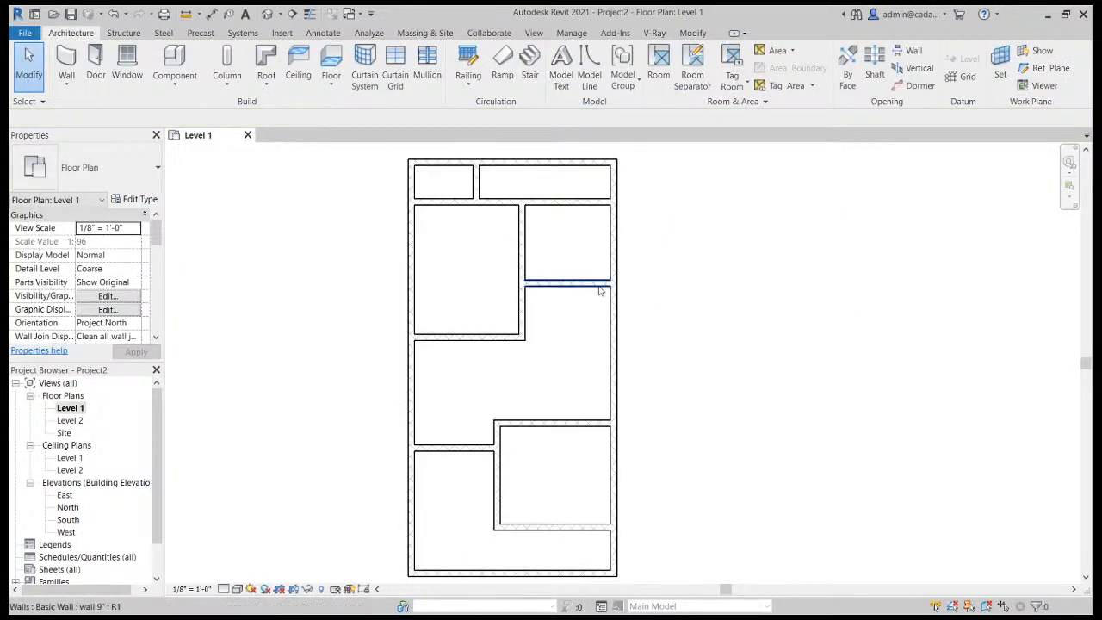
{"action": "left_click", "coordinate": [600, 289]}
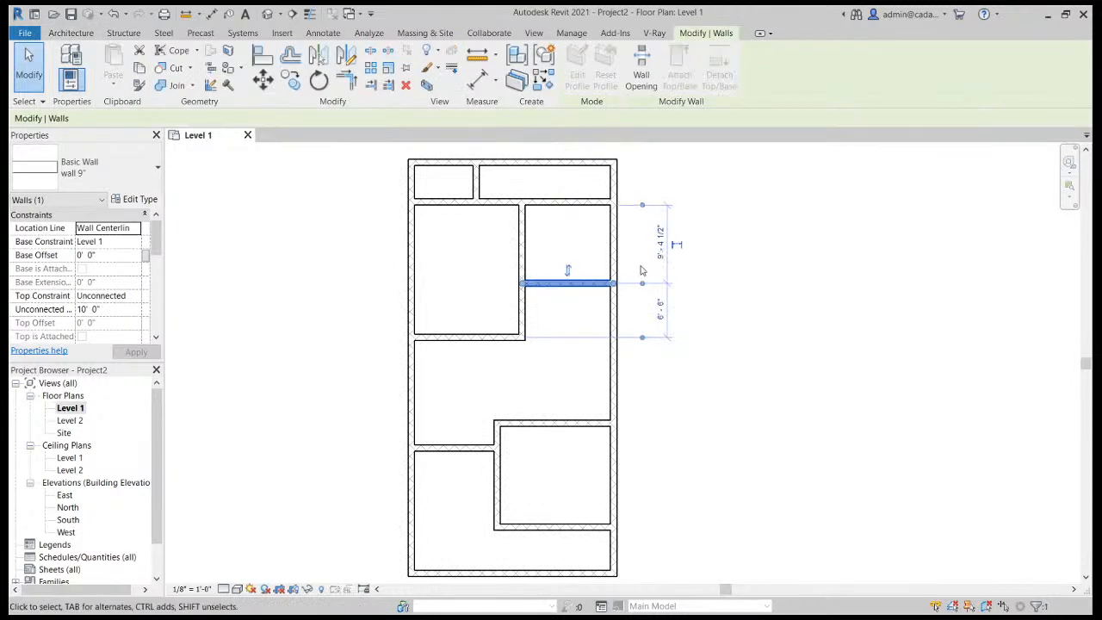
{"action": "left_click", "coordinate": [642, 284]}
{"action": "left_click", "coordinate": [660, 243]}
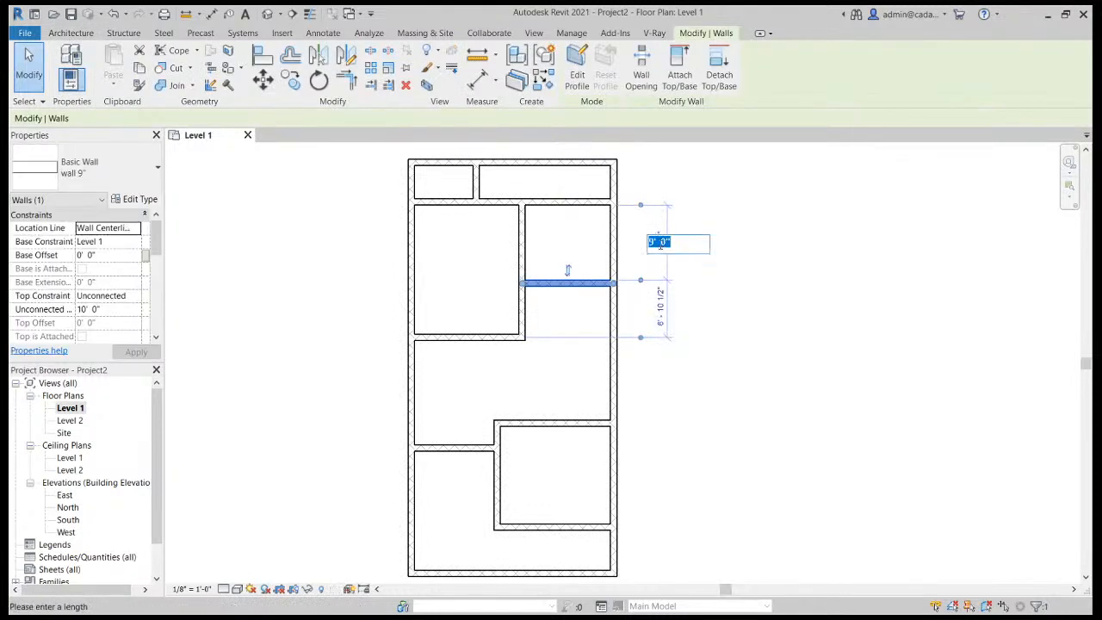
{"action": "type", "text": "8"}
{"action": "key", "text": "Return"}
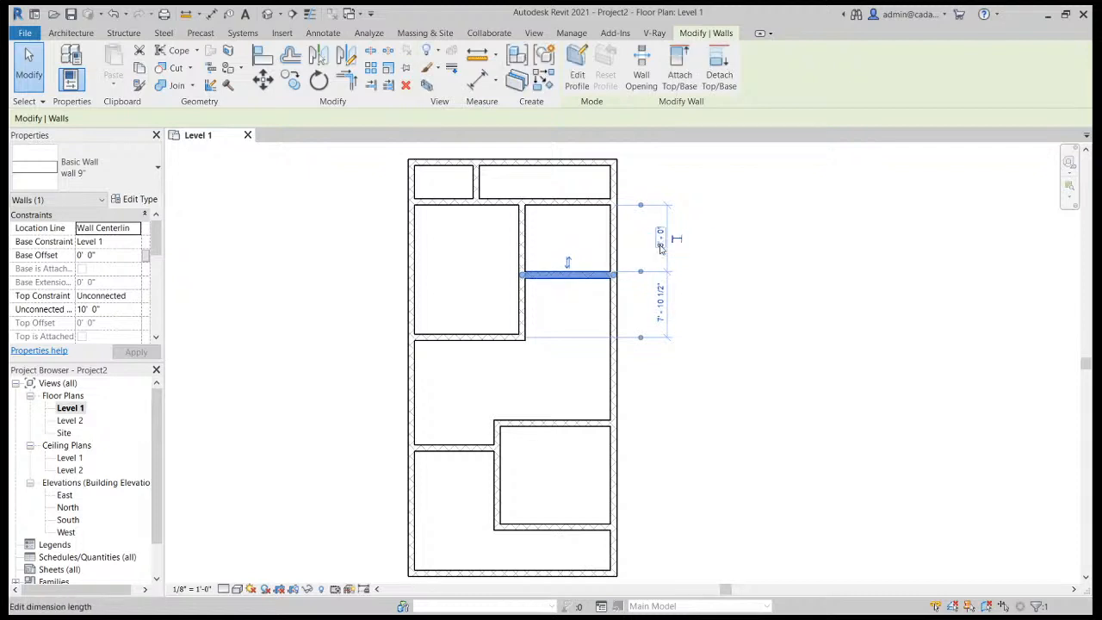
{"action": "left_click", "coordinate": [713, 229]}
Set the upper left room's lower wall 4' below the upper right room's lower wall, measured between the lower and upper wall faces respectively.
{"action": "left_click", "coordinate": [461, 343]}
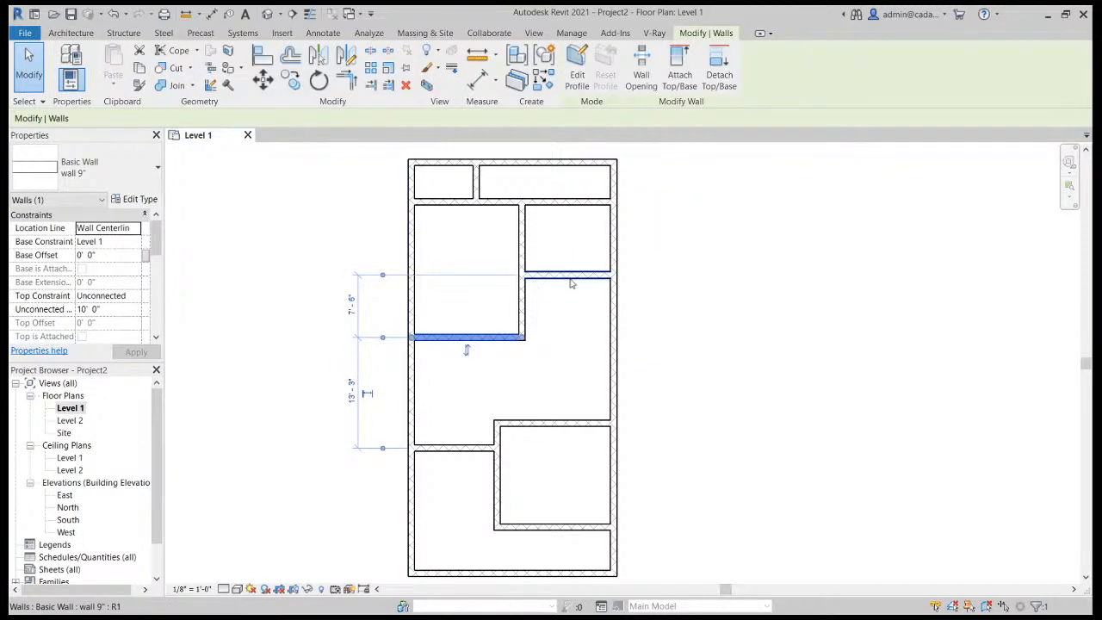
{"action": "left_click_drag", "start_coordinate": [383, 275], "coordinate": [385, 282]}
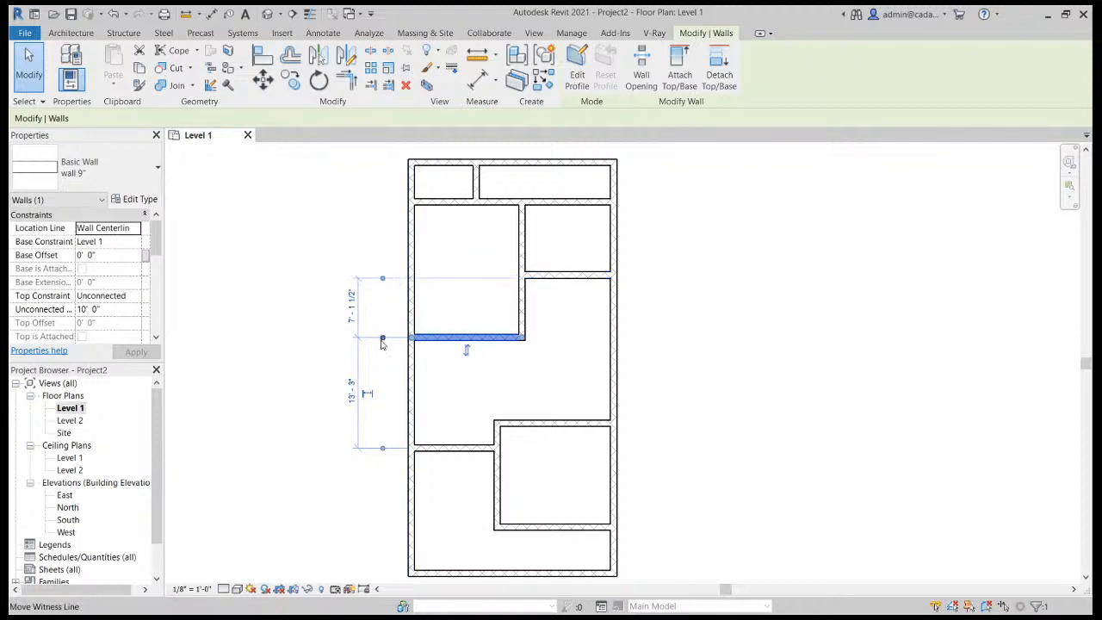
{"action": "left_click_drag", "start_coordinate": [384, 340], "coordinate": [384, 335]}
{"action": "left_click", "coordinate": [351, 303]}
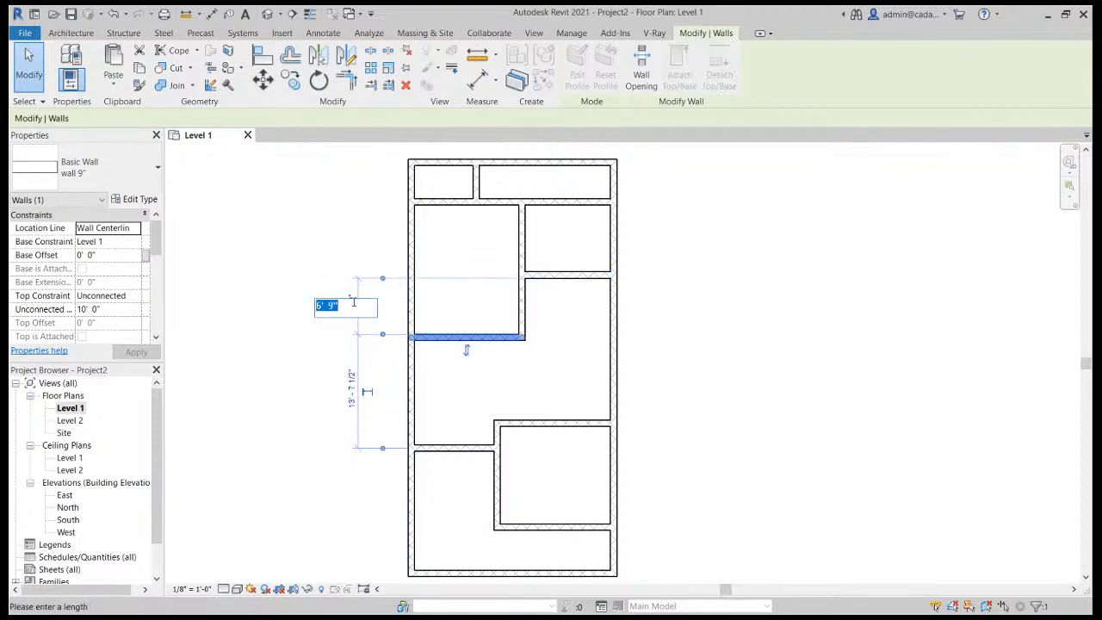
{"action": "type", "text": "4"}
{"action": "key", "text": "Return"}
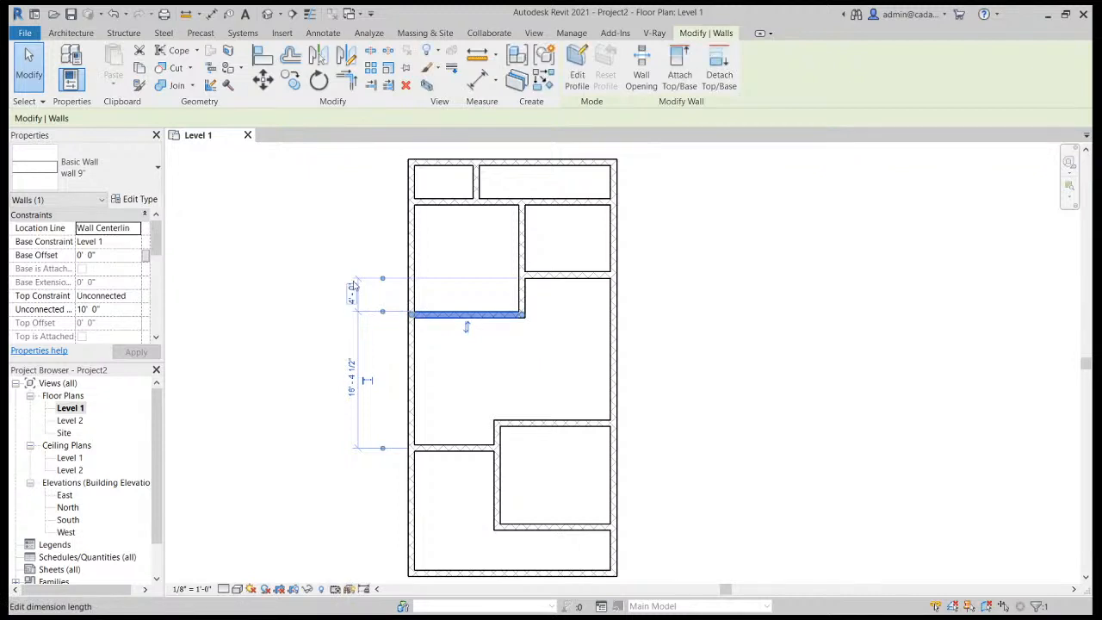
{"action": "left_click", "coordinate": [717, 295]}
Move the witness lines of the wall between the two upper rooms to the inner faces and set the left room's clear width to 13'.
{"action": "left_click", "coordinate": [521, 241]}
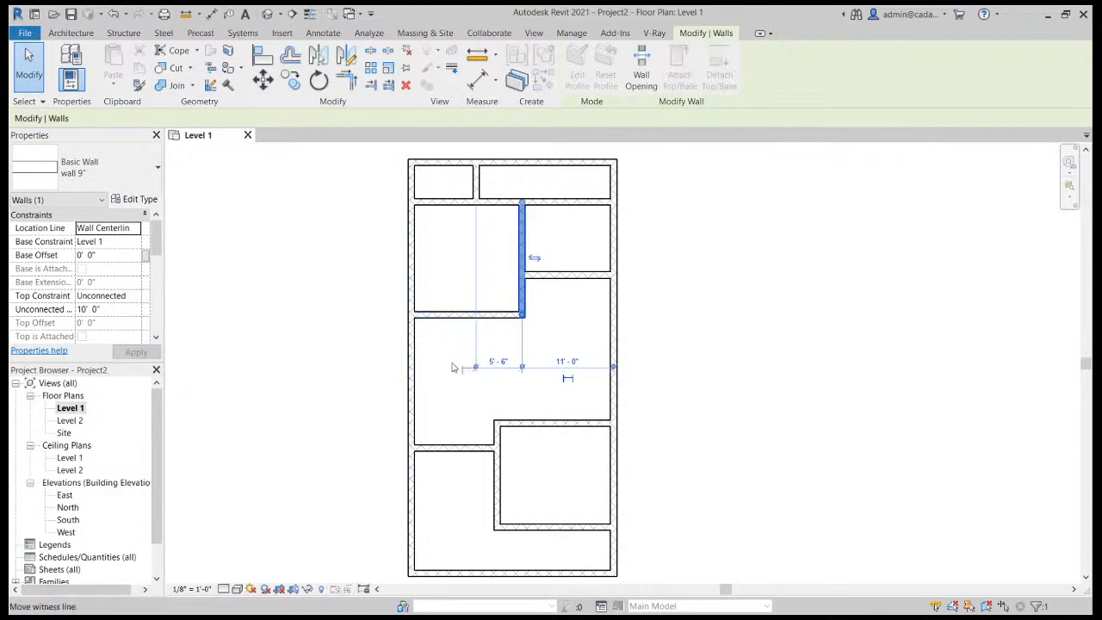
{"action": "left_click", "coordinate": [411, 363]}
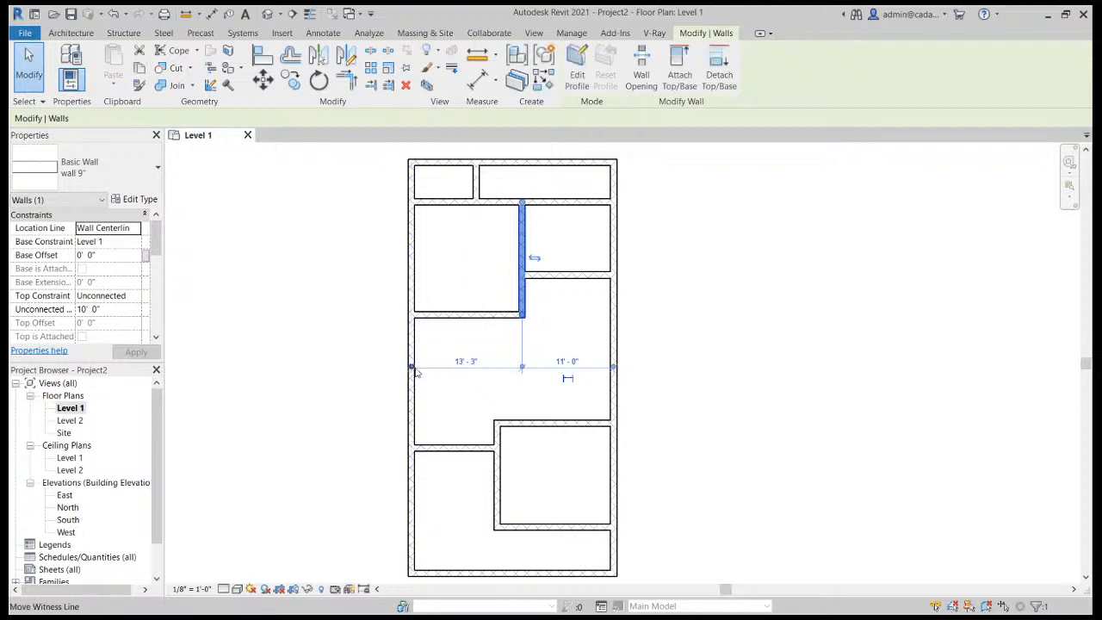
{"action": "left_click", "coordinate": [411, 368]}
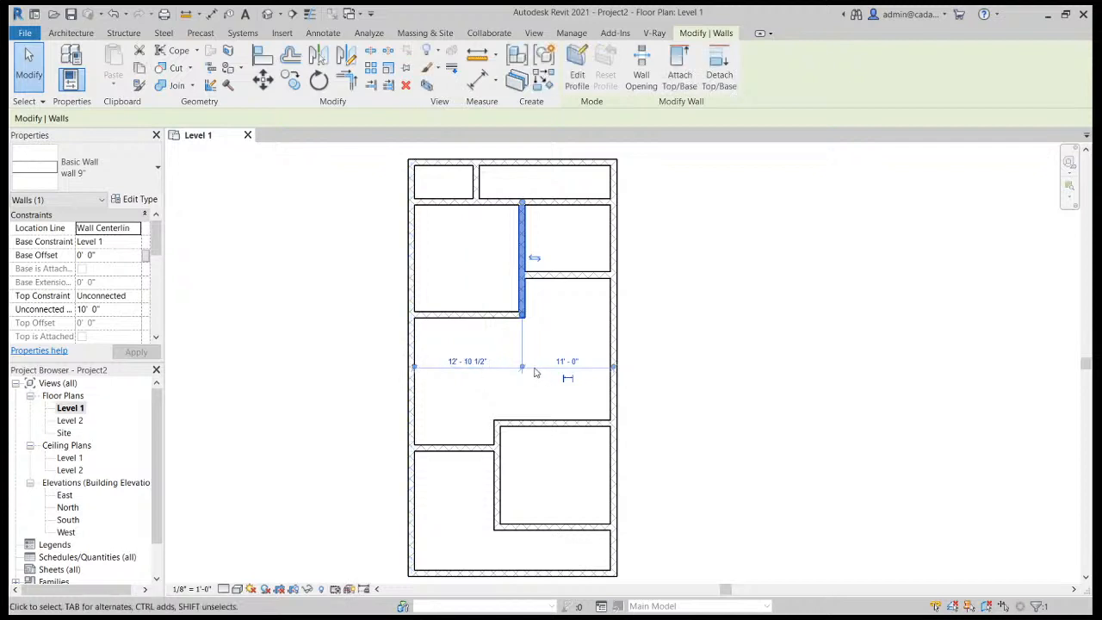
{"action": "left_click", "coordinate": [522, 367]}
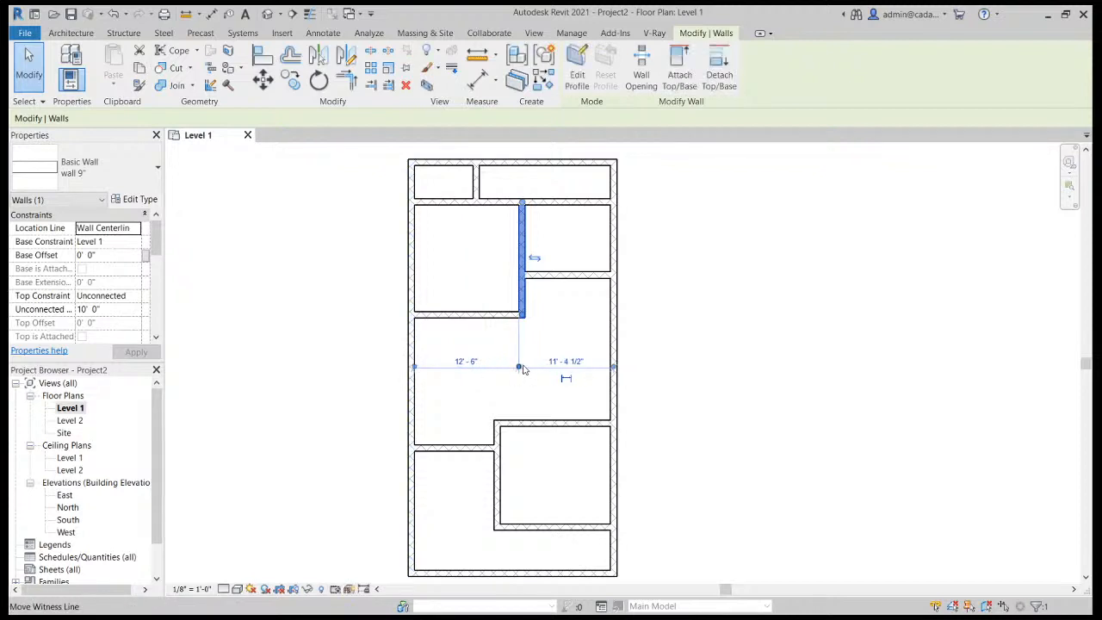
{"action": "left_click", "coordinate": [465, 362]}
{"action": "type", "text": "13"}
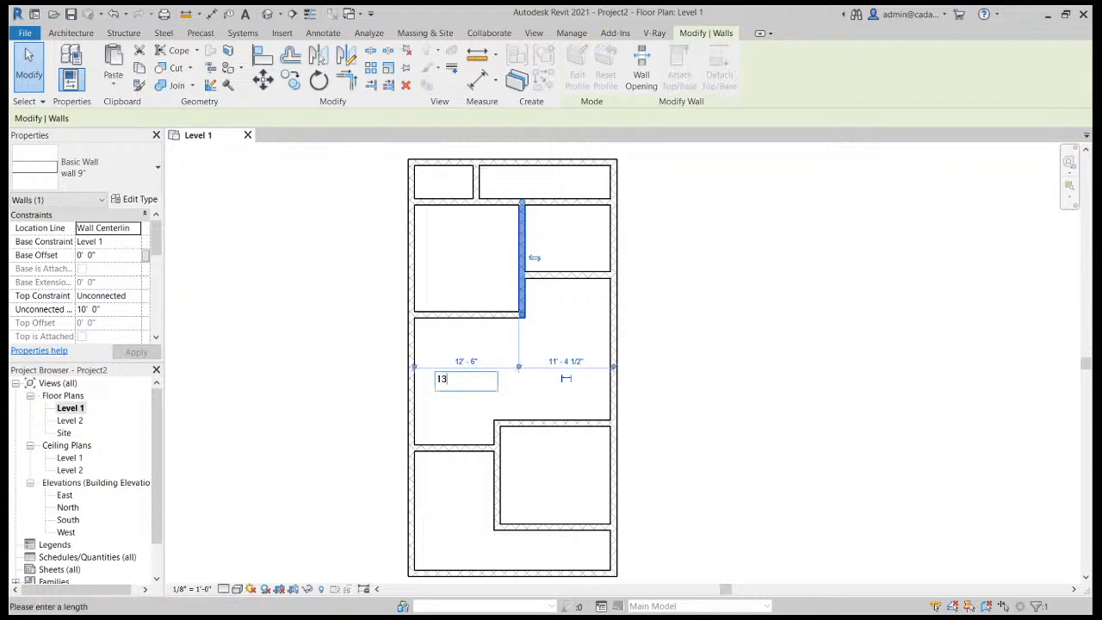
{"action": "key", "text": "Return"}
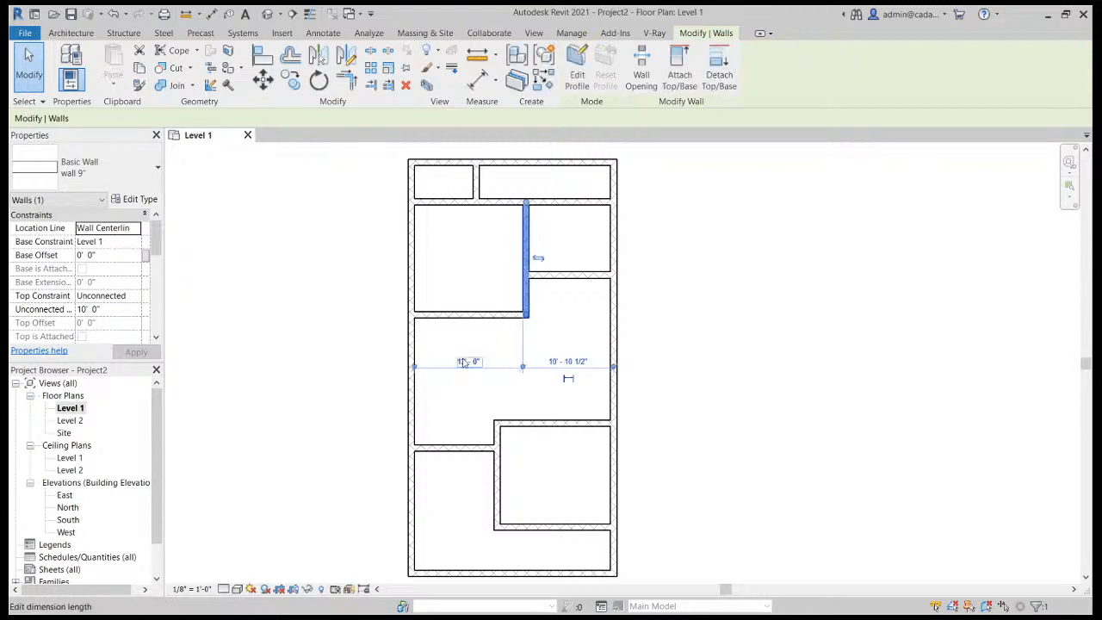
{"action": "left_click", "coordinate": [798, 262]}
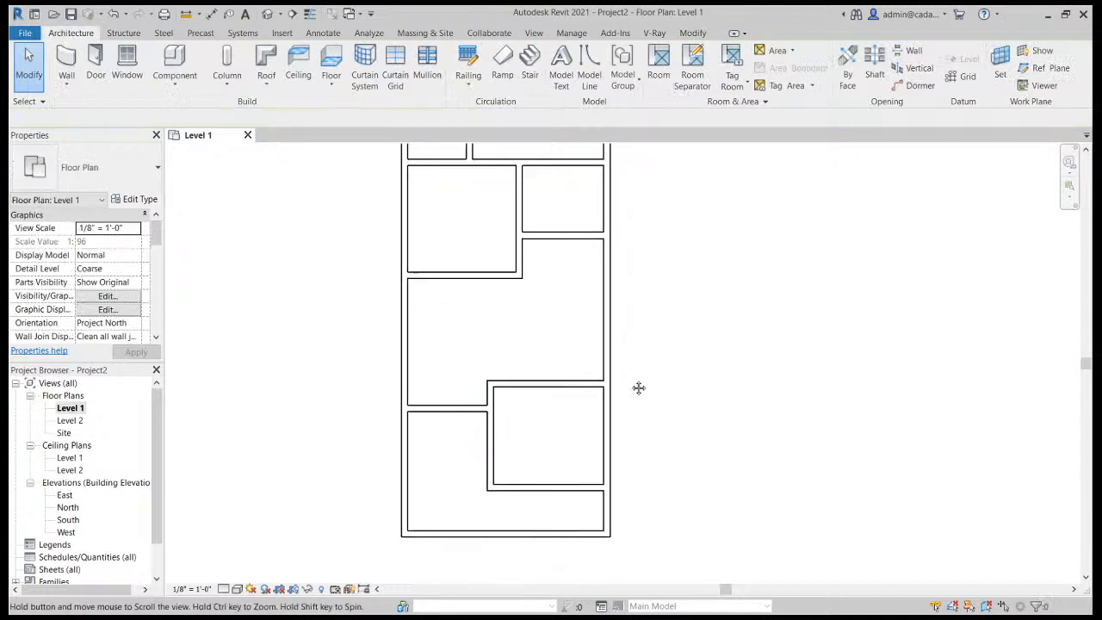
Move the lower right room's bottom wall witness lines to the facing wall faces and set the lowest strip's clear depth to 3'-6".
{"action": "scroll", "coordinate": [522, 408], "scroll_direction": "up", "scroll_amount": 3}
{"action": "left_click", "coordinate": [517, 433]}
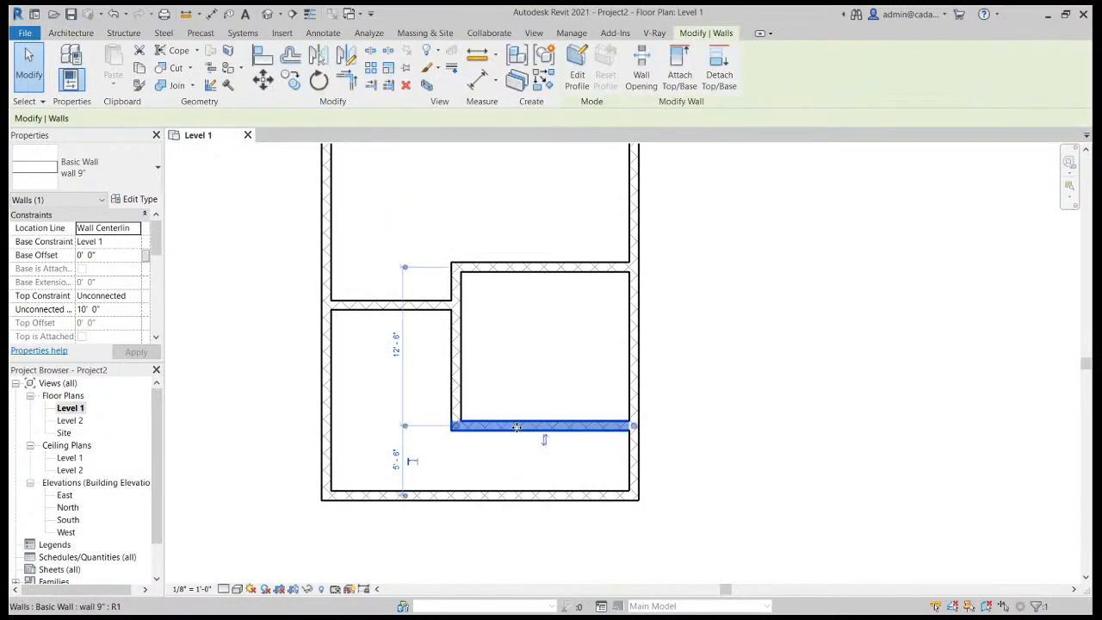
{"action": "left_click", "coordinate": [406, 428]}
{"action": "left_click", "coordinate": [405, 497]}
{"action": "left_click", "coordinate": [396, 458]}
{"action": "type", "text": "3"}
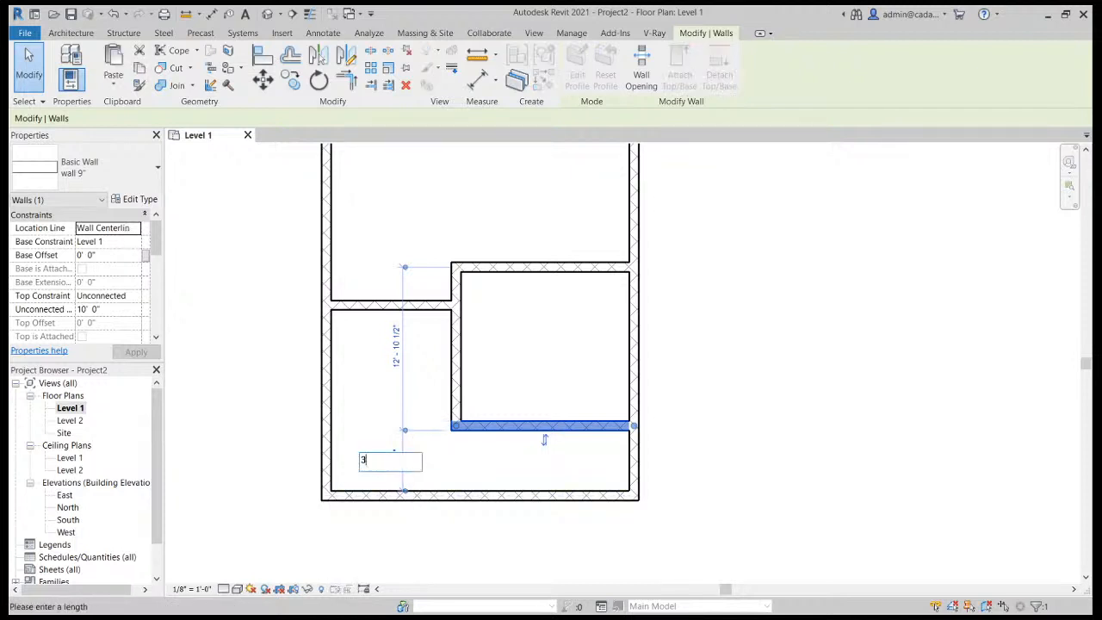
{"action": "type", "text": "'6"}
{"action": "key", "text": "Return"}
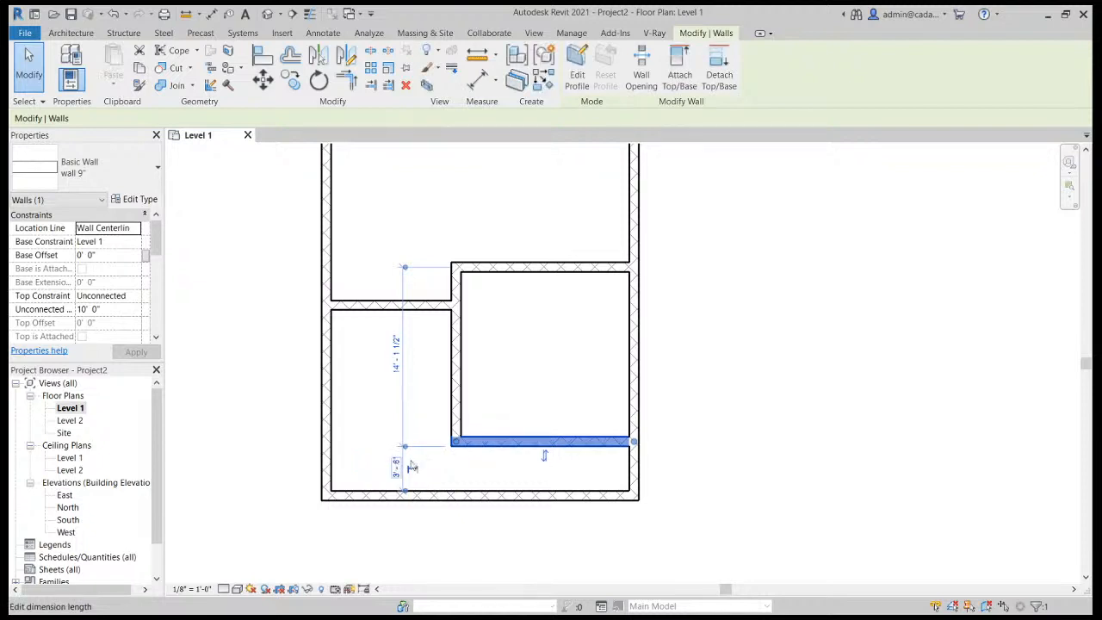
{"action": "left_click", "coordinate": [518, 344]}
Set the short lower left partition 10' above the lower right room's bottom wall, measured between wall centerlines.
{"action": "left_click", "coordinate": [415, 304]}
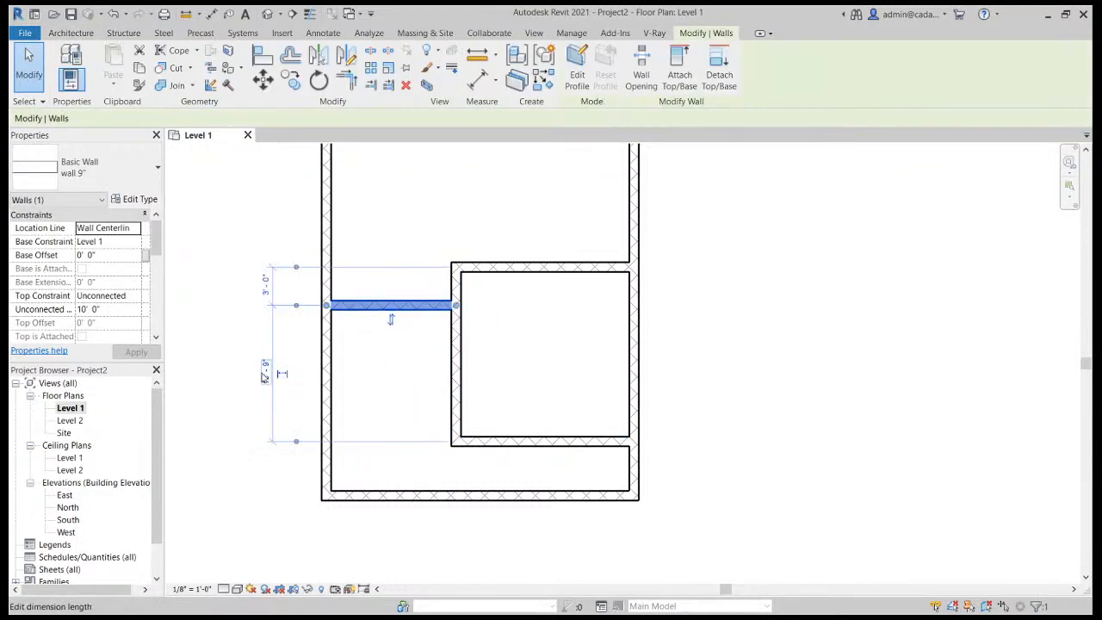
{"action": "left_click", "coordinate": [265, 376]}
{"action": "type", "text": "10"}
{"action": "key", "text": "Return"}
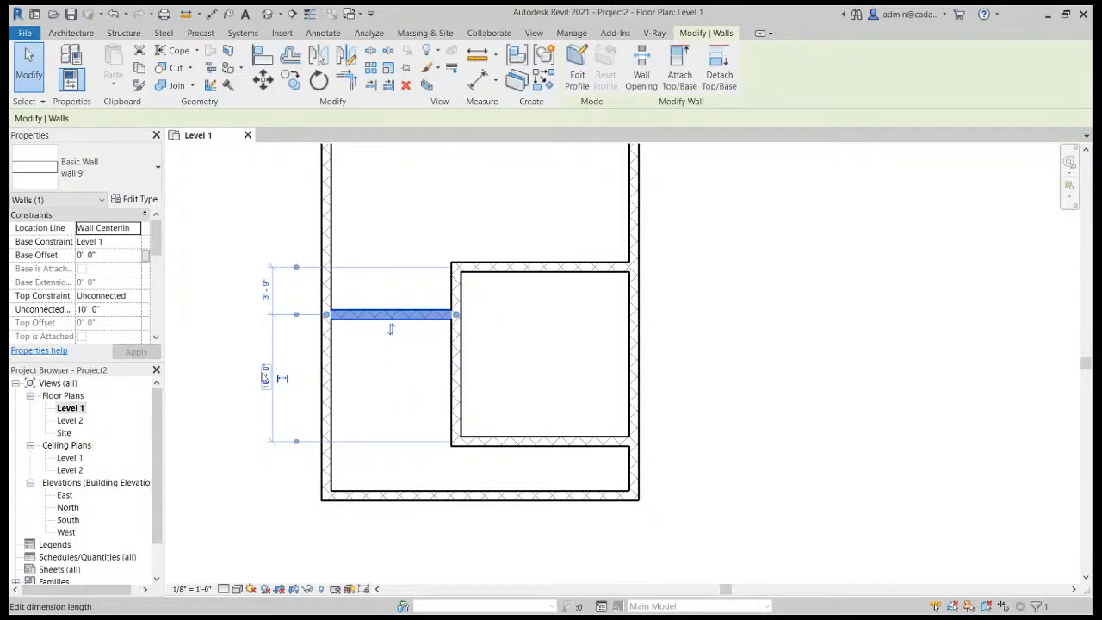
{"action": "left_click", "coordinate": [541, 344]}
Measure the lower right room's upper wall from that room's bottom wall and set the centerline distance to 12'.
{"action": "left_click", "coordinate": [590, 268]}
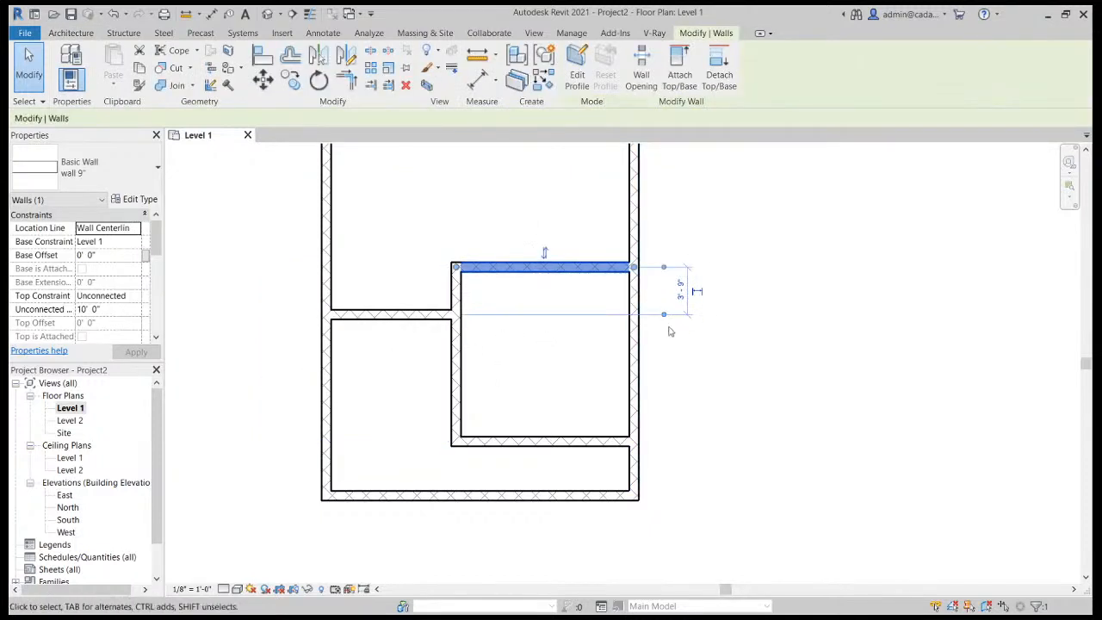
{"action": "left_click_drag", "start_coordinate": [663, 315], "coordinate": [664, 440]}
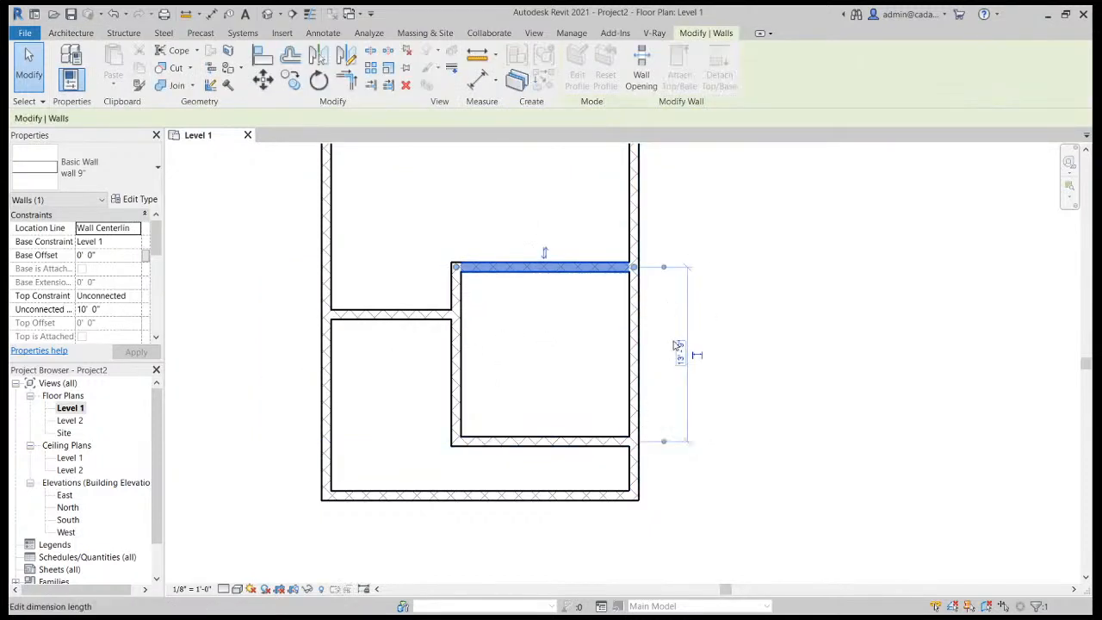
{"action": "left_click", "coordinate": [679, 347]}
{"action": "type", "text": "12"}
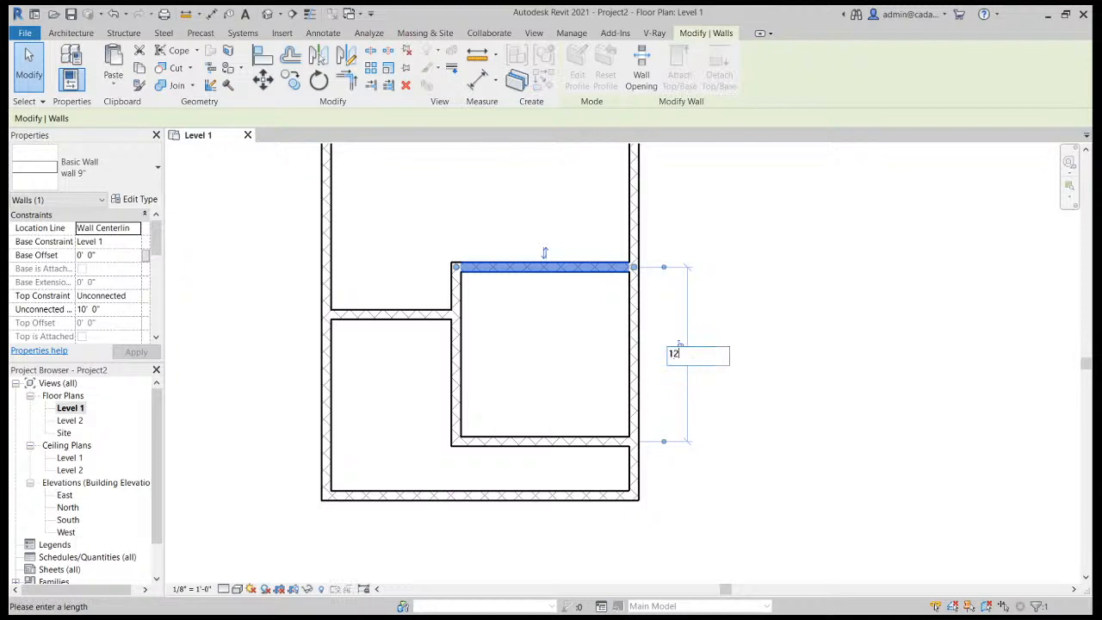
{"action": "key", "text": "Return"}
{"action": "left_click", "coordinate": [768, 333]}
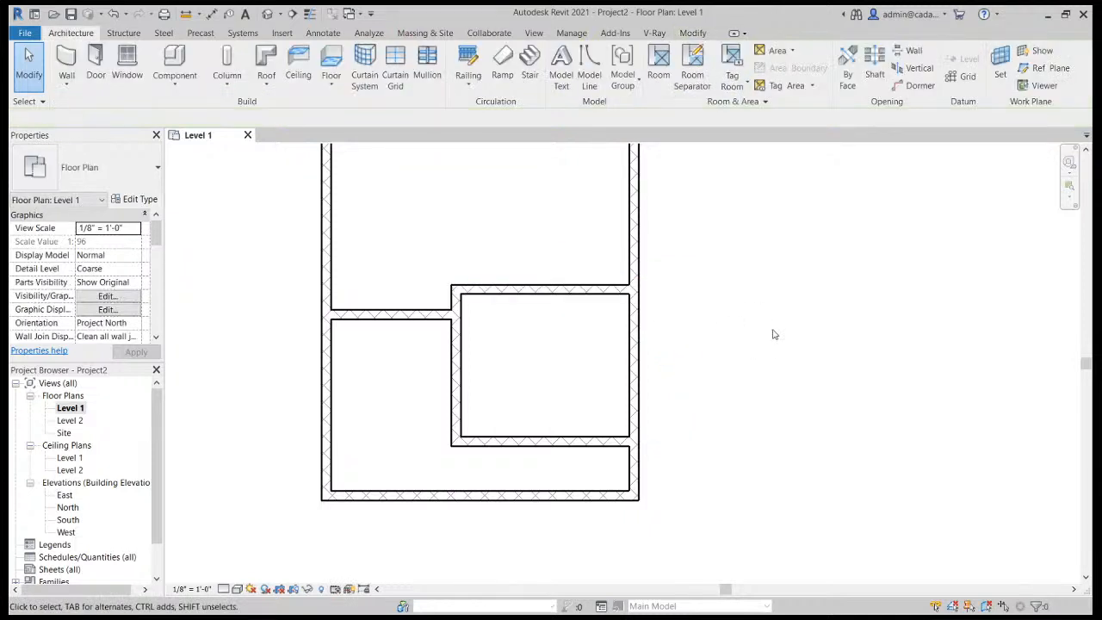
Add an aligned dimension of the building's overall width above the top wall, measured between the outer wall faces.
{"action": "scroll", "coordinate": [735, 496], "scroll_direction": "down", "scroll_amount": 5}
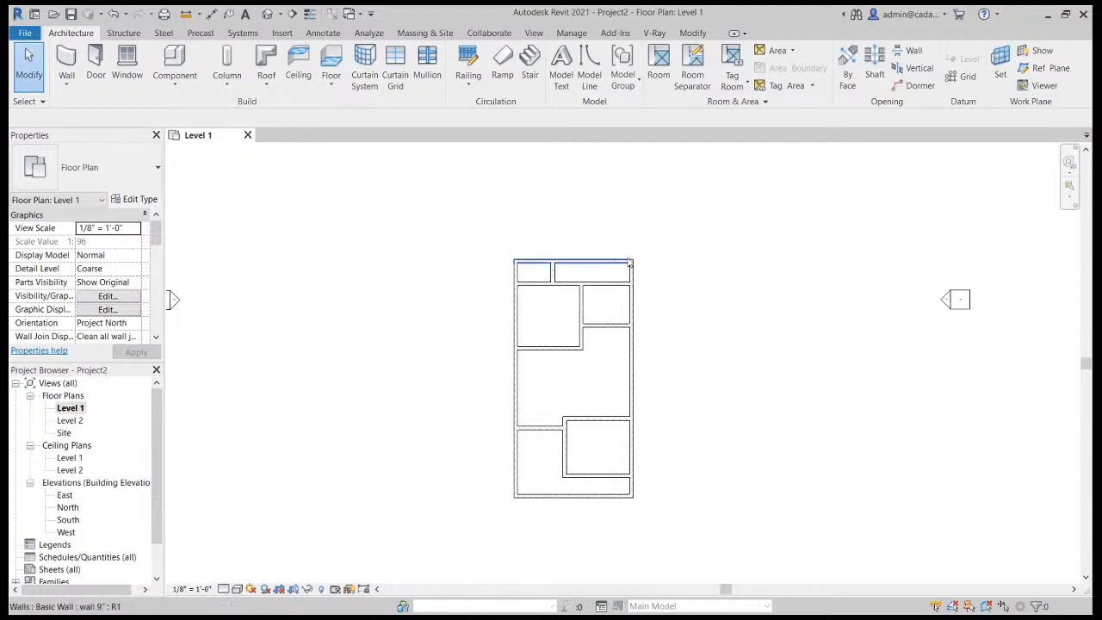
{"action": "scroll", "coordinate": [662, 335], "scroll_direction": "up", "scroll_amount": 1}
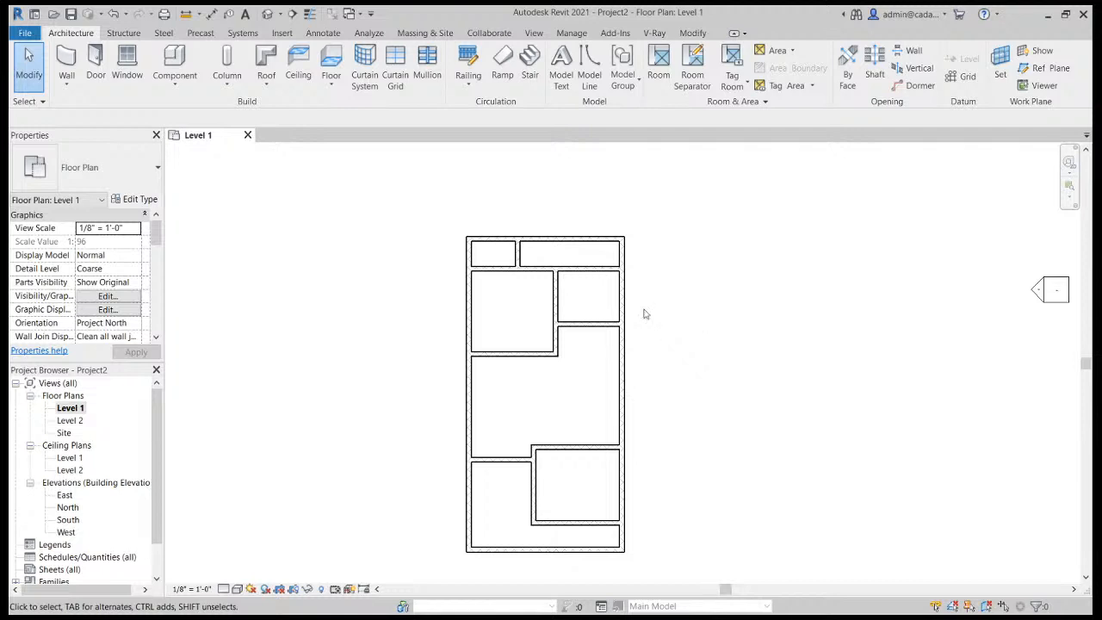
{"action": "scroll", "coordinate": [522, 247], "scroll_direction": "up", "scroll_amount": 1}
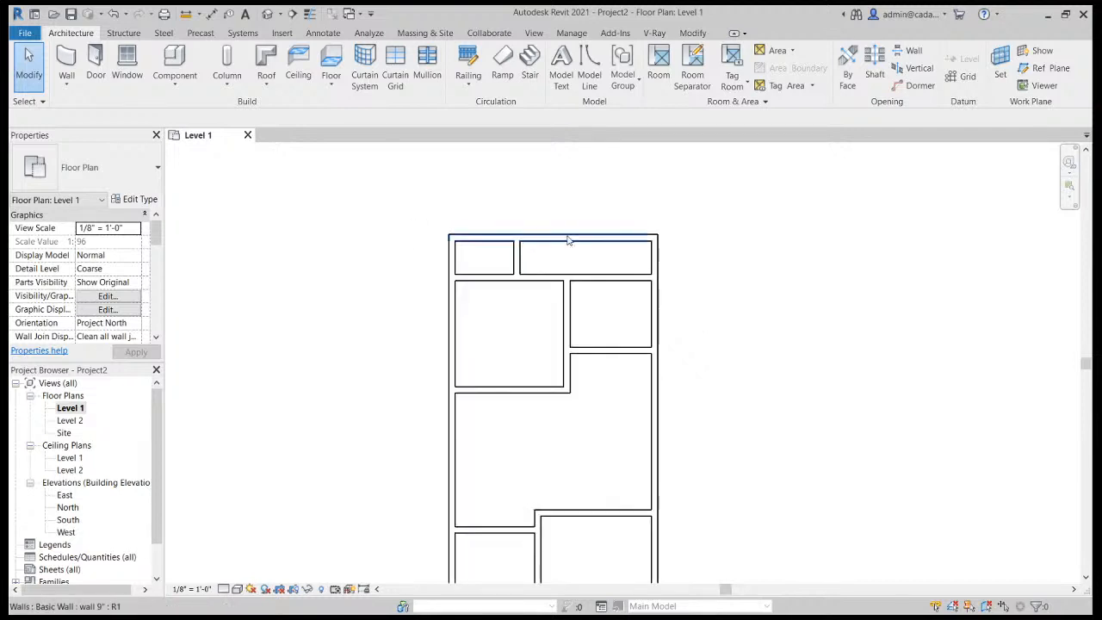
{"action": "key", "text": "d"}
{"action": "key", "text": "i"}
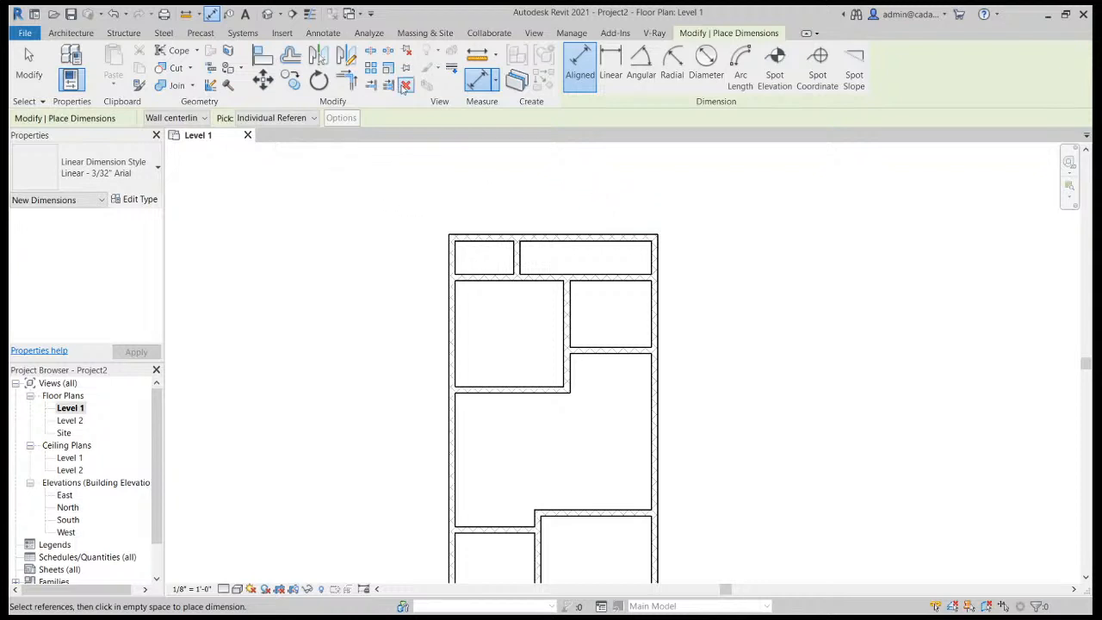
{"action": "left_click", "coordinate": [171, 118]}
{"action": "left_click", "coordinate": [182, 148]}
{"action": "scroll", "coordinate": [552, 241], "scroll_direction": "up", "scroll_amount": 2}
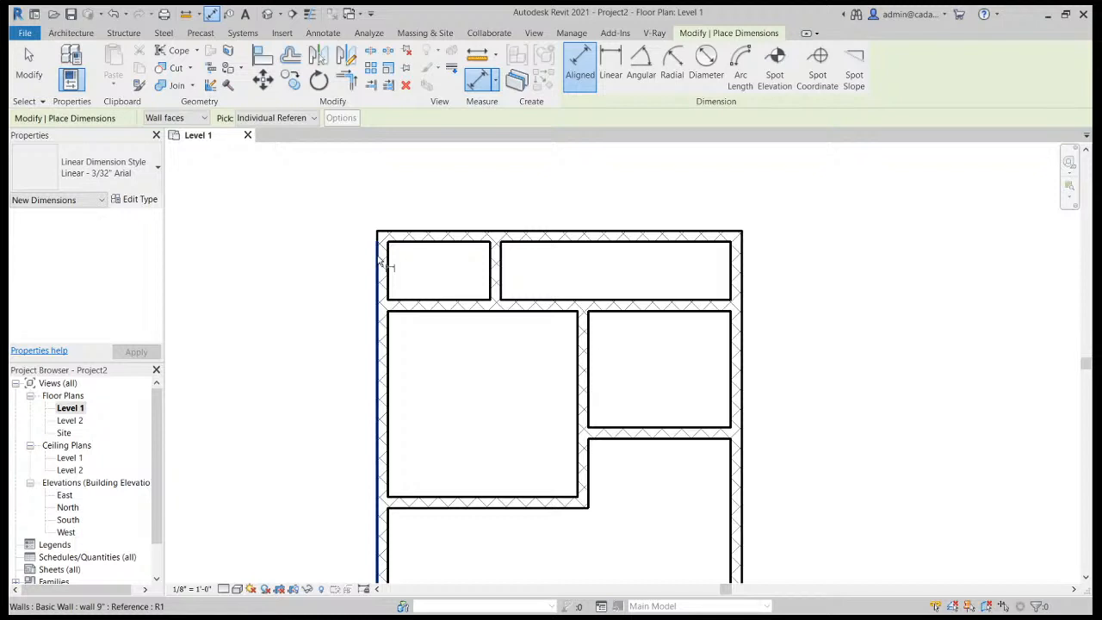
{"action": "left_click", "coordinate": [380, 261]}
{"action": "left_click", "coordinate": [745, 245]}
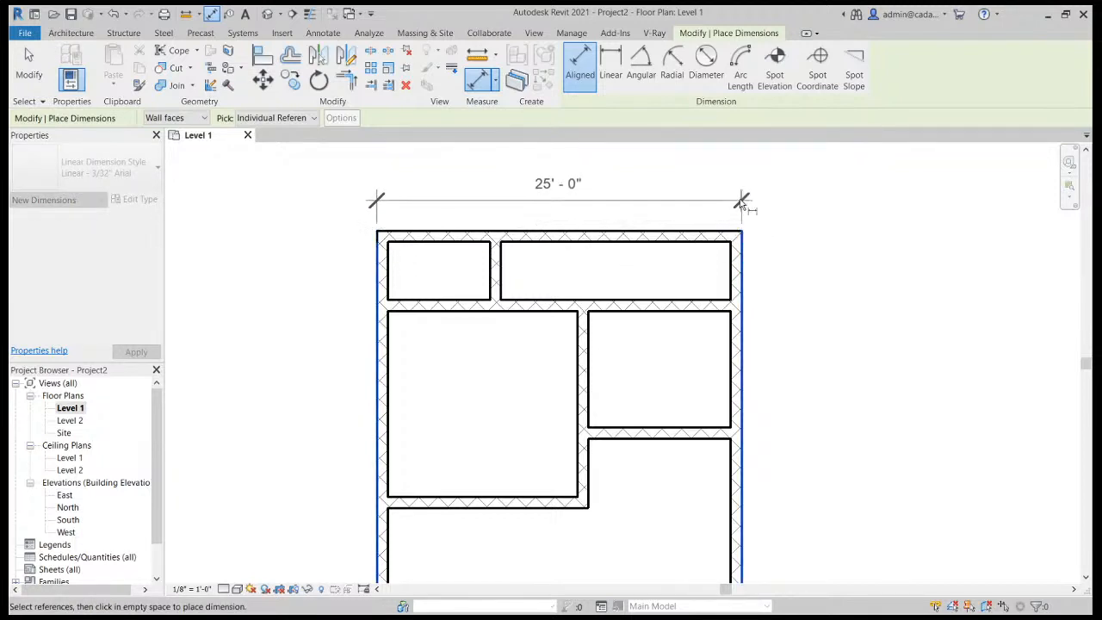
{"action": "left_click", "coordinate": [713, 198]}
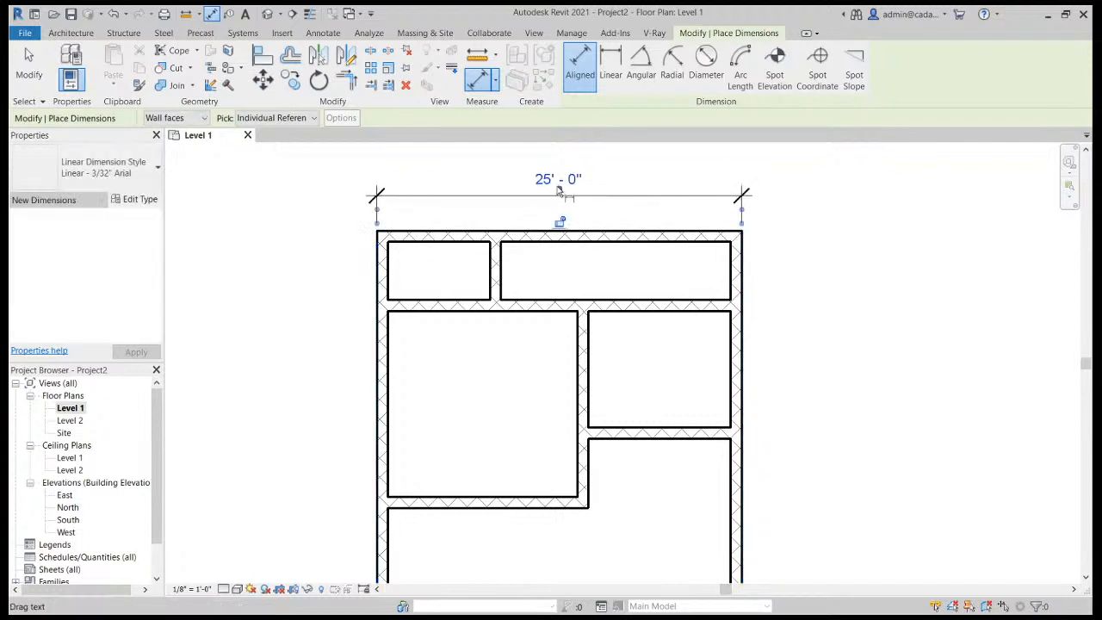
Dimension the building's overall length between the outer faces of the top and bottom walls, placing it outside the right wall.
{"action": "scroll", "coordinate": [731, 159], "scroll_direction": "down", "scroll_amount": 2}
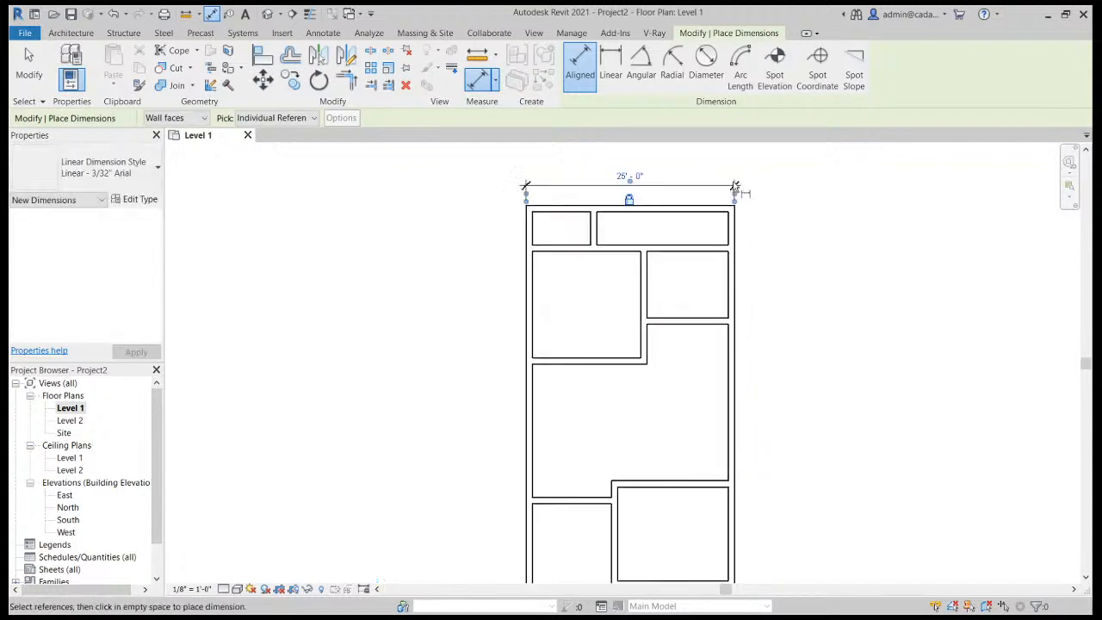
{"action": "scroll", "coordinate": [794, 233], "scroll_direction": "down", "scroll_amount": 1}
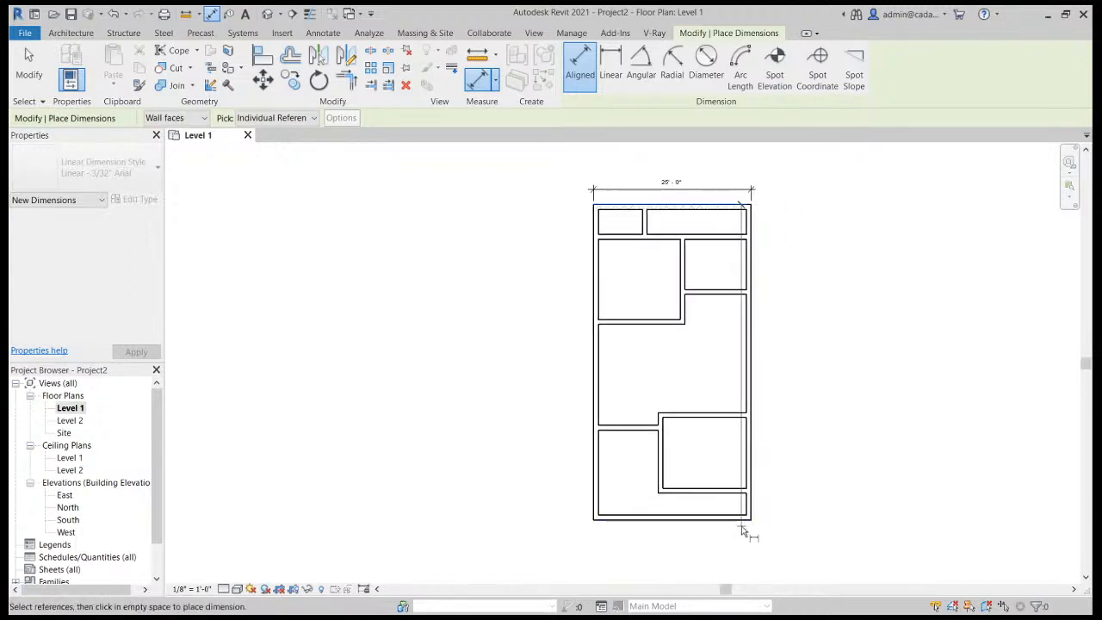
{"action": "left_click", "coordinate": [746, 520]}
{"action": "left_click", "coordinate": [775, 438]}
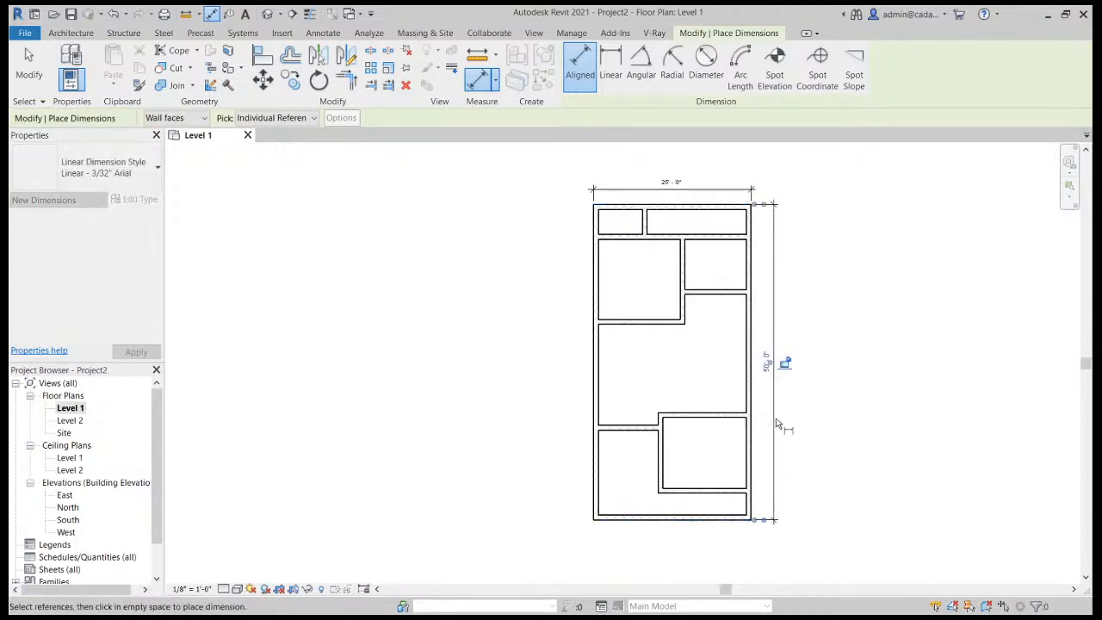
{"action": "key", "text": "Escape"}
{"action": "key", "text": "Escape"}
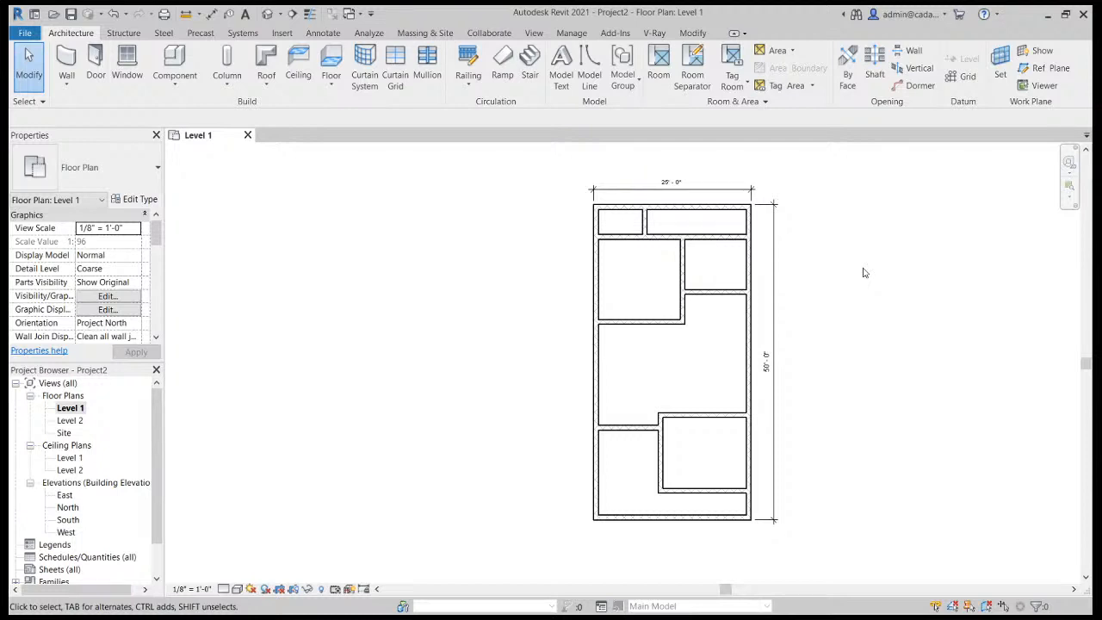
Move the overall length dimension farther out from the building's right wall.
{"action": "scroll", "coordinate": [805, 323], "scroll_direction": "up", "scroll_amount": 2}
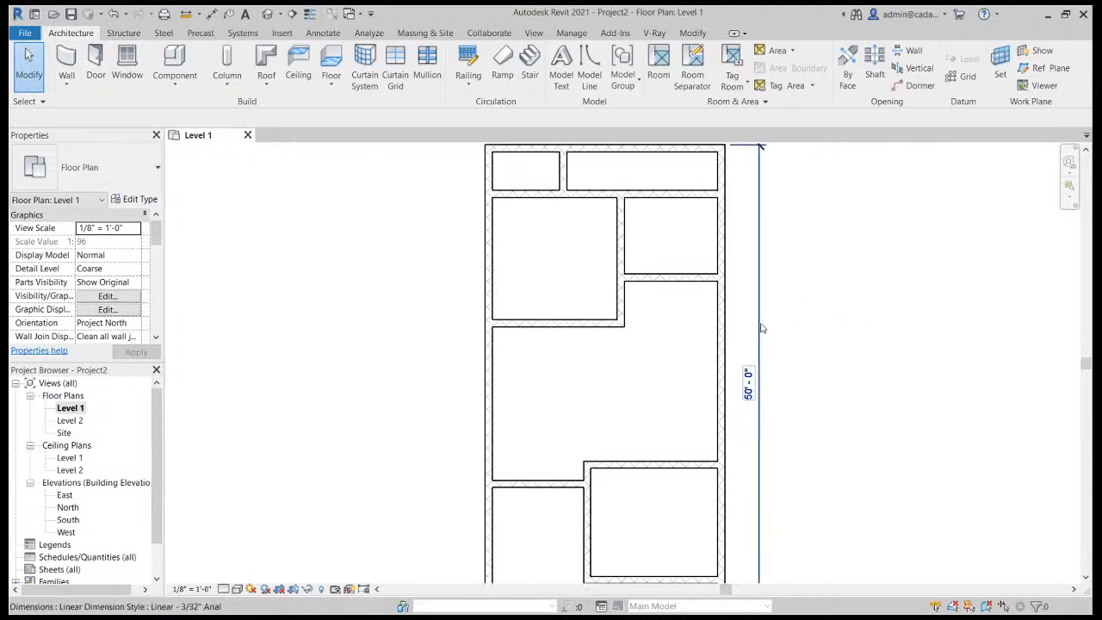
{"action": "left_click", "coordinate": [761, 328]}
{"action": "scroll", "coordinate": [801, 304], "scroll_direction": "down", "scroll_amount": 2}
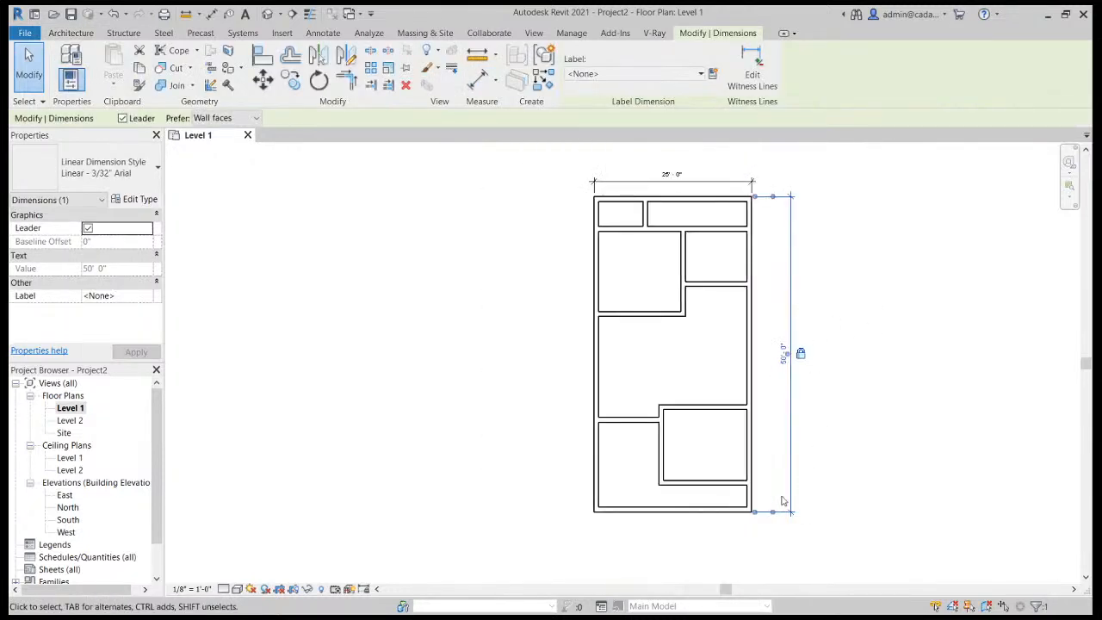
{"action": "left_click", "coordinate": [774, 402]}
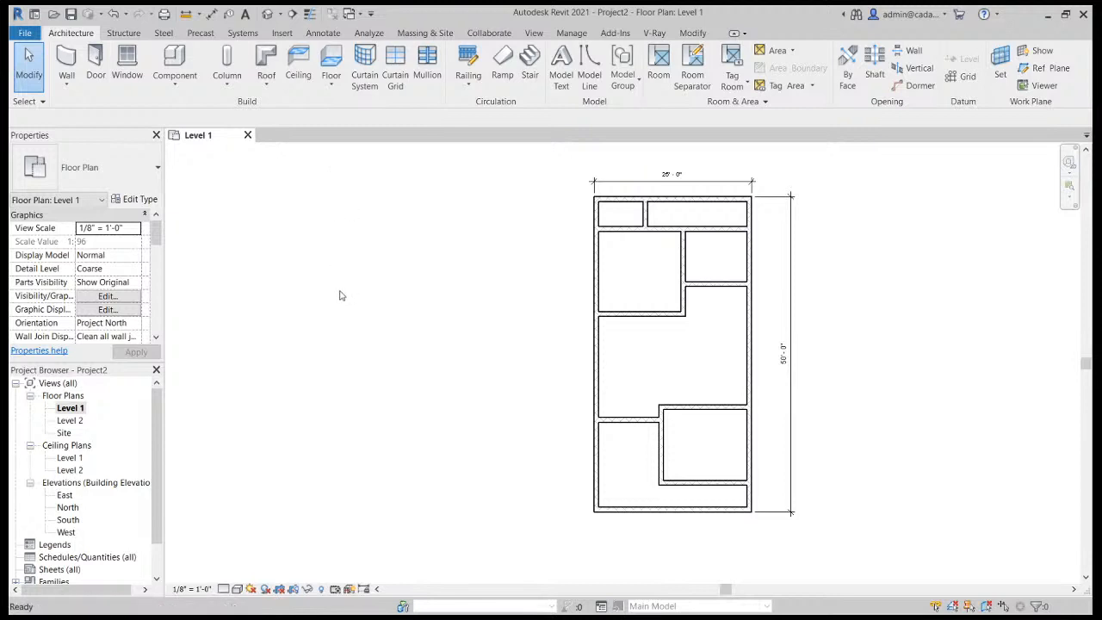
Start a continuous aligned dimension near the right wall, referencing both faces of each horizontal wall from the bottom wall up to the upper right room's bottom wall.
{"action": "key", "text": "d"}
{"action": "key", "text": "i"}
{"action": "scroll", "coordinate": [791, 515], "scroll_direction": "up", "scroll_amount": 2}
{"action": "scroll", "coordinate": [773, 511], "scroll_direction": "up", "scroll_amount": 2}
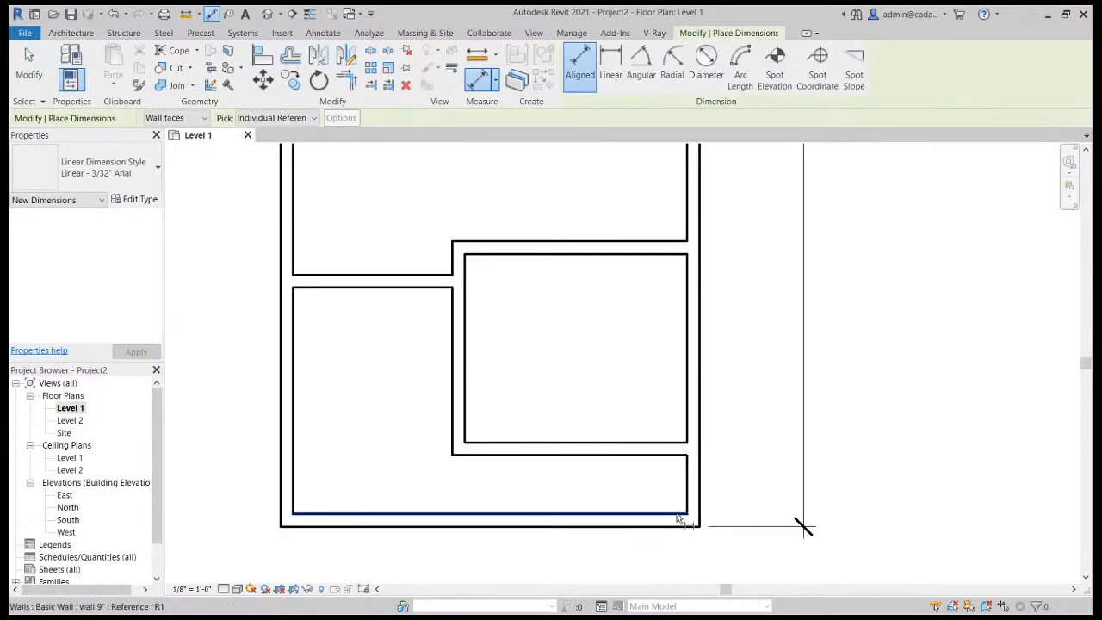
{"action": "left_click", "coordinate": [680, 522]}
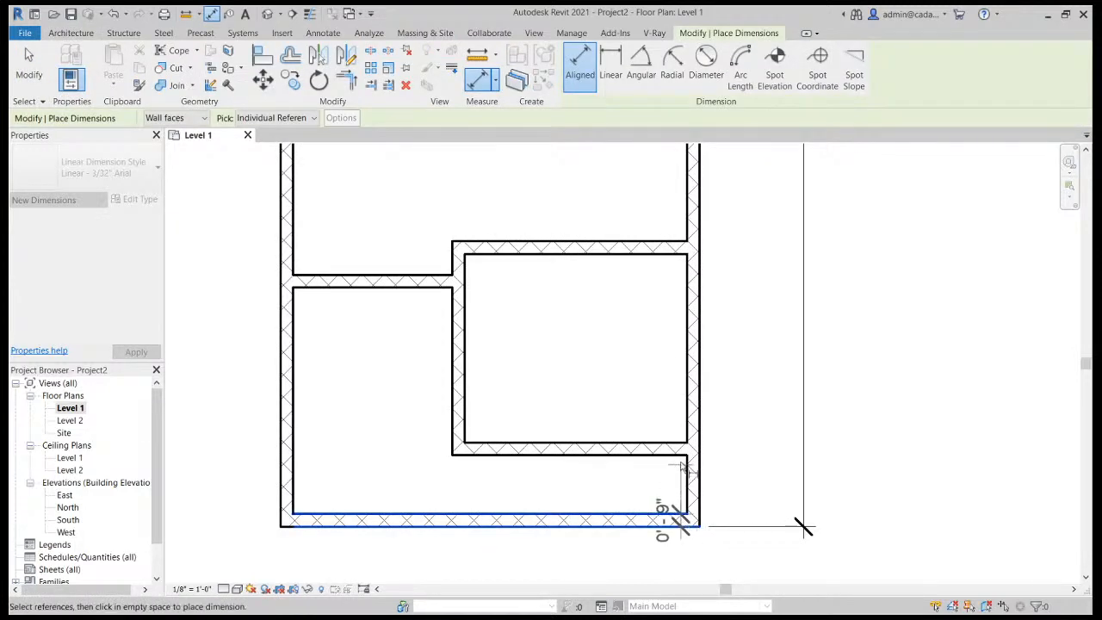
{"action": "left_click", "coordinate": [673, 444]}
{"action": "left_click", "coordinate": [667, 249]}
{"action": "scroll", "coordinate": [703, 381], "scroll_direction": "down", "scroll_amount": 3}
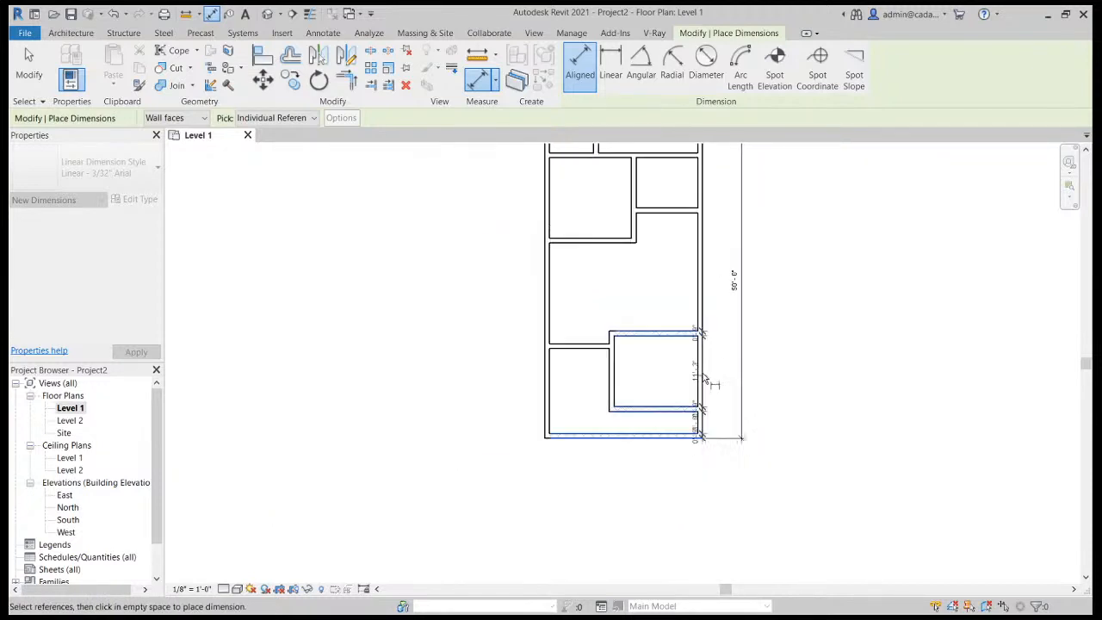
{"action": "scroll", "coordinate": [663, 241], "scroll_direction": "up", "scroll_amount": 3}
{"action": "left_click", "coordinate": [658, 236]}
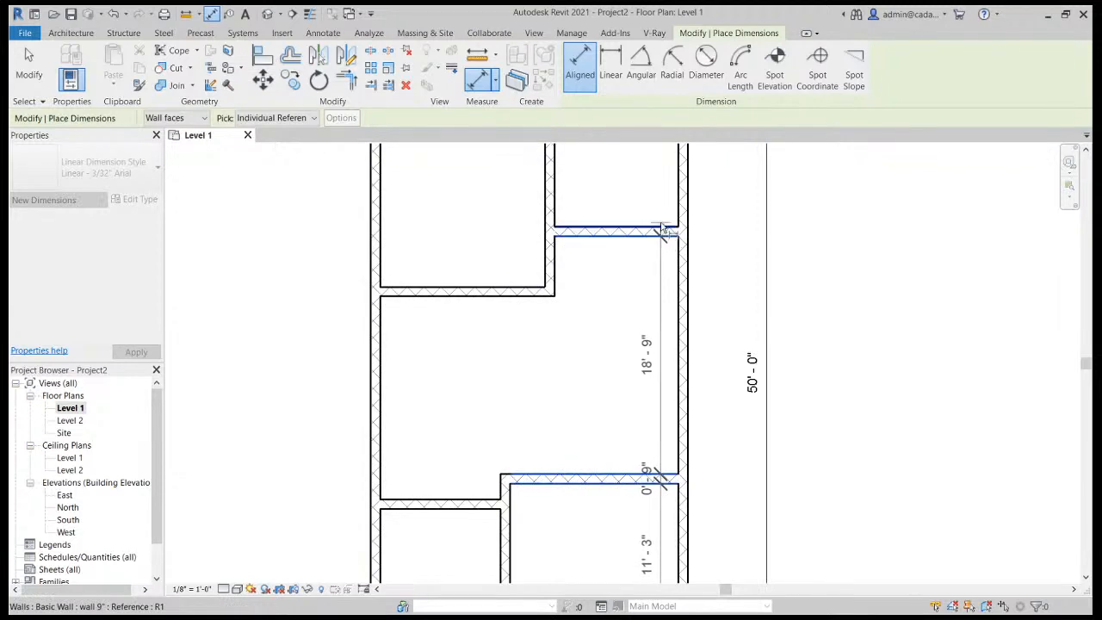
{"action": "left_click", "coordinate": [661, 227]}
Extend the dimension string through both faces of the remaining horizontal walls to the top wall and place it inside the overall length dimension.
{"action": "scroll", "coordinate": [675, 317], "scroll_direction": "down", "scroll_amount": 3}
{"action": "scroll", "coordinate": [675, 219], "scroll_direction": "up", "scroll_amount": 3}
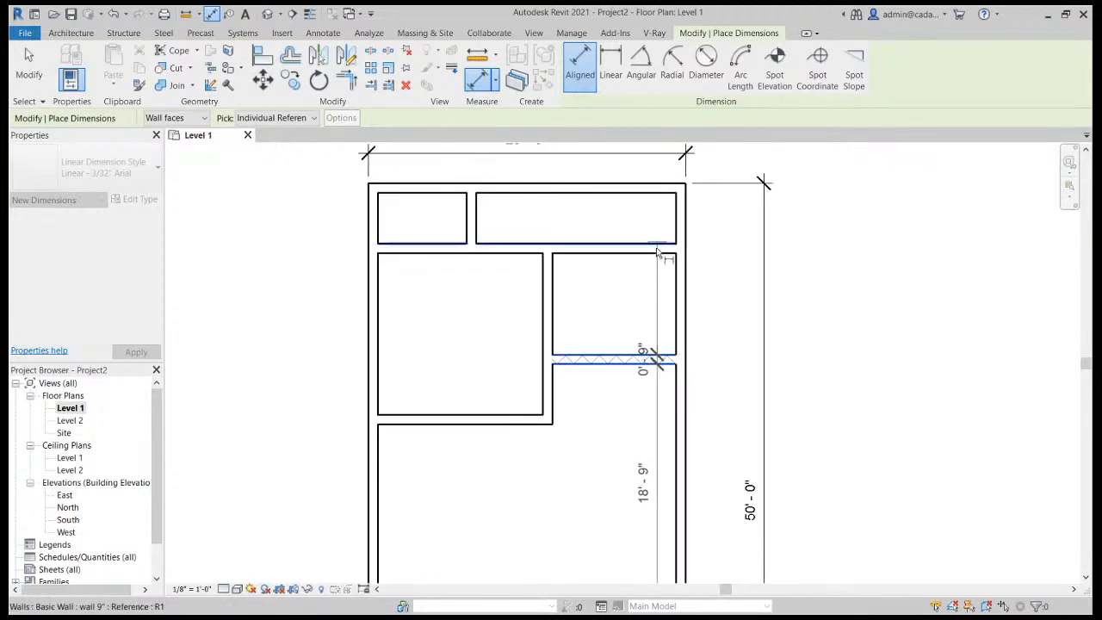
{"action": "left_click", "coordinate": [655, 254]}
{"action": "left_click", "coordinate": [660, 244]}
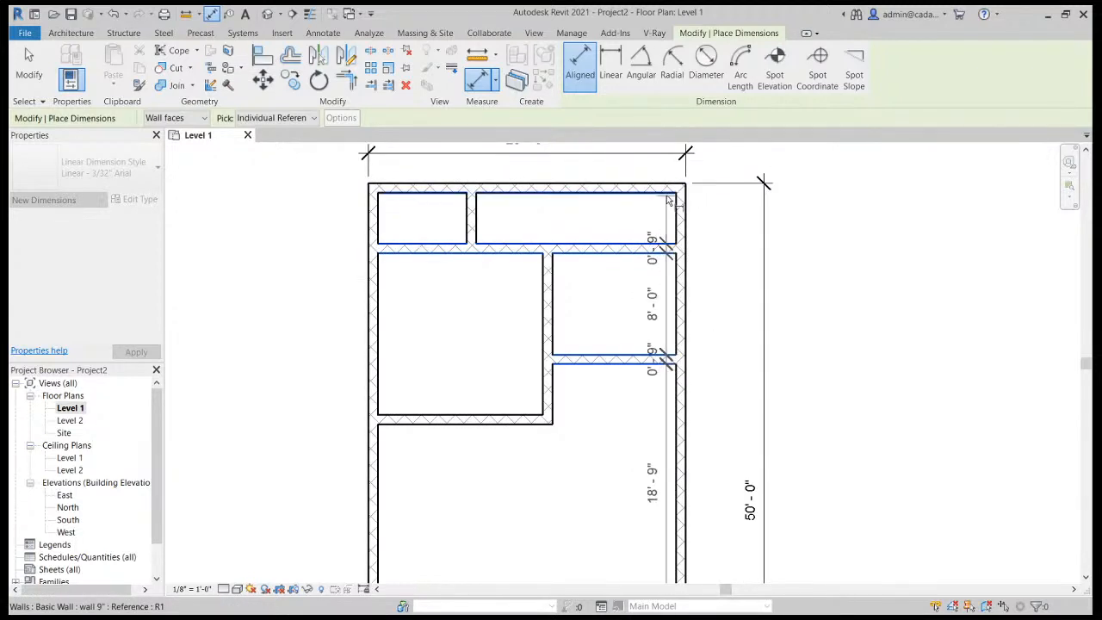
{"action": "left_click", "coordinate": [668, 193]}
{"action": "left_click", "coordinate": [668, 186]}
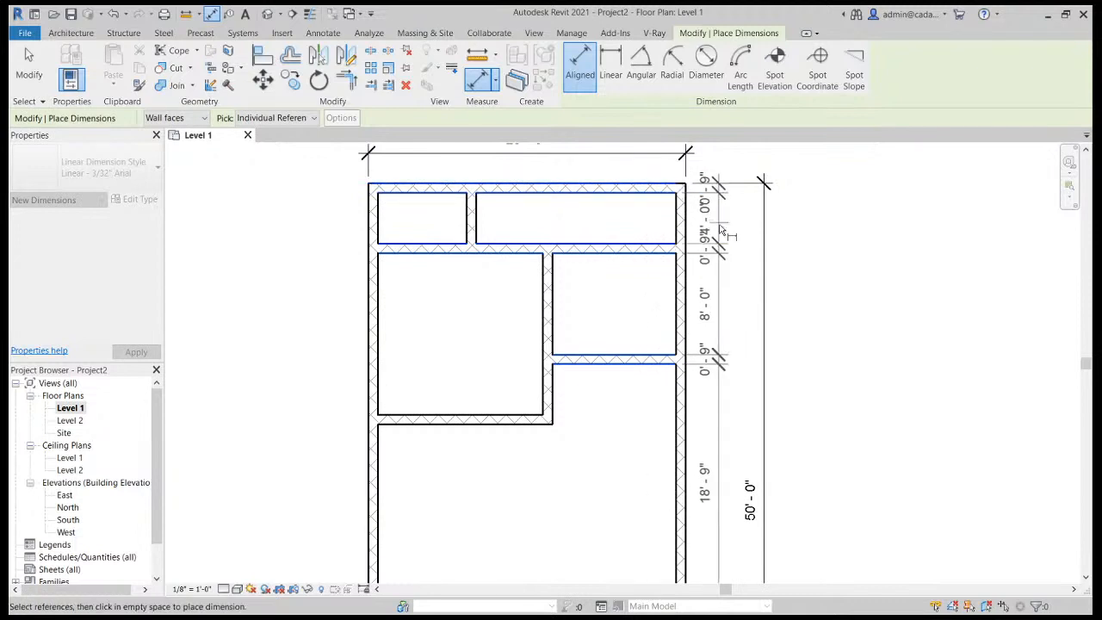
{"action": "left_click", "coordinate": [729, 370]}
{"action": "key", "text": "Escape"}
{"action": "key", "text": "Escape"}
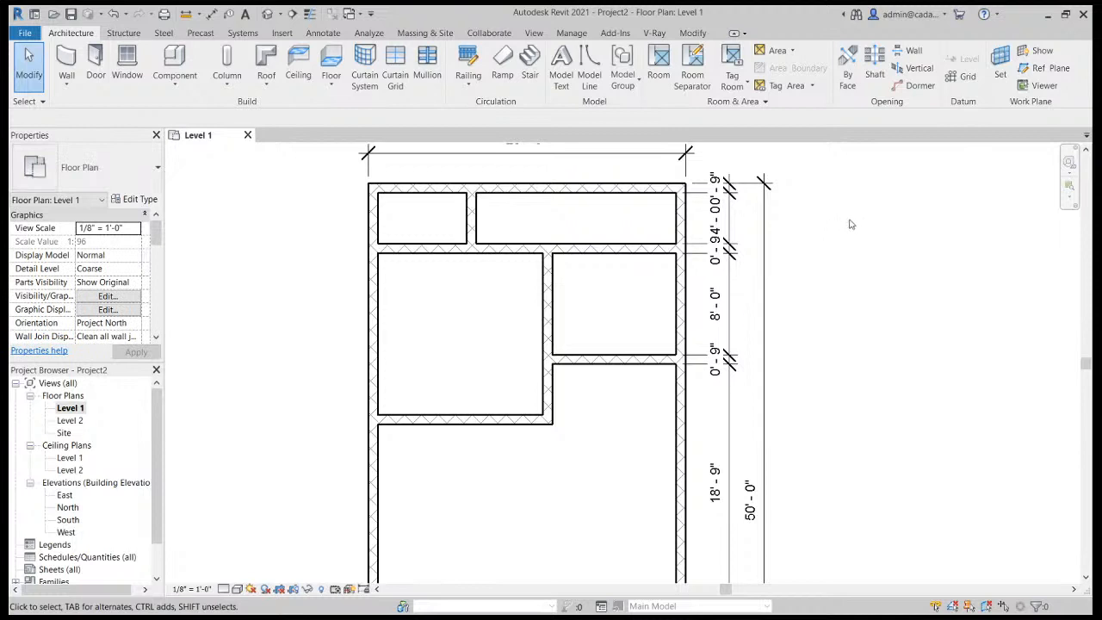
Move the thickness text of the wall below the top strip outward with a leader, clear of the neighbouring dimension text.
{"action": "left_click", "coordinate": [730, 284]}
{"action": "scroll", "coordinate": [740, 249], "scroll_direction": "up", "scroll_amount": 3}
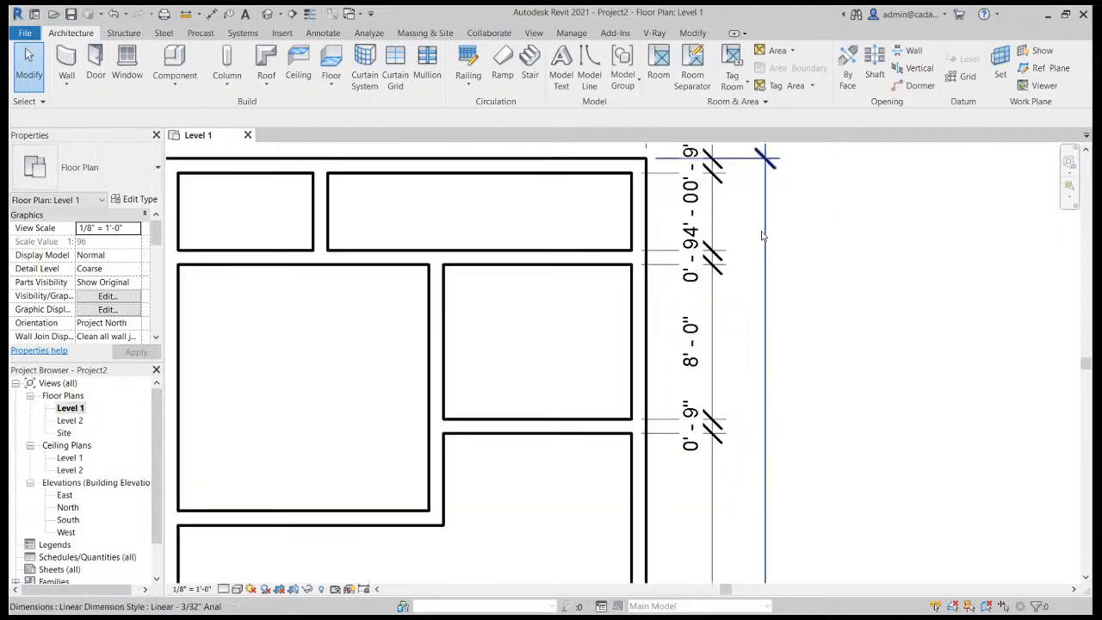
{"action": "left_click", "coordinate": [681, 282]}
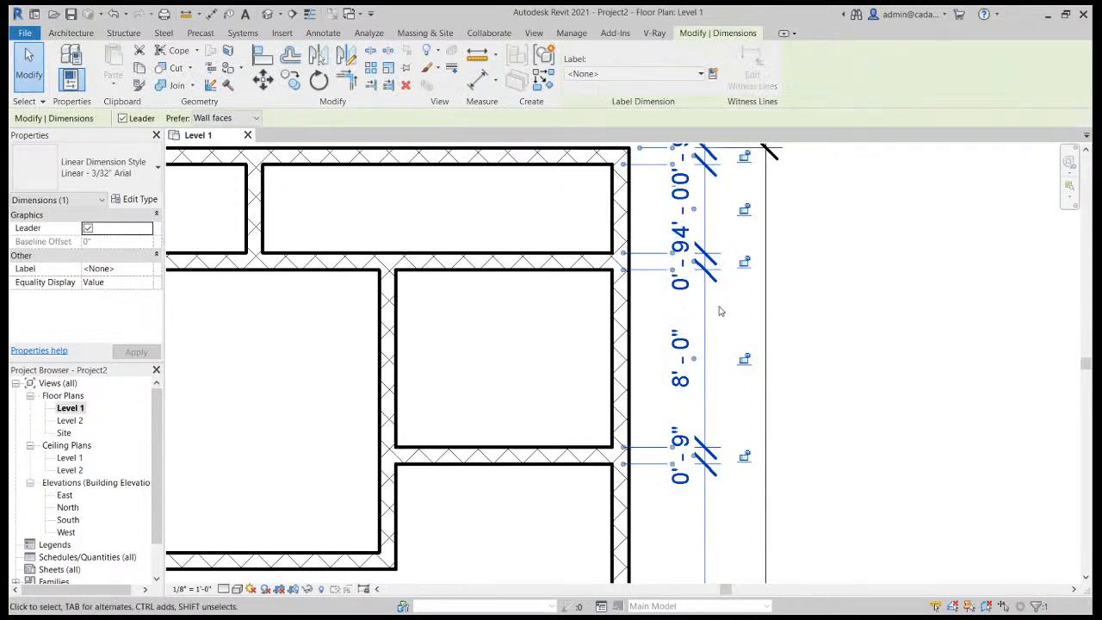
{"action": "left_click", "coordinate": [840, 311]}
{"action": "left_click", "coordinate": [682, 232]}
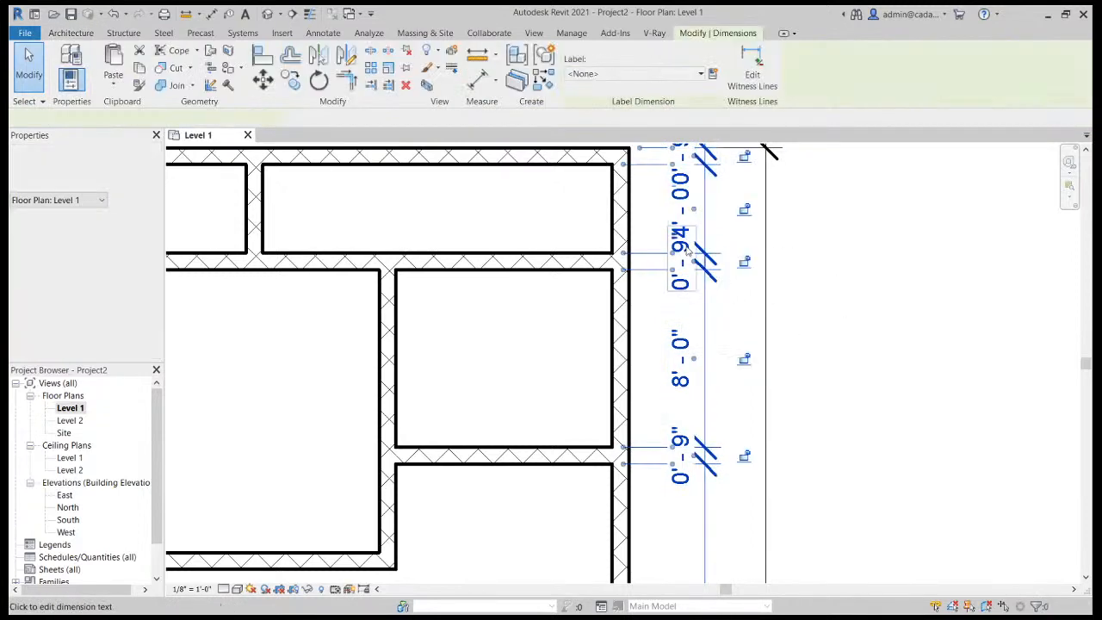
{"action": "scroll", "coordinate": [695, 244], "scroll_direction": "up", "scroll_amount": 3}
{"action": "left_click", "coordinate": [694, 289]}
{"action": "mouse_move", "coordinate": [694, 289]}
{"action": "left_mouse_down"}
{"action": "mouse_move", "coordinate": [791, 326]}
{"action": "mouse_move", "coordinate": [846, 301]}
{"action": "mouse_move", "coordinate": [952, 319]}
{"action": "mouse_move", "coordinate": [867, 342]}
{"action": "mouse_move", "coordinate": [847, 302]}
{"action": "mouse_move", "coordinate": [843, 260]}
{"action": "mouse_move", "coordinate": [859, 297]}
{"action": "left_mouse_up"}
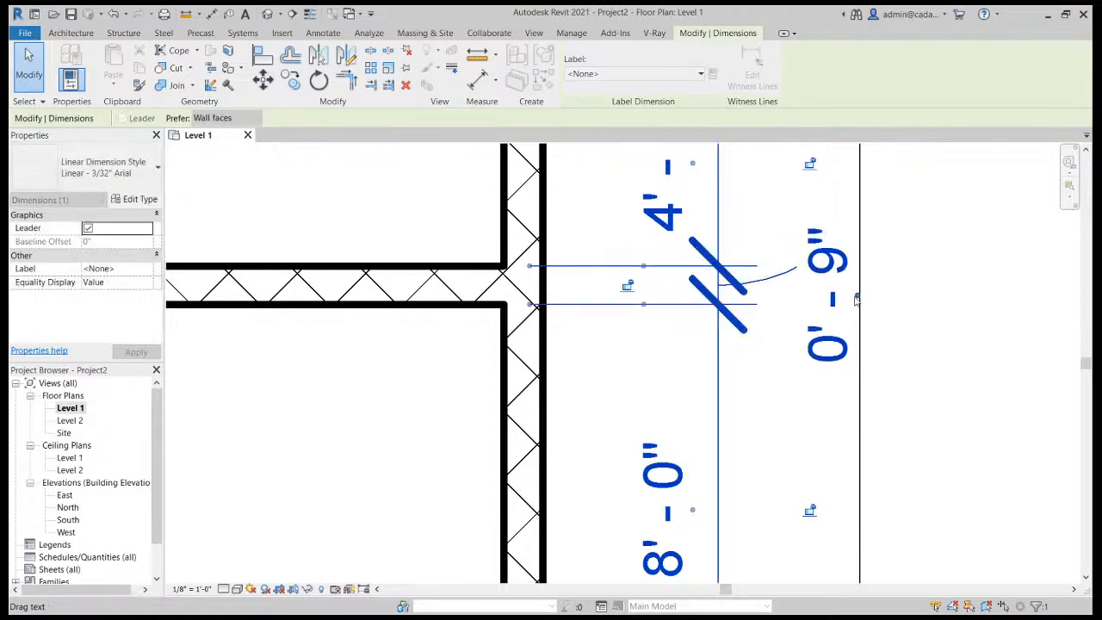
{"action": "left_click", "coordinate": [942, 308]}
{"action": "scroll", "coordinate": [943, 308], "scroll_direction": "down", "scroll_amount": 2}
{"action": "scroll", "coordinate": [935, 256], "scroll_direction": "down", "scroll_amount": 3}
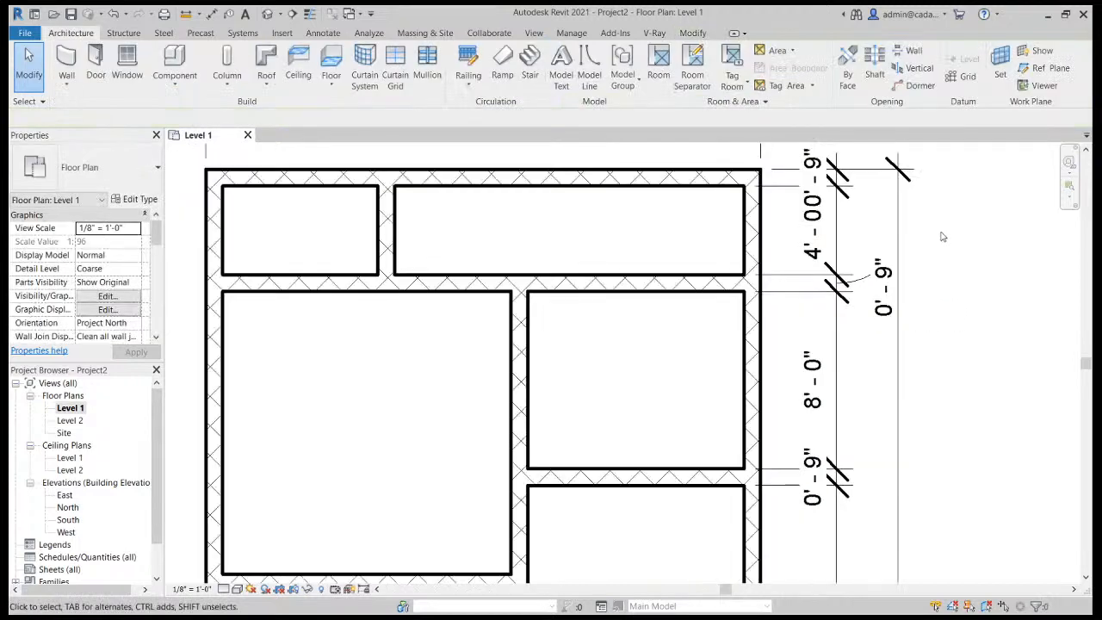
Move the top wall's thickness text up and outward with a leader so it clears the top strip's depth text.
{"action": "scroll", "coordinate": [749, 275], "scroll_direction": "up", "scroll_amount": 1}
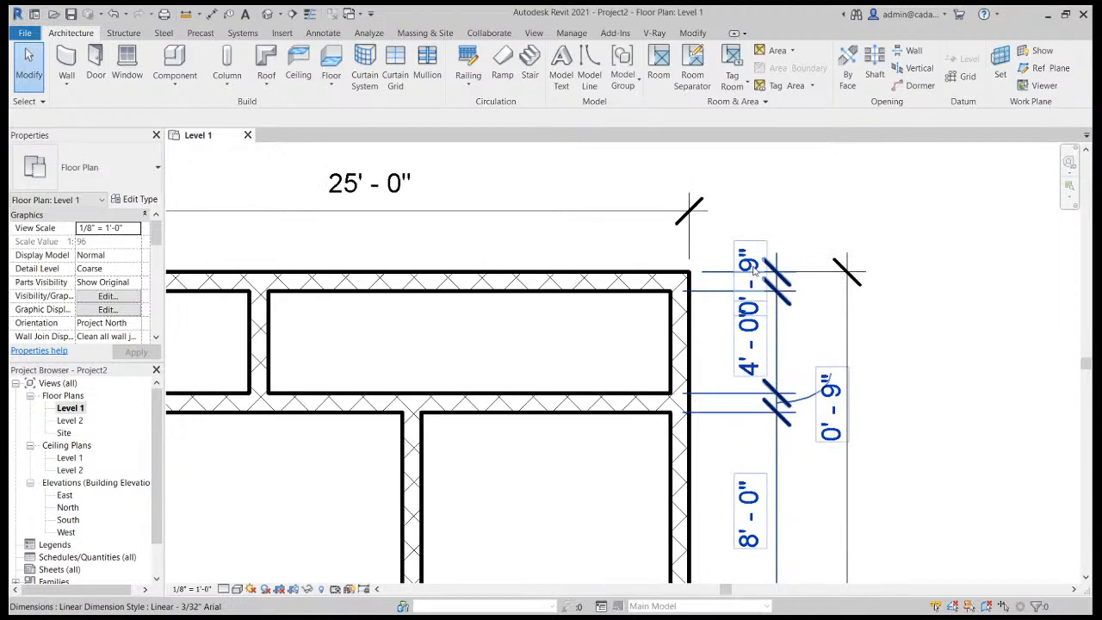
{"action": "left_click", "coordinate": [751, 268]}
{"action": "left_click_drag", "start_coordinate": [751, 268], "coordinate": [826, 206]}
{"action": "left_click", "coordinate": [912, 216]}
{"action": "scroll", "coordinate": [914, 213], "scroll_direction": "down", "scroll_amount": 2}
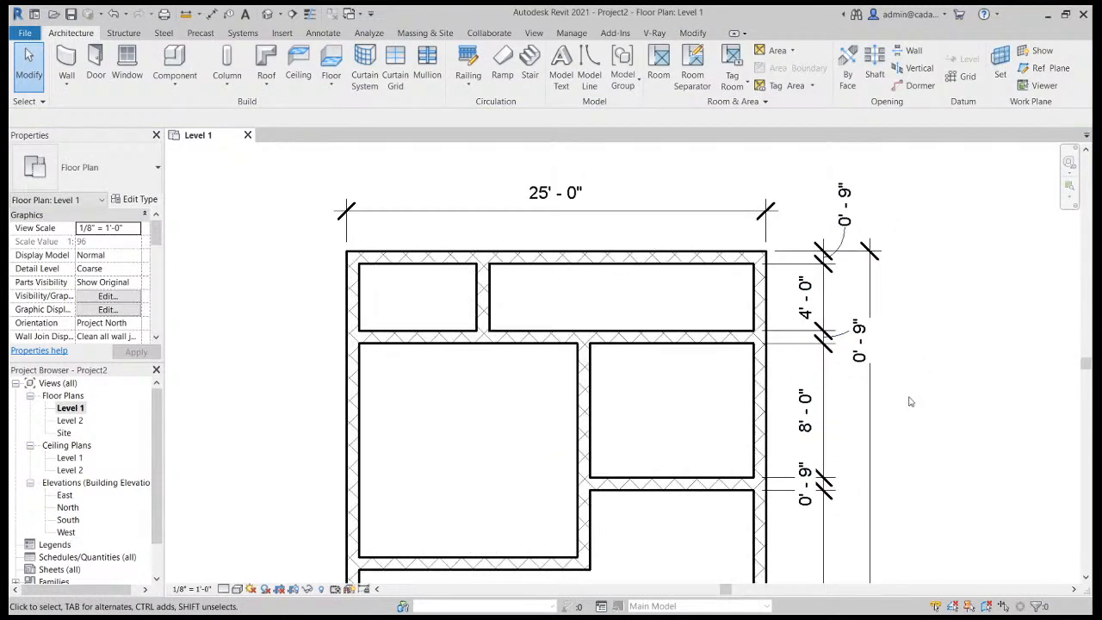
Examine the dimensioned floor plan and its dimension string from the top rooms down to the lower rooms.
{"action": "middle_click_drag", "start_coordinate": [909, 397], "coordinate": [857, 358]}
{"action": "scroll", "coordinate": [839, 366], "scroll_direction": "down", "scroll_amount": 2}
{"action": "middle_click_drag", "start_coordinate": [889, 405], "coordinate": [822, 353]}
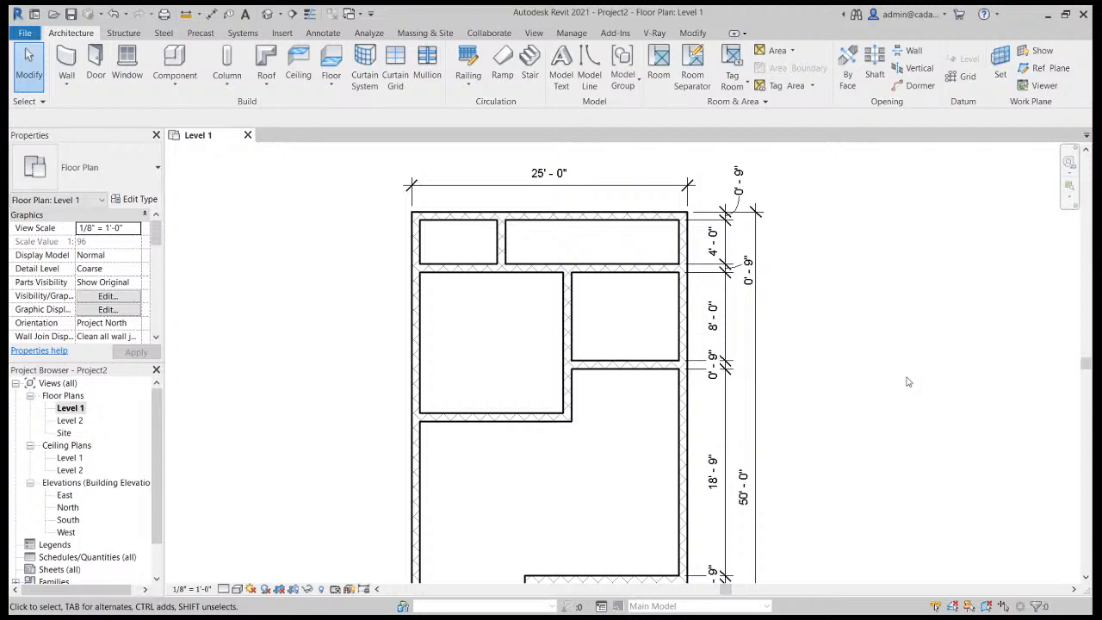
{"action": "scroll", "coordinate": [895, 353], "scroll_direction": "down", "scroll_amount": 6}
{"action": "scroll", "coordinate": [858, 452], "scroll_direction": "down", "scroll_amount": 1}
{"action": "middle_click_drag", "start_coordinate": [858, 452], "coordinate": [682, 407]}
{"action": "scroll", "coordinate": [683, 389], "scroll_direction": "up", "scroll_amount": 3}
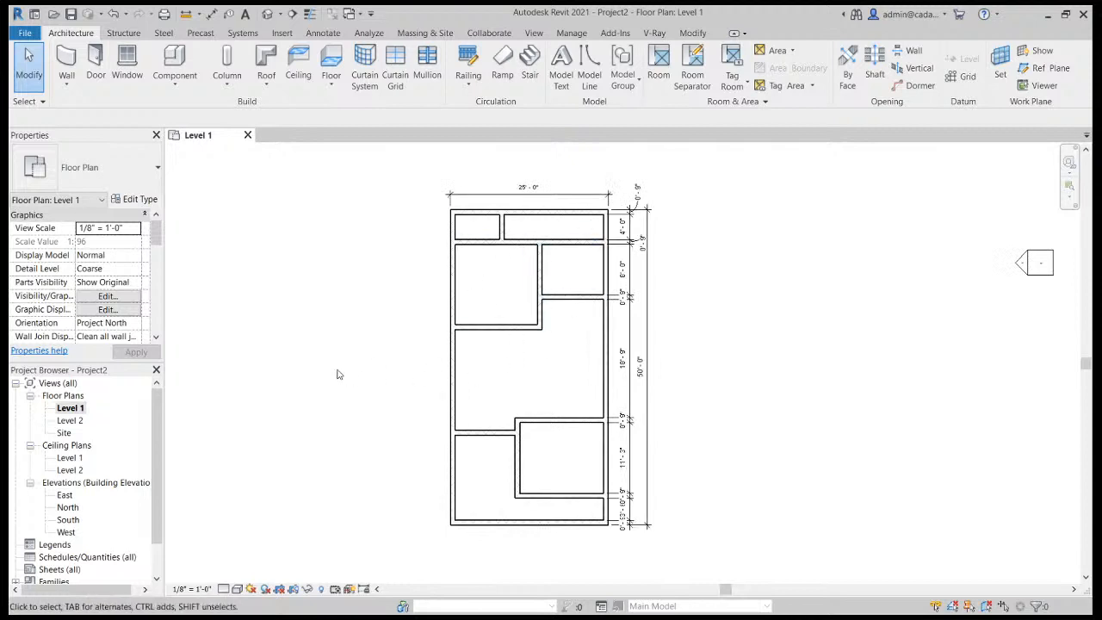
{"action": "scroll", "coordinate": [534, 521], "scroll_direction": "up", "scroll_amount": 2}
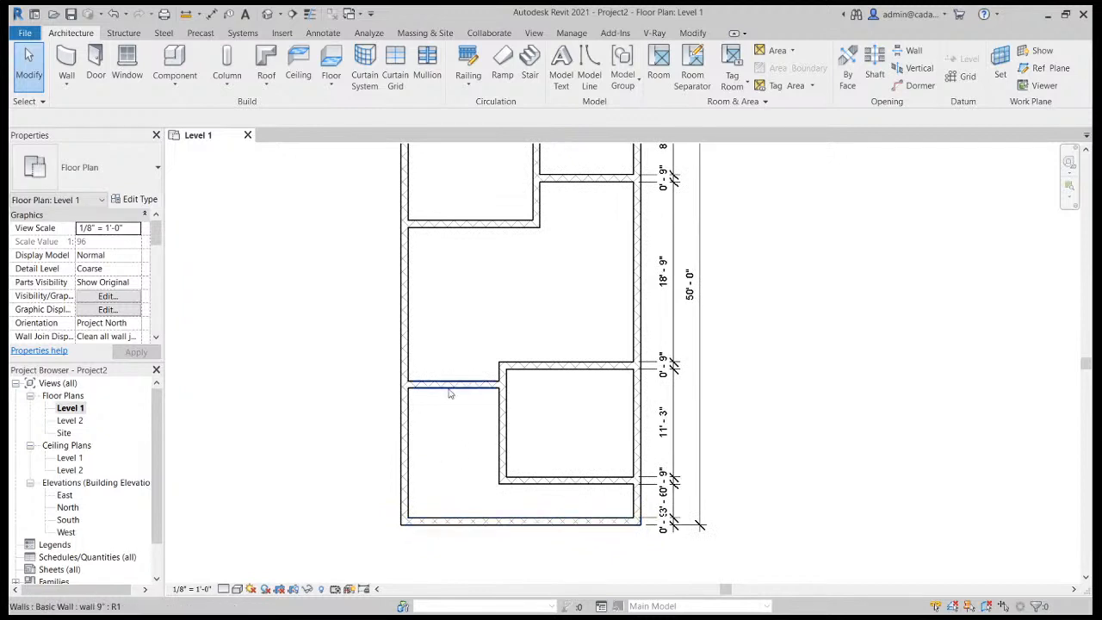
Open the default 3D view and look at the complete wall layout up close.
{"action": "scroll", "coordinate": [800, 405], "scroll_direction": "down", "scroll_amount": 1}
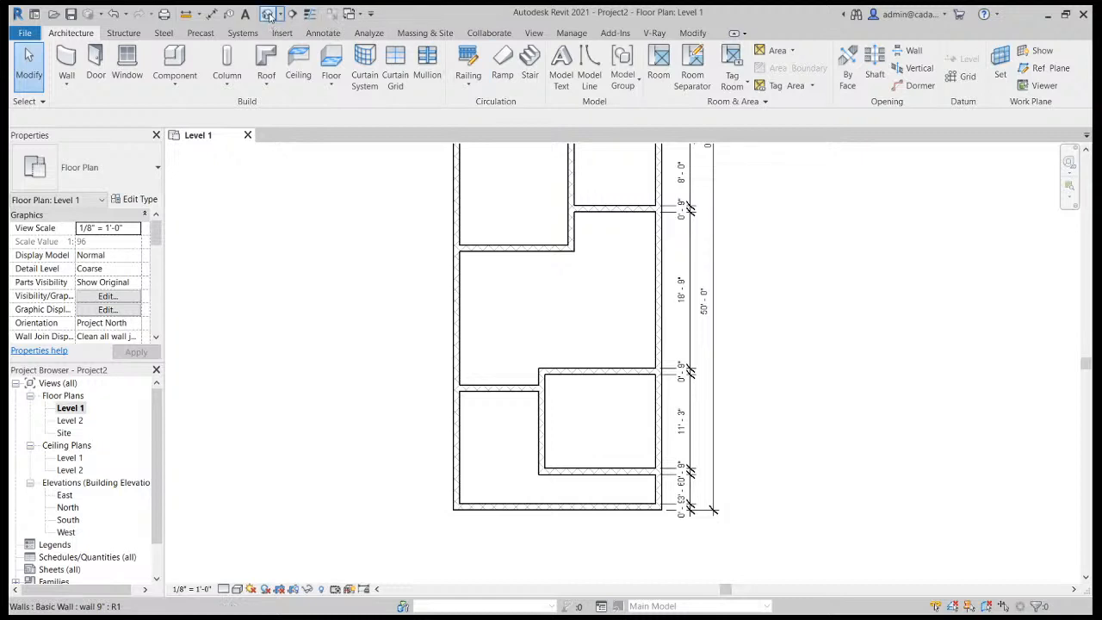
{"action": "left_click", "coordinate": [267, 14]}
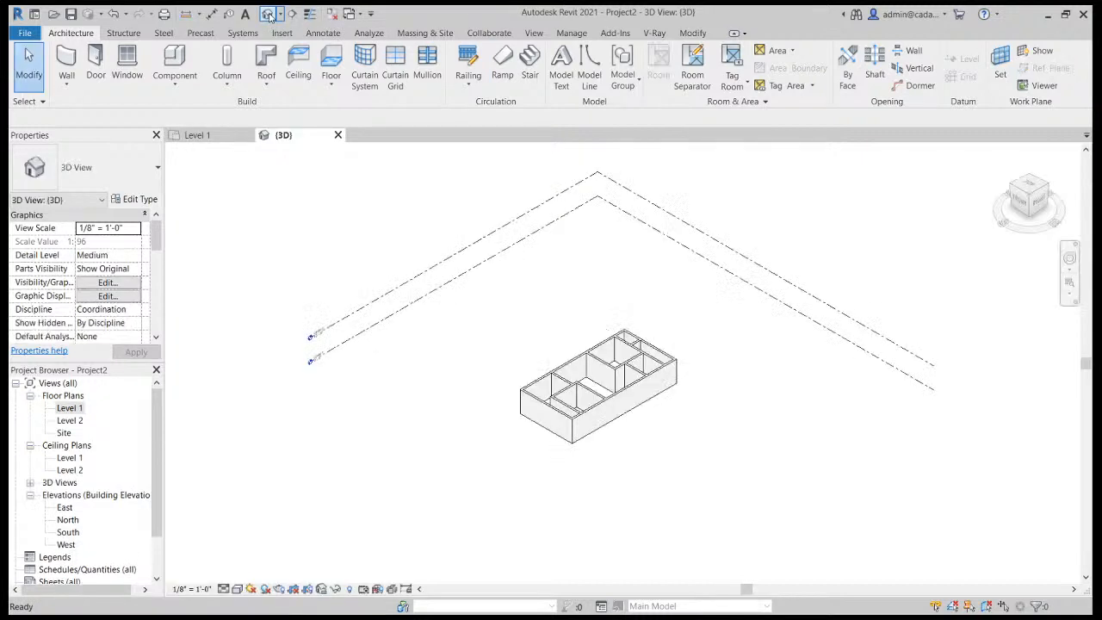
{"action": "scroll", "coordinate": [667, 417], "scroll_direction": "up", "scroll_amount": 3}
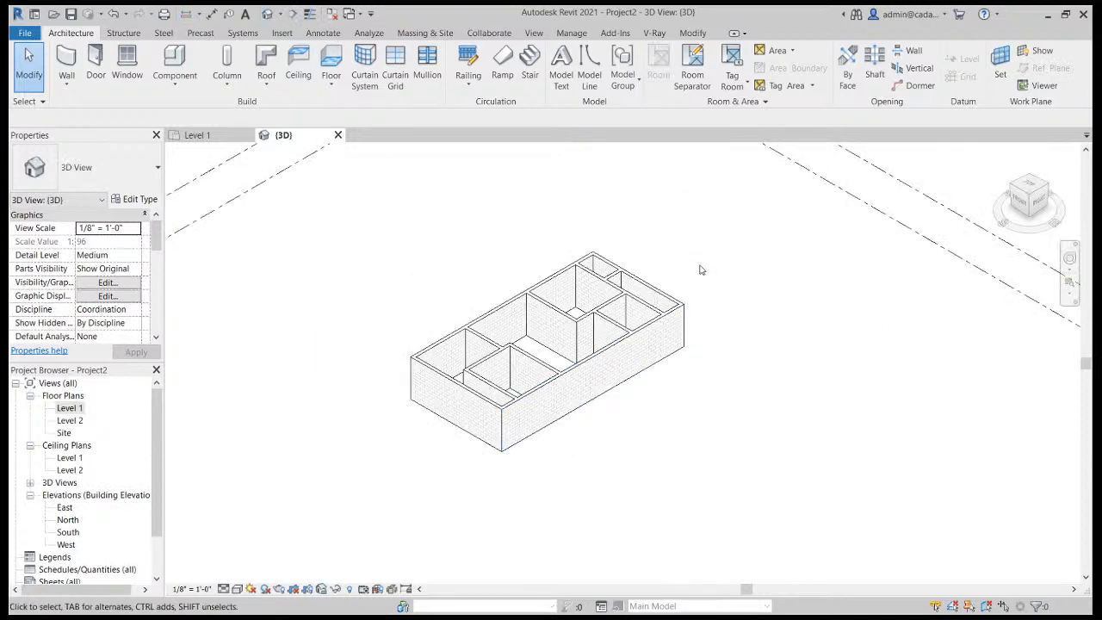
Display the walls with shaded surfaces in the 3D view and look closely at the front rooms.
{"action": "scroll", "coordinate": [687, 308], "scroll_direction": "up", "scroll_amount": 1}
{"action": "middle_click_drag", "start_coordinate": [687, 308], "coordinate": [797, 266]}
{"action": "scroll", "coordinate": [635, 356], "scroll_direction": "up", "scroll_amount": 1}
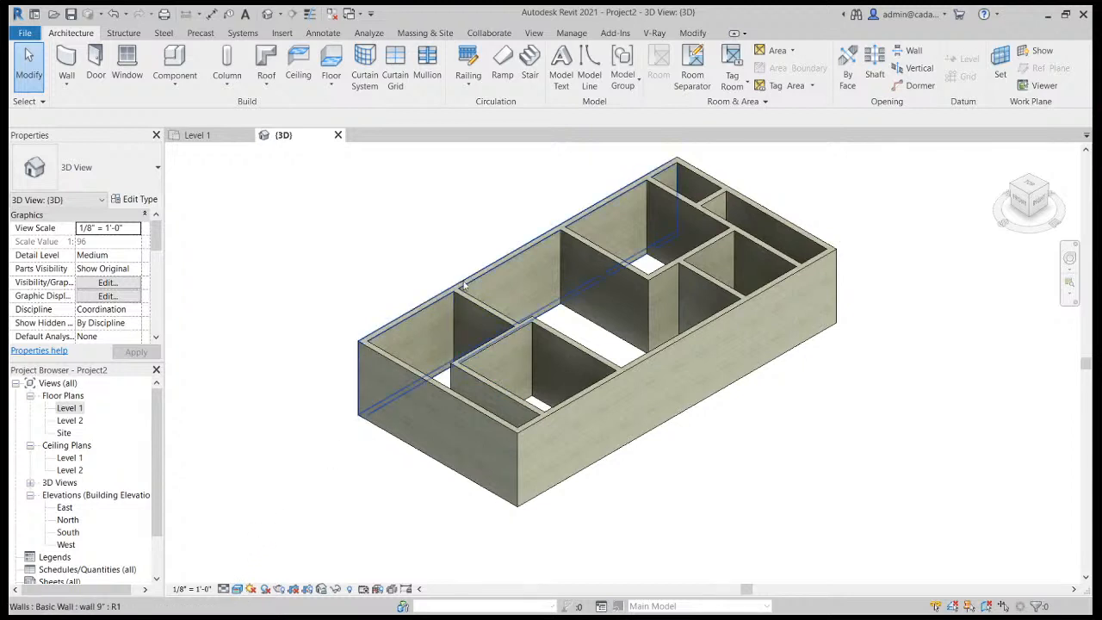
{"action": "scroll", "coordinate": [463, 285], "scroll_direction": "up", "scroll_amount": 2}
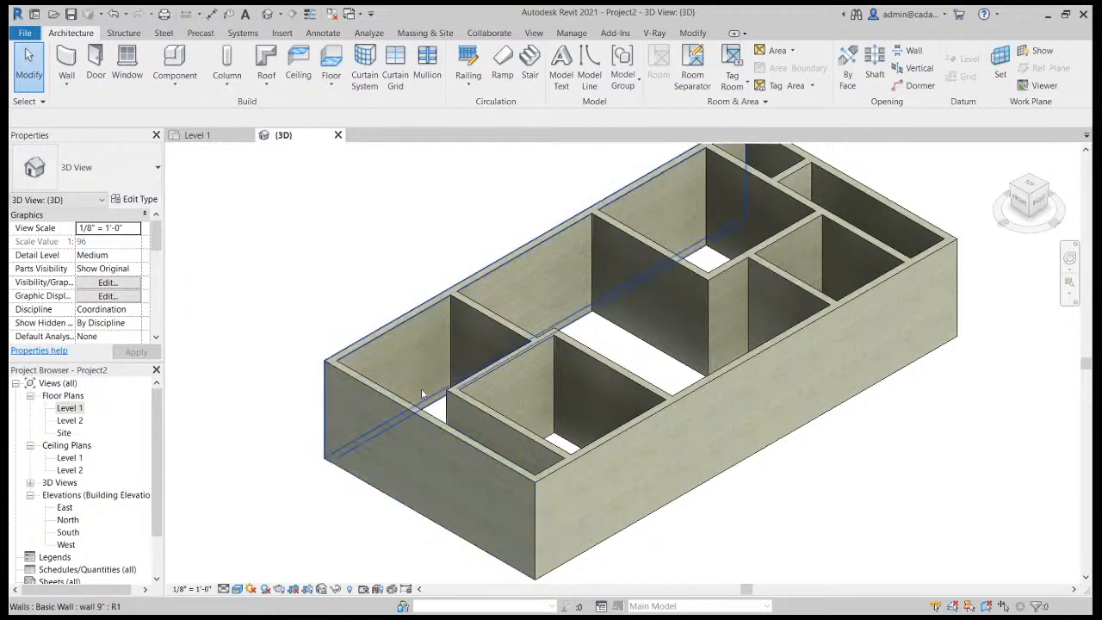
On the Level 1 floor plan, split the left outer wall just below the lower-left cross wall.
{"action": "double_click", "coordinate": [76, 408]}
{"action": "middle_click_drag", "start_coordinate": [364, 429], "coordinate": [311, 380]}
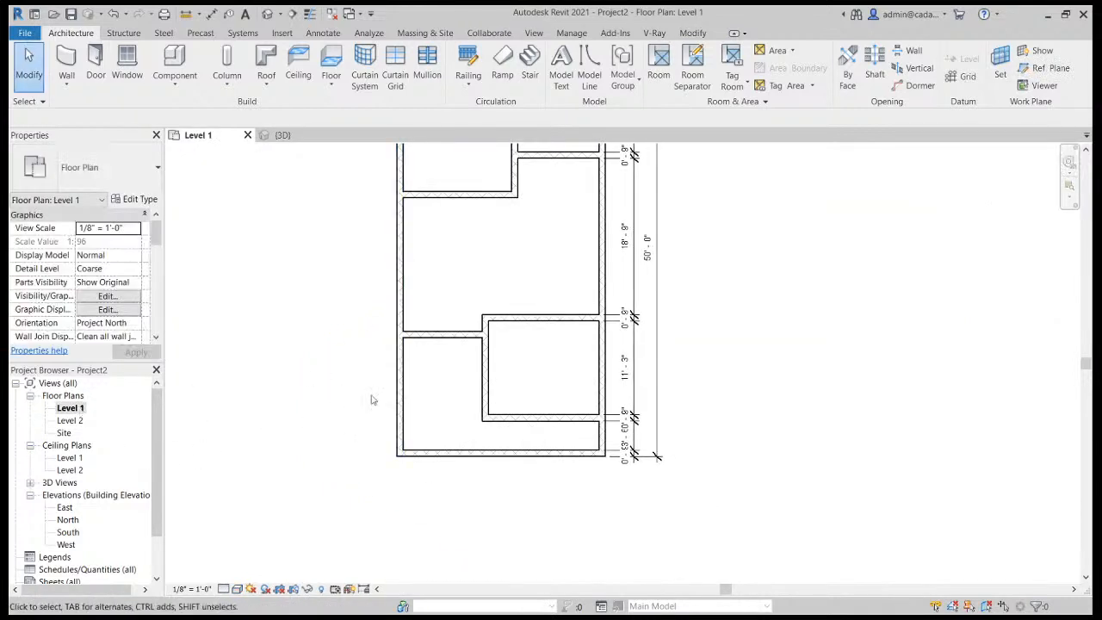
{"action": "scroll", "coordinate": [344, 440], "scroll_direction": "up", "scroll_amount": 2}
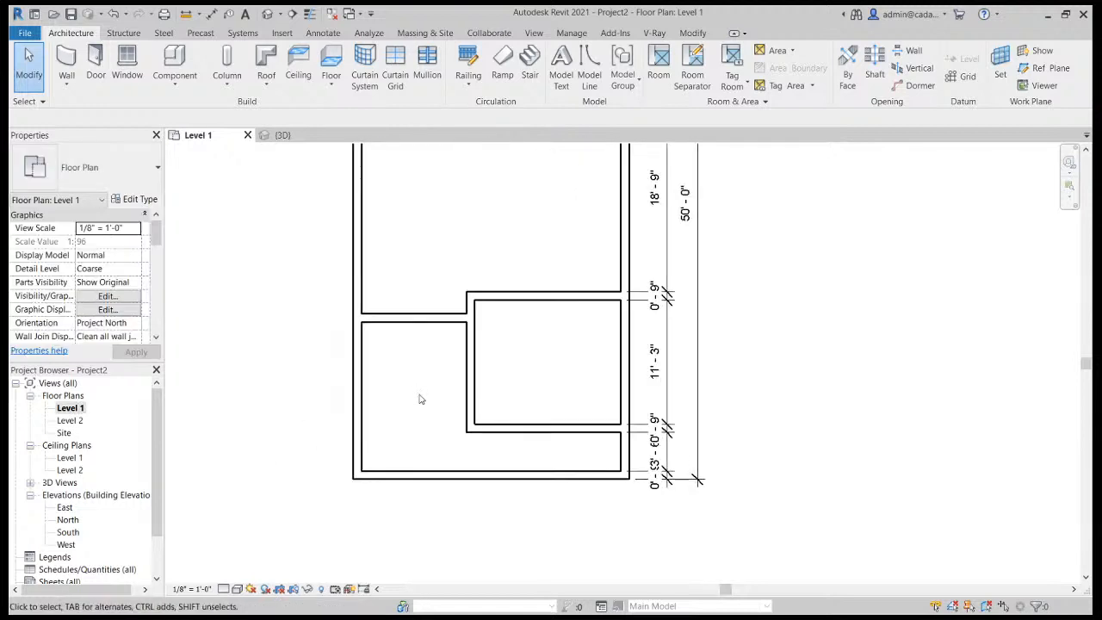
{"action": "scroll", "coordinate": [372, 362], "scroll_direction": "up", "scroll_amount": 2}
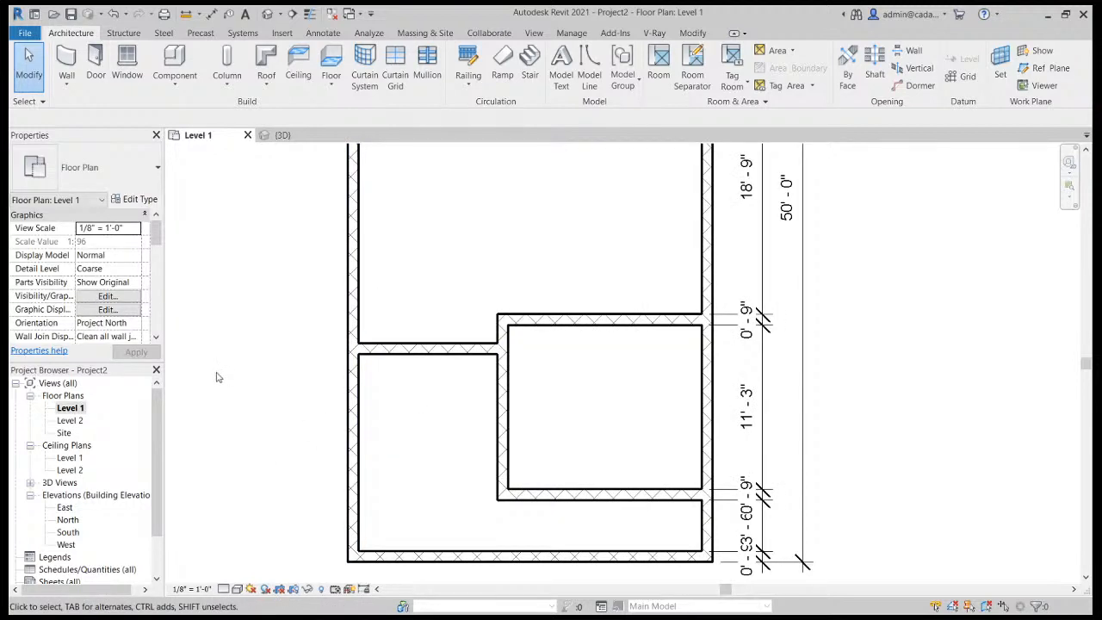
{"action": "key", "text": "s"}
{"action": "key", "text": "l"}
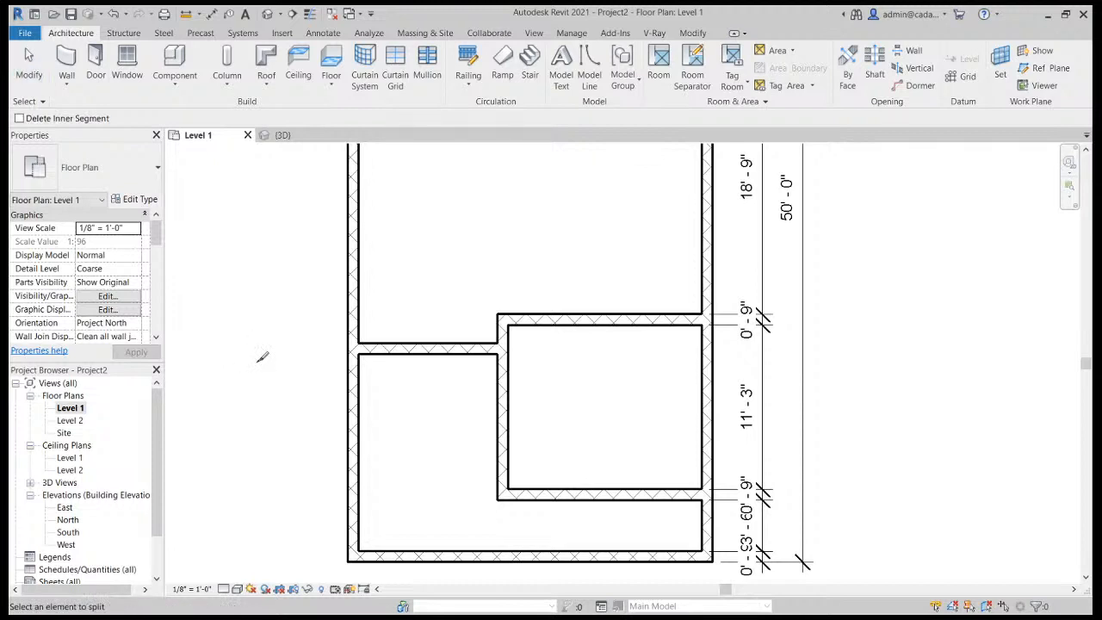
{"action": "scroll", "coordinate": [394, 373], "scroll_direction": "up", "scroll_amount": 2}
{"action": "scroll", "coordinate": [402, 366], "scroll_direction": "down", "scroll_amount": 10}
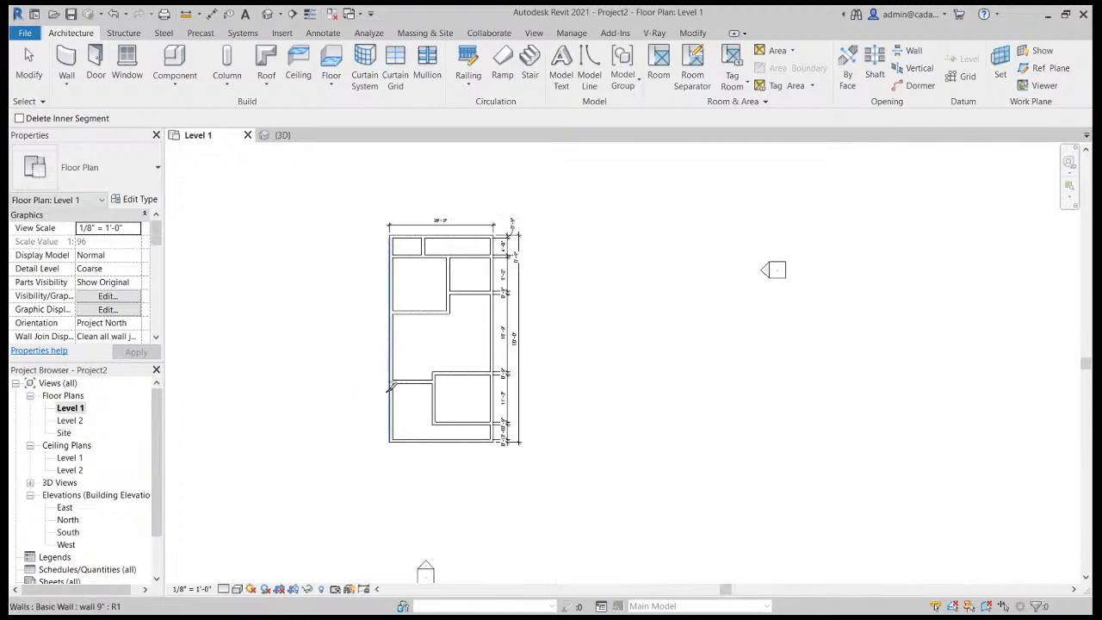
{"action": "scroll", "coordinate": [390, 387], "scroll_direction": "up", "scroll_amount": 5}
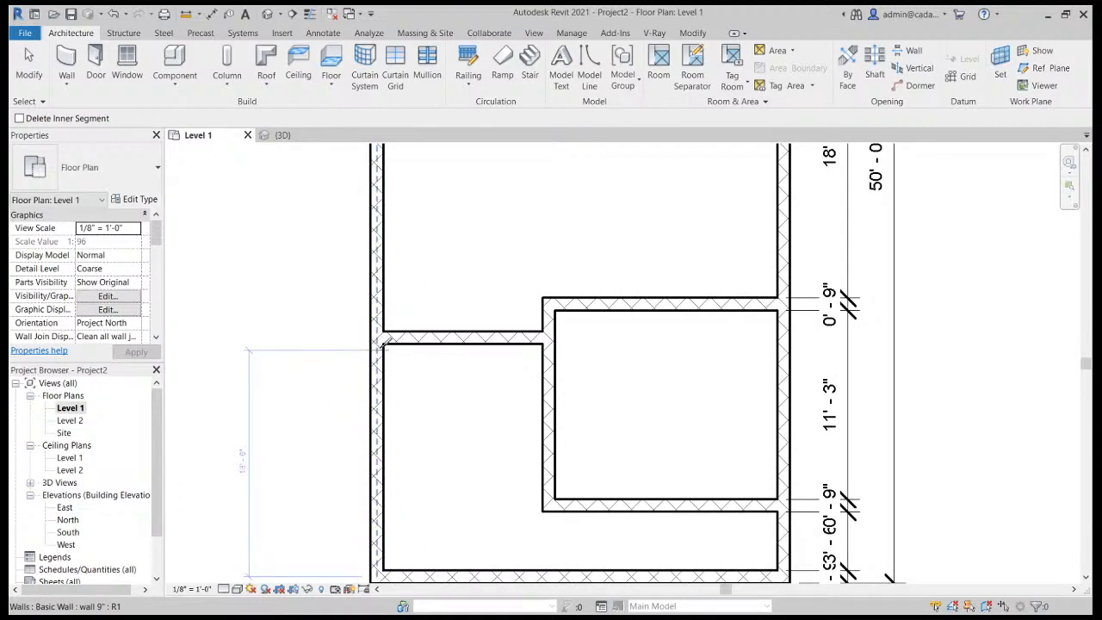
Split the bottom outer wall at both sides of the entrance opening and the right outer wall just below the lower-right room.
{"action": "scroll", "coordinate": [387, 346], "scroll_direction": "down", "scroll_amount": 3}
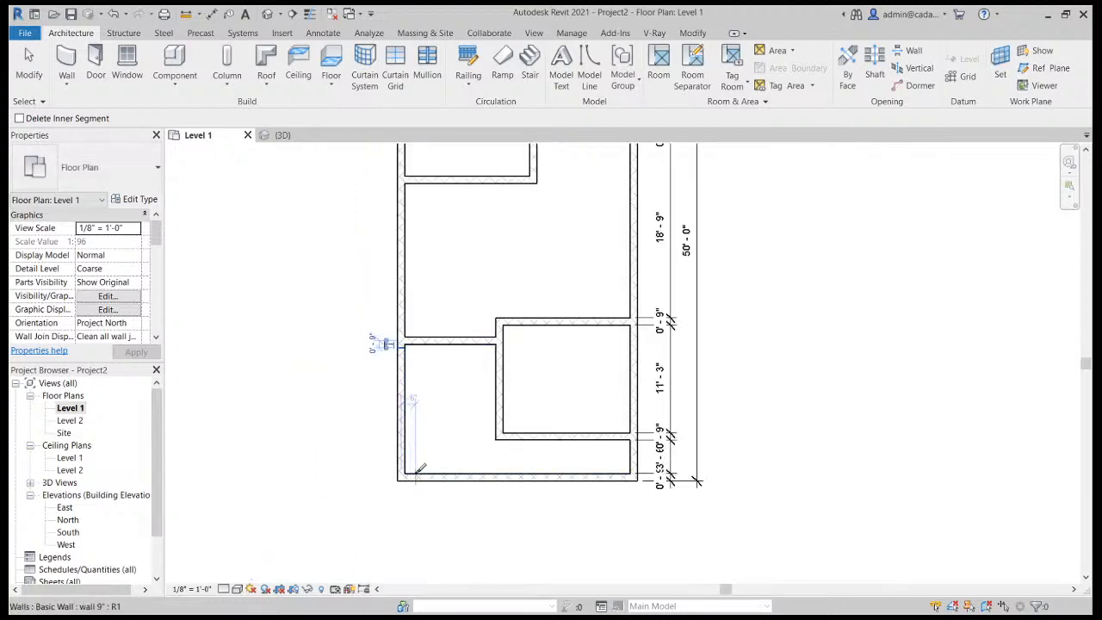
{"action": "left_click", "coordinate": [492, 474]}
{"action": "key", "text": "Escape"}
{"action": "key", "text": "Escape"}
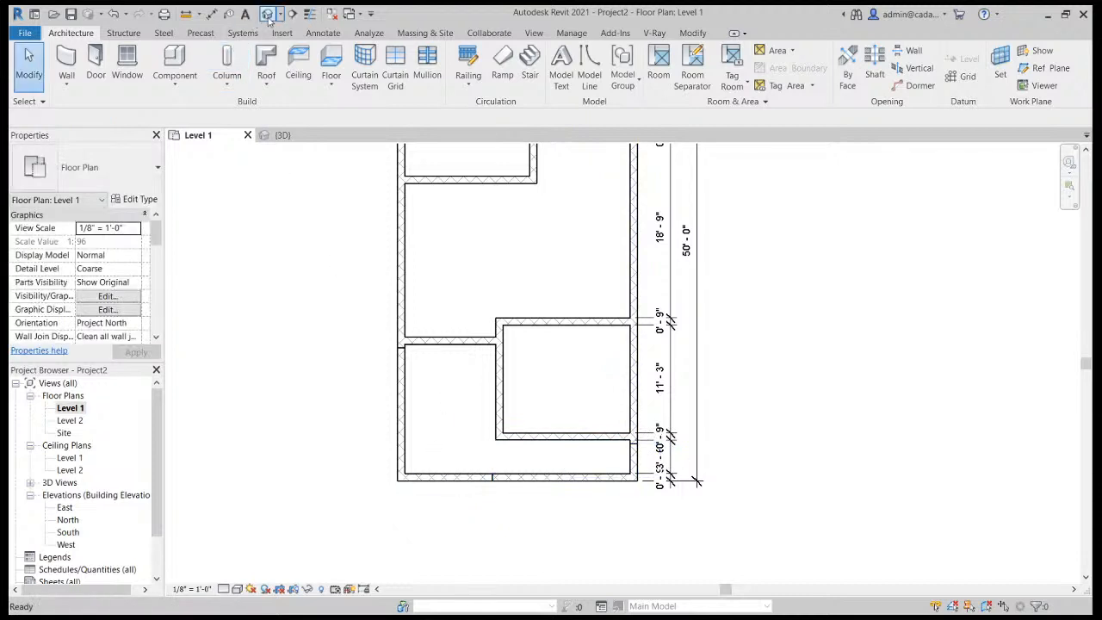
In the 3D view, delete the front wall segment between the two splits to open the entrance.
{"action": "left_click", "coordinate": [267, 15]}
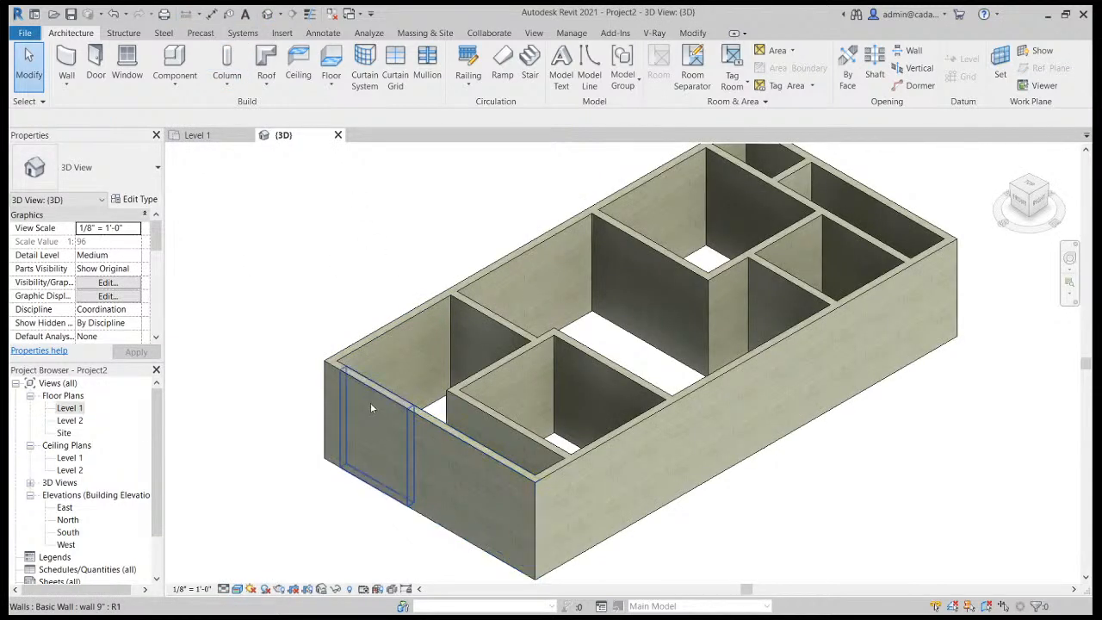
{"action": "left_click", "coordinate": [370, 408]}
{"action": "key", "text": "Delete"}
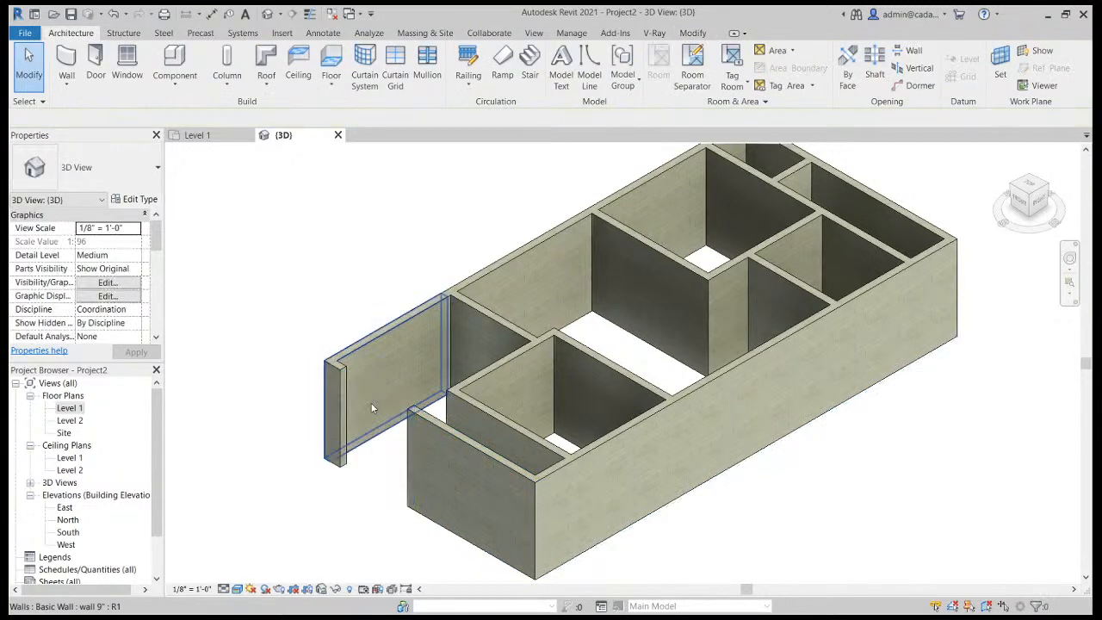
Set the unconnected height of the four split-off front boundary wall segments to 5' 0".
{"action": "left_click", "coordinate": [342, 409]}
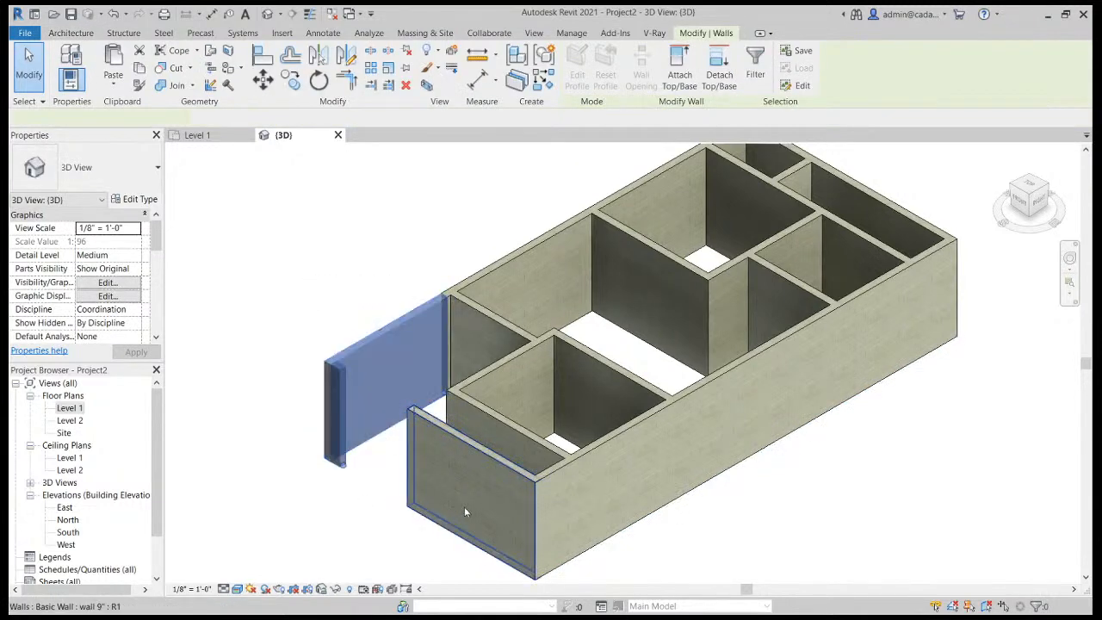
{"action": "left_click", "coordinate": [465, 510], "text": "ctrl"}
{"action": "left_click", "coordinate": [552, 497], "text": "ctrl"}
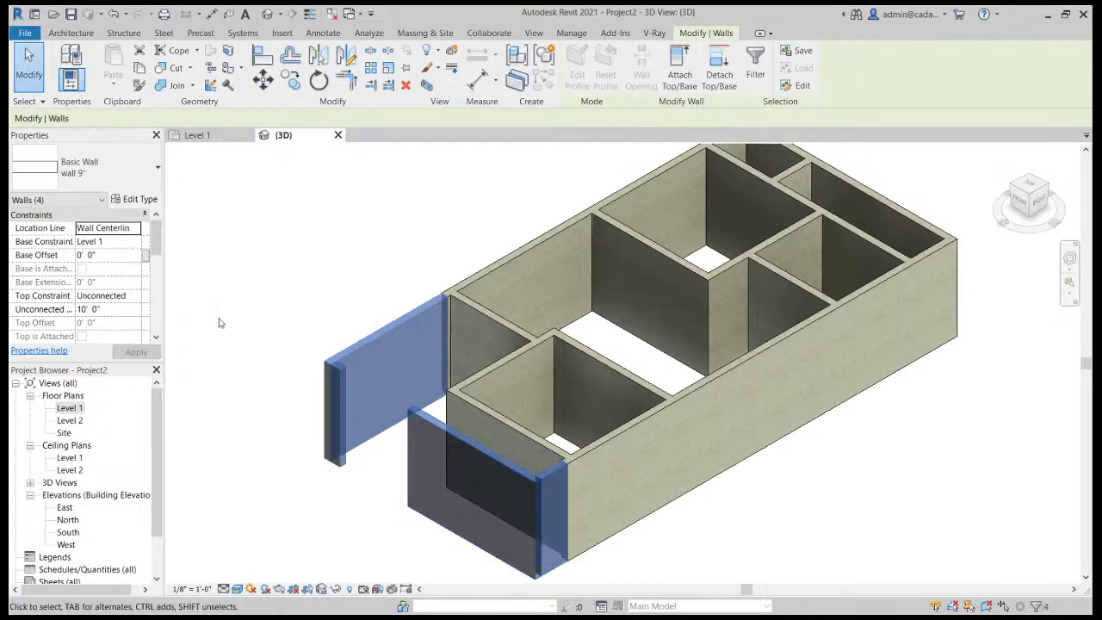
{"action": "left_click", "coordinate": [113, 308]}
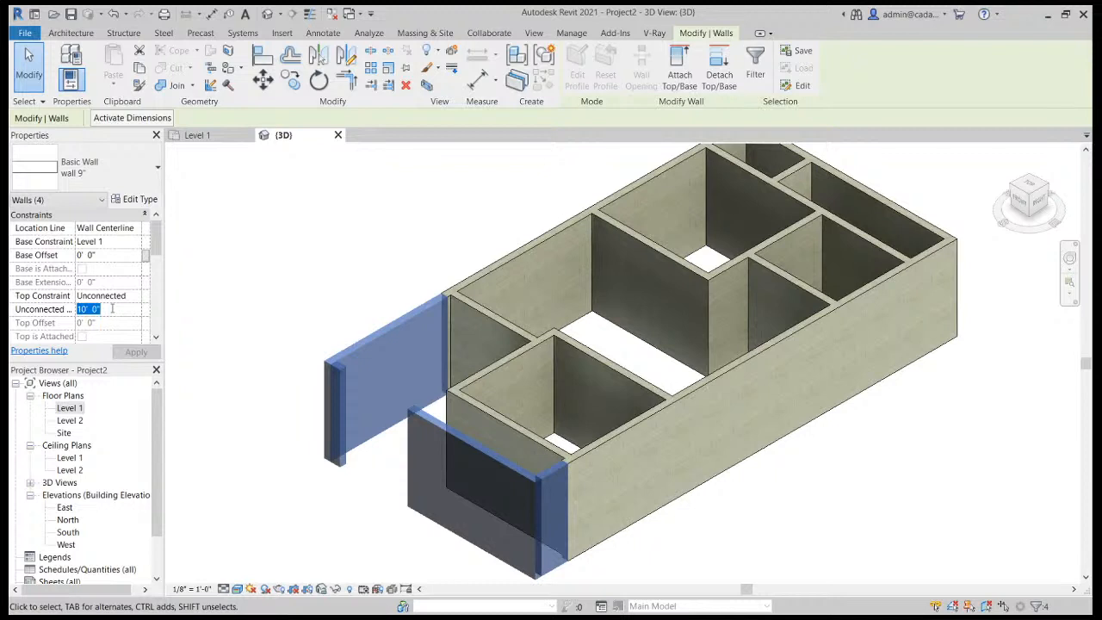
{"action": "type", "text": "5' 0\""}
{"action": "left_click", "coordinate": [134, 352]}
{"action": "left_click", "coordinate": [272, 306]}
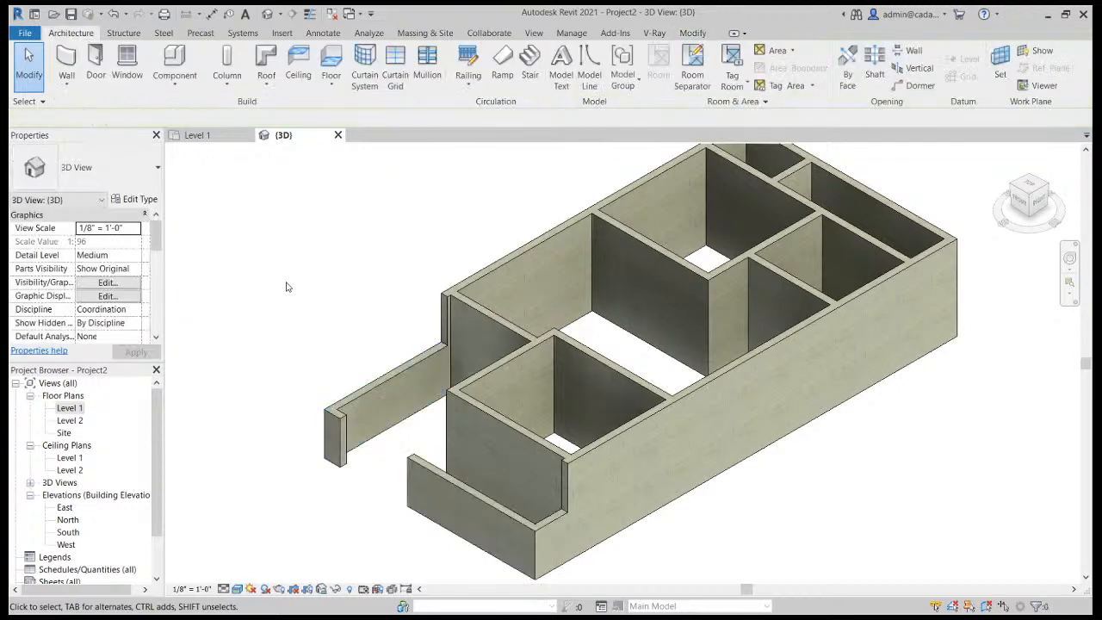
Align the full-height left outer wall's end with the front face of the adjoining cross wall.
{"action": "scroll", "coordinate": [452, 311], "scroll_direction": "up", "scroll_amount": 4}
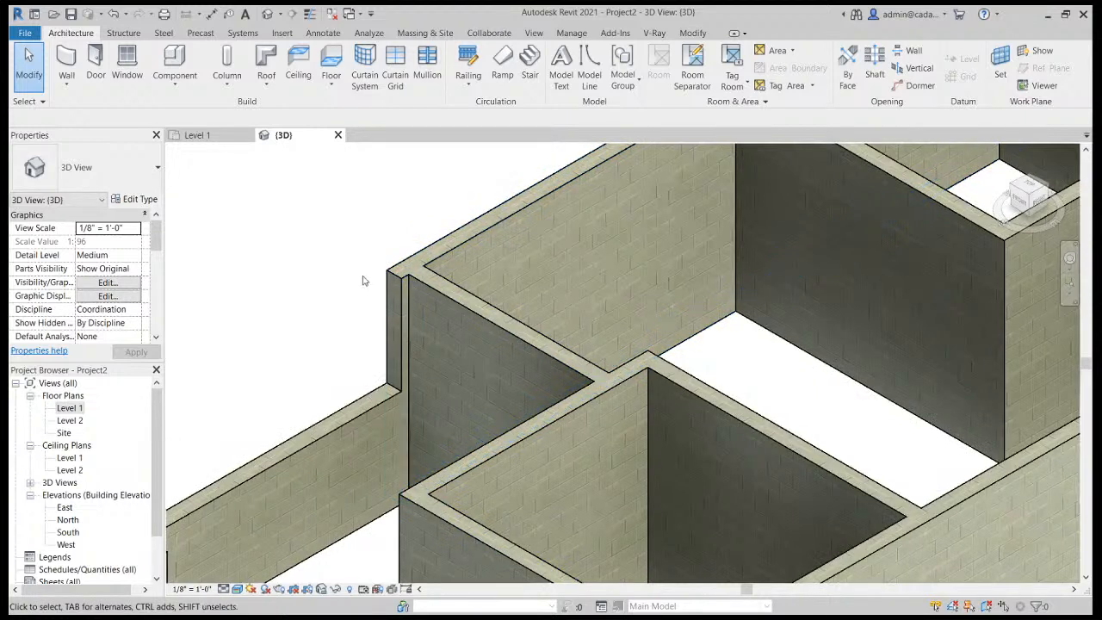
{"action": "key", "text": "a"}
{"action": "key", "text": "l"}
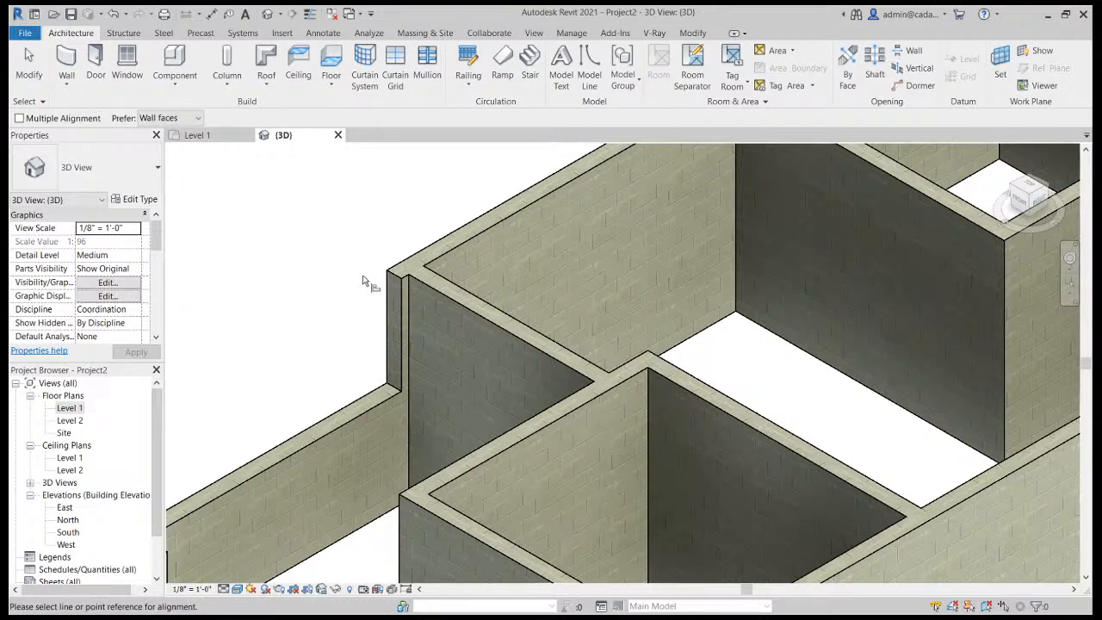
{"action": "left_click", "coordinate": [416, 286]}
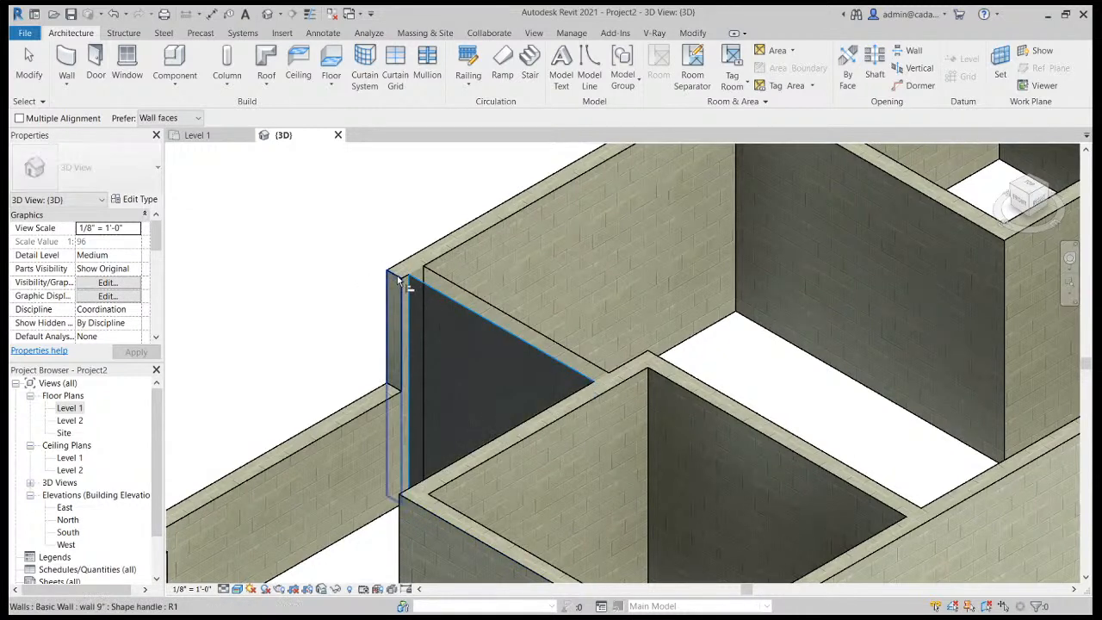
{"action": "left_click", "coordinate": [397, 277]}
{"action": "scroll", "coordinate": [362, 249], "scroll_direction": "down", "scroll_amount": 5}
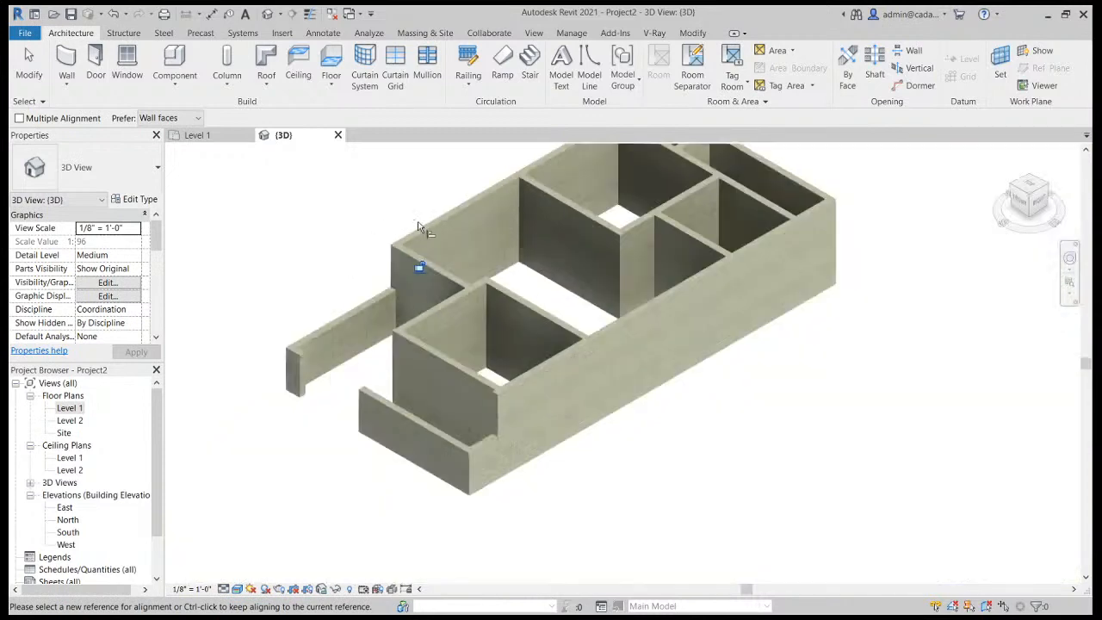
Align the full-height right outer wall's end with the outer face of the front room's wall.
{"action": "scroll", "coordinate": [464, 383], "scroll_direction": "up", "scroll_amount": 5}
{"action": "left_click", "coordinate": [479, 373]}
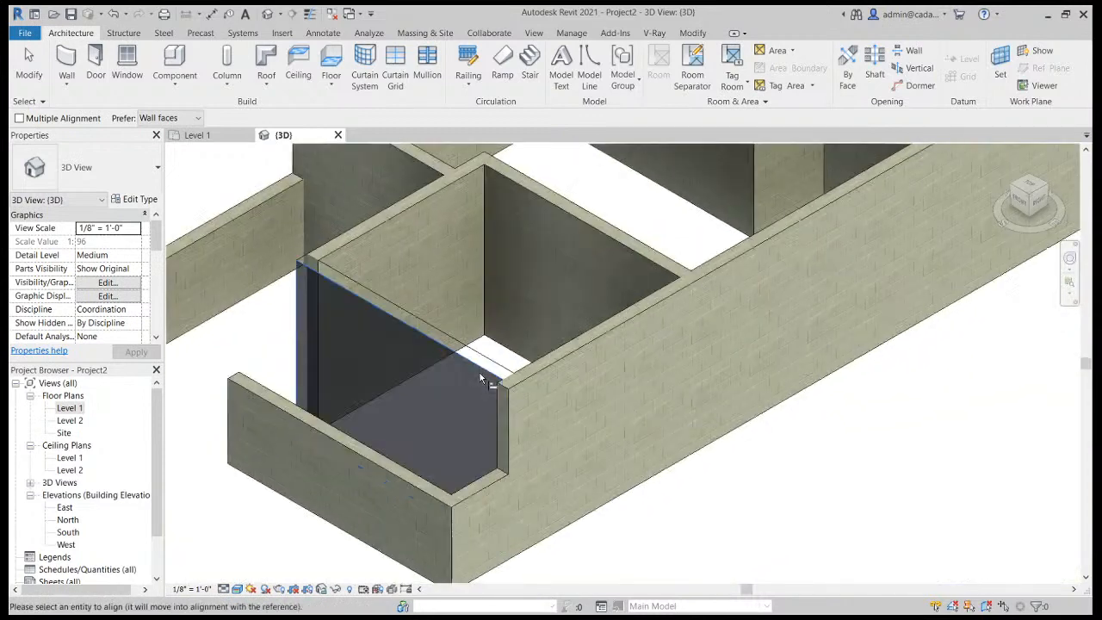
{"action": "left_click", "coordinate": [504, 394]}
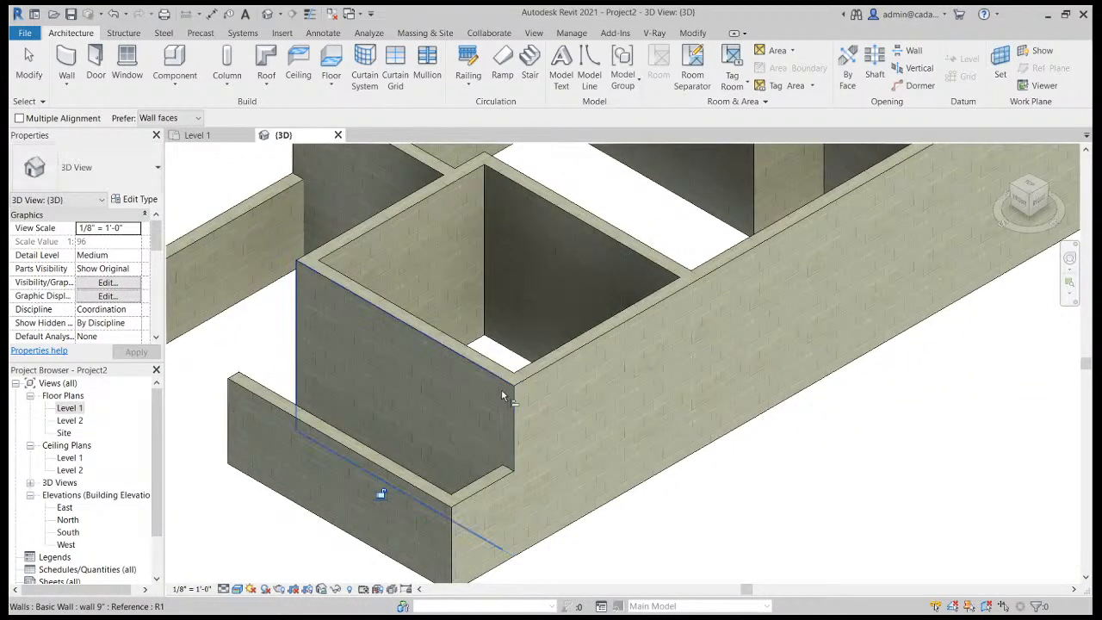
{"action": "key", "text": "Escape"}
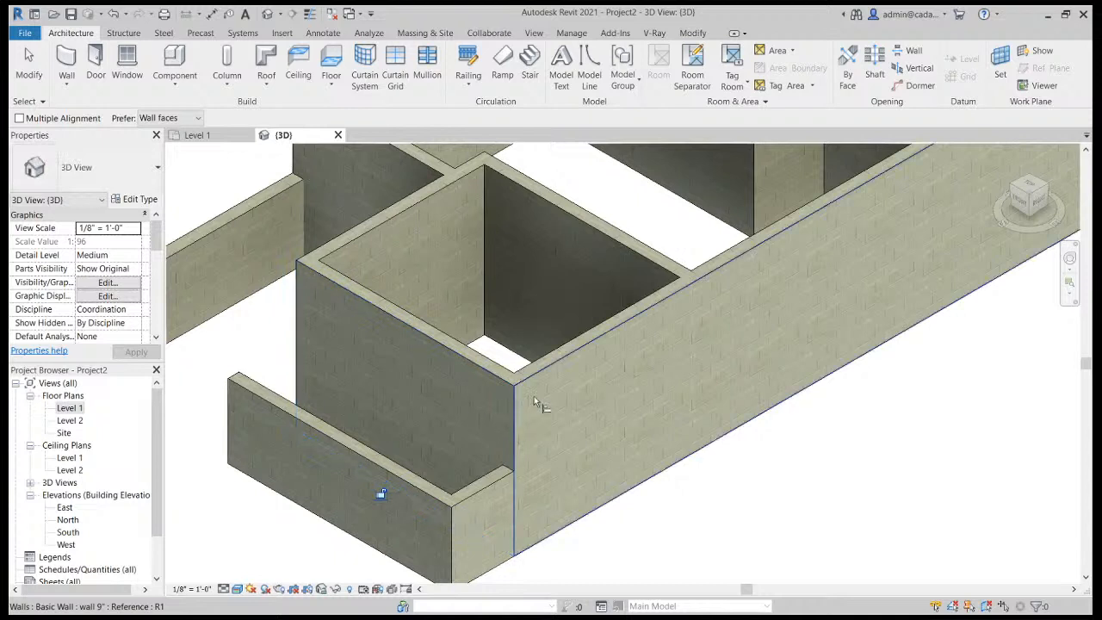
{"action": "key", "text": "Escape"}
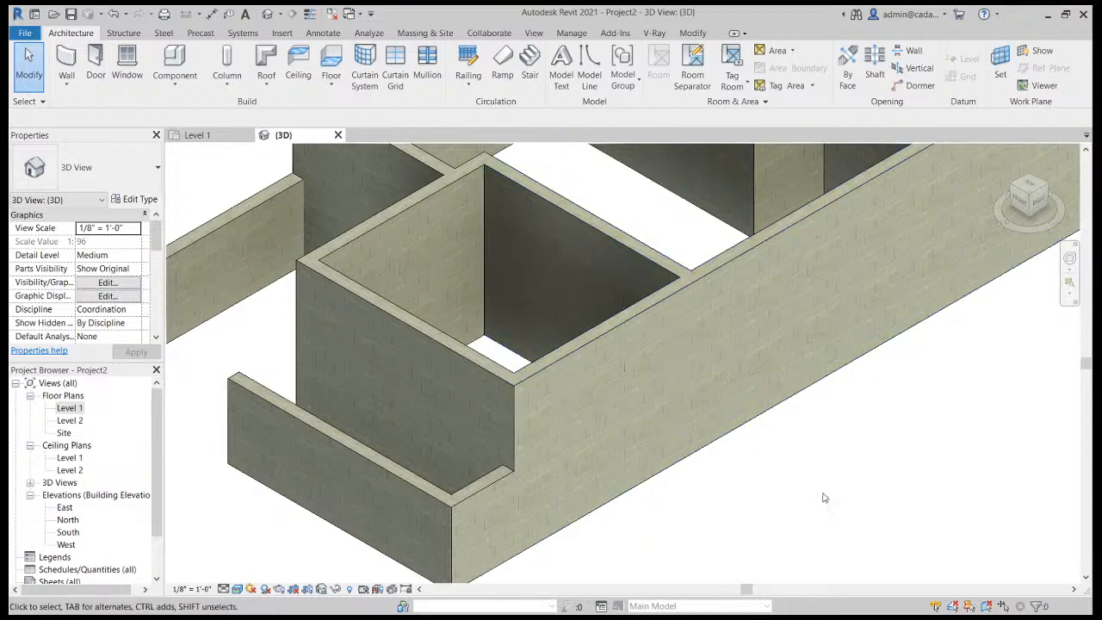
Look over the whole building with its low front walls in 3D, and reopen the Level 1 floor plan.
{"action": "scroll", "coordinate": [711, 431], "scroll_direction": "down", "scroll_amount": 1}
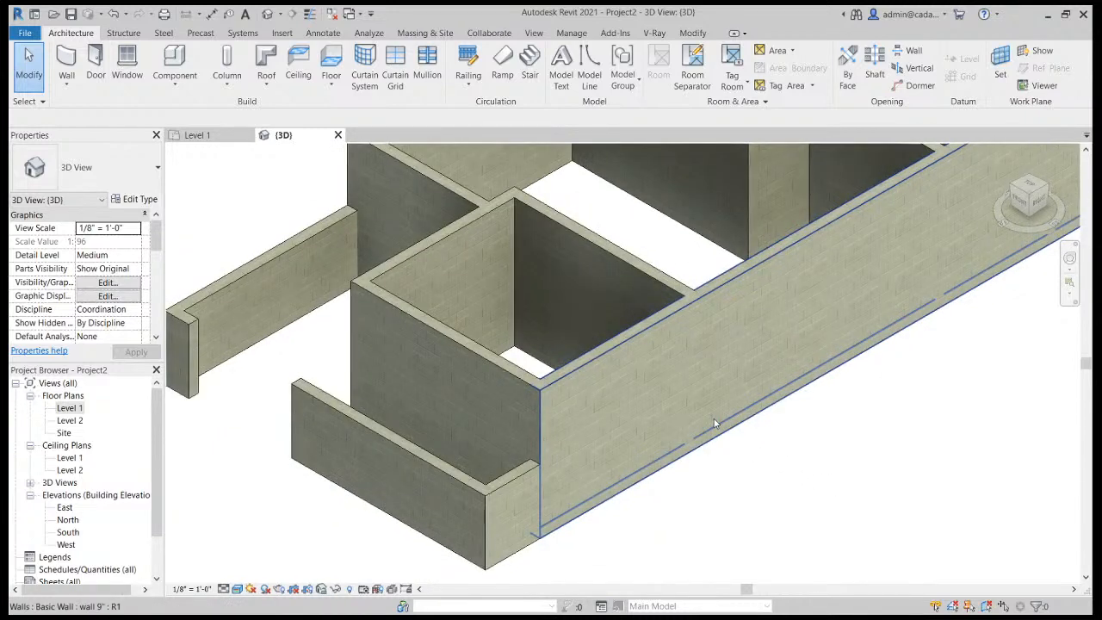
{"action": "scroll", "coordinate": [711, 439], "scroll_direction": "down", "scroll_amount": 5}
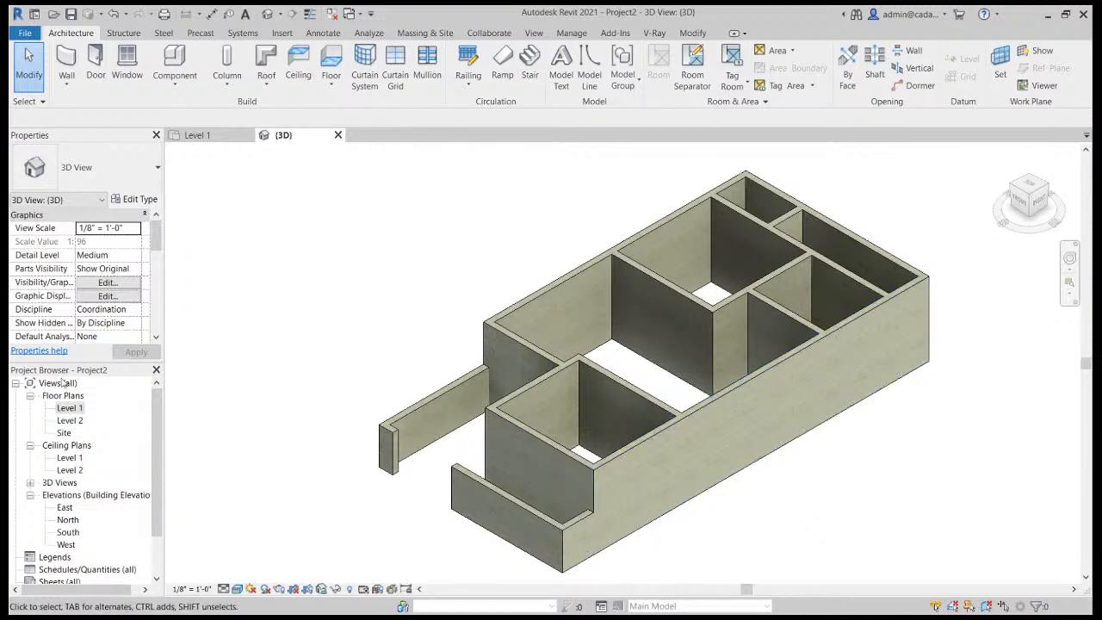
{"action": "double_click", "coordinate": [70, 407]}
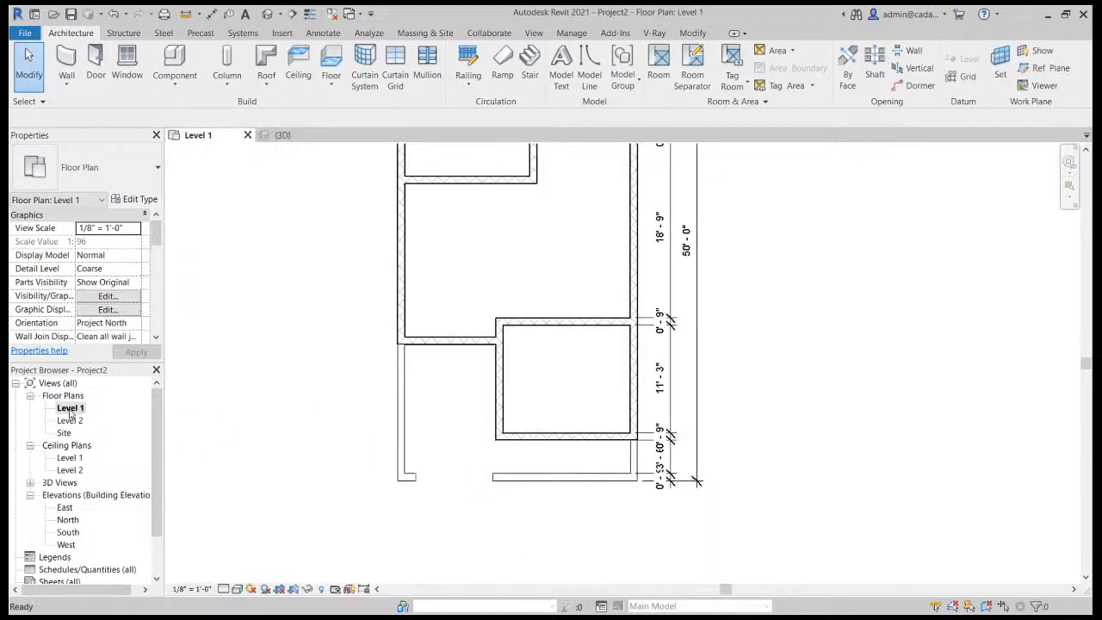
{"action": "scroll", "coordinate": [773, 361], "scroll_direction": "down", "scroll_amount": 2}
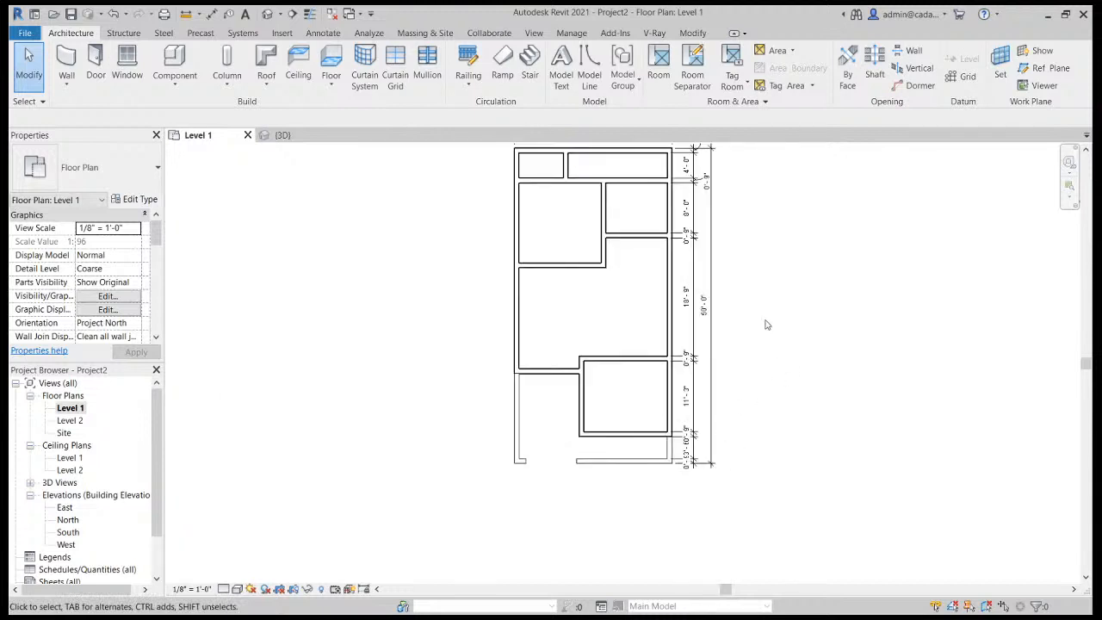
{"action": "middle_click_drag", "start_coordinate": [767, 324], "coordinate": [749, 364]}
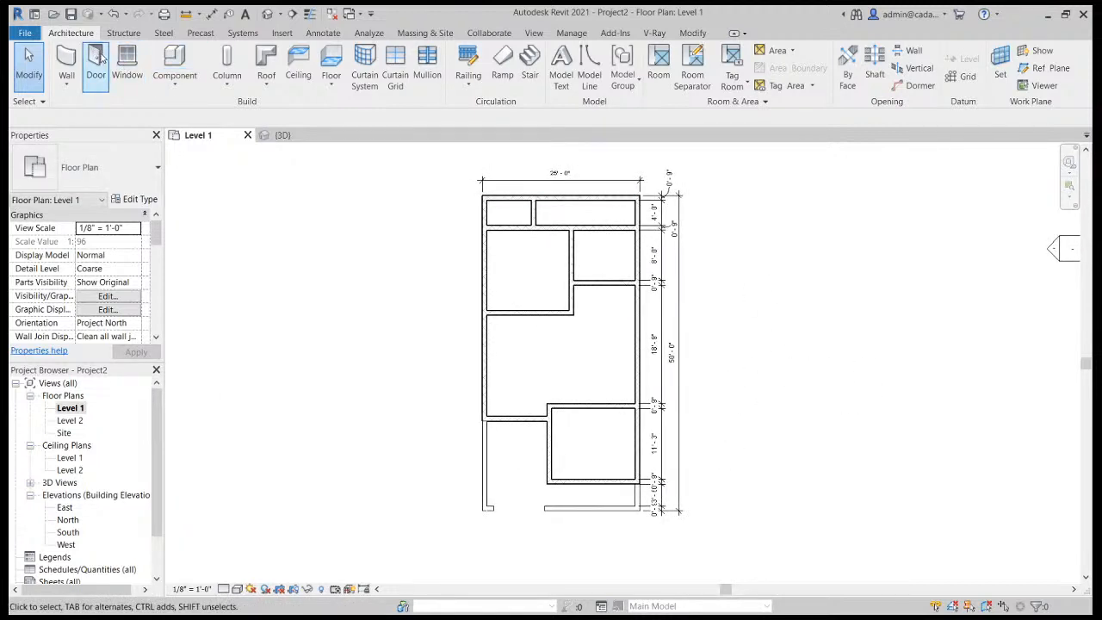
Start placing a door and browse the family library to the UK Doors > Internal Doors folder.
{"action": "left_click", "coordinate": [97, 62]}
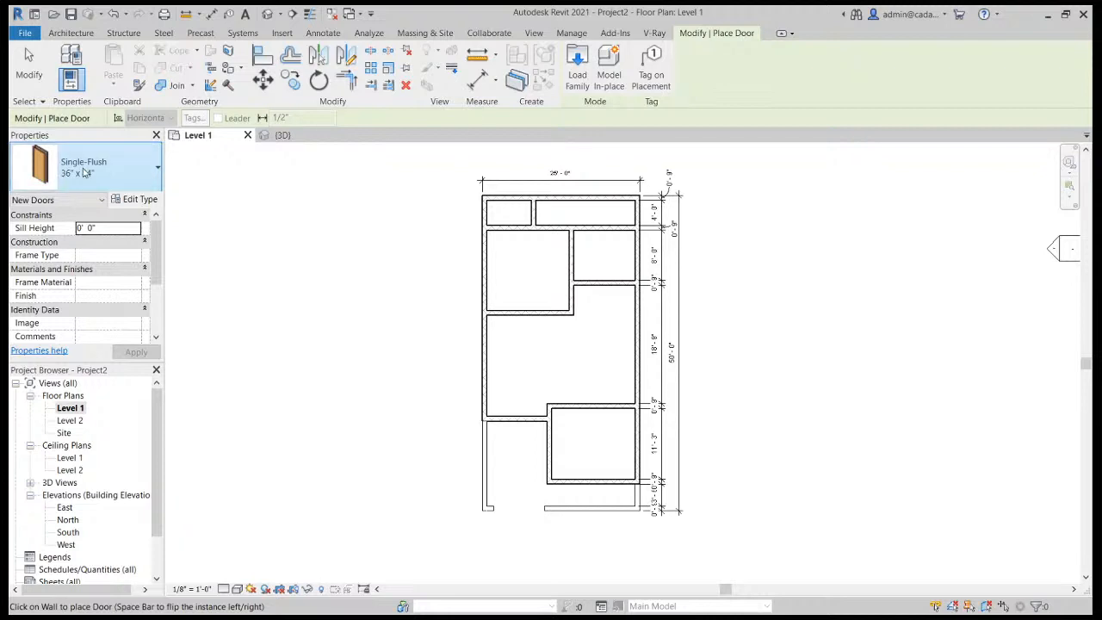
{"action": "left_click", "coordinate": [578, 77]}
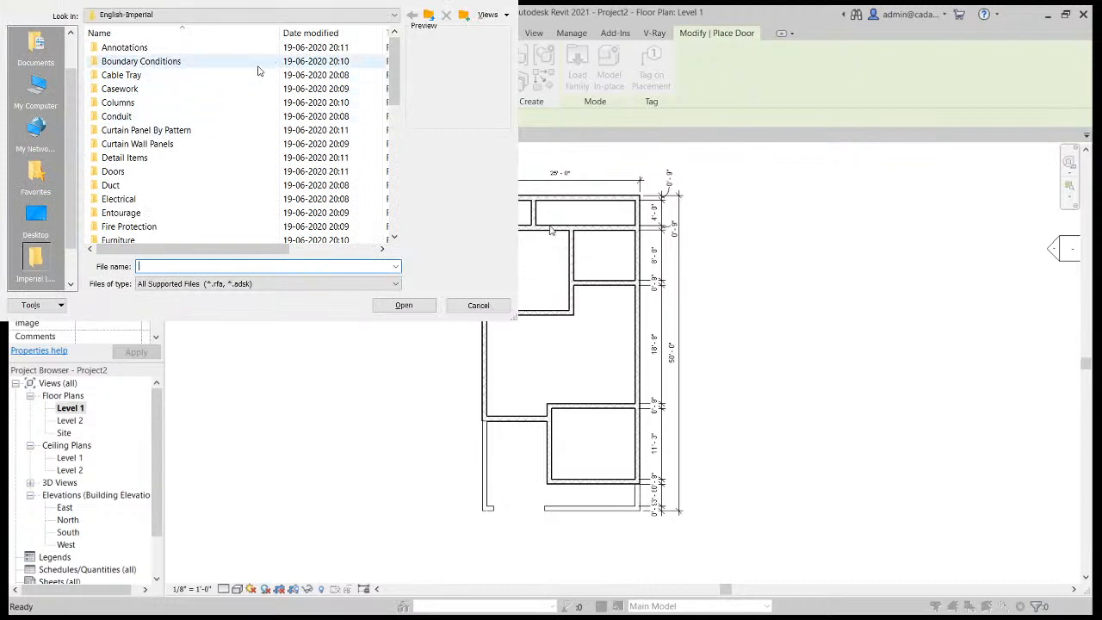
{"action": "left_click", "coordinate": [431, 19]}
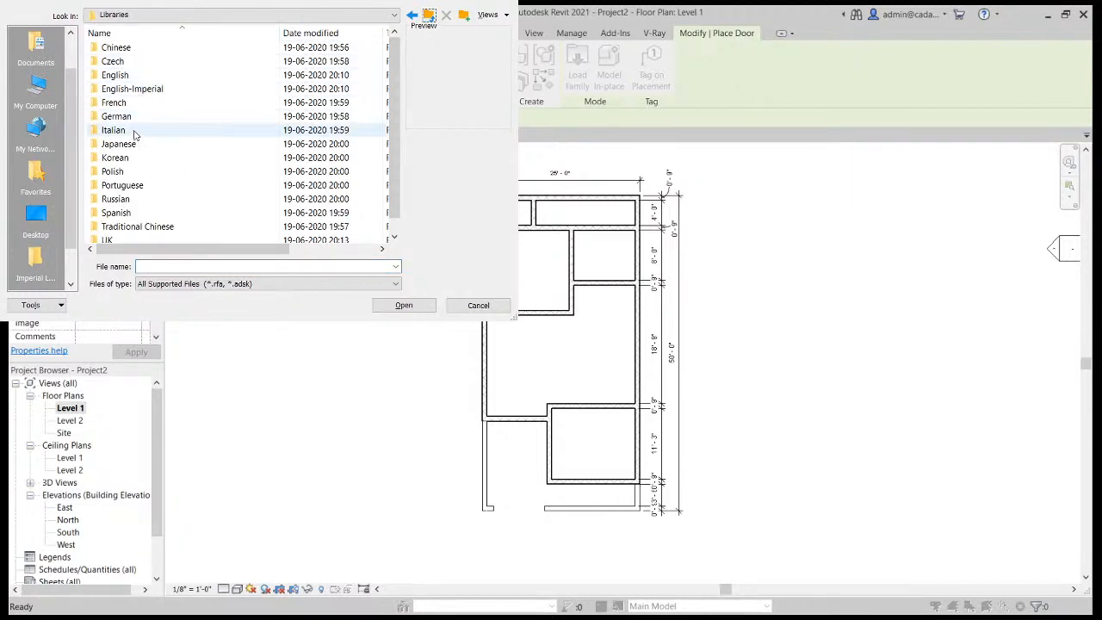
{"action": "scroll", "coordinate": [134, 134], "scroll_direction": "down", "scroll_amount": 1}
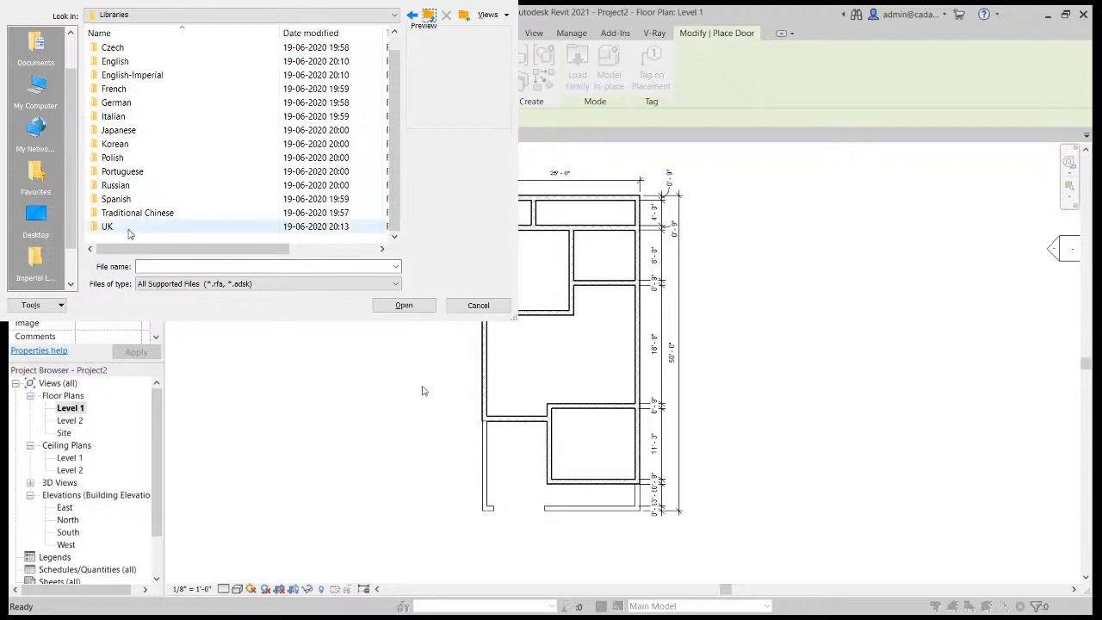
{"action": "double_click", "coordinate": [130, 231]}
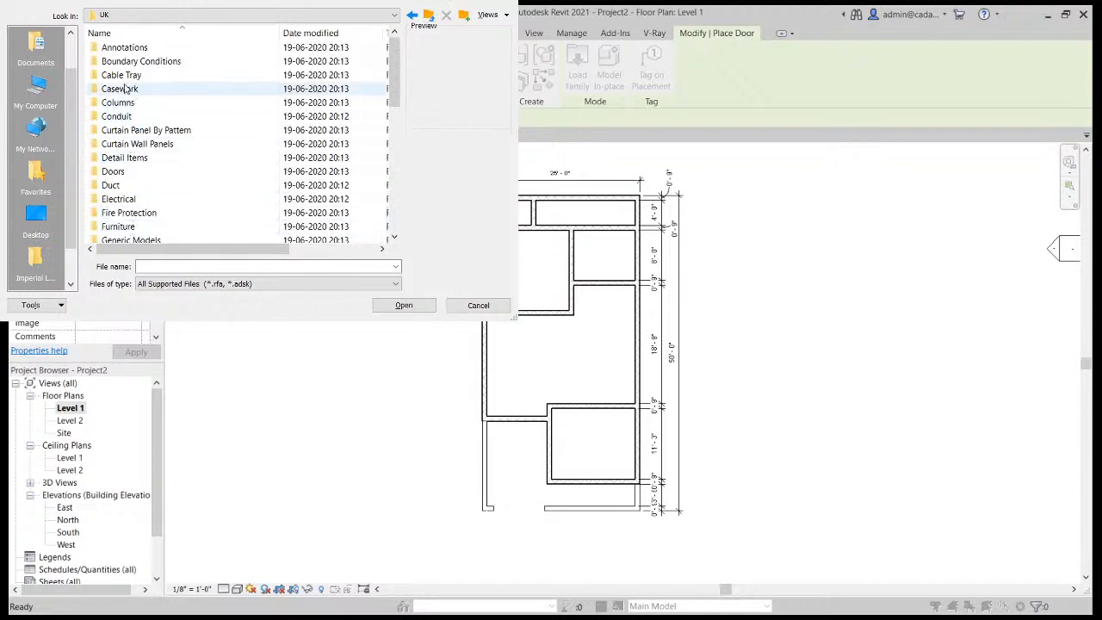
{"action": "double_click", "coordinate": [133, 171]}
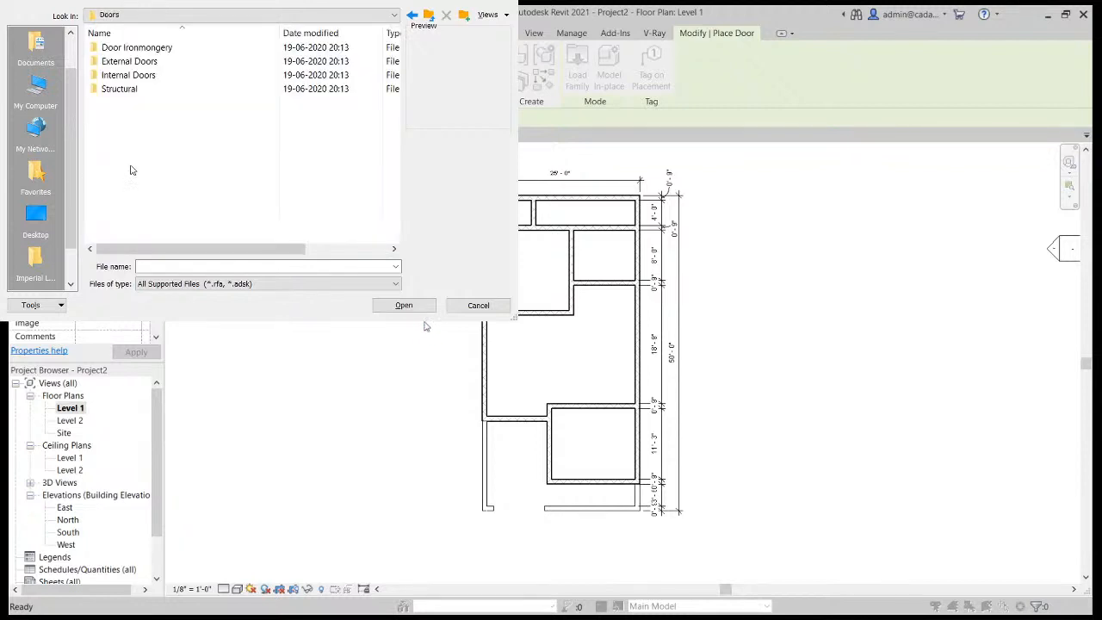
{"action": "double_click", "coordinate": [123, 77]}
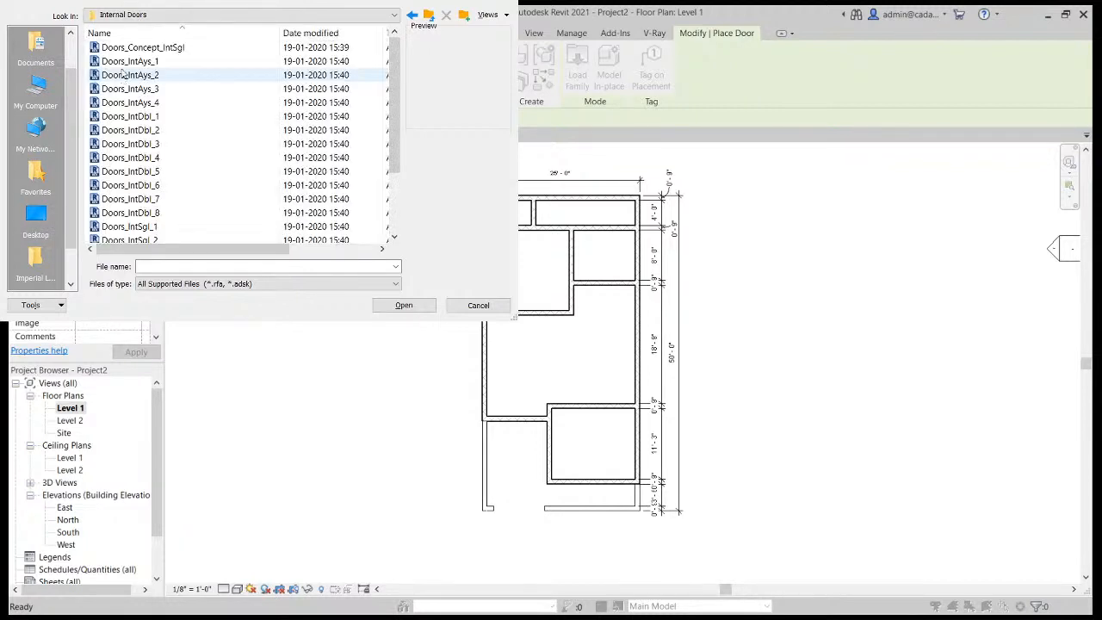
Compare the previews of the double and single door families in the Internal Doors folder.
{"action": "left_click", "coordinate": [130, 52]}
{"action": "key", "text": "Down"}
{"action": "key", "text": "Down"}
{"action": "key", "text": "Down"}
{"action": "key", "text": "Down"}
{"action": "key", "text": "Down"}
{"action": "key", "text": "Down"}
{"action": "key", "text": "Down"}
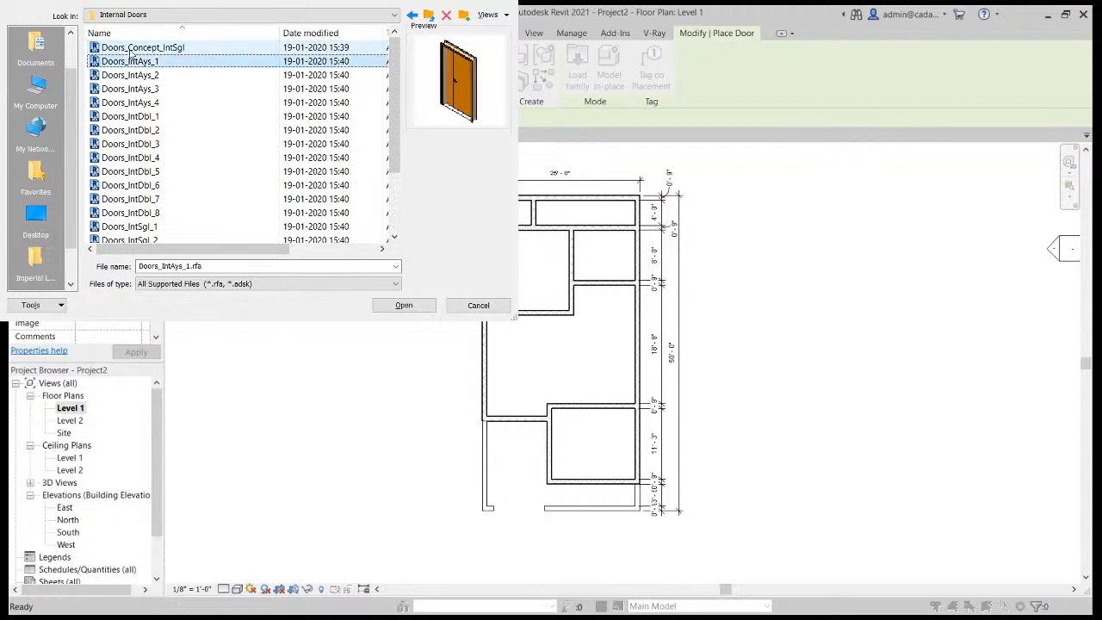
{"action": "key", "text": "Down"}
{"action": "key", "text": "Down"}
{"action": "key", "text": "Down"}
{"action": "key", "text": "Down"}
{"action": "key", "text": "Down"}
{"action": "key", "text": "Down"}
{"action": "key", "text": "Down"}
{"action": "key", "text": "Down"}
{"action": "key", "text": "Down"}
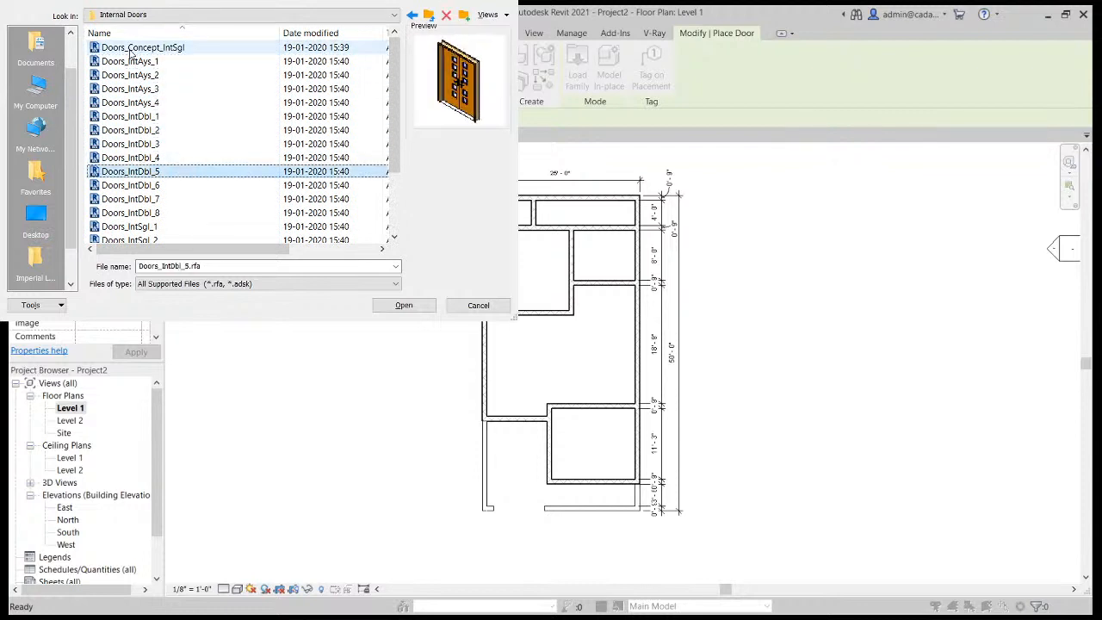
{"action": "key", "text": "Down"}
{"action": "key", "text": "Down"}
{"action": "key", "text": "Down"}
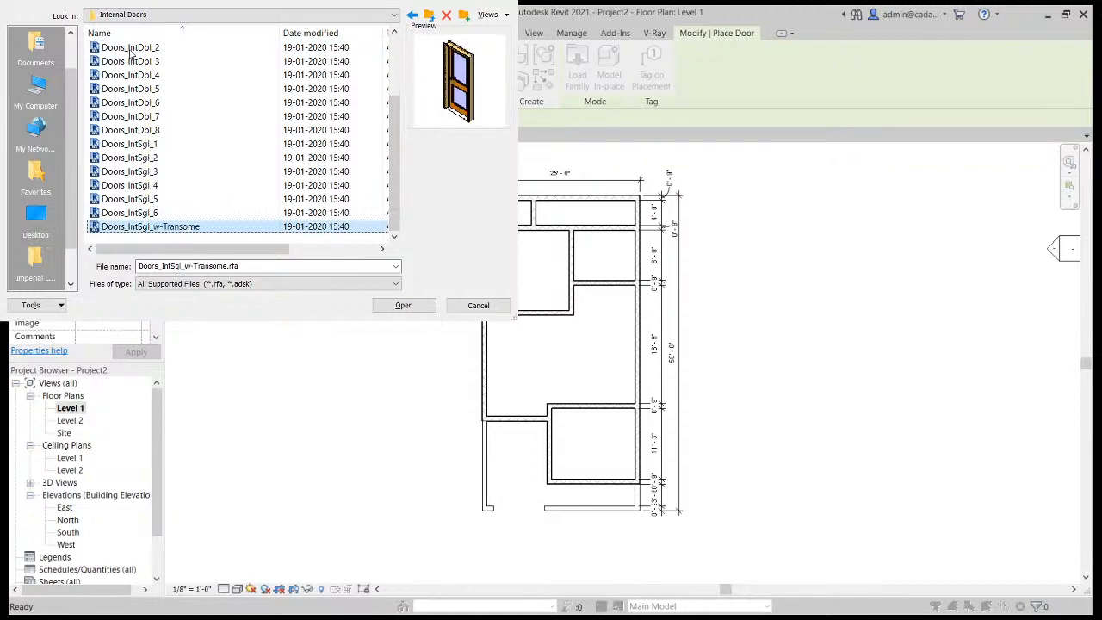
{"action": "key", "text": "Up"}
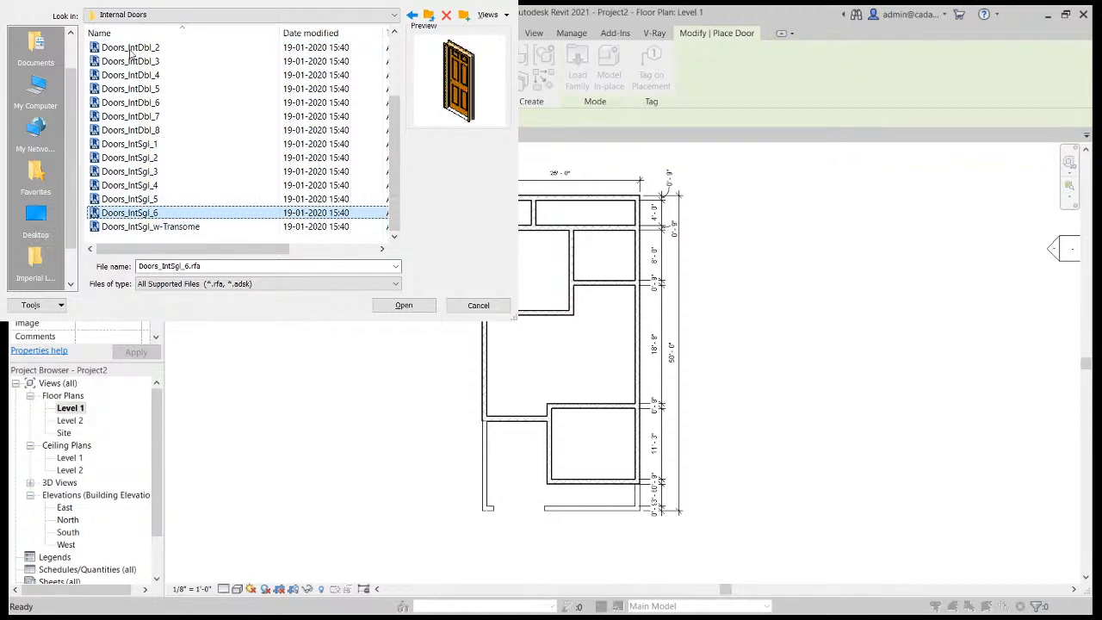
{"action": "key", "text": "Up"}
{"action": "key", "text": "Up"}
{"action": "key", "text": "Up"}
{"action": "key", "text": "Up"}
{"action": "key", "text": "Up"}
{"action": "key", "text": "Up"}
{"action": "key", "text": "Up"}
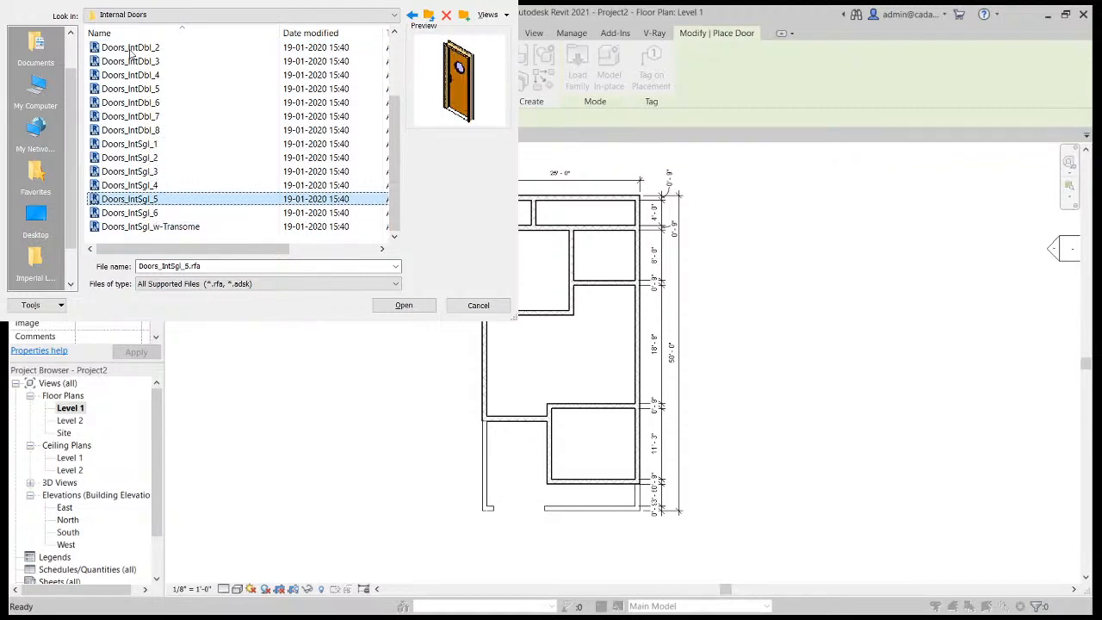
Load the Doors_IntSgl_w-Transome family into the project.
{"action": "key", "text": "Down"}
{"action": "key", "text": "Down"}
{"action": "key", "text": "Down"}
{"action": "key", "text": "Down"}
{"action": "key", "text": "Down"}
{"action": "key", "text": "Down"}
{"action": "key", "text": "Down"}
{"action": "key", "text": "Down"}
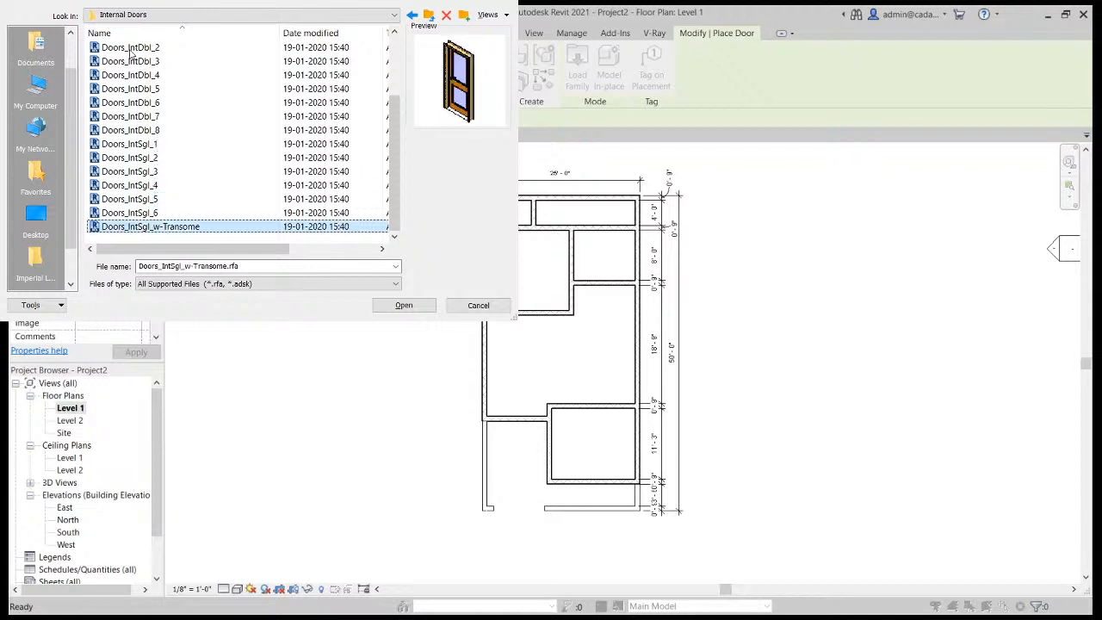
{"action": "key", "text": "Return"}
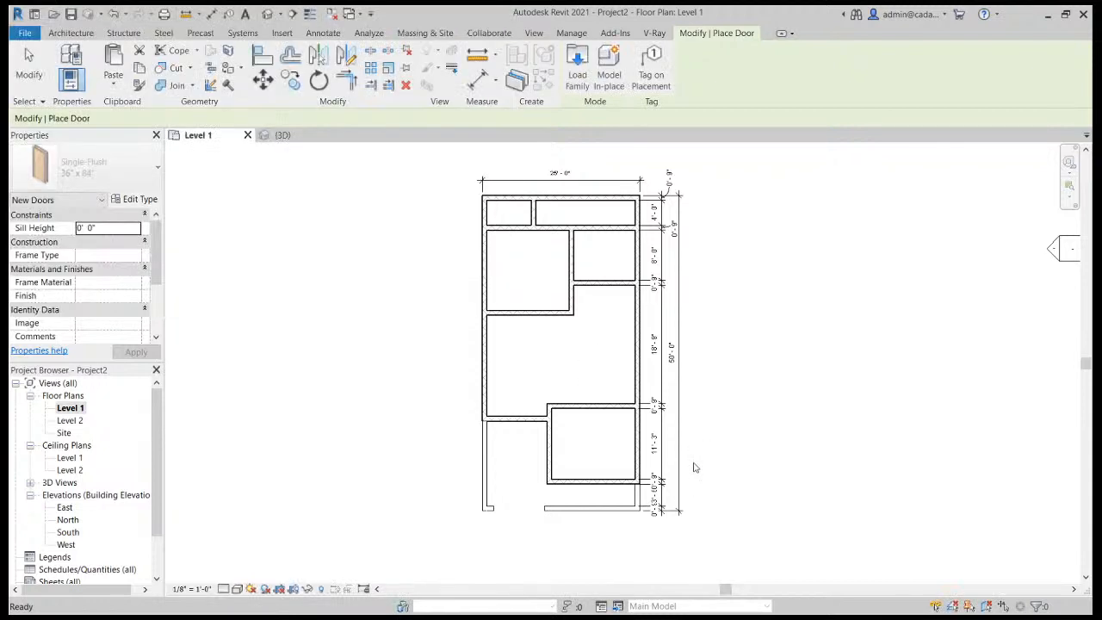
Try a 910x2110mm transom door in the wall between the small upper-right room and the rear strip, and delete it.
{"action": "scroll", "coordinate": [590, 258], "scroll_direction": "up", "scroll_amount": 4}
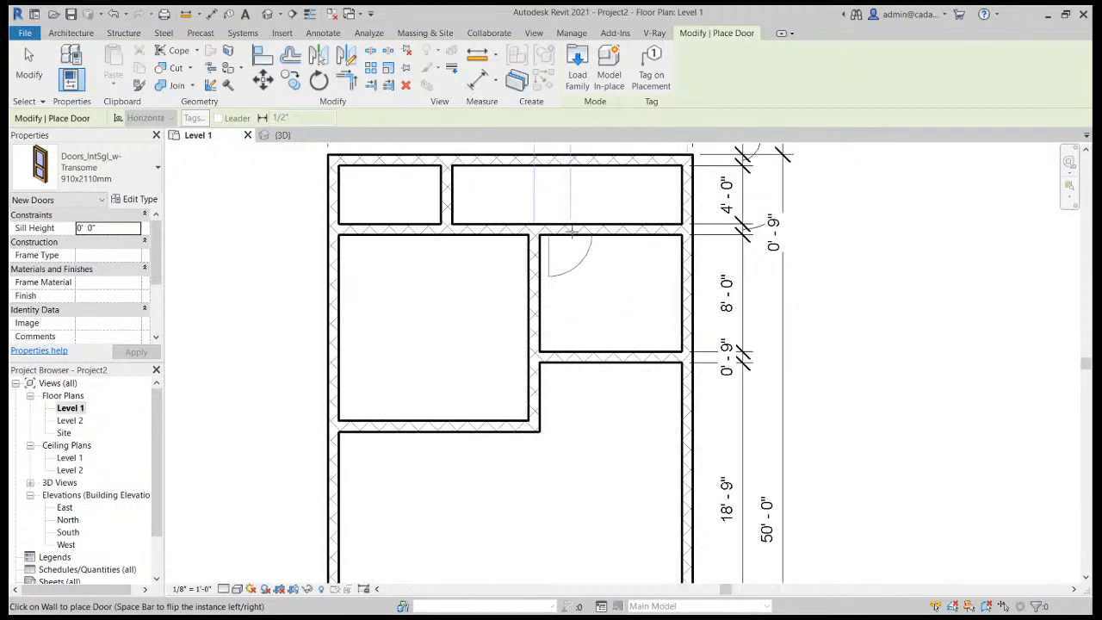
{"action": "left_click", "coordinate": [570, 231]}
{"action": "key", "text": "Escape"}
{"action": "key", "text": "Escape"}
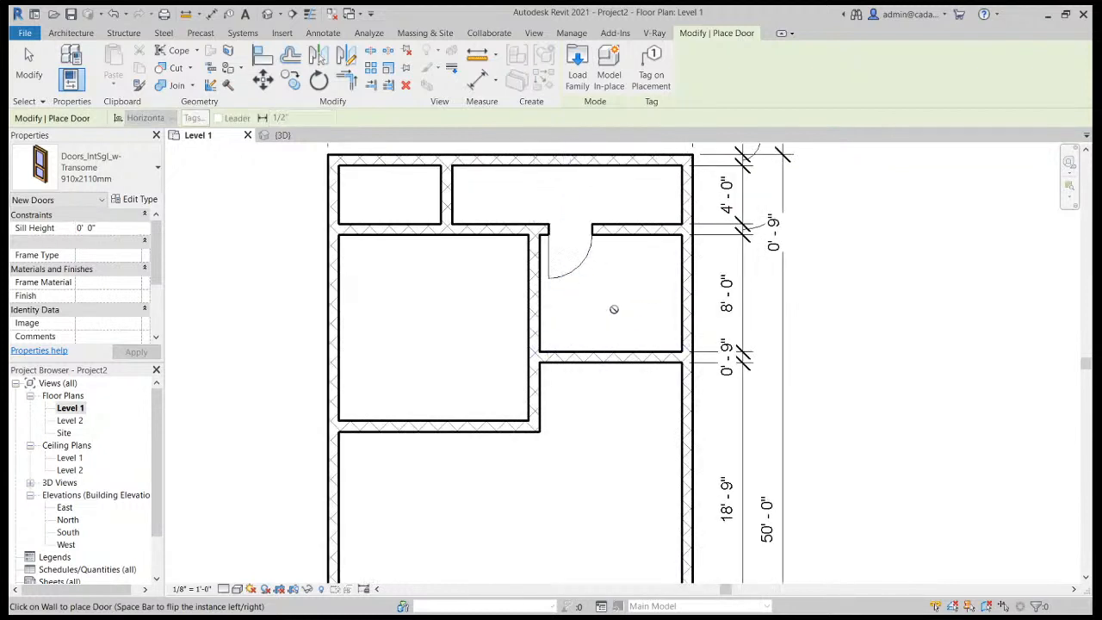
{"action": "left_click", "coordinate": [570, 256]}
{"action": "key", "text": "Delete"}
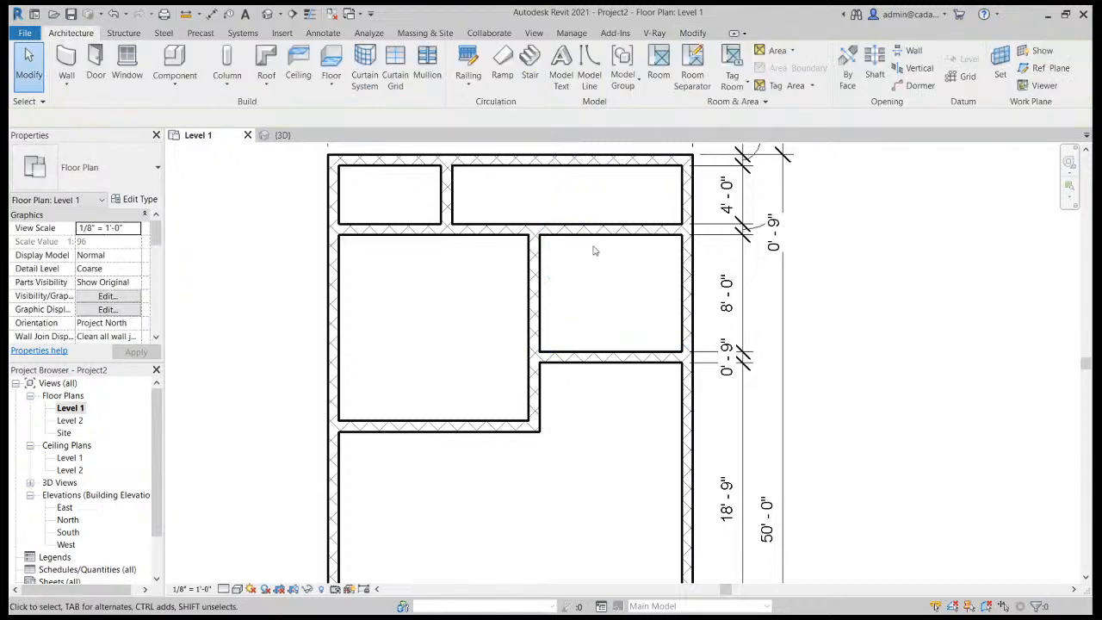
{"action": "left_click", "coordinate": [175, 61]}
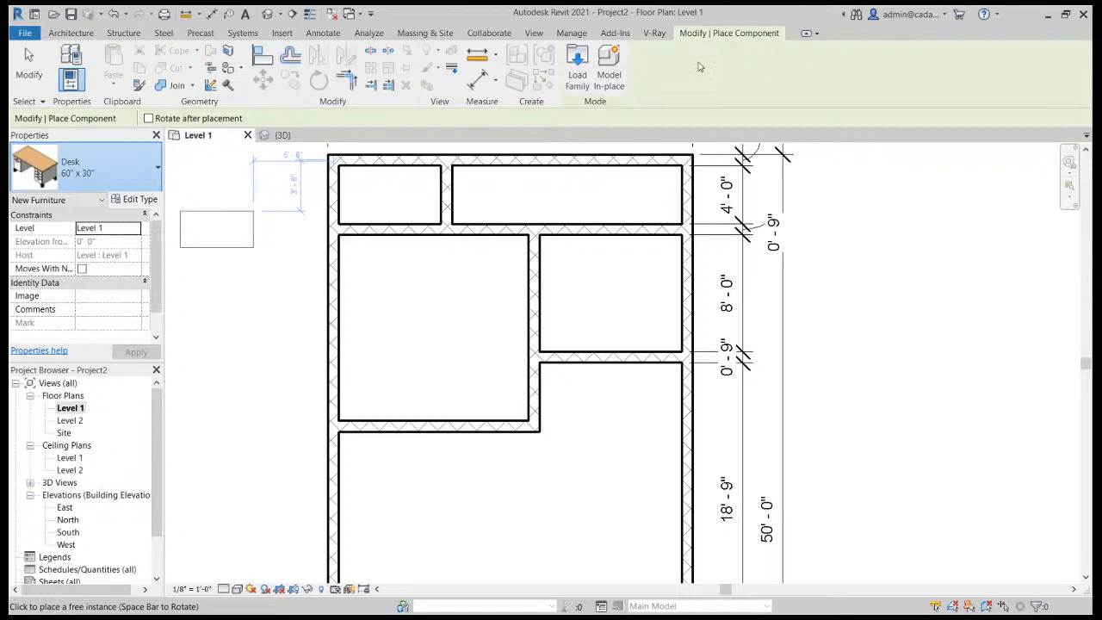
{"action": "key", "text": "Escape"}
{"action": "key", "text": "Escape"}
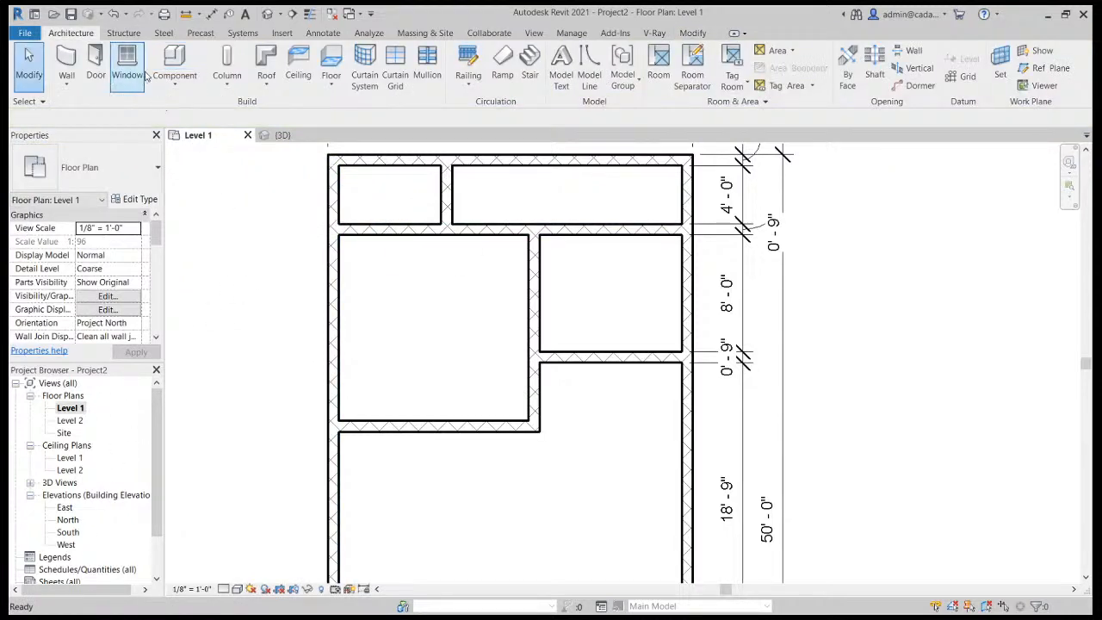
Duplicate the Doors_IntSgl_w-Transome door type under the name door 3'6".
{"action": "left_click", "coordinate": [95, 64]}
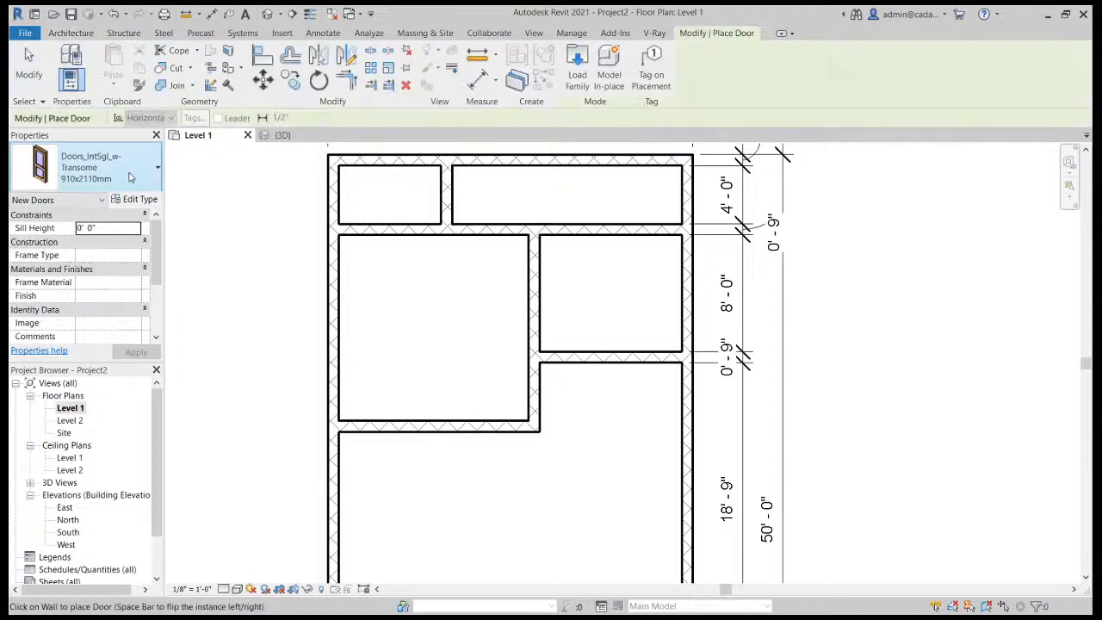
{"action": "left_click", "coordinate": [134, 200]}
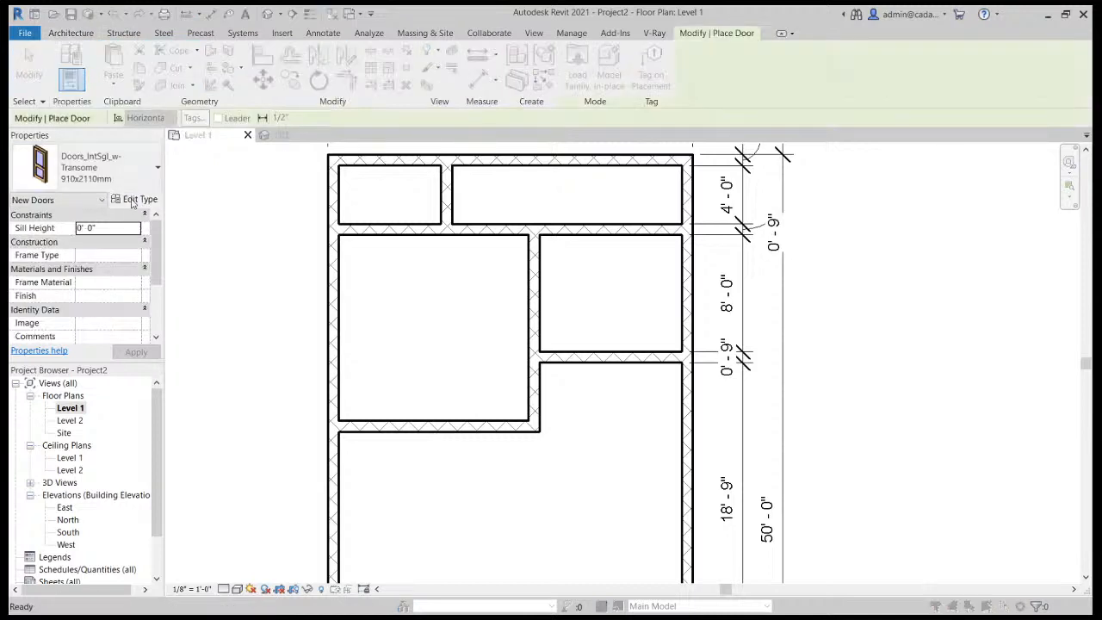
{"action": "left_click", "coordinate": [265, 40]}
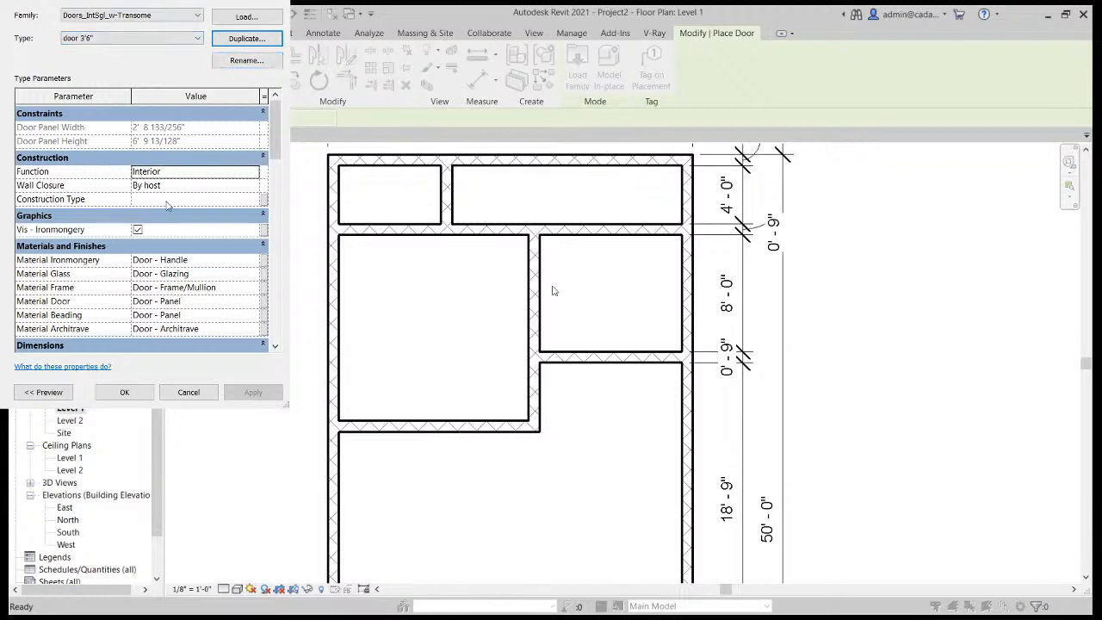
Set the door 3'6" type's height to 7' 0" and its width to 3' 6".
{"action": "left_click_drag", "start_coordinate": [276, 132], "coordinate": [279, 225]}
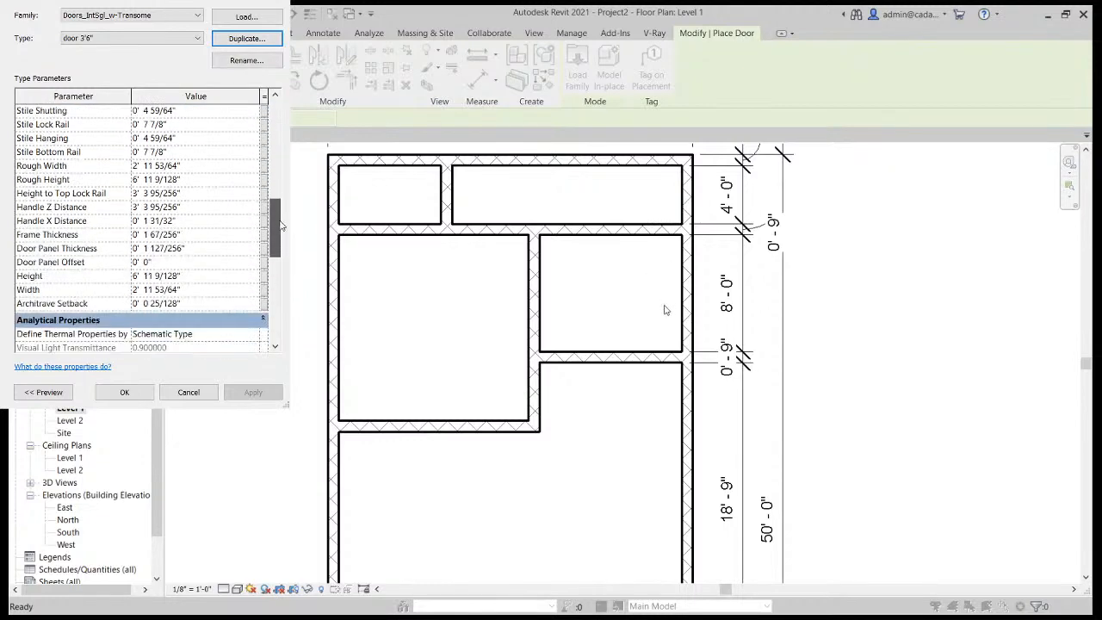
{"action": "left_click", "coordinate": [193, 274]}
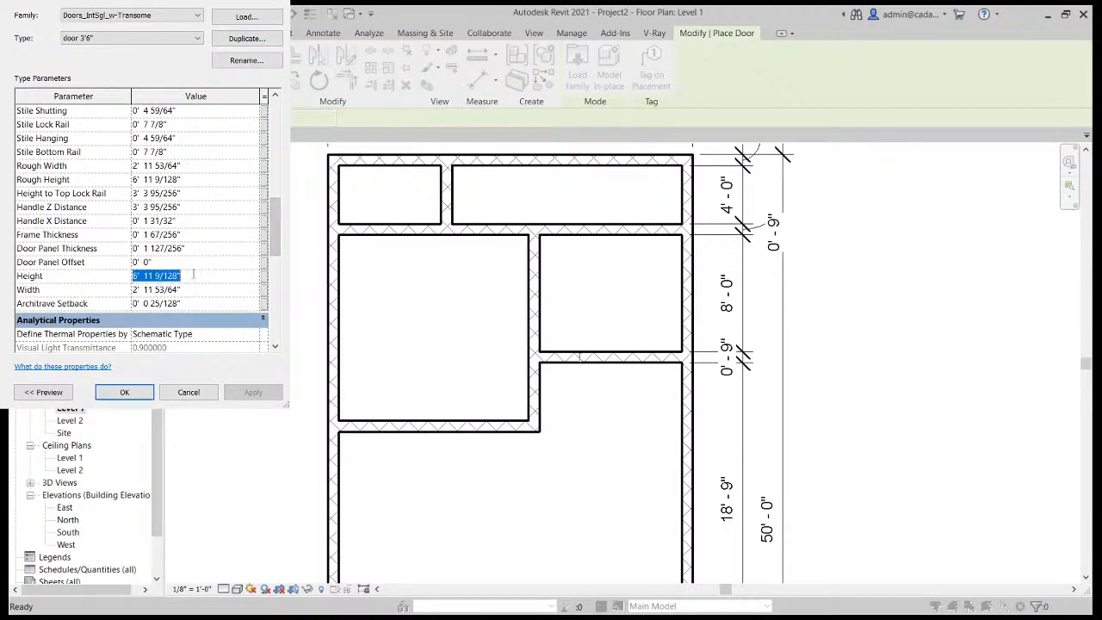
{"action": "type", "text": "7"}
{"action": "key", "text": "Return"}
{"action": "left_click", "coordinate": [202, 290]}
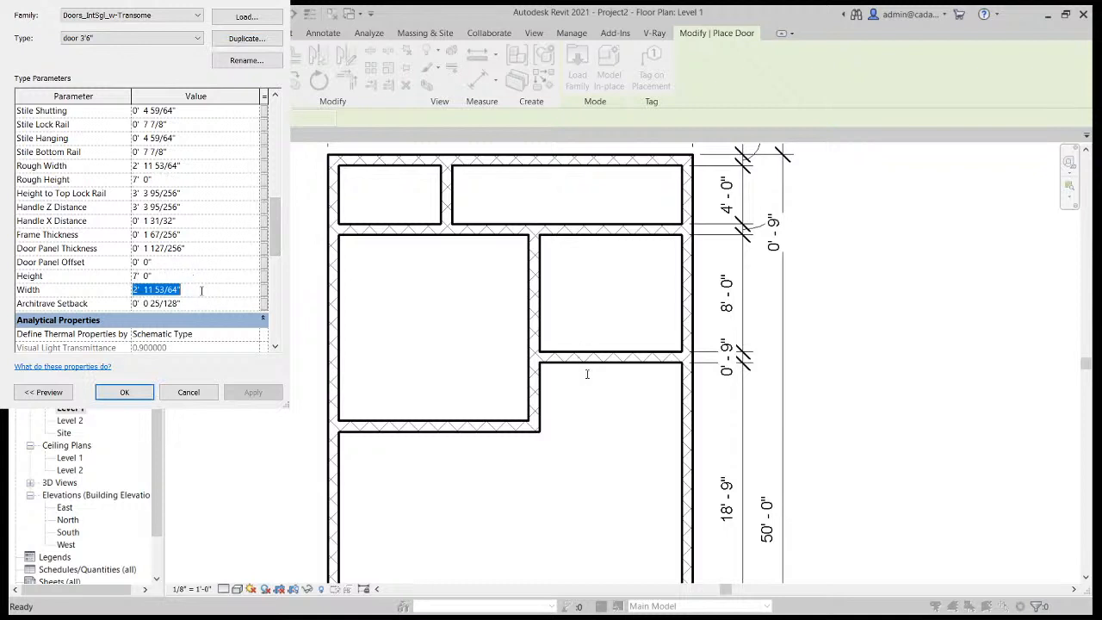
{"action": "type", "text": "3'6"}
{"action": "key", "text": "Return"}
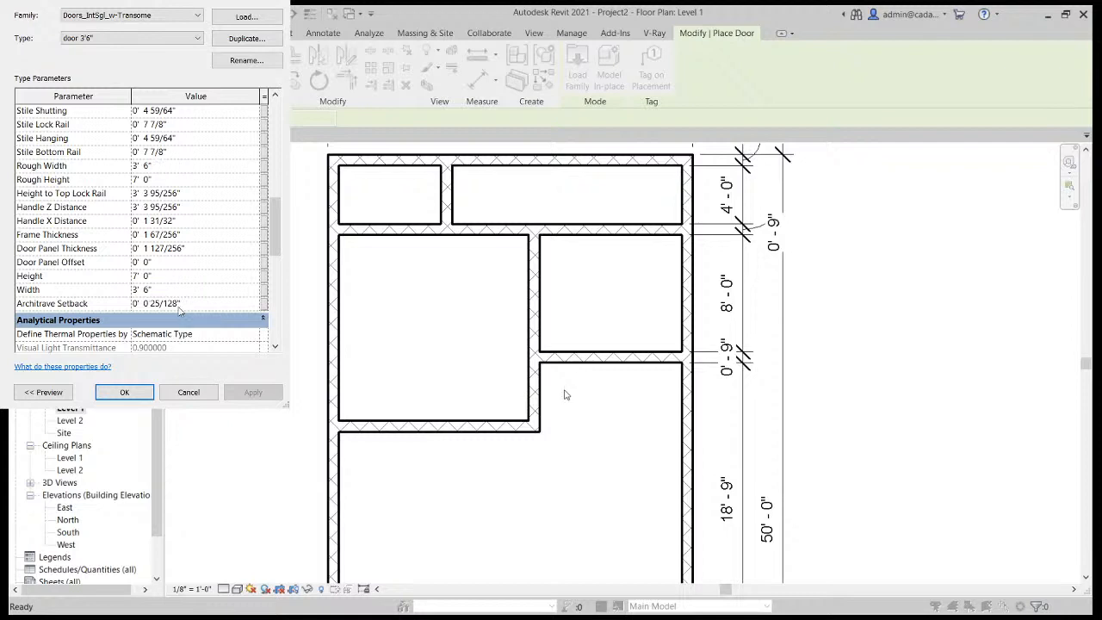
{"action": "left_click", "coordinate": [121, 394]}
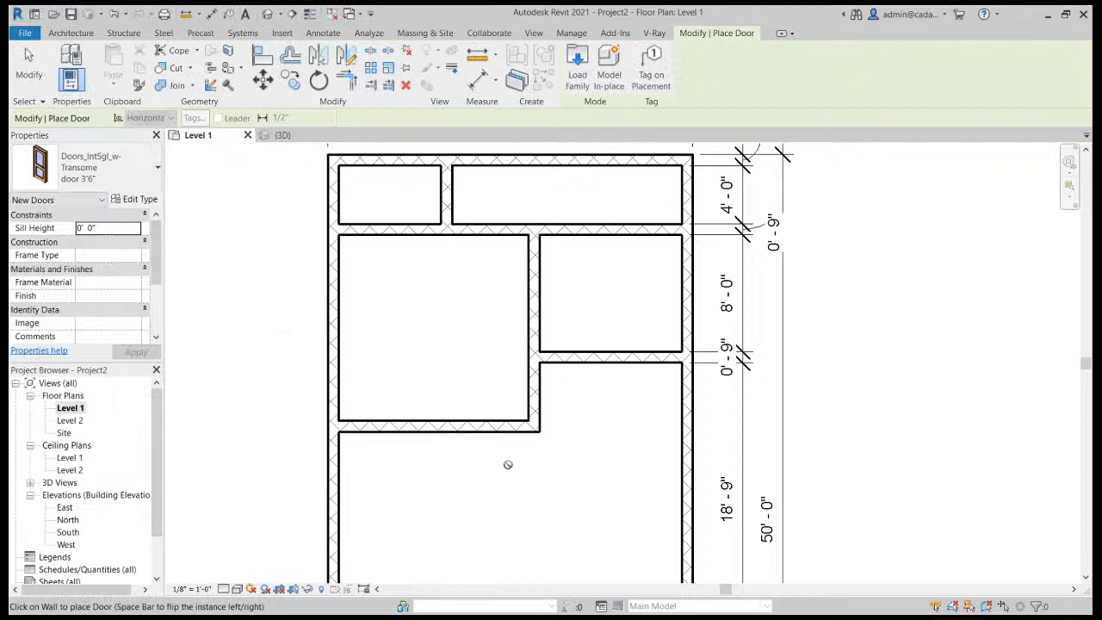
Place four 3'6" doors: in both horizontal walls of the small upper-right room, the upper-left room's right wall and the front room's upper wall.
{"action": "left_click", "coordinate": [570, 351]}
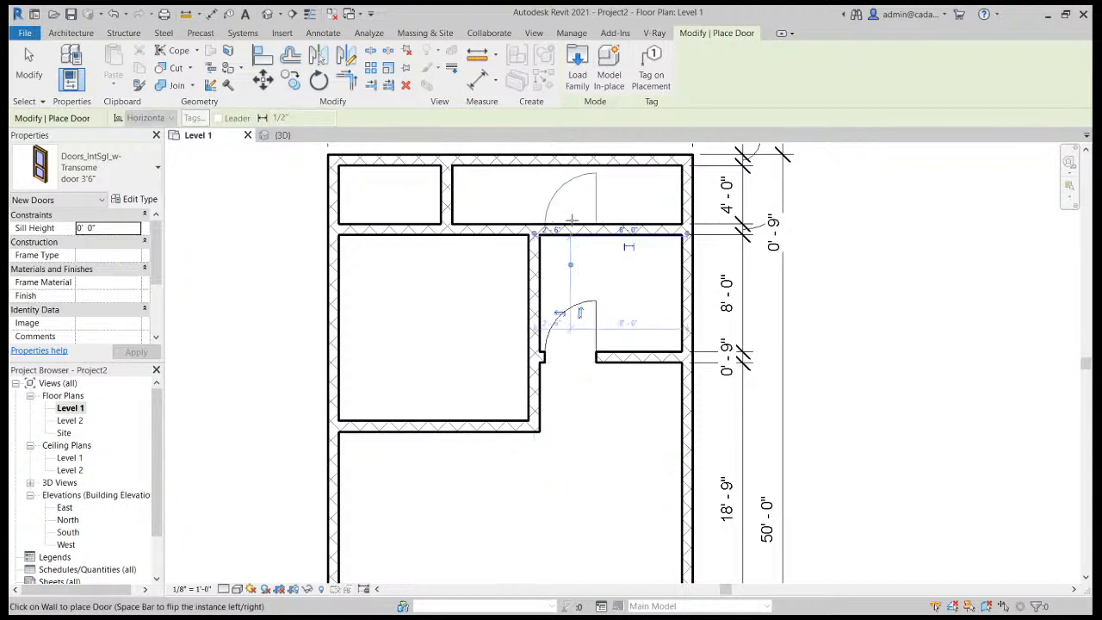
{"action": "left_click", "coordinate": [570, 222]}
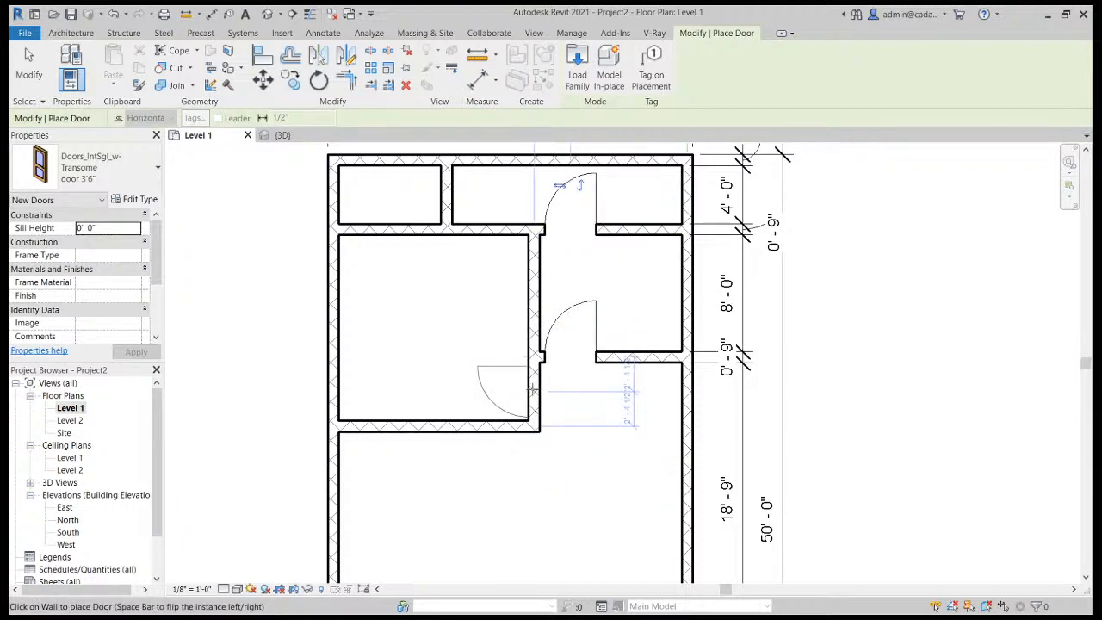
{"action": "left_click", "coordinate": [532, 389]}
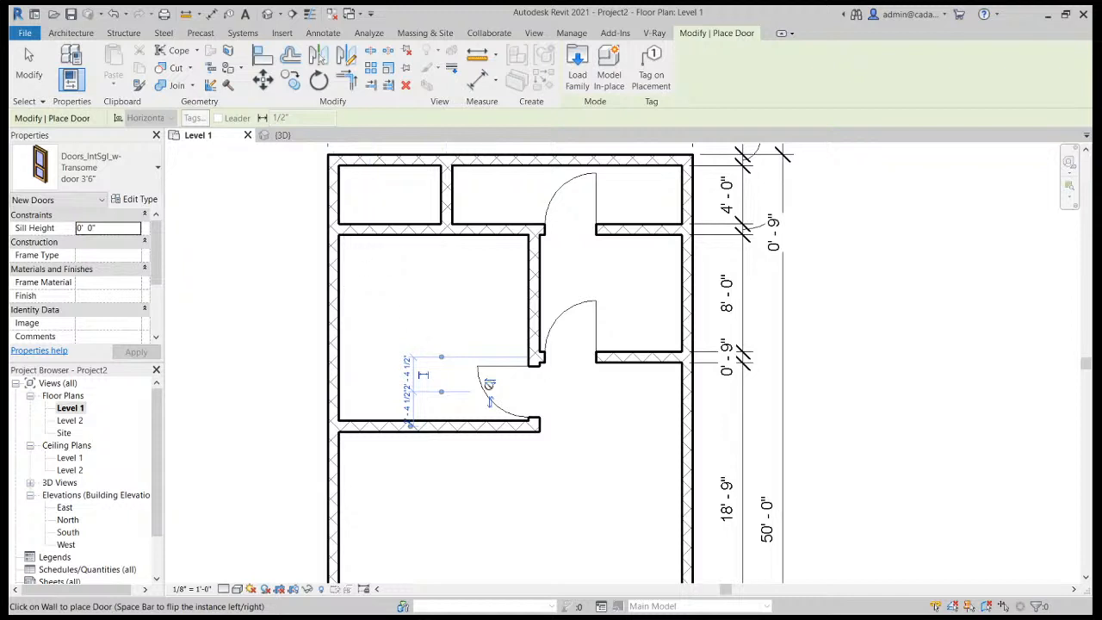
{"action": "scroll", "coordinate": [546, 299], "scroll_direction": "down", "scroll_amount": 4}
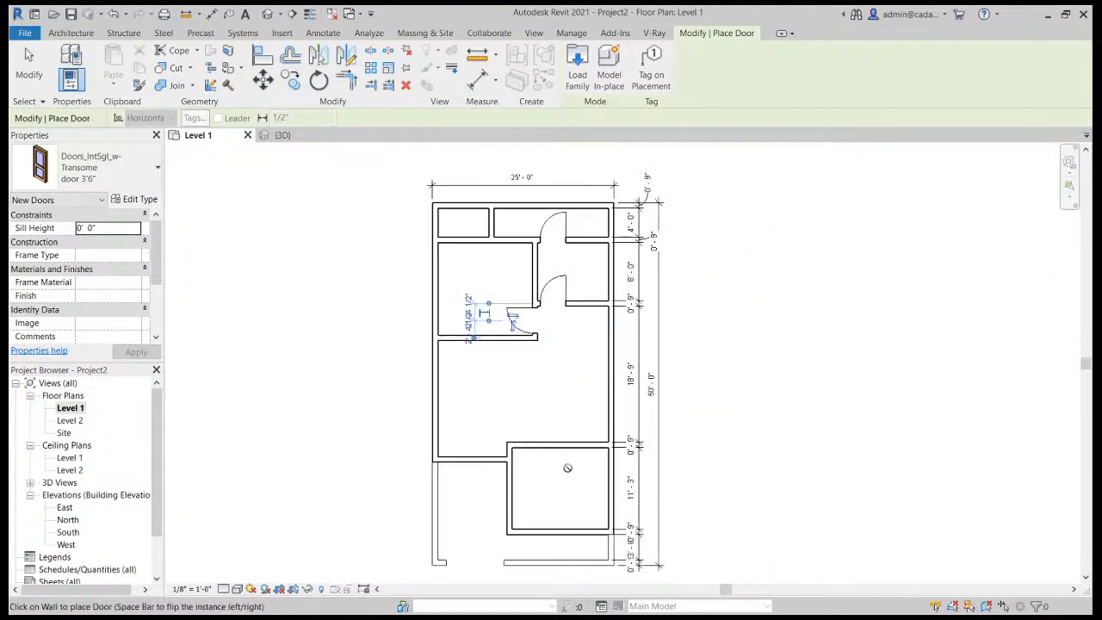
{"action": "scroll", "coordinate": [572, 470], "scroll_direction": "up", "scroll_amount": 3}
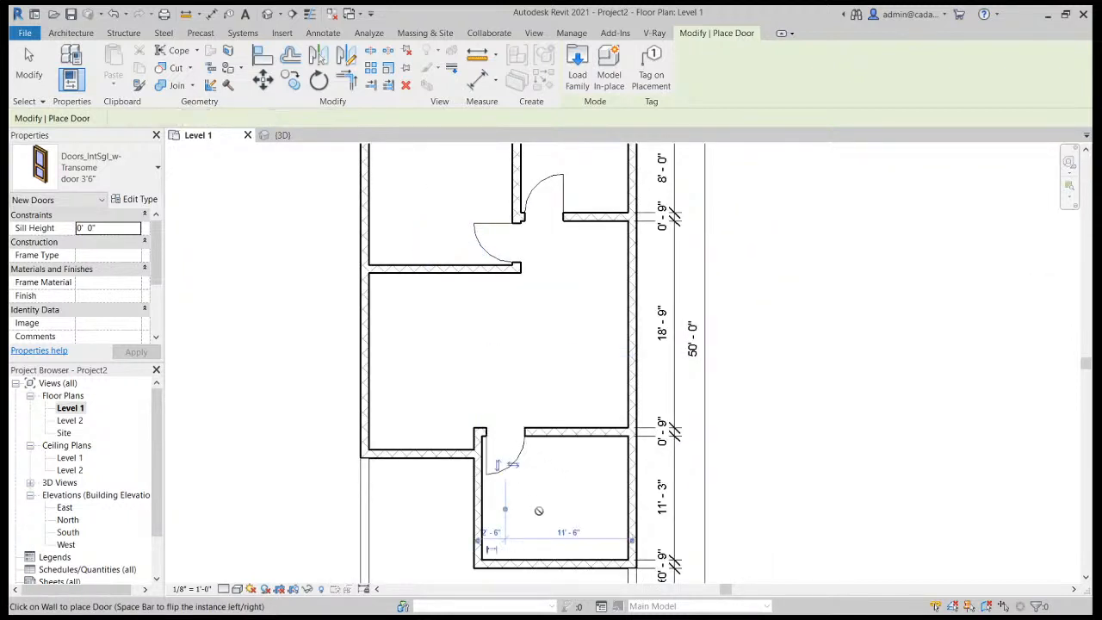
{"action": "scroll", "coordinate": [541, 508], "scroll_direction": "down", "scroll_amount": 3}
{"action": "scroll", "coordinate": [543, 507], "scroll_direction": "up", "scroll_amount": 1}
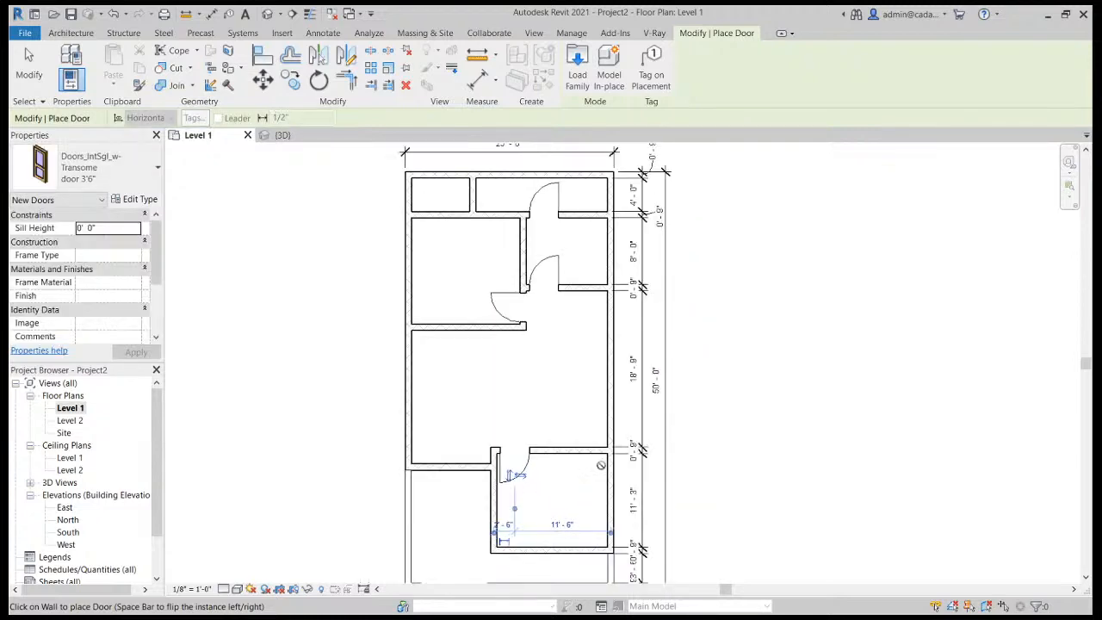
Load the Doors_ExtDbl_w-Glazing_Bars_1 family from the External Doors library folder.
{"action": "left_click", "coordinate": [579, 67]}
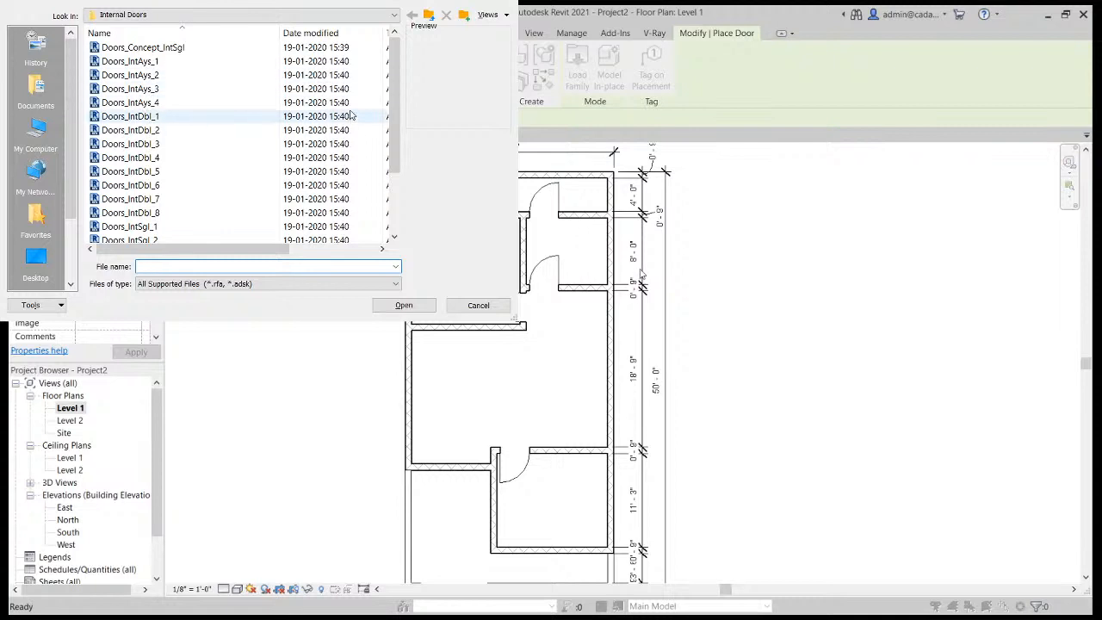
{"action": "left_click", "coordinate": [429, 15]}
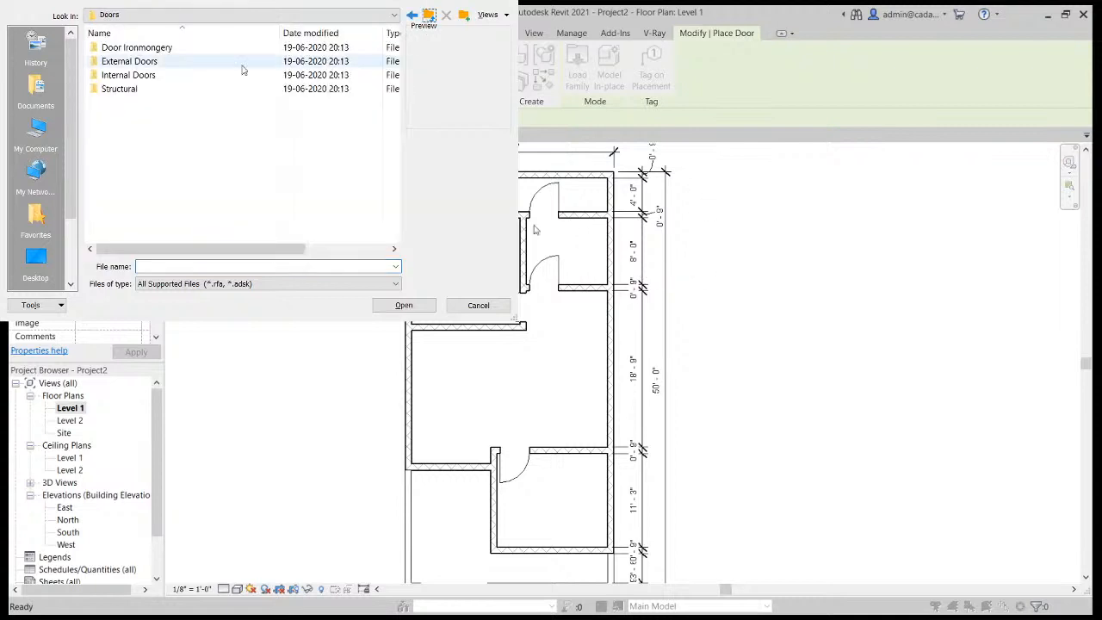
{"action": "double_click", "coordinate": [129, 61]}
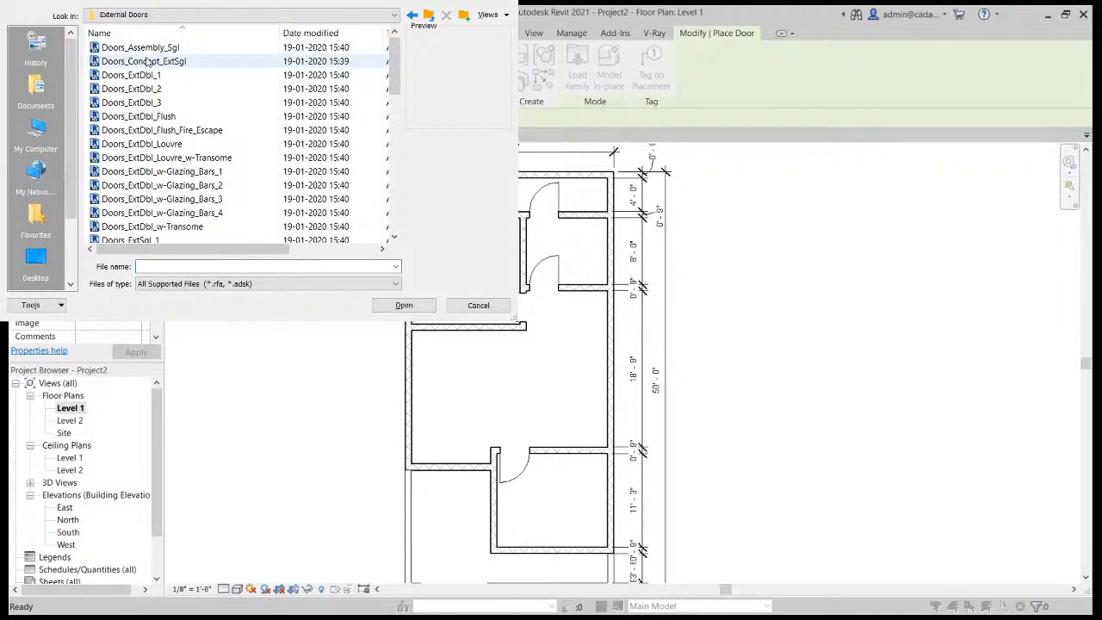
{"action": "left_click", "coordinate": [136, 116]}
{"action": "key", "text": "Down"}
{"action": "key", "text": "Down"}
{"action": "key", "text": "Down"}
{"action": "key", "text": "Down"}
{"action": "key", "text": "Down"}
{"action": "key", "text": "Down"}
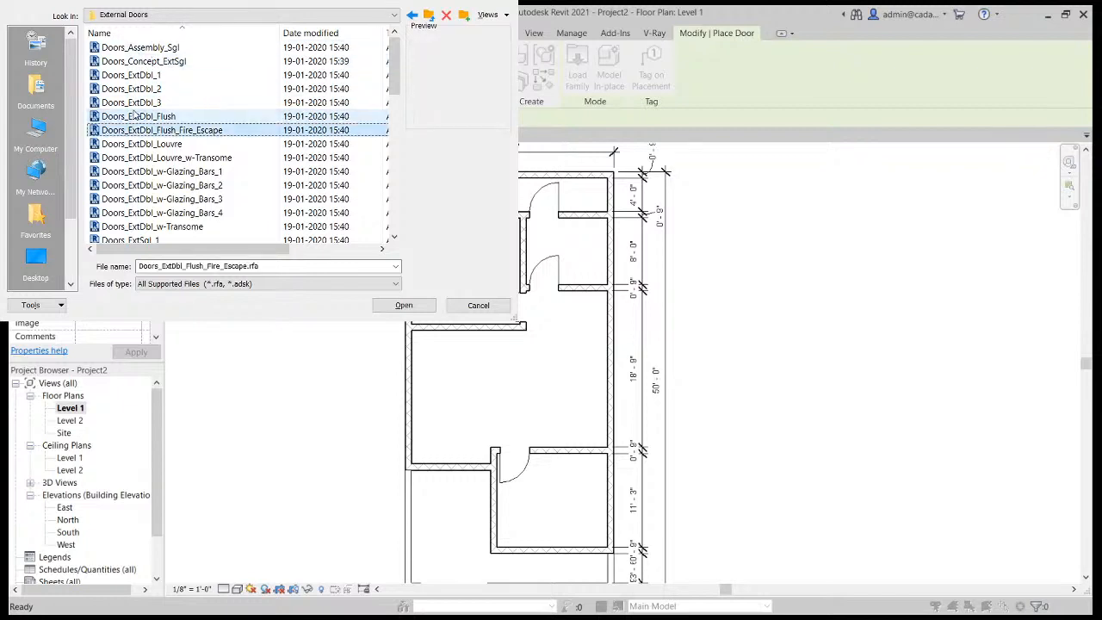
{"action": "key", "text": "Up"}
{"action": "key", "text": "Up"}
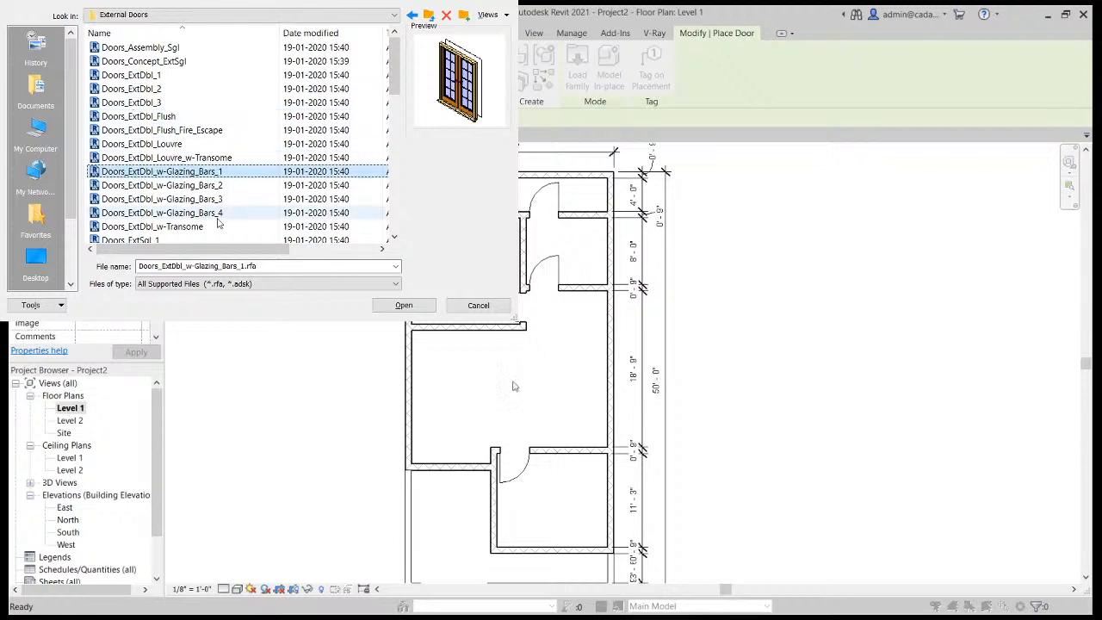
{"action": "left_click", "coordinate": [403, 305]}
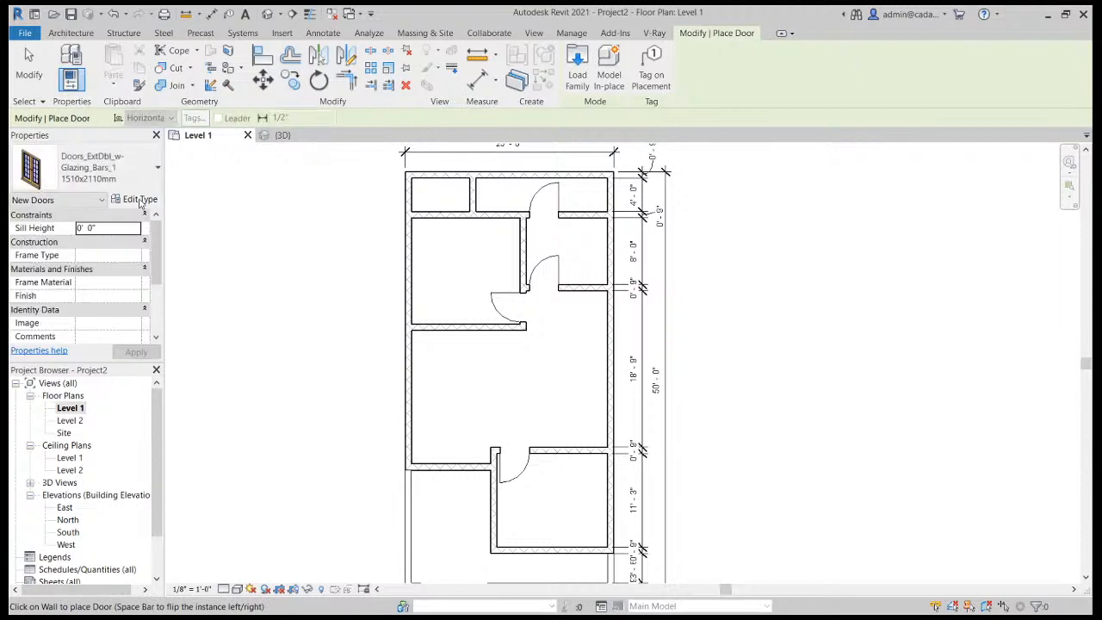
Duplicate the loaded double door's type under the name main door 4'6" and set its height to 7' 0".
{"action": "left_click", "coordinate": [141, 199]}
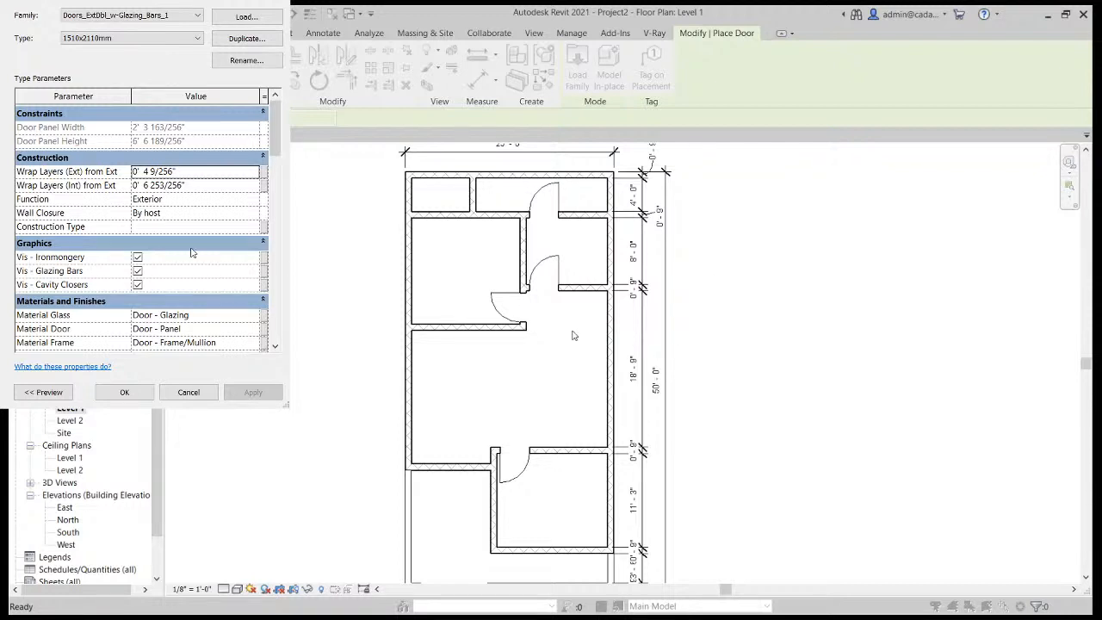
{"action": "left_click", "coordinate": [174, 184]}
{"action": "left_click_drag", "start_coordinate": [276, 117], "coordinate": [279, 205]}
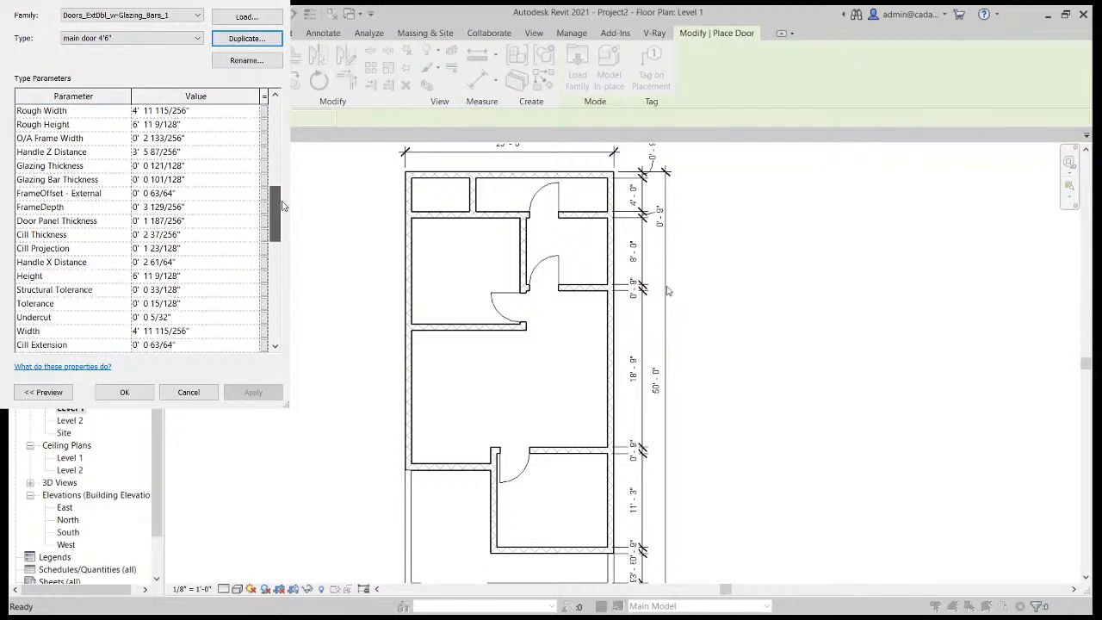
{"action": "left_click", "coordinate": [206, 276]}
{"action": "type", "text": "7"}
{"action": "key", "text": "Return"}
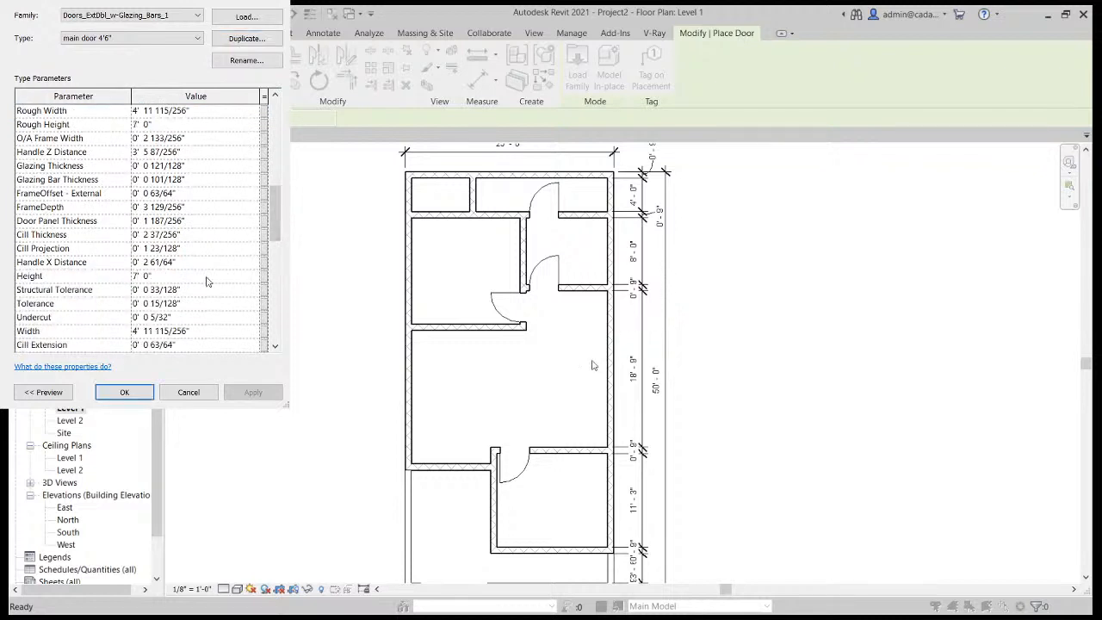
Set the main door's width to 4' 6" and place it in the large room's short front wall beside the front room.
{"action": "left_click", "coordinate": [206, 331]}
{"action": "type", "text": "4' 6"}
{"action": "key", "text": "Return"}
{"action": "left_click", "coordinate": [124, 392]}
{"action": "scroll", "coordinate": [465, 445], "scroll_direction": "up", "scroll_amount": 4}
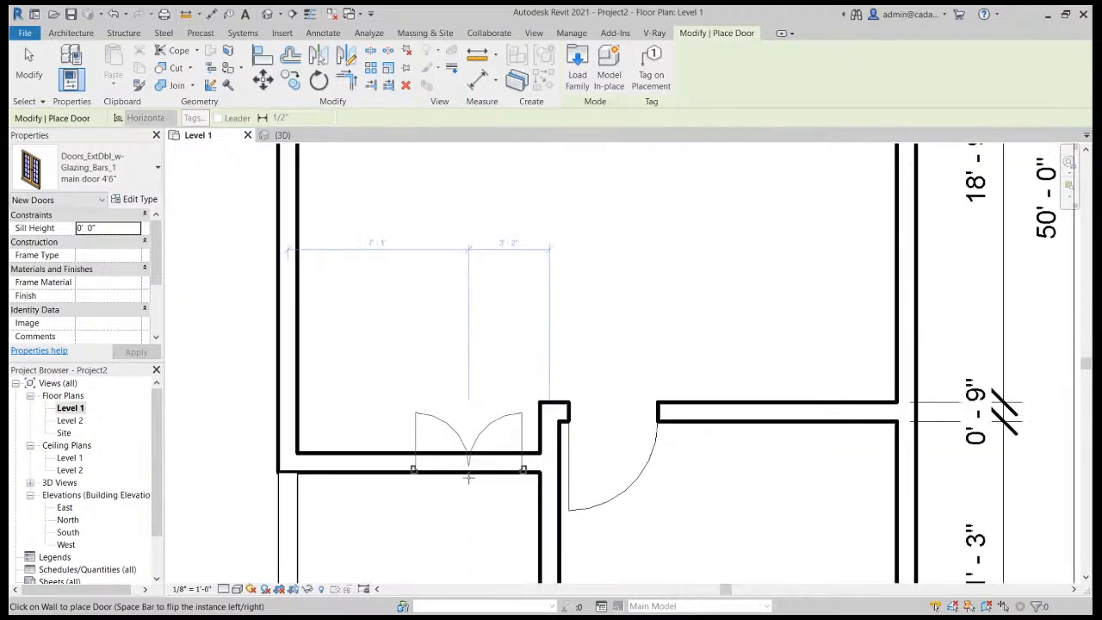
{"action": "left_click", "coordinate": [468, 478]}
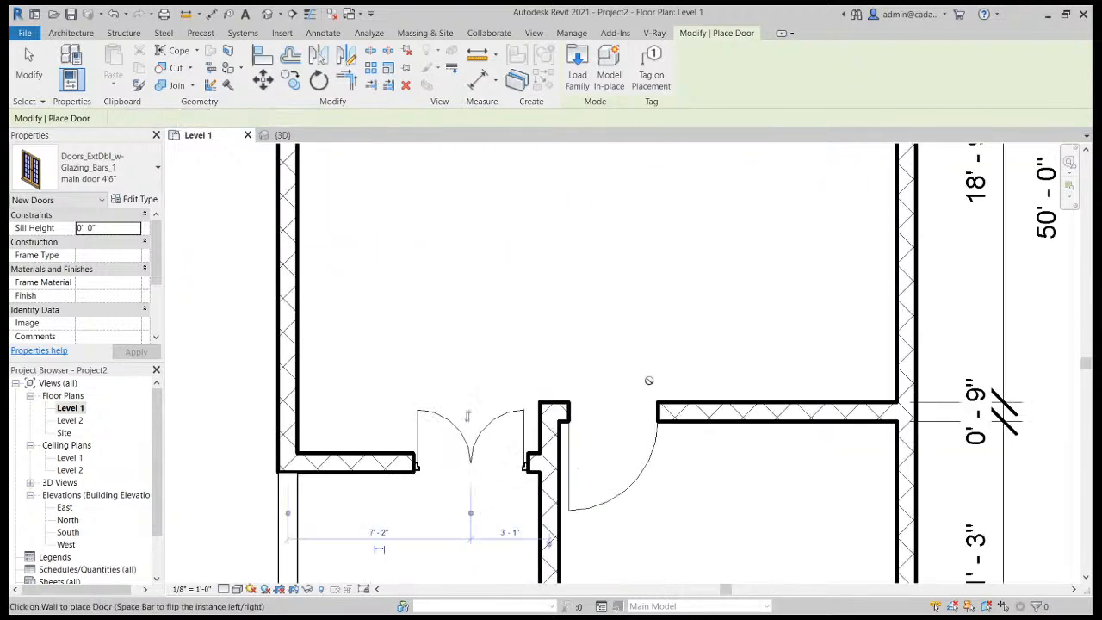
Browse the single doors in the External Doors library folder and load the Doors_ExtSgl_w-Glazing_Bars_3 family.
{"action": "left_click", "coordinate": [576, 64]}
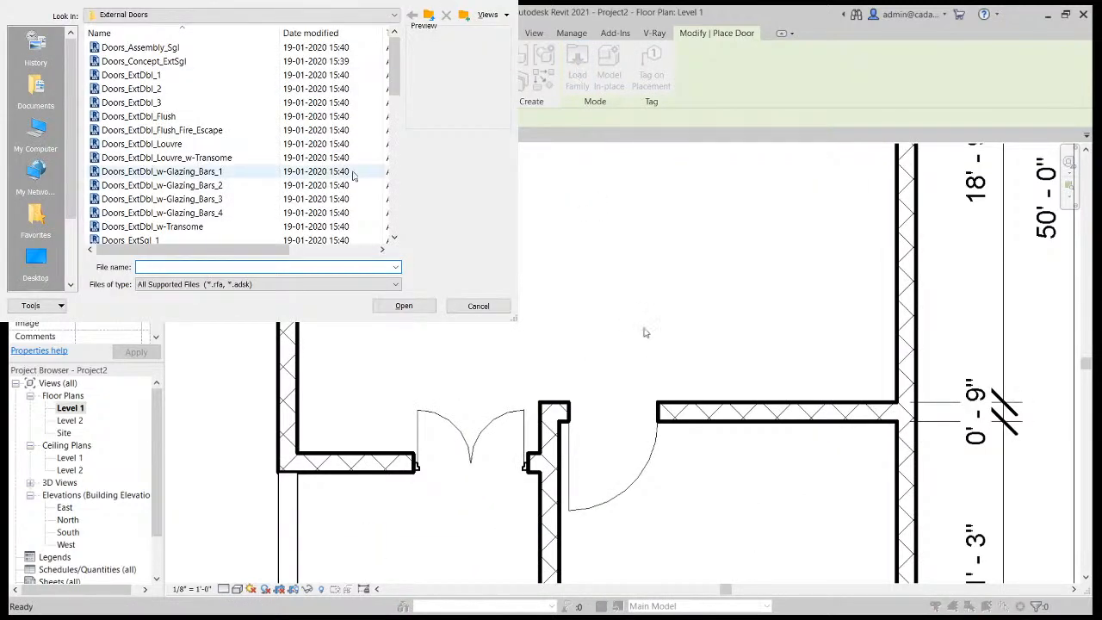
{"action": "left_click", "coordinate": [429, 16]}
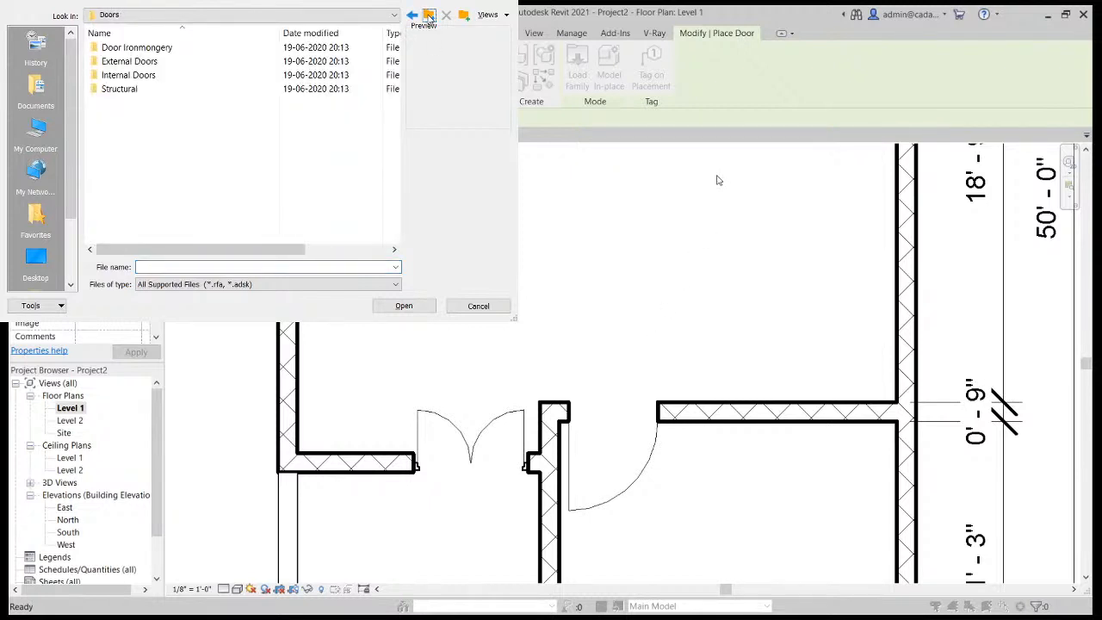
{"action": "double_click", "coordinate": [168, 65]}
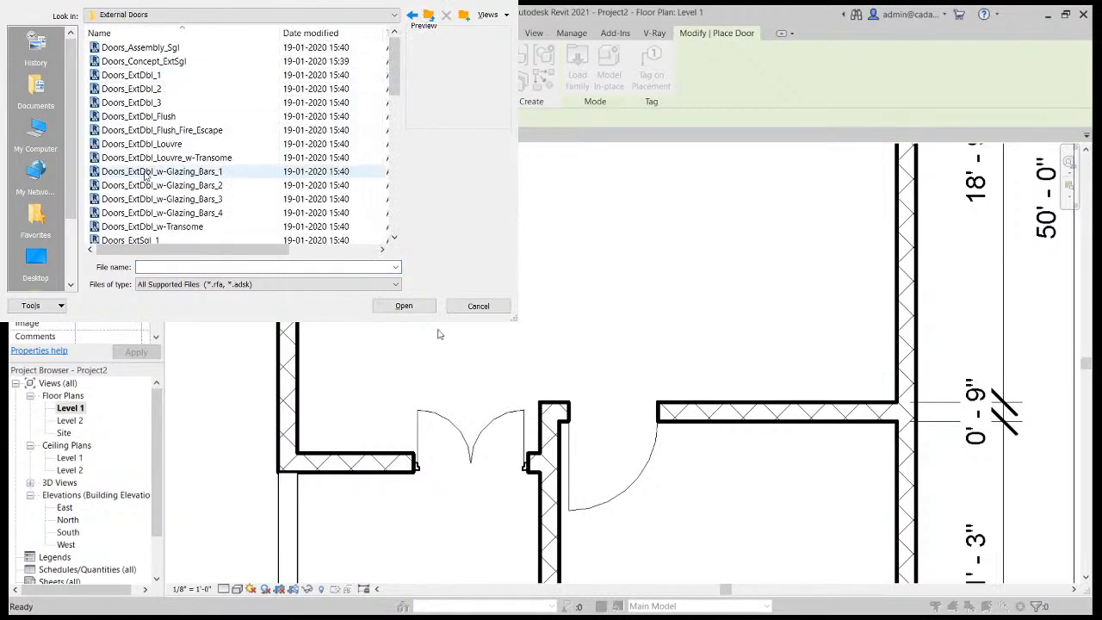
{"action": "left_click", "coordinate": [146, 172]}
{"action": "key", "text": "Down"}
{"action": "key", "text": "Down"}
{"action": "key", "text": "Down"}
{"action": "key", "text": "Down"}
{"action": "key", "text": "Down"}
{"action": "key", "text": "Down"}
{"action": "key", "text": "Down"}
{"action": "key", "text": "Down"}
{"action": "key", "text": "Down"}
{"action": "key", "text": "Down"}
{"action": "key", "text": "Down"}
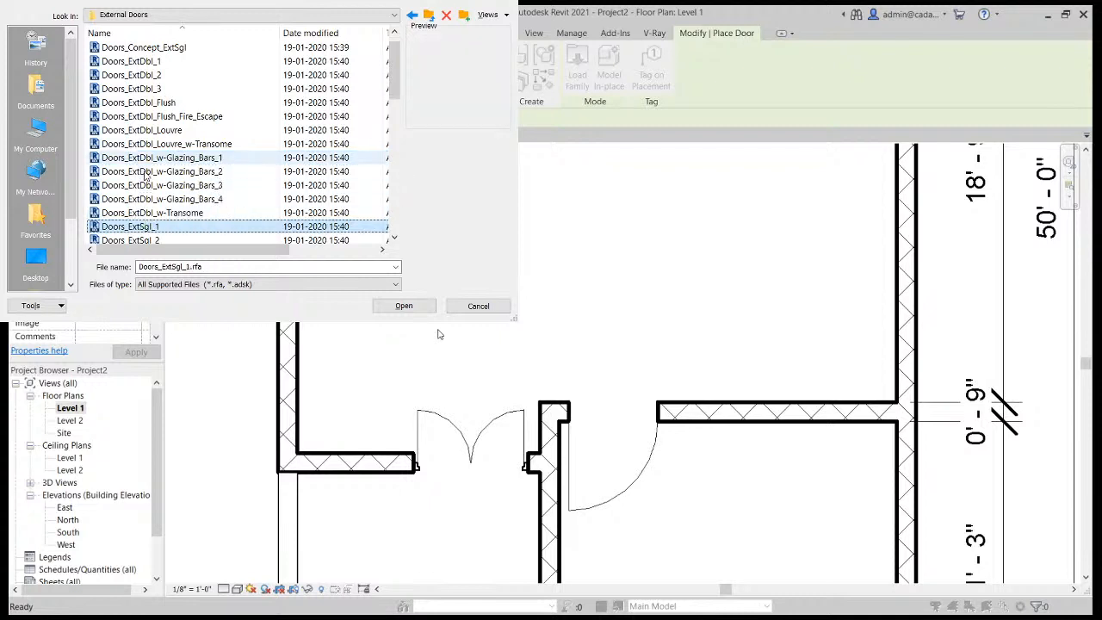
{"action": "key", "text": "Down"}
{"action": "key", "text": "Down"}
{"action": "key", "text": "Down"}
{"action": "key", "text": "Down"}
{"action": "key", "text": "Down"}
{"action": "key", "text": "Down"}
{"action": "key", "text": "Down"}
{"action": "key", "text": "Down"}
{"action": "key", "text": "Down"}
{"action": "key", "text": "Down"}
{"action": "key", "text": "Down"}
{"action": "key", "text": "Down"}
{"action": "key", "text": "Down"}
{"action": "key", "text": "Down"}
{"action": "key", "text": "Down"}
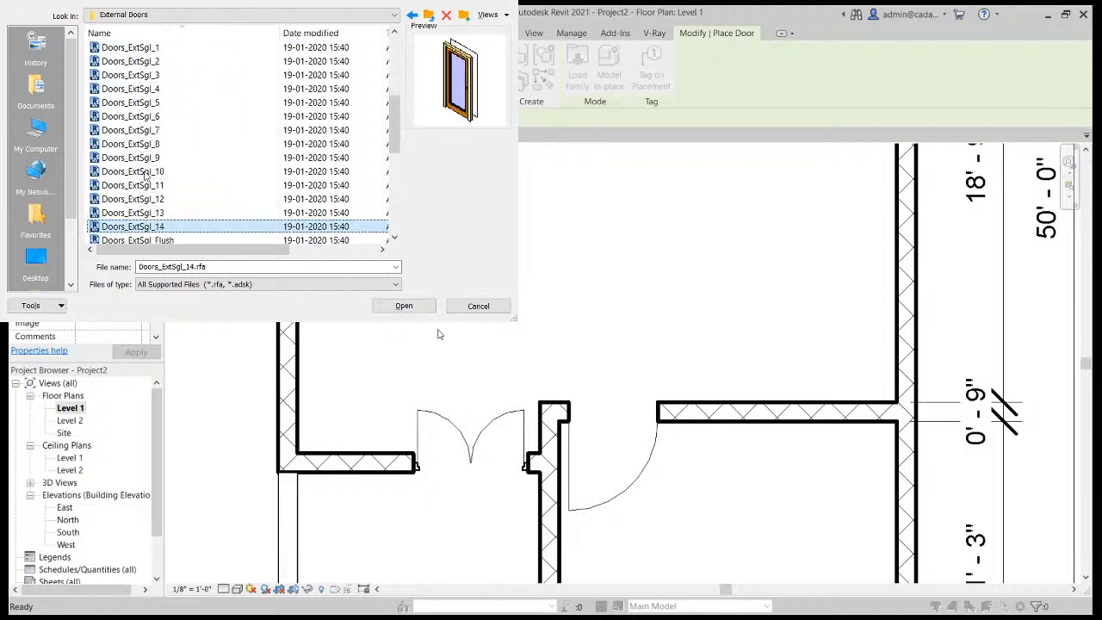
{"action": "key", "text": "Down"}
{"action": "key", "text": "Down"}
{"action": "key", "text": "Down"}
{"action": "key", "text": "Down"}
{"action": "key", "text": "Up"}
{"action": "key", "text": "Up"}
{"action": "key", "text": "Up"}
{"action": "key", "text": "Up"}
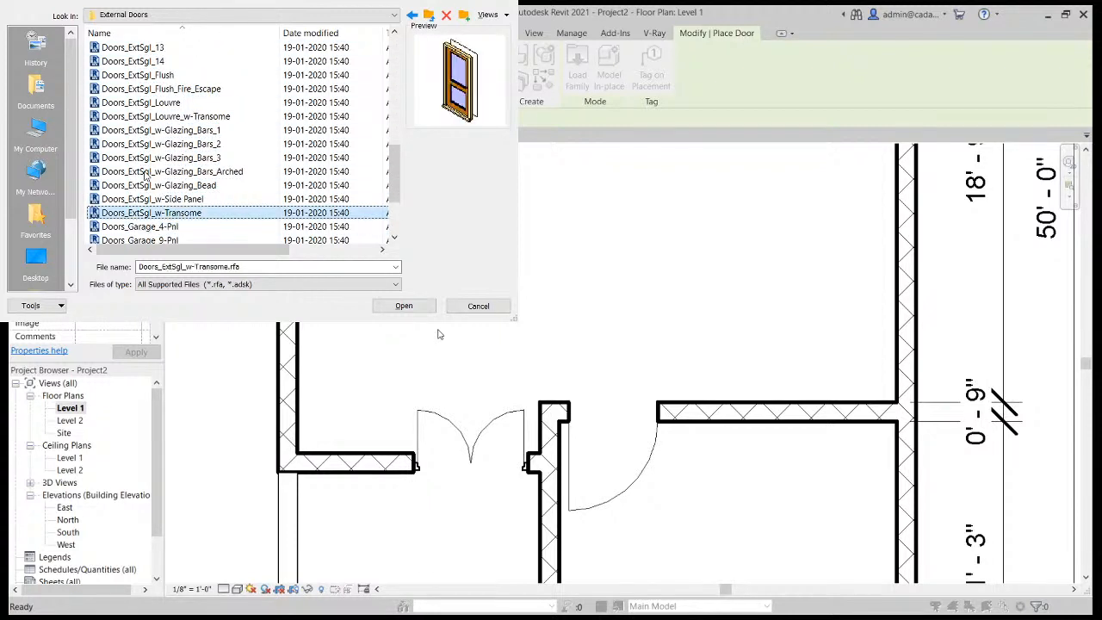
{"action": "key", "text": "Up"}
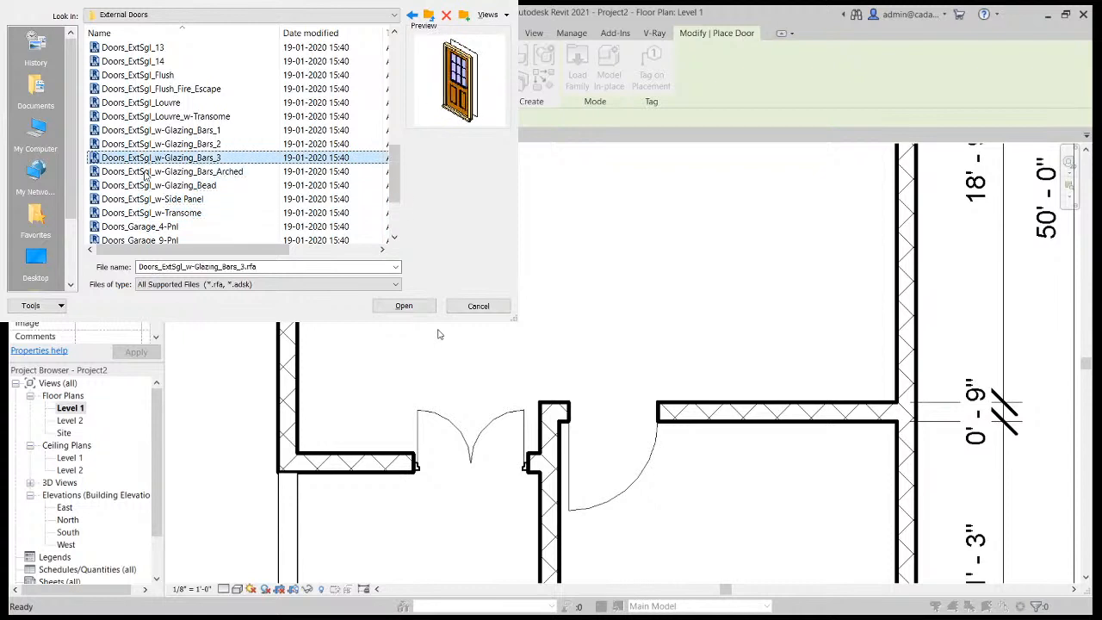
{"action": "key", "text": "Return"}
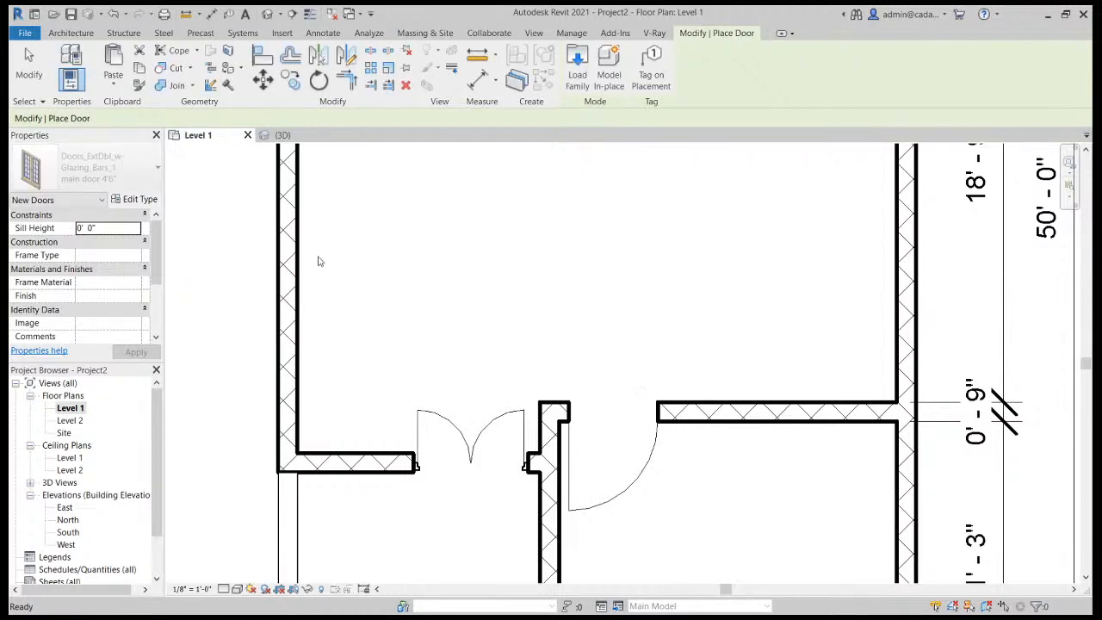
Duplicate the loaded single door's type under the name exteriot door 3'6" and set its height to 7' 0".
{"action": "left_click", "coordinate": [138, 199]}
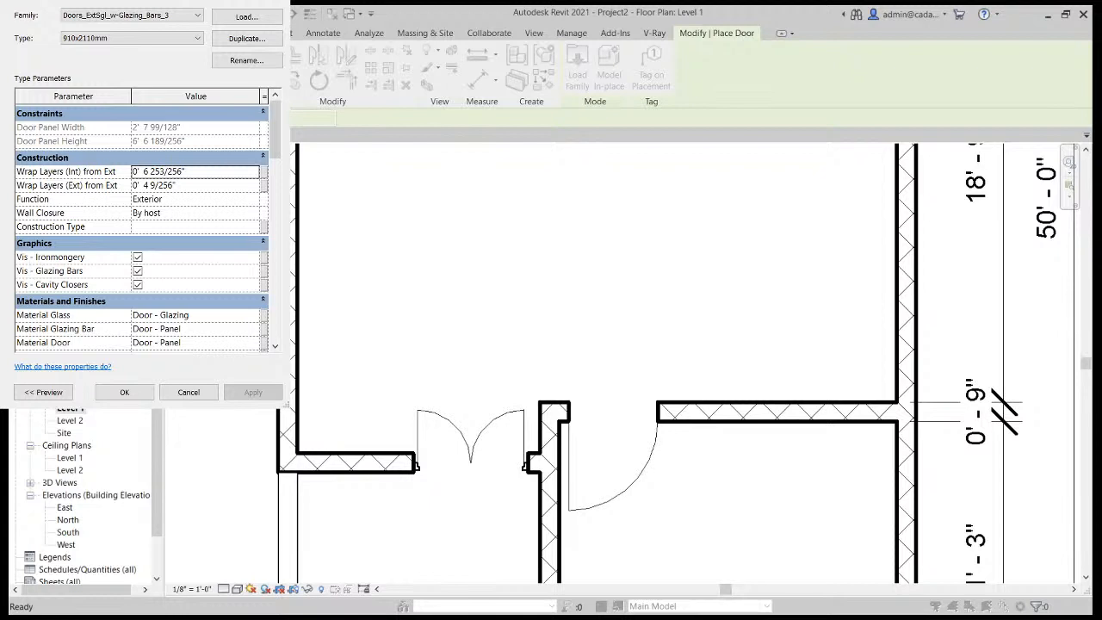
{"action": "left_click", "coordinate": [141, 224]}
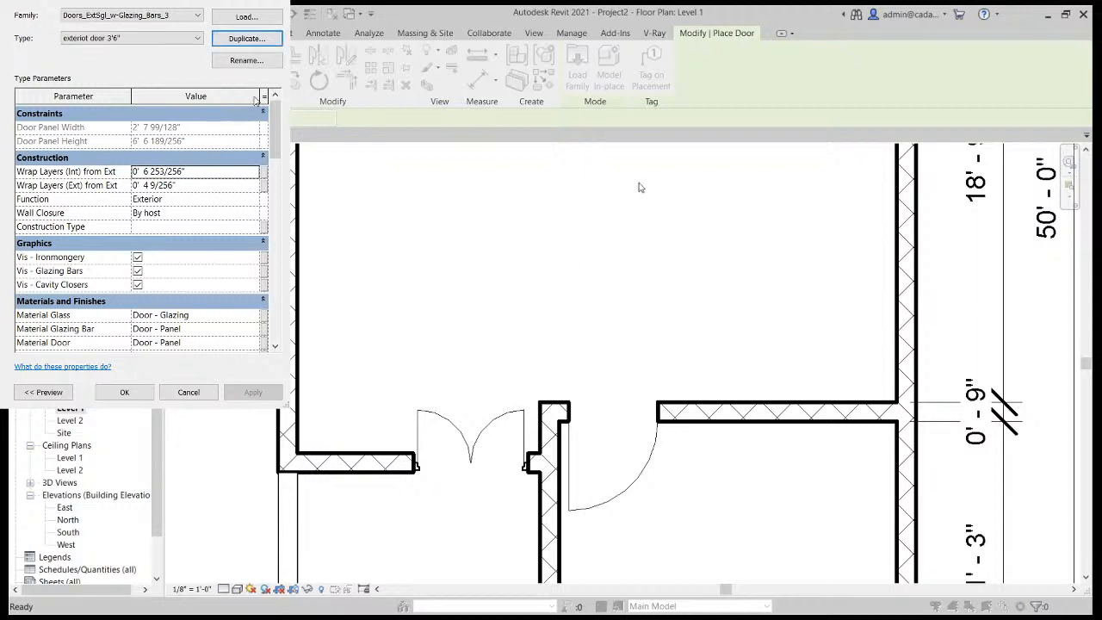
{"action": "scroll", "coordinate": [277, 181], "scroll_direction": "down", "scroll_amount": 3}
{"action": "left_click_drag", "start_coordinate": [278, 180], "coordinate": [280, 230]}
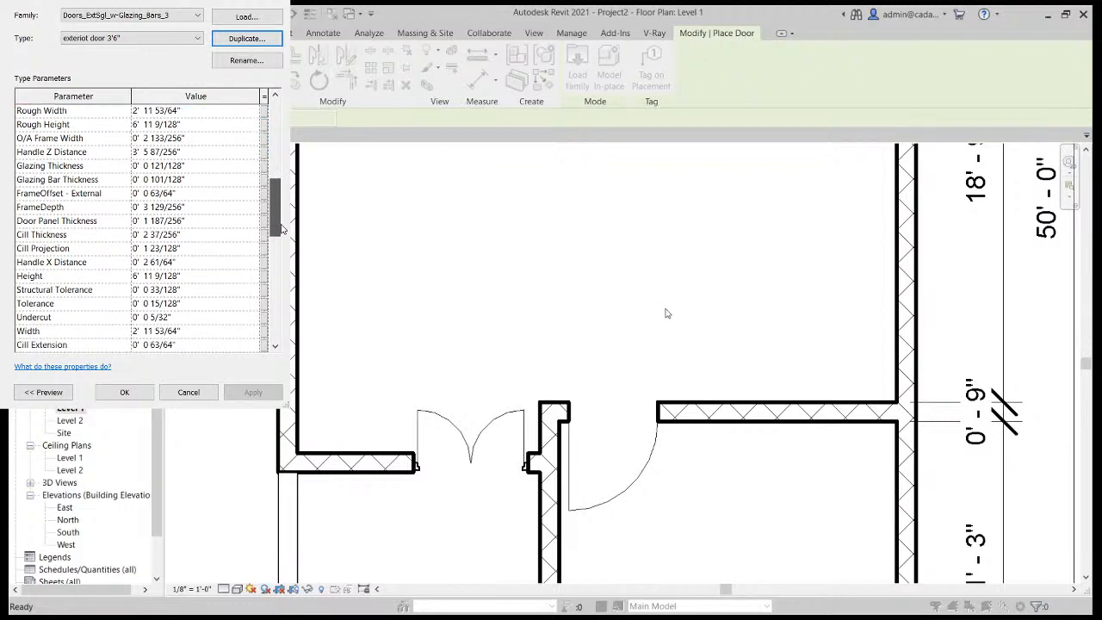
{"action": "left_click", "coordinate": [192, 275]}
{"action": "type", "text": "7"}
{"action": "key", "text": "Return"}
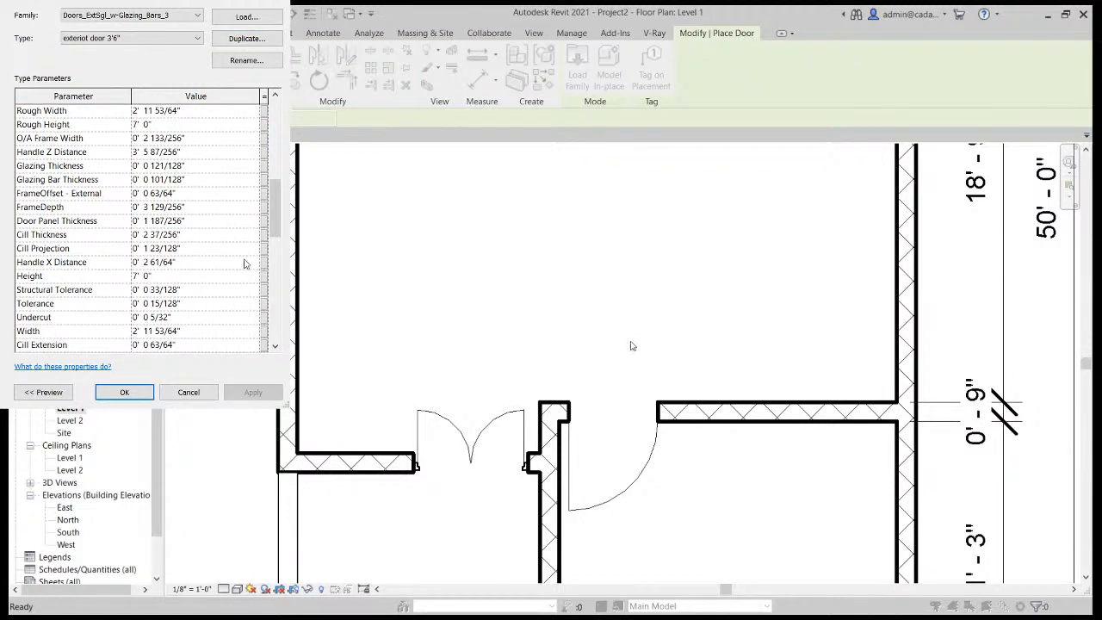
Set the exteriot door 3'6" type's width to 3' 6" and place one in the front room's left wall near the lower corner.
{"action": "left_click_drag", "start_coordinate": [279, 225], "coordinate": [279, 249]}
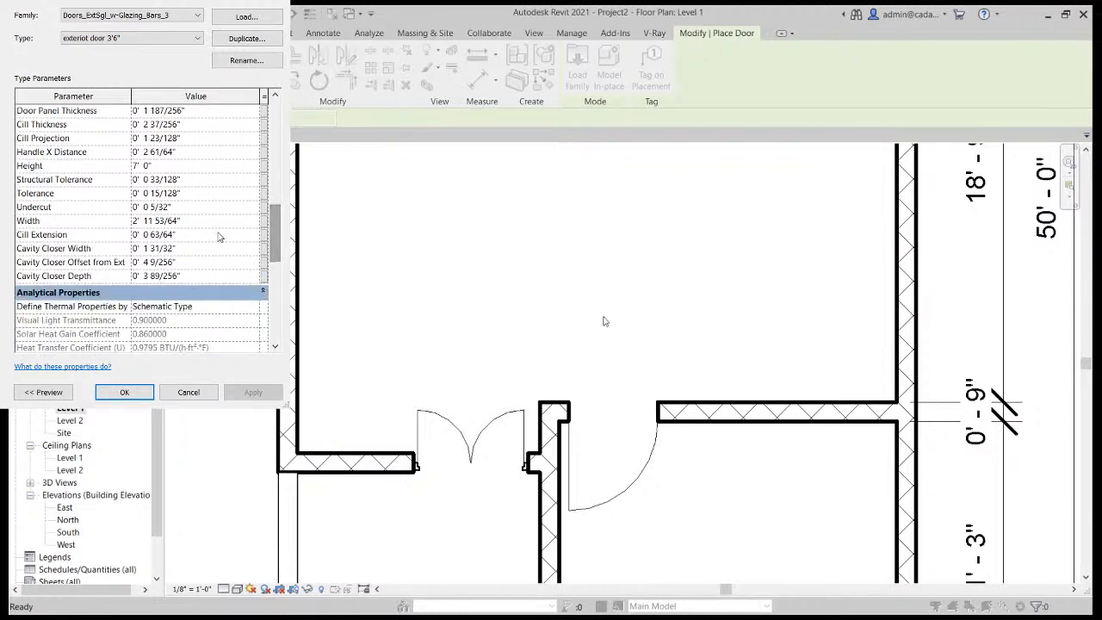
{"action": "left_click", "coordinate": [193, 220]}
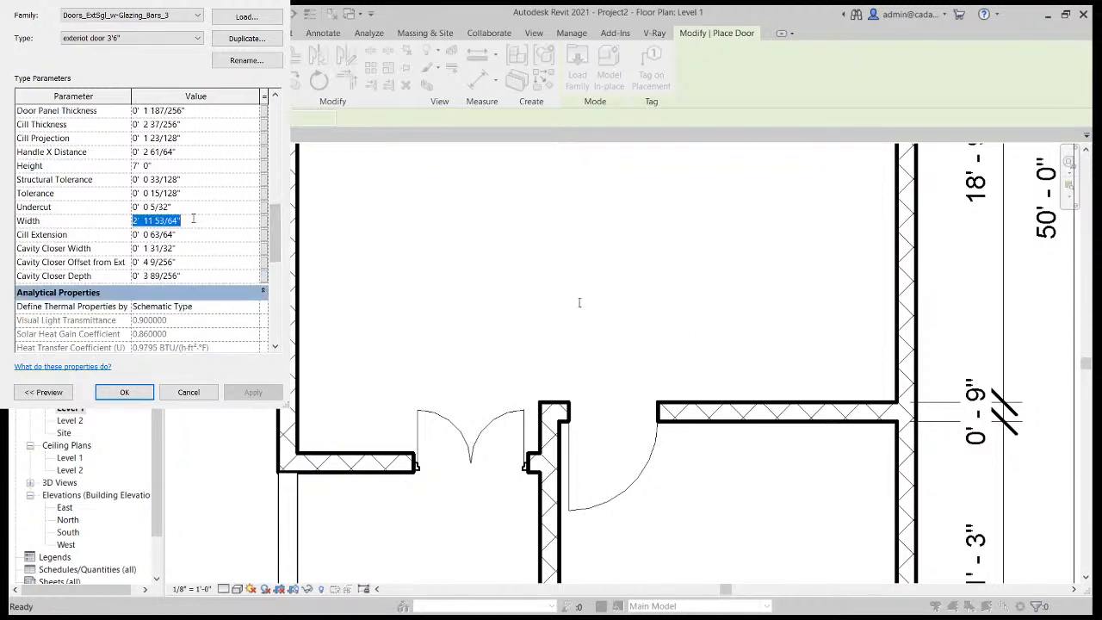
{"action": "type", "text": "3"}
{"action": "key", "text": "Return"}
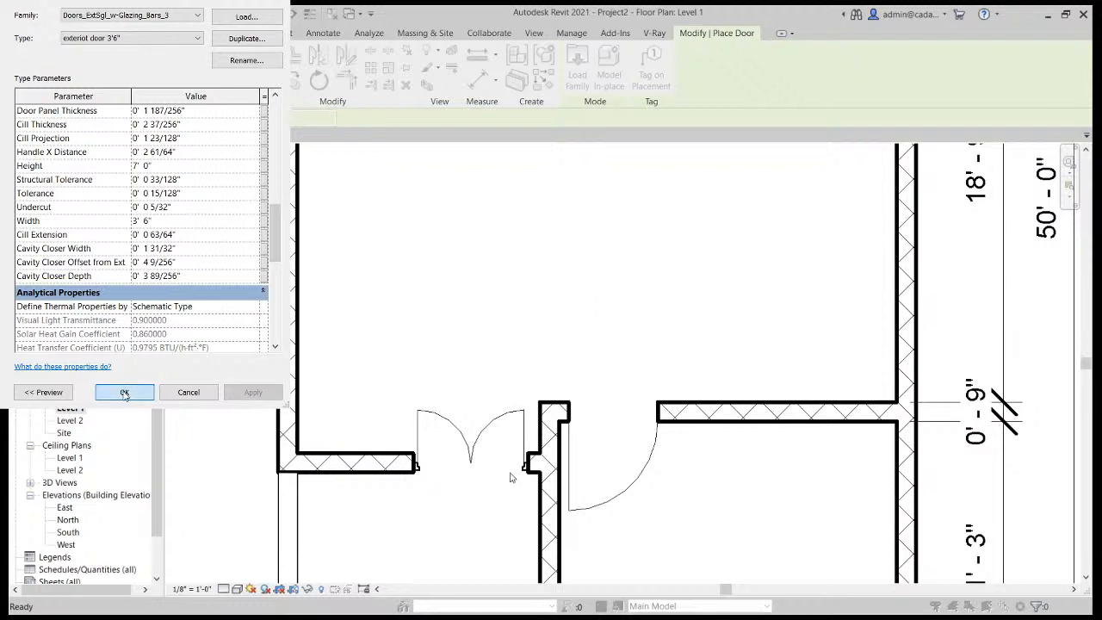
{"action": "left_click", "coordinate": [124, 391]}
{"action": "scroll", "coordinate": [529, 387], "scroll_direction": "down", "scroll_amount": 3}
{"action": "scroll", "coordinate": [544, 469], "scroll_direction": "up", "scroll_amount": 3}
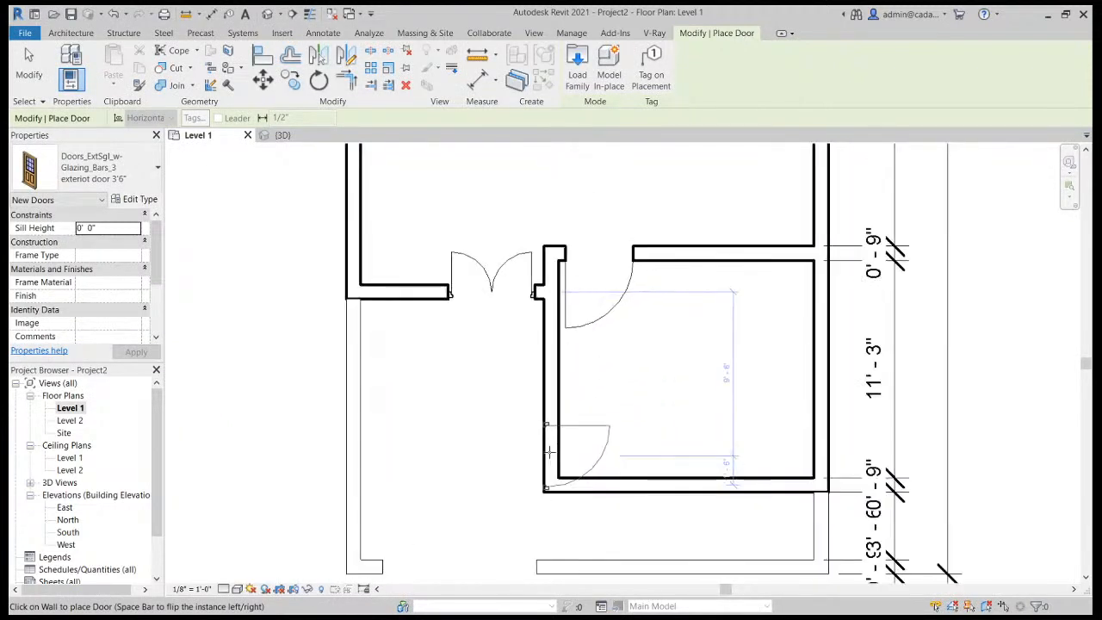
Place an exteriot door 3'6" in the wall between the upper-left room and the small rear-left room.
{"action": "scroll", "coordinate": [602, 412], "scroll_direction": "down", "scroll_amount": 5}
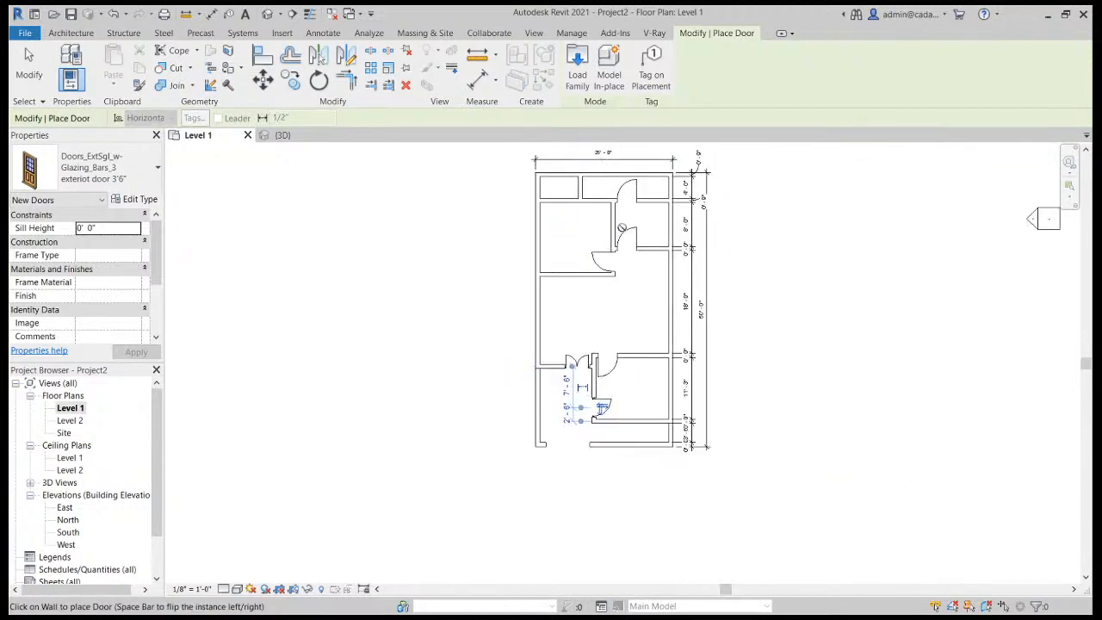
{"action": "scroll", "coordinate": [575, 191], "scroll_direction": "up", "scroll_amount": 3}
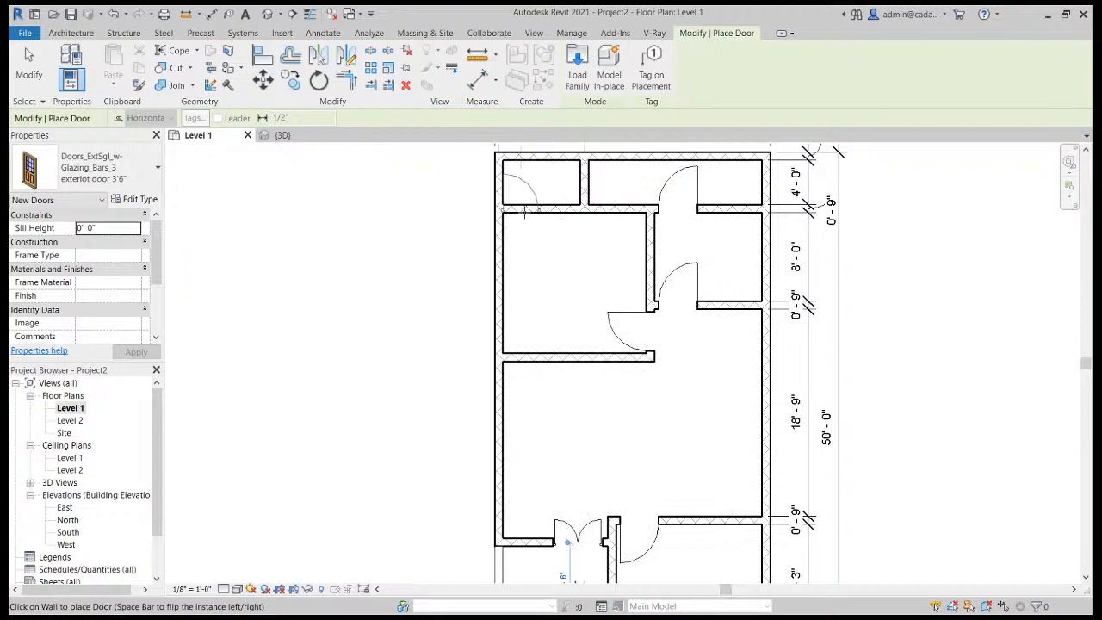
{"action": "left_click", "coordinate": [523, 209]}
{"action": "key", "text": "Escape"}
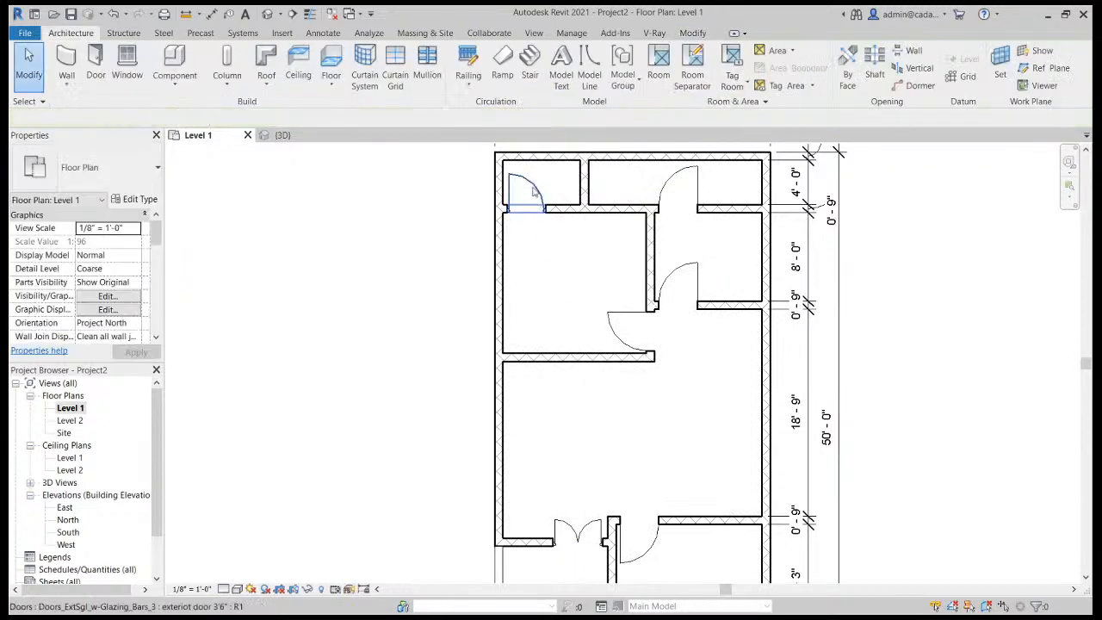
Duplicate the small rear-left room door's type under the name bathroom 2'8 and apply it to that door.
{"action": "left_click", "coordinate": [527, 191]}
{"action": "left_click", "coordinate": [142, 200]}
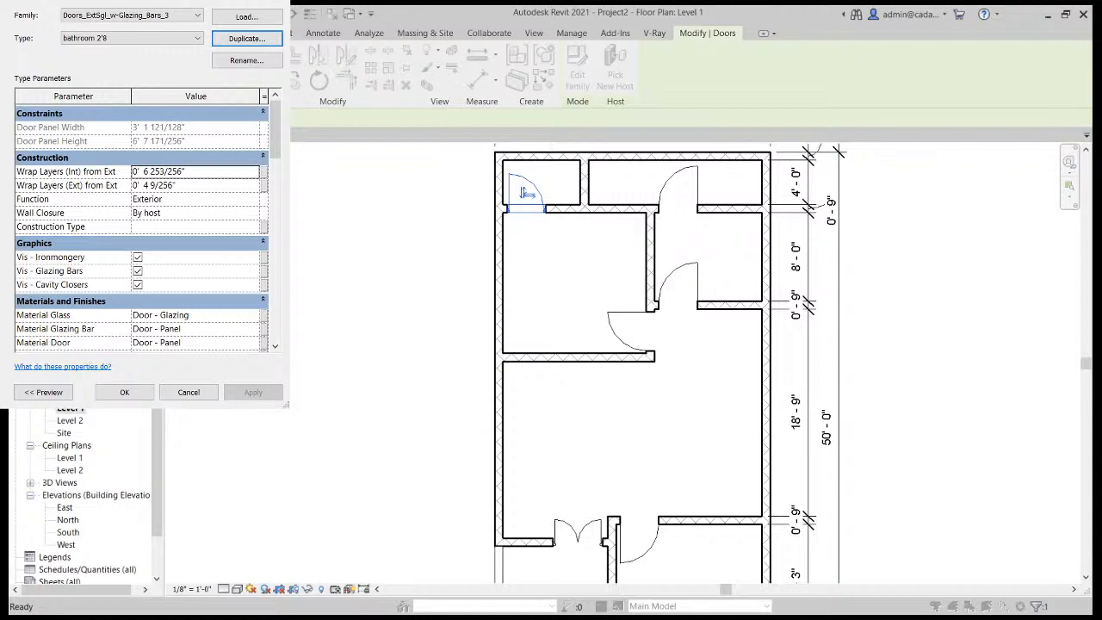
{"action": "left_click", "coordinate": [124, 391]}
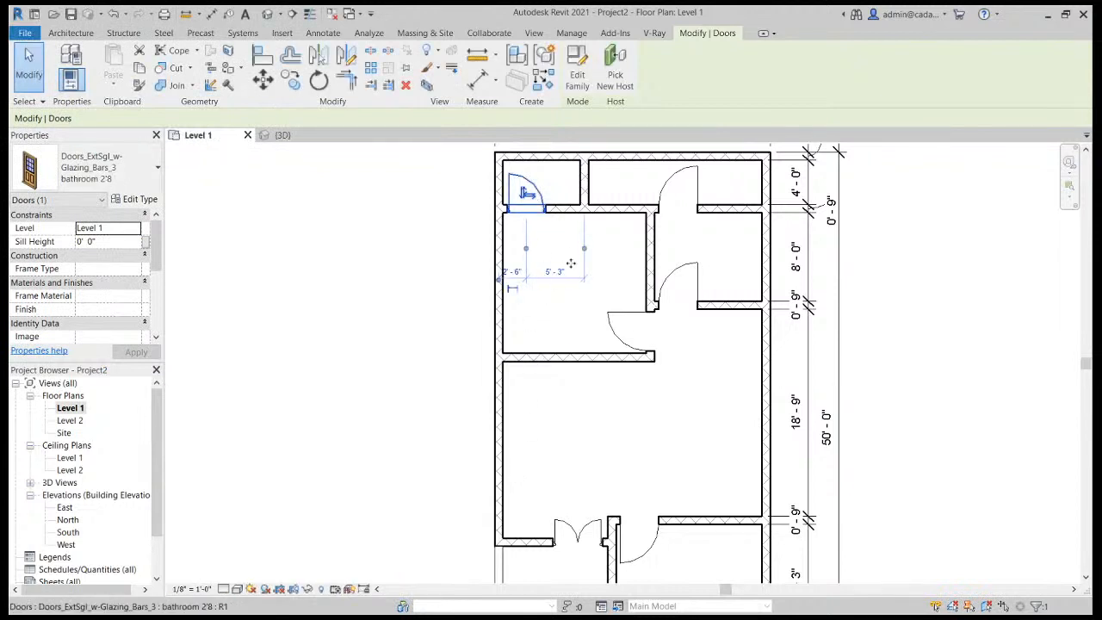
{"action": "left_click", "coordinate": [942, 327]}
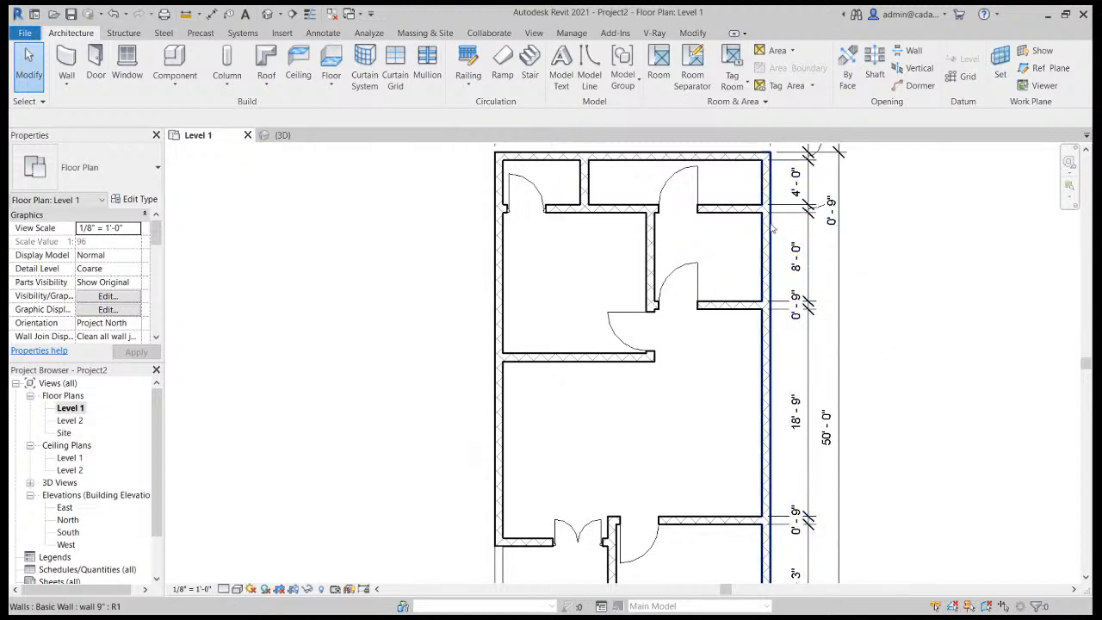
Flip both doors of the small upper-right room so they swing into it and hinge beside its left wall.
{"action": "scroll", "coordinate": [696, 192], "scroll_direction": "up", "scroll_amount": 2}
{"action": "left_click", "coordinate": [680, 192]}
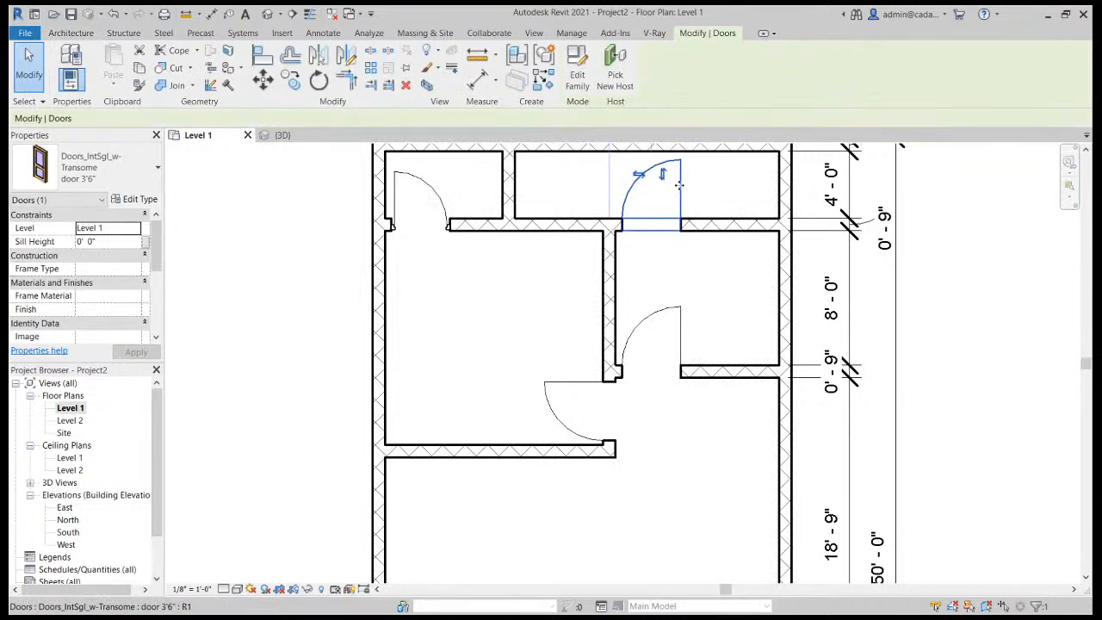
{"action": "key", "text": "space"}
{"action": "left_click", "coordinate": [695, 272]}
{"action": "left_click", "coordinate": [678, 336]}
{"action": "key", "text": "space"}
{"action": "key", "text": "Escape"}
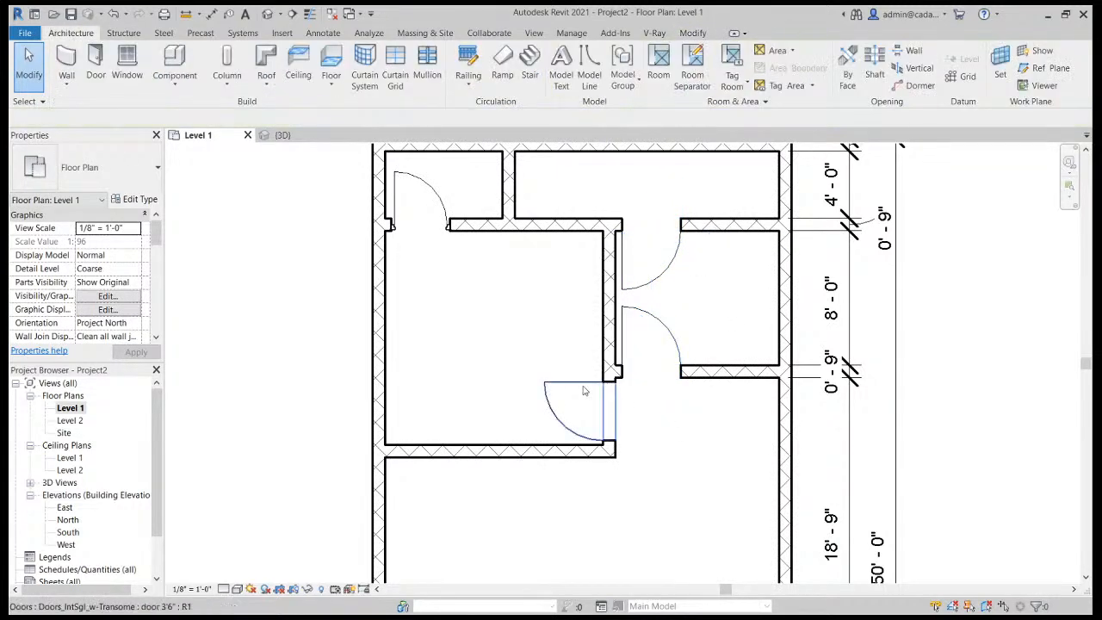
Flip the upper-left room's door and the front room's left-wall door so both hinge at the lower end of their openings.
{"action": "left_click", "coordinate": [560, 389]}
{"action": "middle_click_drag", "start_coordinate": [662, 467], "coordinate": [624, 284]}
{"action": "scroll", "coordinate": [605, 343], "scroll_direction": "down", "scroll_amount": 4}
{"action": "middle_click_drag", "start_coordinate": [566, 504], "coordinate": [518, 441]}
{"action": "scroll", "coordinate": [523, 429], "scroll_direction": "up", "scroll_amount": 1}
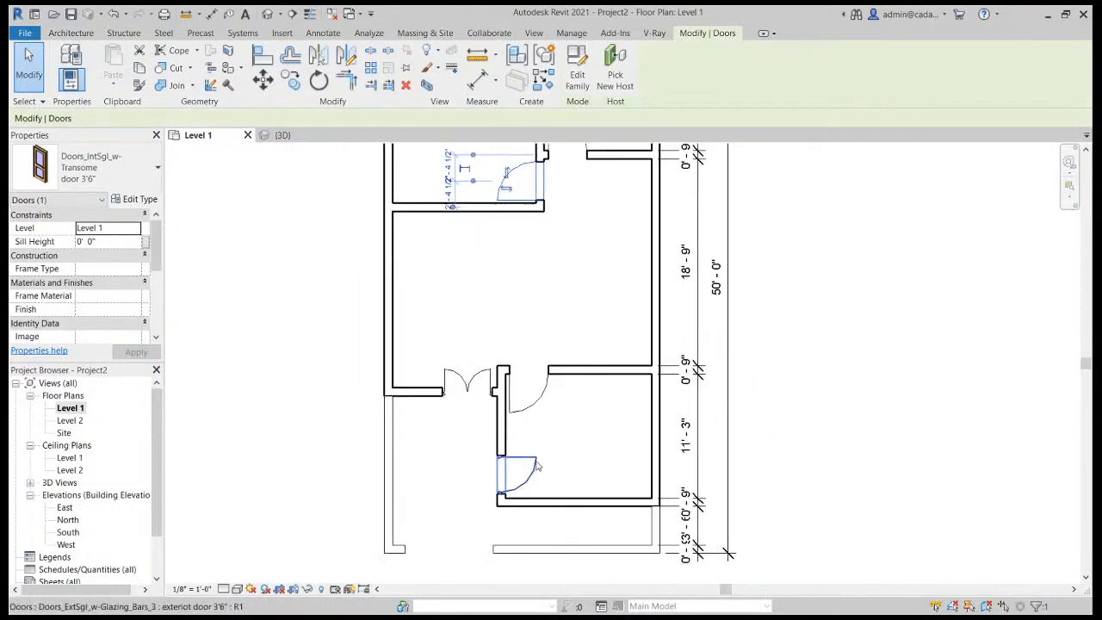
{"action": "left_click", "coordinate": [519, 472]}
{"action": "left_click", "coordinate": [388, 443]}
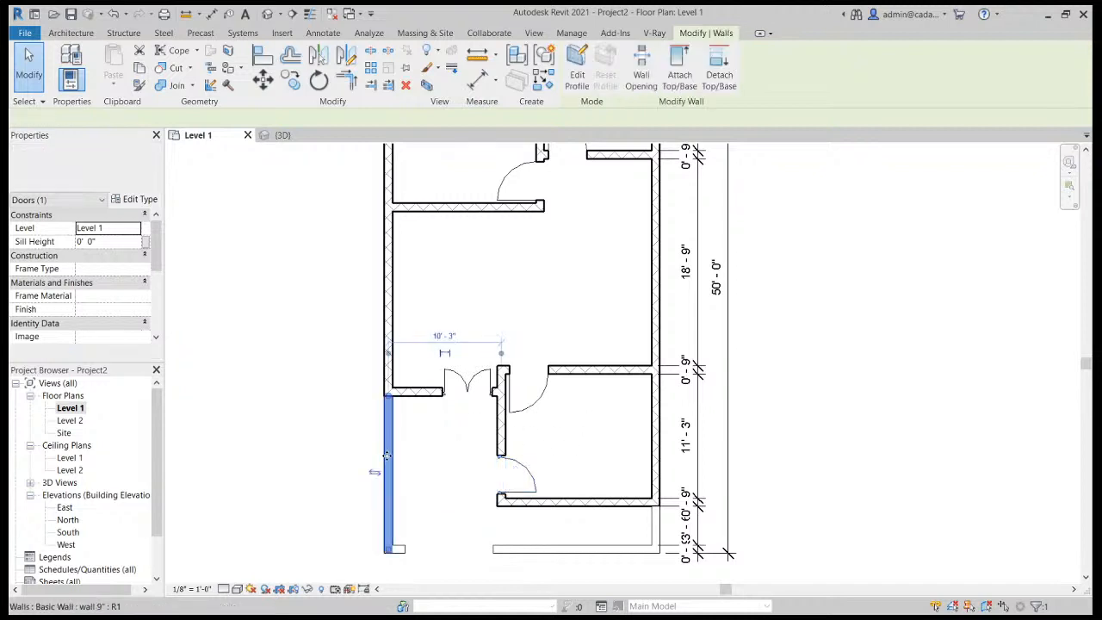
{"action": "left_click", "coordinate": [290, 438]}
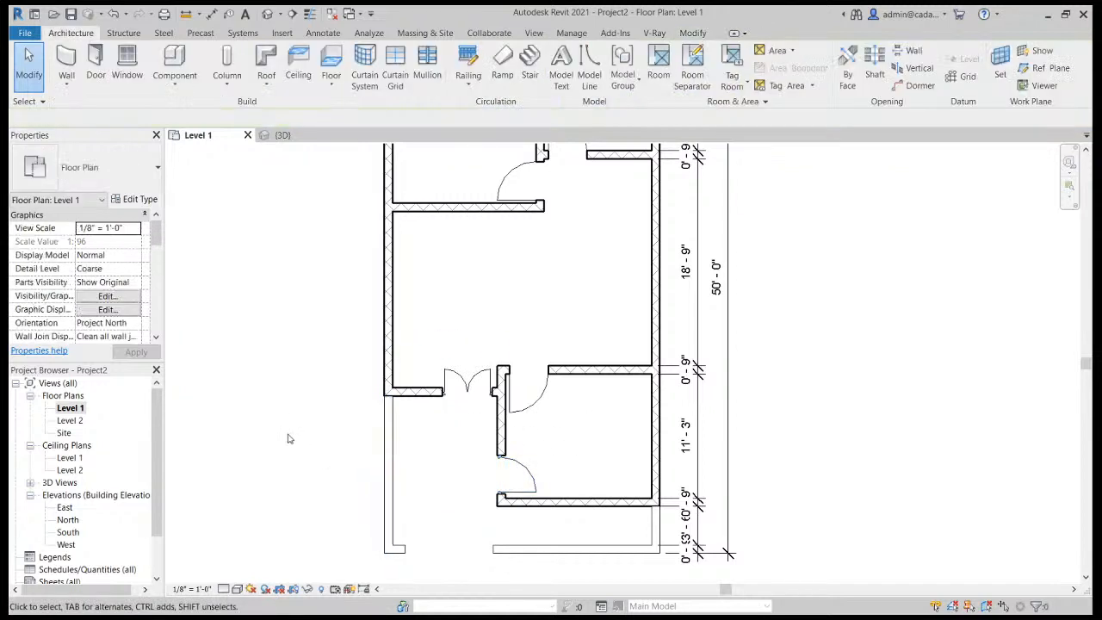
Start placing a window and open the UK library's Windows folder to load a window family.
{"action": "scroll", "coordinate": [817, 315], "scroll_direction": "down", "scroll_amount": 2}
{"action": "middle_click_drag", "start_coordinate": [816, 315], "coordinate": [781, 376]}
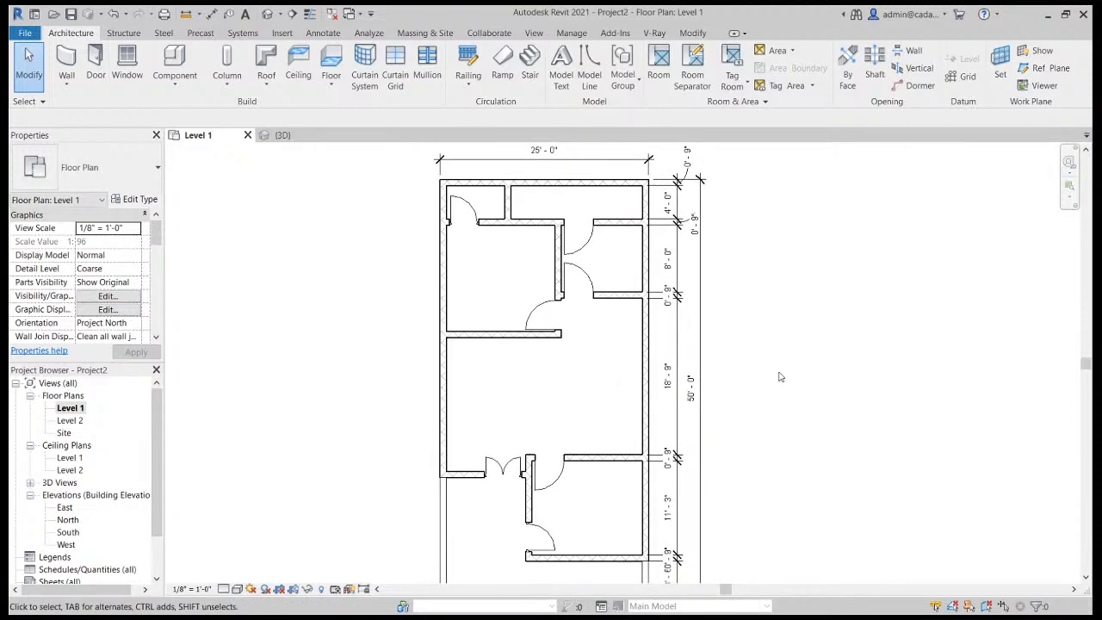
{"action": "left_click", "coordinate": [127, 62]}
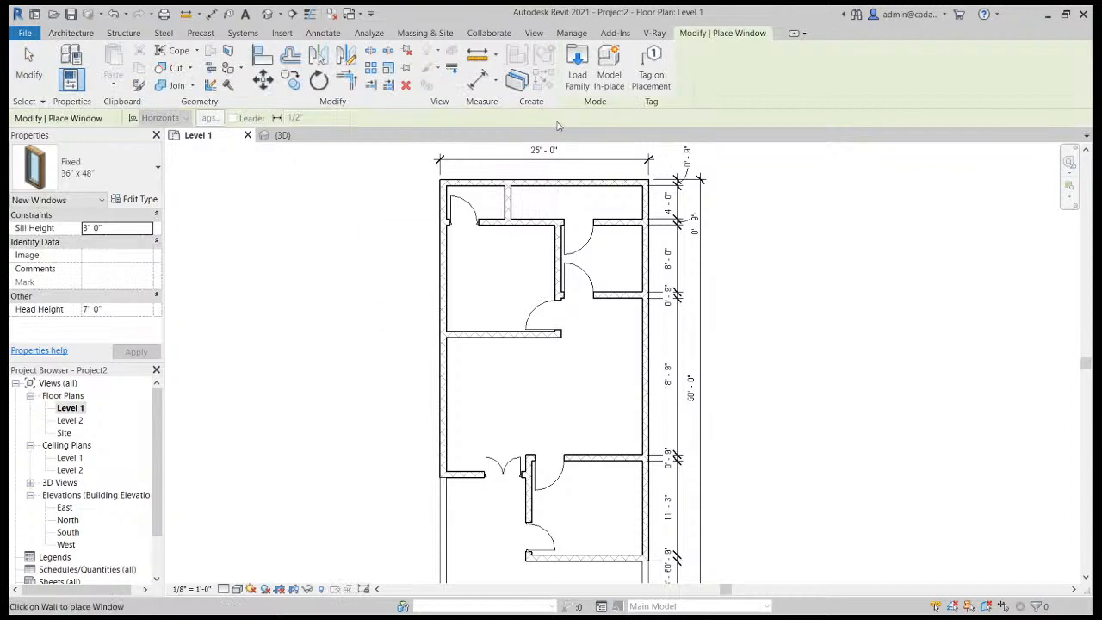
{"action": "left_click", "coordinate": [578, 76]}
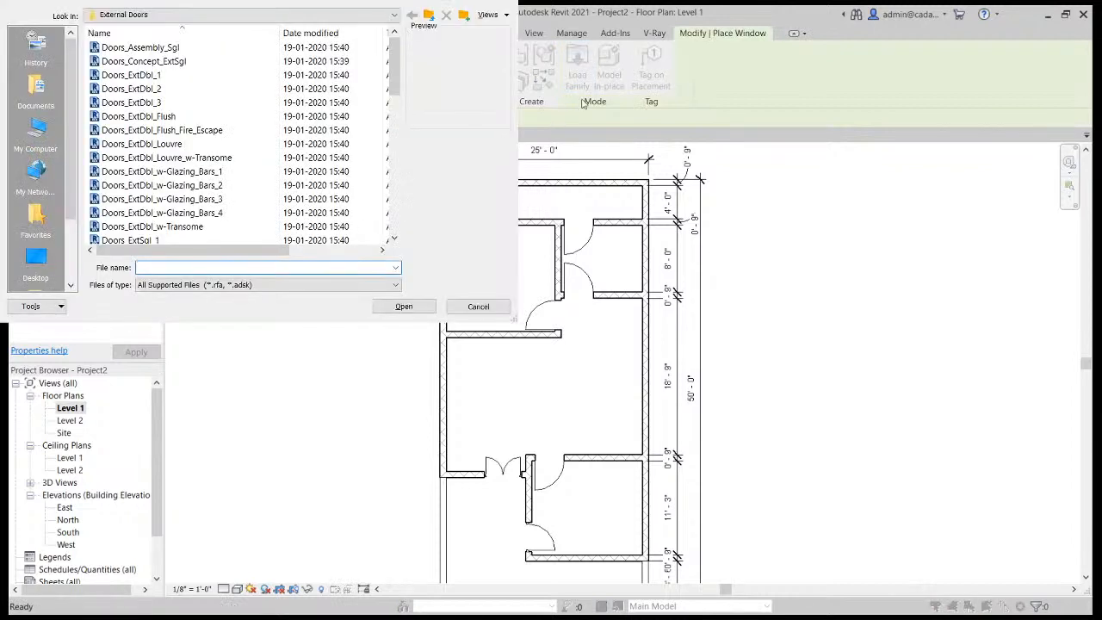
{"action": "left_click", "coordinate": [428, 15]}
{"action": "left_click", "coordinate": [429, 14]}
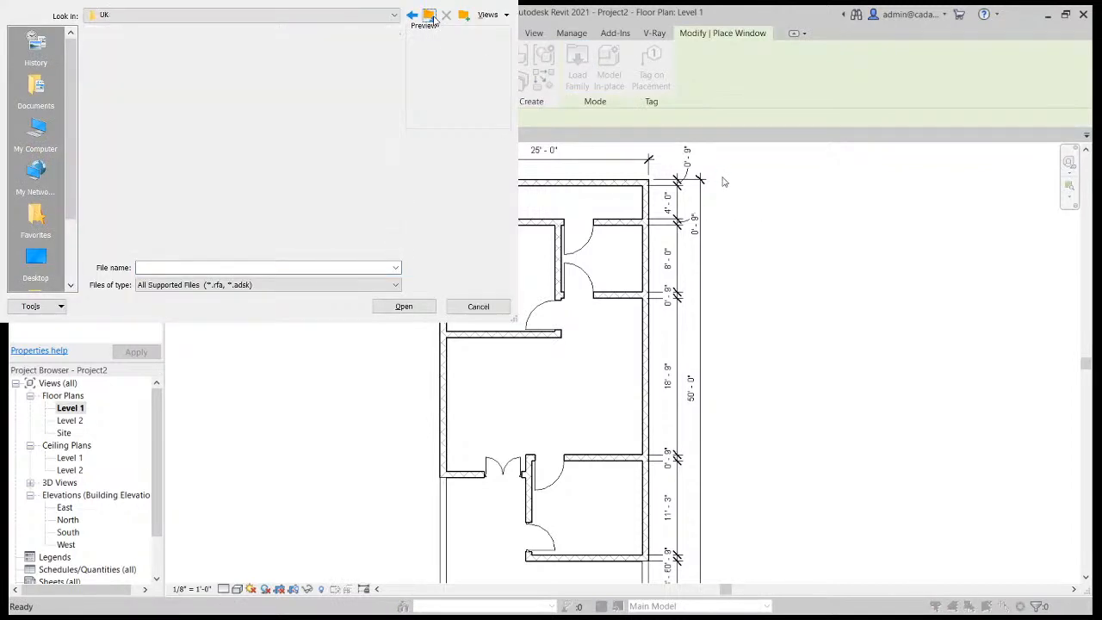
{"action": "scroll", "coordinate": [280, 175], "scroll_direction": "down", "scroll_amount": 5}
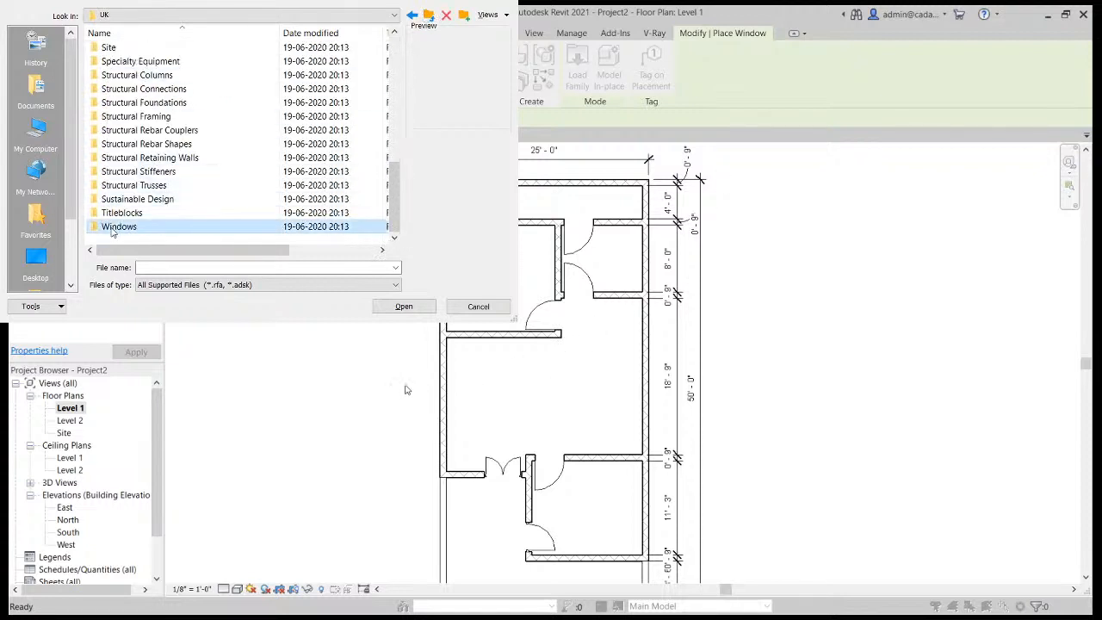
{"action": "double_click", "coordinate": [115, 229]}
Preview the available window families and load Windows_Dbl_w-Glazing_Bars into the project.
{"action": "left_click", "coordinate": [138, 61]}
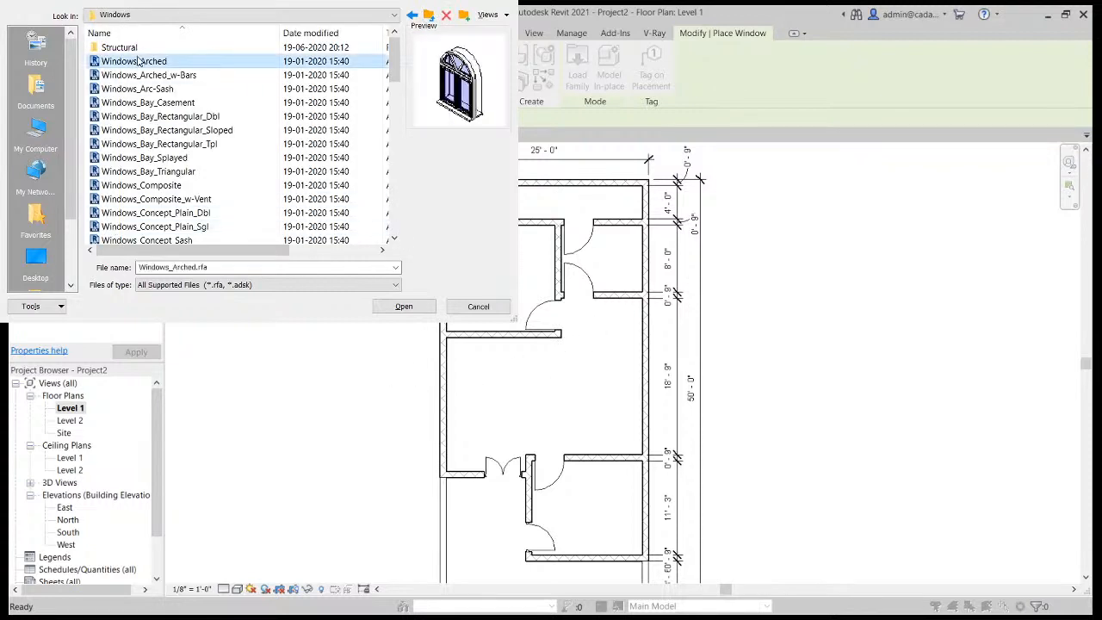
{"action": "key", "text": "Down"}
{"action": "key", "text": "Down"}
{"action": "key", "text": "Down"}
{"action": "key", "text": "Down"}
{"action": "key", "text": "Down"}
{"action": "key", "text": "Down"}
{"action": "key", "text": "Down"}
{"action": "key", "text": "Down"}
{"action": "key", "text": "Down"}
{"action": "key", "text": "Down"}
{"action": "key", "text": "Down"}
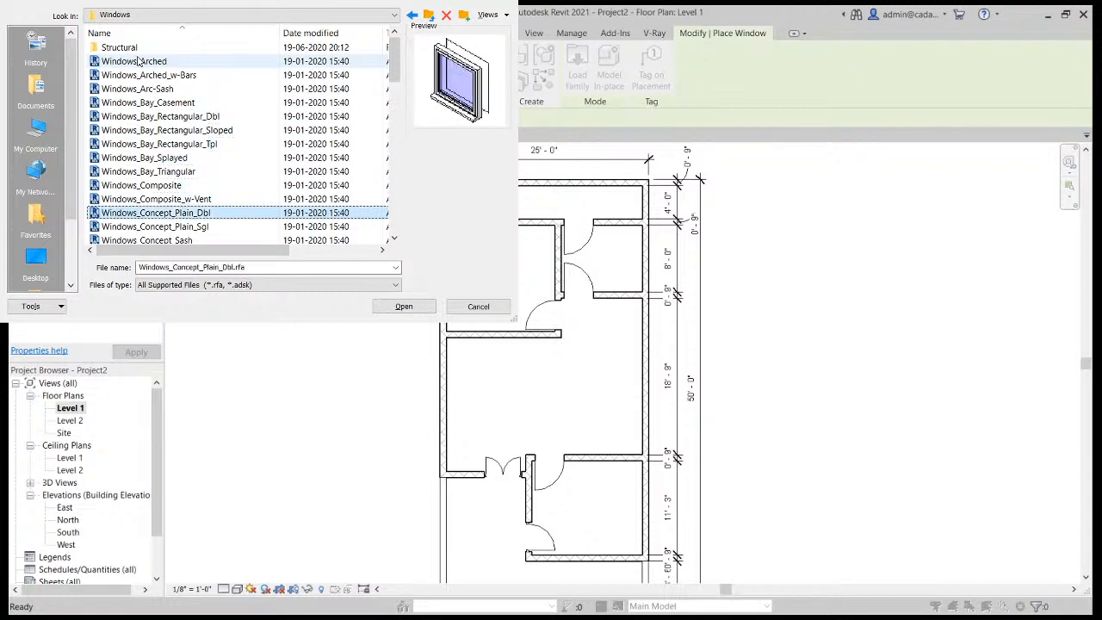
{"action": "key", "text": "Down"}
{"action": "key", "text": "Down"}
{"action": "key", "text": "Down"}
{"action": "key", "text": "Down"}
{"action": "key", "text": "Down"}
{"action": "key", "text": "Down"}
{"action": "key", "text": "Down"}
{"action": "key", "text": "Down"}
{"action": "key", "text": "Down"}
{"action": "key", "text": "Down"}
{"action": "key", "text": "Down"}
{"action": "key", "text": "Down"}
{"action": "key", "text": "Down"}
{"action": "key", "text": "Down"}
{"action": "key", "text": "Down"}
{"action": "key", "text": "Up"}
{"action": "key", "text": "Up"}
{"action": "key", "text": "Up"}
{"action": "key", "text": "Up"}
{"action": "key", "text": "Up"}
{"action": "key", "text": "Down"}
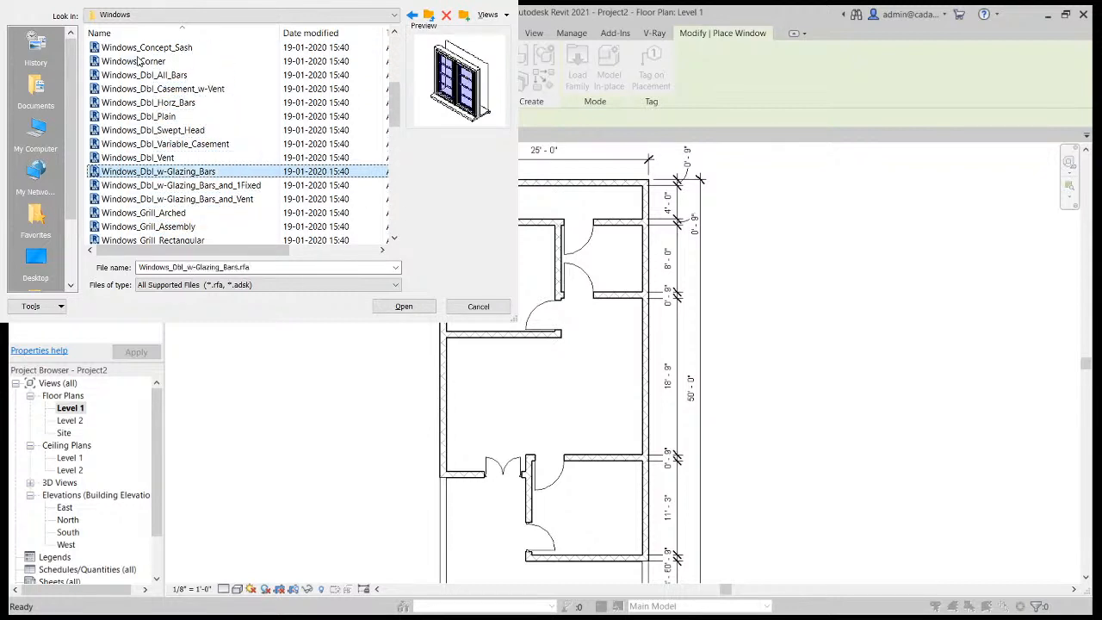
{"action": "left_click", "coordinate": [422, 307]}
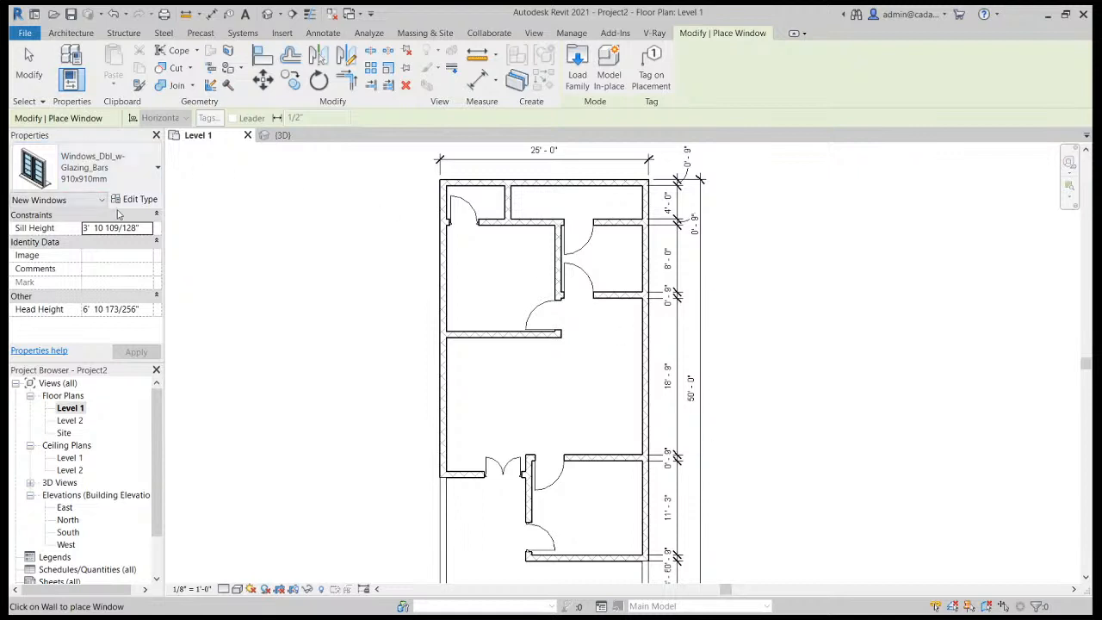
Duplicate the loaded window type under the name window 4'x4' and set its height and width to 4'.
{"action": "left_click", "coordinate": [133, 200]}
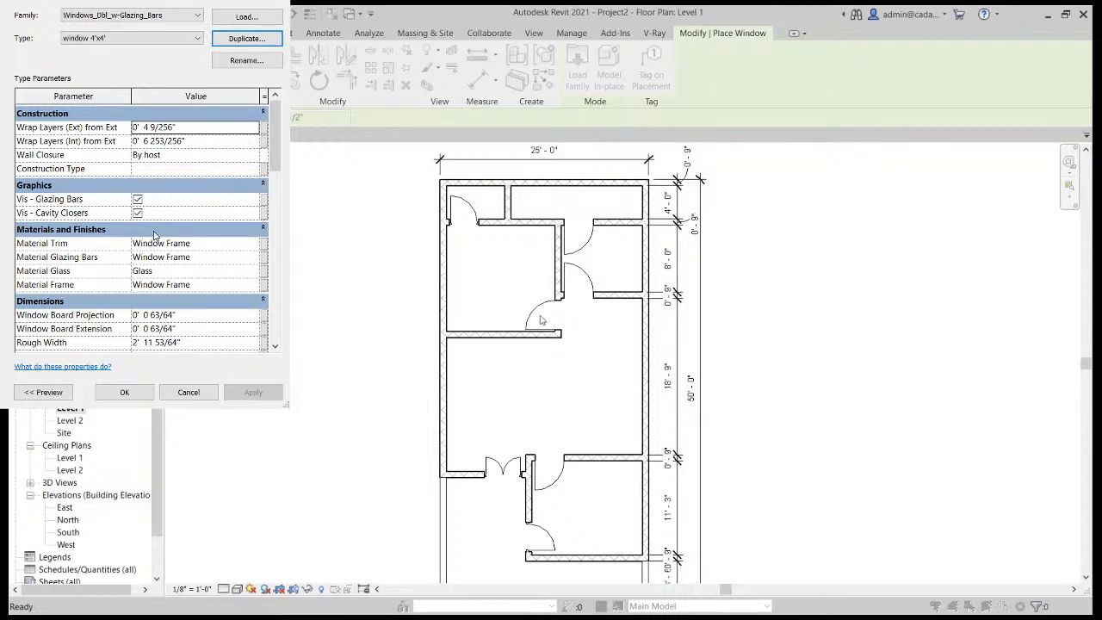
{"action": "left_click_drag", "start_coordinate": [278, 150], "coordinate": [272, 216]}
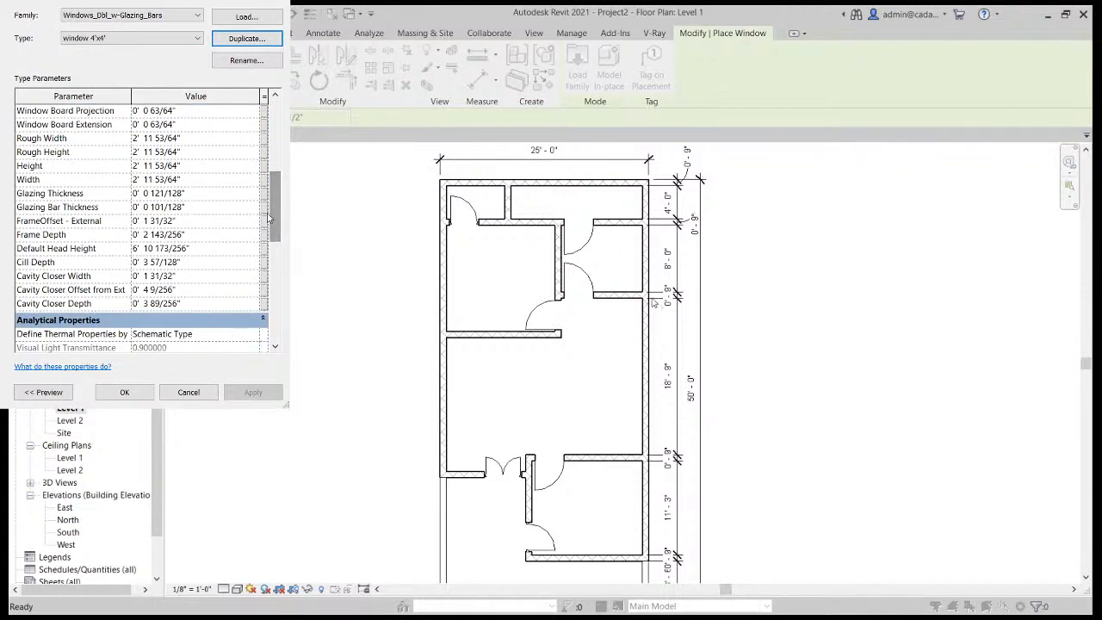
{"action": "left_click", "coordinate": [197, 168]}
{"action": "type", "text": "4'"}
{"action": "key", "text": "Return"}
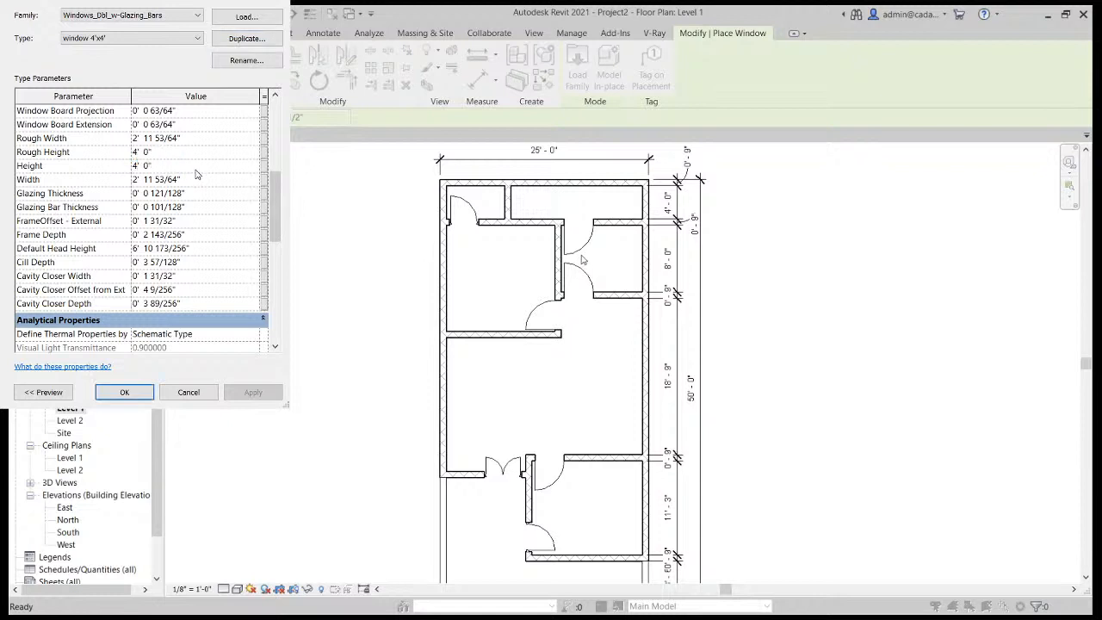
{"action": "left_click", "coordinate": [193, 181]}
{"action": "type", "text": "4'"}
{"action": "key", "text": "Return"}
{"action": "left_click", "coordinate": [125, 393]}
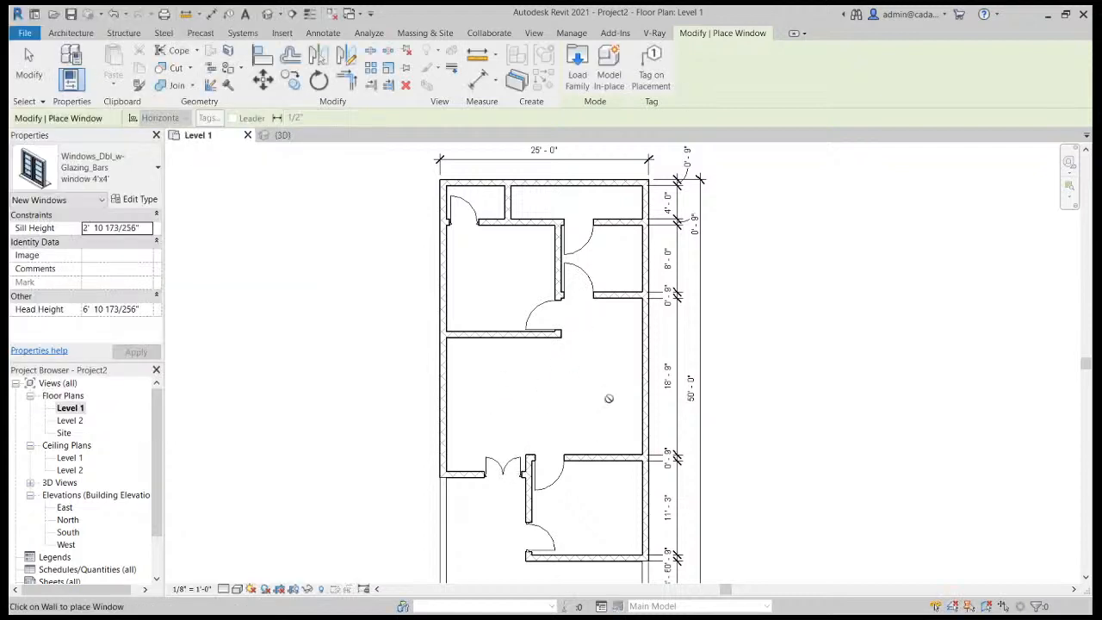
Place a window 4'x4' in the upper wall of the small upper-right room and another in the upper-left room's upper wall.
{"action": "scroll", "coordinate": [626, 234], "scroll_direction": "up", "scroll_amount": 3}
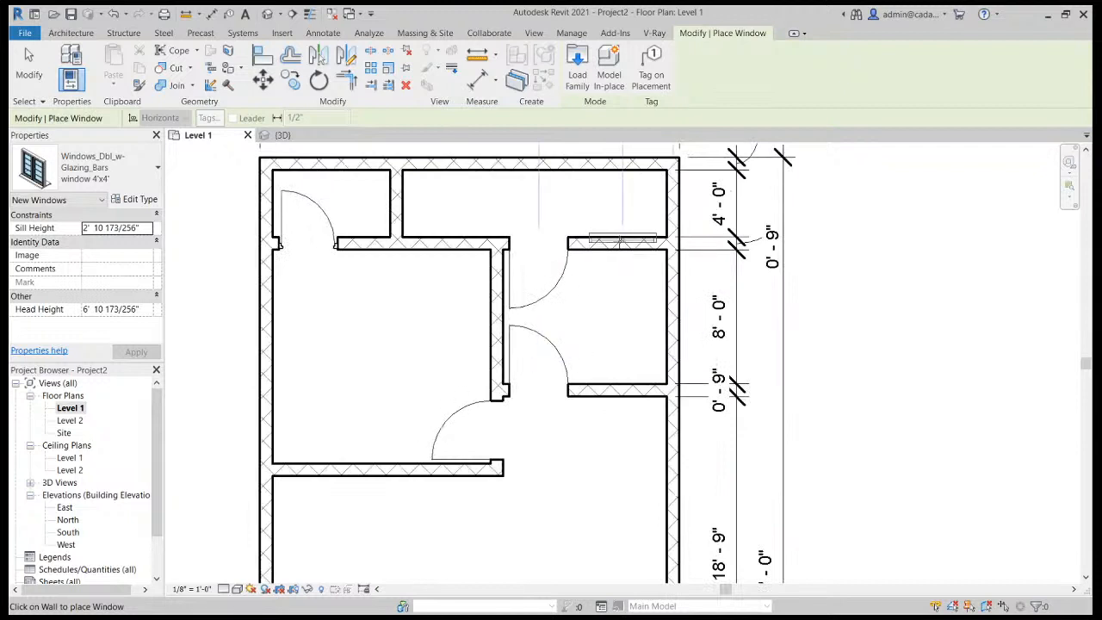
{"action": "left_click", "coordinate": [617, 246]}
{"action": "left_click", "coordinate": [445, 242]}
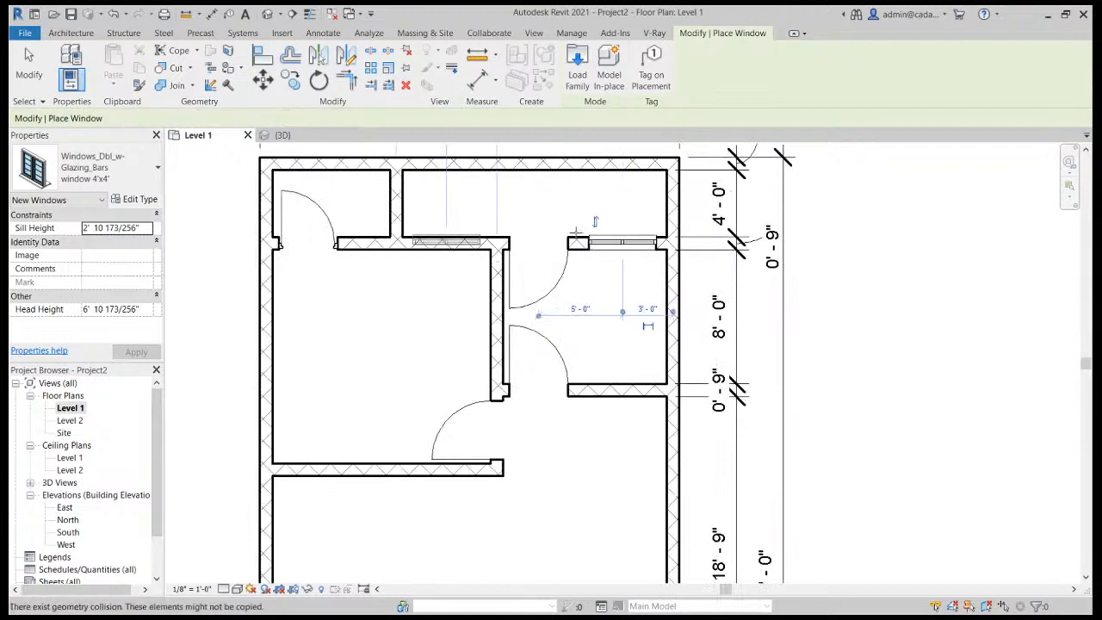
Place a window 4'x4' in the wall beside the double door and another in the front room's lower wall.
{"action": "scroll", "coordinate": [559, 205], "scroll_direction": "down", "scroll_amount": 1}
{"action": "scroll", "coordinate": [559, 205], "scroll_direction": "down", "scroll_amount": 4}
{"action": "scroll", "coordinate": [495, 331], "scroll_direction": "up", "scroll_amount": 6}
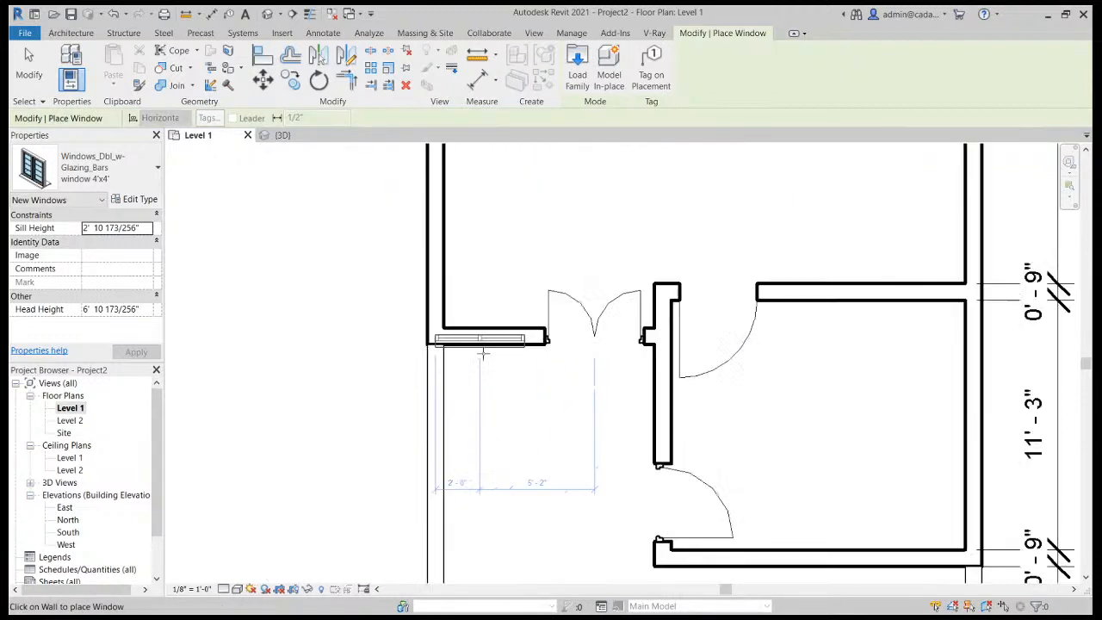
{"action": "left_click", "coordinate": [495, 332]}
{"action": "scroll", "coordinate": [551, 331], "scroll_direction": "down", "scroll_amount": 3}
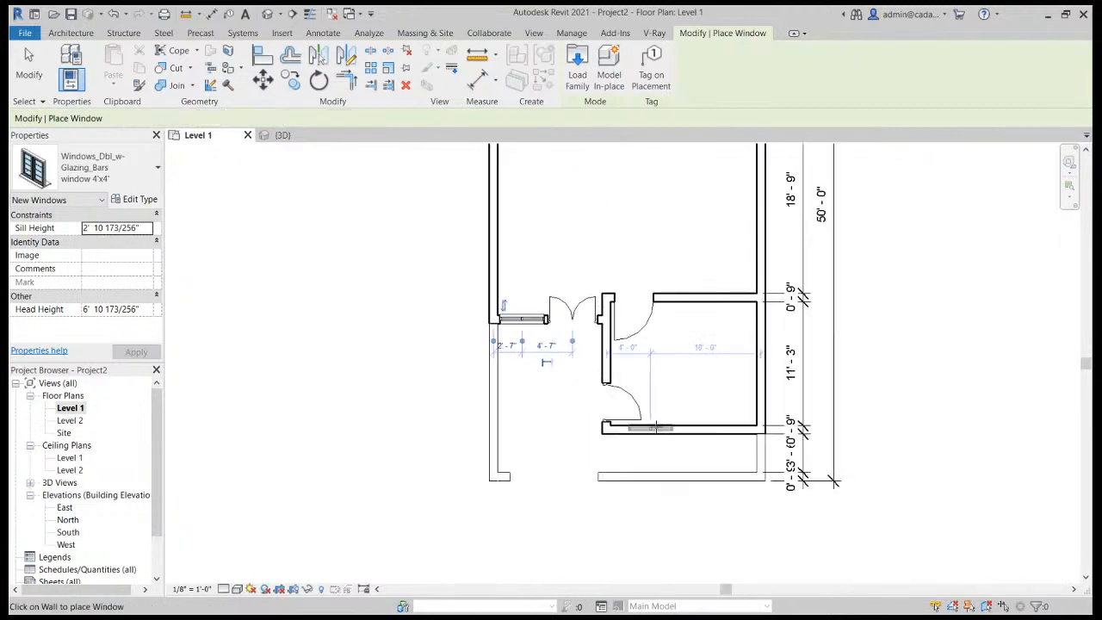
{"action": "scroll", "coordinate": [678, 429], "scroll_direction": "up", "scroll_amount": 3}
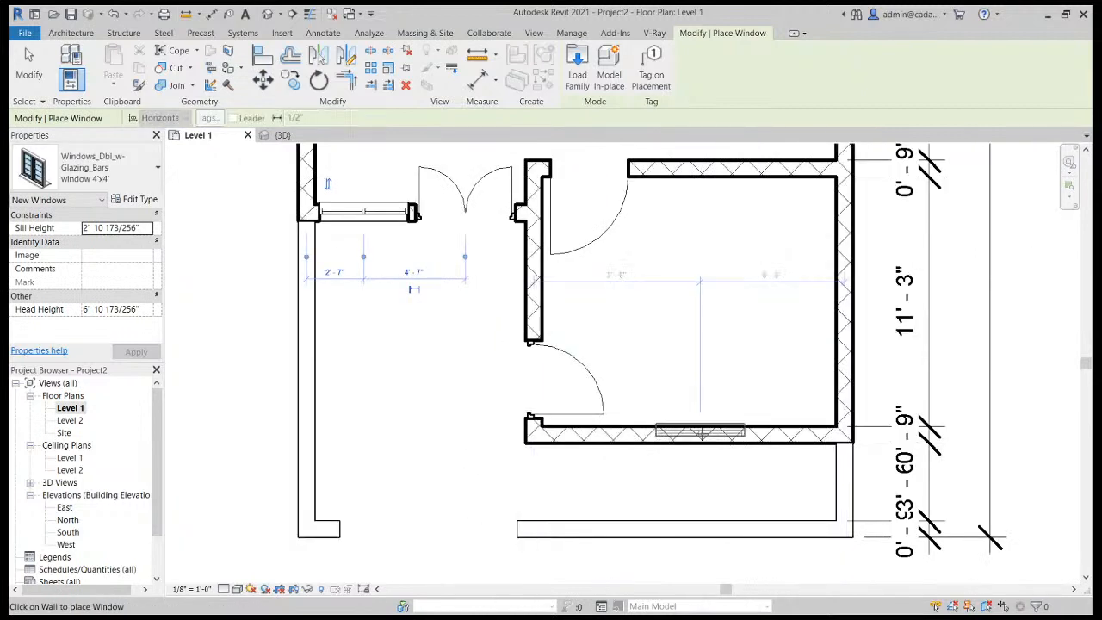
{"action": "left_click", "coordinate": [702, 435]}
{"action": "key", "text": "Escape"}
{"action": "key", "text": "Escape"}
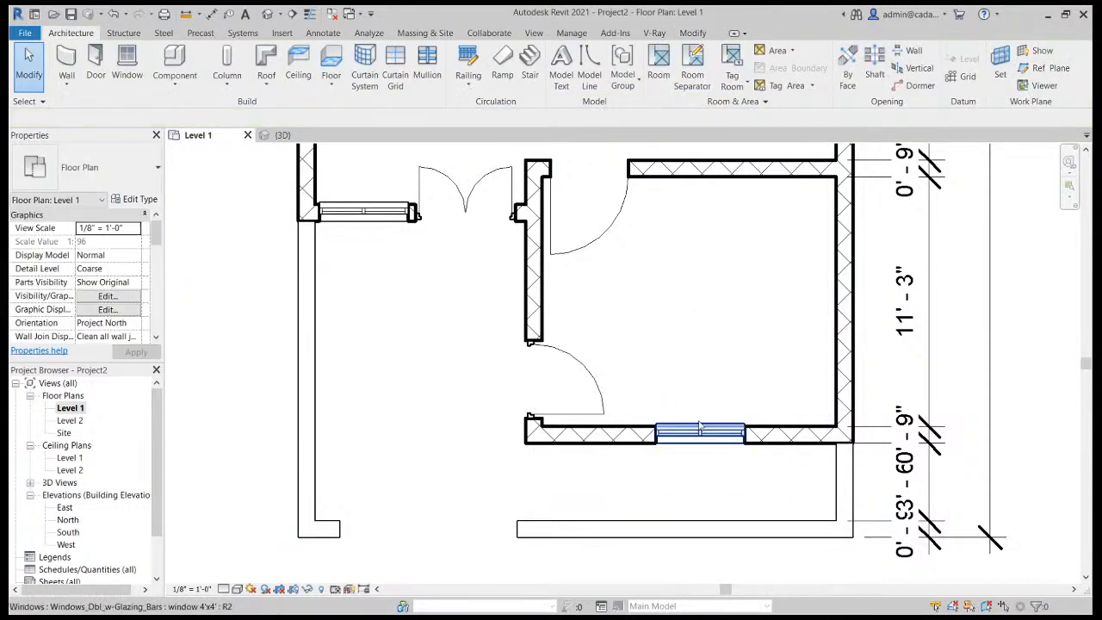
Set the distance from the front room's lower window to the building's right wall to 7'.
{"action": "left_click", "coordinate": [700, 431]}
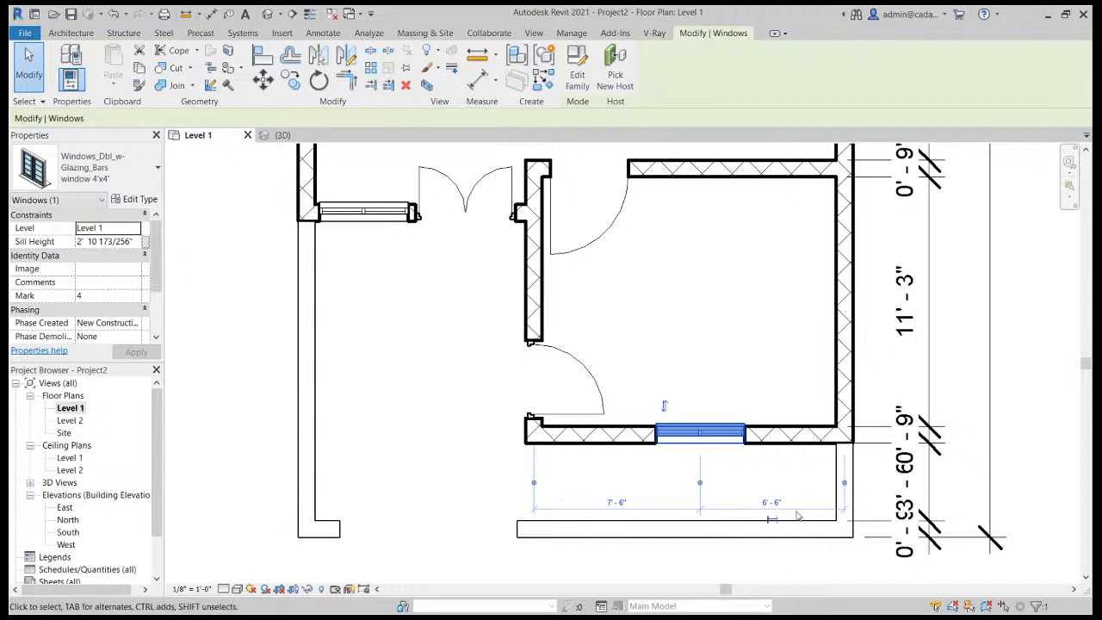
{"action": "left_click", "coordinate": [772, 504]}
{"action": "type", "text": "7"}
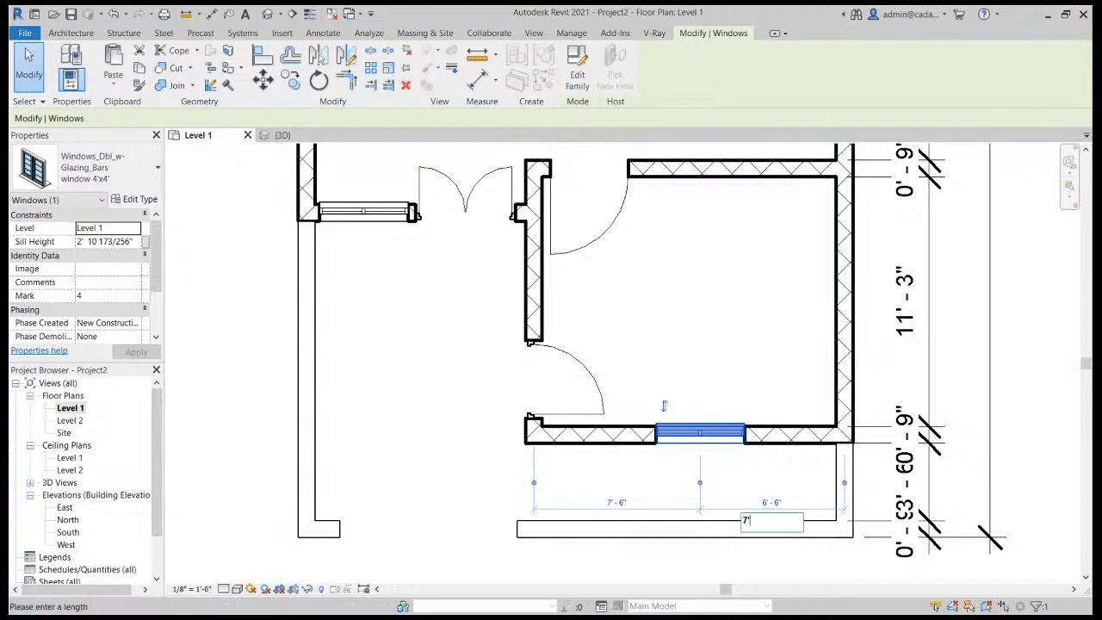
{"action": "key", "text": "Return"}
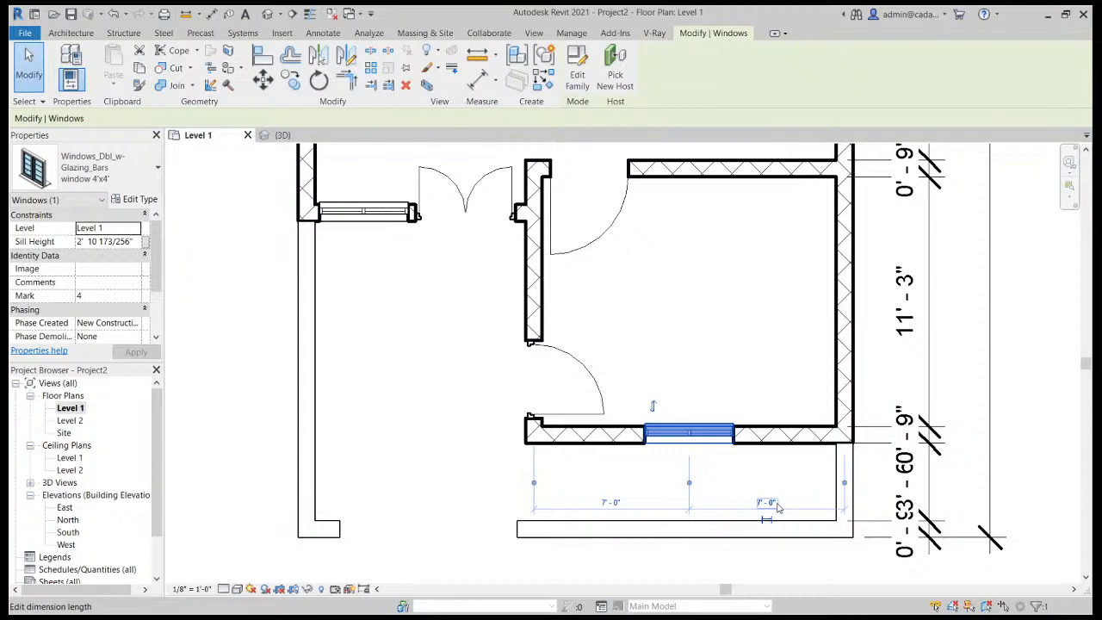
{"action": "left_click", "coordinate": [736, 342]}
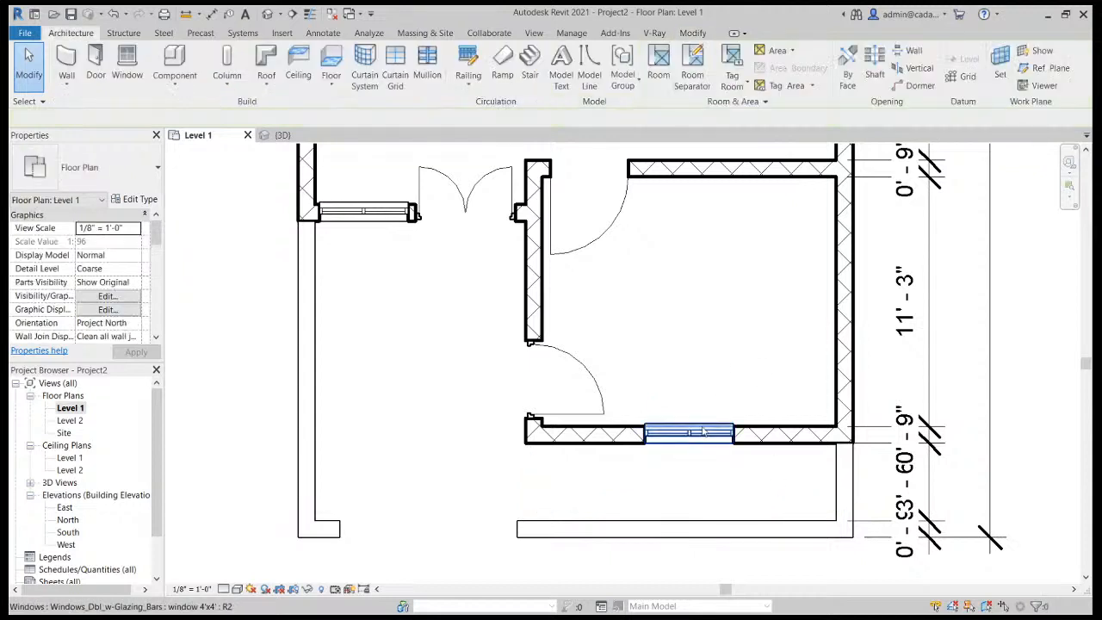
Duplicate the front room window's type under the name dfdf and set its width to 6'.
{"action": "left_click", "coordinate": [703, 430]}
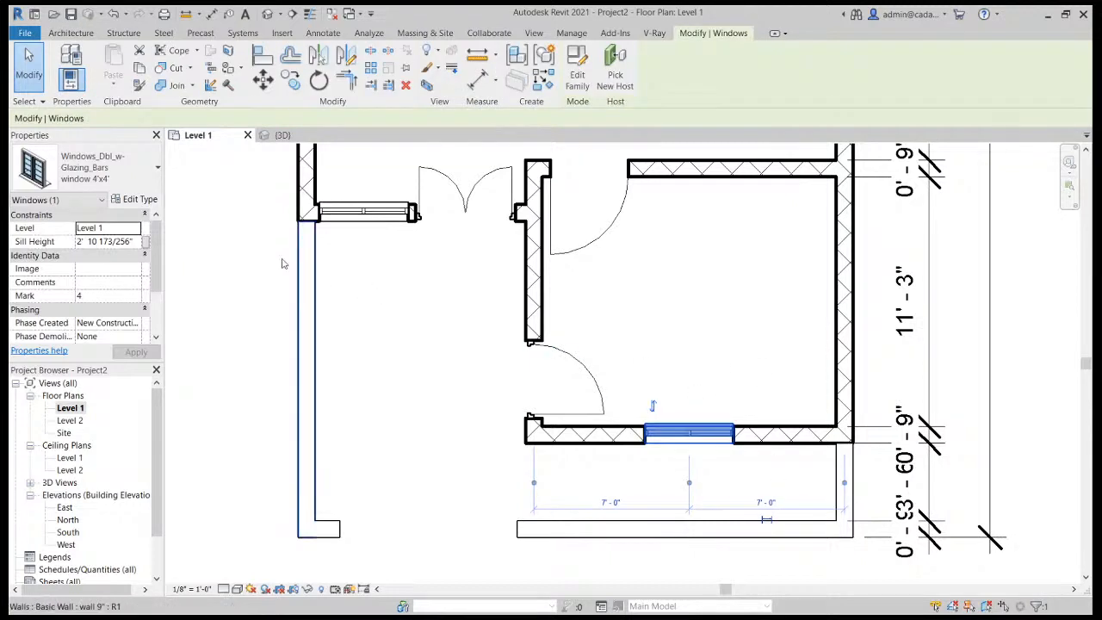
{"action": "left_click", "coordinate": [136, 199]}
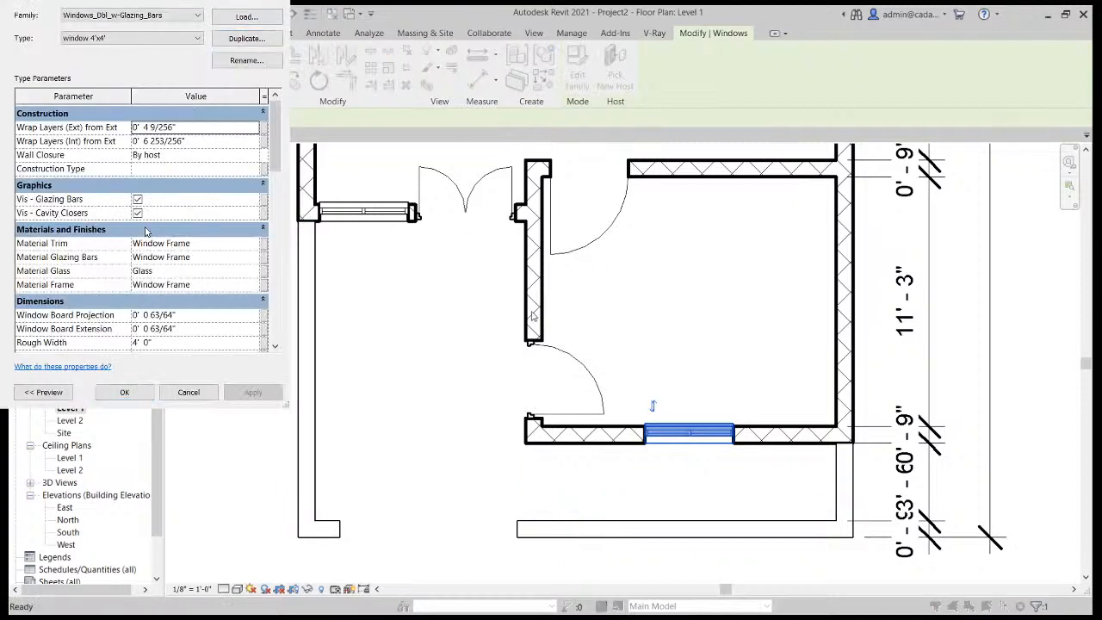
{"action": "left_click", "coordinate": [247, 38]}
{"action": "type", "text": "dfdf"}
{"action": "key", "text": "Return"}
{"action": "left_click_drag", "start_coordinate": [276, 135], "coordinate": [283, 177]}
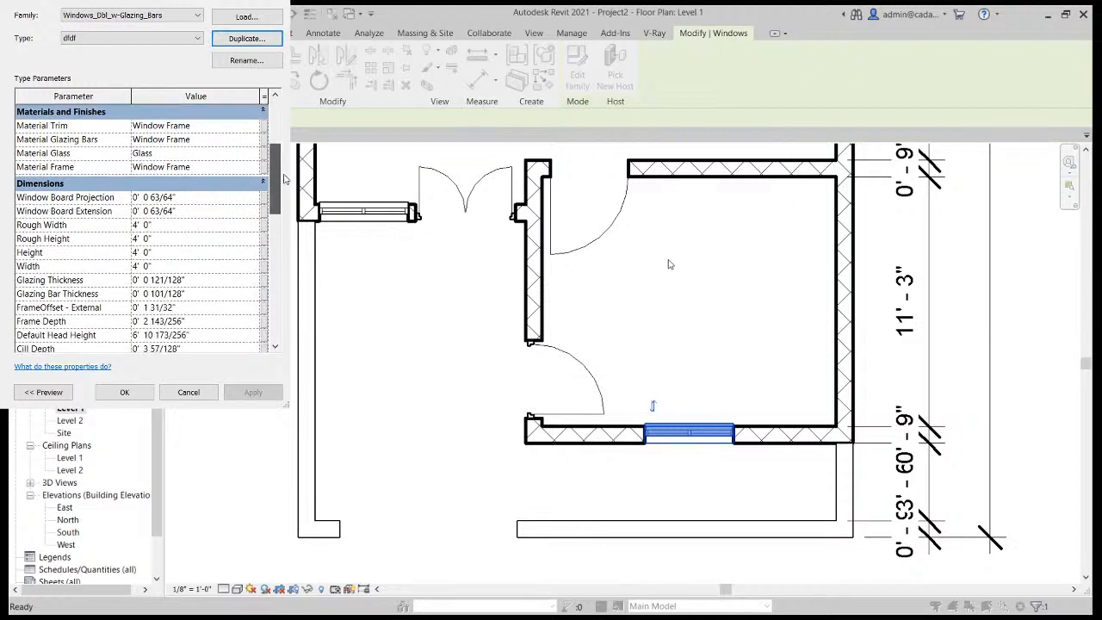
{"action": "left_click", "coordinate": [177, 266]}
{"action": "type", "text": "6"}
{"action": "key", "text": "Return"}
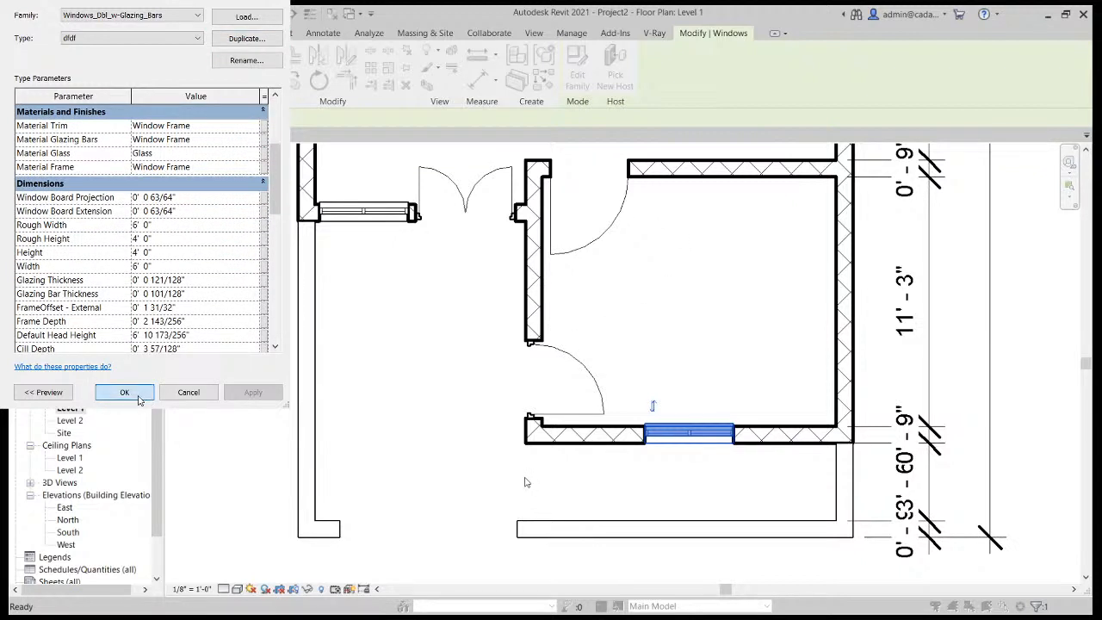
{"action": "left_click", "coordinate": [124, 392]}
{"action": "left_click", "coordinate": [425, 398]}
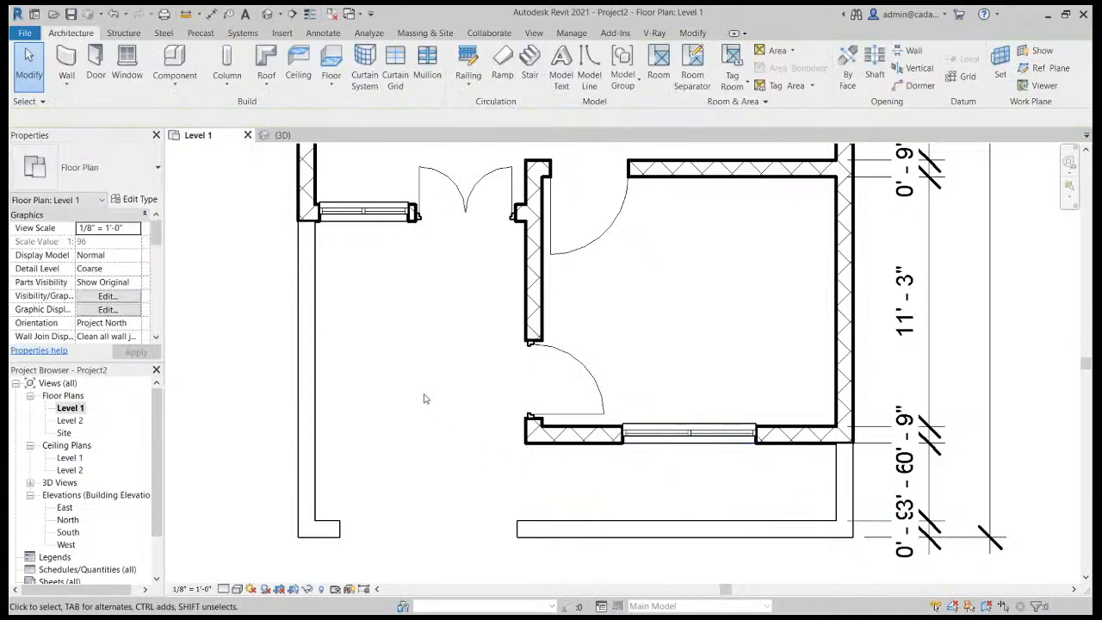
Set the sill height of the front room's lower window to 3' 0".
{"action": "scroll", "coordinate": [425, 399], "scroll_direction": "down", "scroll_amount": 6}
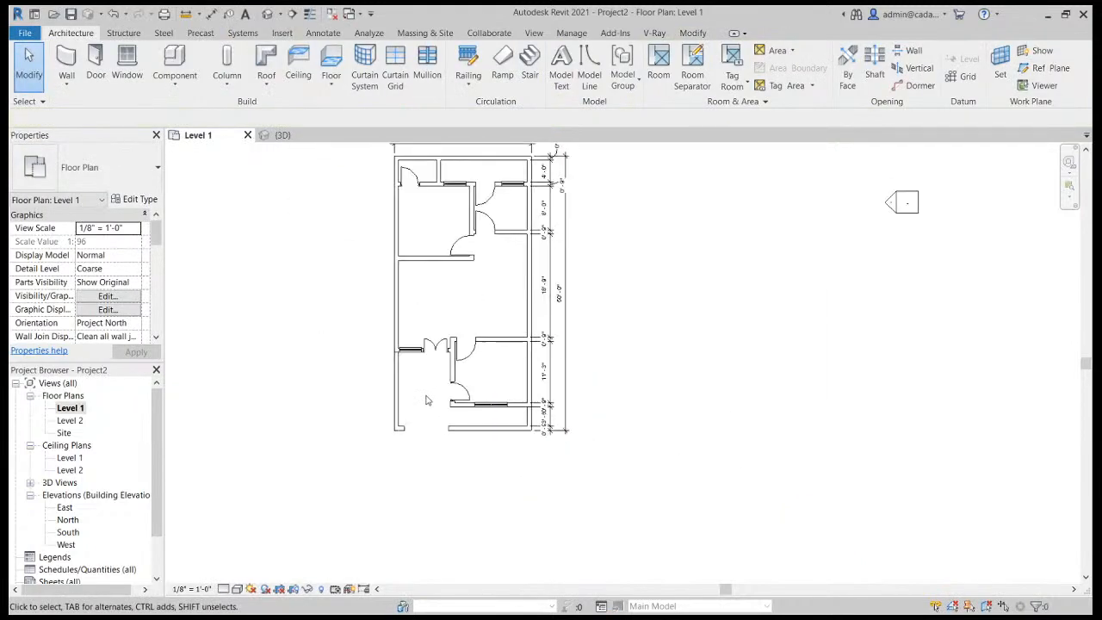
{"action": "scroll", "coordinate": [411, 353], "scroll_direction": "up", "scroll_amount": 6}
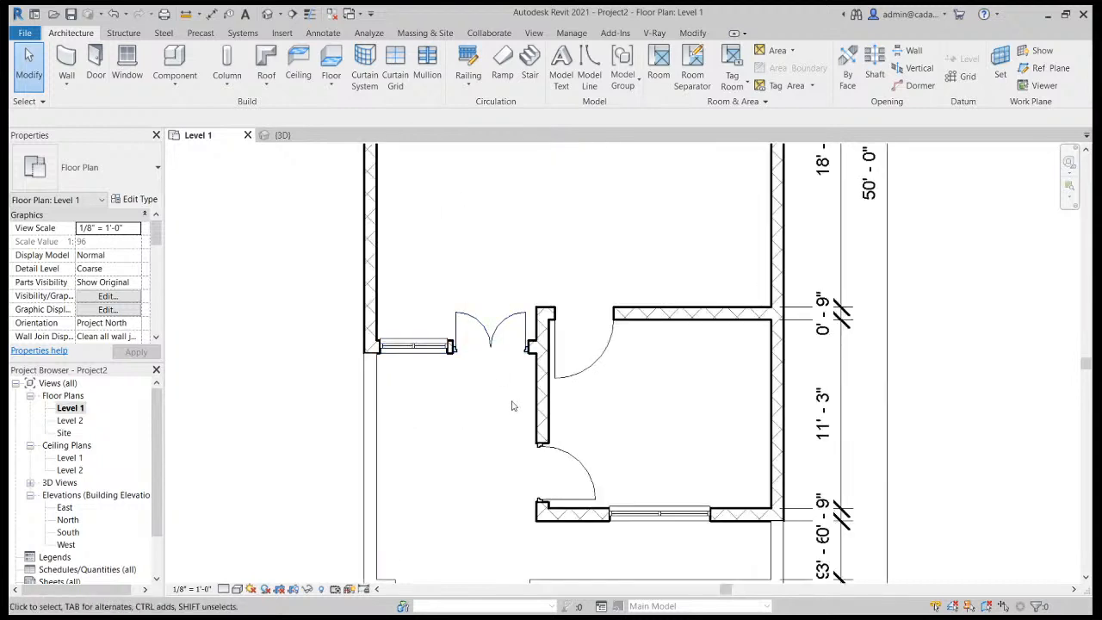
{"action": "scroll", "coordinate": [598, 410], "scroll_direction": "down", "scroll_amount": 4}
{"action": "scroll", "coordinate": [601, 487], "scroll_direction": "up", "scroll_amount": 1}
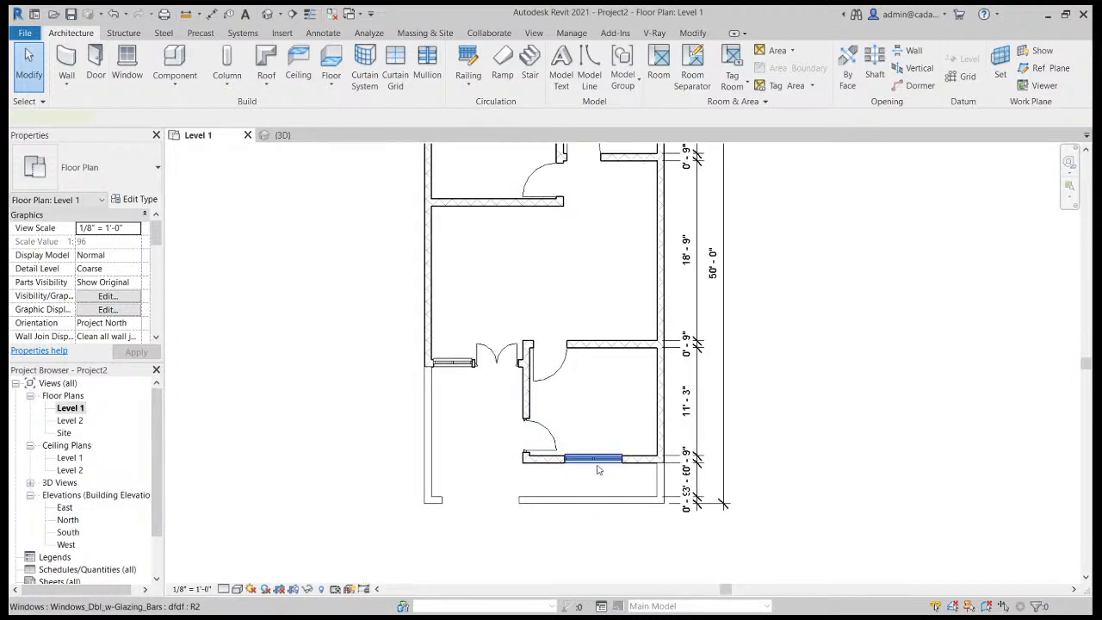
{"action": "left_click", "coordinate": [594, 459]}
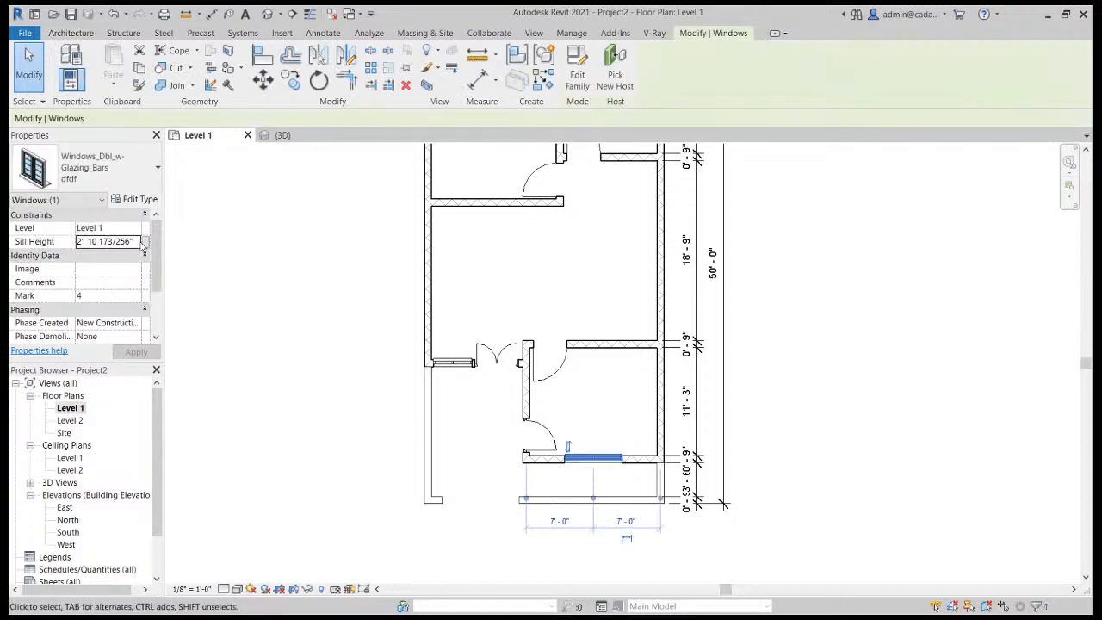
{"action": "left_click", "coordinate": [139, 242]}
{"action": "key", "text": "BackSpace"}
{"action": "type", "text": "3' 0\""}
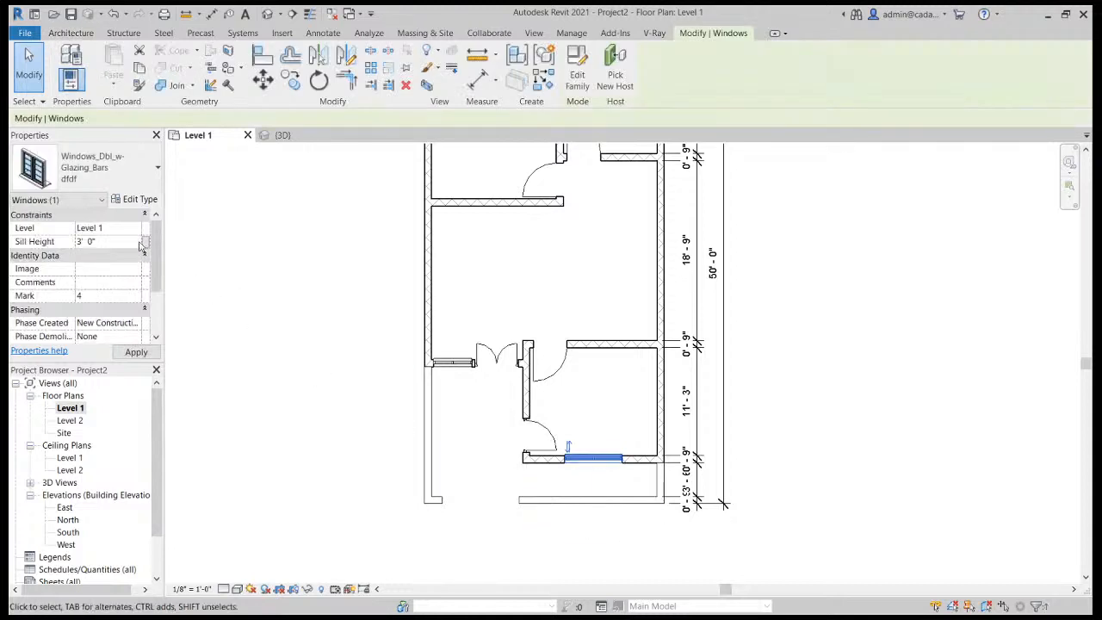
{"action": "left_click", "coordinate": [135, 351]}
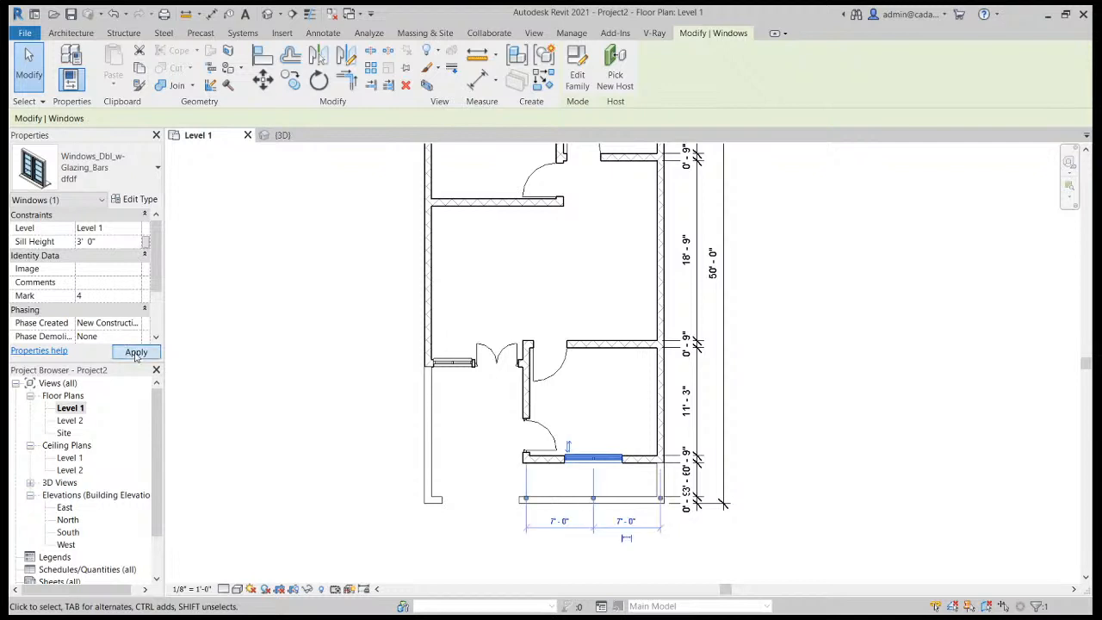
{"action": "left_click", "coordinate": [247, 310]}
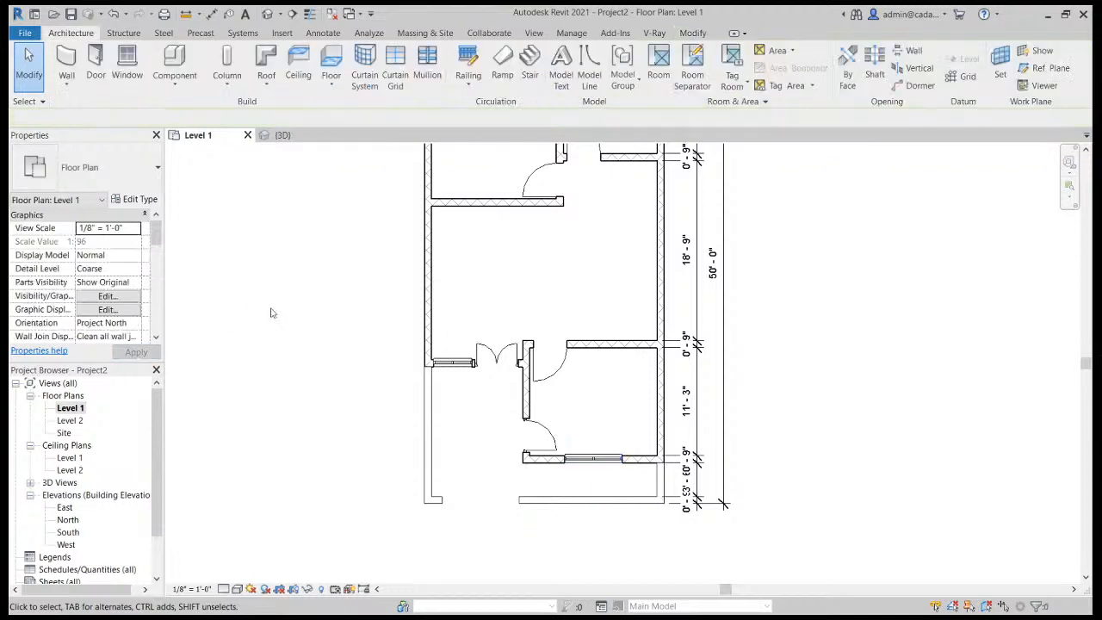
Set the sill height of the three 4'x4' windows, beside the double door and in the two upper rooms, to 3'.
{"action": "scroll", "coordinate": [504, 340], "scroll_direction": "down", "scroll_amount": 2}
{"action": "middle_click_drag", "start_coordinate": [505, 341], "coordinate": [517, 367]}
{"action": "scroll", "coordinate": [517, 367], "scroll_direction": "up", "scroll_amount": 1}
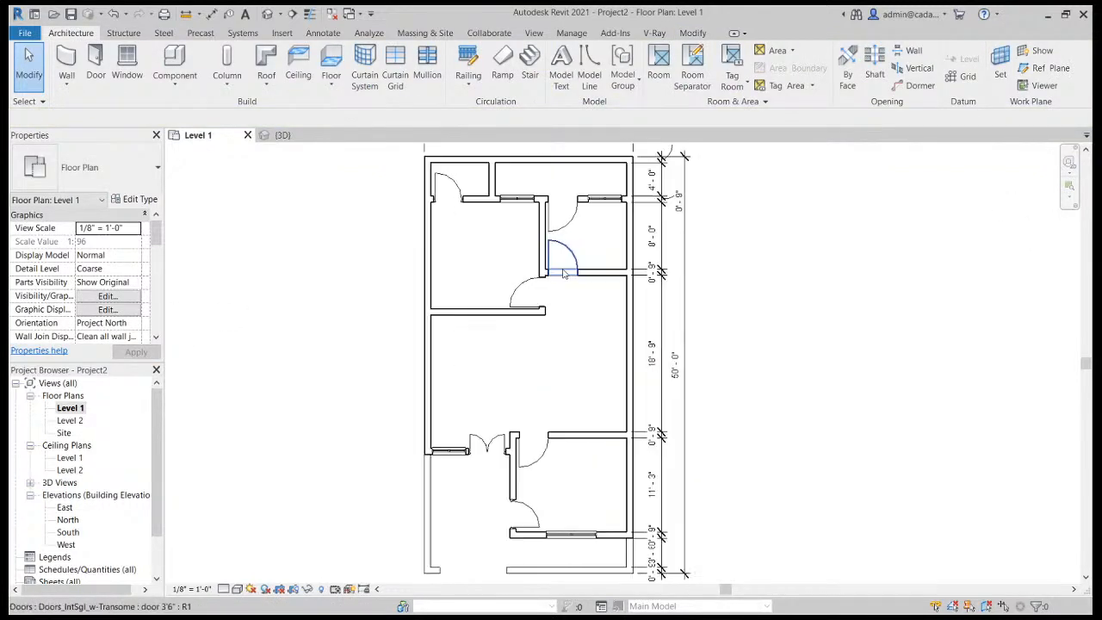
{"action": "left_click", "coordinate": [448, 453]}
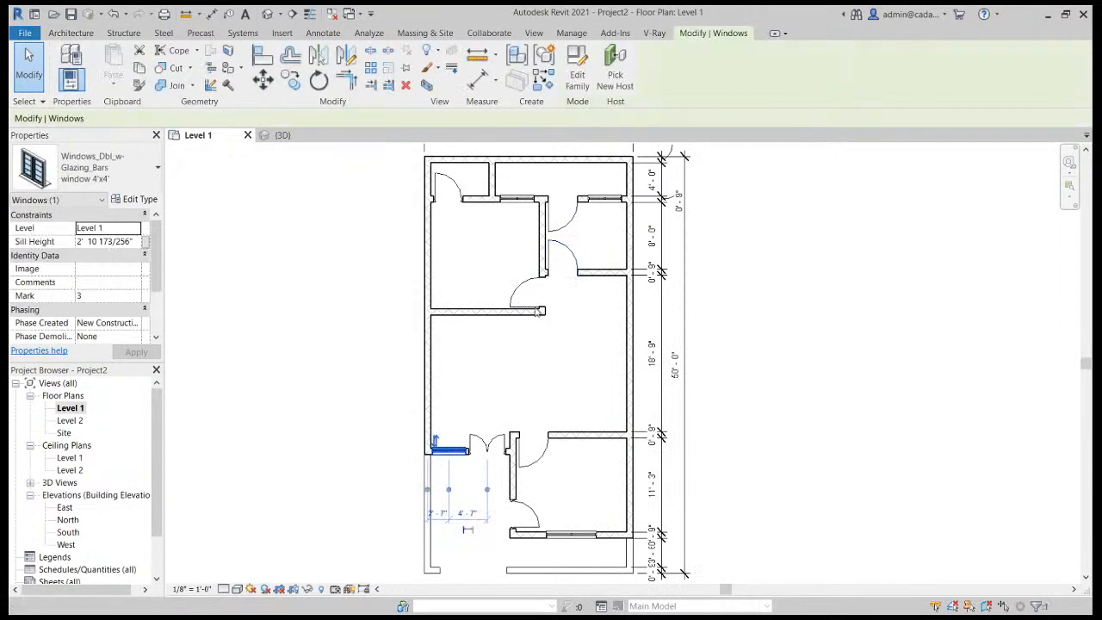
{"action": "left_click", "coordinate": [656, 326]}
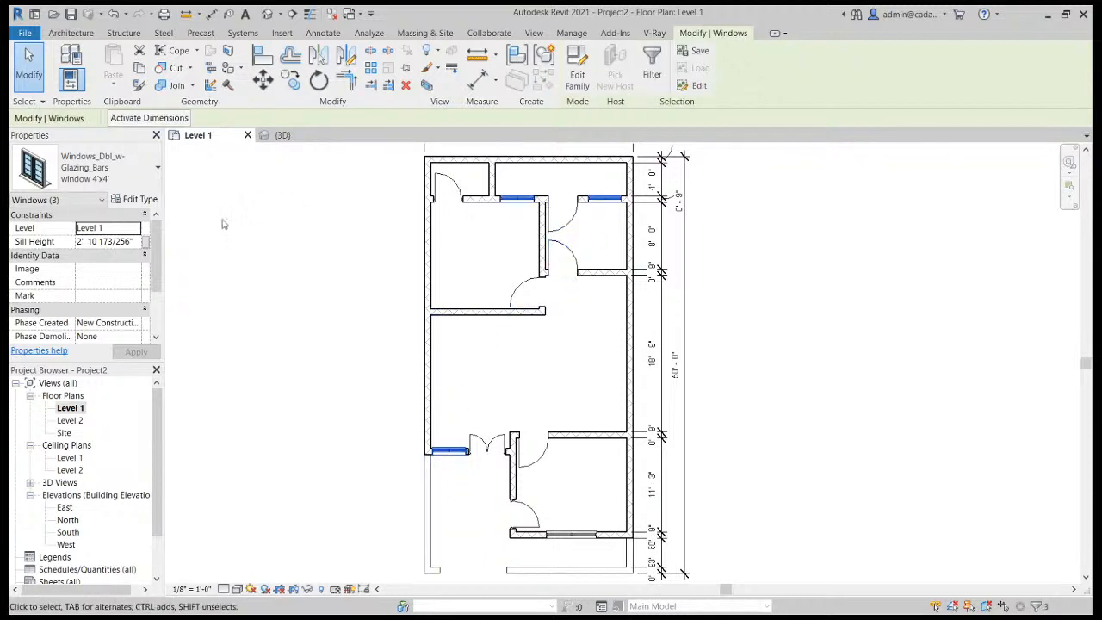
{"action": "left_click", "coordinate": [137, 241]}
{"action": "left_click_drag", "start_coordinate": [138, 241], "coordinate": [54, 250]}
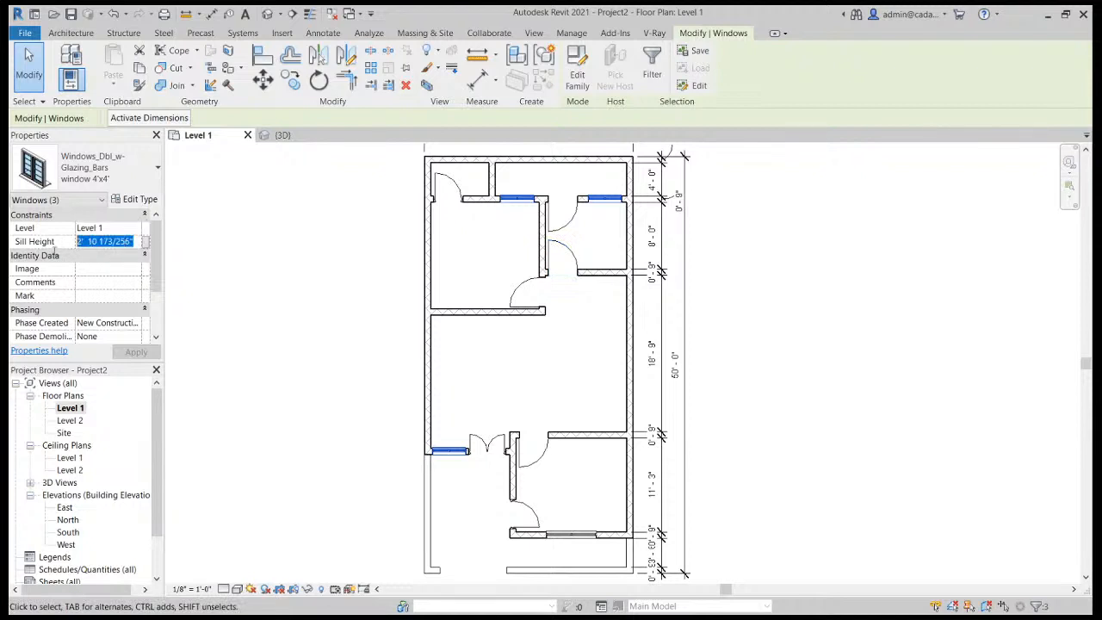
{"action": "type", "text": "3'"}
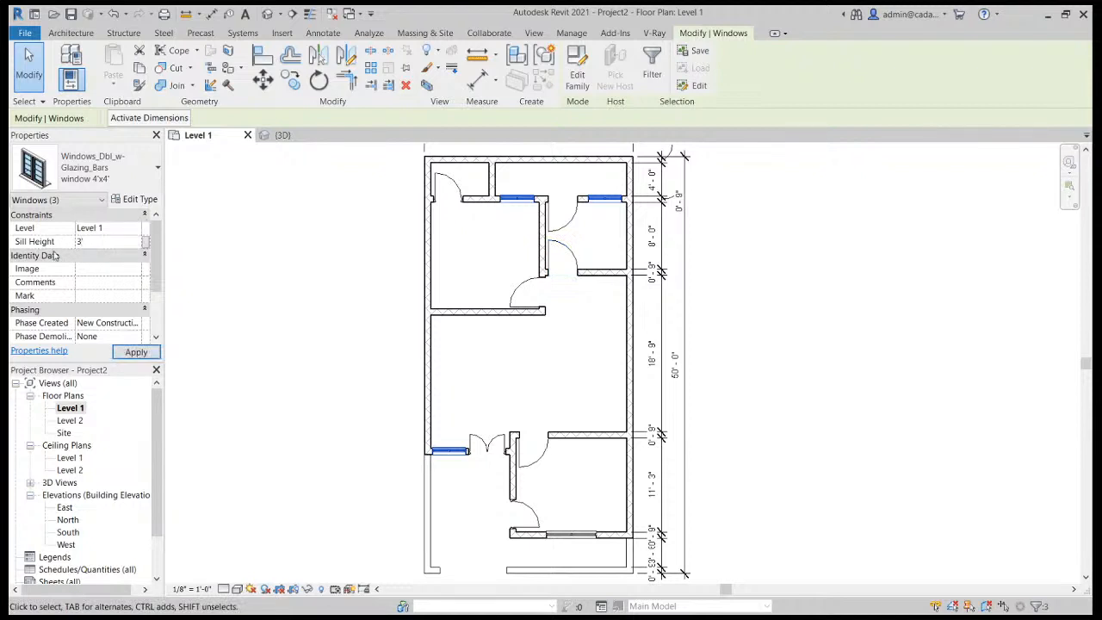
{"action": "key", "text": "Return"}
{"action": "left_click", "coordinate": [130, 352]}
{"action": "left_click", "coordinate": [271, 285]}
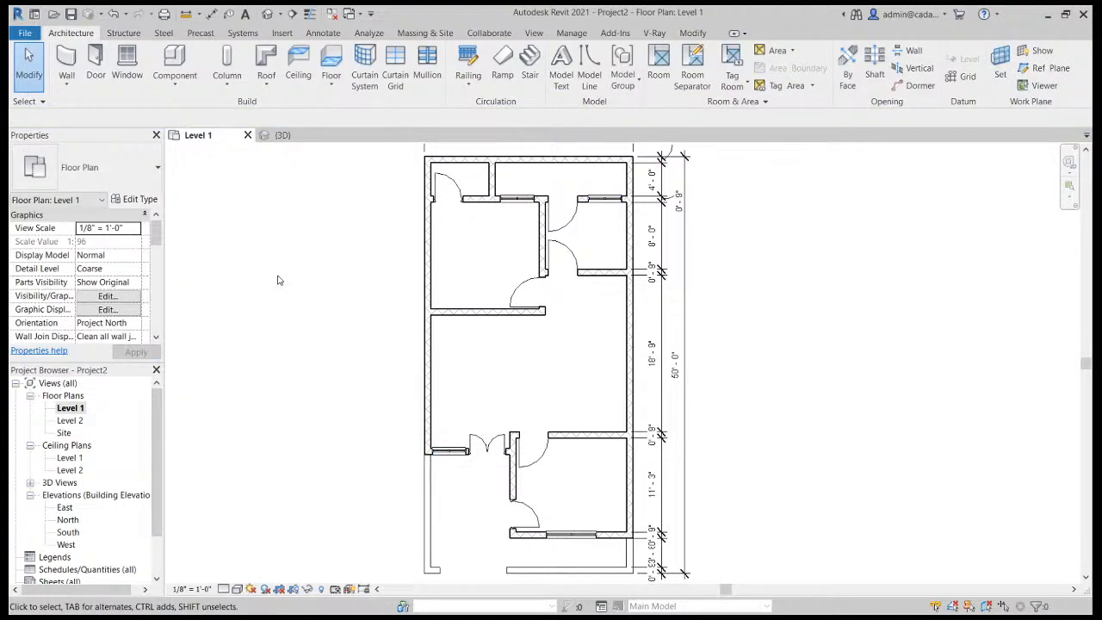
Examine the doors and windows of the whole building in the 3D view.
{"action": "left_click", "coordinate": [268, 14]}
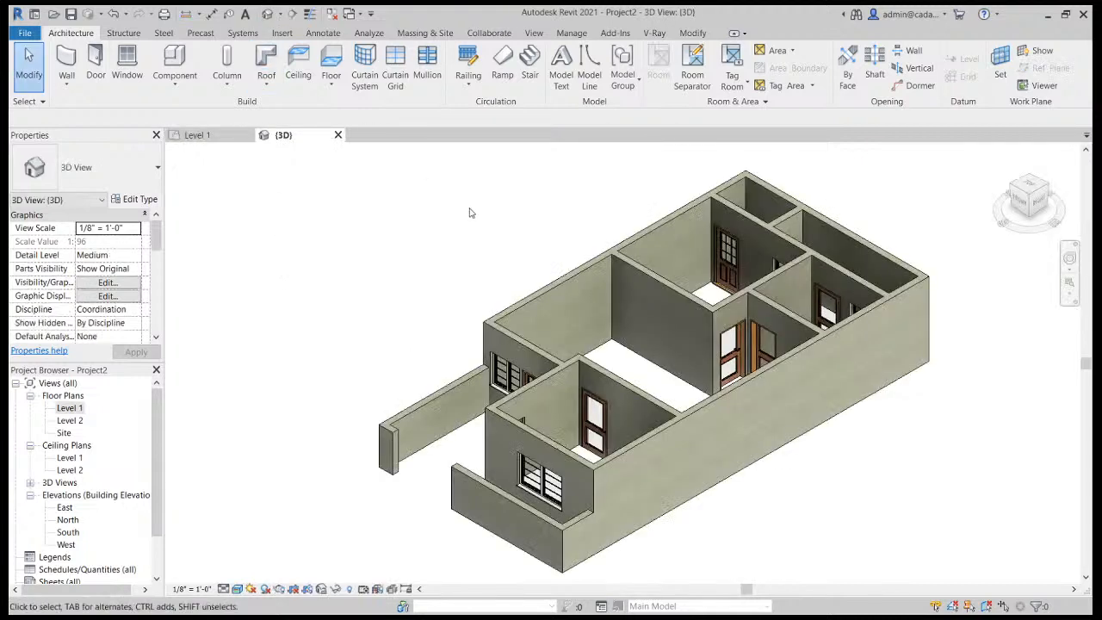
{"action": "scroll", "coordinate": [683, 521], "scroll_direction": "up", "scroll_amount": 2}
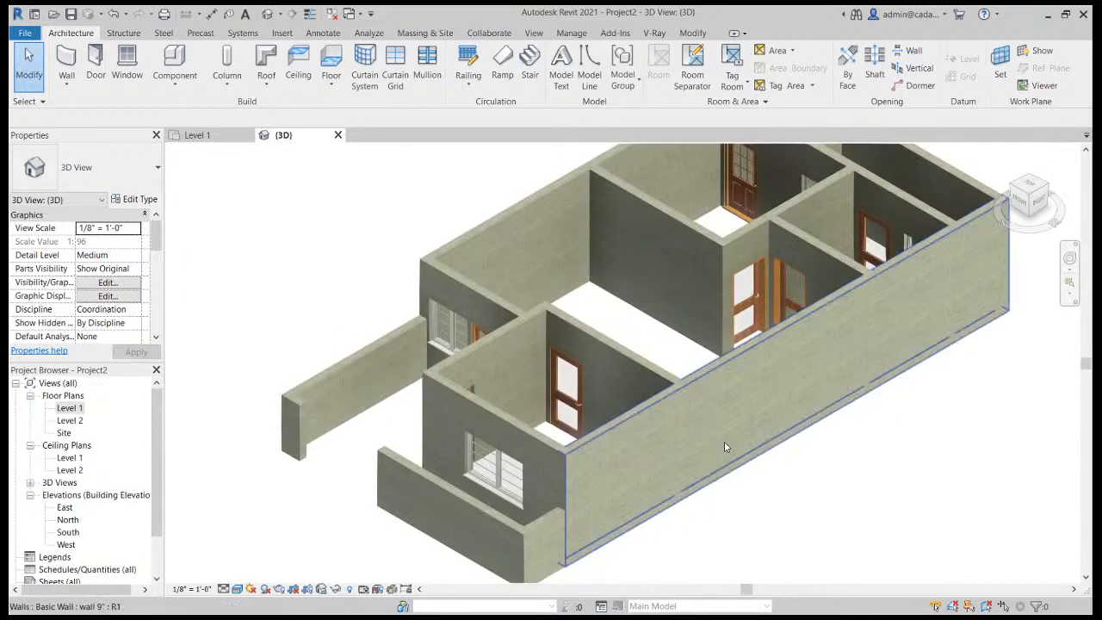
{"action": "scroll", "coordinate": [732, 439], "scroll_direction": "down", "scroll_amount": 1}
{"action": "middle_click_drag", "start_coordinate": [871, 414], "coordinate": [836, 442]}
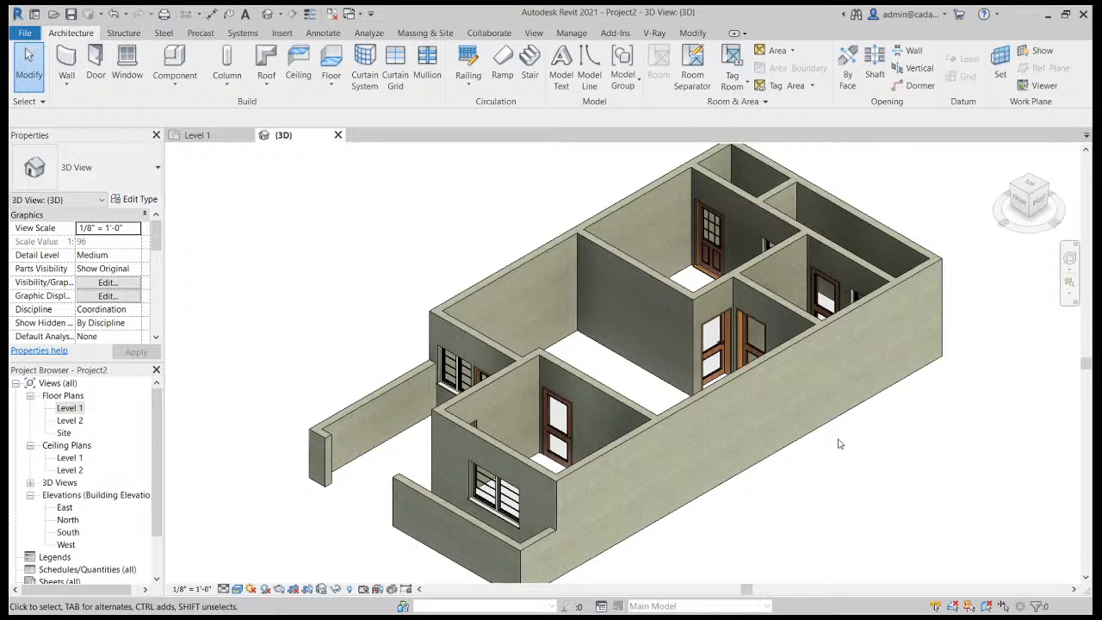
{"action": "scroll", "coordinate": [456, 353], "scroll_direction": "down", "scroll_amount": 2}
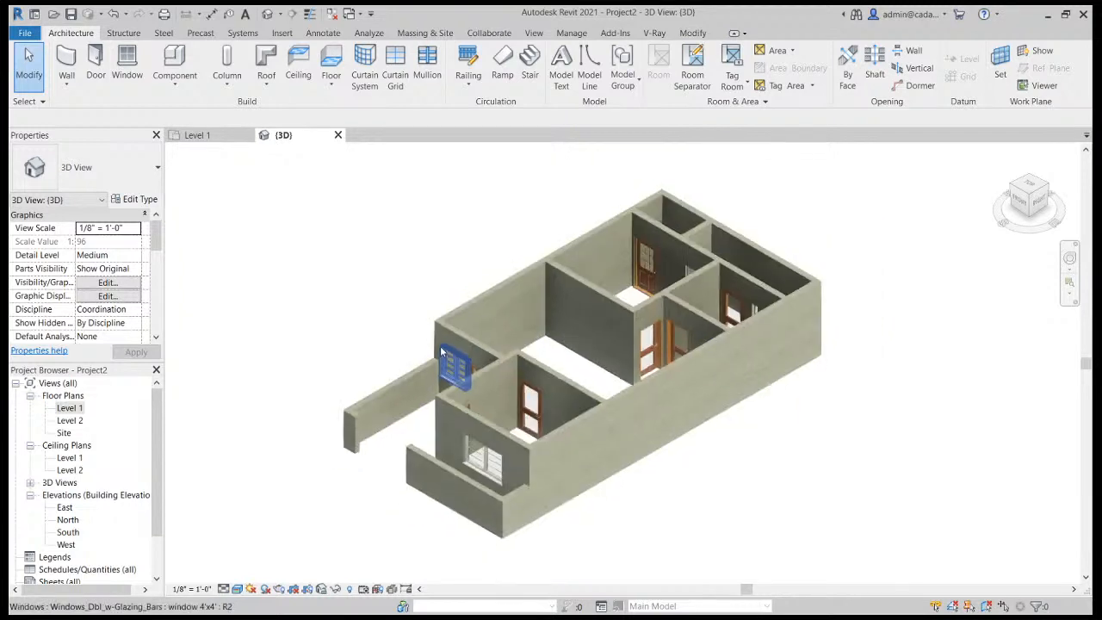
{"action": "scroll", "coordinate": [376, 334], "scroll_direction": "up", "scroll_amount": 1}
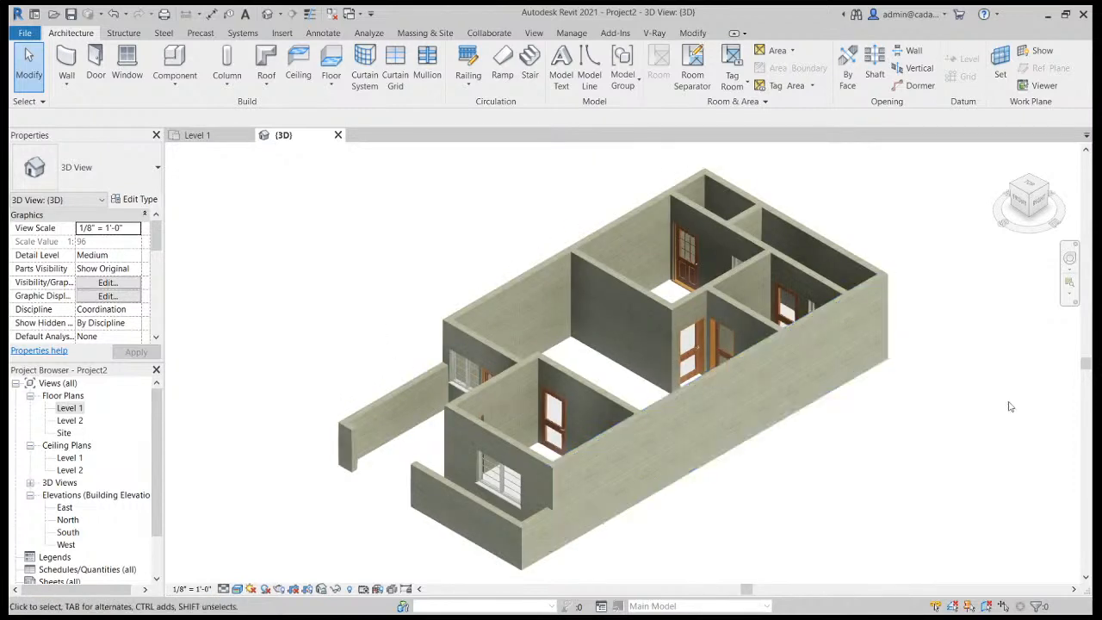
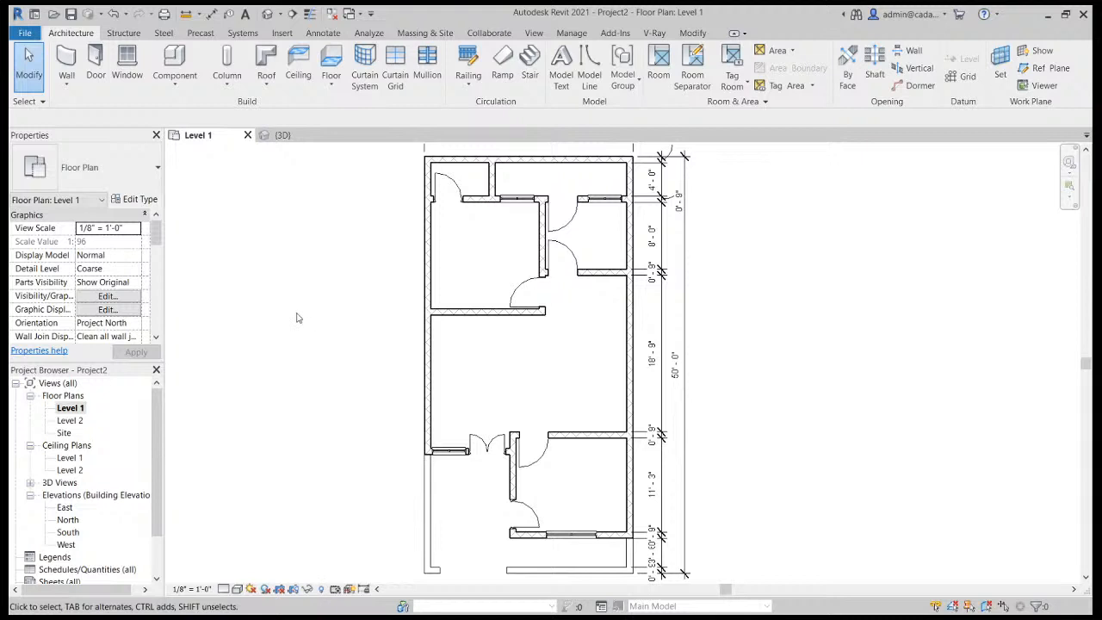
Create a Generic - 12" floor on Level 1 with a rectangular boundary along the outer faces of the building and front boundary walls.
{"action": "scroll", "coordinate": [299, 319], "scroll_direction": "down", "scroll_amount": 2}
{"action": "scroll", "coordinate": [313, 316], "scroll_direction": "up", "scroll_amount": 1}
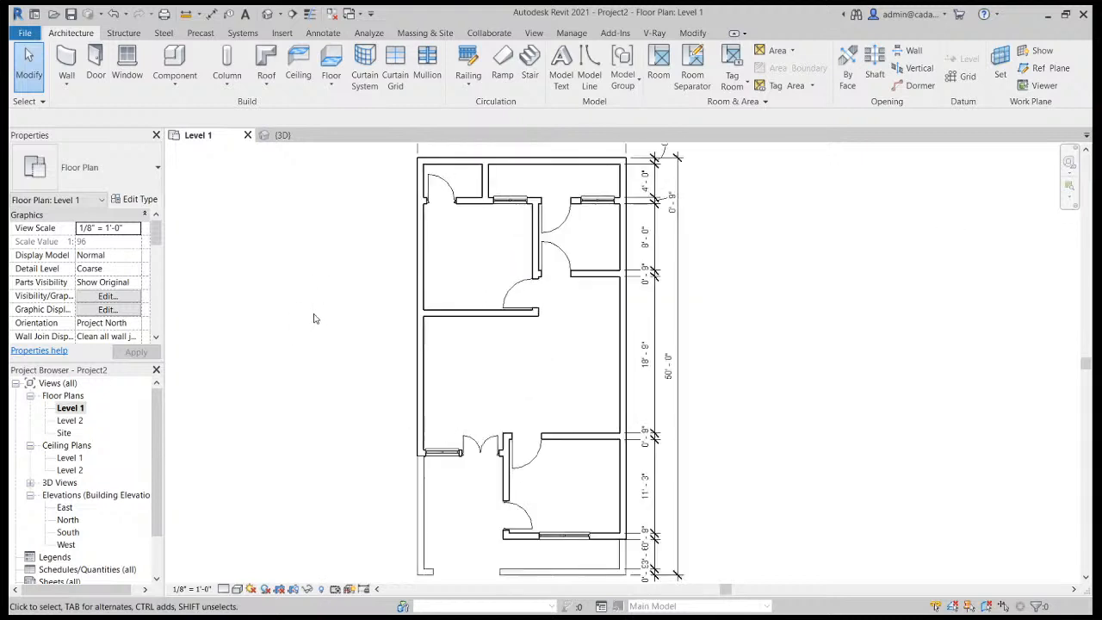
{"action": "scroll", "coordinate": [364, 308], "scroll_direction": "up", "scroll_amount": 1}
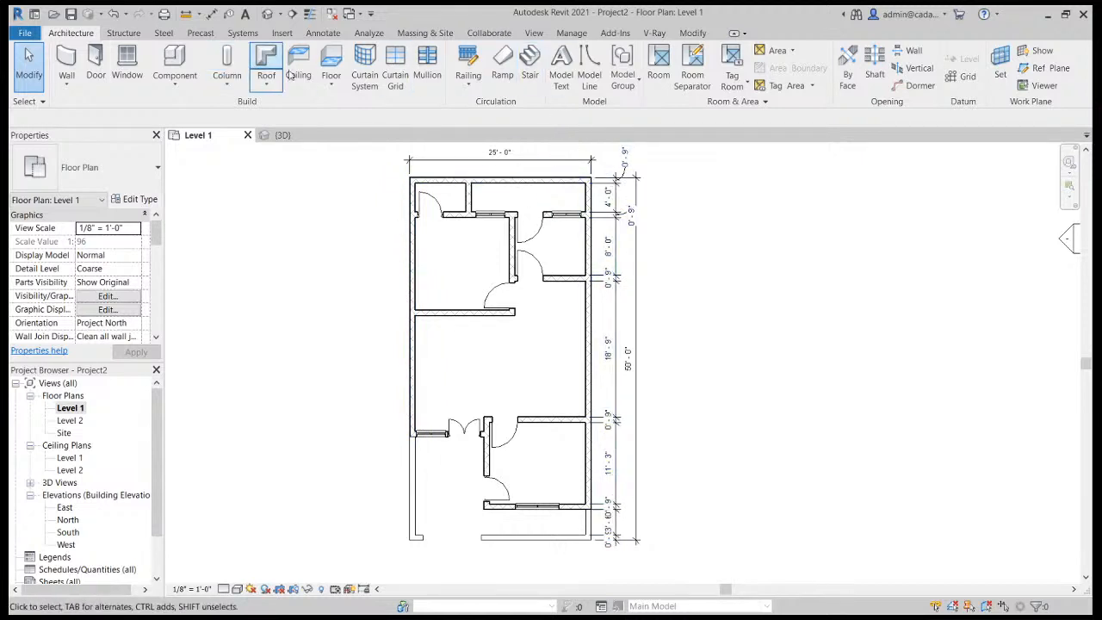
{"action": "left_click", "coordinate": [331, 62]}
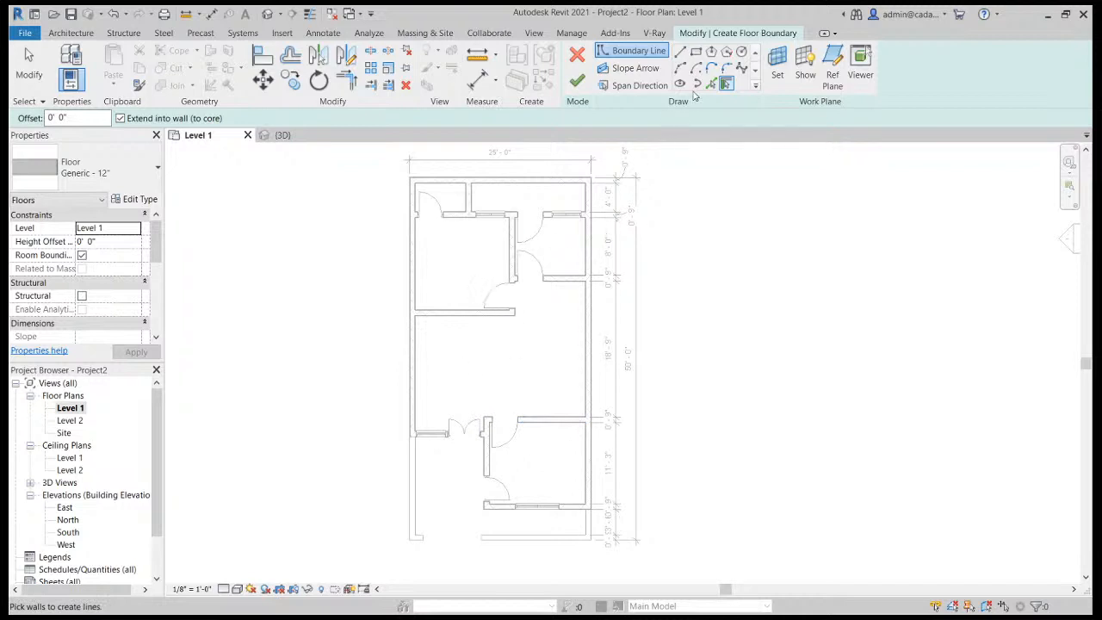
{"action": "scroll", "coordinate": [511, 249], "scroll_direction": "up", "scroll_amount": 2}
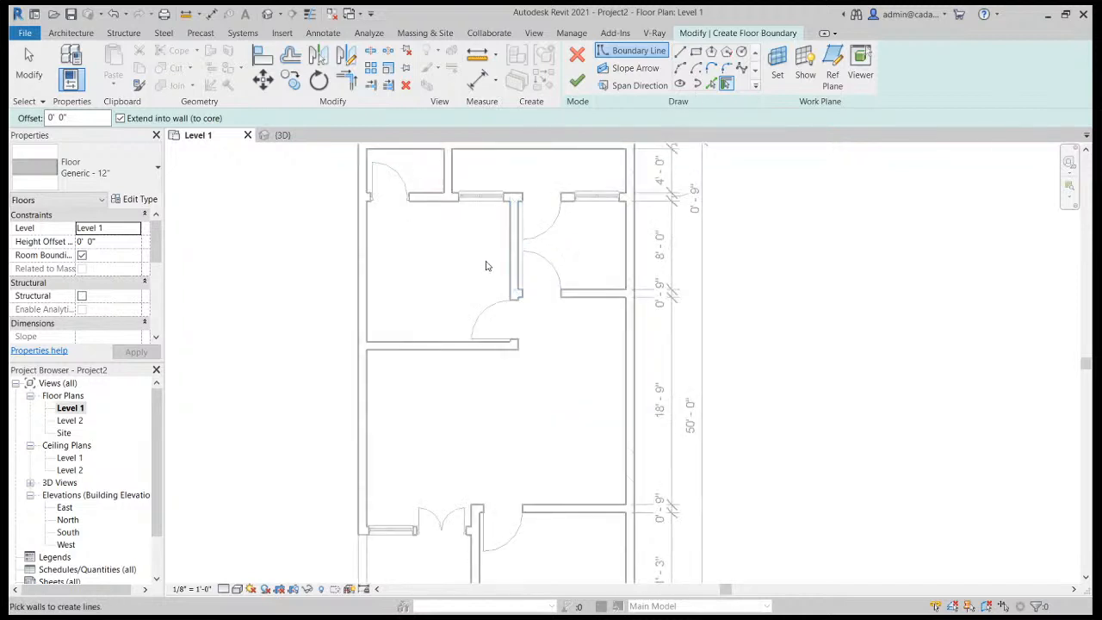
{"action": "scroll", "coordinate": [490, 267], "scroll_direction": "down", "scroll_amount": 3}
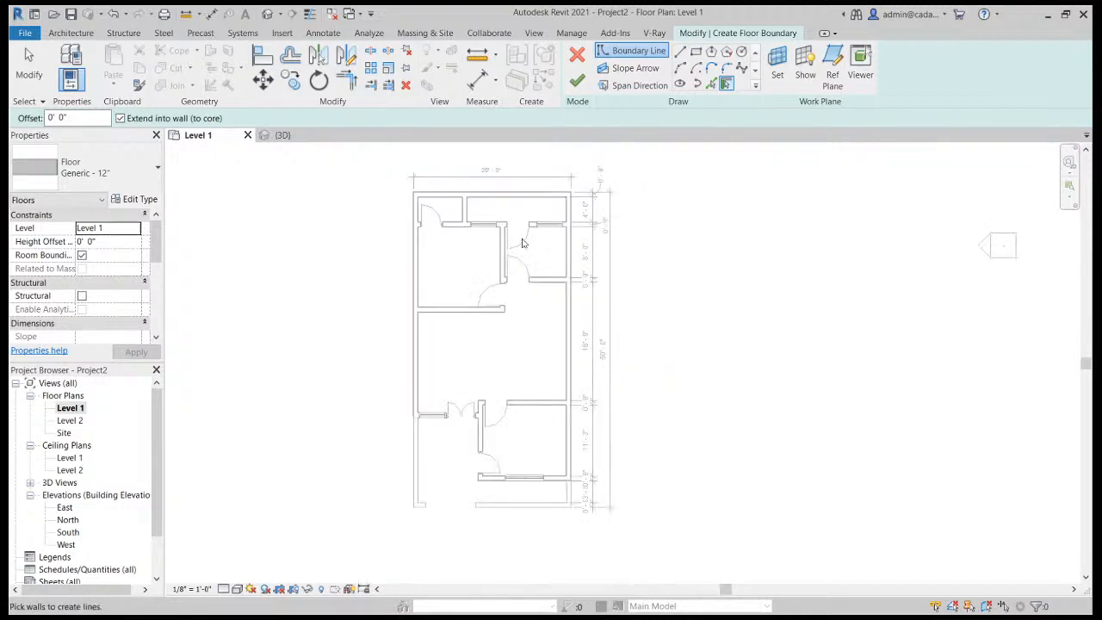
{"action": "left_click", "coordinate": [696, 52]}
{"action": "left_click", "coordinate": [413, 191]}
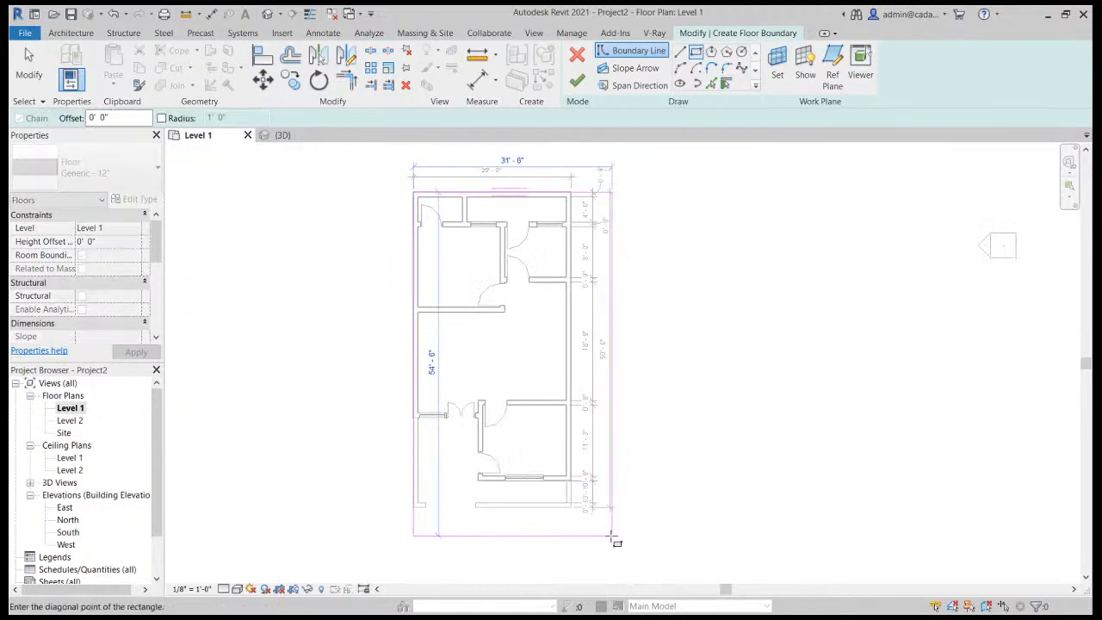
{"action": "left_click", "coordinate": [569, 506]}
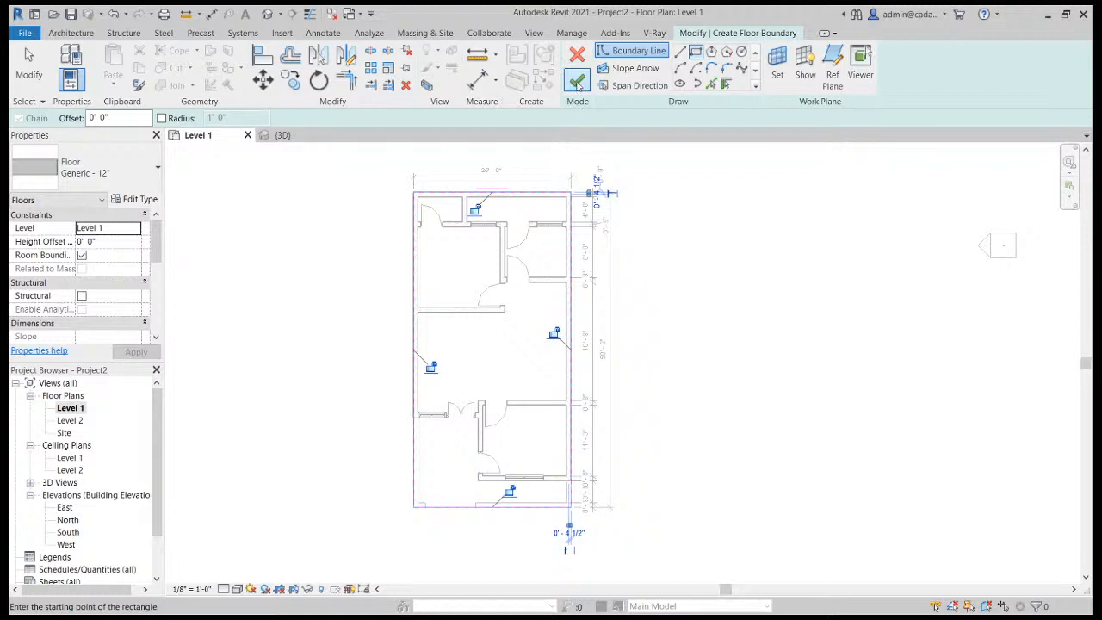
{"action": "left_click", "coordinate": [578, 83]}
In the 3D view, duplicate the new floor's type under the name floor 6".
{"action": "left_click", "coordinate": [278, 16]}
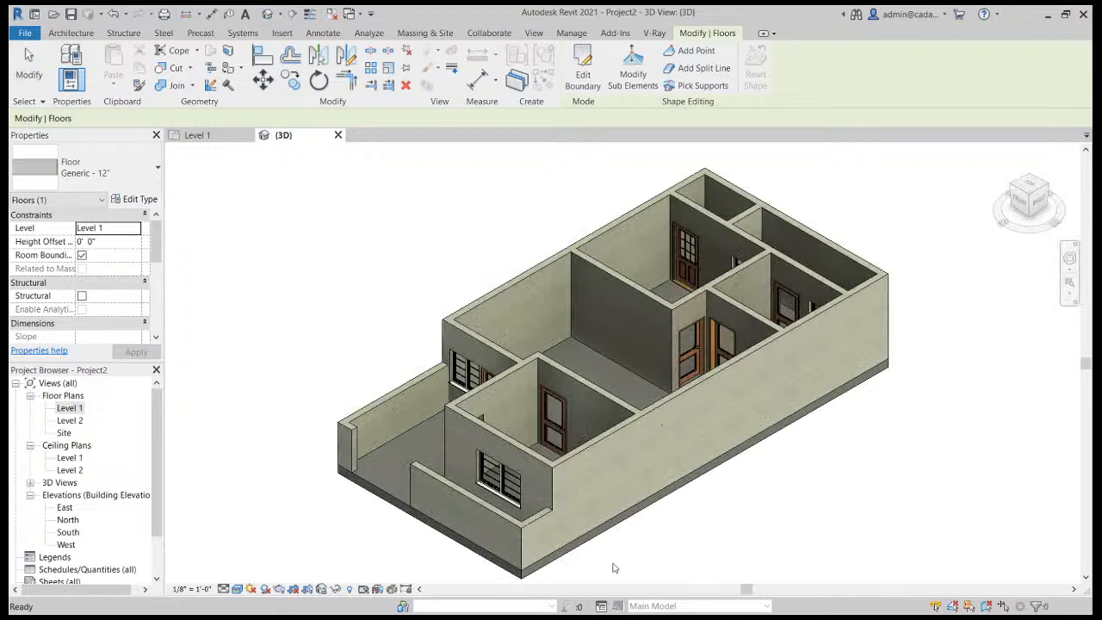
{"action": "left_click", "coordinate": [615, 566]}
{"action": "middle_click_drag", "start_coordinate": [620, 550], "coordinate": [644, 509], "text": "shift"}
{"action": "scroll", "coordinate": [643, 508], "scroll_direction": "up", "scroll_amount": 3}
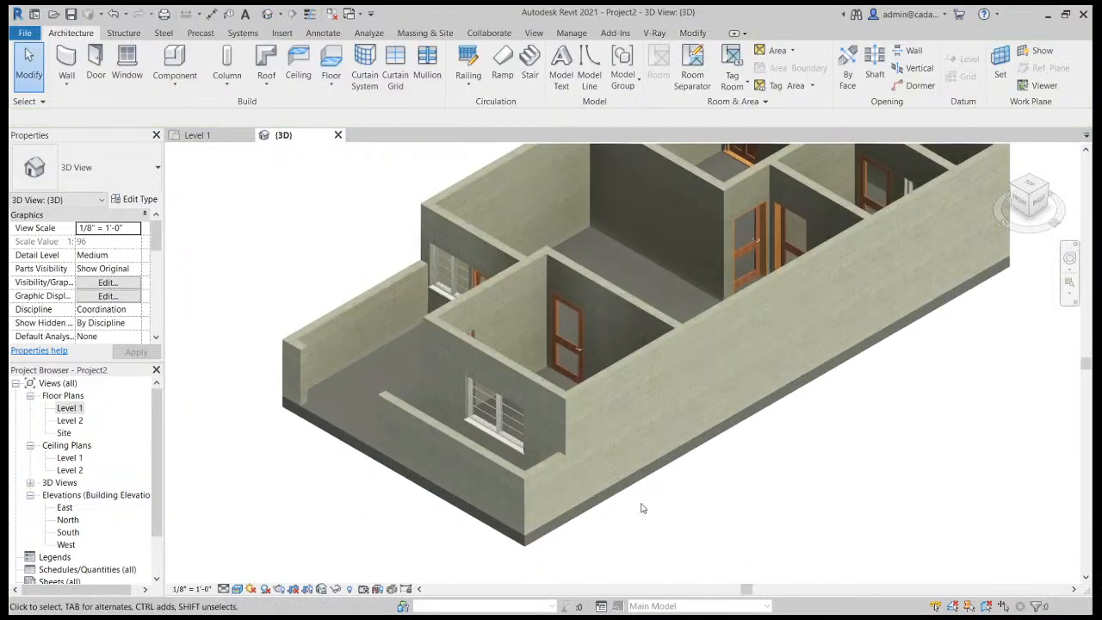
{"action": "left_click", "coordinate": [320, 430]}
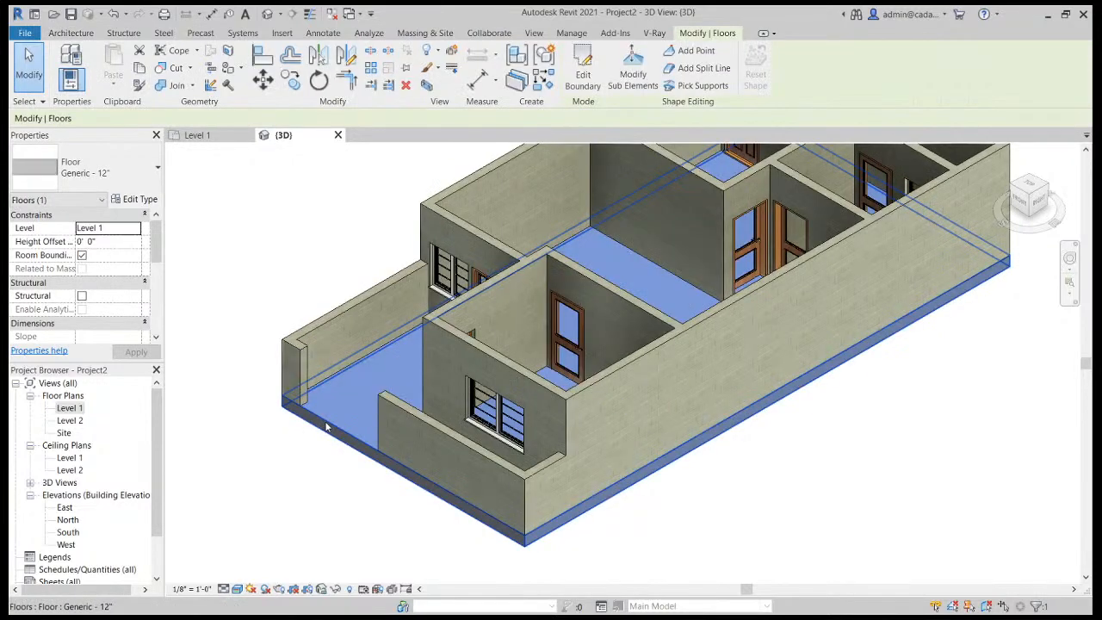
{"action": "left_click", "coordinate": [145, 199]}
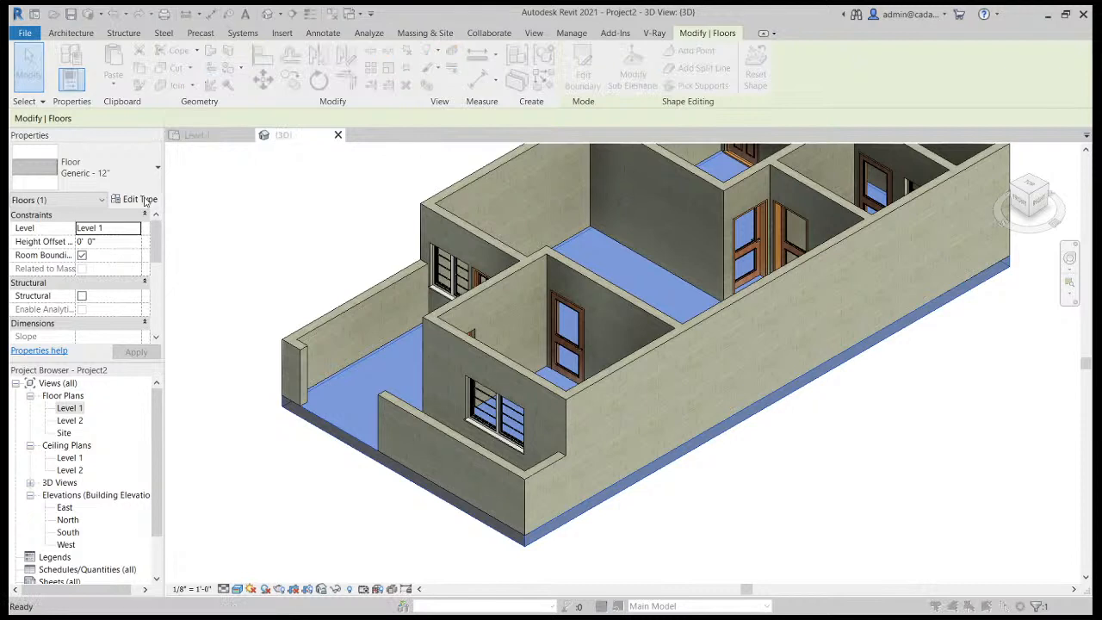
{"action": "left_click", "coordinate": [243, 41]}
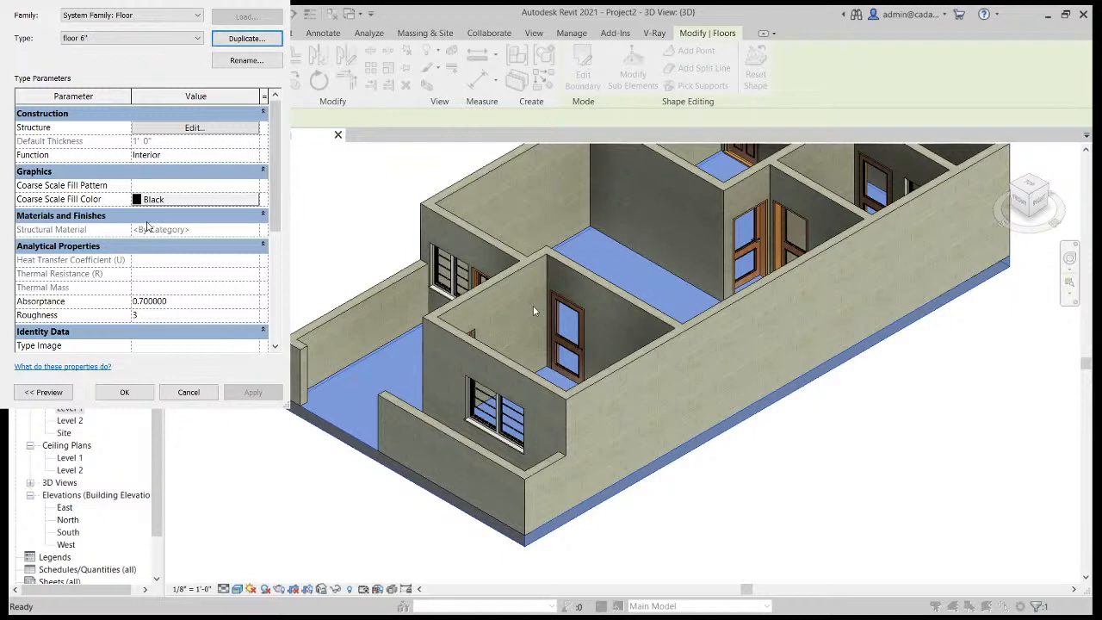
Set the thickness of the structure layer in the floor 6" type to 6" and apply the type to the floor.
{"action": "left_click", "coordinate": [203, 130]}
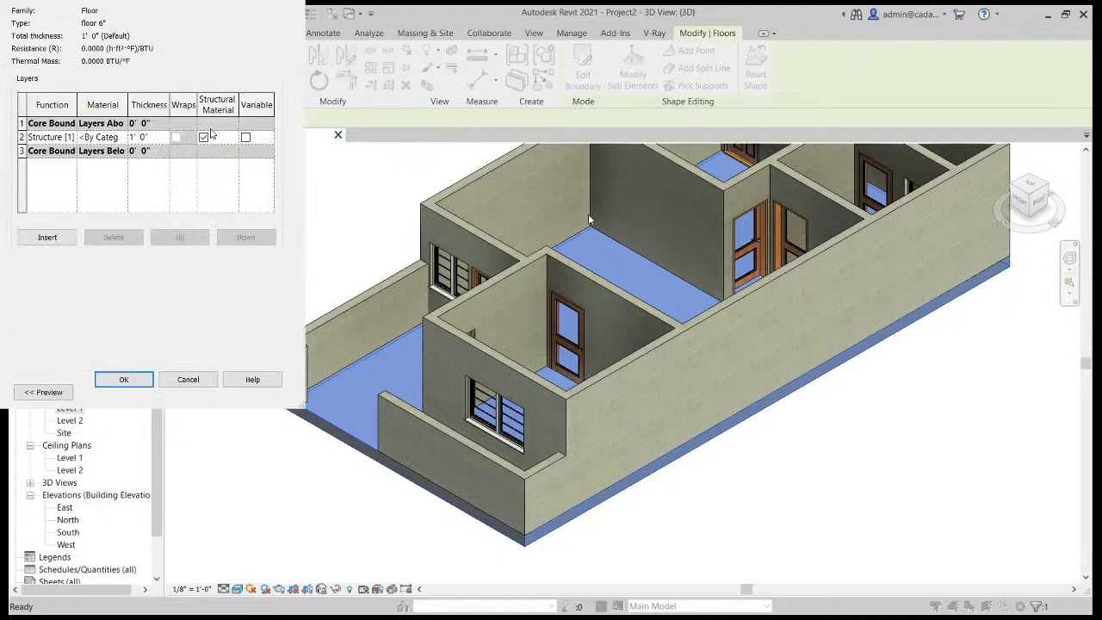
{"action": "left_click", "coordinate": [155, 137]}
{"action": "left_click_drag", "start_coordinate": [152, 137], "coordinate": [125, 139]}
{"action": "type", "text": "6"}
{"action": "left_click", "coordinate": [124, 379]}
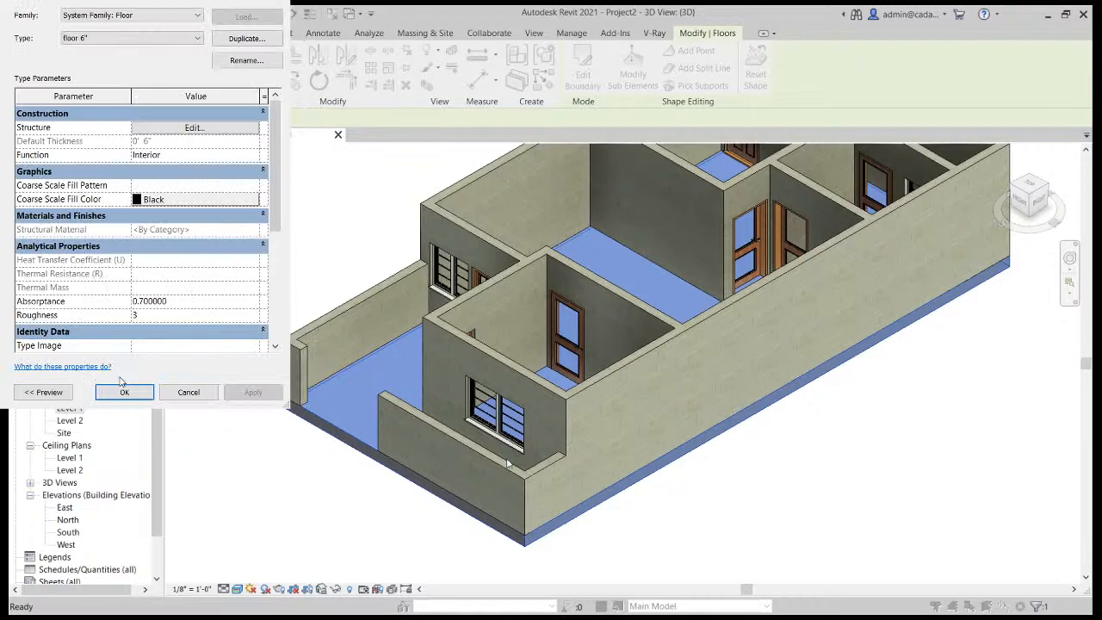
{"action": "left_click", "coordinate": [124, 392]}
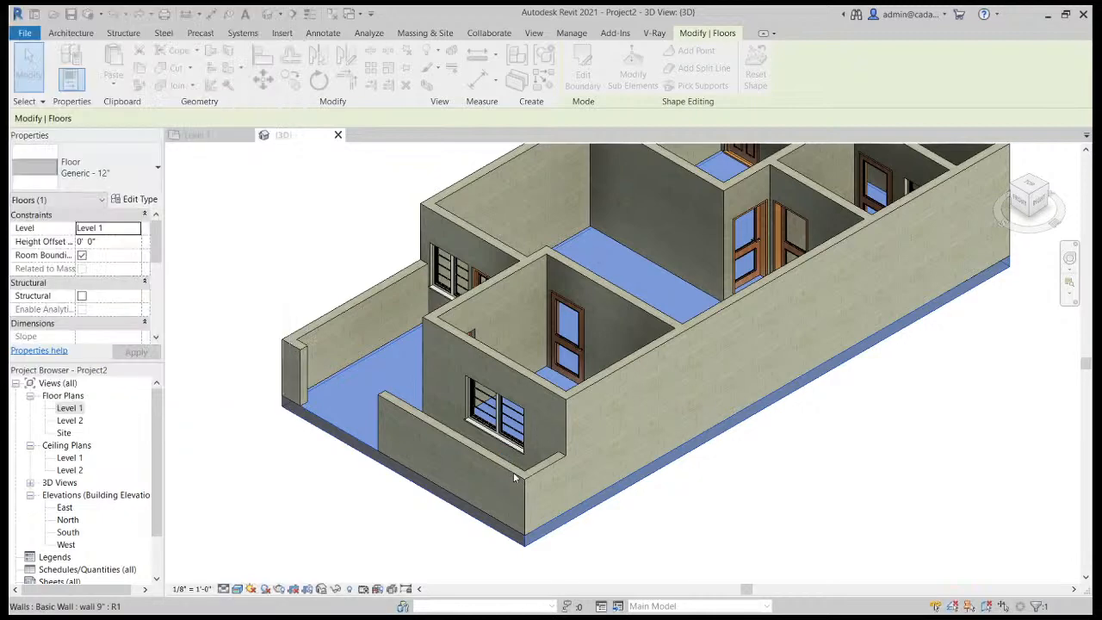
{"action": "left_click", "coordinate": [327, 452]}
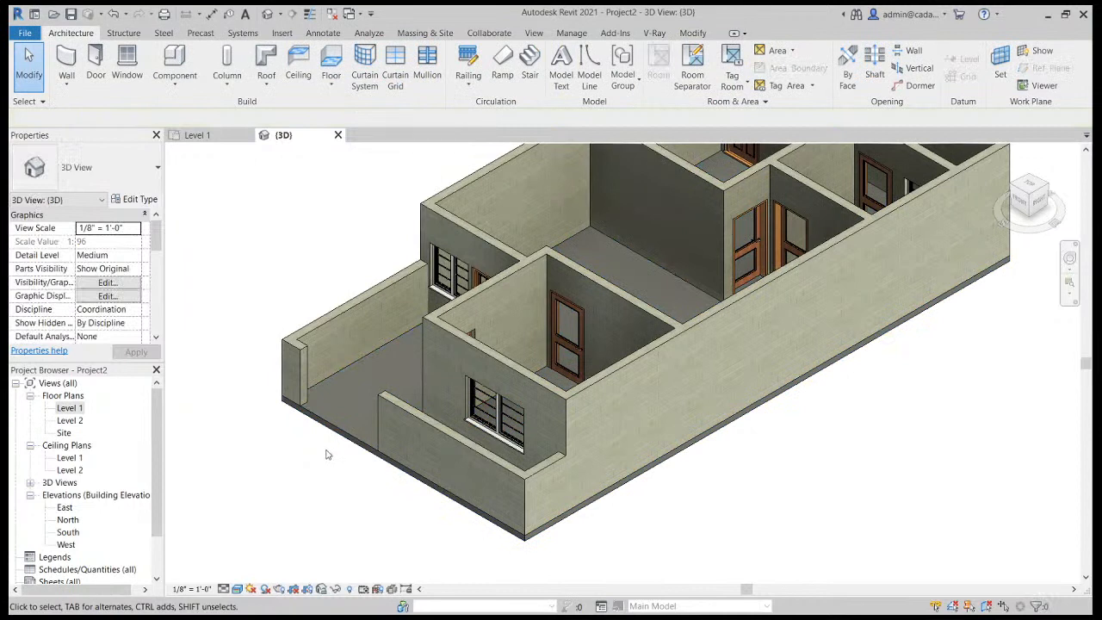
On the Level 1 floor plan, draw a Curtain Wall 1 about 16'-6" long inside the right exterior wall, alongside the large middle room.
{"action": "double_click", "coordinate": [70, 408]}
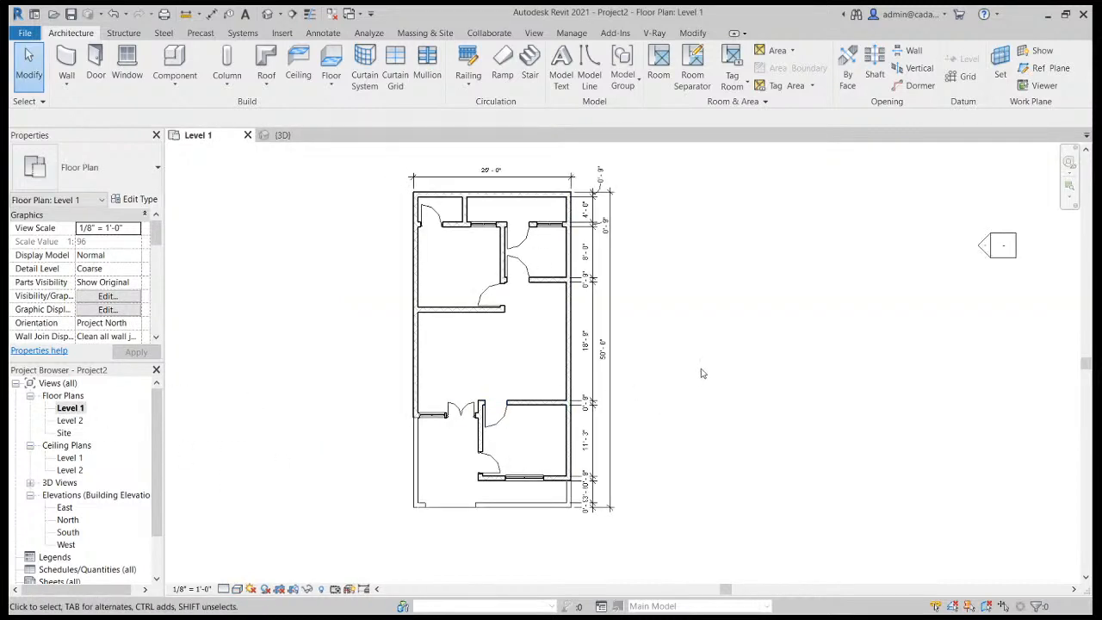
{"action": "scroll", "coordinate": [524, 241], "scroll_direction": "up", "scroll_amount": 4}
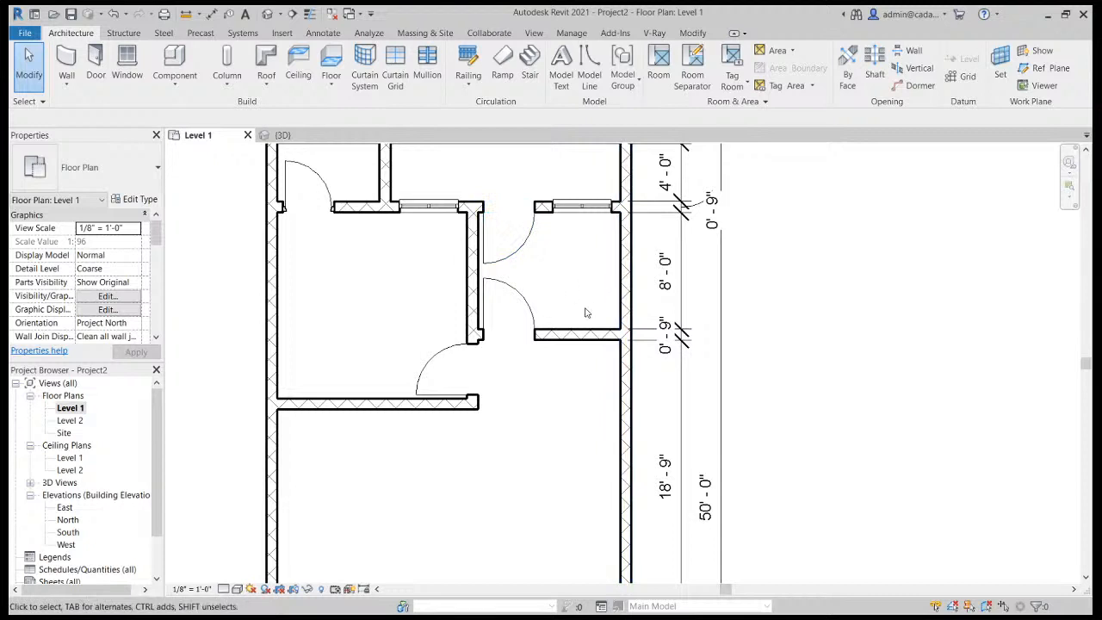
{"action": "scroll", "coordinate": [545, 240], "scroll_direction": "down", "scroll_amount": 2}
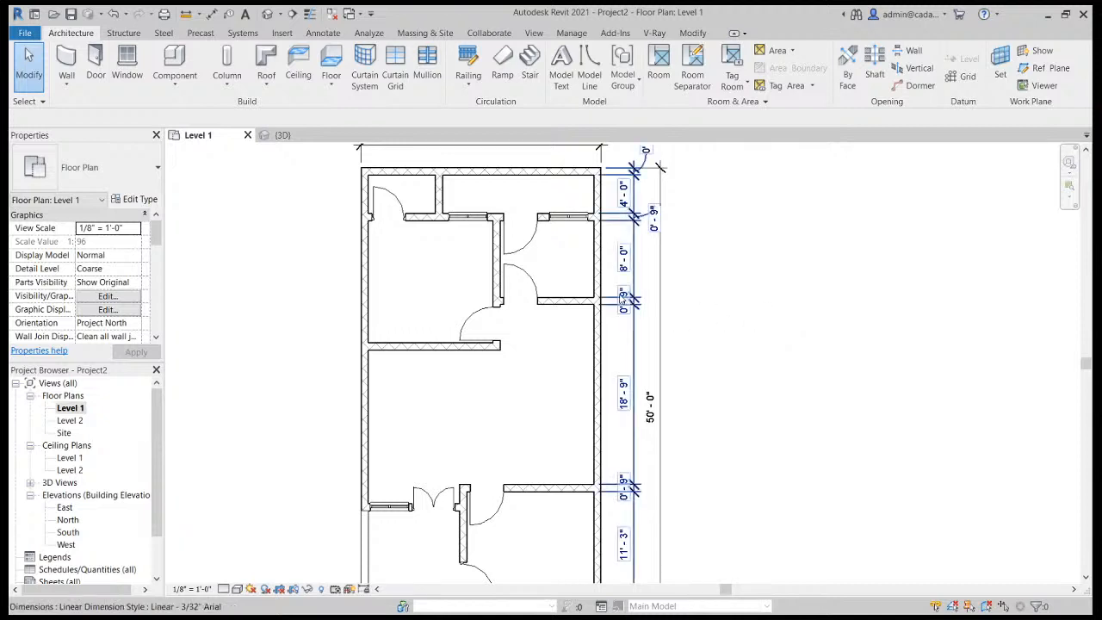
{"action": "scroll", "coordinate": [602, 258], "scroll_direction": "up", "scroll_amount": 2}
{"action": "scroll", "coordinate": [588, 327], "scroll_direction": "down", "scroll_amount": 1}
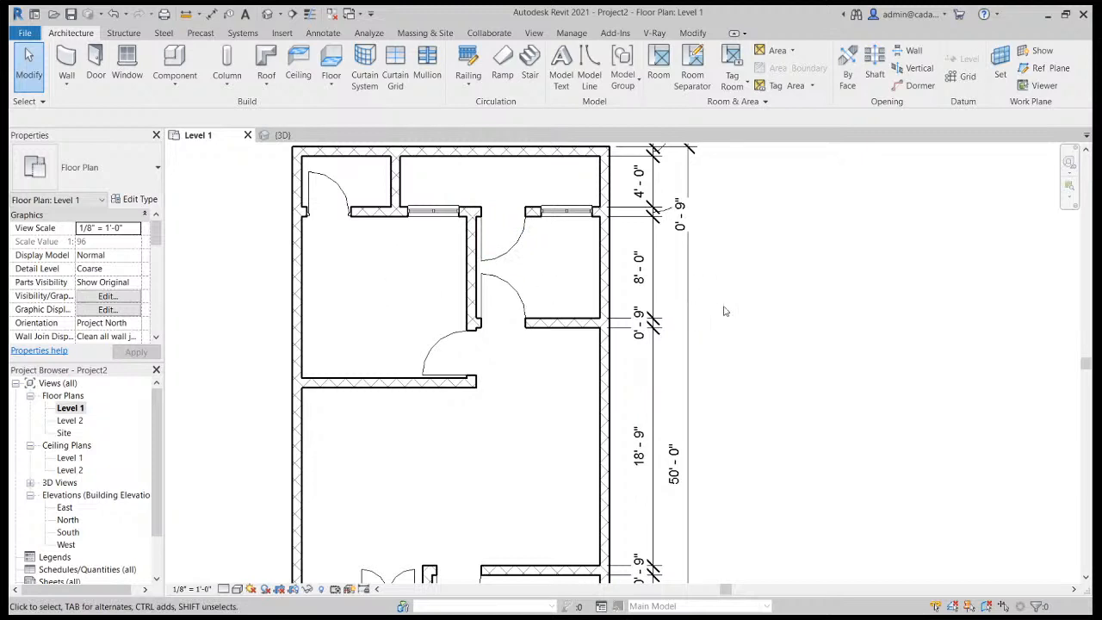
{"action": "scroll", "coordinate": [785, 212], "scroll_direction": "down", "scroll_amount": 2}
{"action": "middle_click_drag", "start_coordinate": [797, 376], "coordinate": [755, 326]}
{"action": "scroll", "coordinate": [612, 327], "scroll_direction": "up", "scroll_amount": 2}
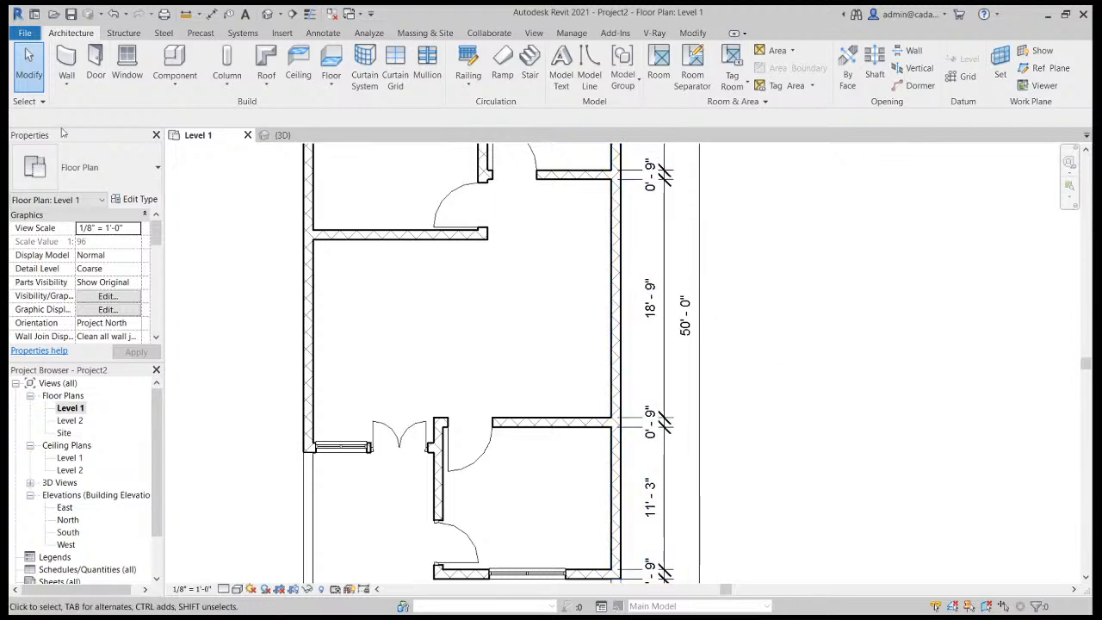
{"action": "left_click", "coordinate": [67, 62]}
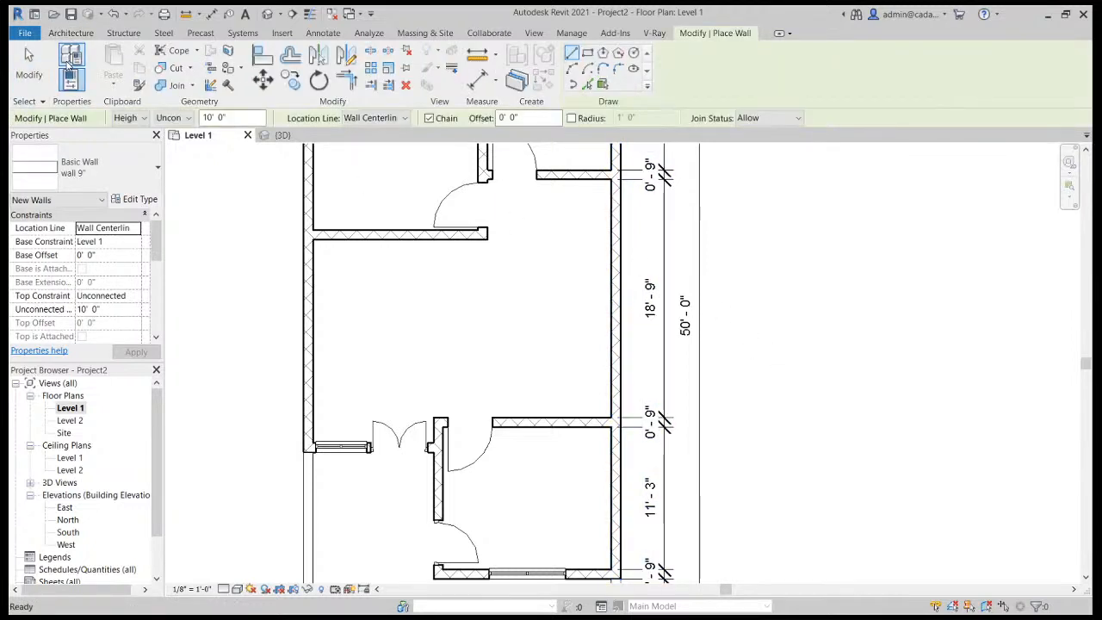
{"action": "left_click", "coordinate": [81, 400]}
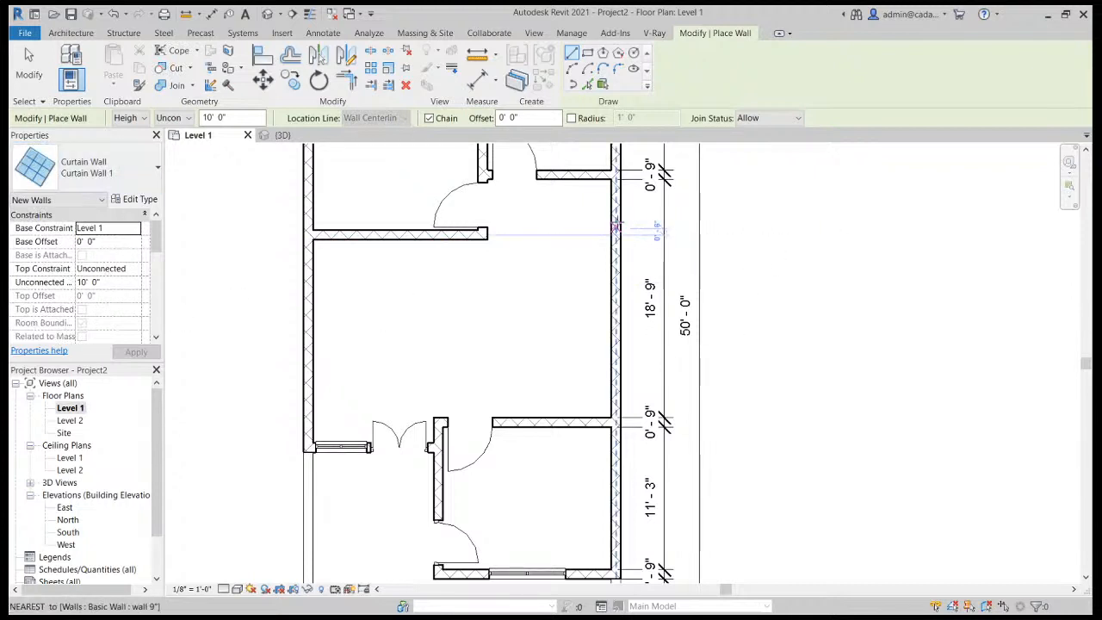
{"action": "left_click", "coordinate": [620, 195]}
{"action": "left_click", "coordinate": [617, 403]}
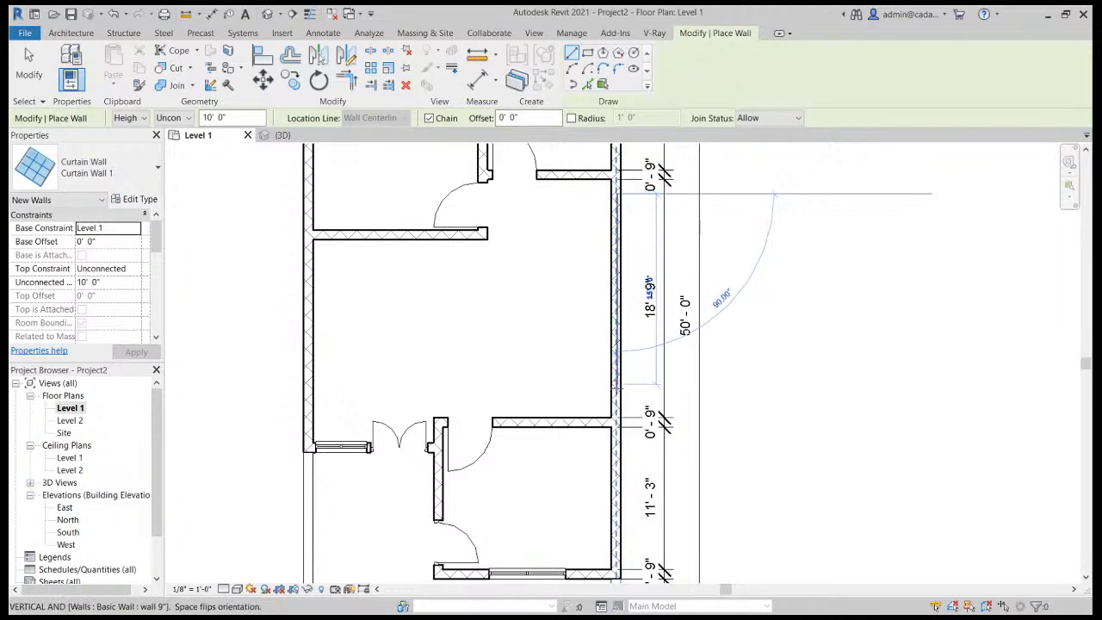
{"action": "key", "text": "Escape"}
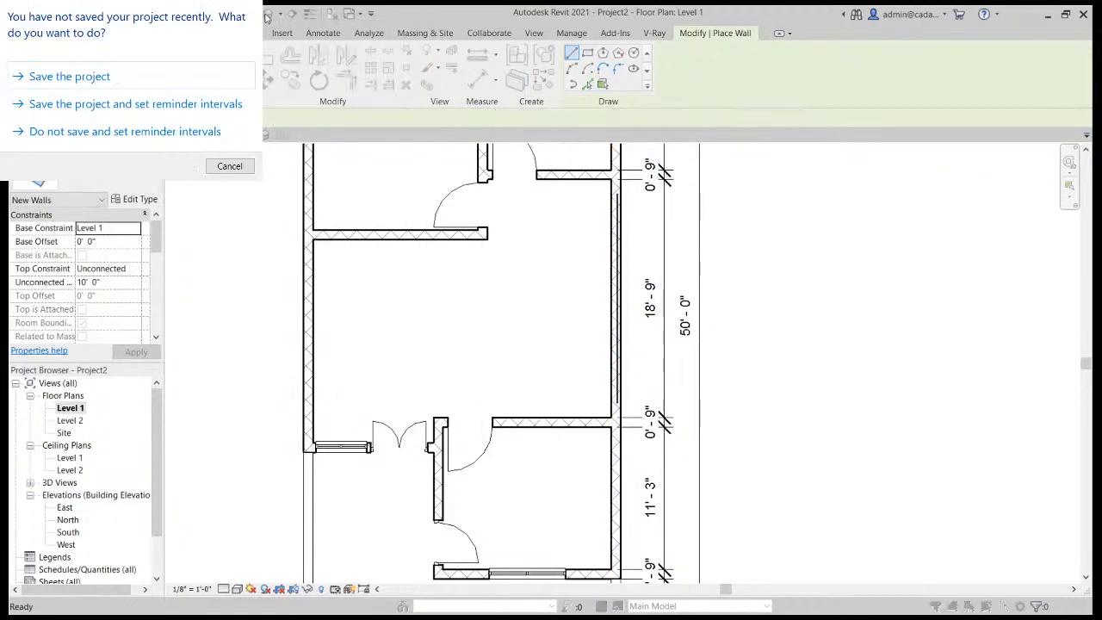
Save the project to the Desktop under the file name live session.
{"action": "left_click", "coordinate": [97, 77]}
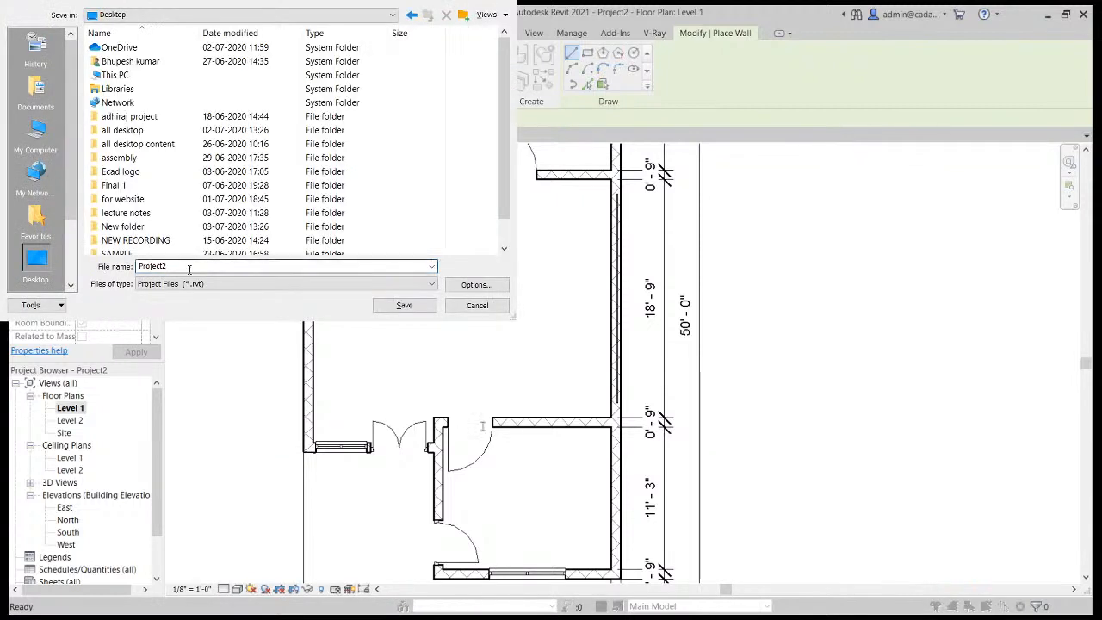
{"action": "type", "text": "IN"}
{"action": "type", "text": "ve session"}
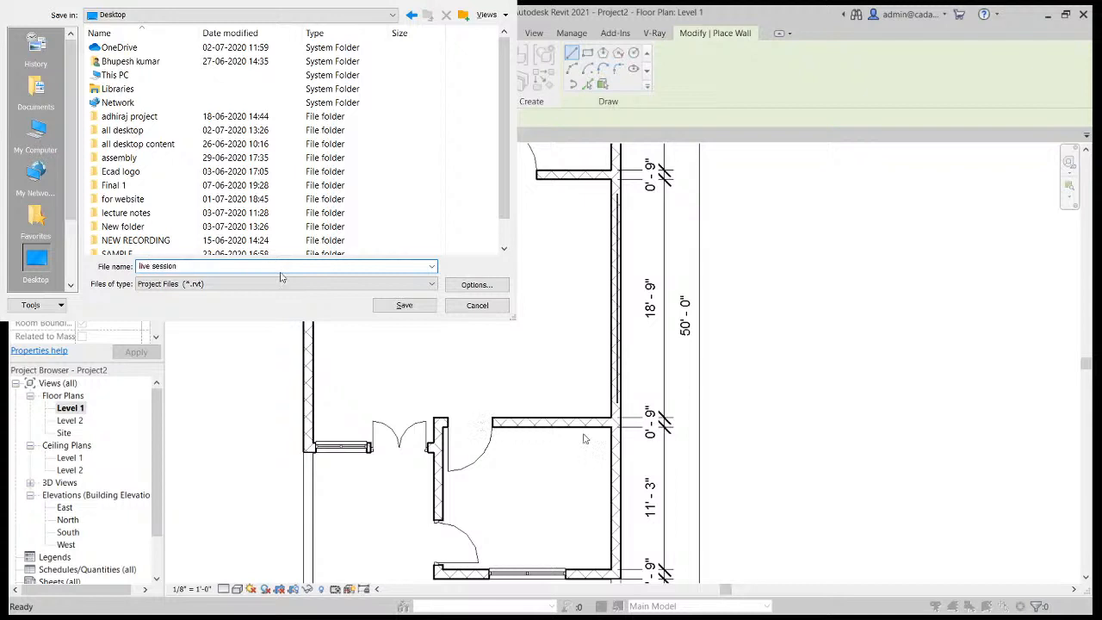
{"action": "key", "text": "Return"}
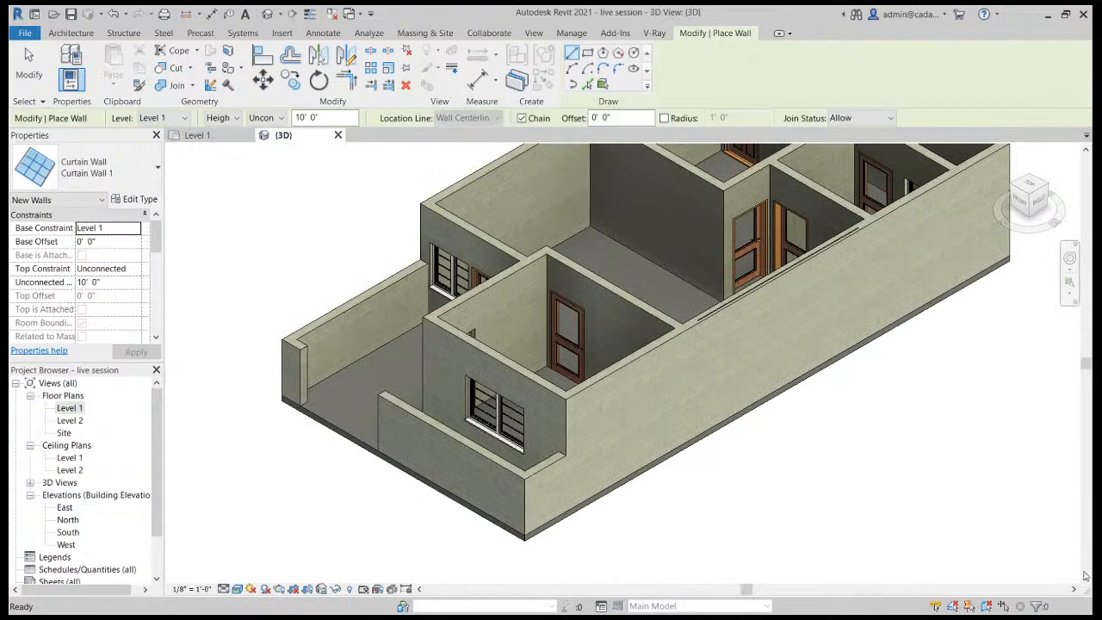
{"action": "left_click", "coordinate": [944, 458]}
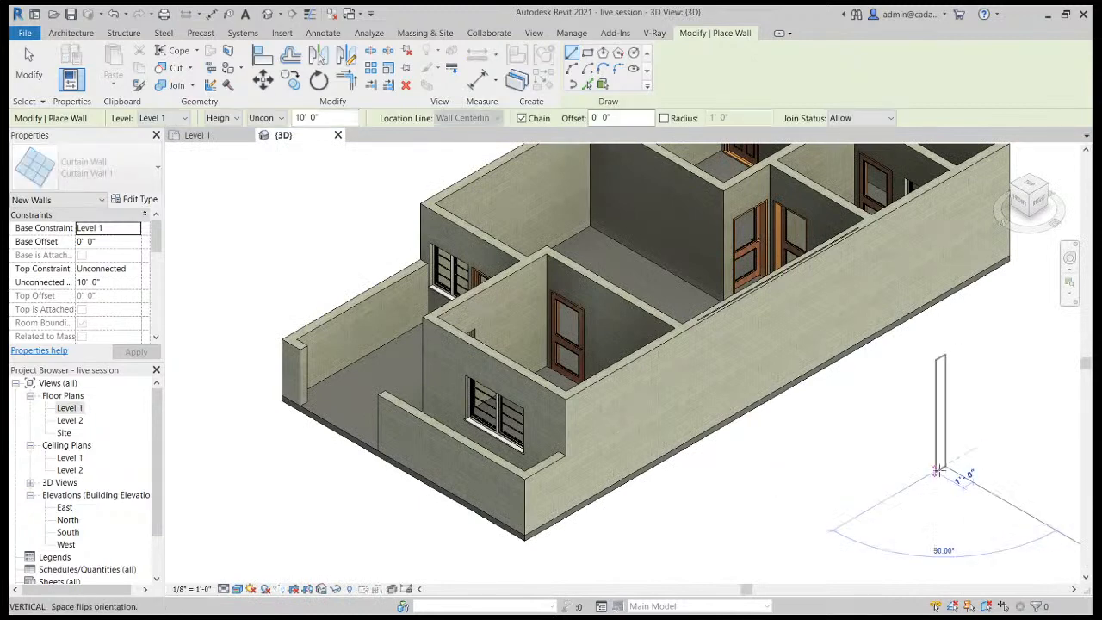
{"action": "key", "text": "Escape"}
{"action": "key", "text": "Escape"}
In the 3D view, set the base offset of the curtain wall in the long exterior wall to 2' 0".
{"action": "scroll", "coordinate": [839, 211], "scroll_direction": "up", "scroll_amount": 3}
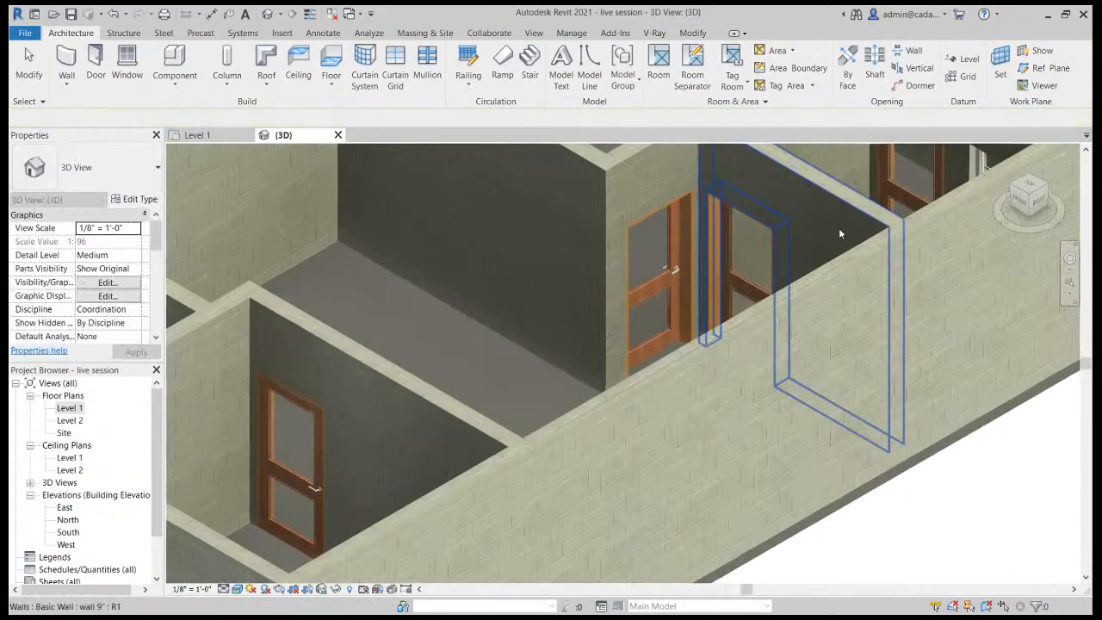
{"action": "scroll", "coordinate": [824, 246], "scroll_direction": "down", "scroll_amount": 1}
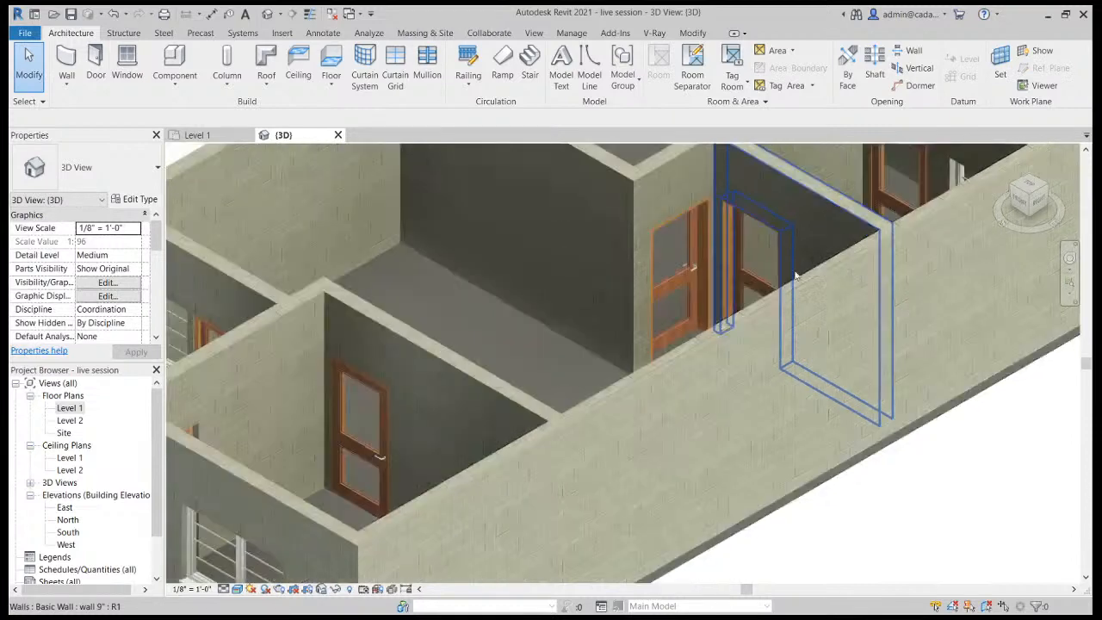
{"action": "left_click", "coordinate": [619, 392]}
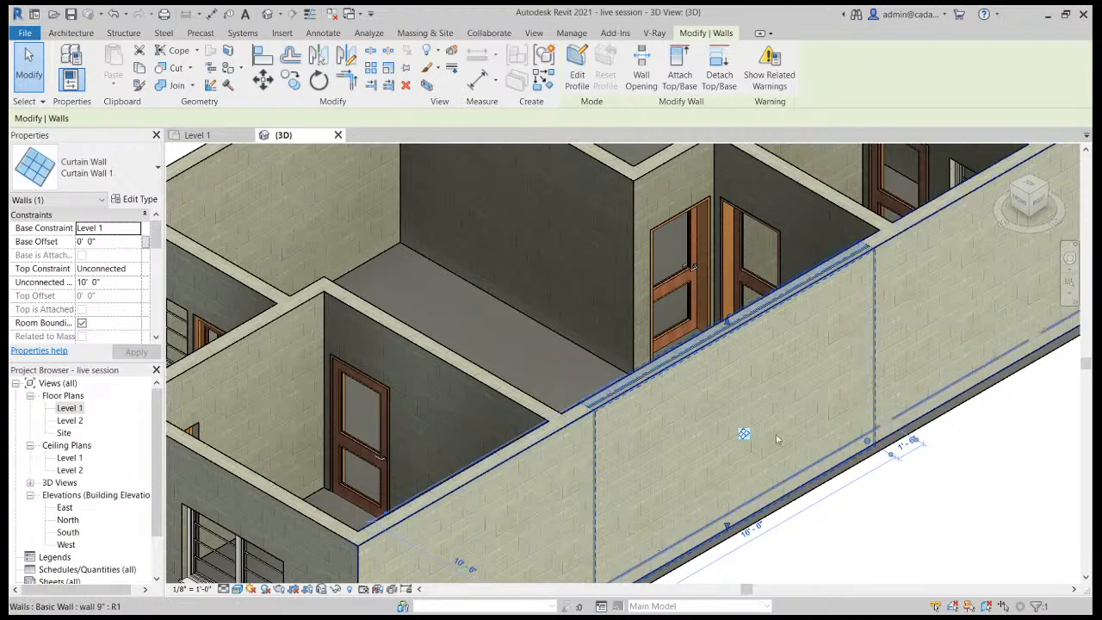
{"action": "left_click", "coordinate": [112, 242]}
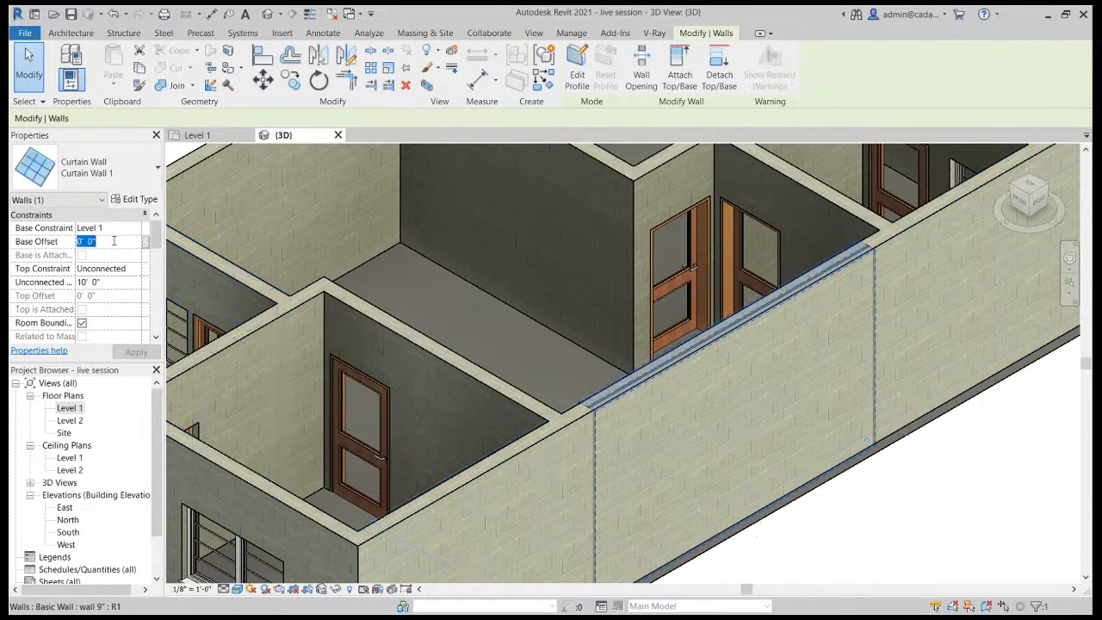
{"action": "type", "text": "2"}
{"action": "key", "text": "Return"}
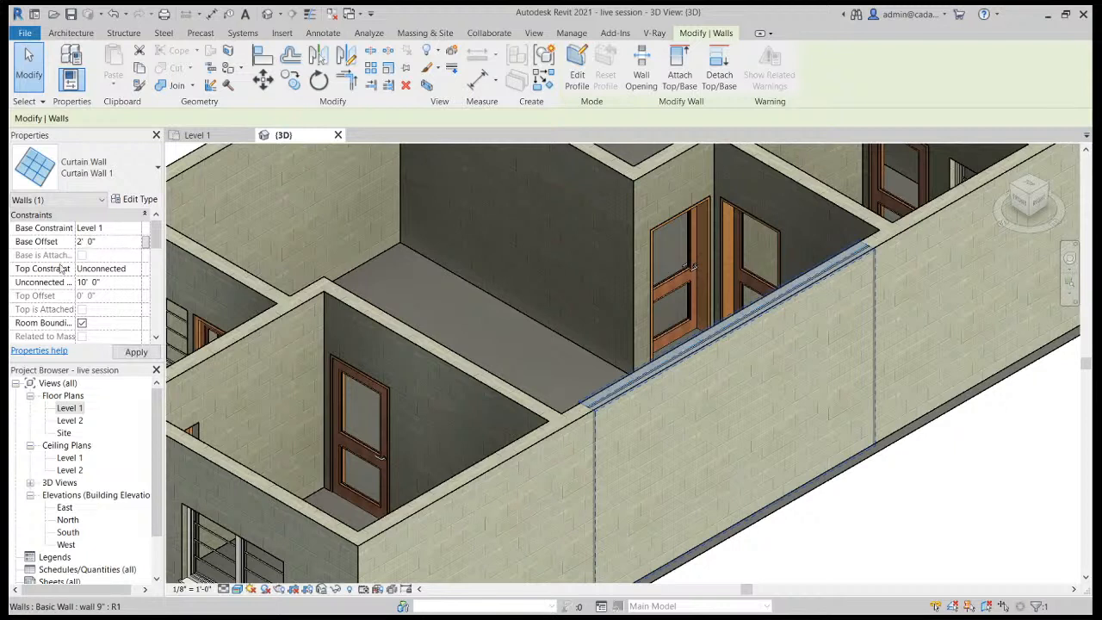
Set the curtain wall's unconnected height to 6' 0" and apply the change.
{"action": "left_click", "coordinate": [135, 271]}
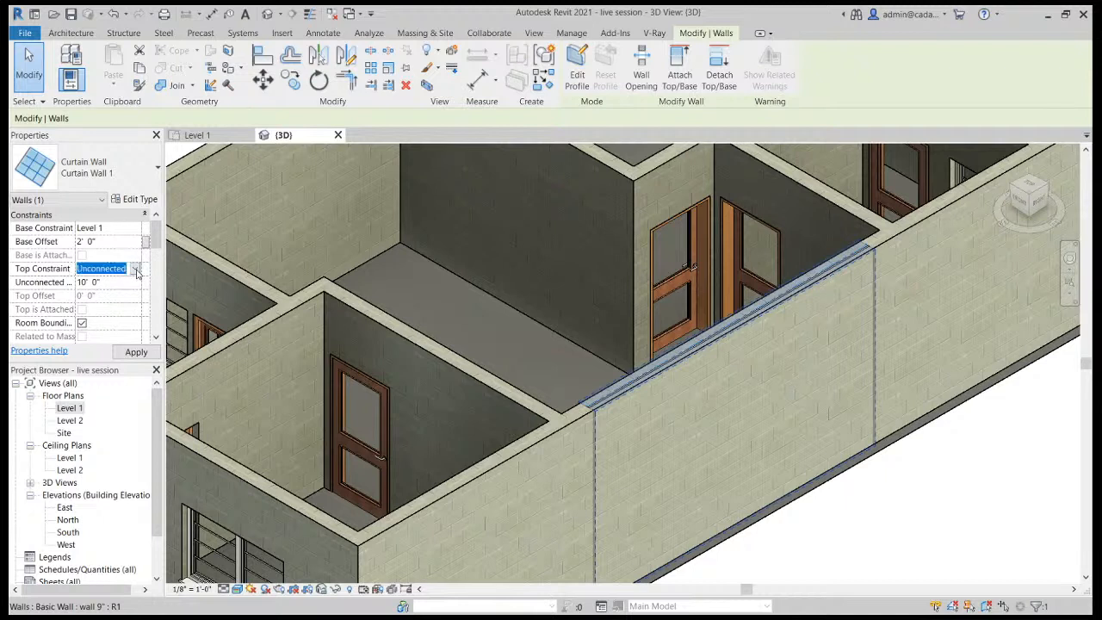
{"action": "left_click", "coordinate": [122, 282]}
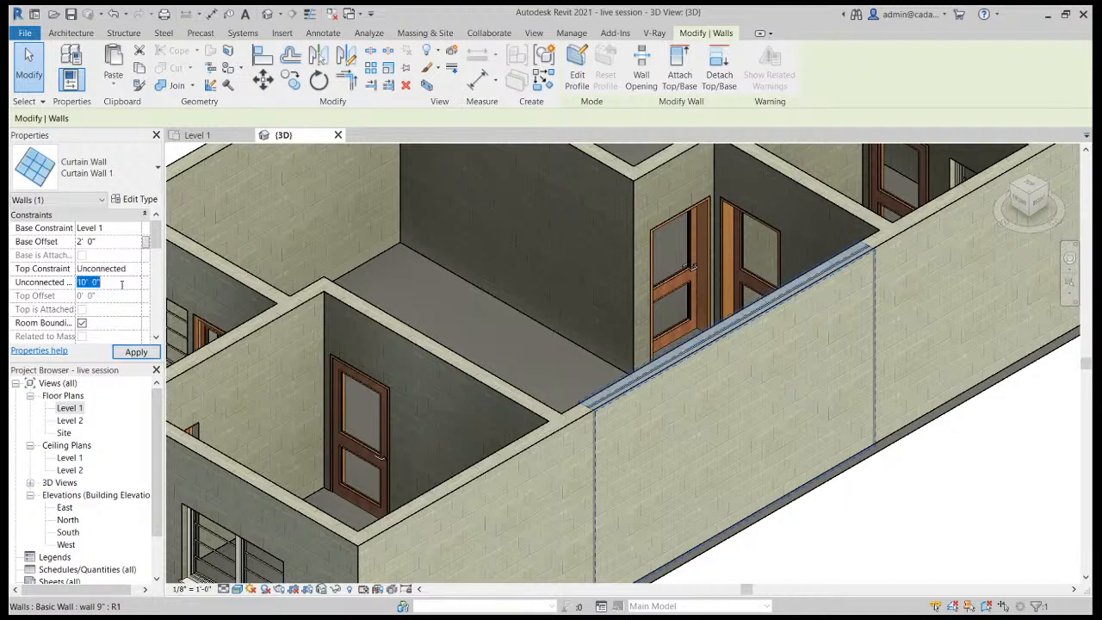
{"action": "type", "text": "6"}
{"action": "key", "text": "Return"}
{"action": "left_click", "coordinate": [121, 287]}
{"action": "type", "text": "6"}
{"action": "key", "text": "Return"}
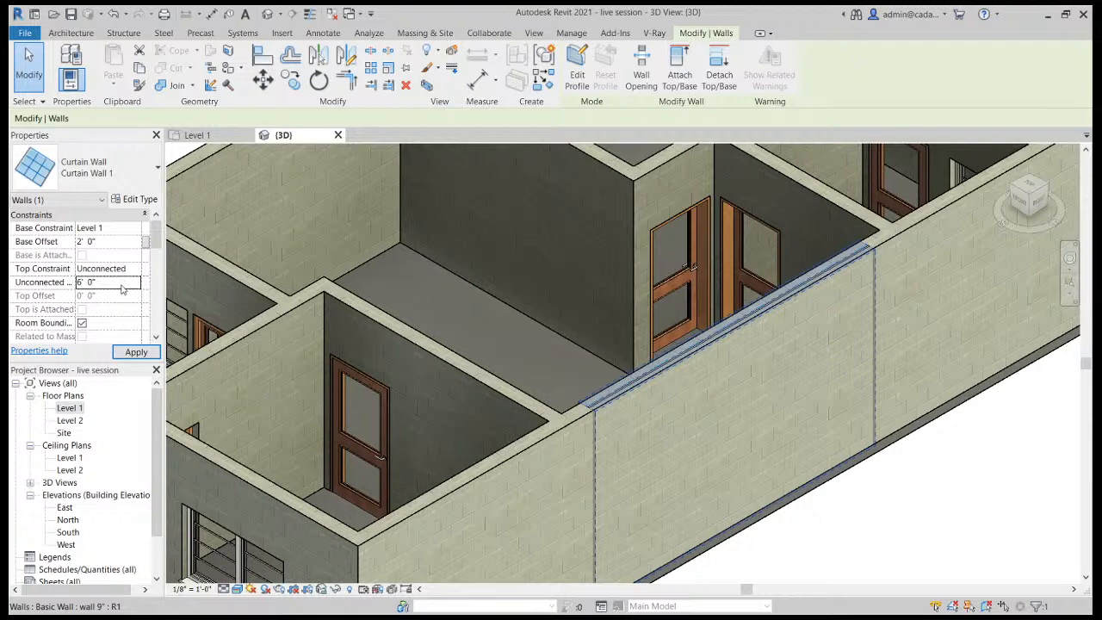
{"action": "left_click", "coordinate": [136, 352]}
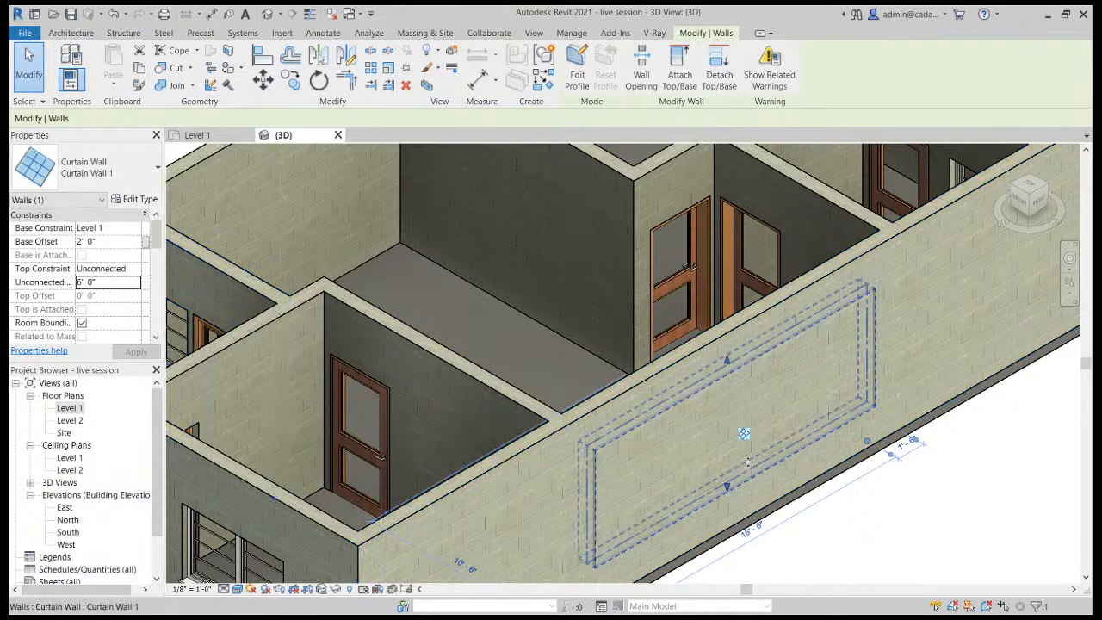
Enable Automatically Embed in the Curtain Wall 1 type so the curtain wall cuts through the exterior wall.
{"action": "left_click", "coordinate": [138, 199]}
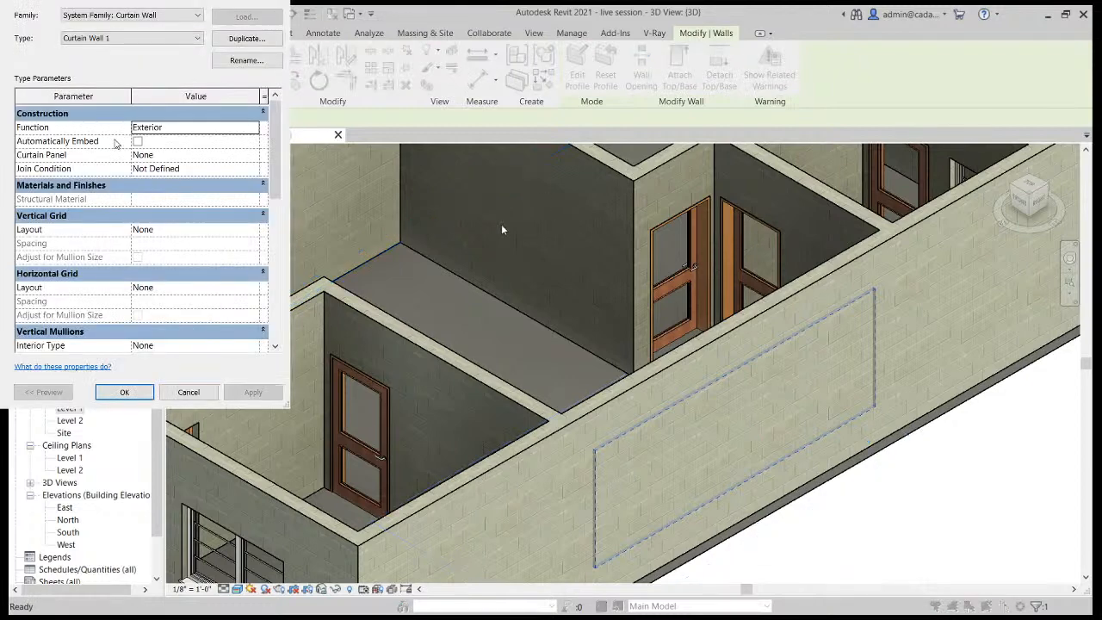
{"action": "left_click", "coordinate": [136, 141]}
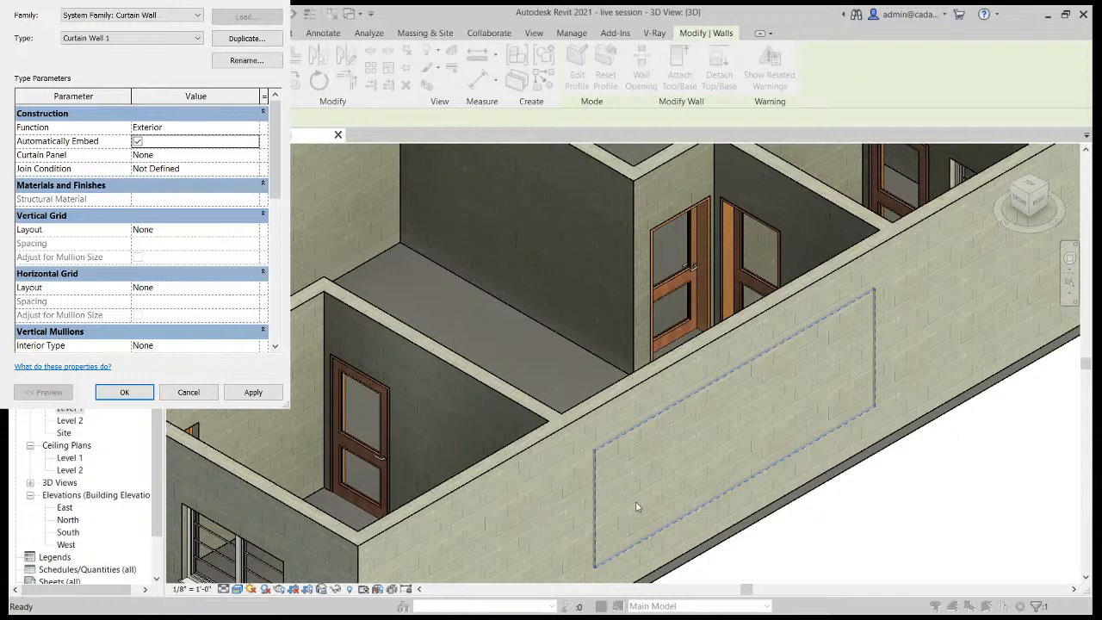
{"action": "left_click", "coordinate": [253, 392]}
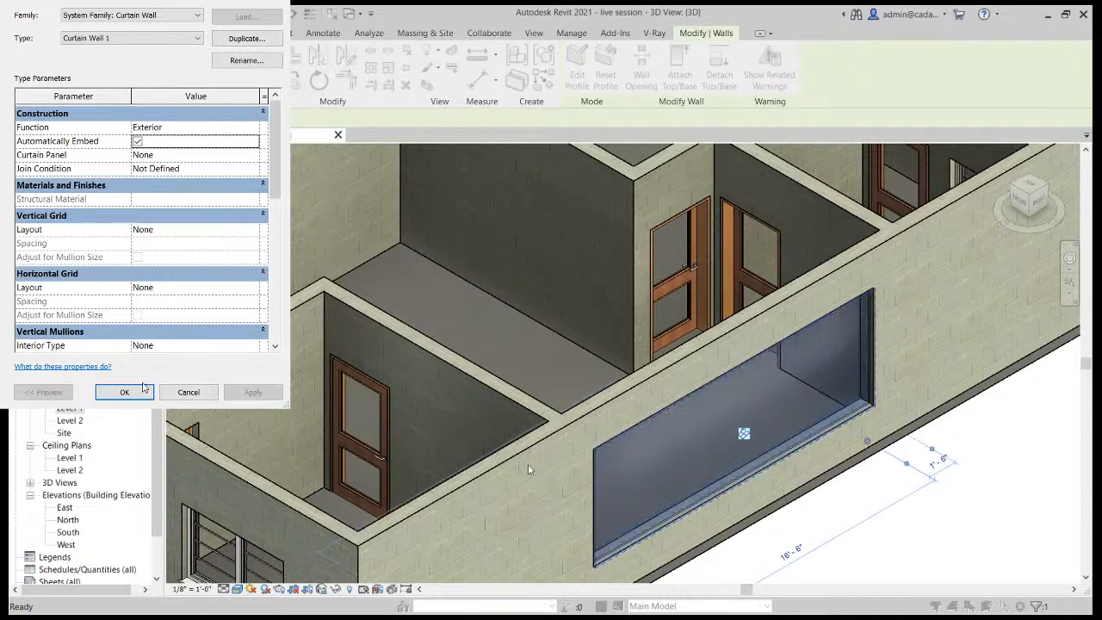
{"action": "left_click", "coordinate": [125, 392]}
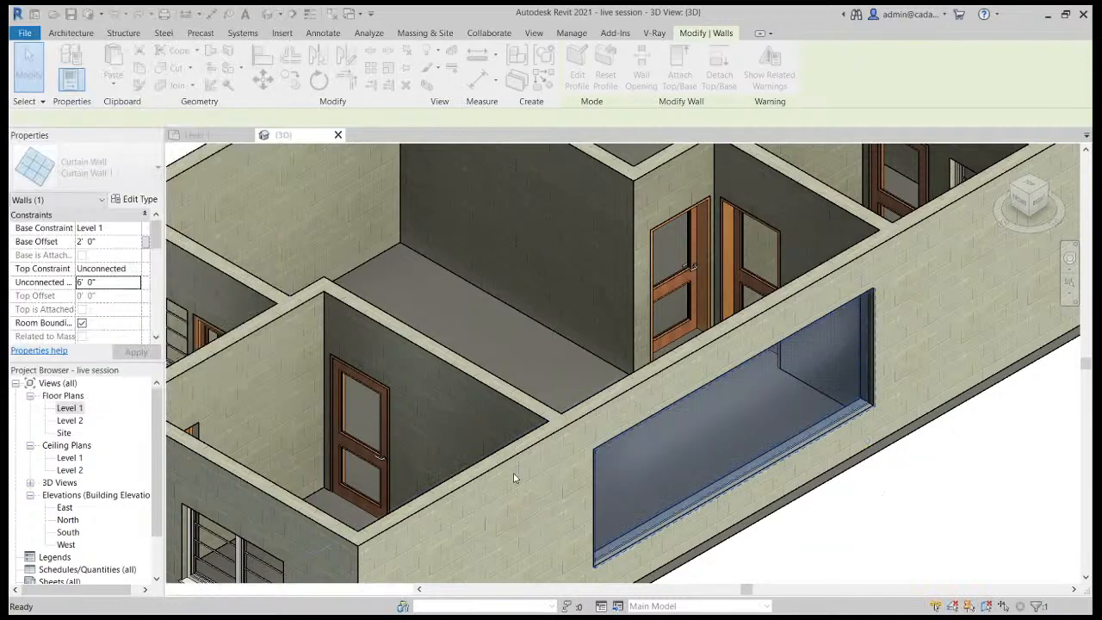
{"action": "left_click", "coordinate": [833, 544]}
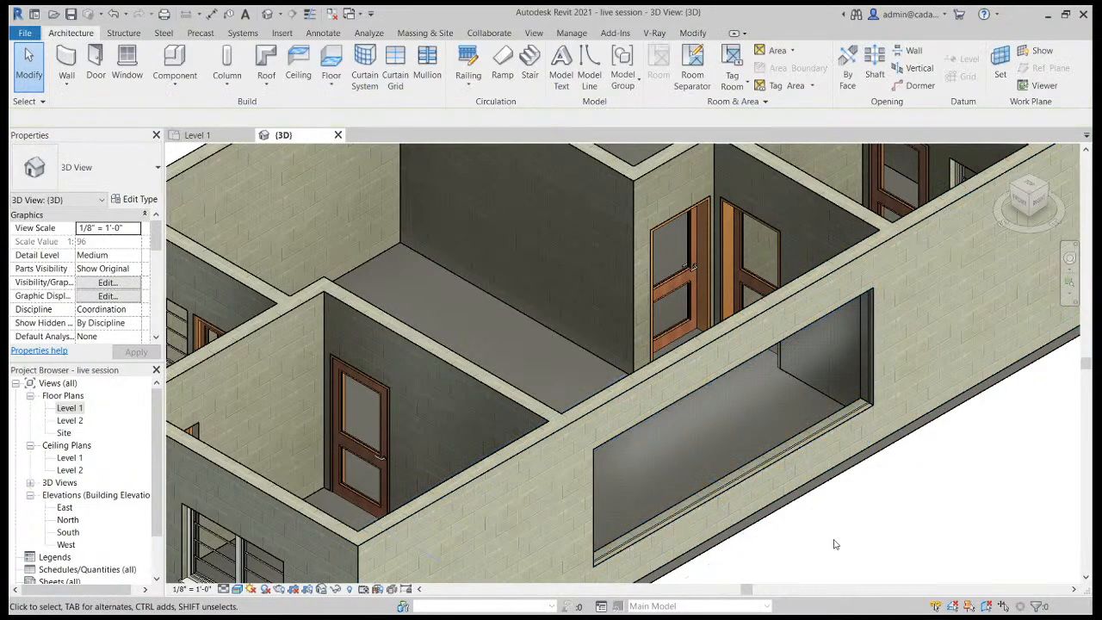
Divide the curtain wall with three vertical curtain grid lines and one horizontal grid line at mid-height across all segments.
{"action": "scroll", "coordinate": [830, 519], "scroll_direction": "up", "scroll_amount": 2}
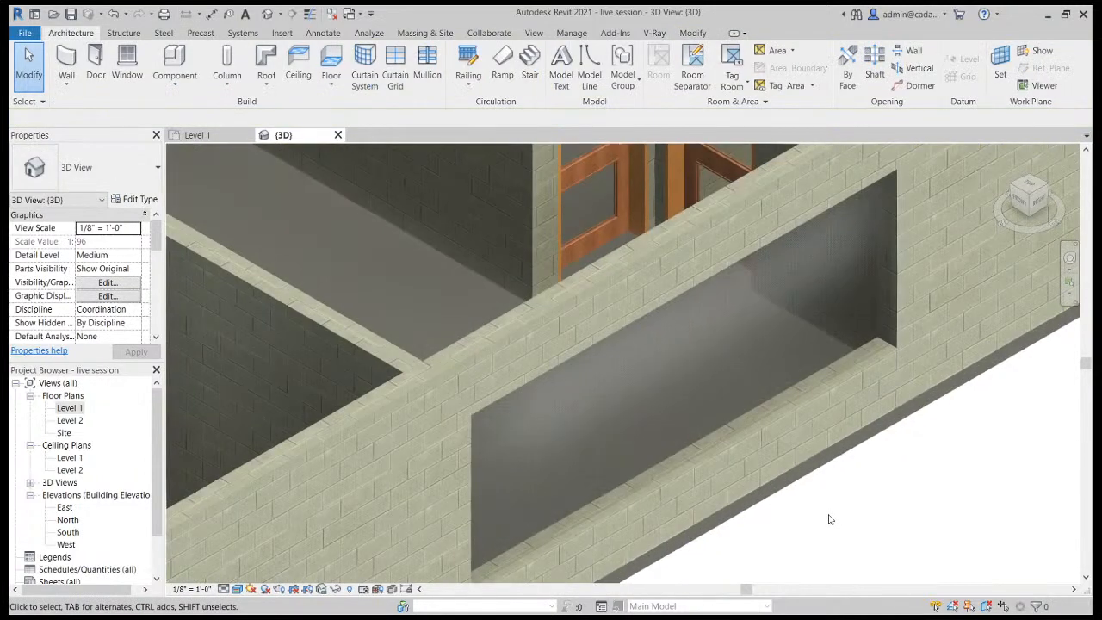
{"action": "scroll", "coordinate": [832, 517], "scroll_direction": "down", "scroll_amount": 2}
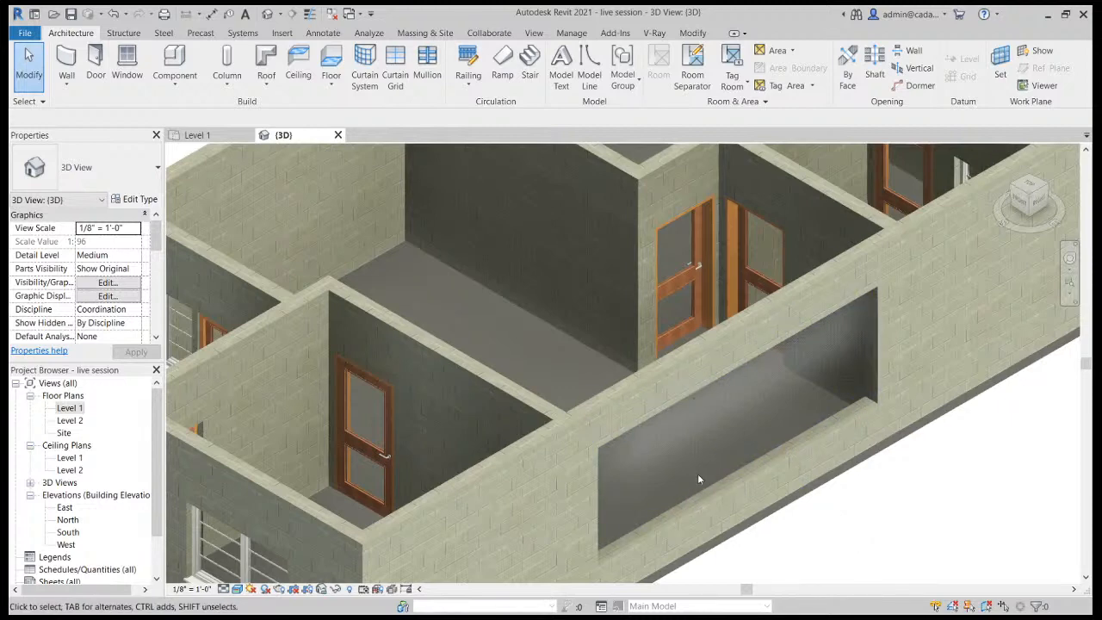
{"action": "left_click", "coordinate": [395, 78]}
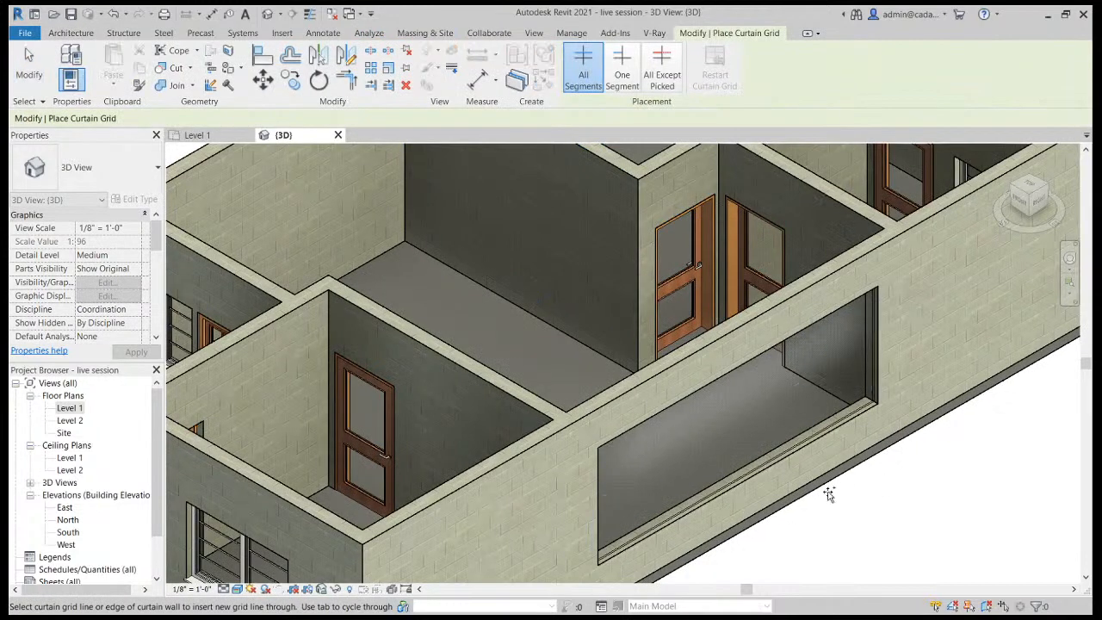
{"action": "left_click", "coordinate": [668, 518]}
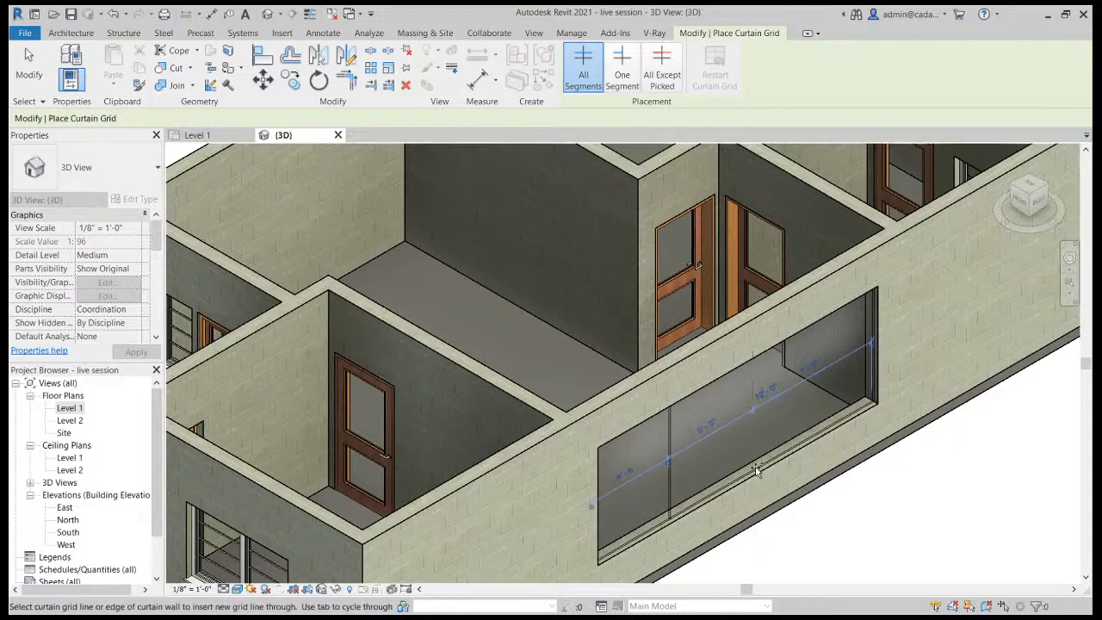
{"action": "left_click", "coordinate": [755, 470]}
{"action": "left_click", "coordinate": [827, 431]}
{"action": "left_click", "coordinate": [755, 414]}
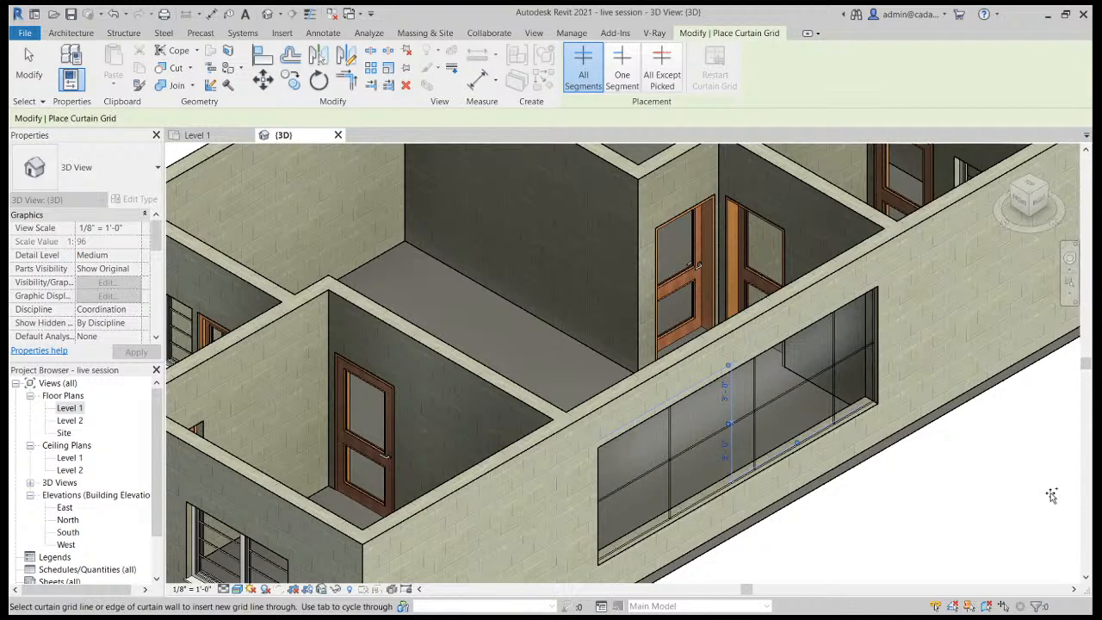
{"action": "key", "text": "Escape"}
{"action": "key", "text": "Escape"}
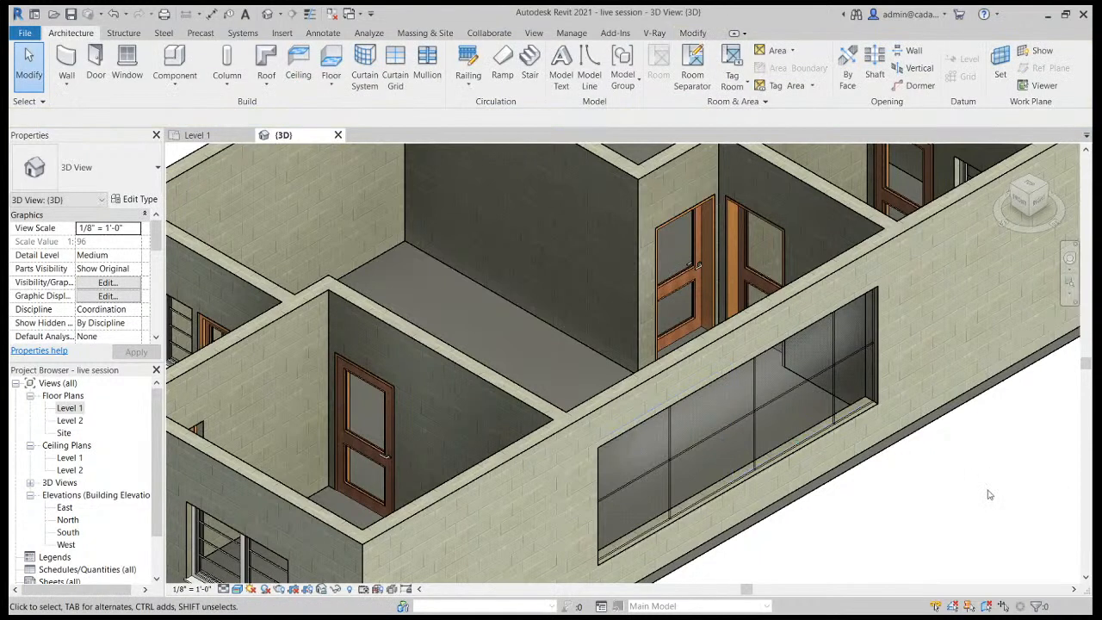
Place 1.5" x 2.5" rectangular mullions on all grid lines of the embedded curtain wall.
{"action": "left_click", "coordinate": [430, 62]}
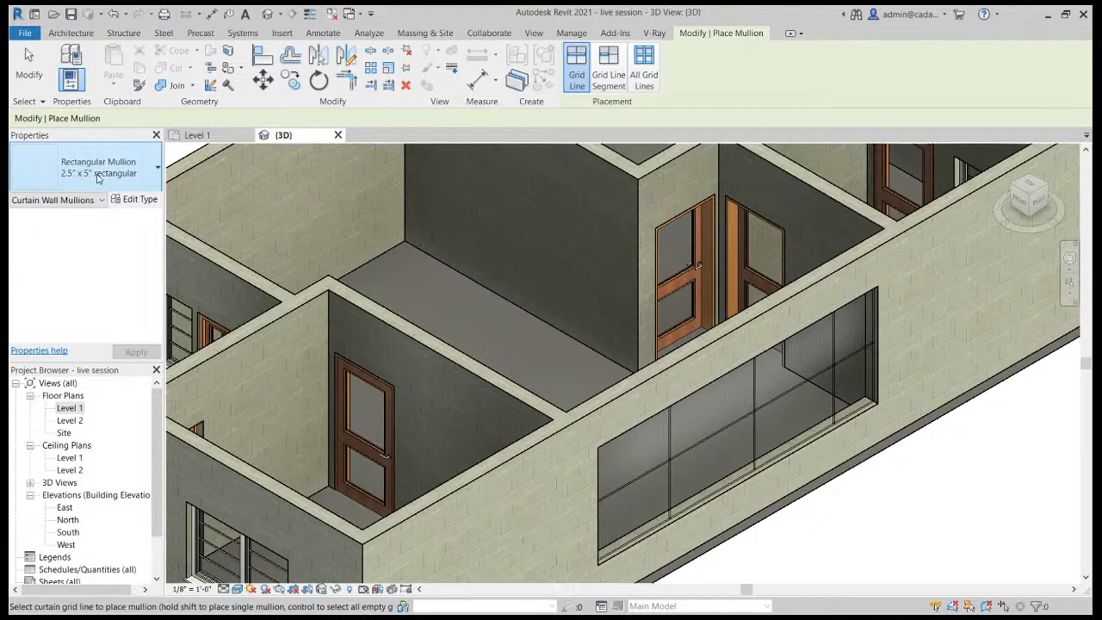
{"action": "left_click", "coordinate": [97, 178]}
{"action": "left_click", "coordinate": [79, 358]}
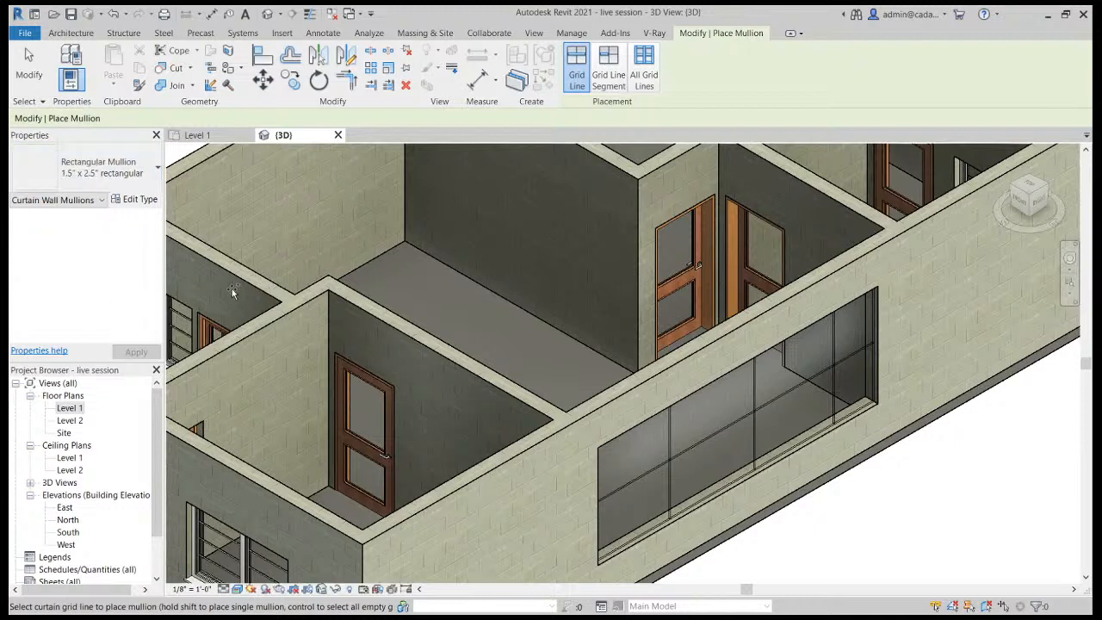
{"action": "left_click", "coordinate": [644, 78]}
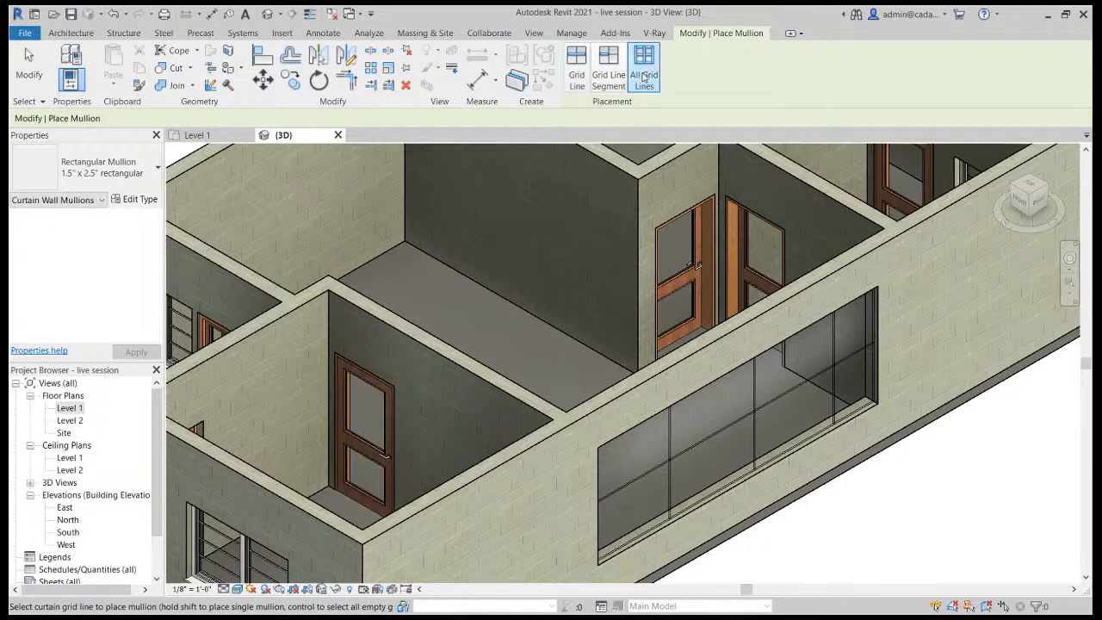
{"action": "left_click", "coordinate": [779, 433]}
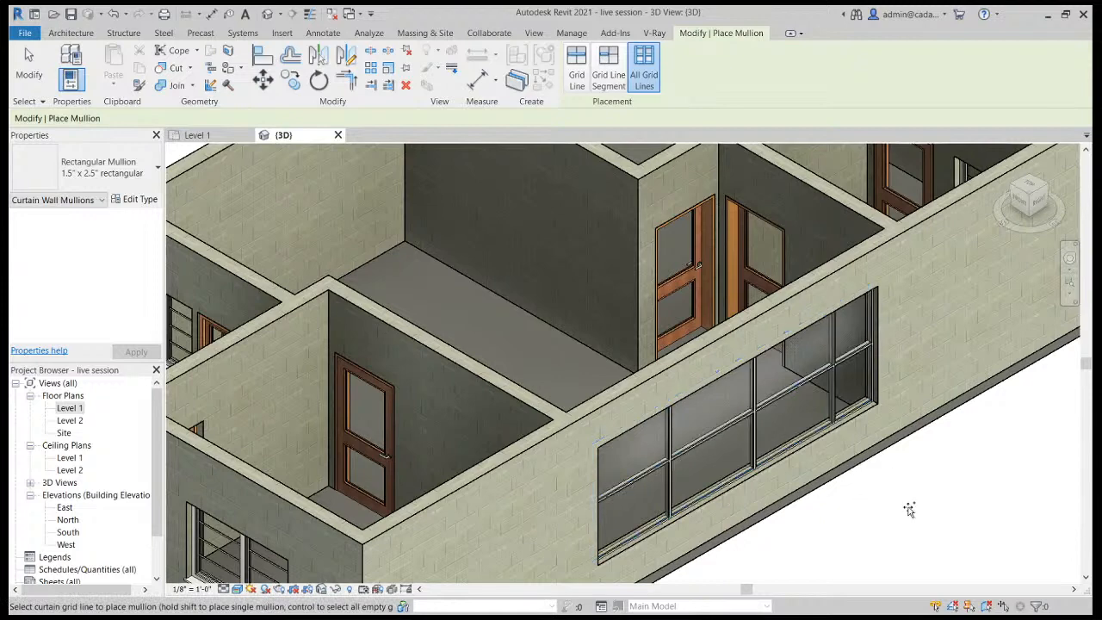
{"action": "key", "text": "Escape"}
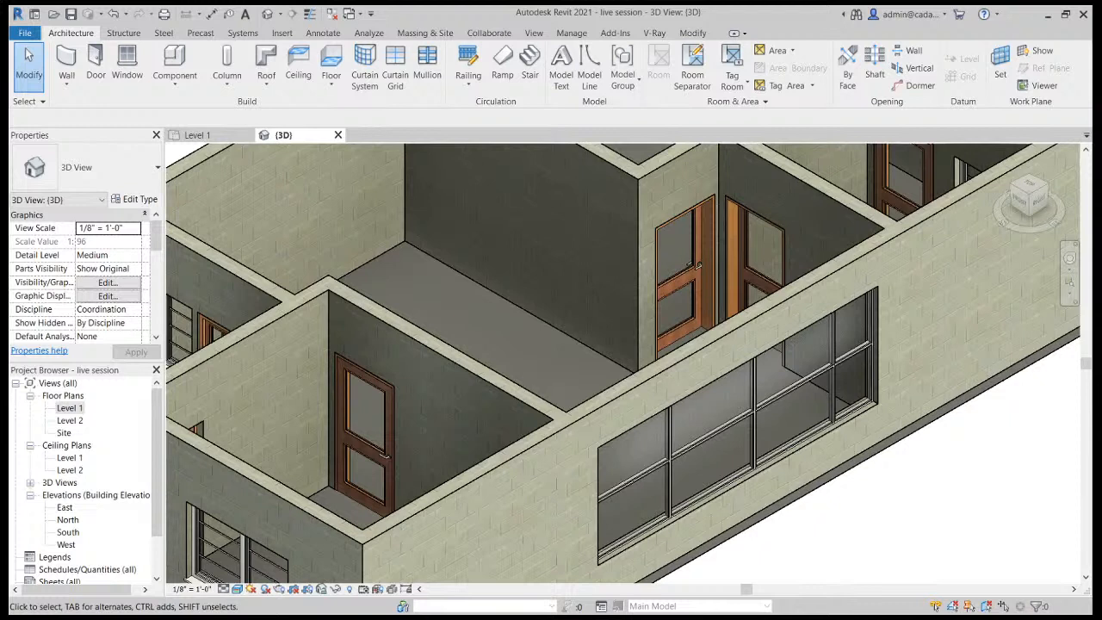
On the Level 1 floor plan, start loading a component family and browse to the Tables folder in the UK Furniture library.
{"action": "double_click", "coordinate": [70, 409]}
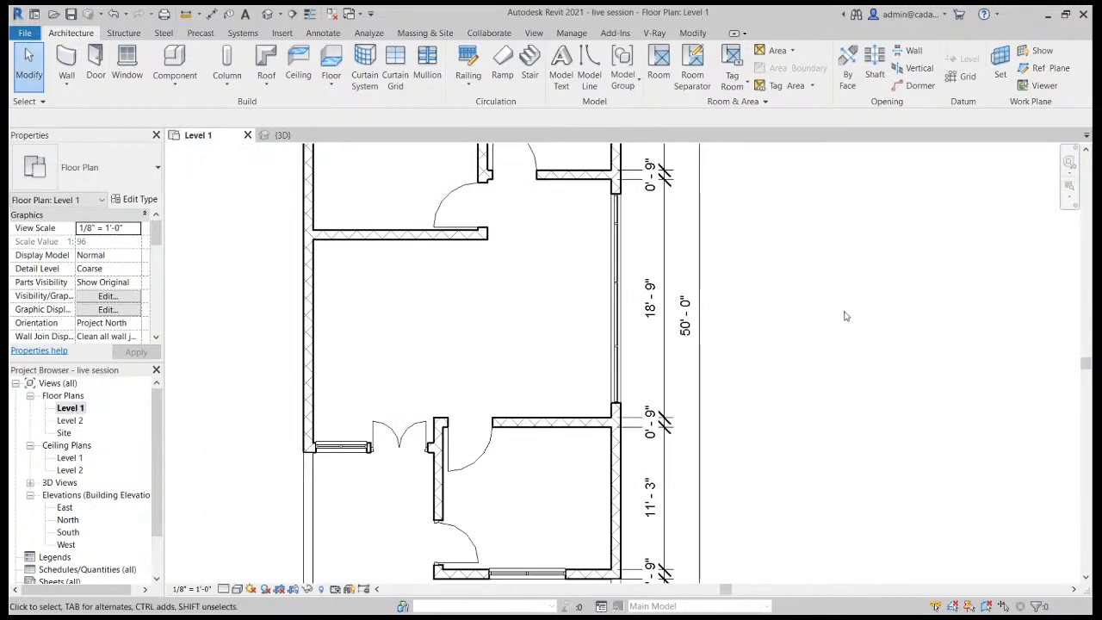
{"action": "scroll", "coordinate": [848, 311], "scroll_direction": "down", "scroll_amount": 4}
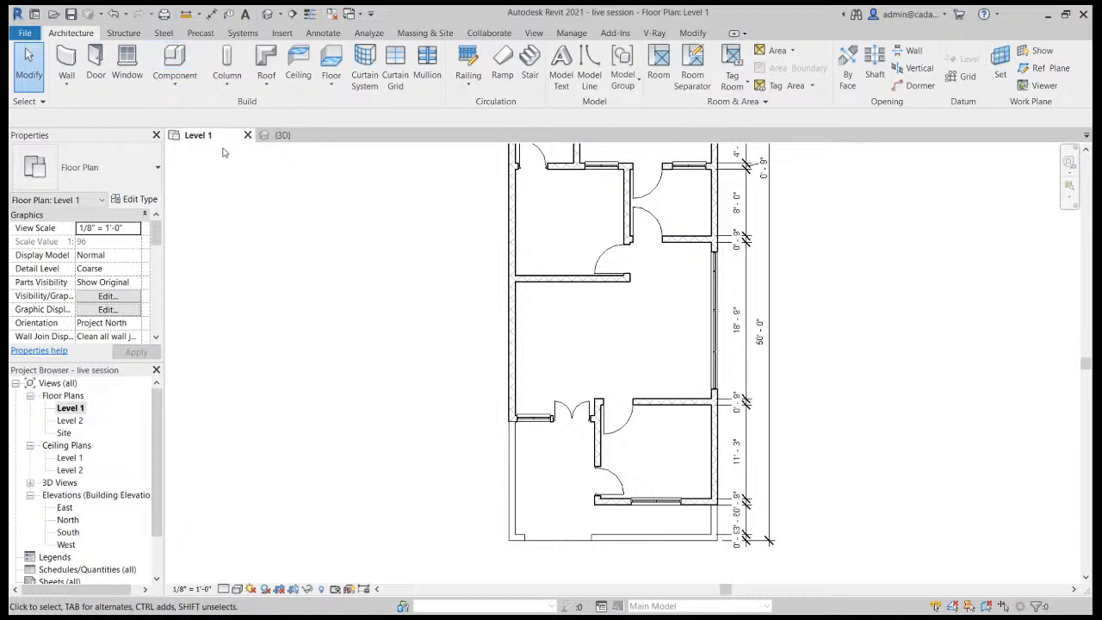
{"action": "left_click", "coordinate": [174, 59]}
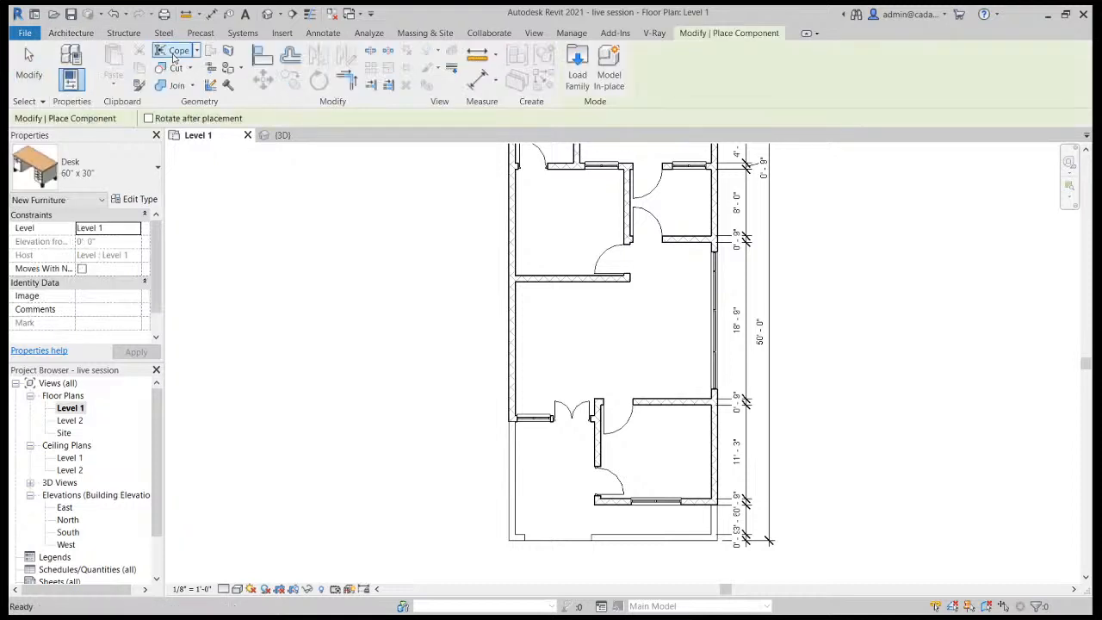
{"action": "left_click", "coordinate": [575, 79]}
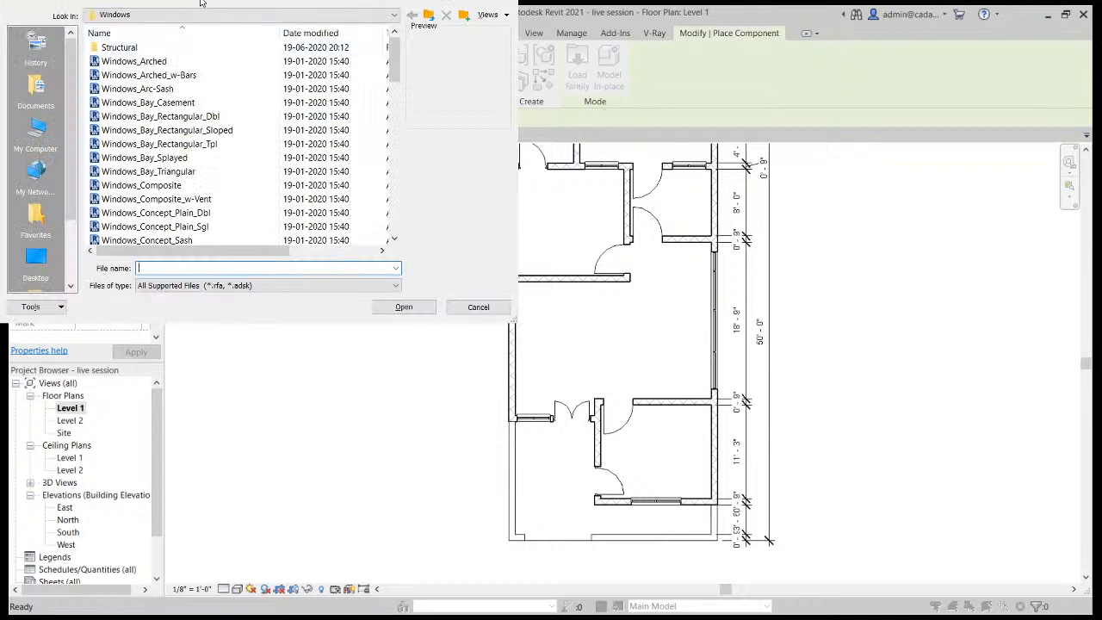
{"action": "left_click", "coordinate": [428, 17]}
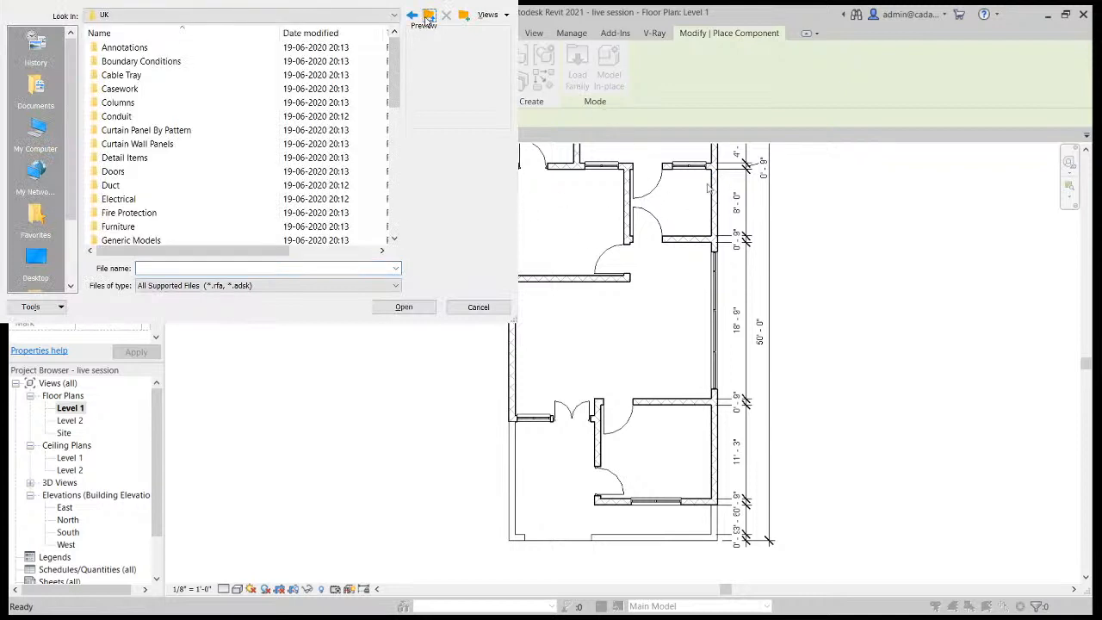
{"action": "scroll", "coordinate": [147, 189], "scroll_direction": "down", "scroll_amount": 7}
{"action": "scroll", "coordinate": [141, 161], "scroll_direction": "up", "scroll_amount": 6}
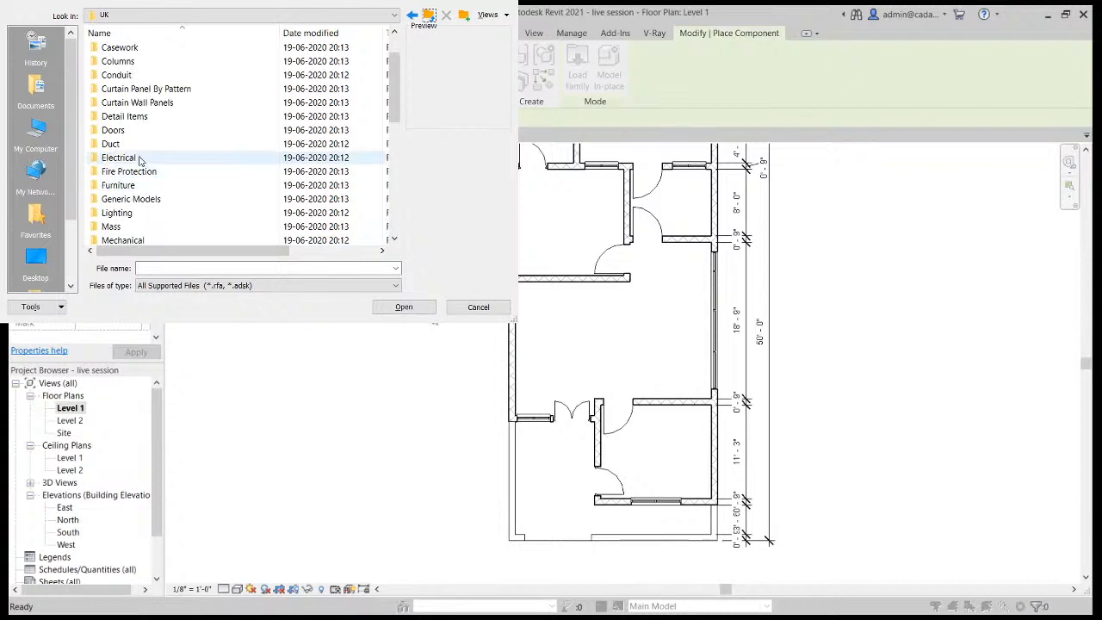
{"action": "double_click", "coordinate": [118, 185]}
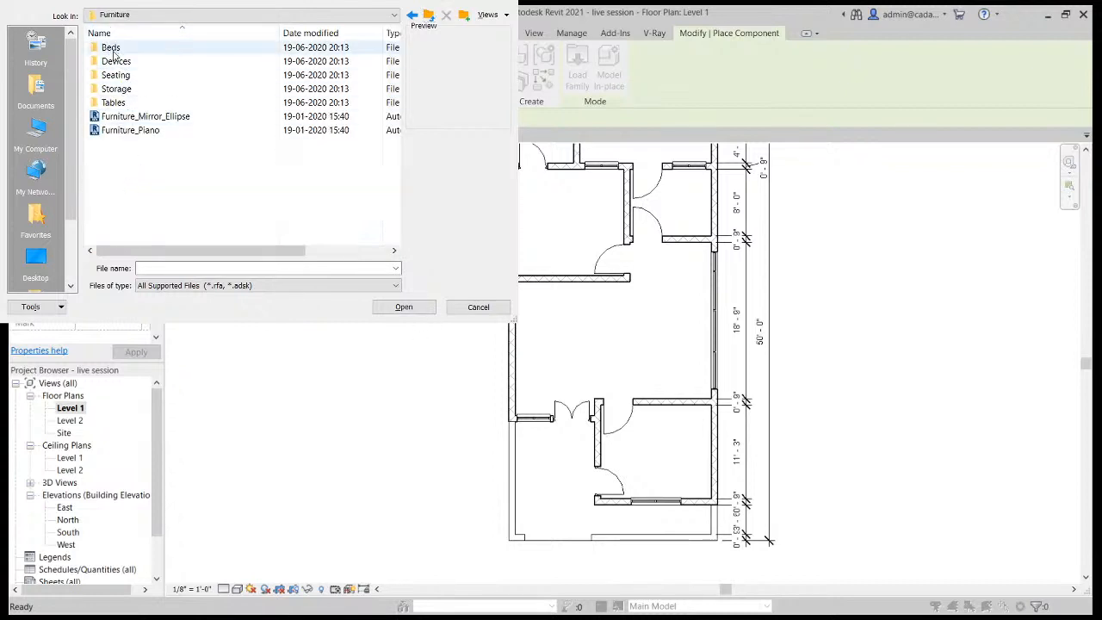
{"action": "double_click", "coordinate": [111, 102]}
Preview the table families and load Furniture_Table_Dining_w-Chairs_Rectangular into the project.
{"action": "left_click", "coordinate": [117, 49]}
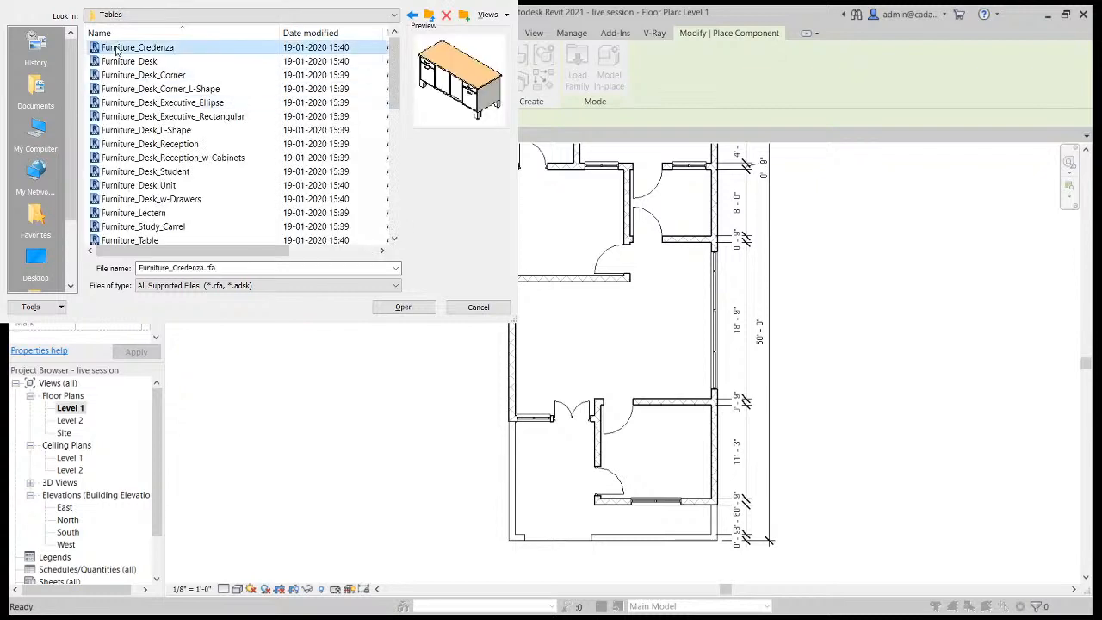
{"action": "key", "text": "Down"}
{"action": "key", "text": "Down"}
{"action": "key", "text": "Down"}
{"action": "key", "text": "Down"}
{"action": "key", "text": "Down"}
{"action": "key", "text": "Down"}
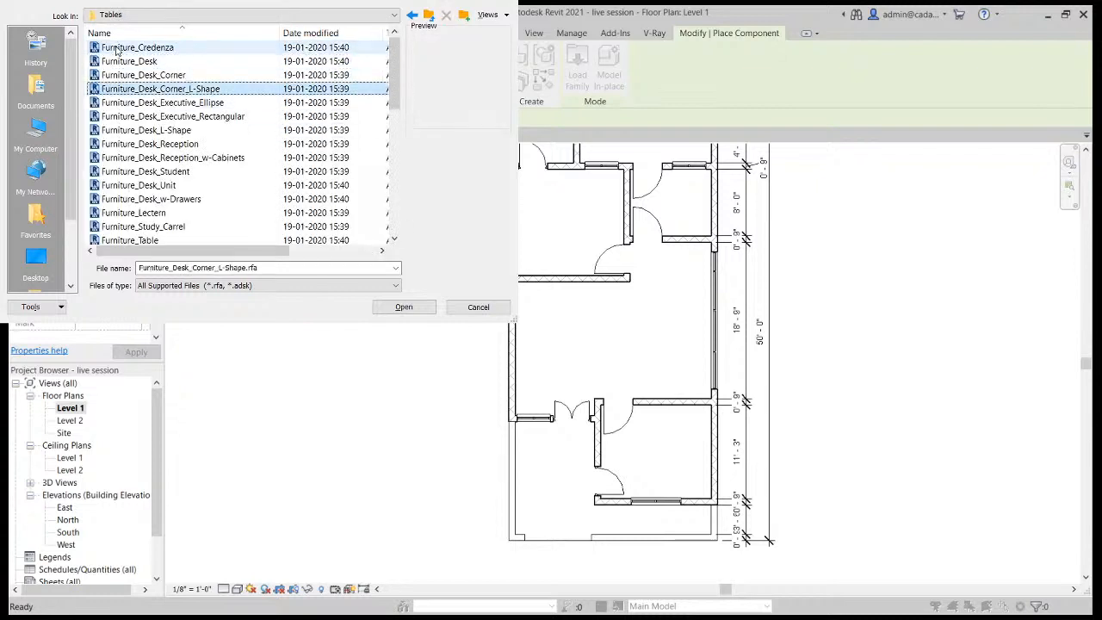
{"action": "key", "text": "Down"}
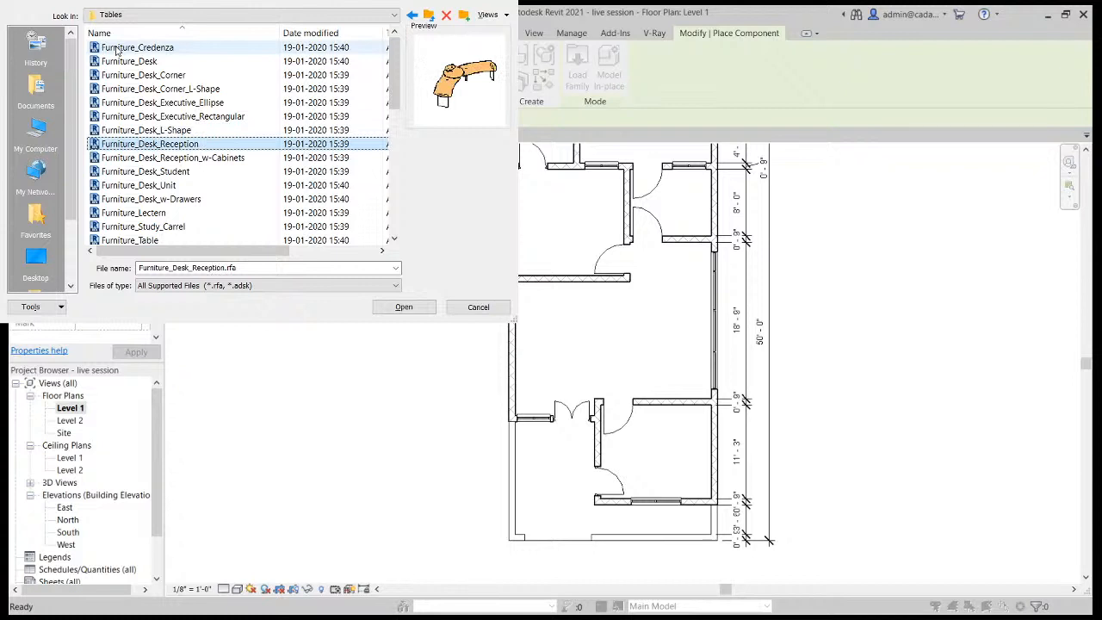
{"action": "key", "text": "Down"}
{"action": "key", "text": "Down"}
{"action": "key", "text": "Down"}
{"action": "key", "text": "Down"}
{"action": "key", "text": "Down"}
{"action": "key", "text": "Down"}
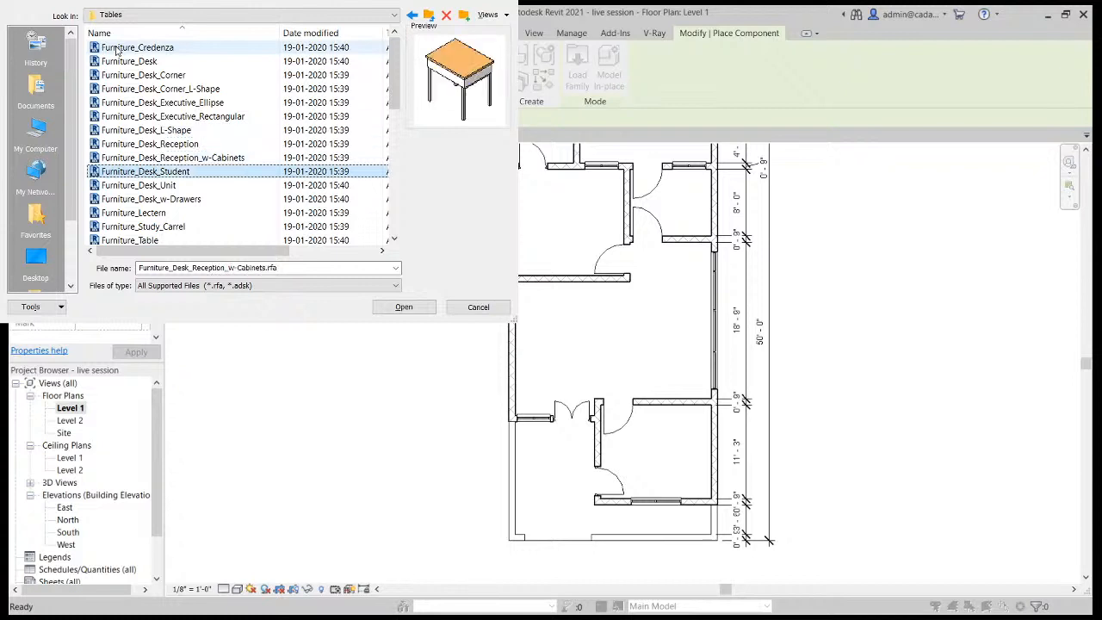
{"action": "key", "text": "Down"}
{"action": "key", "text": "Down"}
{"action": "key", "text": "Down"}
{"action": "key", "text": "Down"}
{"action": "key", "text": "Down"}
{"action": "key", "text": "Down"}
{"action": "key", "text": "Down"}
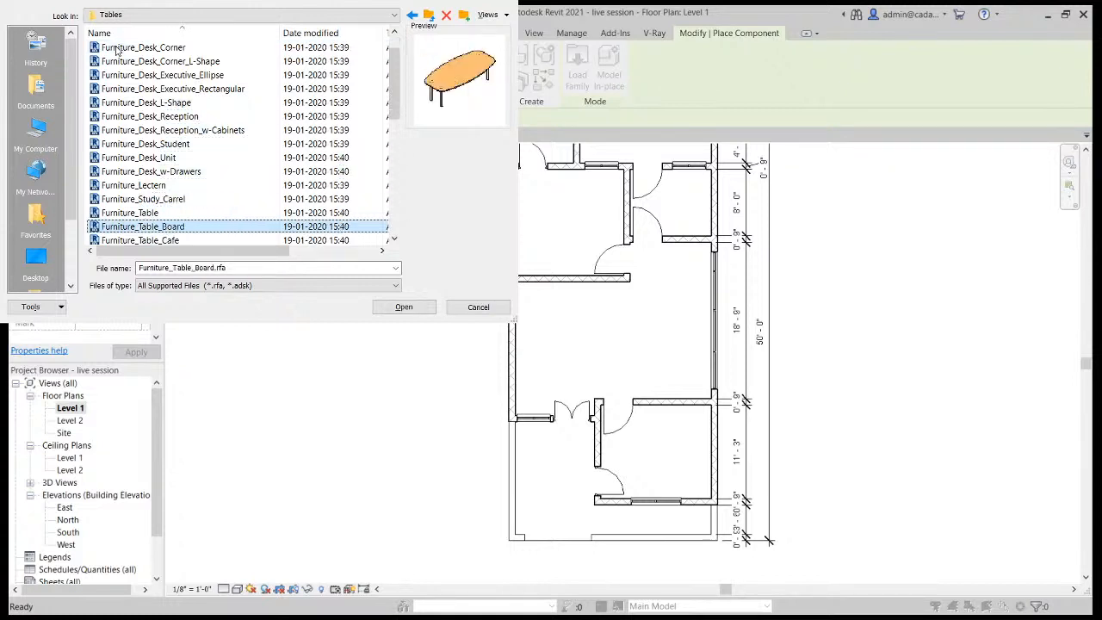
{"action": "key", "text": "Down"}
{"action": "key", "text": "Down"}
{"action": "key", "text": "Down"}
{"action": "key", "text": "Down"}
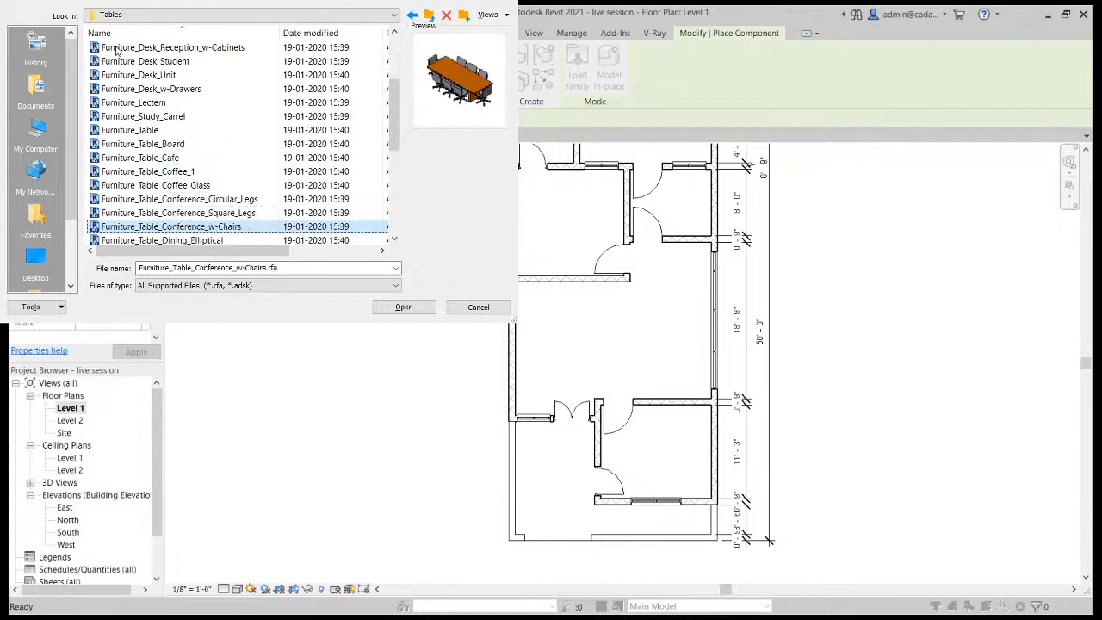
{"action": "key", "text": "Down"}
{"action": "key", "text": "Down"}
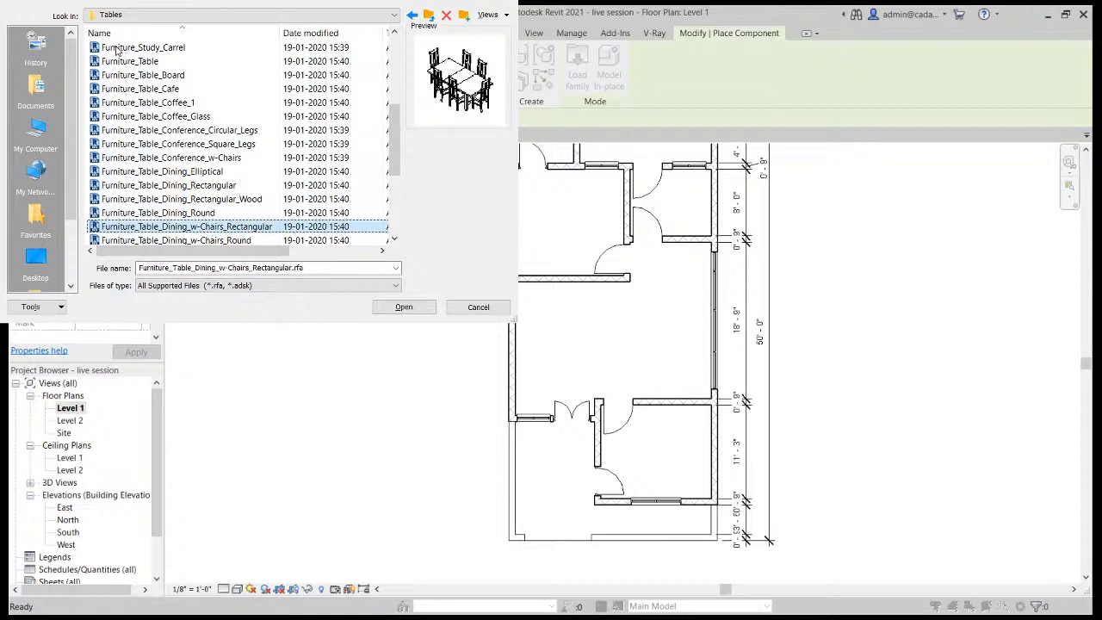
{"action": "left_click", "coordinate": [402, 308]}
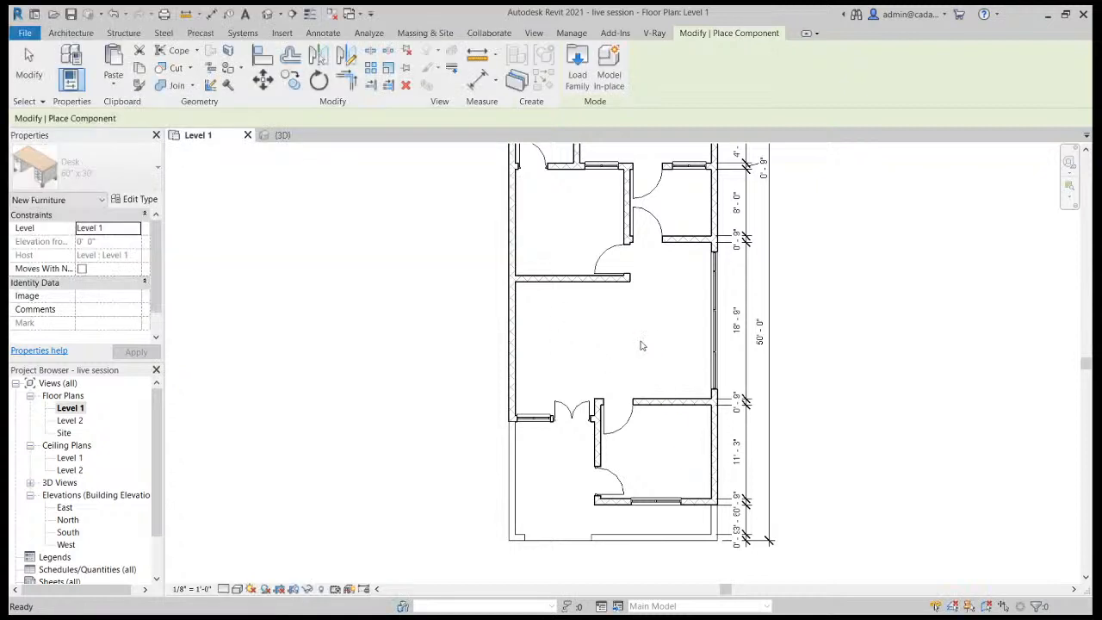
Place the four-seat 2000x1000x750mm dining table, rotated 90 degrees, beside the curtain wall in the large central room.
{"action": "scroll", "coordinate": [658, 346], "scroll_direction": "up", "scroll_amount": 3}
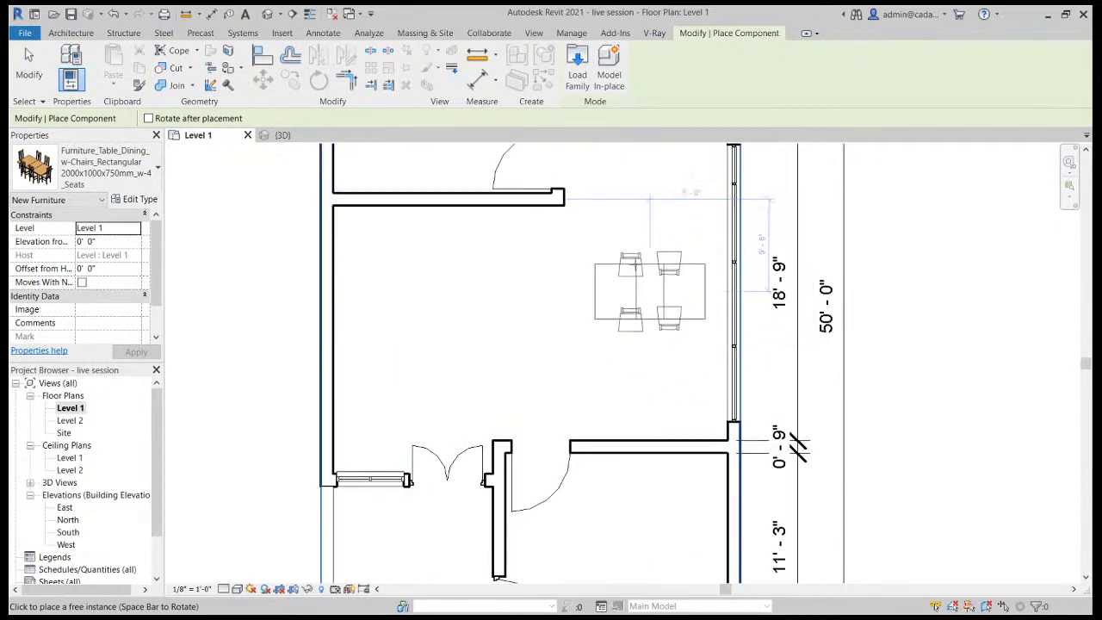
{"action": "key", "text": "space"}
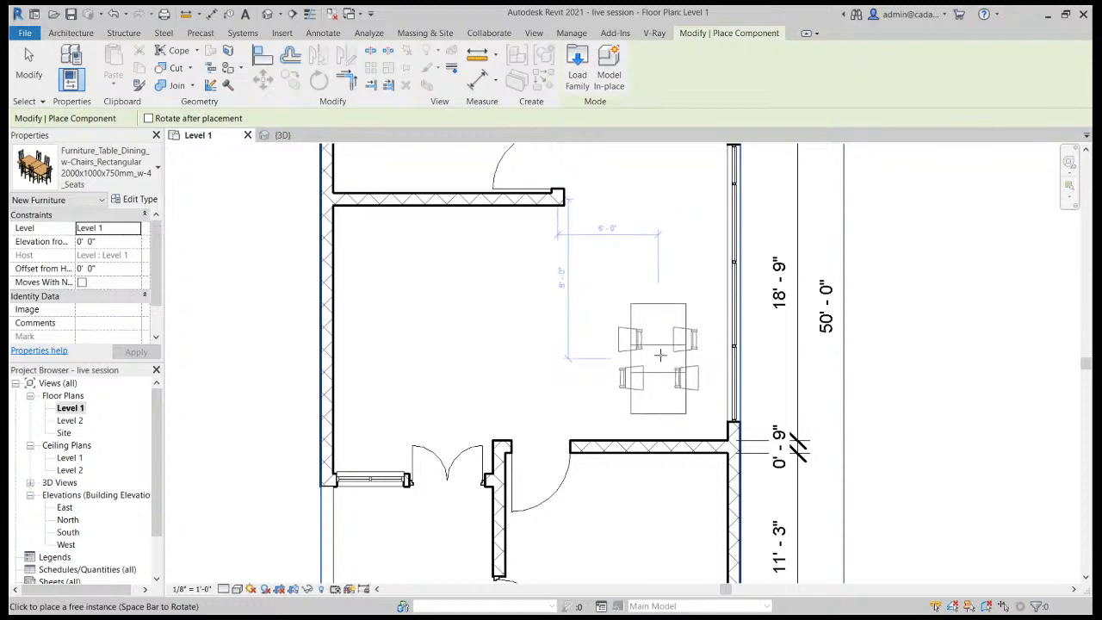
{"action": "key", "text": "Escape"}
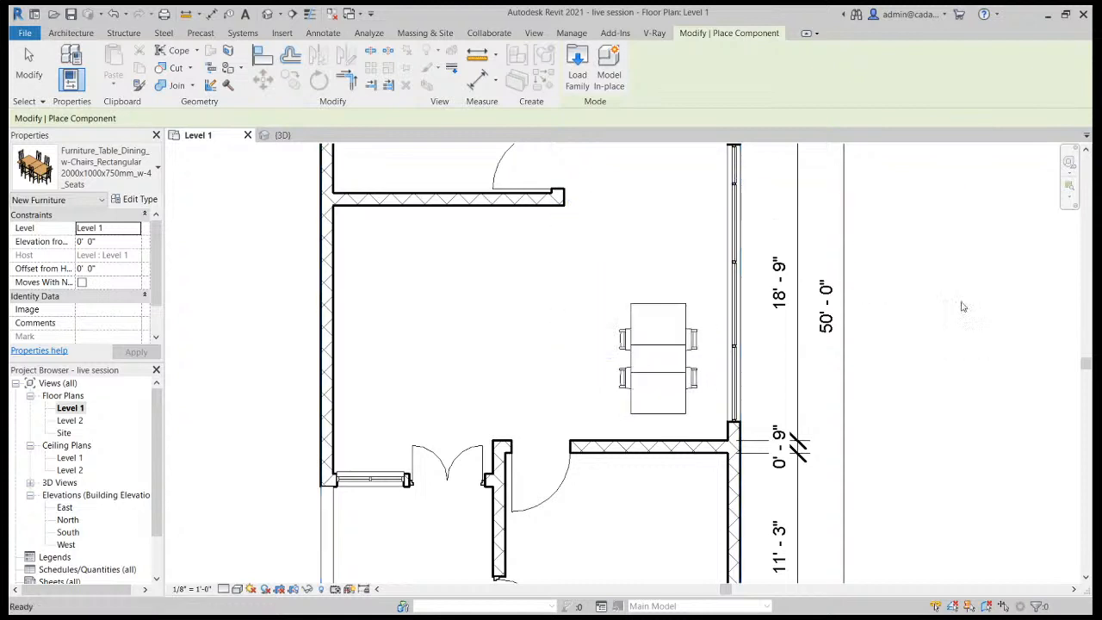
{"action": "key", "text": "Escape"}
Change the placed dining table's type to 2000x1000x750mm_w-6_Seats.
{"action": "scroll", "coordinate": [694, 385], "scroll_direction": "up", "scroll_amount": 1}
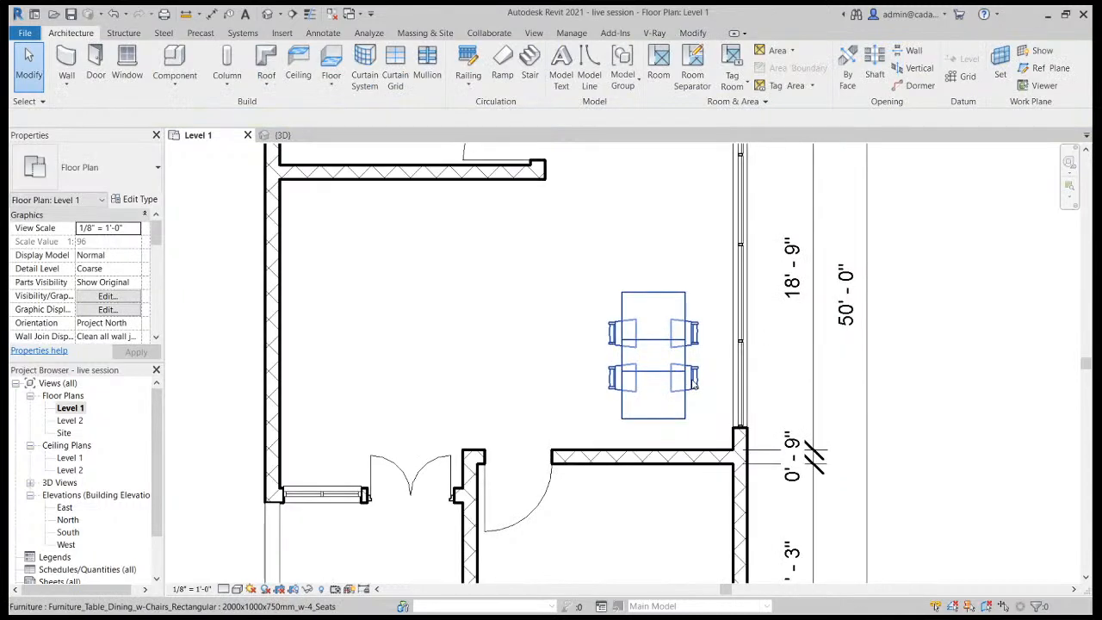
{"action": "left_click", "coordinate": [694, 385]}
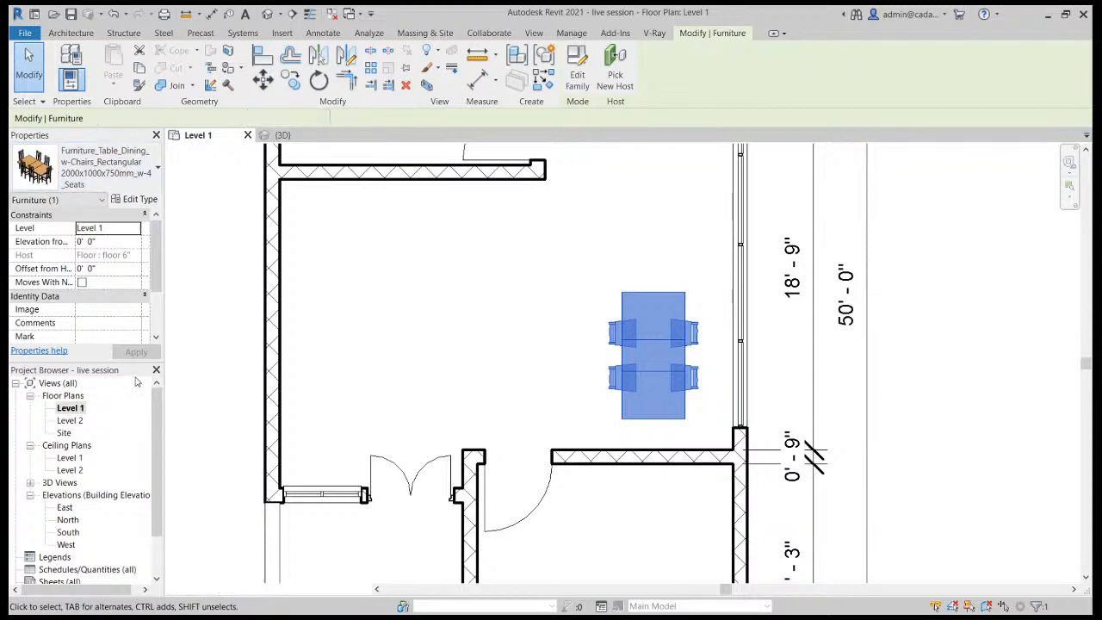
{"action": "left_click", "coordinate": [930, 385]}
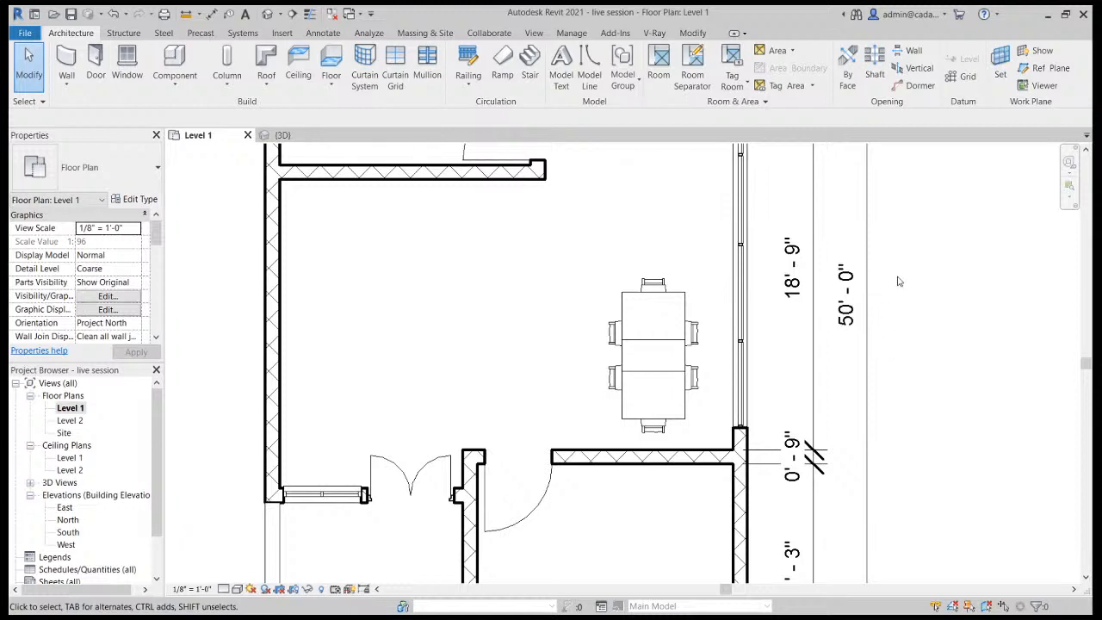
Inspect the dining table inside the building in the 3D view and review its type properties without changing them.
{"action": "left_click", "coordinate": [268, 14]}
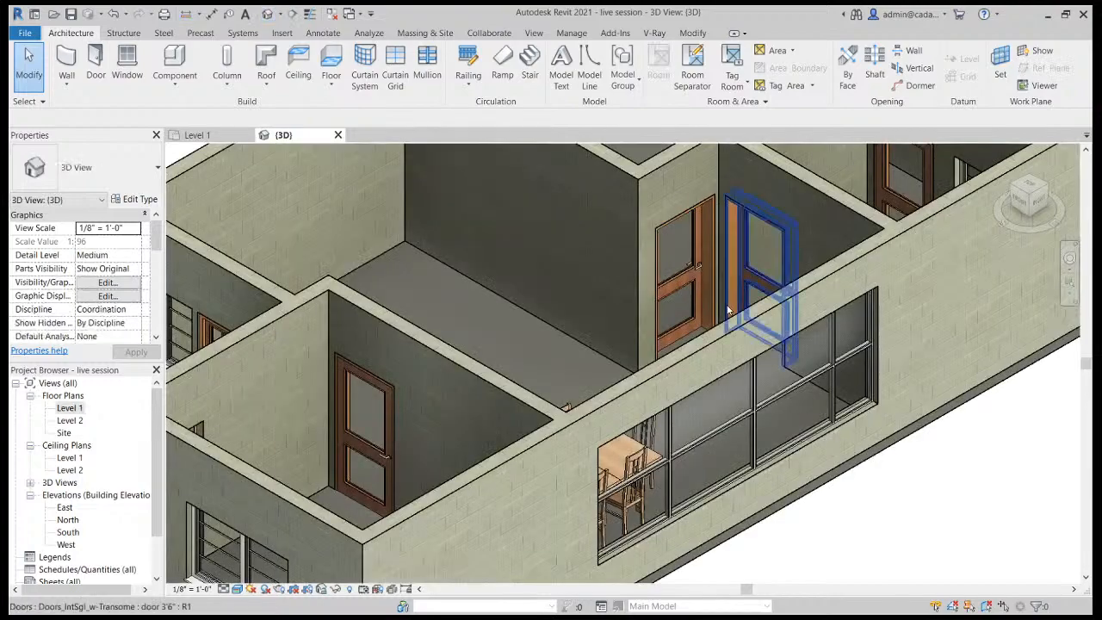
{"action": "scroll", "coordinate": [566, 379], "scroll_direction": "down", "scroll_amount": 1}
{"action": "middle_click_drag", "start_coordinate": [478, 440], "coordinate": [334, 562], "text": "shift"}
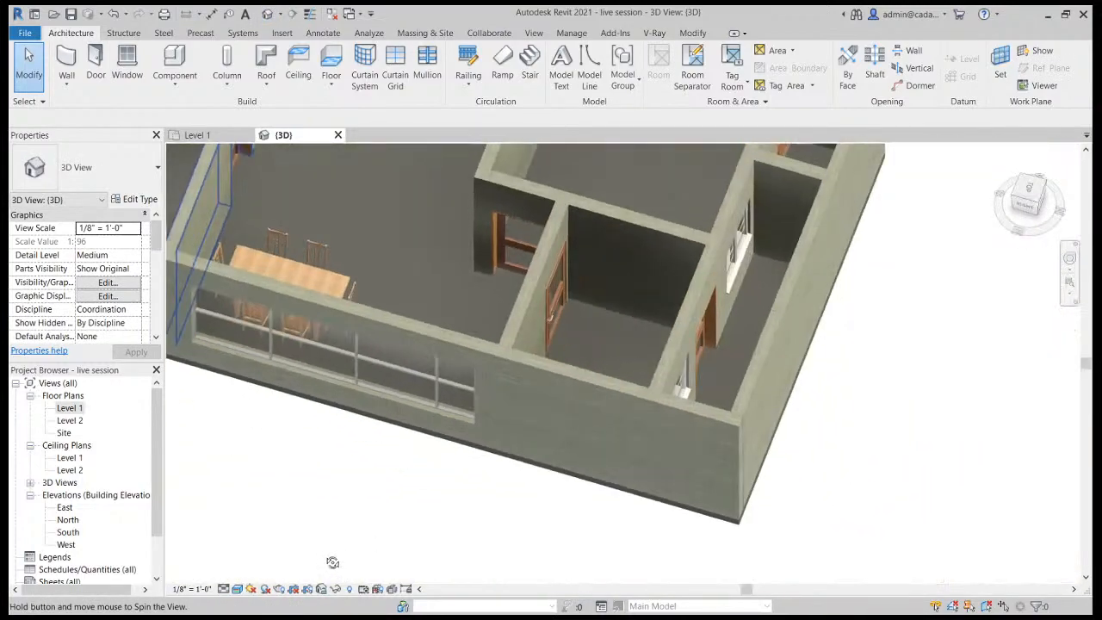
{"action": "scroll", "coordinate": [580, 440], "scroll_direction": "down", "scroll_amount": 3}
{"action": "middle_click_drag", "start_coordinate": [755, 455], "coordinate": [970, 394], "text": "shift"}
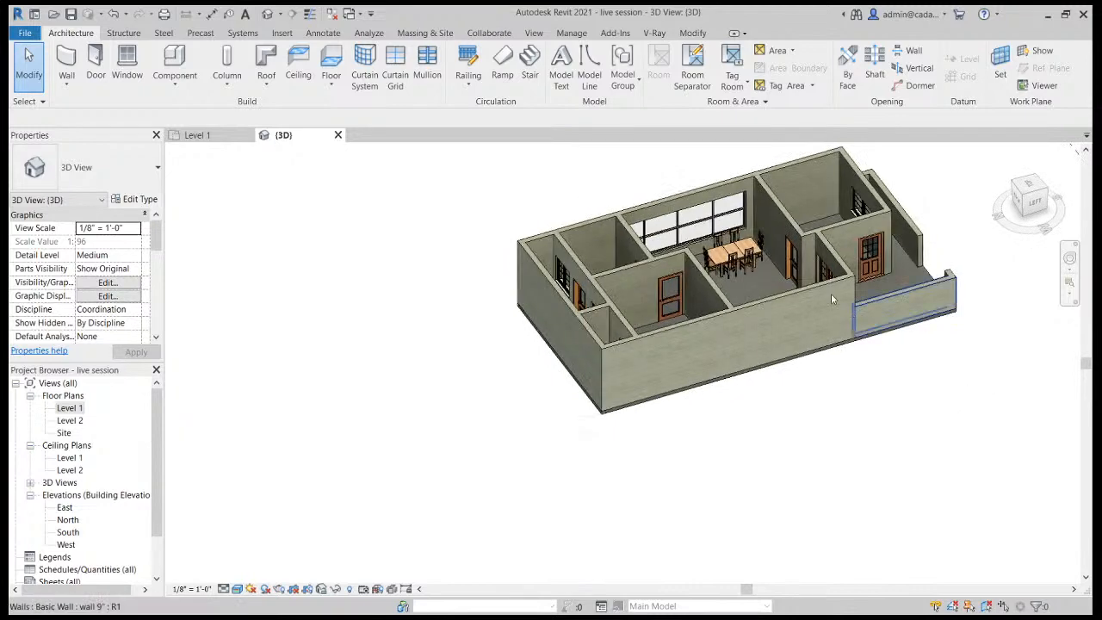
{"action": "scroll", "coordinate": [775, 214], "scroll_direction": "up", "scroll_amount": 5}
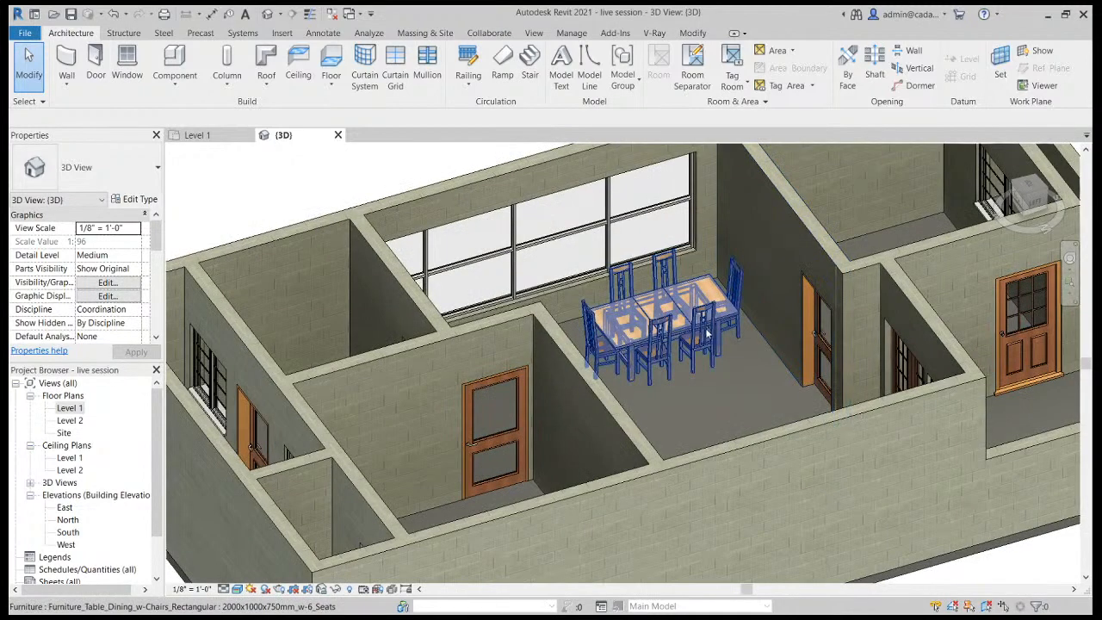
{"action": "left_click", "coordinate": [704, 329]}
{"action": "left_click", "coordinate": [136, 200]}
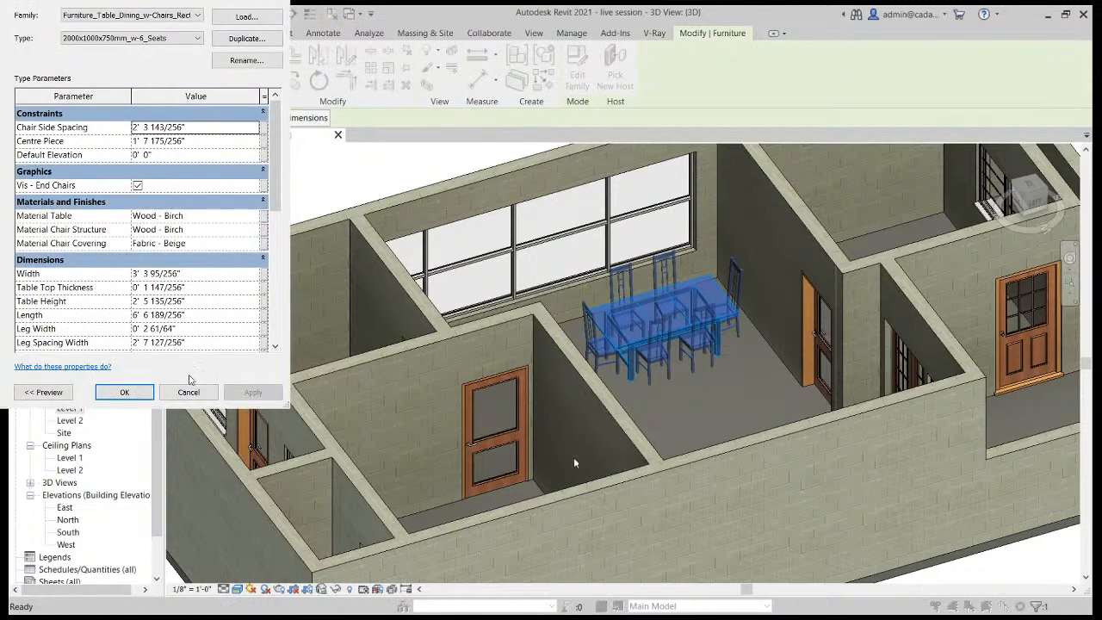
{"action": "left_click", "coordinate": [189, 392]}
{"action": "key", "text": "Escape"}
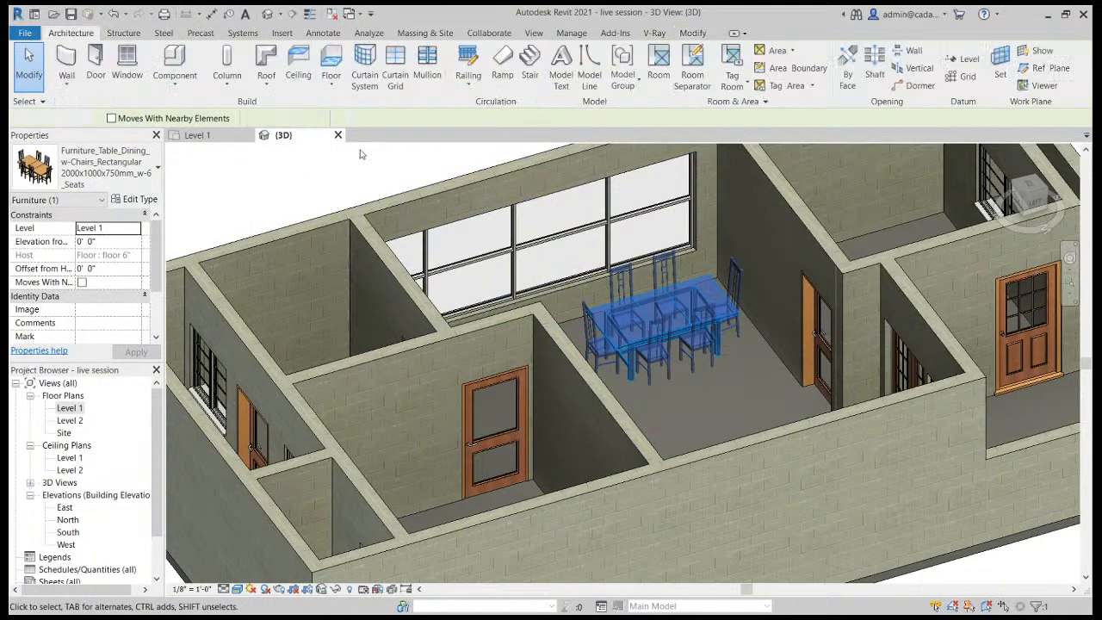
In the Level 1 floor plan, nudge the six-seat dining table slightly north, away from the wall south of it.
{"action": "double_click", "coordinate": [70, 409]}
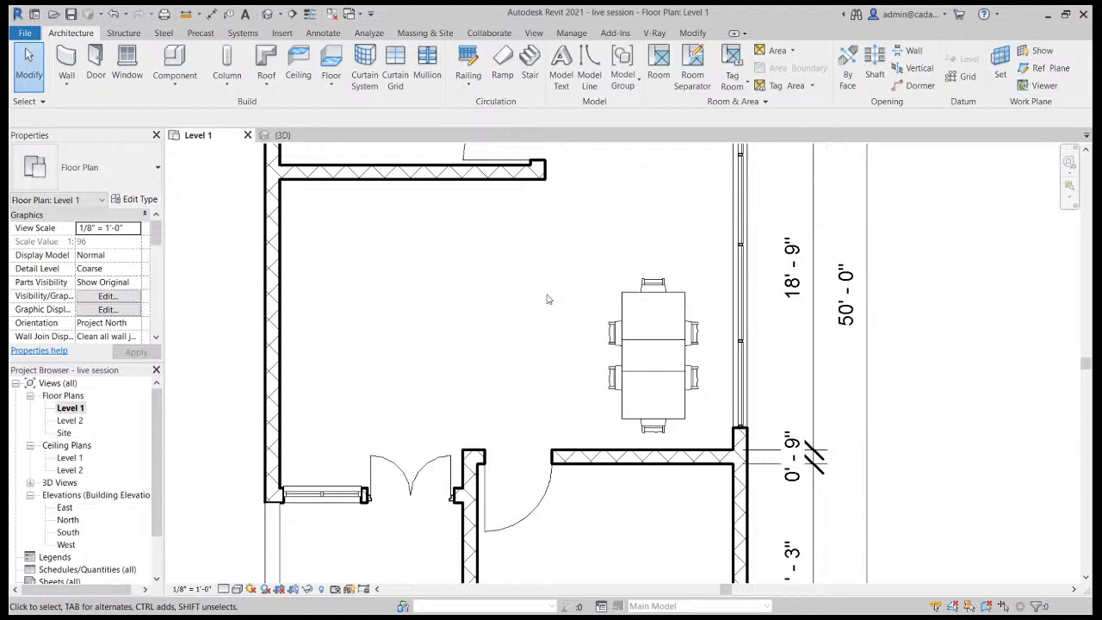
{"action": "scroll", "coordinate": [551, 309], "scroll_direction": "down", "scroll_amount": 5}
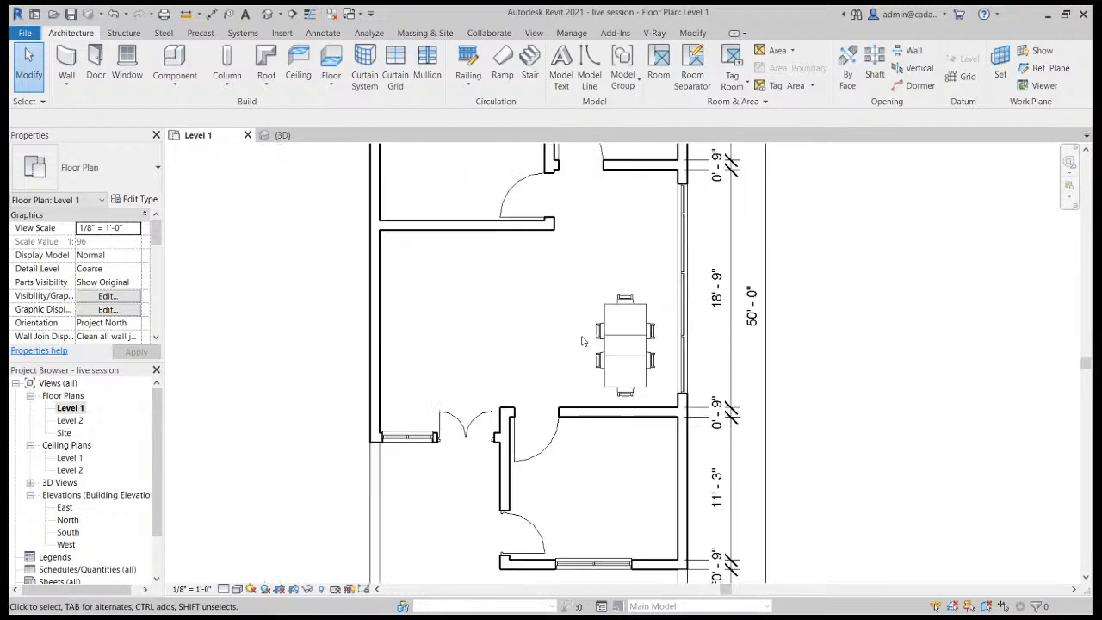
{"action": "middle_click_drag", "start_coordinate": [546, 295], "coordinate": [568, 340]}
{"action": "scroll", "coordinate": [579, 377], "scroll_direction": "up", "scroll_amount": 3}
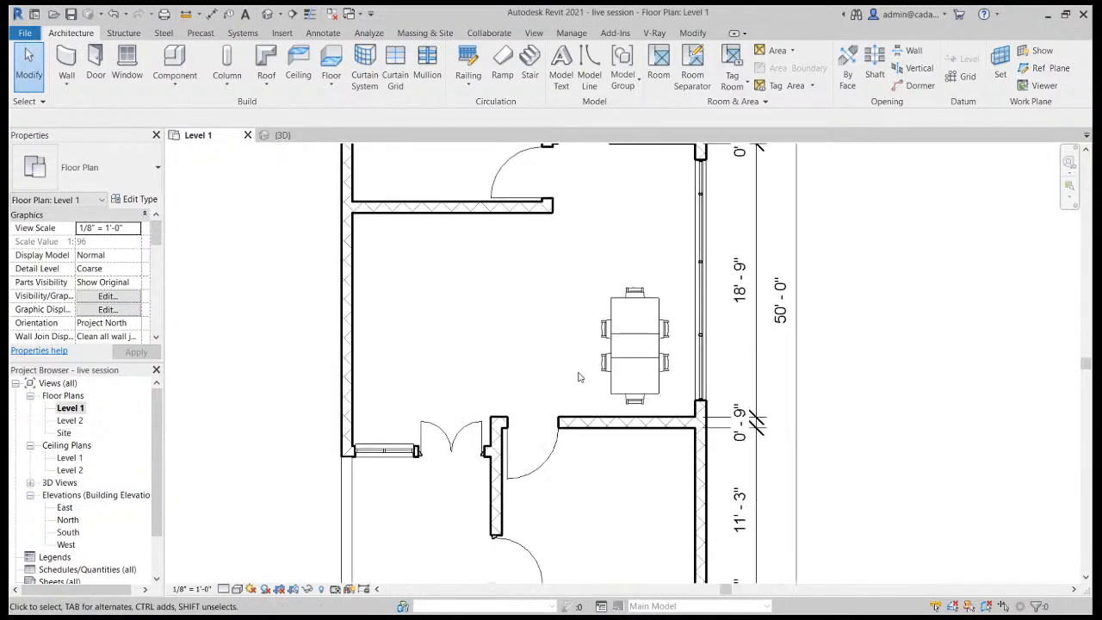
{"action": "left_click", "coordinate": [658, 352]}
{"action": "key", "text": "Up"}
{"action": "key", "text": "Up"}
{"action": "key", "text": "Up"}
{"action": "key", "text": "Up"}
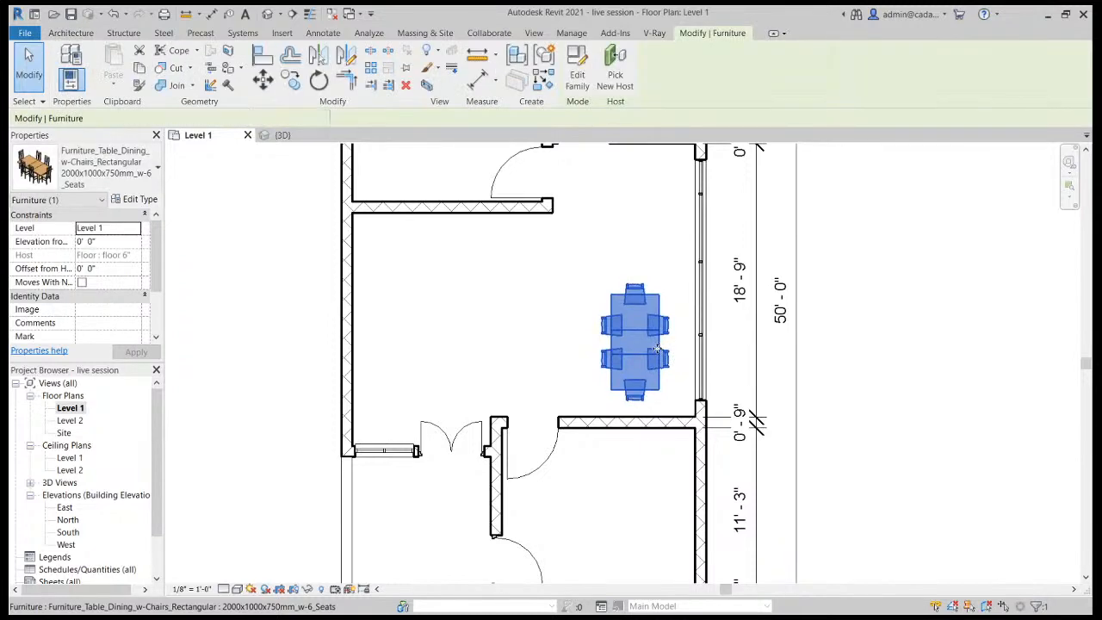
{"action": "left_click", "coordinate": [919, 339]}
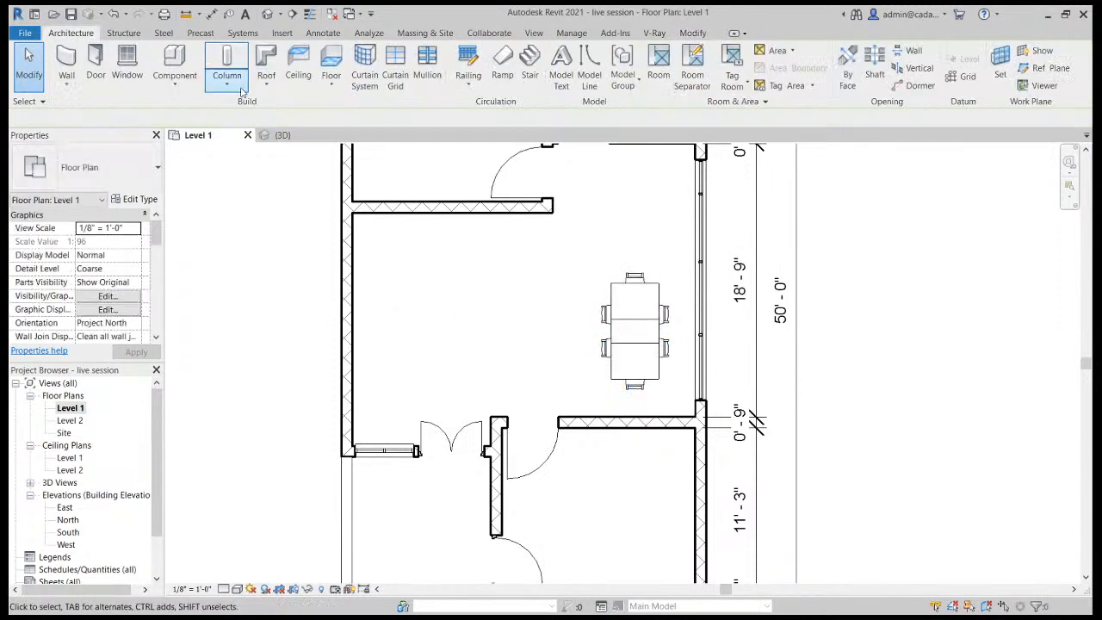
Load the Furniture_TV_Plasma family from the Furniture library's Devices folder into the project for component placement.
{"action": "left_click", "coordinate": [174, 61]}
{"action": "left_click", "coordinate": [575, 76]}
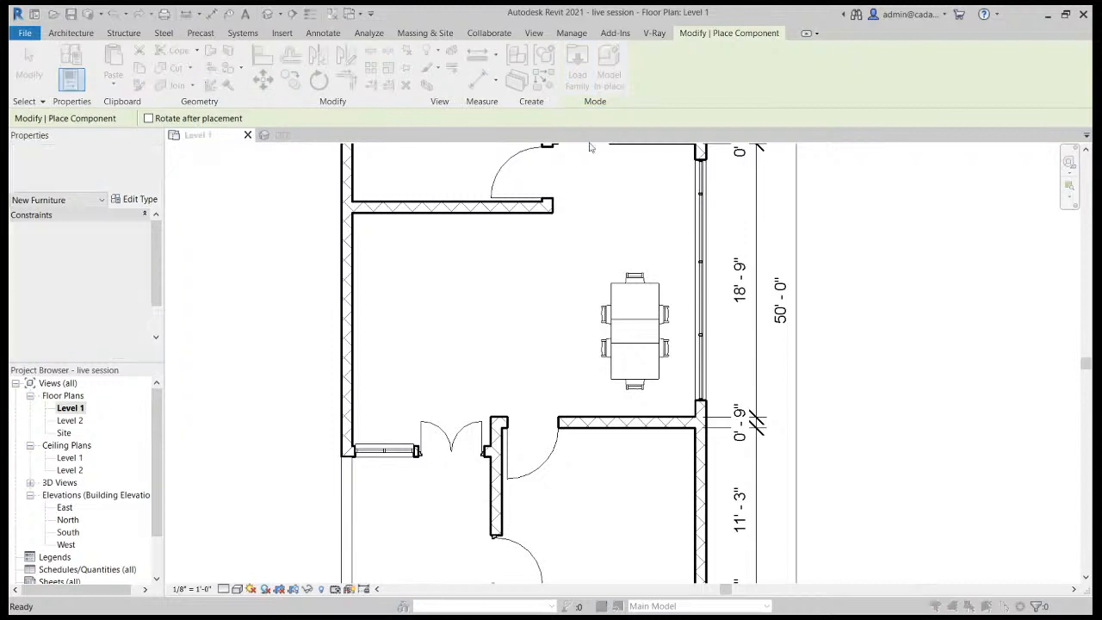
{"action": "left_click", "coordinate": [428, 15]}
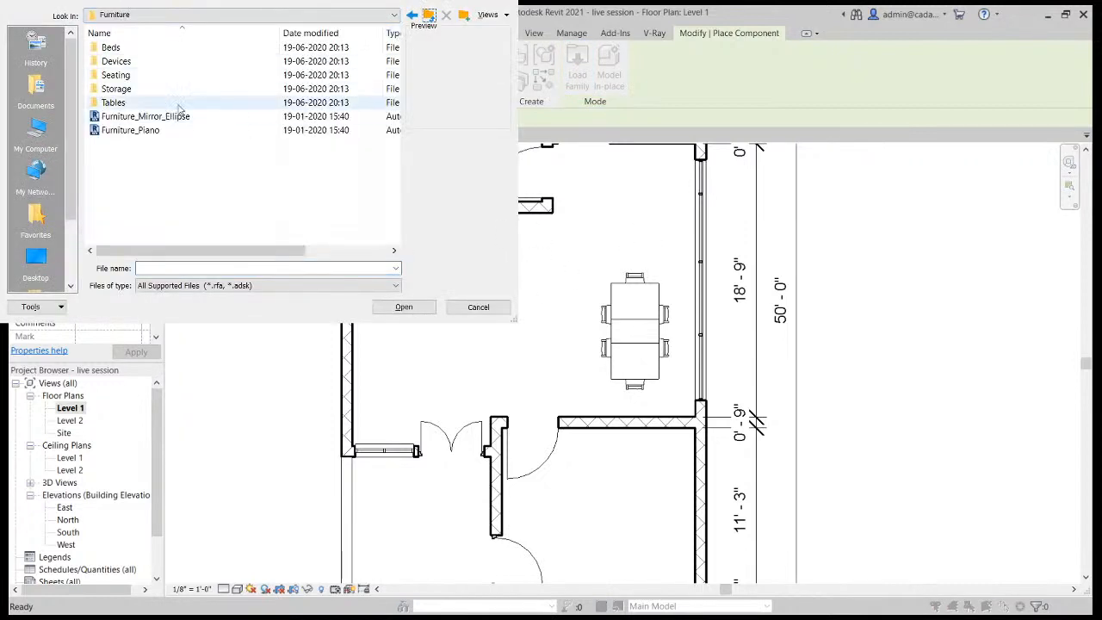
{"action": "double_click", "coordinate": [117, 60]}
{"action": "left_click", "coordinate": [129, 48]}
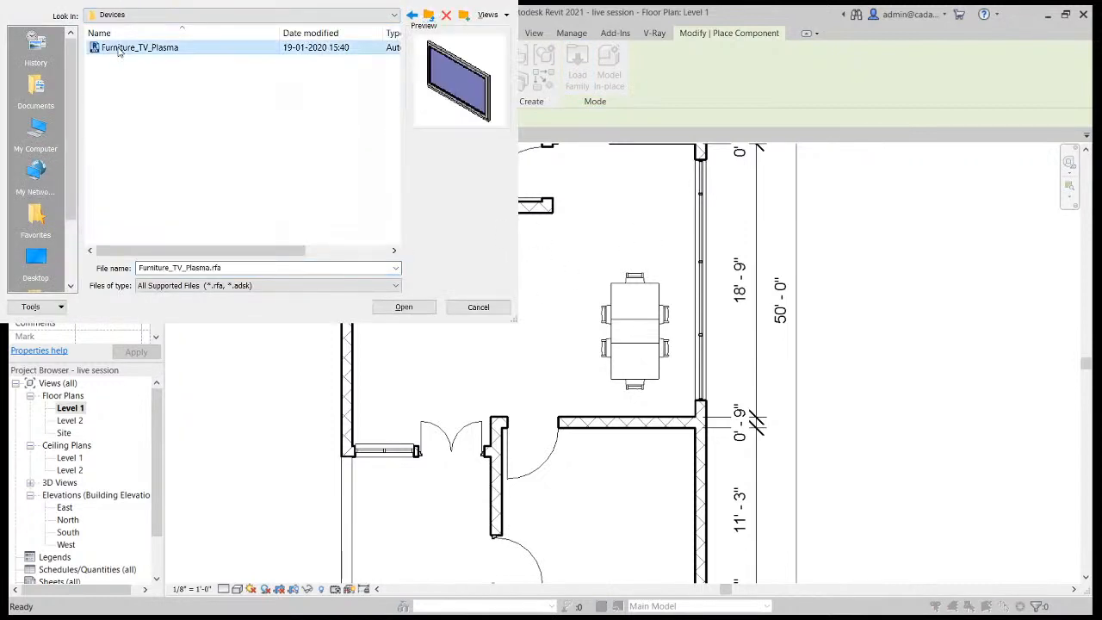
{"action": "left_click", "coordinate": [403, 307]}
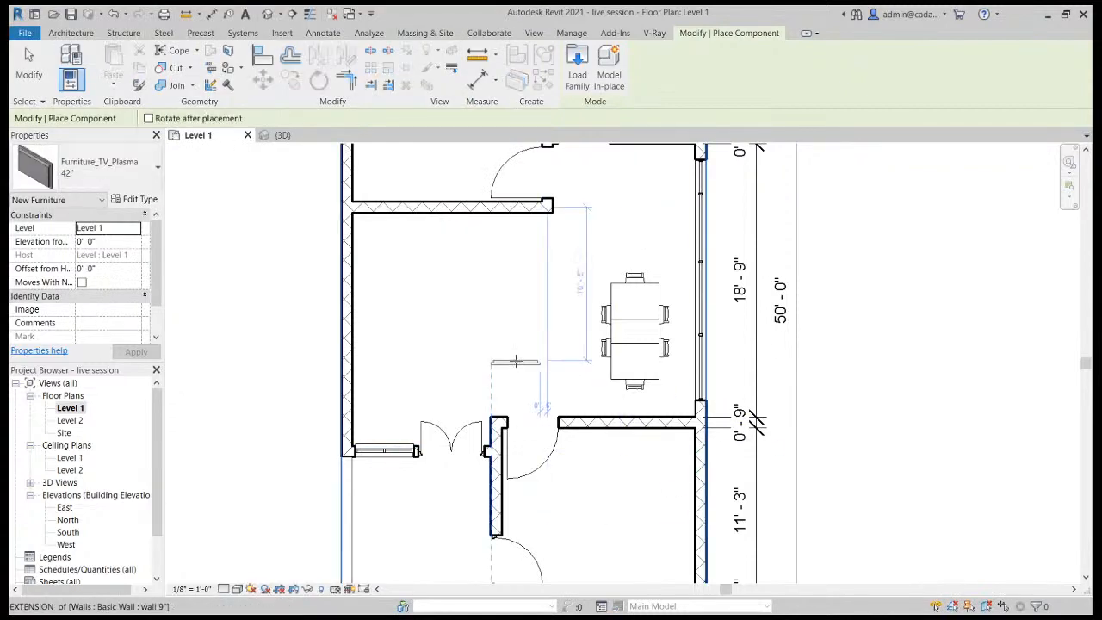
Place the 42" plasma TV against the wall south of the dining table, centred roughly opposite the table's end.
{"action": "scroll", "coordinate": [637, 413], "scroll_direction": "up", "scroll_amount": 3}
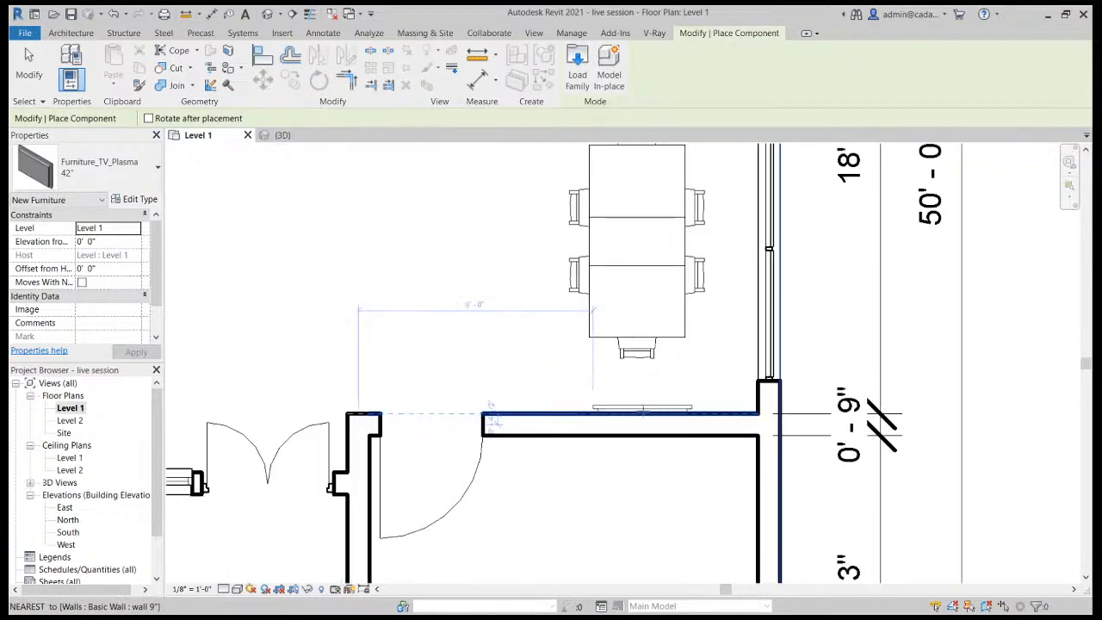
{"action": "left_click", "coordinate": [632, 409]}
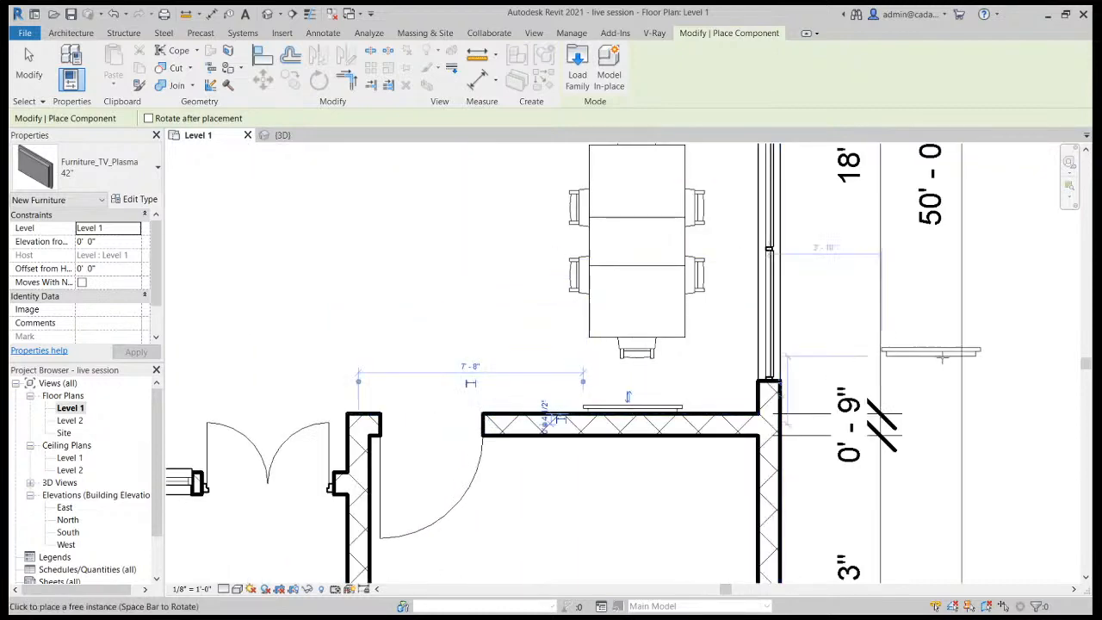
{"action": "key", "text": "Escape"}
{"action": "key", "text": "Escape"}
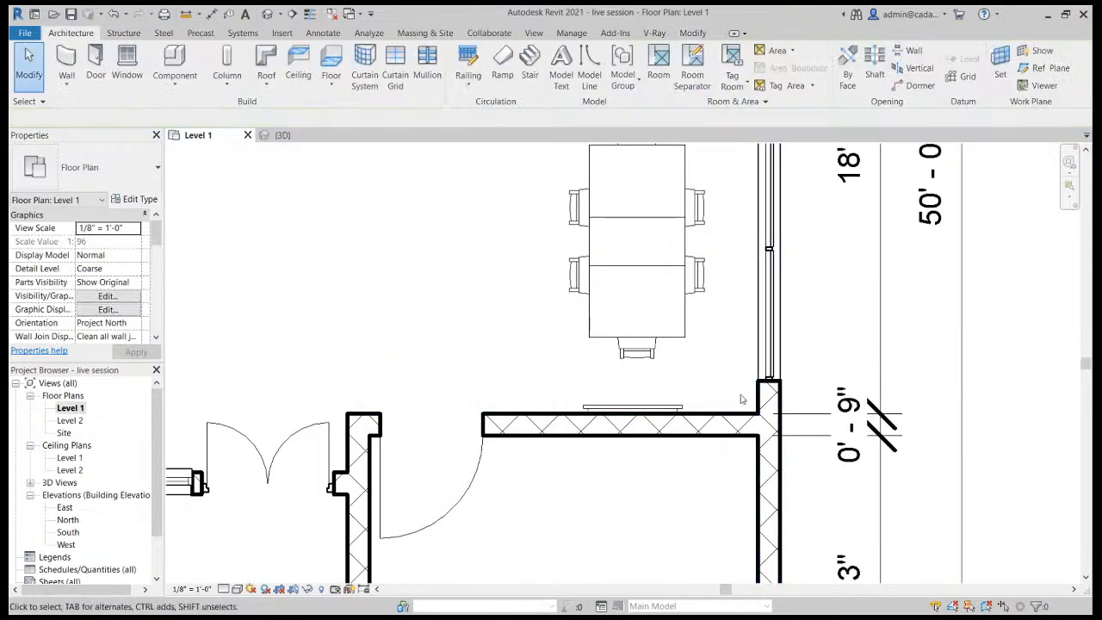
In the 3D view, set the plasma TV's elevation from level to 3' 6" and apply it.
{"action": "left_click", "coordinate": [267, 14]}
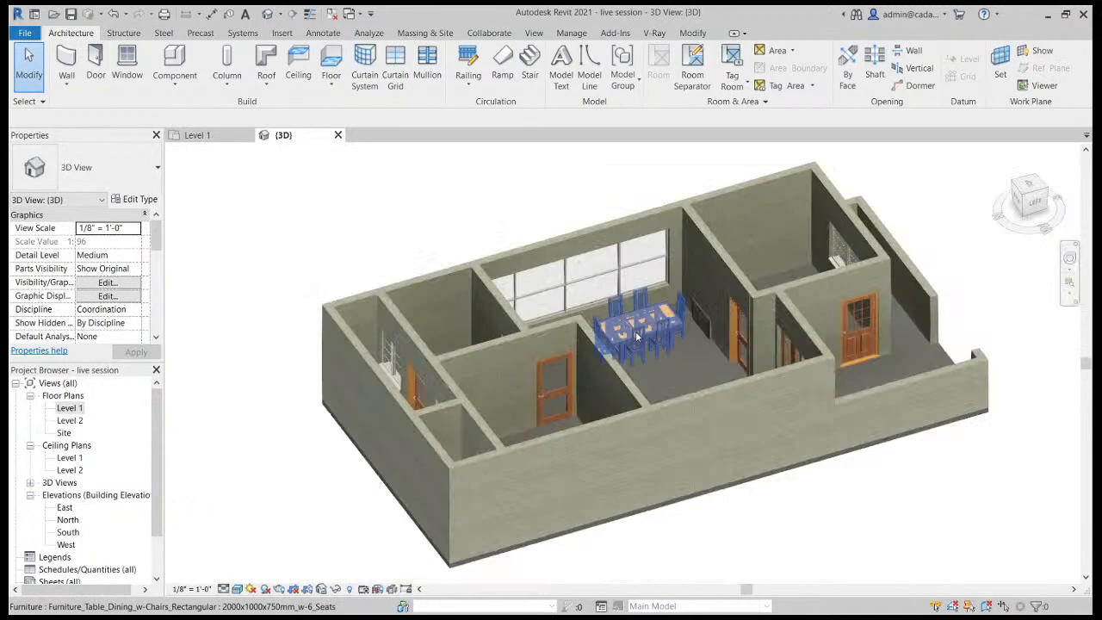
{"action": "middle_click_drag", "start_coordinate": [765, 404], "coordinate": [376, 462], "text": "shift"}
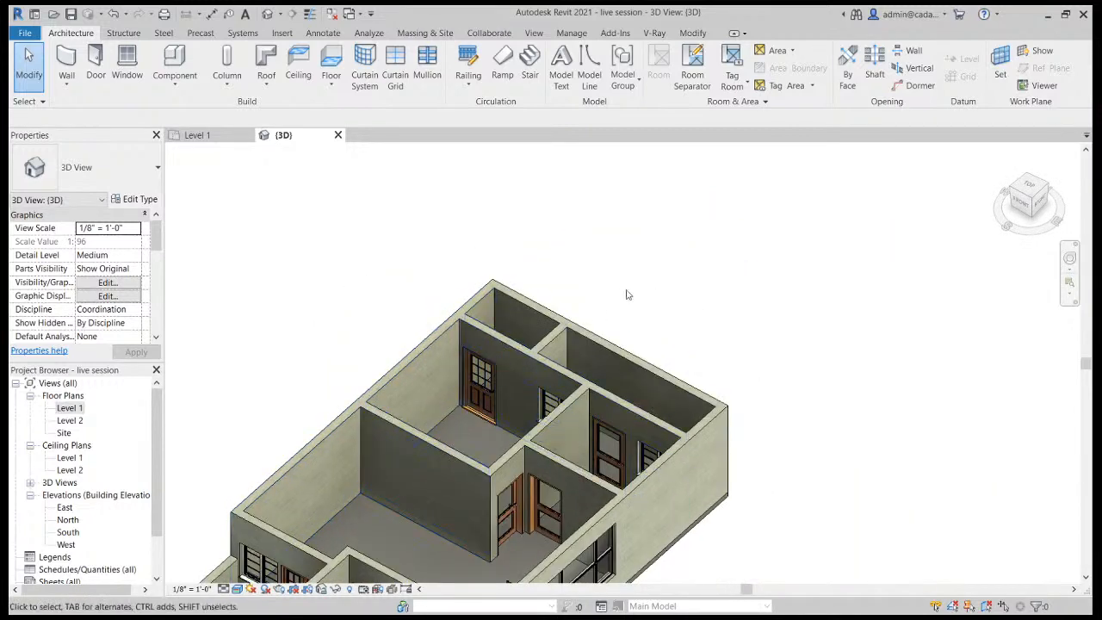
{"action": "scroll", "coordinate": [635, 291], "scroll_direction": "down", "scroll_amount": 2}
{"action": "middle_click_drag", "start_coordinate": [496, 429], "coordinate": [936, 397], "text": "shift"}
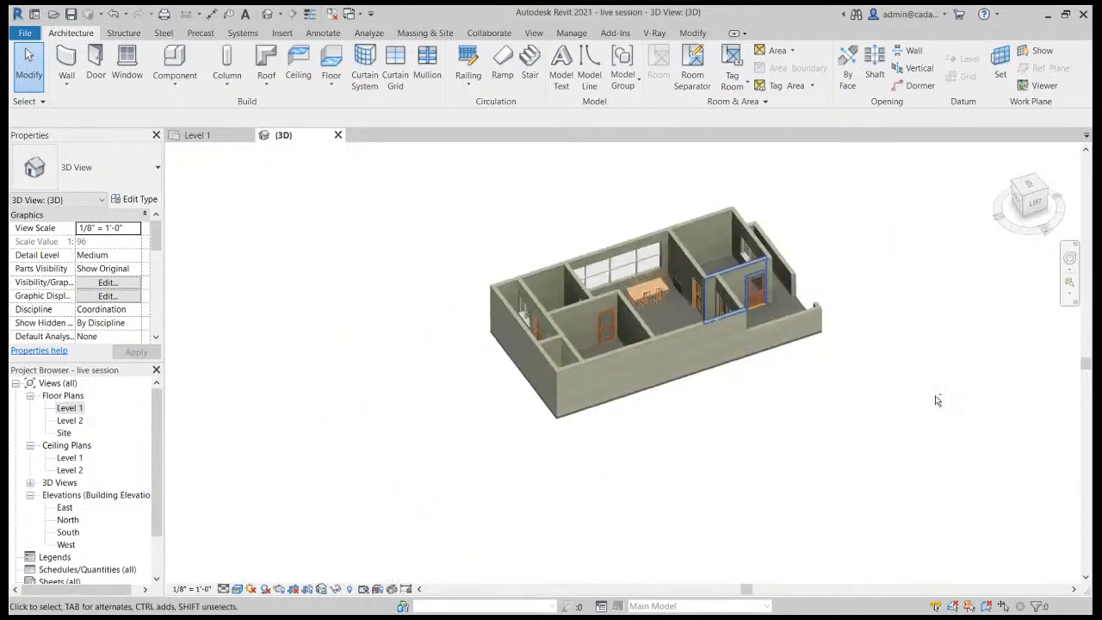
{"action": "scroll", "coordinate": [688, 336], "scroll_direction": "up", "scroll_amount": 5}
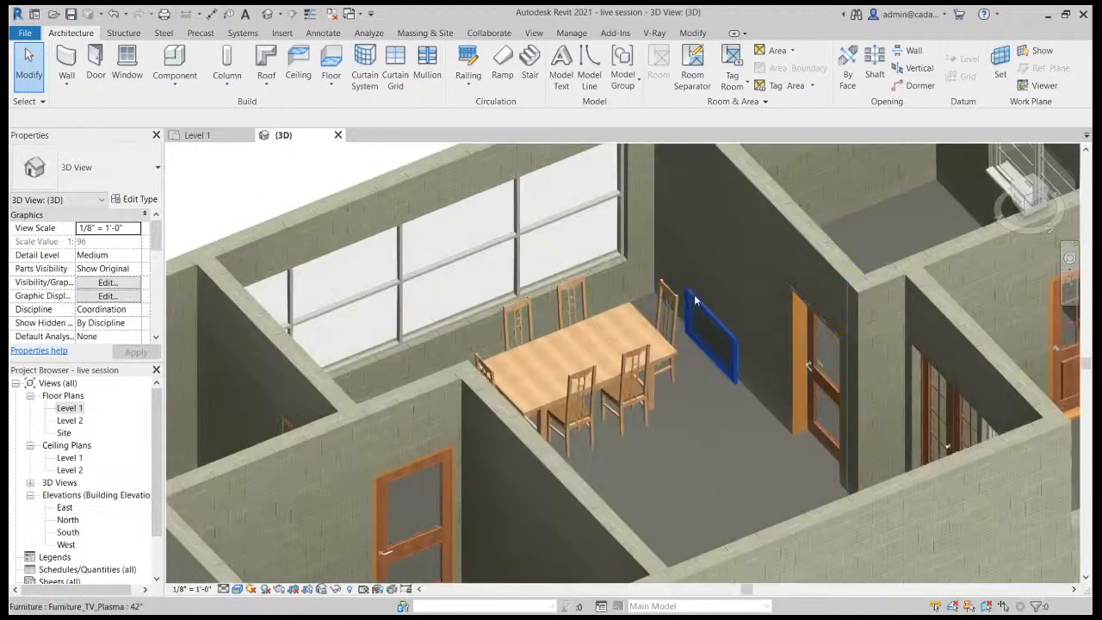
{"action": "scroll", "coordinate": [702, 335], "scroll_direction": "up", "scroll_amount": 2}
{"action": "left_click", "coordinate": [703, 335]}
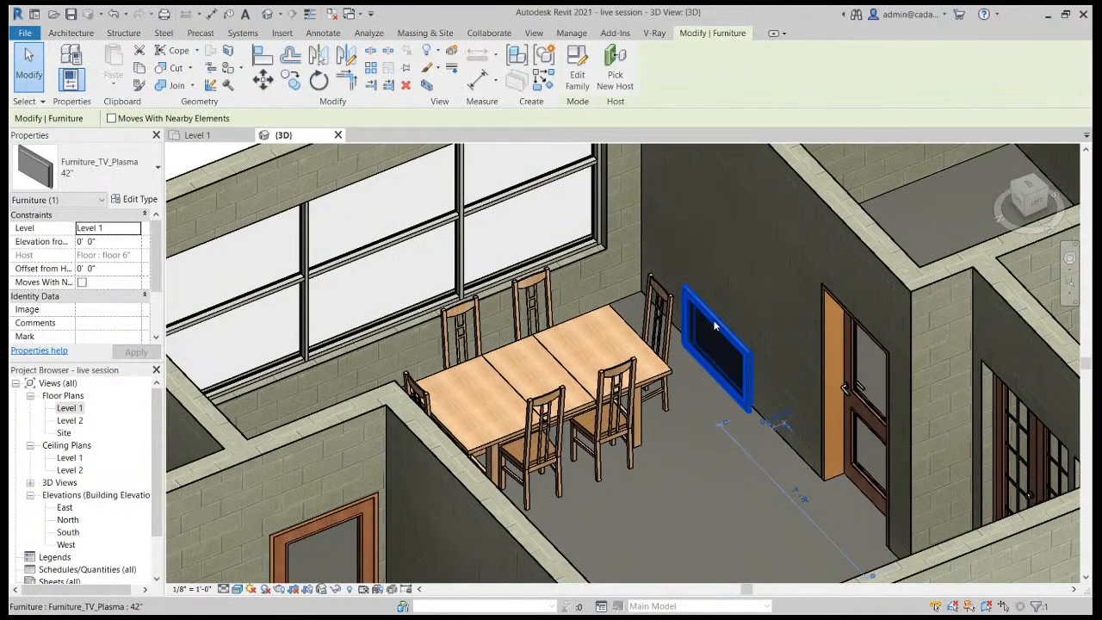
{"action": "left_click", "coordinate": [107, 241]}
{"action": "type", "text": "3' 6"}
{"action": "key", "text": "Return"}
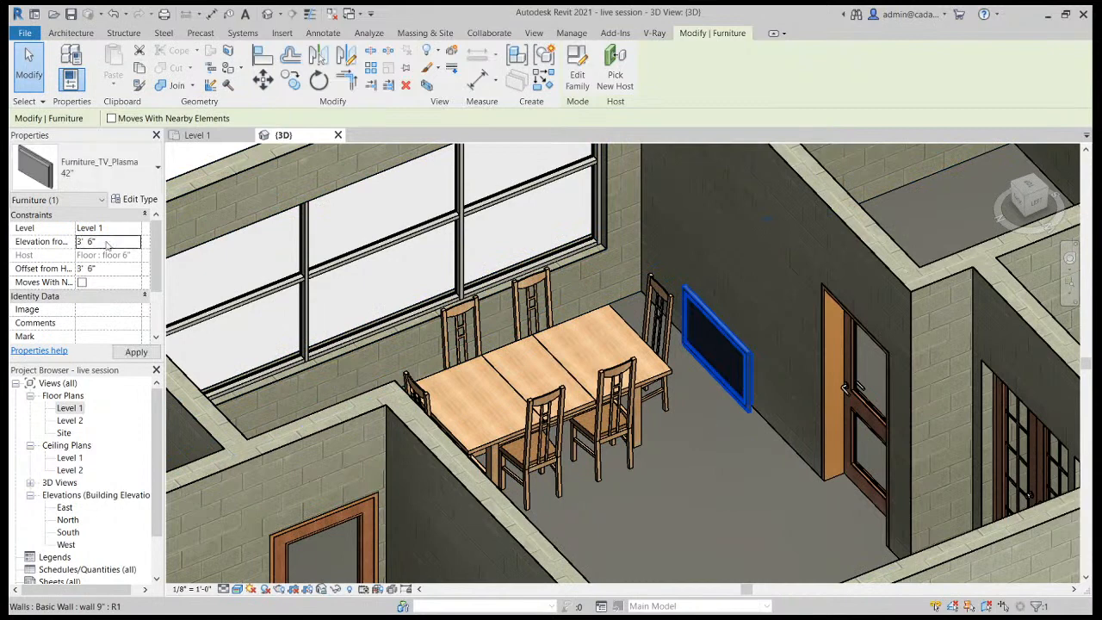
{"action": "left_click", "coordinate": [130, 355]}
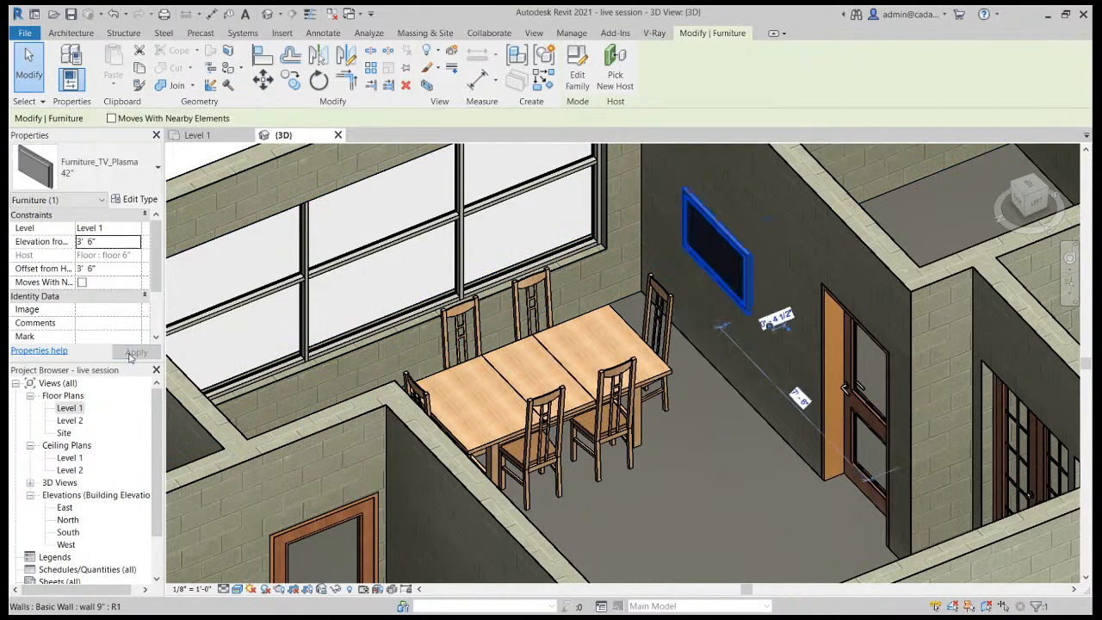
Set the plasma TV's offset from host to 4' 0".
{"action": "left_click", "coordinate": [110, 269]}
{"action": "type", "text": "4"}
{"action": "key", "text": "Return"}
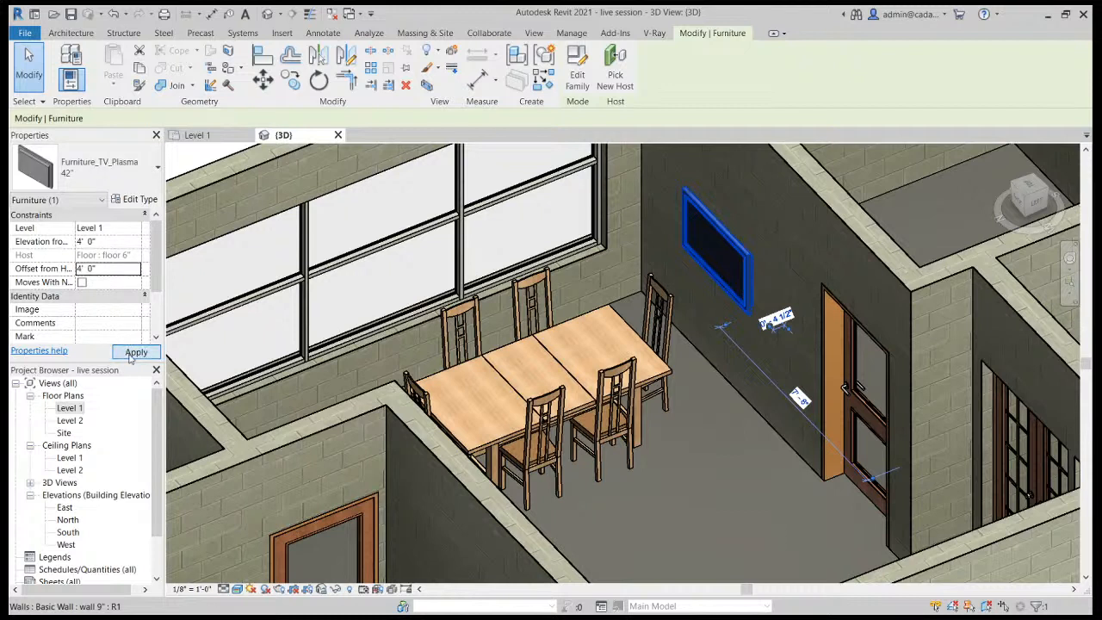
Apply the 4' 0" offset from host to the wall-mounted 42" plasma TV and check its position in the dining area.
{"action": "left_click", "coordinate": [135, 352]}
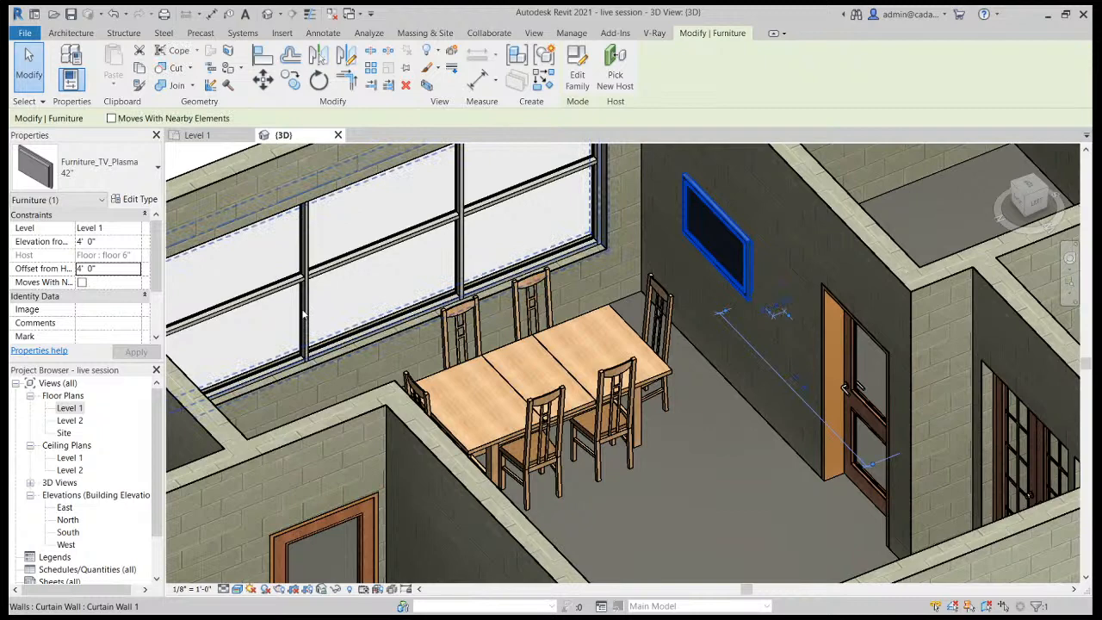
{"action": "scroll", "coordinate": [534, 421], "scroll_direction": "down", "scroll_amount": 3}
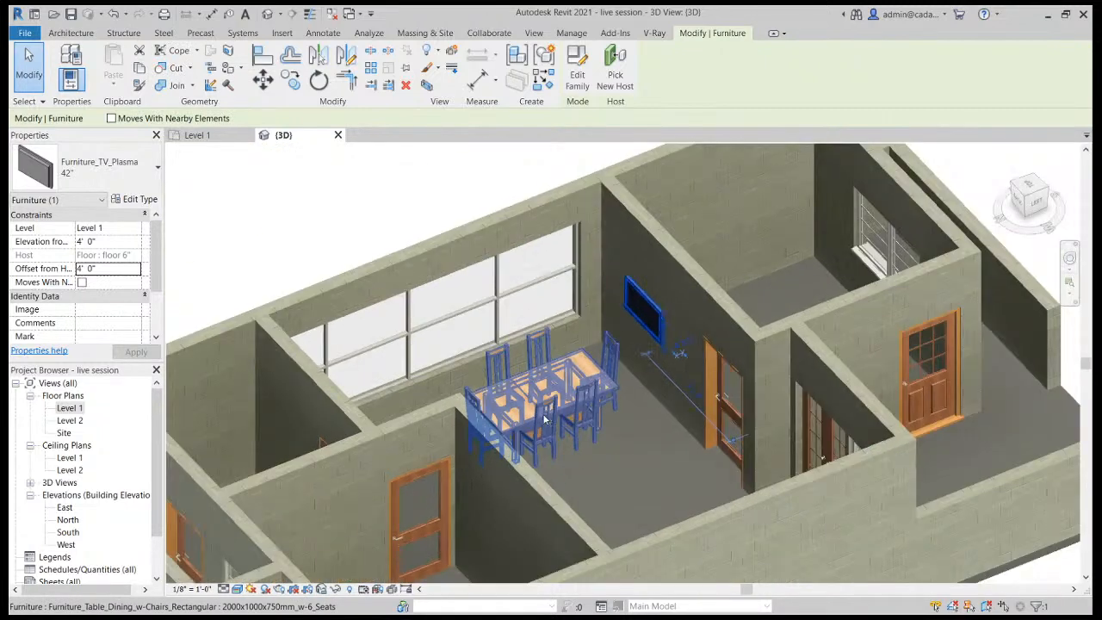
{"action": "middle_click_drag", "start_coordinate": [558, 400], "coordinate": [605, 413], "text": "shift"}
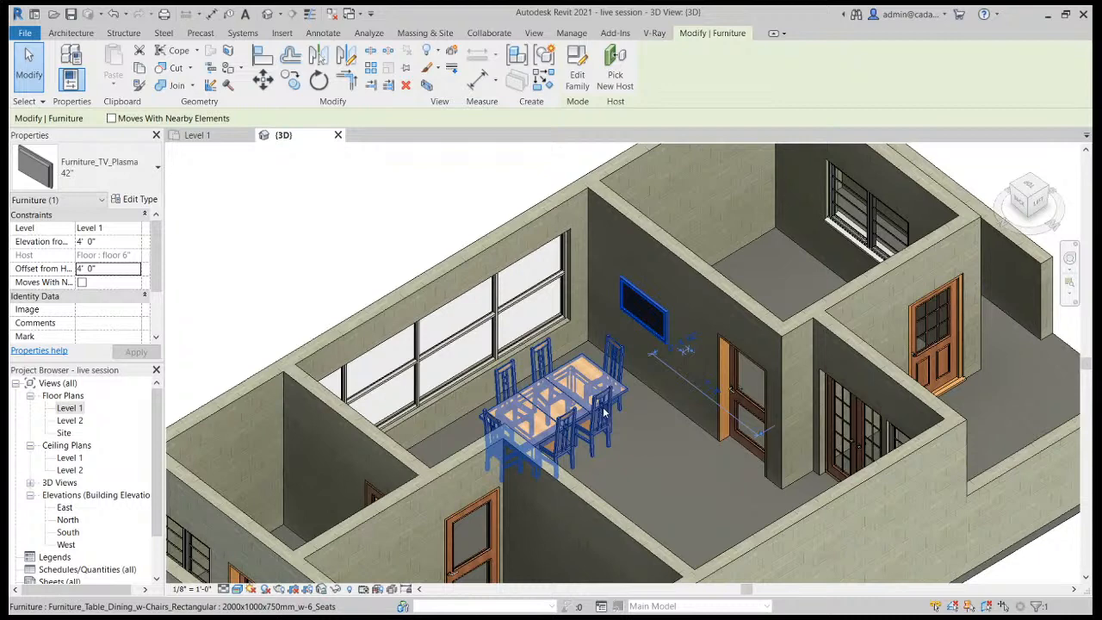
{"action": "key", "text": "Escape"}
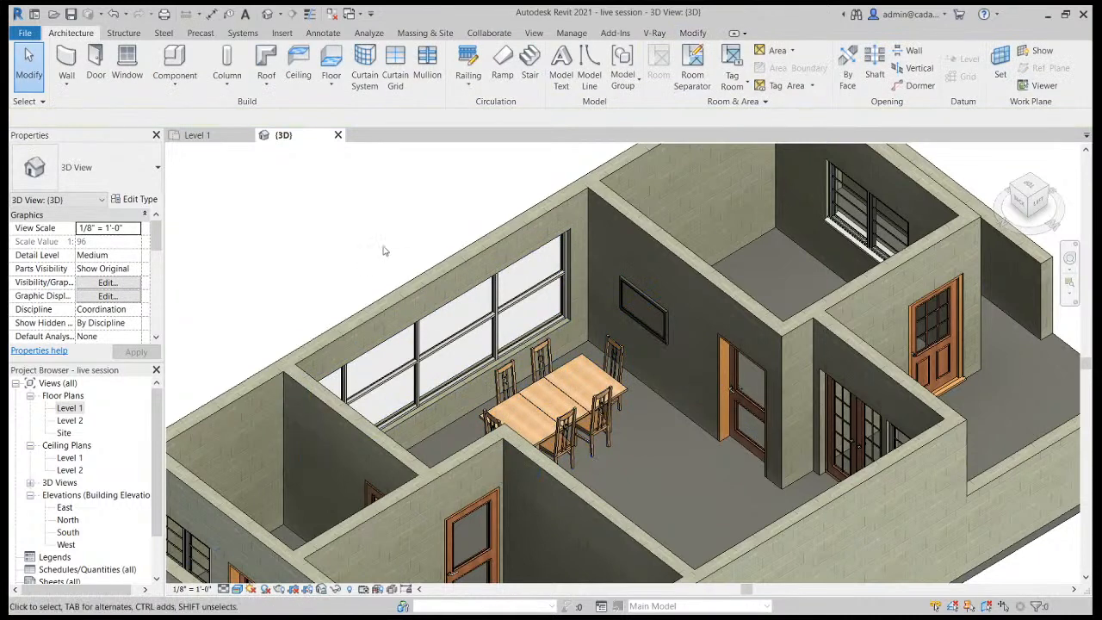
{"action": "scroll", "coordinate": [385, 250], "scroll_direction": "down", "scroll_amount": 2}
{"action": "middle_click_drag", "start_coordinate": [491, 385], "coordinate": [490, 385], "text": "shift"}
{"action": "middle_click_drag", "start_coordinate": [547, 352], "coordinate": [525, 340], "text": "shift"}
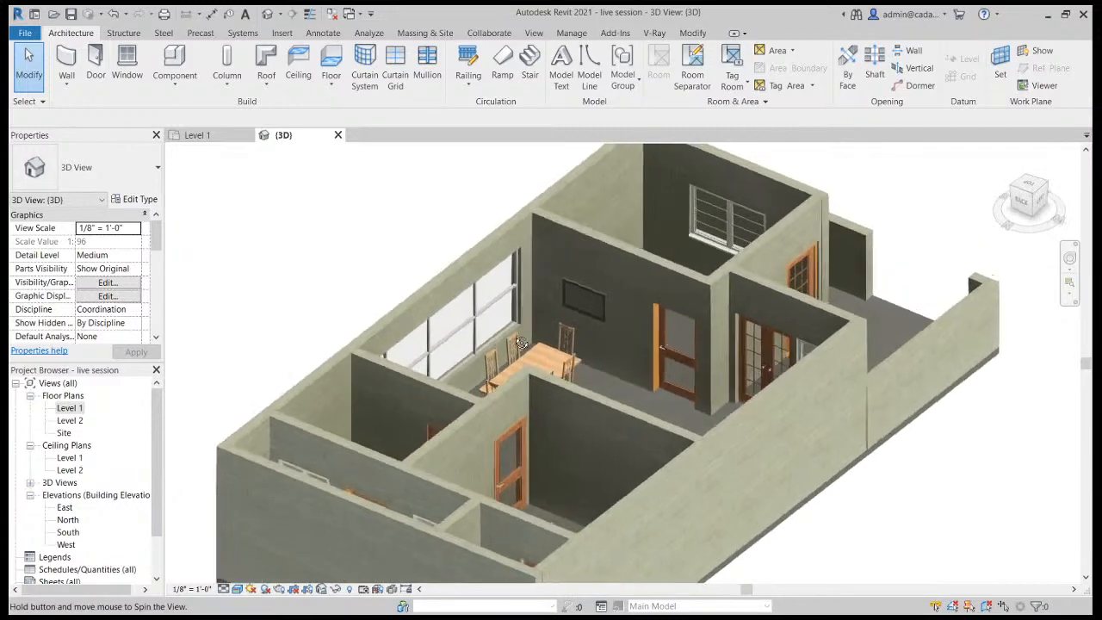
{"action": "scroll", "coordinate": [516, 312], "scroll_direction": "up", "scroll_amount": 5}
{"action": "scroll", "coordinate": [548, 320], "scroll_direction": "up", "scroll_amount": 1}
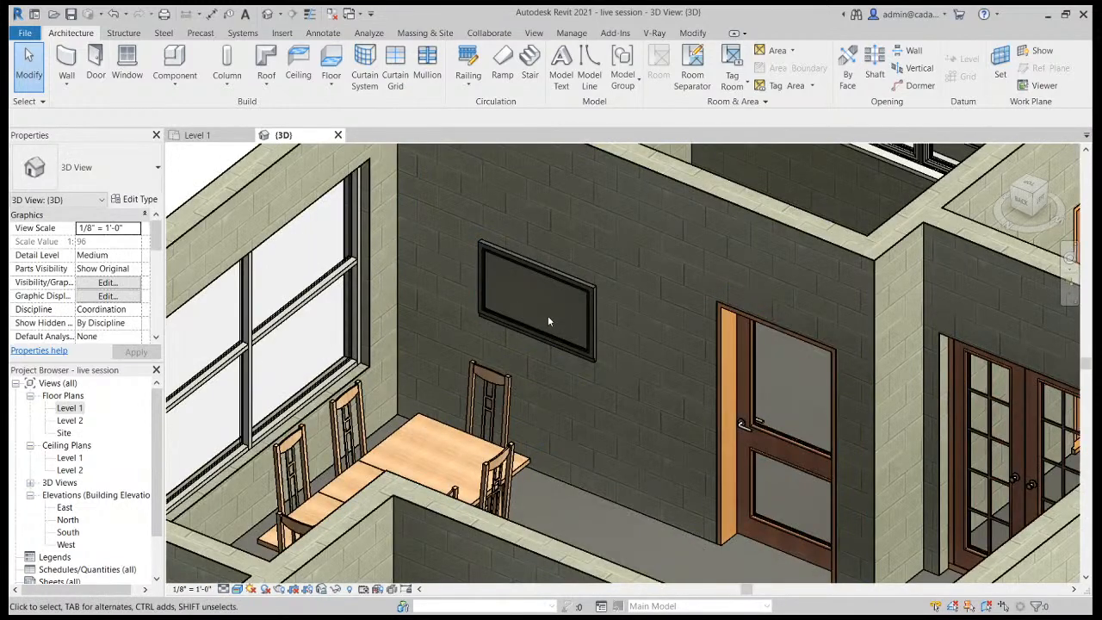
{"action": "scroll", "coordinate": [548, 320], "scroll_direction": "down", "scroll_amount": 6}
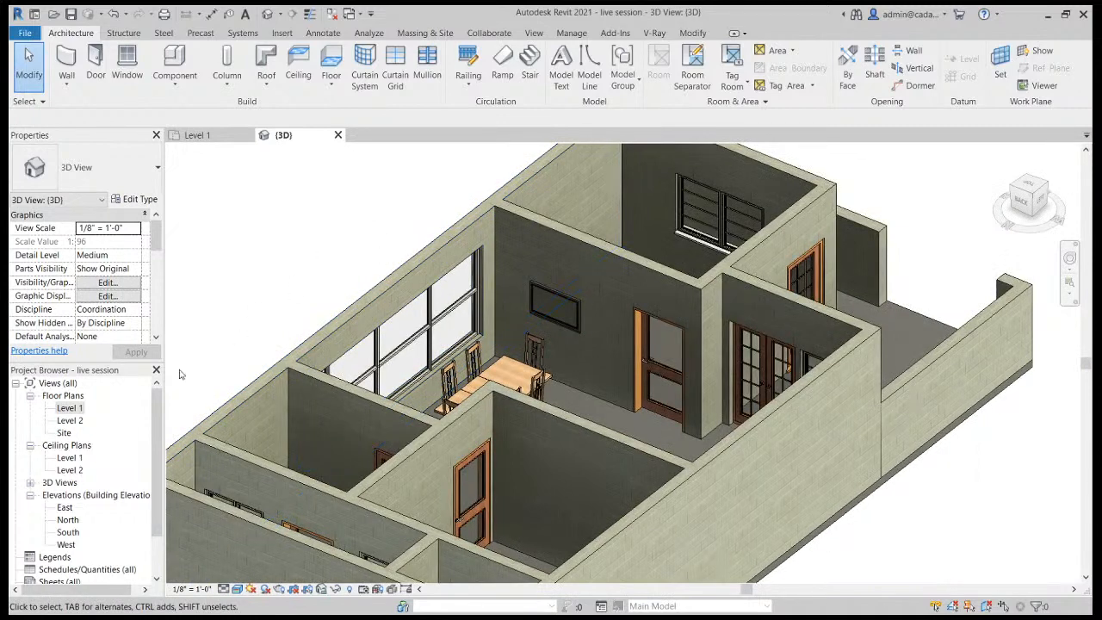
Open the Level 1 floor plan at the small 8'-0" room with two doors and a window.
{"action": "double_click", "coordinate": [69, 408]}
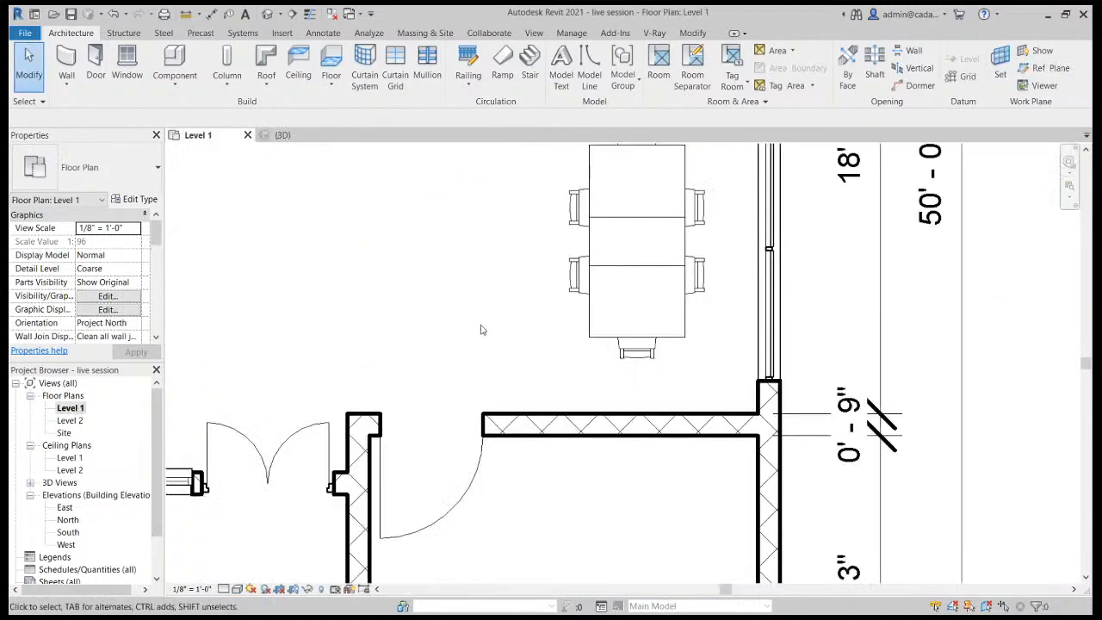
{"action": "scroll", "coordinate": [482, 327], "scroll_direction": "down", "scroll_amount": 5}
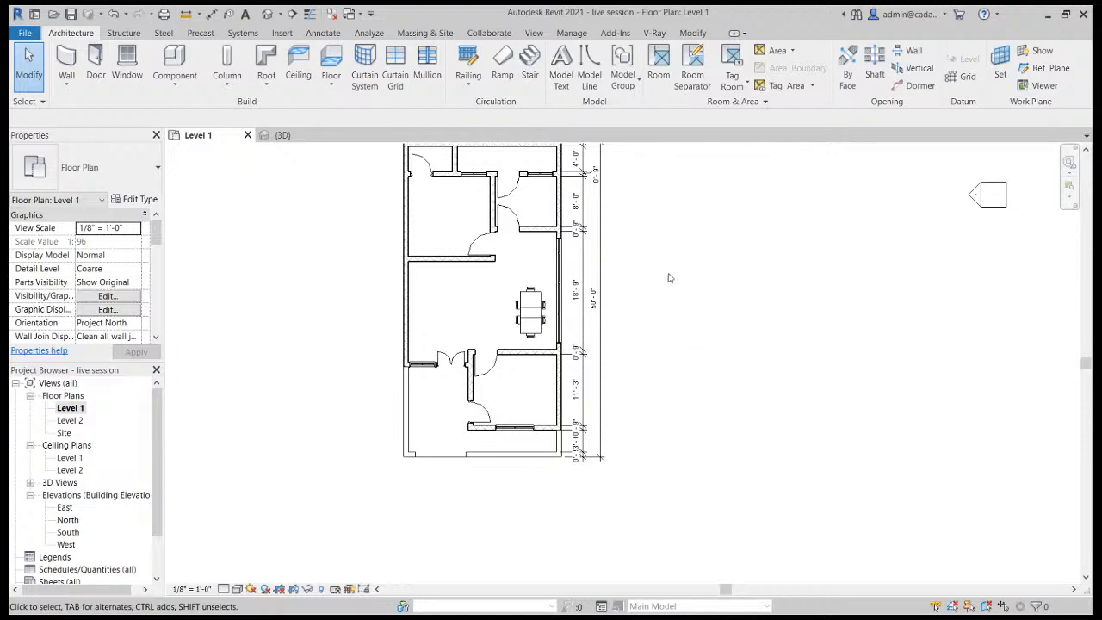
{"action": "scroll", "coordinate": [543, 276], "scroll_direction": "up", "scroll_amount": 3}
{"action": "scroll", "coordinate": [550, 297], "scroll_direction": "down", "scroll_amount": 3}
{"action": "scroll", "coordinate": [565, 154], "scroll_direction": "up", "scroll_amount": 5}
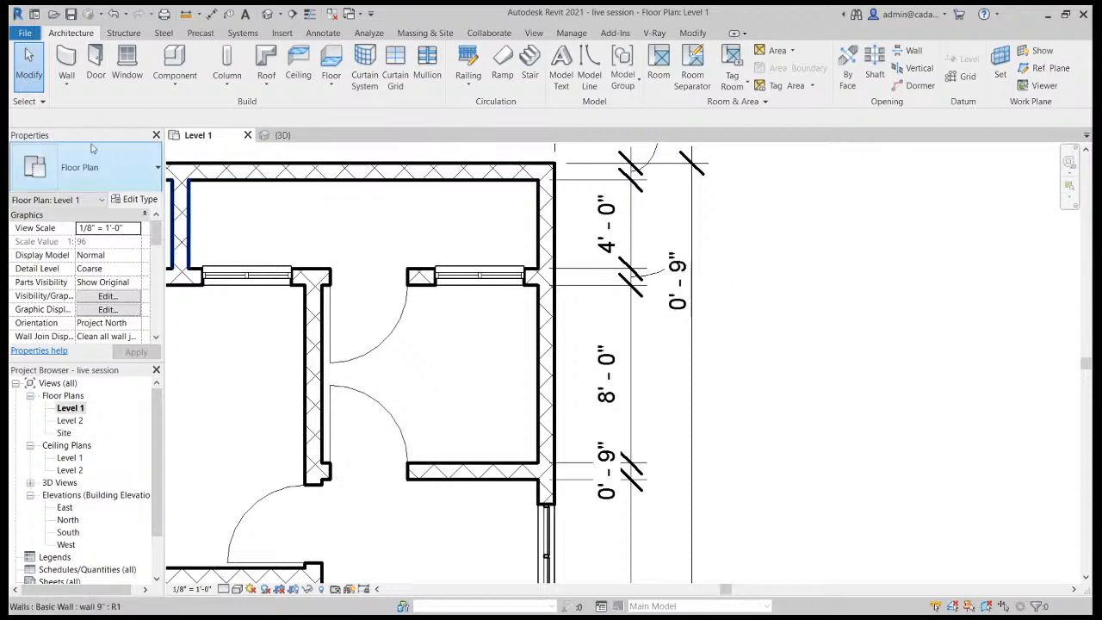
Start placing a component and browse to the Base Cabinets folder under Casework in the UK family library.
{"action": "left_click", "coordinate": [174, 58]}
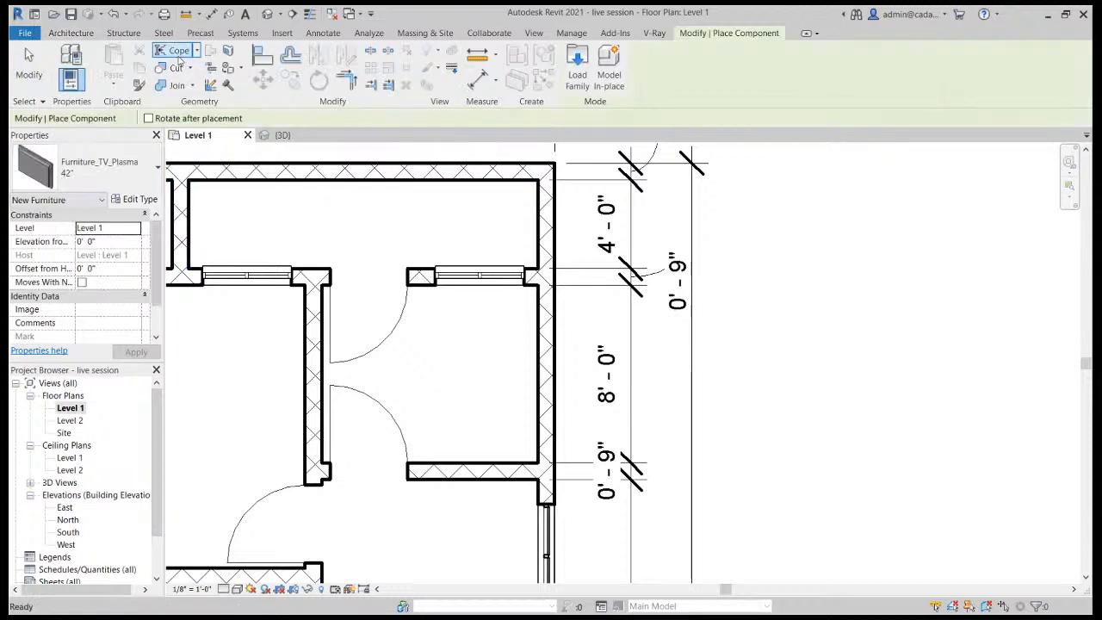
{"action": "left_click", "coordinate": [568, 81]}
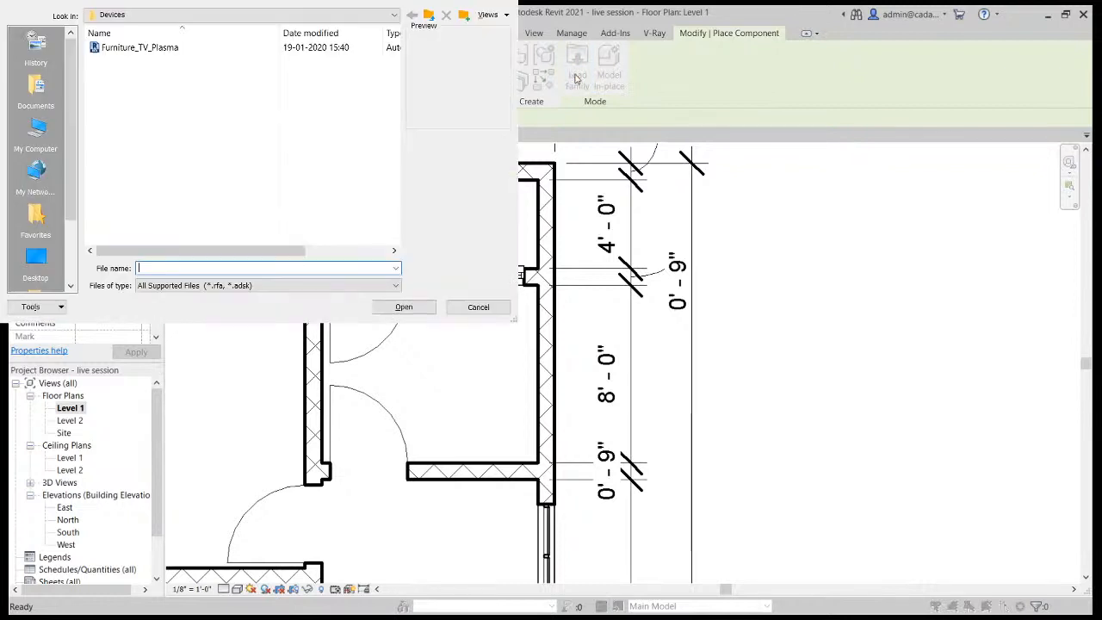
{"action": "left_click", "coordinate": [431, 17]}
{"action": "left_click", "coordinate": [430, 18]}
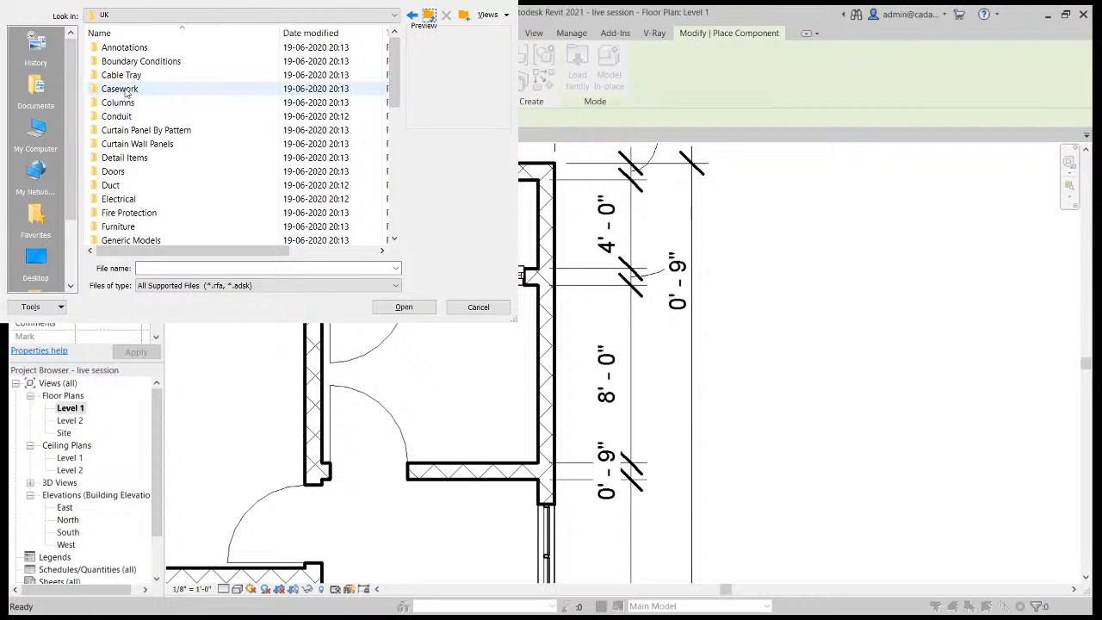
{"action": "double_click", "coordinate": [125, 90]}
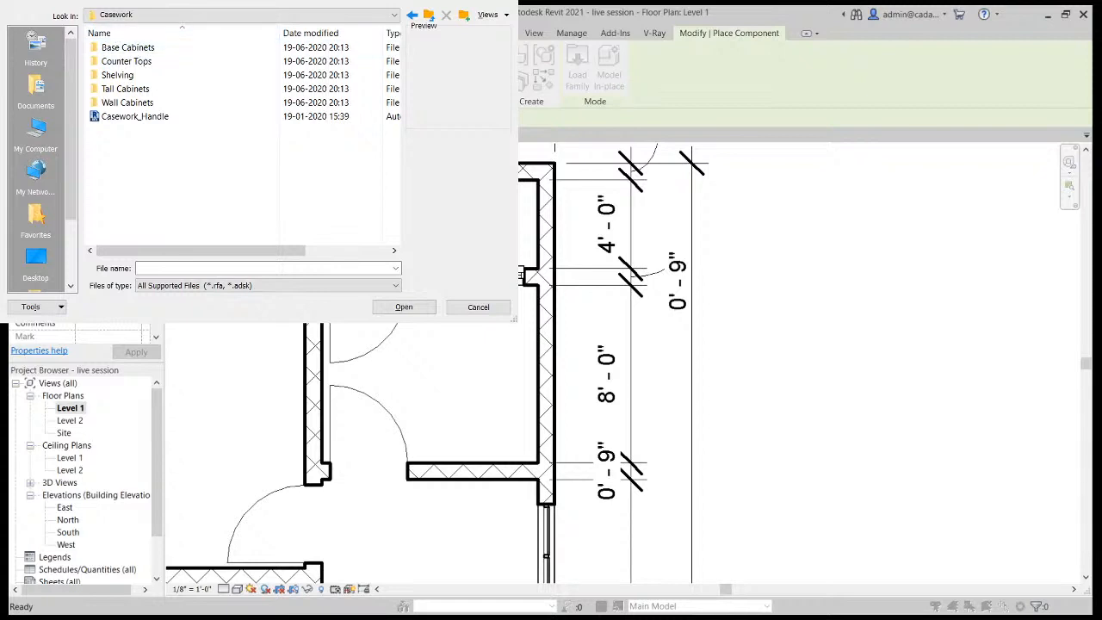
{"action": "left_click", "coordinate": [114, 52]}
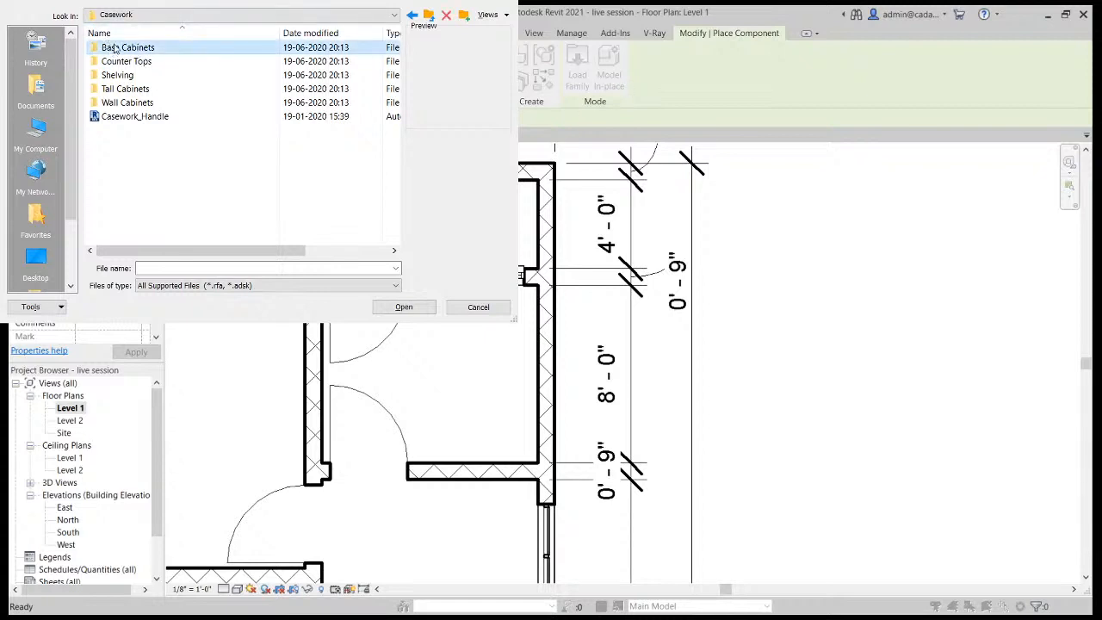
{"action": "double_click", "coordinate": [121, 49]}
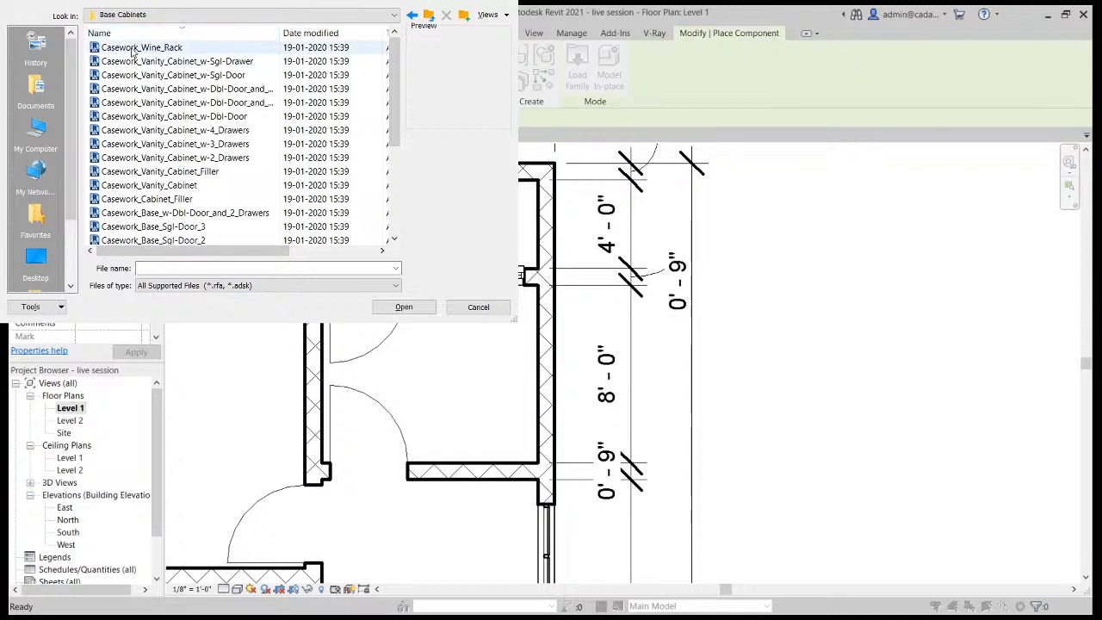
Sort the base cabinet families by name and preview them from Casework_Base through Casework_Wine_Rack.
{"action": "left_click", "coordinate": [134, 49]}
{"action": "left_click", "coordinate": [133, 32]}
{"action": "left_click", "coordinate": [134, 49]}
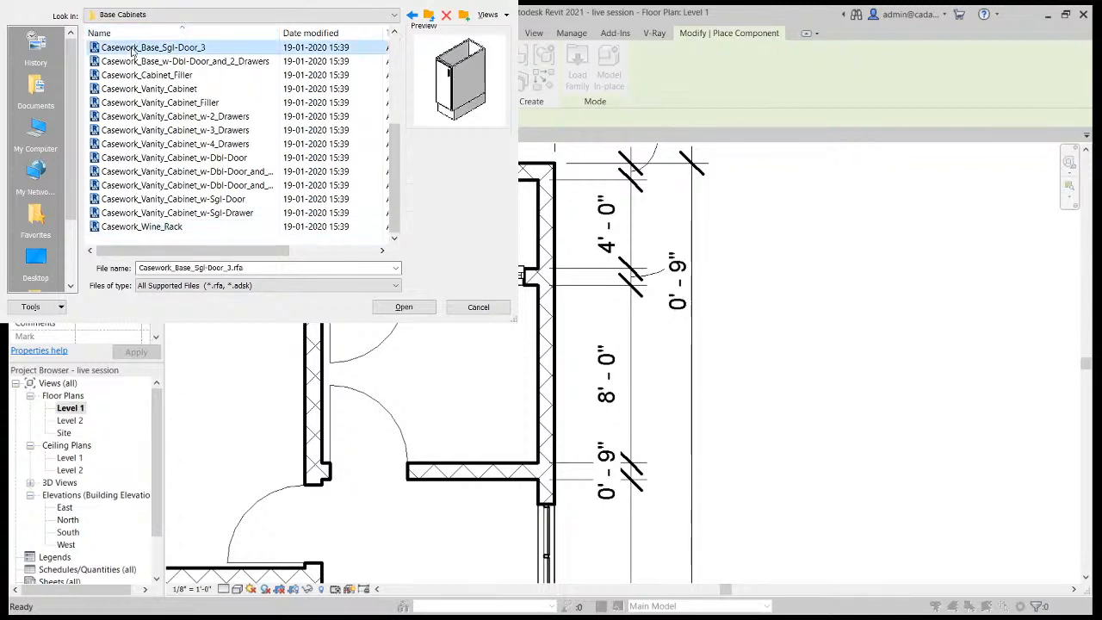
{"action": "scroll", "coordinate": [160, 86], "scroll_direction": "up", "scroll_amount": 4}
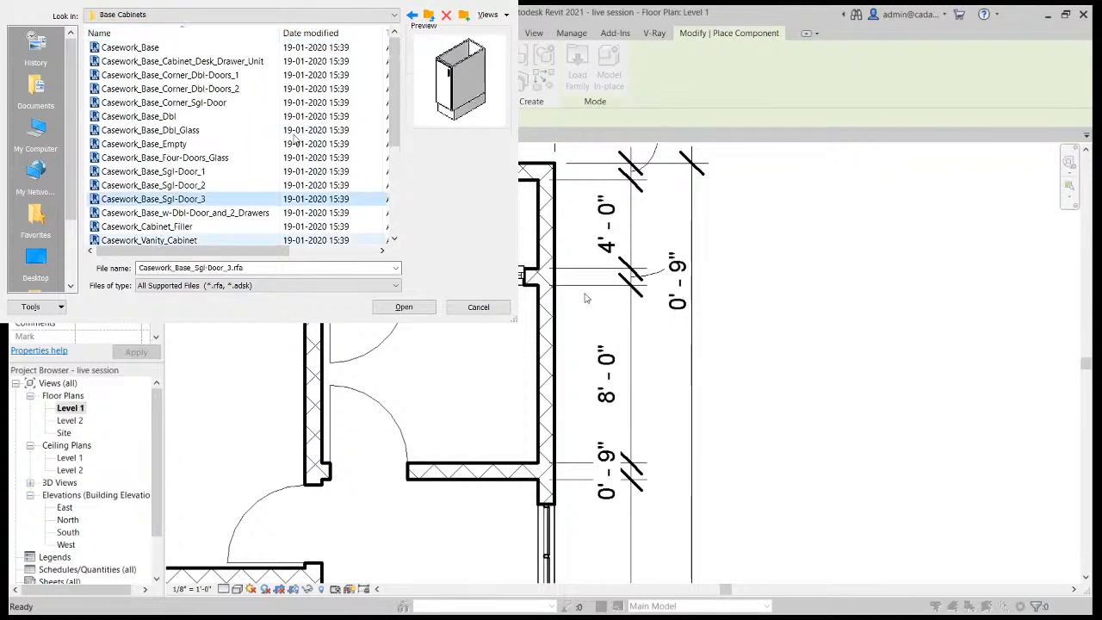
{"action": "left_click", "coordinate": [142, 49]}
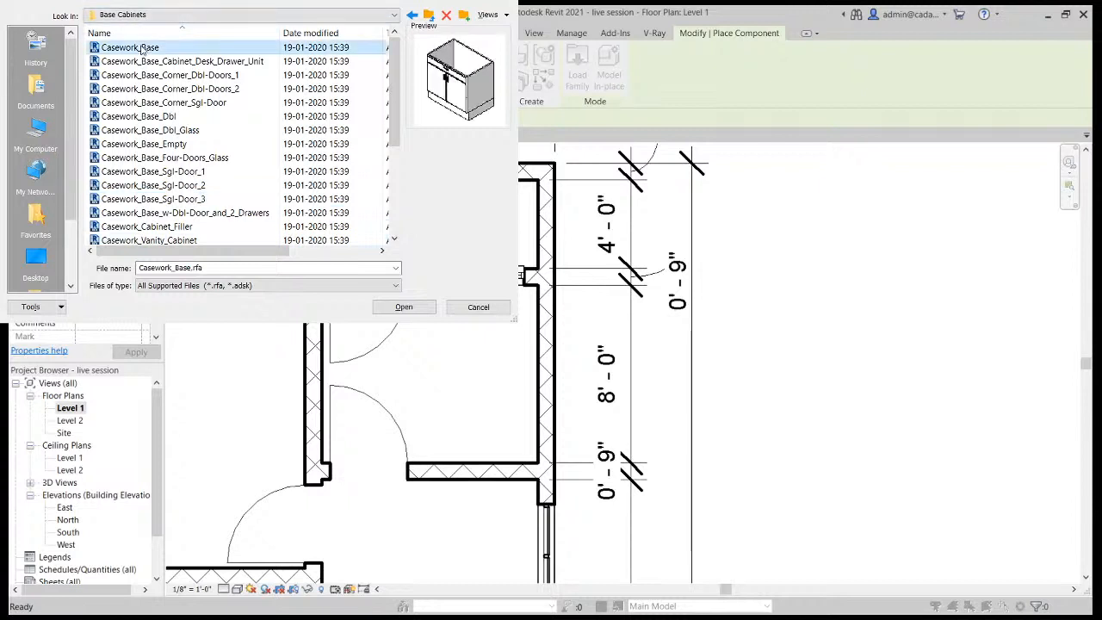
{"action": "key", "text": "Down"}
{"action": "key", "text": "Down"}
{"action": "key", "text": "Down"}
{"action": "key", "text": "Down"}
{"action": "key", "text": "Down"}
{"action": "key", "text": "Down"}
{"action": "key", "text": "Down"}
{"action": "key", "text": "Down"}
{"action": "key", "text": "Down"}
{"action": "key", "text": "Down"}
{"action": "key", "text": "Down"}
{"action": "key", "text": "Down"}
{"action": "key", "text": "Down"}
{"action": "key", "text": "Down"}
{"action": "key", "text": "Down"}
{"action": "key", "text": "Down"}
{"action": "key", "text": "Down"}
{"action": "key", "text": "Down"}
{"action": "key", "text": "Down"}
{"action": "key", "text": "Down"}
{"action": "key", "text": "Down"}
{"action": "key", "text": "Down"}
{"action": "key", "text": "Down"}
{"action": "key", "text": "Down"}
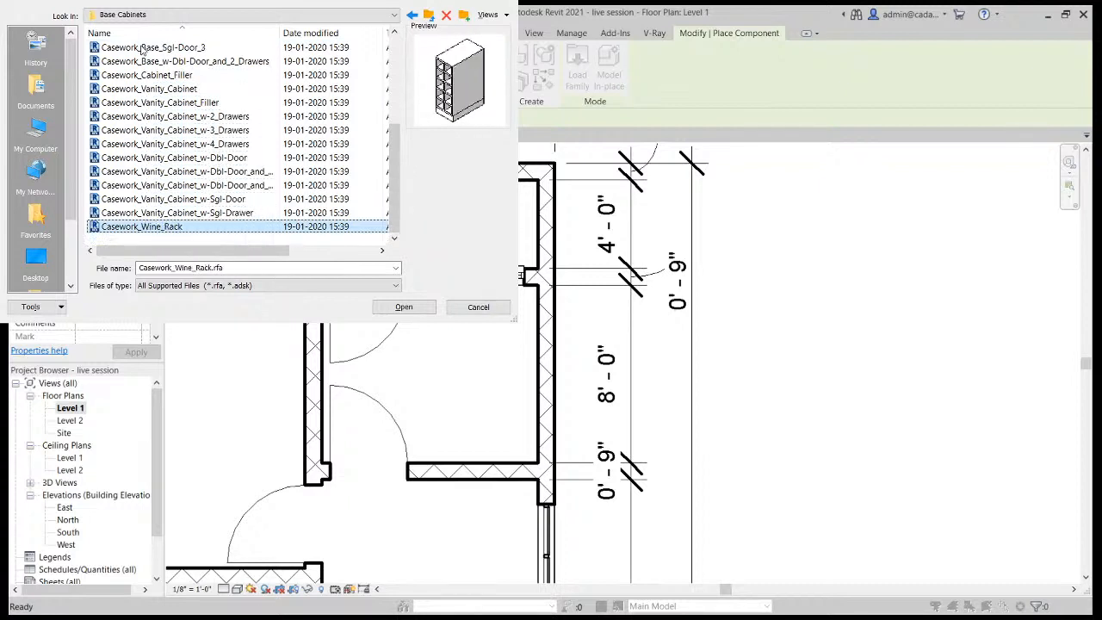
{"action": "key", "text": "Up"}
{"action": "key", "text": "Up"}
{"action": "key", "text": "Up"}
{"action": "key", "text": "Up"}
{"action": "key", "text": "Up"}
{"action": "key", "text": "Up"}
{"action": "key", "text": "Up"}
{"action": "key", "text": "Up"}
{"action": "key", "text": "Up"}
{"action": "key", "text": "Up"}
{"action": "key", "text": "Up"}
{"action": "key", "text": "Up"}
{"action": "key", "text": "Up"}
{"action": "key", "text": "Up"}
{"action": "key", "text": "Up"}
{"action": "key", "text": "Up"}
{"action": "key", "text": "Up"}
{"action": "key", "text": "Up"}
{"action": "key", "text": "Up"}
{"action": "key", "text": "Up"}
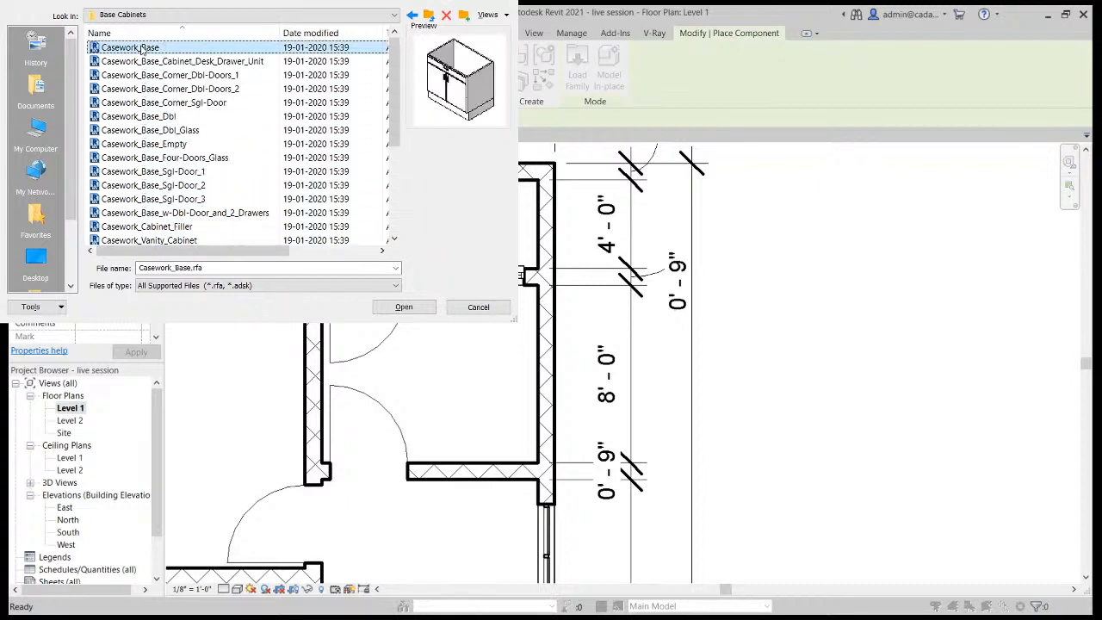
{"action": "left_click", "coordinate": [146, 104]}
{"action": "key", "text": "Up"}
{"action": "key", "text": "Up"}
{"action": "key", "text": "Up"}
{"action": "key", "text": "Up"}
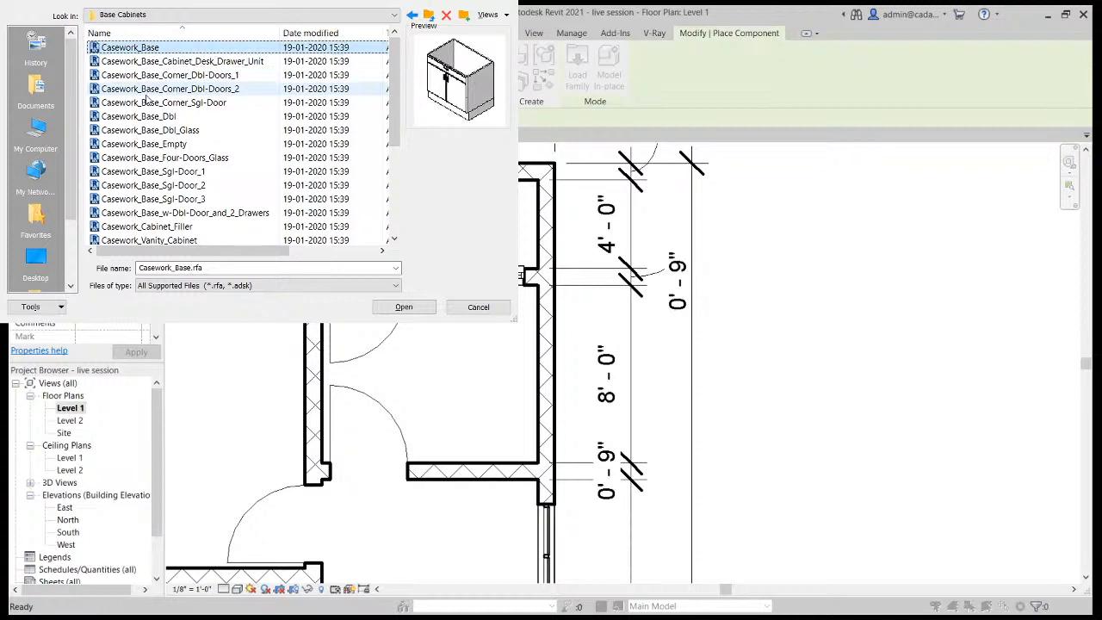
Load the Casework_Base_Corner_Dbl-Doors_2 cabinet family into the project.
{"action": "key", "text": "Down"}
{"action": "key", "text": "Down"}
{"action": "key", "text": "Down"}
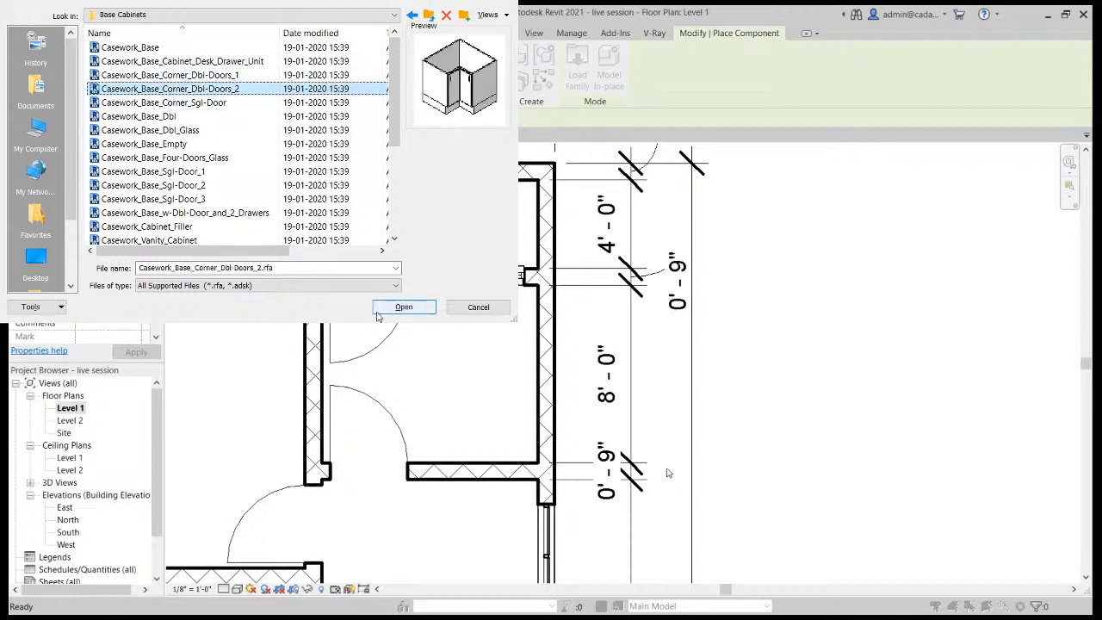
{"action": "left_click", "coordinate": [398, 308]}
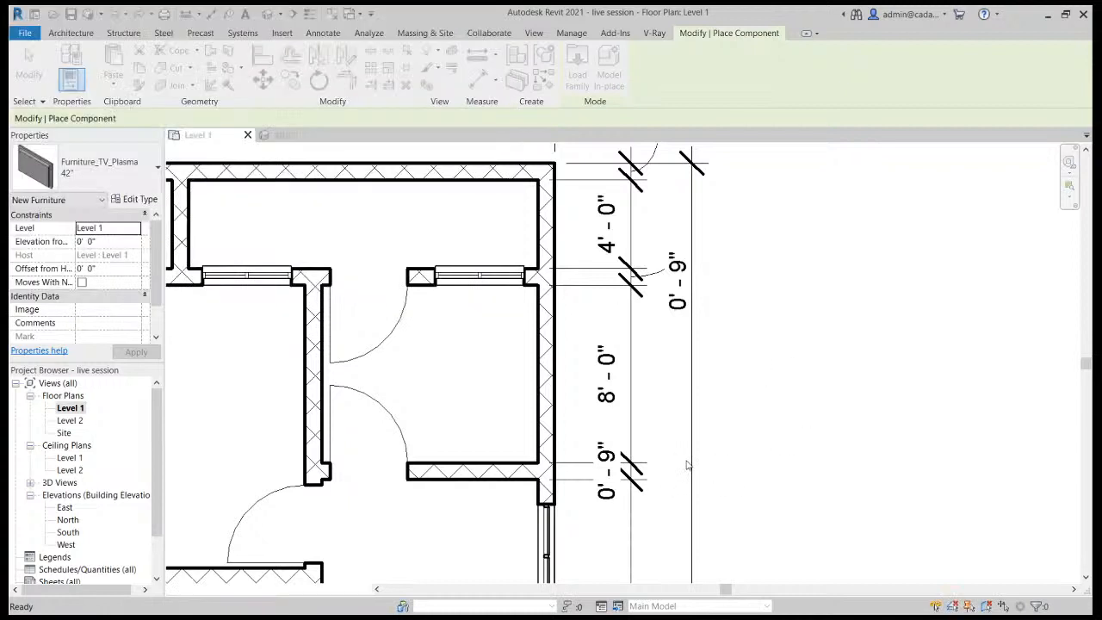
Place the 900x600x860mm corner cabinet where the window wall meets the exterior wall of the 8'-0" room.
{"action": "scroll", "coordinate": [482, 319], "scroll_direction": "up", "scroll_amount": 5}
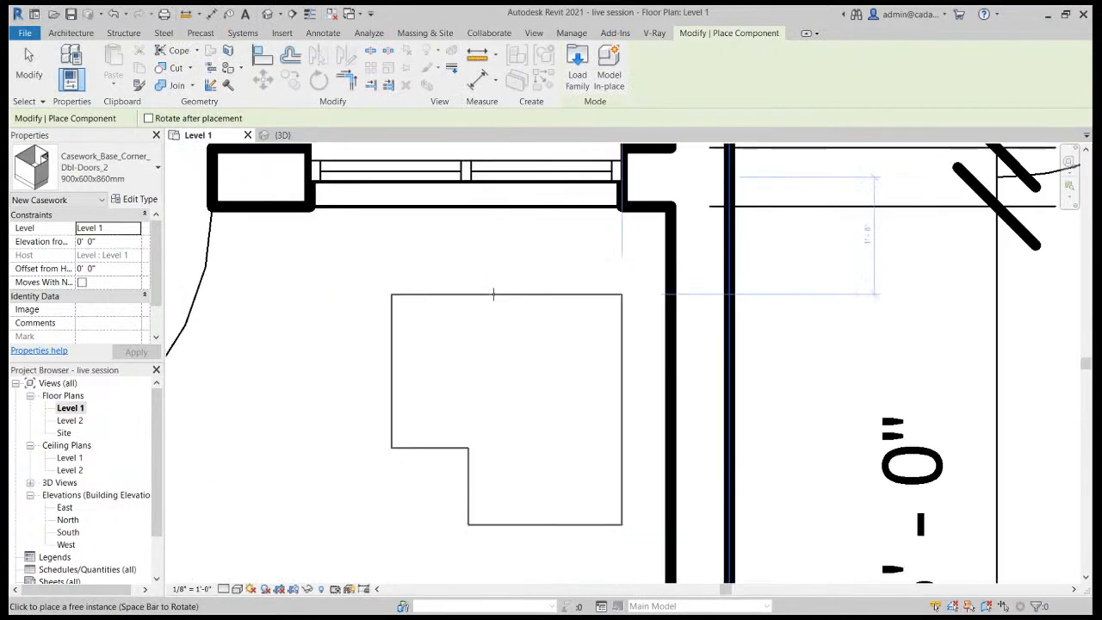
{"action": "left_click", "coordinate": [540, 207]}
{"action": "key", "text": "Escape"}
{"action": "scroll", "coordinate": [488, 321], "scroll_direction": "down", "scroll_amount": 2}
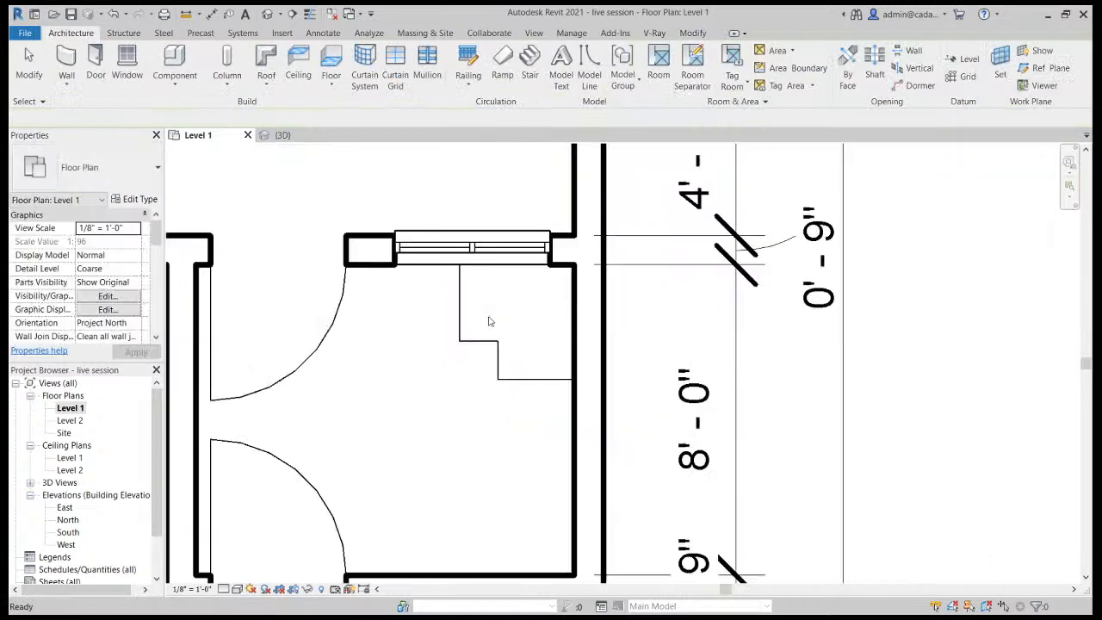
{"action": "scroll", "coordinate": [488, 322], "scroll_direction": "down", "scroll_amount": 2}
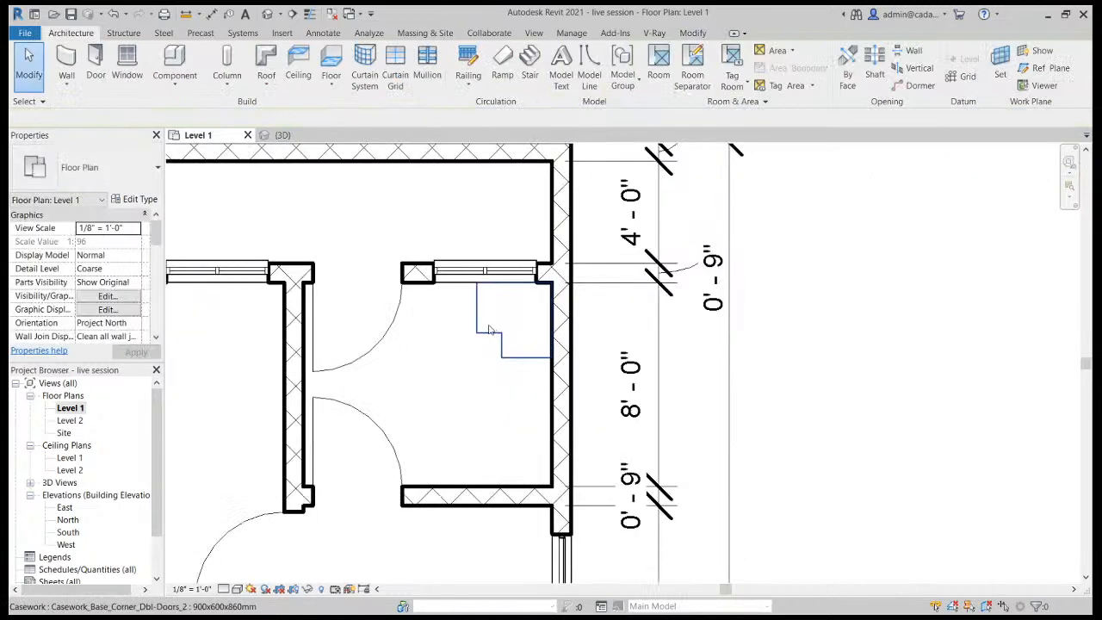
Load the Casework_Base family and place a 900x600x860mm cabinet under the window, directly beside the corner cabinet.
{"action": "key", "text": "c"}
{"action": "key", "text": "m"}
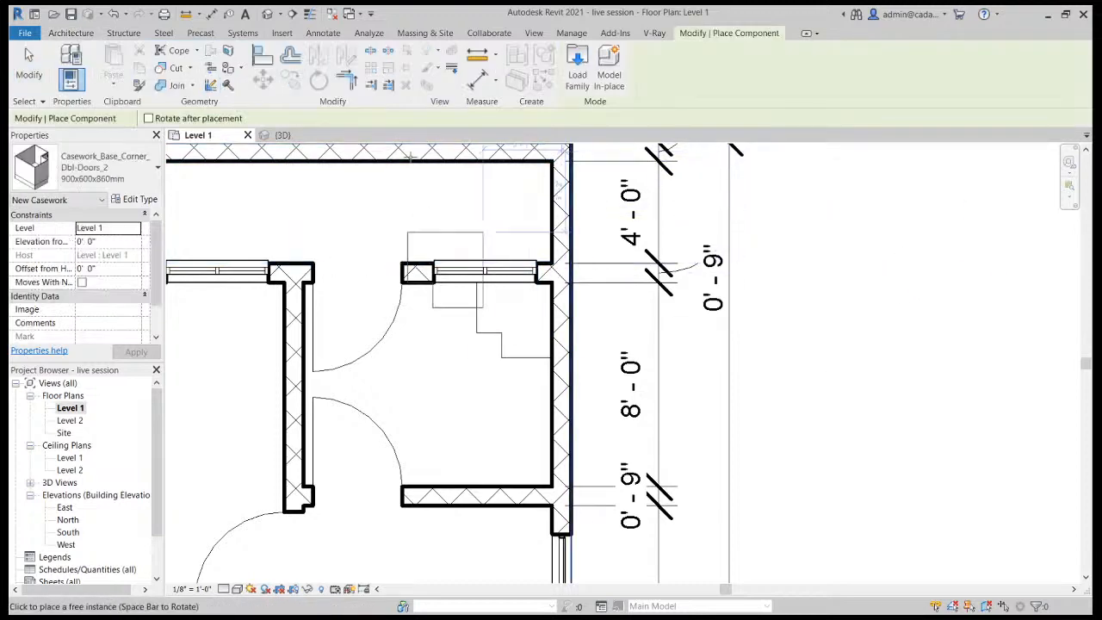
{"action": "left_click", "coordinate": [575, 82]}
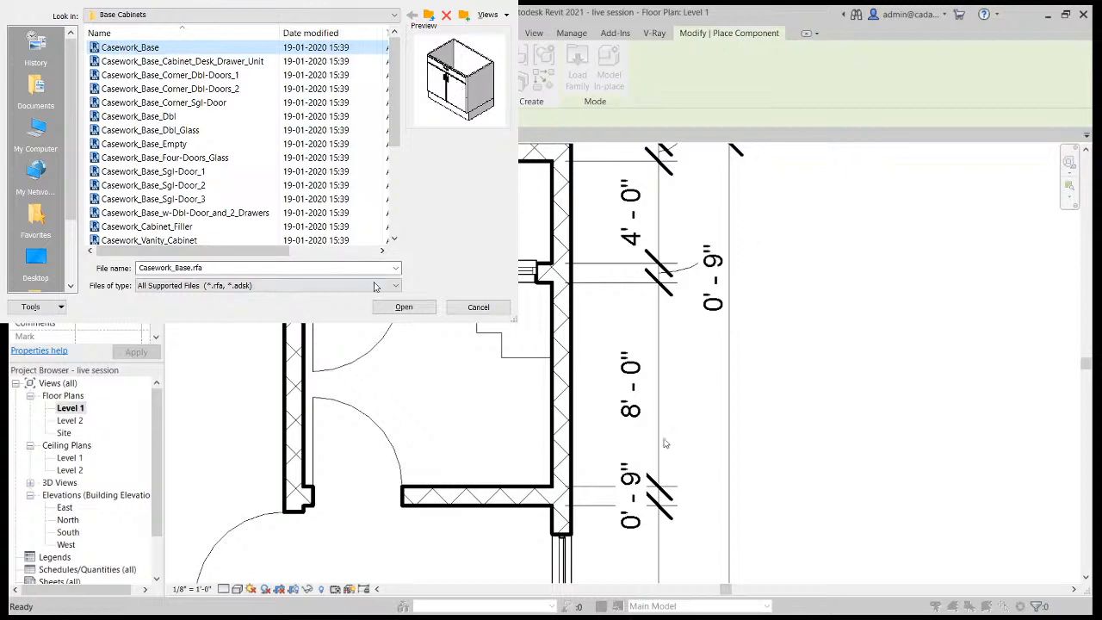
{"action": "left_click", "coordinate": [420, 308]}
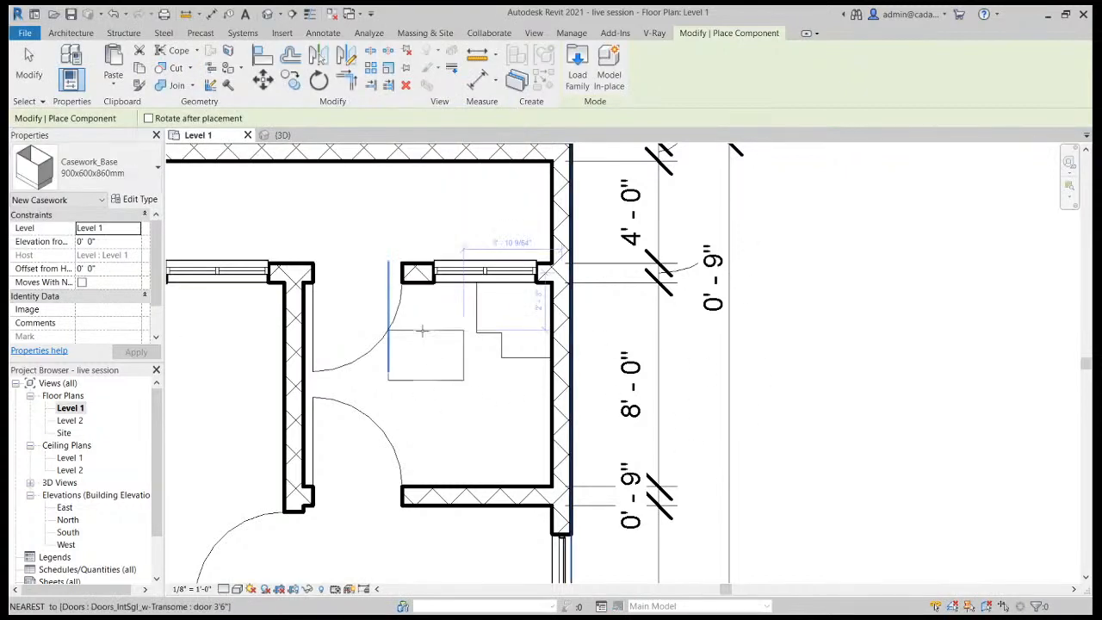
{"action": "scroll", "coordinate": [447, 290], "scroll_direction": "up", "scroll_amount": 2}
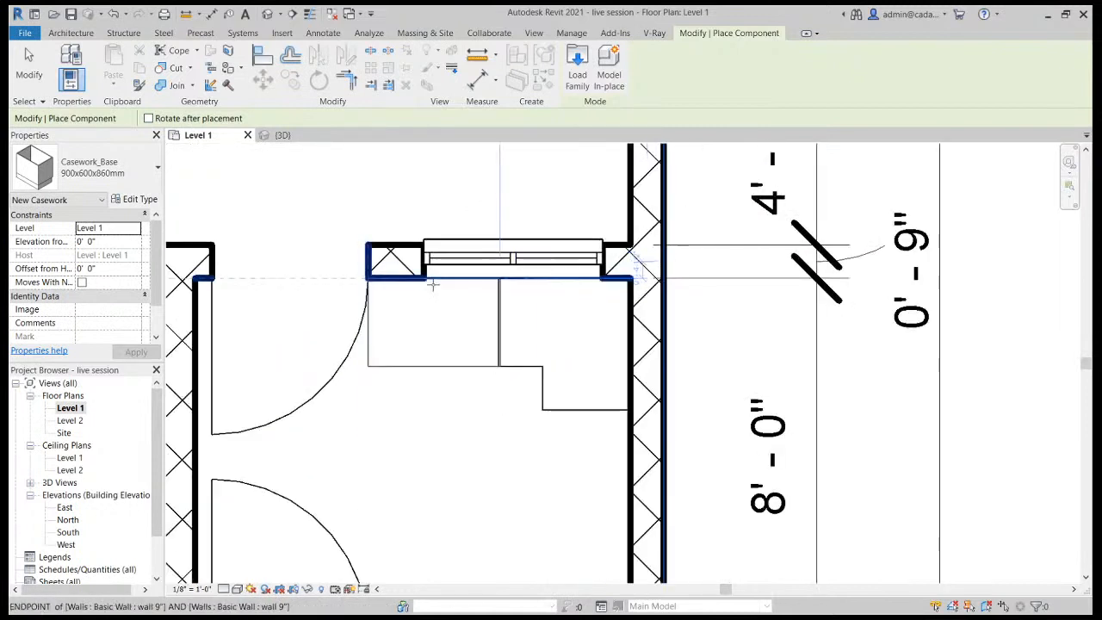
{"action": "scroll", "coordinate": [429, 286], "scroll_direction": "up", "scroll_amount": 2}
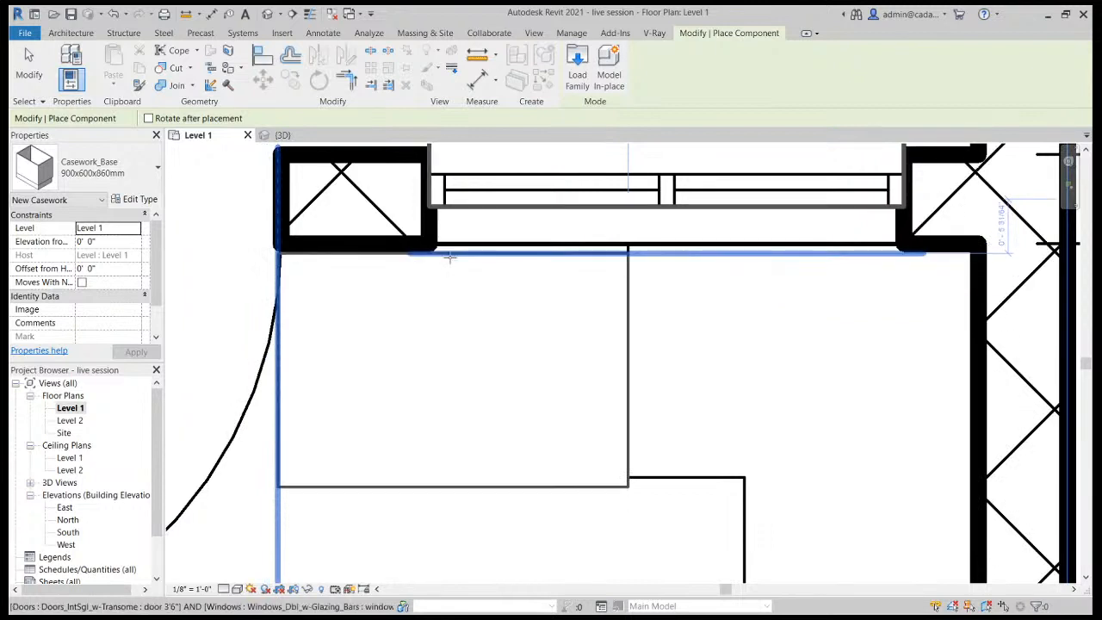
Place a second 900x600x860mm Casework_Base cabinet, rotated to back onto the exterior wall, adjoining the corner cabinet's free end.
{"action": "scroll", "coordinate": [448, 256], "scroll_direction": "down", "scroll_amount": 6}
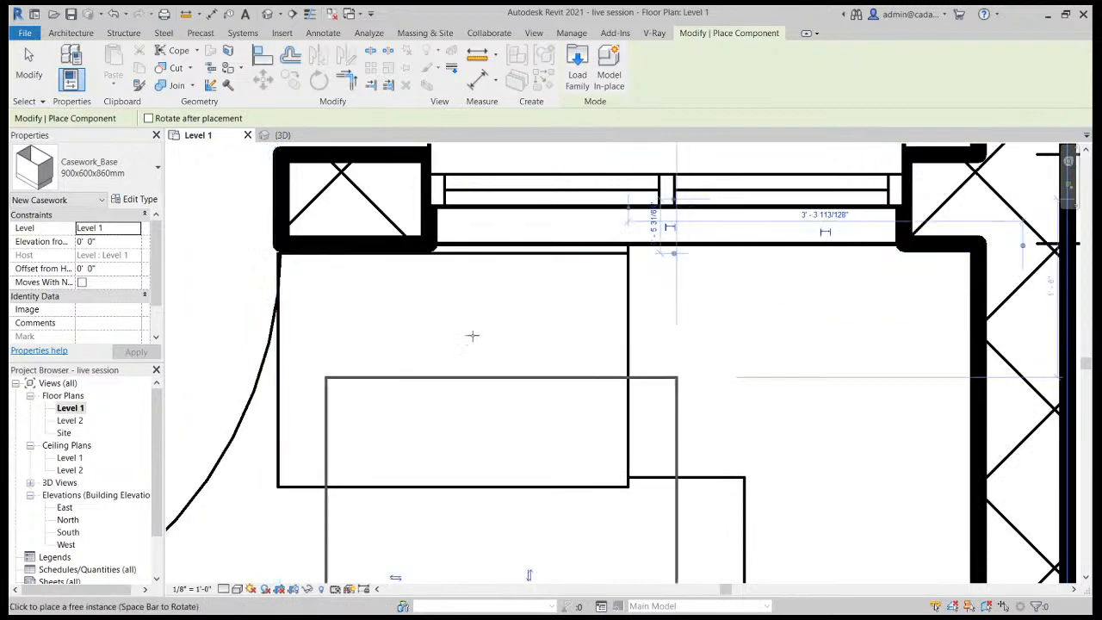
{"action": "scroll", "coordinate": [504, 367], "scroll_direction": "up", "scroll_amount": 5}
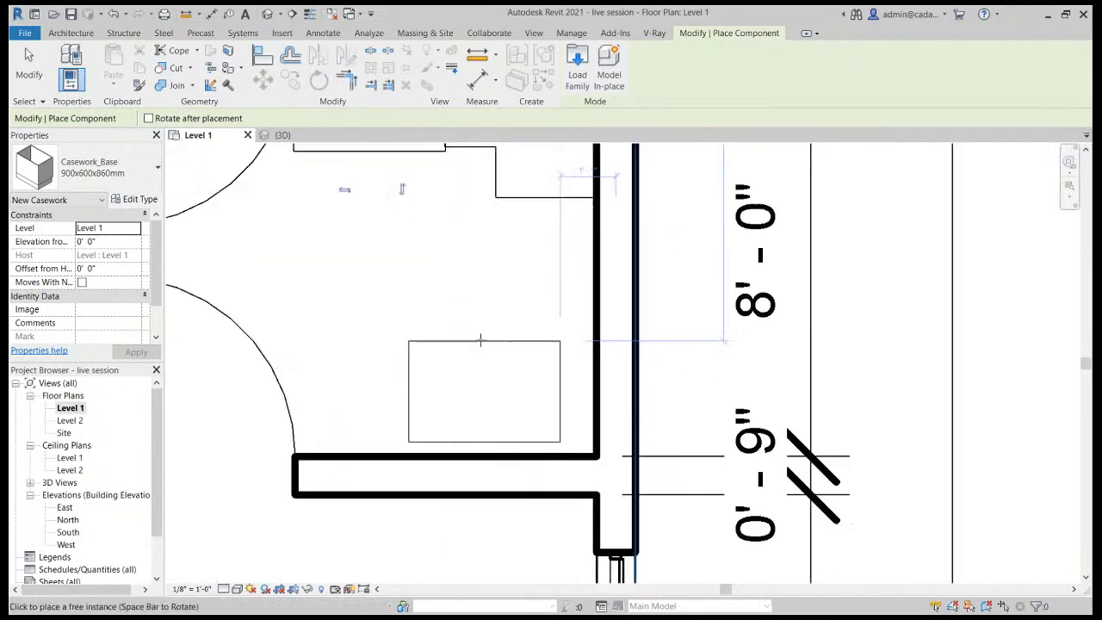
{"action": "scroll", "coordinate": [456, 293], "scroll_direction": "down", "scroll_amount": 1}
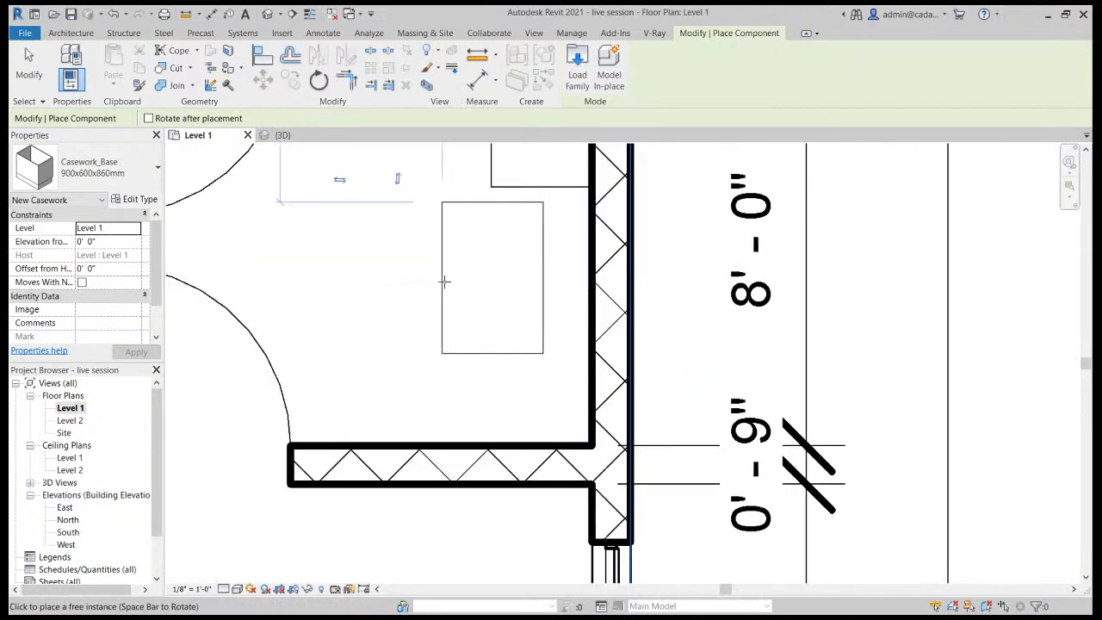
{"action": "key", "text": "space"}
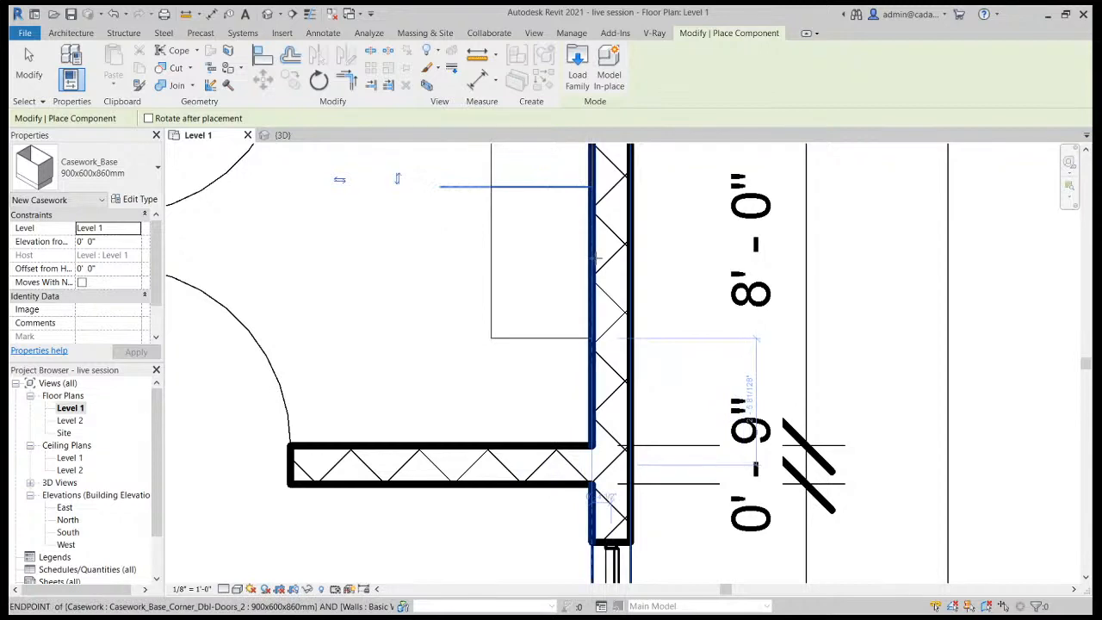
{"action": "left_click", "coordinate": [588, 263]}
{"action": "scroll", "coordinate": [551, 400], "scroll_direction": "down", "scroll_amount": 4}
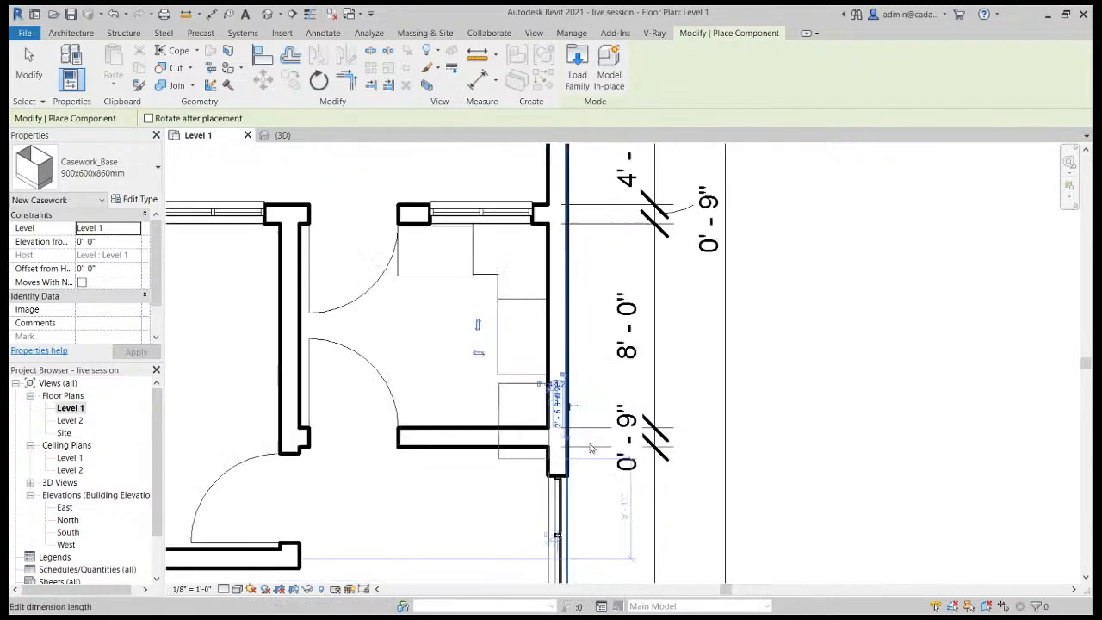
{"action": "scroll", "coordinate": [591, 405], "scroll_direction": "up", "scroll_amount": 2}
{"action": "scroll", "coordinate": [737, 281], "scroll_direction": "down", "scroll_amount": 3}
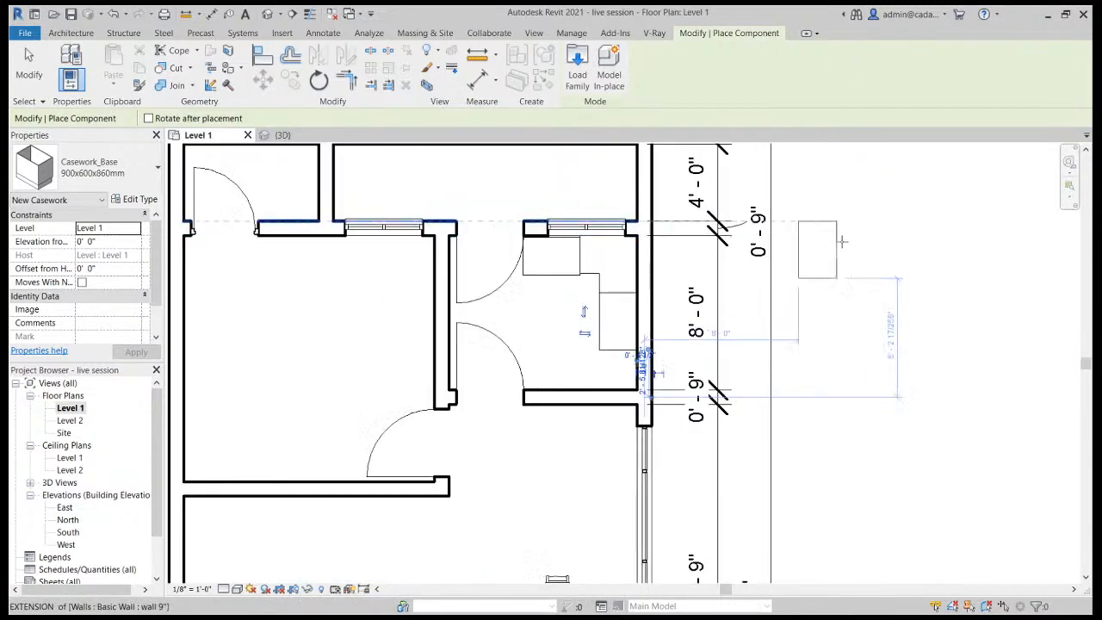
{"action": "scroll", "coordinate": [678, 291], "scroll_direction": "up", "scroll_amount": 2}
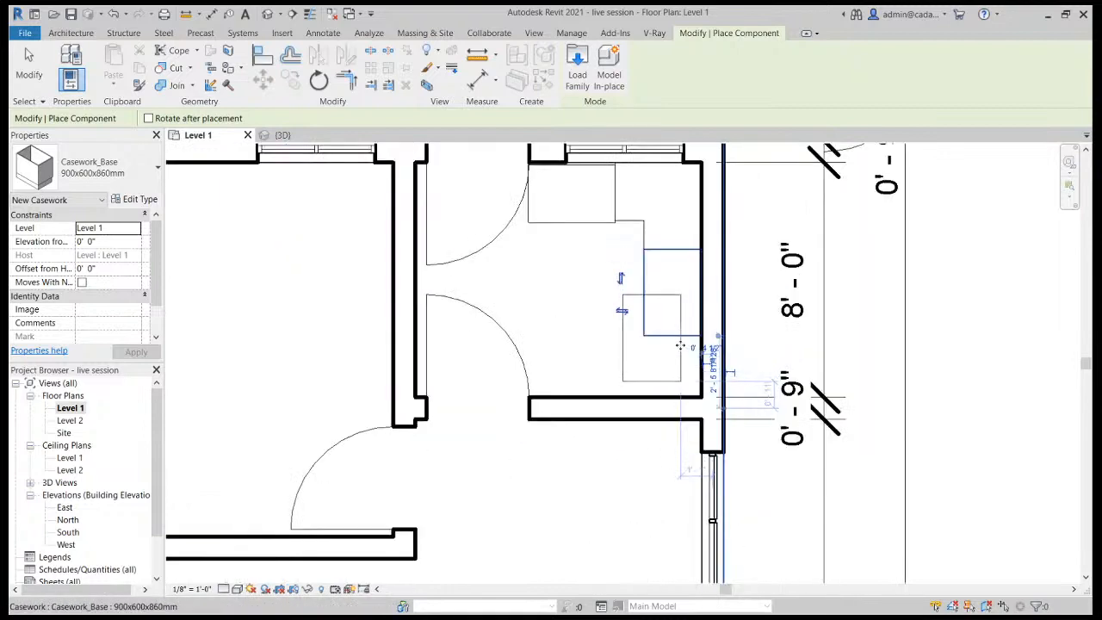
Preview the base cabinet families around Casework_Base_Corner_Sgl-Door and load Casework_Base_Dbl into the project.
{"action": "left_click", "coordinate": [577, 64]}
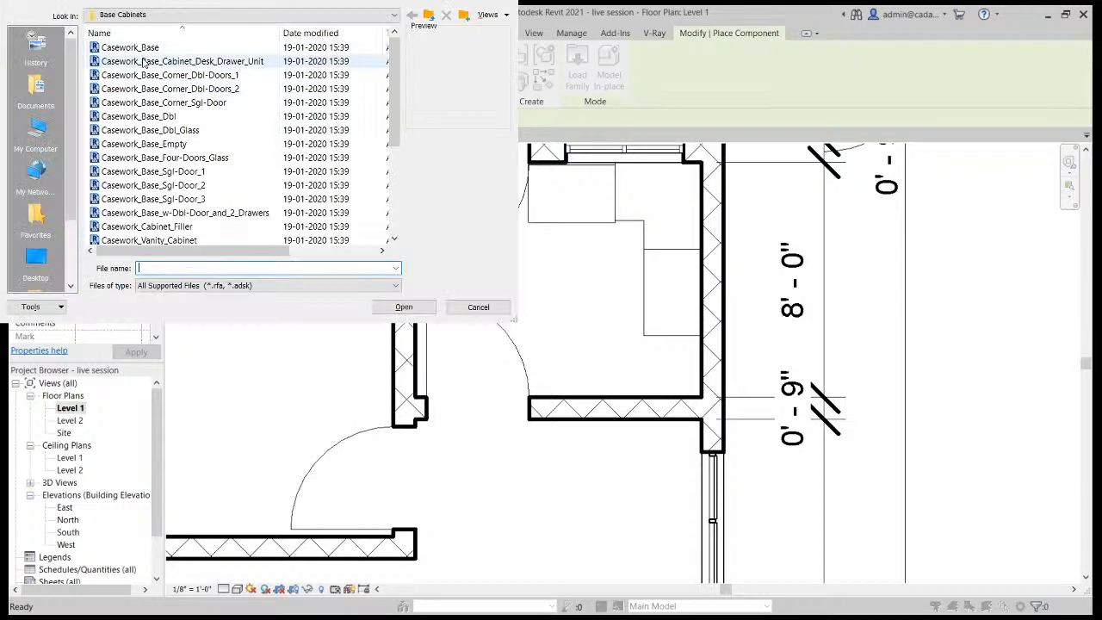
{"action": "left_click", "coordinate": [145, 63]}
{"action": "key", "text": "Down"}
{"action": "key", "text": "Down"}
{"action": "key", "text": "Down"}
{"action": "key", "text": "Down"}
{"action": "key", "text": "Down"}
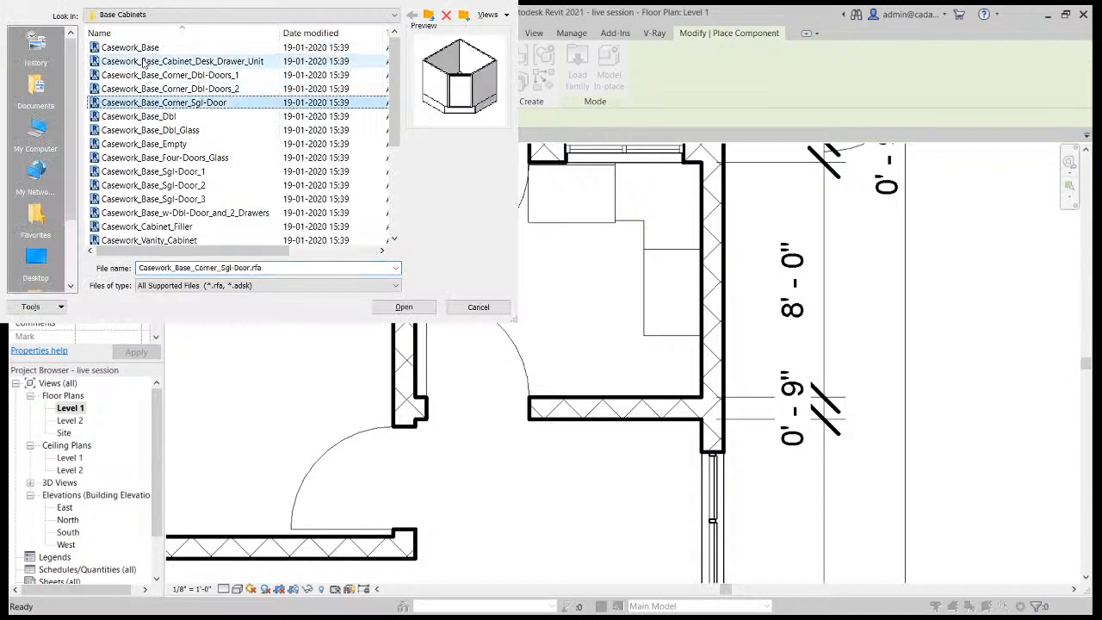
{"action": "key", "text": "Up"}
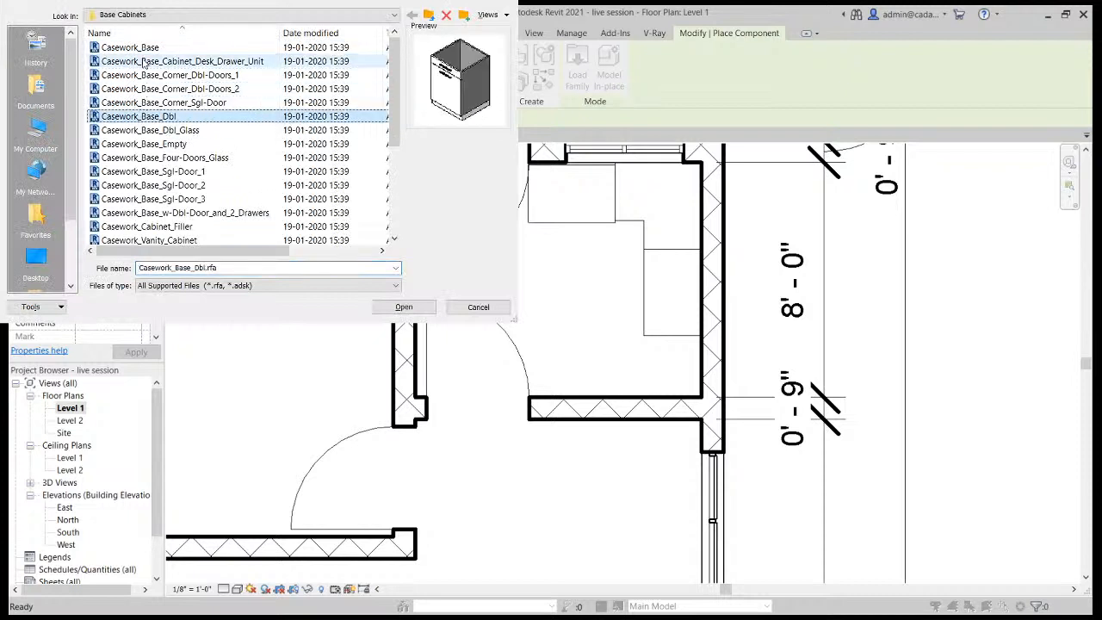
{"action": "key", "text": "Down"}
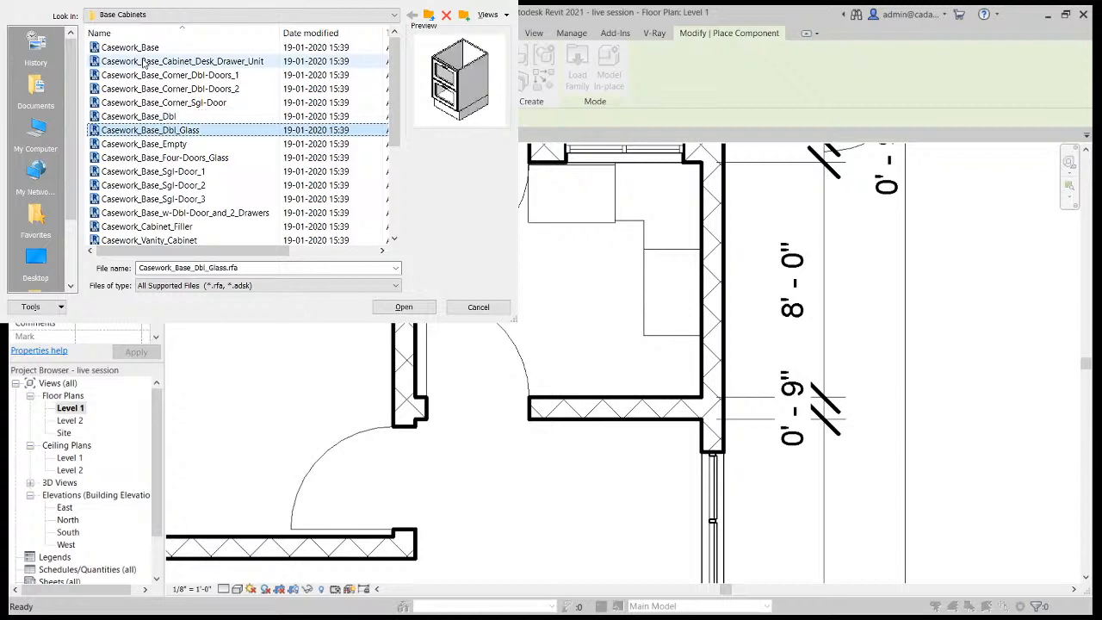
{"action": "key", "text": "Up"}
{"action": "left_click", "coordinate": [404, 306]}
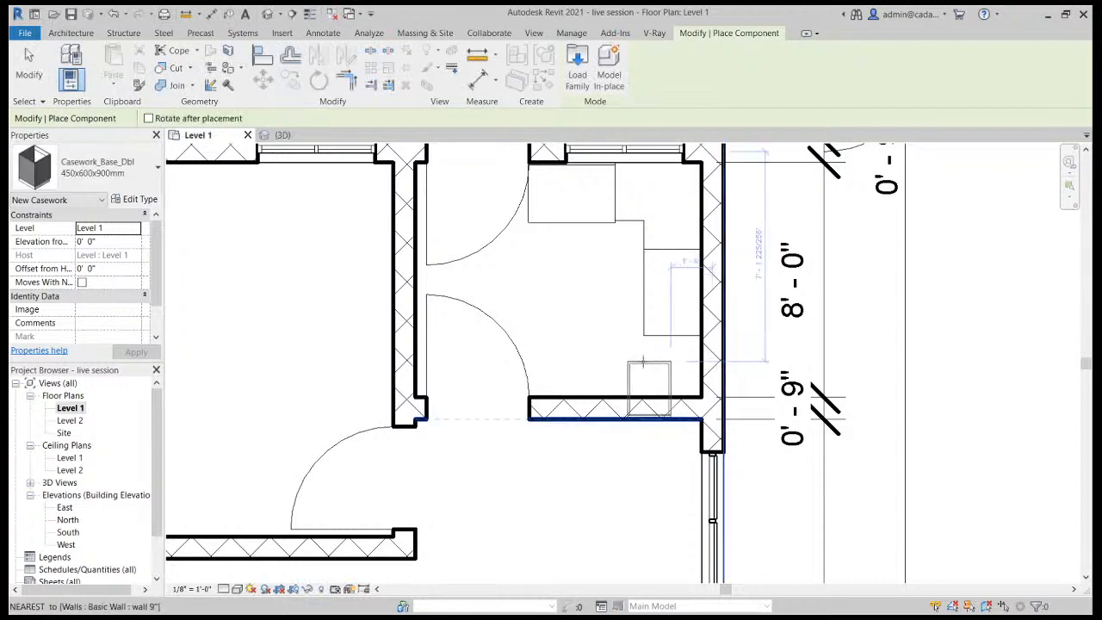
{"action": "scroll", "coordinate": [614, 315], "scroll_direction": "up", "scroll_amount": 3}
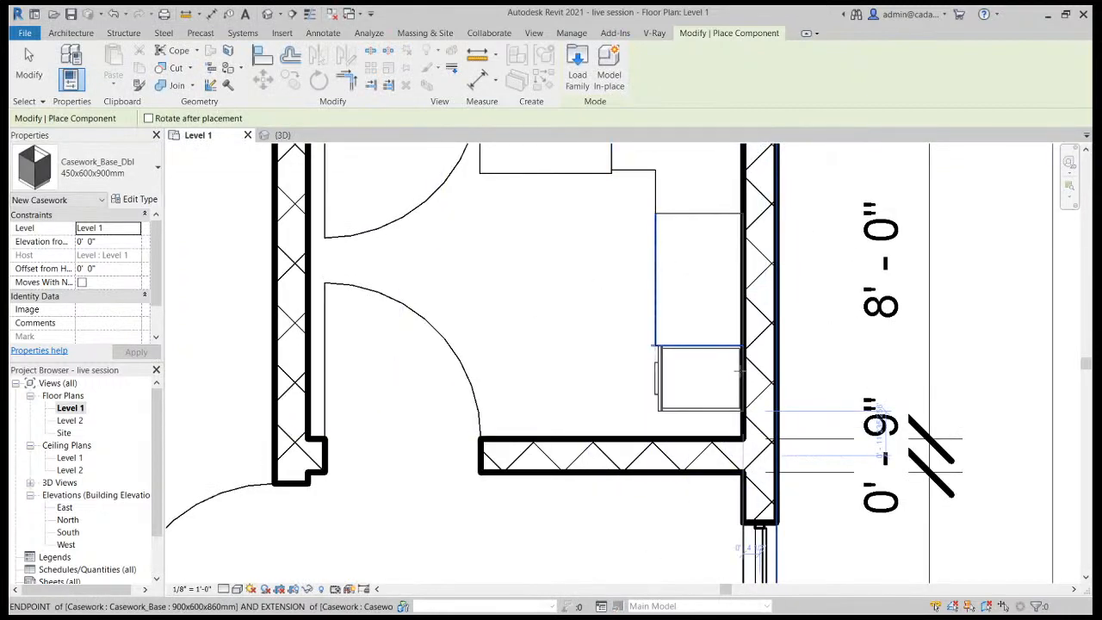
Preview the other base and vanity cabinet families, from Casework_Base_Four-Doors_Glass to Casework_Vanity_Cabinet_w-Sgl-Drawer and back to Casework_Base_Dbl.
{"action": "left_click", "coordinate": [579, 73]}
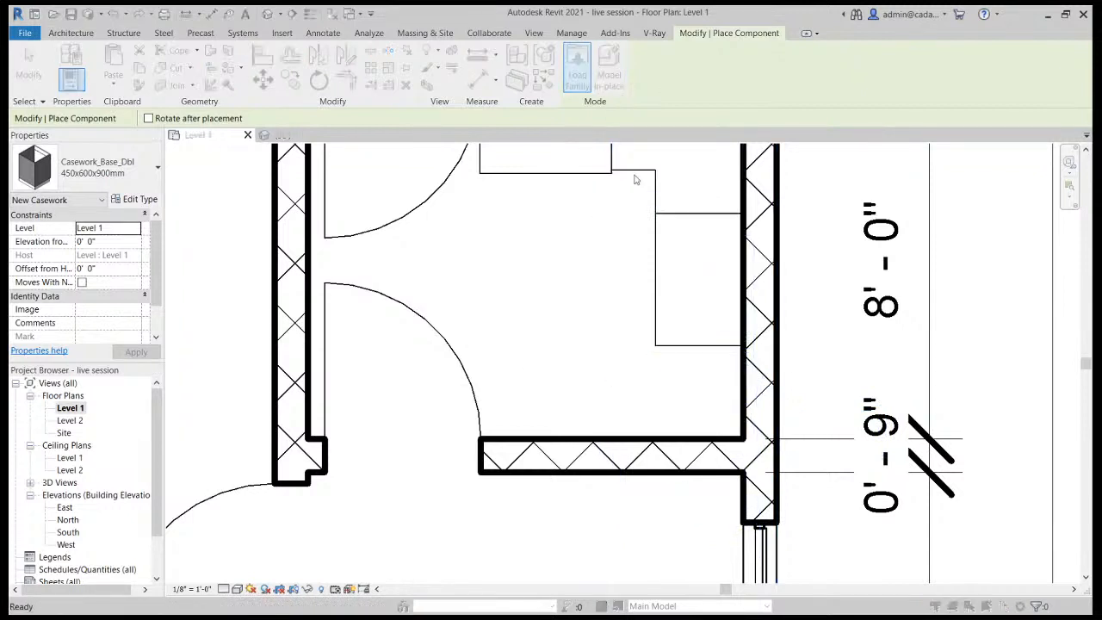
{"action": "left_click", "coordinate": [172, 159]}
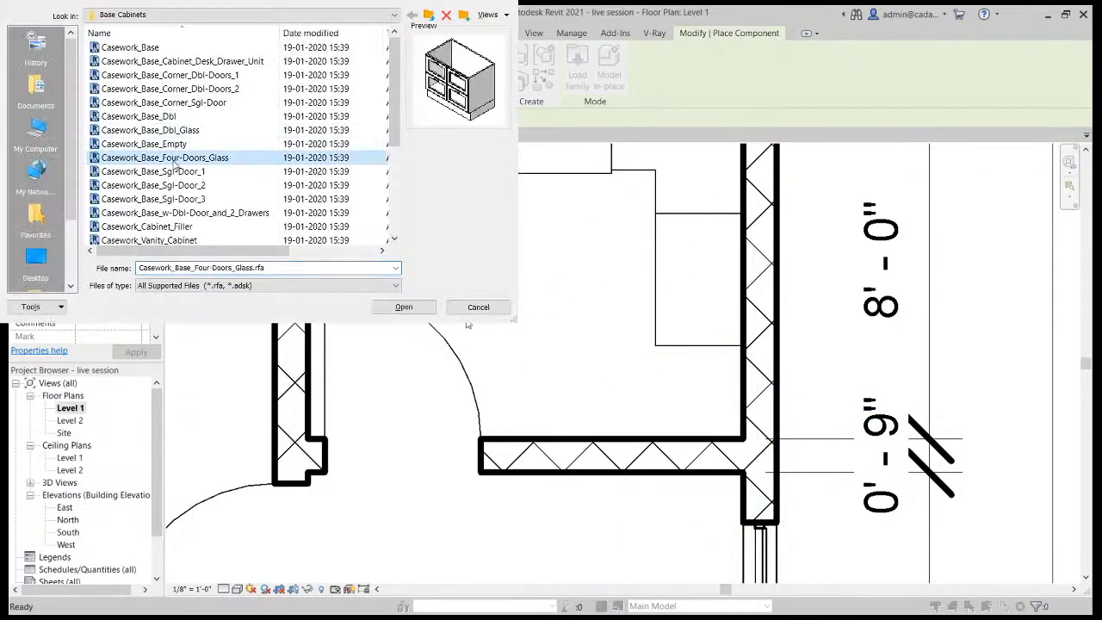
{"action": "left_click", "coordinate": [177, 170]}
{"action": "key", "text": "Down"}
{"action": "key", "text": "Down"}
{"action": "key", "text": "Down"}
{"action": "key", "text": "Down"}
{"action": "key", "text": "Down"}
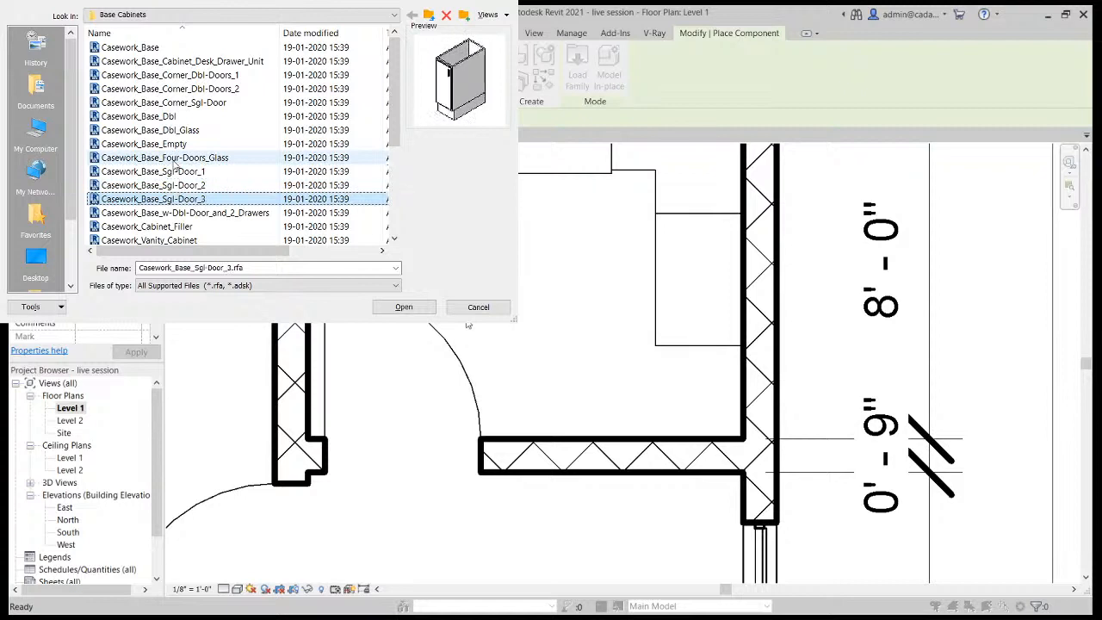
{"action": "key", "text": "Up"}
{"action": "key", "text": "Up"}
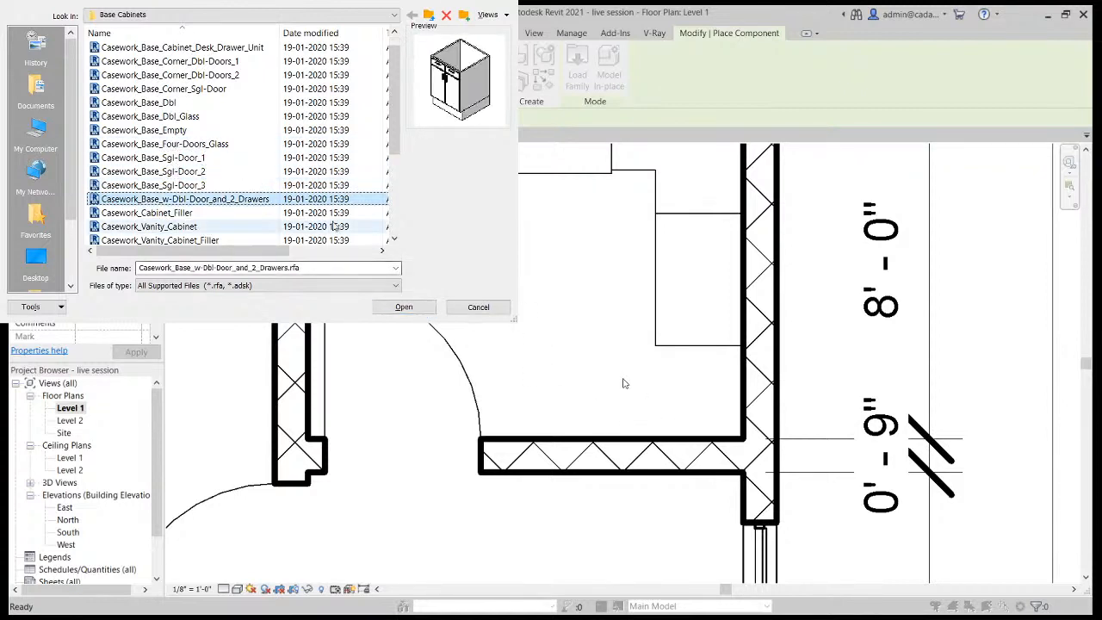
{"action": "key", "text": "Down"}
{"action": "key", "text": "Down"}
{"action": "key", "text": "Down"}
{"action": "key", "text": "Down"}
{"action": "key", "text": "Down"}
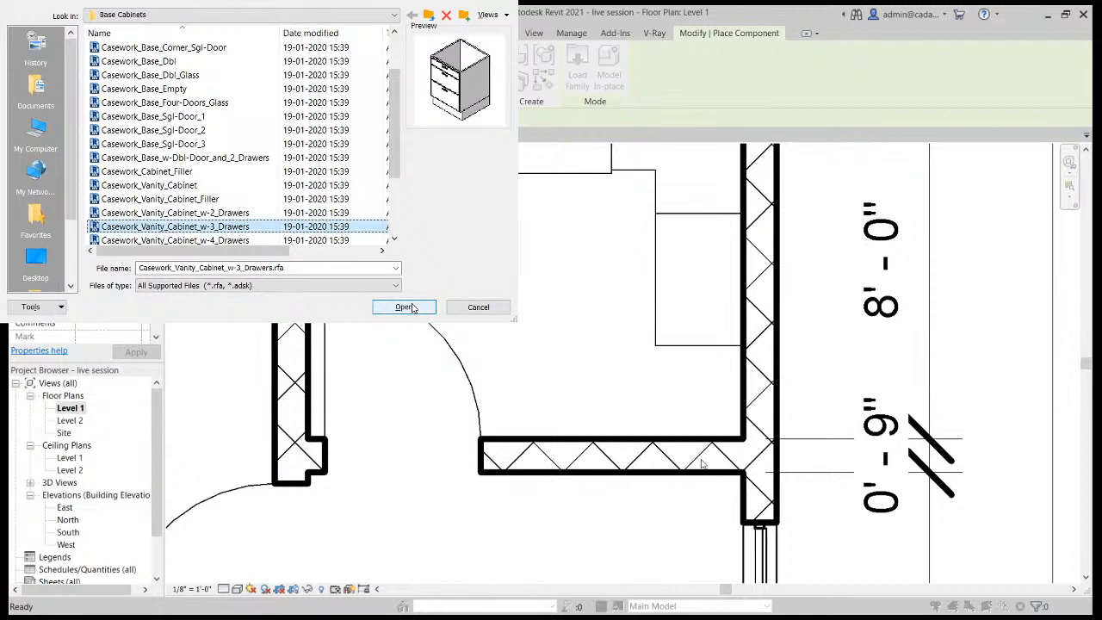
{"action": "key", "text": "Down"}
{"action": "key", "text": "Down"}
{"action": "key", "text": "Down"}
{"action": "key", "text": "Down"}
{"action": "key", "text": "Down"}
{"action": "key", "text": "Down"}
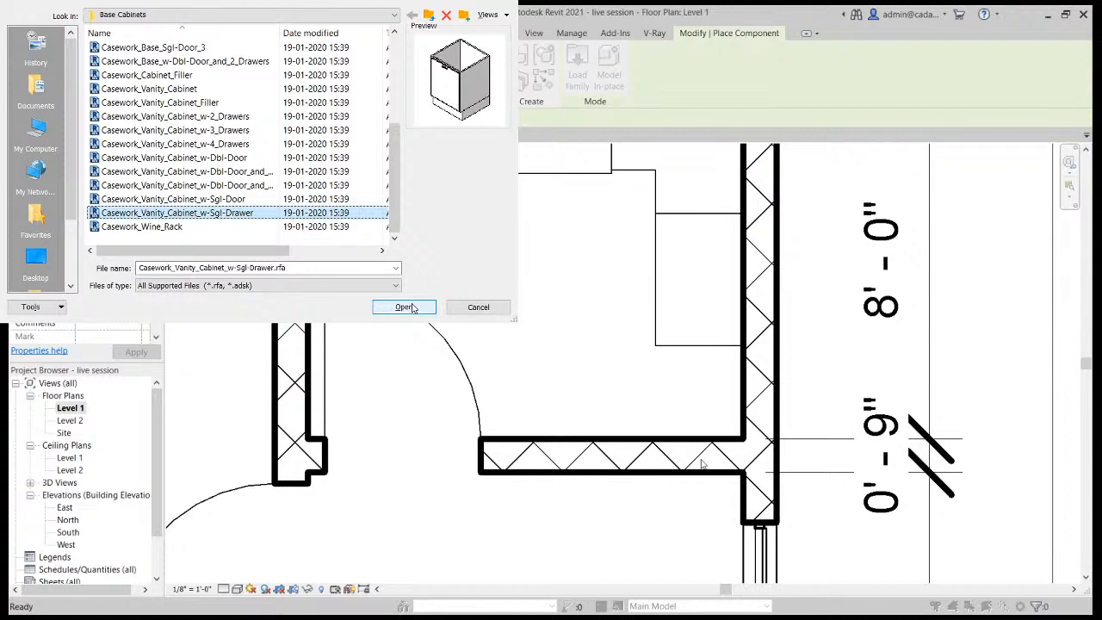
{"action": "key", "text": "Up"}
{"action": "key", "text": "Up"}
{"action": "key", "text": "Up"}
{"action": "key", "text": "Up"}
{"action": "key", "text": "Up"}
{"action": "key", "text": "Up"}
{"action": "key", "text": "Up"}
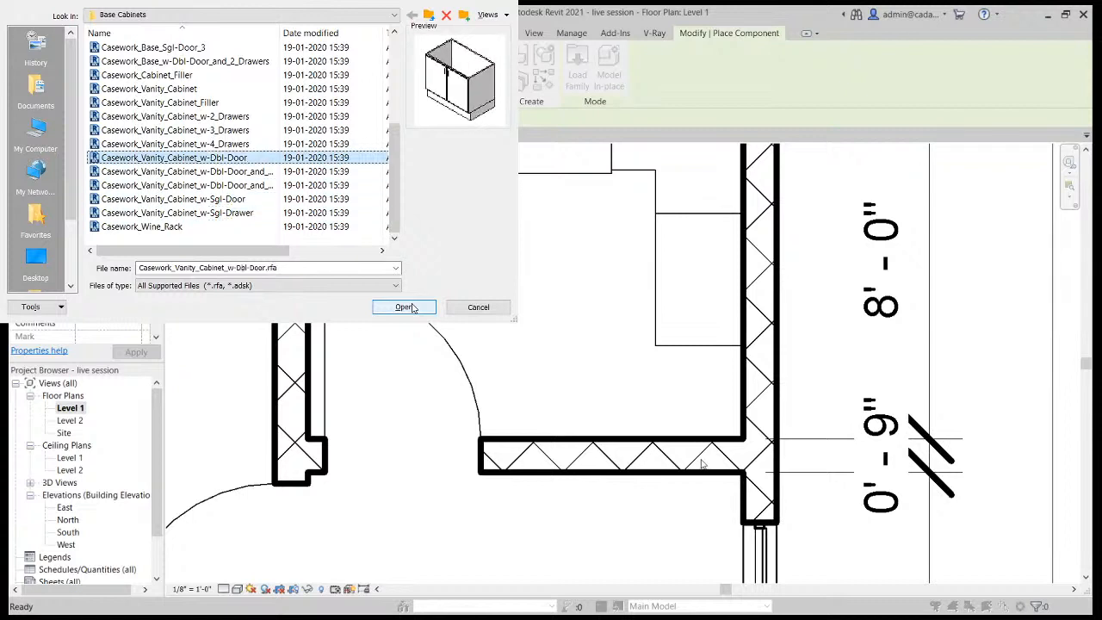
{"action": "key", "text": "Up"}
{"action": "key", "text": "Up"}
{"action": "key", "text": "Up"}
{"action": "key", "text": "Up"}
{"action": "key", "text": "Up"}
{"action": "key", "text": "Up"}
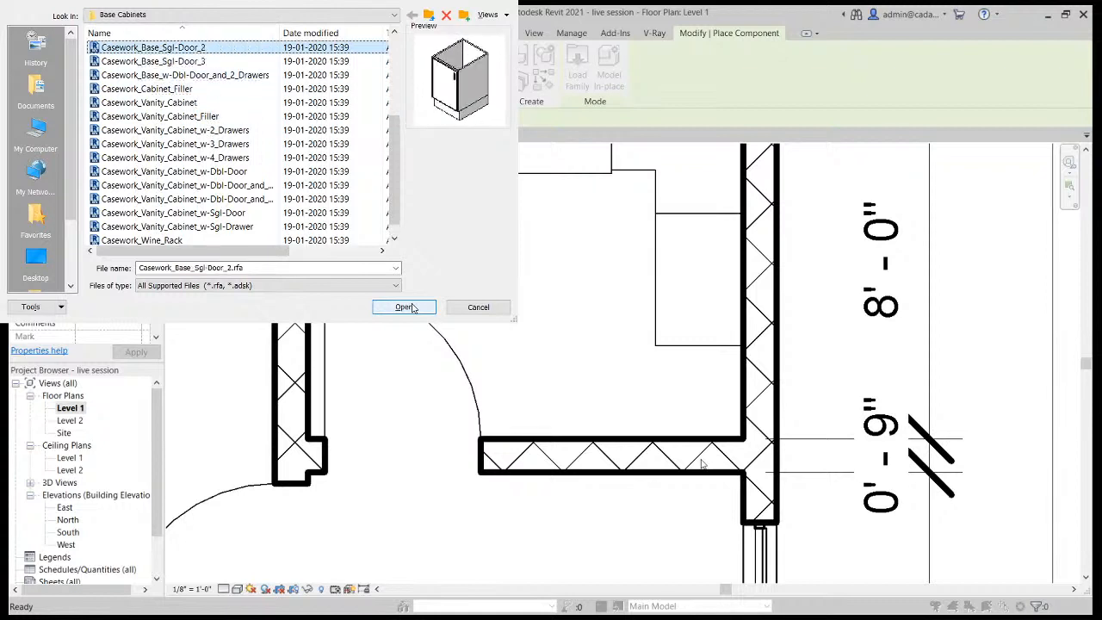
{"action": "key", "text": "Up"}
{"action": "key", "text": "Up"}
{"action": "key", "text": "Up"}
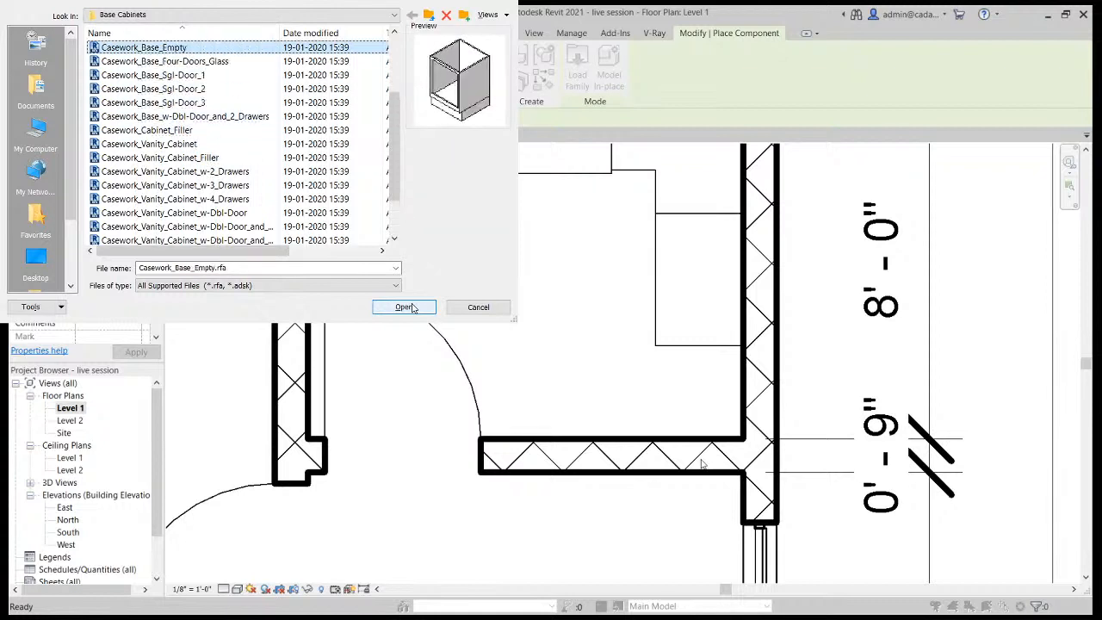
{"action": "key", "text": "Up"}
{"action": "key", "text": "Up"}
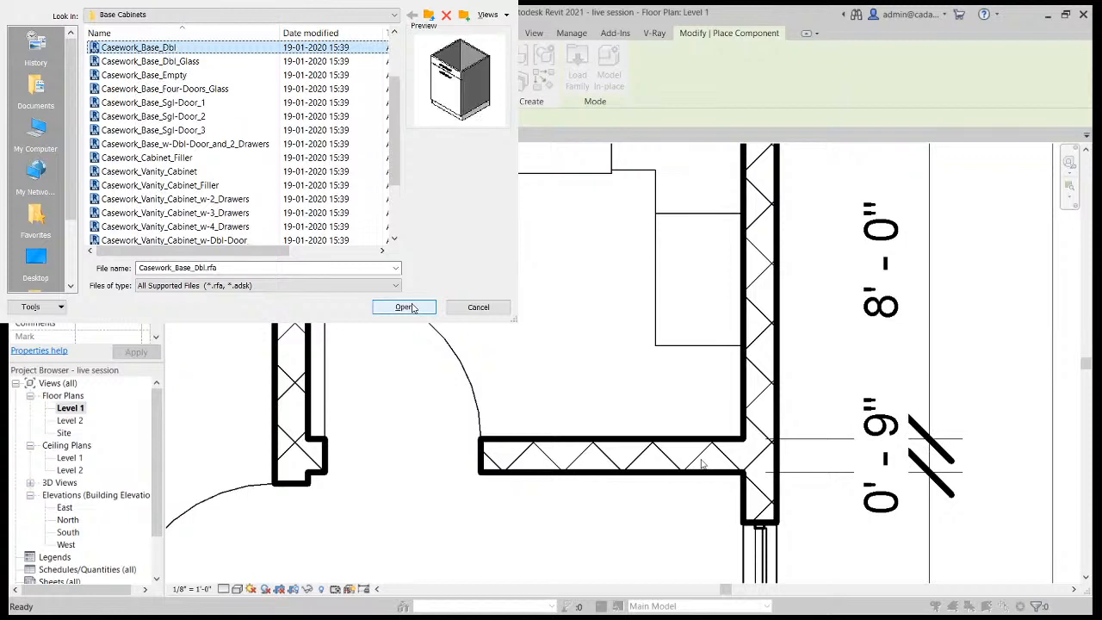
Load Casework_Base_Dbl and place a 450x600x900mm cabinet against the exterior wall, at the free end of the second base cabinet.
{"action": "left_click", "coordinate": [412, 307]}
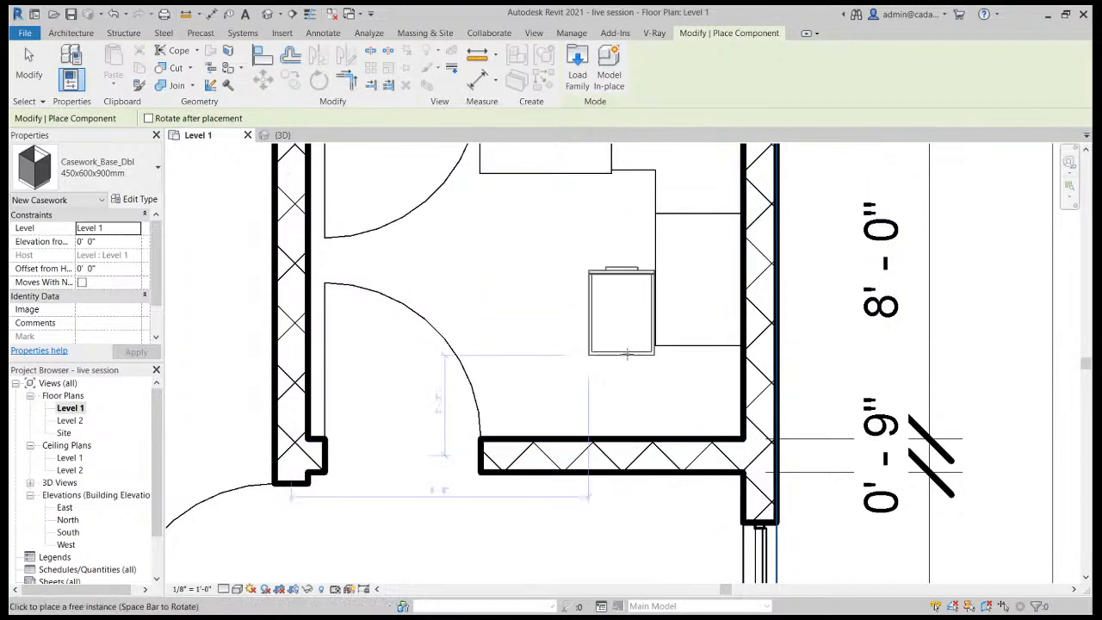
{"action": "left_click", "coordinate": [742, 370]}
{"action": "key", "text": "Escape"}
{"action": "scroll", "coordinate": [612, 368], "scroll_direction": "down", "scroll_amount": 1}
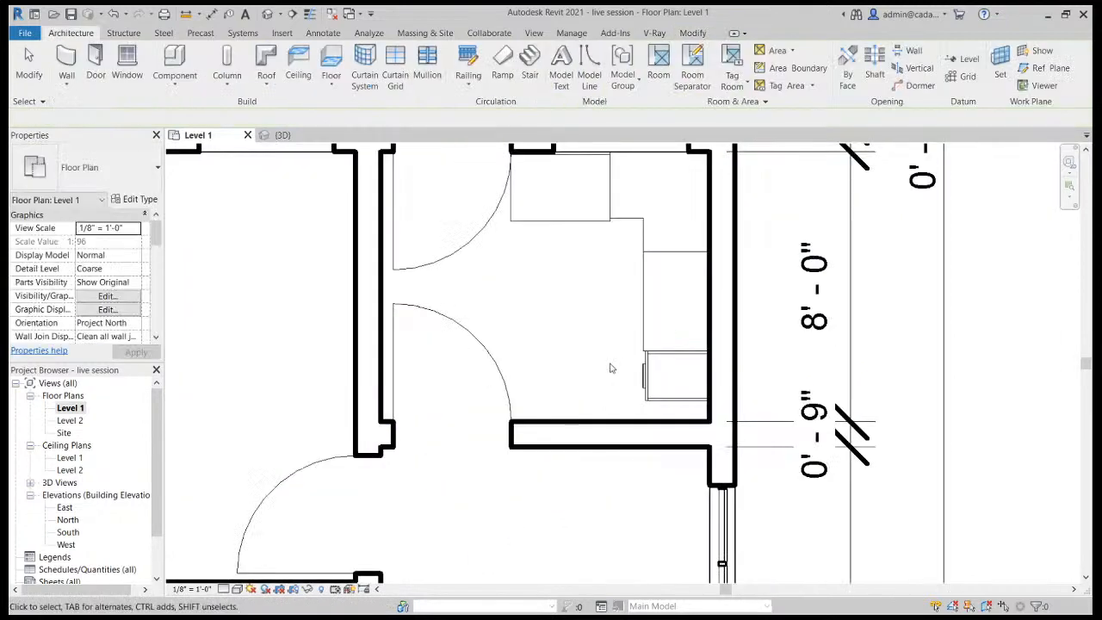
{"action": "scroll", "coordinate": [671, 348], "scroll_direction": "up", "scroll_amount": 3}
{"action": "scroll", "coordinate": [635, 377], "scroll_direction": "down", "scroll_amount": 4}
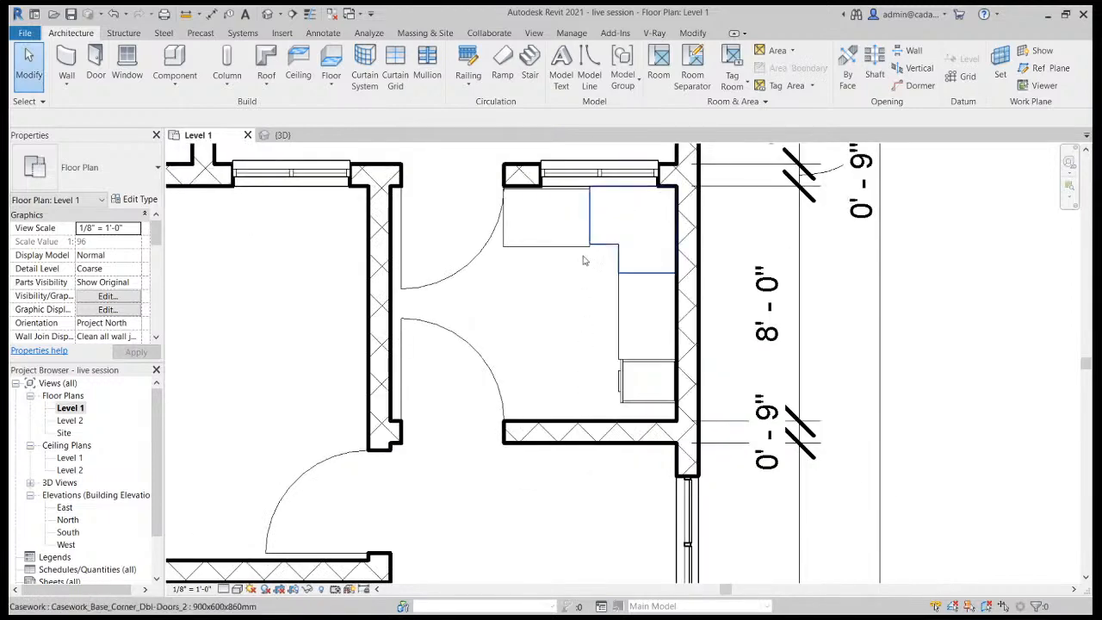
Turn on thin line display to inspect the joint between the corner cabinet and the base cabinet under the window.
{"action": "scroll", "coordinate": [568, 215], "scroll_direction": "up", "scroll_amount": 2}
{"action": "scroll", "coordinate": [563, 202], "scroll_direction": "up", "scroll_amount": 2}
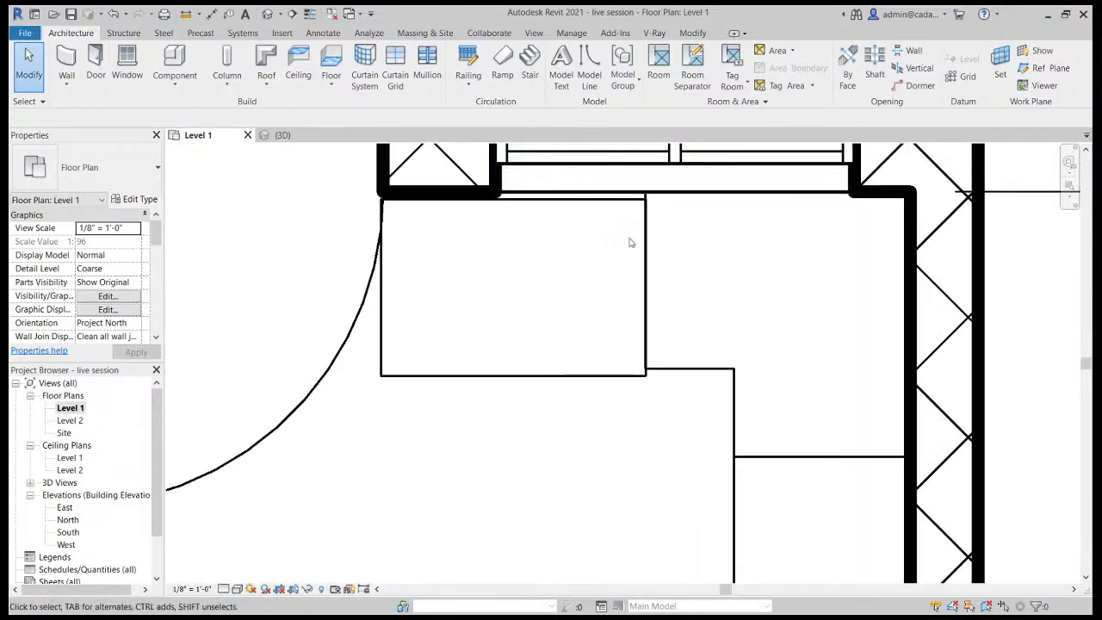
{"action": "left_click", "coordinate": [708, 372]}
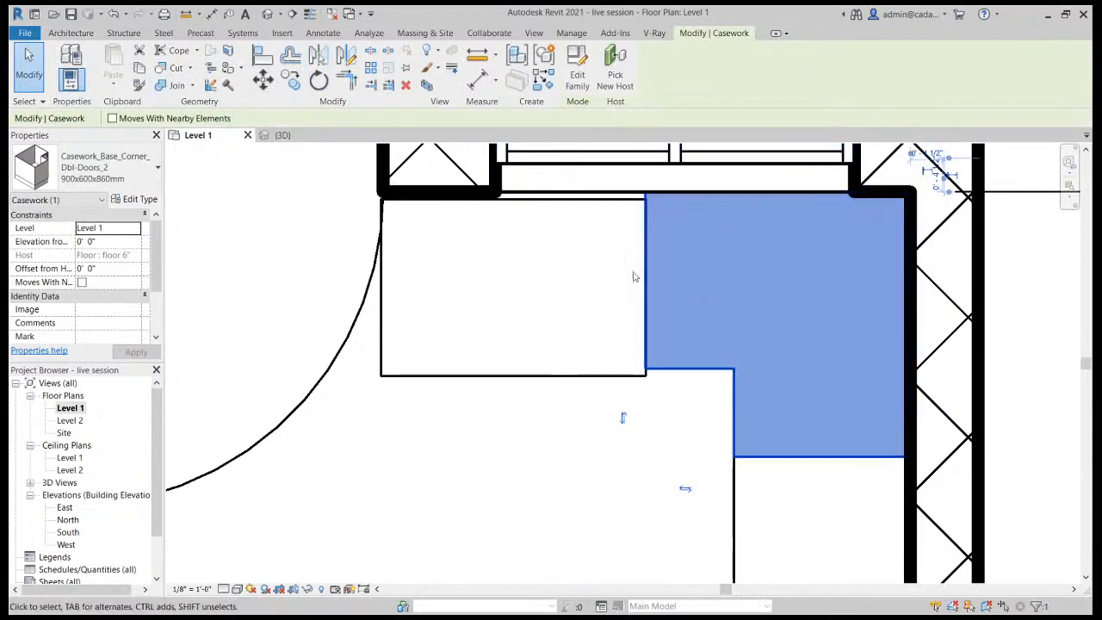
{"action": "scroll", "coordinate": [633, 274], "scroll_direction": "down", "scroll_amount": 1}
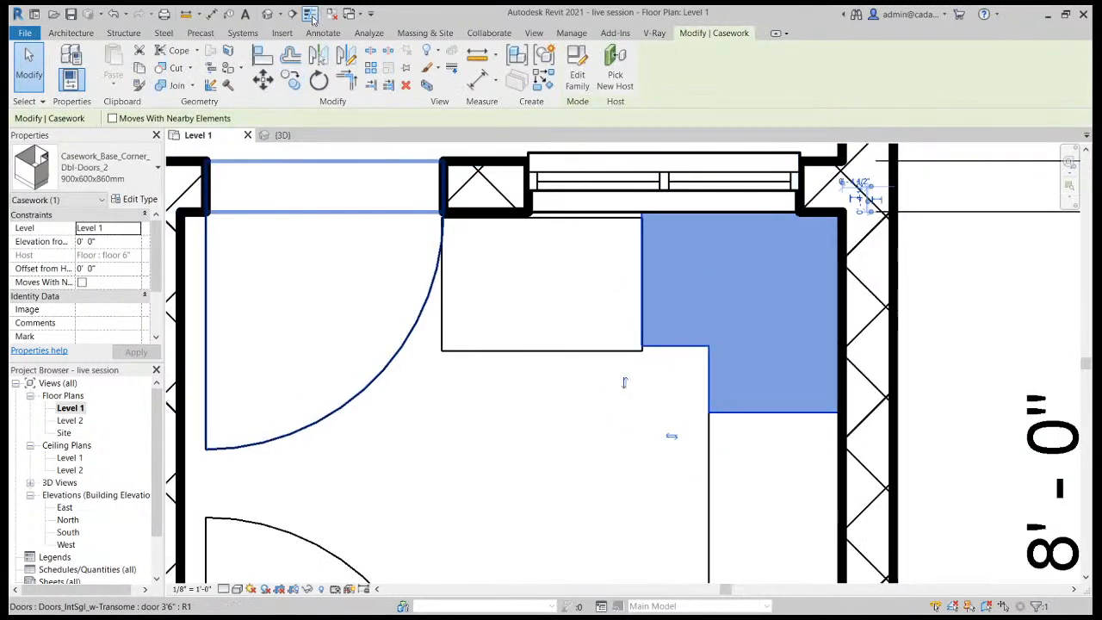
{"action": "left_click", "coordinate": [310, 14]}
{"action": "key", "text": "Escape"}
{"action": "scroll", "coordinate": [573, 225], "scroll_direction": "up", "scroll_amount": 1}
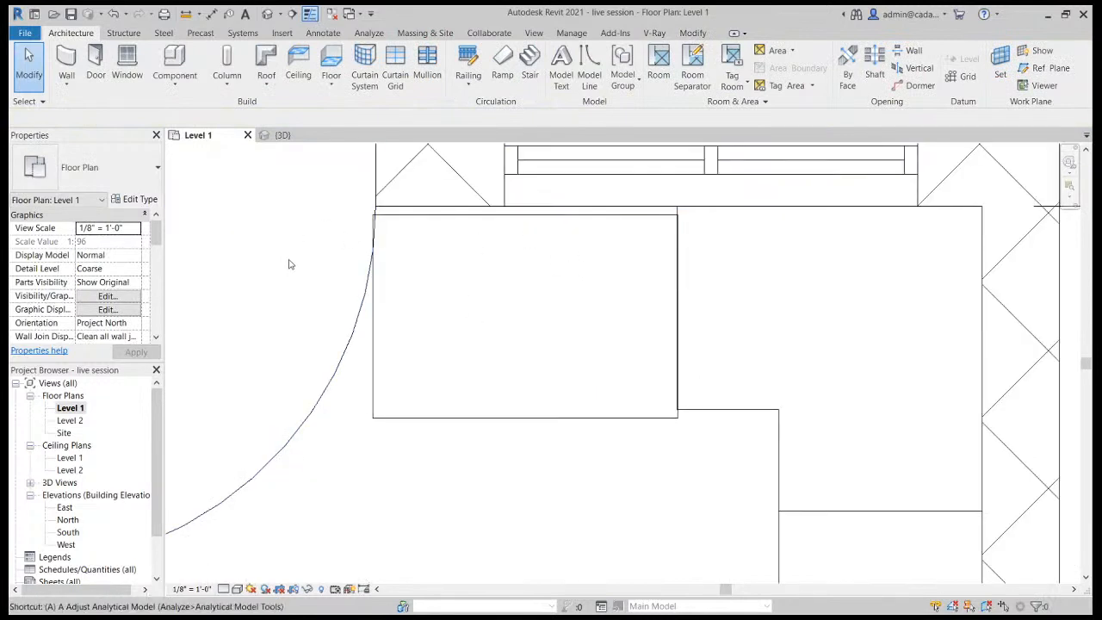
Align the back edge of the base cabinet beside the door with the inner face of the window wall.
{"action": "key", "text": "l"}
{"action": "left_click", "coordinate": [433, 212]}
{"action": "left_click", "coordinate": [432, 220]}
{"action": "key", "text": "Escape"}
{"action": "key", "text": "Escape"}
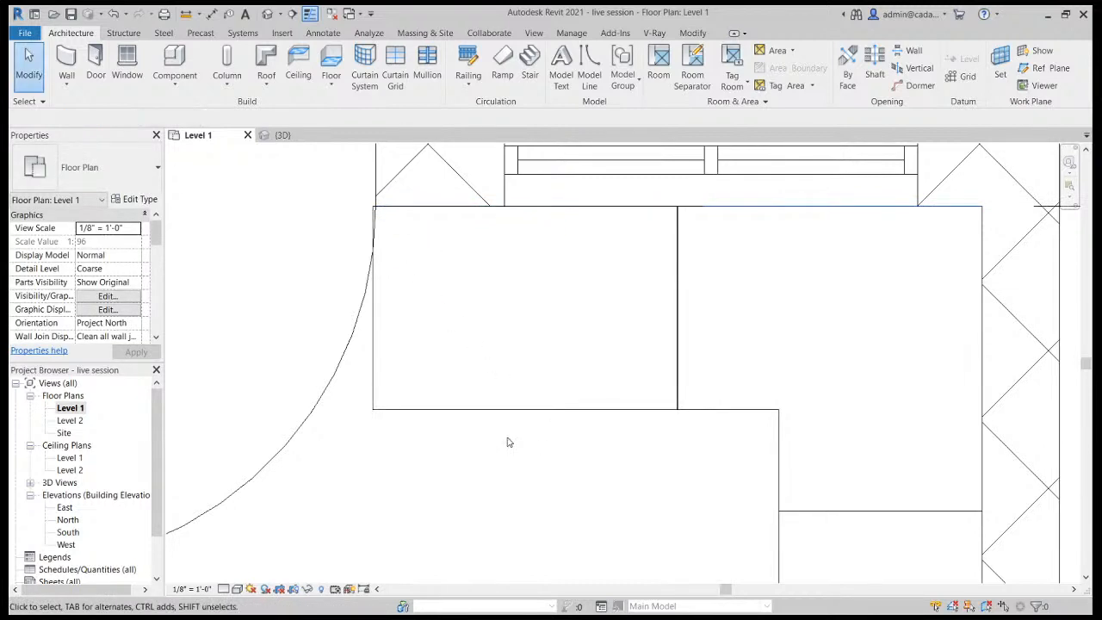
{"action": "scroll", "coordinate": [414, 373], "scroll_direction": "down", "scroll_amount": 2}
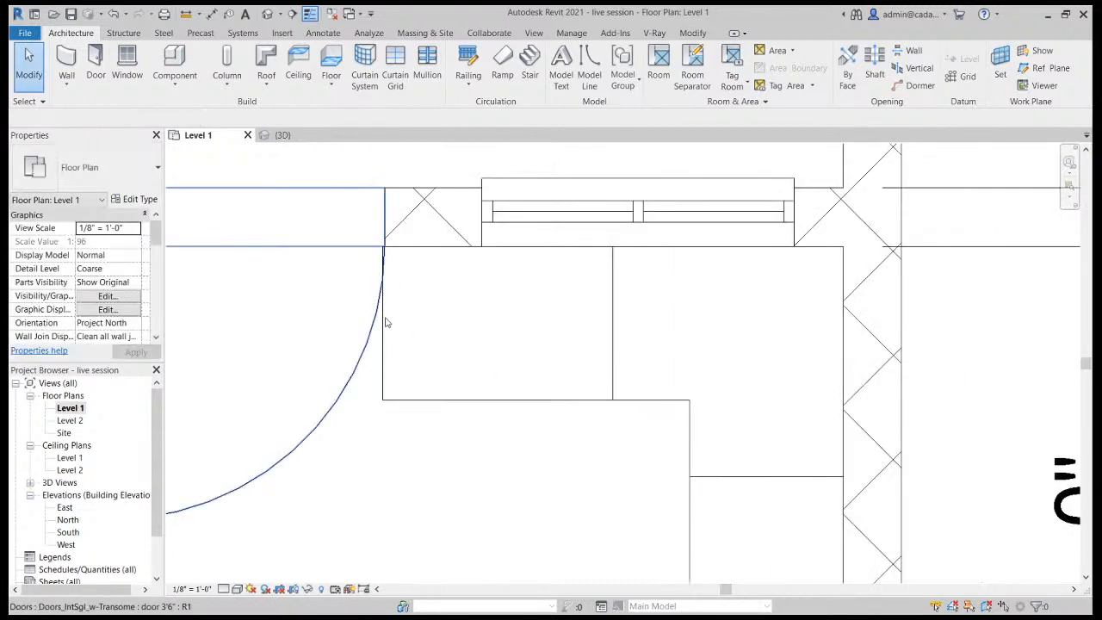
Duplicate the type of the base cabinet beside the door as cv and set its width to 2'6".
{"action": "left_click", "coordinate": [385, 323]}
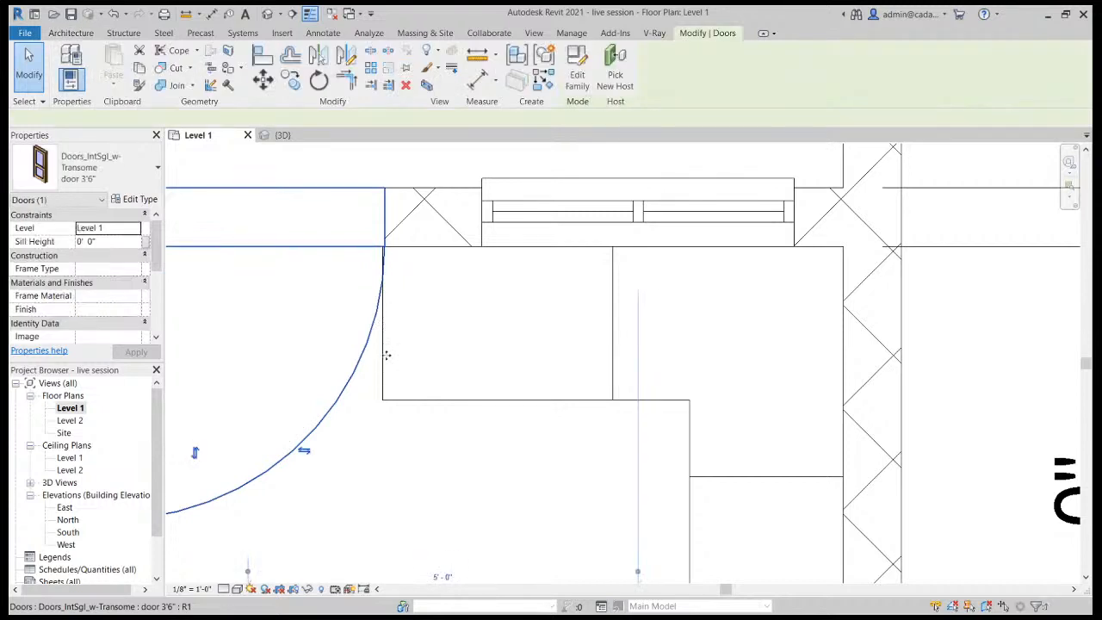
{"action": "left_click", "coordinate": [364, 169]}
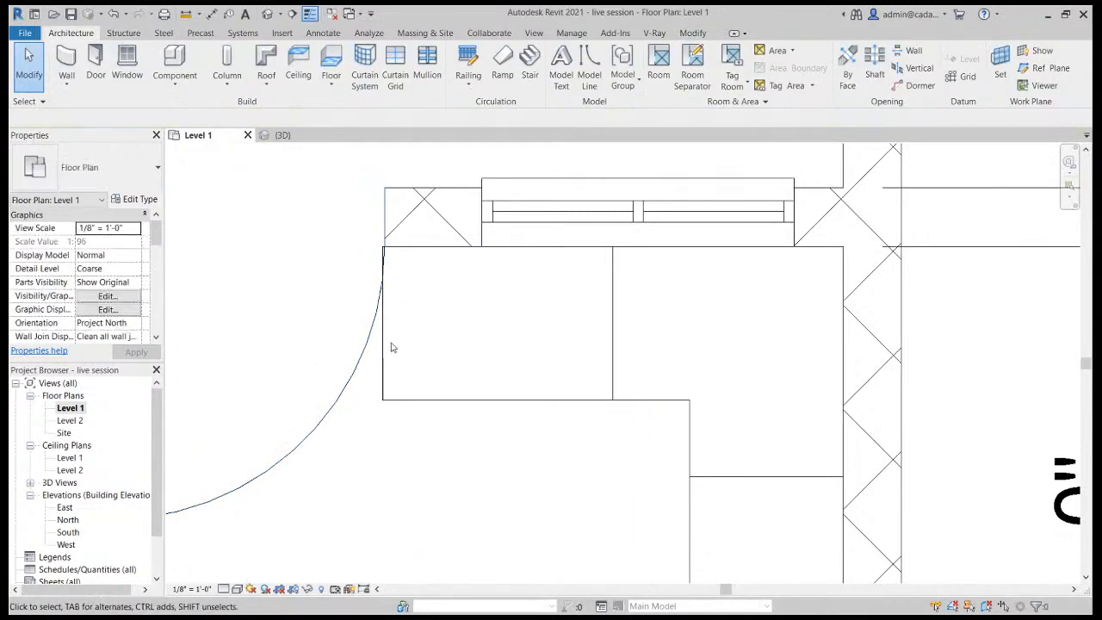
{"action": "left_click", "coordinate": [431, 403]}
{"action": "left_click", "coordinate": [134, 199]}
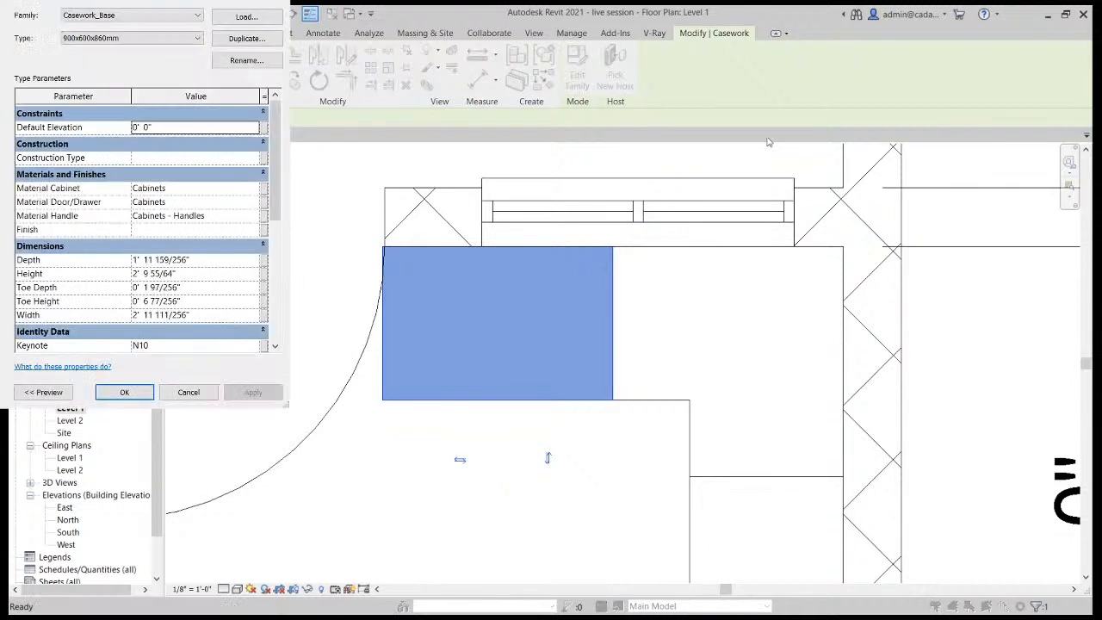
{"action": "left_click", "coordinate": [525, 312]}
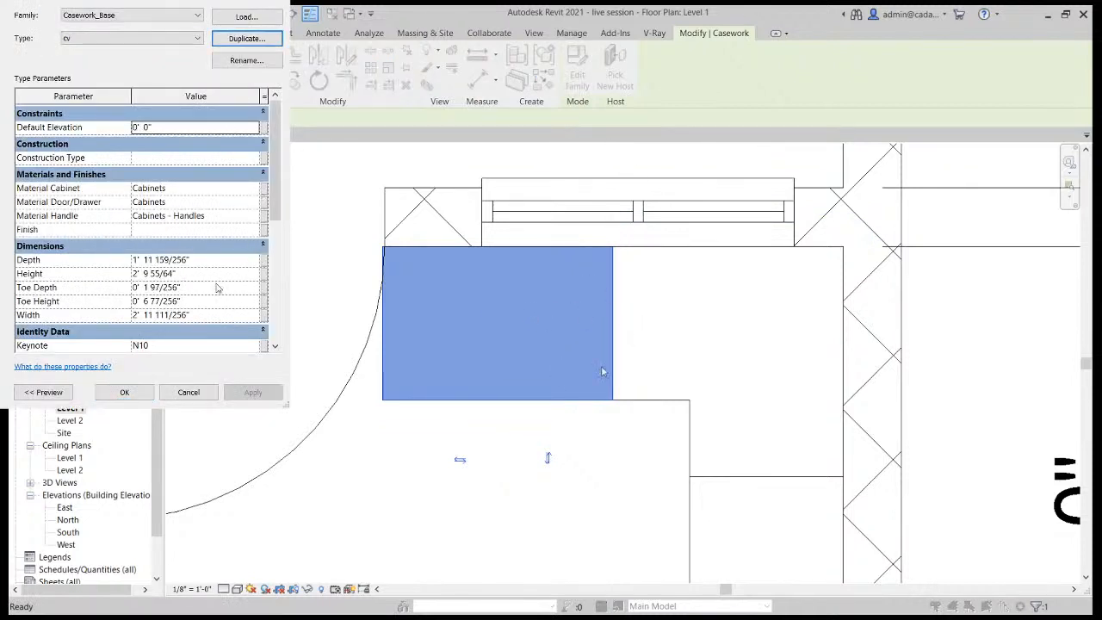
{"action": "left_click", "coordinate": [216, 315]}
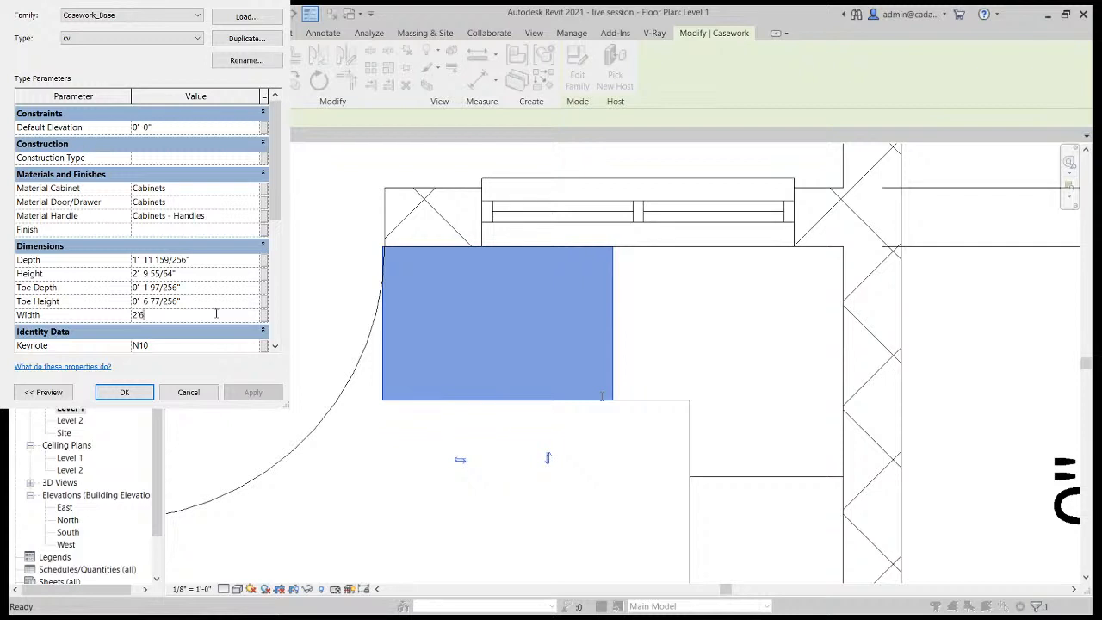
{"action": "left_click", "coordinate": [123, 392]}
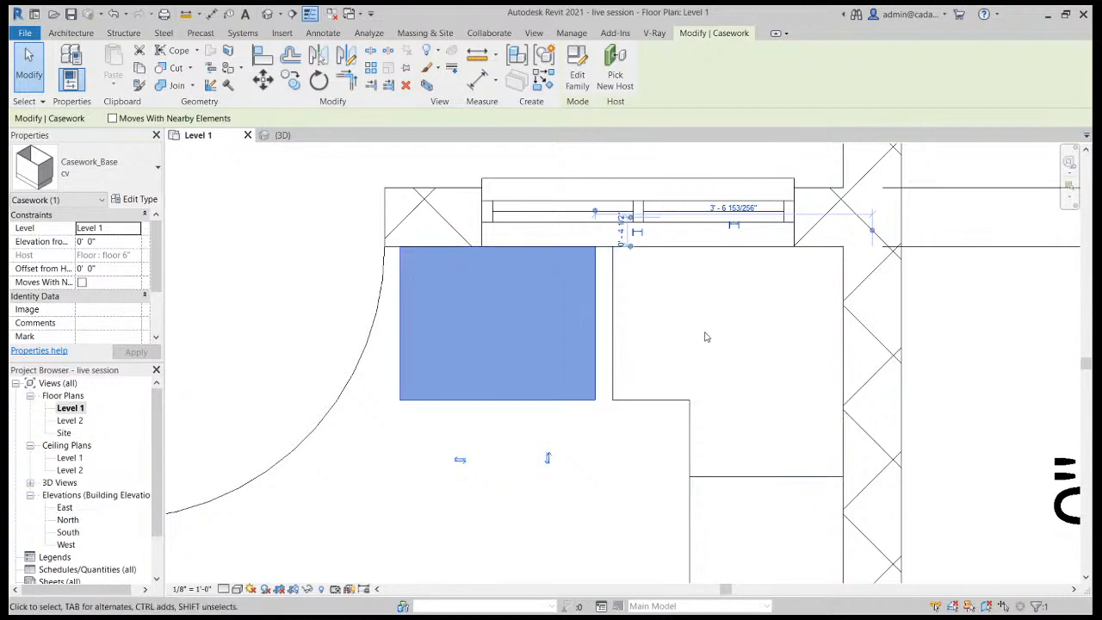
Align the side of the cv base cabinet with the adjoining side of the corner cabinet.
{"action": "key", "text": "Escape"}
{"action": "key", "text": "a"}
{"action": "key", "text": "l"}
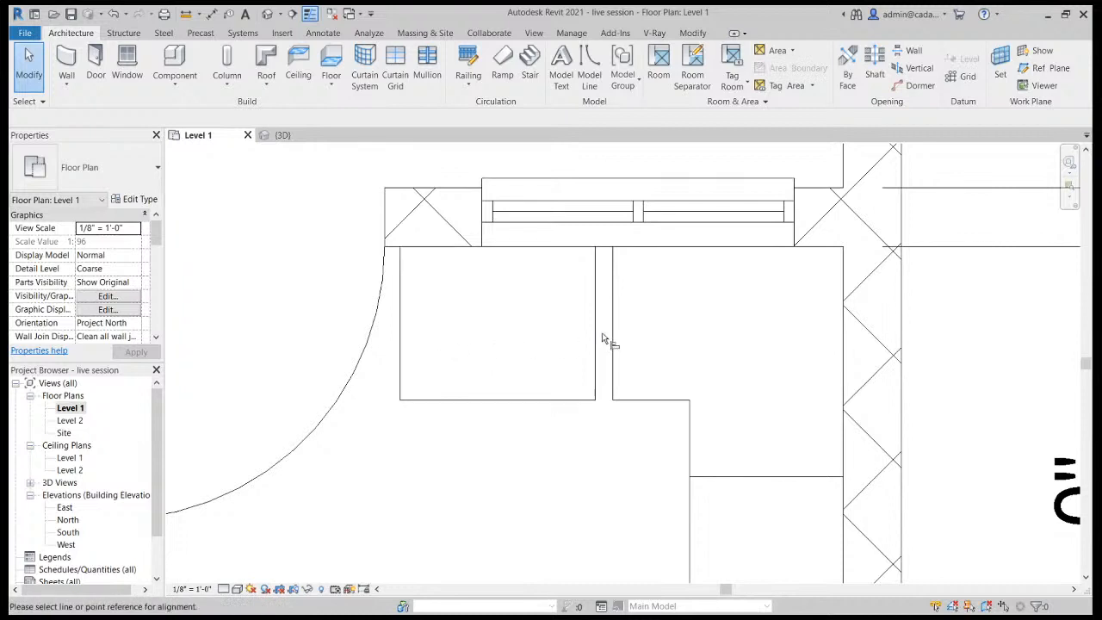
{"action": "left_click", "coordinate": [611, 338]}
{"action": "left_click", "coordinate": [595, 335]}
{"action": "key", "text": "Escape"}
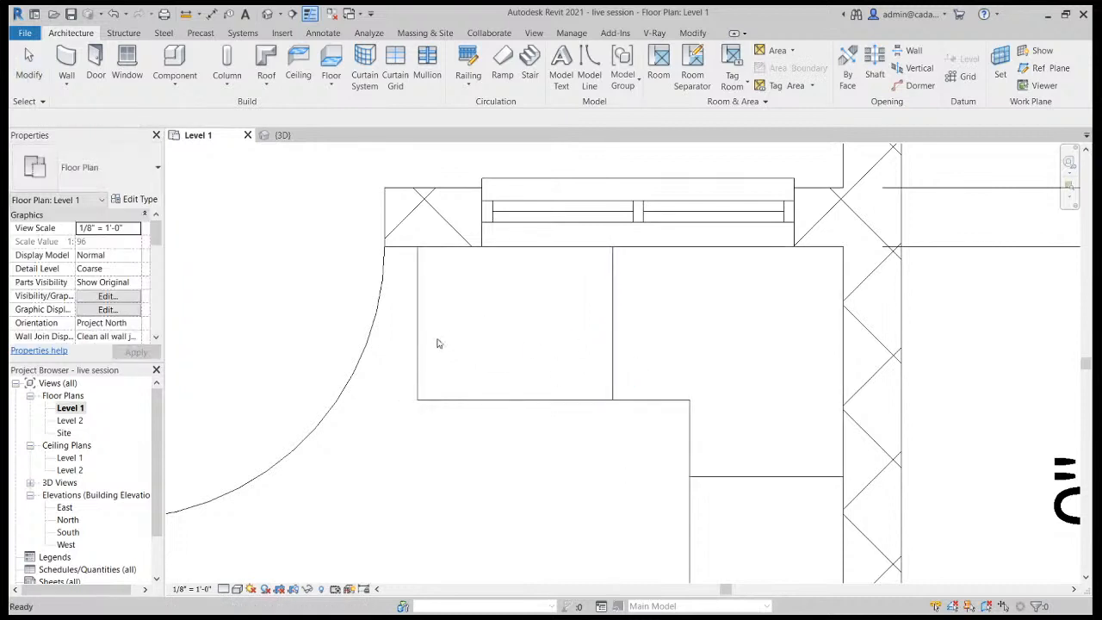
Delete the small double-door base cabinet at the free end of the run along the exterior wall.
{"action": "scroll", "coordinate": [454, 301], "scroll_direction": "down", "scroll_amount": 4}
{"action": "scroll", "coordinate": [607, 472], "scroll_direction": "up", "scroll_amount": 3}
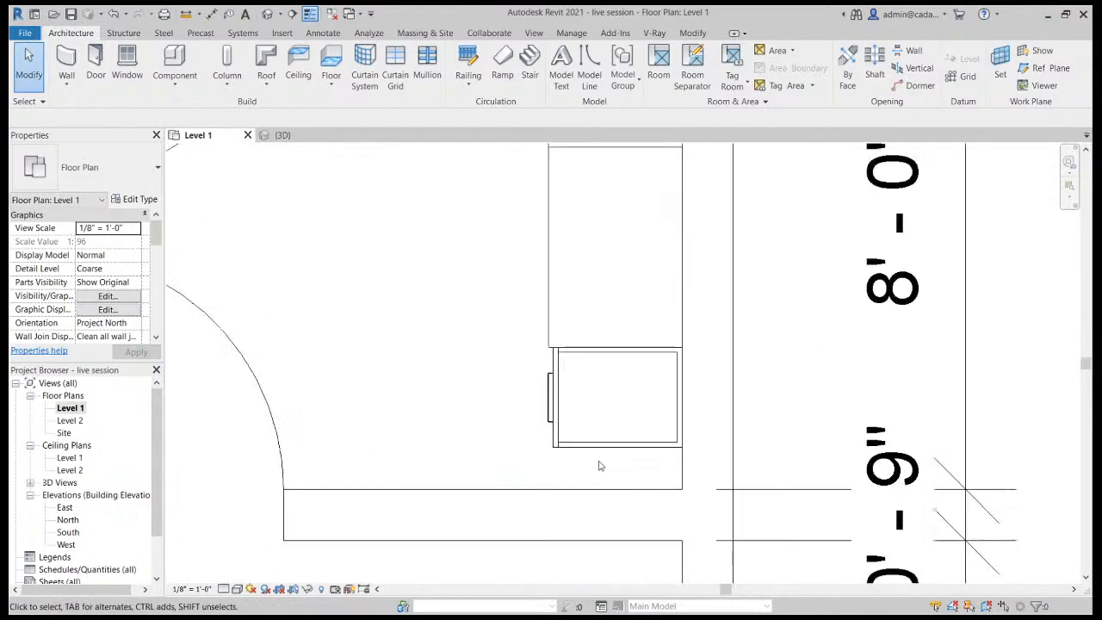
{"action": "scroll", "coordinate": [599, 466], "scroll_direction": "up", "scroll_amount": 1}
{"action": "left_click", "coordinate": [561, 445]}
{"action": "key", "text": "Delete"}
{"action": "scroll", "coordinate": [504, 413], "scroll_direction": "down", "scroll_amount": 2}
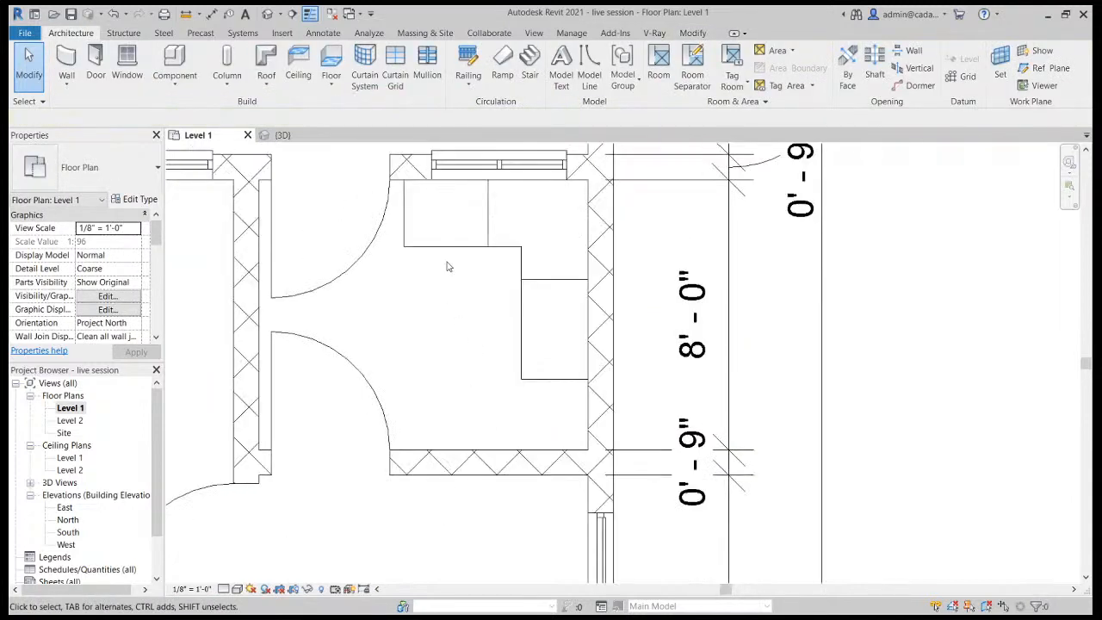
Place a rotated Casework_Base 900x600x860mm cabinet against the exterior wall, in the corner with the partition wall opposite the window.
{"action": "left_click", "coordinate": [176, 56]}
{"action": "left_click", "coordinate": [97, 310]}
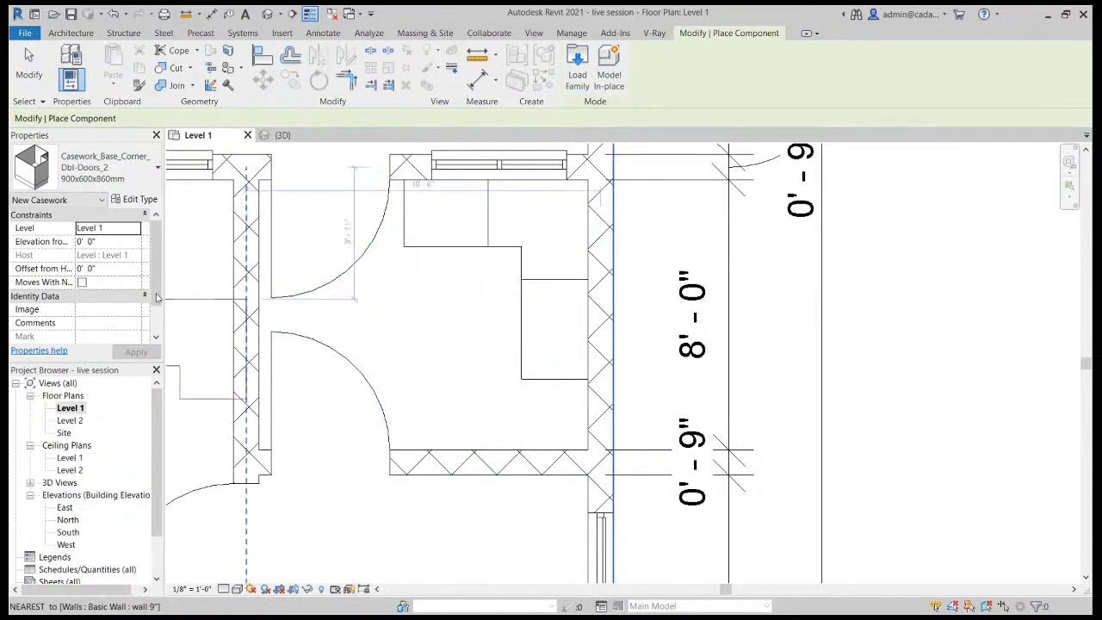
{"action": "left_click", "coordinate": [99, 255]}
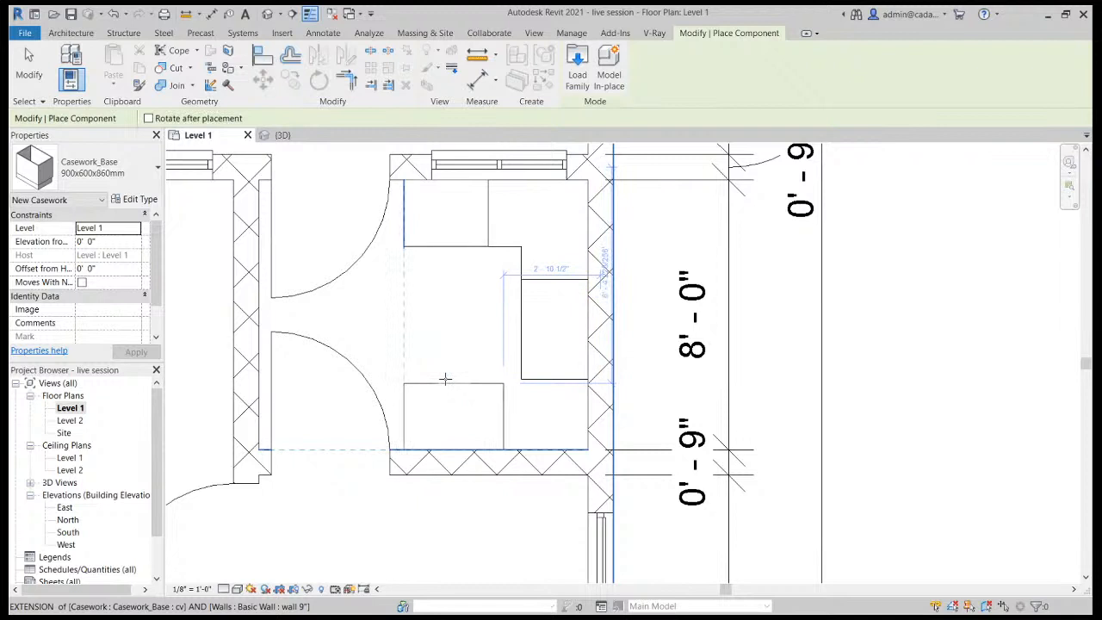
{"action": "key", "text": "space"}
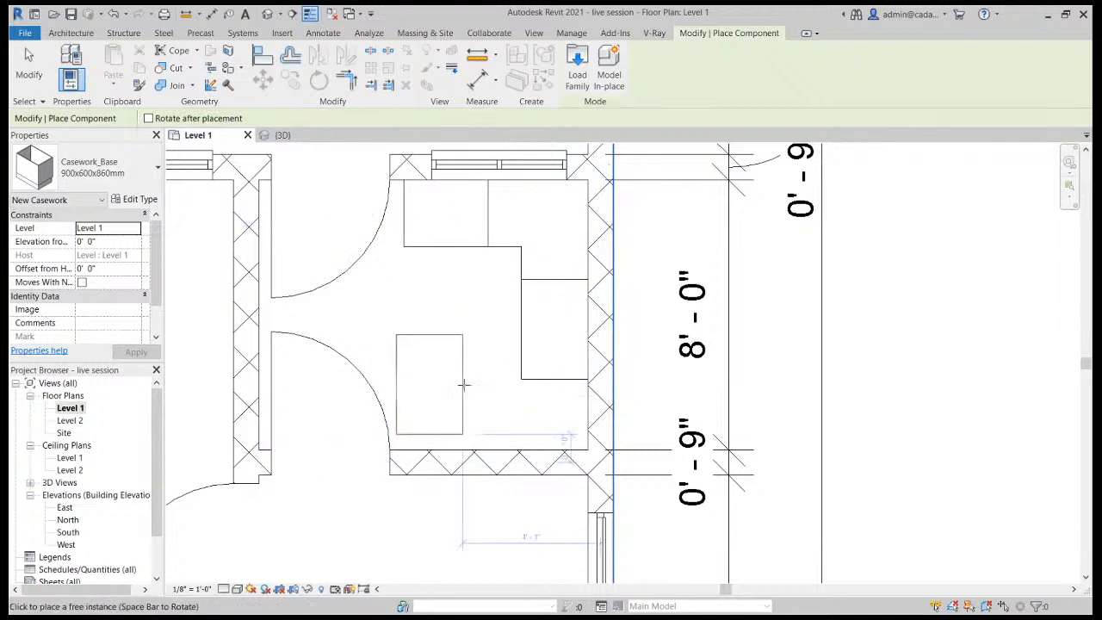
{"action": "left_click", "coordinate": [588, 397]}
{"action": "key", "text": "Escape"}
{"action": "key", "text": "Escape"}
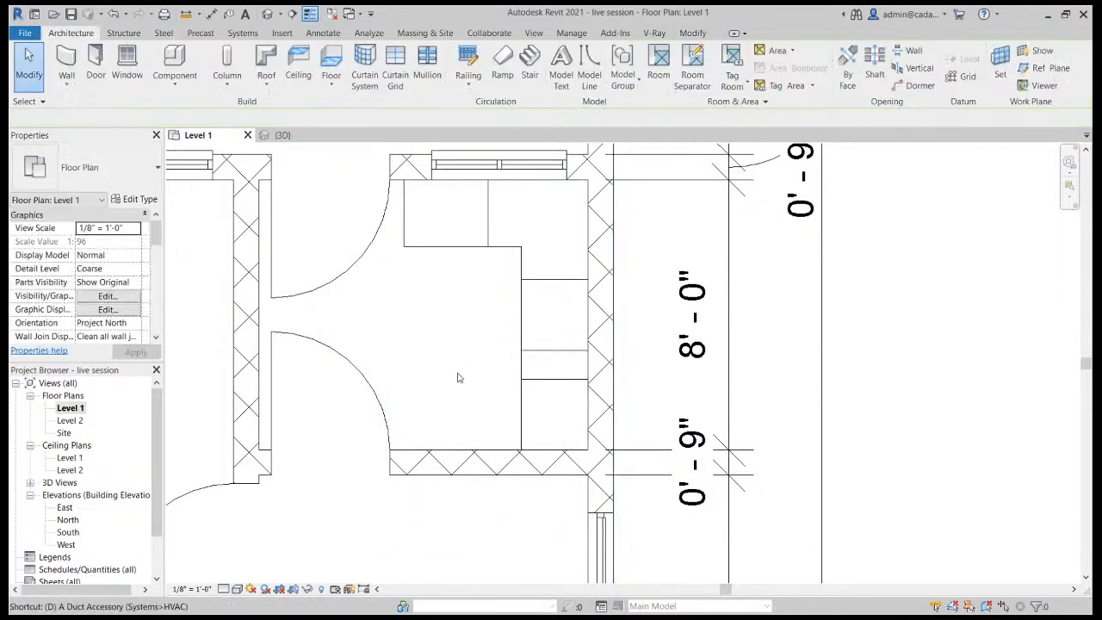
{"action": "key", "text": "i"}
{"action": "left_click", "coordinate": [543, 352]}
{"action": "key", "text": "Escape"}
{"action": "key", "text": "Escape"}
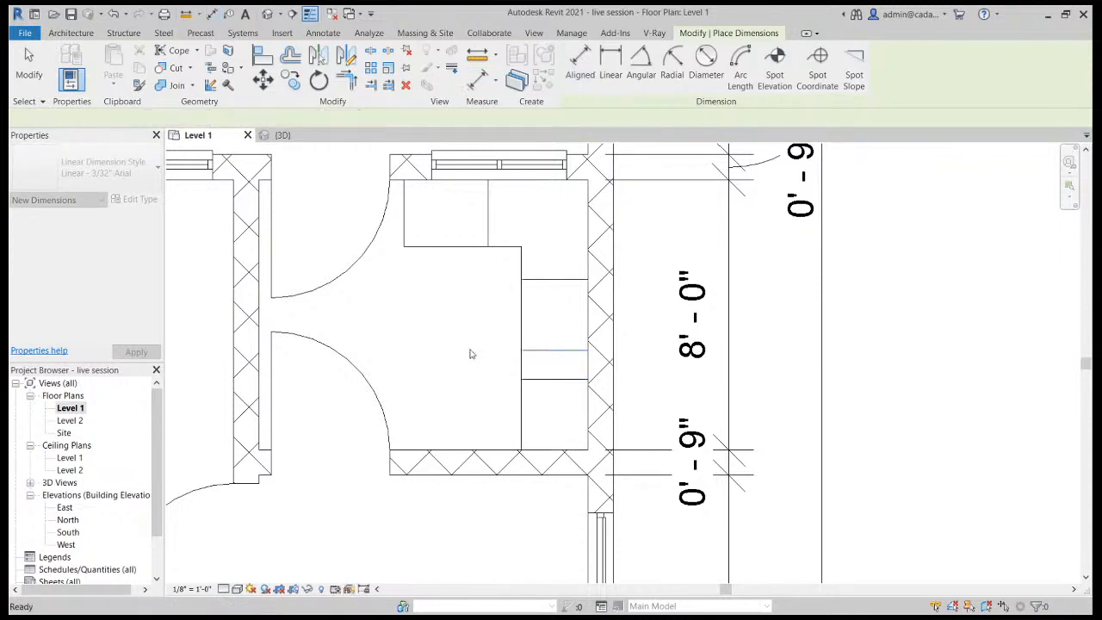
Duplicate the newly placed base cabinet's type as cxcx and set its width to 2'0".
{"action": "left_click", "coordinate": [537, 427]}
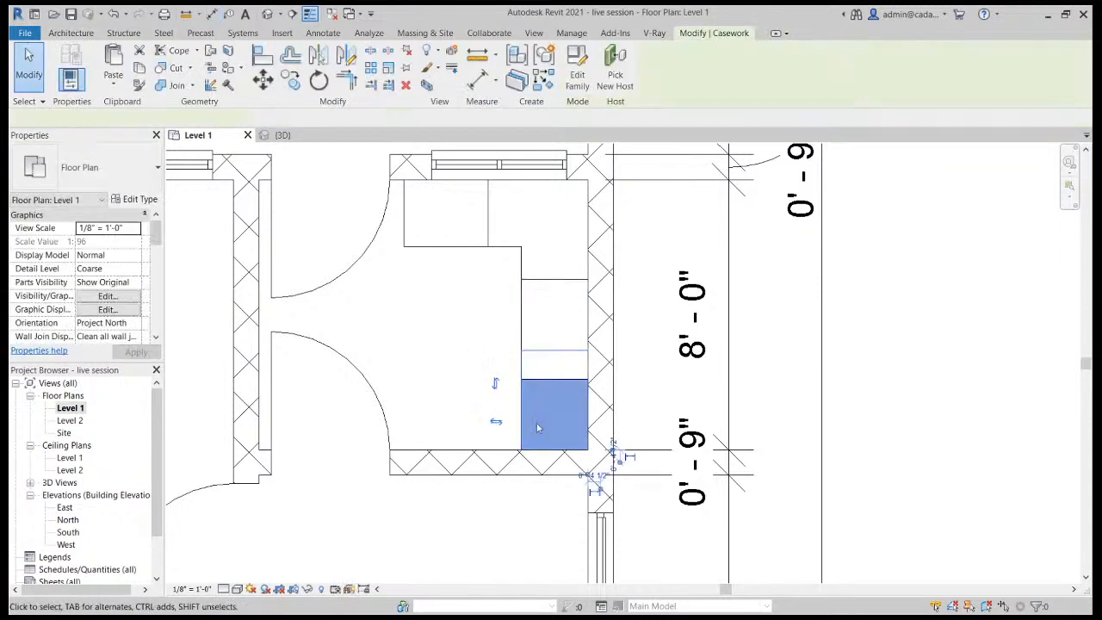
{"action": "left_click", "coordinate": [138, 199]}
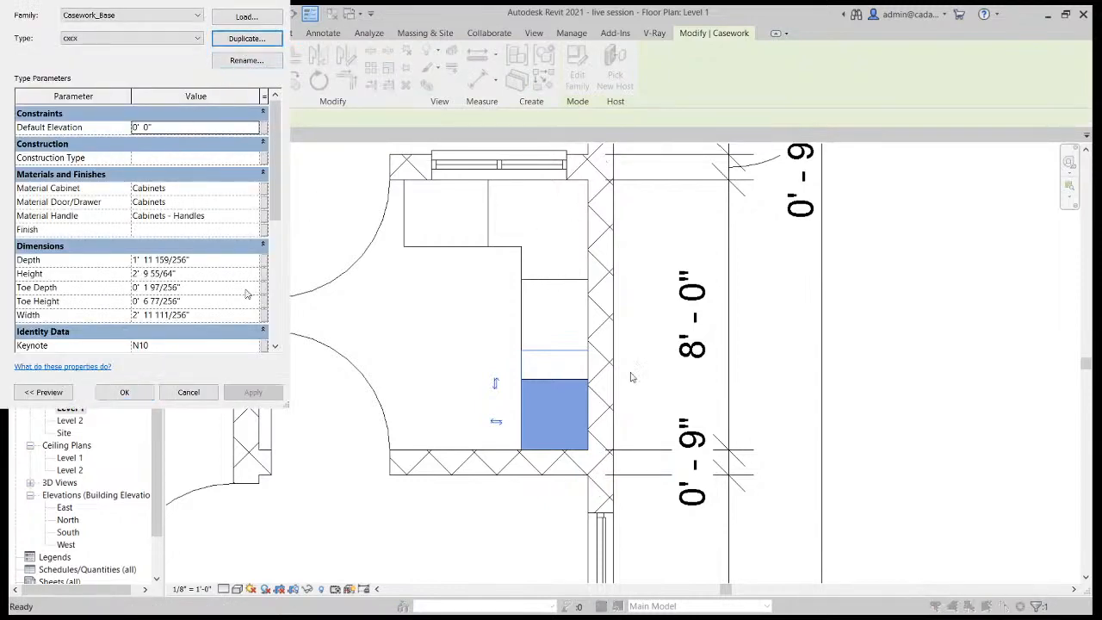
{"action": "scroll", "coordinate": [245, 294], "scroll_direction": "down", "scroll_amount": 2}
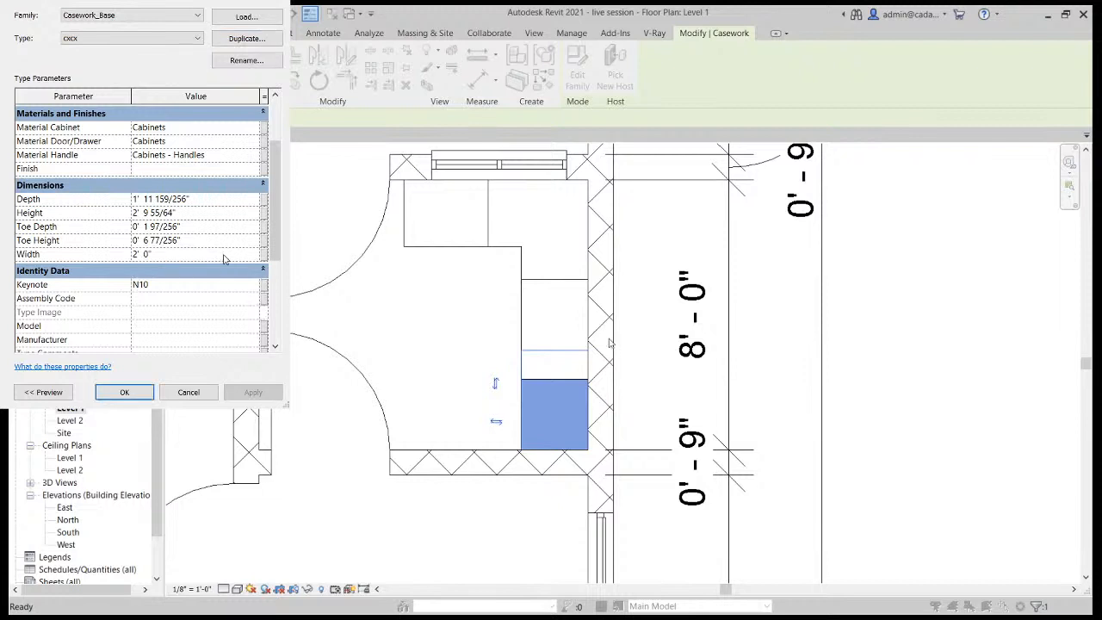
{"action": "left_click", "coordinate": [125, 393]}
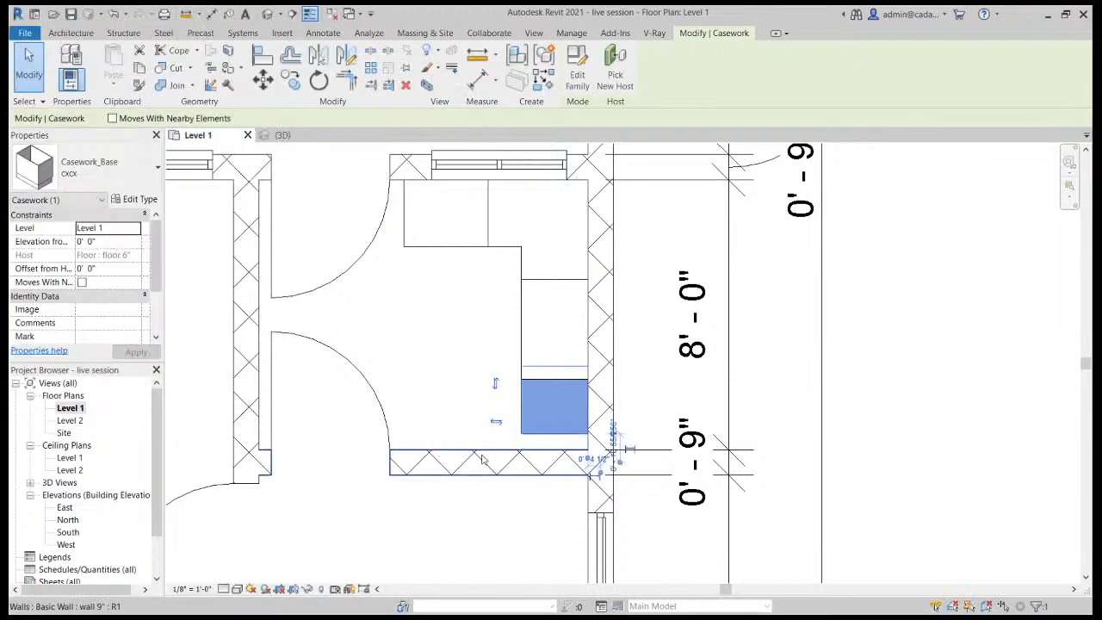
Align the cxcx cabinet's side with the end of the neighbouring base cabinet on the exterior wall.
{"action": "left_click", "coordinate": [462, 430]}
{"action": "key", "text": "l"}
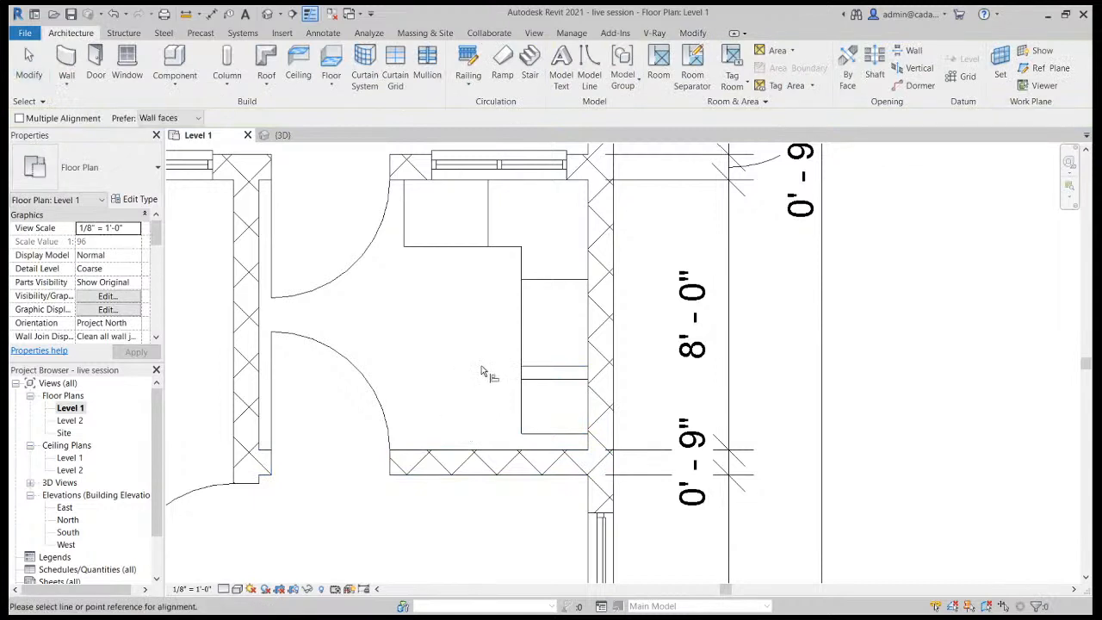
{"action": "left_click", "coordinate": [548, 372]}
{"action": "key", "text": "Escape"}
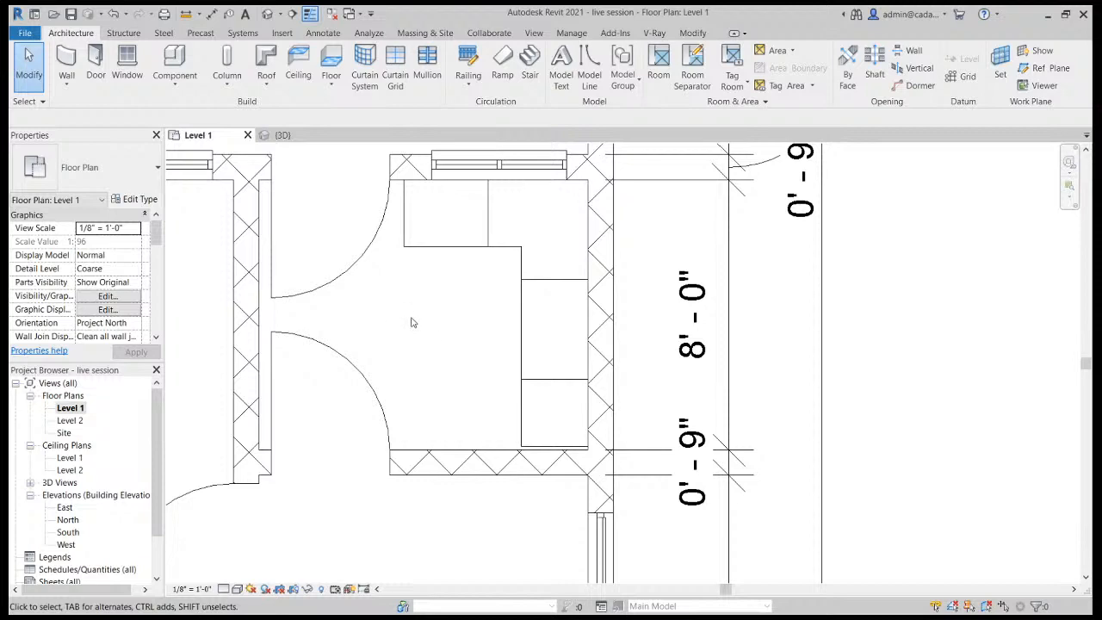
Switch to the 3D view and enclose the whole house model in a section box.
{"action": "left_click", "coordinate": [268, 15]}
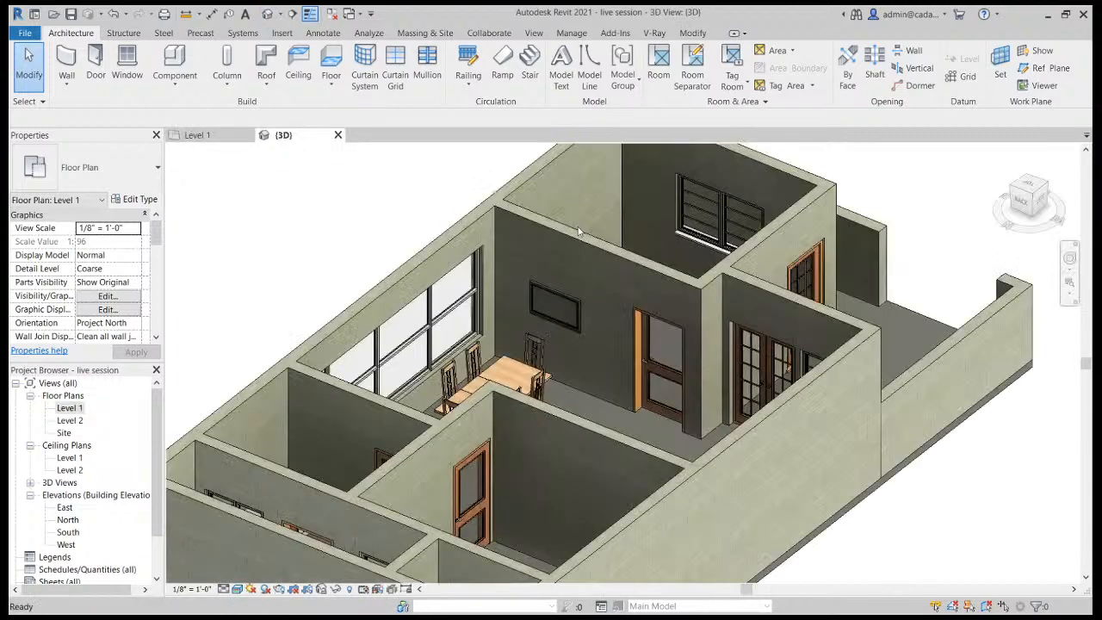
{"action": "scroll", "coordinate": [549, 286], "scroll_direction": "down", "scroll_amount": 3}
{"action": "middle_click_drag", "start_coordinate": [653, 334], "coordinate": [435, 379], "text": "shift"}
{"action": "scroll", "coordinate": [383, 370], "scroll_direction": "down", "scroll_amount": 3}
{"action": "scroll", "coordinate": [487, 284], "scroll_direction": "up", "scroll_amount": 5}
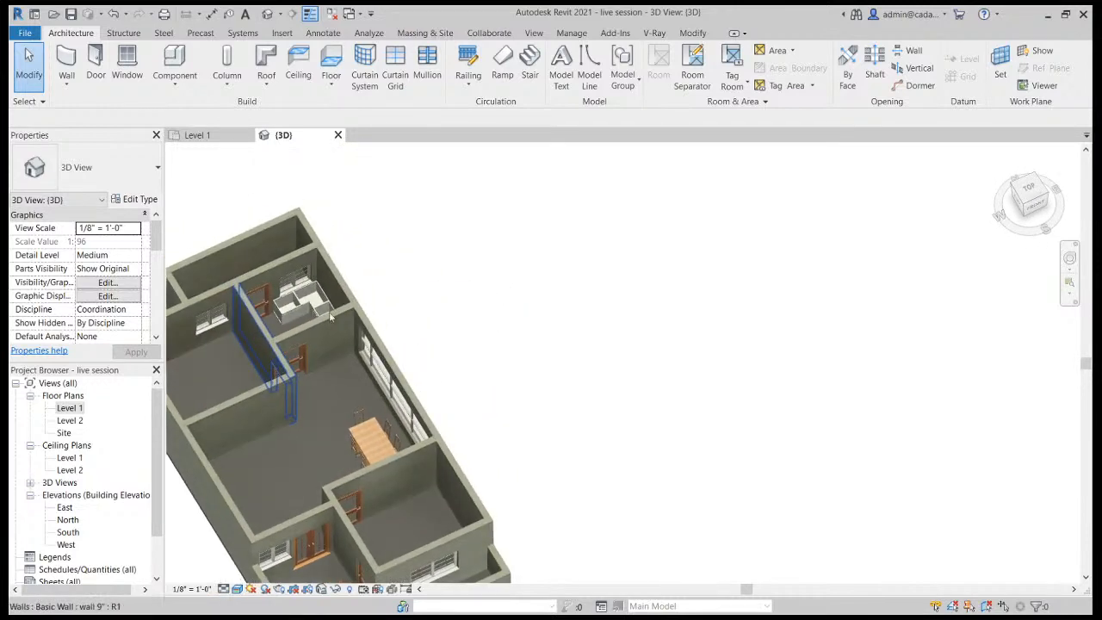
{"action": "scroll", "coordinate": [345, 275], "scroll_direction": "up", "scroll_amount": 5}
{"action": "scroll", "coordinate": [455, 319], "scroll_direction": "down", "scroll_amount": 8}
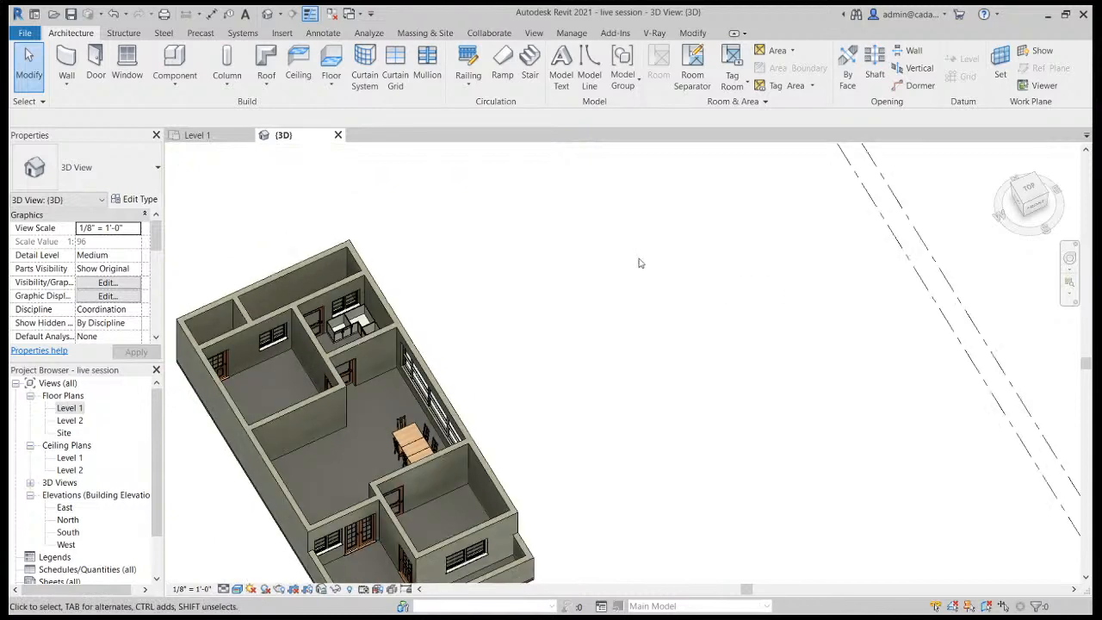
{"action": "left_click_drag", "start_coordinate": [514, 375], "coordinate": [393, 438]}
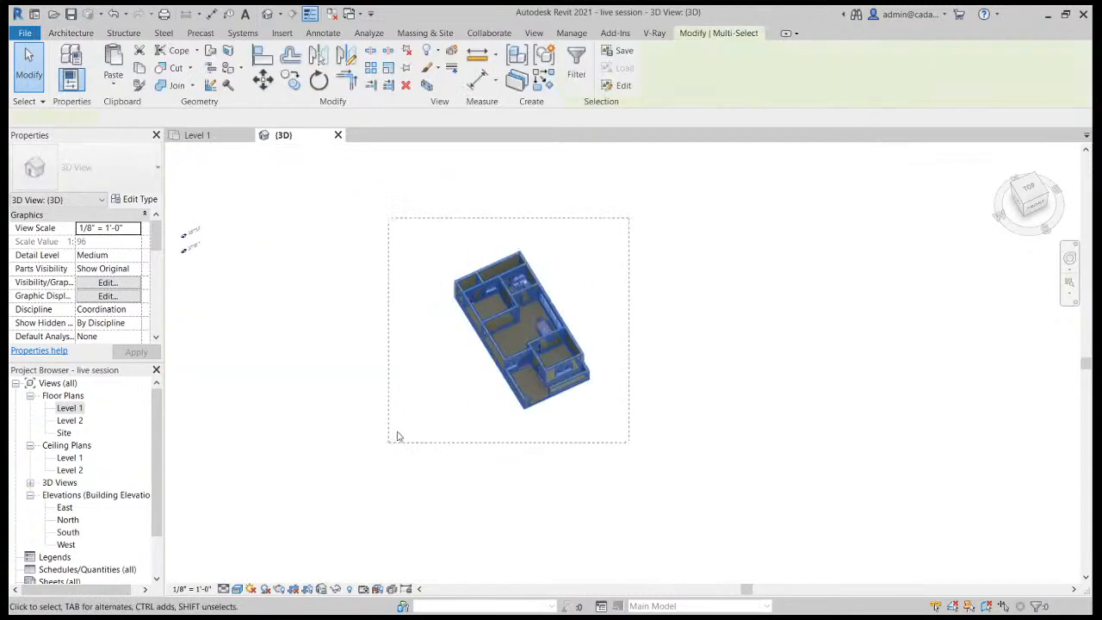
{"action": "left_click", "coordinate": [427, 85]}
{"action": "middle_click_drag", "start_coordinate": [517, 411], "coordinate": [551, 164], "text": "shift"}
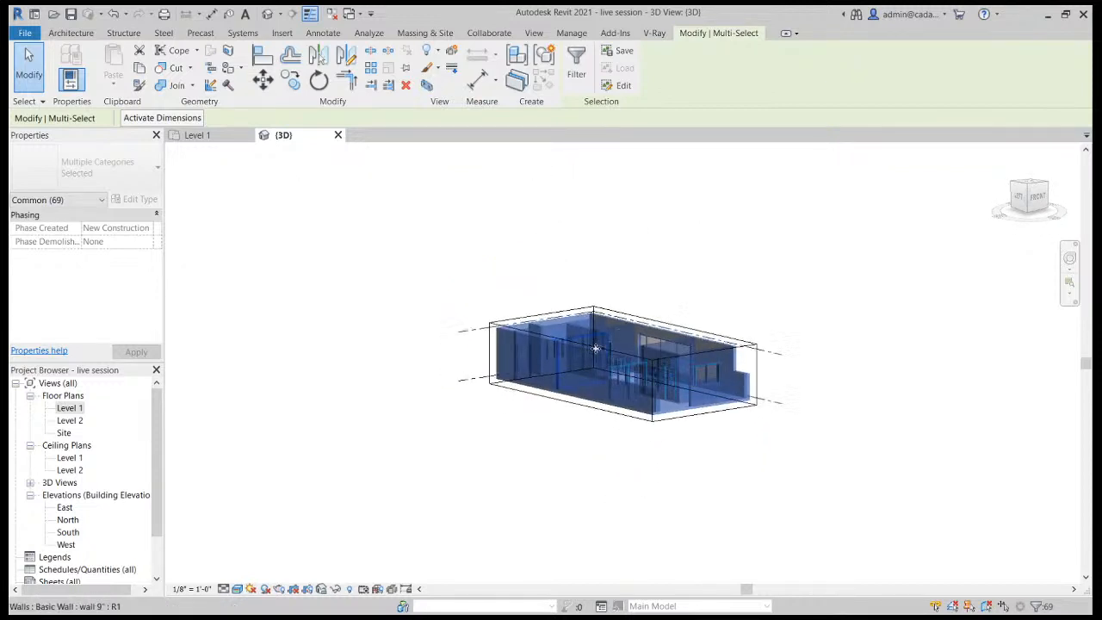
Lower the top of the section box to cut the walls at about window height.
{"action": "scroll", "coordinate": [593, 348], "scroll_direction": "up", "scroll_amount": 3}
{"action": "left_click", "coordinate": [569, 260]}
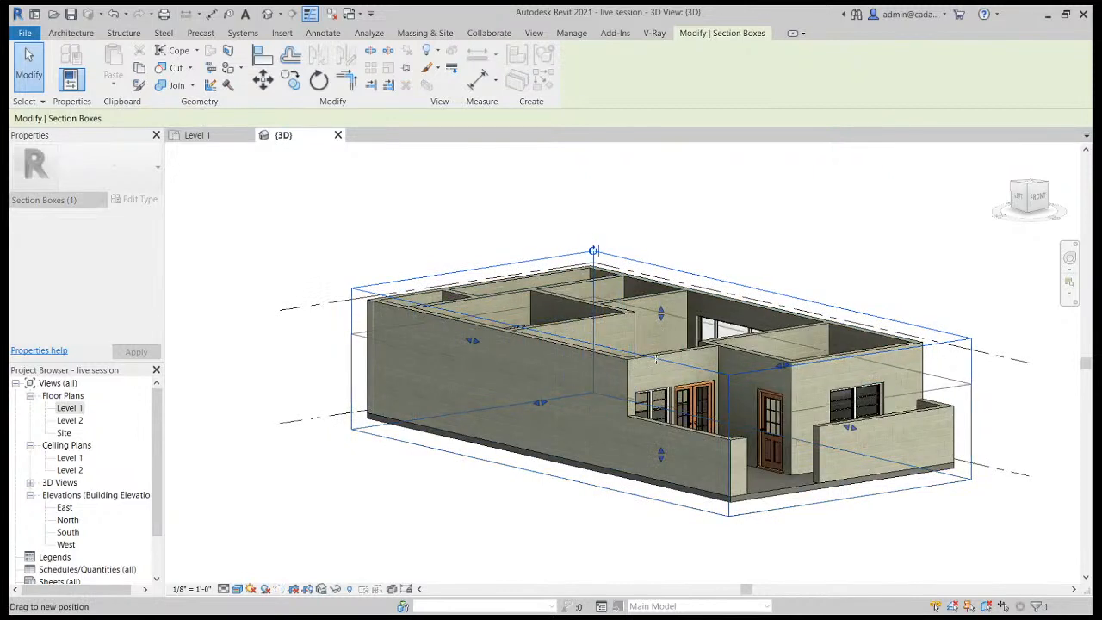
{"action": "scroll", "coordinate": [654, 385], "scroll_direction": "down", "scroll_amount": 3}
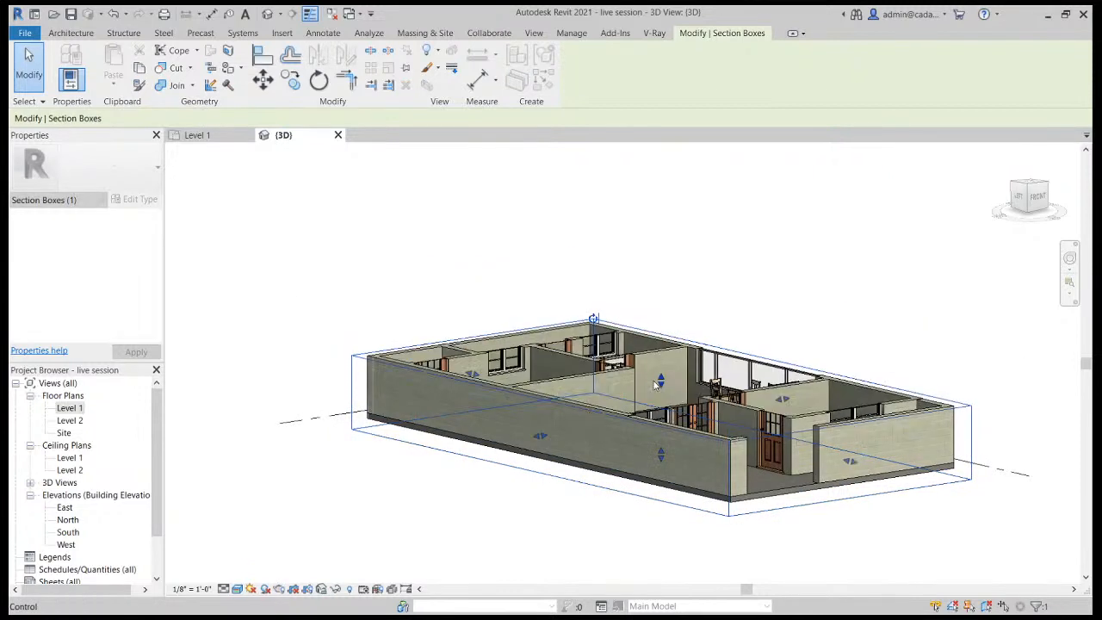
{"action": "left_click", "coordinate": [674, 236]}
Lower the top of the section box a little further to cut the walls through the windows and expose the room interiors.
{"action": "middle_click_drag", "start_coordinate": [737, 266], "coordinate": [740, 443], "text": "shift"}
{"action": "scroll", "coordinate": [678, 250], "scroll_direction": "up", "scroll_amount": 3}
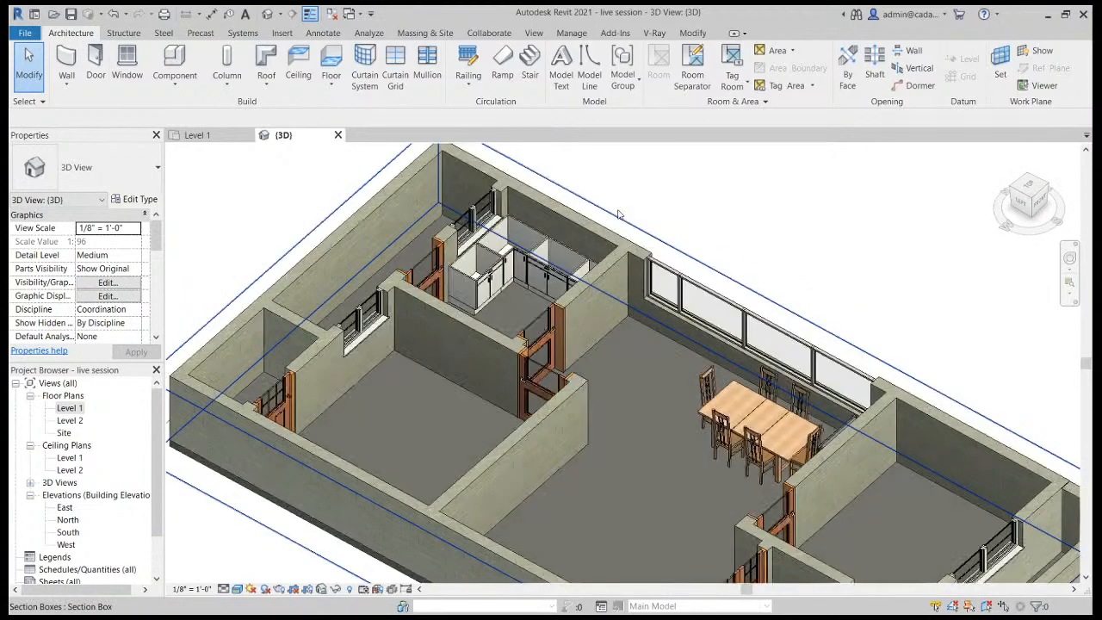
{"action": "scroll", "coordinate": [619, 215], "scroll_direction": "up", "scroll_amount": 2}
{"action": "scroll", "coordinate": [625, 195], "scroll_direction": "down", "scroll_amount": 5}
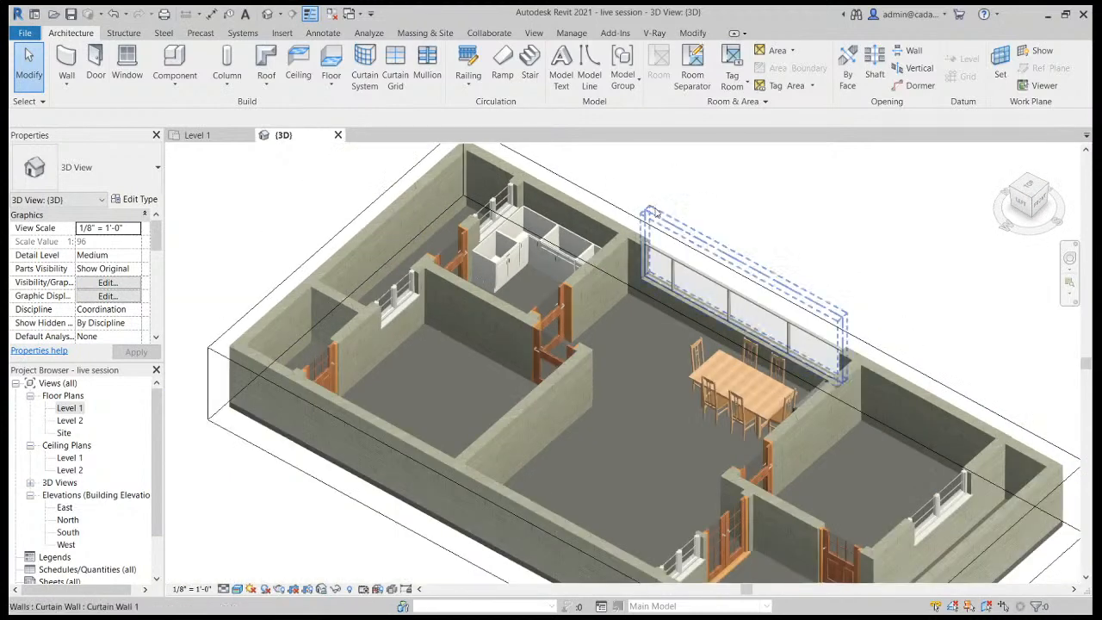
{"action": "middle_click_drag", "start_coordinate": [349, 455], "coordinate": [342, 338], "text": "shift"}
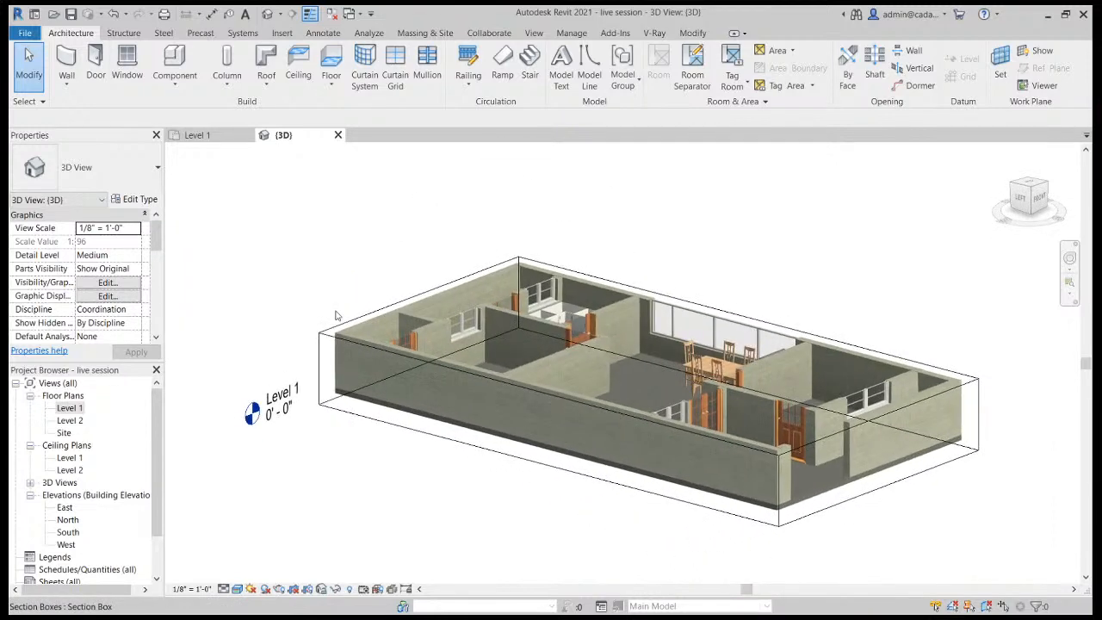
{"action": "left_click", "coordinate": [346, 322]}
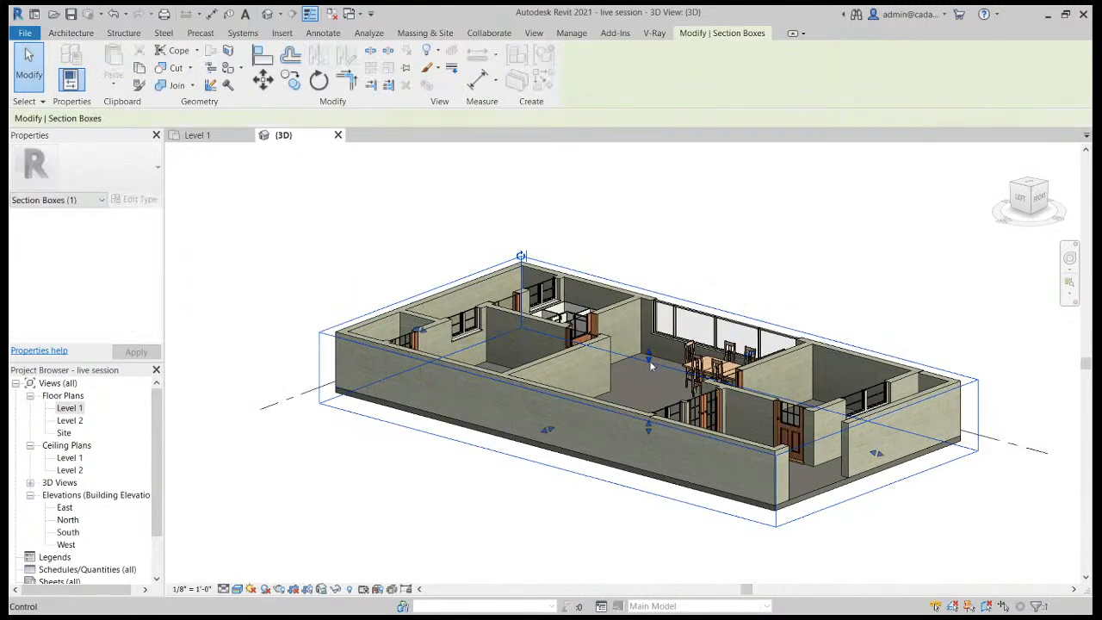
{"action": "left_click_drag", "start_coordinate": [651, 364], "coordinate": [644, 385]}
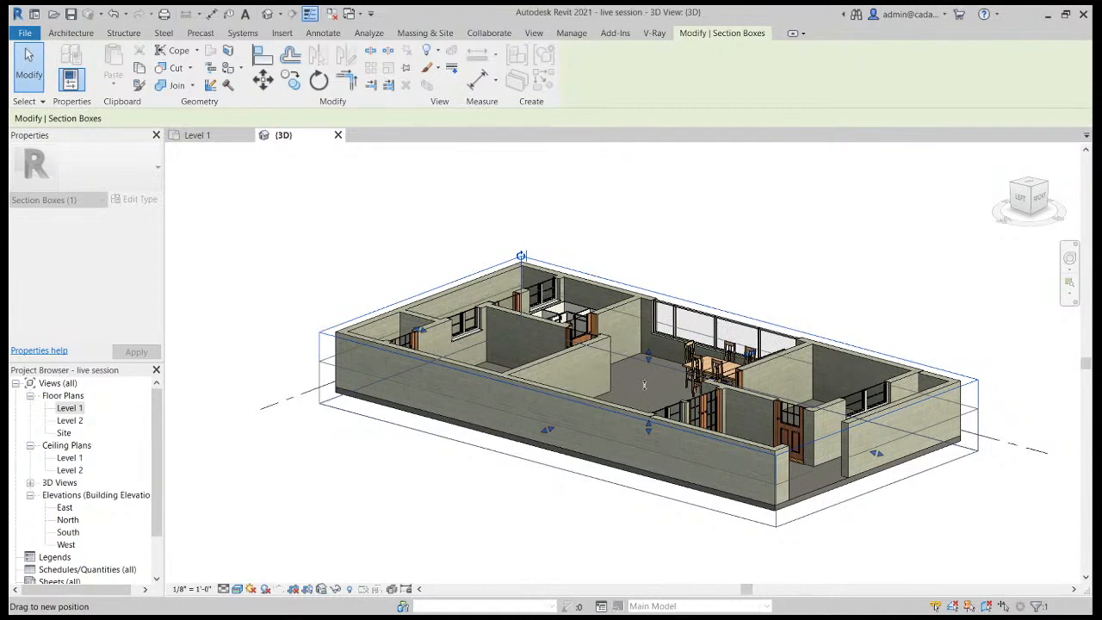
{"action": "left_click", "coordinate": [675, 205]}
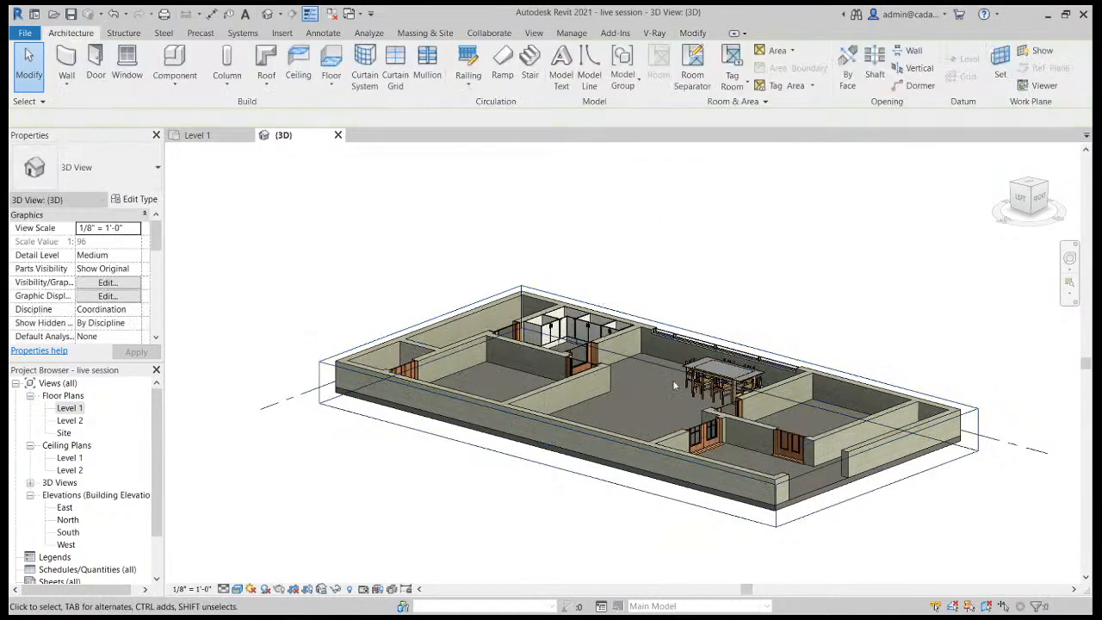
{"action": "left_click", "coordinate": [638, 318]}
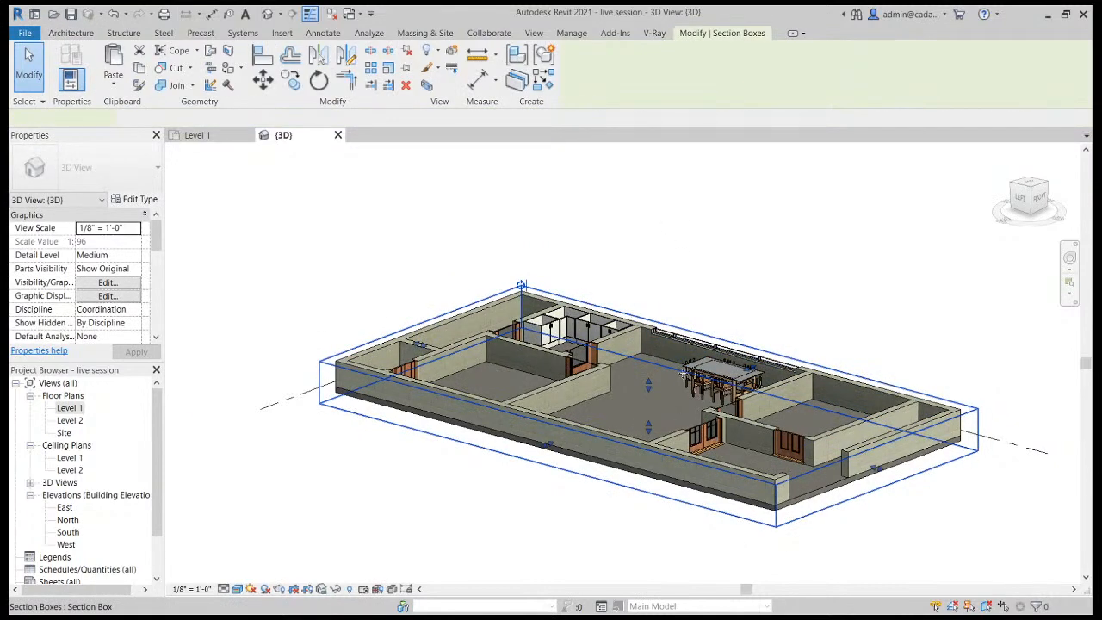
{"action": "left_click_drag", "start_coordinate": [648, 385], "coordinate": [646, 368]}
{"action": "left_click", "coordinate": [679, 234]}
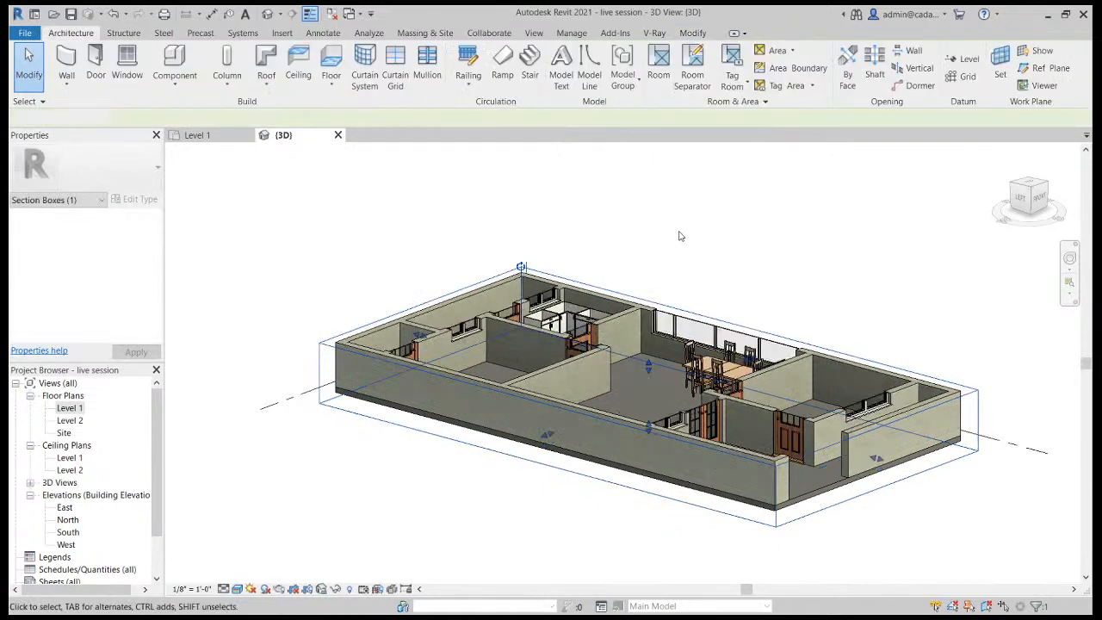
Hide the section box outline in the 3D view while keeping the model cut.
{"action": "left_click", "coordinate": [544, 277]}
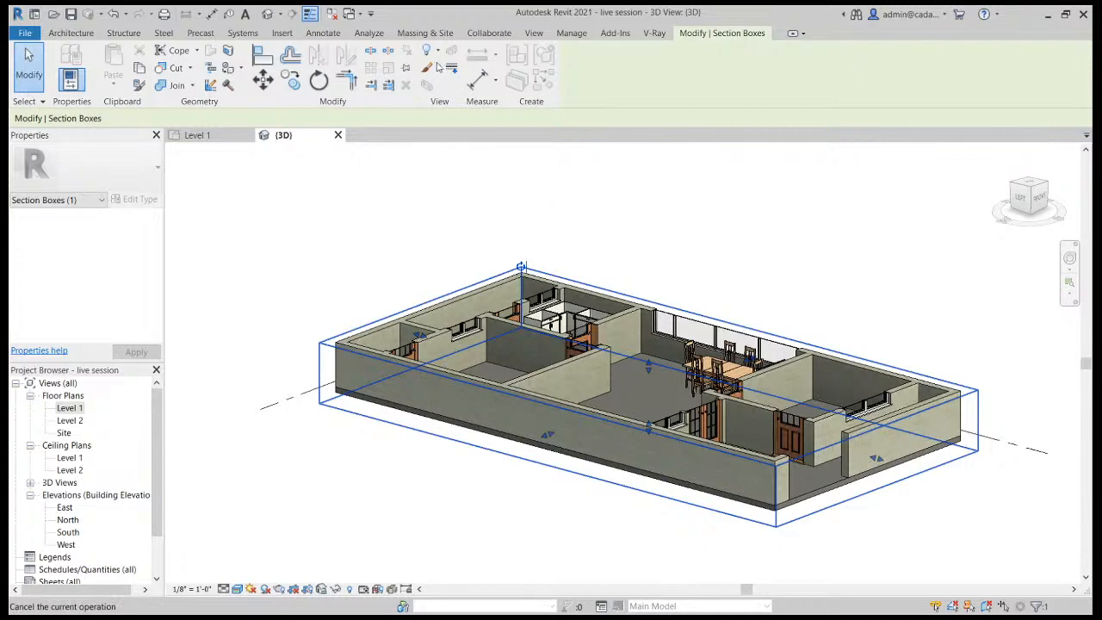
{"action": "left_click", "coordinate": [719, 245]}
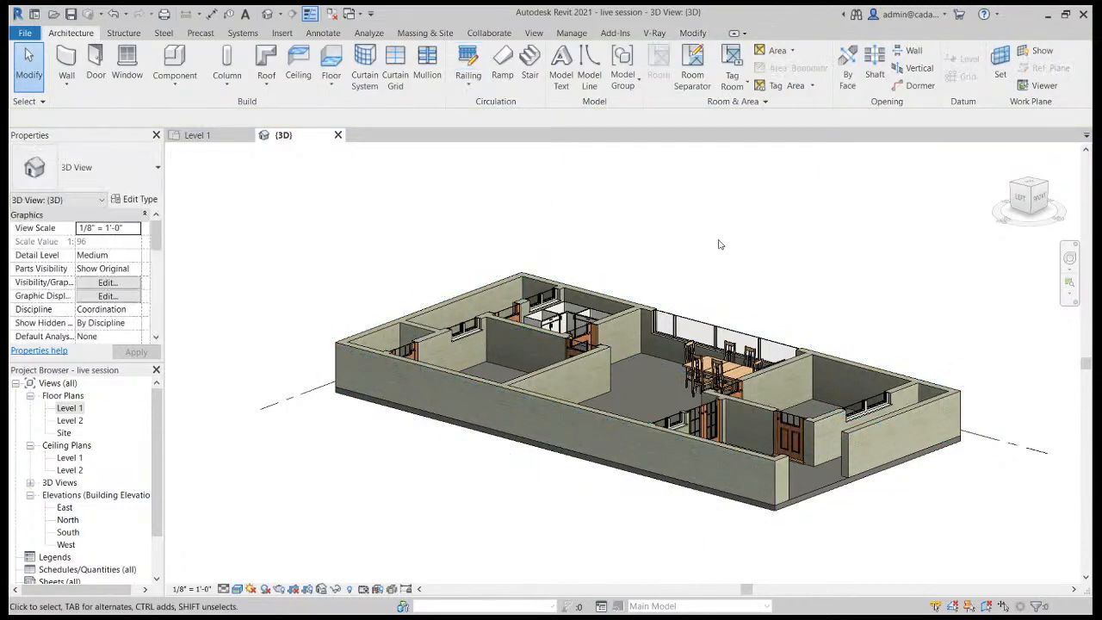
{"action": "middle_click_drag", "start_coordinate": [680, 276], "coordinate": [688, 379], "text": "shift"}
In the Level 1 floor plan, load the Casework_Counter_Top_Corner_w-Sink family from the Casework Counter Tops folder for placement.
{"action": "double_click", "coordinate": [69, 409]}
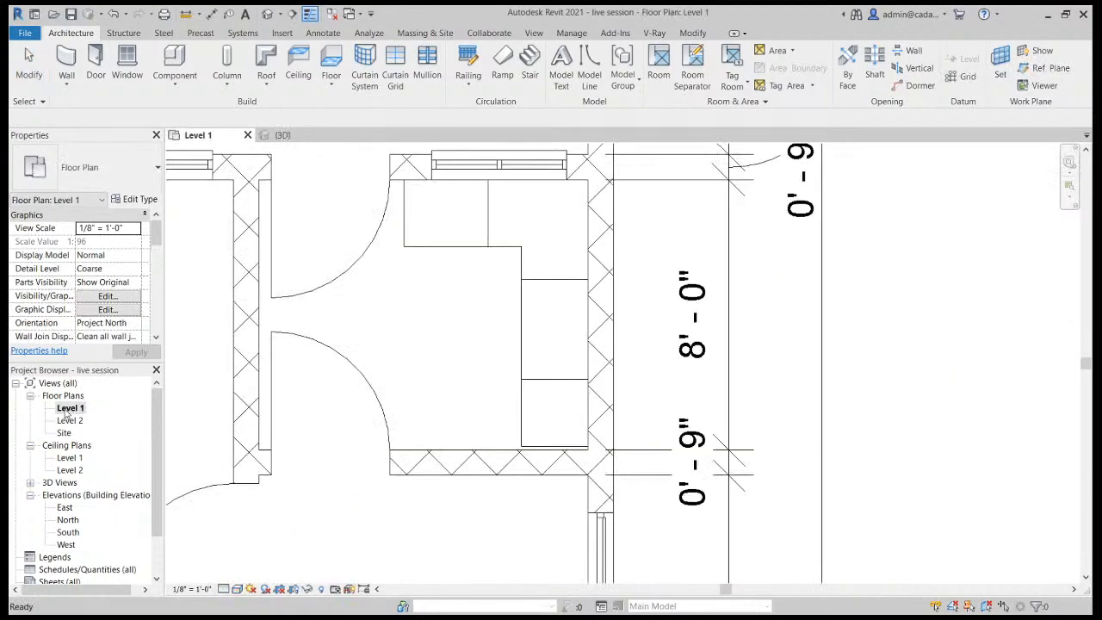
{"action": "left_click", "coordinate": [175, 62]}
{"action": "left_click", "coordinate": [576, 86]}
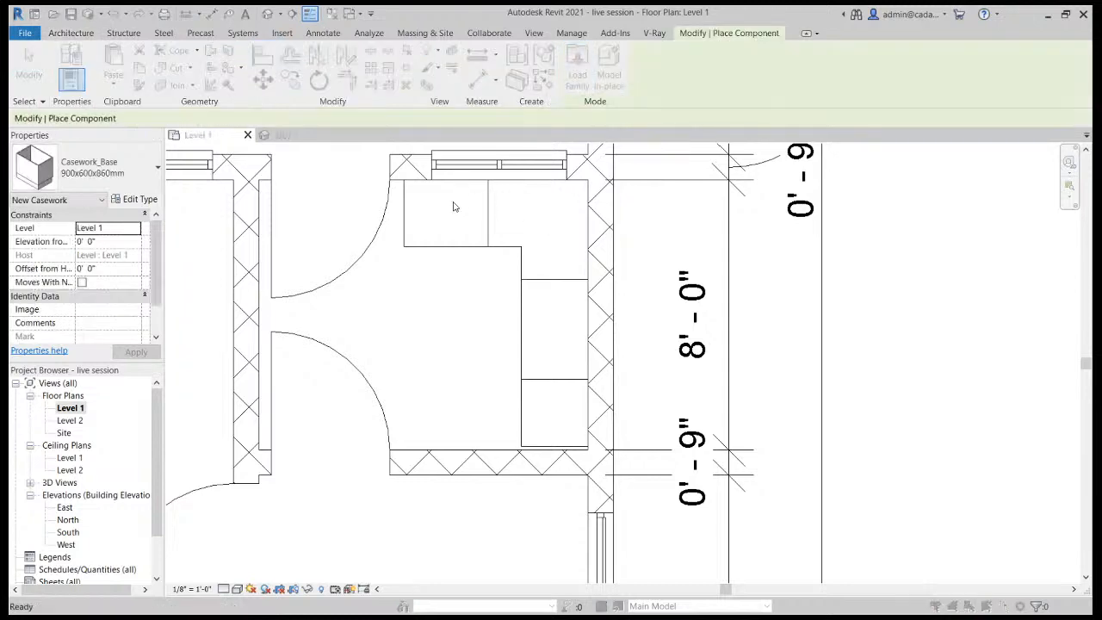
{"action": "left_click", "coordinate": [428, 15]}
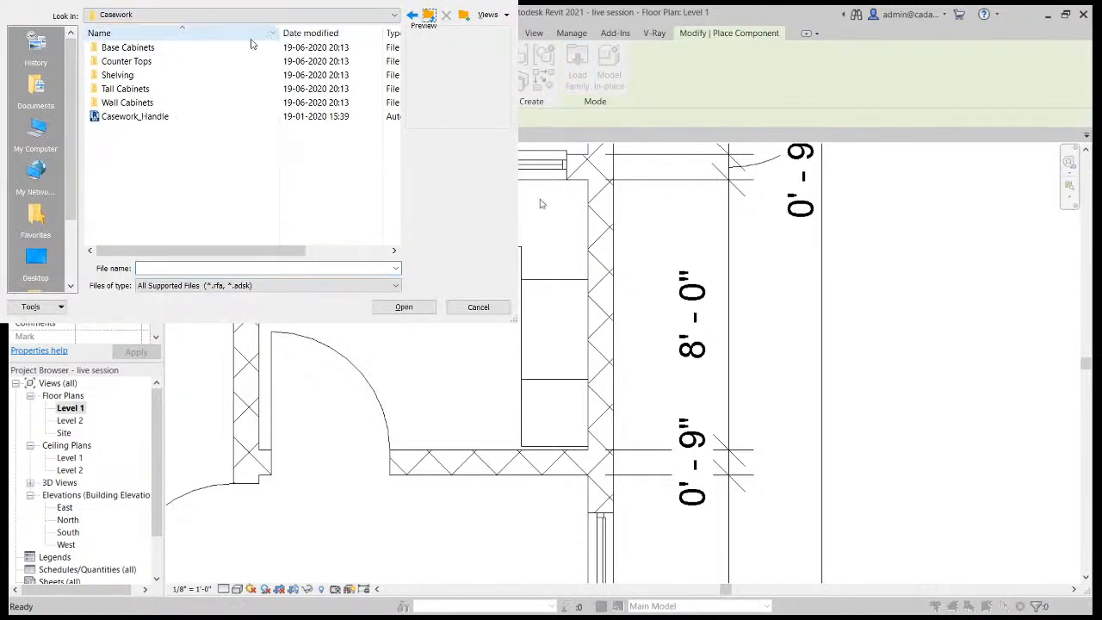
{"action": "double_click", "coordinate": [125, 63]}
{"action": "left_click", "coordinate": [139, 49]}
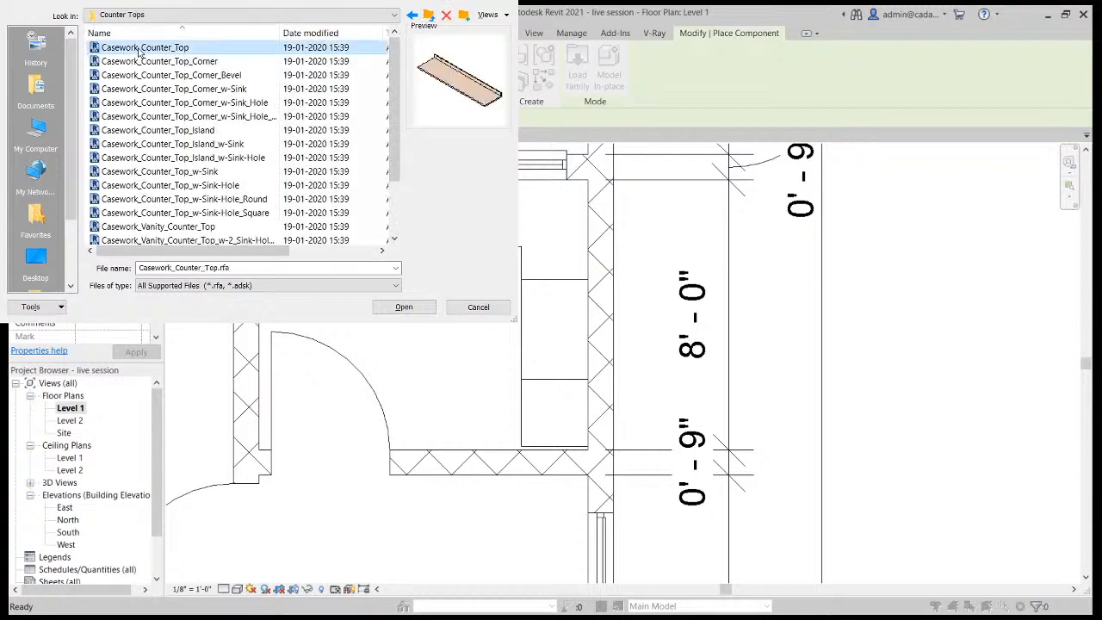
{"action": "key", "text": "Right"}
{"action": "key", "text": "Right"}
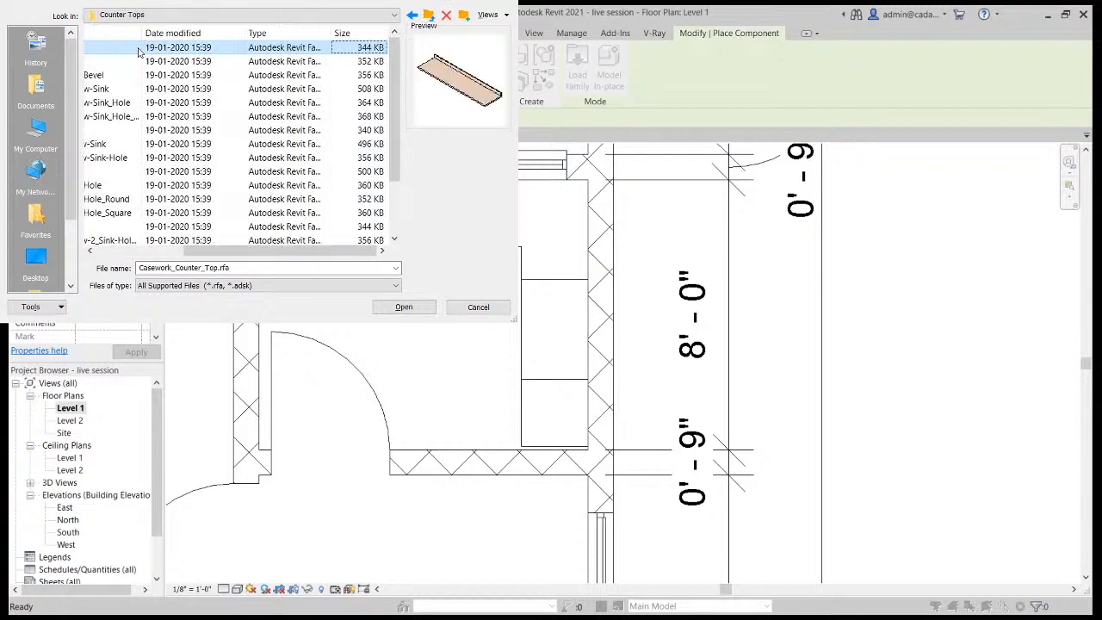
{"action": "key", "text": "Left"}
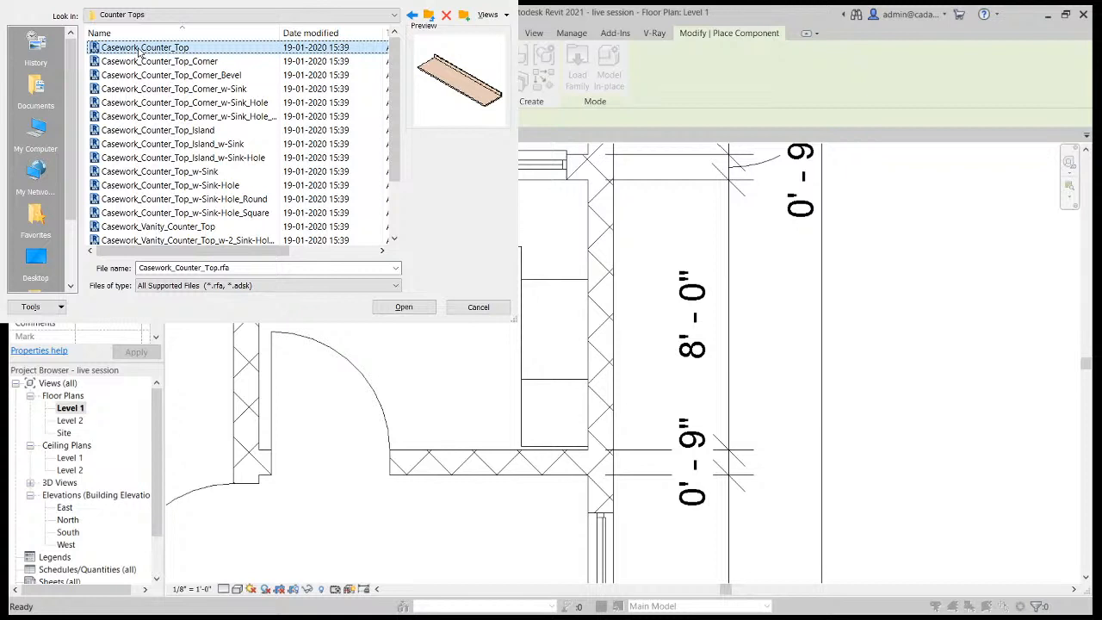
{"action": "key", "text": "Down"}
{"action": "key", "text": "Down"}
{"action": "key", "text": "Down"}
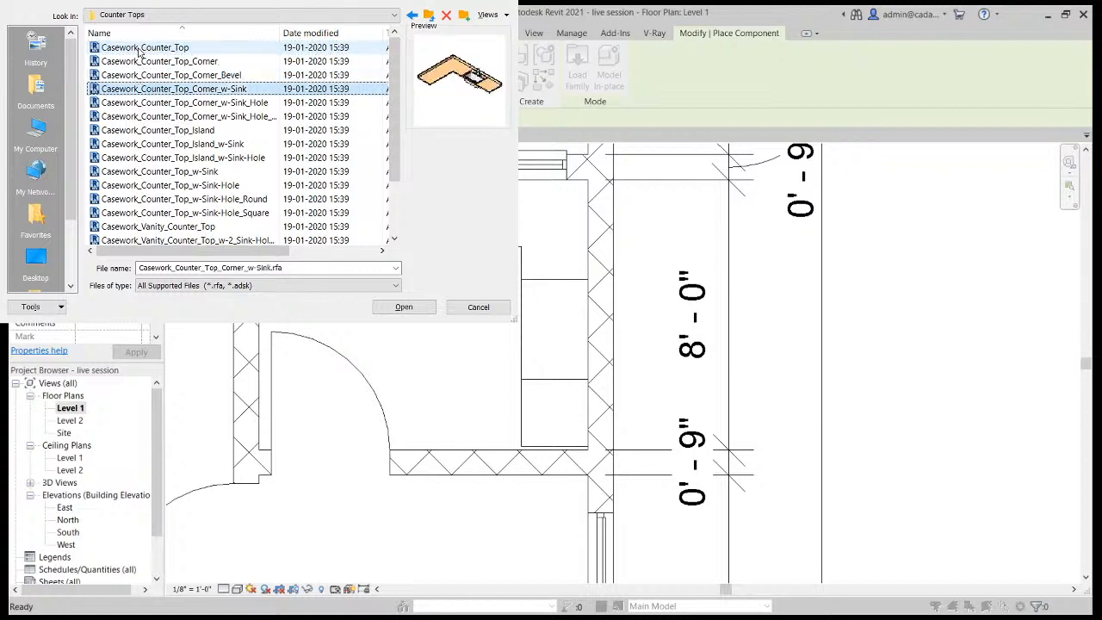
{"action": "left_click", "coordinate": [403, 306]}
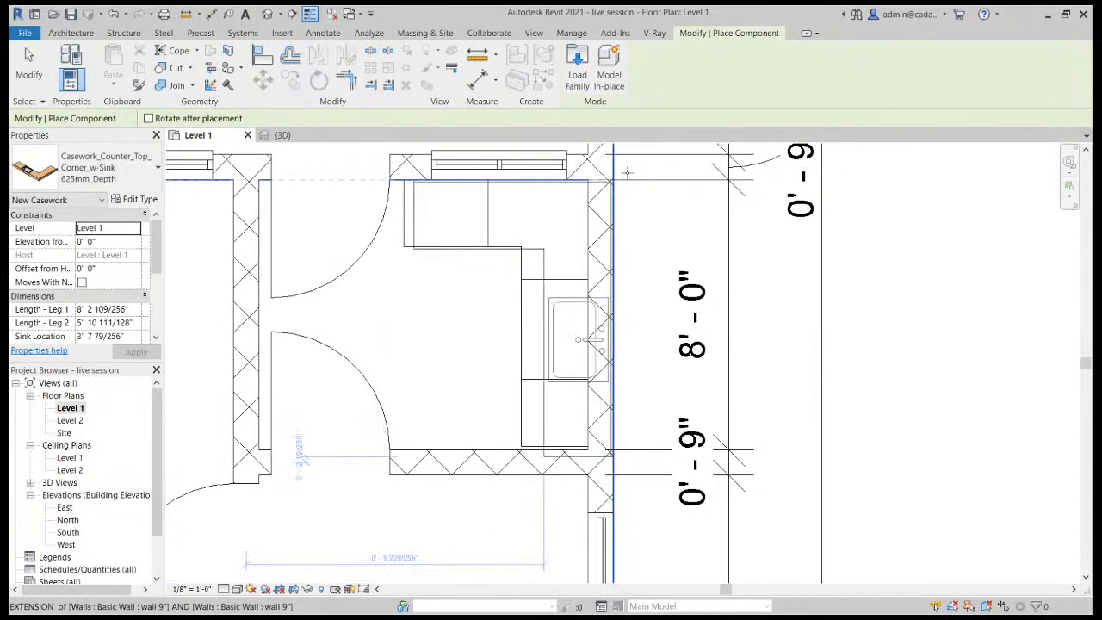
Place the corner countertop with sink over the base cabinets, snapped to the inside corner of the window wall and exterior wall.
{"action": "scroll", "coordinate": [589, 181], "scroll_direction": "up", "scroll_amount": 3}
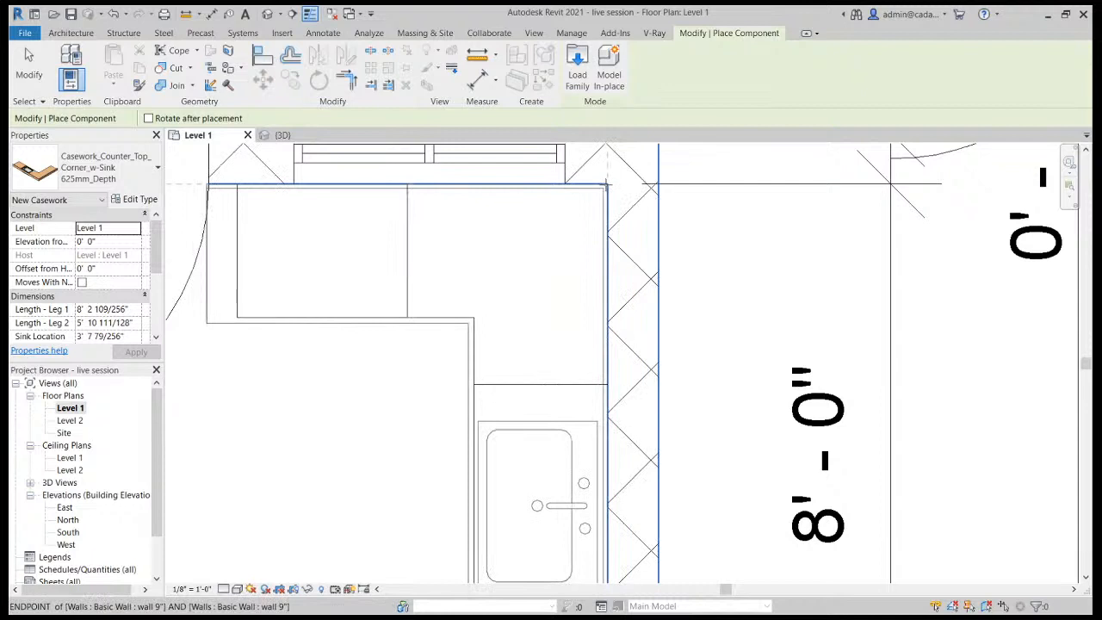
{"action": "left_click", "coordinate": [606, 183]}
{"action": "key", "text": "Escape"}
{"action": "key", "text": "Escape"}
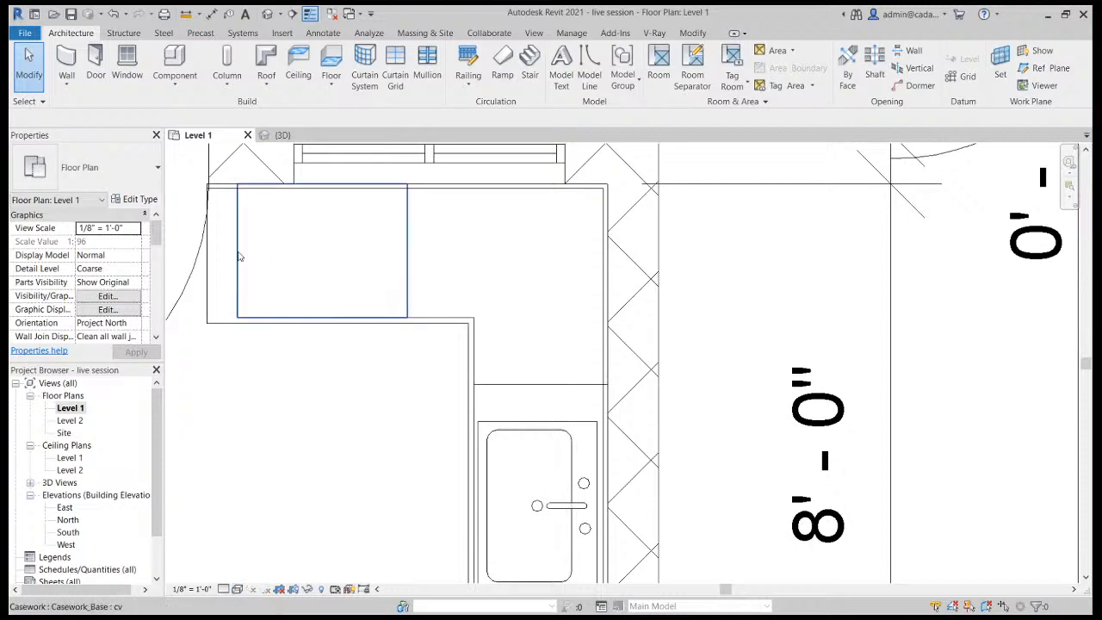
Shorten the countertop leg along the window wall so it ends flush with the outer side of the last base cabinet.
{"action": "left_click", "coordinate": [207, 273]}
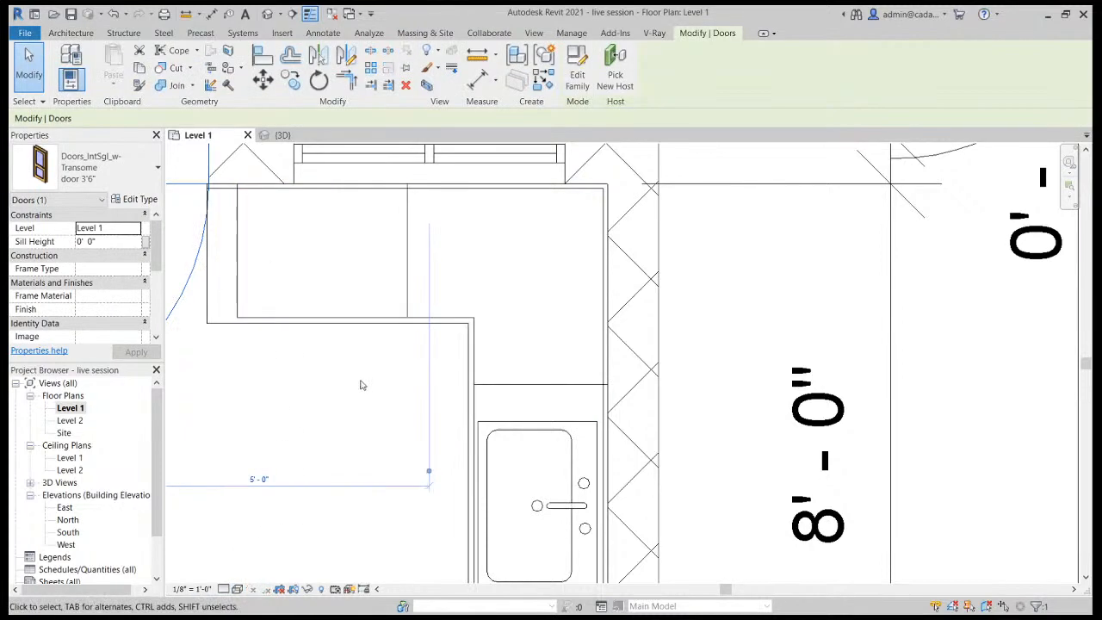
{"action": "scroll", "coordinate": [373, 340], "scroll_direction": "down", "scroll_amount": 3}
{"action": "left_click", "coordinate": [840, 359]}
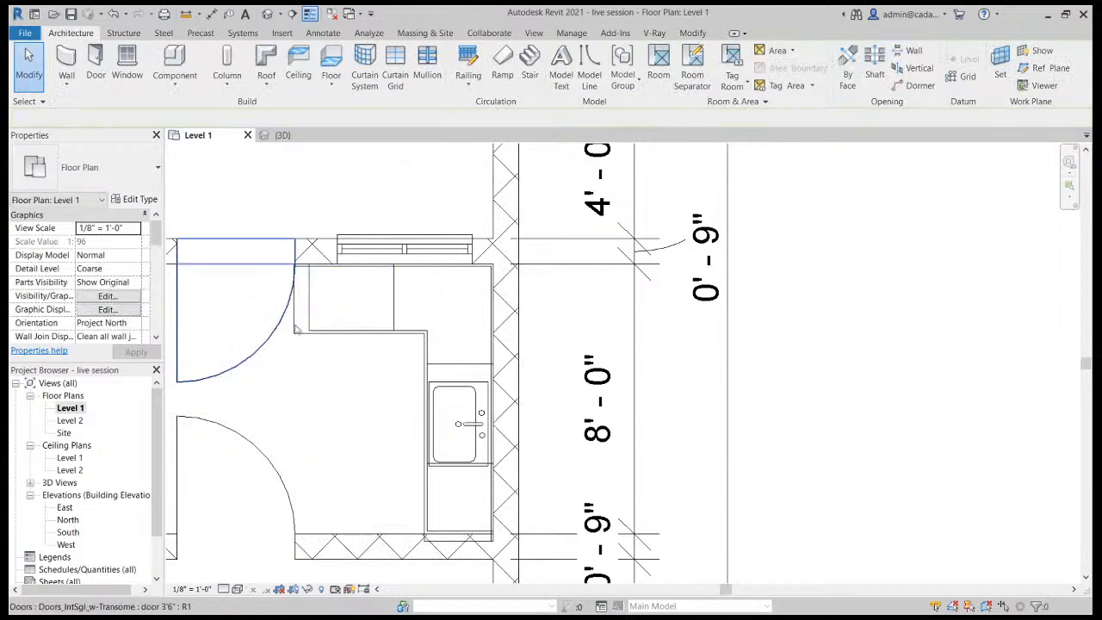
{"action": "left_click", "coordinate": [350, 345]}
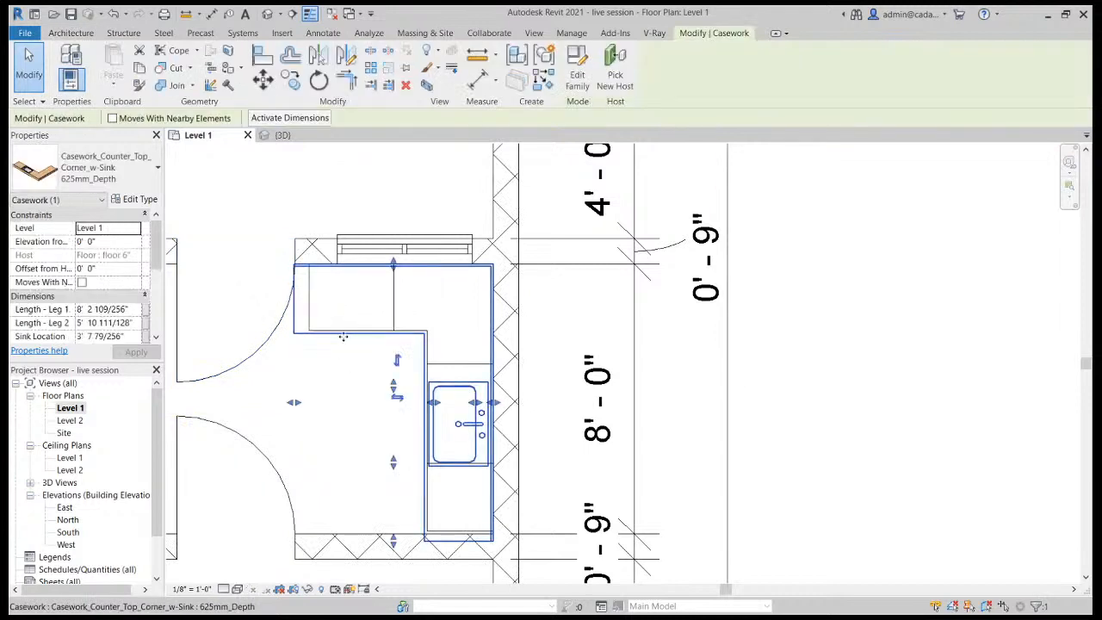
{"action": "scroll", "coordinate": [295, 403], "scroll_direction": "up", "scroll_amount": 2}
{"action": "left_click_drag", "start_coordinate": [287, 418], "coordinate": [320, 369]}
{"action": "left_click_drag", "start_coordinate": [316, 299], "coordinate": [315, 283]}
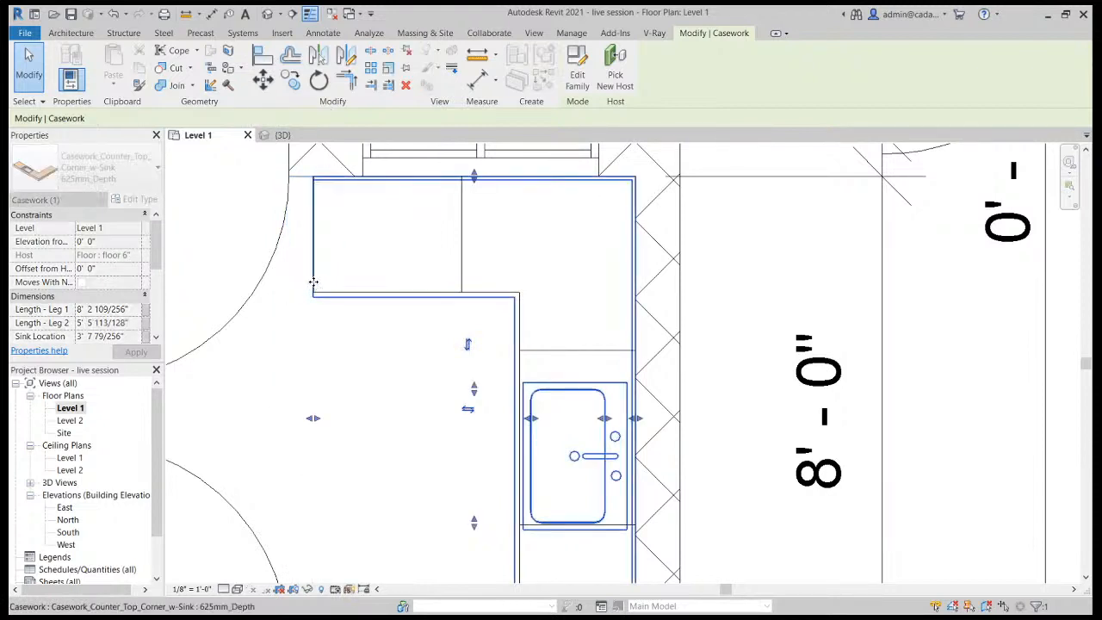
{"action": "scroll", "coordinate": [348, 265], "scroll_direction": "down", "scroll_amount": 6}
{"action": "left_click", "coordinate": [575, 391]}
Shorten the countertop's sink leg to 8'-0" so it ends at the inner face of the partition wall.
{"action": "scroll", "coordinate": [370, 293], "scroll_direction": "up", "scroll_amount": 6}
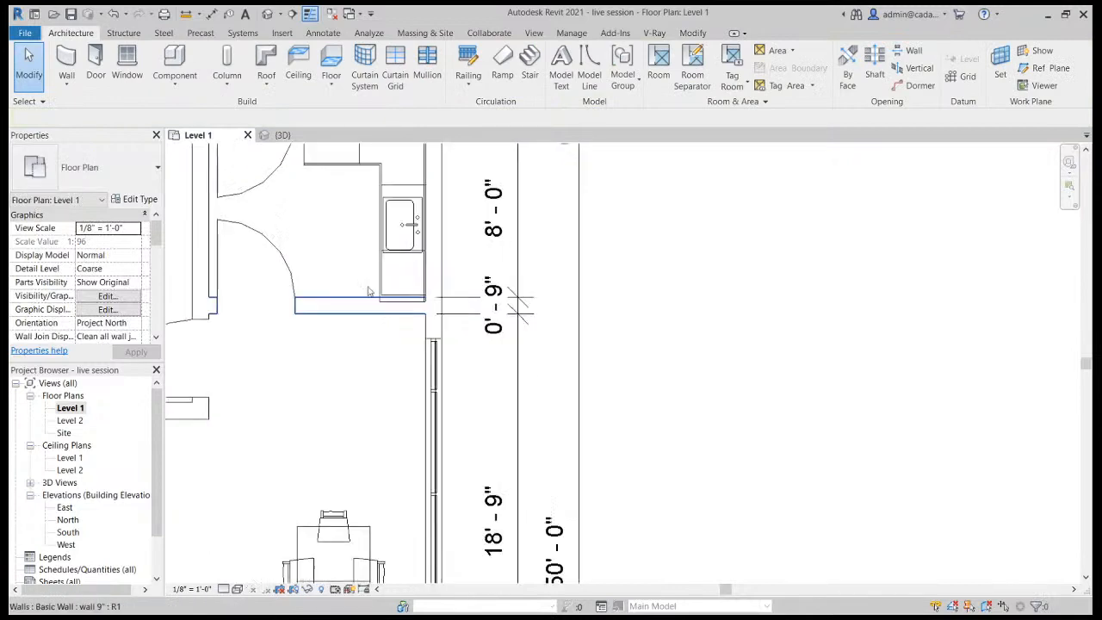
{"action": "left_click", "coordinate": [418, 324]}
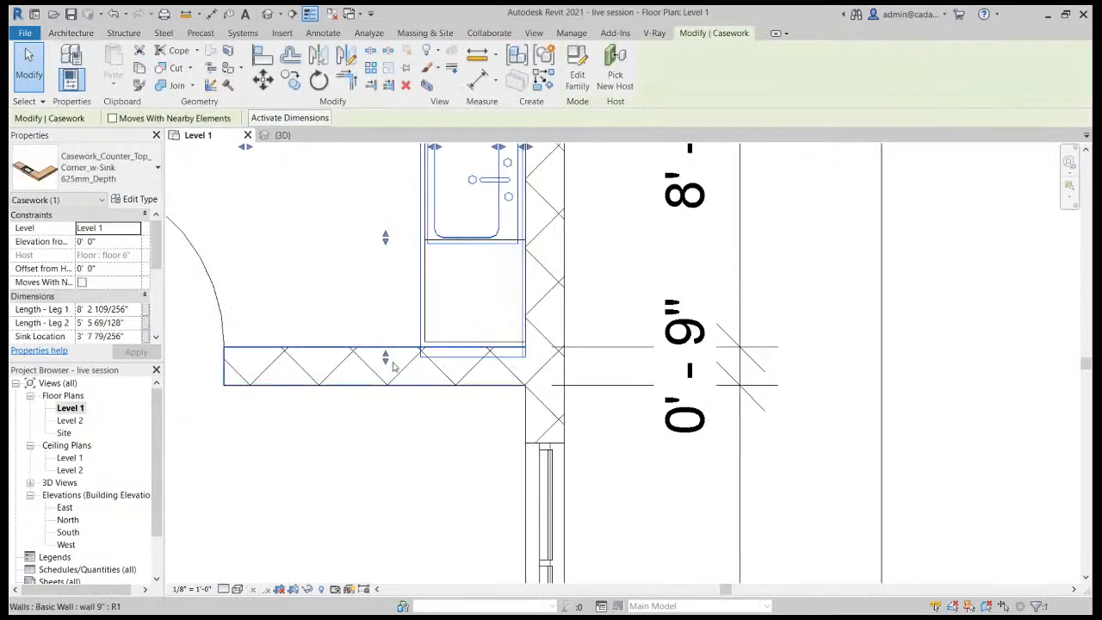
{"action": "scroll", "coordinate": [383, 357], "scroll_direction": "up", "scroll_amount": 2}
{"action": "left_click_drag", "start_coordinate": [387, 359], "coordinate": [393, 340]}
{"action": "scroll", "coordinate": [619, 364], "scroll_direction": "down", "scroll_amount": 4}
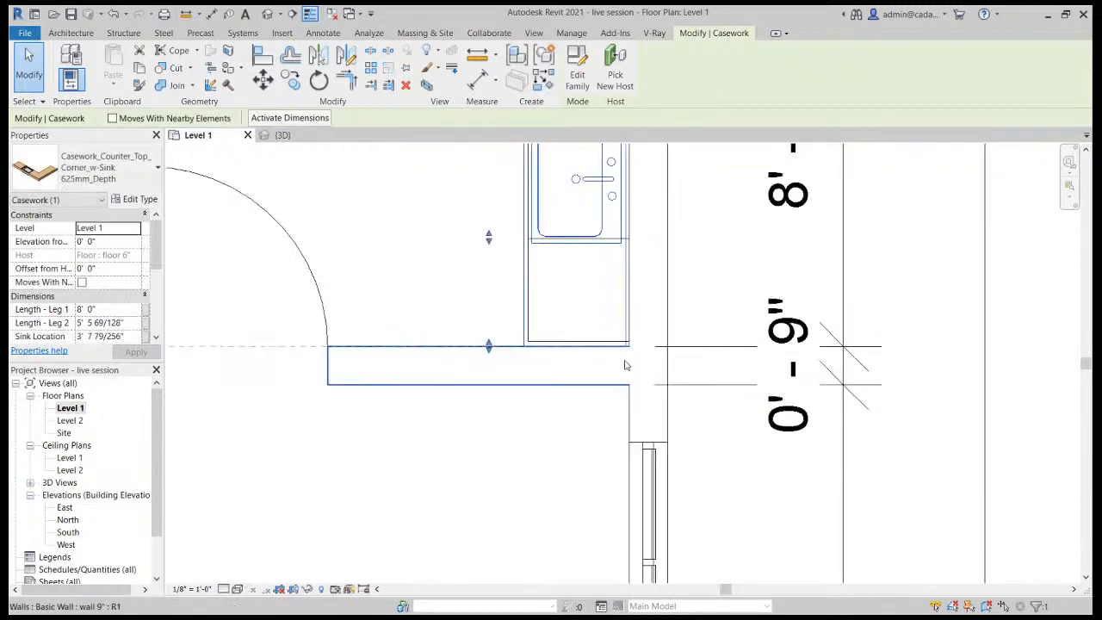
{"action": "left_click", "coordinate": [968, 321]}
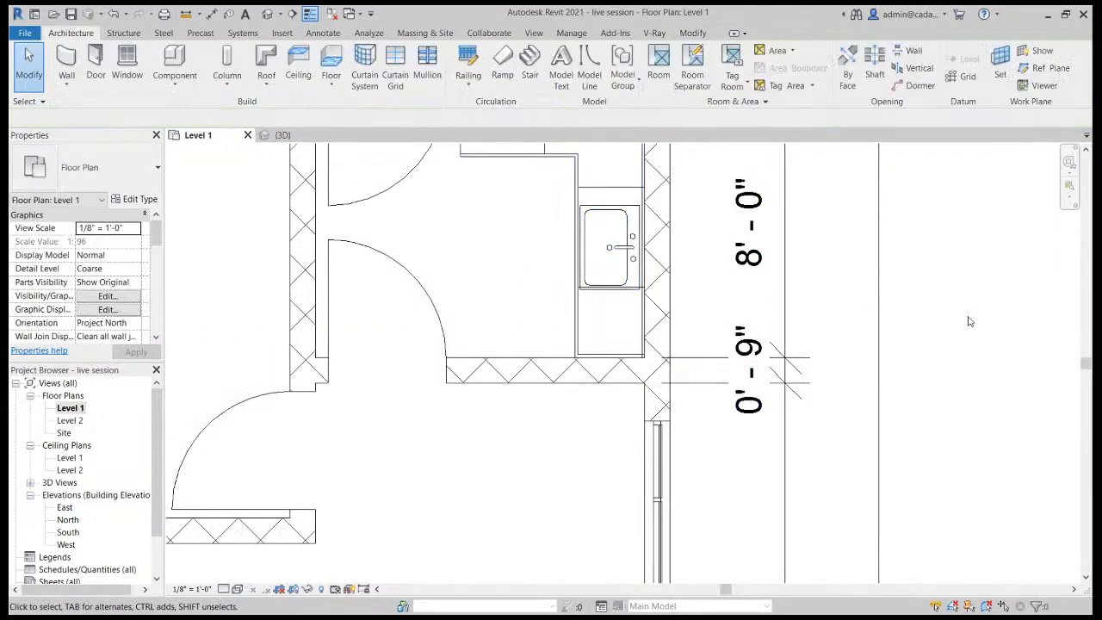
Examine the countertop's fit on the base cabinets and against the walls in the 3D view.
{"action": "left_click", "coordinate": [267, 15]}
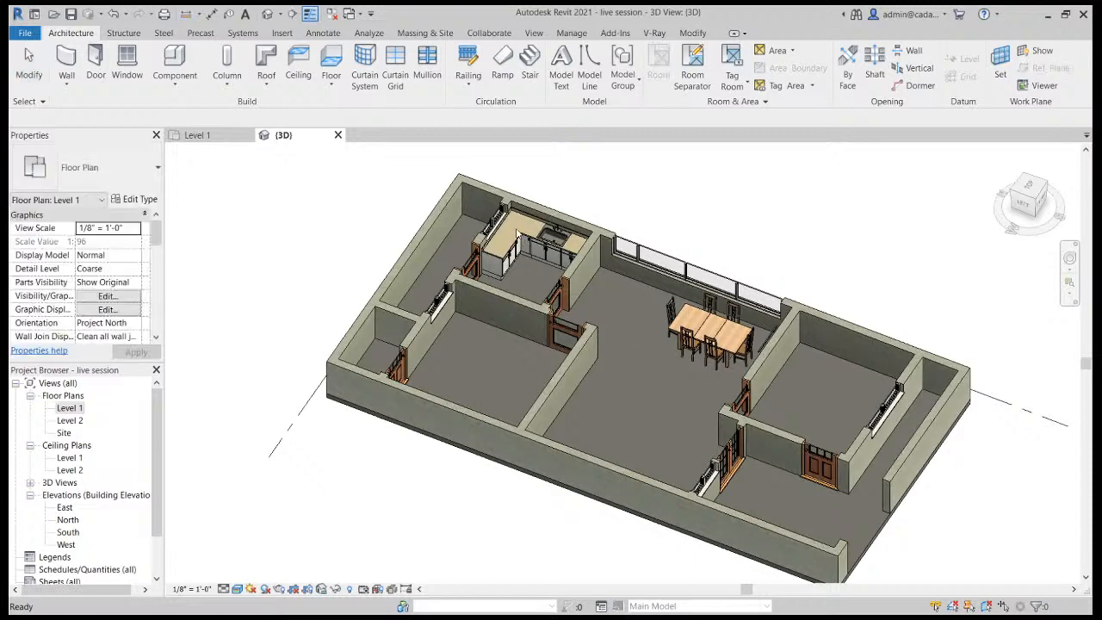
{"action": "scroll", "coordinate": [518, 226], "scroll_direction": "up", "scroll_amount": 8}
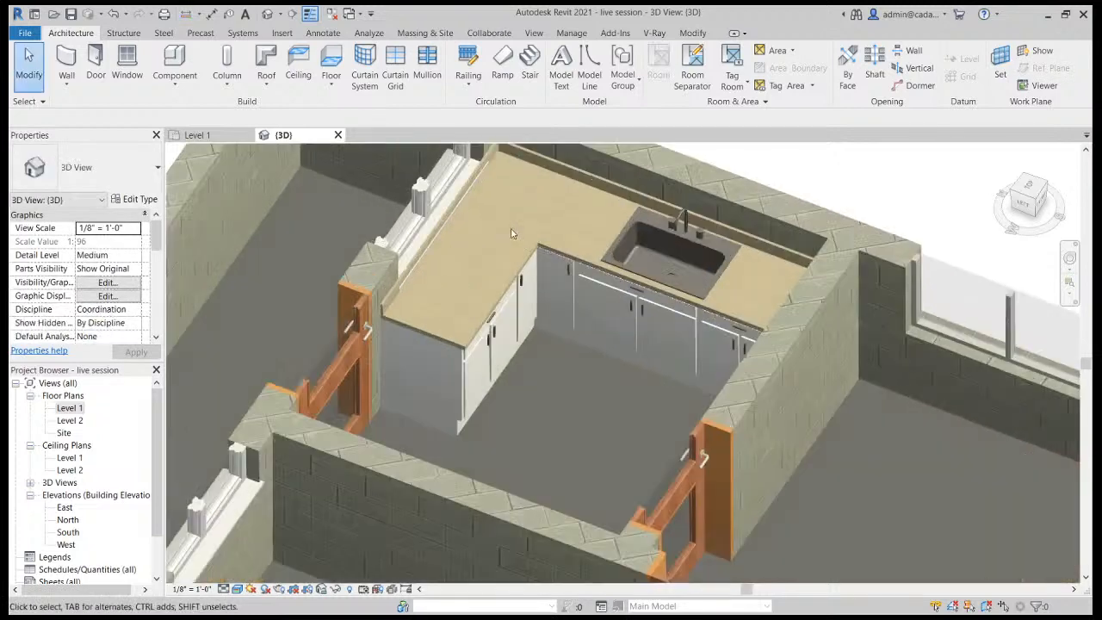
{"action": "left_click", "coordinate": [437, 344]}
{"action": "middle_click_drag", "start_coordinate": [439, 361], "coordinate": [610, 408], "text": "shift"}
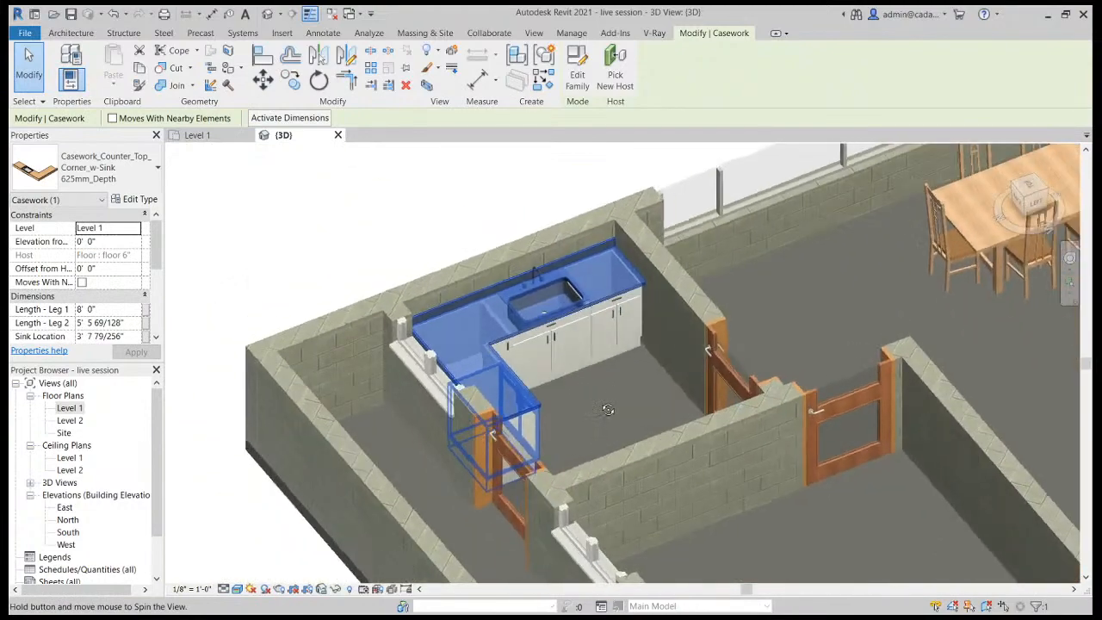
{"action": "scroll", "coordinate": [638, 273], "scroll_direction": "up", "scroll_amount": 3}
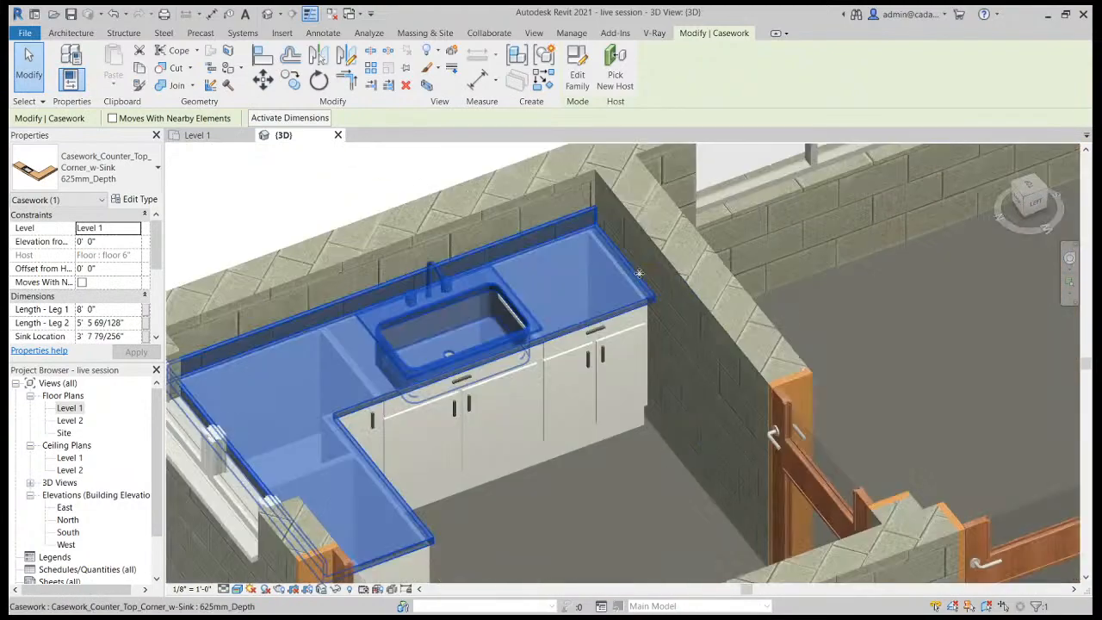
{"action": "left_click", "coordinate": [287, 190]}
{"action": "scroll", "coordinate": [308, 203], "scroll_direction": "up", "scroll_amount": 1}
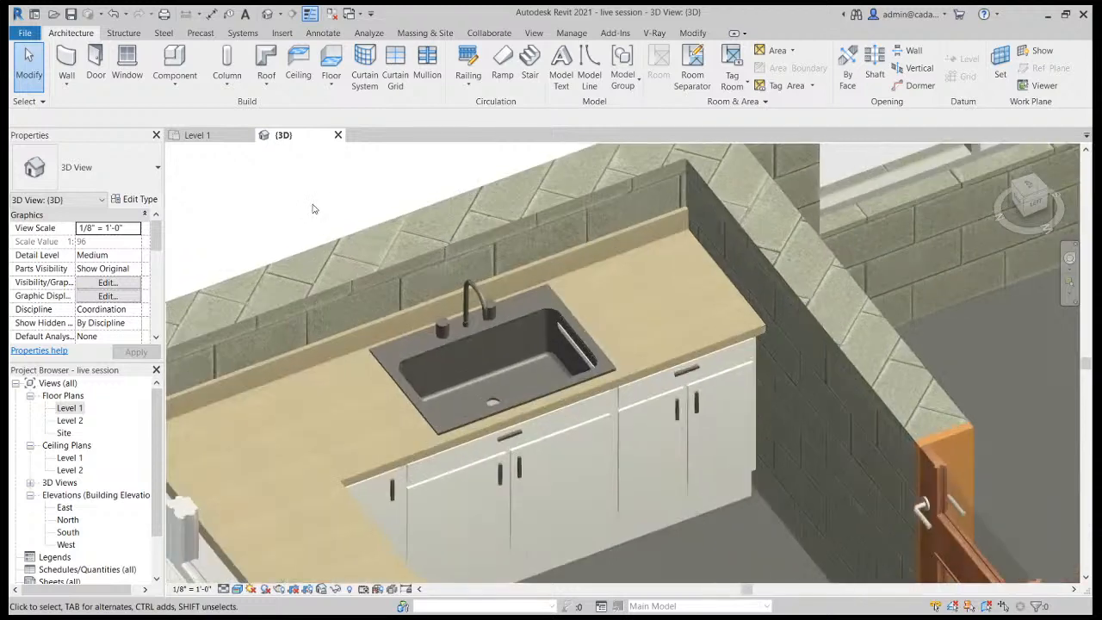
Set the corner countertop's sink location to 4'-0".
{"action": "scroll", "coordinate": [336, 202], "scroll_direction": "down", "scroll_amount": 1}
{"action": "middle_click_drag", "start_coordinate": [504, 344], "coordinate": [462, 311], "text": "shift"}
{"action": "left_click", "coordinate": [462, 304]}
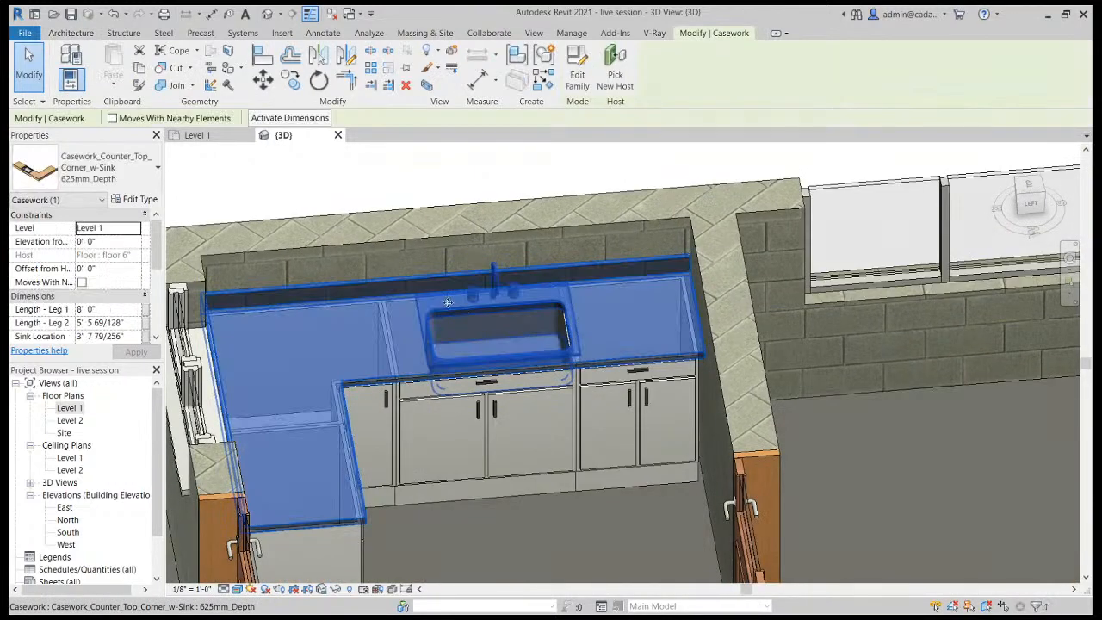
{"action": "scroll", "coordinate": [155, 251], "scroll_direction": "down", "scroll_amount": 2}
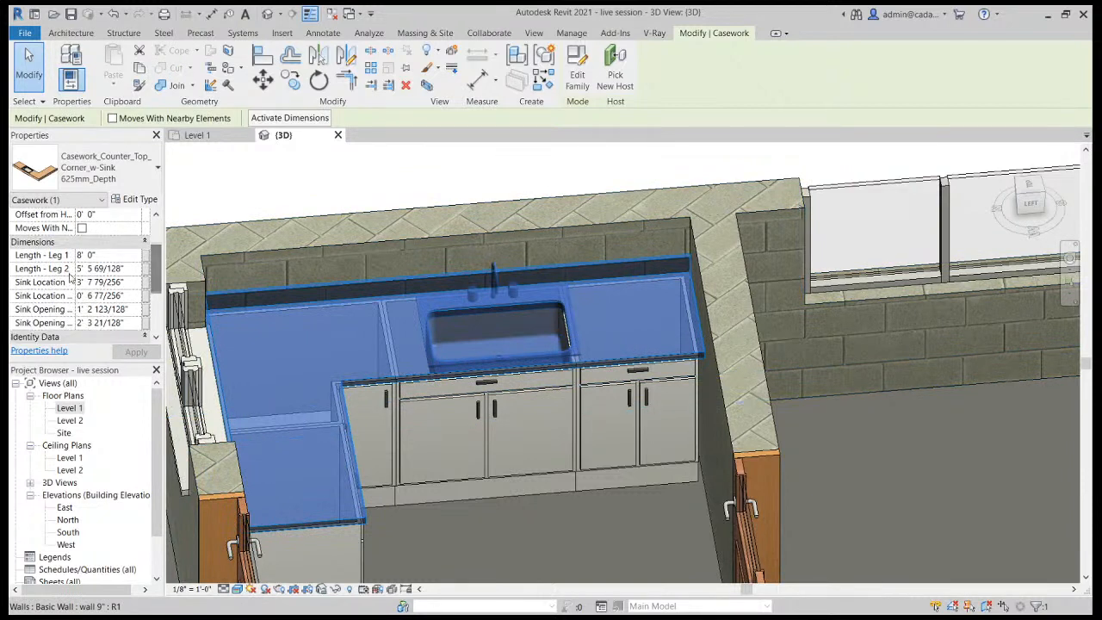
{"action": "left_click", "coordinate": [135, 283]}
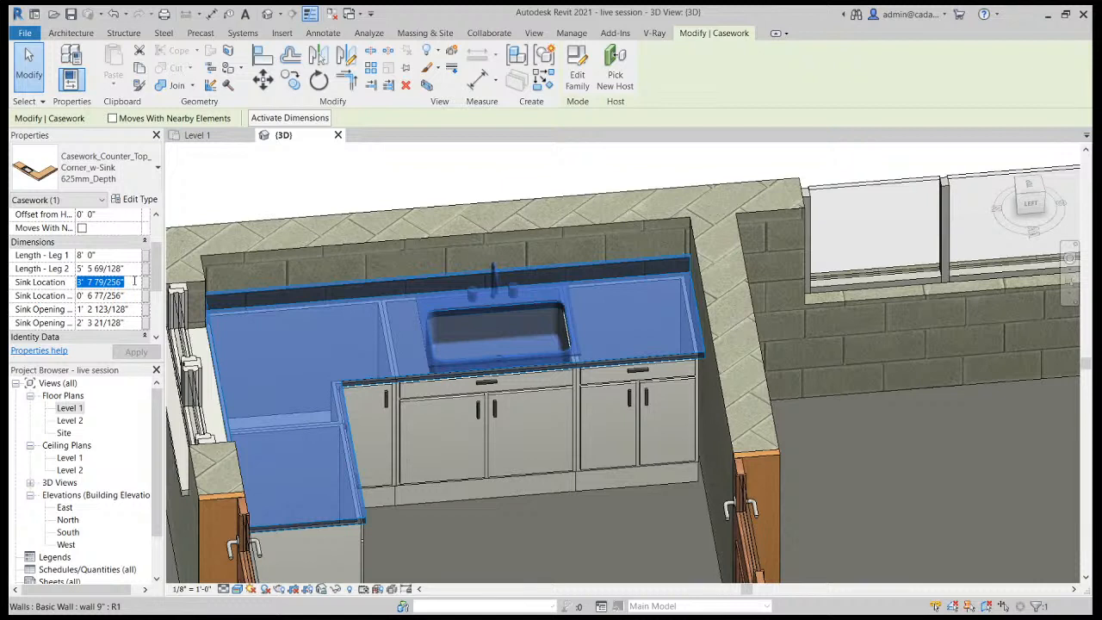
{"action": "type", "text": "4'  0"}
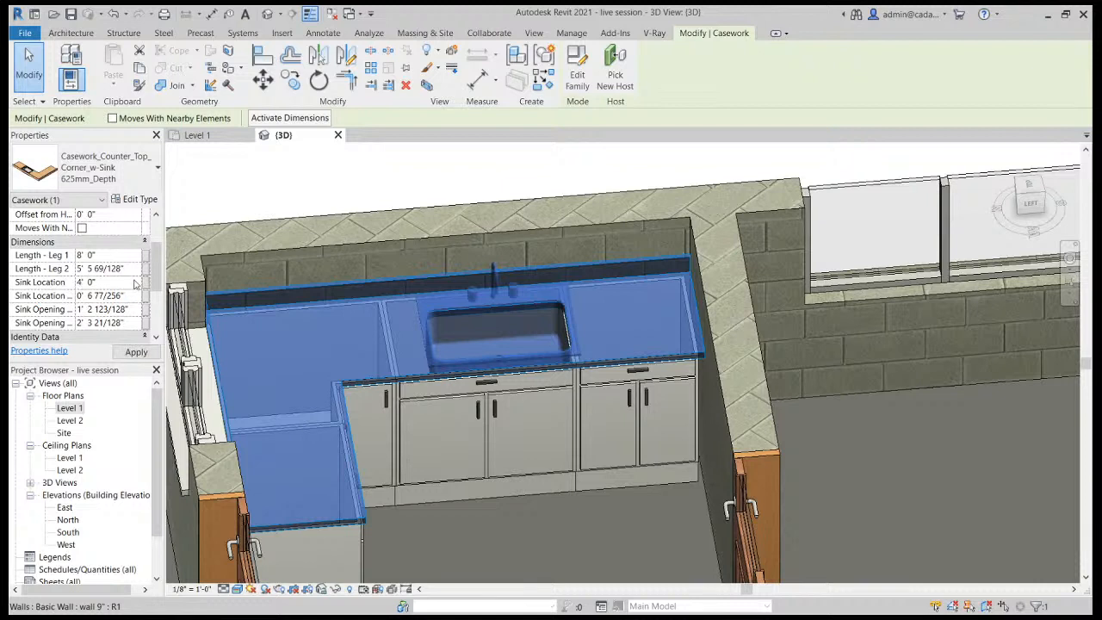
{"action": "key", "text": "Return"}
Try the sink further along the countertop leg with sink locations of 5'-0" and 5'-6".
{"action": "left_click", "coordinate": [116, 283]}
{"action": "type", "text": "5'"}
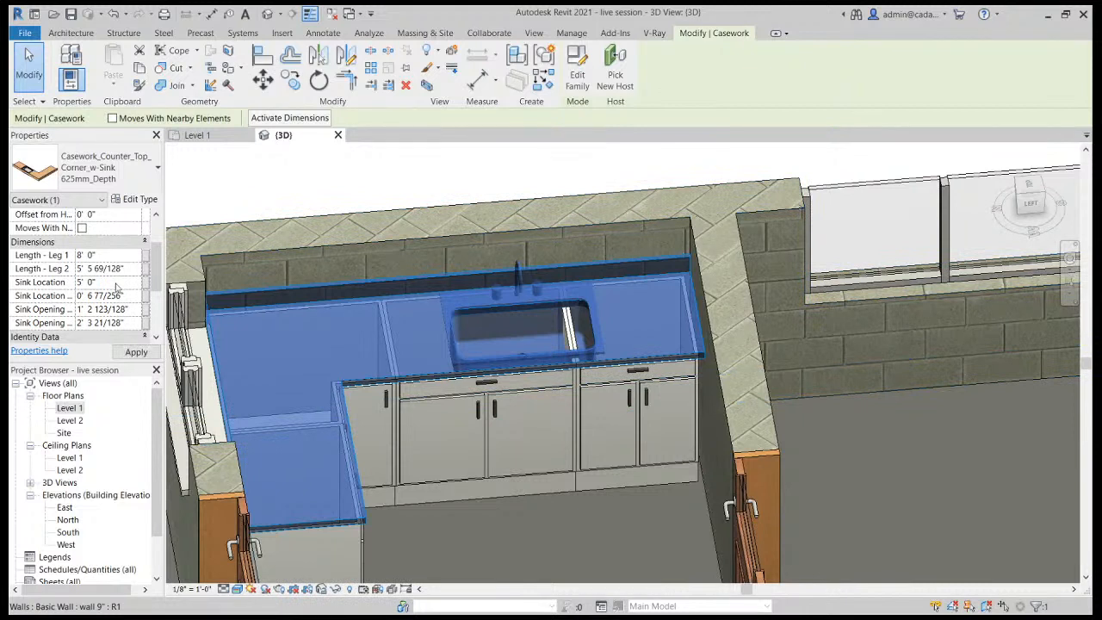
{"action": "left_click", "coordinate": [125, 352]}
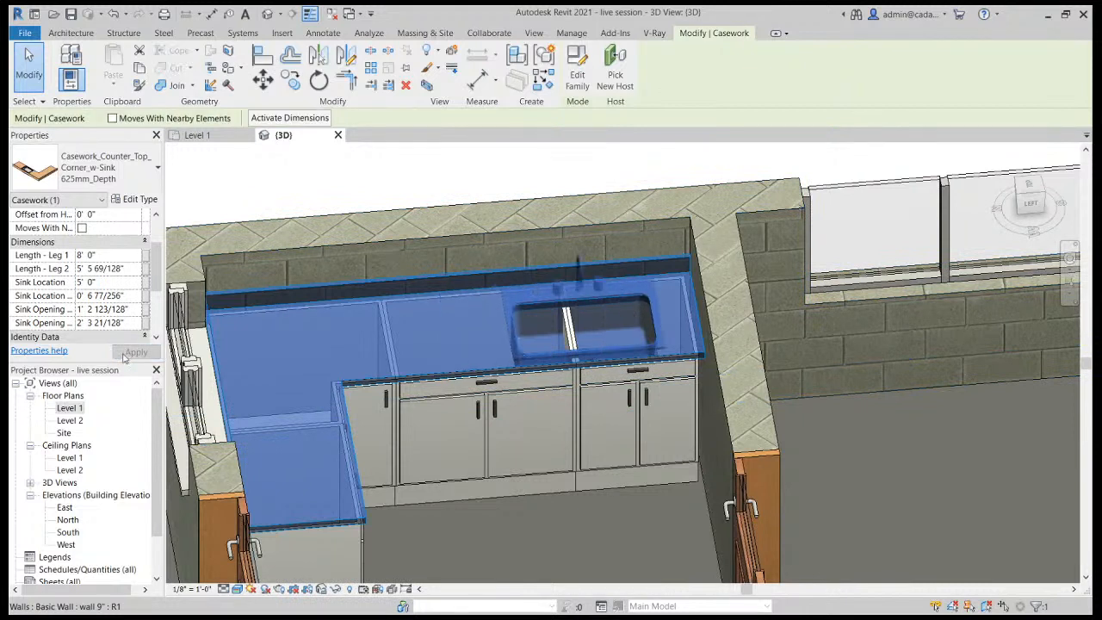
{"action": "left_click", "coordinate": [125, 281]}
{"action": "type", "text": "5' 6"}
{"action": "left_click", "coordinate": [147, 352]}
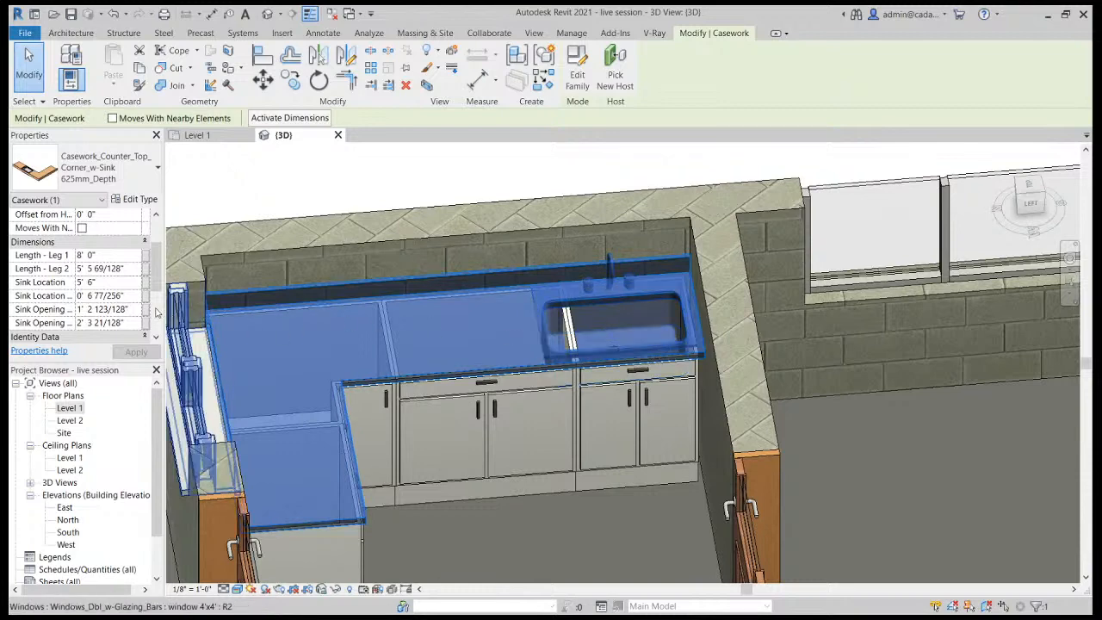
Center the sink over its base cabinet by trying a sink location of 3'-6" and settling on 3'-4".
{"action": "left_click", "coordinate": [100, 281]}
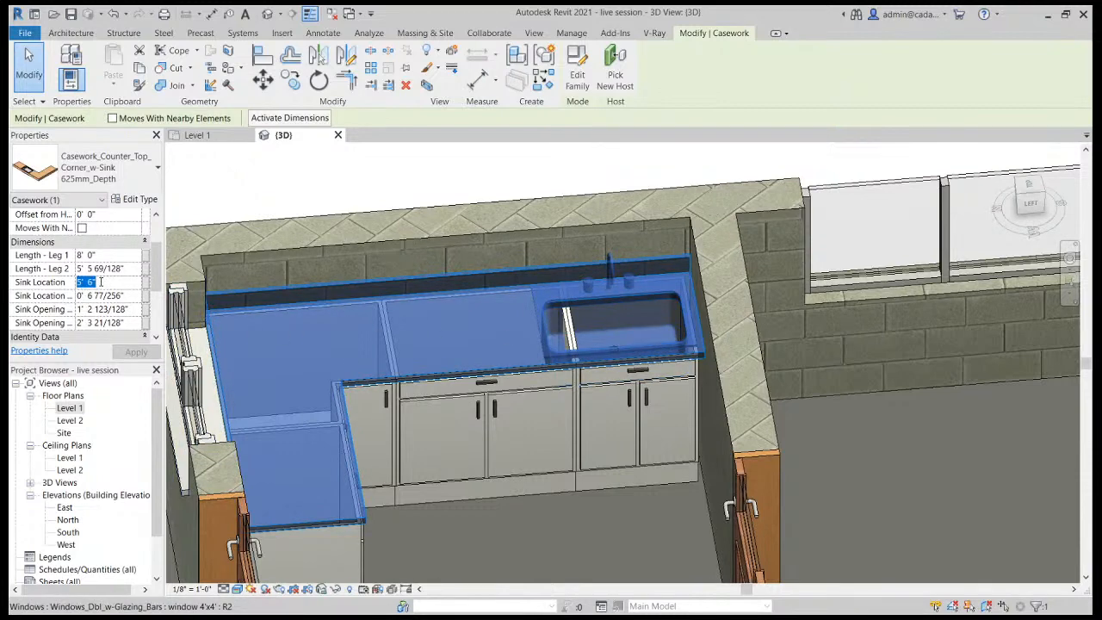
{"action": "type", "text": "3' 6\""}
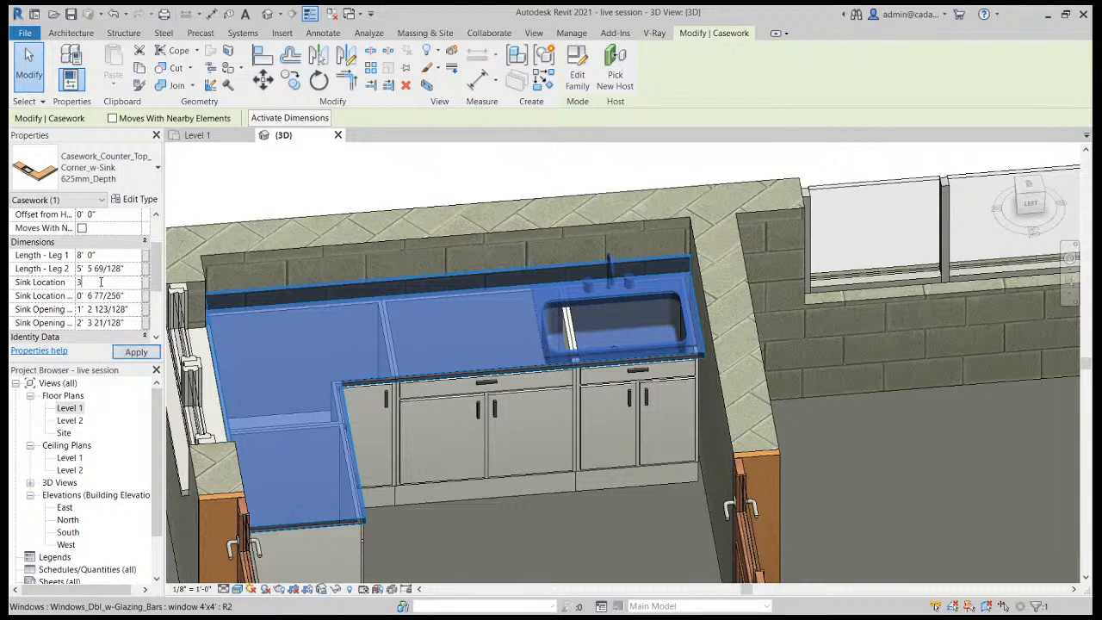
{"action": "left_click", "coordinate": [135, 352]}
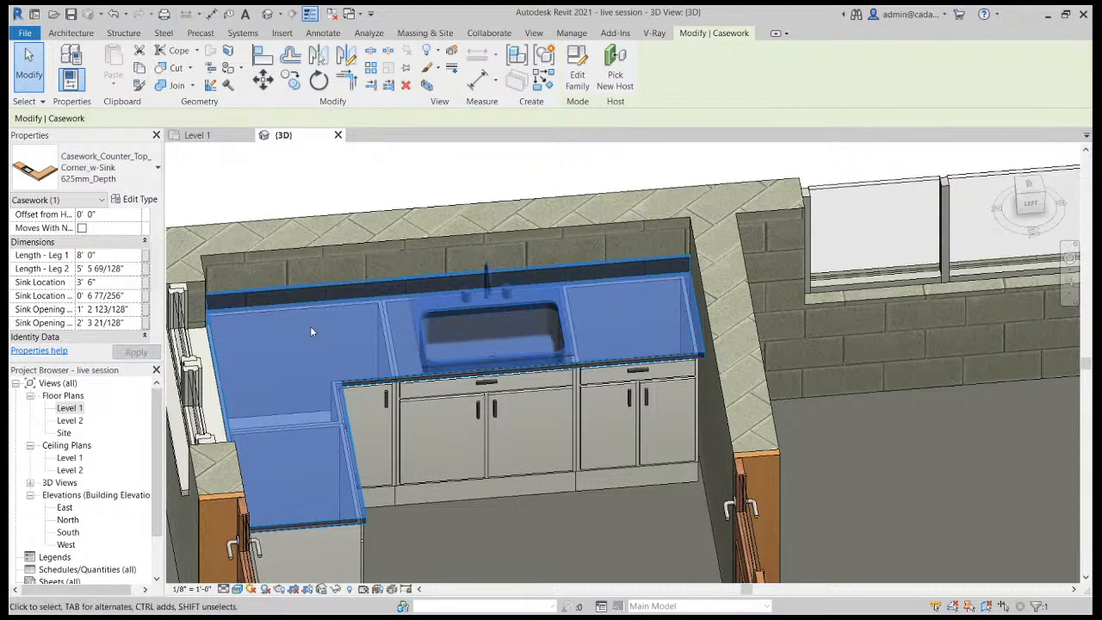
{"action": "left_click", "coordinate": [123, 285]}
{"action": "type", "text": "3' 4\""}
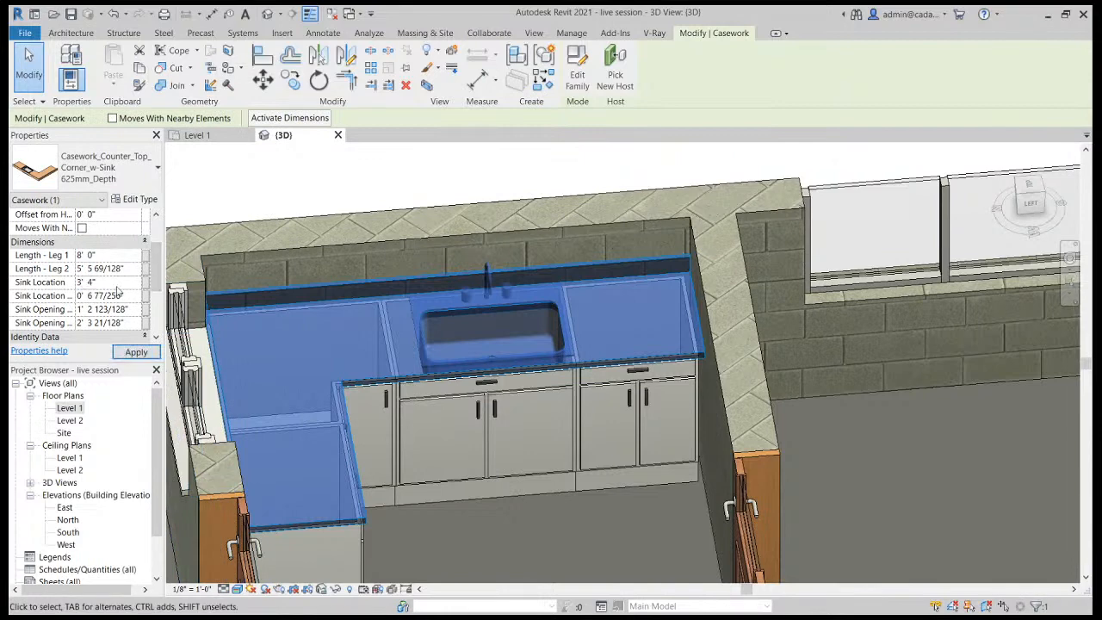
{"action": "left_click", "coordinate": [136, 352]}
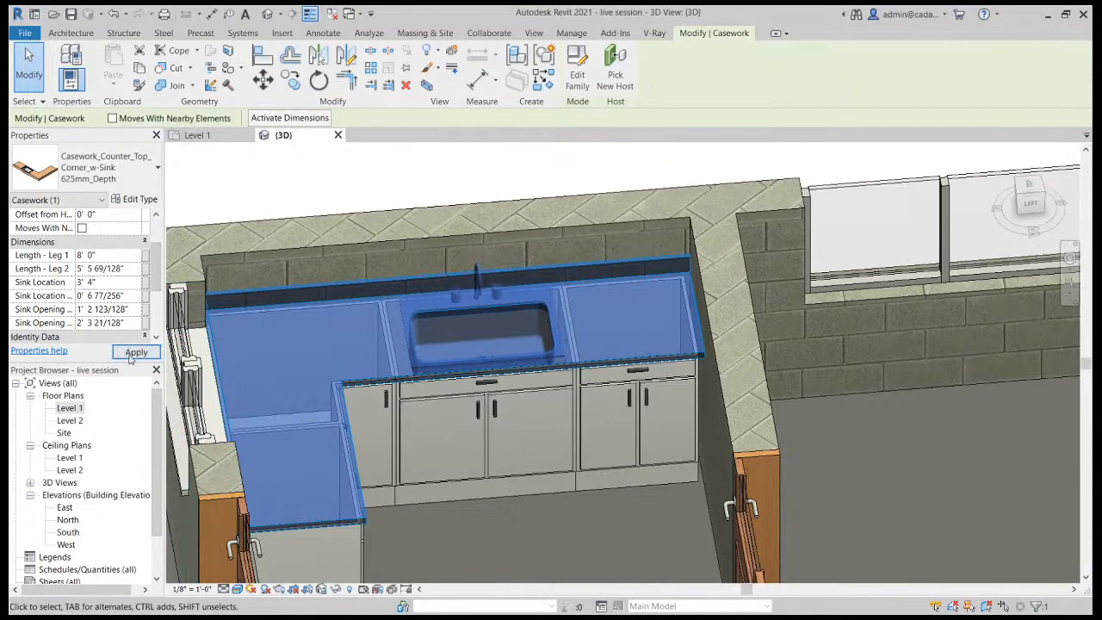
{"action": "left_click", "coordinate": [455, 175]}
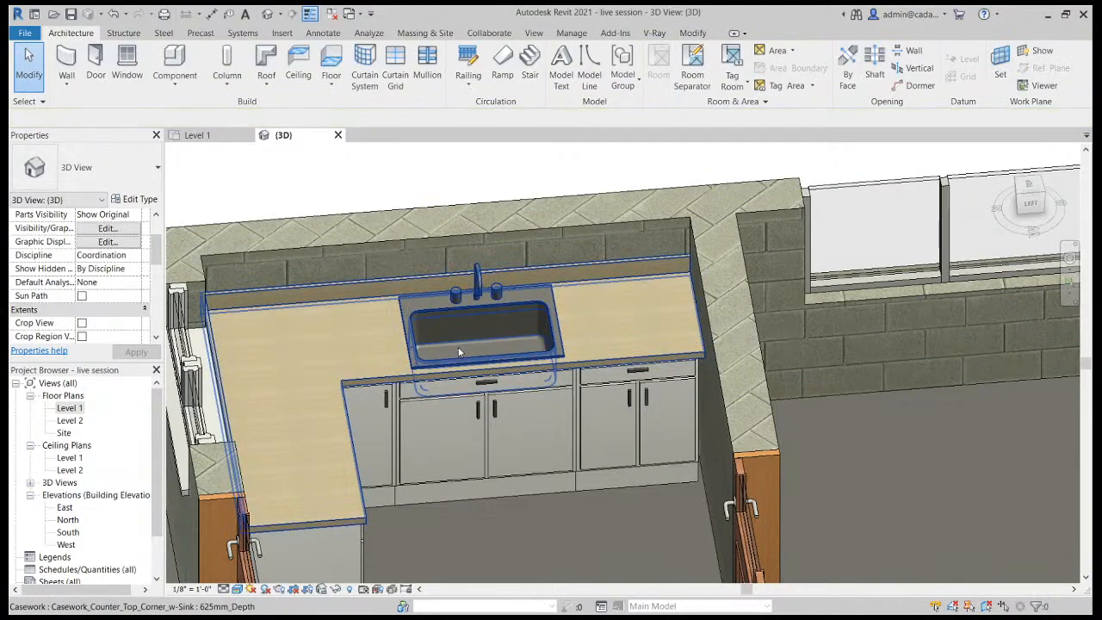
Check the finished kitchen corner in 3D and switch to the Level 1 floor plan showing the kitchen and neighbouring rooms.
{"action": "scroll", "coordinate": [533, 352], "scroll_direction": "down", "scroll_amount": 3}
{"action": "middle_click_drag", "start_coordinate": [601, 511], "coordinate": [503, 447], "text": "shift"}
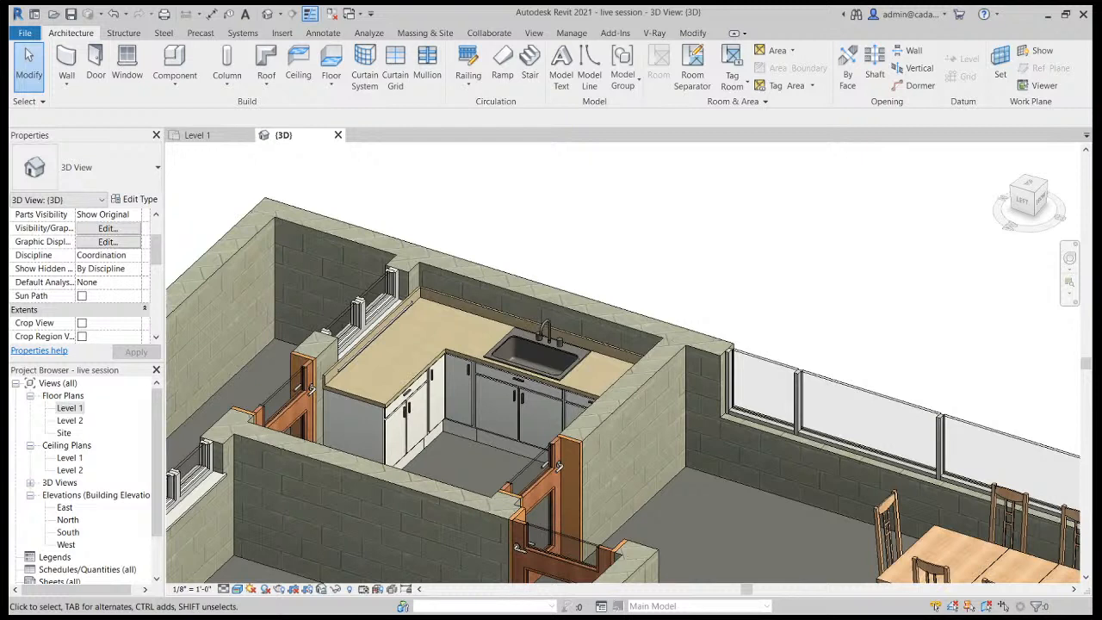
{"action": "scroll", "coordinate": [693, 268], "scroll_direction": "down", "scroll_amount": 1}
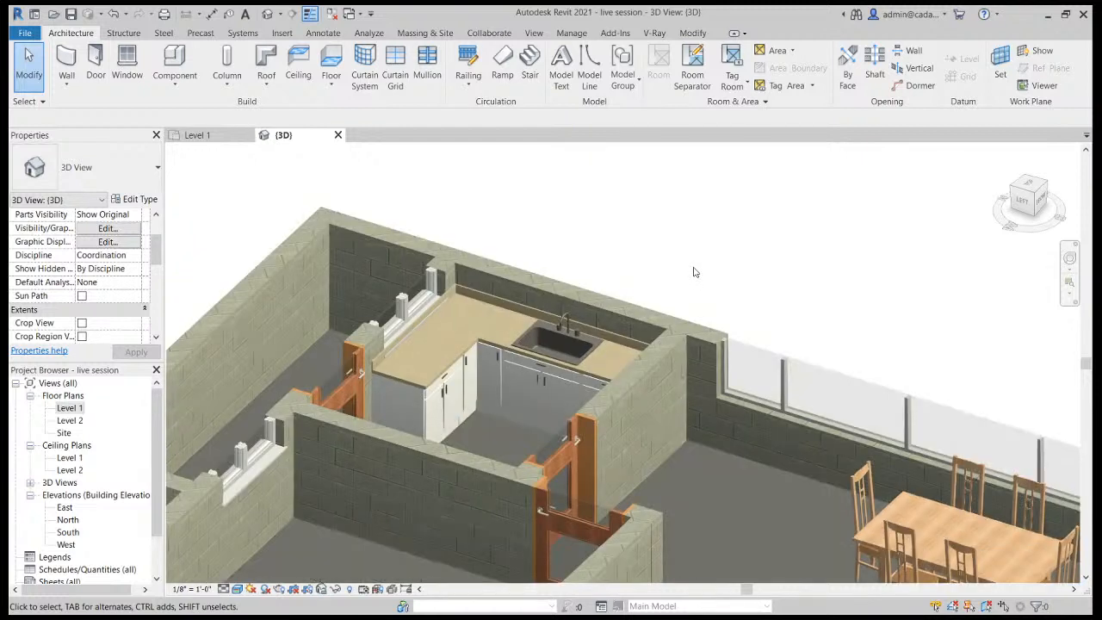
{"action": "double_click", "coordinate": [73, 409]}
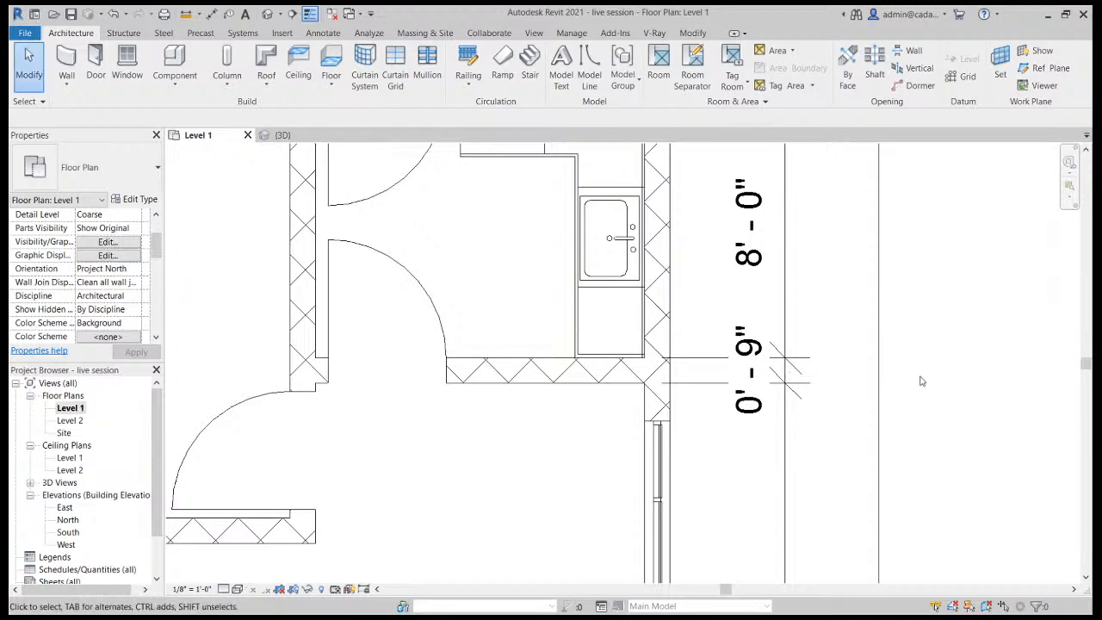
{"action": "scroll", "coordinate": [917, 378], "scroll_direction": "down", "scroll_amount": 3}
{"action": "mouse_move", "coordinate": [684, 342]}
{"action": "middle_mouse_down"}
{"action": "mouse_move", "coordinate": [593, 367]}
{"action": "mouse_move", "coordinate": [539, 354]}
{"action": "middle_mouse_up"}
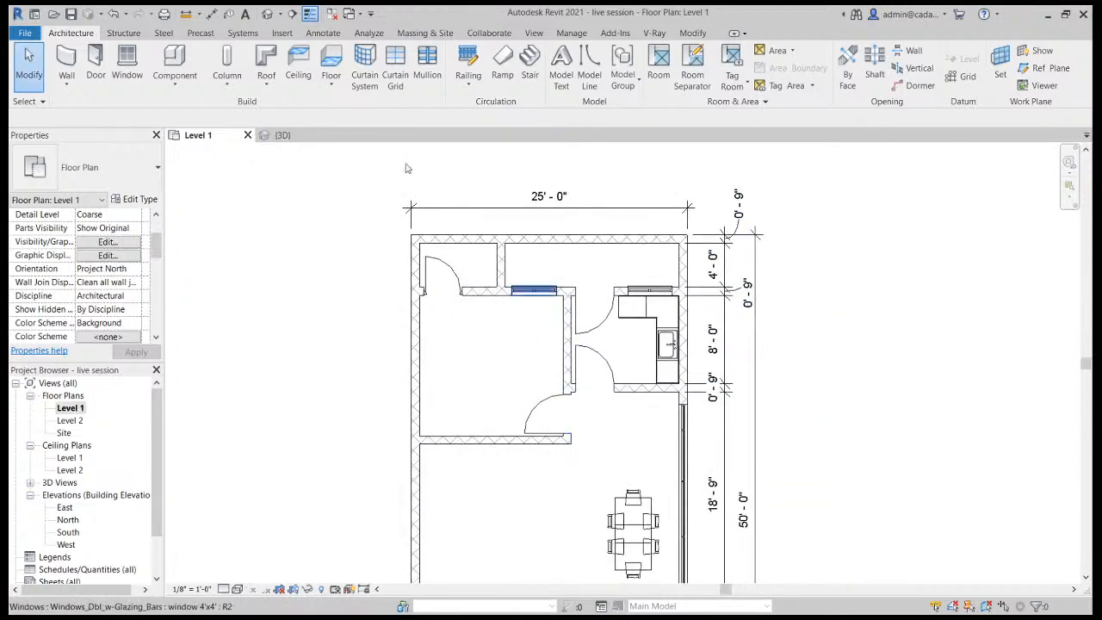
Start loading a new component family and browse from the UK library's Plumbing folder to its Fixtures folder.
{"action": "left_click", "coordinate": [181, 56]}
{"action": "left_click", "coordinate": [578, 75]}
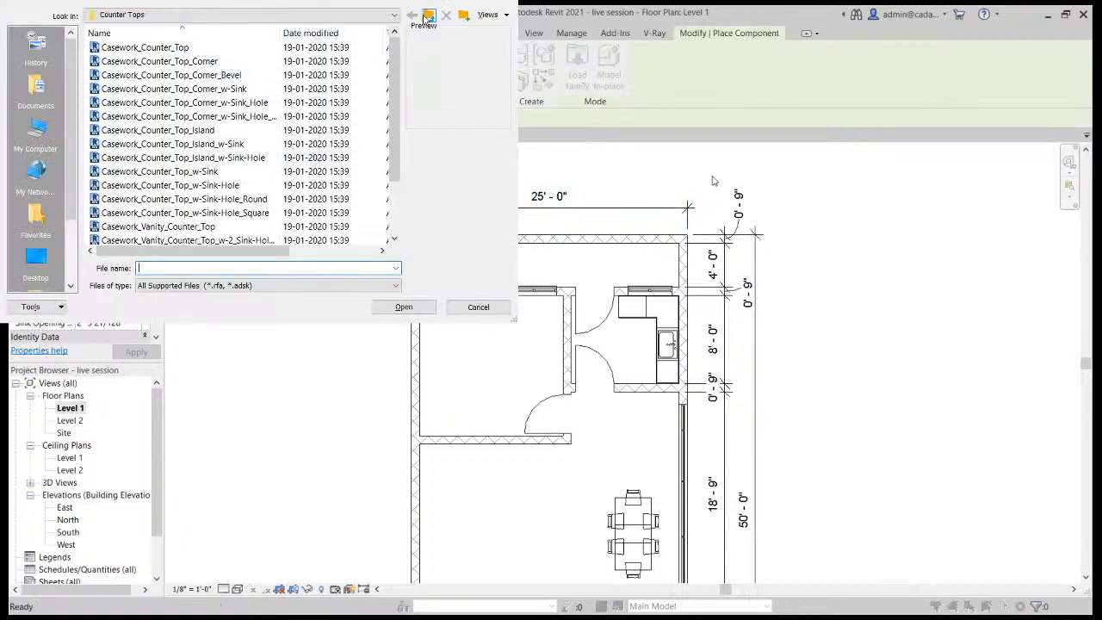
{"action": "left_click", "coordinate": [428, 15]}
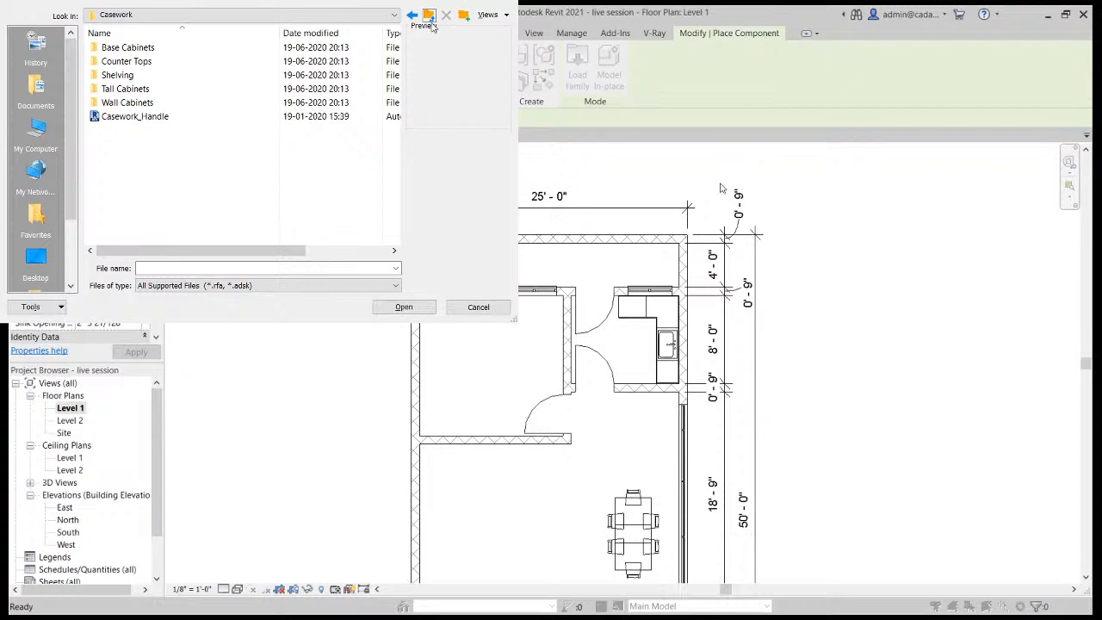
{"action": "left_click", "coordinate": [428, 15]}
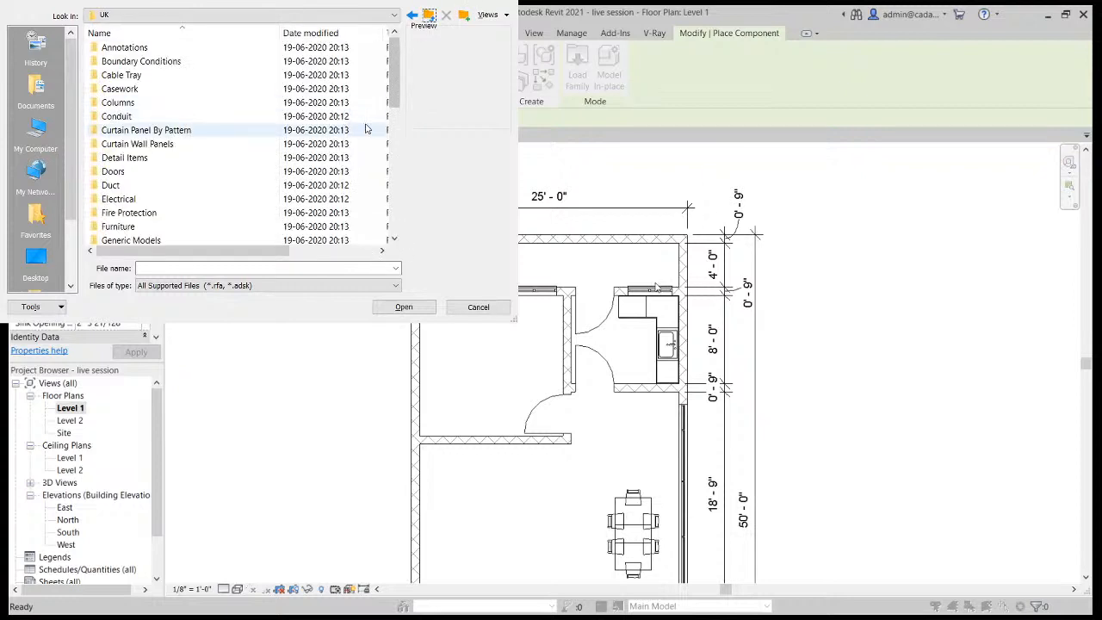
{"action": "scroll", "coordinate": [176, 173], "scroll_direction": "down", "scroll_amount": 5}
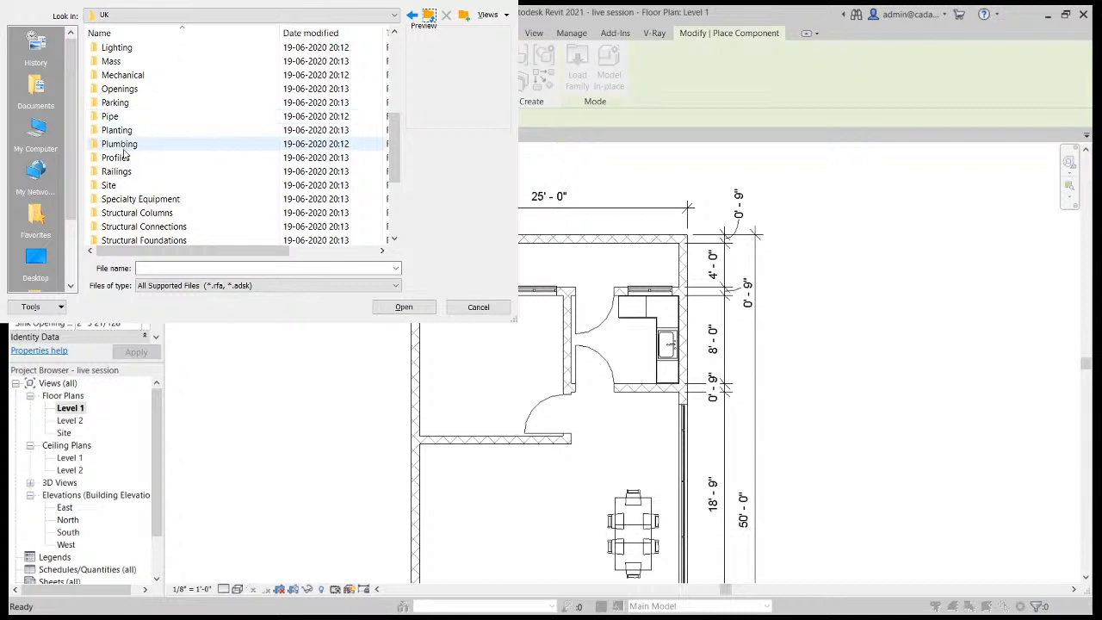
{"action": "double_click", "coordinate": [120, 144]}
{"action": "double_click", "coordinate": [126, 49]}
{"action": "double_click", "coordinate": [122, 63]}
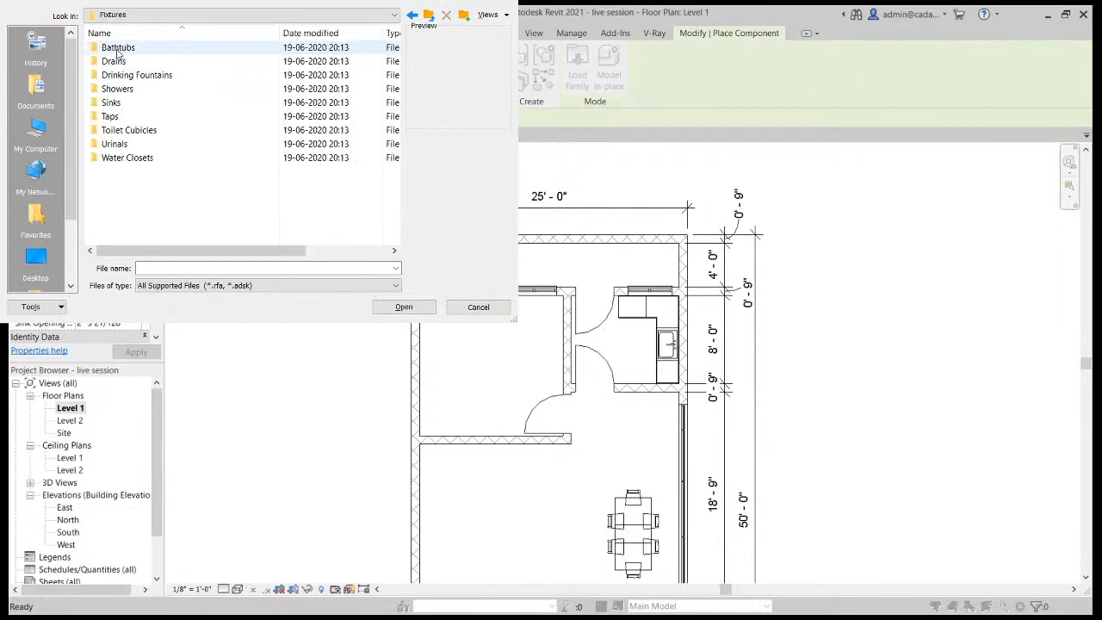
Preview the bath families in the Bathtubs folder, including the corner, free-standing and Bath_3 models.
{"action": "double_click", "coordinate": [121, 49]}
{"action": "left_click", "coordinate": [120, 50]}
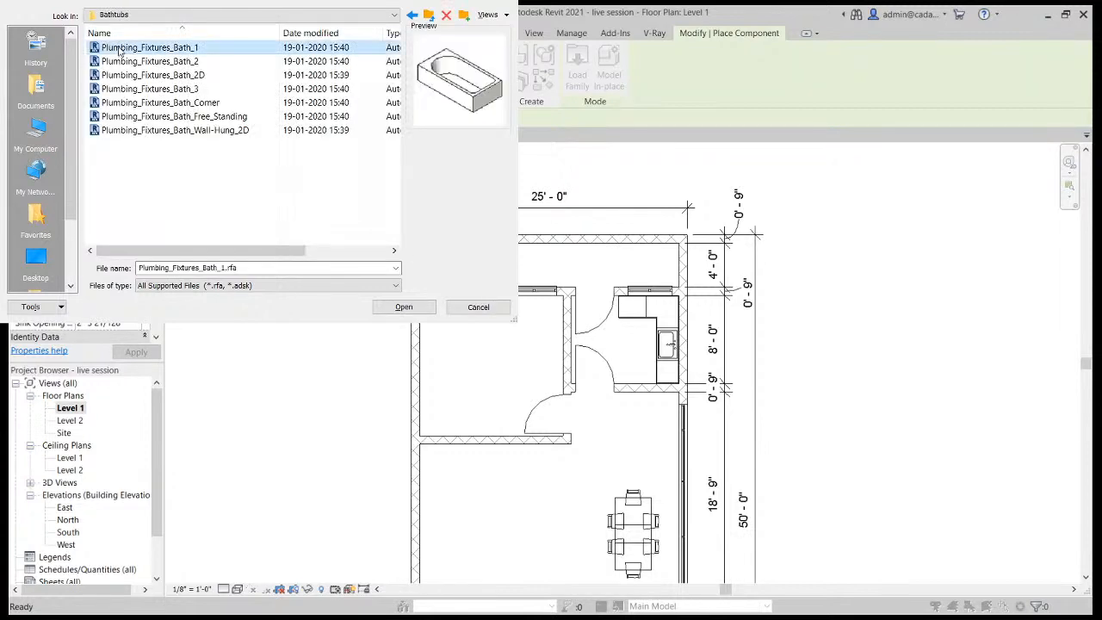
{"action": "key", "text": "Down"}
{"action": "key", "text": "Down"}
{"action": "key", "text": "Down"}
{"action": "key", "text": "Down"}
{"action": "key", "text": "Down"}
{"action": "key", "text": "Down"}
{"action": "key", "text": "Up"}
{"action": "key", "text": "Up"}
{"action": "key", "text": "Up"}
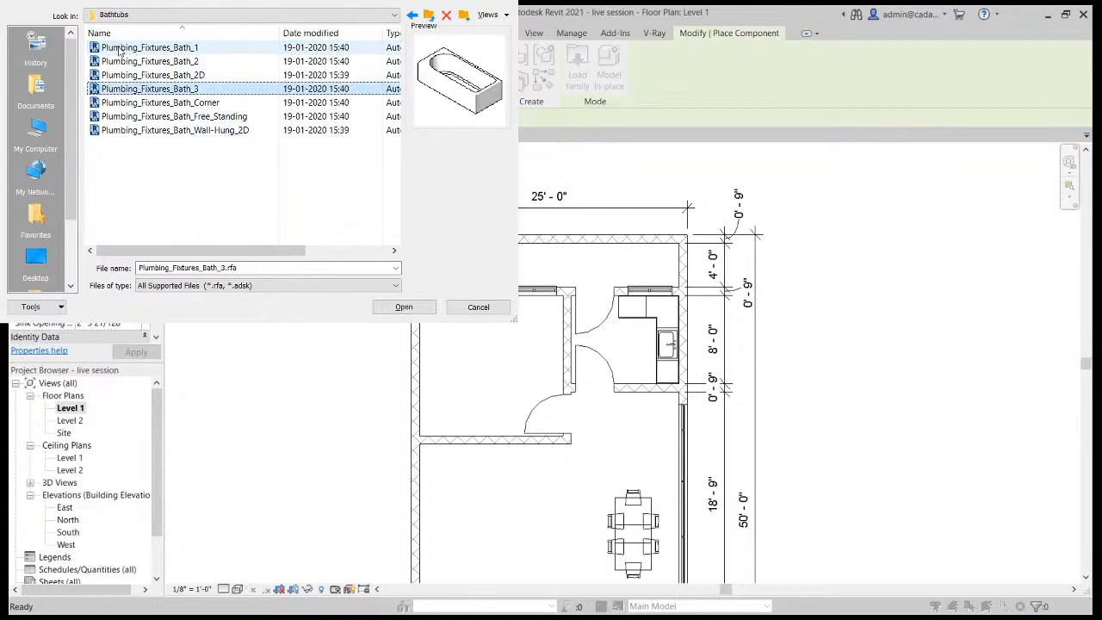
Preview the tap families in the Taps folder under the plumbing fixtures.
{"action": "left_click", "coordinate": [413, 15]}
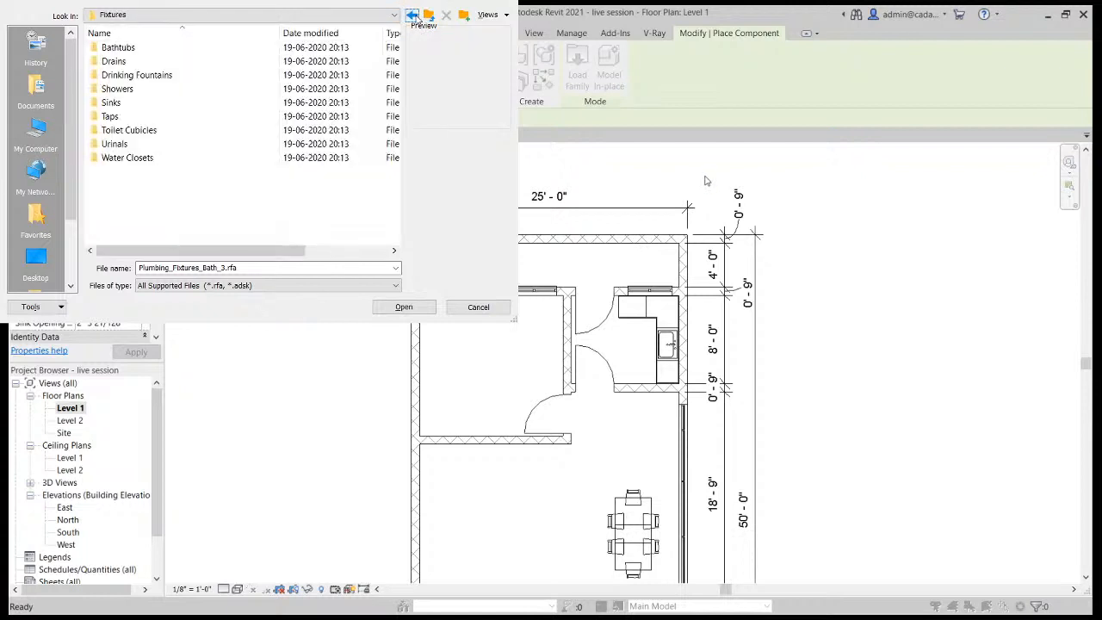
{"action": "double_click", "coordinate": [112, 116]}
{"action": "left_click", "coordinate": [133, 49]}
{"action": "key", "text": "Down"}
{"action": "key", "text": "Down"}
{"action": "key", "text": "Down"}
{"action": "key", "text": "Down"}
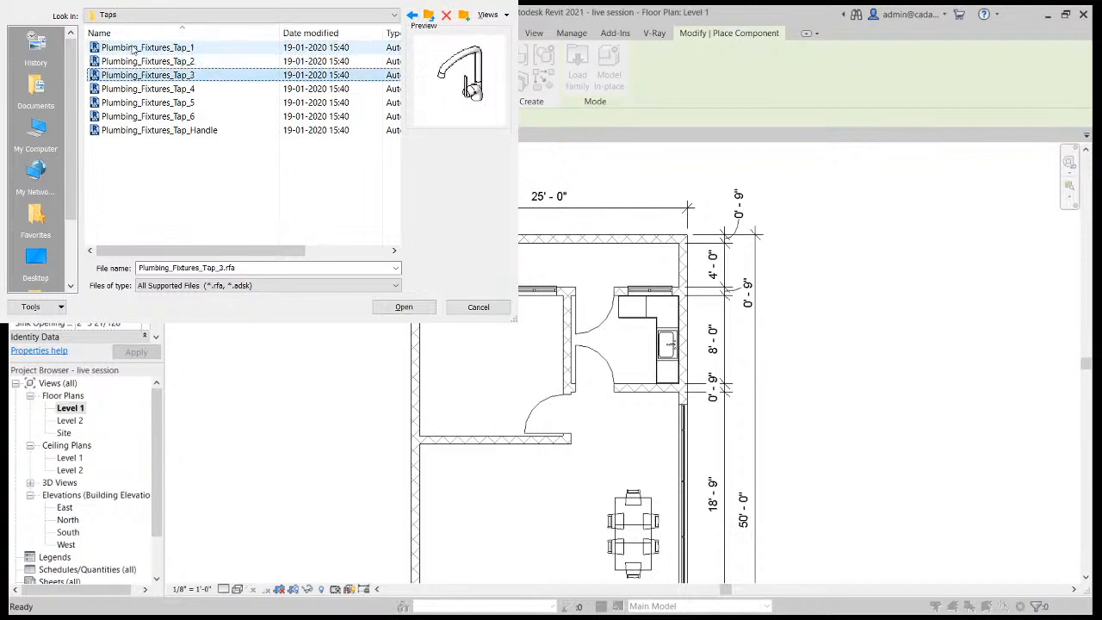
Preview the toilet families in the Water Closets folder, comparing the wall-mounted, wall-based and with-cistern WC models.
{"action": "left_click", "coordinate": [428, 14]}
{"action": "double_click", "coordinate": [128, 161]}
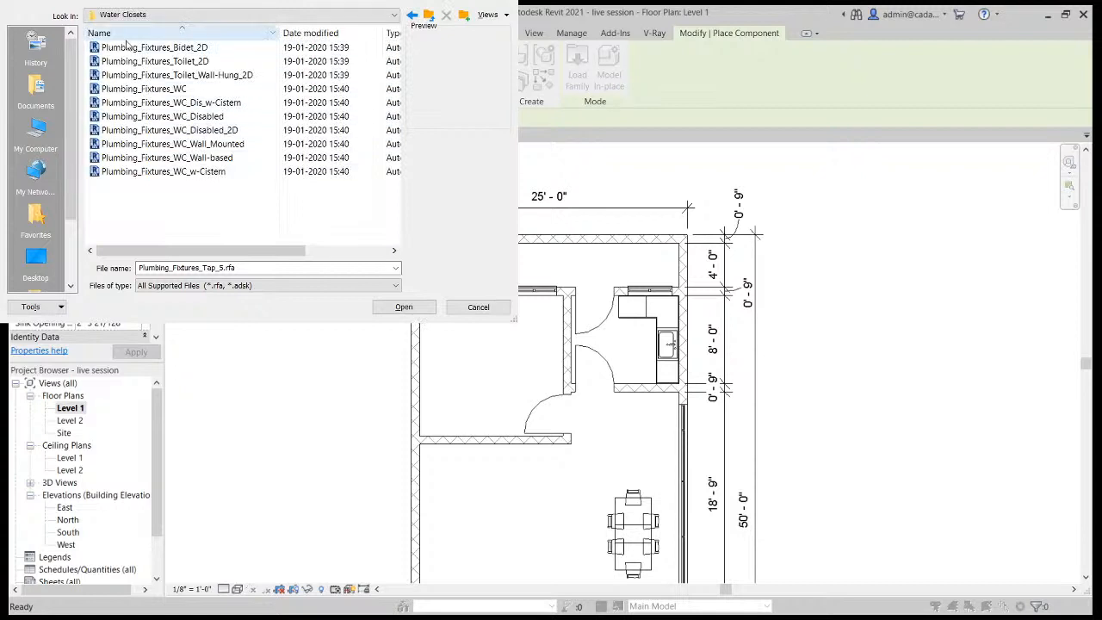
{"action": "left_click", "coordinate": [128, 49]}
{"action": "key", "text": "Down"}
{"action": "key", "text": "Down"}
{"action": "key", "text": "Down"}
{"action": "key", "text": "Down"}
{"action": "key", "text": "Down"}
{"action": "key", "text": "Down"}
{"action": "key", "text": "Down"}
{"action": "key", "text": "Down"}
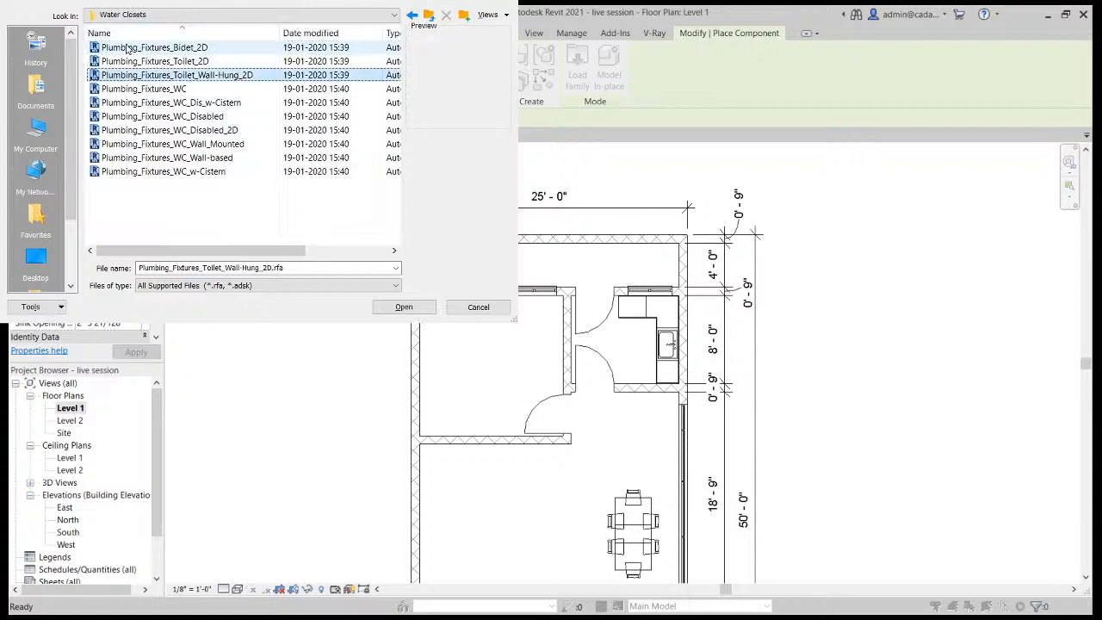
{"action": "key", "text": "Down"}
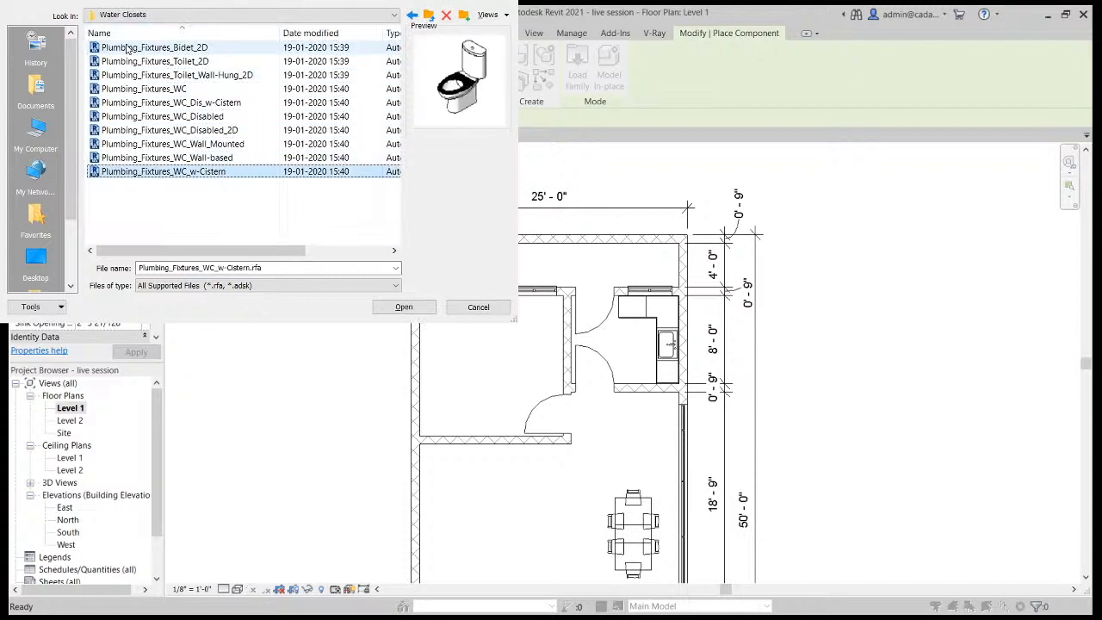
{"action": "key", "text": "Up"}
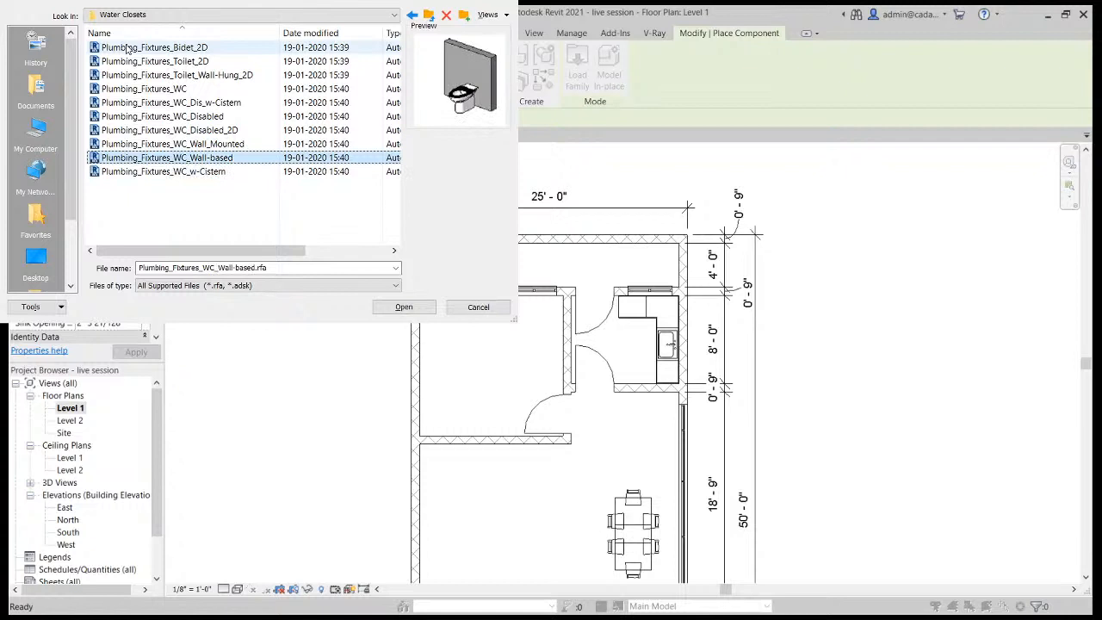
{"action": "key", "text": "Up"}
{"action": "key", "text": "Down"}
{"action": "key", "text": "Down"}
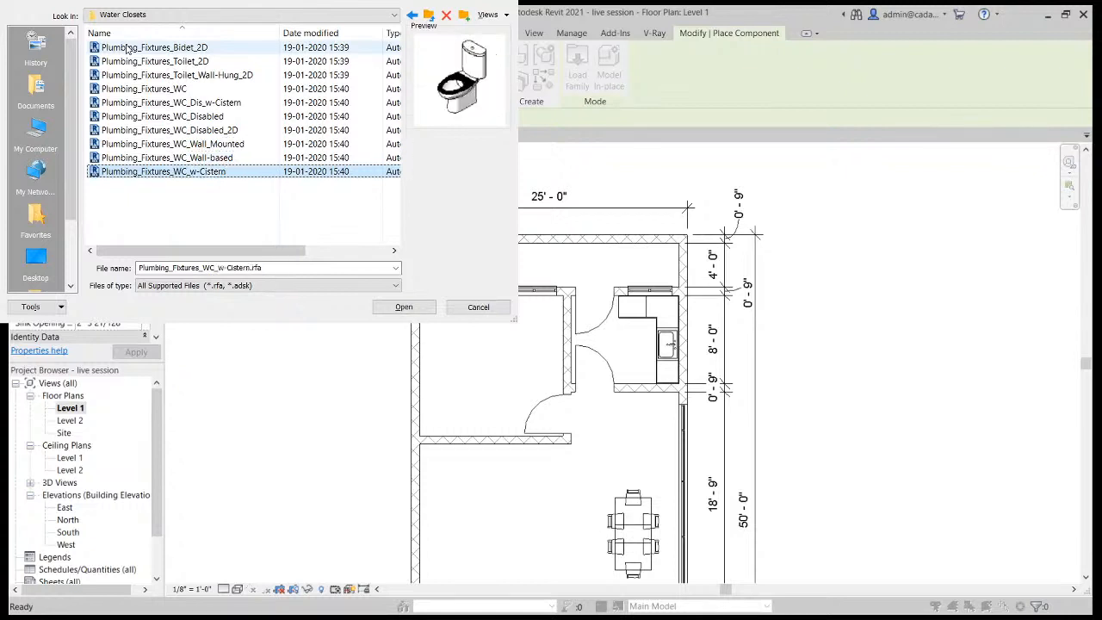
{"action": "key", "text": "Up"}
{"action": "key", "text": "Up"}
{"action": "key", "text": "Up"}
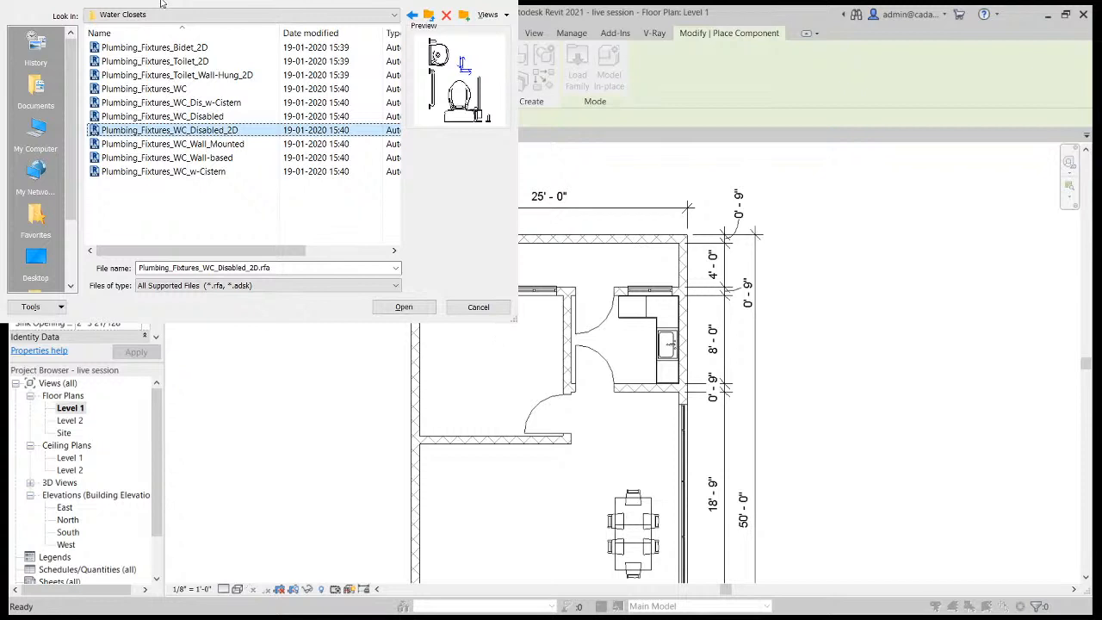
Compare the disabled and 2D toilet families in the Water Closets folder and load Plumbing_Fixtures_Toilet_2D.
{"action": "left_click", "coordinate": [164, 118]}
{"action": "left_click", "coordinate": [165, 107]}
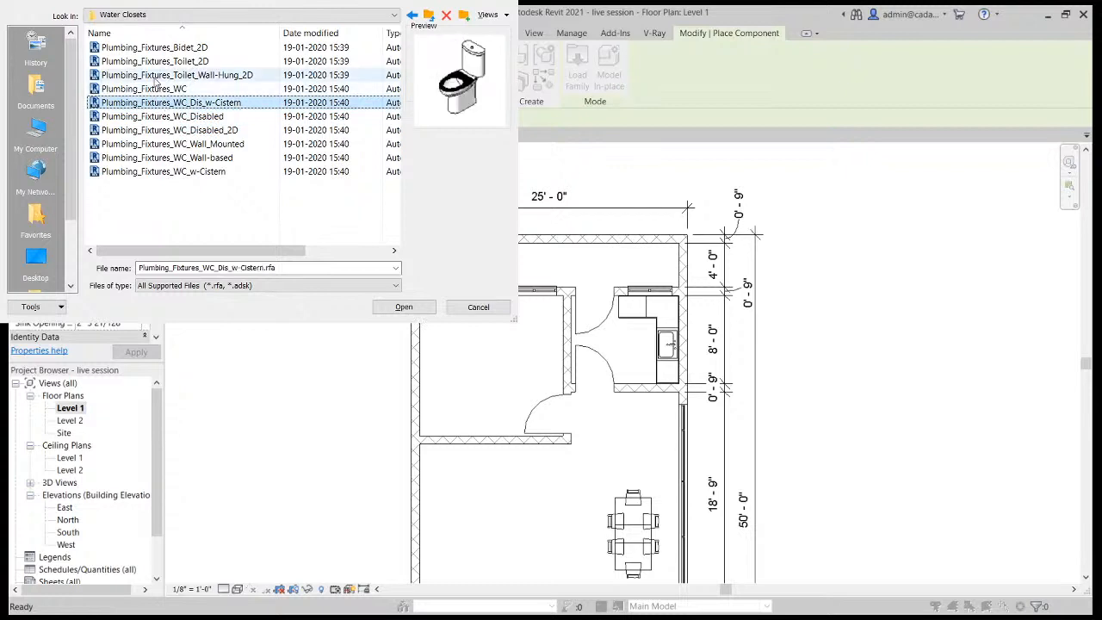
{"action": "left_click", "coordinate": [156, 77]}
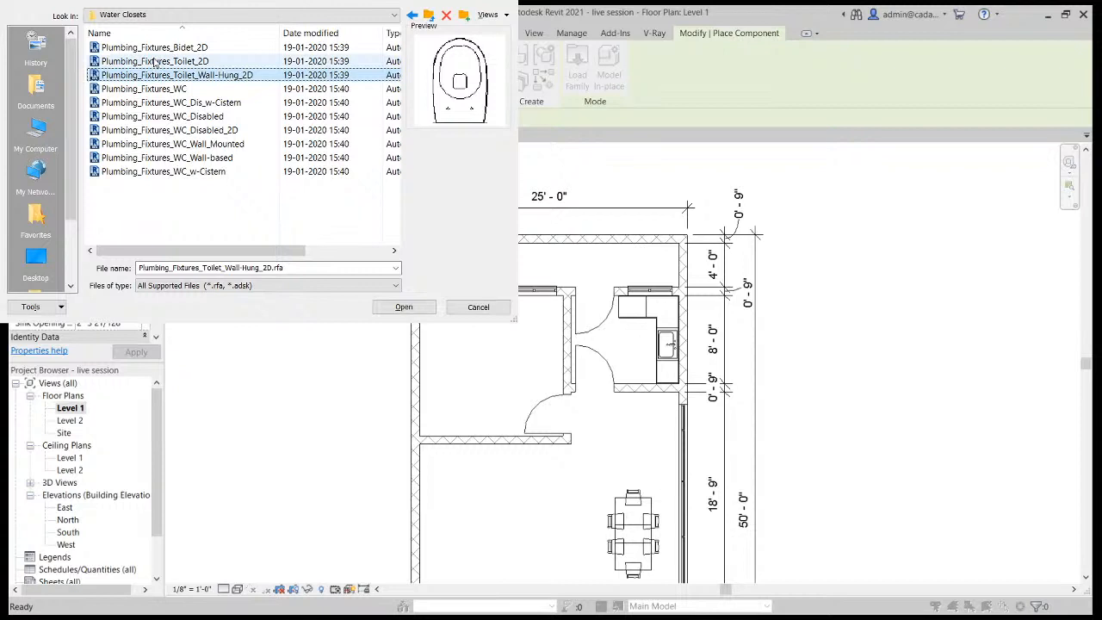
{"action": "left_click", "coordinate": [176, 62]}
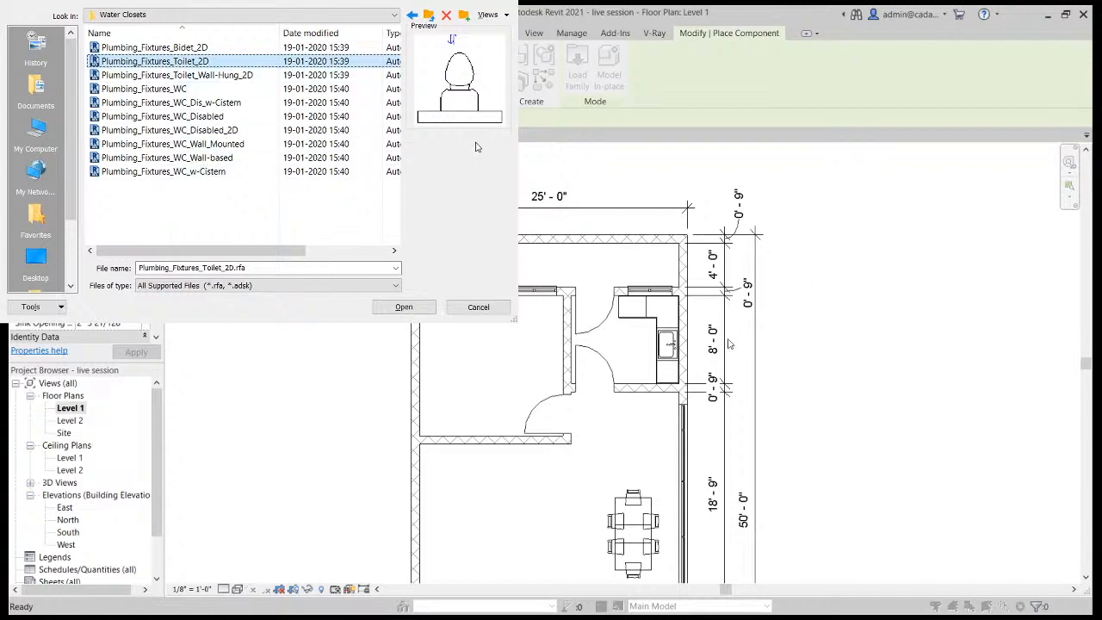
{"action": "left_click", "coordinate": [404, 307]}
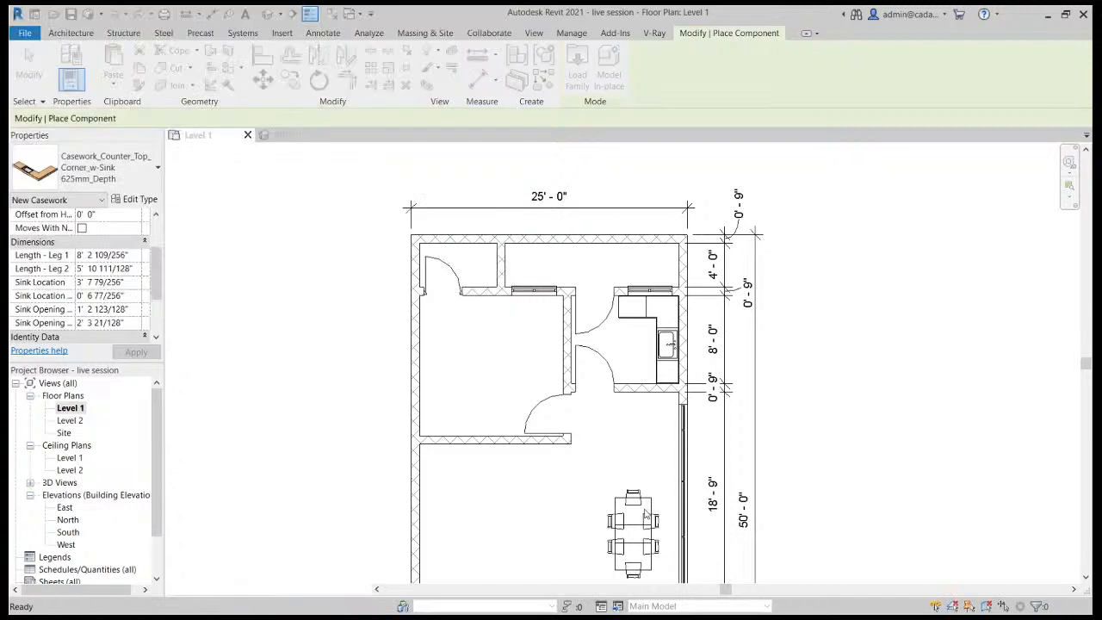
Place the 2D toilet against the outer wall of the small toilet room, opposite its door wall.
{"action": "scroll", "coordinate": [472, 250], "scroll_direction": "up", "scroll_amount": 3}
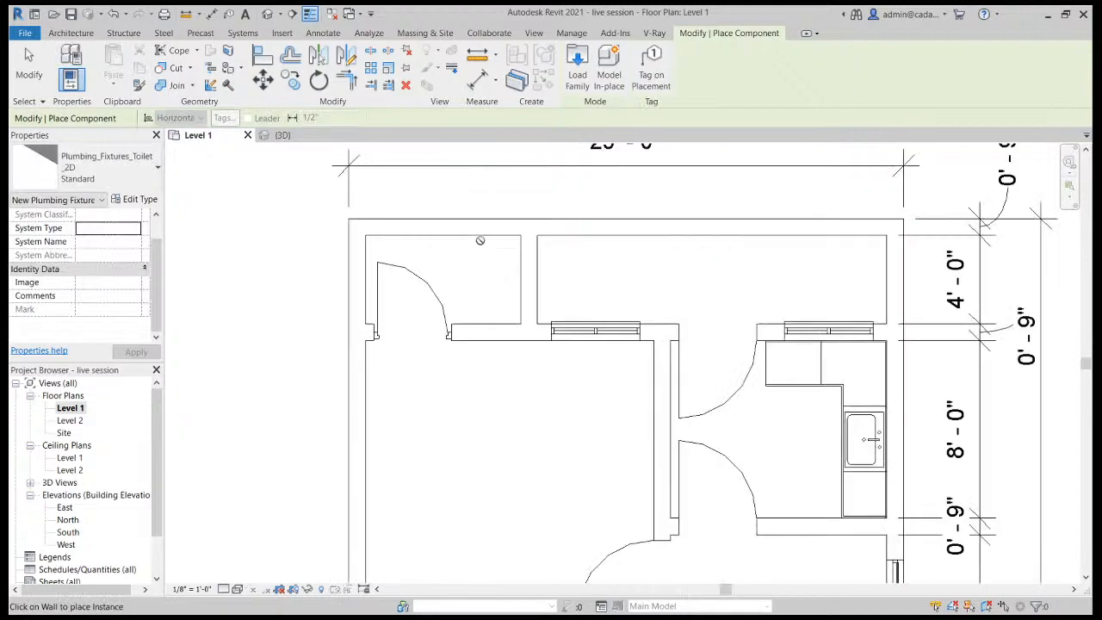
{"action": "left_click", "coordinate": [488, 234]}
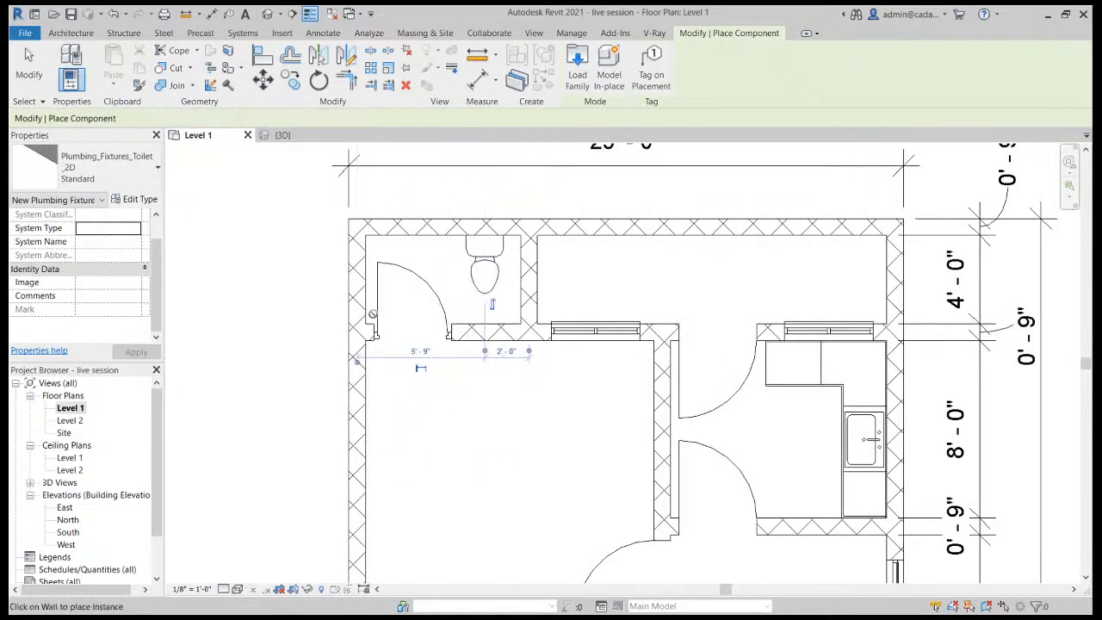
{"action": "key", "text": "Escape"}
Inspect the small toilet room in the 3D view to check how the placed 2D toilet is represented.
{"action": "left_click", "coordinate": [294, 14]}
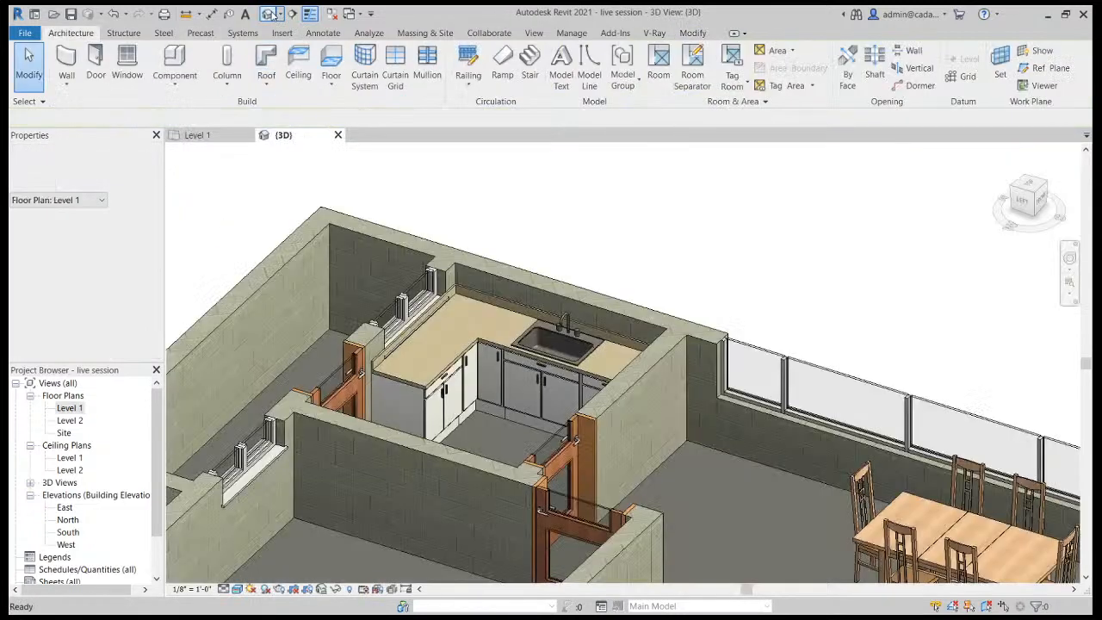
{"action": "scroll", "coordinate": [297, 422], "scroll_direction": "up", "scroll_amount": 5}
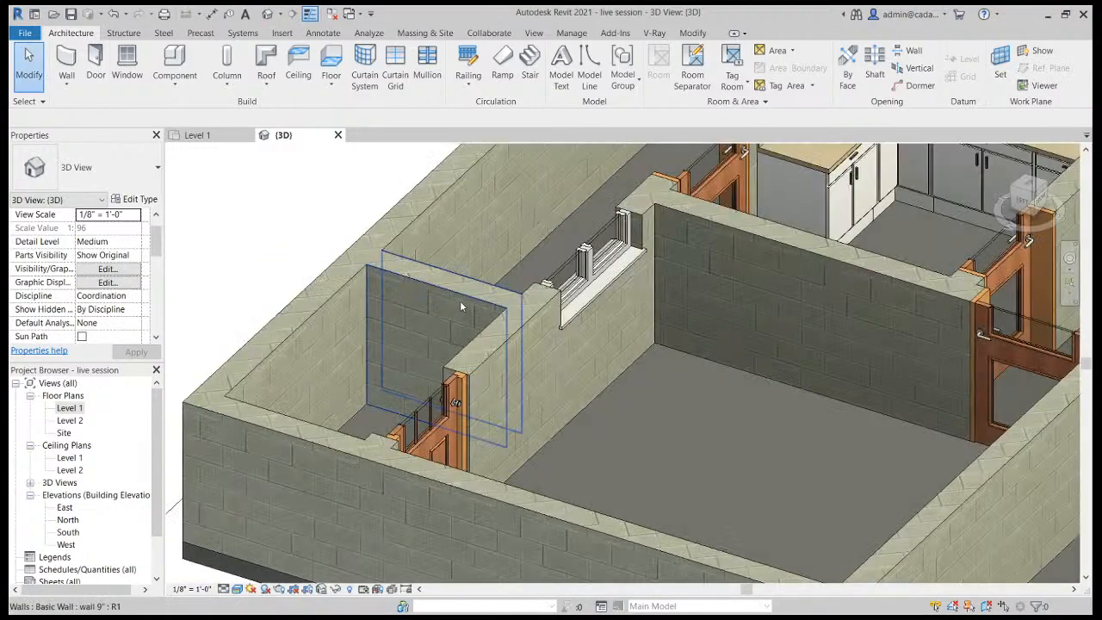
{"action": "left_click", "coordinate": [460, 301]}
{"action": "middle_click_drag", "start_coordinate": [460, 310], "coordinate": [442, 522], "text": "shift"}
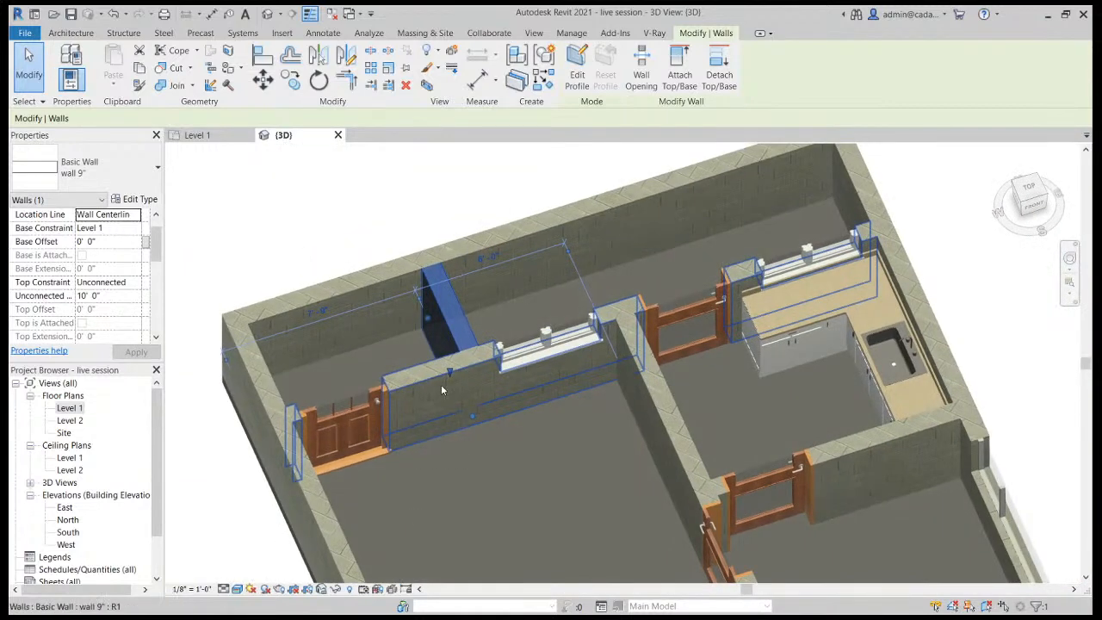
{"action": "scroll", "coordinate": [482, 431], "scroll_direction": "down", "scroll_amount": 5}
{"action": "left_click", "coordinate": [618, 400]}
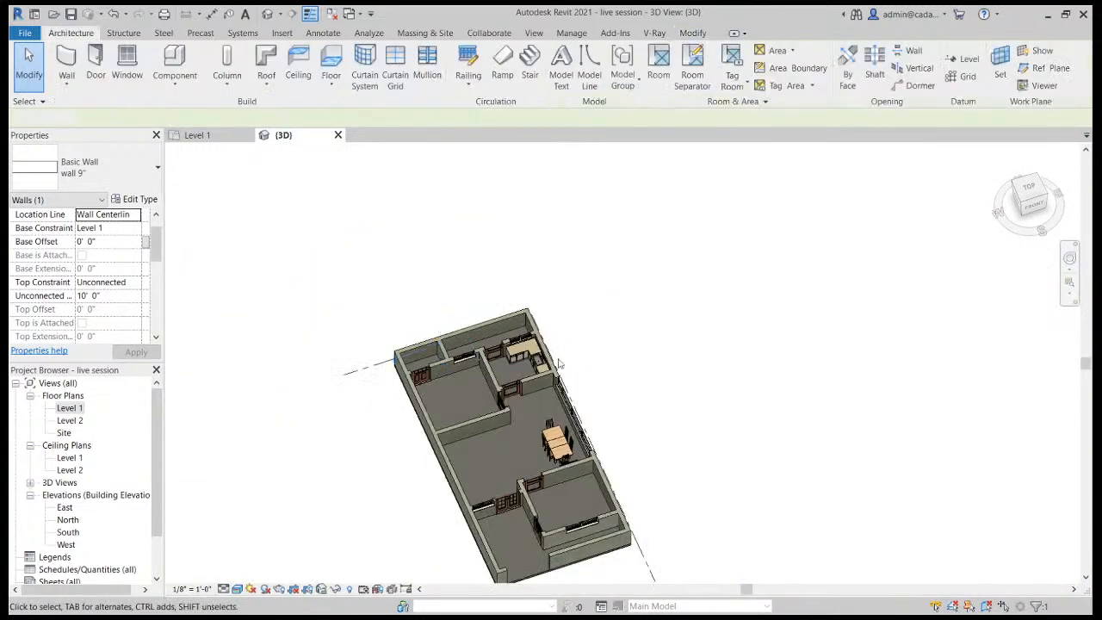
Return to the Level 1 floor plan and delete the 2D toilet from the small toilet room.
{"action": "double_click", "coordinate": [79, 412]}
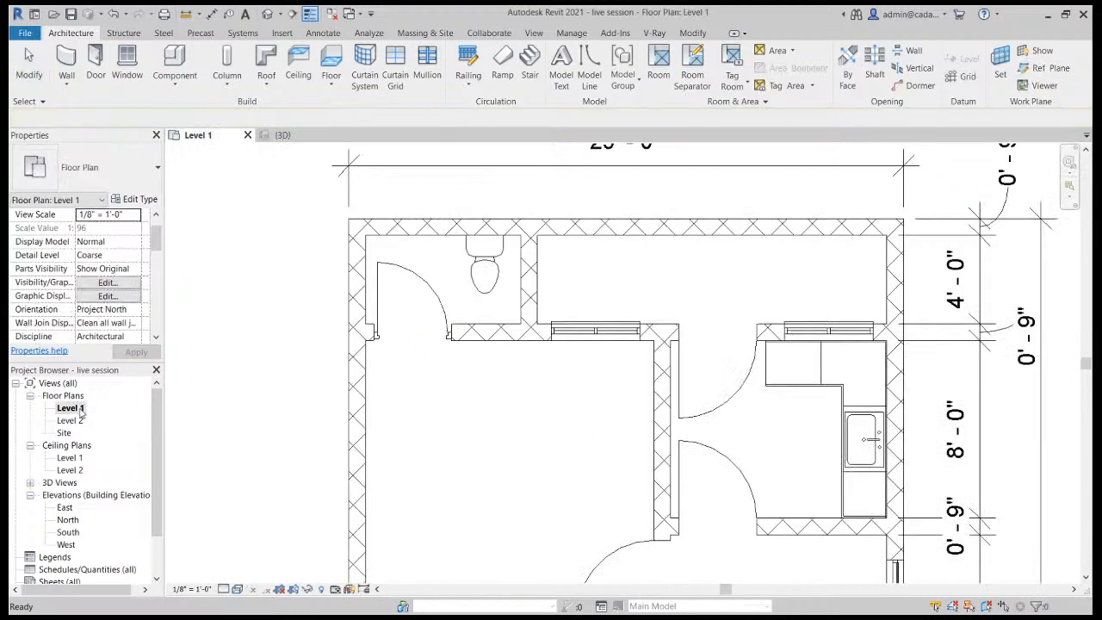
{"action": "left_click", "coordinate": [486, 265]}
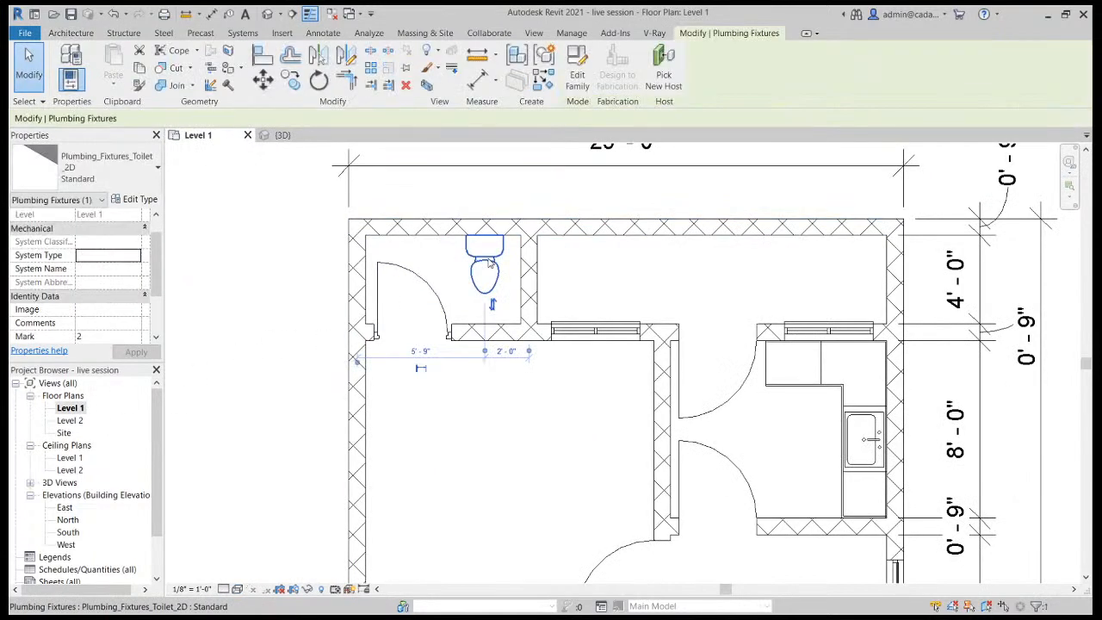
{"action": "key", "text": "Delete"}
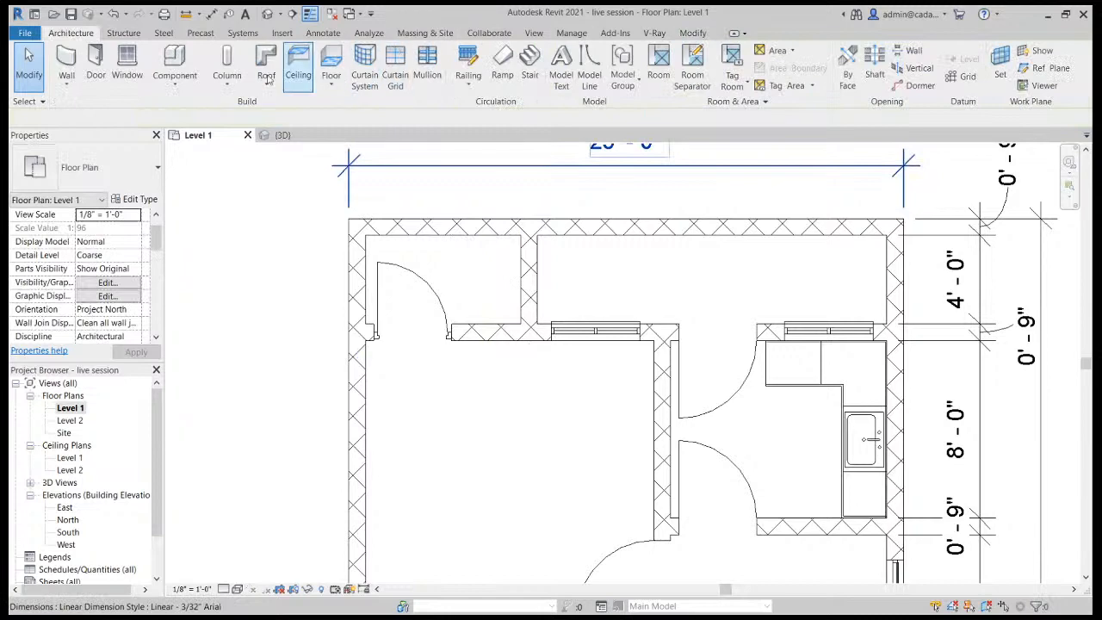
Start a new component, preview the WC families in the Water Closets folder and load Plumbing_Fixtures_WC_w-Cistern.
{"action": "left_click", "coordinate": [175, 62]}
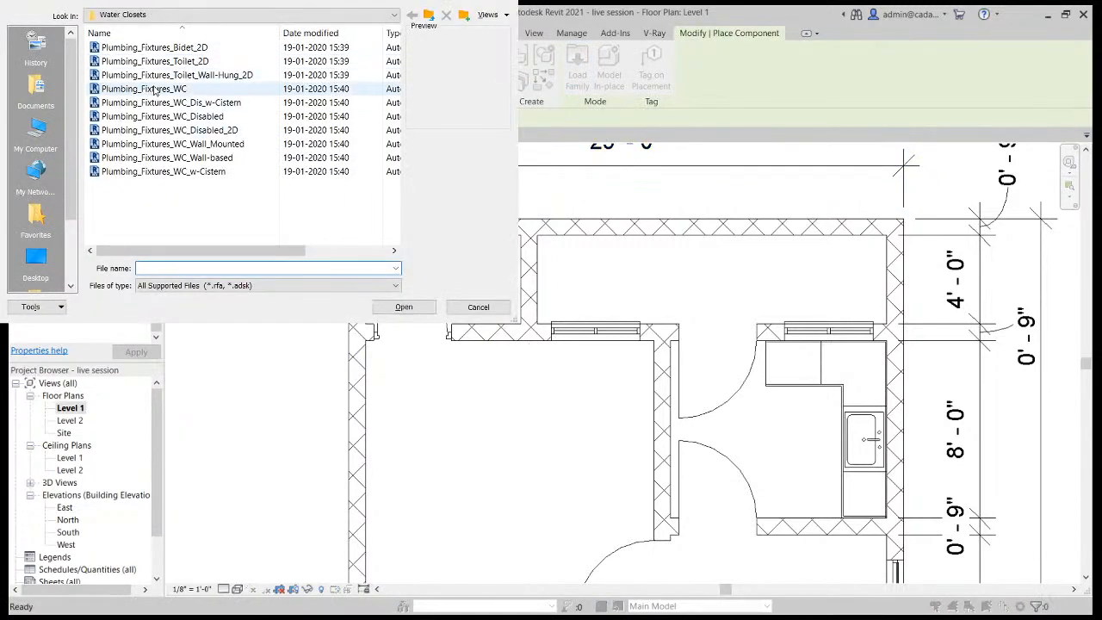
{"action": "left_click", "coordinate": [152, 88]}
{"action": "left_click", "coordinate": [157, 104]}
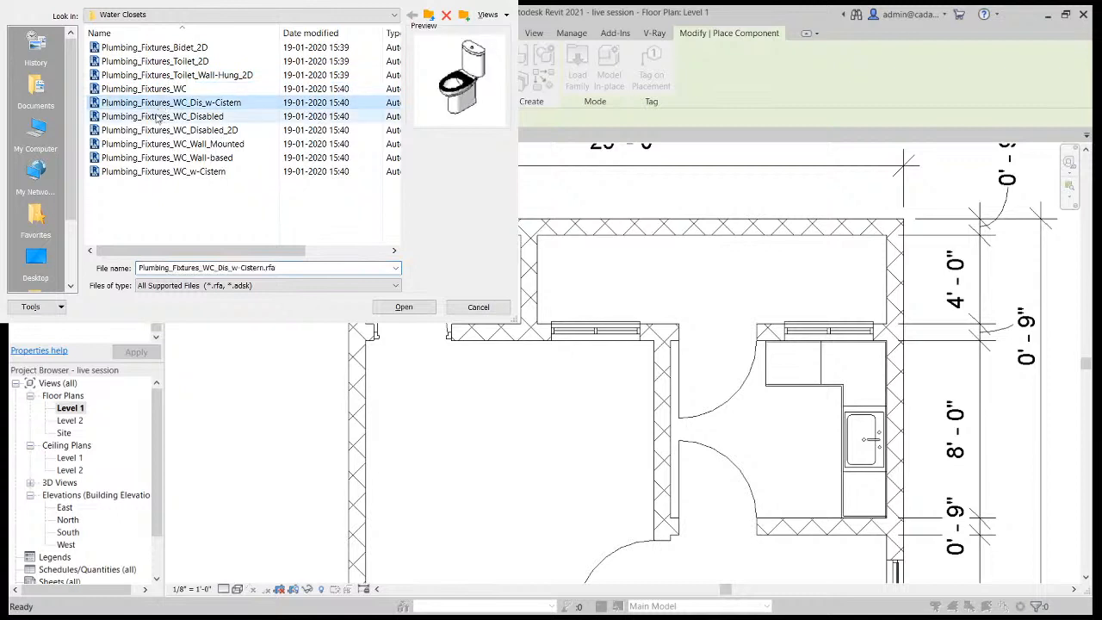
{"action": "left_click", "coordinate": [158, 117]}
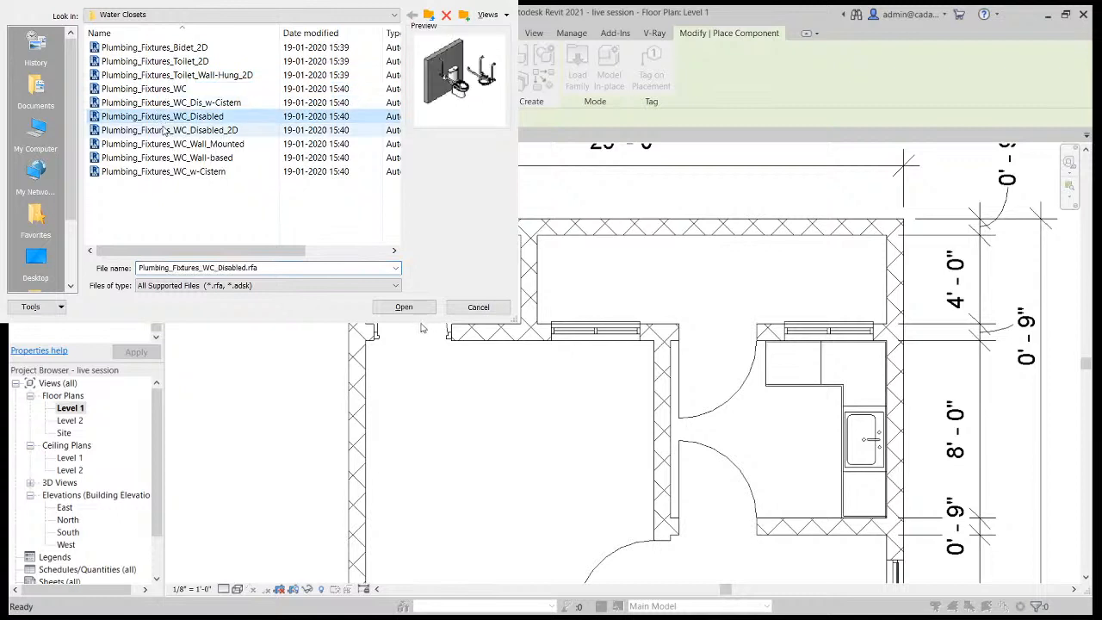
{"action": "left_click", "coordinate": [164, 130]}
{"action": "left_click", "coordinate": [168, 144]}
{"action": "left_click", "coordinate": [172, 158]}
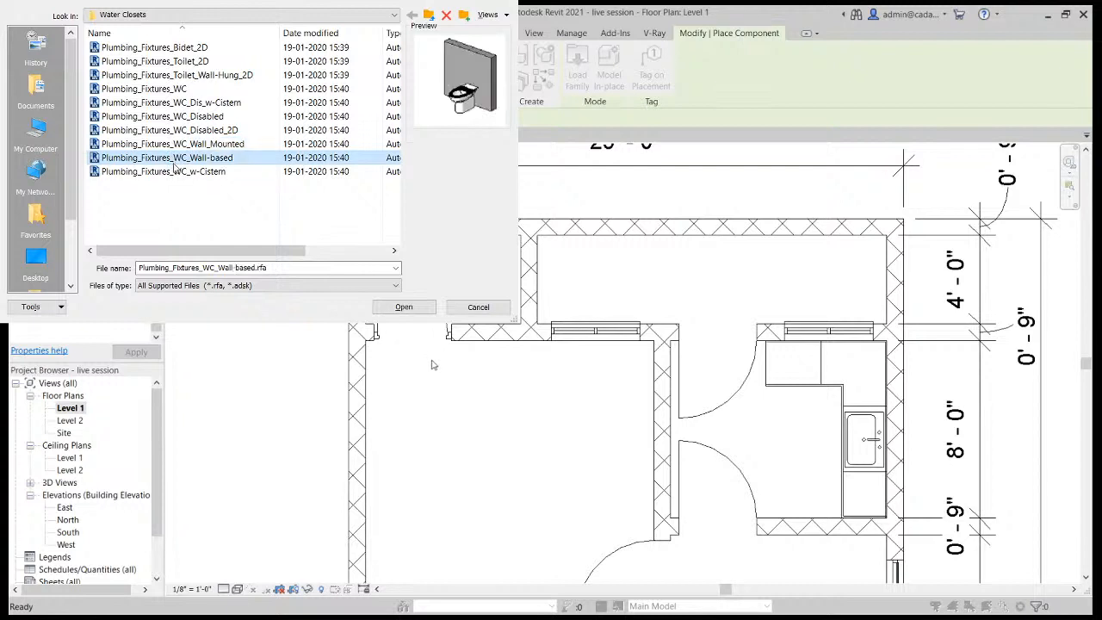
{"action": "left_click", "coordinate": [175, 172]}
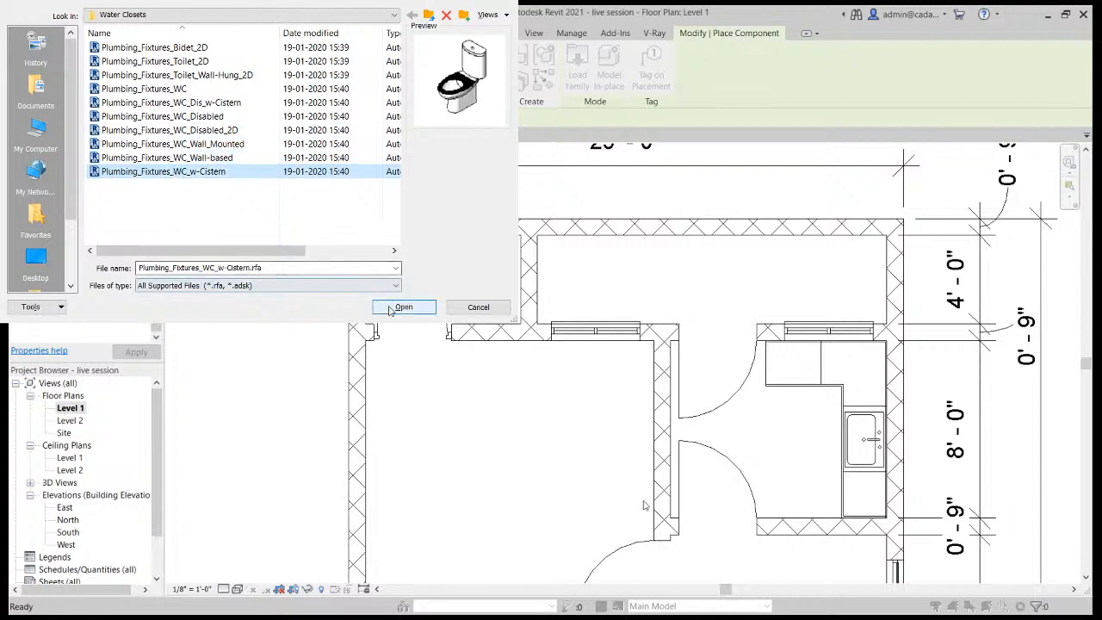
{"action": "left_click", "coordinate": [397, 309]}
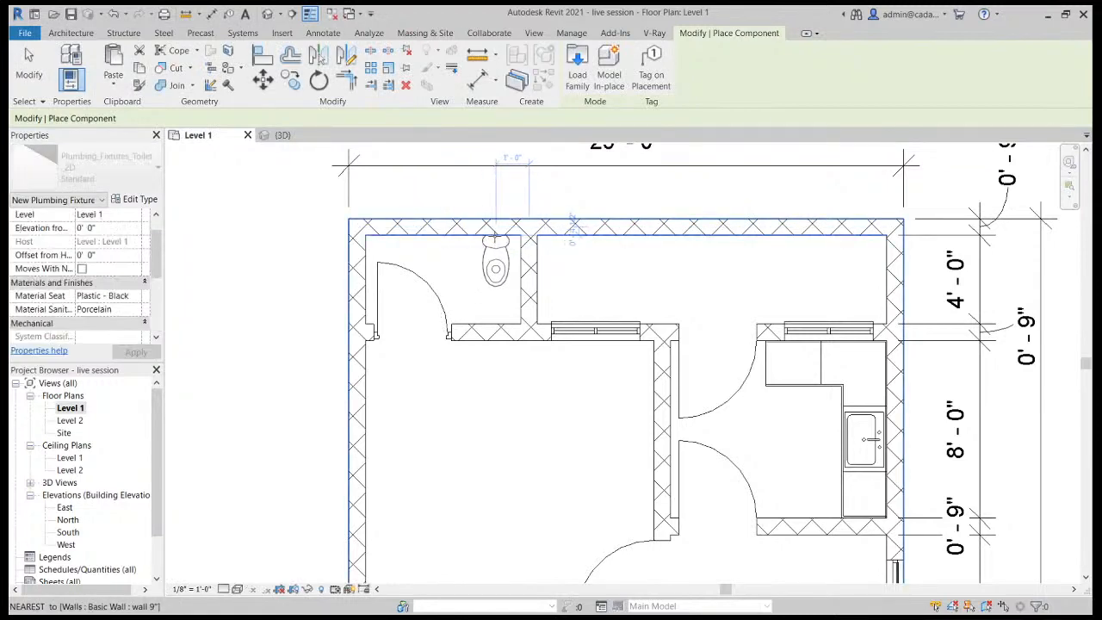
Place the 540x360x820mm WC with cistern against the outer wall of the small toilet room and end placement.
{"action": "left_click", "coordinate": [485, 239]}
{"action": "key", "text": "Escape"}
{"action": "key", "text": "Escape"}
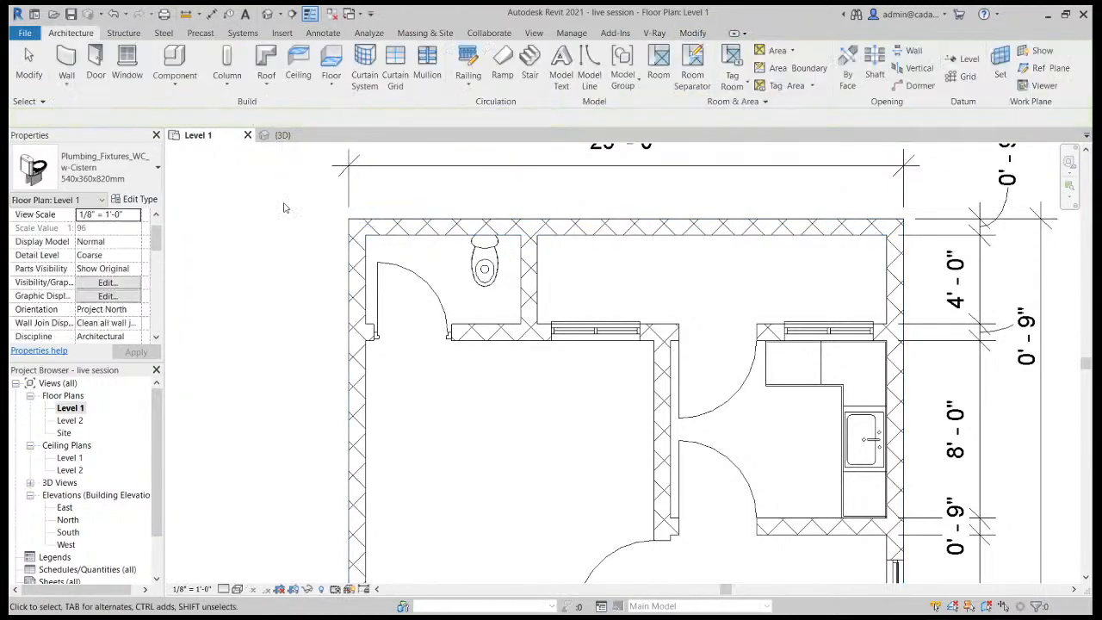
Inspect the WC with cistern in the 3D view, examining the toilet room from several angles.
{"action": "left_click", "coordinate": [267, 14]}
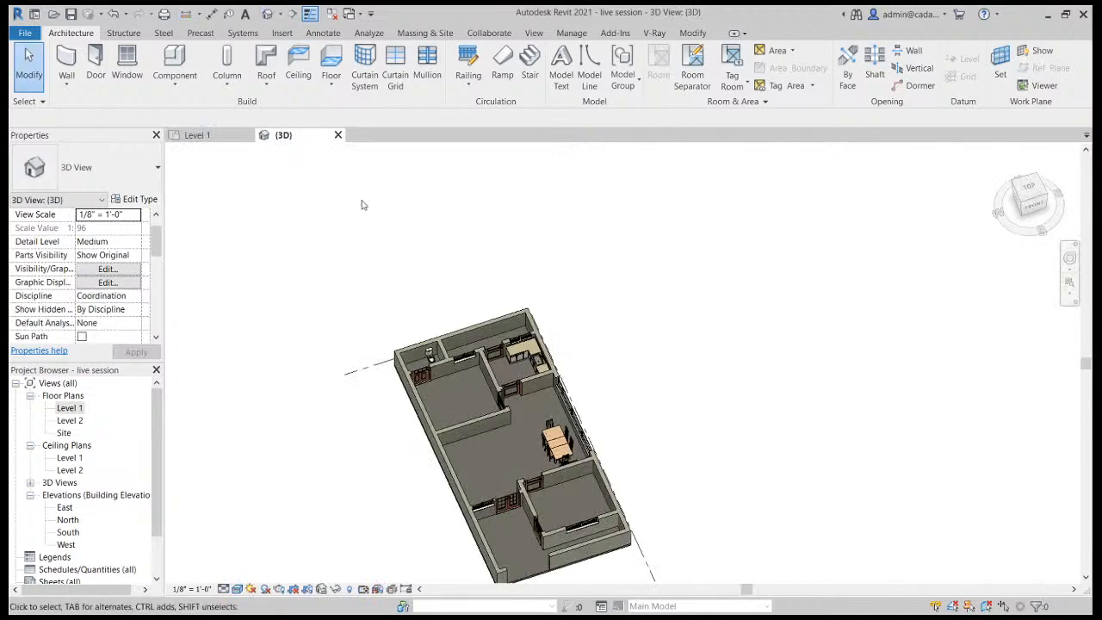
{"action": "scroll", "coordinate": [380, 356], "scroll_direction": "up", "scroll_amount": 6}
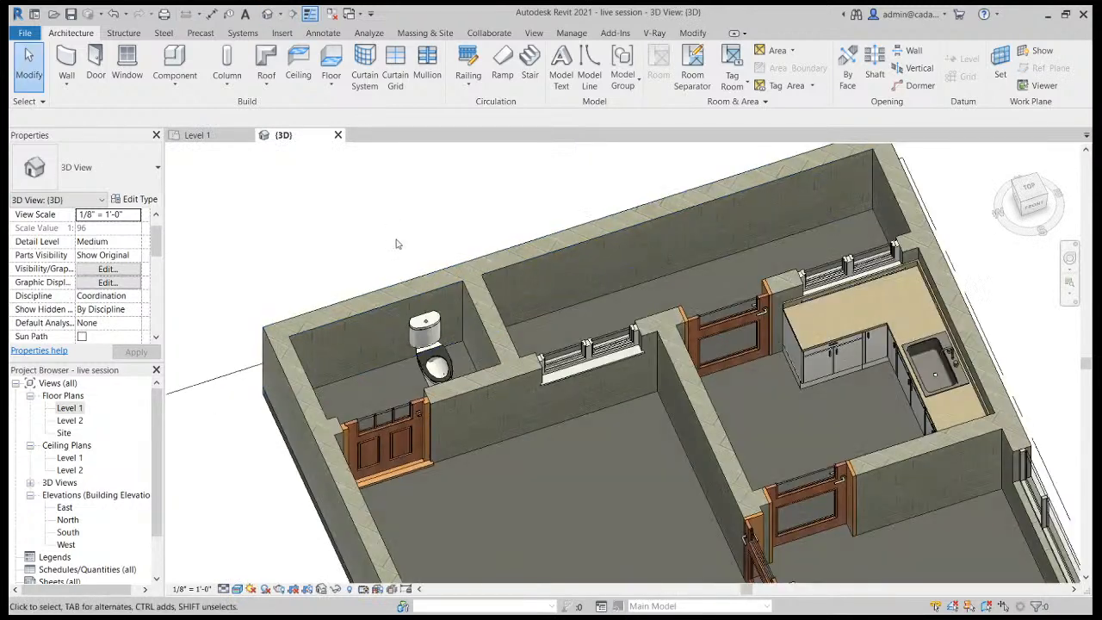
{"action": "scroll", "coordinate": [389, 240], "scroll_direction": "down", "scroll_amount": 3}
{"action": "middle_click_drag", "start_coordinate": [431, 396], "coordinate": [617, 292], "text": "shift"}
{"action": "scroll", "coordinate": [438, 336], "scroll_direction": "up", "scroll_amount": 4}
{"action": "middle_click_drag", "start_coordinate": [575, 325], "coordinate": [413, 406], "text": "shift"}
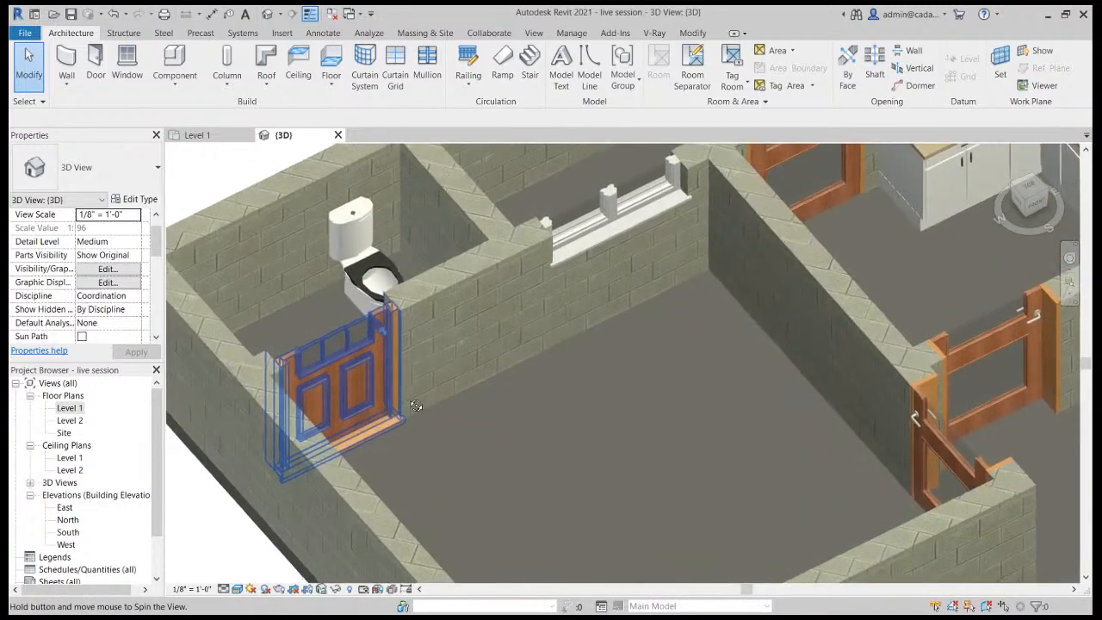
Reopen the Level 1 floor plan and review the toilet room, kitchen, dining area and front rooms.
{"action": "double_click", "coordinate": [69, 408]}
{"action": "scroll", "coordinate": [316, 308], "scroll_direction": "down", "scroll_amount": 4}
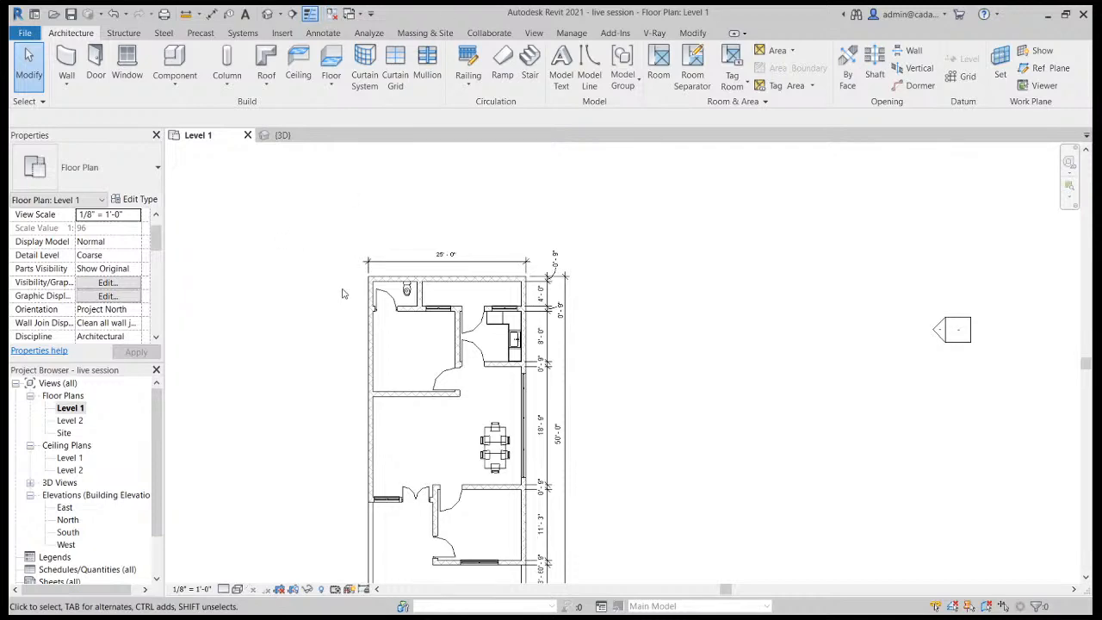
{"action": "scroll", "coordinate": [401, 338], "scroll_direction": "up", "scroll_amount": 5}
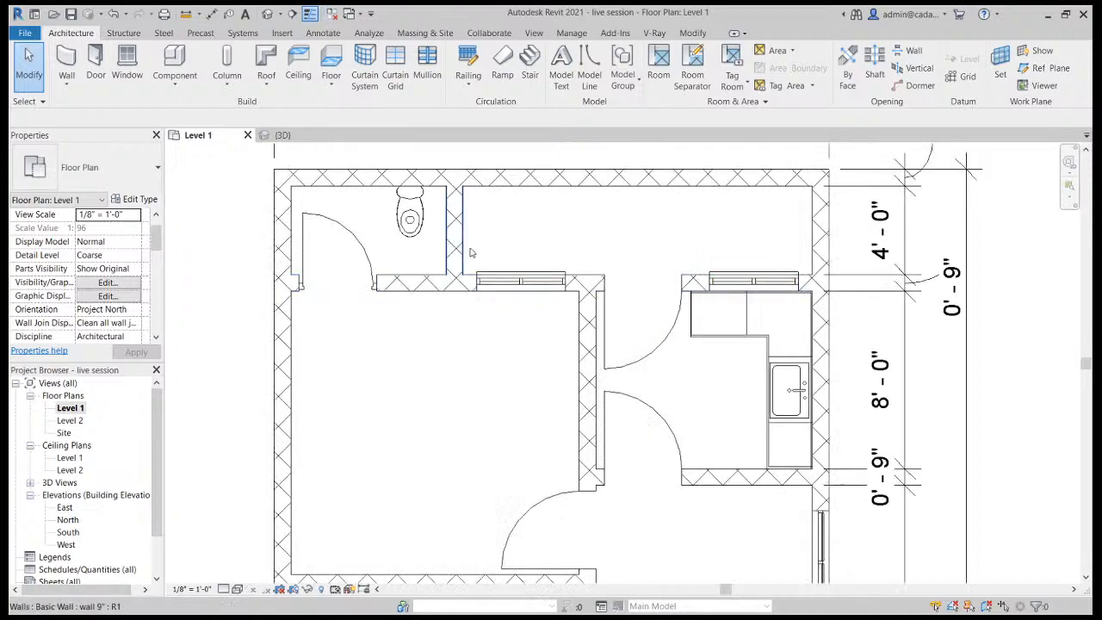
{"action": "scroll", "coordinate": [413, 289], "scroll_direction": "down", "scroll_amount": 2}
{"action": "middle_click_drag", "start_coordinate": [887, 372], "coordinate": [942, 202]}
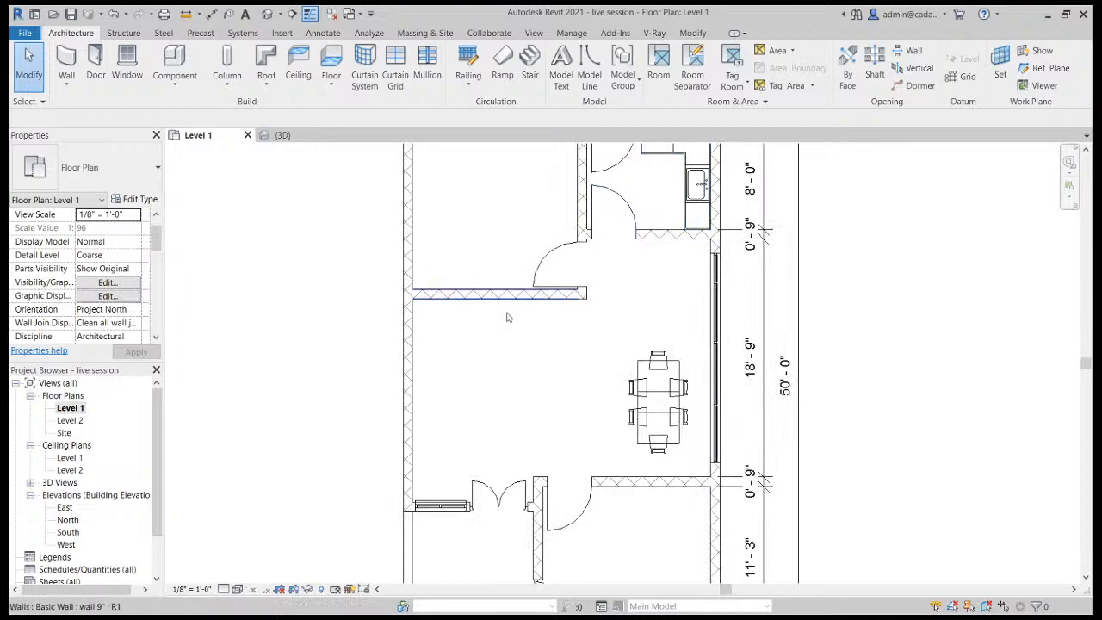
{"action": "middle_click_drag", "start_coordinate": [670, 437], "coordinate": [686, 214]}
{"action": "middle_click_drag", "start_coordinate": [869, 286], "coordinate": [856, 397]}
{"action": "scroll", "coordinate": [856, 398], "scroll_direction": "up", "scroll_amount": 1}
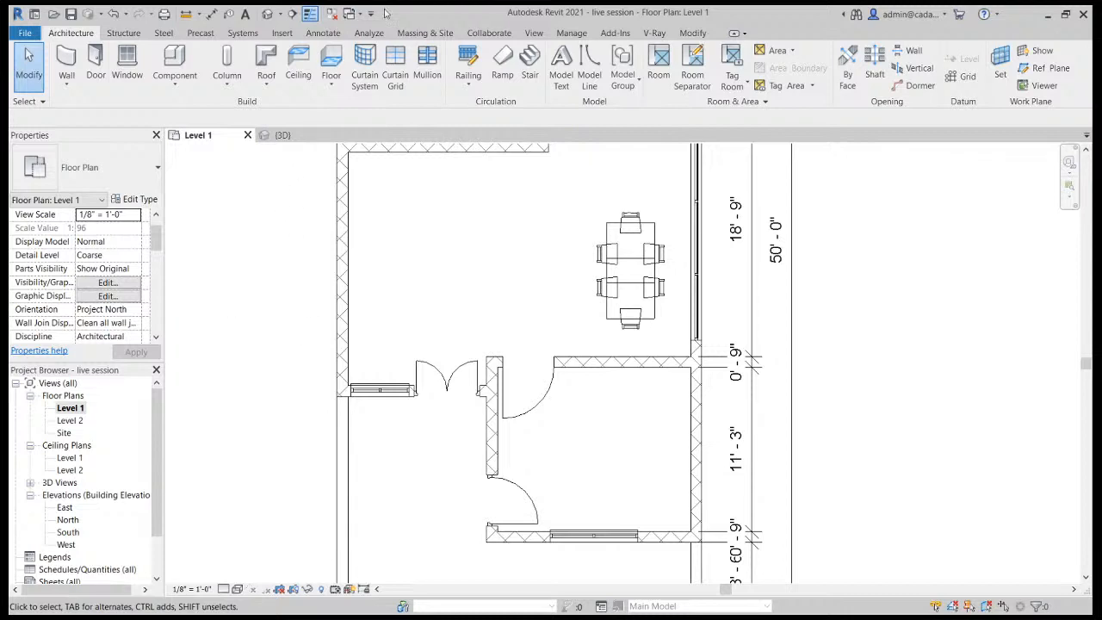
Tag all untagged doors and windows in the Level 1 plan with the Door Tag and Window Tag families, without leaders.
{"action": "left_click", "coordinate": [323, 32]}
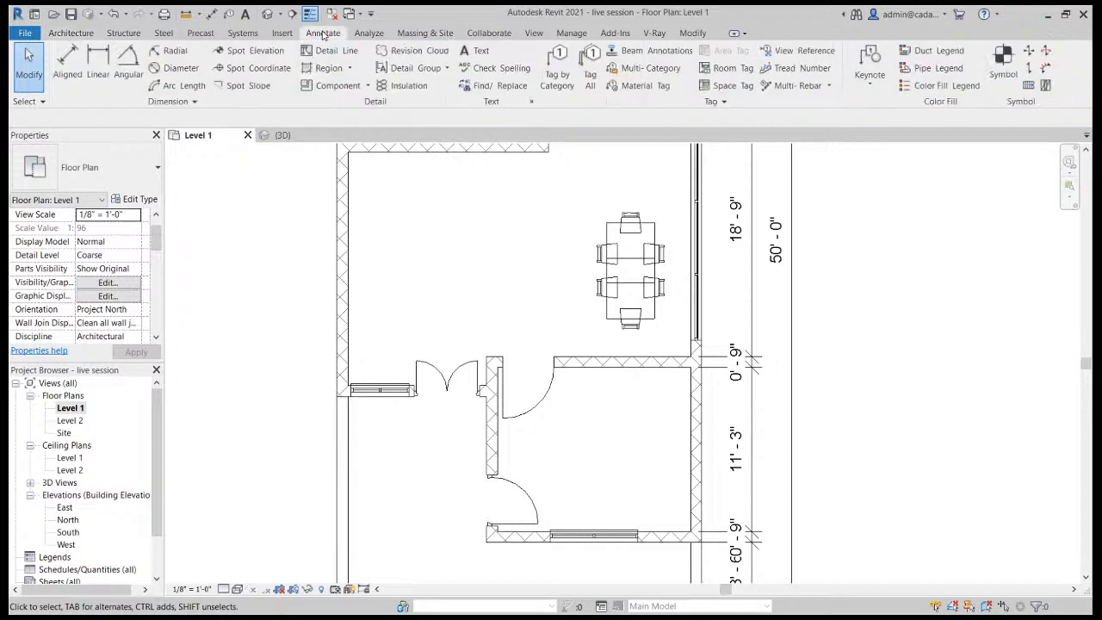
{"action": "left_click", "coordinate": [590, 80]}
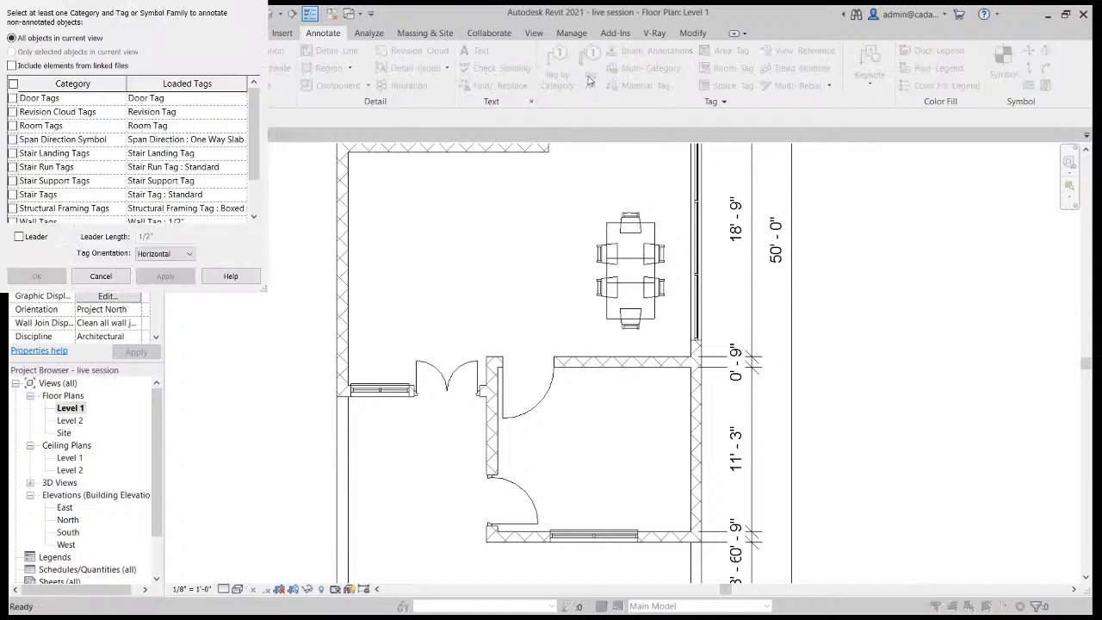
{"action": "left_click", "coordinate": [12, 98]}
{"action": "scroll", "coordinate": [54, 172], "scroll_direction": "down", "scroll_amount": 1}
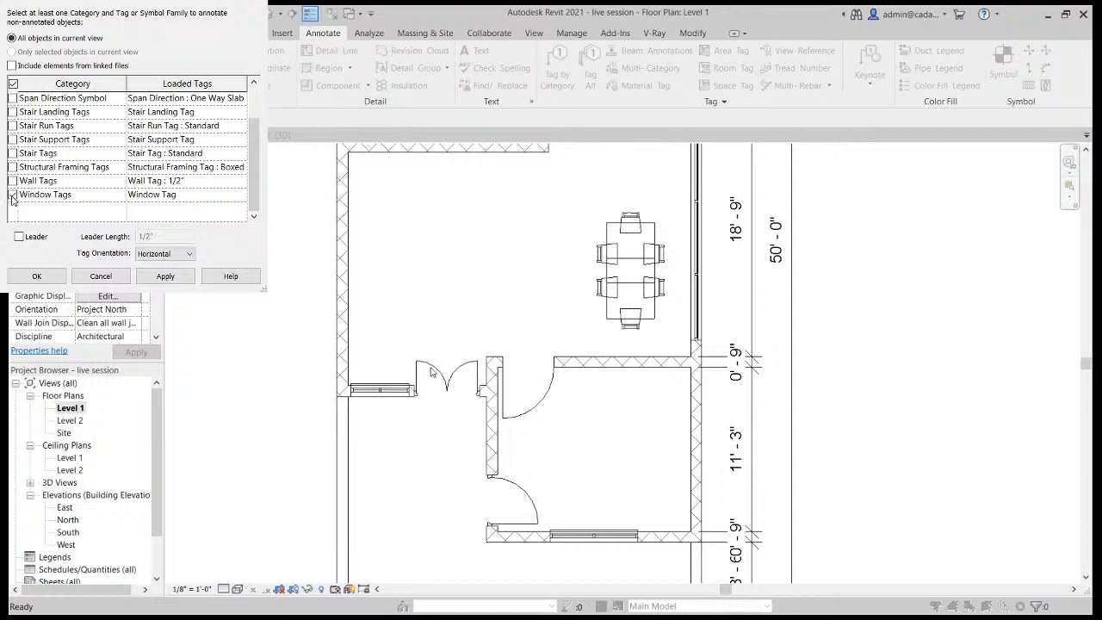
{"action": "scroll", "coordinate": [469, 317], "scroll_direction": "up", "scroll_amount": 1}
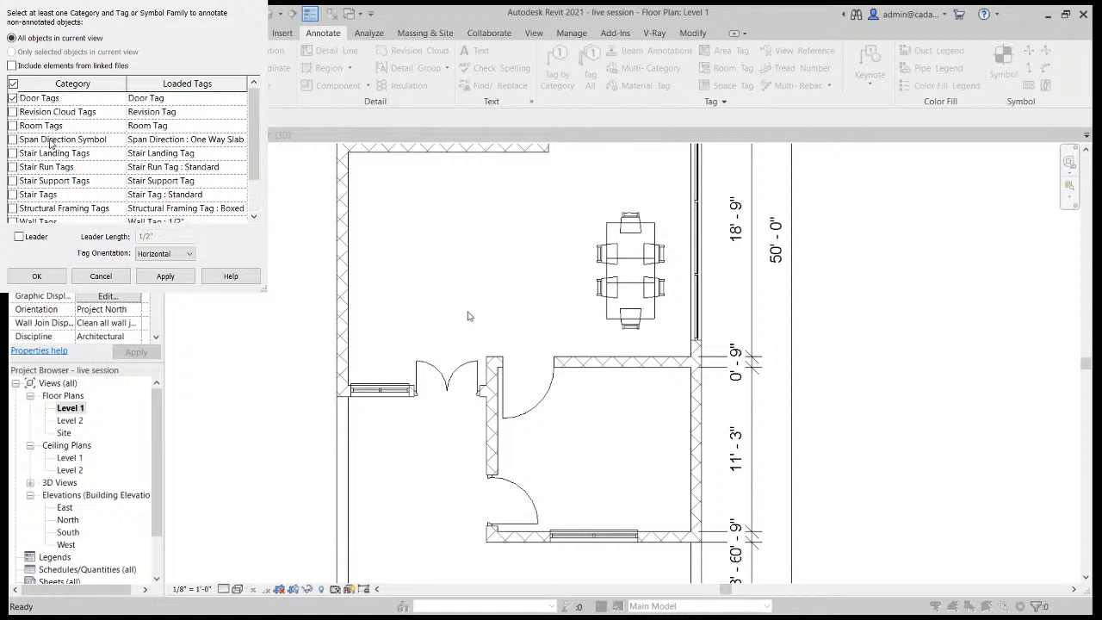
{"action": "left_click", "coordinate": [171, 276]}
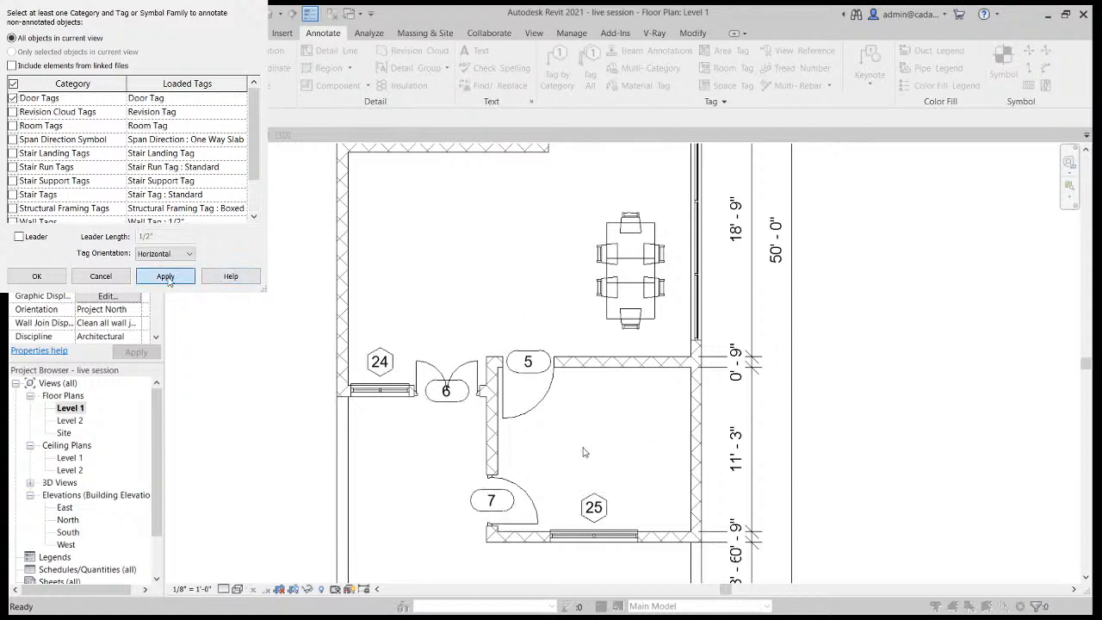
{"action": "left_click", "coordinate": [38, 276]}
Review the door and window tags across the Level 1 plan, from the toilet room and kitchen to the front rooms.
{"action": "scroll", "coordinate": [480, 305], "scroll_direction": "down", "scroll_amount": 3}
{"action": "scroll", "coordinate": [711, 337], "scroll_direction": "up", "scroll_amount": 6}
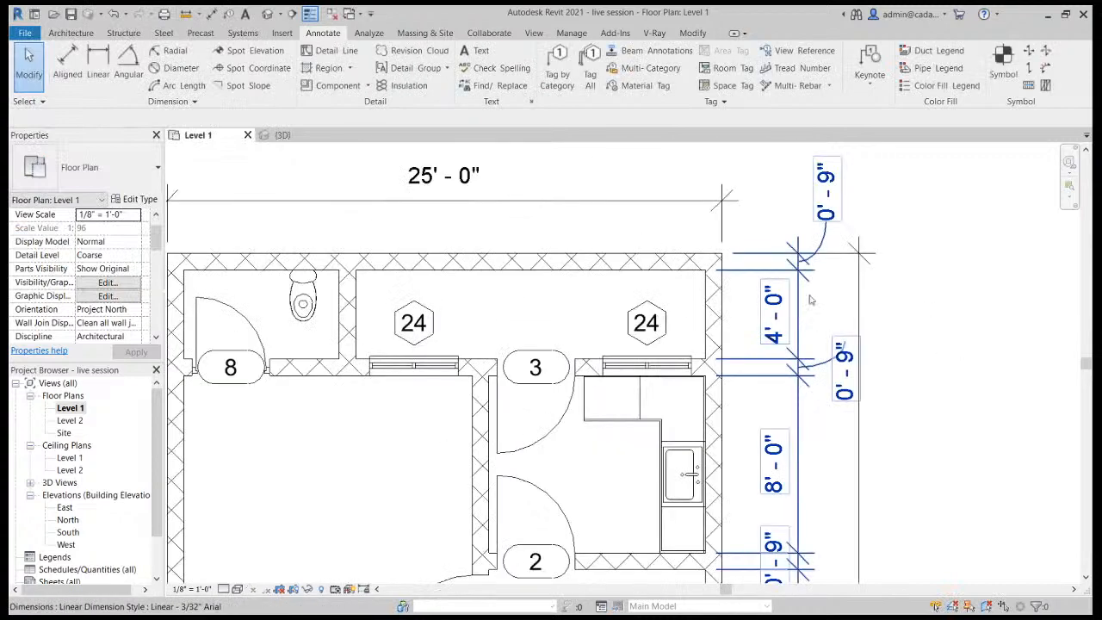
{"action": "scroll", "coordinate": [888, 302], "scroll_direction": "down", "scroll_amount": 3}
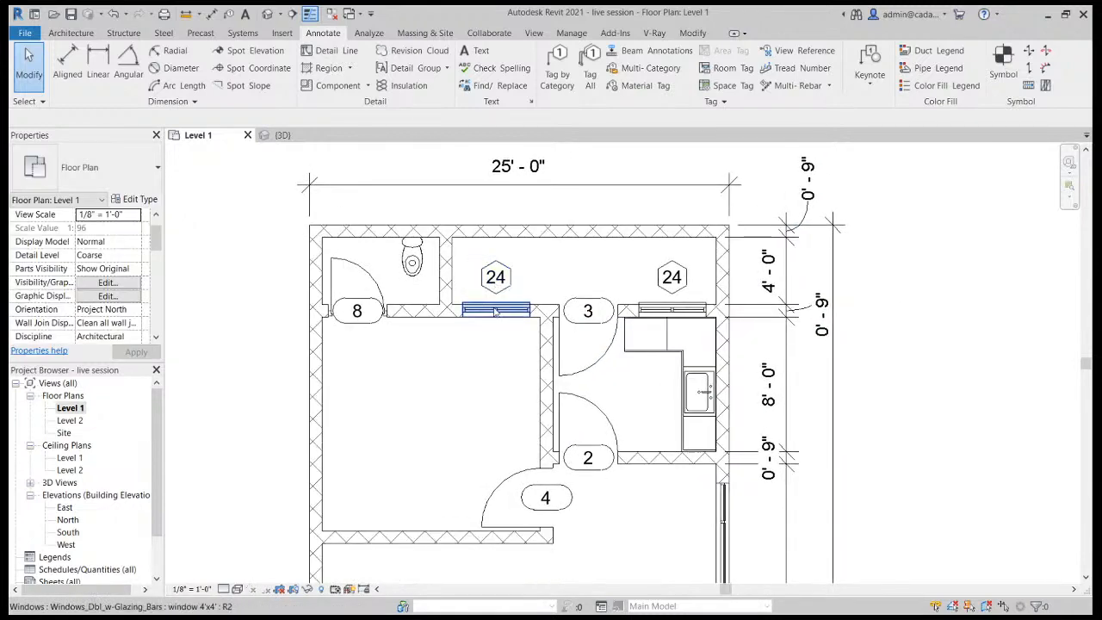
{"action": "middle_click_drag", "start_coordinate": [627, 441], "coordinate": [656, 159]}
{"action": "middle_click_drag", "start_coordinate": [488, 433], "coordinate": [467, 283]}
{"action": "scroll", "coordinate": [469, 282], "scroll_direction": "up", "scroll_amount": 1}
{"action": "middle_click_drag", "start_coordinate": [680, 481], "coordinate": [635, 344]}
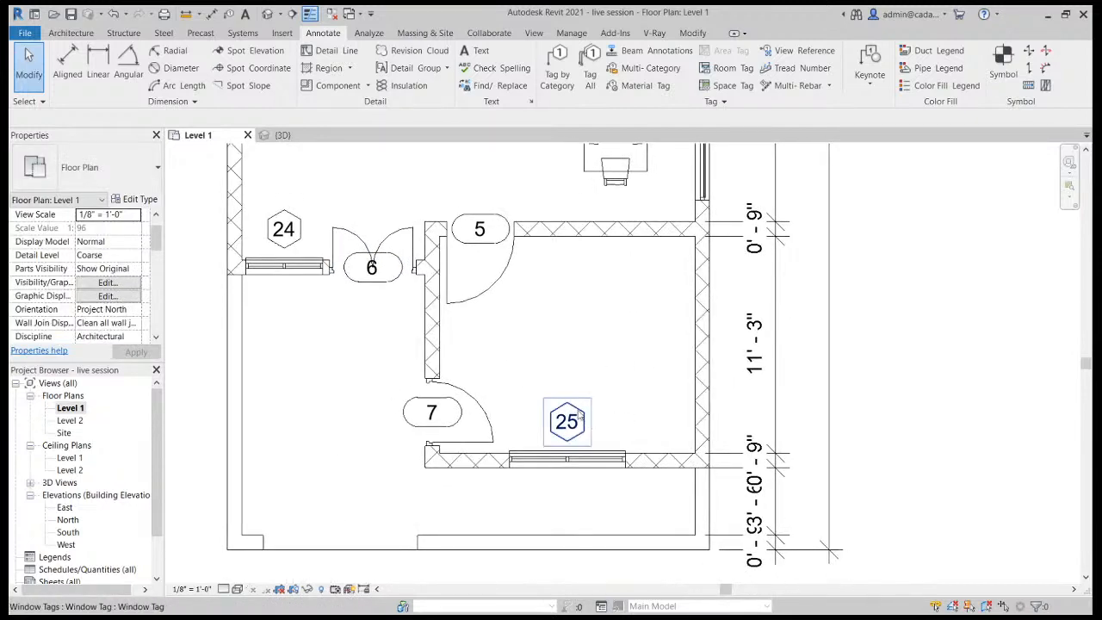
Set the Type Mark of the window 4'x4' type to W1, using the window between the toilet and door 3.
{"action": "scroll", "coordinate": [561, 418], "scroll_direction": "down", "scroll_amount": 2}
{"action": "middle_click_drag", "start_coordinate": [560, 419], "coordinate": [491, 388]}
{"action": "scroll", "coordinate": [465, 306], "scroll_direction": "up", "scroll_amount": 2}
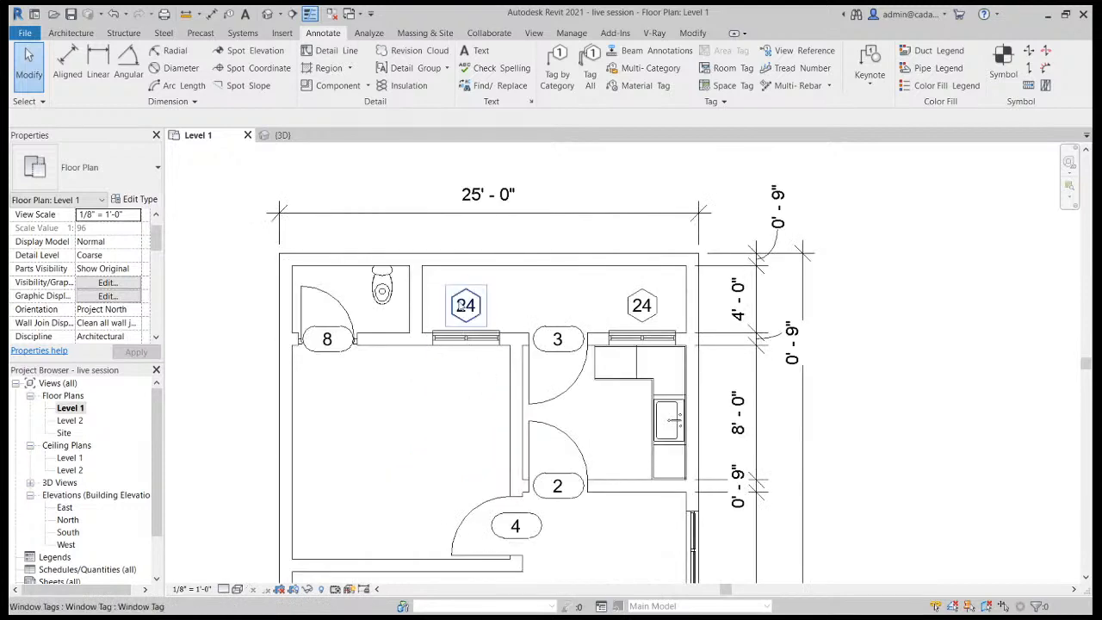
{"action": "scroll", "coordinate": [469, 311], "scroll_direction": "up", "scroll_amount": 2}
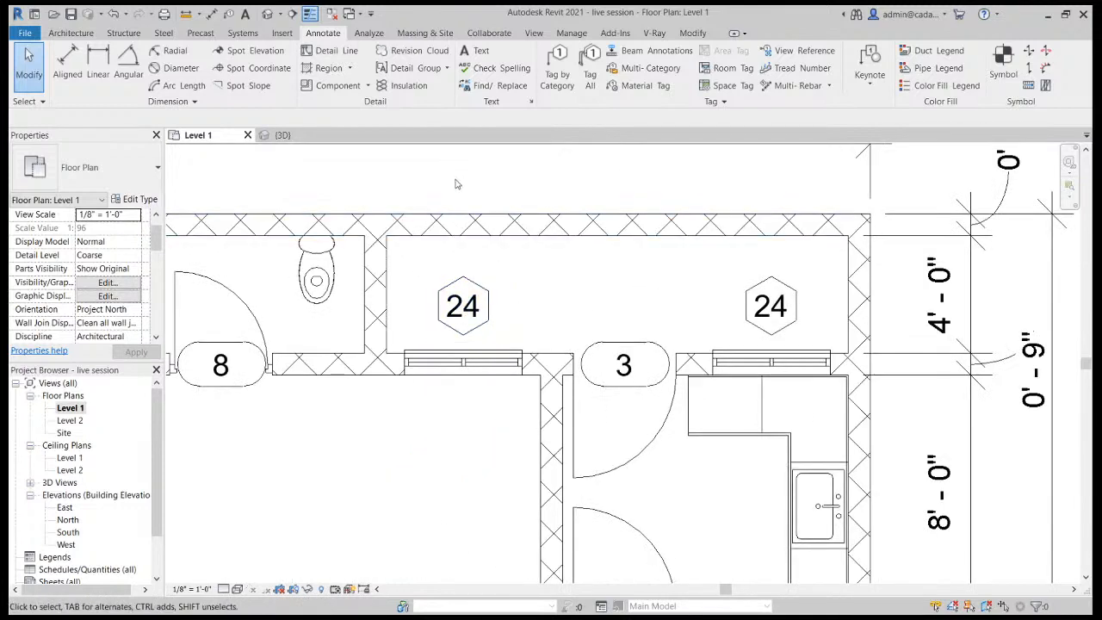
{"action": "left_click", "coordinate": [485, 363]}
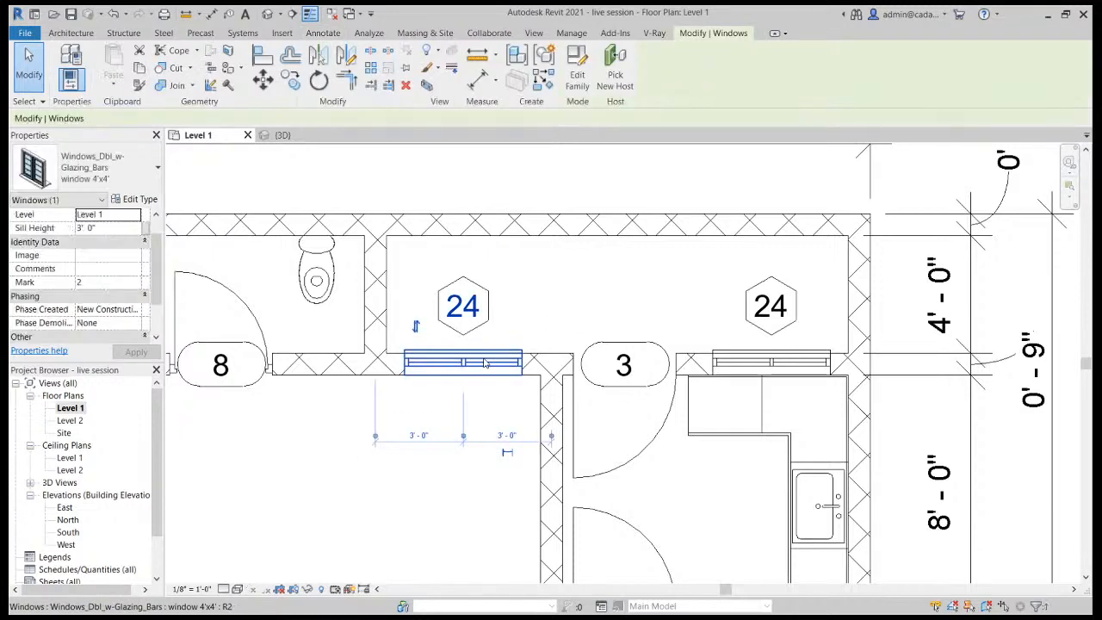
{"action": "left_click", "coordinate": [140, 200]}
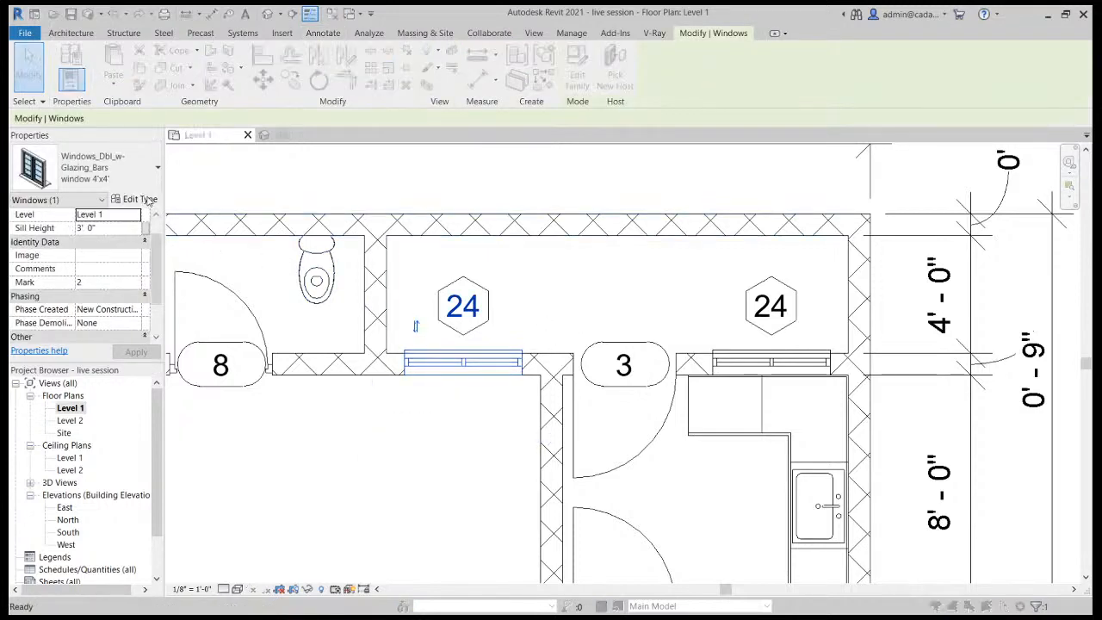
{"action": "left_click_drag", "start_coordinate": [278, 144], "coordinate": [271, 302]}
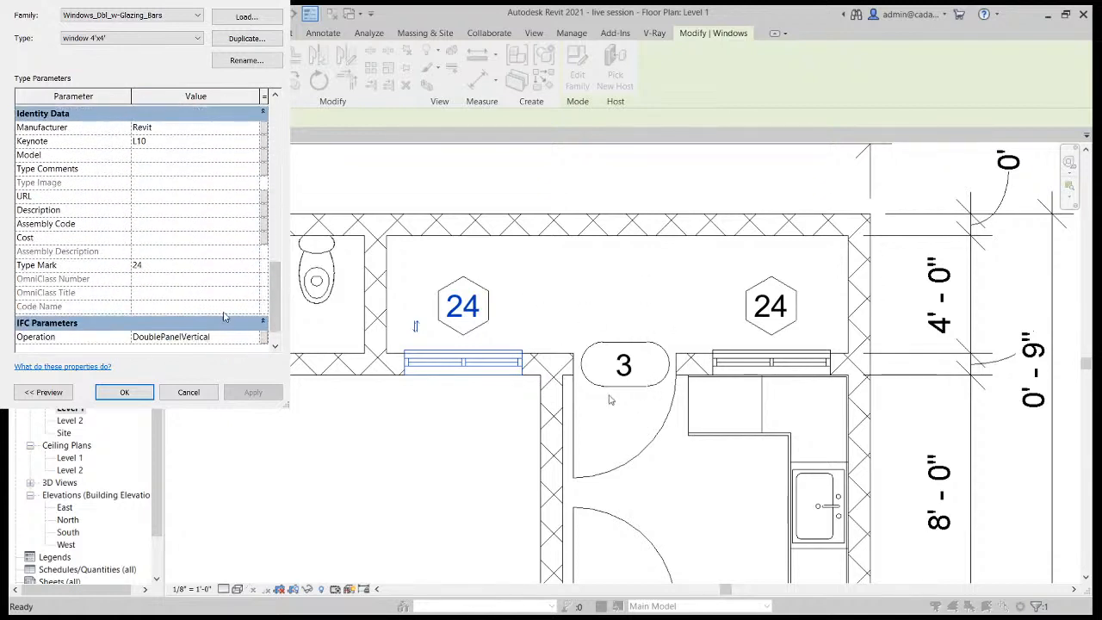
{"action": "left_click", "coordinate": [161, 265]}
{"action": "type", "text": "W1"}
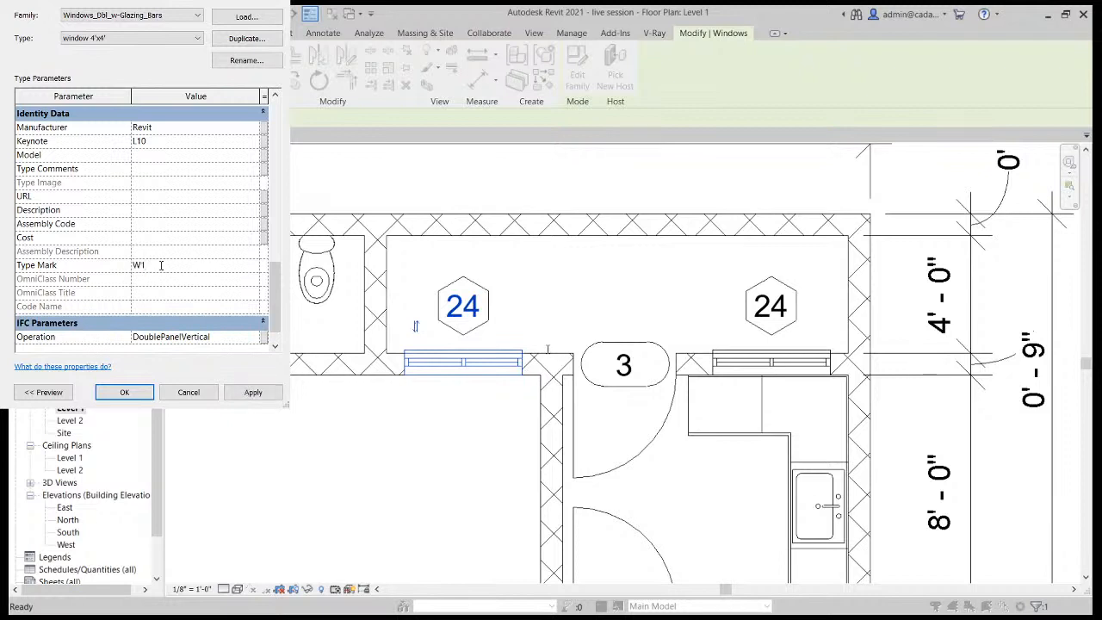
{"action": "left_click", "coordinate": [253, 392]}
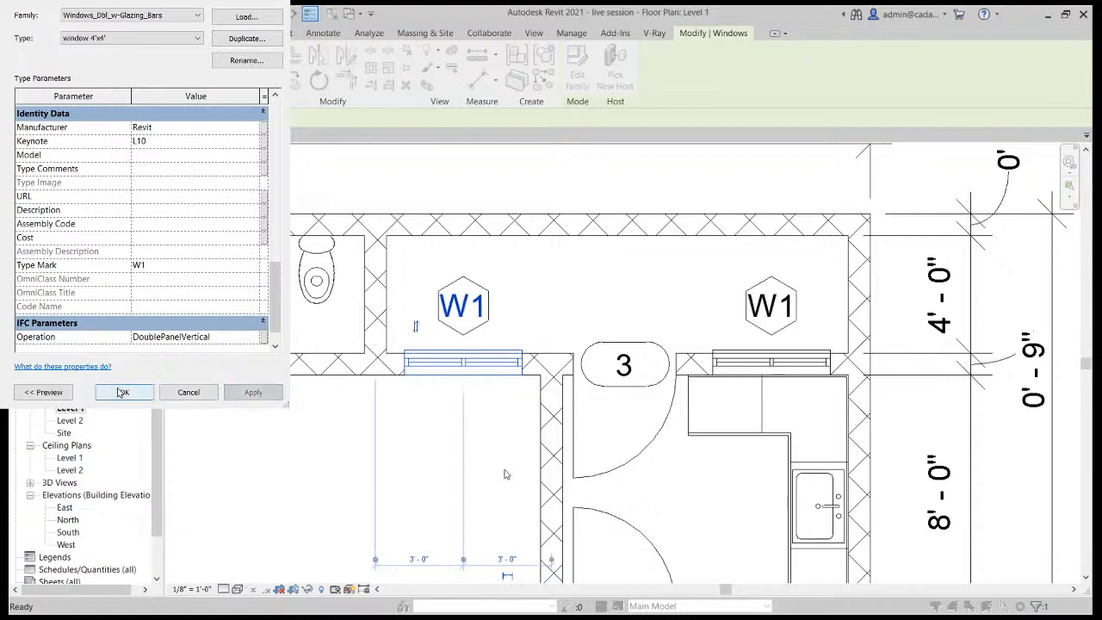
{"action": "left_click", "coordinate": [124, 392]}
{"action": "left_click", "coordinate": [553, 180]}
Set the Type Mark of the front room's window type dfdf to W2.
{"action": "scroll", "coordinate": [554, 180], "scroll_direction": "down", "scroll_amount": 3}
{"action": "middle_click_drag", "start_coordinate": [600, 447], "coordinate": [562, 235]}
{"action": "middle_click_drag", "start_coordinate": [553, 499], "coordinate": [551, 412]}
{"action": "scroll", "coordinate": [552, 413], "scroll_direction": "up", "scroll_amount": 3}
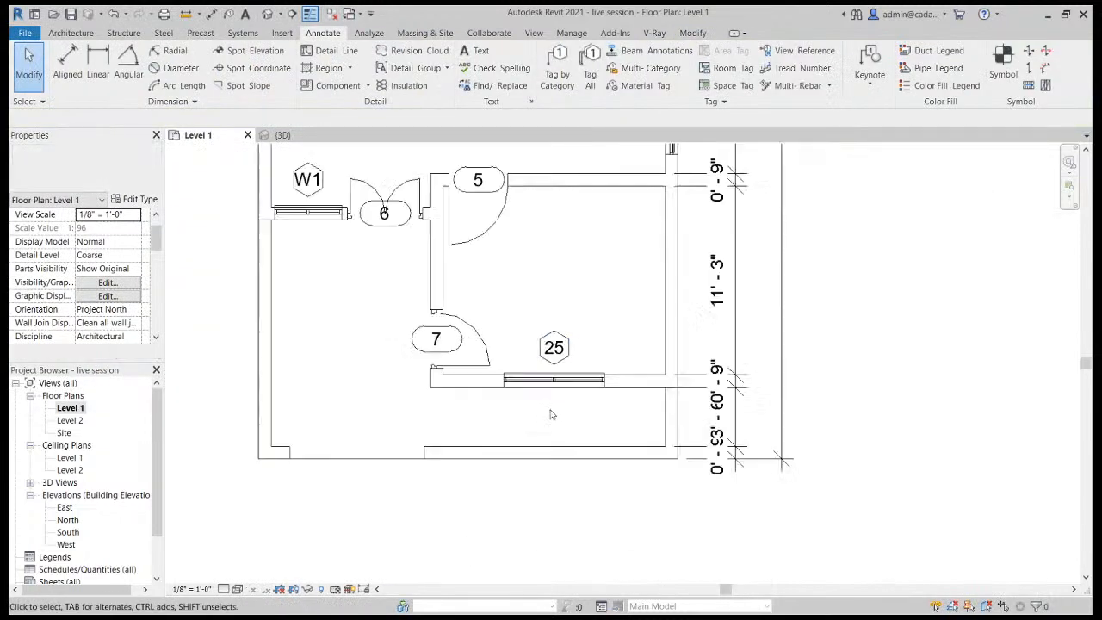
{"action": "left_click", "coordinate": [558, 366]}
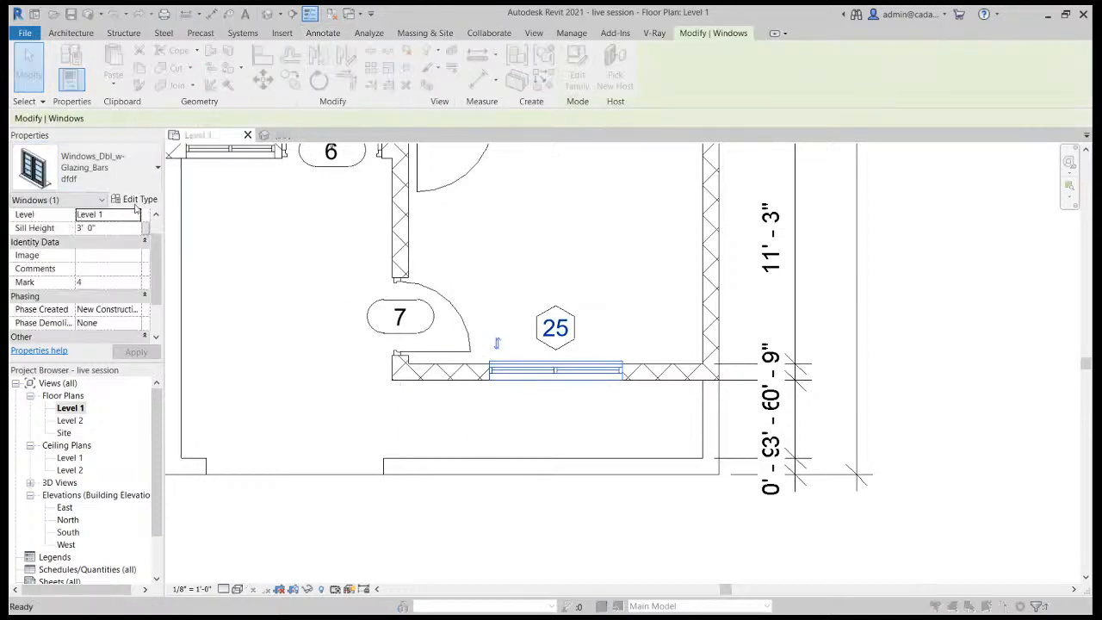
{"action": "left_click", "coordinate": [137, 199]}
{"action": "left_click_drag", "start_coordinate": [273, 132], "coordinate": [293, 289]}
{"action": "left_click", "coordinate": [139, 263]}
{"action": "double_click", "coordinate": [143, 262]}
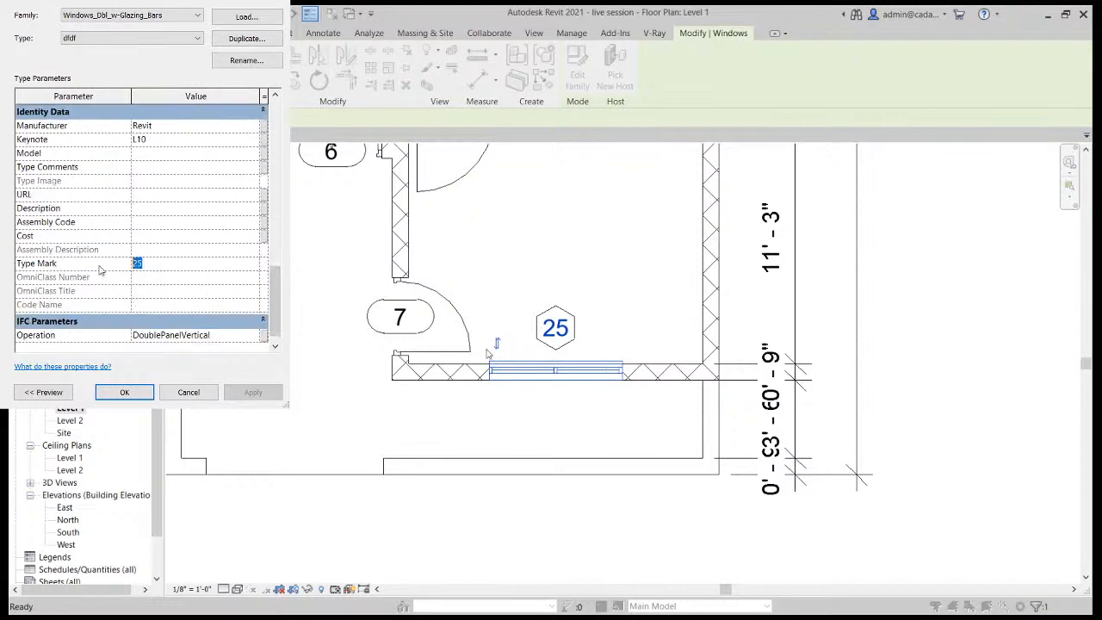
{"action": "type", "text": "W"}
{"action": "key", "text": "Return"}
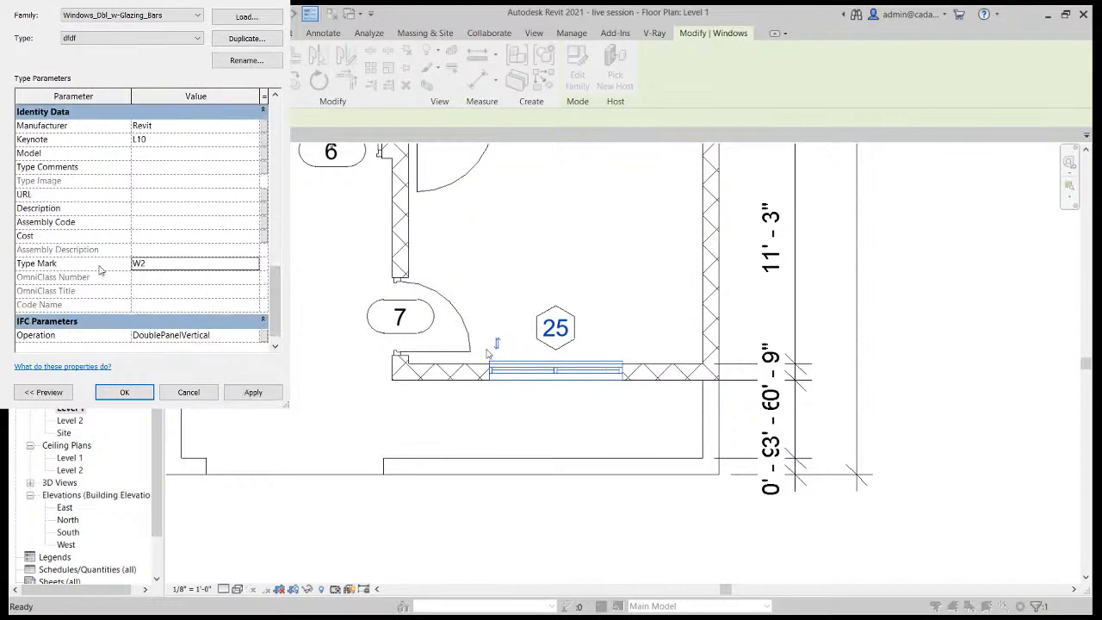
{"action": "left_click", "coordinate": [237, 387]}
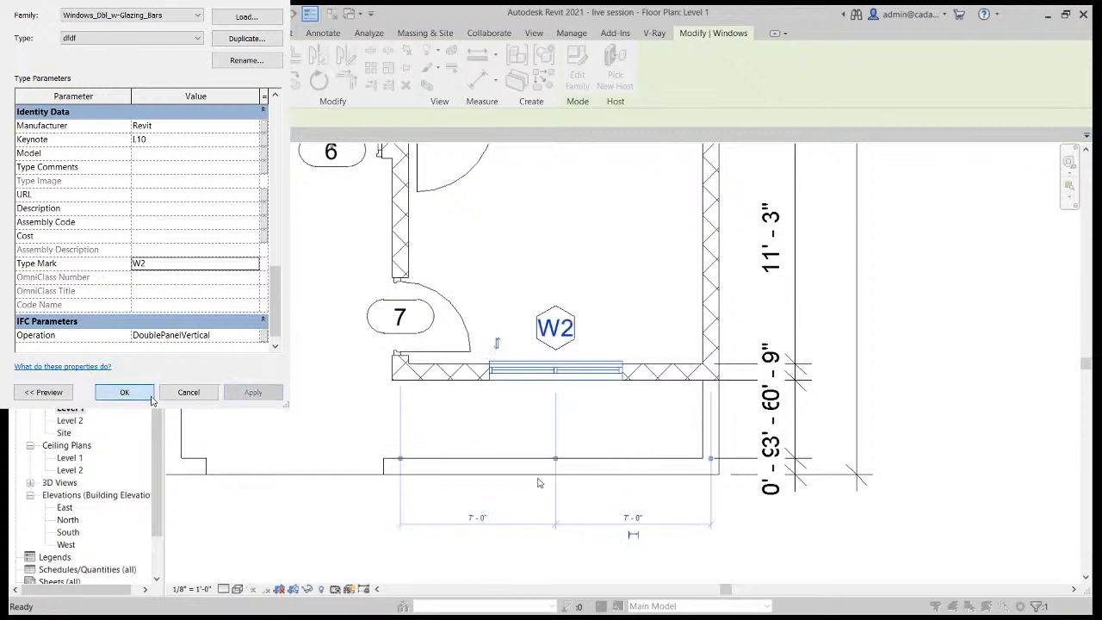
{"action": "left_click", "coordinate": [150, 395]}
{"action": "left_click", "coordinate": [920, 359]}
Check the Mark instance property of the single door tagged 4, just outside the kitchen.
{"action": "scroll", "coordinate": [906, 387], "scroll_direction": "down", "scroll_amount": 2}
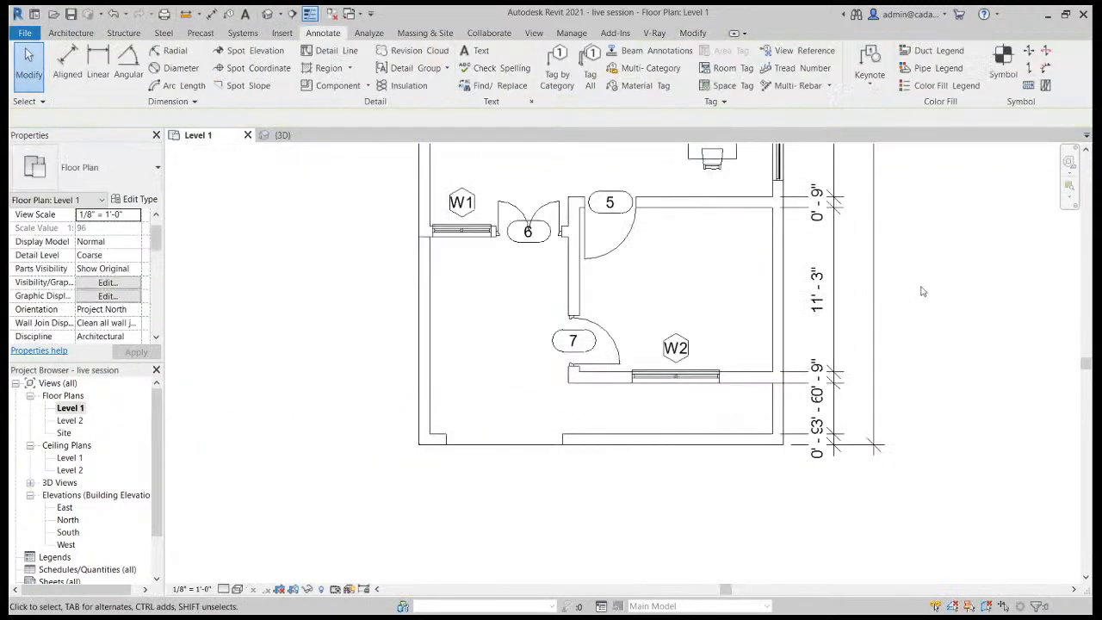
{"action": "middle_click_drag", "start_coordinate": [921, 286], "coordinate": [869, 474]}
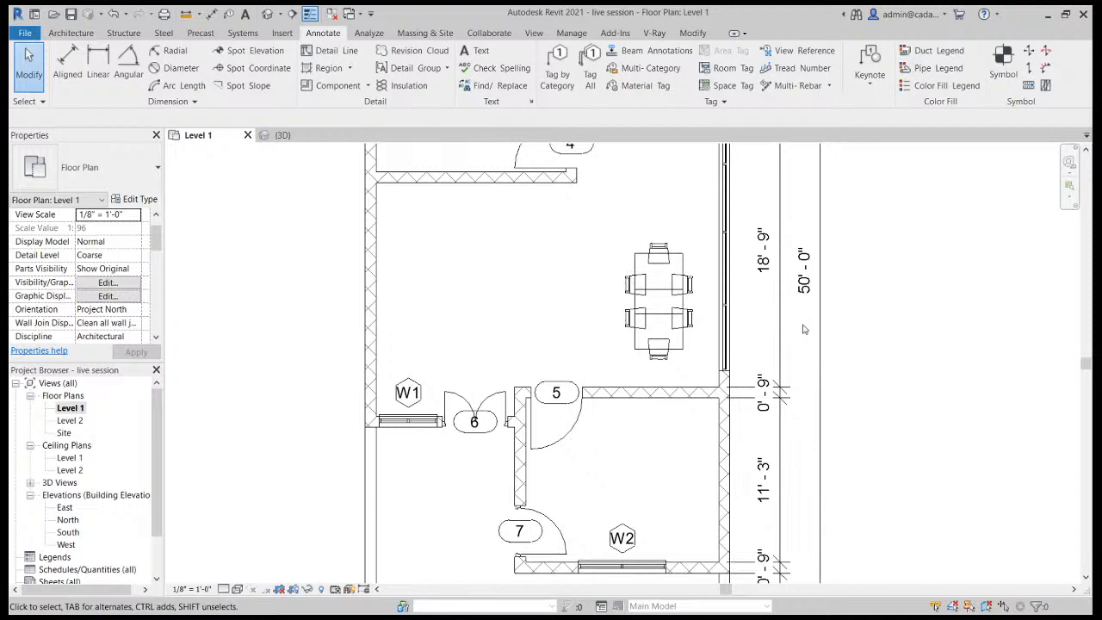
{"action": "scroll", "coordinate": [637, 344], "scroll_direction": "down", "scroll_amount": 3}
{"action": "scroll", "coordinate": [605, 241], "scroll_direction": "up", "scroll_amount": 3}
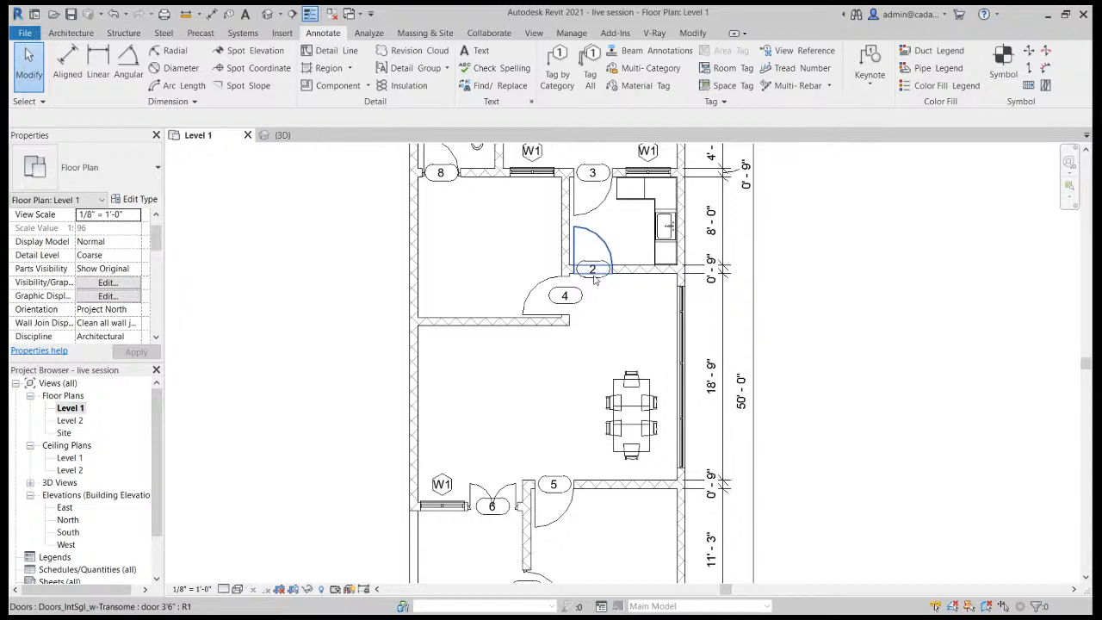
{"action": "scroll", "coordinate": [594, 280], "scroll_direction": "up", "scroll_amount": 2}
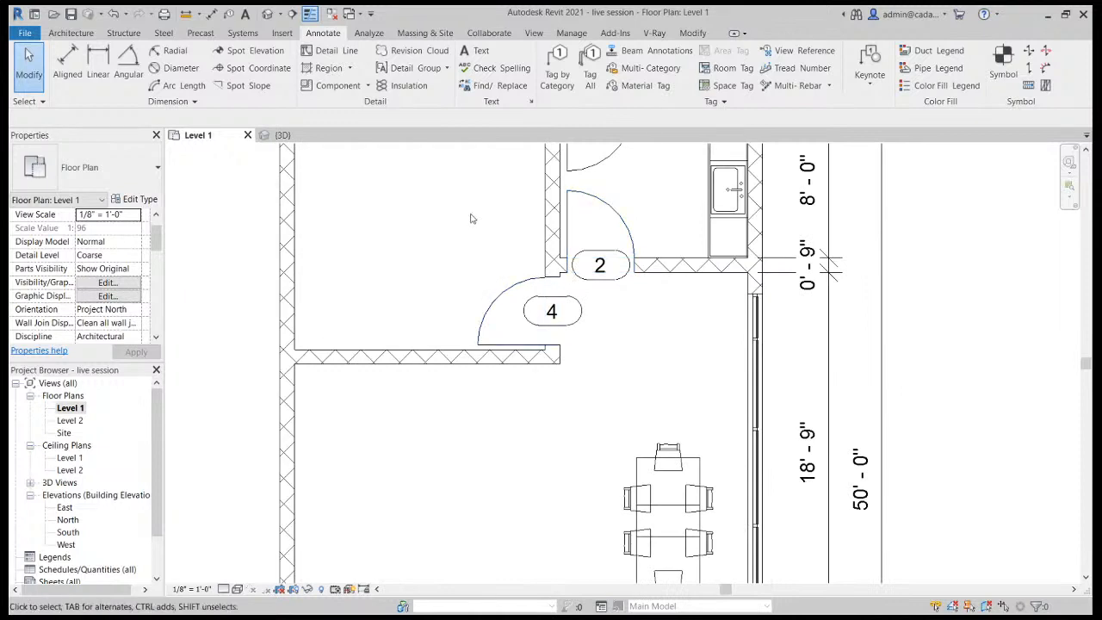
{"action": "left_click", "coordinate": [514, 288]}
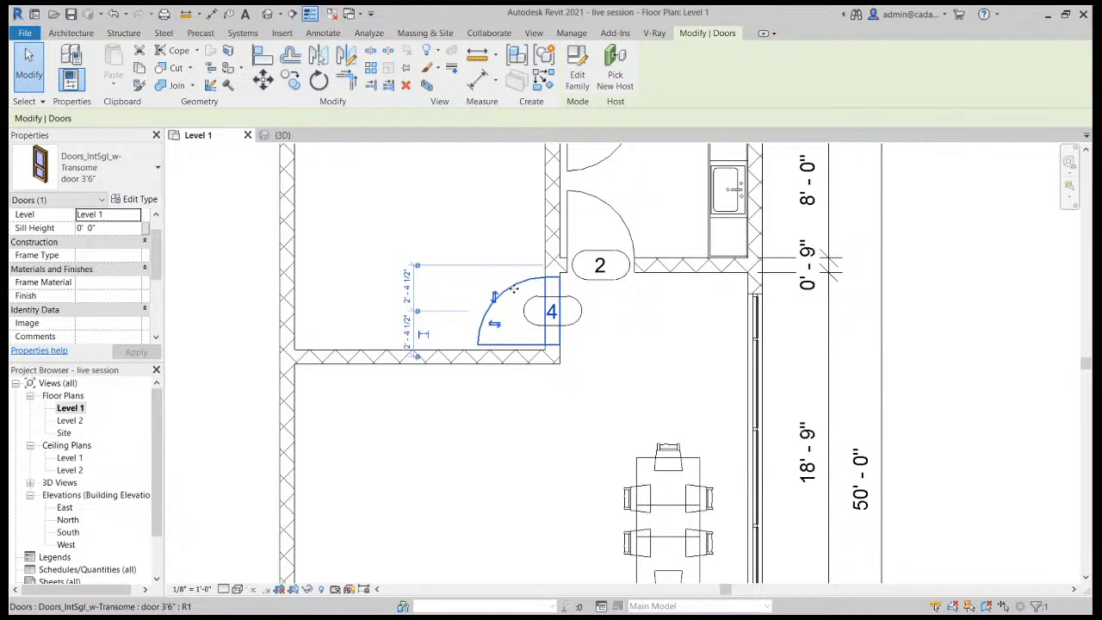
{"action": "scroll", "coordinate": [40, 286], "scroll_direction": "down", "scroll_amount": 5}
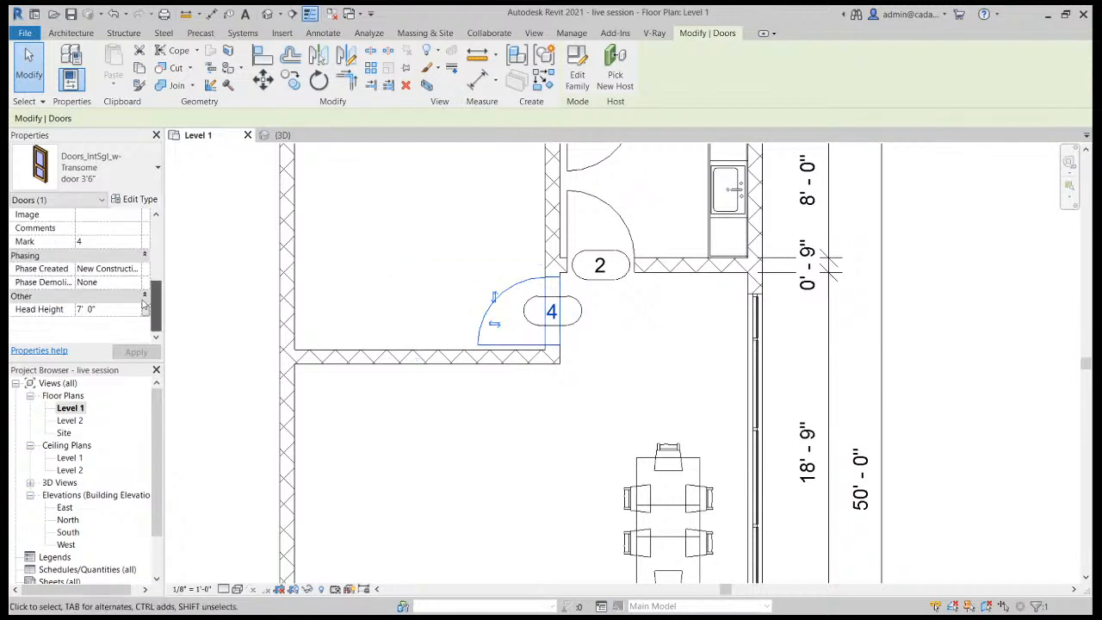
{"action": "left_click", "coordinate": [97, 255]}
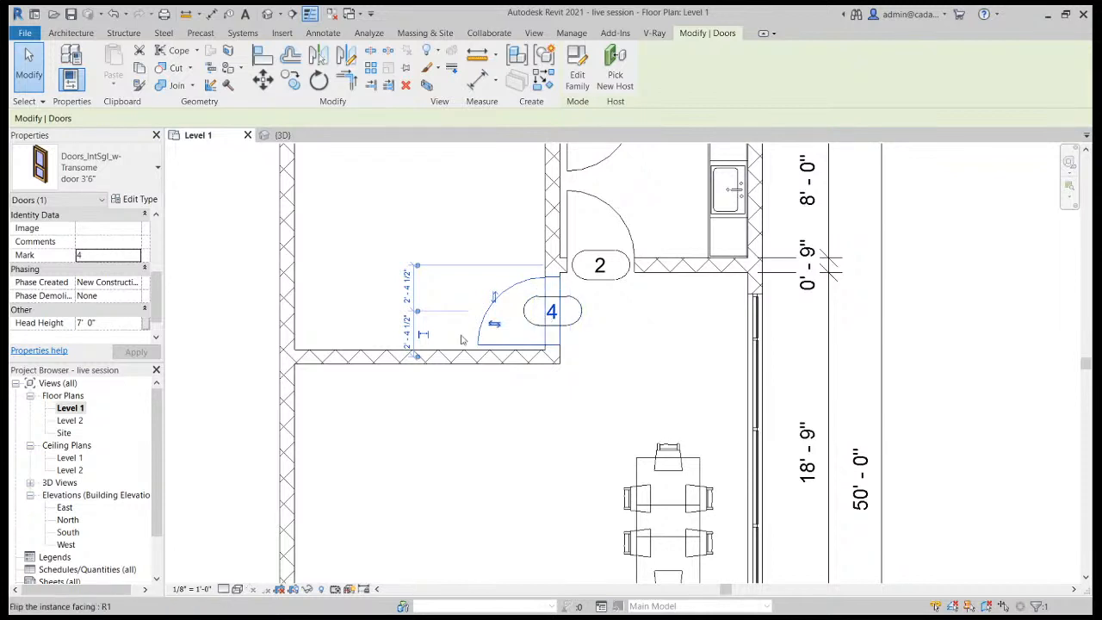
{"action": "left_click_drag", "start_coordinate": [156, 297], "coordinate": [133, 207]}
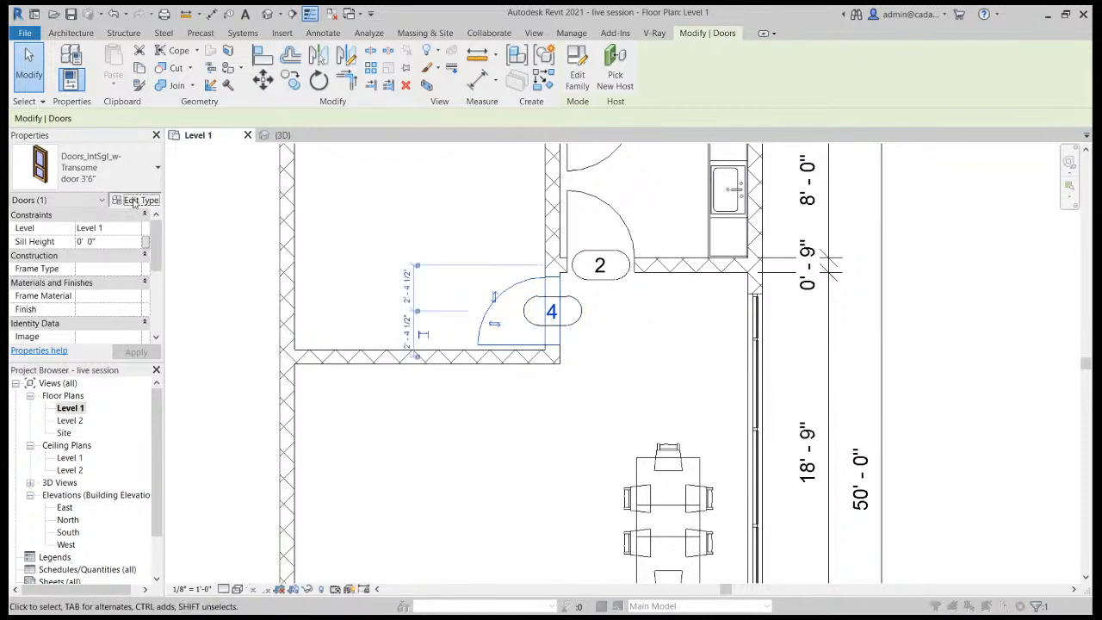
Look up the Type Mark in the type properties of the door 3'6" type.
{"action": "left_click", "coordinate": [135, 200]}
{"action": "scroll", "coordinate": [675, 330], "scroll_direction": "down", "scroll_amount": 5}
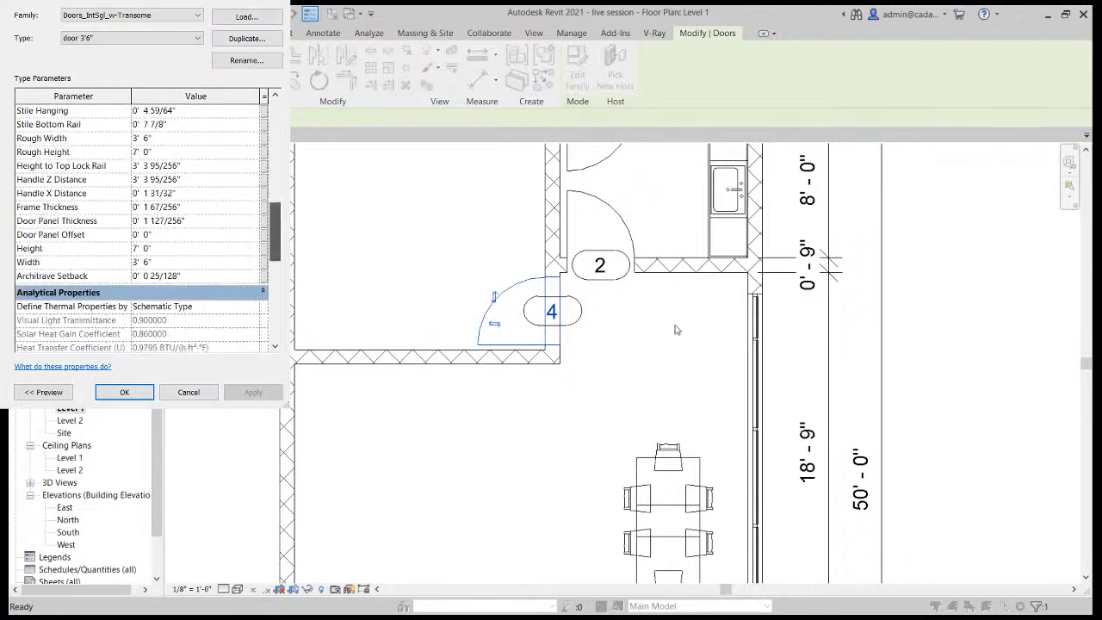
{"action": "scroll", "coordinate": [676, 330], "scroll_direction": "down", "scroll_amount": 4}
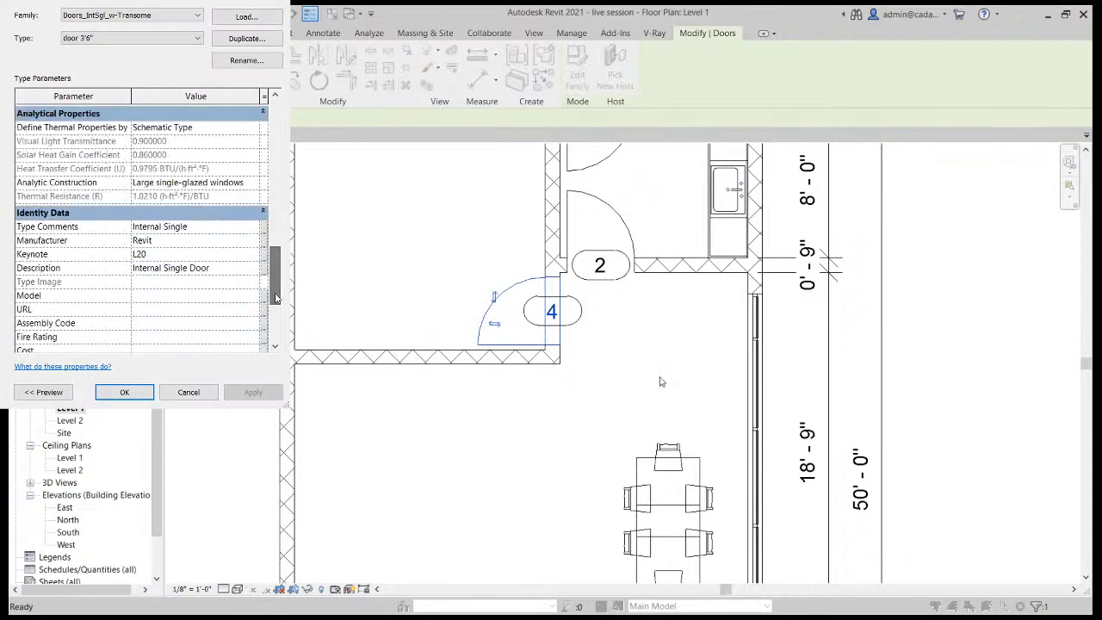
{"action": "scroll", "coordinate": [144, 299], "scroll_direction": "down", "scroll_amount": 3}
{"action": "left_click", "coordinate": [168, 307]}
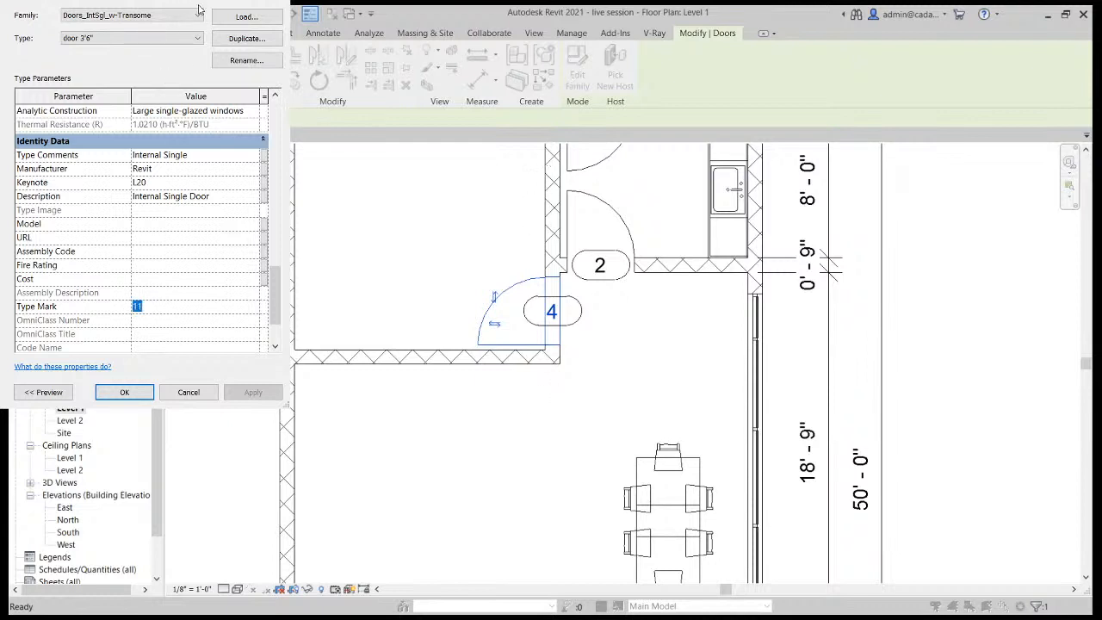
{"action": "key", "text": "Escape"}
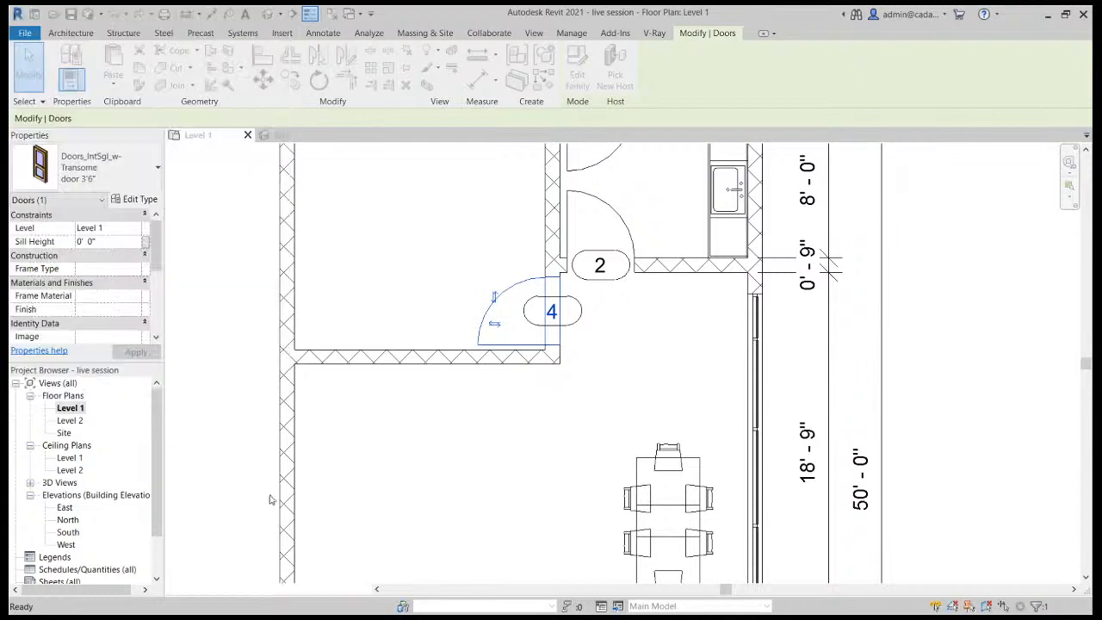
{"action": "key", "text": "Escape"}
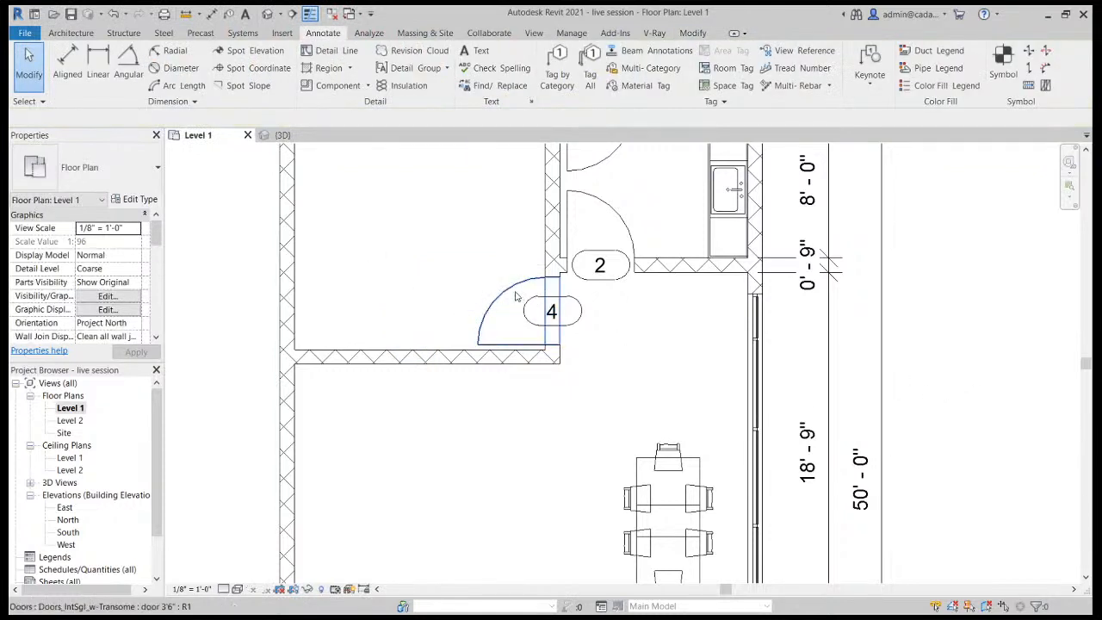
Open the Door Tag family for editing from the tag on door 4, and open its label's parameter settings.
{"action": "left_click", "coordinate": [580, 326]}
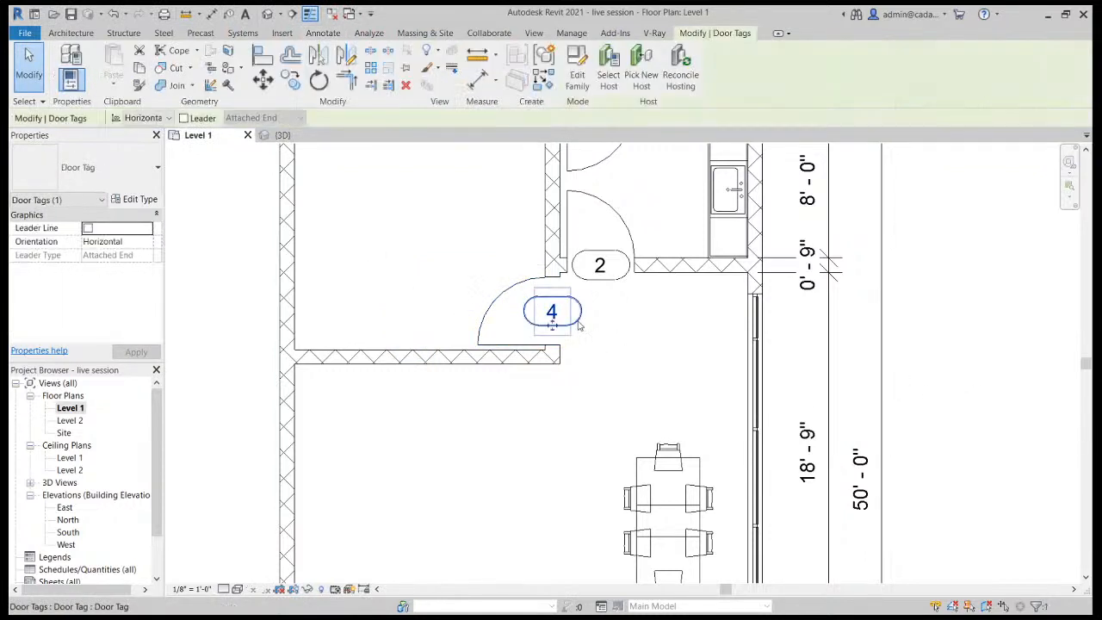
{"action": "left_click", "coordinate": [577, 79]}
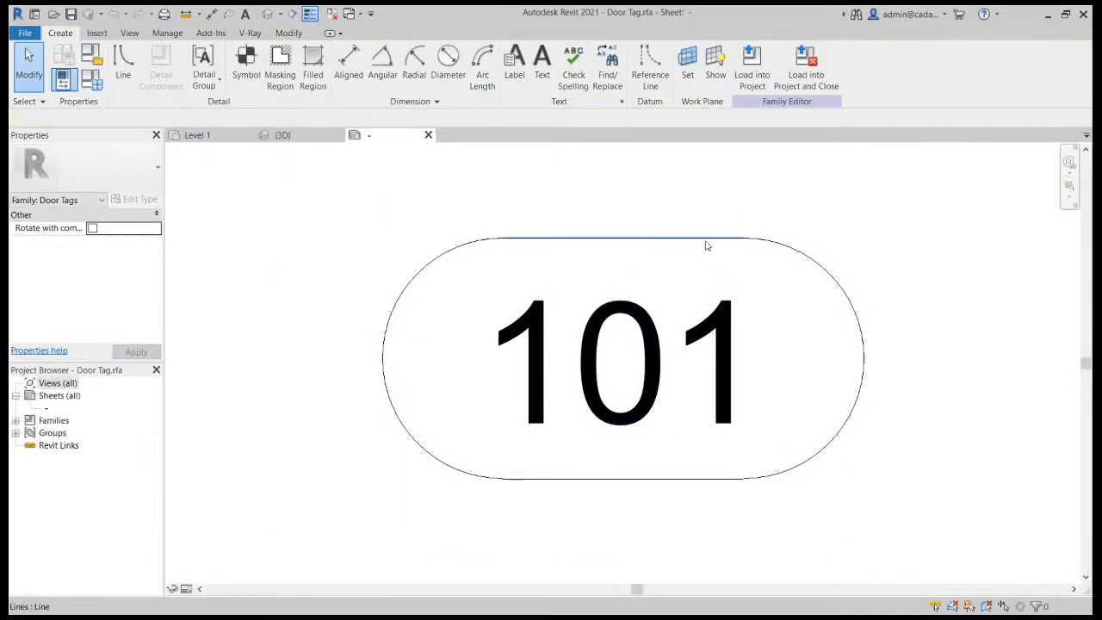
{"action": "left_click", "coordinate": [687, 295]}
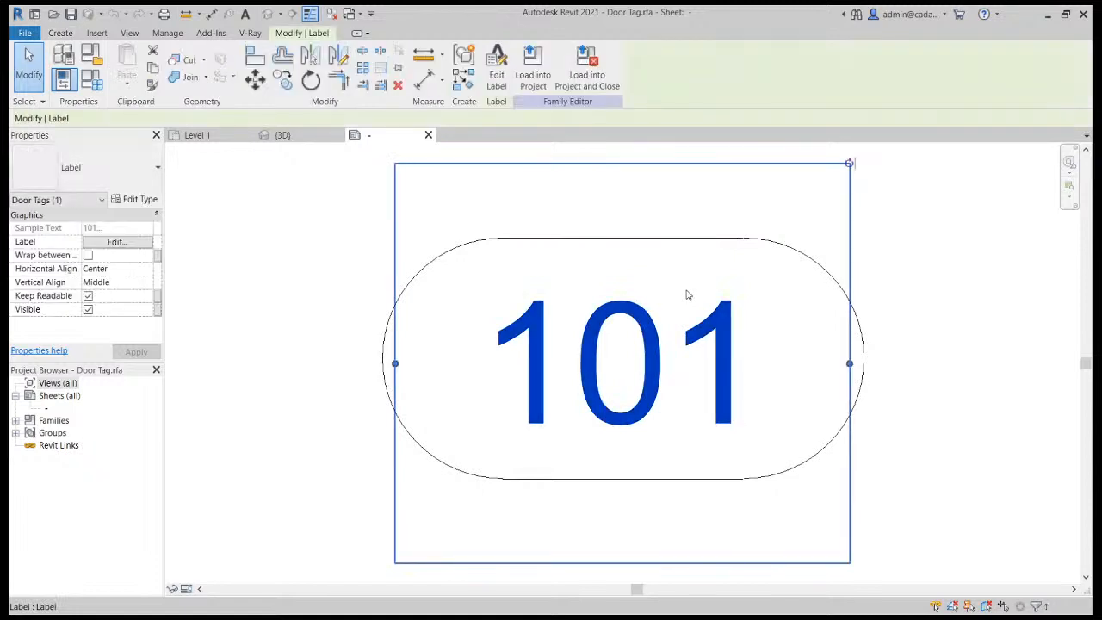
{"action": "left_click", "coordinate": [495, 79]}
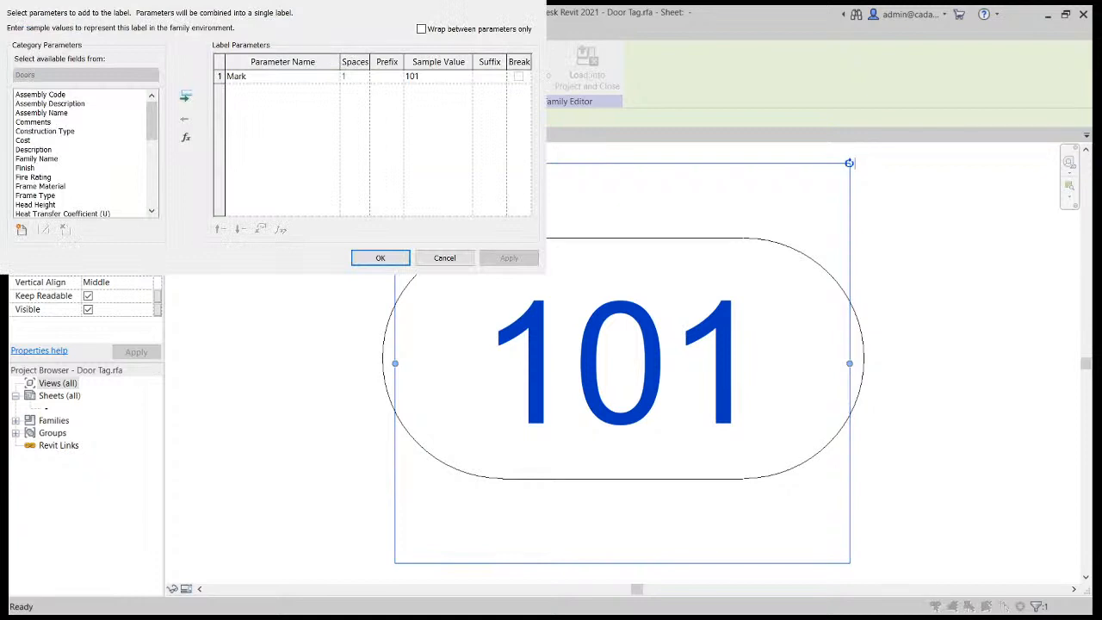
Replace the Mark parameter in the door tag's label with Type Mark and apply the change.
{"action": "left_click", "coordinate": [227, 76]}
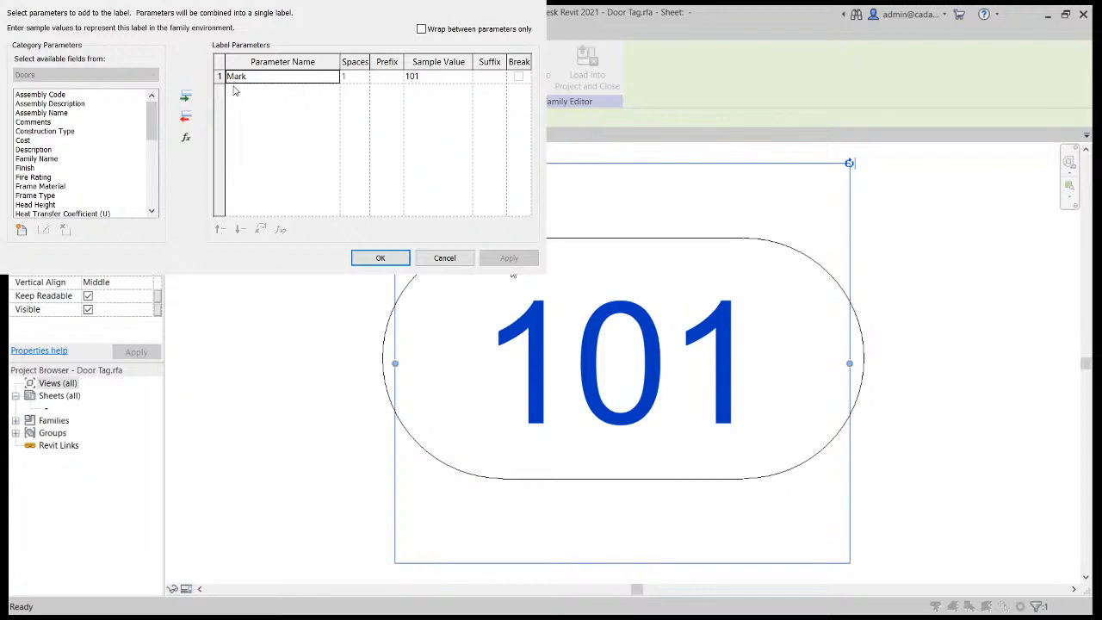
{"action": "left_click", "coordinate": [185, 116]}
{"action": "scroll", "coordinate": [60, 174], "scroll_direction": "down", "scroll_amount": 1}
{"action": "scroll", "coordinate": [60, 174], "scroll_direction": "down", "scroll_amount": 6}
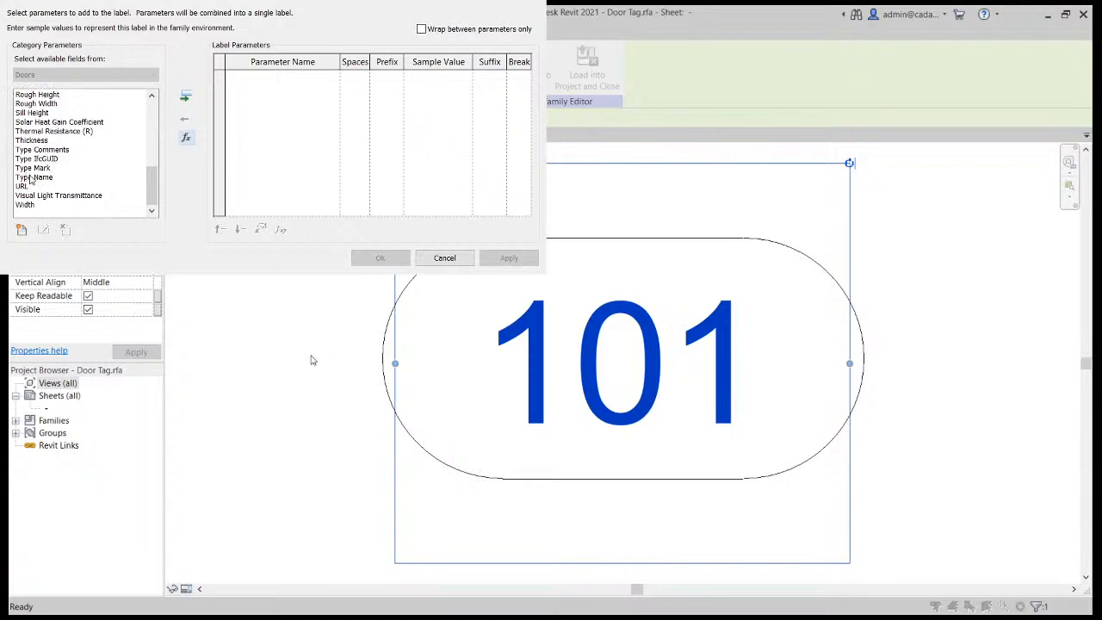
{"action": "left_click", "coordinate": [32, 167]}
{"action": "left_click", "coordinate": [185, 97]}
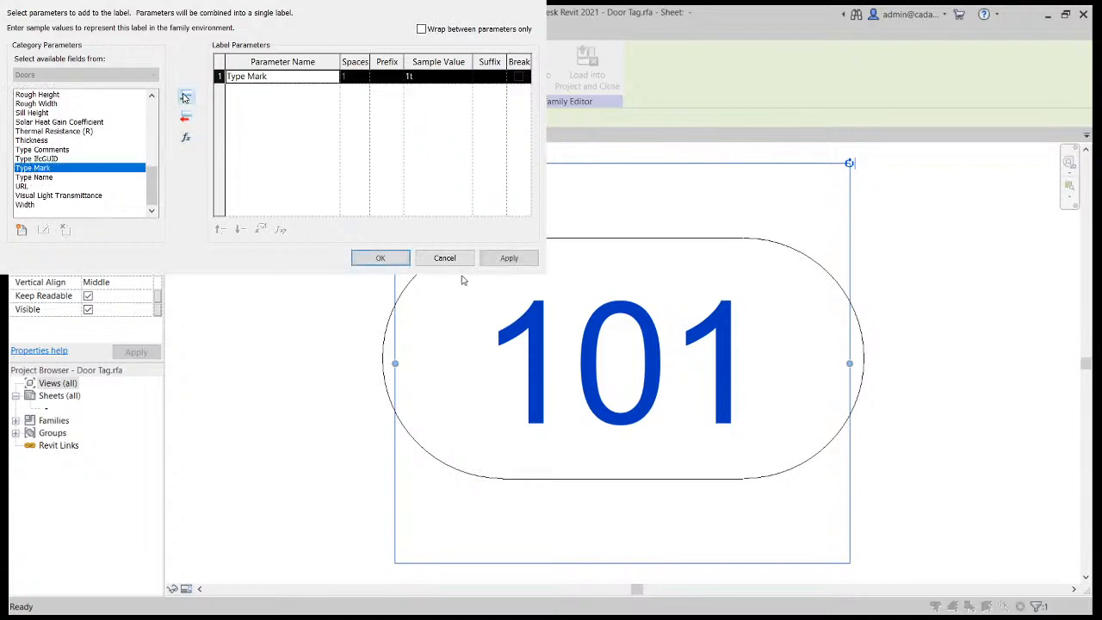
{"action": "left_click", "coordinate": [509, 257]}
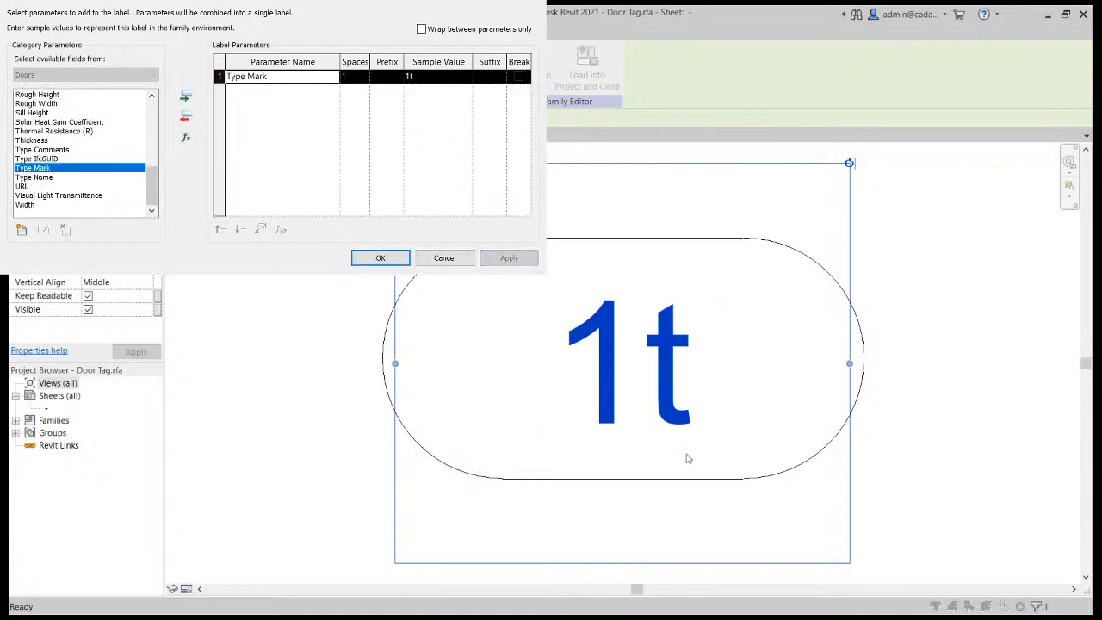
{"action": "key", "text": "Return"}
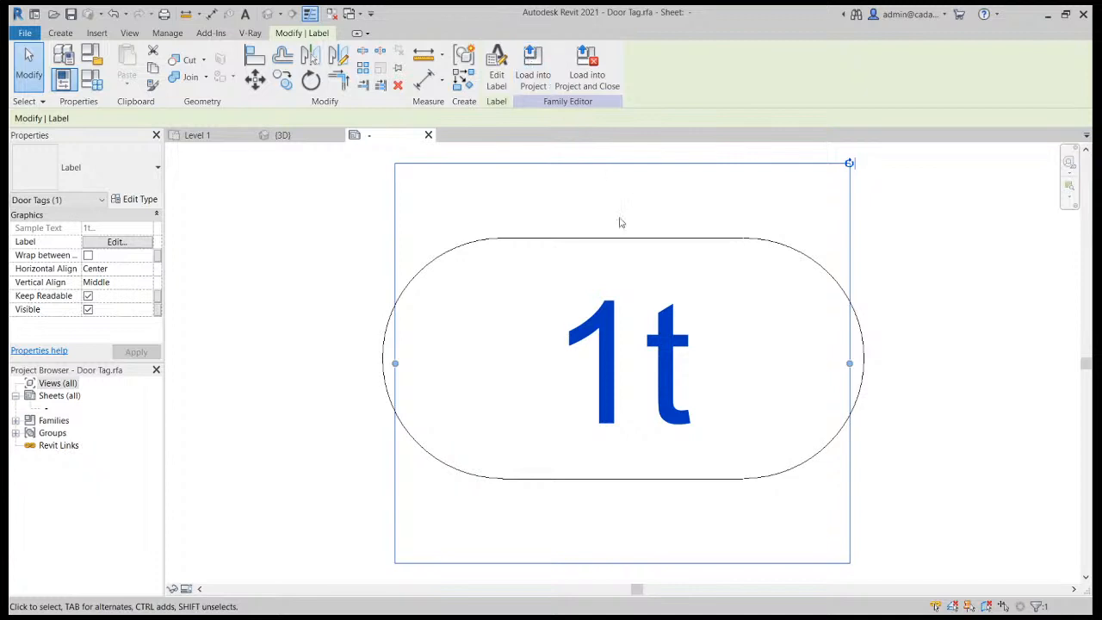
{"action": "left_click", "coordinate": [275, 319]}
{"action": "left_click", "coordinate": [581, 298]}
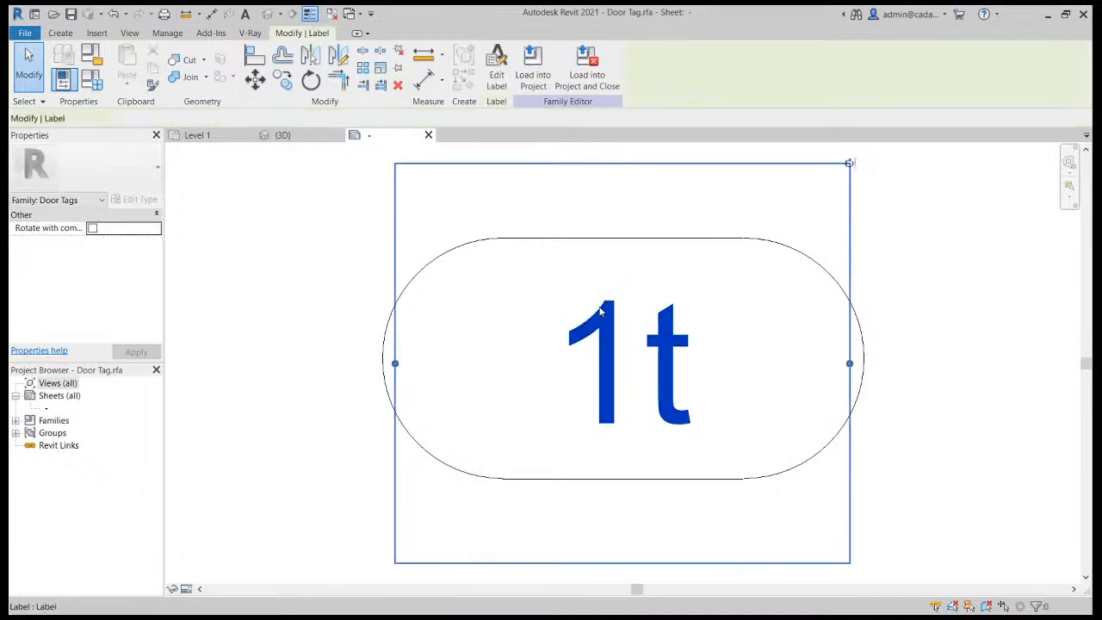
Set the text size of the door tag's label type to 1/16".
{"action": "left_click", "coordinate": [134, 198]}
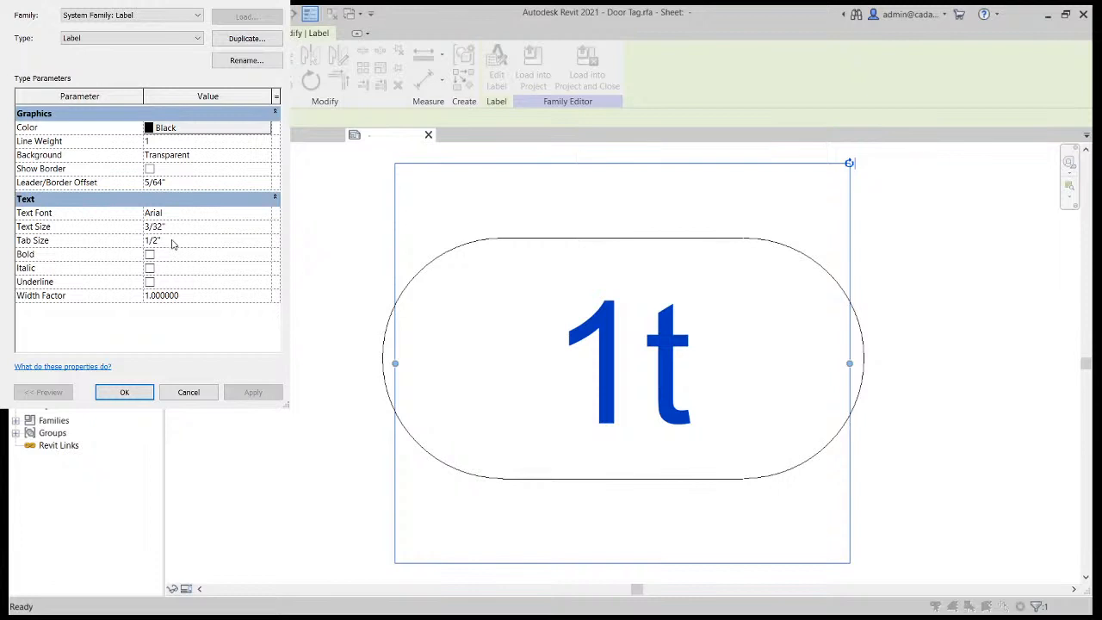
{"action": "left_click", "coordinate": [196, 226]}
{"action": "type", "text": "1/"}
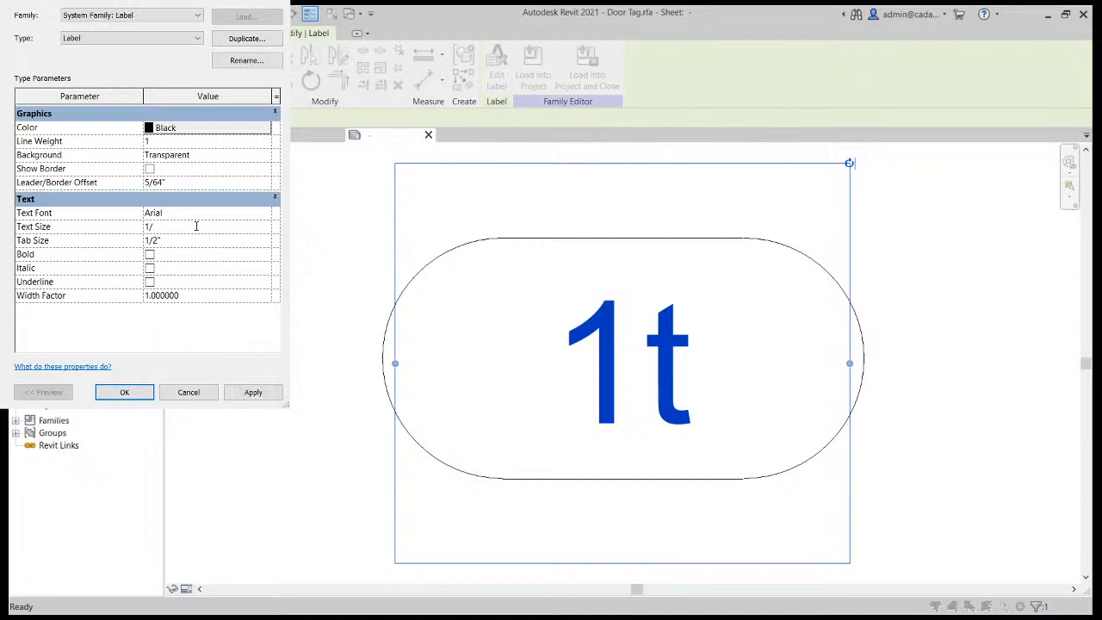
{"action": "type", "text": "16"}
{"action": "key", "text": "Return"}
{"action": "left_click", "coordinate": [251, 393]}
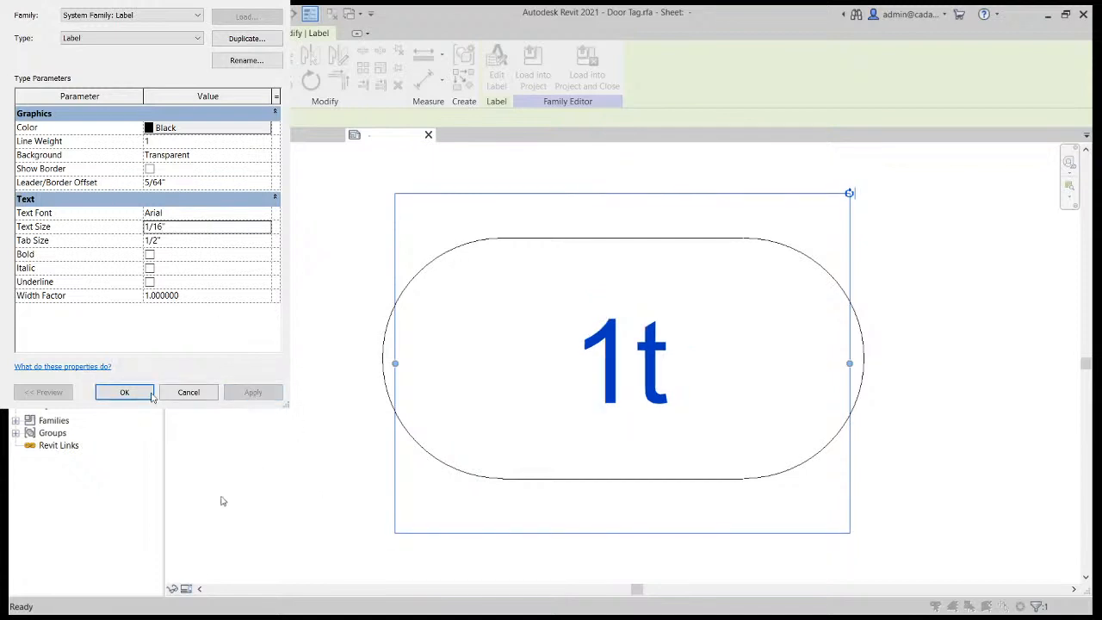
{"action": "left_click", "coordinate": [146, 394]}
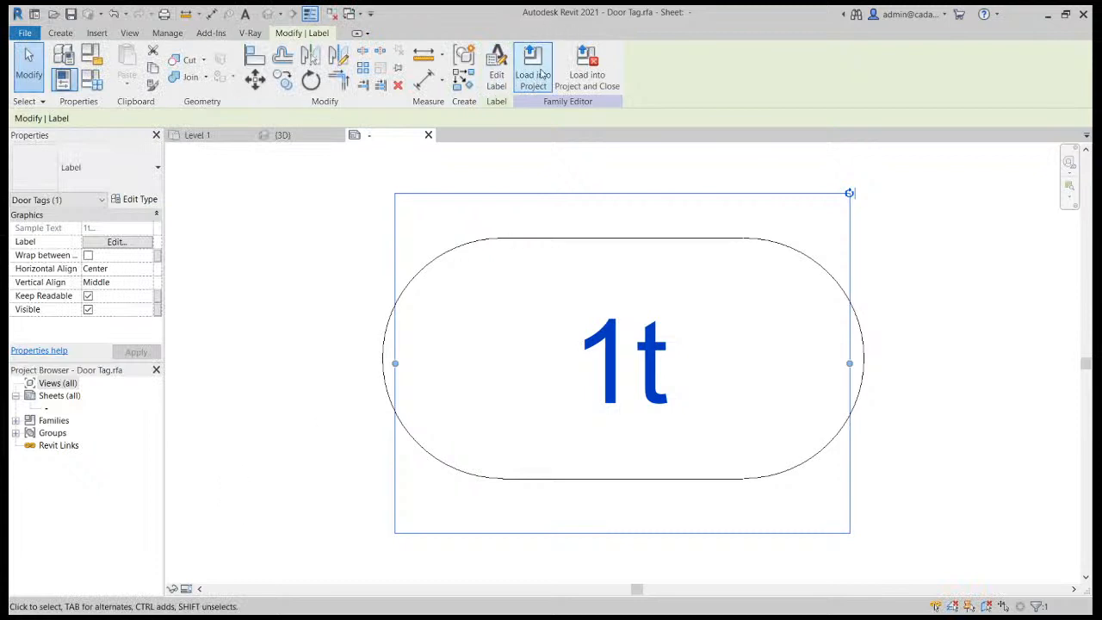
Load the edited Door Tag family into the live session project.
{"action": "left_click", "coordinate": [537, 69]}
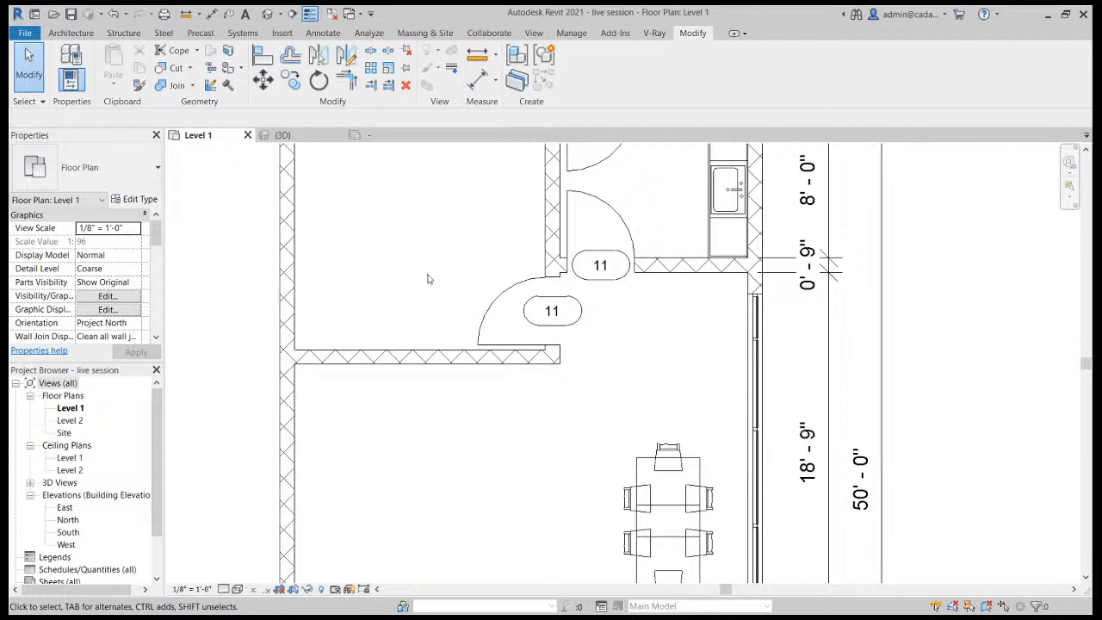
{"action": "scroll", "coordinate": [429, 279], "scroll_direction": "down", "scroll_amount": 3}
{"action": "middle_click_drag", "start_coordinate": [800, 423], "coordinate": [836, 241]}
{"action": "middle_click_drag", "start_coordinate": [798, 305], "coordinate": [802, 405]}
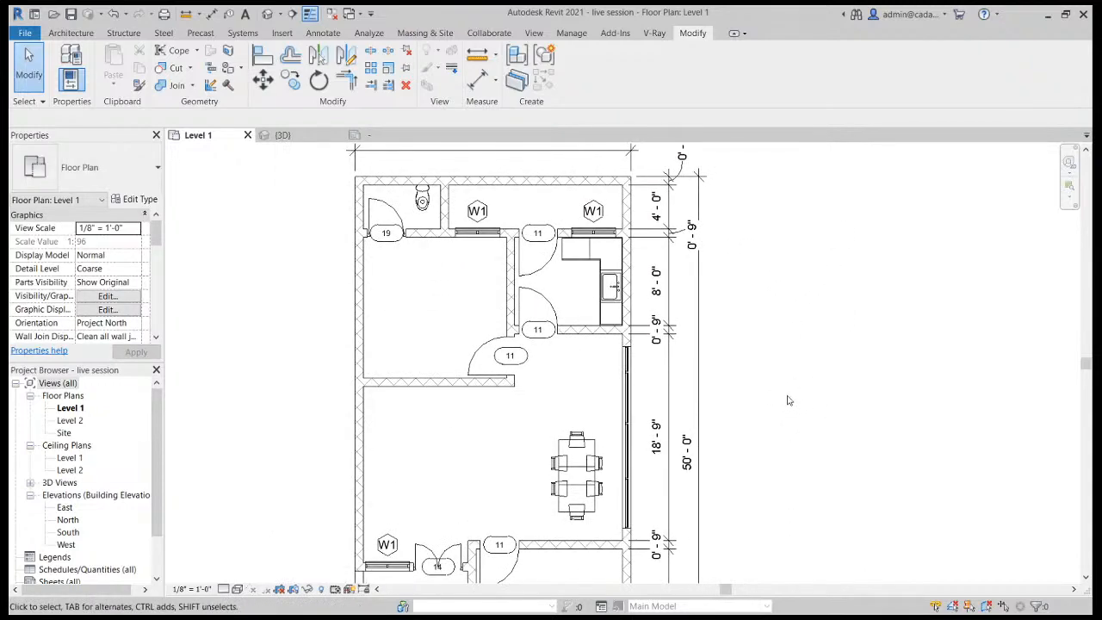
Change the Type Mark of the interior door 3'6" type to D1, using the door between the two W1 windows.
{"action": "scroll", "coordinate": [494, 301], "scroll_direction": "up", "scroll_amount": 2}
{"action": "left_click", "coordinate": [544, 268]}
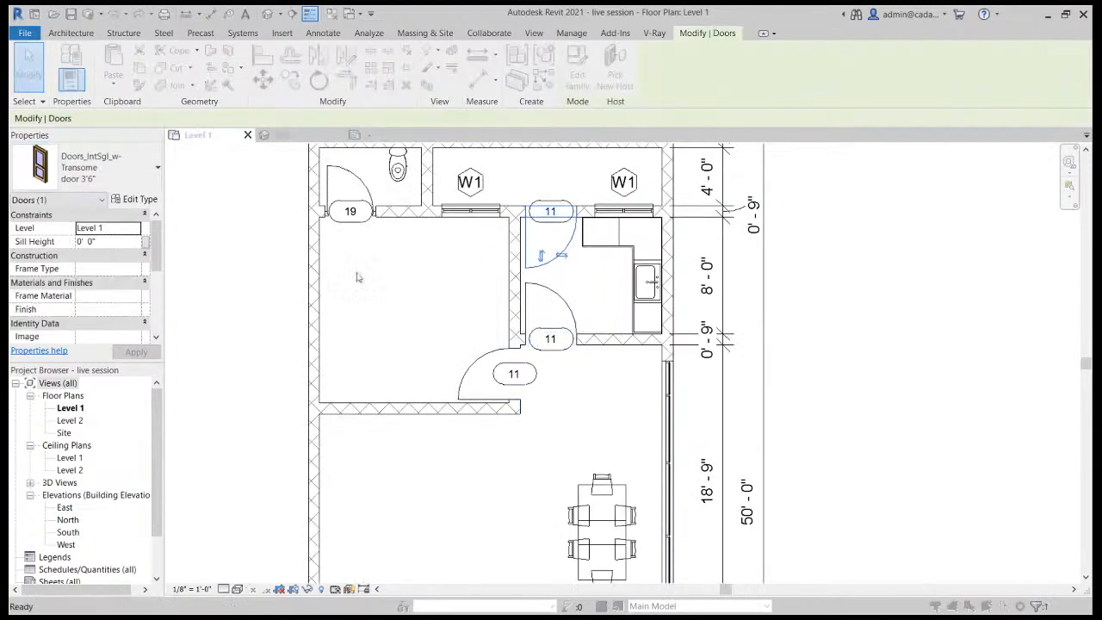
{"action": "left_click_drag", "start_coordinate": [278, 139], "coordinate": [275, 320]}
{"action": "left_click", "coordinate": [167, 249]}
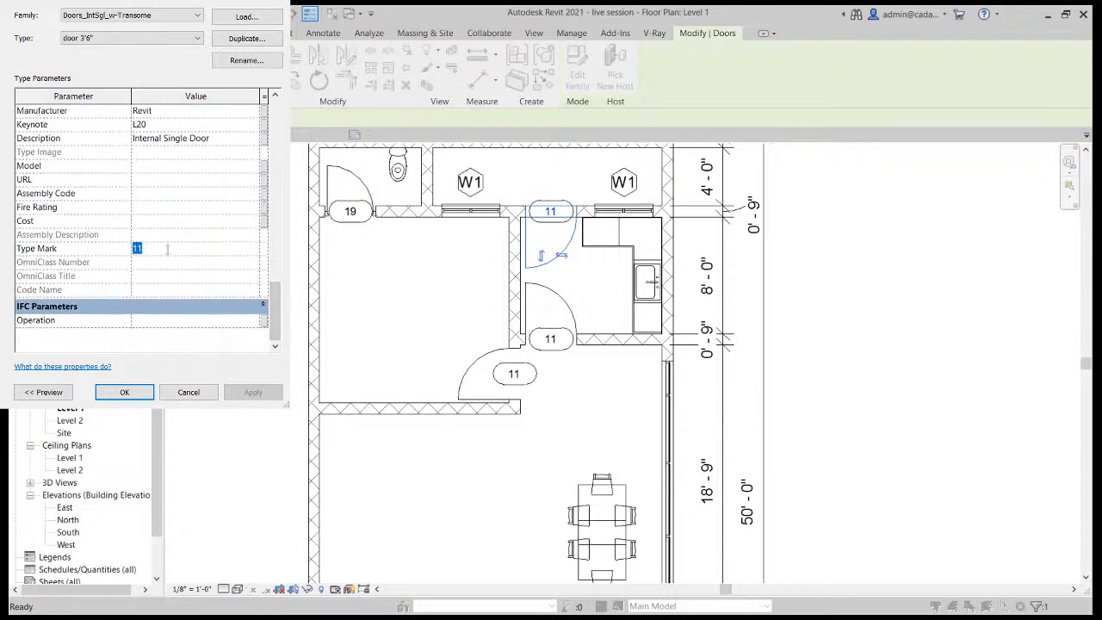
{"action": "type", "text": "D"}
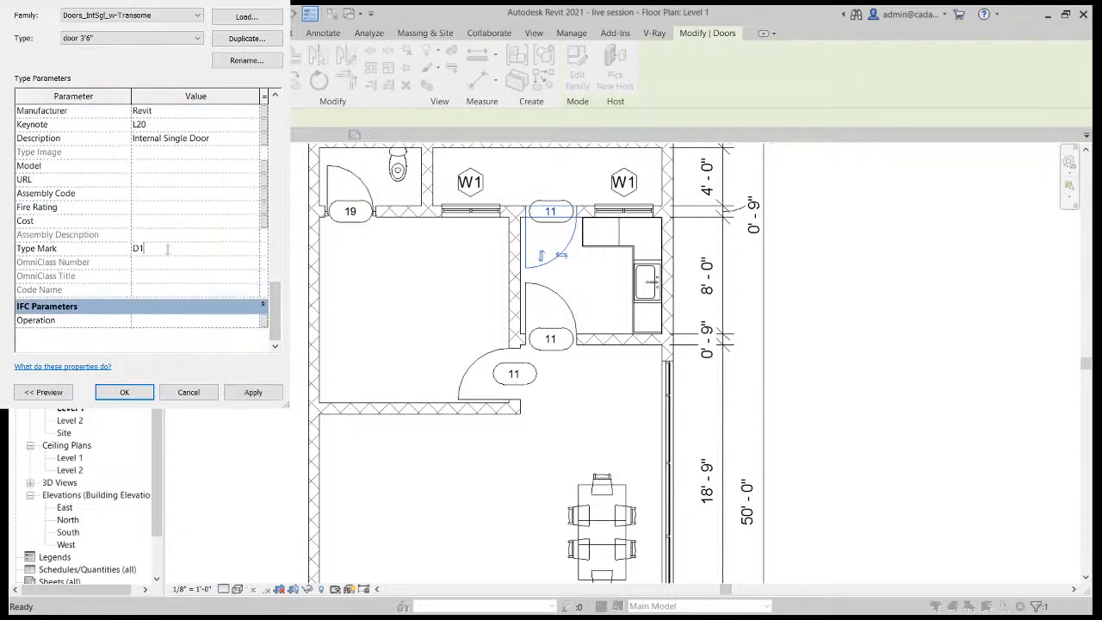
{"action": "left_click", "coordinate": [253, 392]}
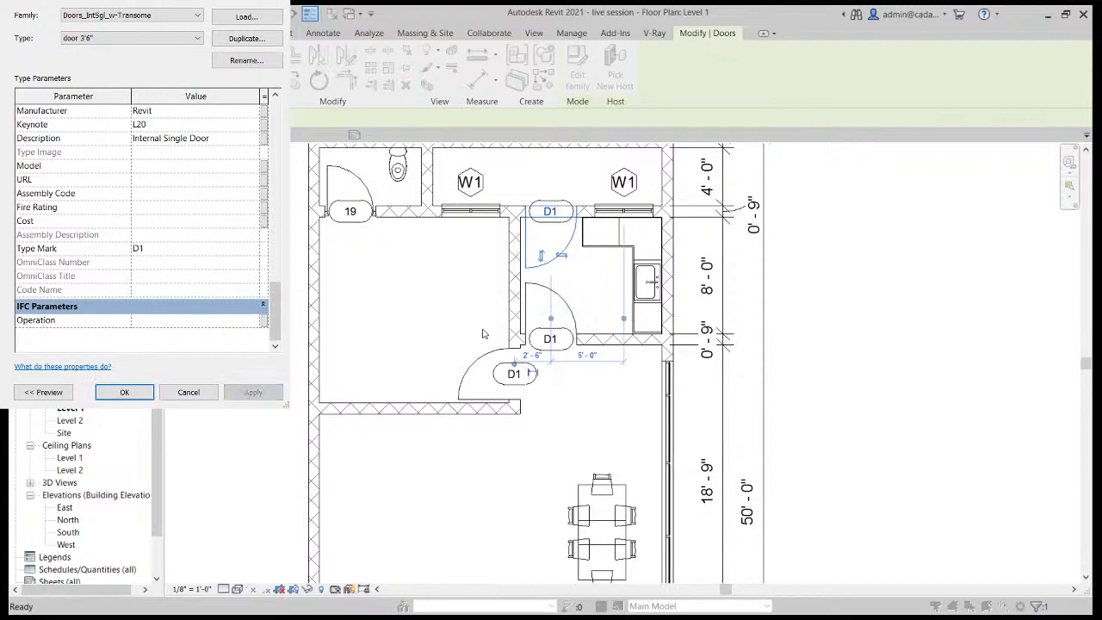
{"action": "left_click", "coordinate": [124, 391]}
Change the Type Mark of the exterior door 3'6" type, used beside window W2, to D2.
{"action": "scroll", "coordinate": [907, 260], "scroll_direction": "down", "scroll_amount": 2}
{"action": "middle_click_drag", "start_coordinate": [890, 405], "coordinate": [859, 272]}
{"action": "middle_click_drag", "start_coordinate": [854, 376], "coordinate": [849, 327]}
{"action": "scroll", "coordinate": [598, 379], "scroll_direction": "up", "scroll_amount": 2}
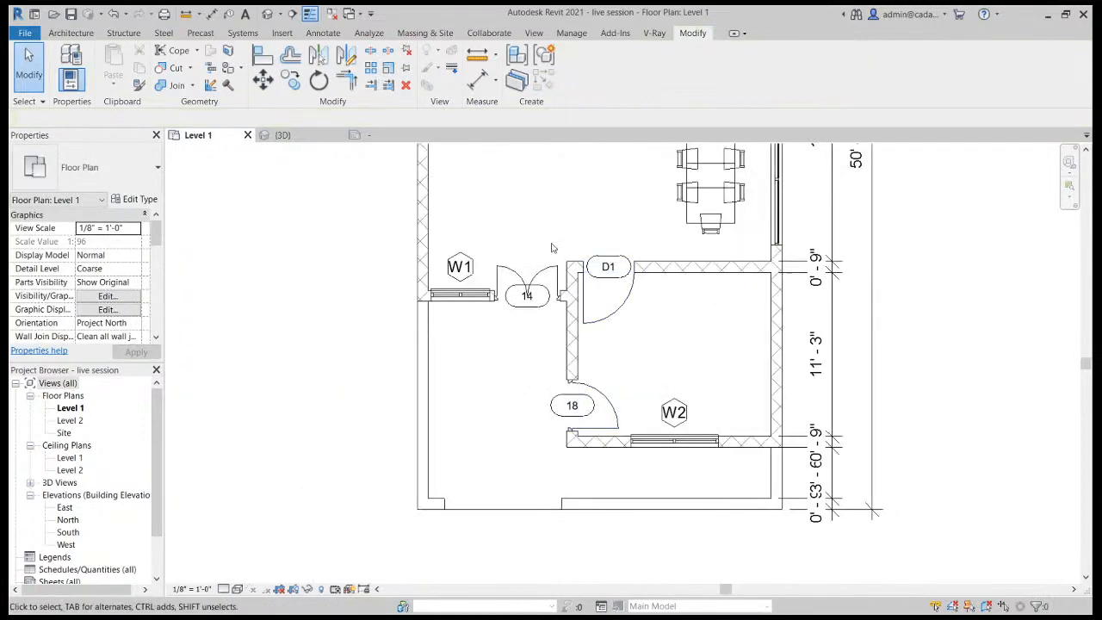
{"action": "left_click", "coordinate": [608, 407]}
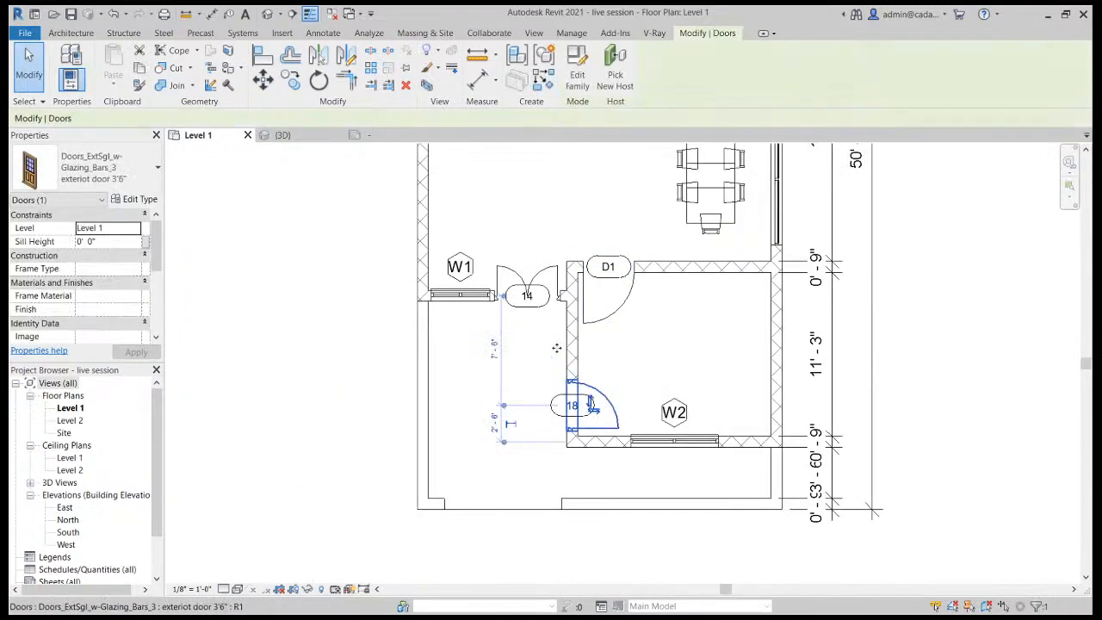
{"action": "left_click", "coordinate": [139, 200]}
{"action": "scroll", "coordinate": [250, 349], "scroll_direction": "down", "scroll_amount": 10}
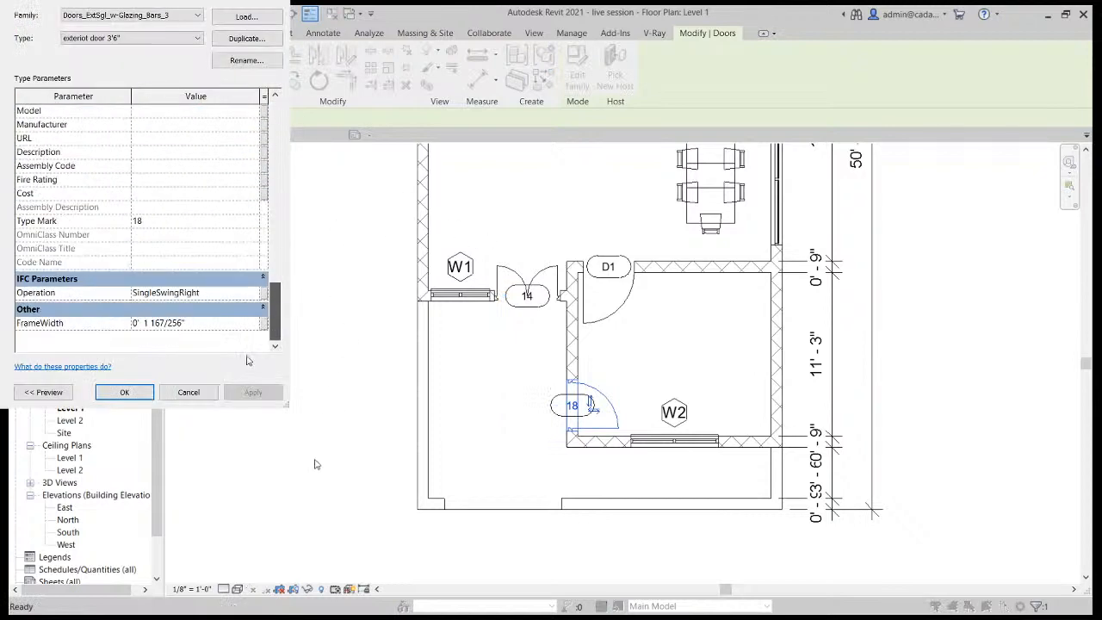
{"action": "left_click", "coordinate": [172, 221]}
{"action": "type", "text": "D2"}
{"action": "left_click", "coordinate": [252, 392]}
{"action": "left_click", "coordinate": [125, 392]}
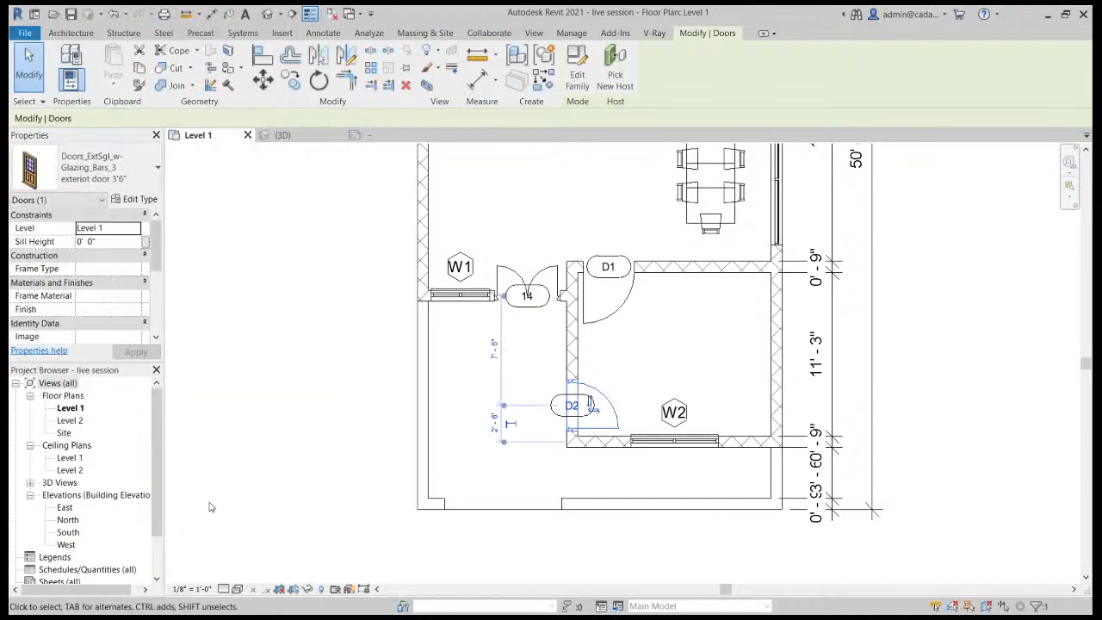
{"action": "left_click", "coordinate": [993, 418]}
Change the Type Mark of the double main door 4'6" type to D3.
{"action": "middle_click_drag", "start_coordinate": [978, 369], "coordinate": [1008, 480]}
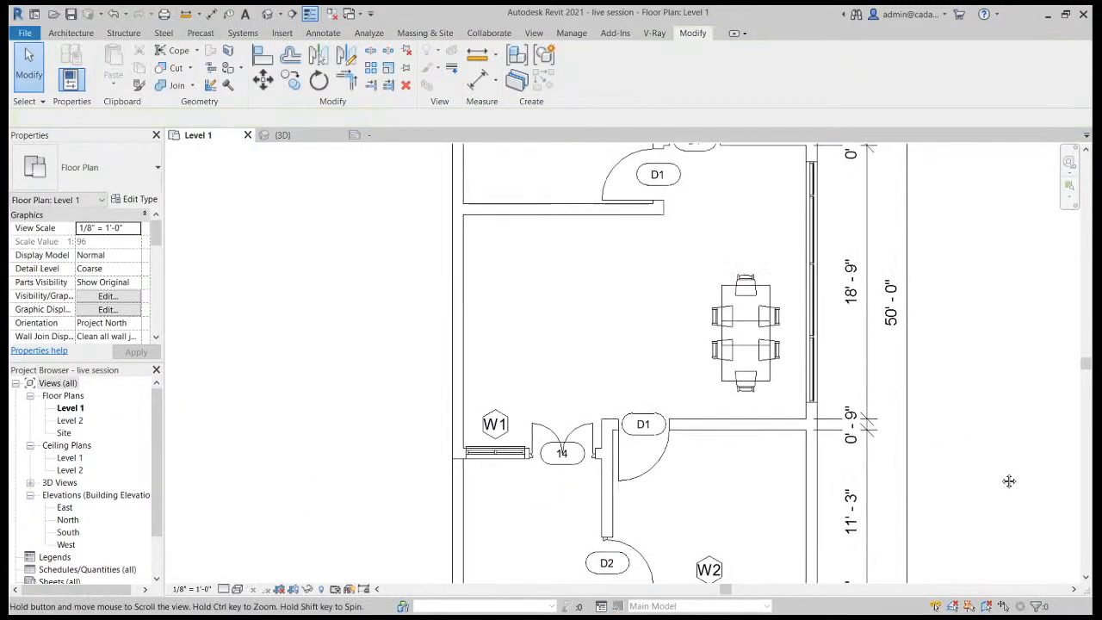
{"action": "left_click", "coordinate": [578, 438]}
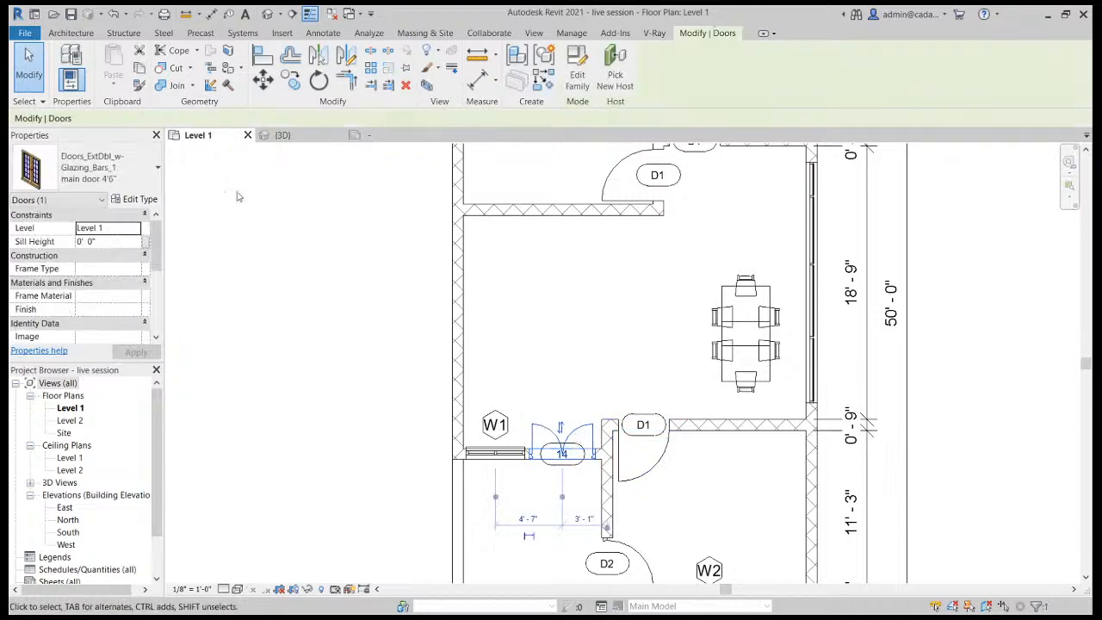
{"action": "left_click", "coordinate": [136, 202]}
{"action": "left_click_drag", "start_coordinate": [273, 128], "coordinate": [271, 311]}
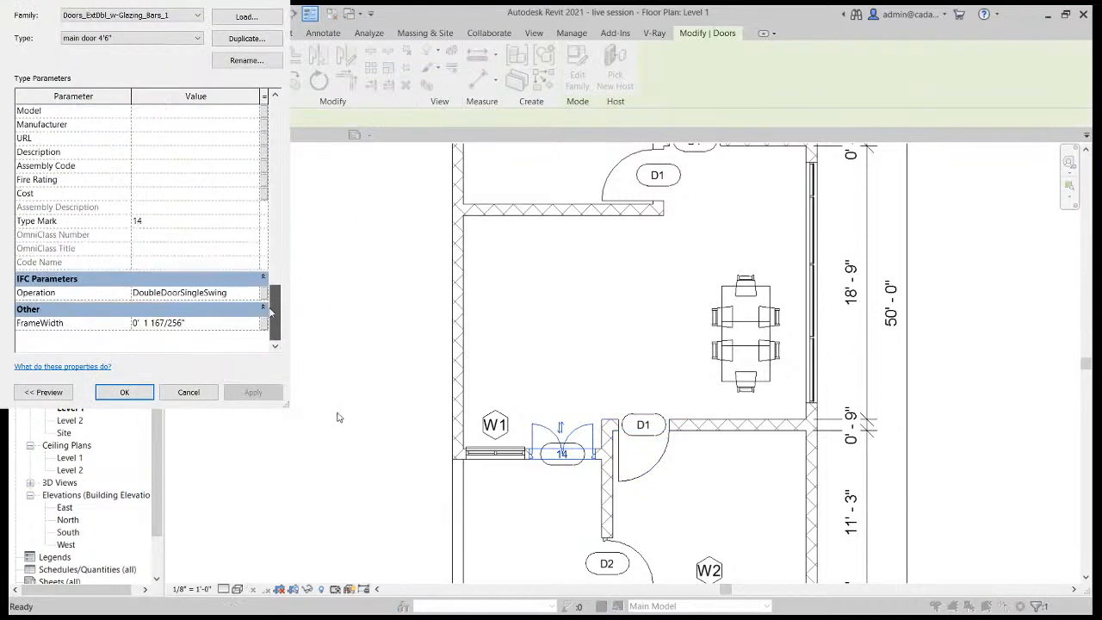
{"action": "left_click", "coordinate": [170, 224]}
{"action": "type", "text": "D3"}
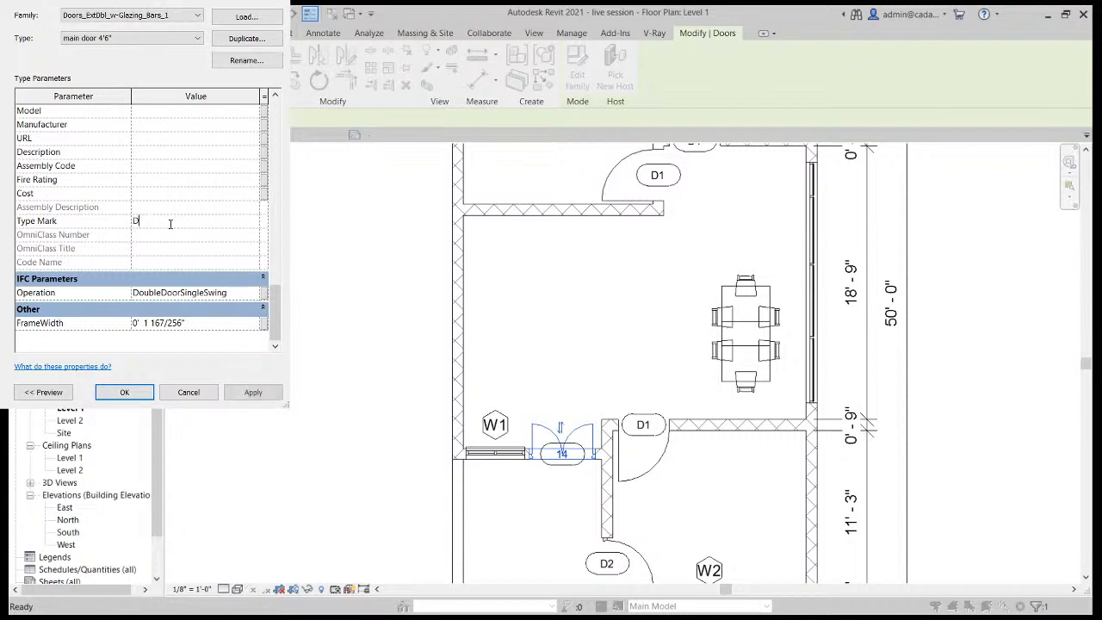
{"action": "left_click", "coordinate": [124, 392]}
Change the Type Mark of the bathroom 2'8 door type, used at the toilet room, to D4.
{"action": "scroll", "coordinate": [374, 378], "scroll_direction": "down", "scroll_amount": 4}
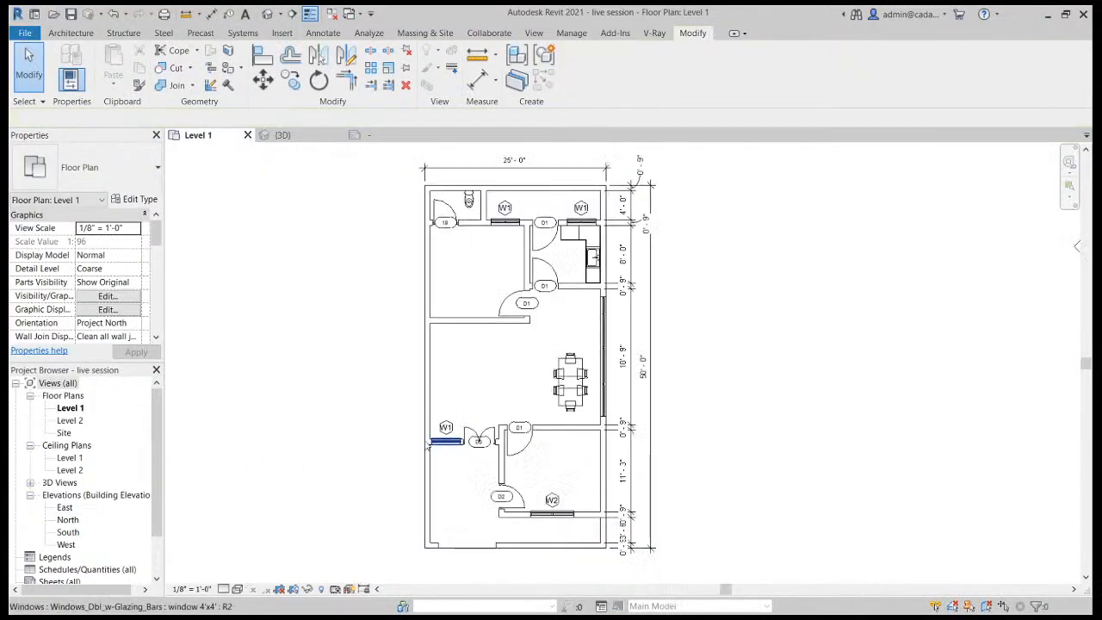
{"action": "scroll", "coordinate": [424, 241], "scroll_direction": "up", "scroll_amount": 6}
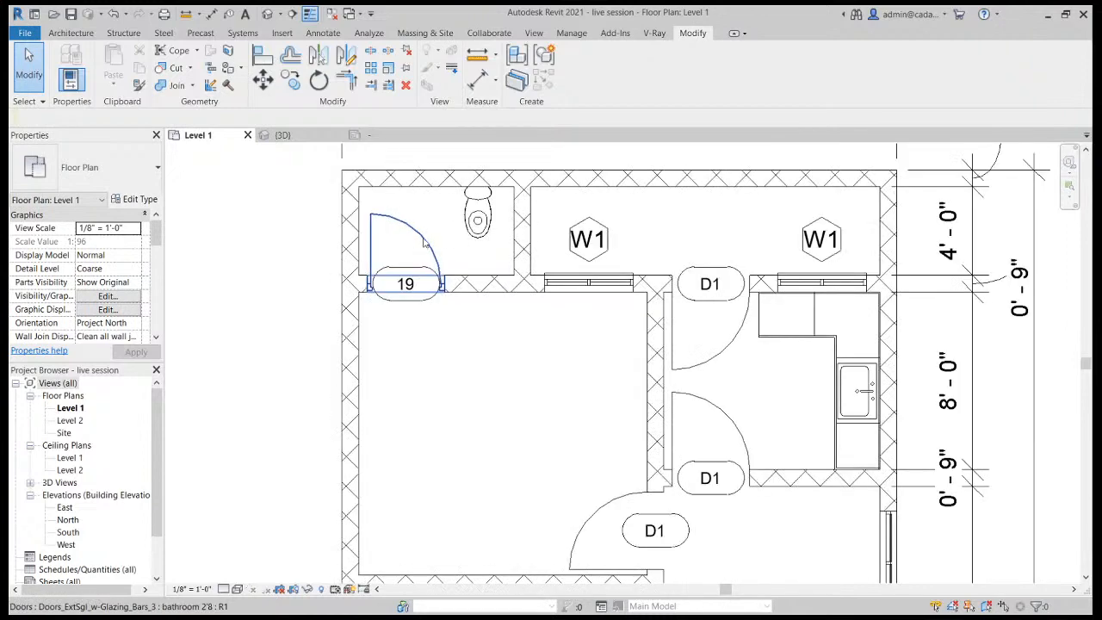
{"action": "left_click", "coordinate": [424, 243]}
{"action": "left_click", "coordinate": [138, 200]}
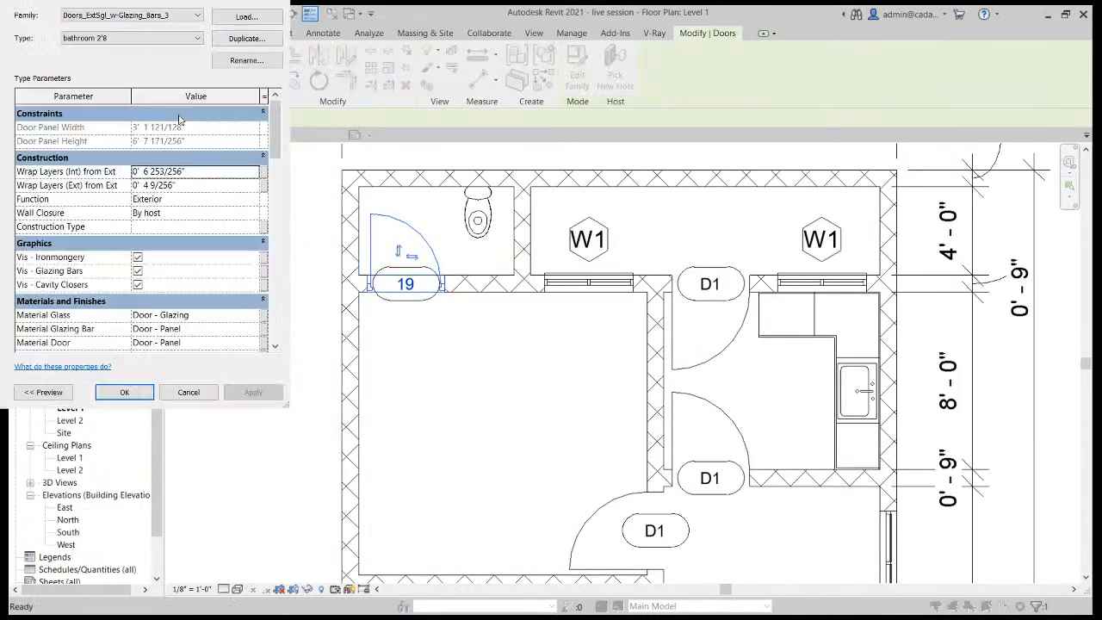
{"action": "scroll", "coordinate": [179, 172], "scroll_direction": "down", "scroll_amount": 5}
{"action": "left_click", "coordinate": [160, 221]}
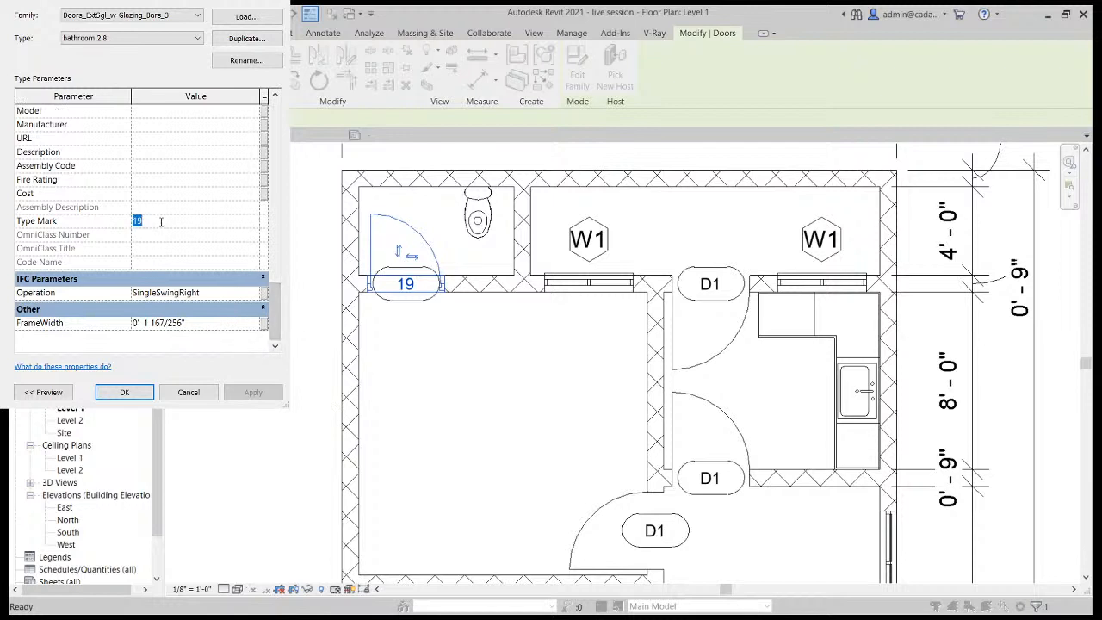
{"action": "type", "text": "D4"}
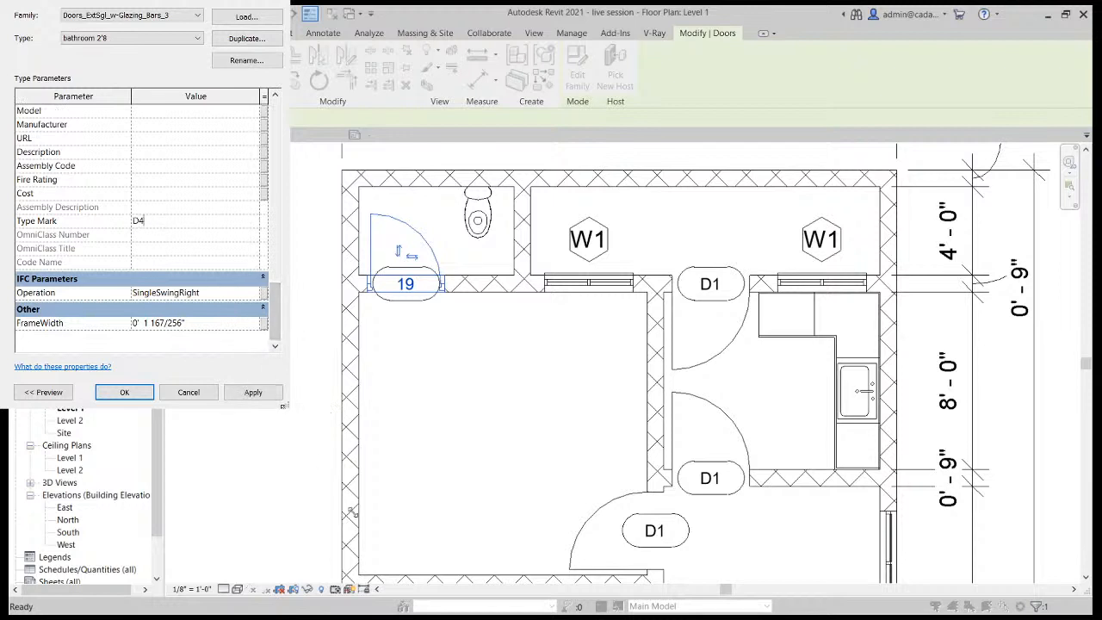
{"action": "left_click", "coordinate": [262, 395]}
{"action": "left_click", "coordinate": [119, 394]}
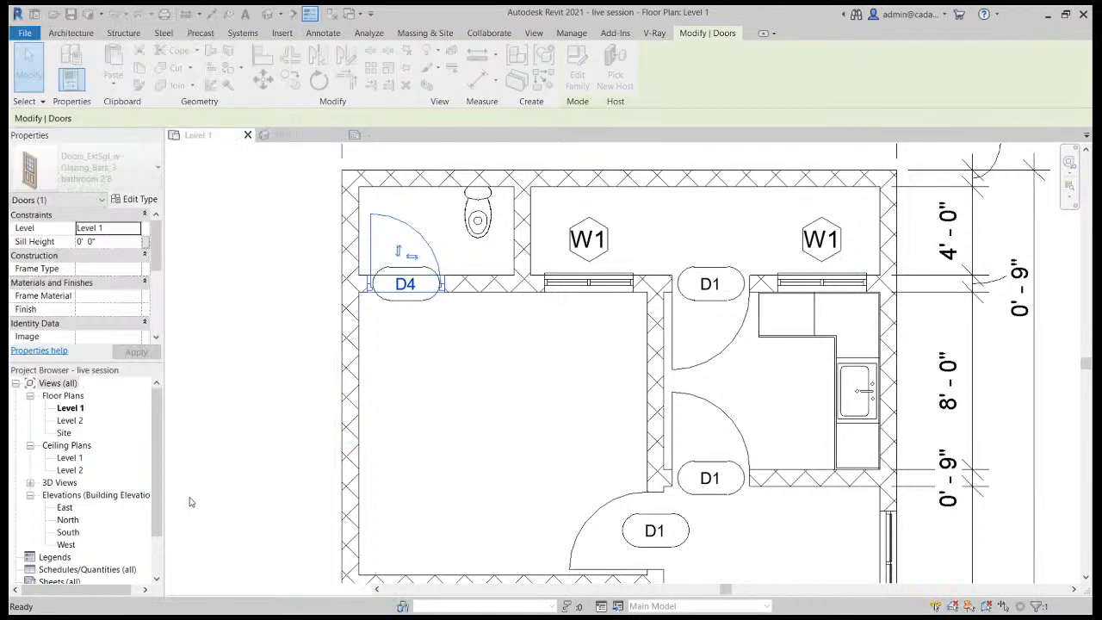
{"action": "left_click", "coordinate": [285, 395]}
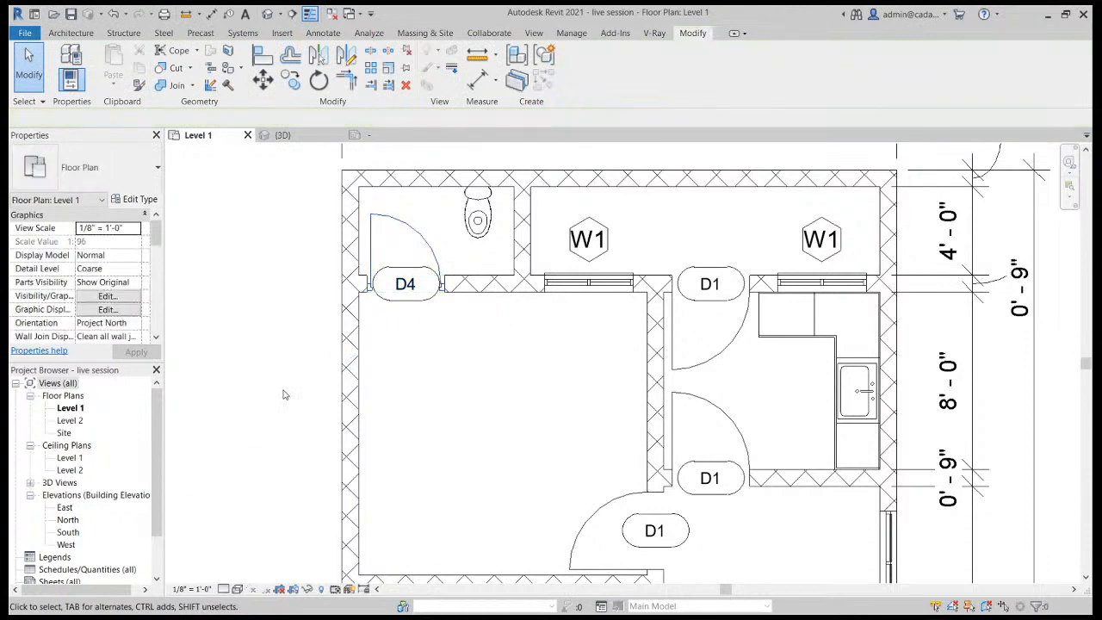
Review the door and window tags across the whole Level 1 floor plan.
{"action": "scroll", "coordinate": [301, 387], "scroll_direction": "down", "scroll_amount": 3}
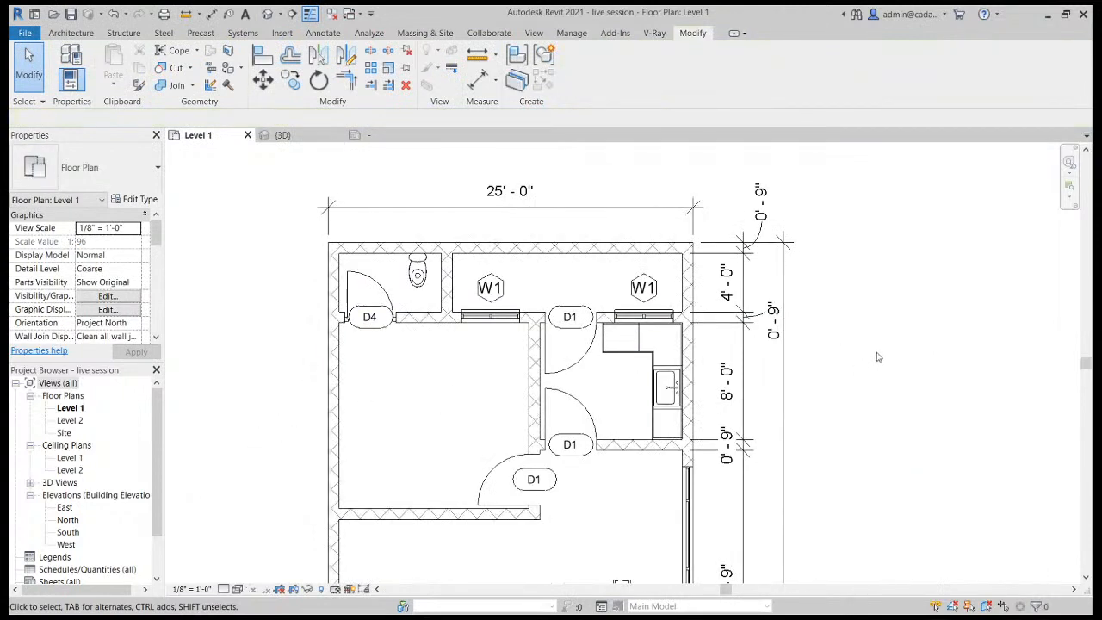
{"action": "middle_click_drag", "start_coordinate": [862, 474], "coordinate": [732, 233]}
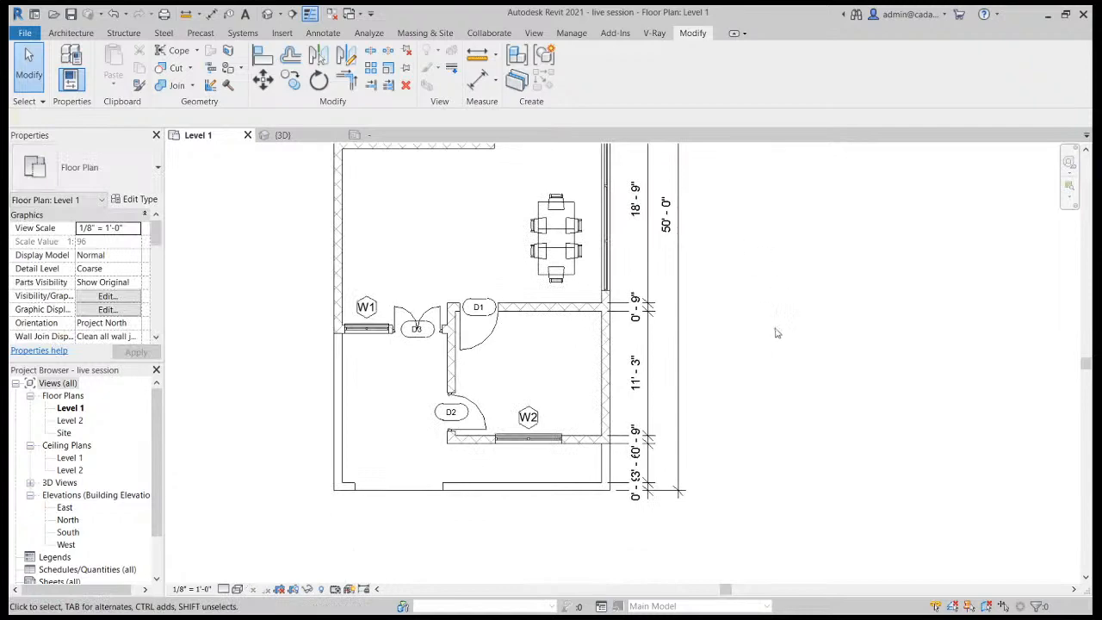
{"action": "middle_click_drag", "start_coordinate": [812, 304], "coordinate": [850, 471]}
{"action": "scroll", "coordinate": [791, 306], "scroll_direction": "down", "scroll_amount": 2}
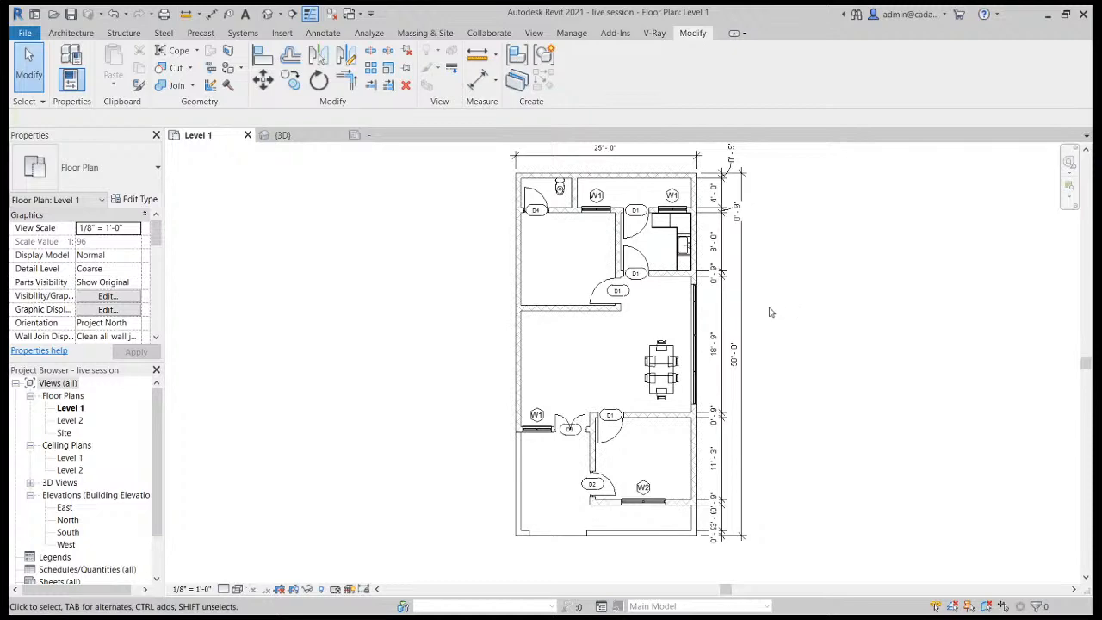
{"action": "scroll", "coordinate": [797, 293], "scroll_direction": "up", "scroll_amount": 2}
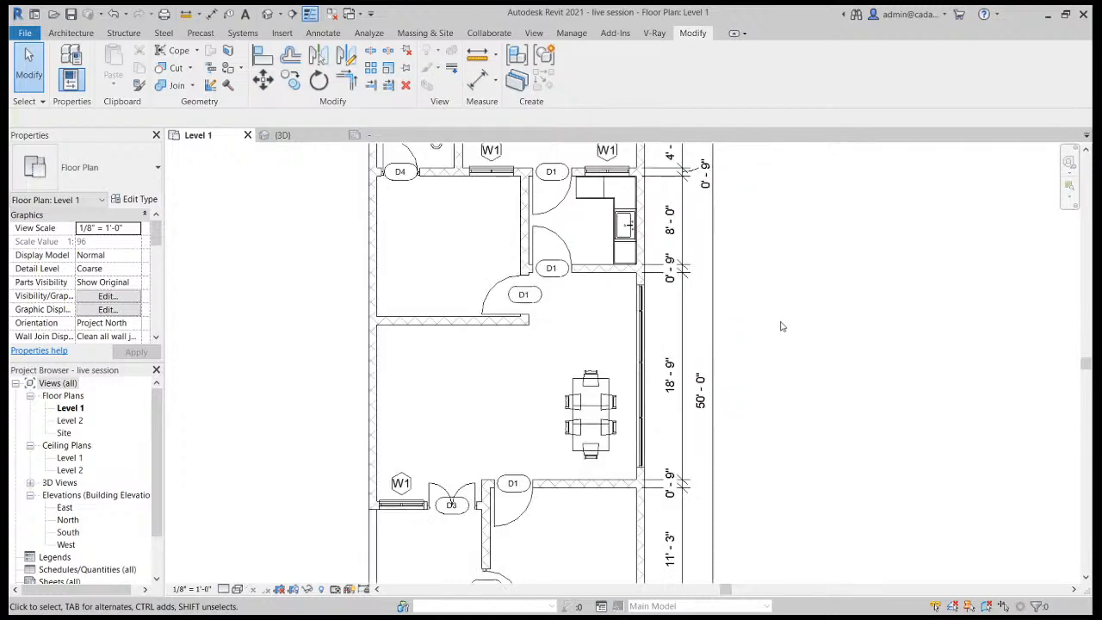
{"action": "scroll", "coordinate": [781, 322], "scroll_direction": "down", "scroll_amount": 1}
{"action": "middle_click_drag", "start_coordinate": [801, 298], "coordinate": [716, 318]}
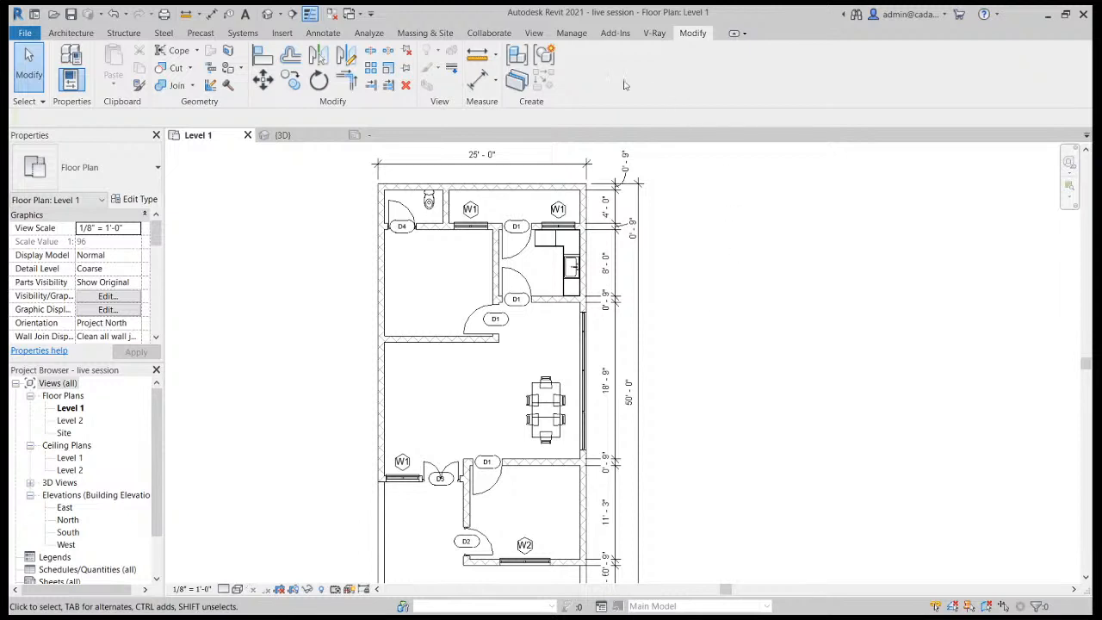
Start a new schedule and limit its category filter to the Architecture discipline.
{"action": "left_click", "coordinate": [82, 33]}
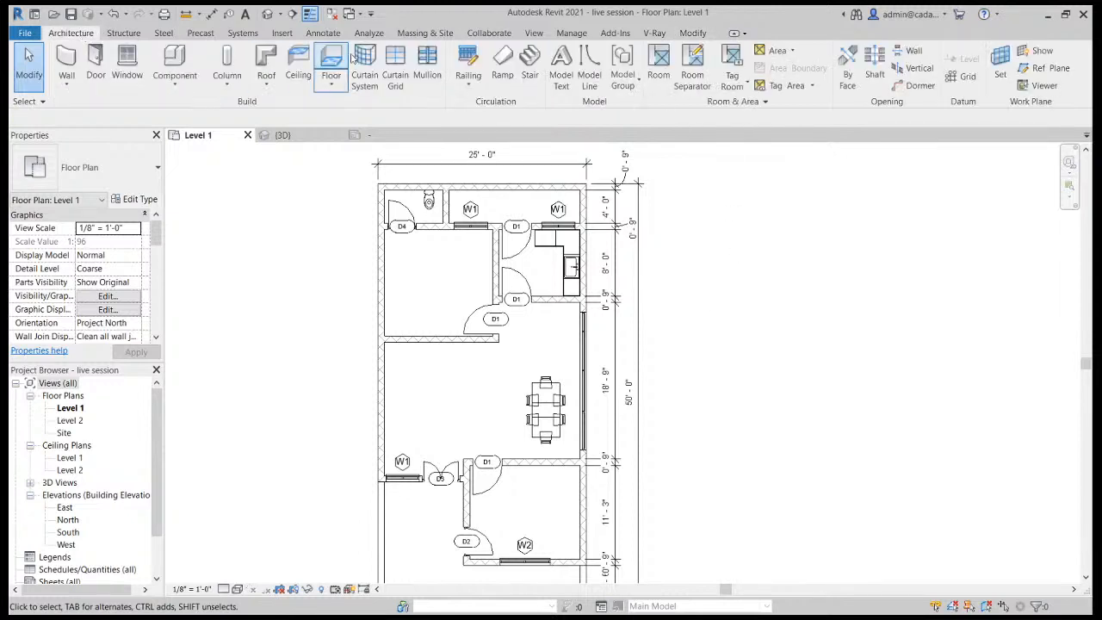
{"action": "left_click", "coordinate": [534, 35]}
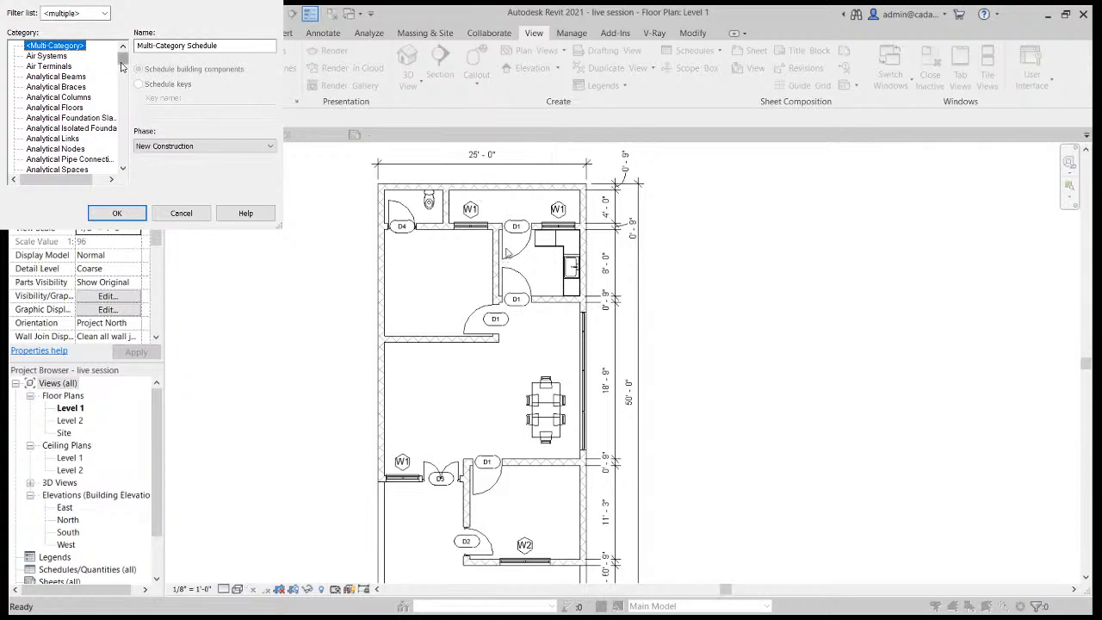
{"action": "left_click", "coordinate": [105, 13]}
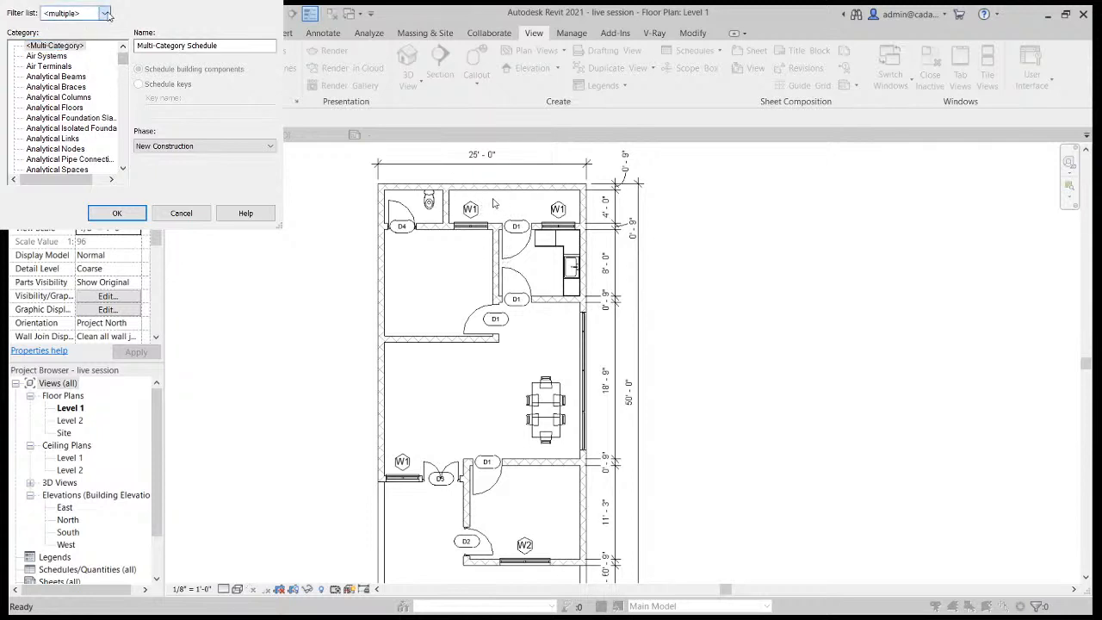
{"action": "left_click", "coordinate": [45, 35]}
{"action": "left_click", "coordinate": [44, 48]}
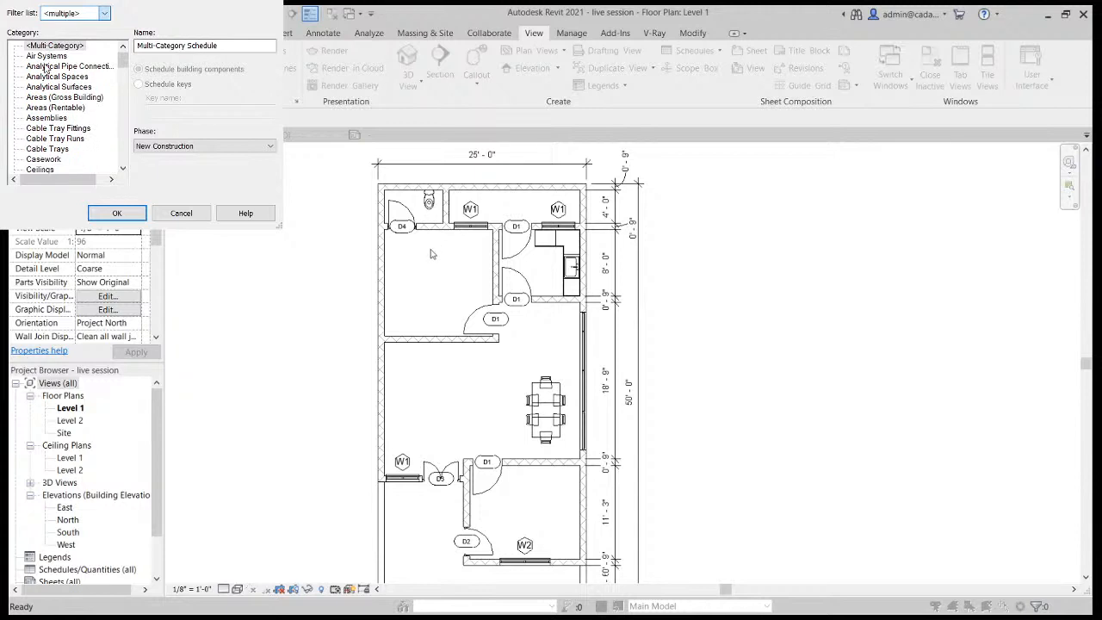
{"action": "left_click", "coordinate": [44, 61]}
{"action": "left_click", "coordinate": [44, 72]}
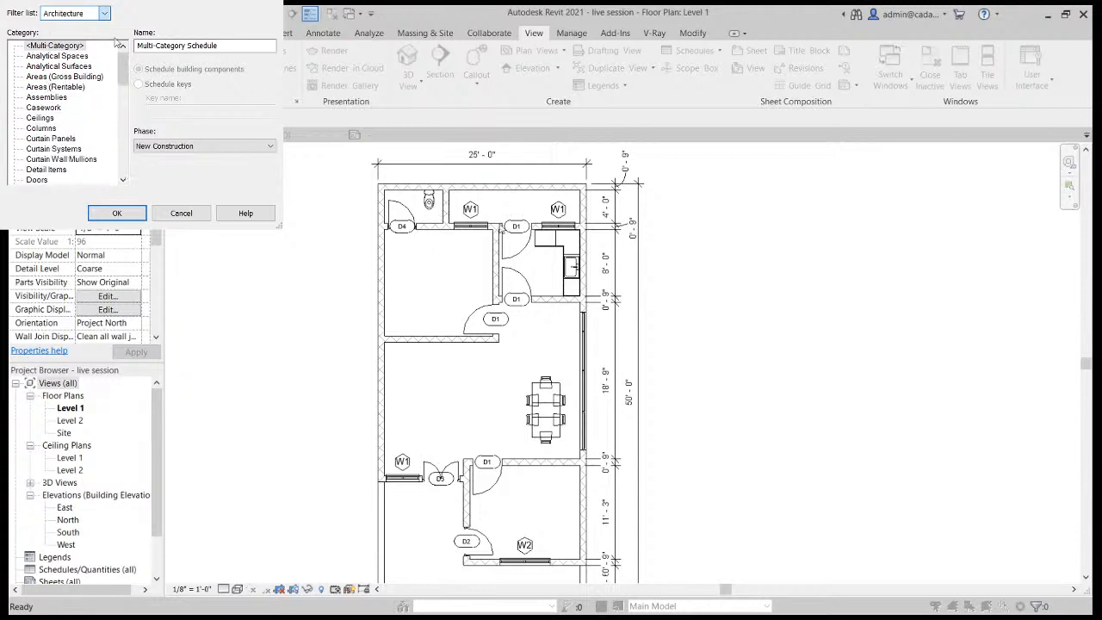
Create a schedule for the Doors category as building components, keeping the name Door Schedule and the New Construction phase.
{"action": "left_click", "coordinate": [151, 6]}
{"action": "scroll", "coordinate": [88, 146], "scroll_direction": "down", "scroll_amount": 1}
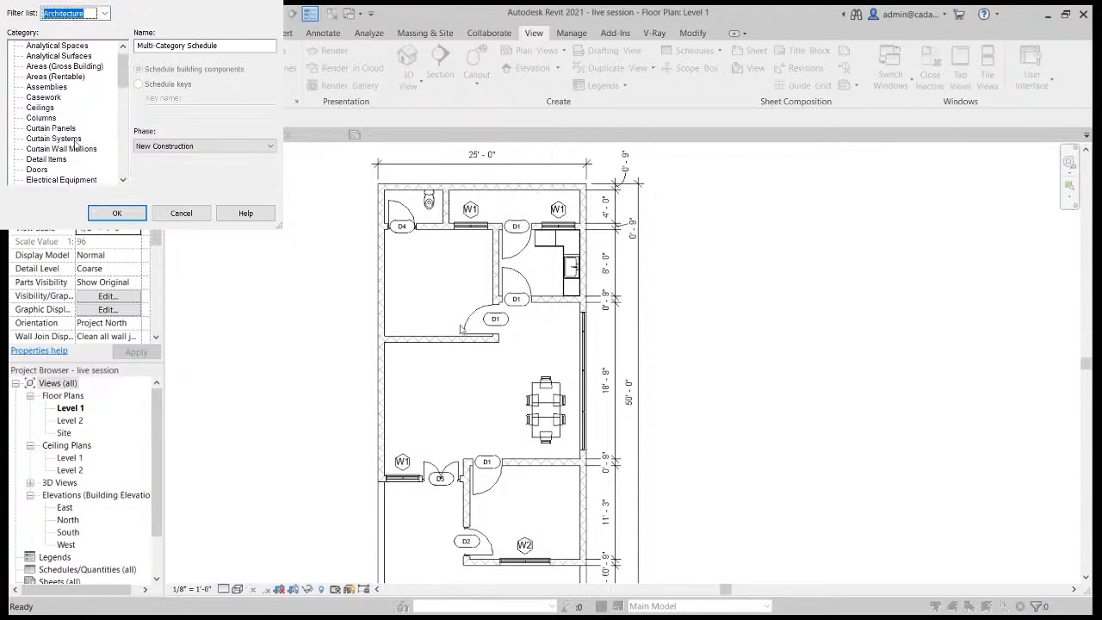
{"action": "left_click", "coordinate": [37, 170]}
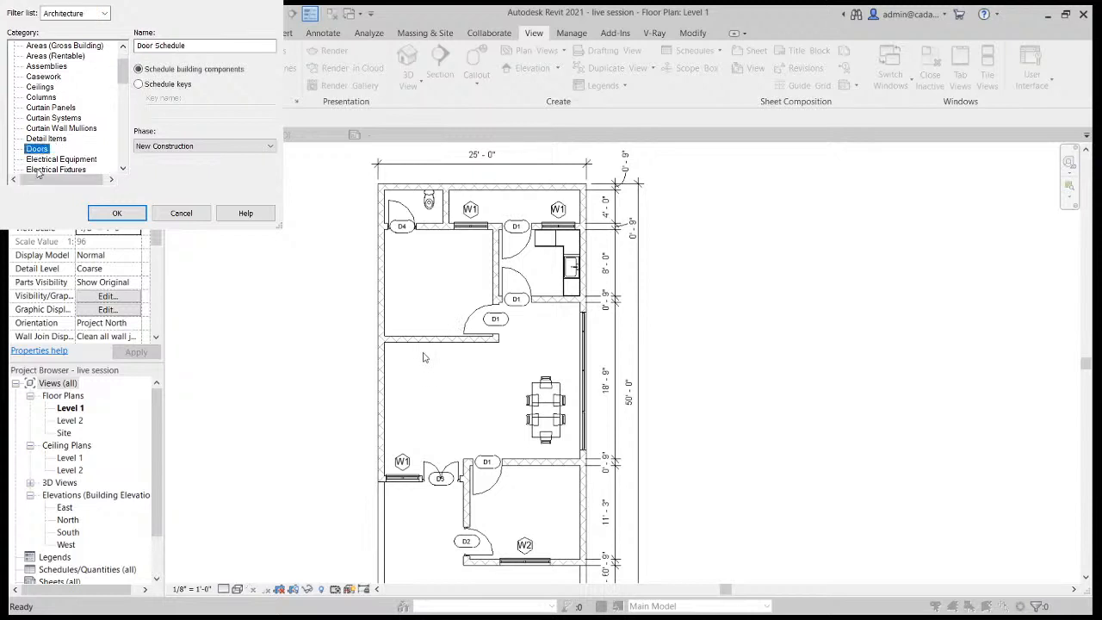
{"action": "left_click", "coordinate": [195, 45]}
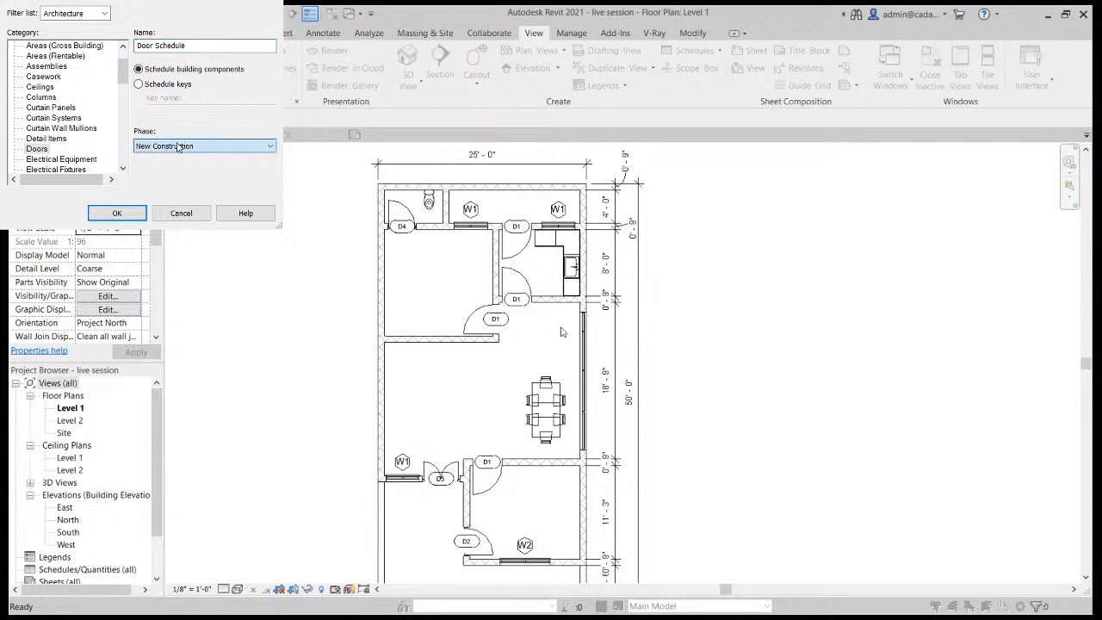
{"action": "left_click", "coordinate": [117, 212]}
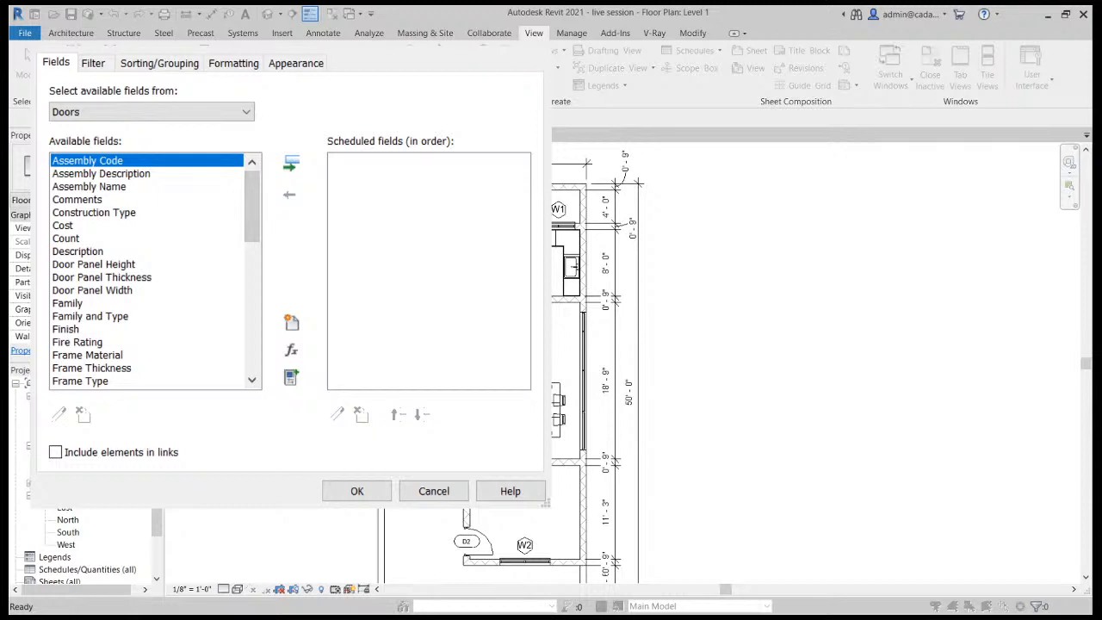
Add the Type Mark and Frame Type fields to the door schedule.
{"action": "scroll", "coordinate": [183, 353], "scroll_direction": "down", "scroll_amount": 4}
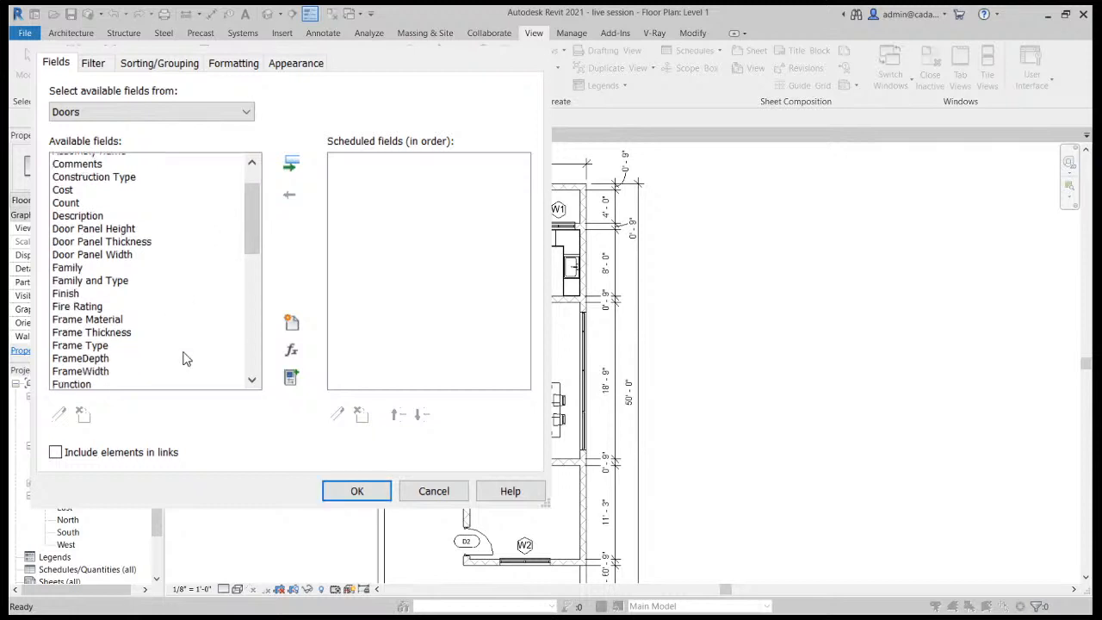
{"action": "scroll", "coordinate": [147, 362], "scroll_direction": "down", "scroll_amount": 7}
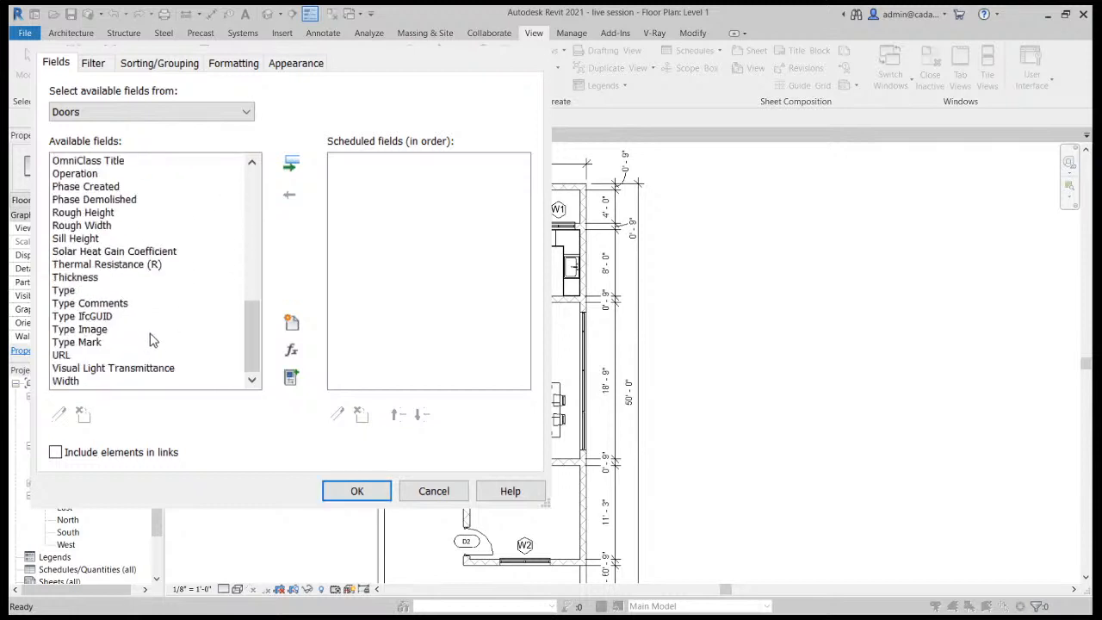
{"action": "left_click", "coordinate": [94, 344]}
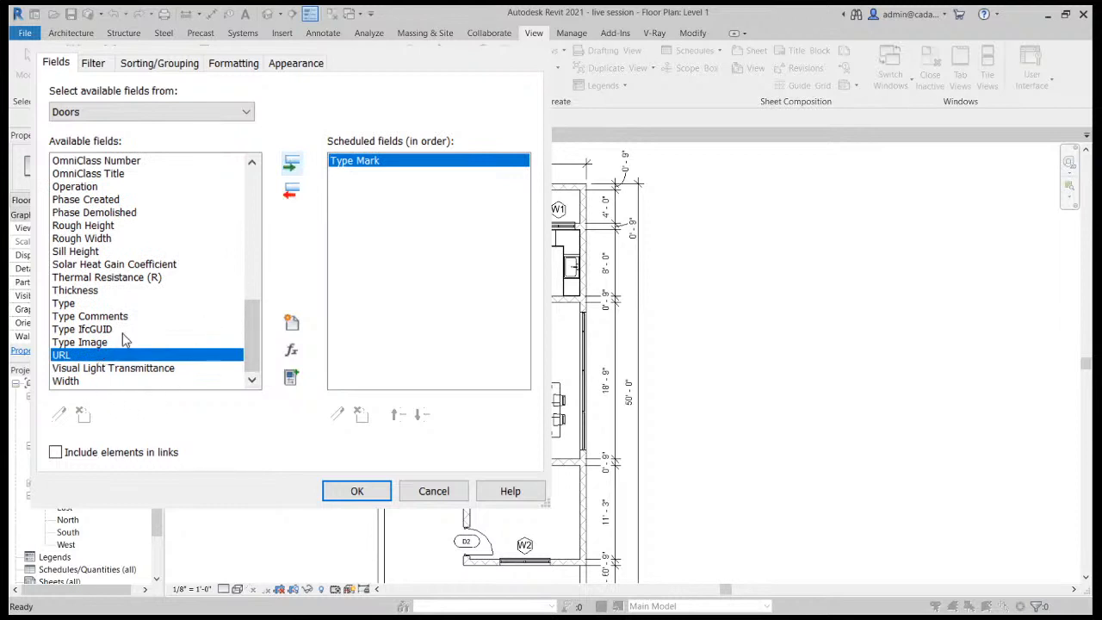
{"action": "scroll", "coordinate": [109, 304], "scroll_direction": "up", "scroll_amount": 5}
{"action": "scroll", "coordinate": [108, 310], "scroll_direction": "up", "scroll_amount": 4}
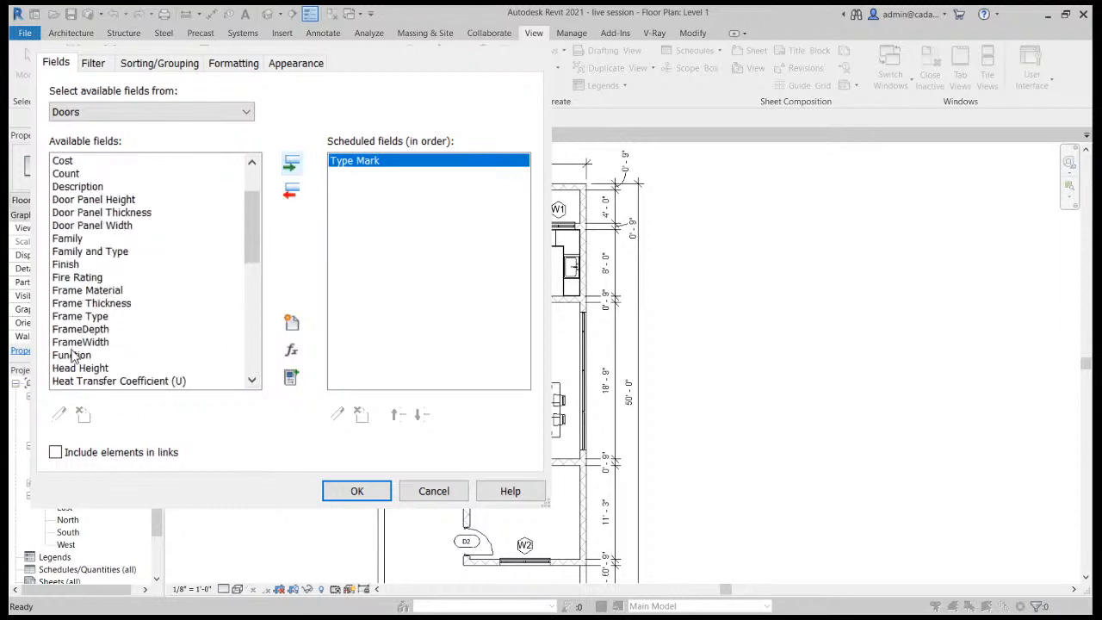
{"action": "left_click", "coordinate": [98, 317]}
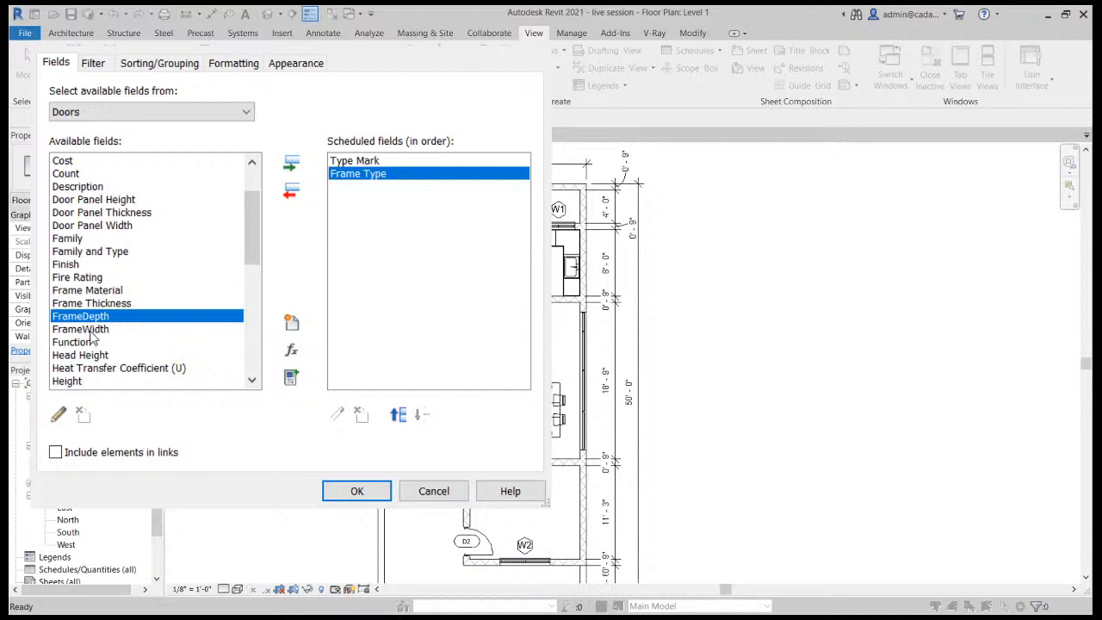
Add the Level, Height and Width fields to the door schedule, in that order.
{"action": "scroll", "coordinate": [102, 357], "scroll_direction": "down", "scroll_amount": 2}
{"action": "scroll", "coordinate": [102, 357], "scroll_direction": "down", "scroll_amount": 2}
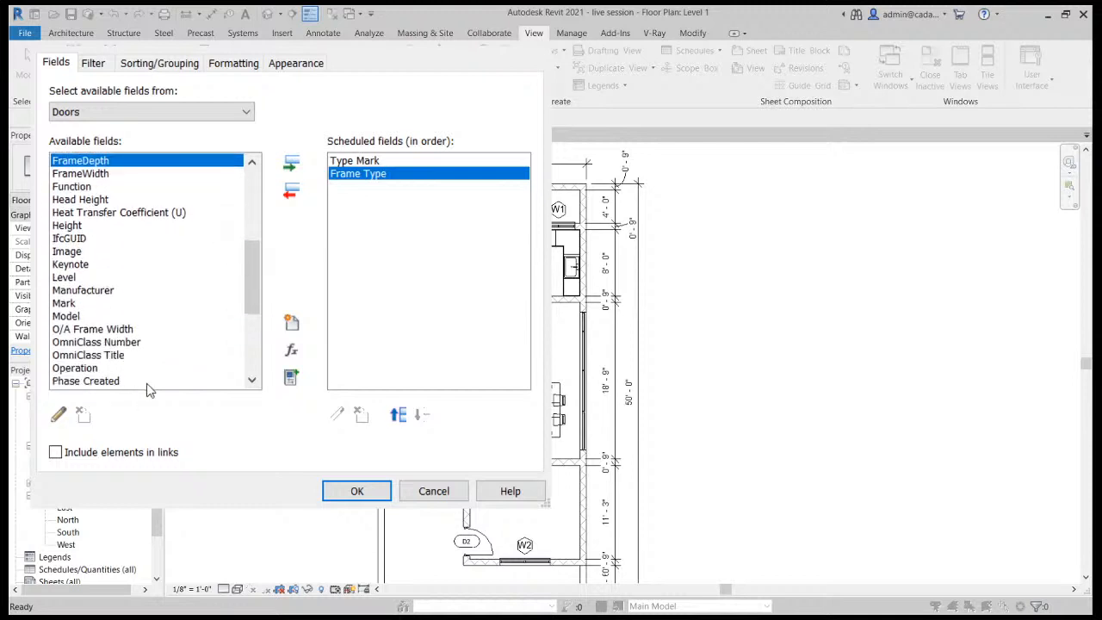
{"action": "double_click", "coordinate": [62, 279]}
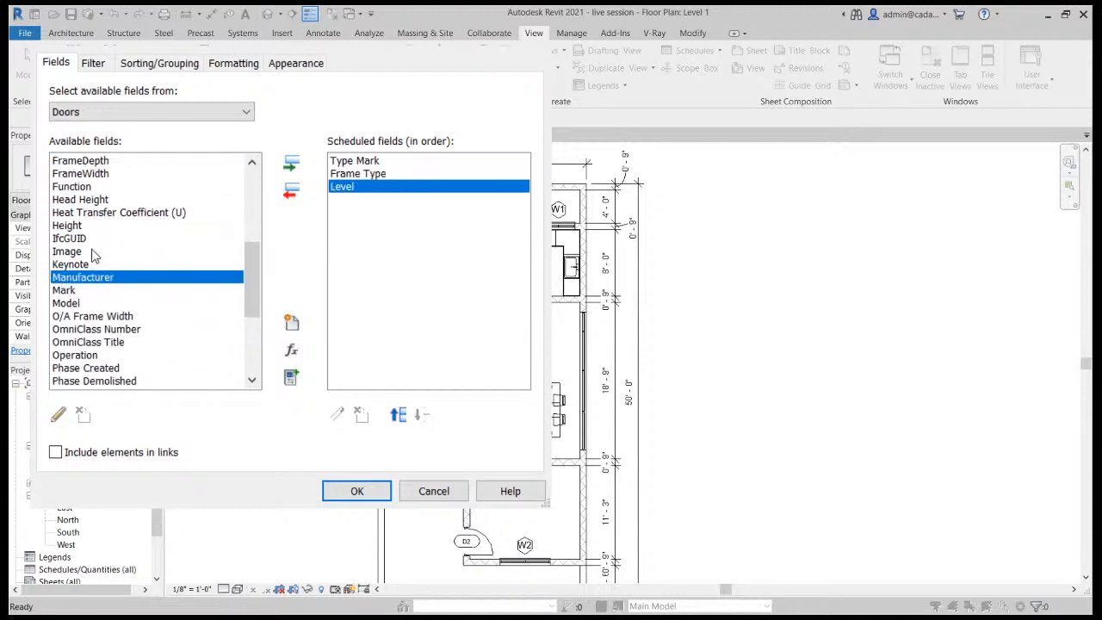
{"action": "double_click", "coordinate": [66, 226]}
{"action": "scroll", "coordinate": [104, 378], "scroll_direction": "down", "scroll_amount": 4}
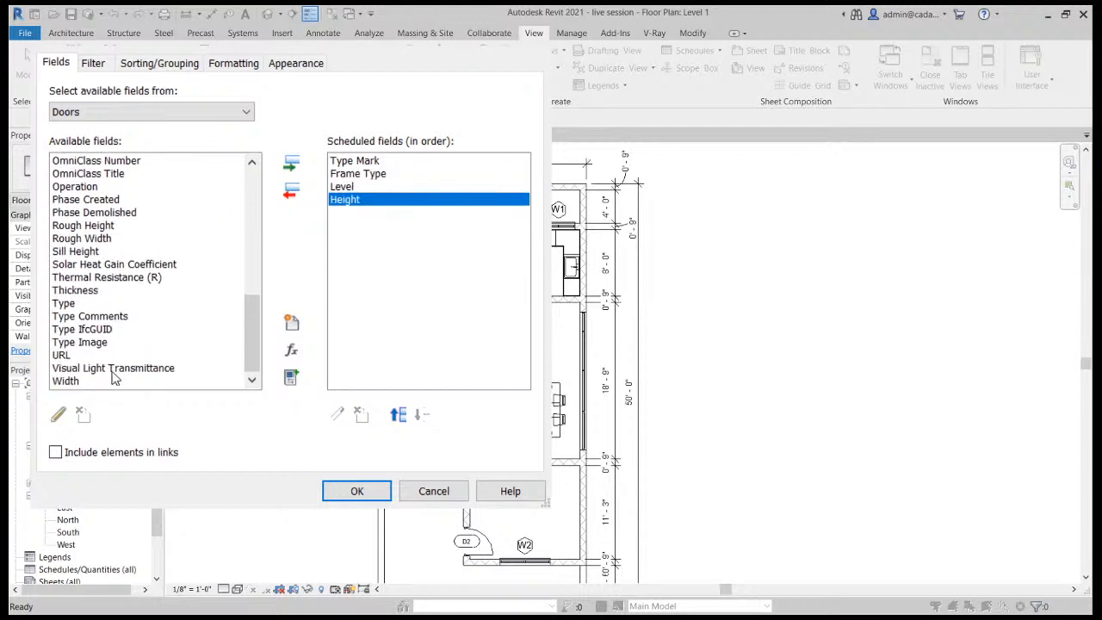
{"action": "double_click", "coordinate": [76, 381]}
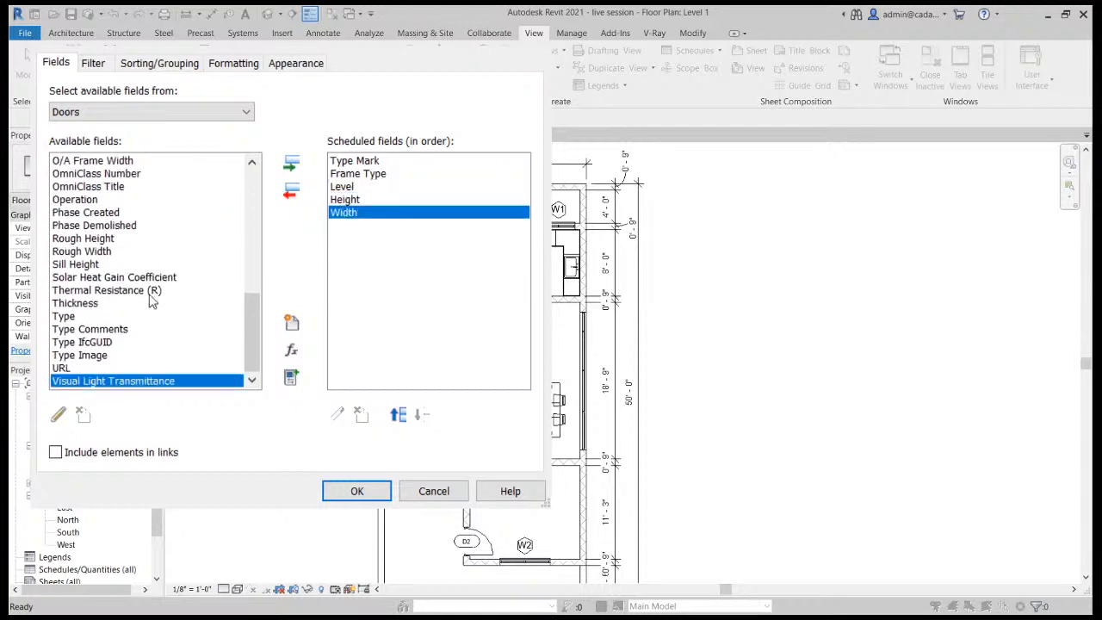
Add the Count field as the last door schedule field and generate the schedule.
{"action": "scroll", "coordinate": [91, 304], "scroll_direction": "up", "scroll_amount": 5}
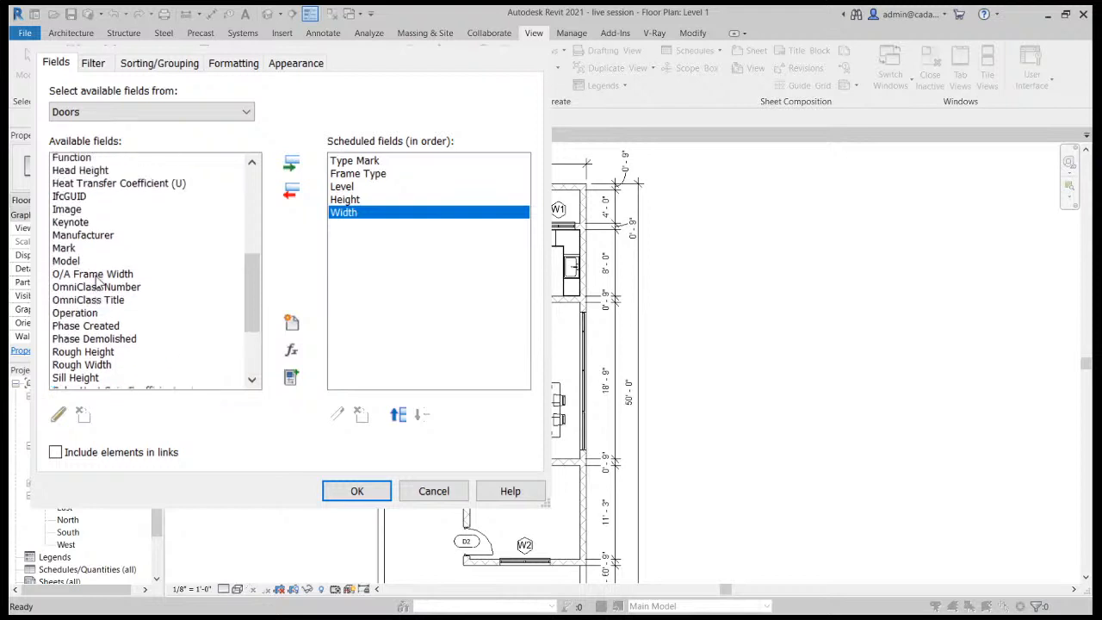
{"action": "scroll", "coordinate": [92, 321], "scroll_direction": "down", "scroll_amount": 3}
{"action": "scroll", "coordinate": [75, 273], "scroll_direction": "up", "scroll_amount": 8}
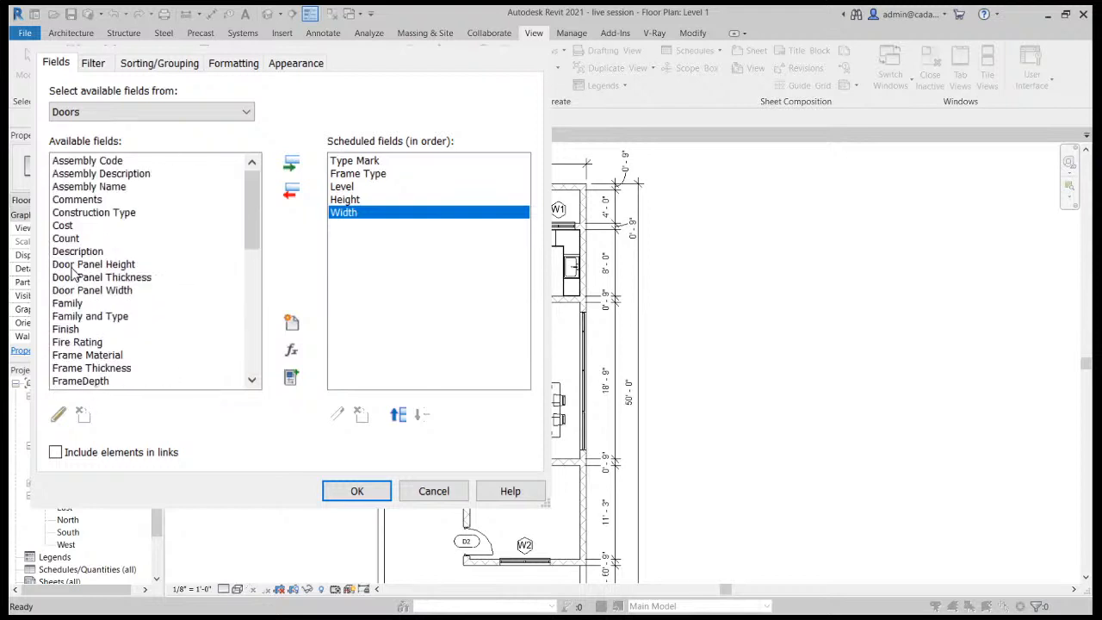
{"action": "double_click", "coordinate": [69, 239]}
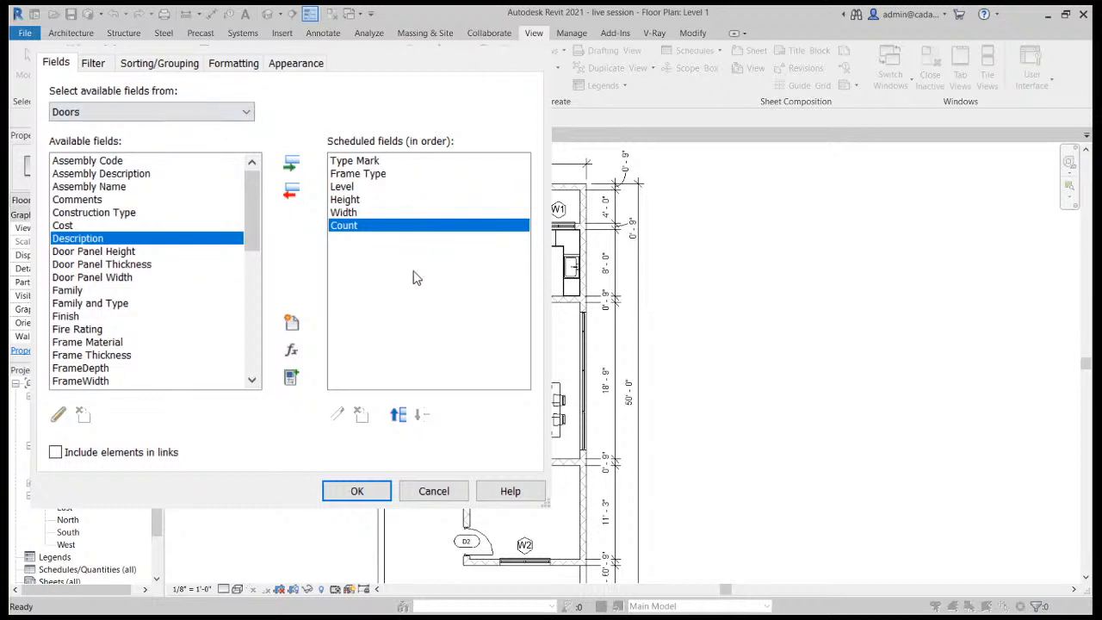
{"action": "left_click", "coordinate": [369, 492]}
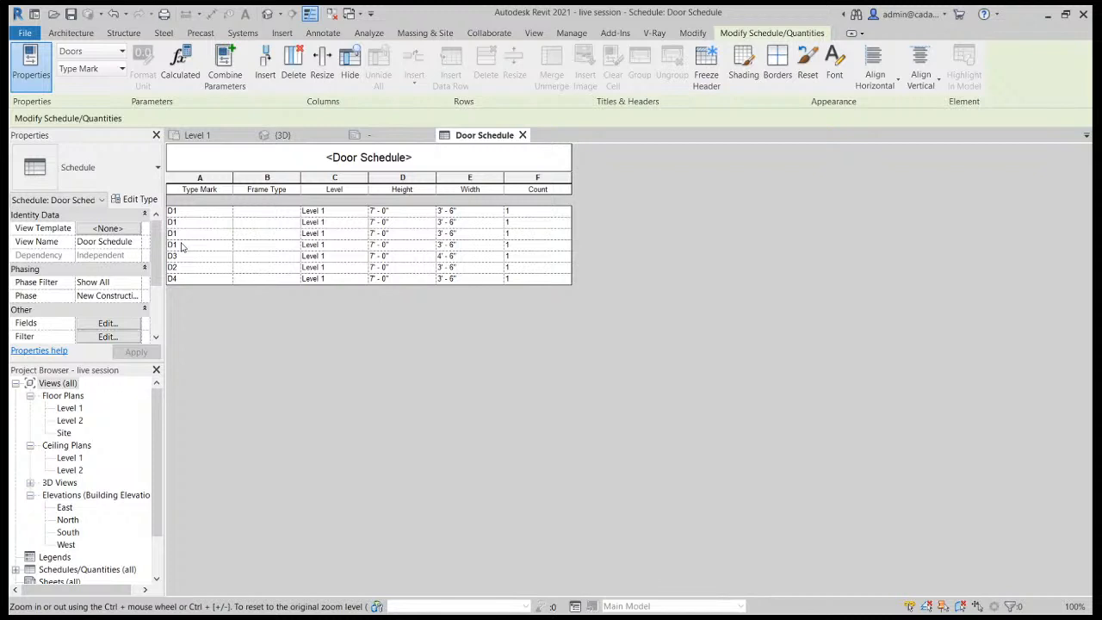
Reopen the door schedule's field settings and remove the Frame Type field.
{"action": "left_click_drag", "start_coordinate": [156, 265], "coordinate": [153, 295]}
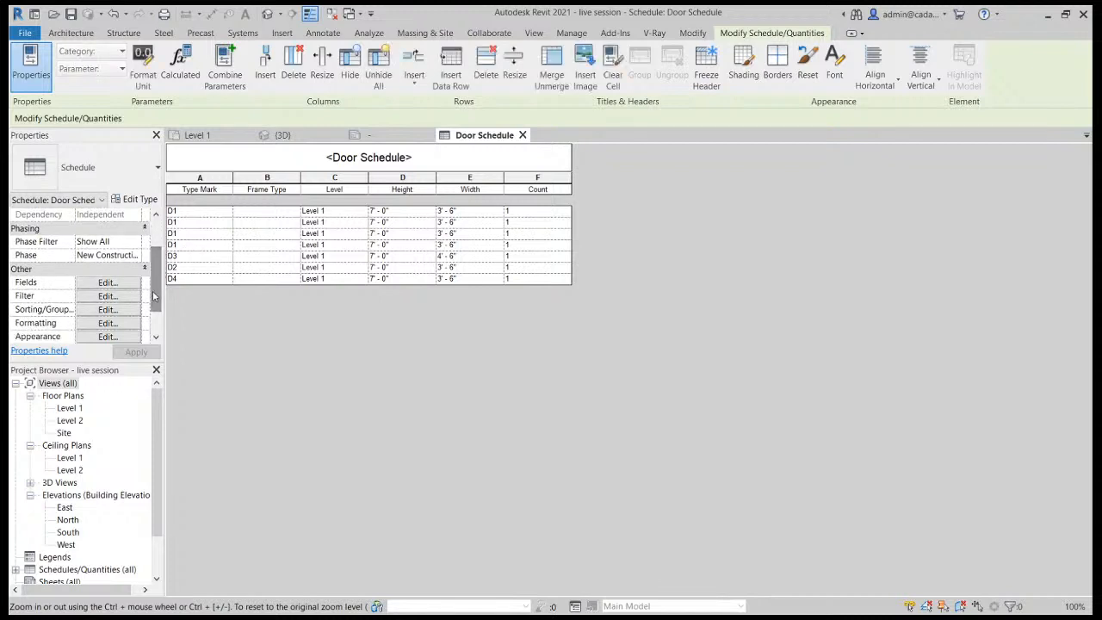
{"action": "left_click", "coordinate": [107, 309]}
{"action": "left_click", "coordinate": [93, 63]}
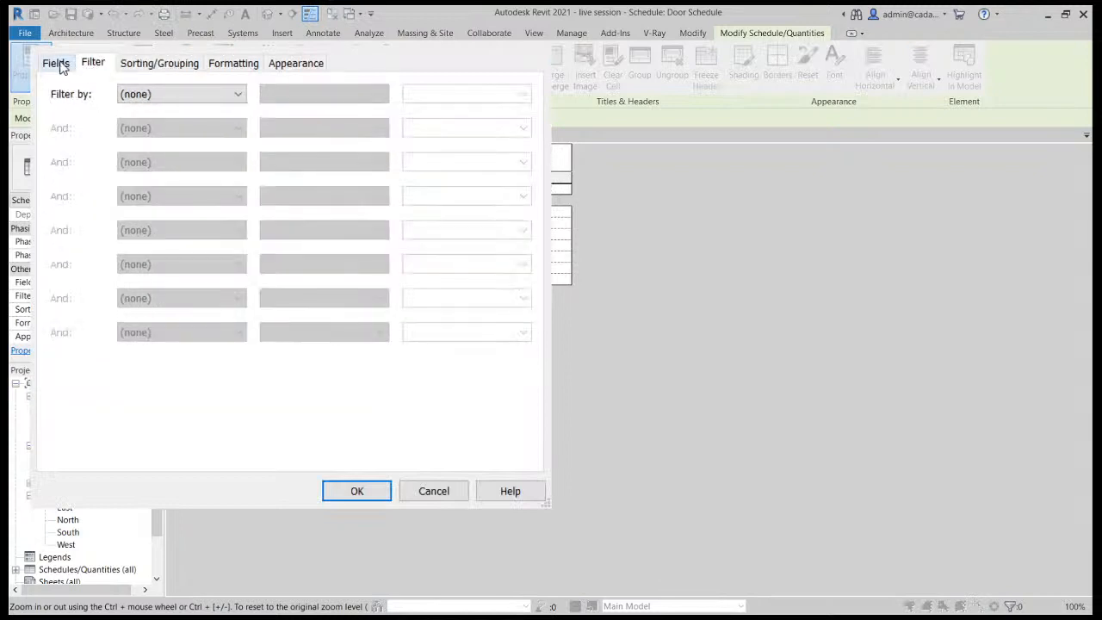
{"action": "left_click", "coordinate": [57, 62]}
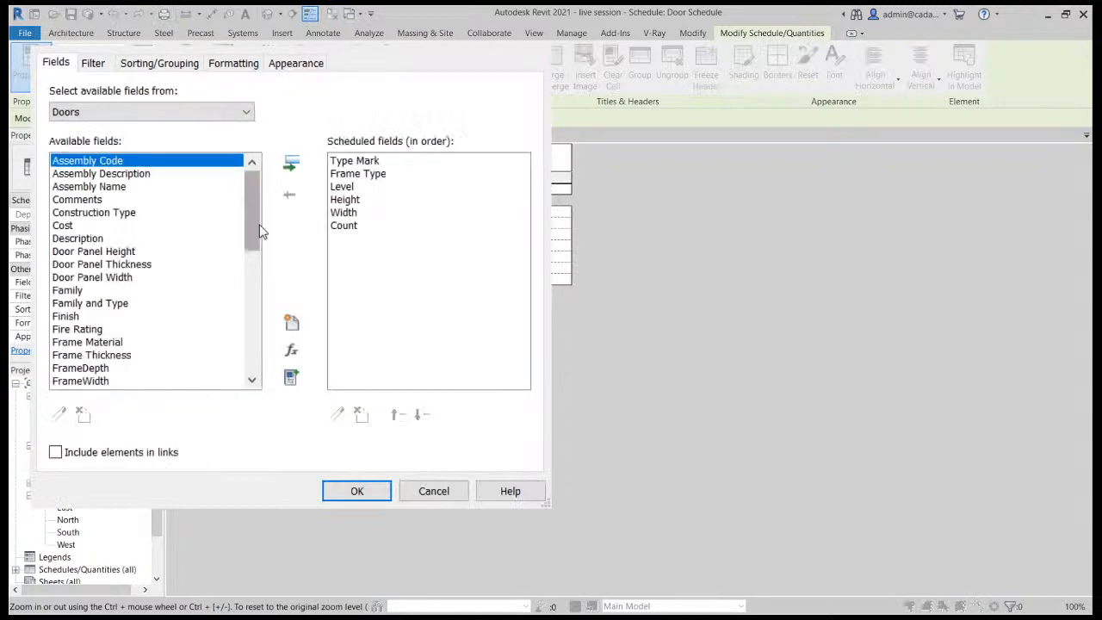
{"action": "left_click", "coordinate": [357, 174]}
{"action": "left_click", "coordinate": [291, 190]}
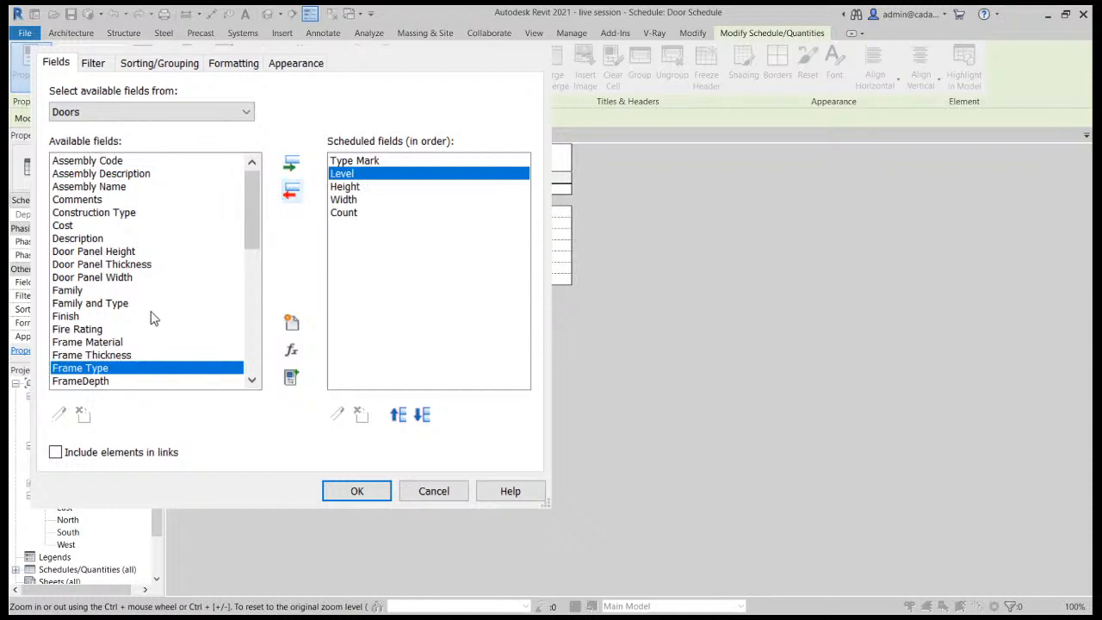
Add the Family and Type field directly after Type Mark and widen its schedule column until the full door names fit.
{"action": "scroll", "coordinate": [147, 339], "scroll_direction": "down", "scroll_amount": 2}
{"action": "scroll", "coordinate": [129, 319], "scroll_direction": "up", "scroll_amount": 1}
{"action": "double_click", "coordinate": [89, 264]}
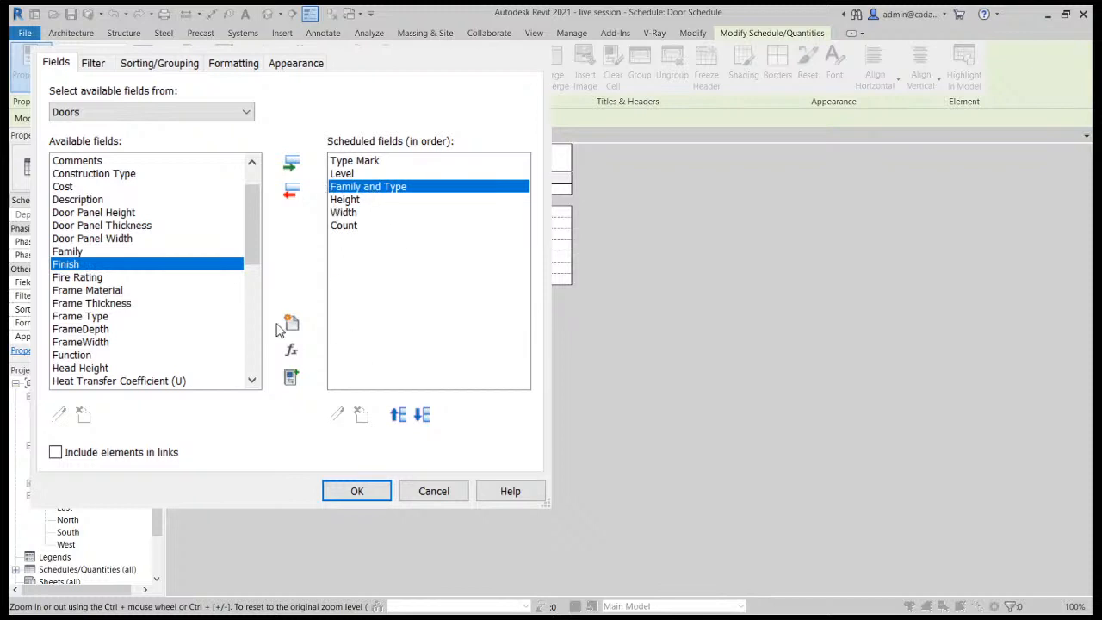
{"action": "left_click", "coordinate": [399, 416]}
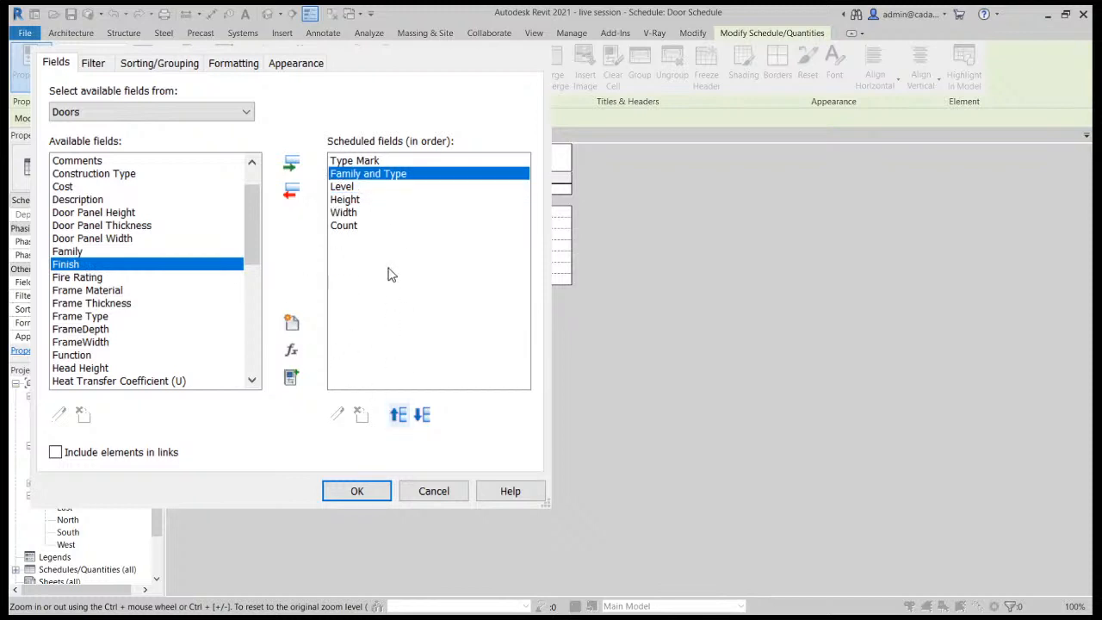
{"action": "left_click", "coordinate": [381, 489]}
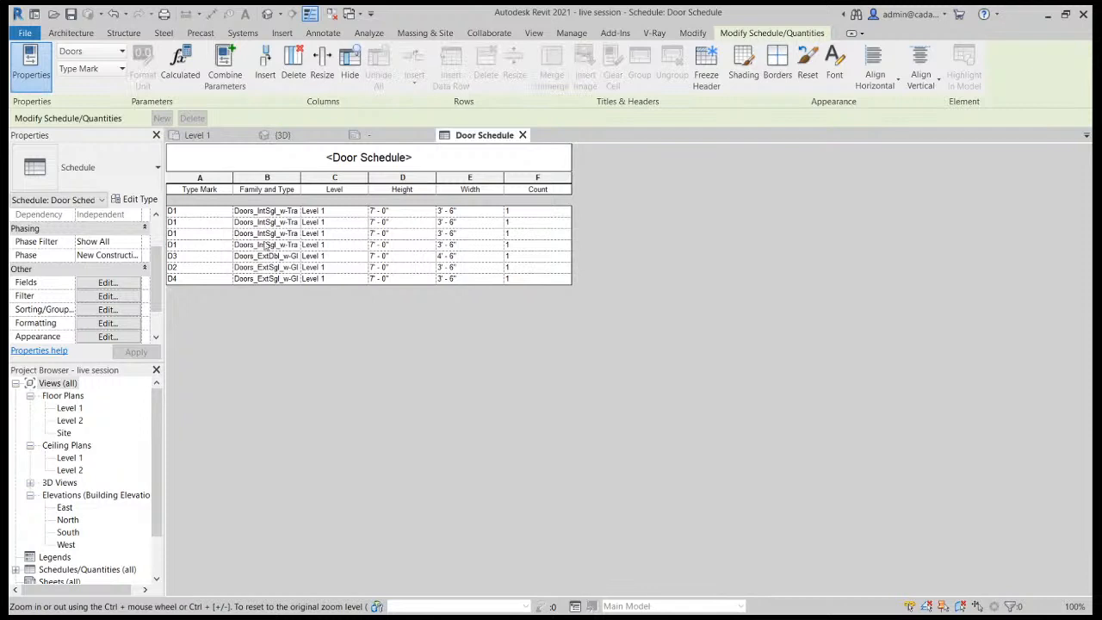
{"action": "left_click_drag", "start_coordinate": [301, 178], "coordinate": [371, 179]}
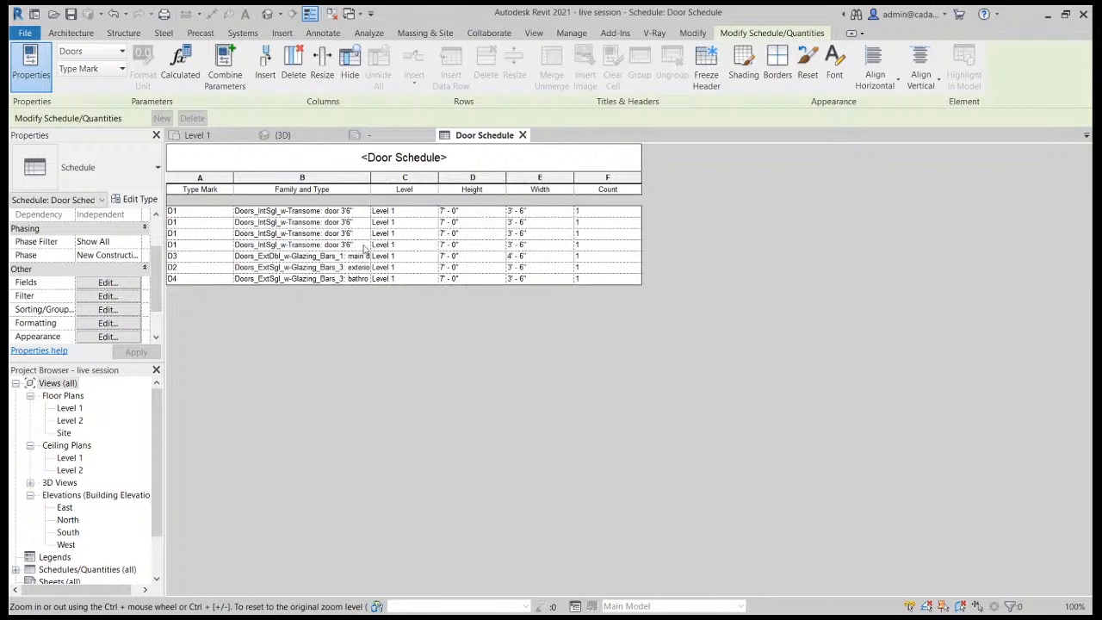
{"action": "left_click_drag", "start_coordinate": [370, 178], "coordinate": [410, 178]}
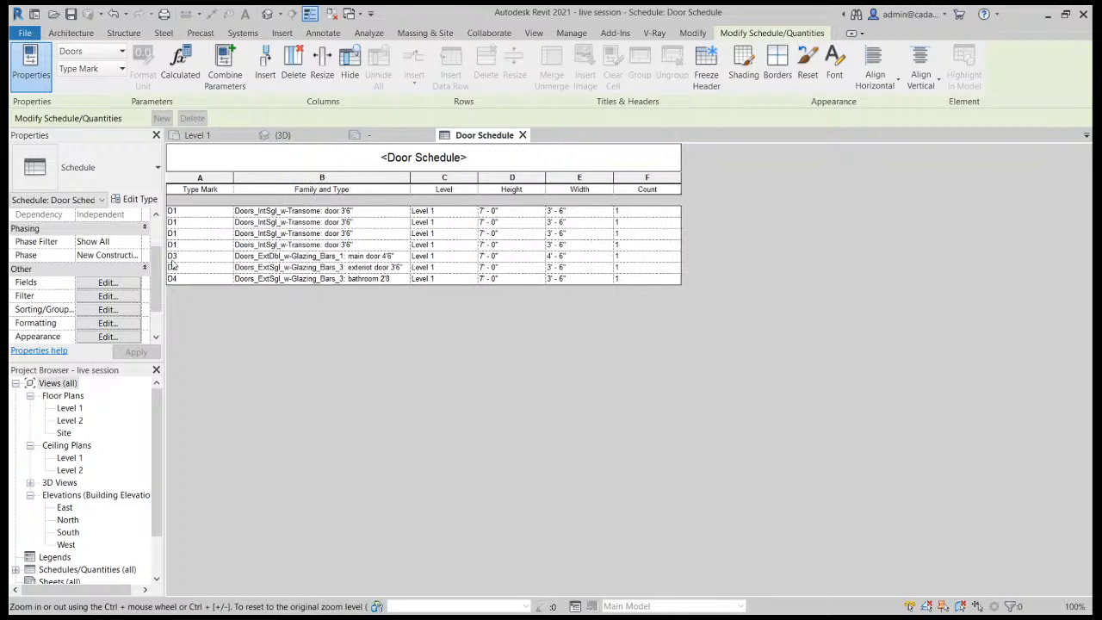
Sort the door schedule by Type Mark ascending, enable grand totals with title, count and totals, and stop itemizing every instance.
{"action": "left_click", "coordinate": [110, 309]}
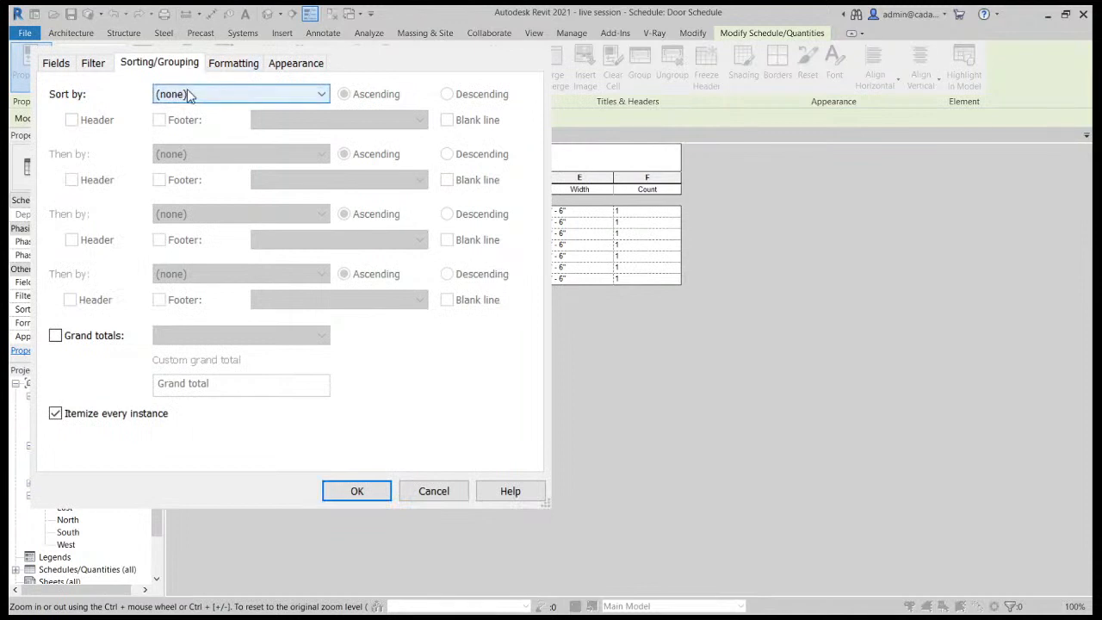
{"action": "left_click", "coordinate": [187, 121]}
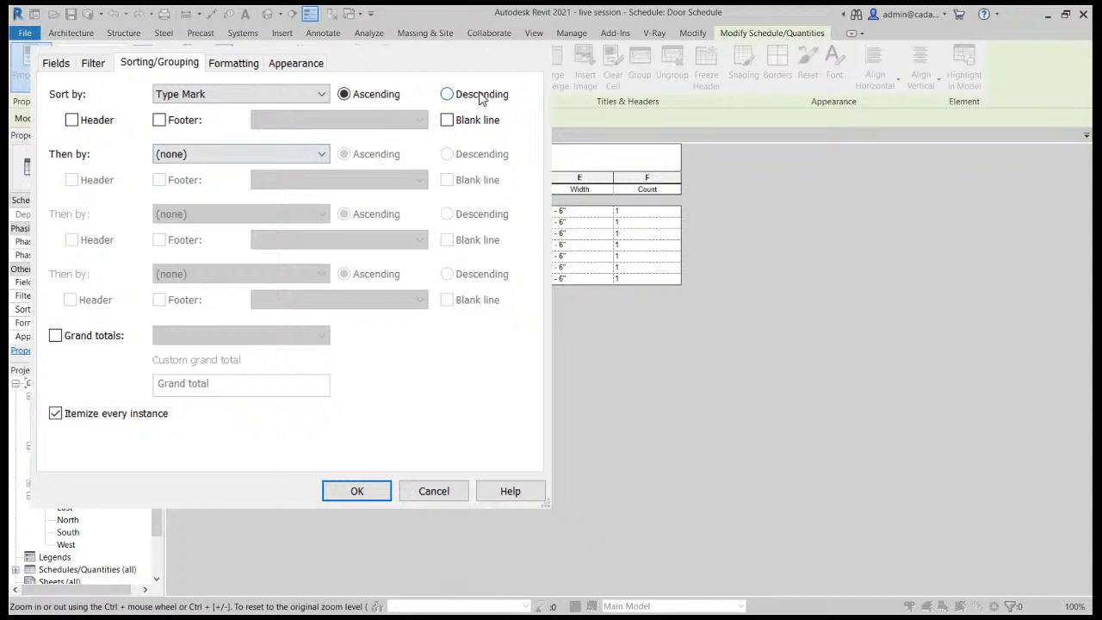
{"action": "left_click", "coordinate": [67, 336]}
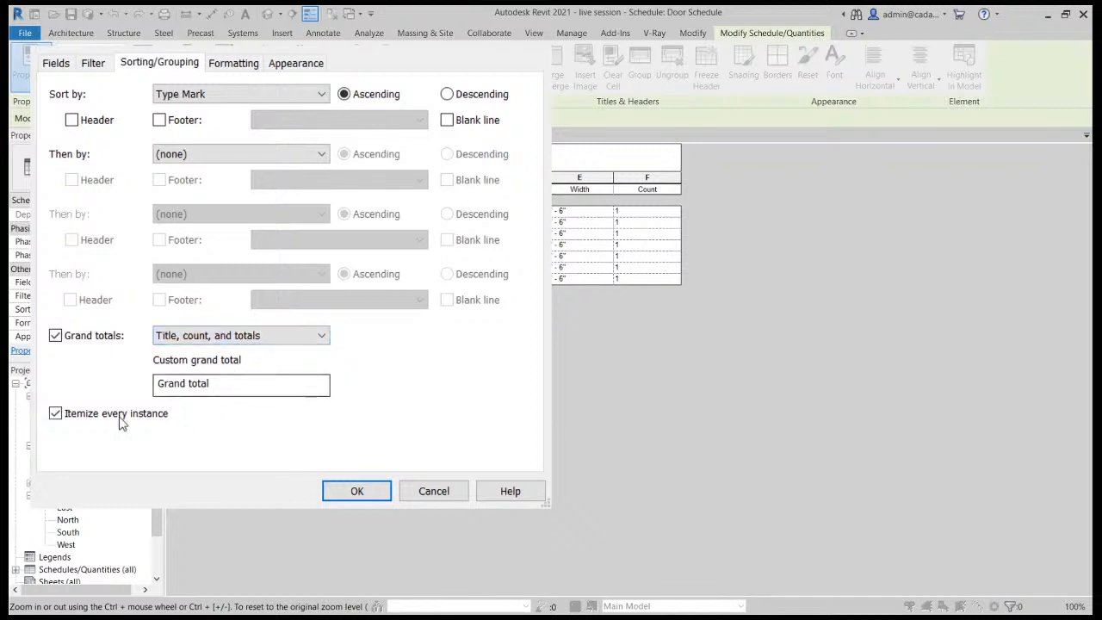
{"action": "left_click", "coordinate": [56, 414]}
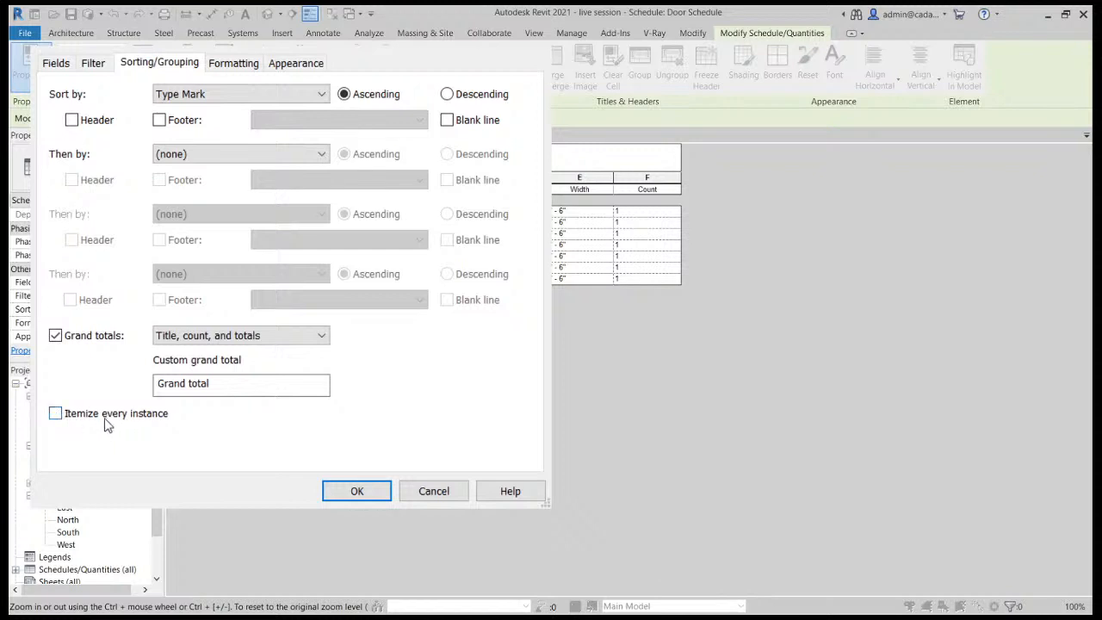
{"action": "left_click", "coordinate": [339, 493]}
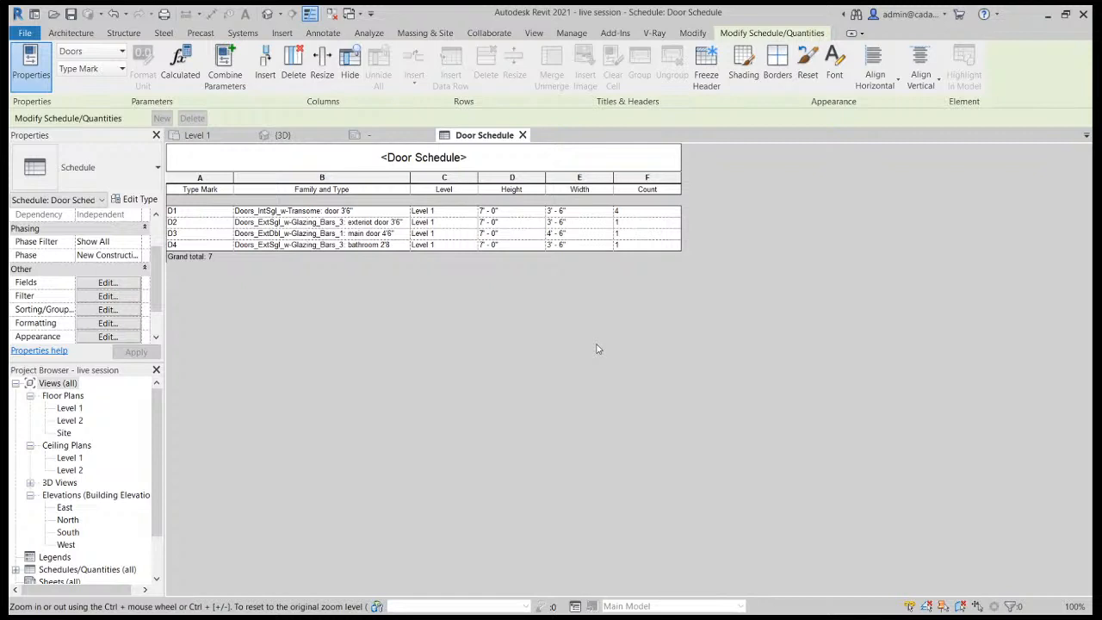
Return to the Level 1 floor plan and start a material takeoff for the Walls category in the New Construction phase.
{"action": "double_click", "coordinate": [83, 408]}
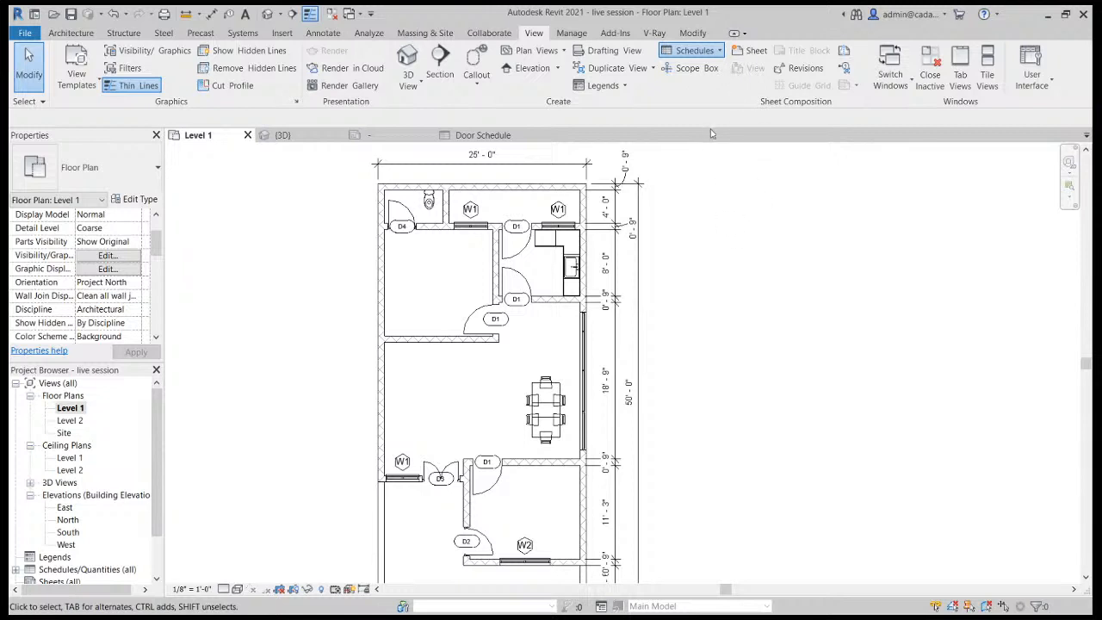
{"action": "scroll", "coordinate": [159, 197], "scroll_direction": "down", "scroll_amount": 3}
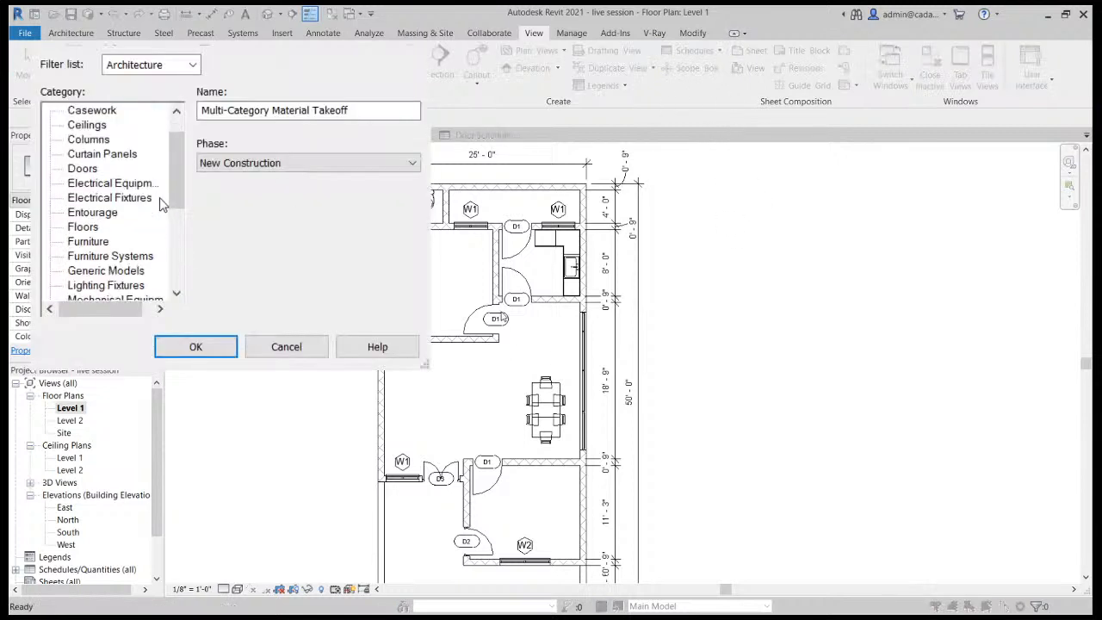
{"action": "scroll", "coordinate": [167, 239], "scroll_direction": "down", "scroll_amount": 2}
{"action": "left_click", "coordinate": [83, 271]}
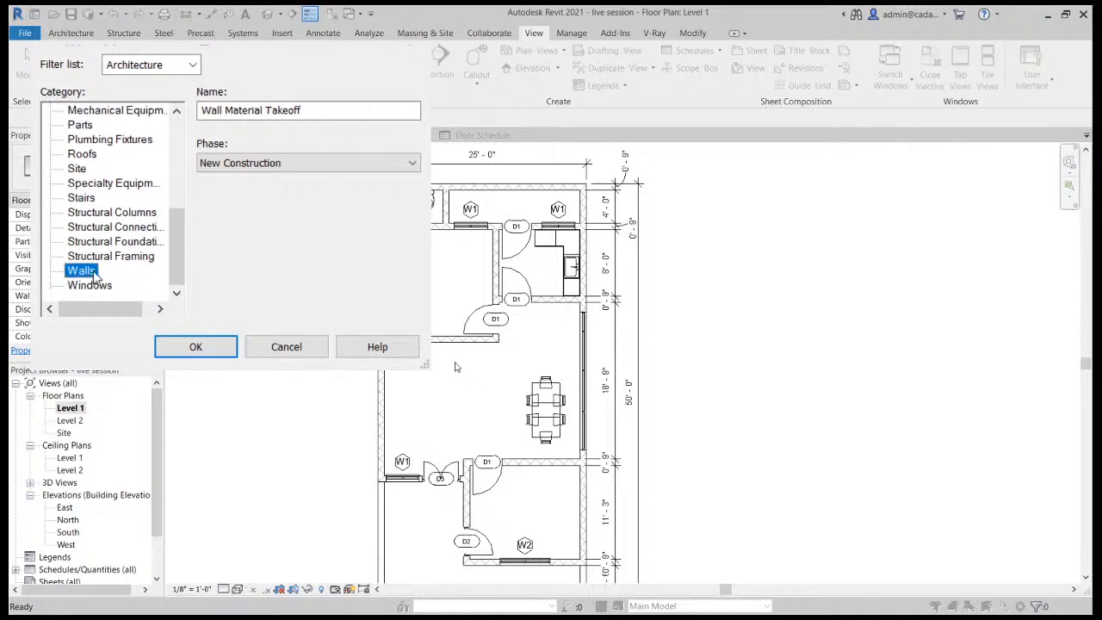
{"action": "left_click", "coordinate": [190, 347]}
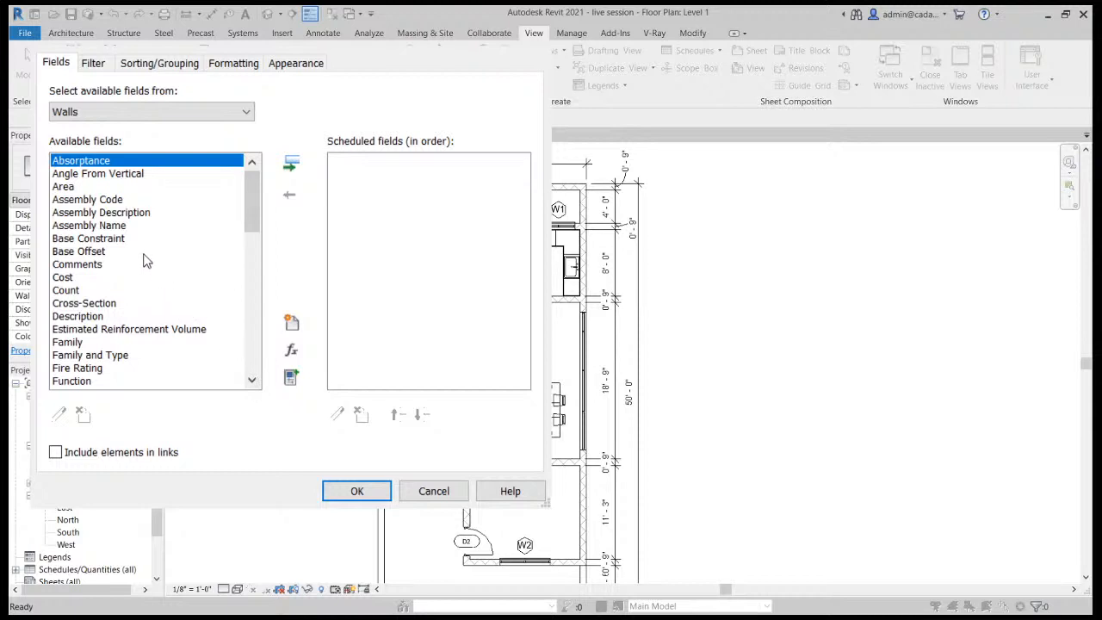
Add the Type Mark and Family and Type fields to the wall material takeoff, in that order.
{"action": "left_click_drag", "start_coordinate": [257, 198], "coordinate": [243, 379]}
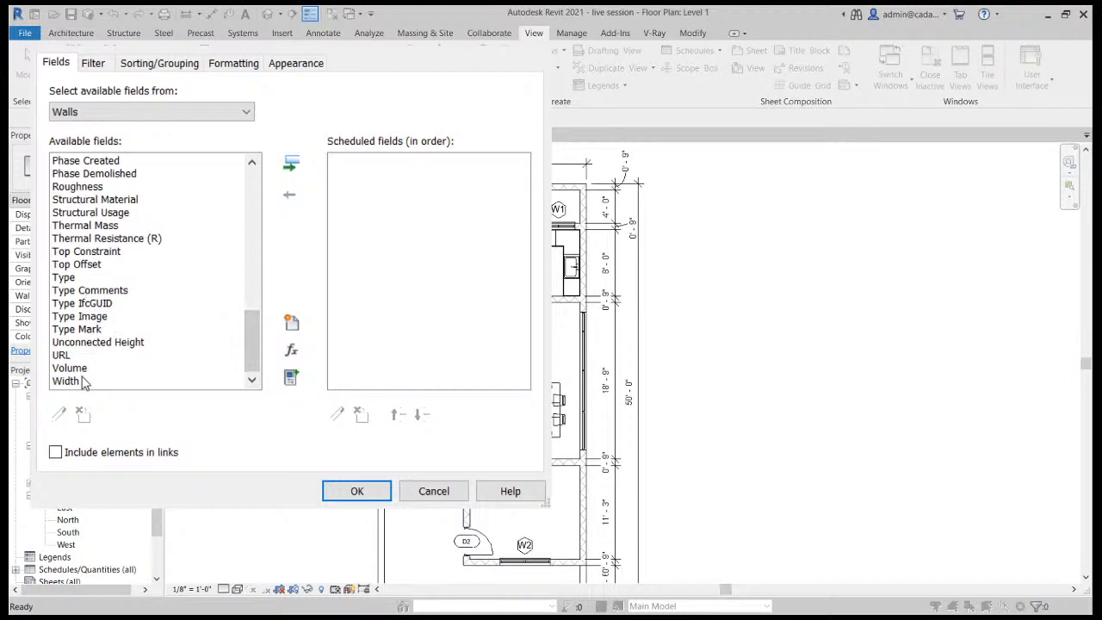
{"action": "left_click", "coordinate": [82, 329]}
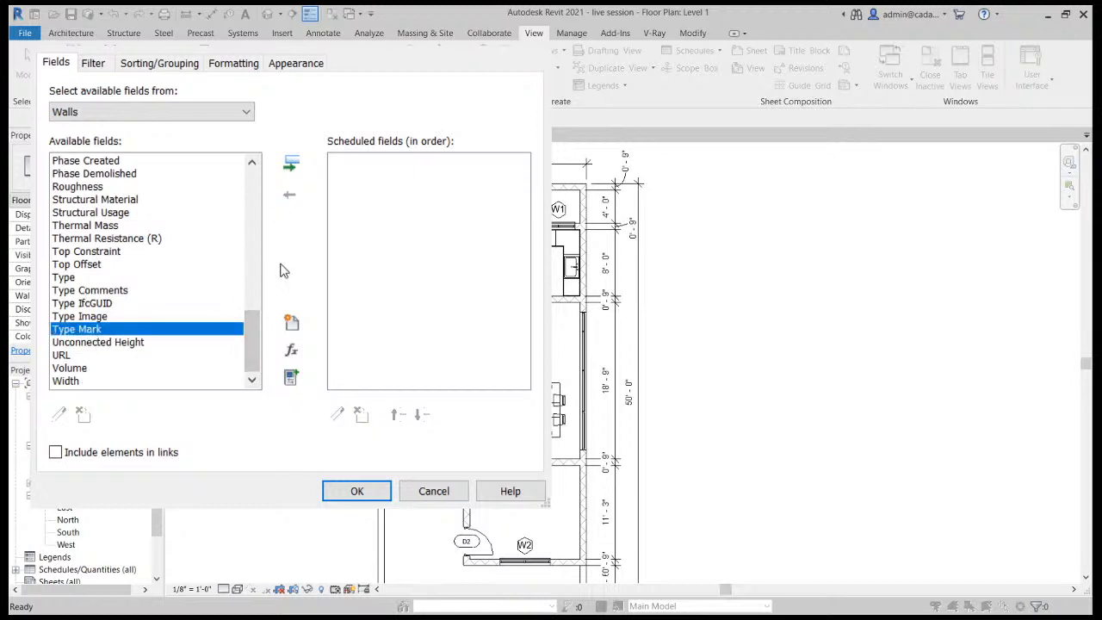
{"action": "left_click", "coordinate": [290, 163]}
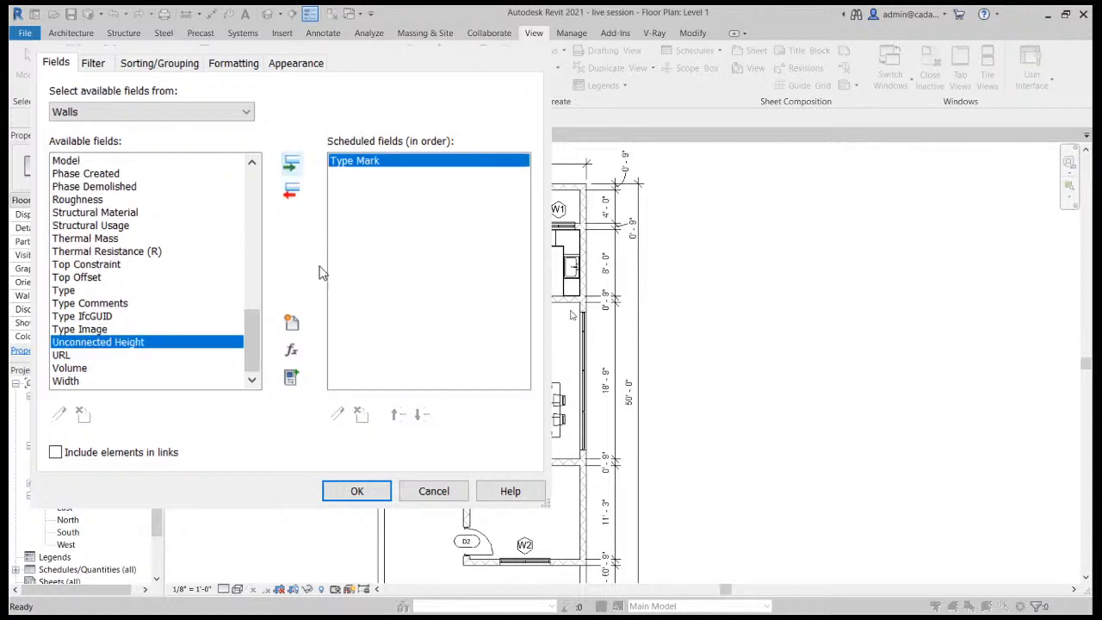
{"action": "scroll", "coordinate": [90, 345], "scroll_direction": "up", "scroll_amount": 10}
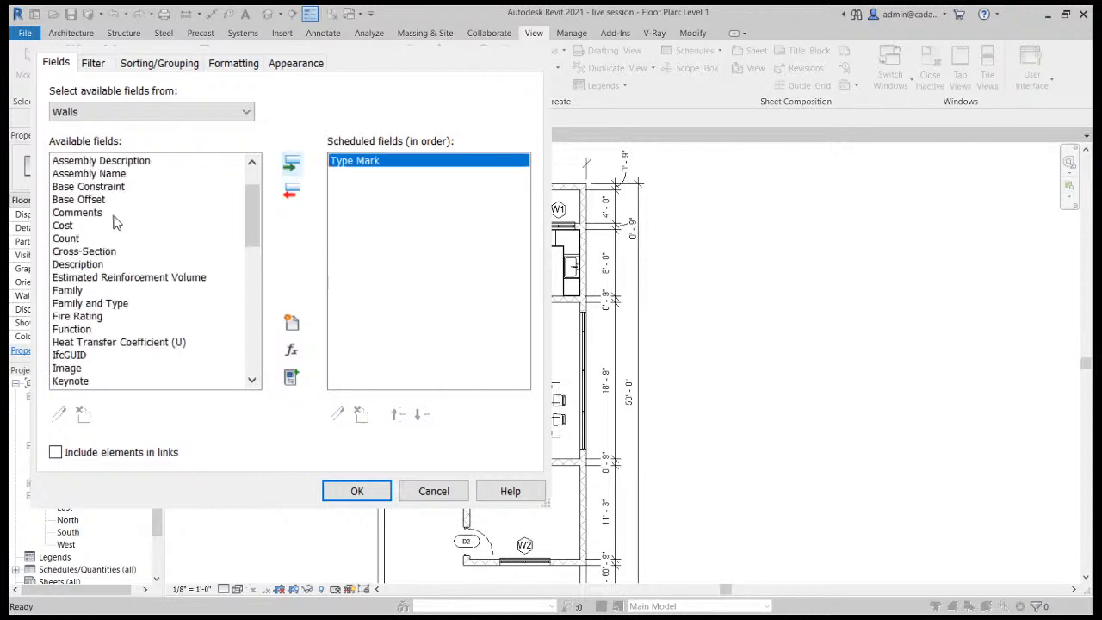
{"action": "double_click", "coordinate": [83, 305]}
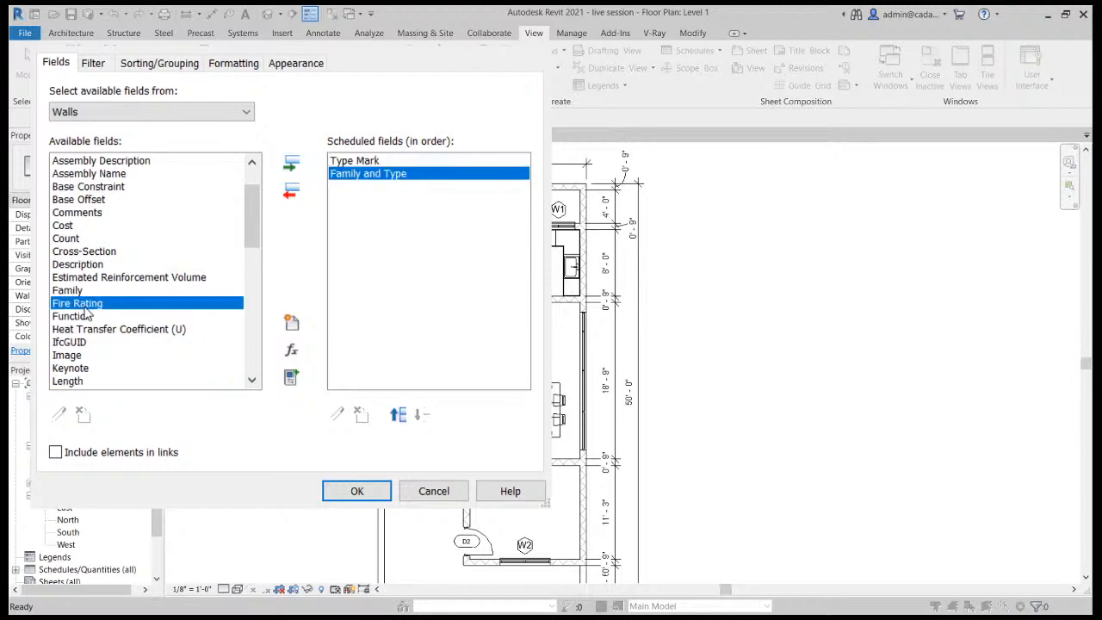
Add the Width and Length fields to the takeoff after Family and Type.
{"action": "scroll", "coordinate": [153, 319], "scroll_direction": "down", "scroll_amount": 10}
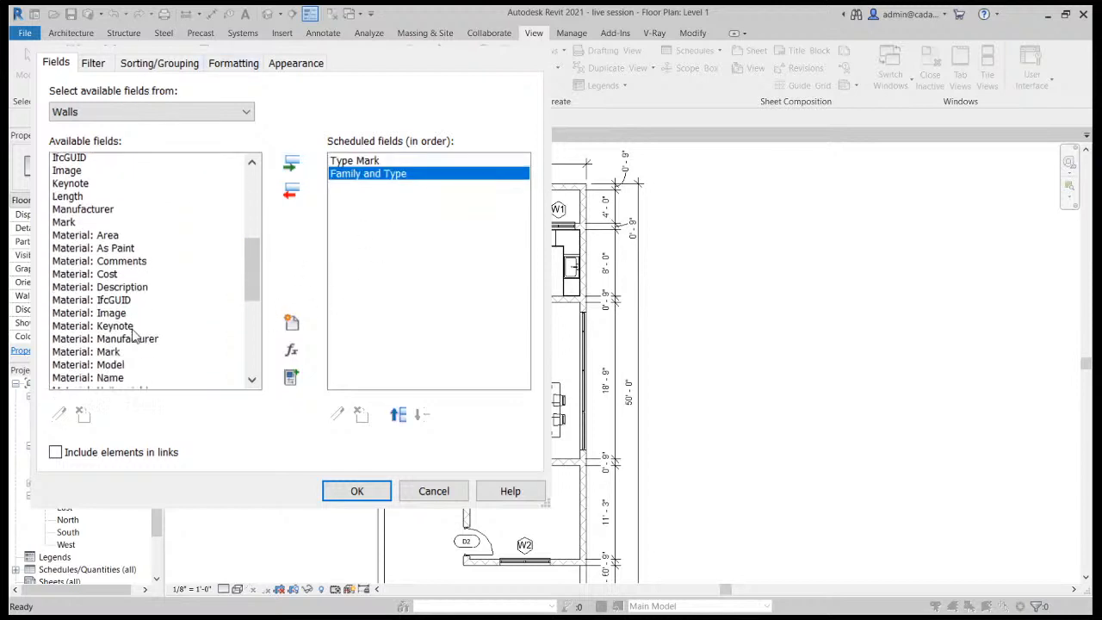
{"action": "scroll", "coordinate": [153, 320], "scroll_direction": "up", "scroll_amount": 4}
{"action": "scroll", "coordinate": [147, 314], "scroll_direction": "down", "scroll_amount": 6}
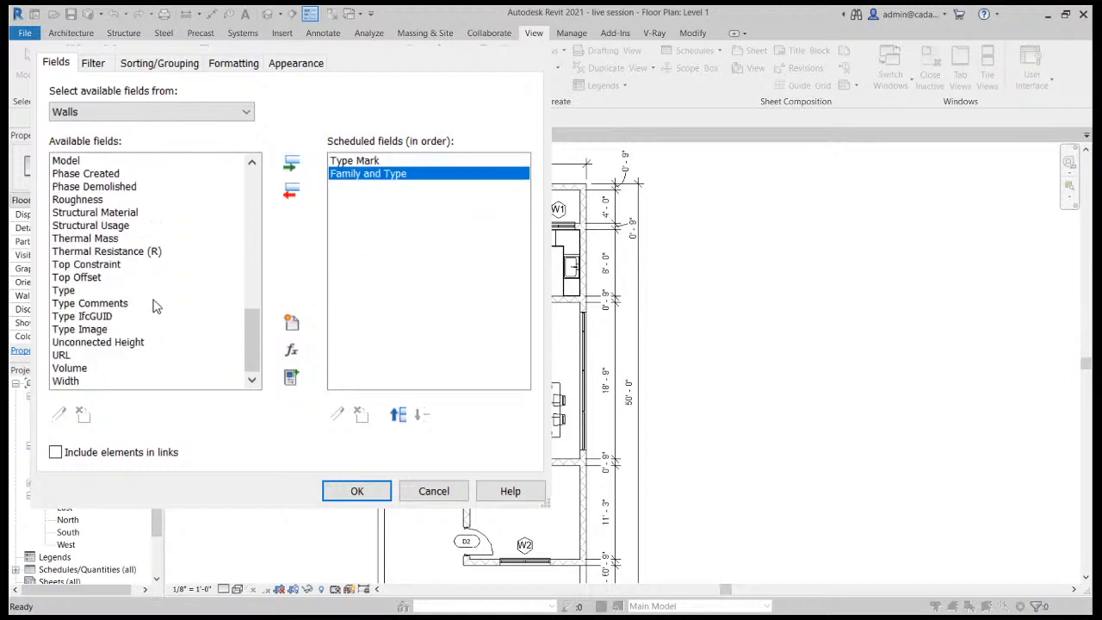
{"action": "double_click", "coordinate": [67, 381]}
{"action": "scroll", "coordinate": [142, 320], "scroll_direction": "up", "scroll_amount": 2}
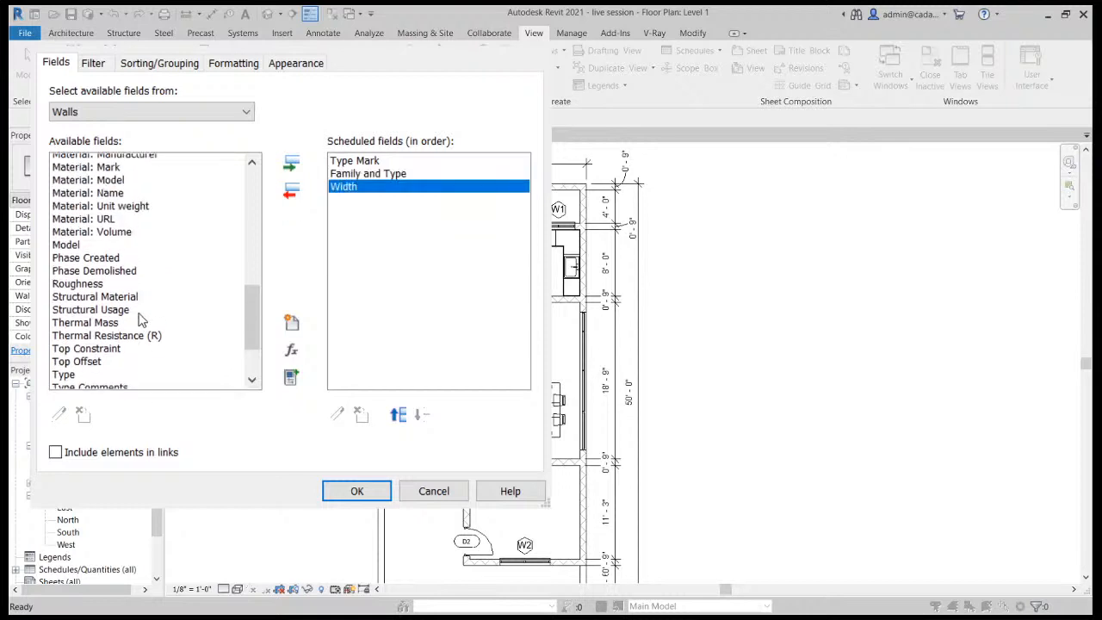
{"action": "scroll", "coordinate": [142, 320], "scroll_direction": "up", "scroll_amount": 3}
{"action": "scroll", "coordinate": [140, 317], "scroll_direction": "up", "scroll_amount": 1}
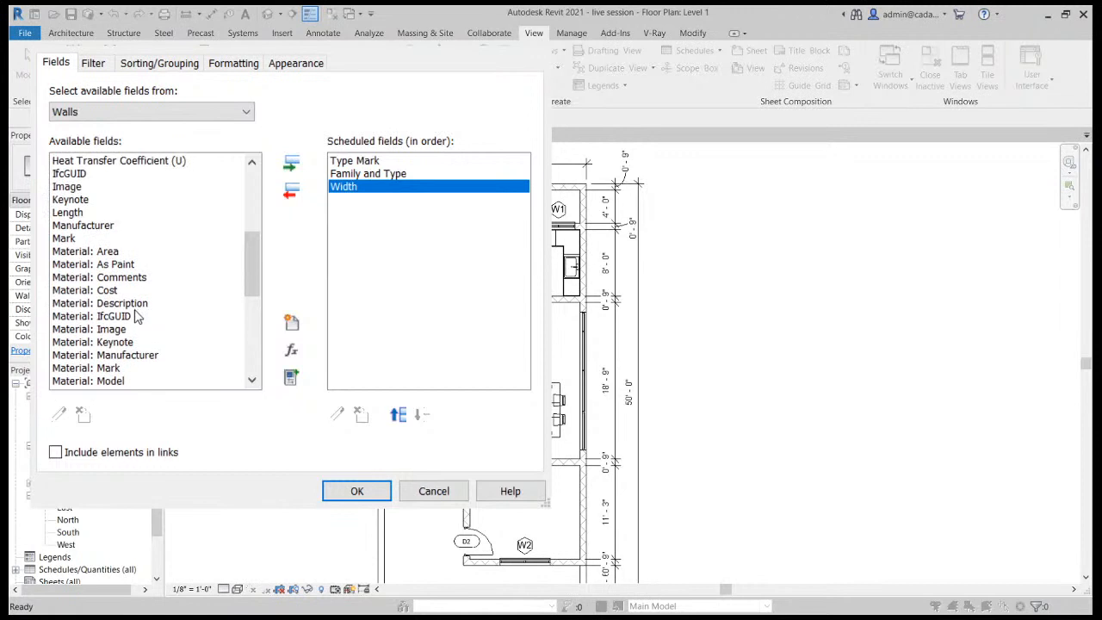
{"action": "double_click", "coordinate": [80, 214]}
Add the Material: Area and Material: Volume fields to the takeoff after Length.
{"action": "scroll", "coordinate": [172, 246], "scroll_direction": "up", "scroll_amount": 4}
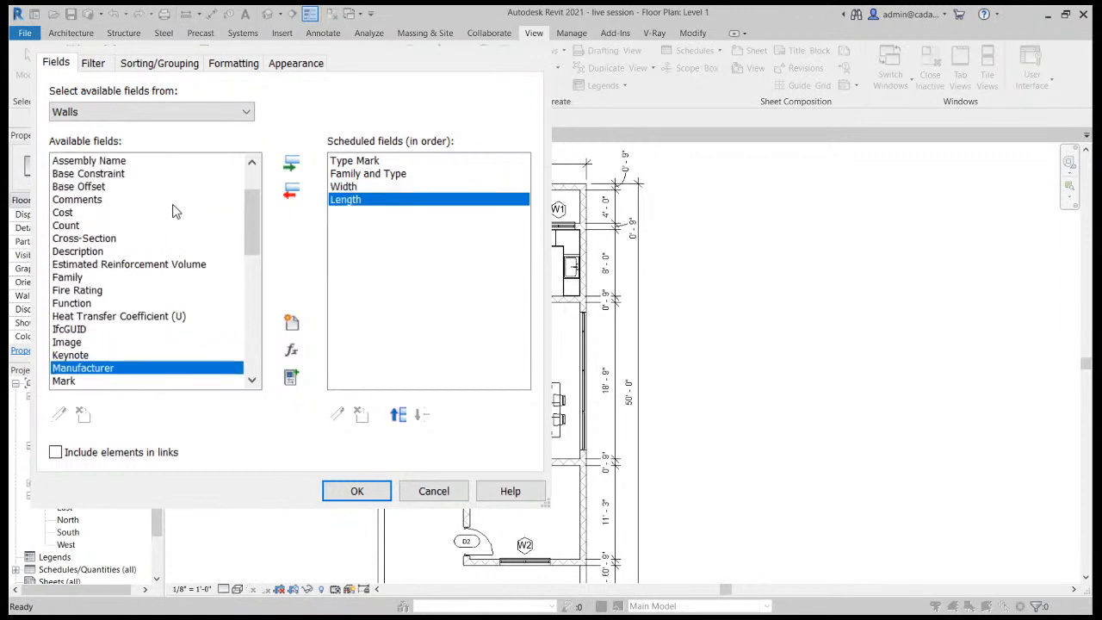
{"action": "scroll", "coordinate": [162, 250], "scroll_direction": "down", "scroll_amount": 5}
{"action": "scroll", "coordinate": [170, 266], "scroll_direction": "up", "scroll_amount": 7}
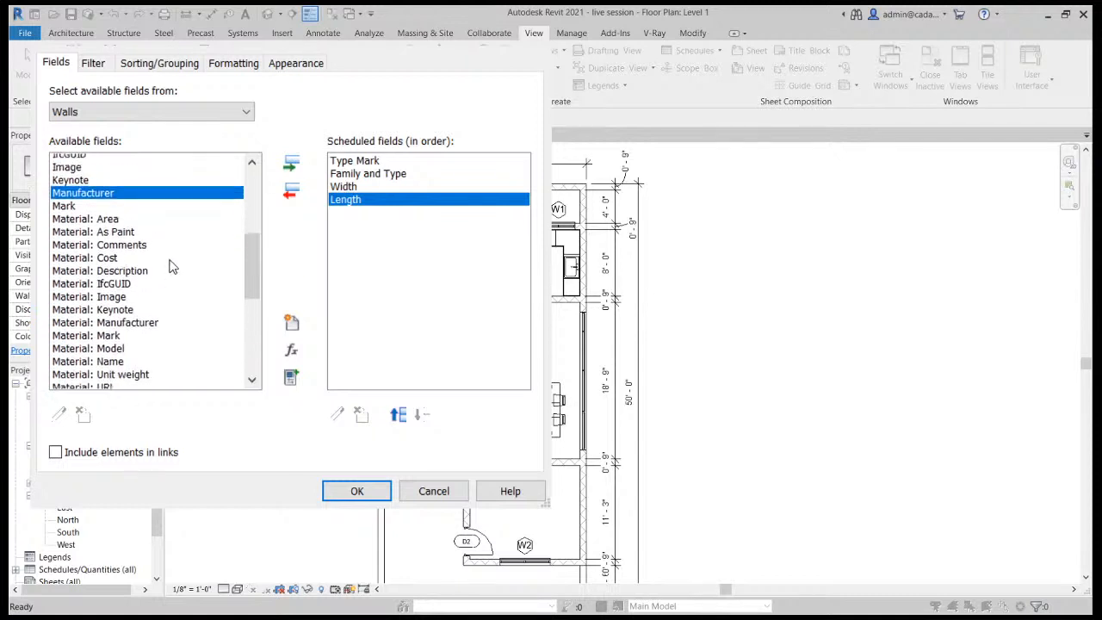
{"action": "scroll", "coordinate": [171, 270], "scroll_direction": "down", "scroll_amount": 7}
{"action": "scroll", "coordinate": [169, 269], "scroll_direction": "down", "scroll_amount": 5}
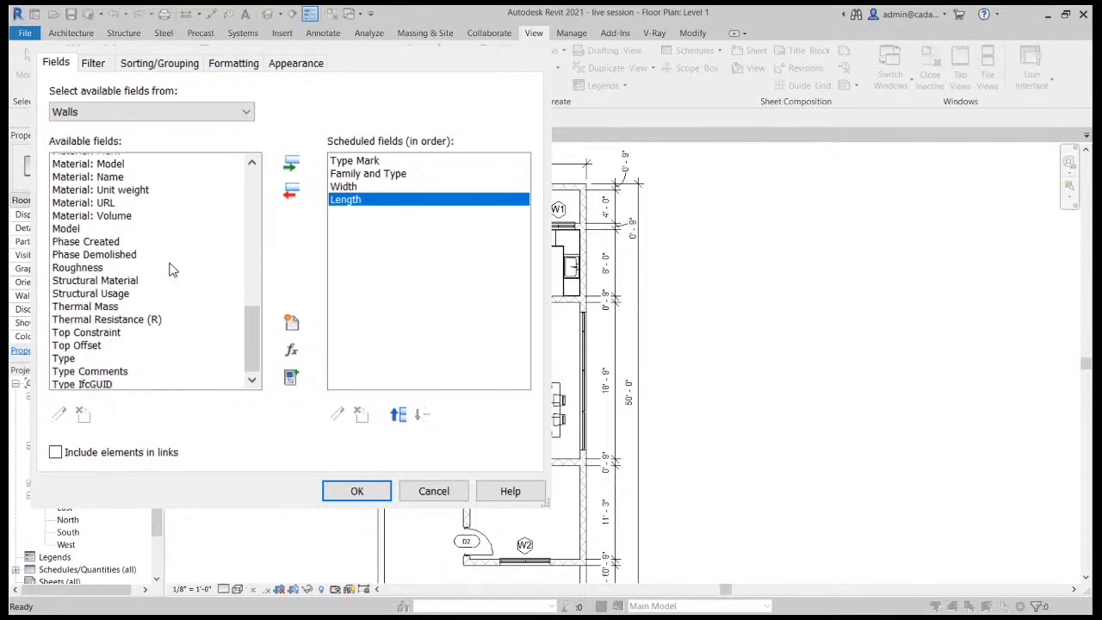
{"action": "scroll", "coordinate": [169, 270], "scroll_direction": "up", "scroll_amount": 6}
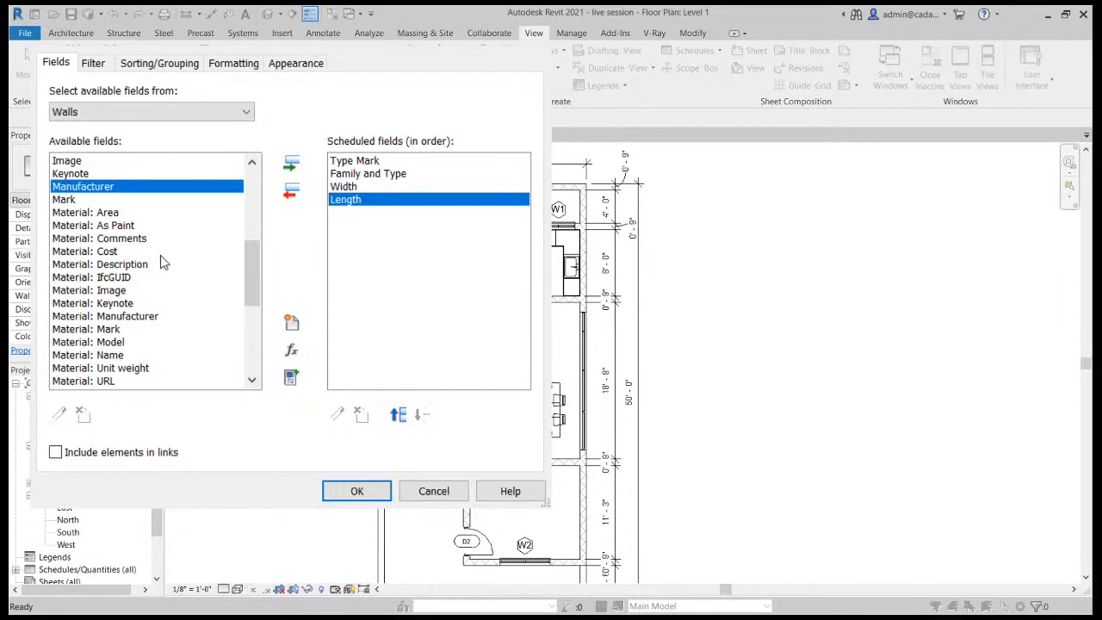
{"action": "scroll", "coordinate": [162, 274], "scroll_direction": "up", "scroll_amount": 2}
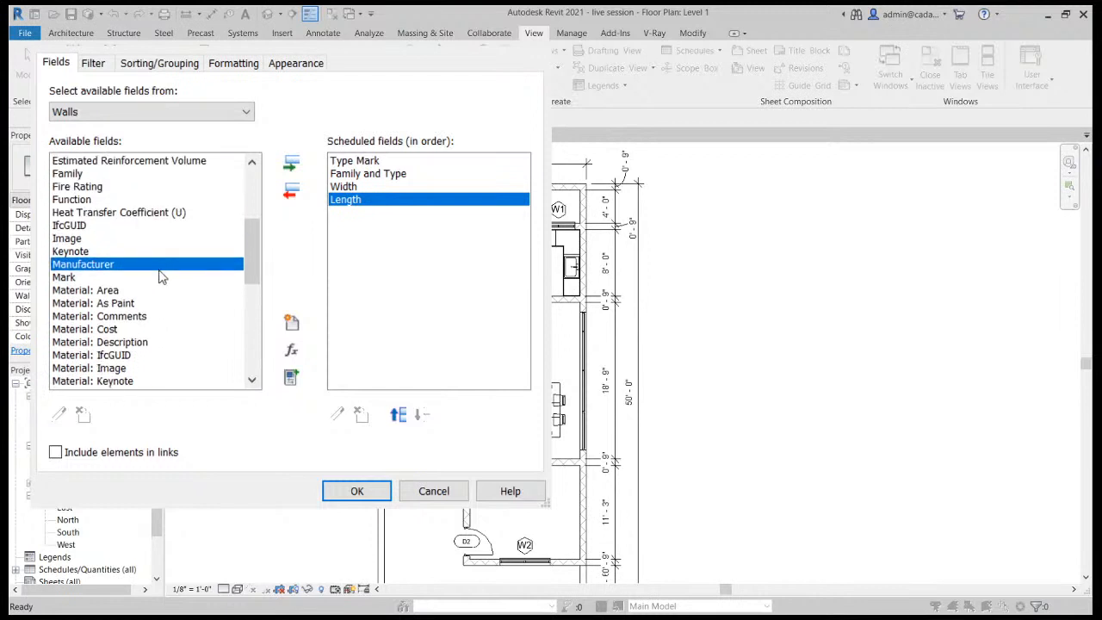
{"action": "scroll", "coordinate": [162, 275], "scroll_direction": "up", "scroll_amount": 5}
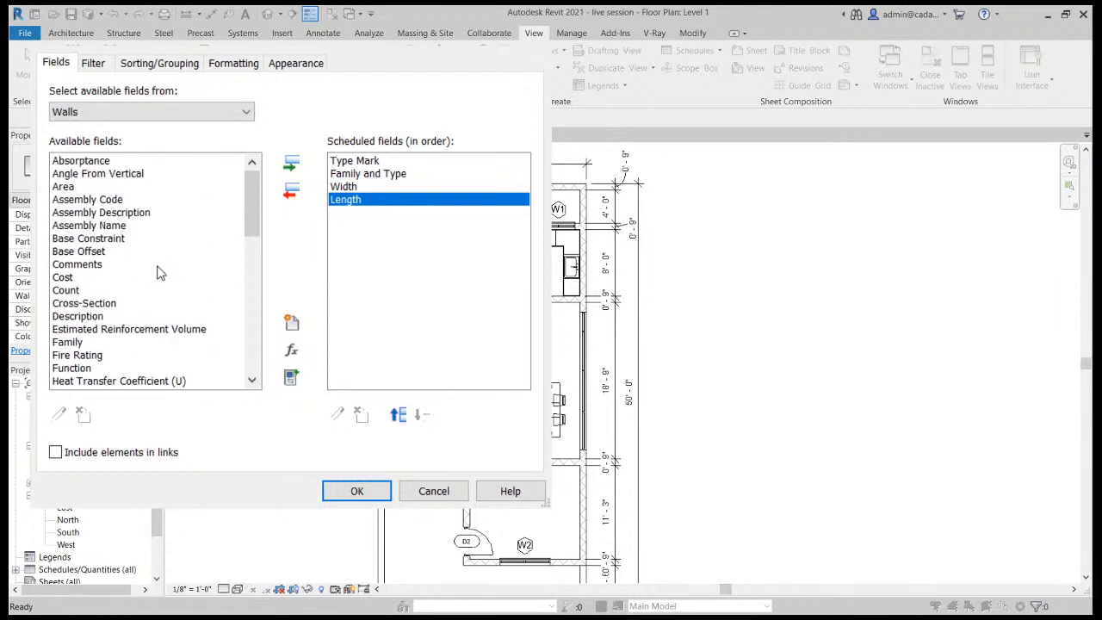
{"action": "scroll", "coordinate": [157, 272], "scroll_direction": "down", "scroll_amount": 10}
{"action": "scroll", "coordinate": [138, 315], "scroll_direction": "up", "scroll_amount": 2}
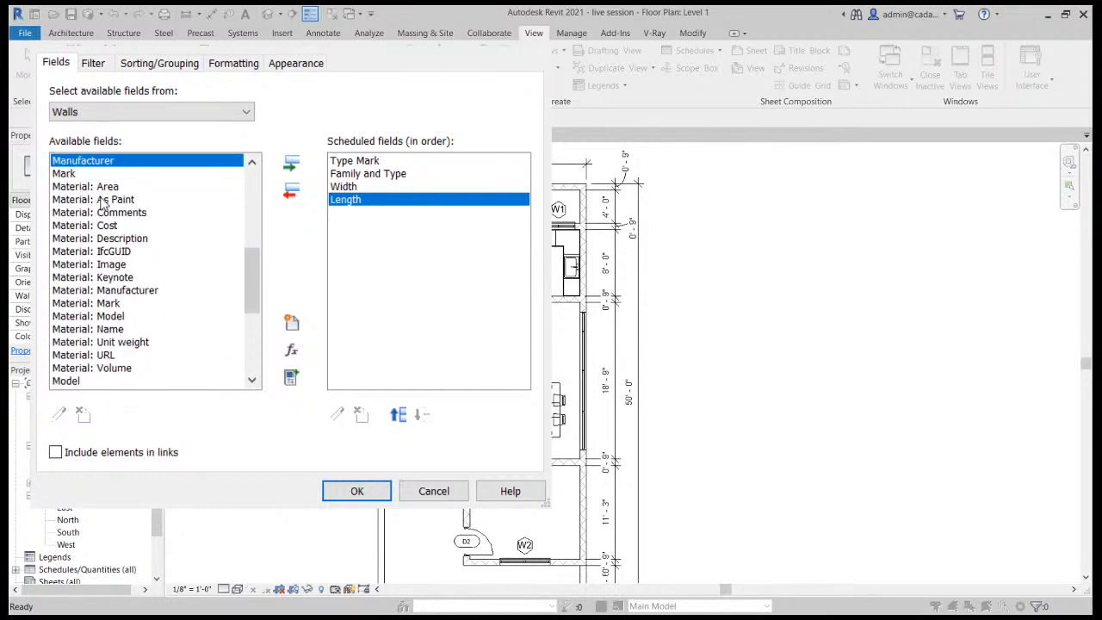
{"action": "double_click", "coordinate": [107, 187]}
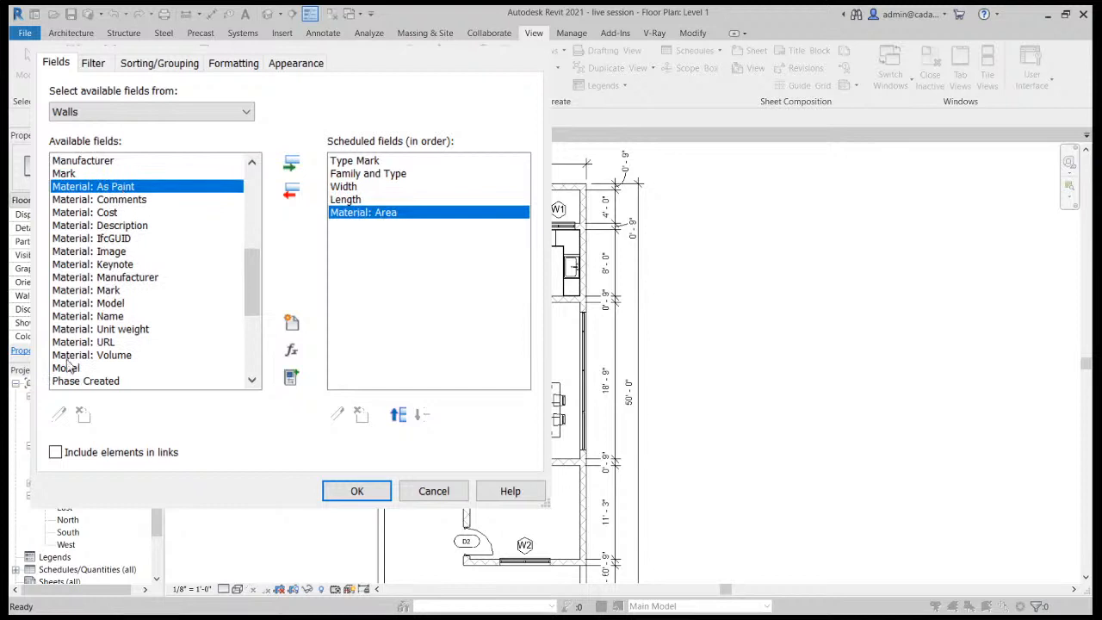
{"action": "double_click", "coordinate": [112, 354]}
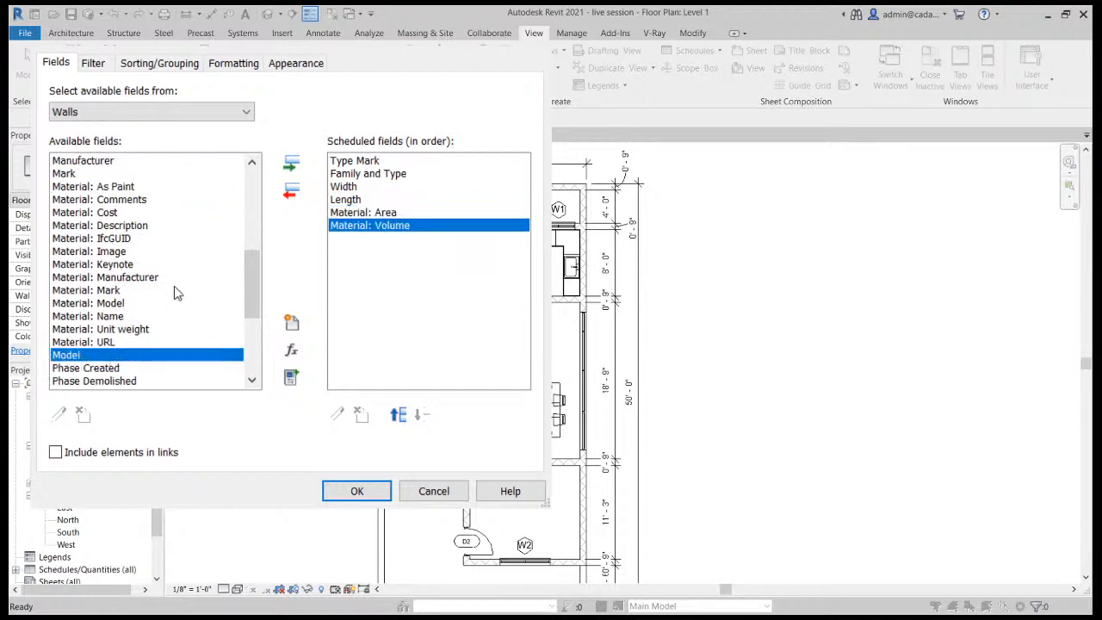
Add Material: Name as the last field and generate the wall material takeoff with no sorting applied.
{"action": "double_click", "coordinate": [100, 317]}
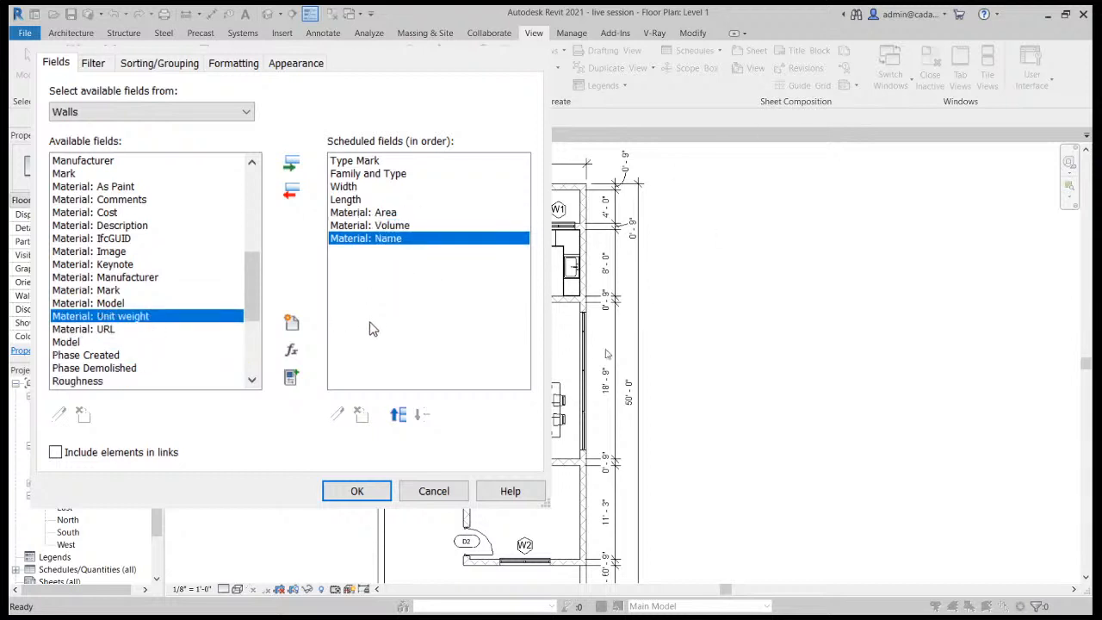
{"action": "scroll", "coordinate": [87, 238], "scroll_direction": "up", "scroll_amount": 3}
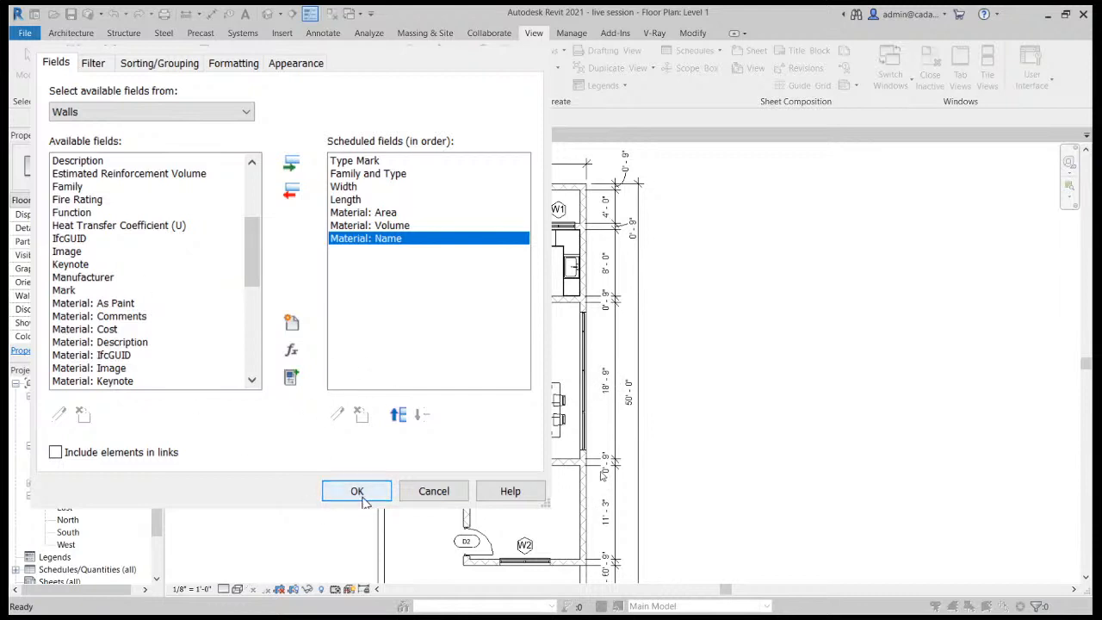
{"action": "left_click", "coordinate": [153, 64]}
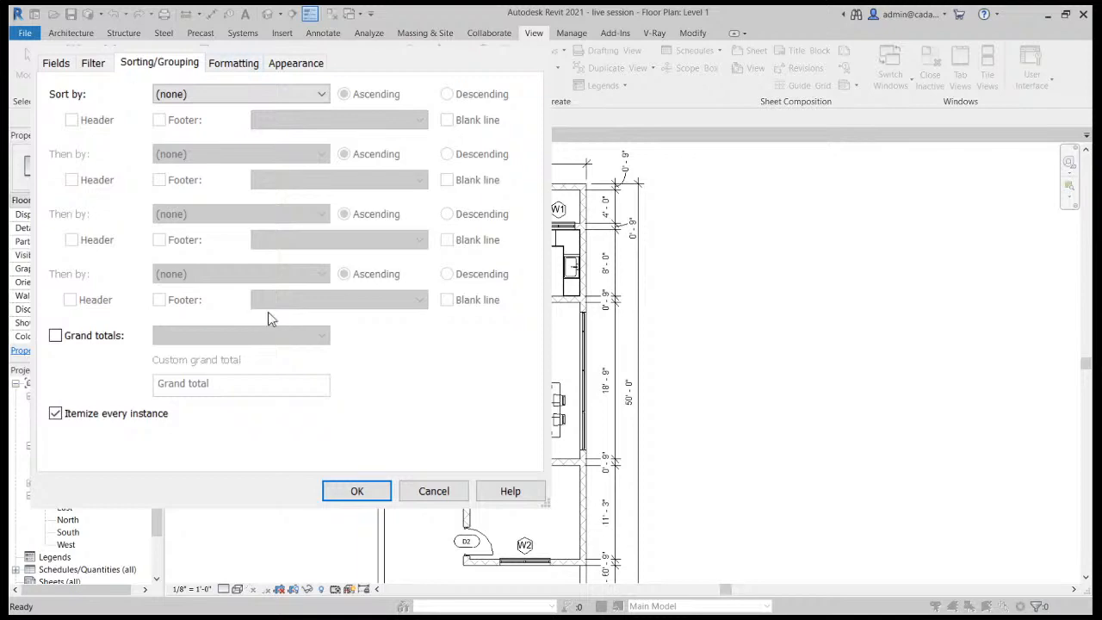
{"action": "left_click", "coordinate": [353, 491]}
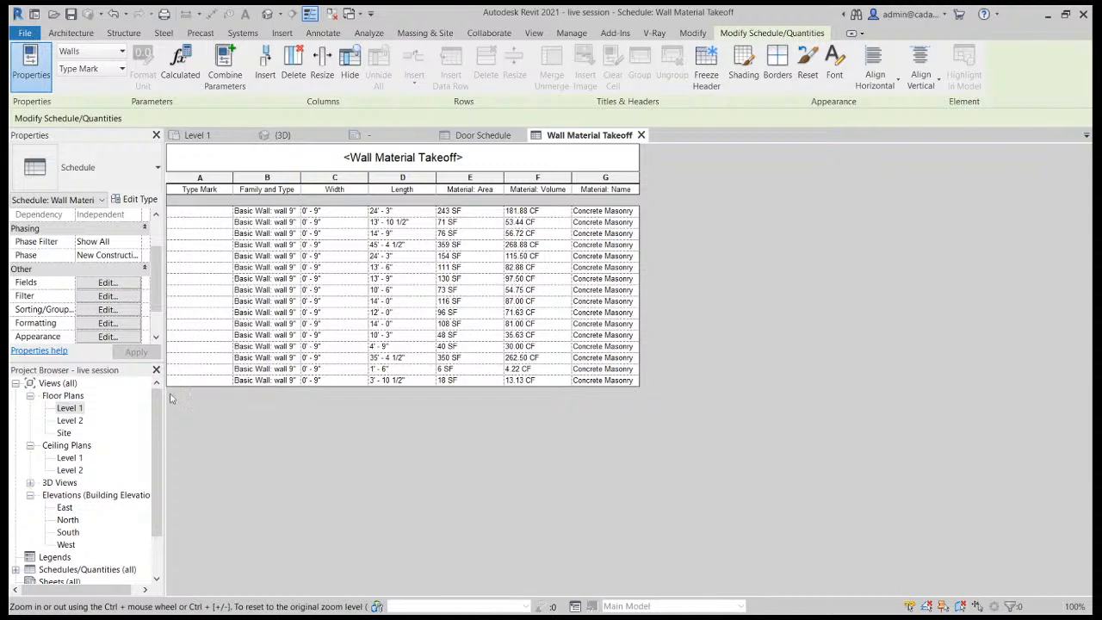
Return to the Level 1 floor plan and set the Type Mark of the 9" wall type to 1.
{"action": "double_click", "coordinate": [72, 409]}
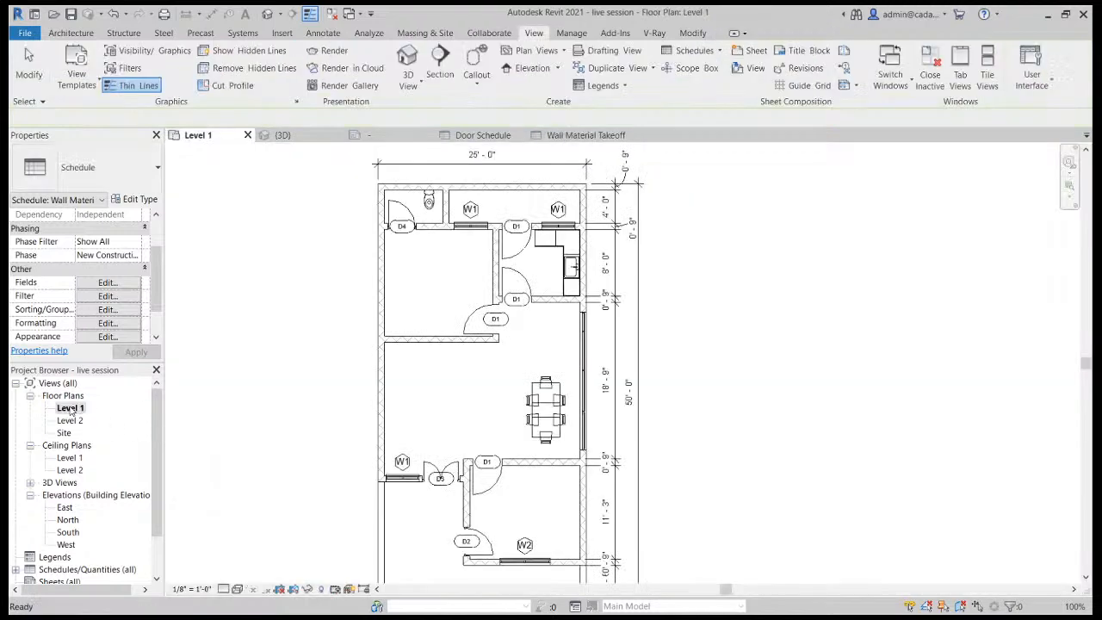
{"action": "left_click", "coordinate": [386, 327]}
{"action": "left_click", "coordinate": [135, 200]}
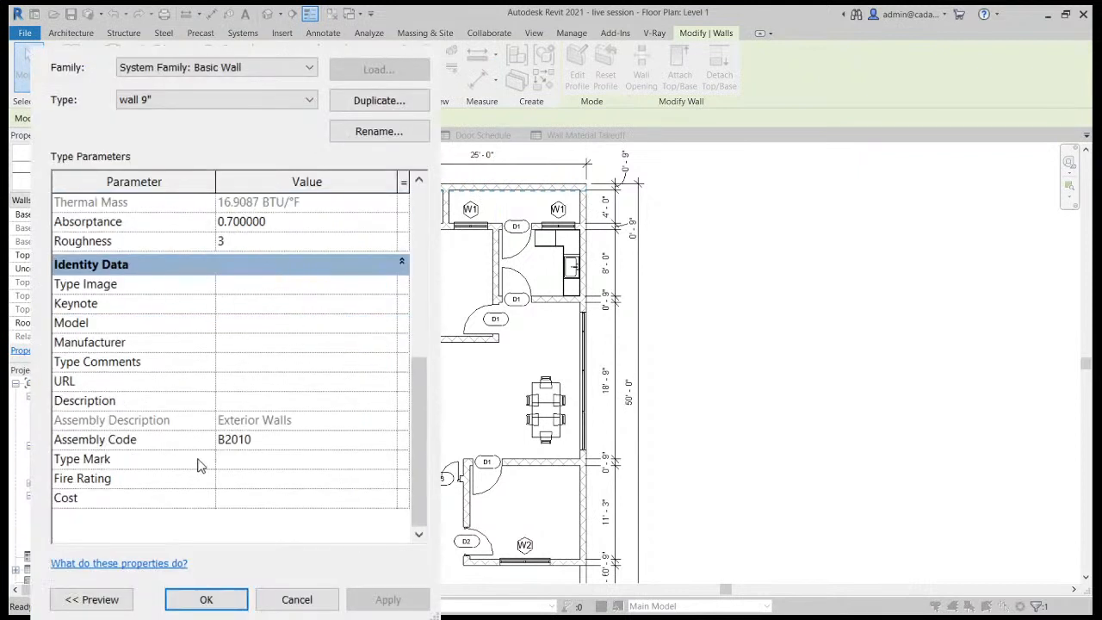
{"action": "left_click", "coordinate": [256, 459]}
{"action": "type", "text": "1"}
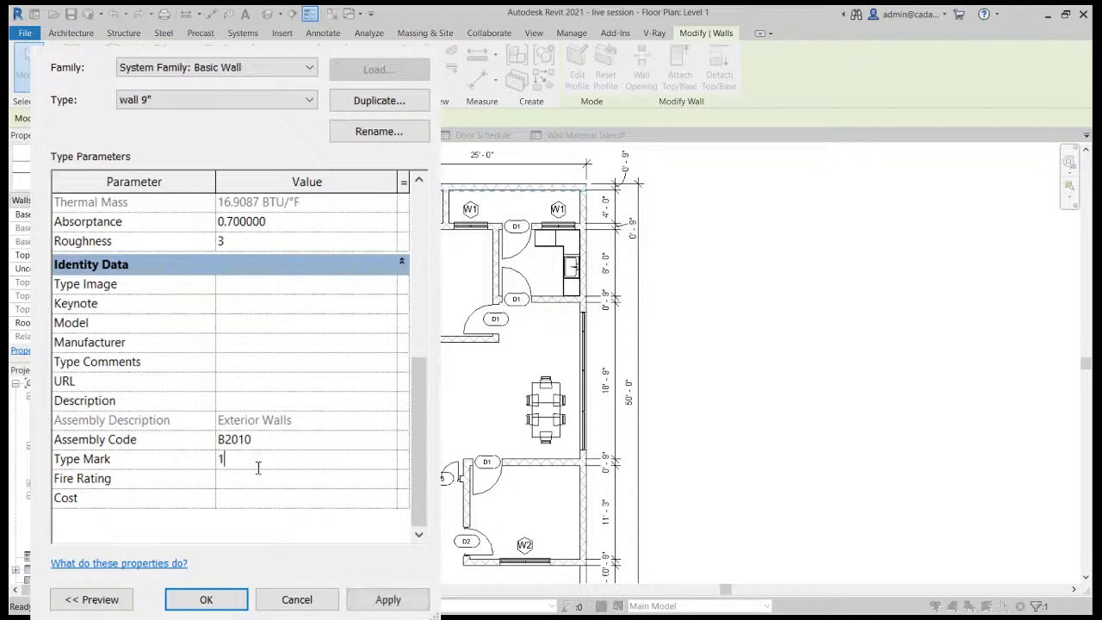
{"action": "left_click", "coordinate": [206, 600]}
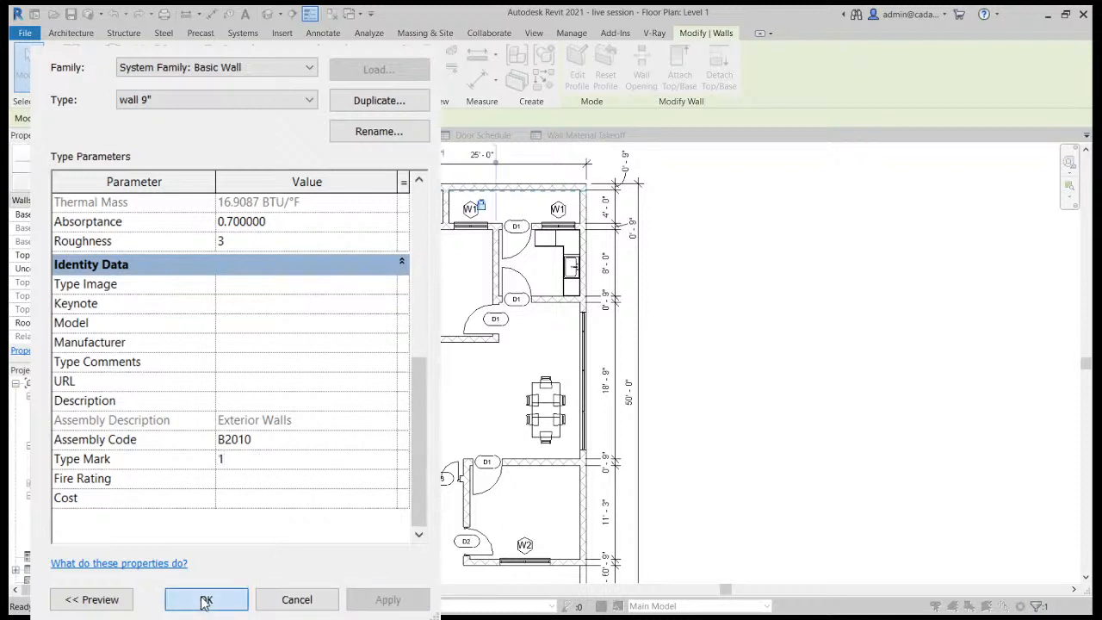
Open the Wall Material Takeoff schedule again and widen its Family and Type column slightly.
{"action": "scroll", "coordinate": [214, 413], "scroll_direction": "down", "scroll_amount": 3}
{"action": "scroll", "coordinate": [43, 568], "scroll_direction": "down", "scroll_amount": 1}
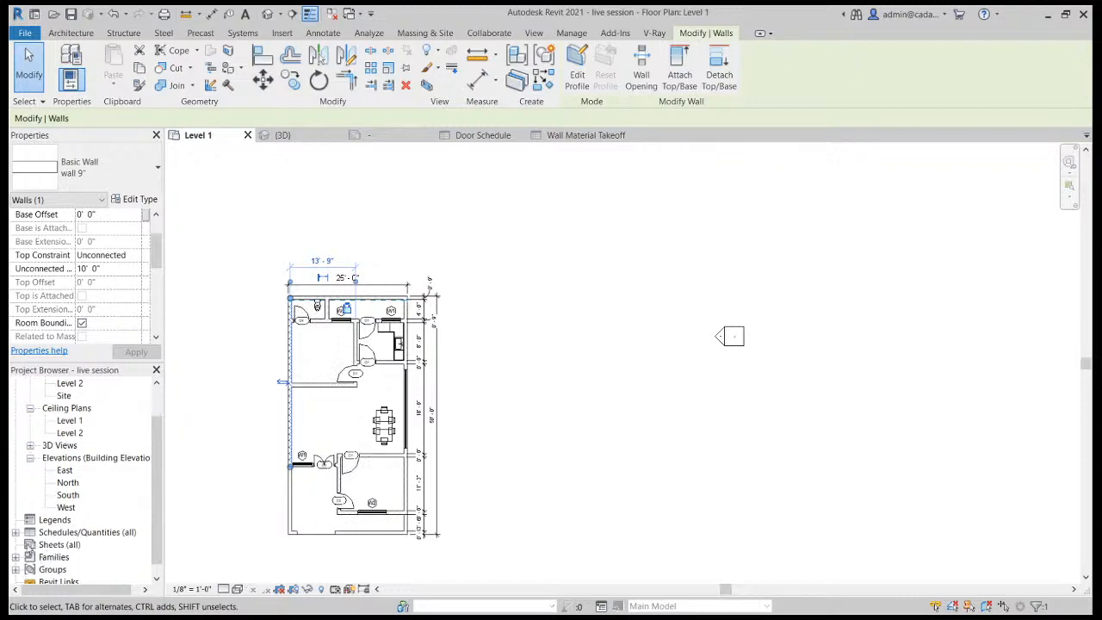
{"action": "left_click", "coordinate": [15, 533]}
{"action": "double_click", "coordinate": [65, 557]}
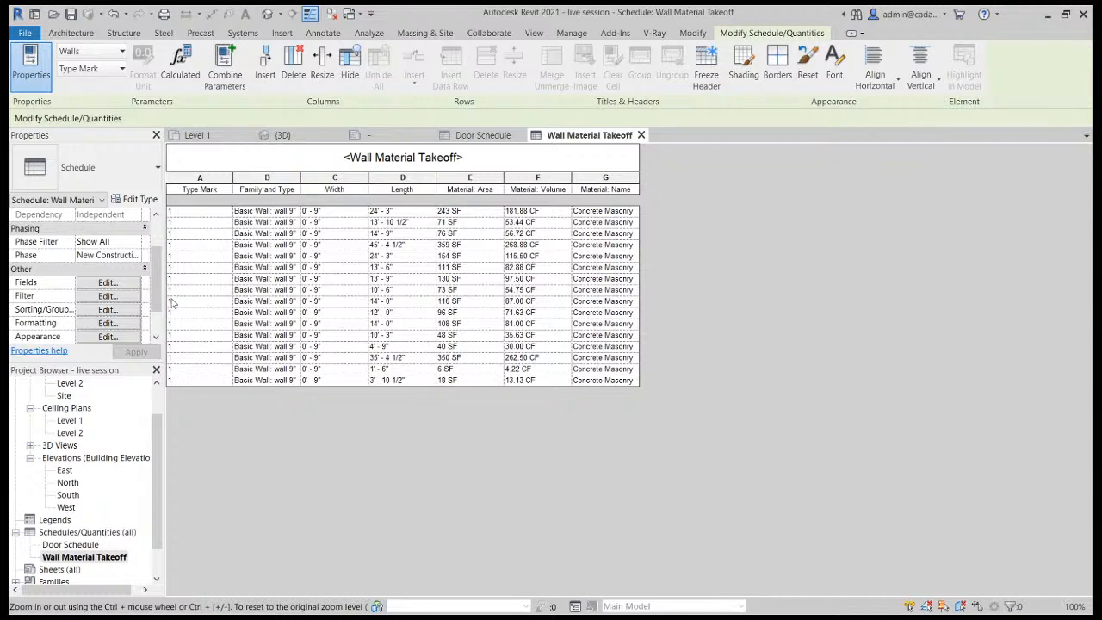
{"action": "scroll", "coordinate": [61, 275], "scroll_direction": "down", "scroll_amount": 1}
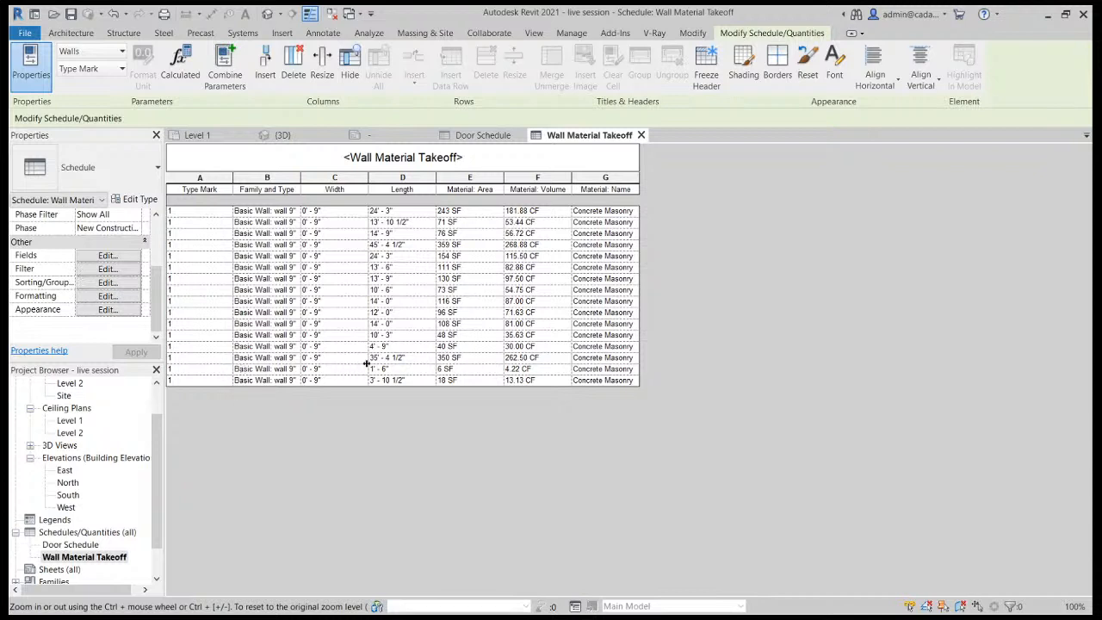
{"action": "left_click_drag", "start_coordinate": [303, 176], "coordinate": [321, 177]}
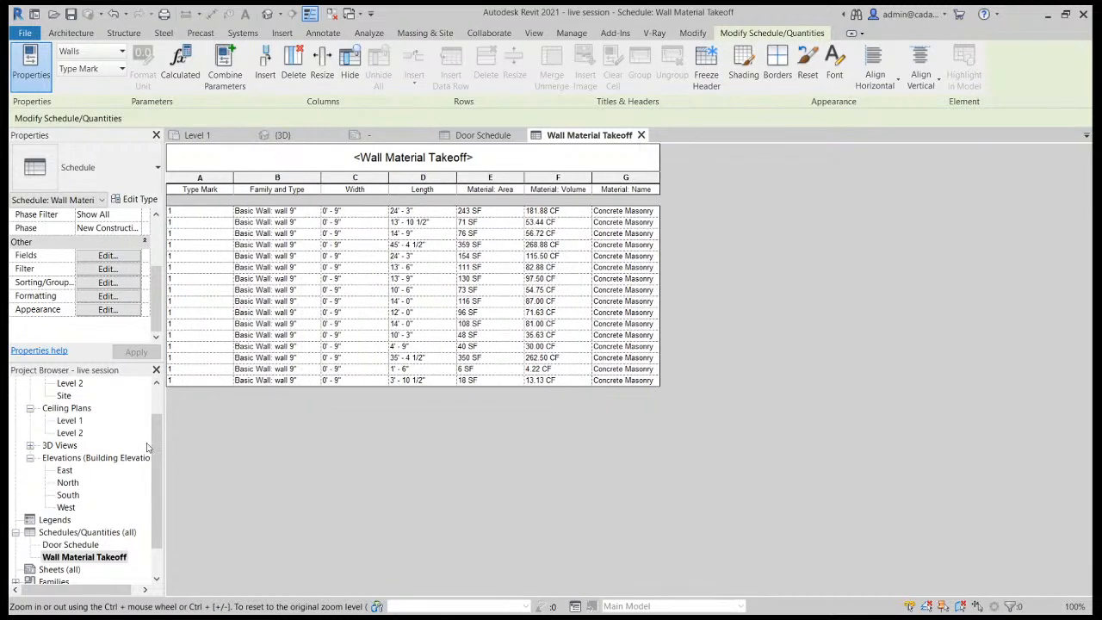
Add the Mark field to the Wall Material Takeoff's scheduled fields.
{"action": "left_click", "coordinate": [106, 256]}
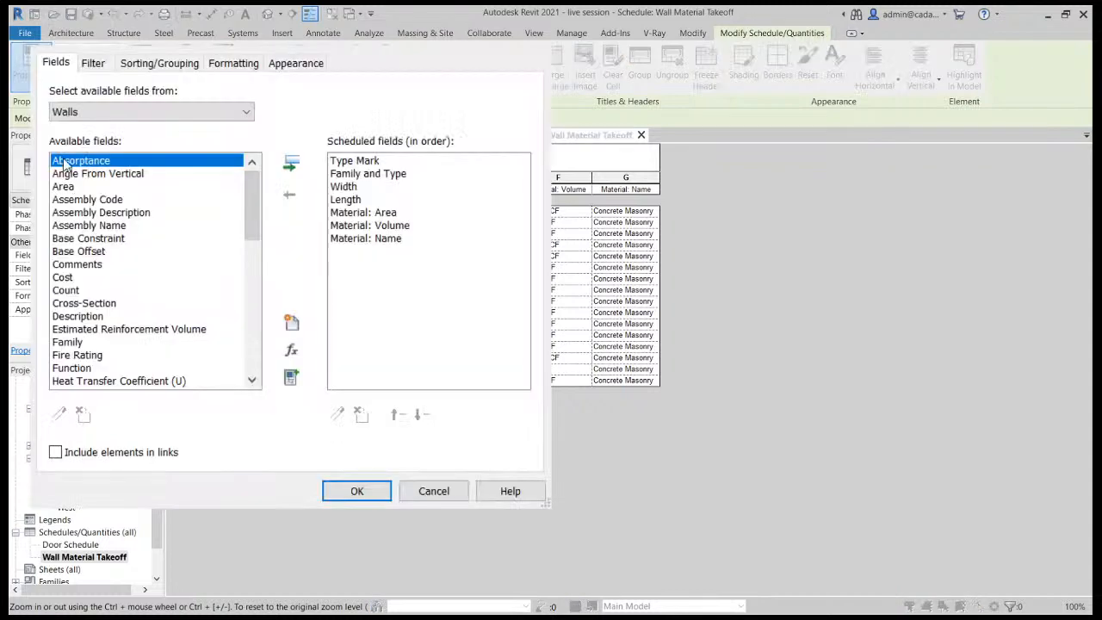
{"action": "scroll", "coordinate": [127, 282], "scroll_direction": "down", "scroll_amount": 8}
{"action": "scroll", "coordinate": [127, 282], "scroll_direction": "down", "scroll_amount": 5}
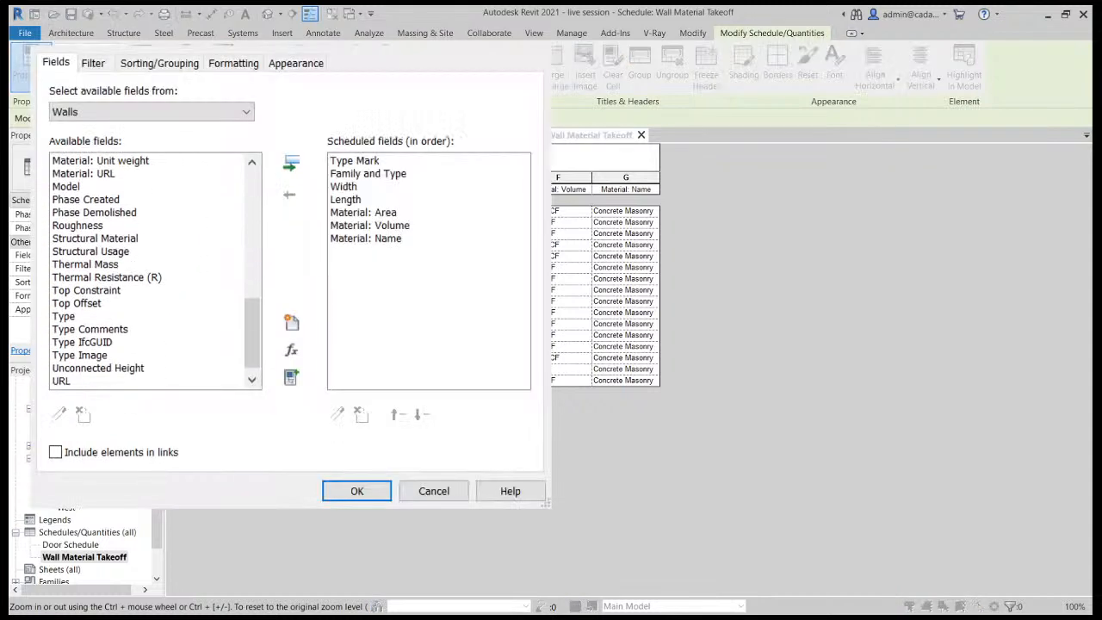
{"action": "scroll", "coordinate": [128, 272], "scroll_direction": "up", "scroll_amount": 1}
{"action": "scroll", "coordinate": [127, 272], "scroll_direction": "down", "scroll_amount": 2}
{"action": "scroll", "coordinate": [127, 272], "scroll_direction": "up", "scroll_amount": 3}
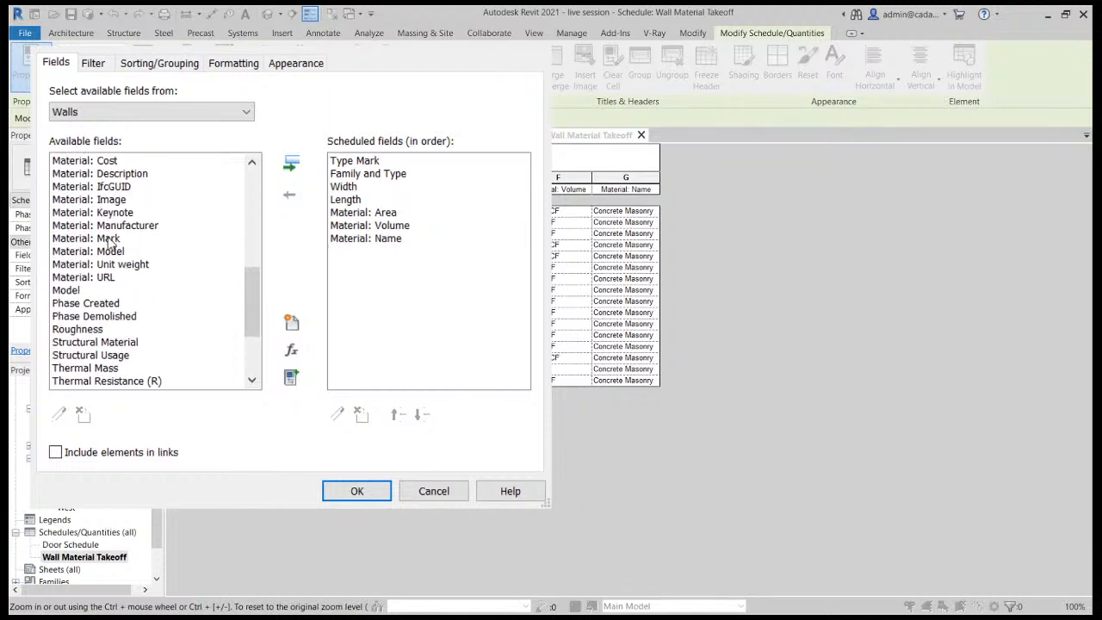
{"action": "scroll", "coordinate": [123, 272], "scroll_direction": "up", "scroll_amount": 1}
{"action": "scroll", "coordinate": [123, 272], "scroll_direction": "up", "scroll_amount": 6}
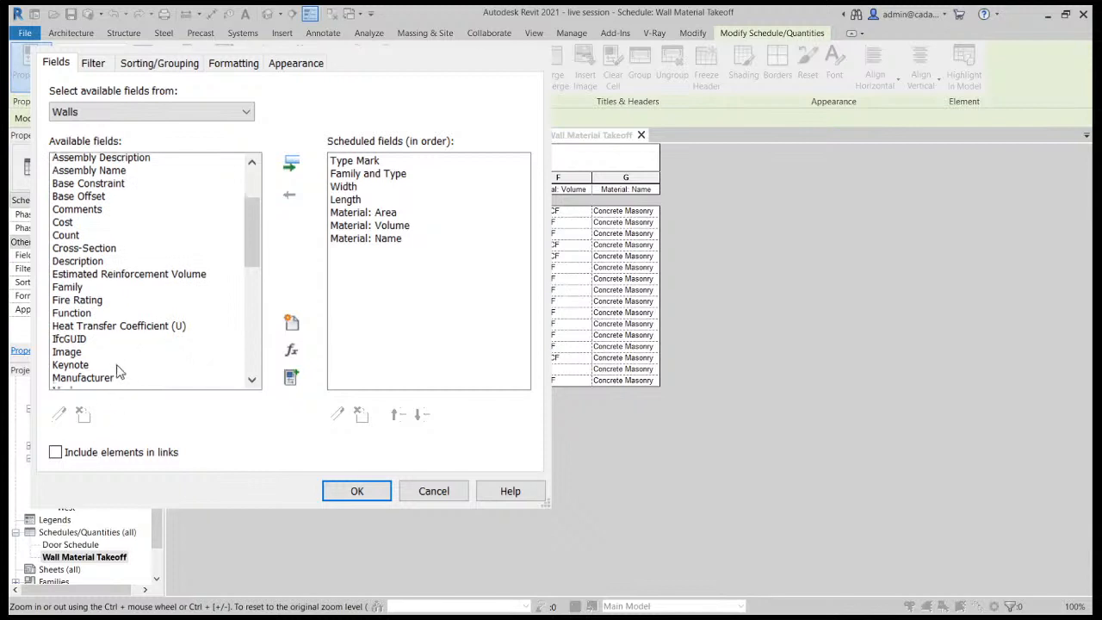
{"action": "scroll", "coordinate": [119, 369], "scroll_direction": "down", "scroll_amount": 1}
{"action": "left_click", "coordinate": [68, 355]}
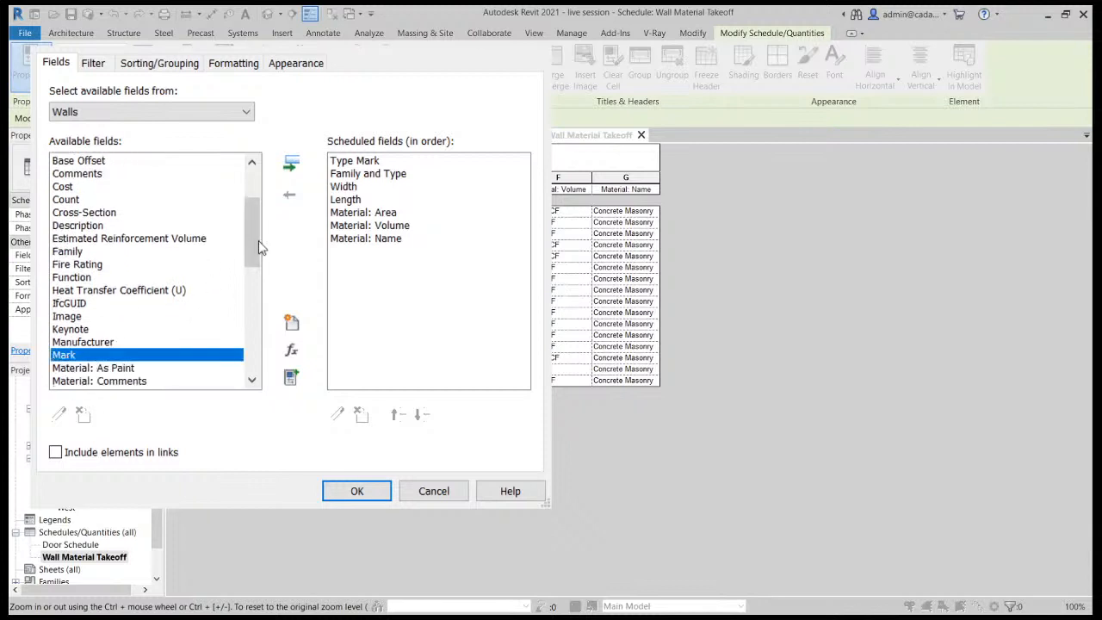
{"action": "left_click", "coordinate": [290, 163]}
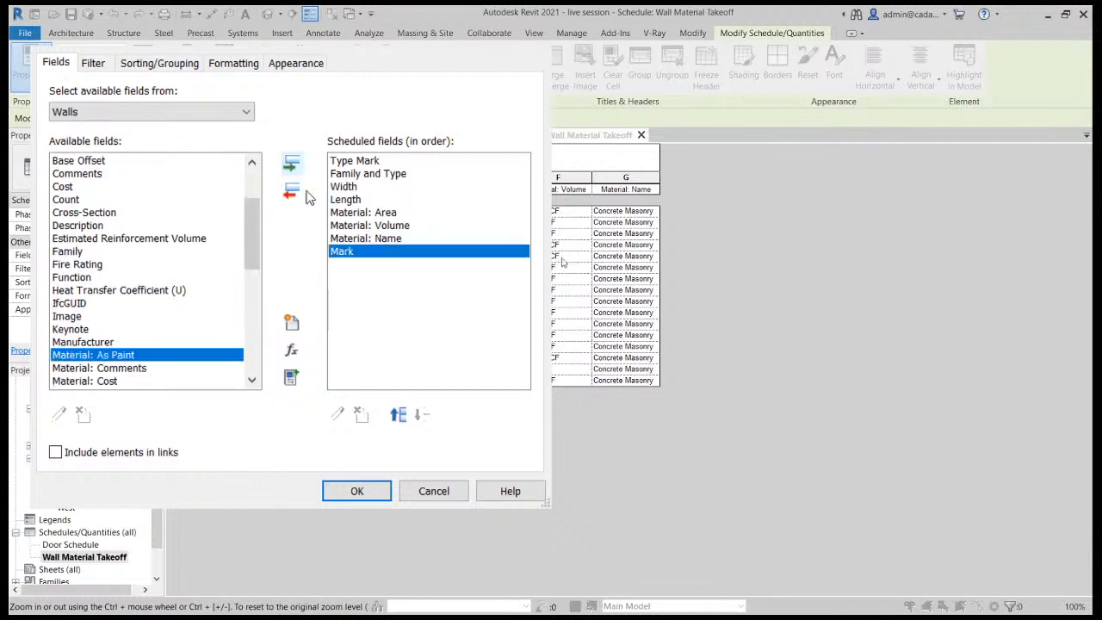
Move the Mark field to the top of the takeoff's scheduled fields, ahead of Type Mark.
{"action": "left_click", "coordinate": [397, 415]}
{"action": "left_click", "coordinate": [398, 415]}
{"action": "left_click", "coordinate": [397, 415]}
{"action": "left_click", "coordinate": [397, 415]}
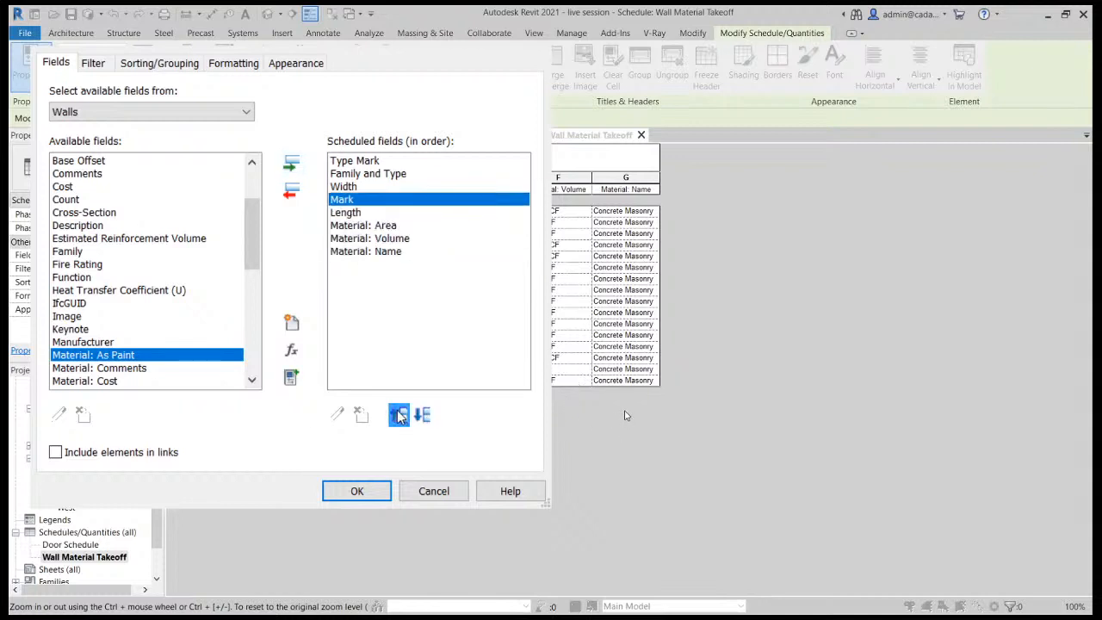
{"action": "left_click", "coordinate": [398, 415]}
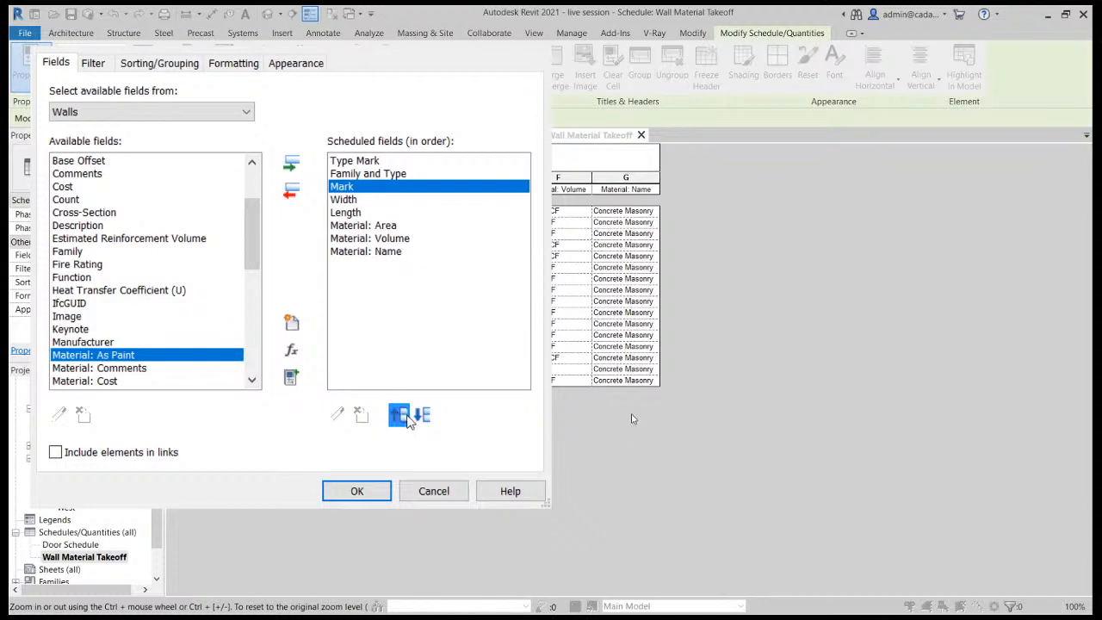
{"action": "left_click", "coordinate": [397, 414]}
{"action": "left_click", "coordinate": [398, 415]}
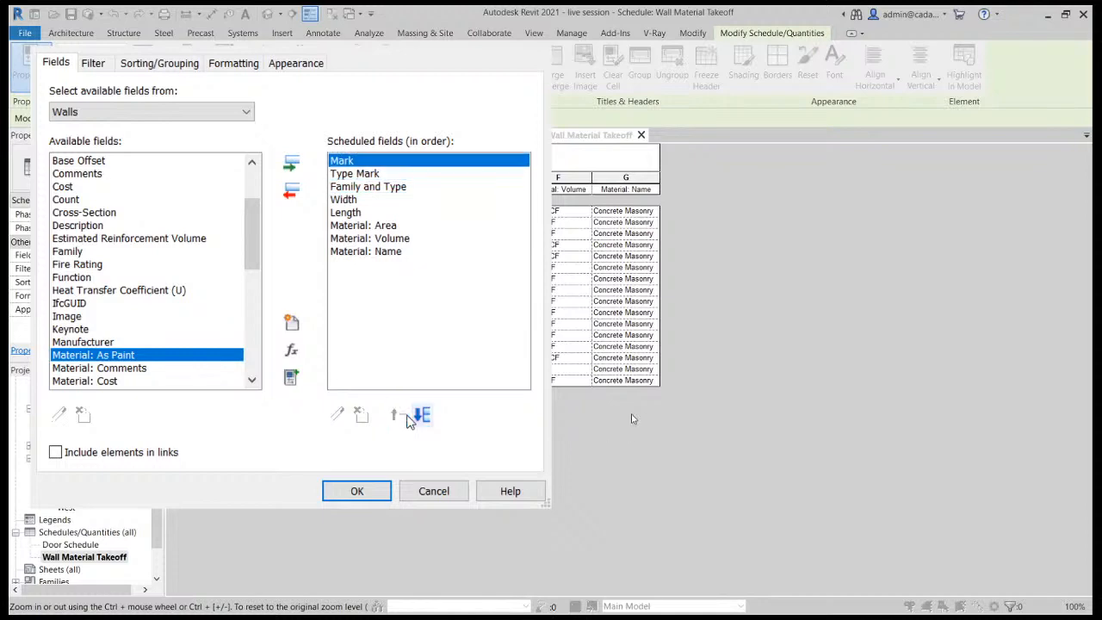
Remove the Type Mark field from the takeoff and apply the field changes.
{"action": "left_click", "coordinate": [356, 174]}
{"action": "left_click", "coordinate": [291, 193]}
{"action": "left_click", "coordinate": [356, 491]}
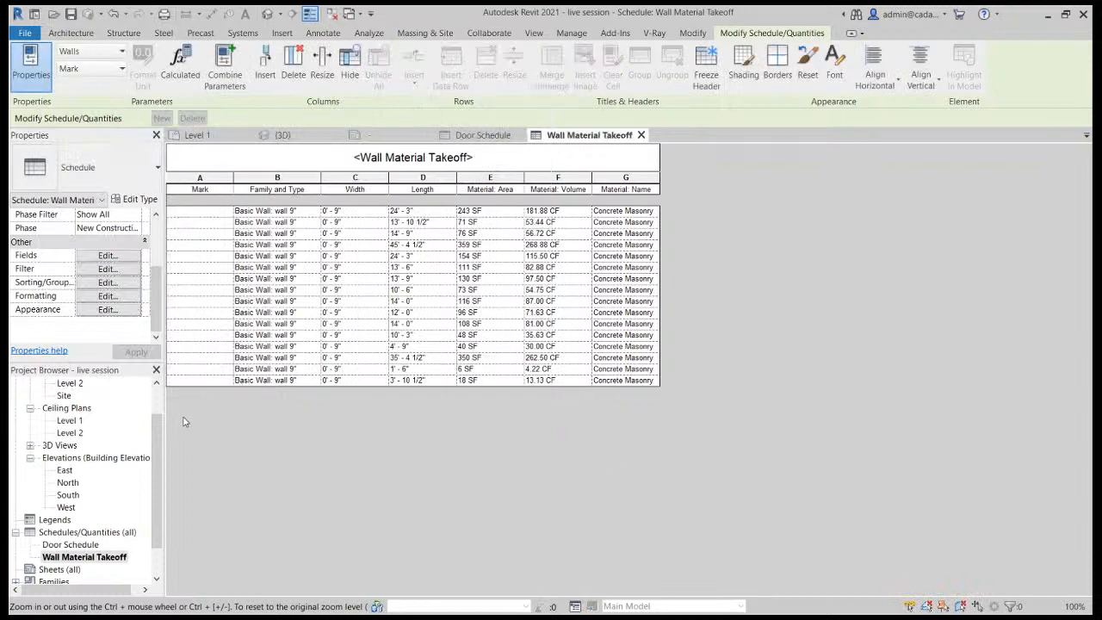
Open the Level 1 floor plan again.
{"action": "scroll", "coordinate": [155, 296], "scroll_direction": "up", "scroll_amount": 3}
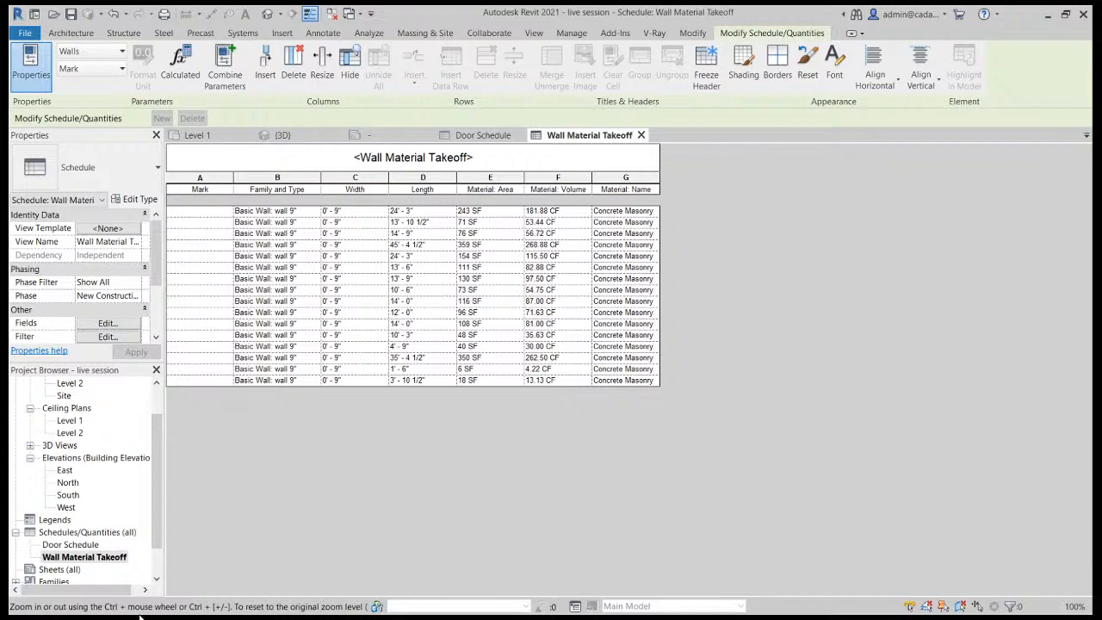
{"action": "left_click_drag", "start_coordinate": [158, 456], "coordinate": [156, 417]}
{"action": "double_click", "coordinate": [69, 408]}
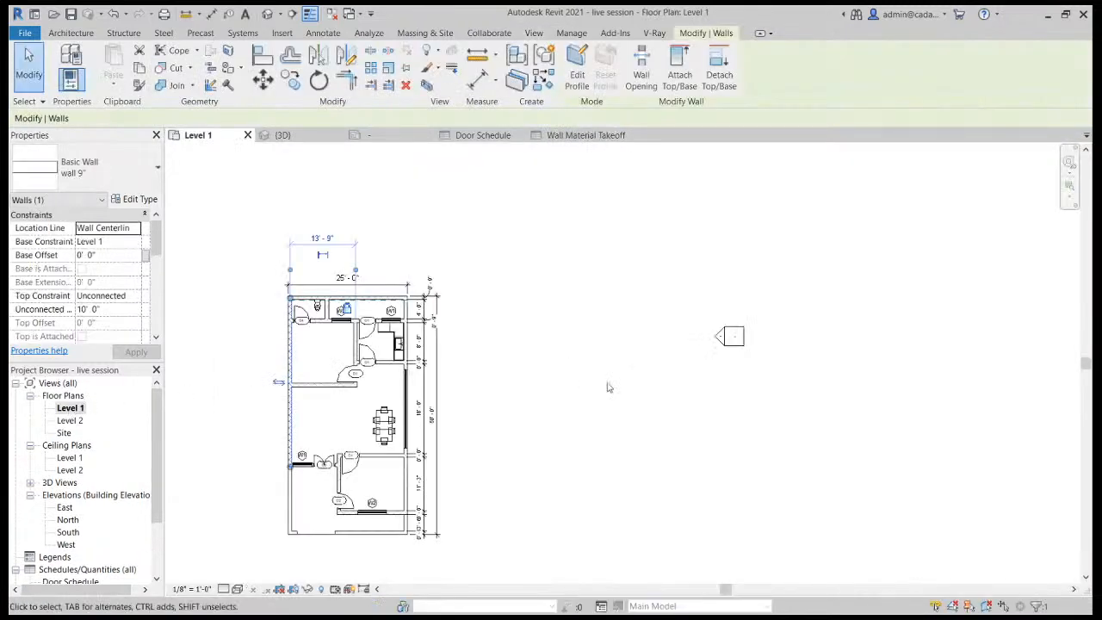
{"action": "left_click", "coordinate": [70, 33]}
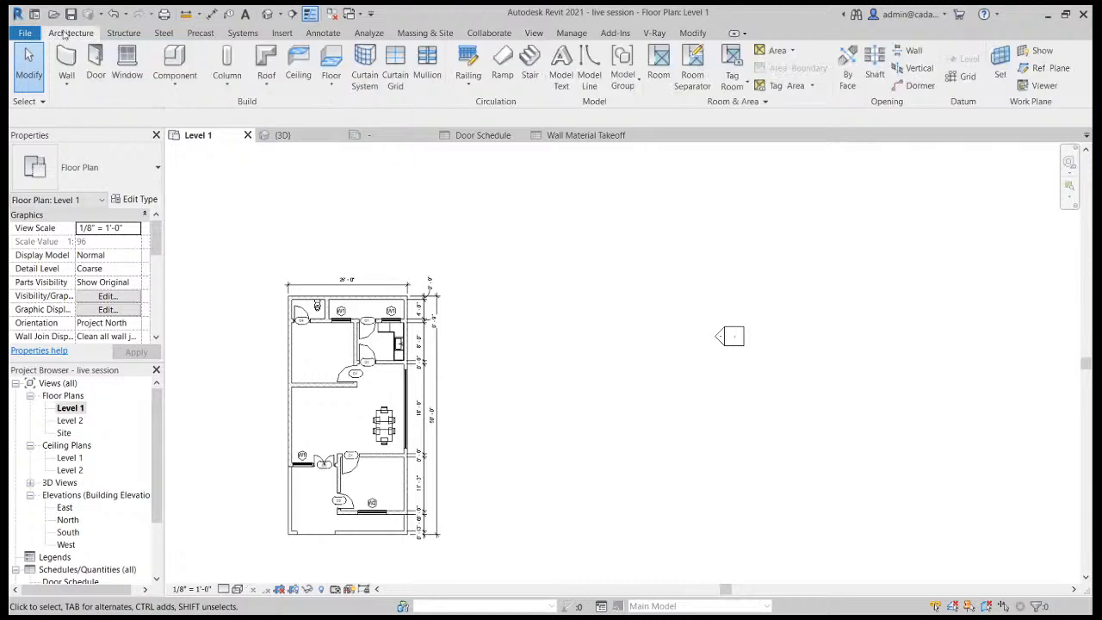
{"action": "left_click", "coordinate": [66, 60]}
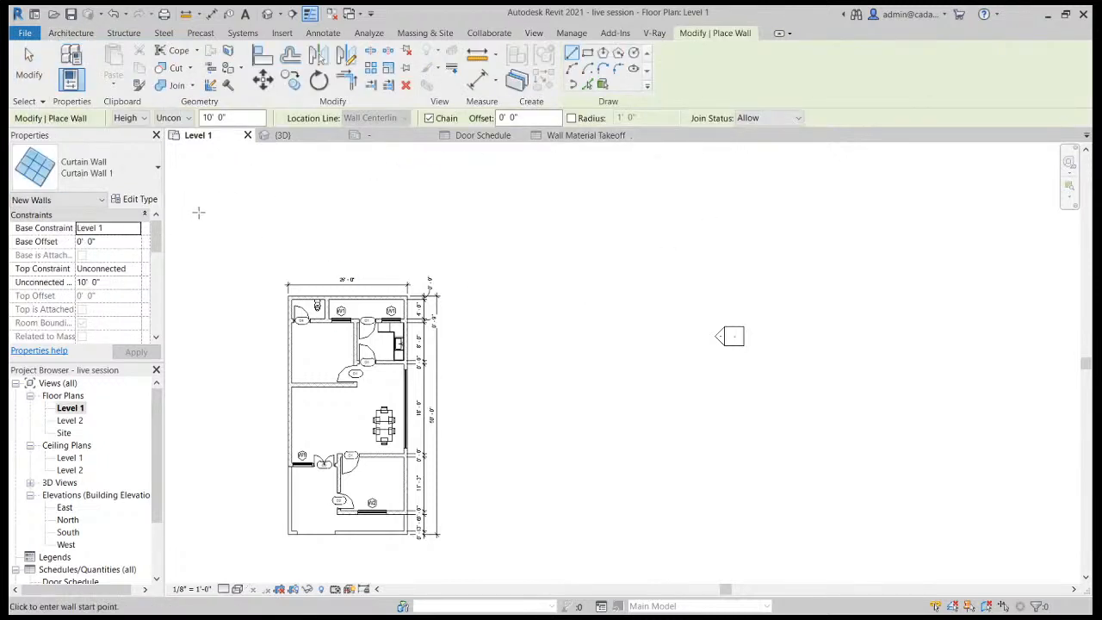
{"action": "key", "text": "Escape"}
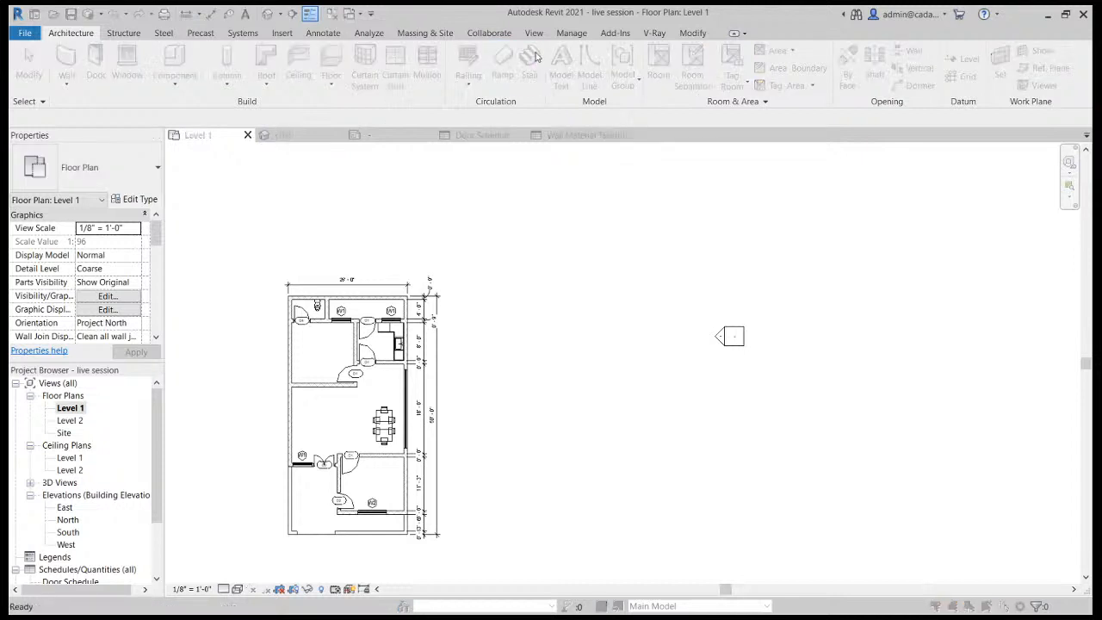
Start a cast-in-place Monolithic Stair from Level 1 to Level 2 with the location line at Run: Left.
{"action": "left_click", "coordinate": [137, 152]}
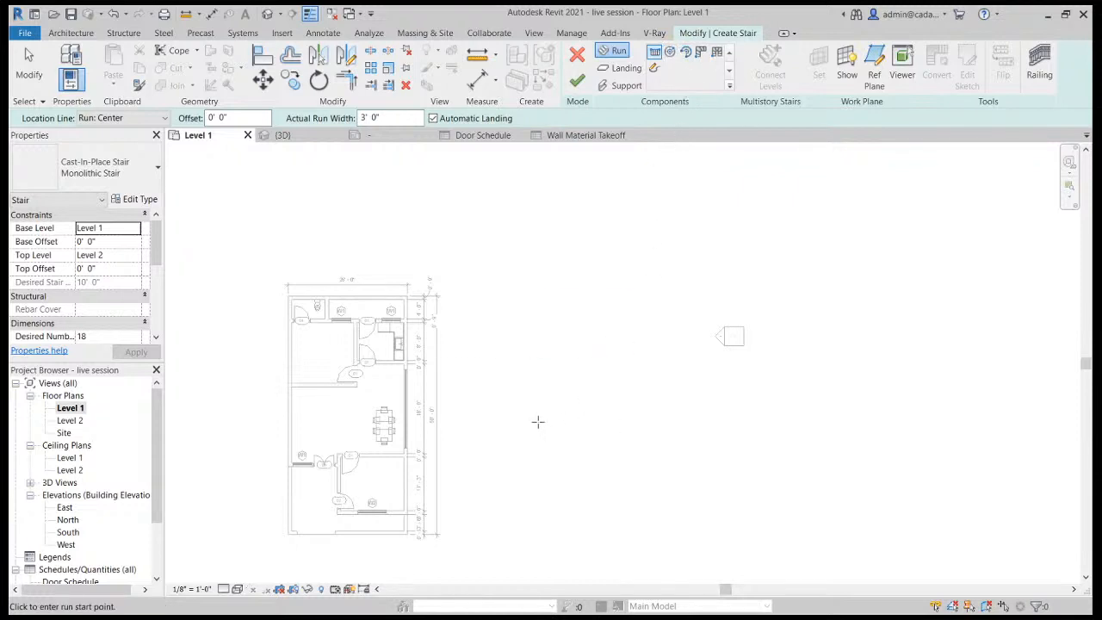
{"action": "left_click", "coordinate": [111, 145]}
{"action": "scroll", "coordinate": [477, 398], "scroll_direction": "up", "scroll_amount": 4}
{"action": "scroll", "coordinate": [552, 384], "scroll_direction": "down", "scroll_amount": 4}
{"action": "scroll", "coordinate": [521, 425], "scroll_direction": "up", "scroll_amount": 3}
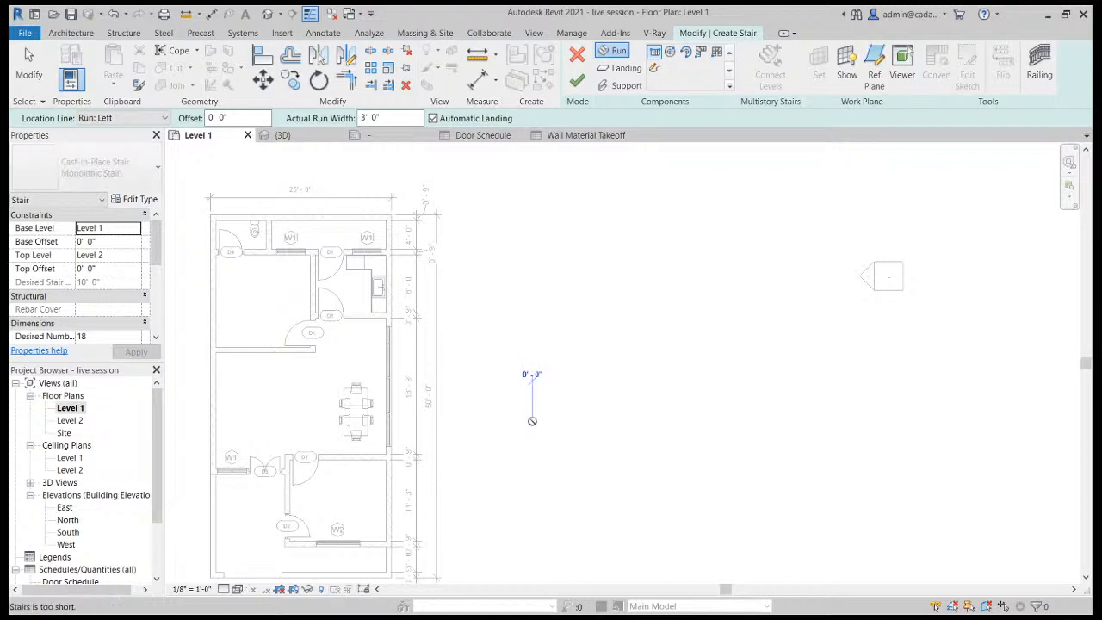
{"action": "left_click", "coordinate": [532, 422]}
{"action": "scroll", "coordinate": [534, 379], "scroll_direction": "up", "scroll_amount": 5}
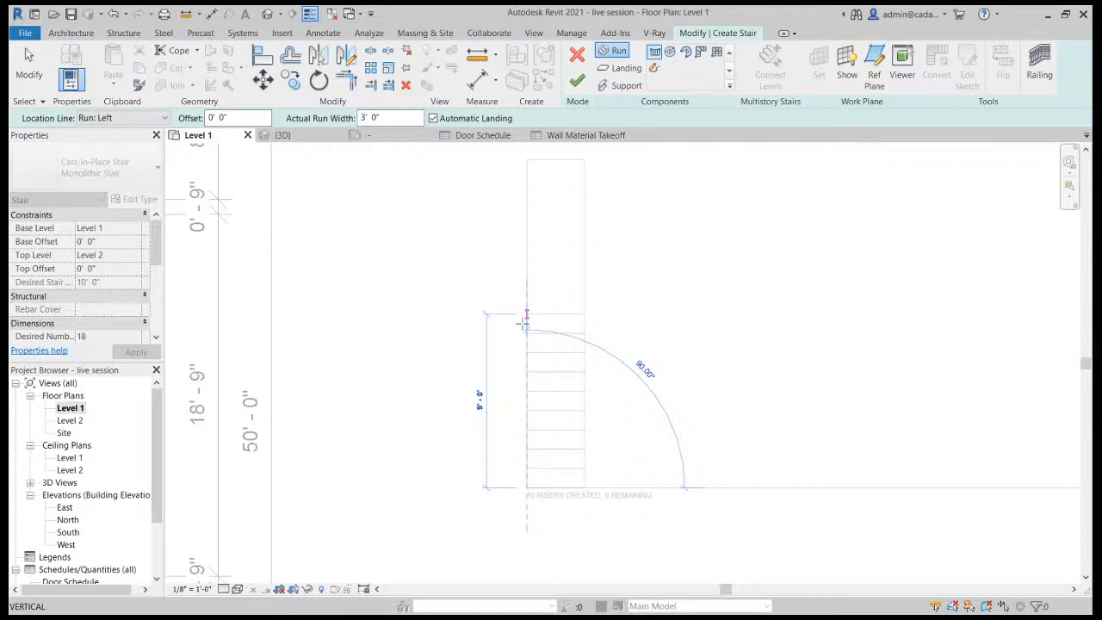
{"action": "key", "text": "Escape"}
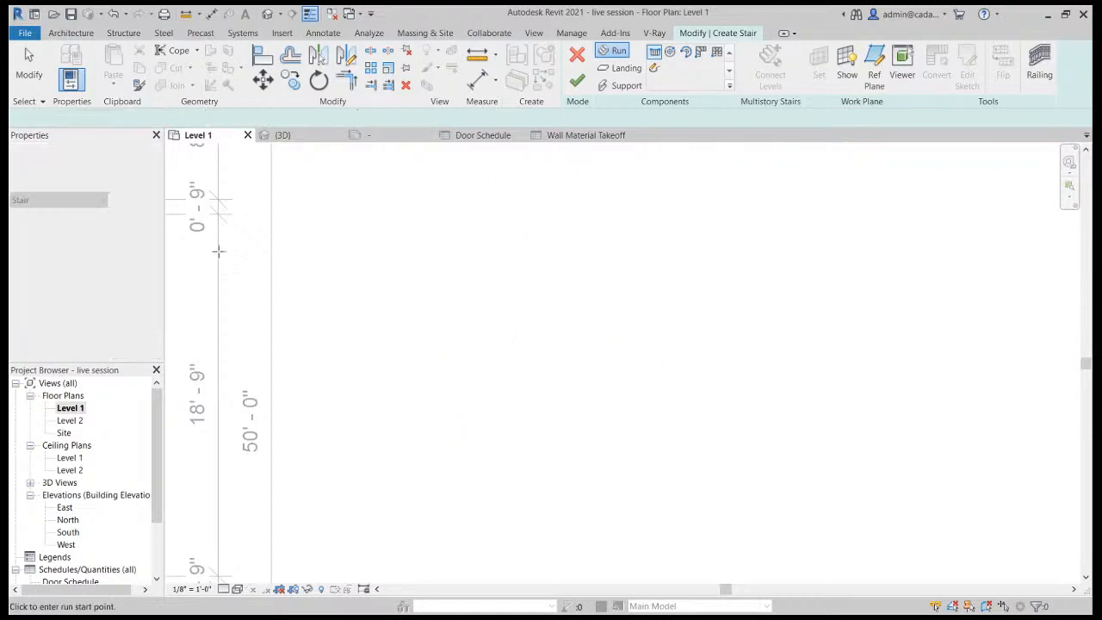
Examine the Monolithic Stair type's riser height and tread depth rules, and the stair's desired number of risers.
{"action": "left_click", "coordinate": [131, 199]}
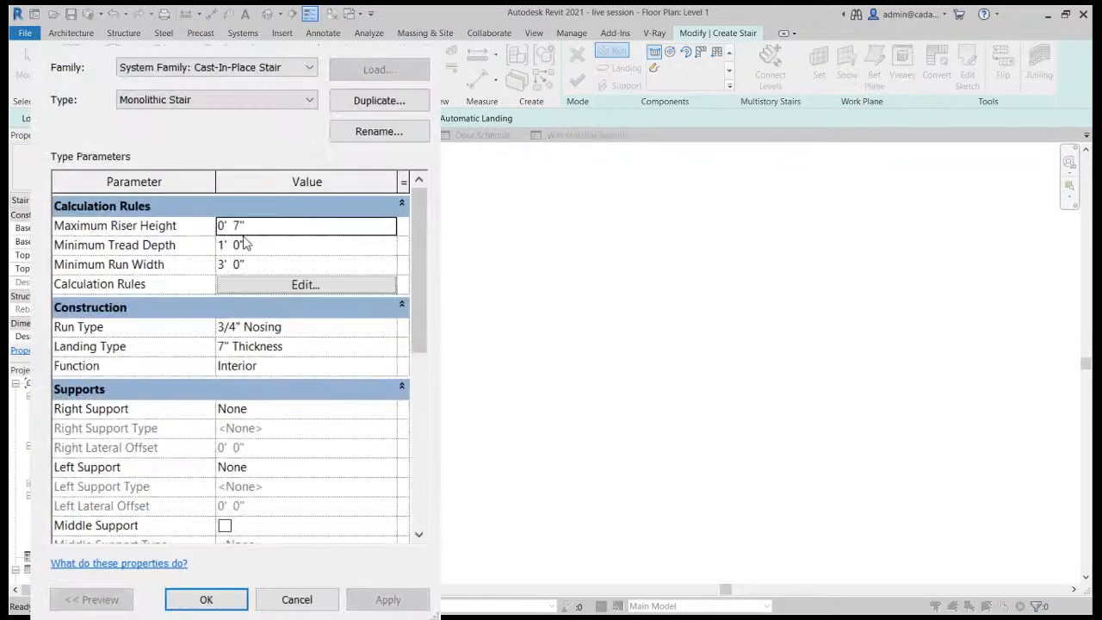
{"action": "left_click", "coordinate": [264, 231]}
{"action": "left_click", "coordinate": [269, 245]}
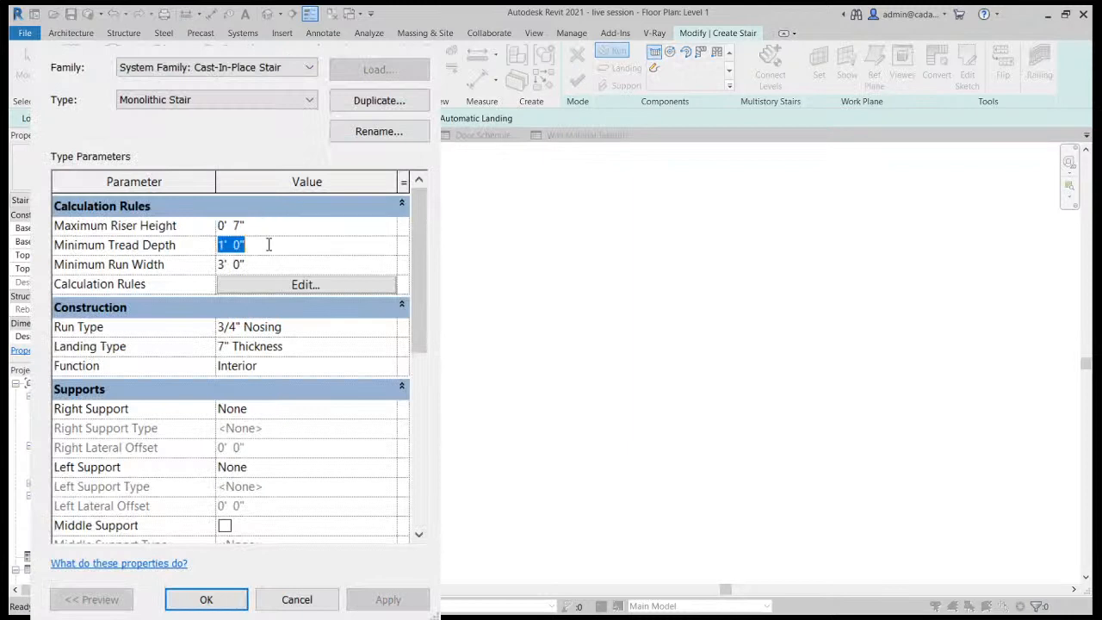
{"action": "left_click", "coordinate": [307, 602]}
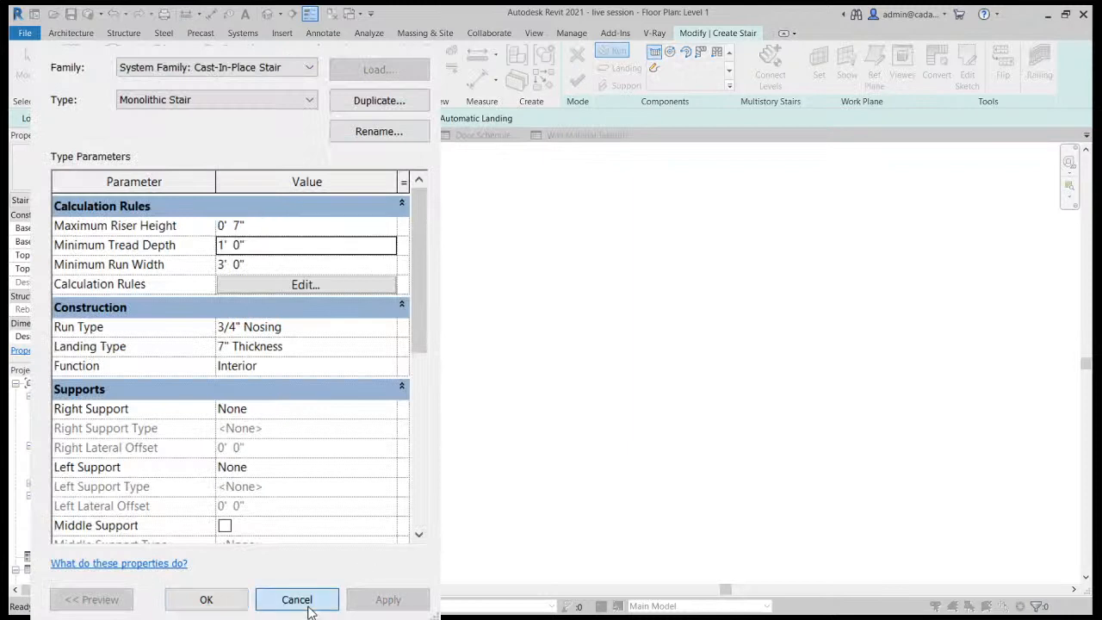
{"action": "left_click", "coordinate": [81, 337]}
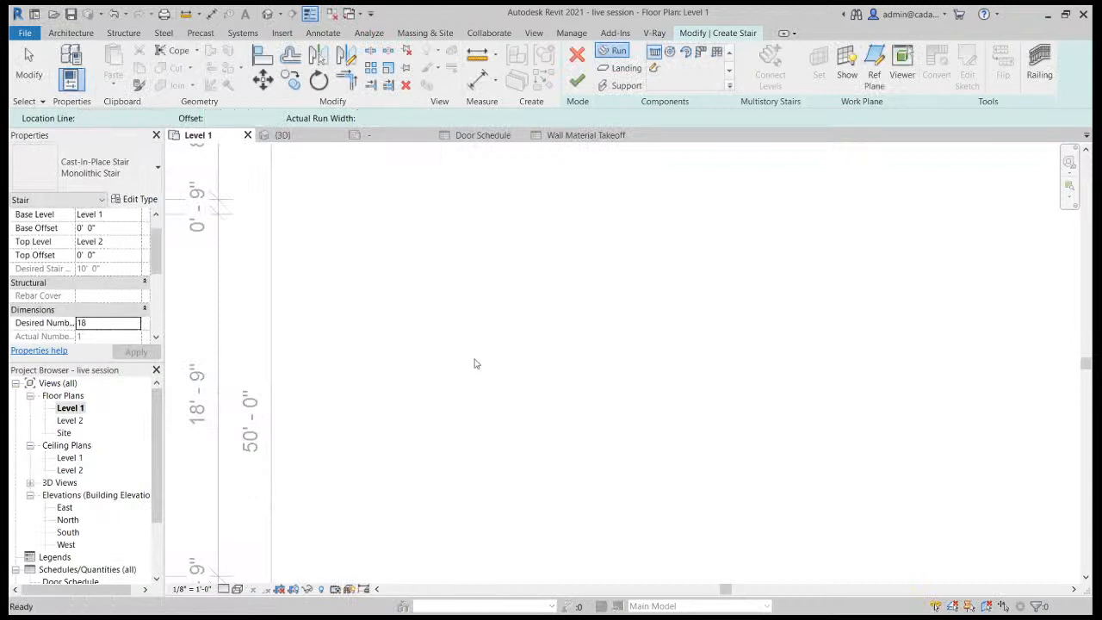
{"action": "key", "text": "Escape"}
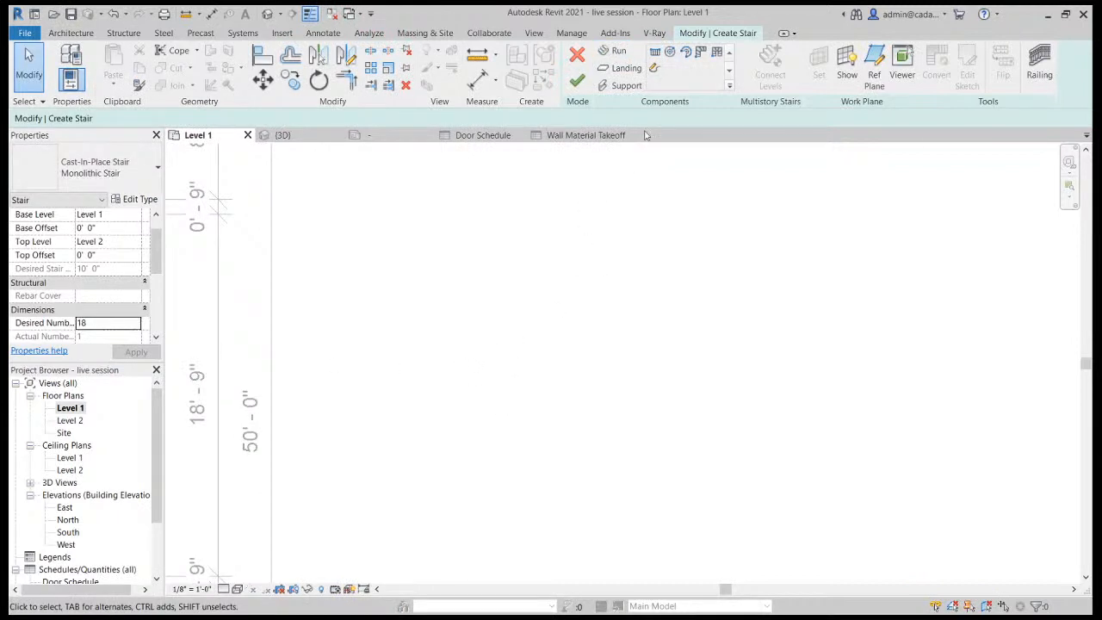
Draw the stair's first straight run upward in the open area beside the house, 10'-0" long and 3'-0" wide.
{"action": "left_click", "coordinate": [655, 51]}
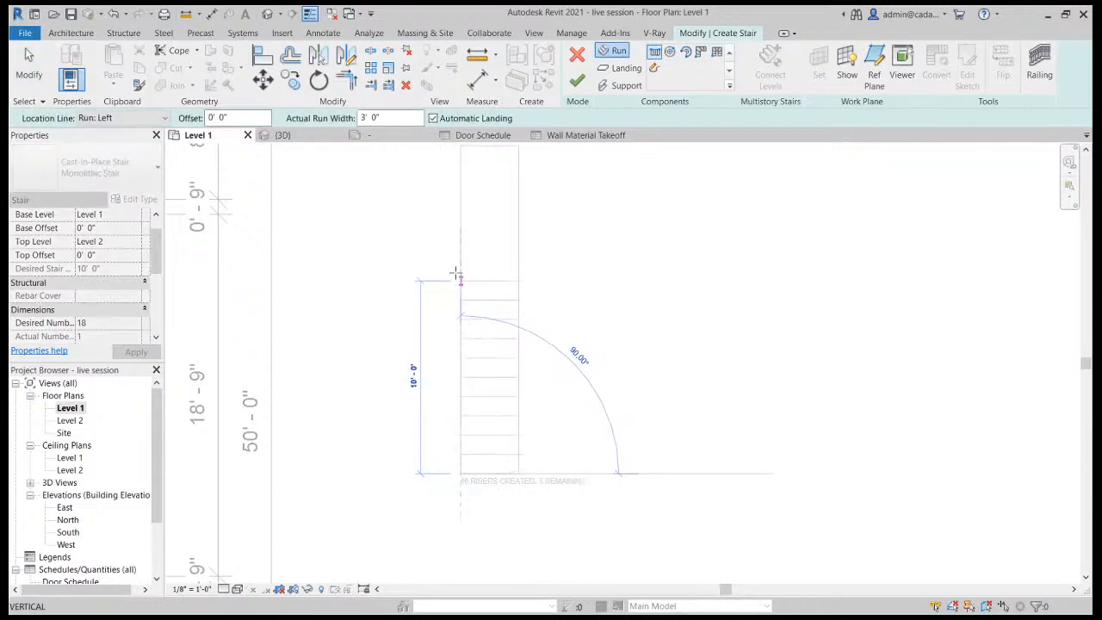
{"action": "scroll", "coordinate": [463, 303], "scroll_direction": "down", "scroll_amount": 3}
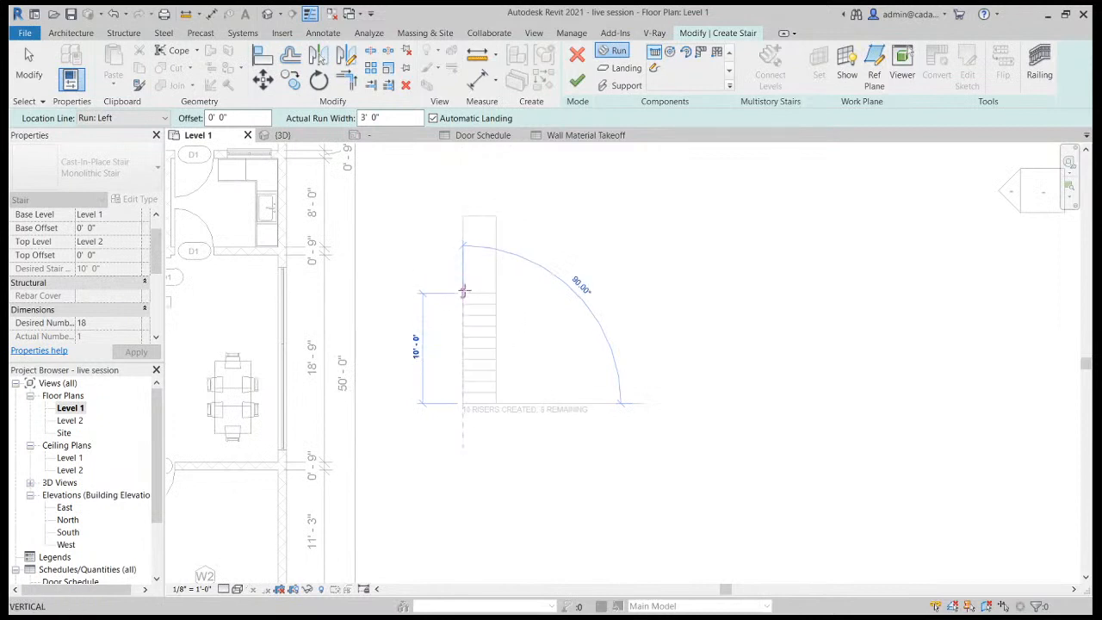
{"action": "left_click", "coordinate": [463, 294]}
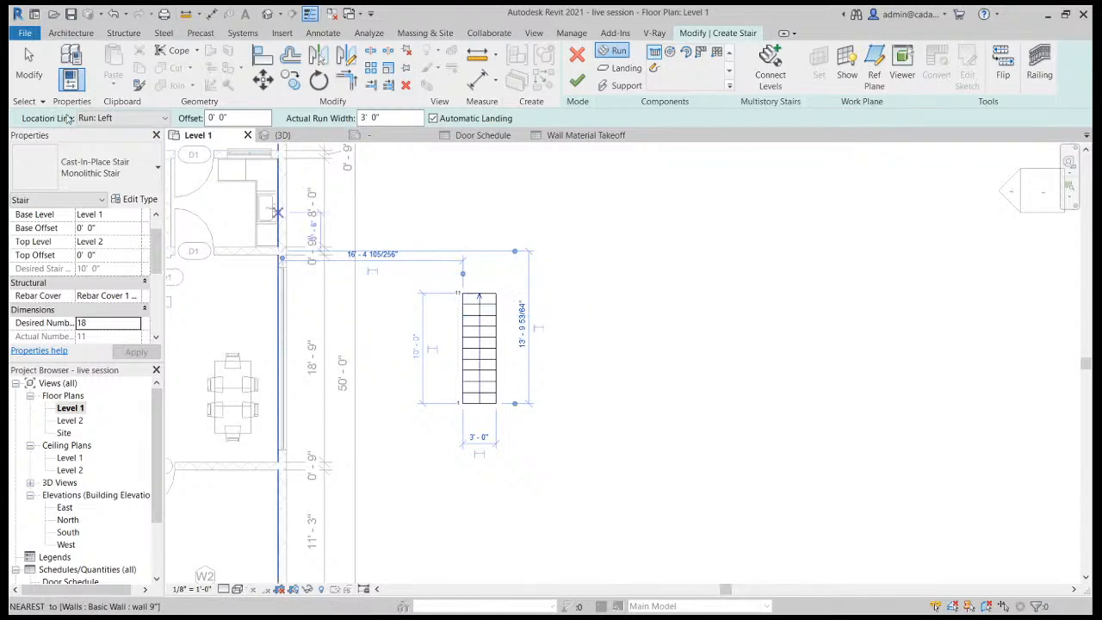
Add a perpendicular second run from the first run's upper right corner with location line Run: Right, and finish the L-shaped stair.
{"action": "left_click", "coordinate": [131, 169]}
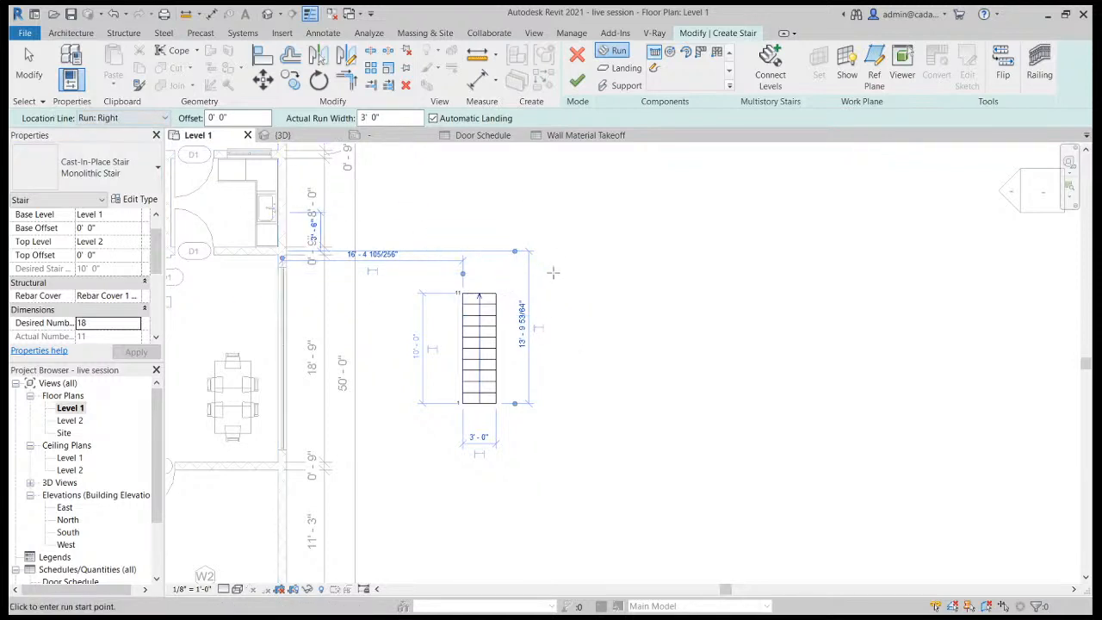
{"action": "left_click", "coordinate": [495, 294]}
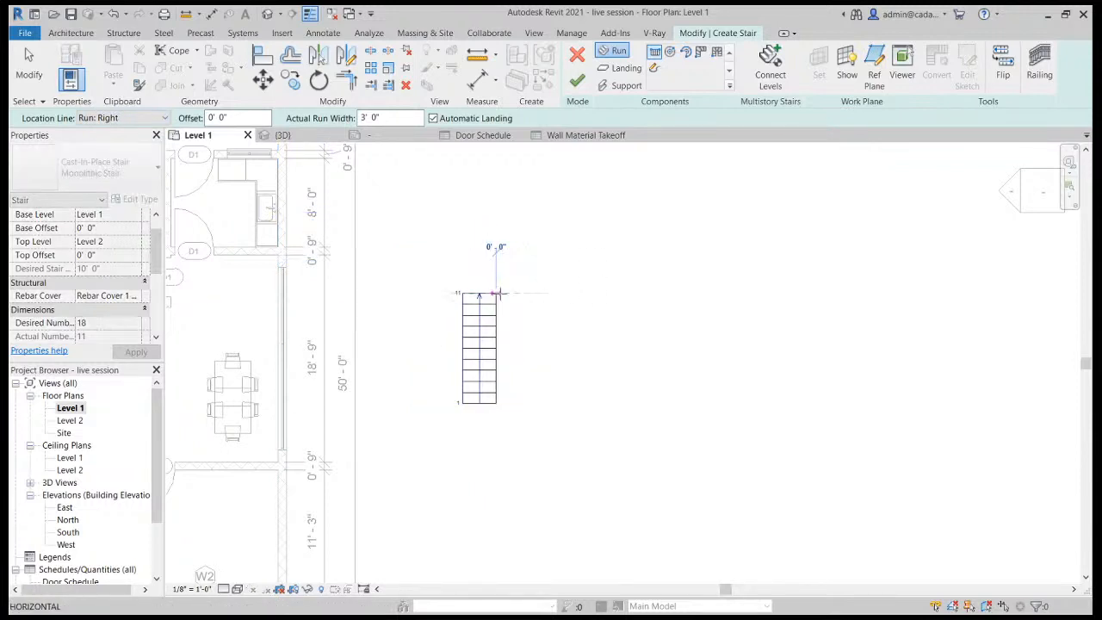
{"action": "left_click", "coordinate": [607, 293]}
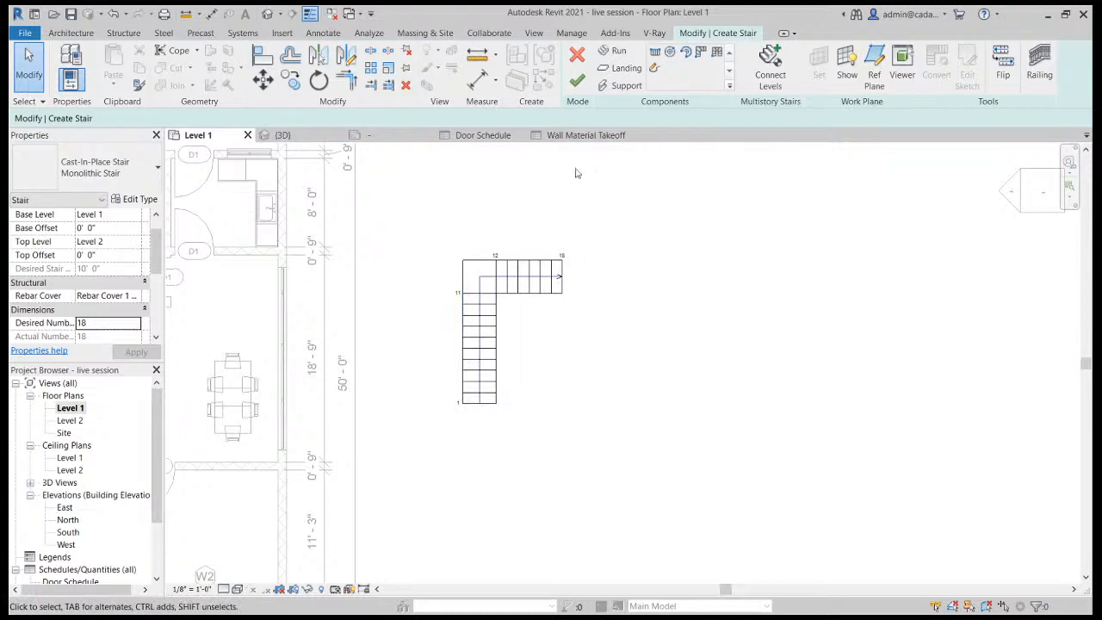
{"action": "left_click", "coordinate": [583, 84]}
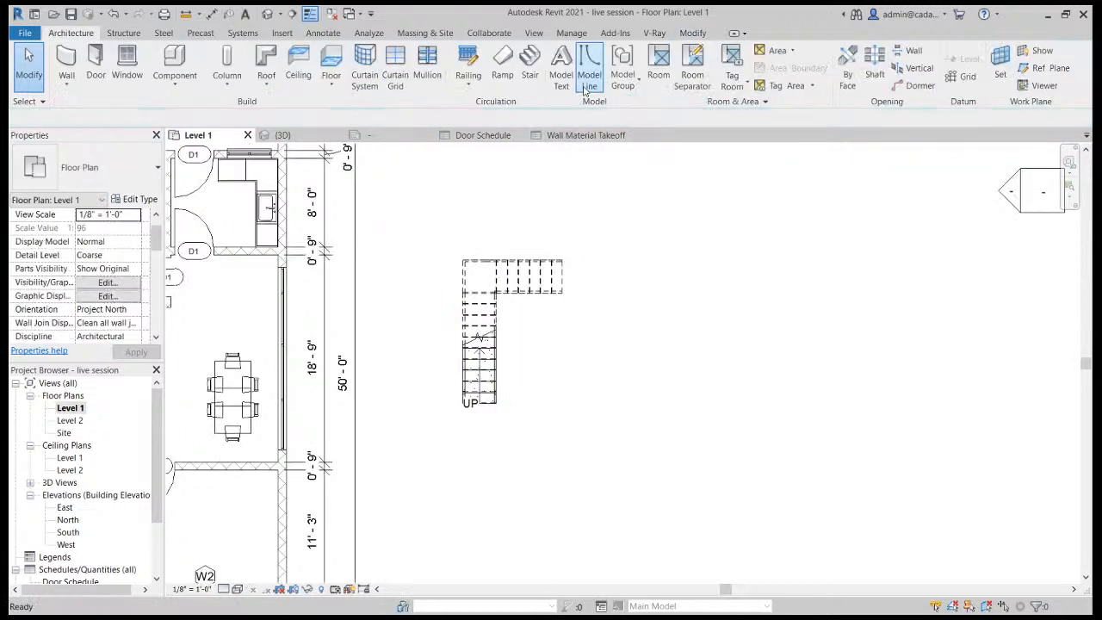
Open the default 3D view, reveal its hidden elements, and unhide the section box around the house.
{"action": "left_click", "coordinate": [268, 14]}
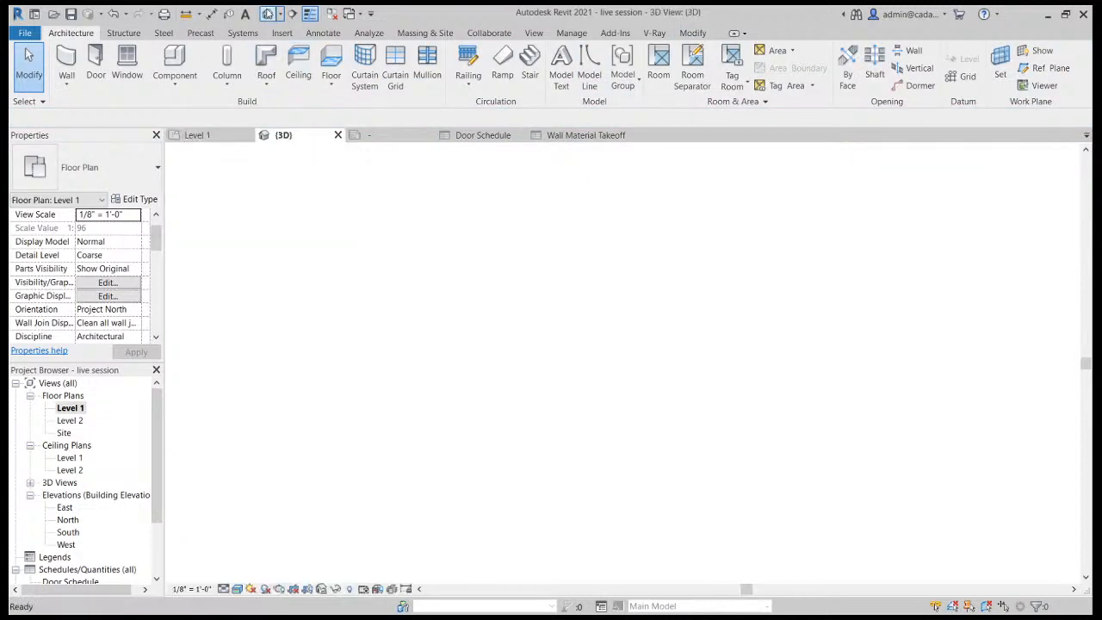
{"action": "scroll", "coordinate": [442, 256], "scroll_direction": "down", "scroll_amount": 5}
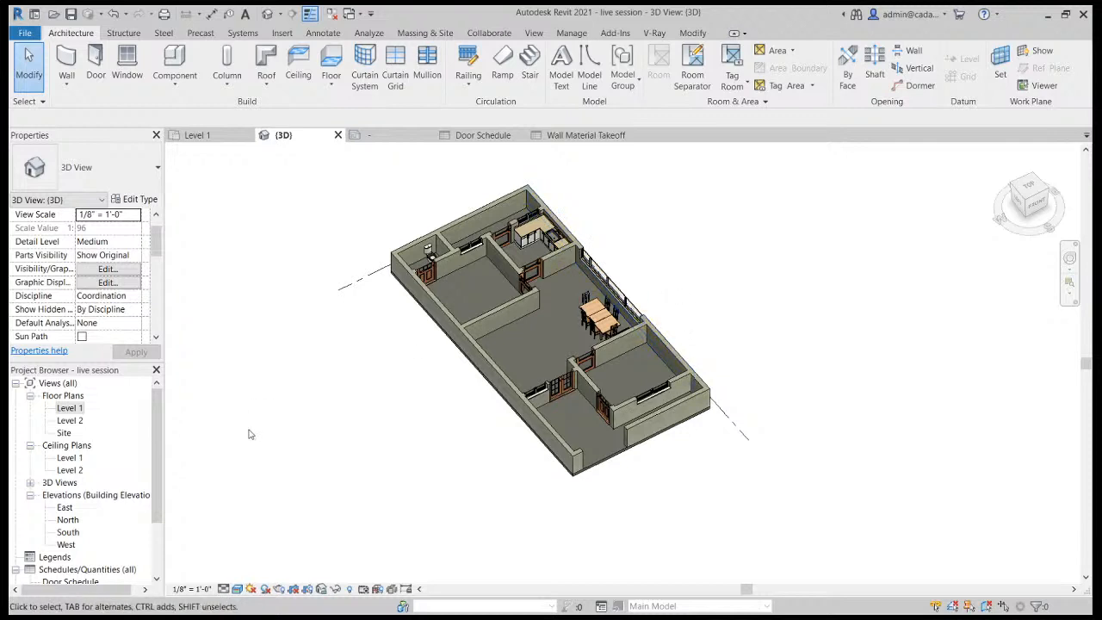
{"action": "left_click", "coordinate": [349, 589]}
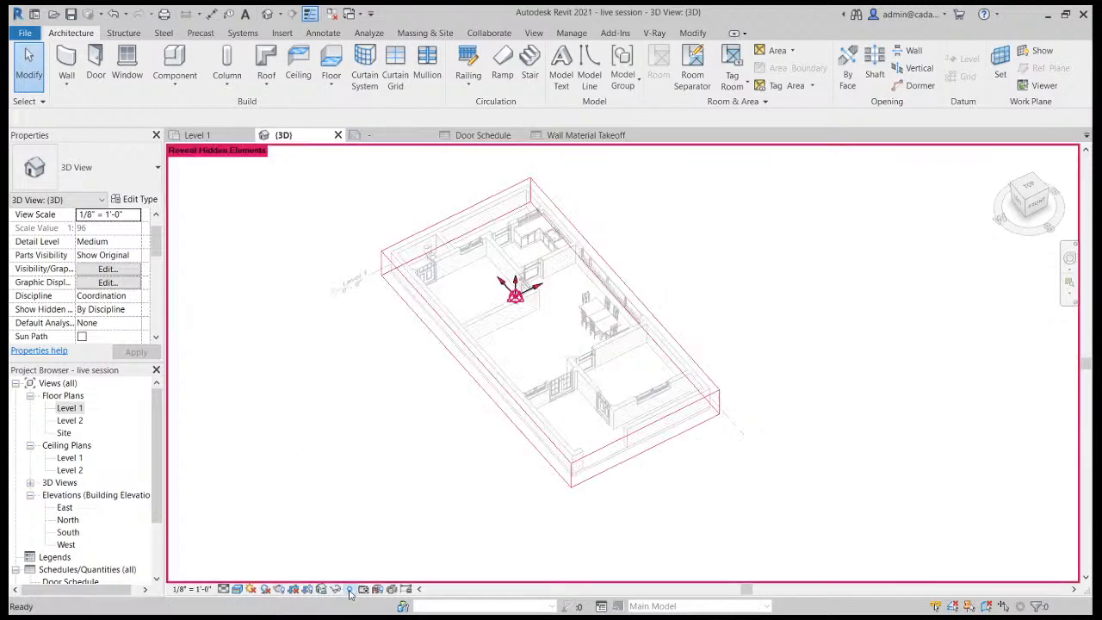
{"action": "left_click", "coordinate": [416, 238]}
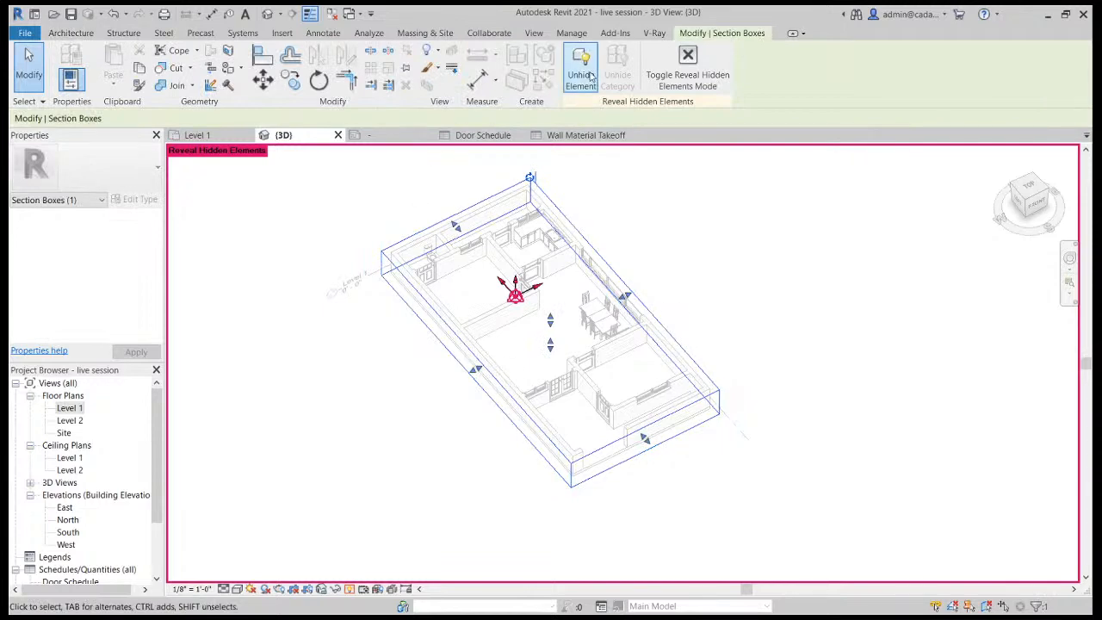
{"action": "left_click", "coordinate": [687, 64]}
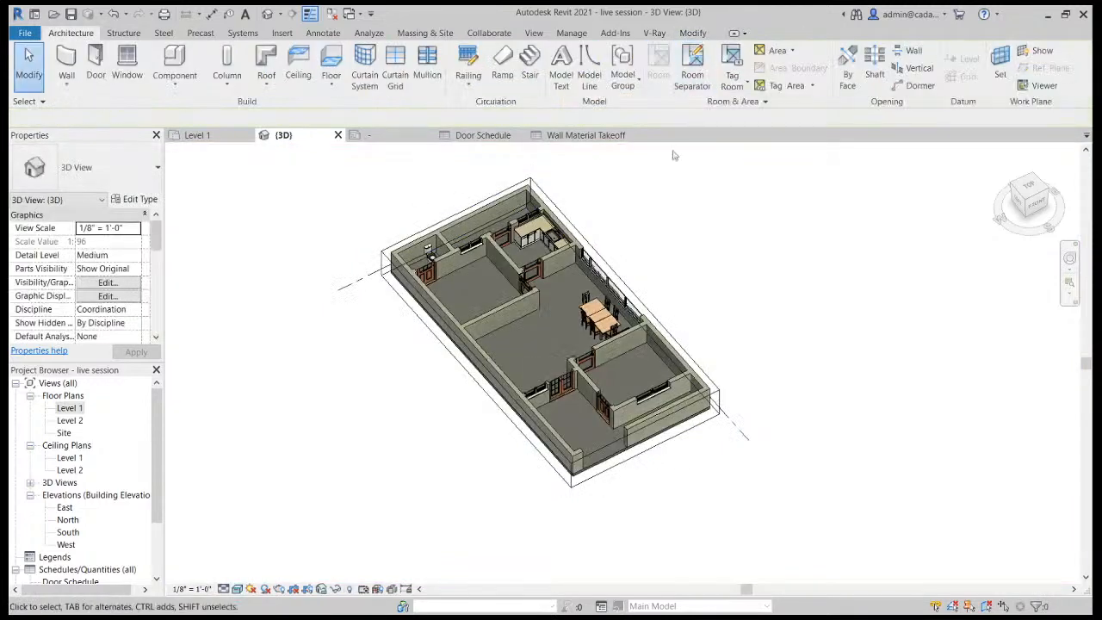
Stretch the section box outward on three sides so it encloses the detached stair and the open area around the house.
{"action": "left_click", "coordinate": [554, 206]}
{"action": "scroll", "coordinate": [555, 211], "scroll_direction": "down", "scroll_amount": 3}
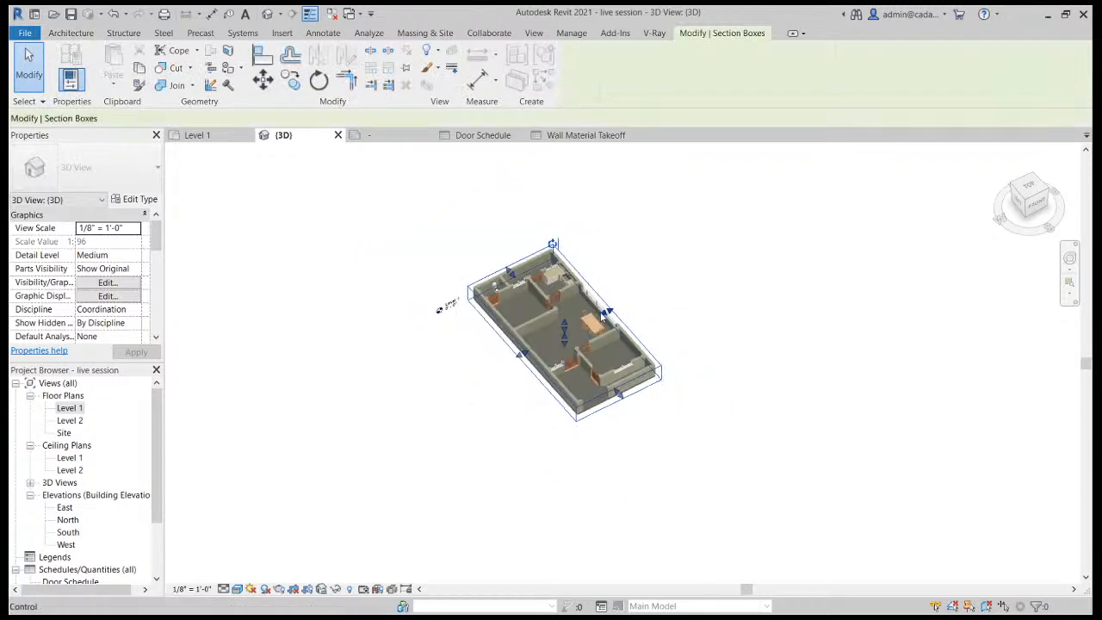
{"action": "left_click_drag", "start_coordinate": [609, 313], "coordinate": [979, 198]}
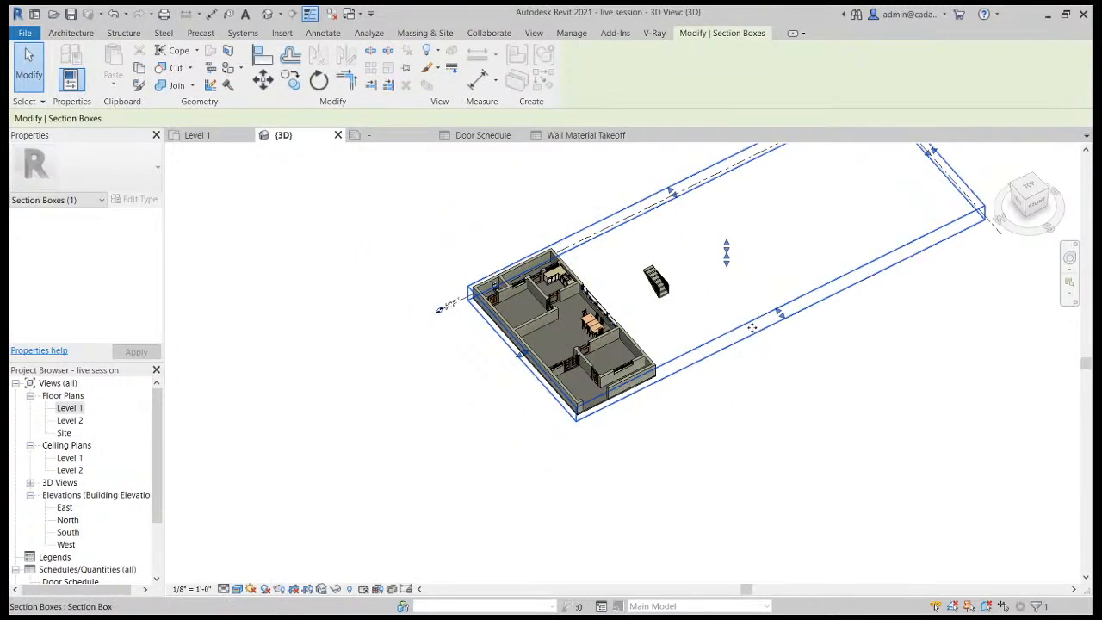
{"action": "left_click_drag", "start_coordinate": [780, 315], "coordinate": [887, 469]}
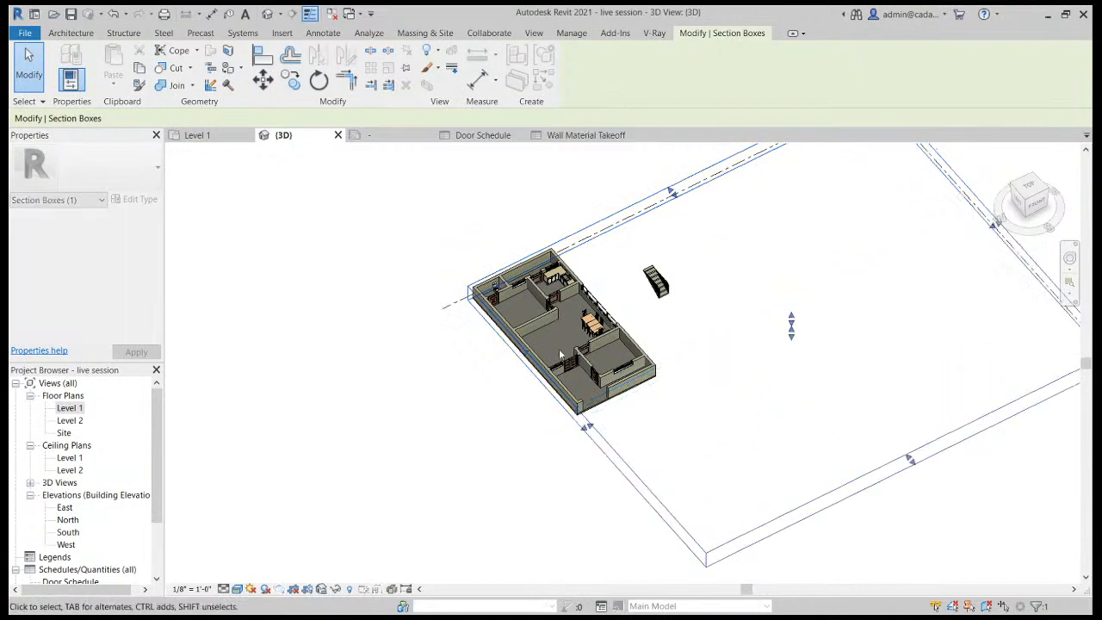
{"action": "left_click_drag", "start_coordinate": [584, 430], "coordinate": [152, 445]}
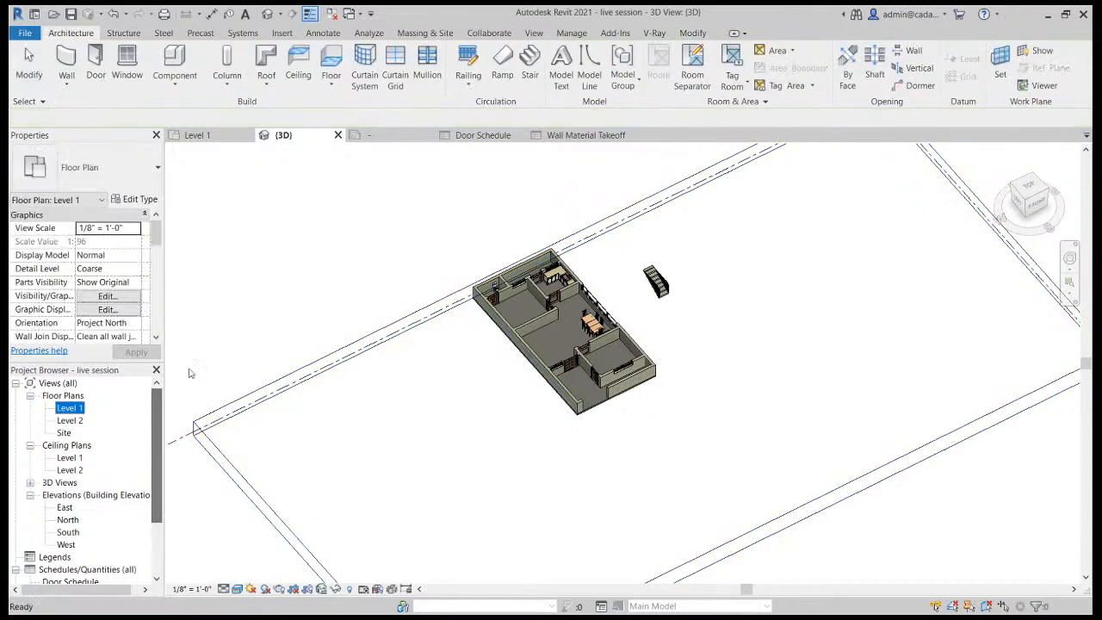
Turn off the Section Box in the 3D view's extents so the house and stair are shown uncut.
{"action": "left_click", "coordinate": [265, 303]}
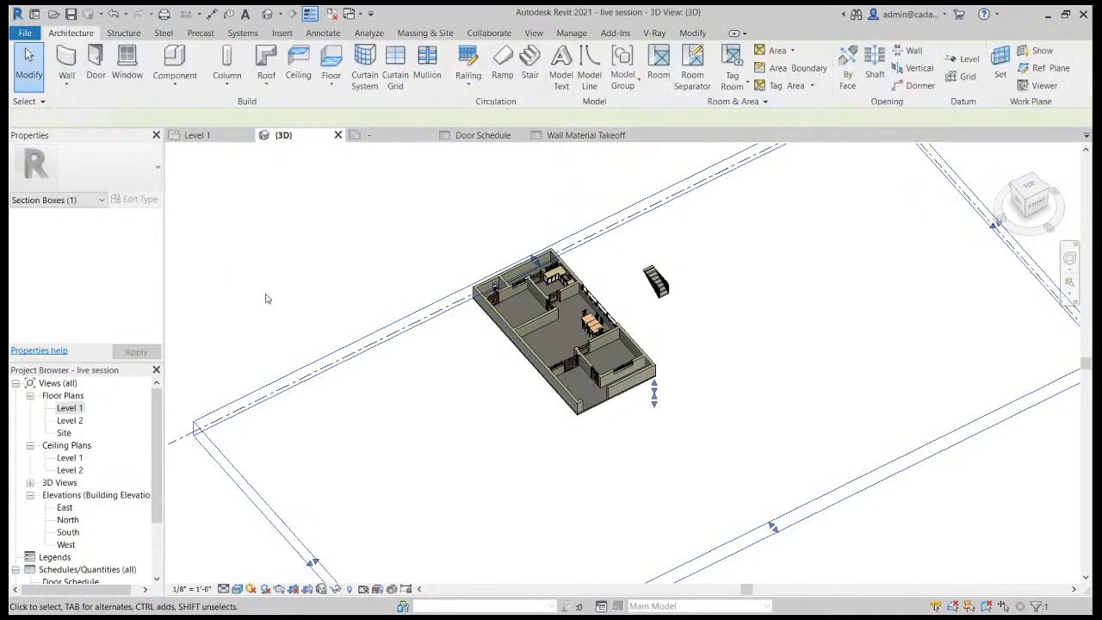
{"action": "left_click_drag", "start_coordinate": [156, 241], "coordinate": [157, 272]}
{"action": "left_click", "coordinate": [81, 323]}
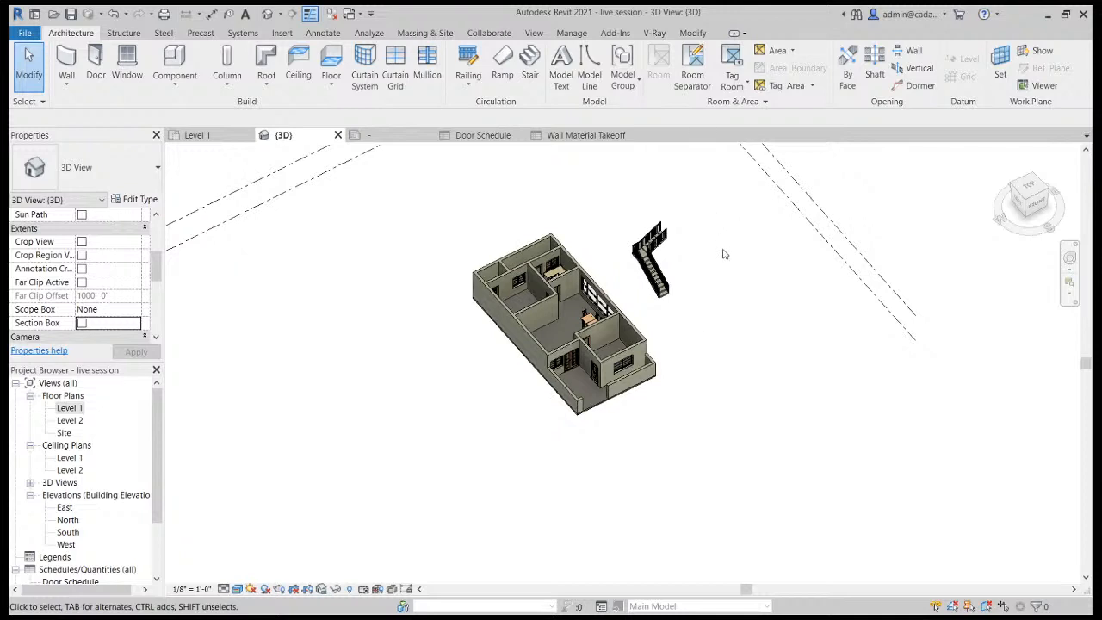
Change the stair's outer, house-side railing to the Handrail - Pipe type after trying Guardrail - Pipe.
{"action": "middle_click_drag", "start_coordinate": [728, 422], "coordinate": [720, 302], "text": "shift"}
{"action": "scroll", "coordinate": [675, 259], "scroll_direction": "up", "scroll_amount": 3}
{"action": "left_click", "coordinate": [676, 258]}
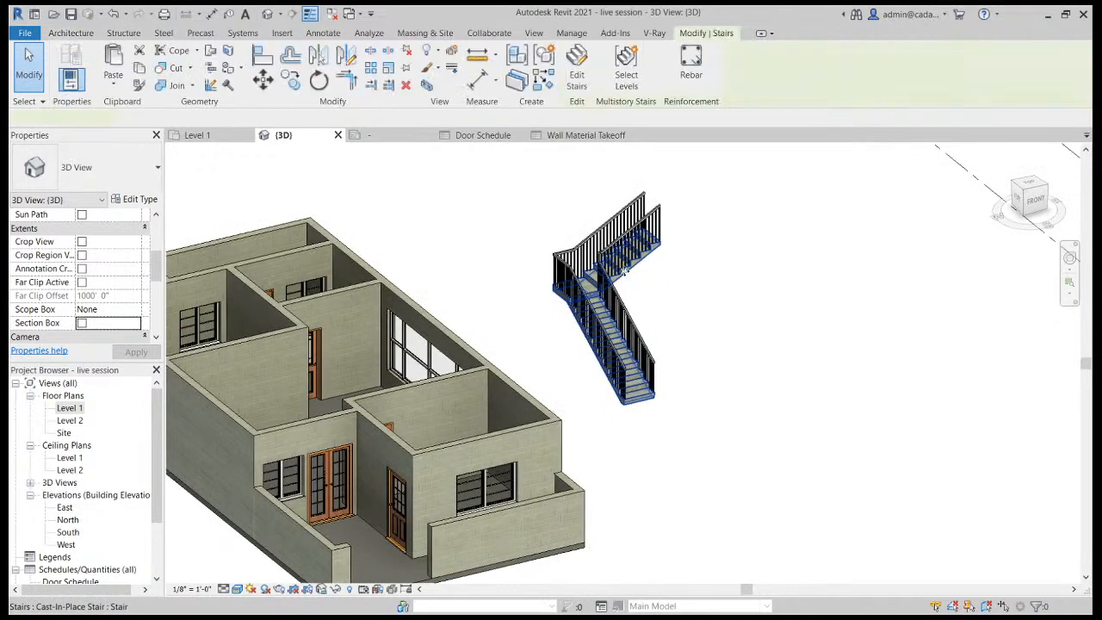
{"action": "middle_click_drag", "start_coordinate": [731, 363], "coordinate": [519, 410], "text": "shift"}
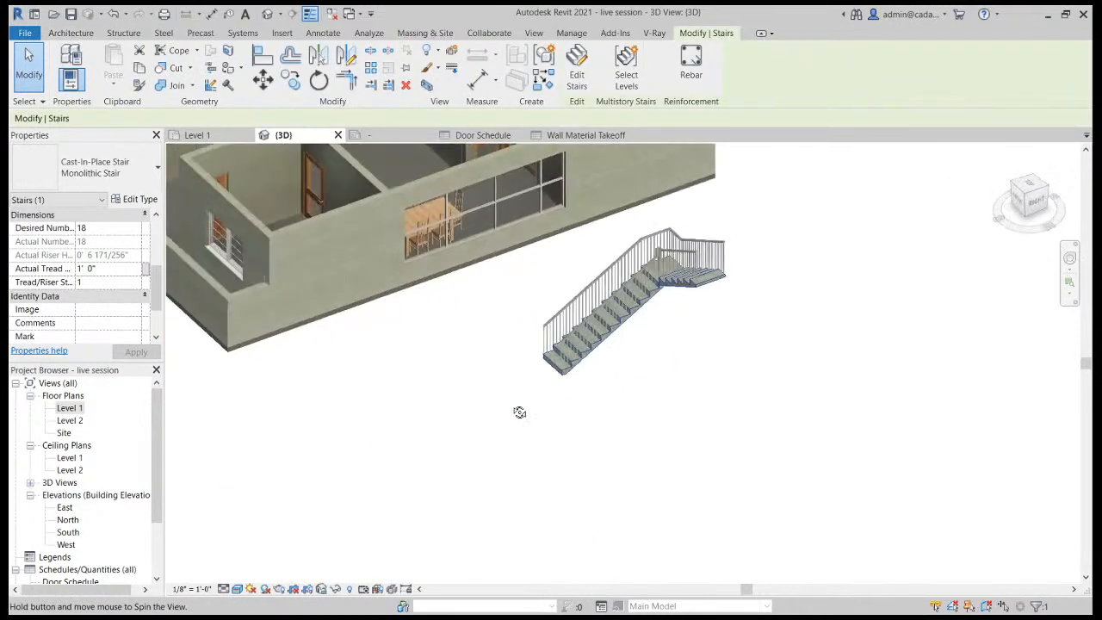
{"action": "scroll", "coordinate": [656, 258], "scroll_direction": "up", "scroll_amount": 3}
{"action": "left_click", "coordinate": [677, 457]}
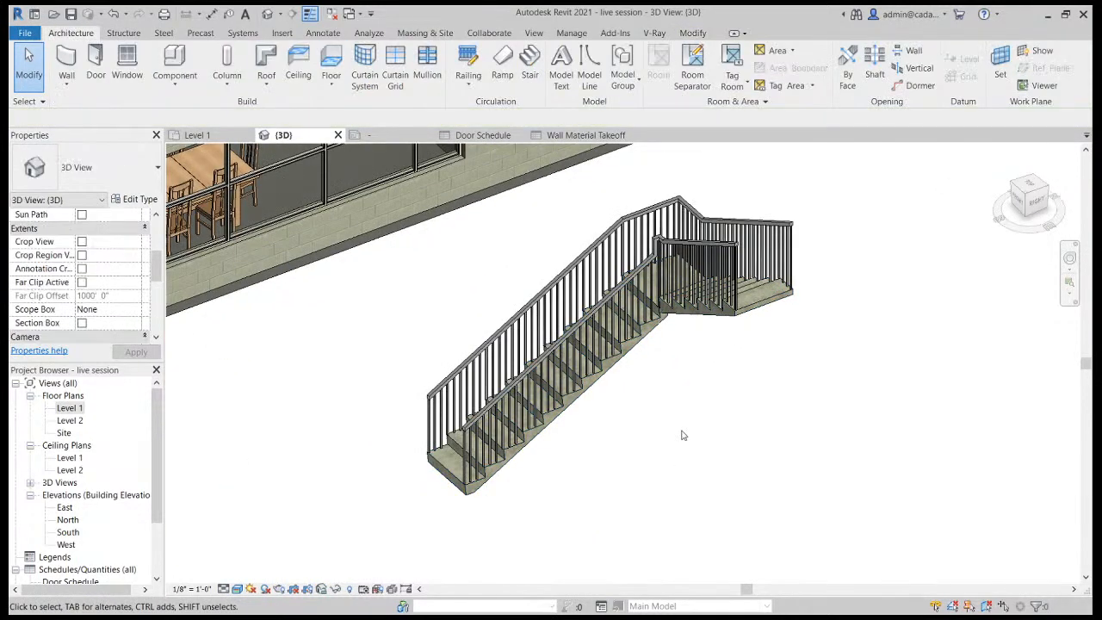
{"action": "left_click", "coordinate": [549, 283]}
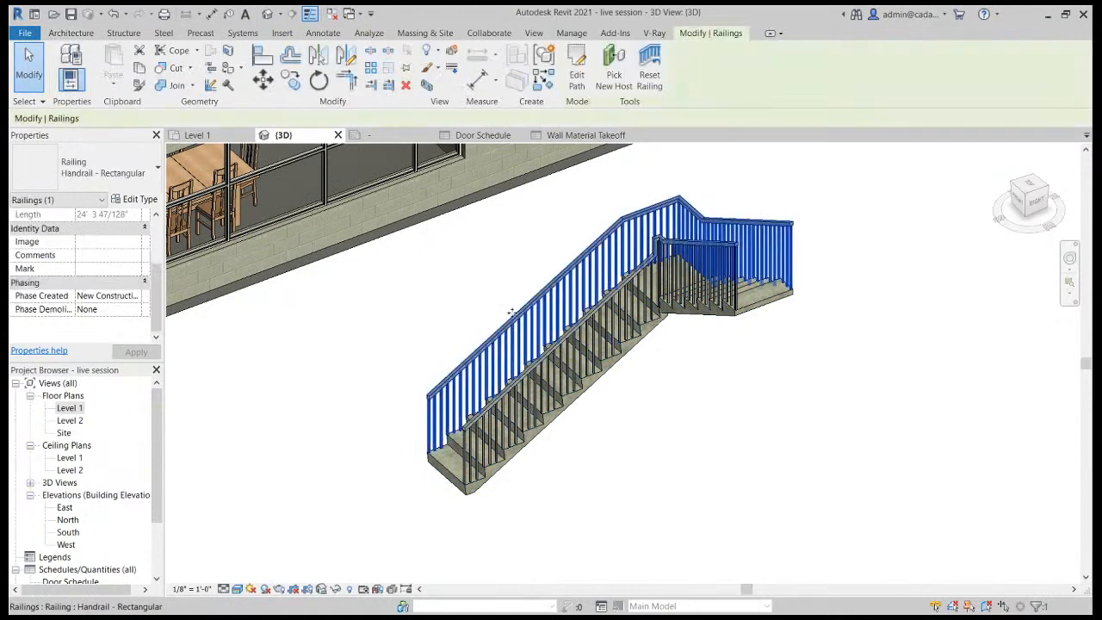
{"action": "left_click", "coordinate": [108, 248]}
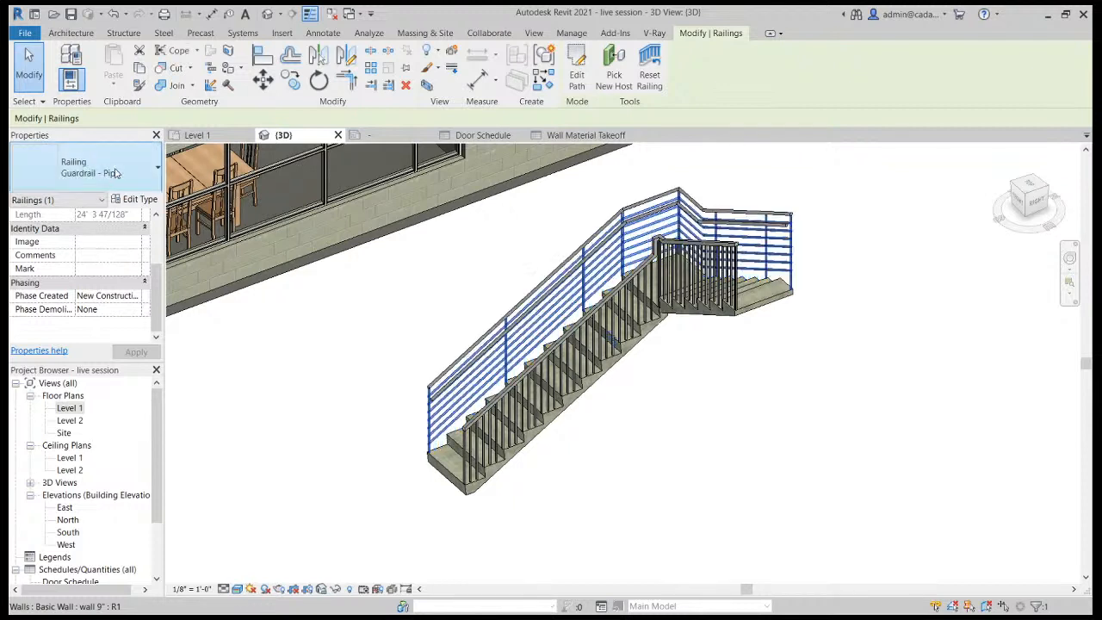
{"action": "left_click", "coordinate": [117, 175]}
{"action": "left_click", "coordinate": [113, 287]}
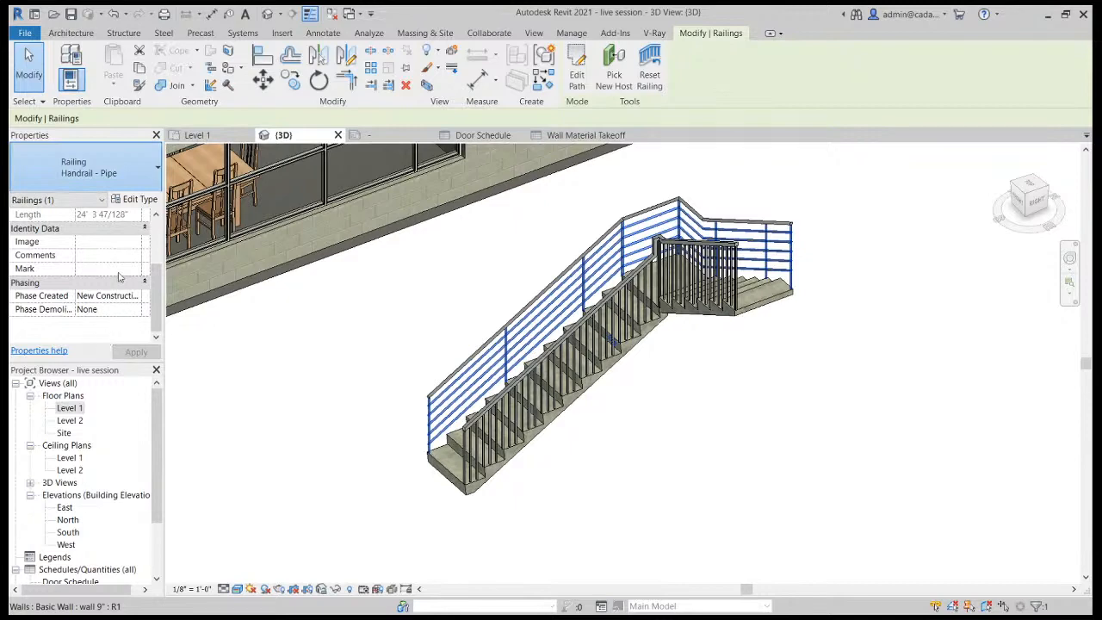
Change the outer stair railing's type to Glass Panel - Bottom Fill.
{"action": "left_click", "coordinate": [108, 245]}
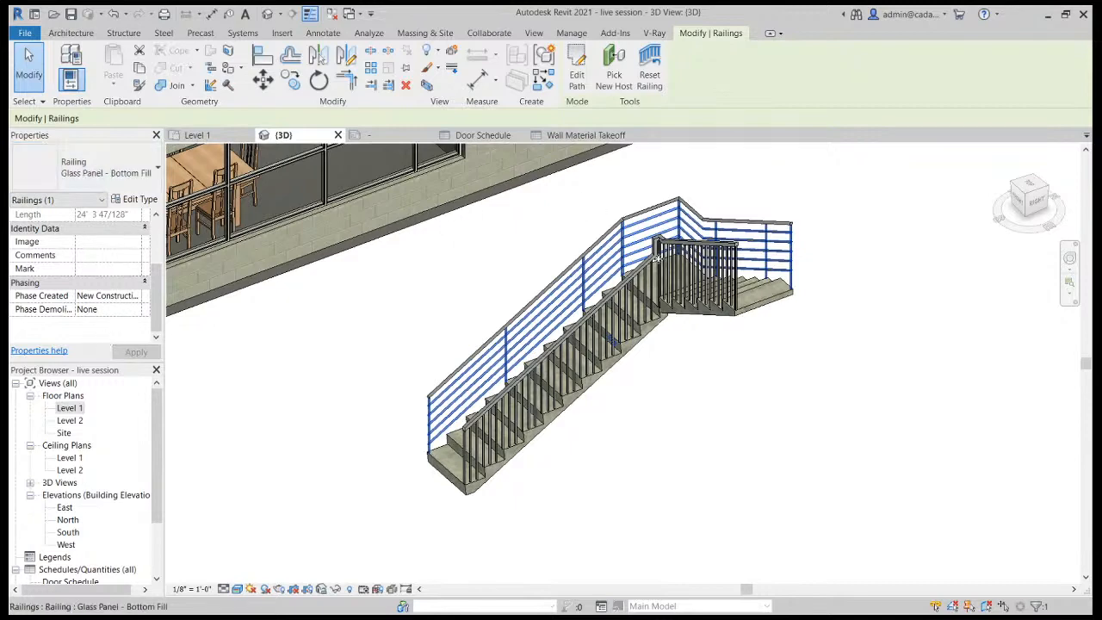
{"action": "left_click", "coordinate": [914, 373]}
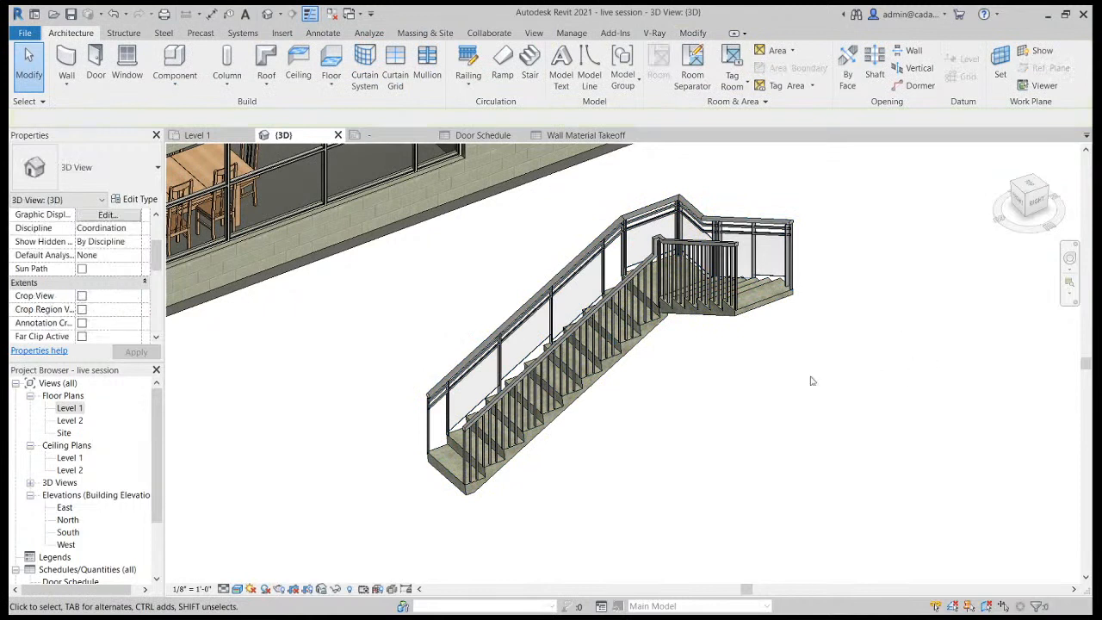
Open the Level 1 floor plan and duplicate the view together with its tags and dimensions.
{"action": "double_click", "coordinate": [69, 408]}
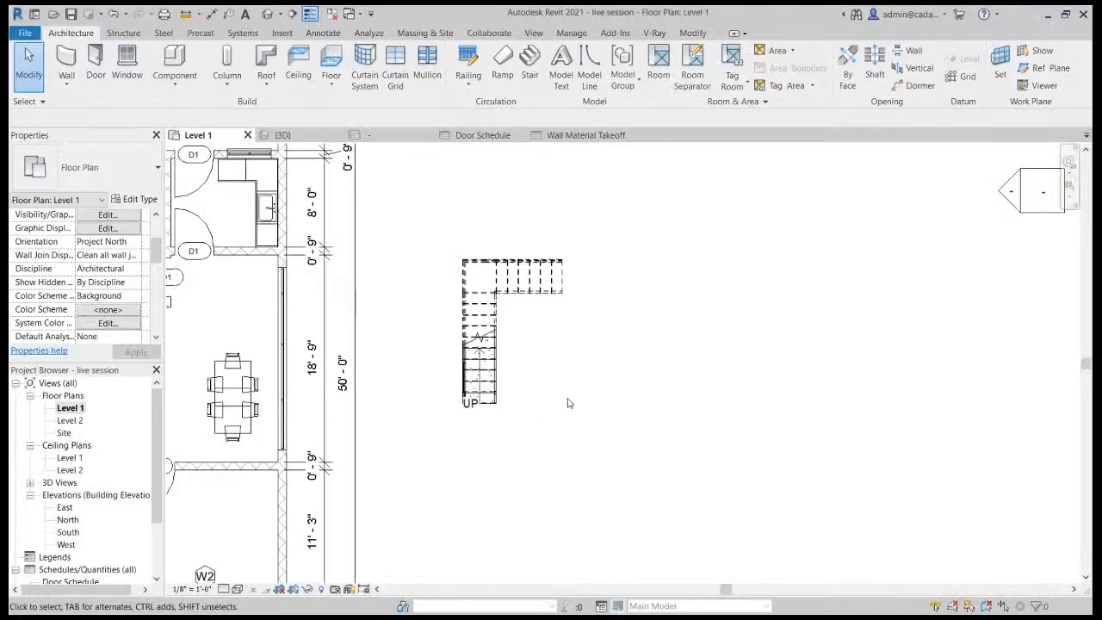
{"action": "scroll", "coordinate": [572, 396], "scroll_direction": "down", "scroll_amount": 3}
{"action": "scroll", "coordinate": [564, 370], "scroll_direction": "up", "scroll_amount": 4}
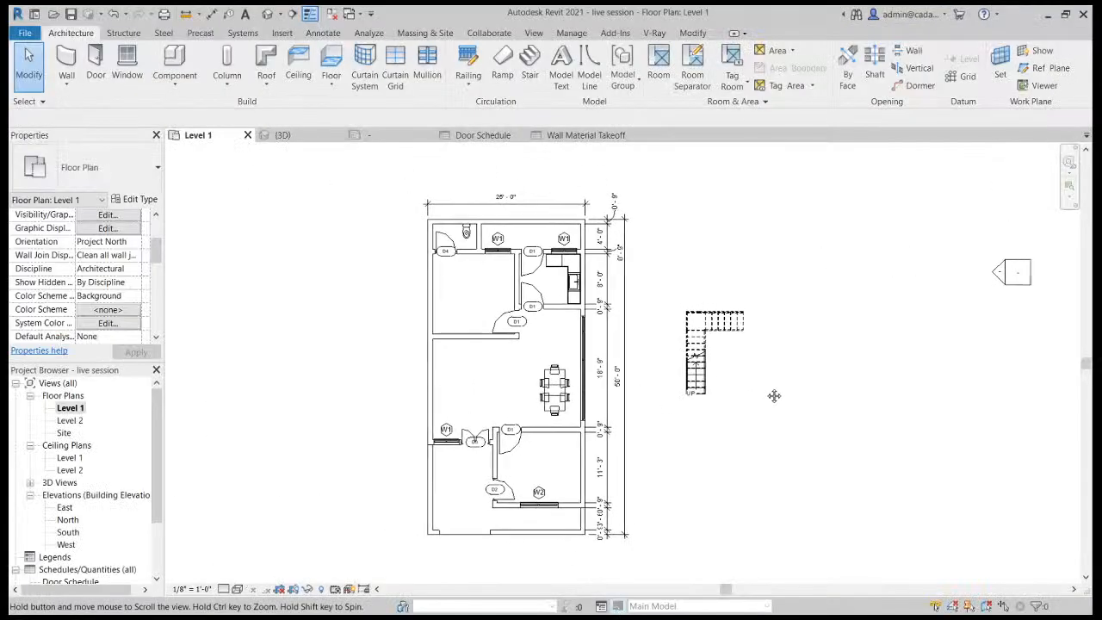
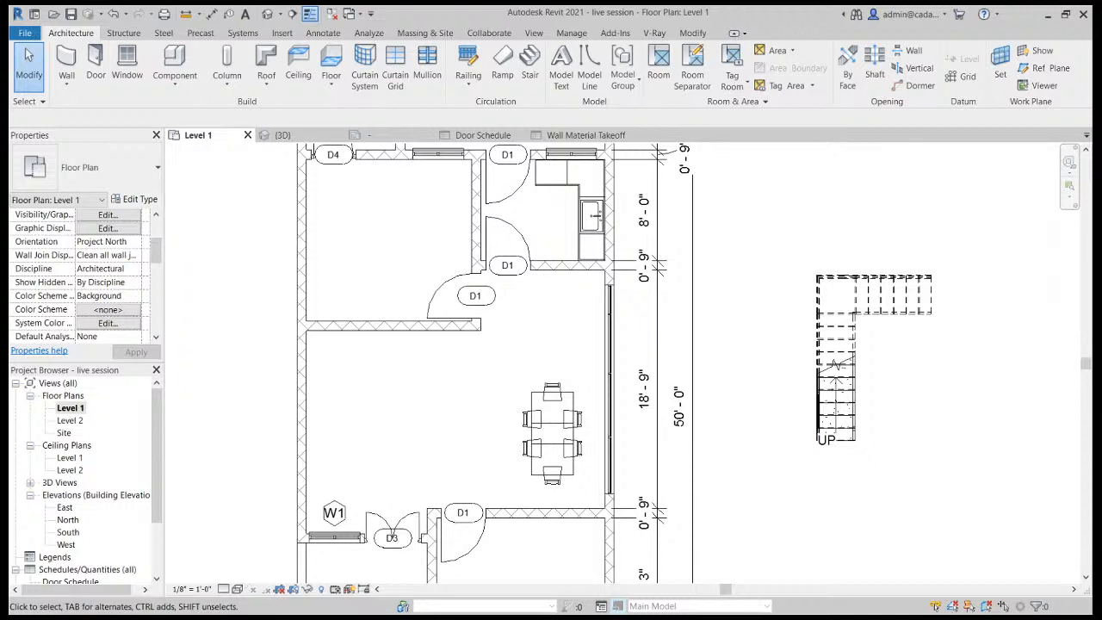
{"action": "scroll", "coordinate": [733, 362], "scroll_direction": "down", "scroll_amount": 2}
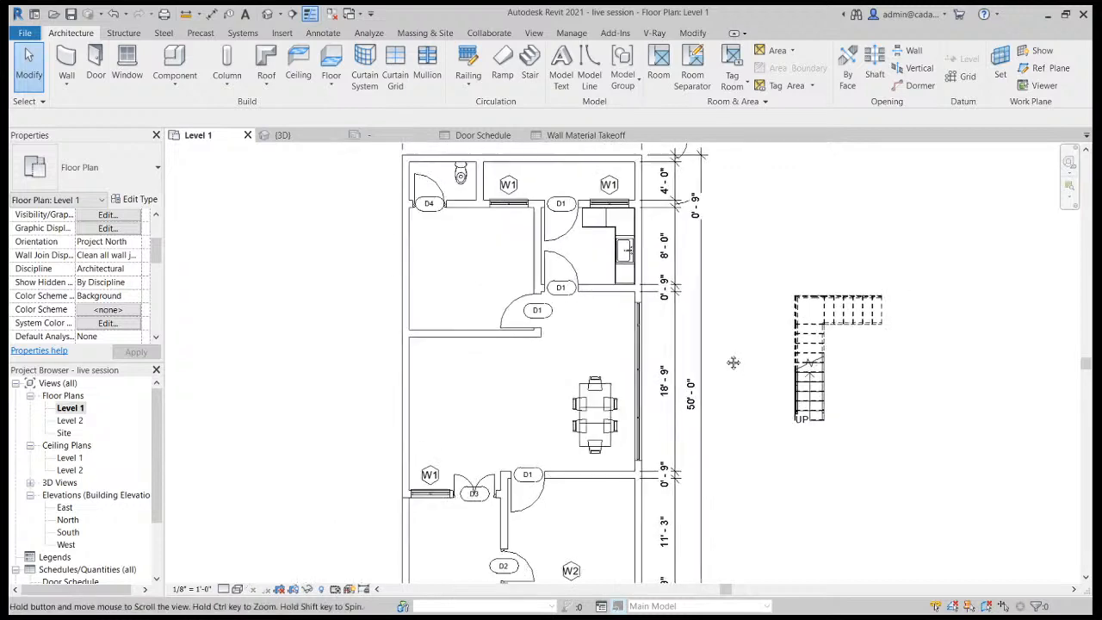
{"action": "middle_click_drag", "start_coordinate": [732, 362], "coordinate": [656, 373]}
{"action": "scroll", "coordinate": [656, 373], "scroll_direction": "up", "scroll_amount": 1}
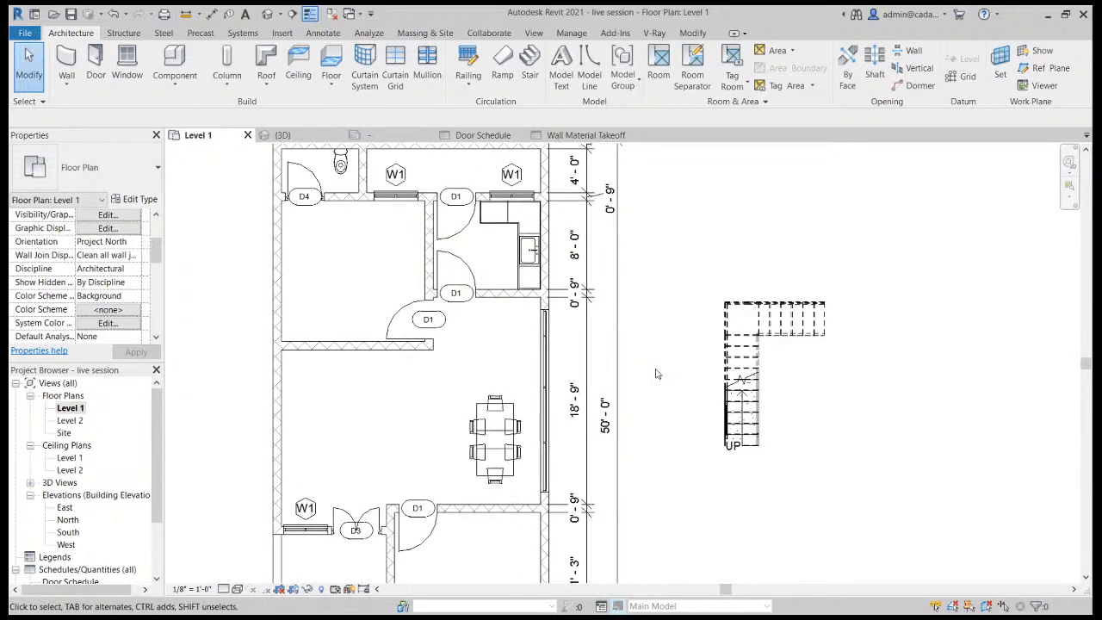
{"action": "scroll", "coordinate": [656, 374], "scroll_direction": "down", "scroll_amount": 4}
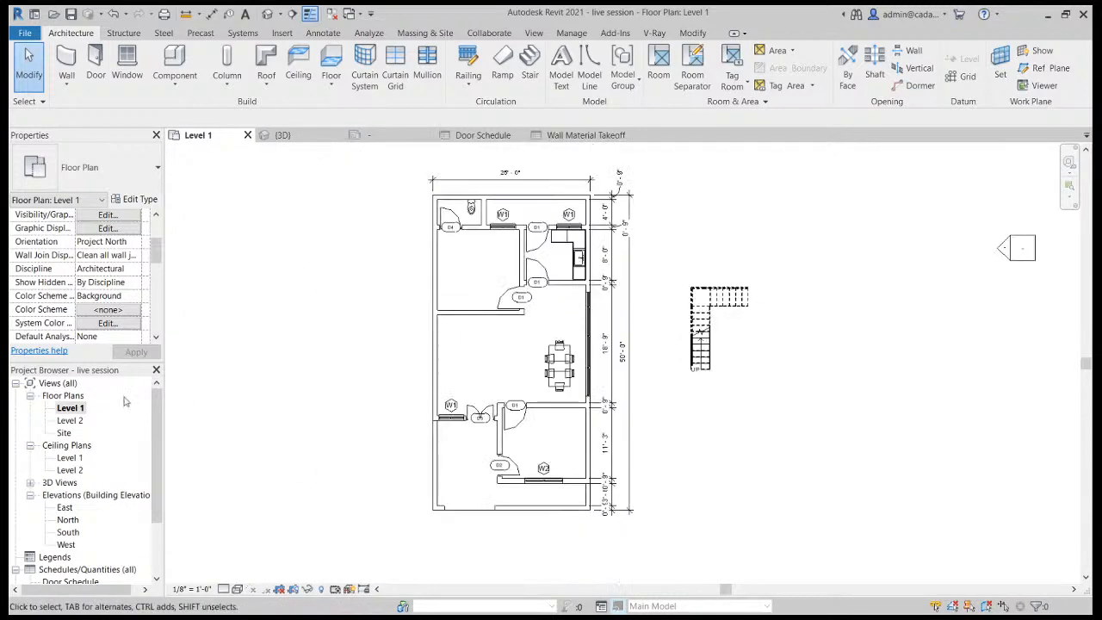
{"action": "left_click", "coordinate": [70, 409]}
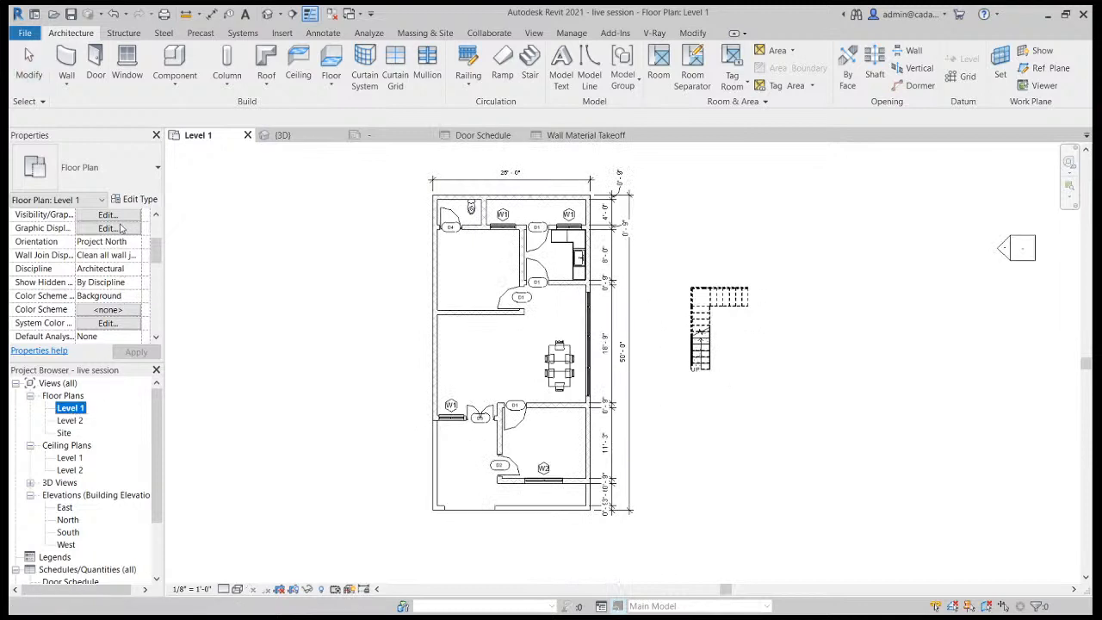
{"action": "left_click", "coordinate": [300, 238]}
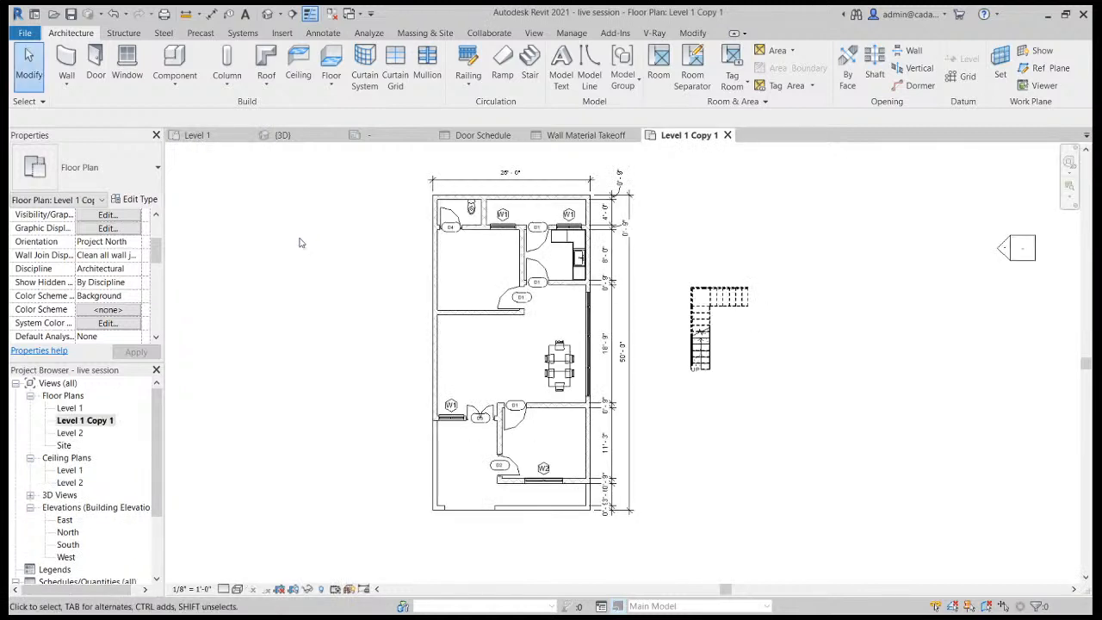
Rename the duplicated floor plan as "Level 1 Room and area legends".
{"action": "left_click", "coordinate": [86, 421]}
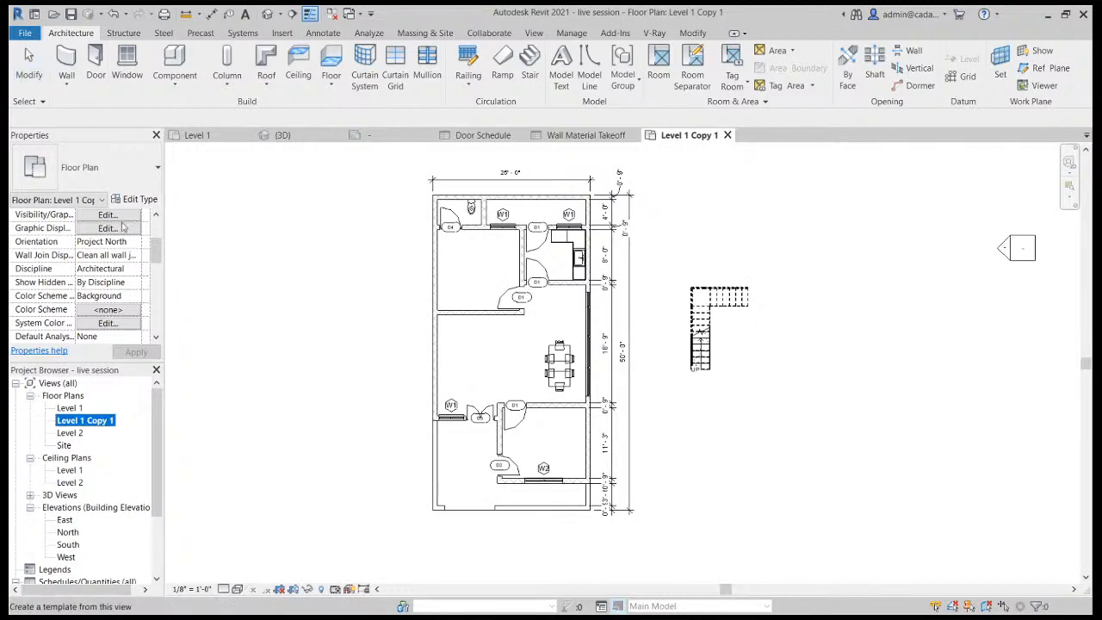
{"action": "key", "text": "F2"}
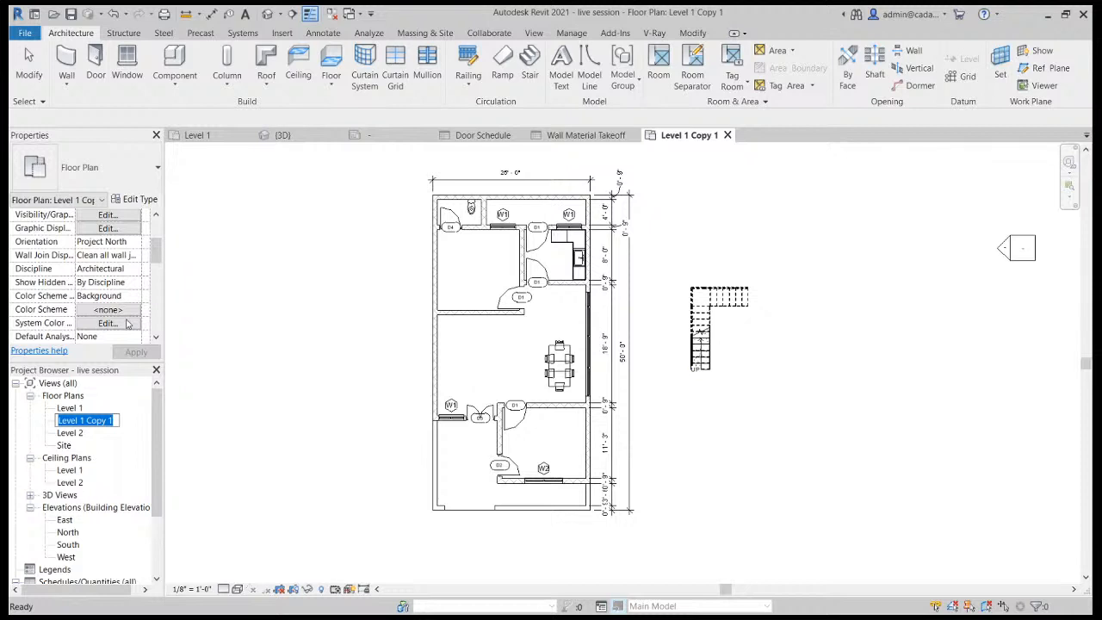
{"action": "key", "text": "End"}
{"action": "key", "text": "BackSpace"}
{"action": "key", "text": "BackSpace"}
{"action": "key", "text": "BackSpace"}
{"action": "key", "text": "BackSpace"}
{"action": "key", "text": "BackSpace"}
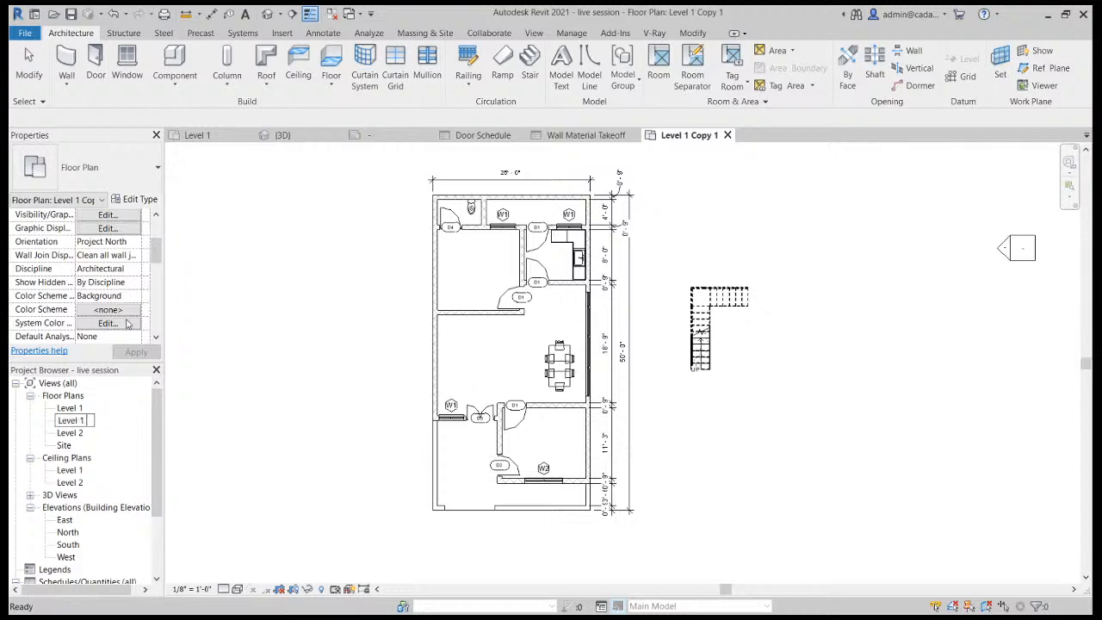
{"action": "type", "text": "Room and area legends"}
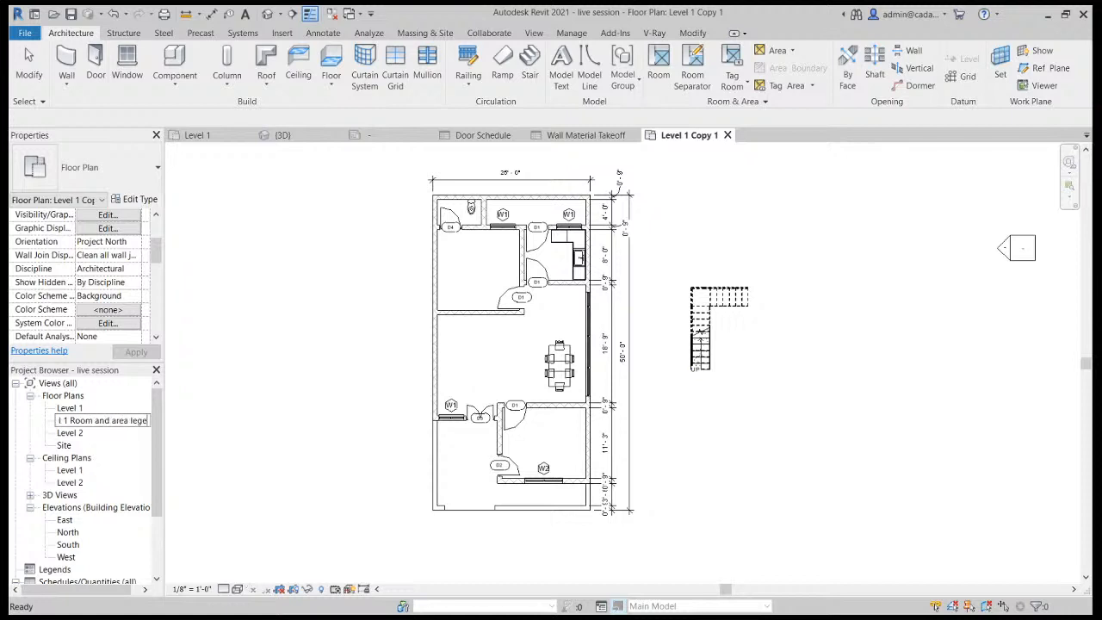
{"action": "key", "text": "Return"}
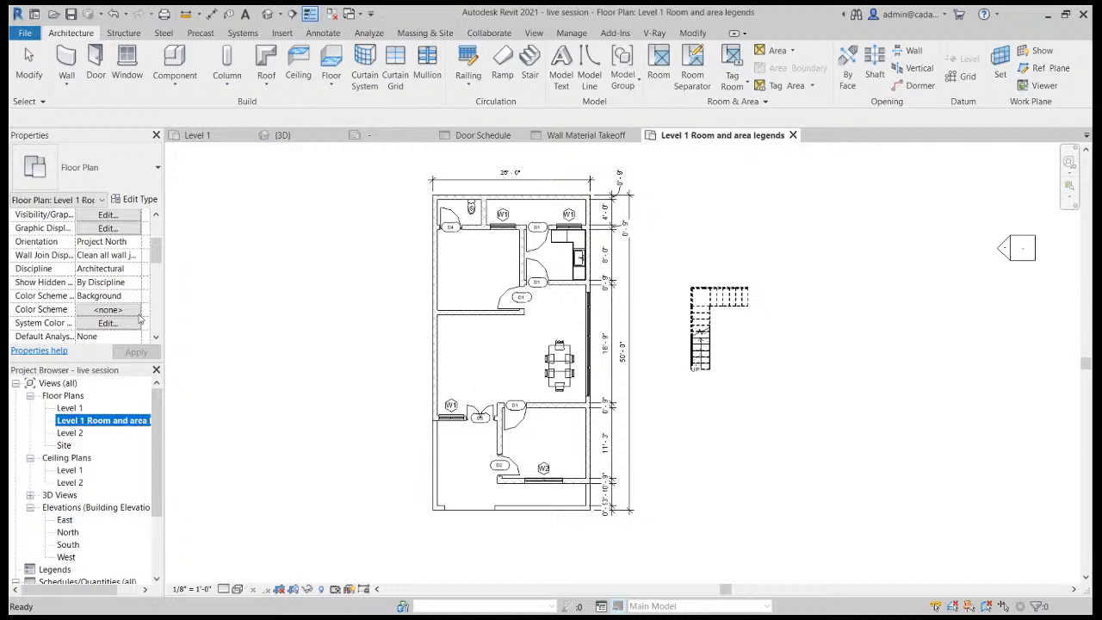
{"action": "left_click", "coordinate": [258, 392]}
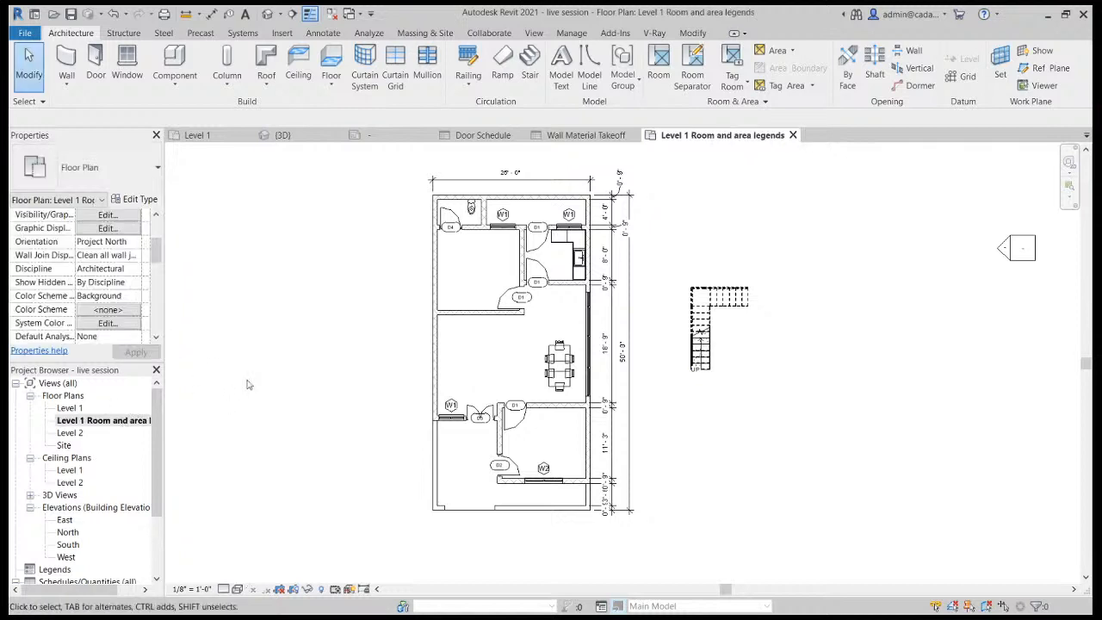
Close the schedule, material takeoff, 3D and other open views, keeping only Level 1 and Level 1 Room and area legends.
{"action": "double_click", "coordinate": [116, 422]}
{"action": "left_click", "coordinate": [523, 136]}
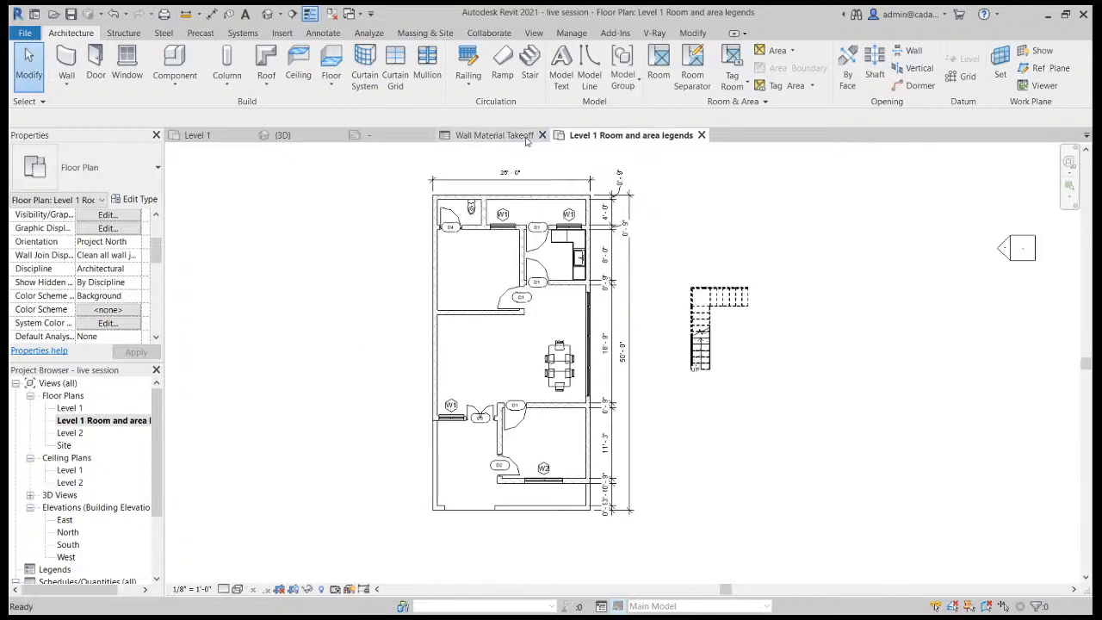
{"action": "left_click", "coordinate": [541, 135]}
{"action": "left_click", "coordinate": [429, 135]}
{"action": "left_click", "coordinate": [263, 131]}
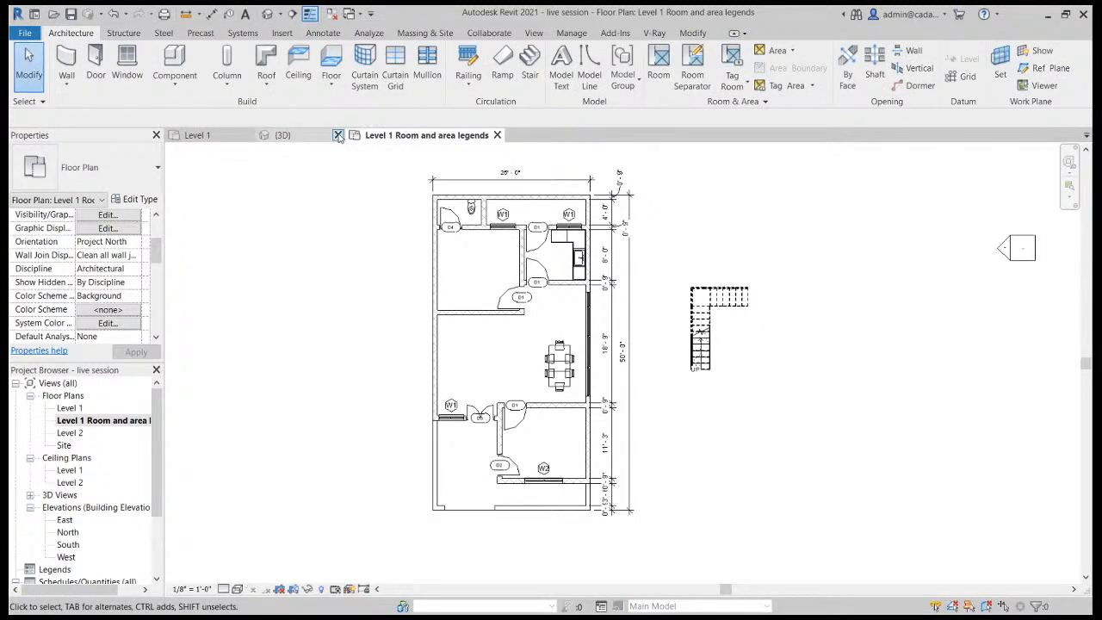
{"action": "left_click", "coordinate": [337, 135]}
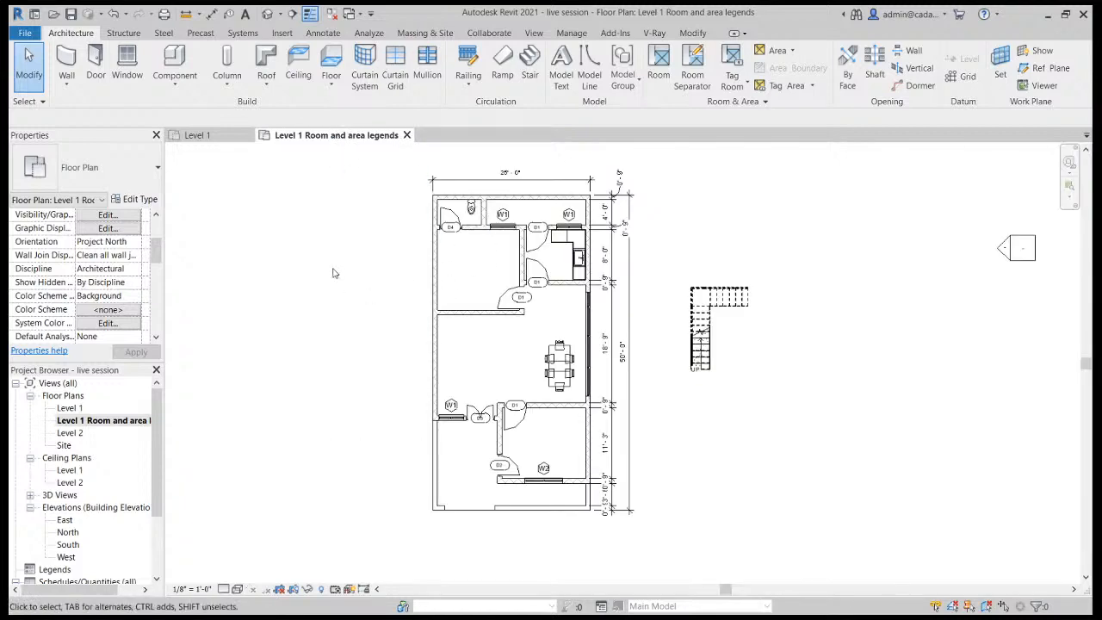
Place tagged rooms in the six fully enclosed spaces of the floor plan, with a 10' 0" offset from Level 1.
{"action": "scroll", "coordinate": [574, 297], "scroll_direction": "up", "scroll_amount": 2}
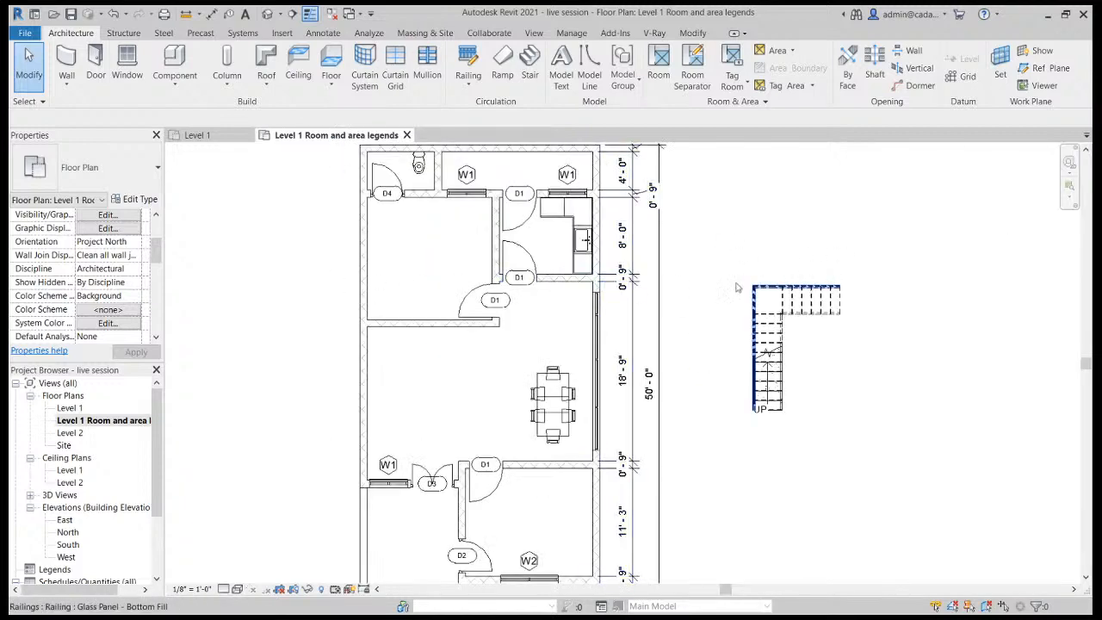
{"action": "scroll", "coordinate": [398, 384], "scroll_direction": "up", "scroll_amount": 1}
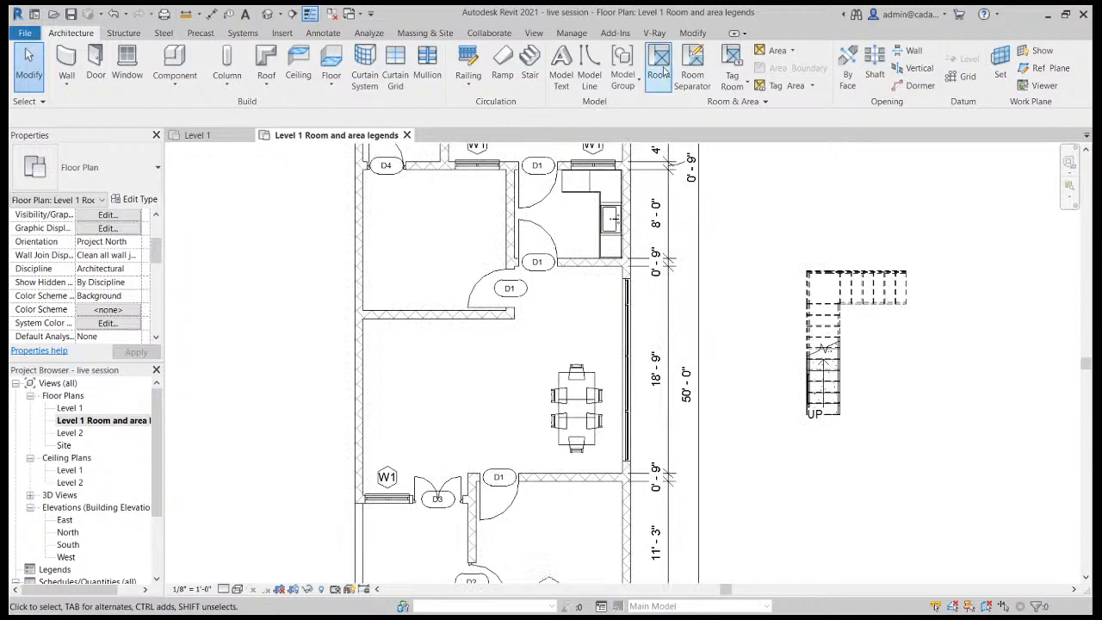
{"action": "left_click", "coordinate": [660, 72]}
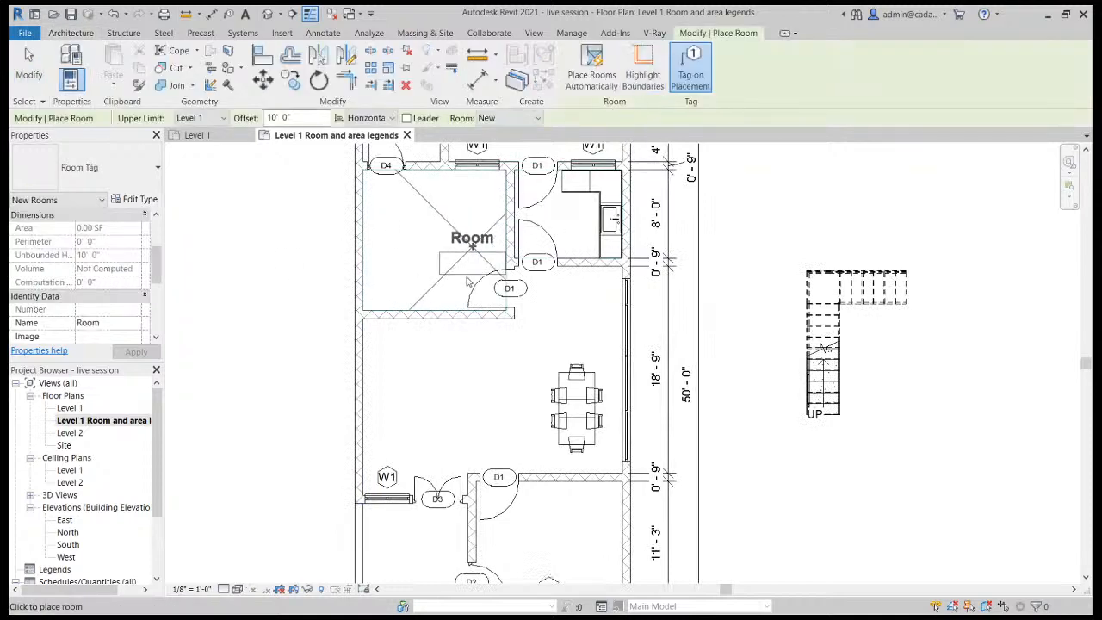
{"action": "scroll", "coordinate": [465, 228], "scroll_direction": "down", "scroll_amount": 3}
{"action": "scroll", "coordinate": [446, 204], "scroll_direction": "up", "scroll_amount": 3}
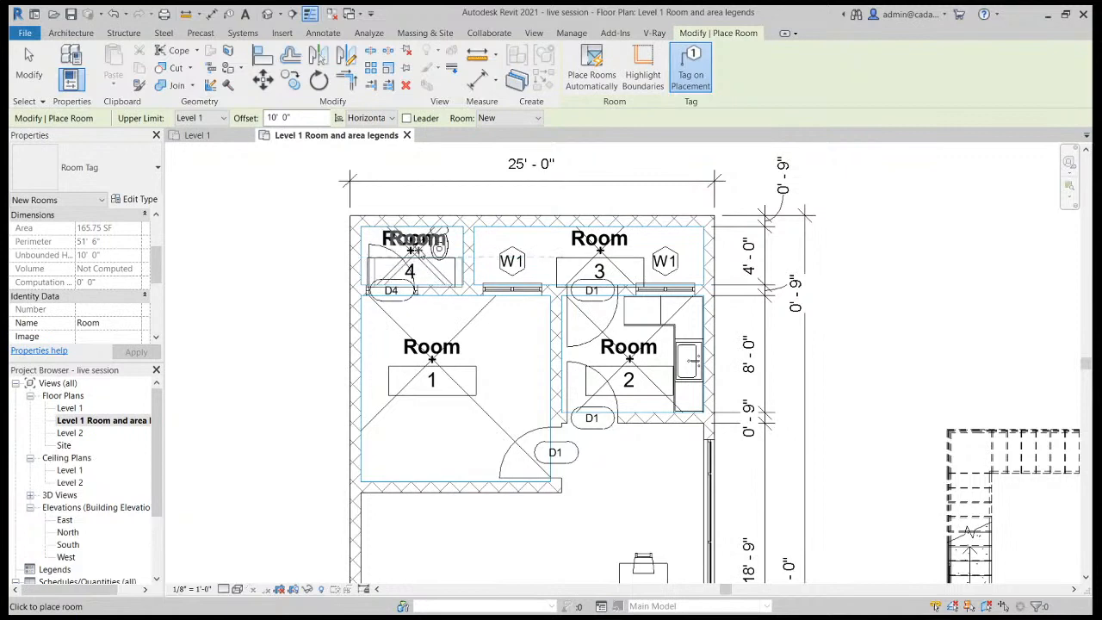
{"action": "scroll", "coordinate": [515, 329], "scroll_direction": "down", "scroll_amount": 2}
{"action": "middle_click_drag", "start_coordinate": [522, 484], "coordinate": [557, 311]}
{"action": "left_click", "coordinate": [522, 310]}
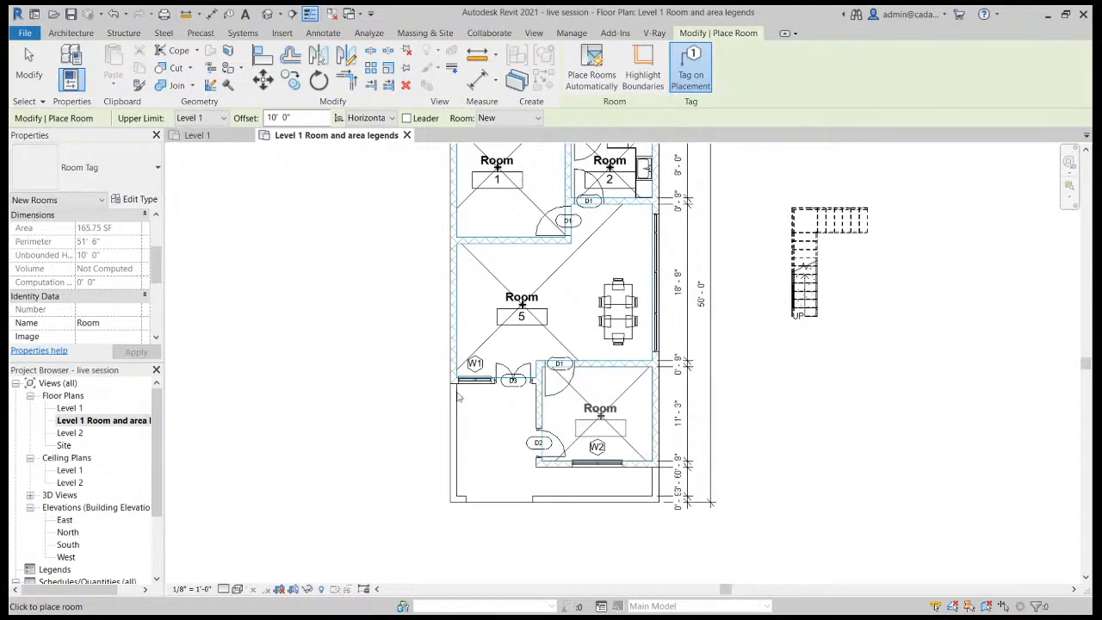
{"action": "scroll", "coordinate": [498, 443], "scroll_direction": "up", "scroll_amount": 2}
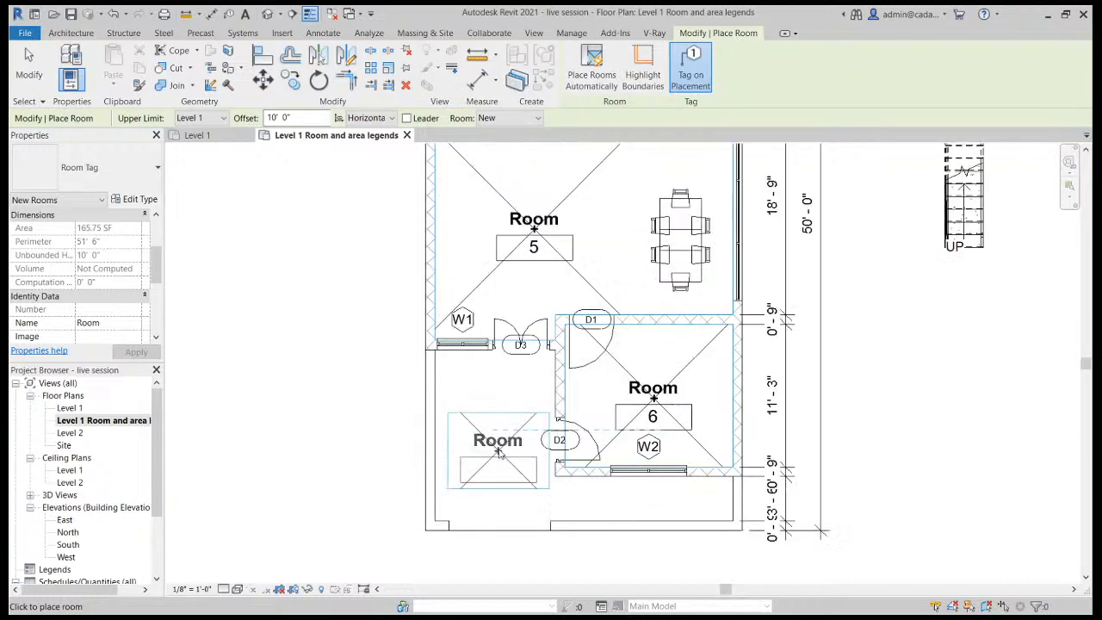
{"action": "key", "text": "Escape"}
{"action": "key", "text": "Escape"}
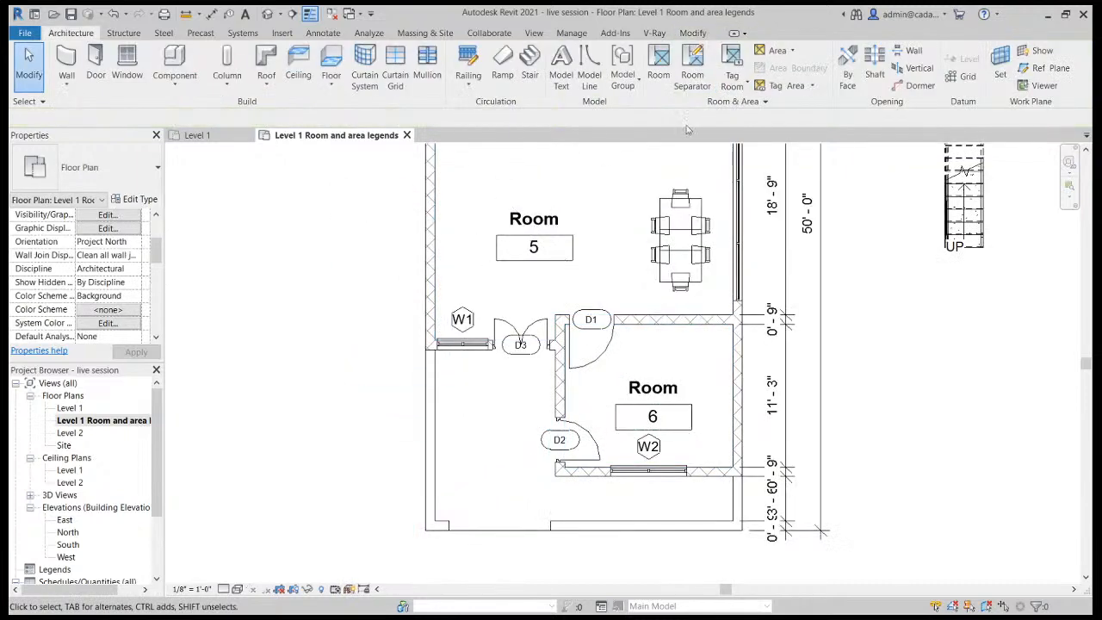
Draw an 8' 0" room separation line across the opening in the front boundary wall.
{"action": "left_click", "coordinate": [699, 79]}
{"action": "scroll", "coordinate": [470, 532], "scroll_direction": "up", "scroll_amount": 2}
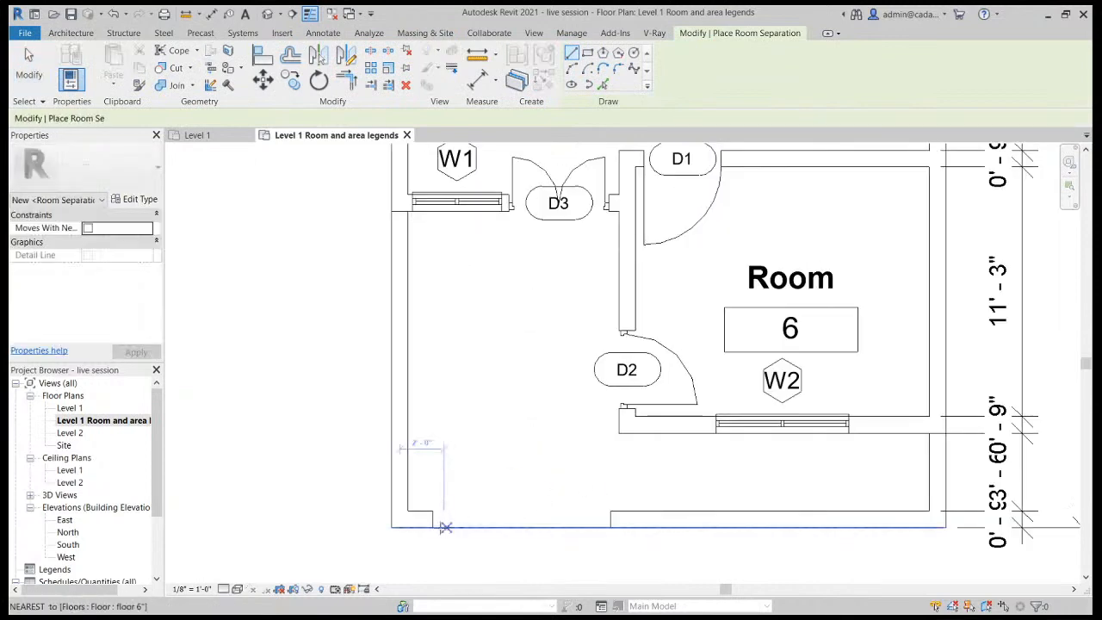
{"action": "left_click", "coordinate": [432, 527]}
{"action": "left_click", "coordinate": [611, 525]}
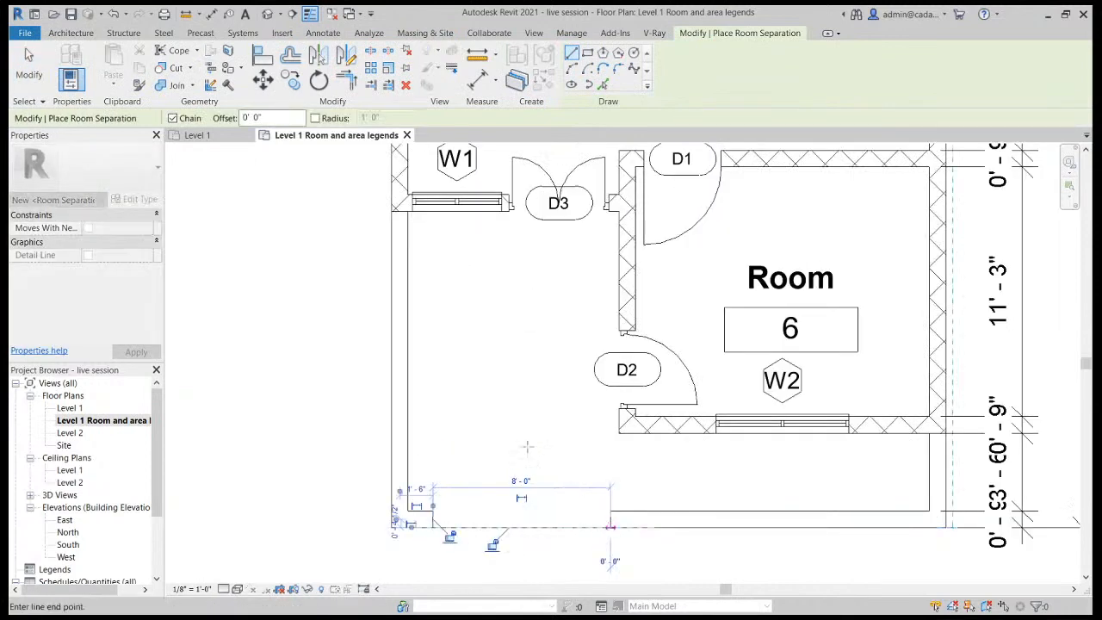
{"action": "key", "text": "Escape"}
{"action": "key", "text": "Escape"}
Place a tagged room in the front space outside the double door D3.
{"action": "scroll", "coordinate": [366, 387], "scroll_direction": "down", "scroll_amount": 2}
{"action": "key", "text": "r"}
{"action": "key", "text": "m"}
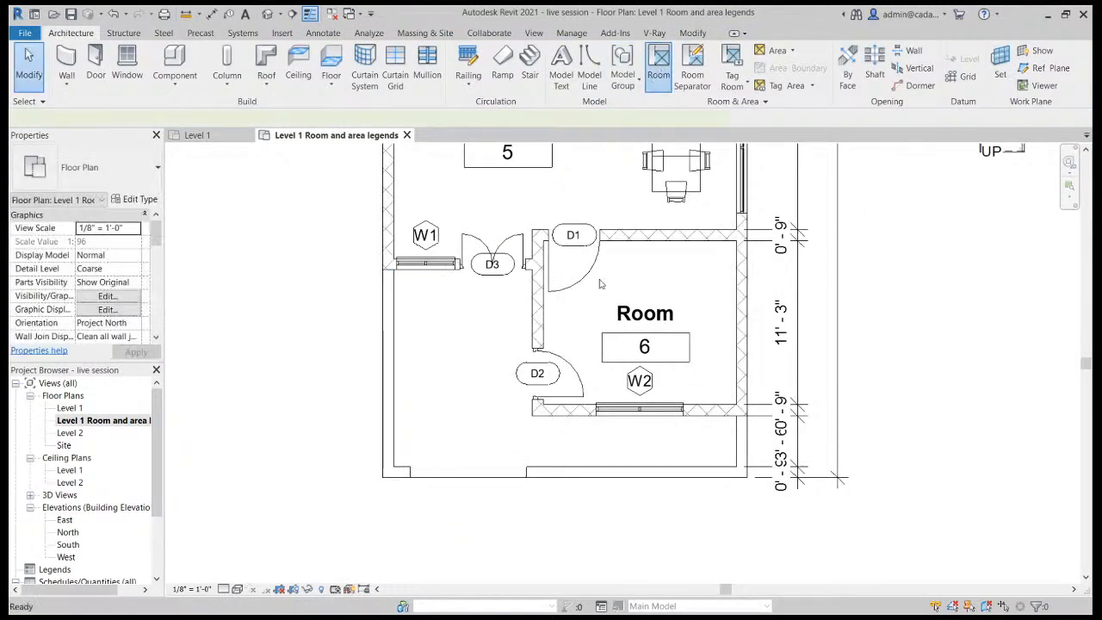
{"action": "left_click", "coordinate": [458, 357]}
{"action": "key", "text": "Escape"}
{"action": "scroll", "coordinate": [361, 361], "scroll_direction": "down", "scroll_amount": 3}
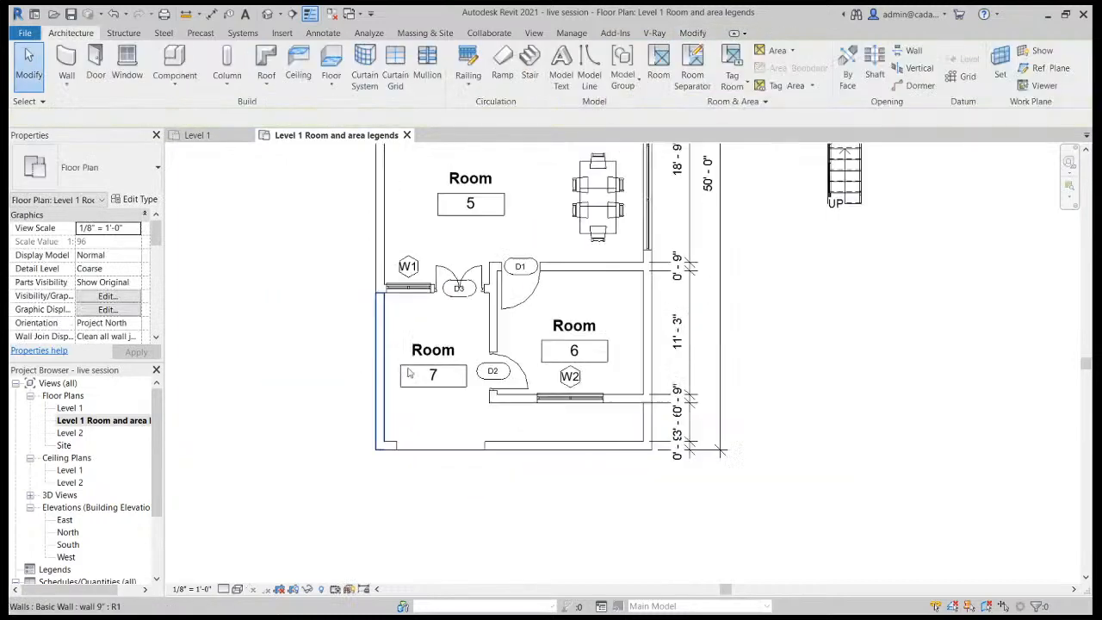
Open the room tag family for editing from the tag in the small toilet room.
{"action": "middle_click_drag", "start_coordinate": [552, 207], "coordinate": [541, 328]}
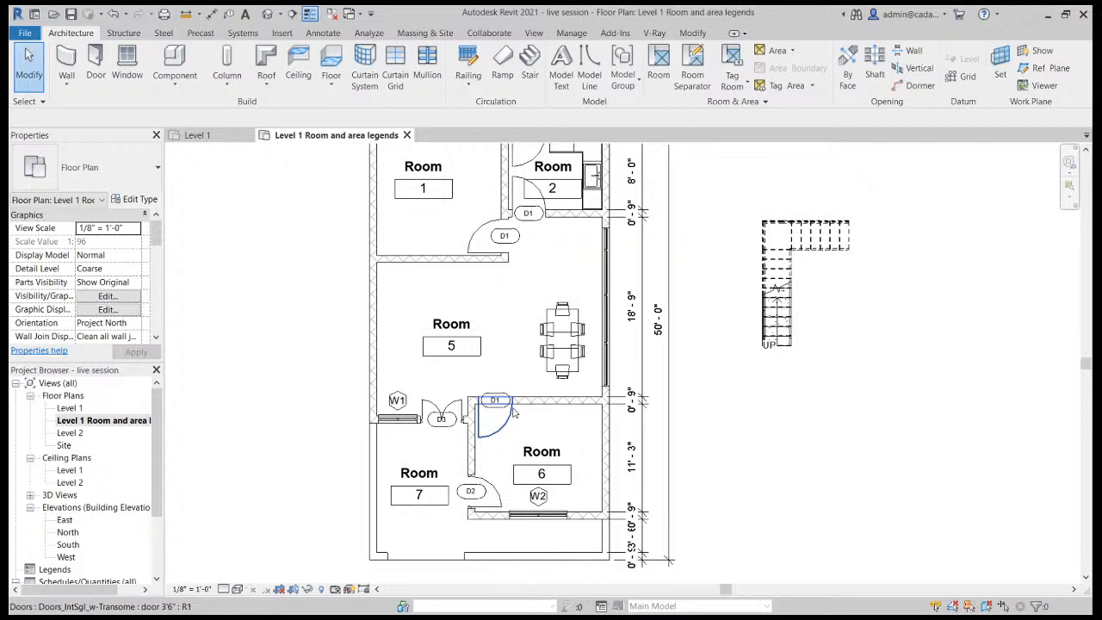
{"action": "scroll", "coordinate": [514, 413], "scroll_direction": "down", "scroll_amount": 2}
{"action": "scroll", "coordinate": [461, 219], "scroll_direction": "up", "scroll_amount": 3}
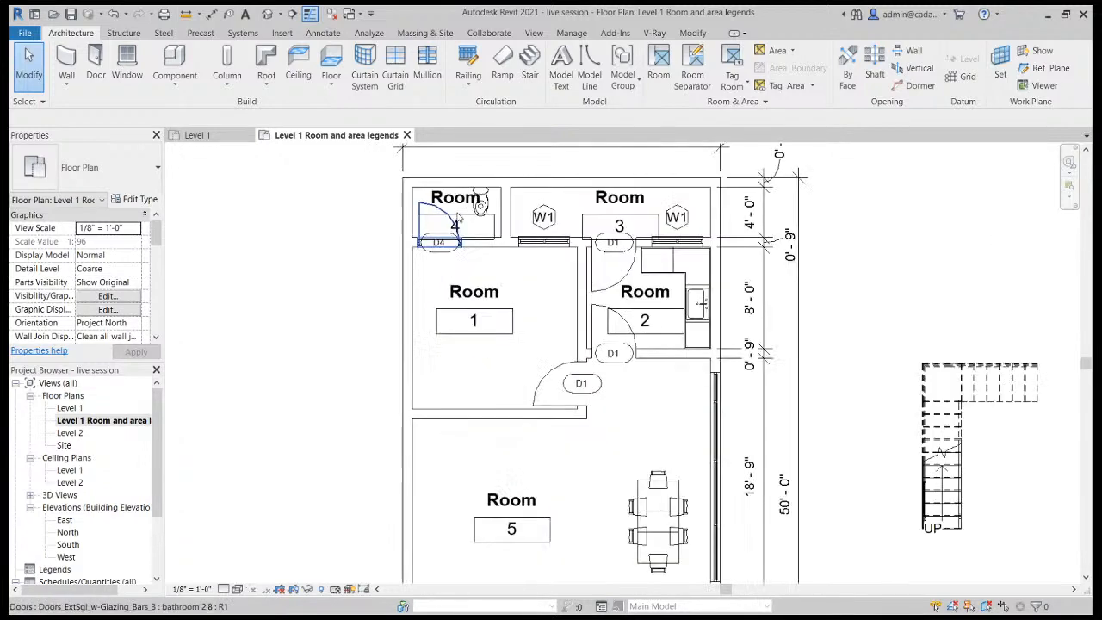
{"action": "scroll", "coordinate": [461, 220], "scroll_direction": "up", "scroll_amount": 3}
{"action": "left_click", "coordinate": [448, 190]}
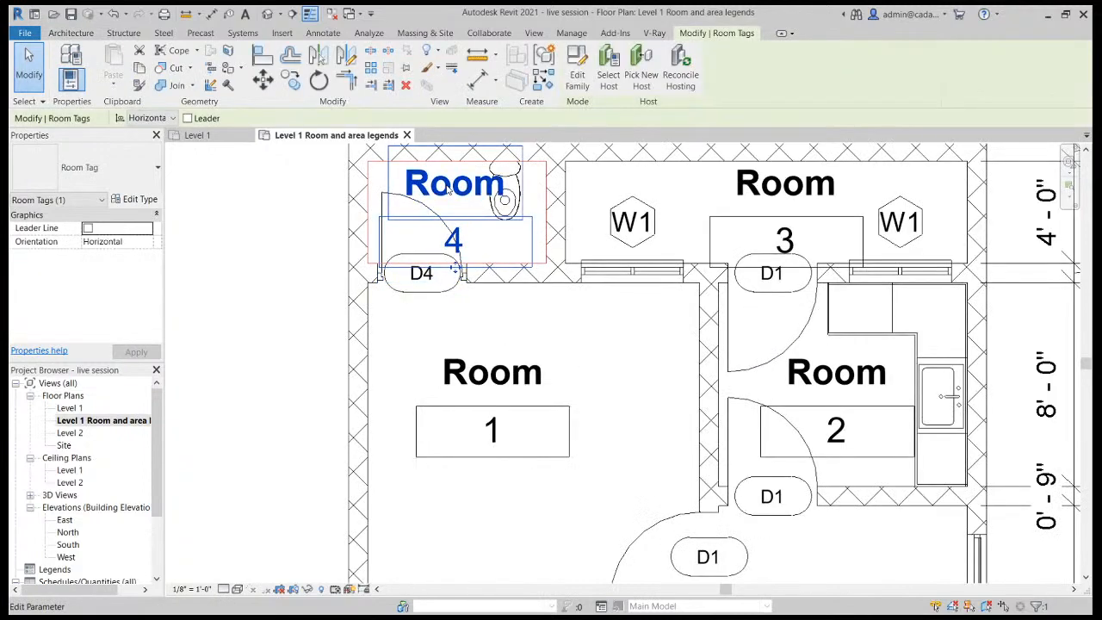
{"action": "left_click", "coordinate": [577, 78]}
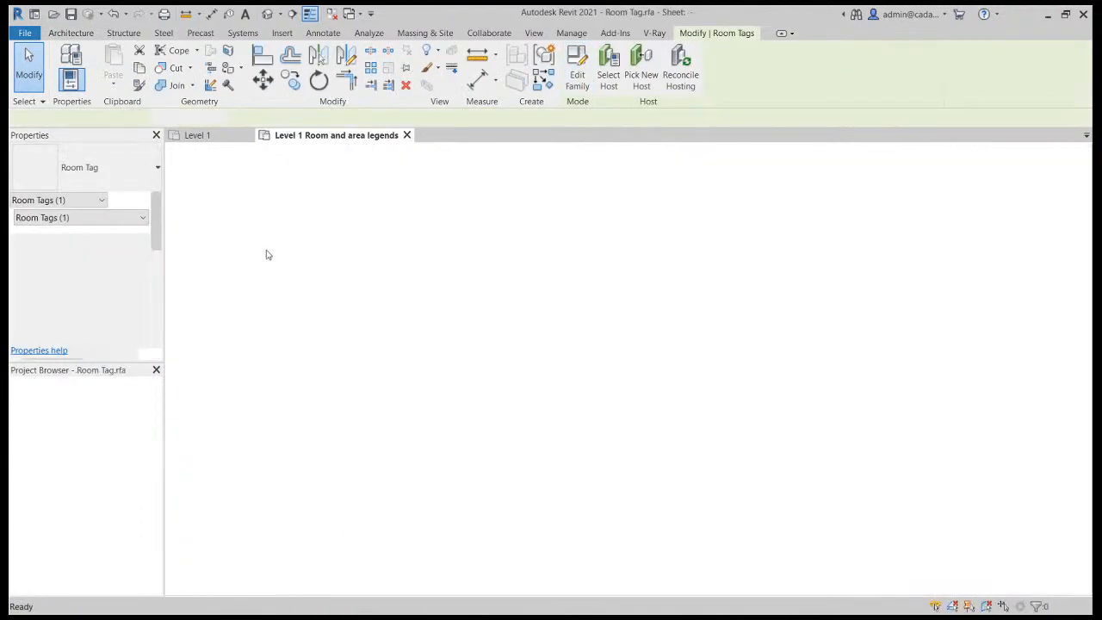
Set the text size of the Room name label's type to 21/256".
{"action": "left_click", "coordinate": [563, 246]}
{"action": "left_click", "coordinate": [134, 199]}
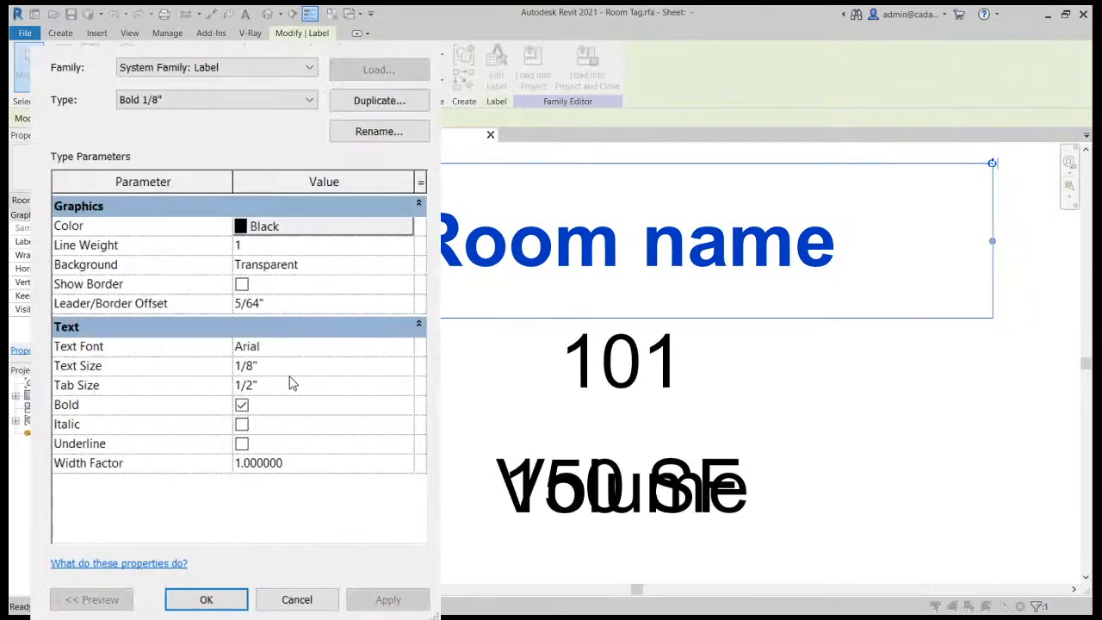
{"action": "left_click", "coordinate": [287, 368]}
{"action": "type", "text": "1/"}
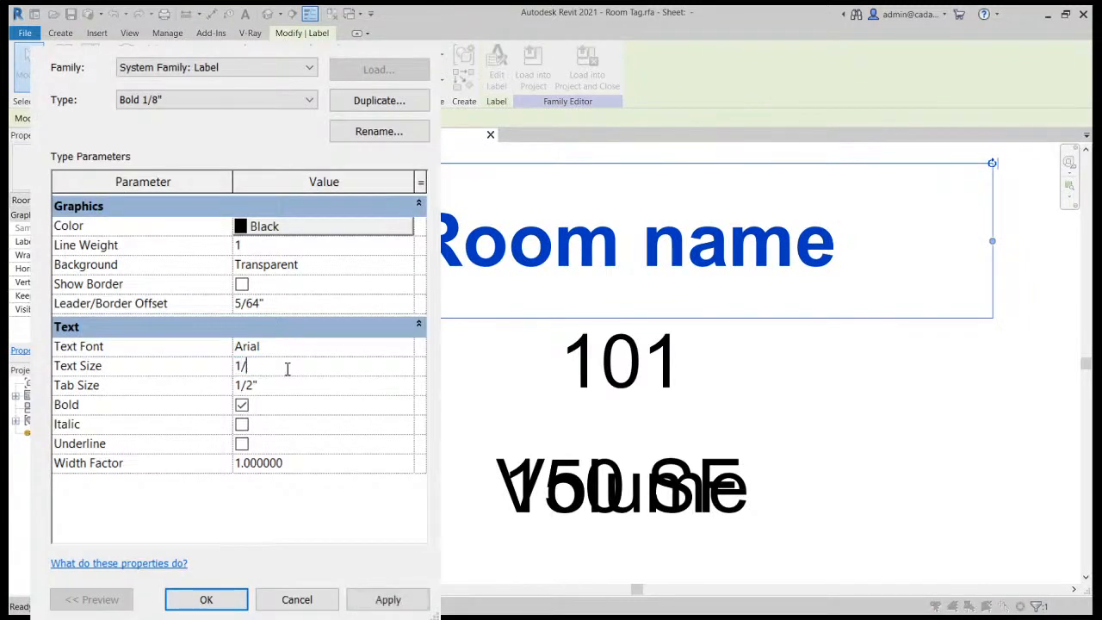
{"action": "key", "text": "Return"}
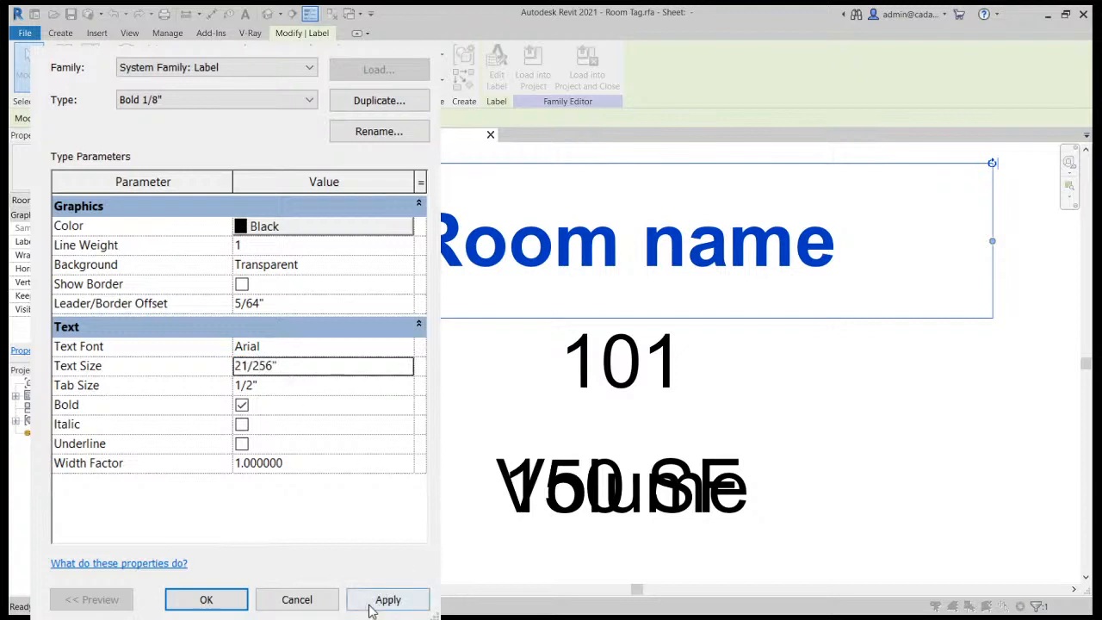
{"action": "left_click", "coordinate": [387, 599]}
{"action": "left_click", "coordinate": [206, 599]}
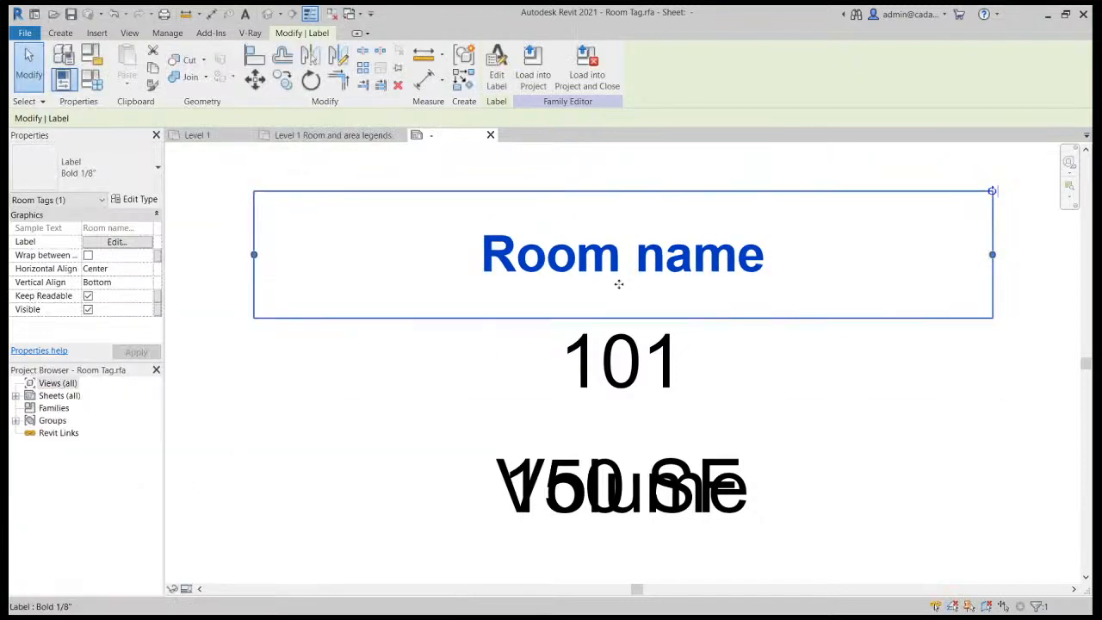
Move the volume and room number labels well below the others, and place the area label beneath the room name.
{"action": "scroll", "coordinate": [620, 283], "scroll_direction": "down", "scroll_amount": 2}
{"action": "left_click", "coordinate": [639, 419]}
{"action": "left_click_drag", "start_coordinate": [640, 419], "coordinate": [652, 559]}
{"action": "left_click", "coordinate": [620, 334]}
{"action": "left_click_drag", "start_coordinate": [620, 335], "coordinate": [624, 573]}
{"action": "left_click", "coordinate": [632, 417]}
{"action": "left_click_drag", "start_coordinate": [632, 418], "coordinate": [642, 338]}
{"action": "left_click", "coordinate": [809, 253]}
Match the 150 SF area label to the Room name label's type.
{"action": "key", "text": "m"}
{"action": "key", "text": "a"}
{"action": "left_click", "coordinate": [701, 268]}
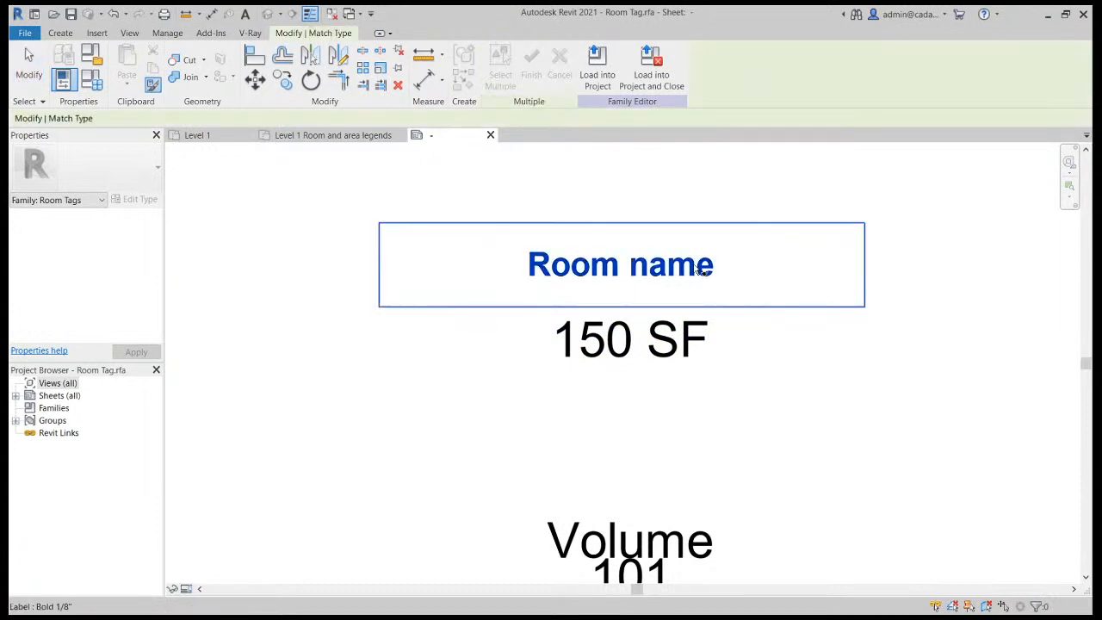
{"action": "left_click", "coordinate": [702, 344]}
{"action": "key", "text": "Escape"}
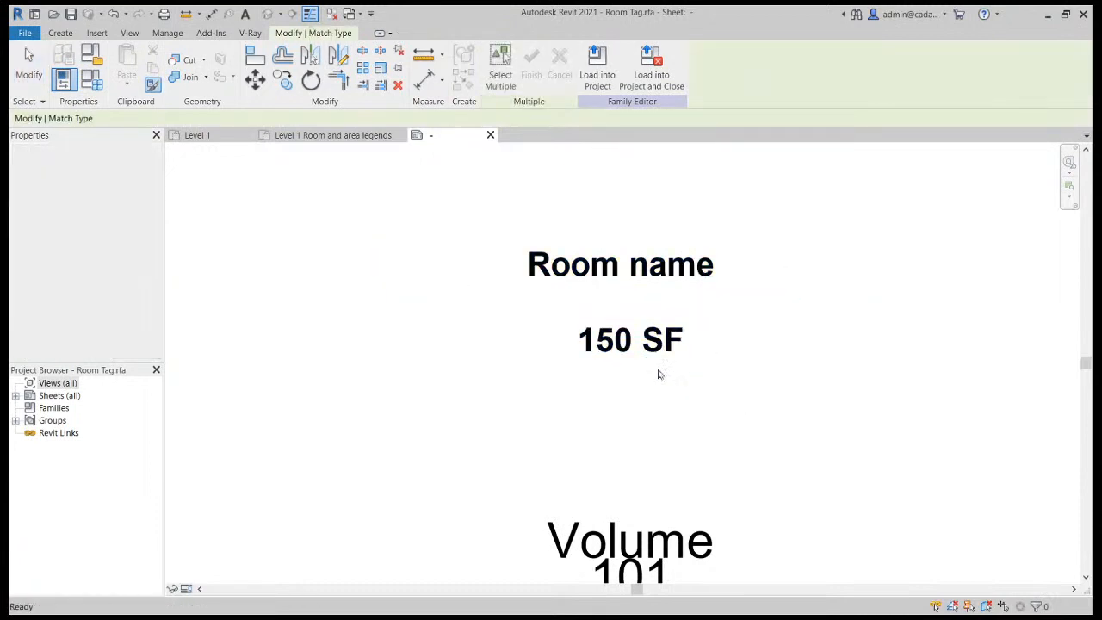
Move the area label up directly under the room name and load the updated tag family into the project.
{"action": "left_click", "coordinate": [646, 342]}
{"action": "left_click_drag", "start_coordinate": [633, 333], "coordinate": [638, 291]}
{"action": "left_click", "coordinate": [394, 301]}
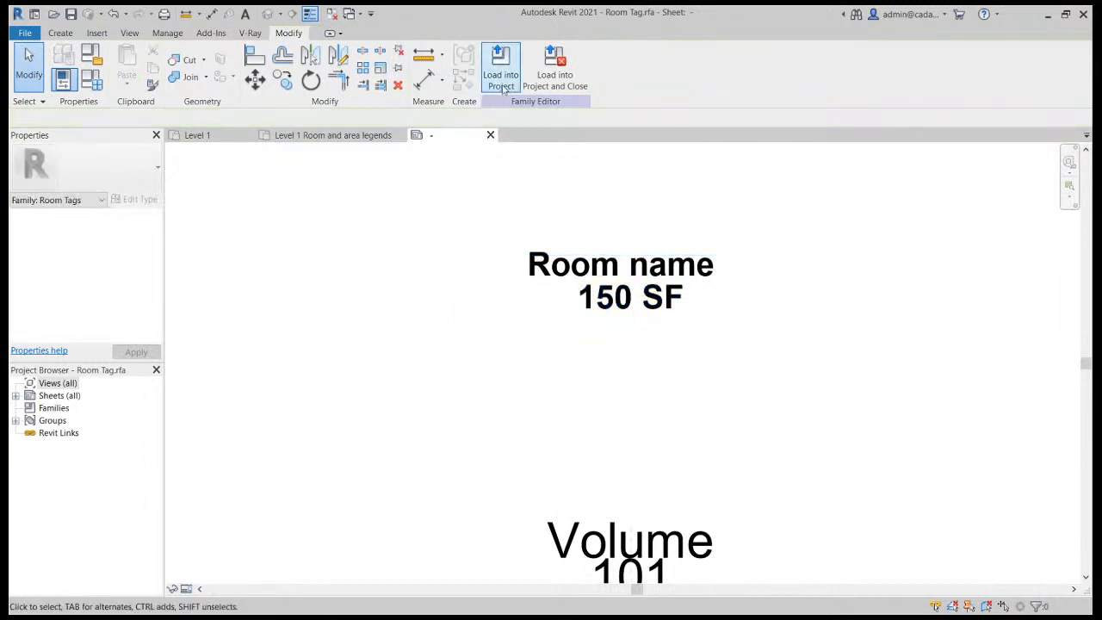
{"action": "left_click", "coordinate": [502, 69]}
{"action": "left_click", "coordinate": [182, 153]}
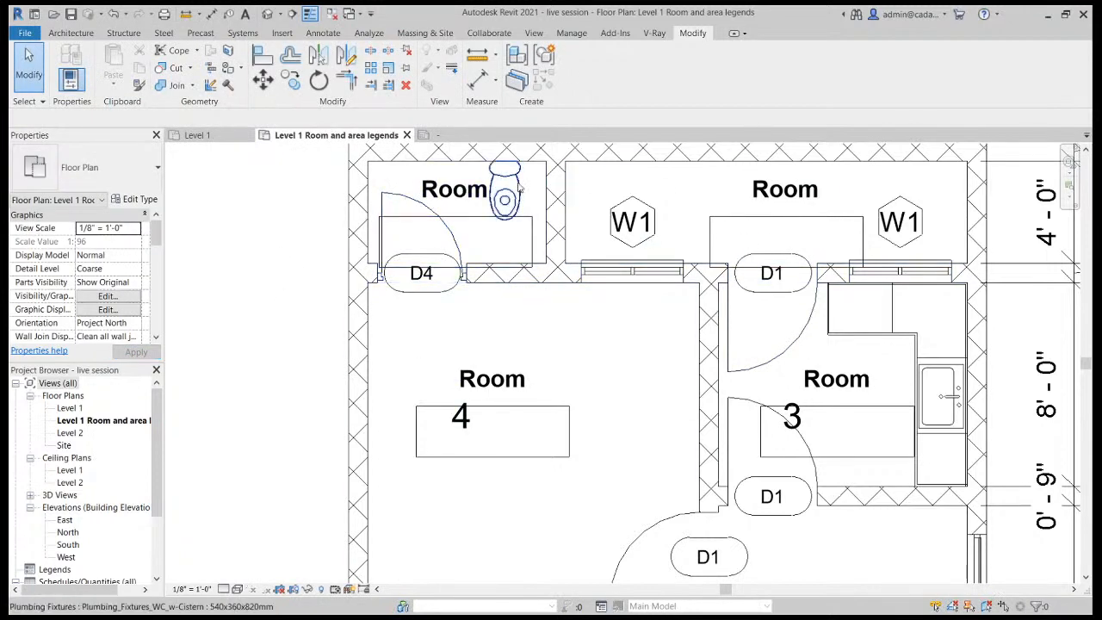
Set the Room Tag type to hide the room number and show the area.
{"action": "left_click", "coordinate": [457, 191]}
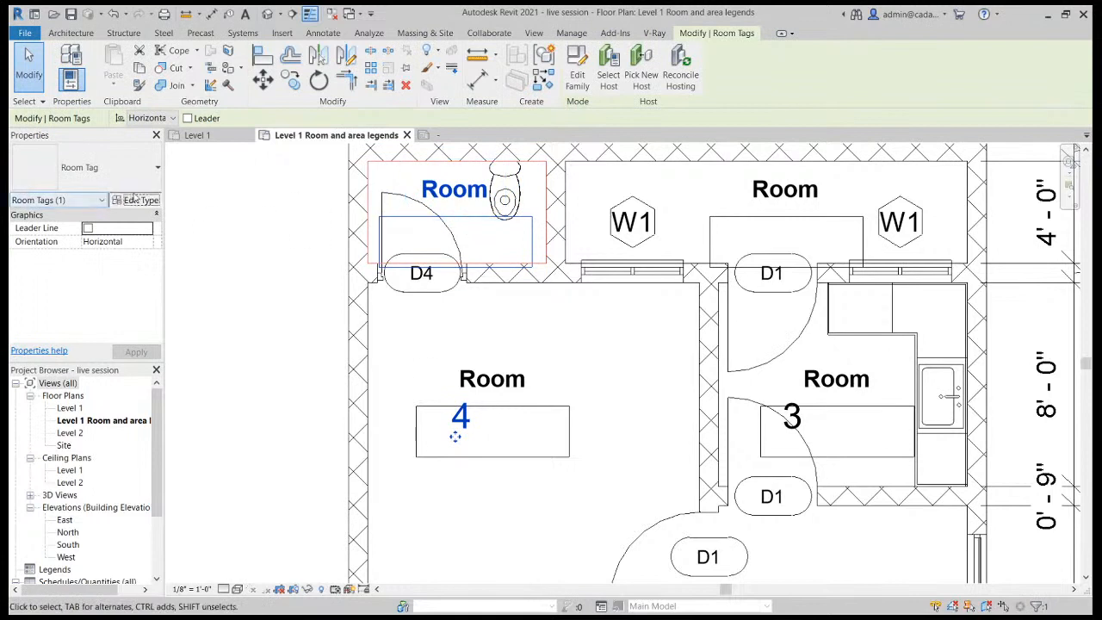
{"action": "left_click", "coordinate": [133, 199]}
{"action": "left_click", "coordinate": [241, 246]}
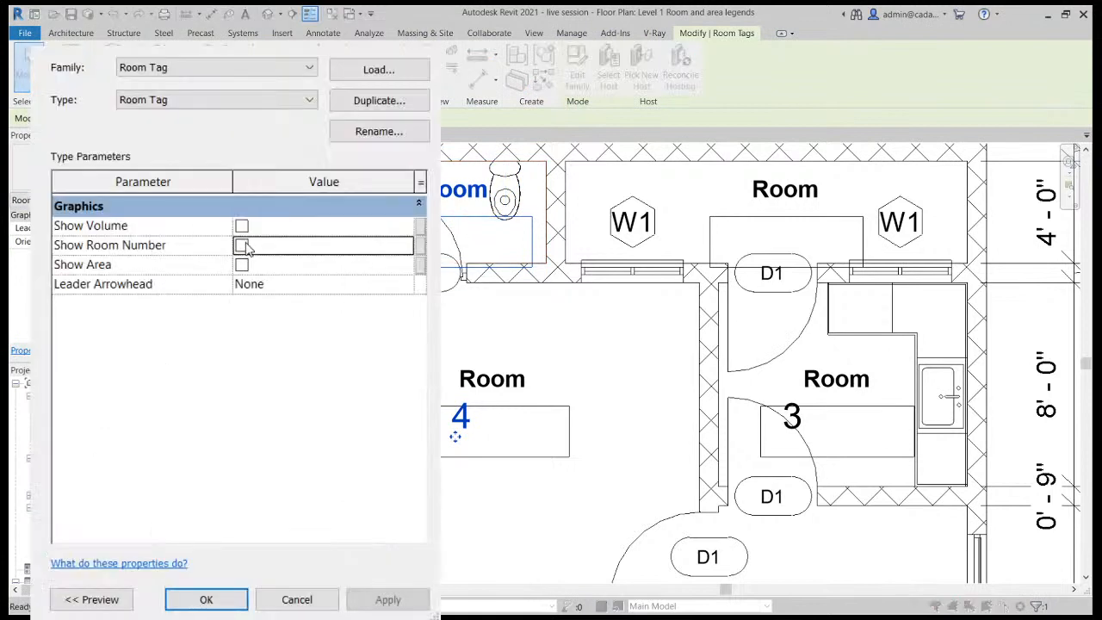
{"action": "left_click", "coordinate": [242, 265]}
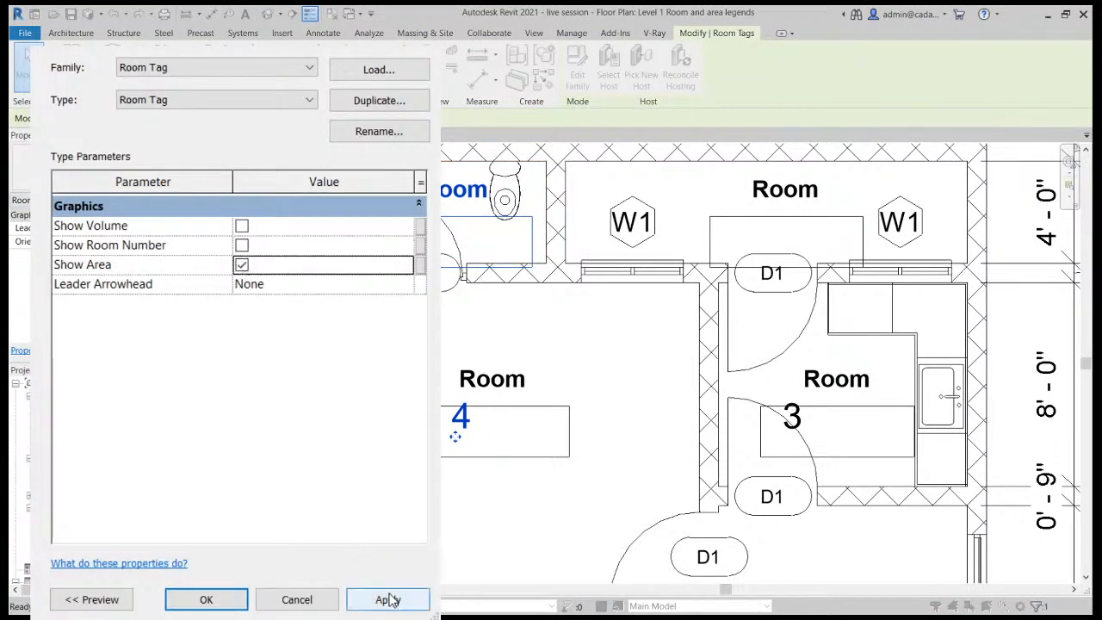
{"action": "left_click", "coordinate": [388, 598]}
{"action": "left_click", "coordinate": [215, 601]}
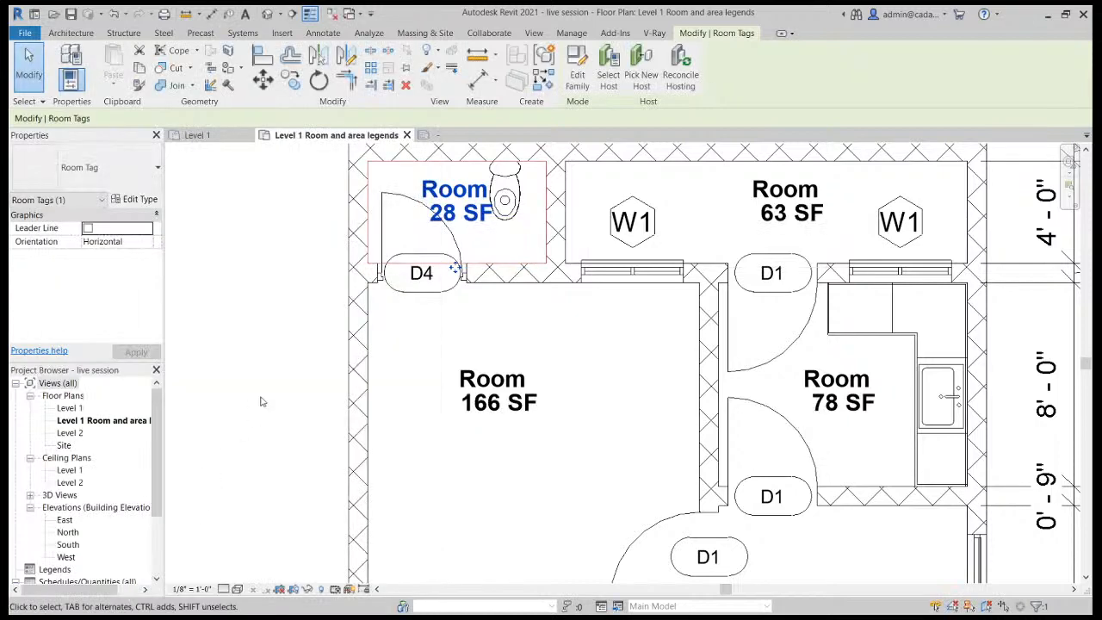
{"action": "left_click", "coordinate": [277, 369]}
Move the detached staircase upward to free space beside the floor plan.
{"action": "scroll", "coordinate": [377, 286], "scroll_direction": "down", "scroll_amount": 4}
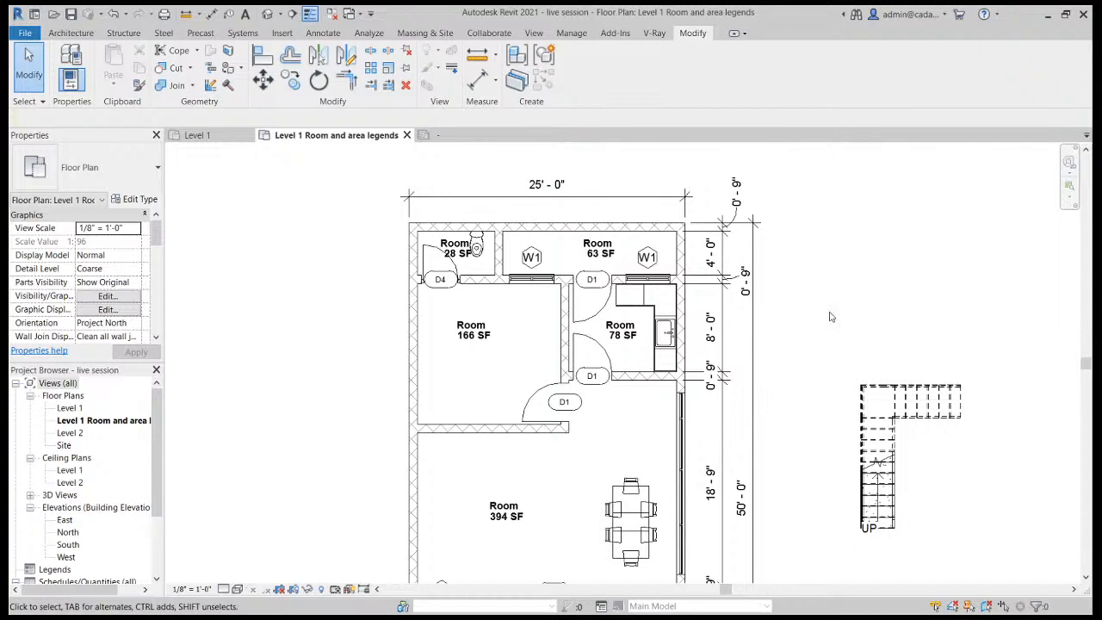
{"action": "middle_click_drag", "start_coordinate": [791, 467], "coordinate": [870, 204]}
{"action": "scroll", "coordinate": [870, 204], "scroll_direction": "up", "scroll_amount": 1}
{"action": "middle_click_drag", "start_coordinate": [847, 402], "coordinate": [772, 581]}
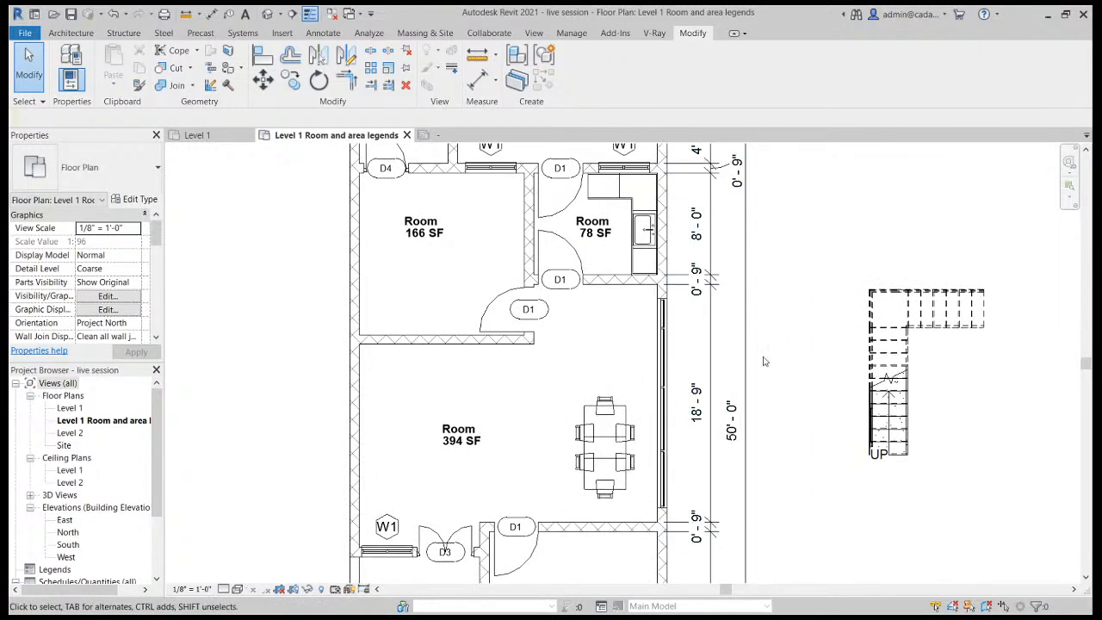
{"action": "scroll", "coordinate": [796, 356], "scroll_direction": "down", "scroll_amount": 2}
{"action": "middle_click_drag", "start_coordinate": [796, 356], "coordinate": [680, 353]}
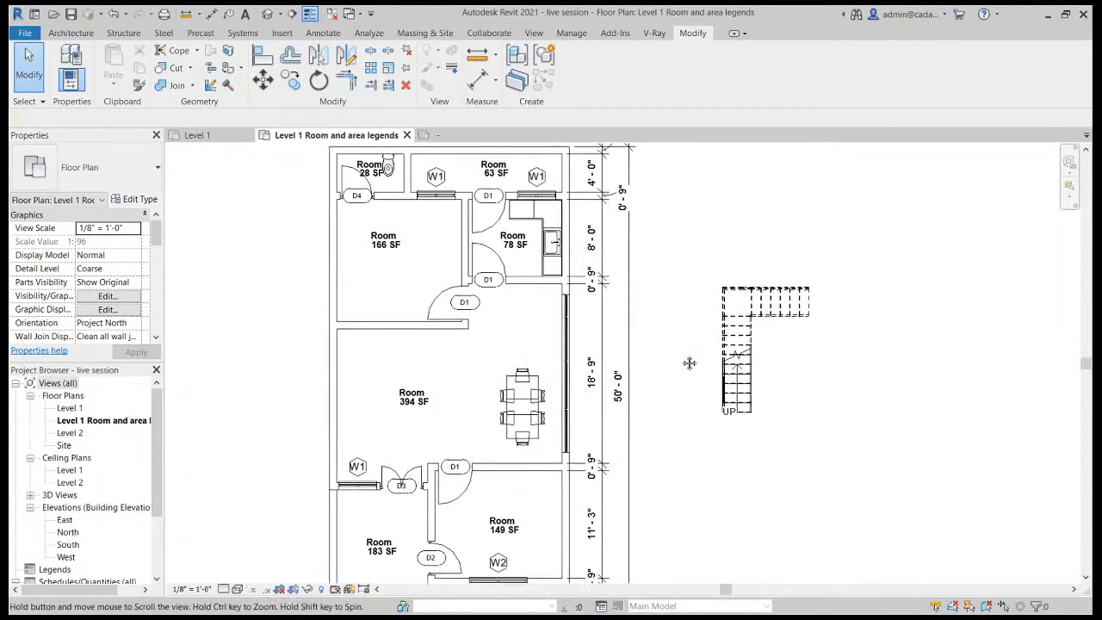
{"action": "left_click", "coordinate": [734, 370]}
{"action": "left_click_drag", "start_coordinate": [829, 257], "coordinate": [692, 465]}
{"action": "left_click_drag", "start_coordinate": [753, 323], "coordinate": [784, 180]}
{"action": "left_click", "coordinate": [714, 280]}
Place a color fill legend beside the plan below the staircase, with space type Rooms and colors by room name.
{"action": "scroll", "coordinate": [713, 278], "scroll_direction": "down", "scroll_amount": 2}
{"action": "scroll", "coordinate": [720, 423], "scroll_direction": "down", "scroll_amount": 1}
{"action": "middle_click_drag", "start_coordinate": [720, 422], "coordinate": [680, 401]}
{"action": "scroll", "coordinate": [666, 381], "scroll_direction": "up", "scroll_amount": 2}
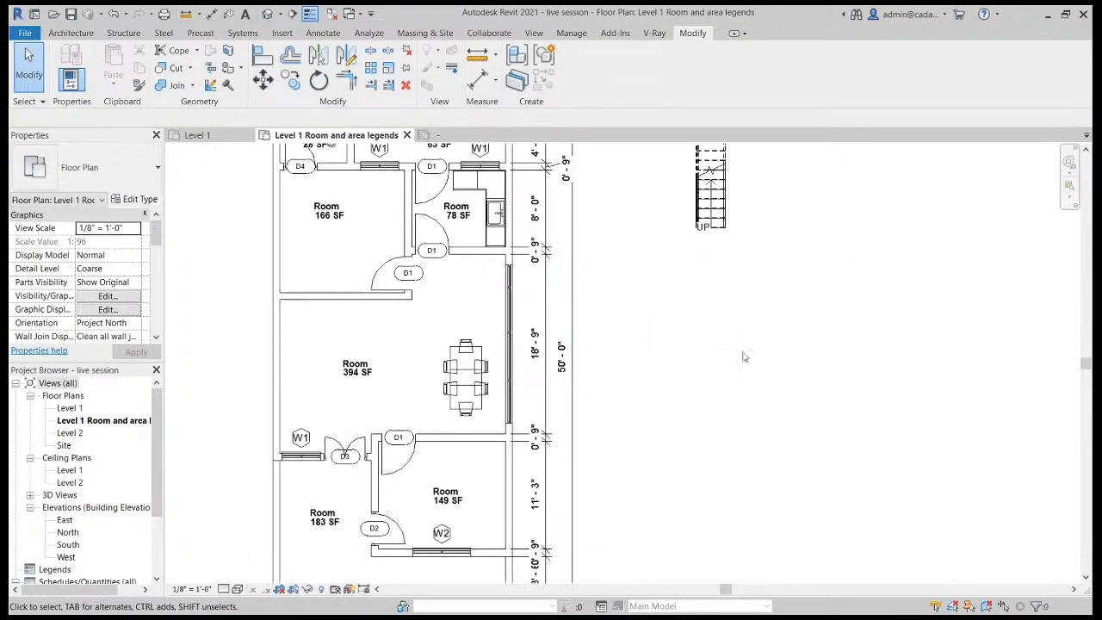
{"action": "left_click", "coordinate": [534, 32]}
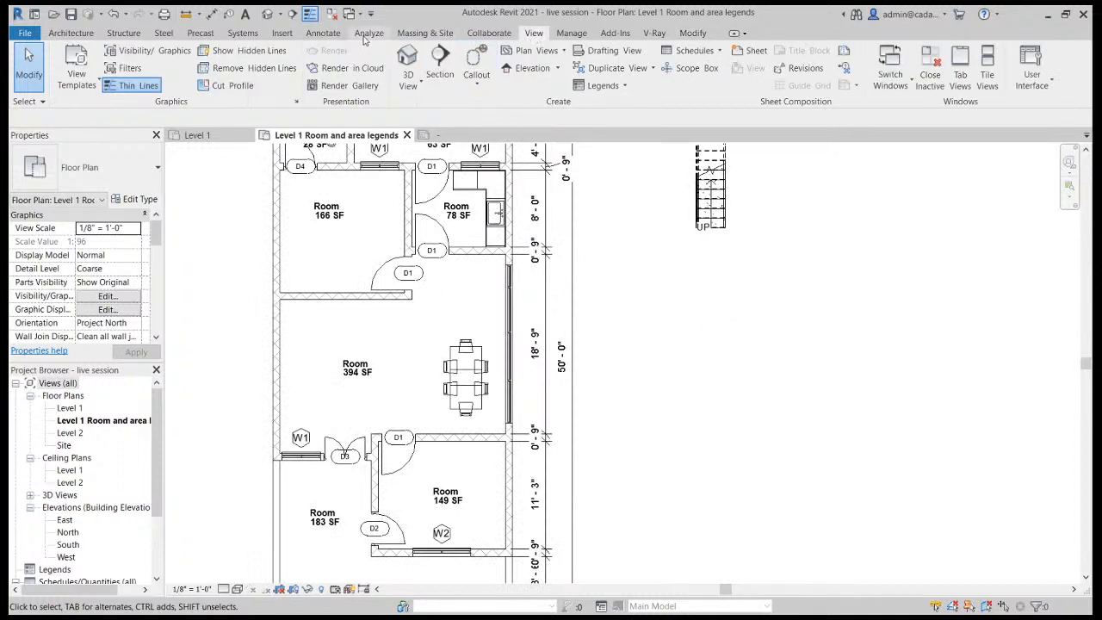
{"action": "left_click", "coordinate": [336, 35]}
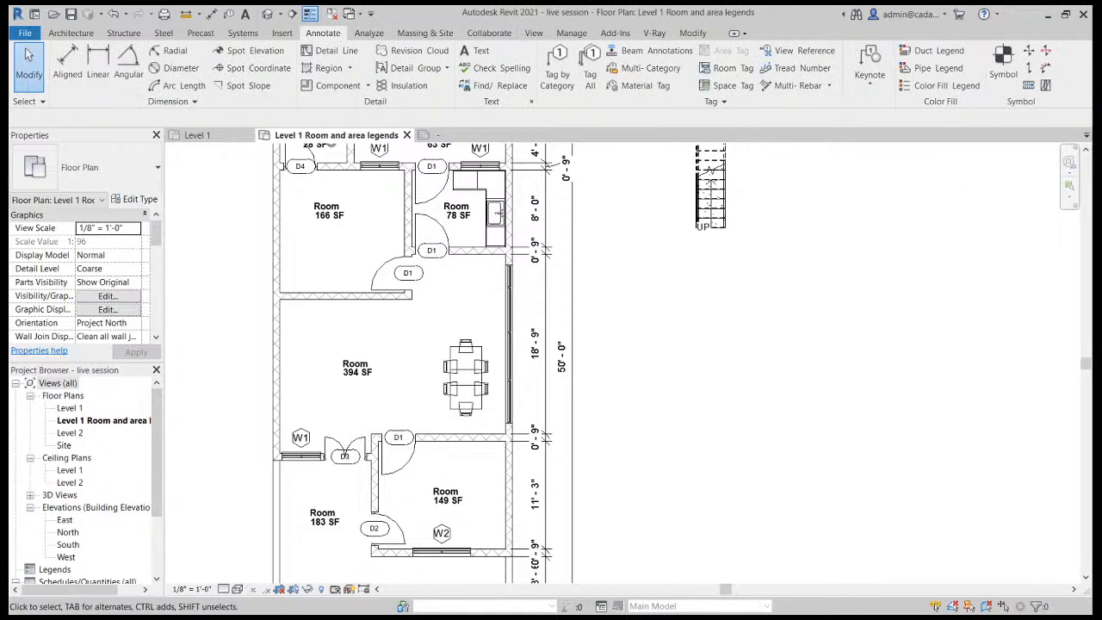
{"action": "left_click", "coordinate": [946, 86]}
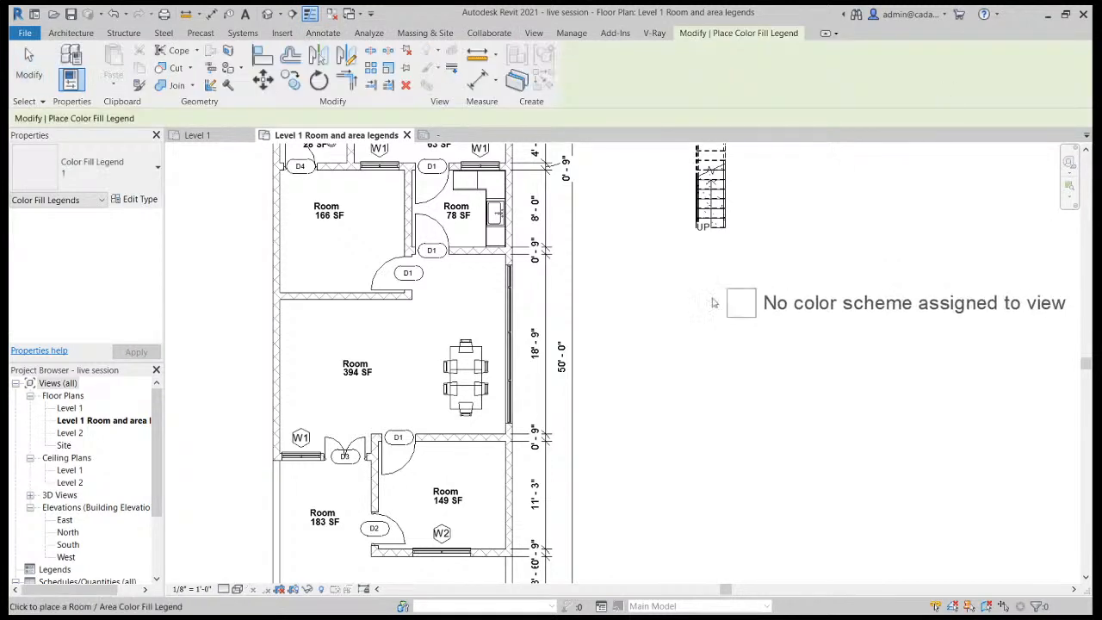
{"action": "left_click", "coordinate": [614, 289]}
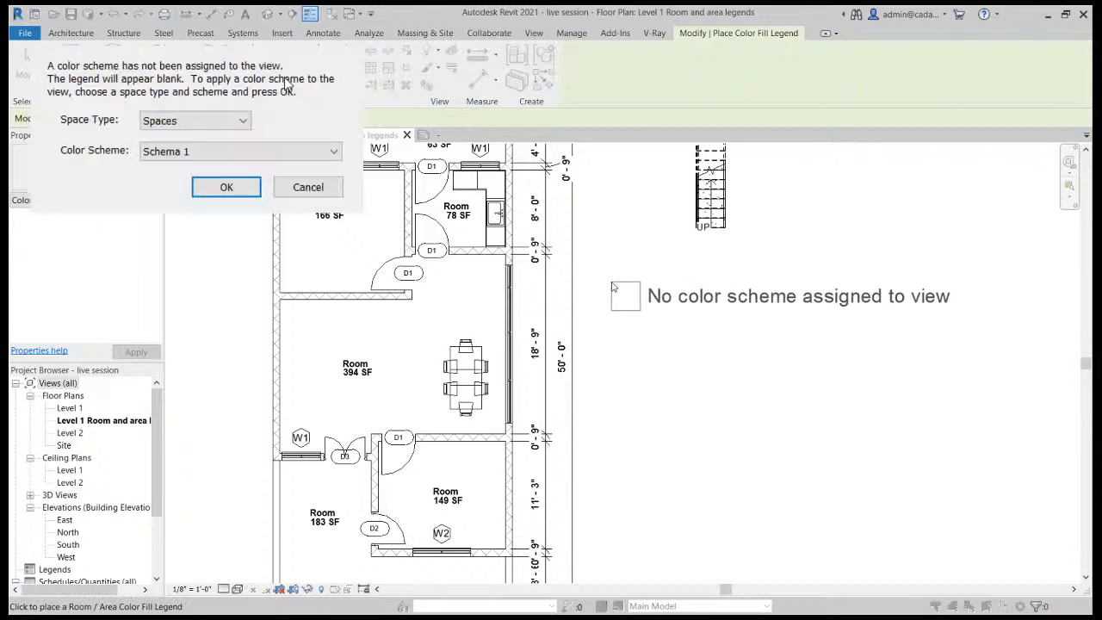
{"action": "left_click", "coordinate": [167, 148]}
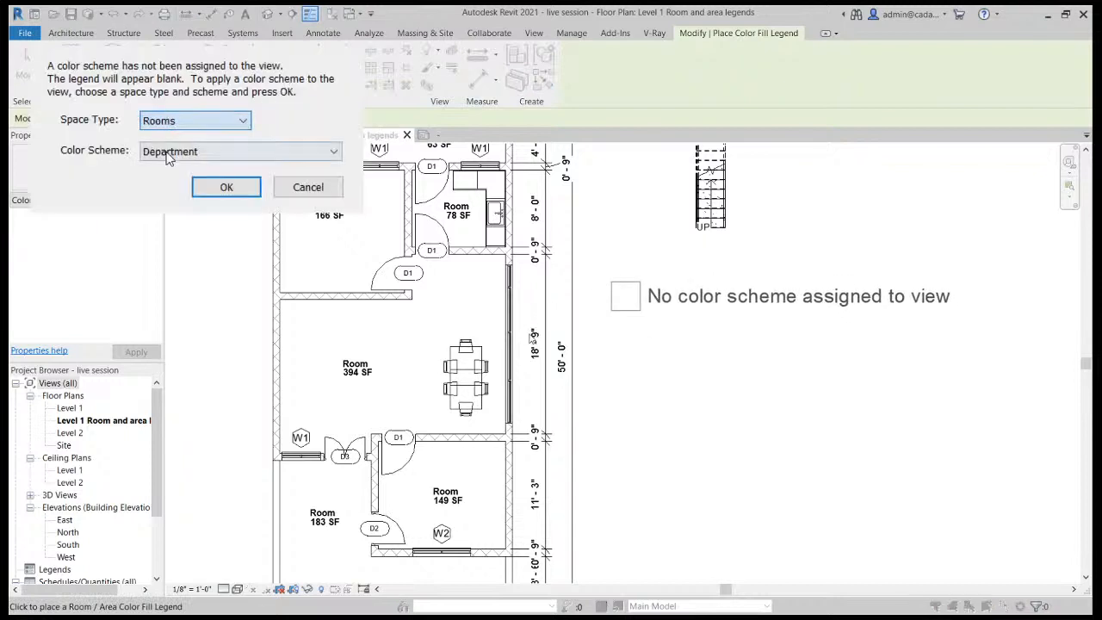
{"action": "key", "text": "Down"}
{"action": "left_click", "coordinate": [238, 187]}
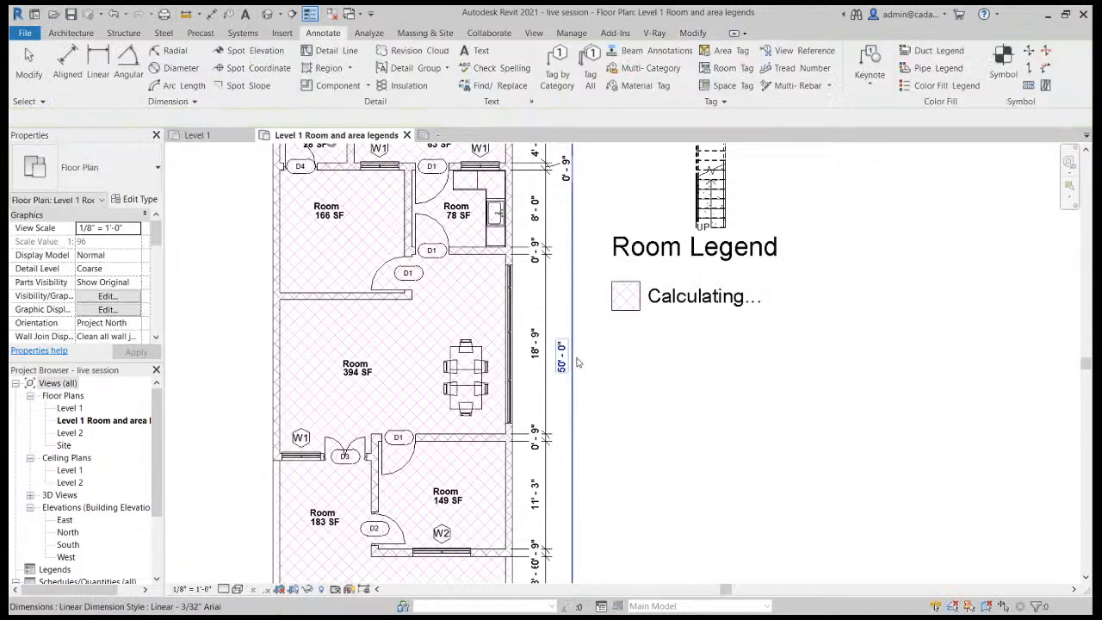
{"action": "key", "text": "Escape"}
{"action": "scroll", "coordinate": [664, 449], "scroll_direction": "down", "scroll_amount": 3}
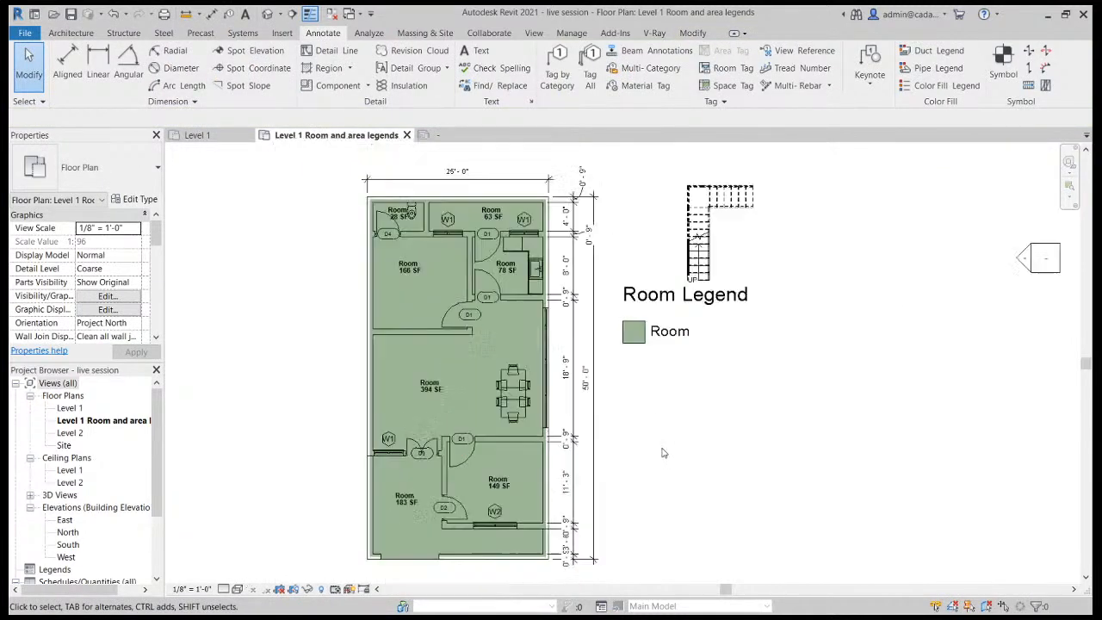
{"action": "scroll", "coordinate": [571, 291], "scroll_direction": "up", "scroll_amount": 4}
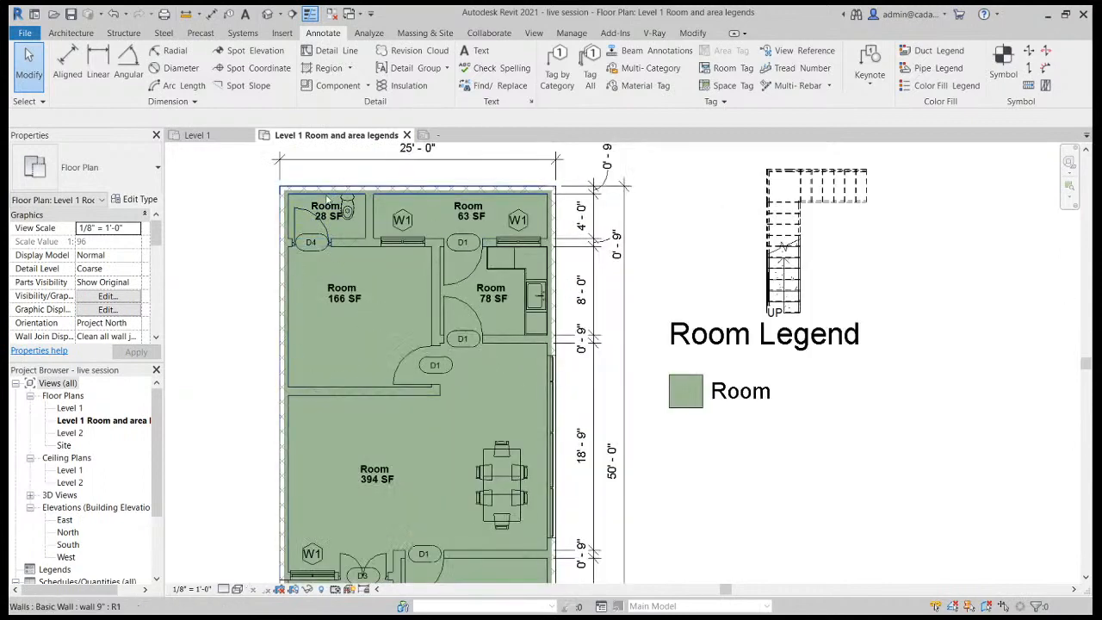
{"action": "left_click", "coordinate": [314, 222]}
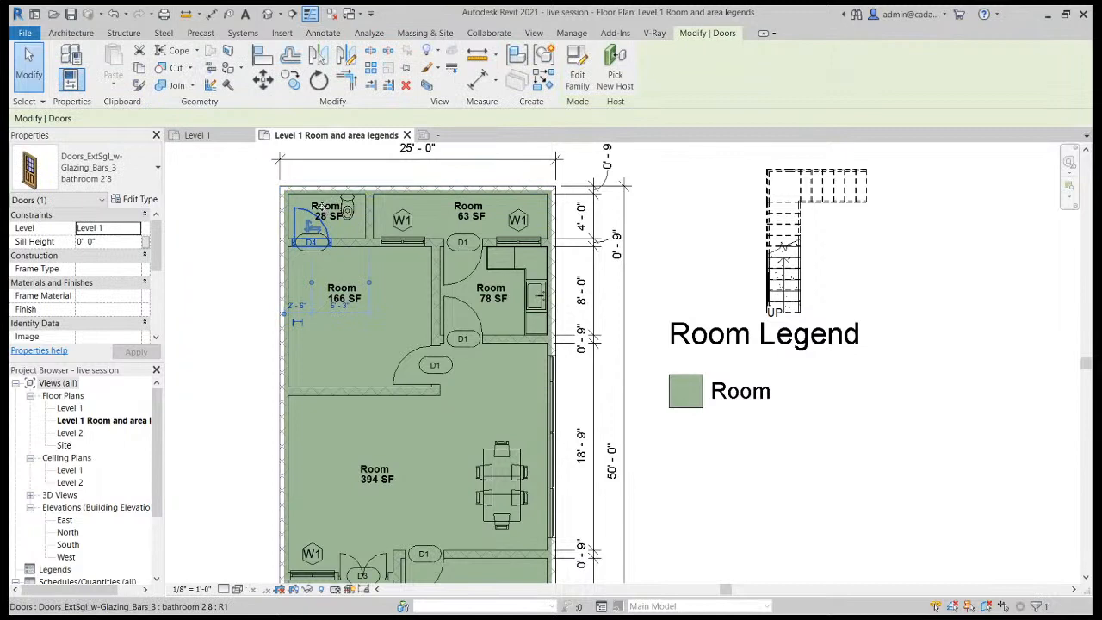
{"action": "key", "text": "Escape"}
{"action": "scroll", "coordinate": [327, 189], "scroll_direction": "up", "scroll_amount": 5}
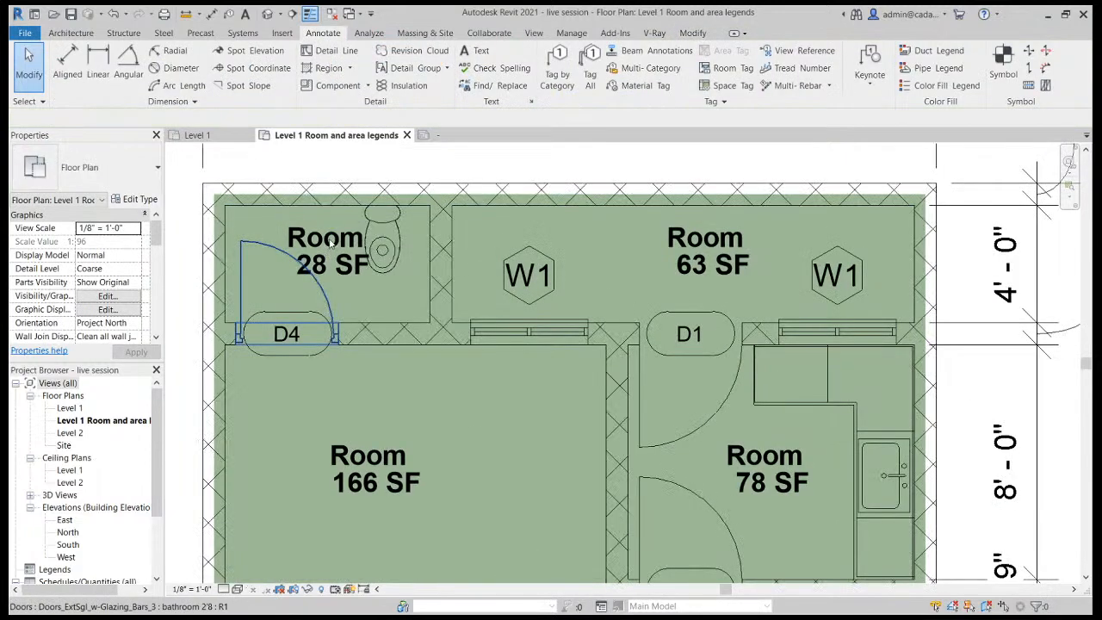
{"action": "left_click", "coordinate": [330, 243]}
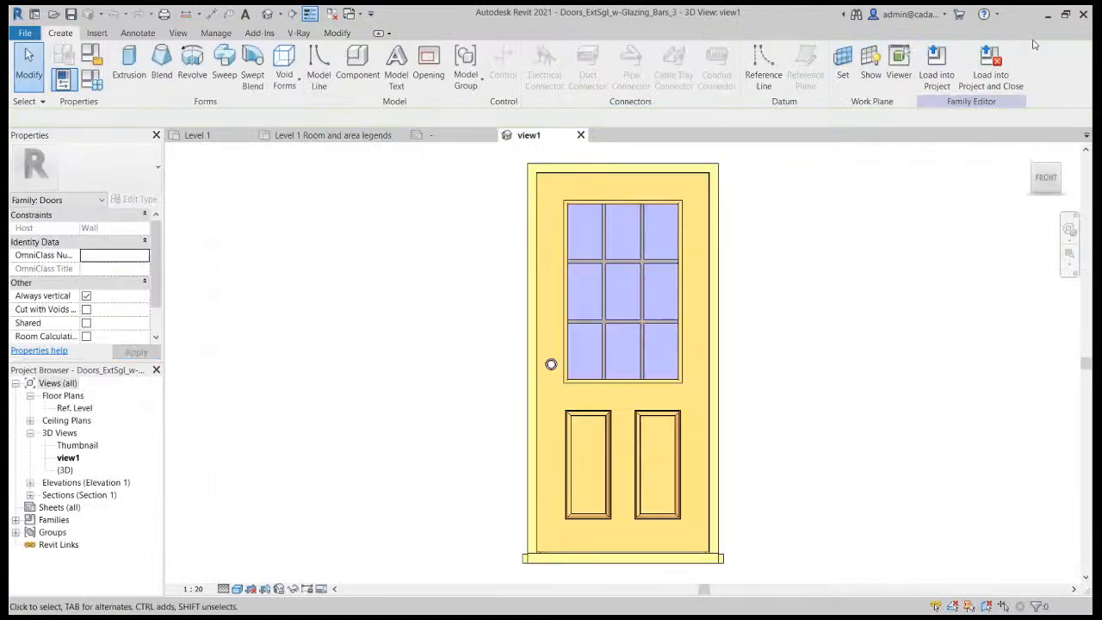
{"action": "left_click", "coordinate": [936, 72]}
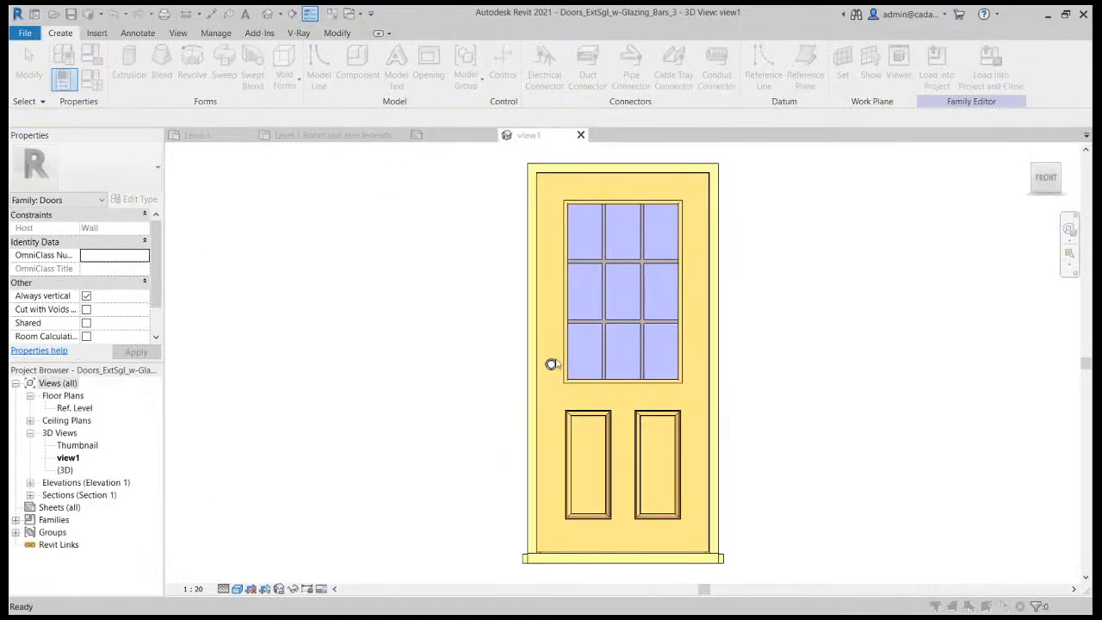
{"action": "key", "text": "Return"}
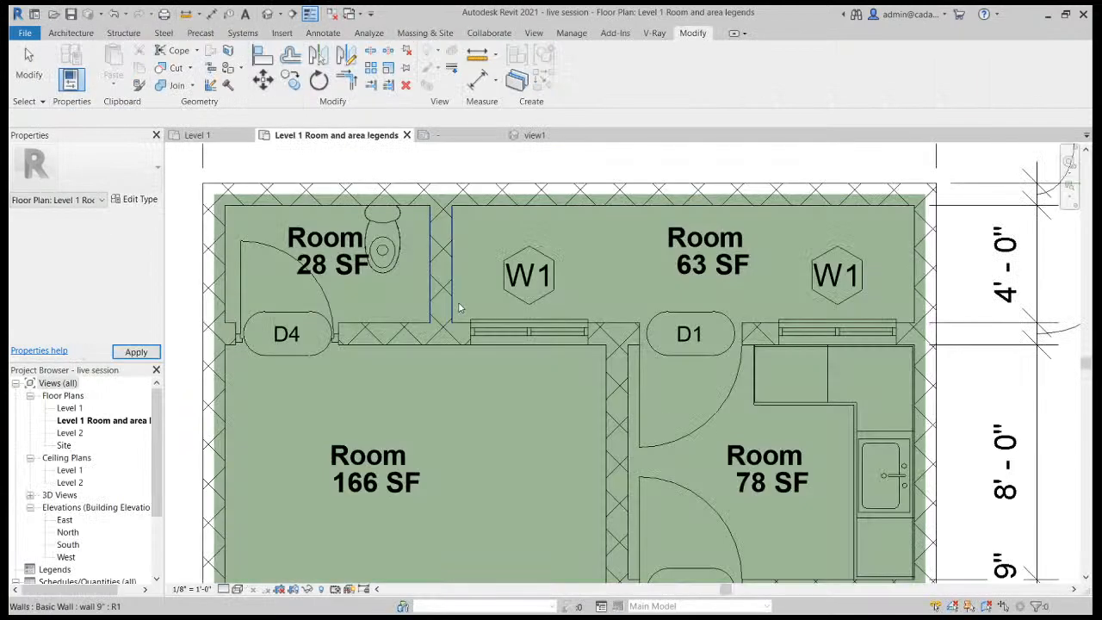
{"action": "left_click", "coordinate": [324, 294]}
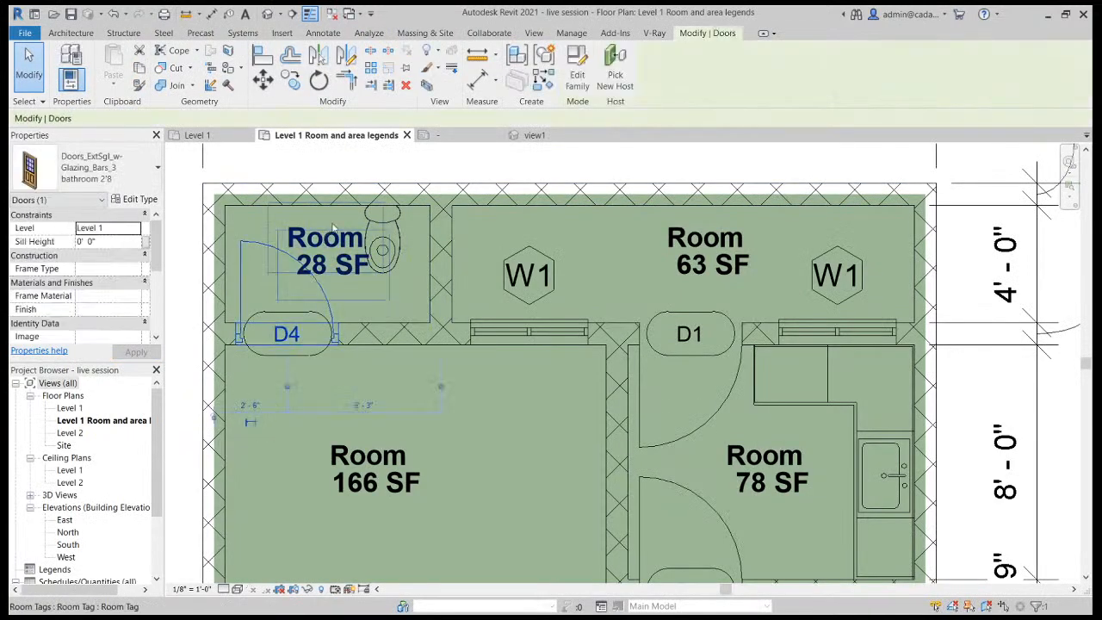
{"action": "key", "text": "Escape"}
Rename the 28 SF toilet room as L/B and the adjoining 63 SF room as OTS through their room tags.
{"action": "left_click", "coordinate": [349, 240]}
{"action": "left_click", "coordinate": [348, 241]}
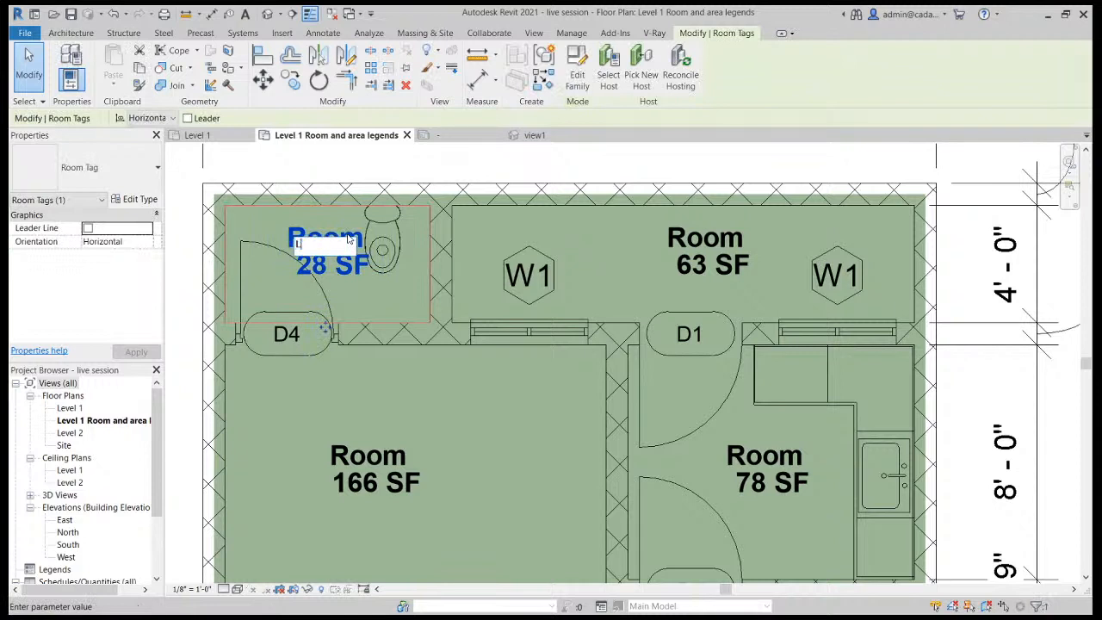
{"action": "key", "text": "Return"}
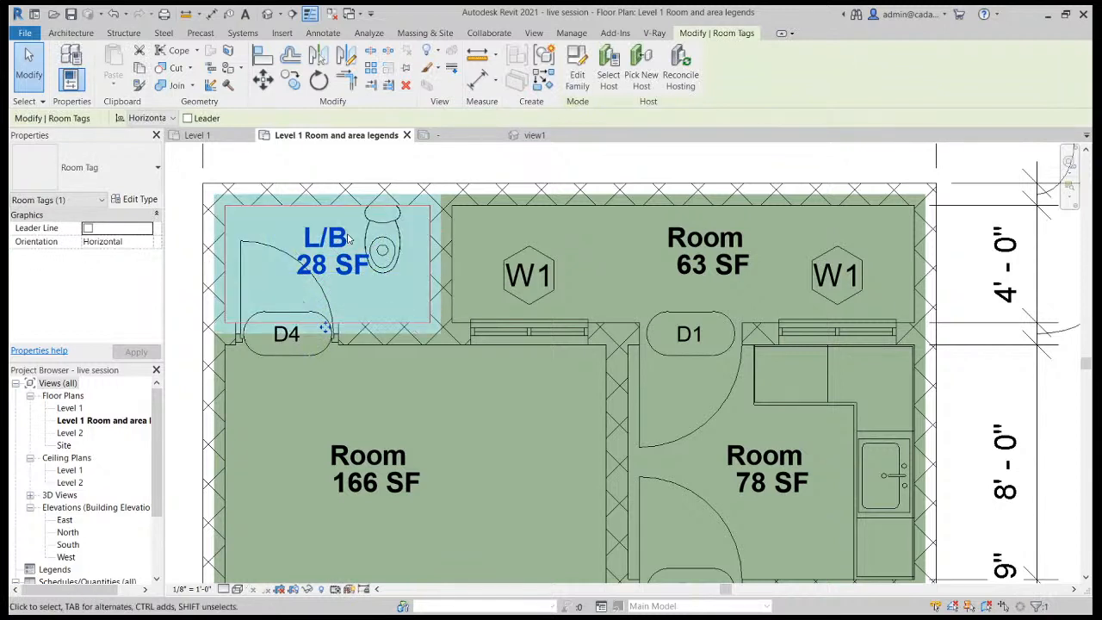
{"action": "double_click", "coordinate": [686, 239]}
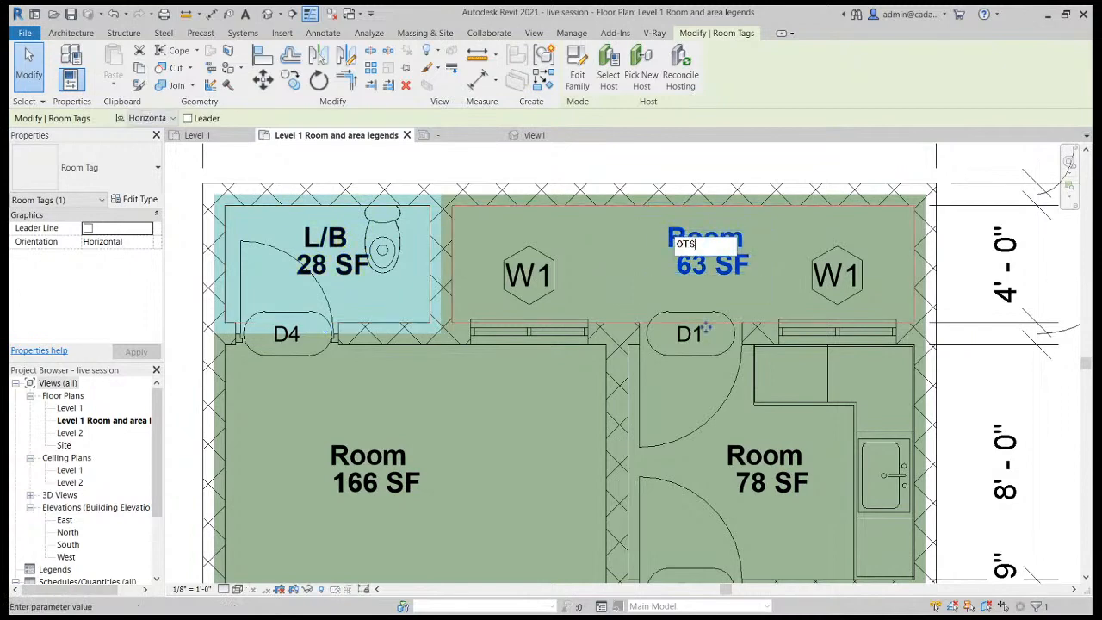
{"action": "type", "text": "OTS"}
{"action": "key", "text": "Return"}
Rename the 78 SF room with the counter and sink as KITCHEN and the 166 SF room beside it as MBD Room.
{"action": "scroll", "coordinate": [686, 235], "scroll_direction": "down", "scroll_amount": 3}
{"action": "scroll", "coordinate": [723, 310], "scroll_direction": "up", "scroll_amount": 4}
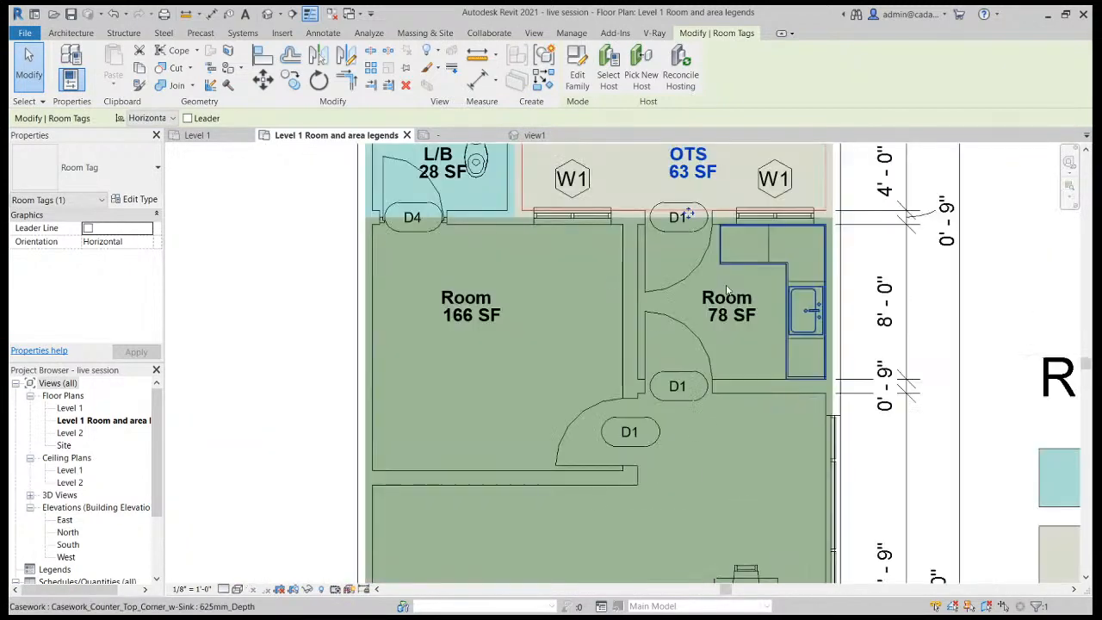
{"action": "left_click", "coordinate": [725, 307]}
{"action": "left_click", "coordinate": [725, 307]}
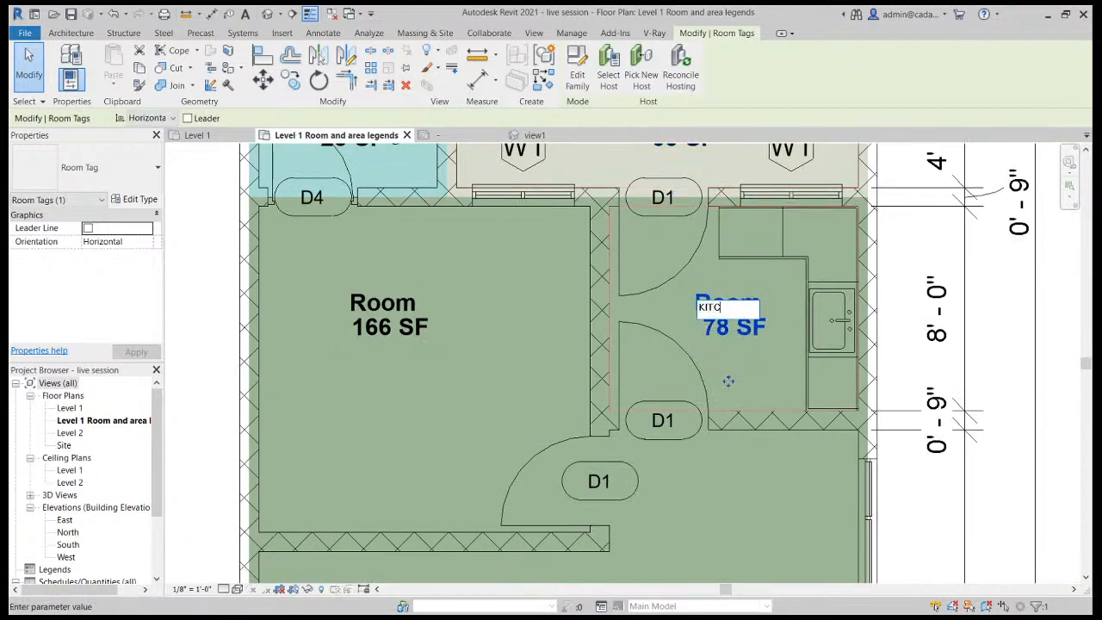
{"action": "type", "text": "KITCHEN"}
{"action": "left_click", "coordinate": [394, 306]}
{"action": "left_click", "coordinate": [395, 308]}
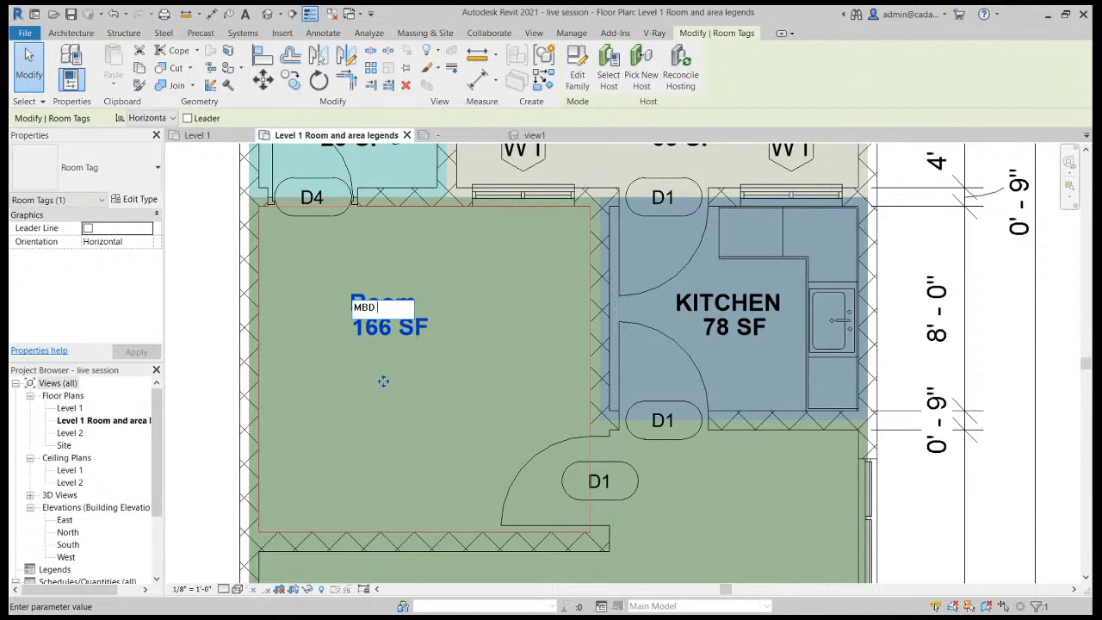
{"action": "key", "text": "Return"}
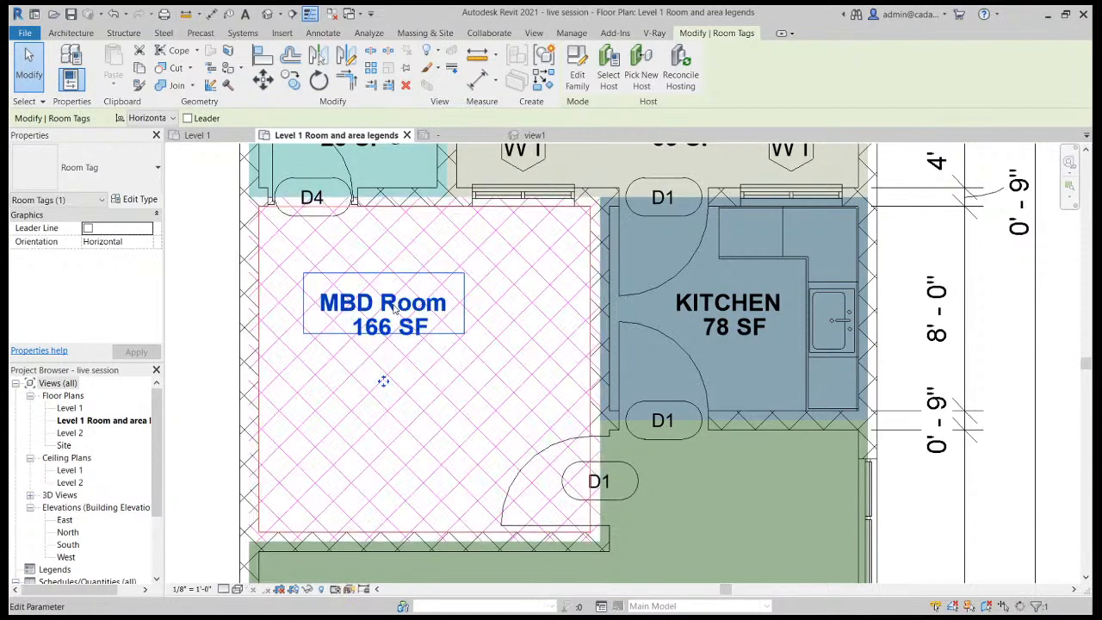
Rename the large central room with the dining table as LIVING + Dining.
{"action": "scroll", "coordinate": [421, 280], "scroll_direction": "down", "scroll_amount": 3}
{"action": "middle_click_drag", "start_coordinate": [599, 343], "coordinate": [615, 193]}
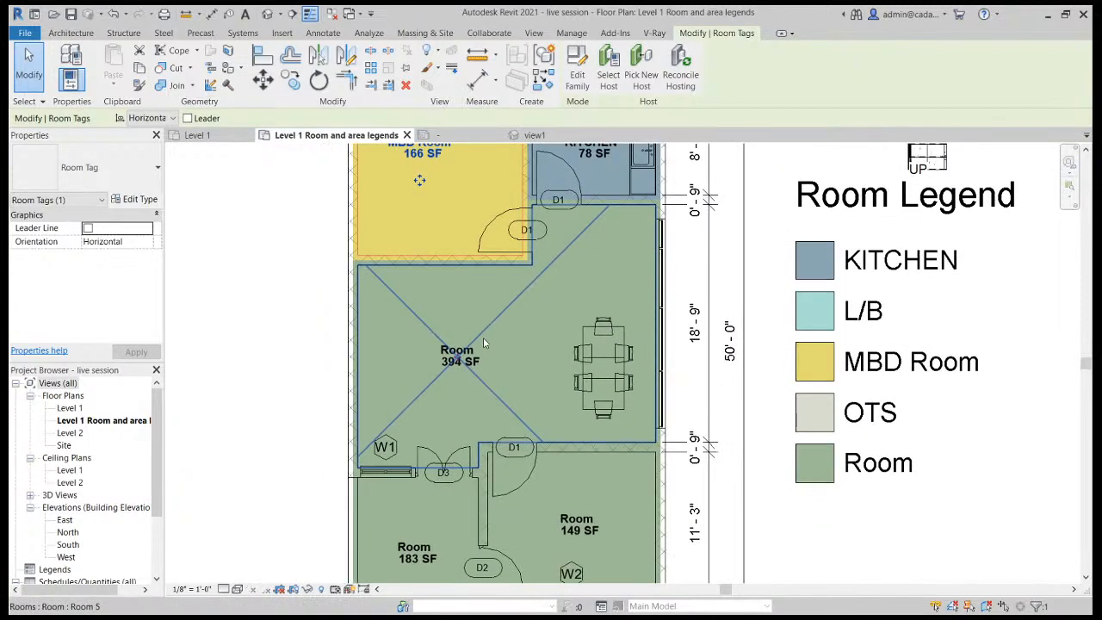
{"action": "left_click", "coordinate": [458, 348]}
{"action": "left_click", "coordinate": [459, 347]}
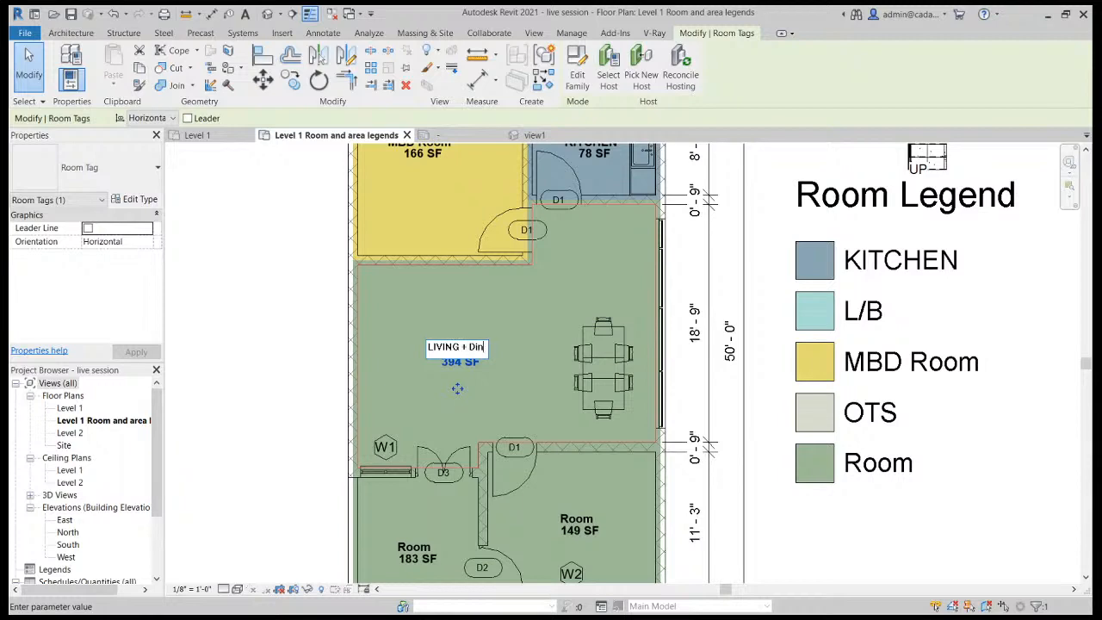
{"action": "key", "text": "Return"}
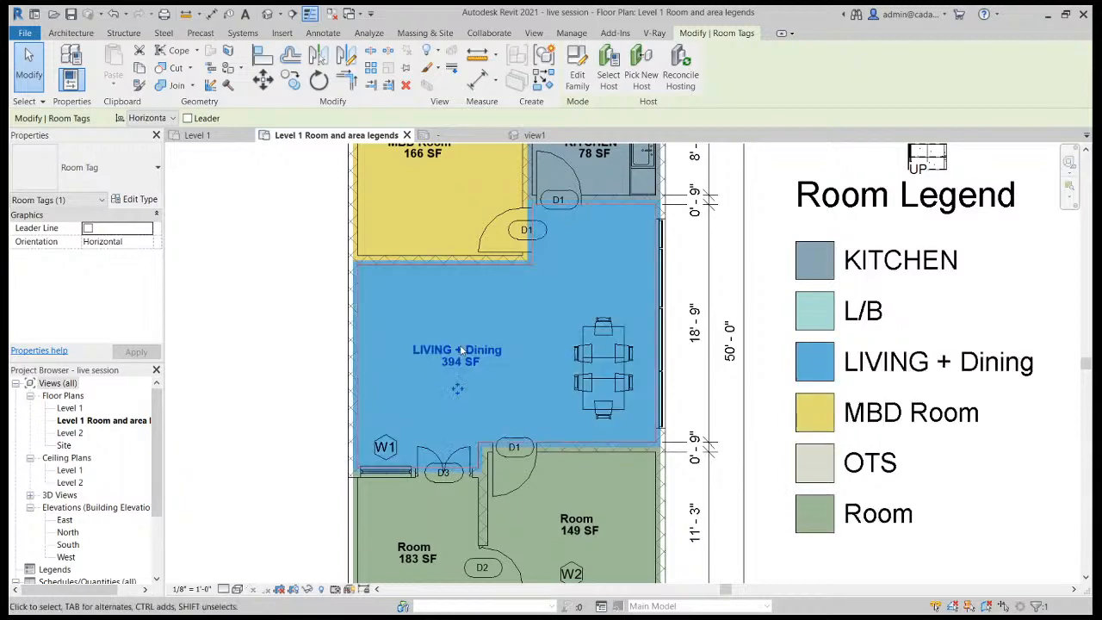
{"action": "scroll", "coordinate": [551, 294], "scroll_direction": "down", "scroll_amount": 5}
{"action": "left_click", "coordinate": [403, 356]}
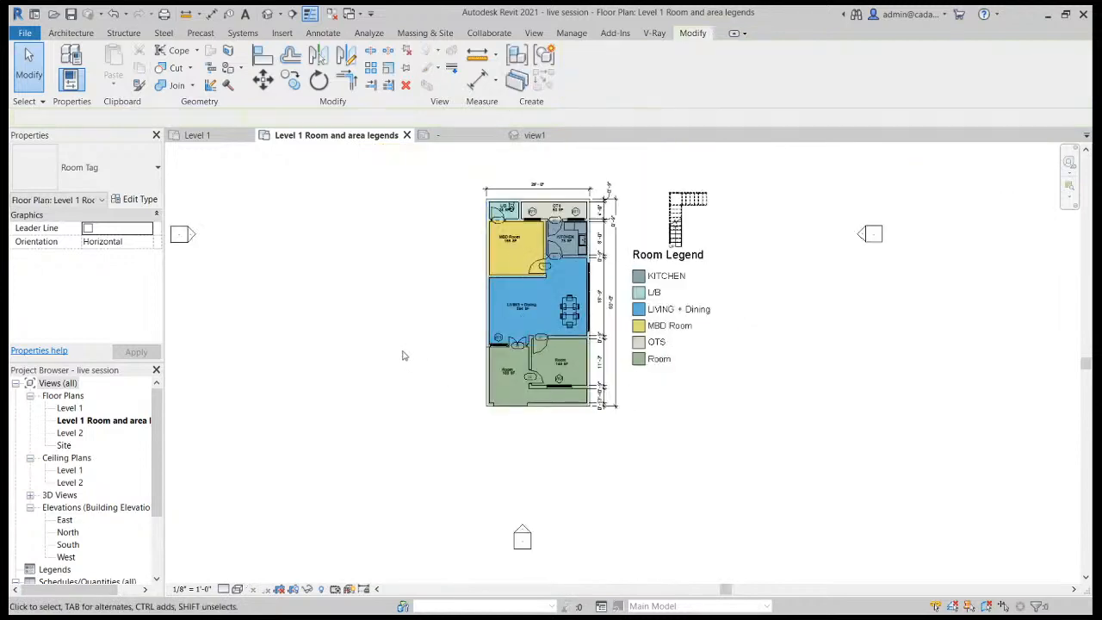
Rename the 149 SF room as DR Room and the remaining 183 SF room as PO.
{"action": "scroll", "coordinate": [559, 364], "scroll_direction": "up", "scroll_amount": 4}
{"action": "double_click", "coordinate": [569, 354]}
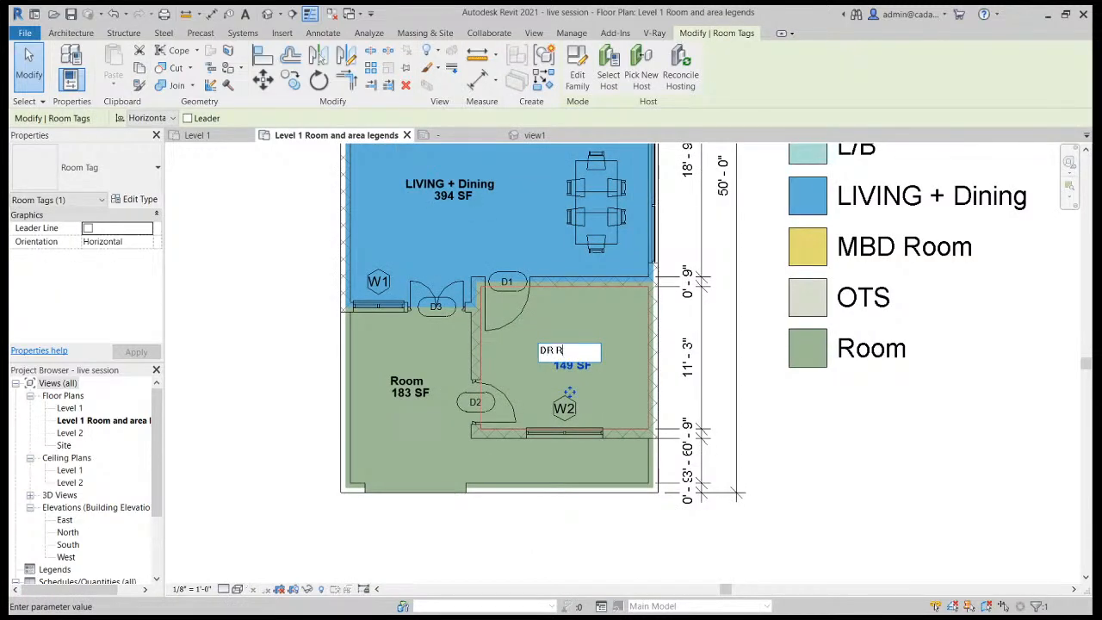
{"action": "key", "text": "Return"}
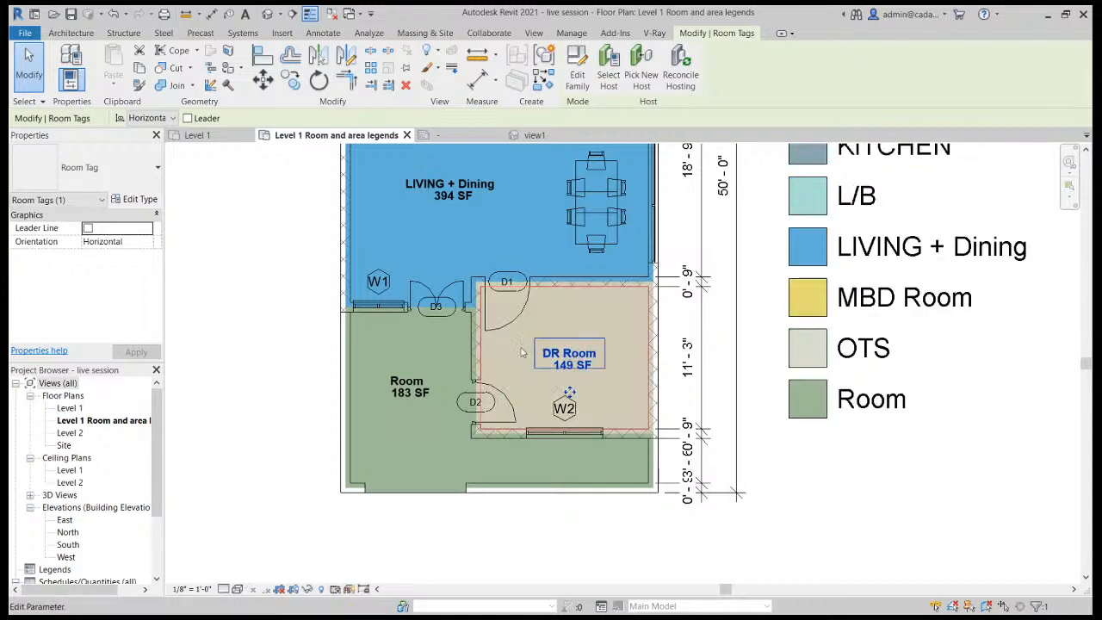
{"action": "double_click", "coordinate": [399, 379]}
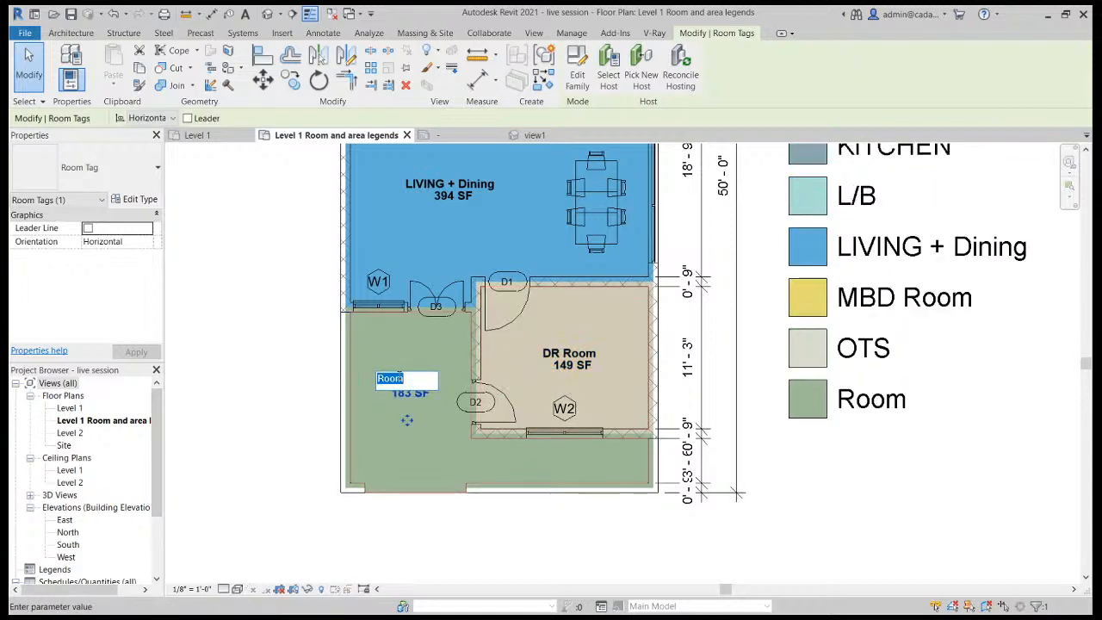
{"action": "type", "text": "PO"}
{"action": "key", "text": "Return"}
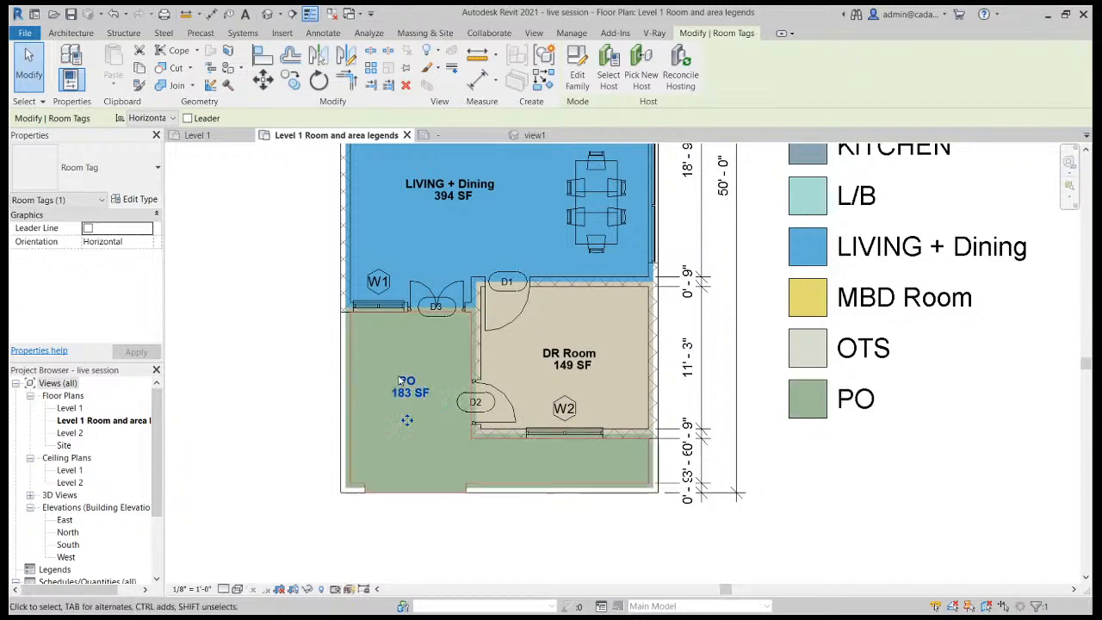
{"action": "left_click", "coordinate": [294, 405]}
{"action": "scroll", "coordinate": [300, 478], "scroll_direction": "down", "scroll_amount": 2}
{"action": "middle_click_drag", "start_coordinate": [618, 313], "coordinate": [641, 391]}
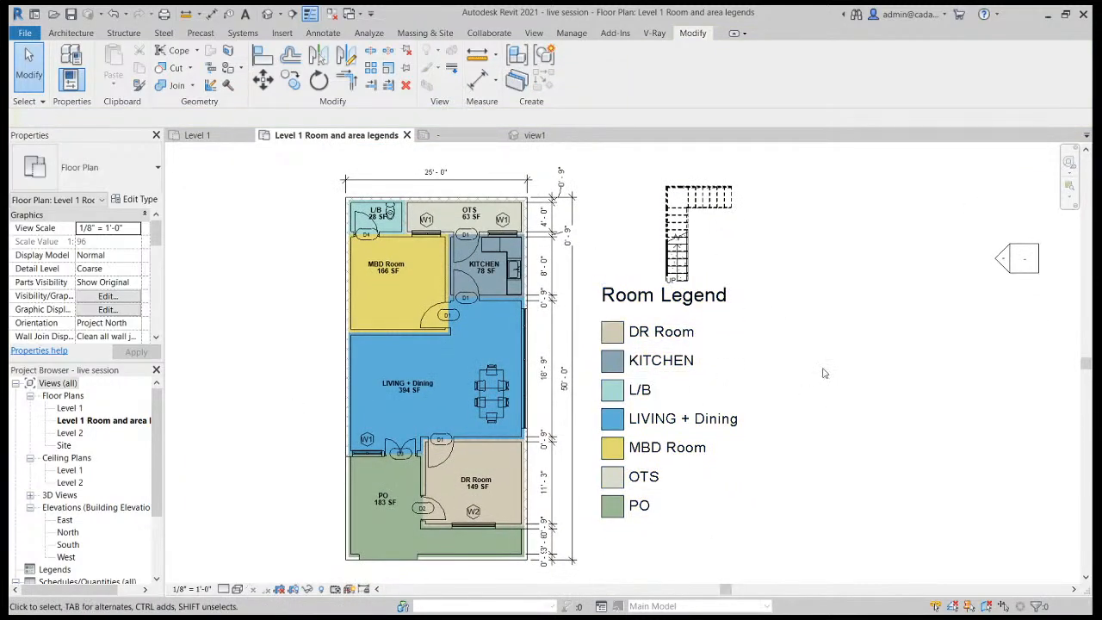
{"action": "scroll", "coordinate": [432, 350], "scroll_direction": "up", "scroll_amount": 2}
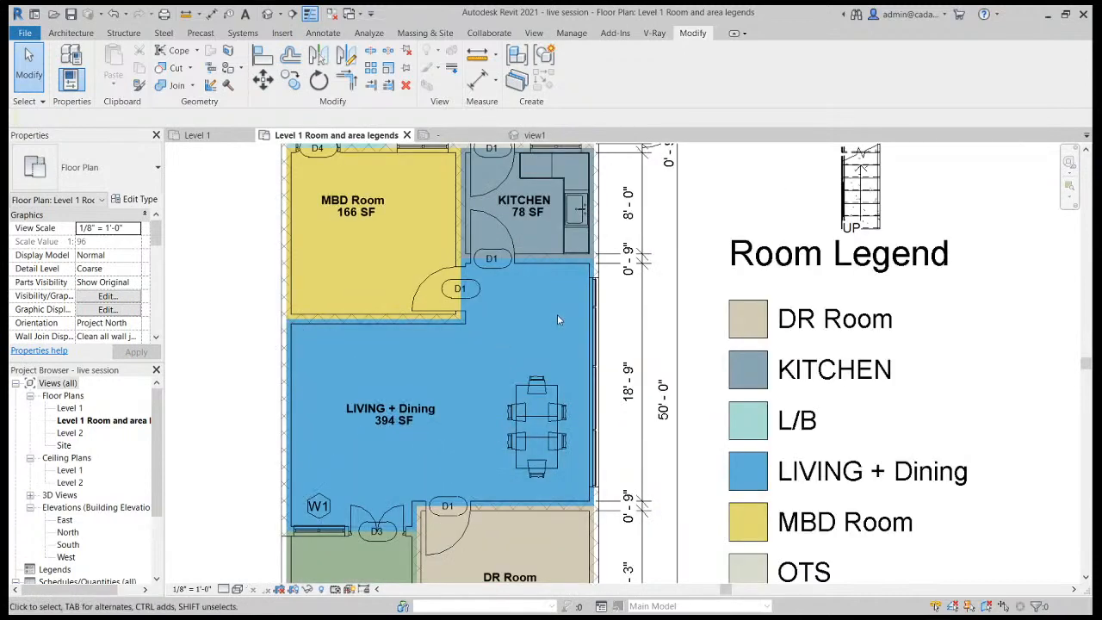
{"action": "left_click", "coordinate": [489, 313]}
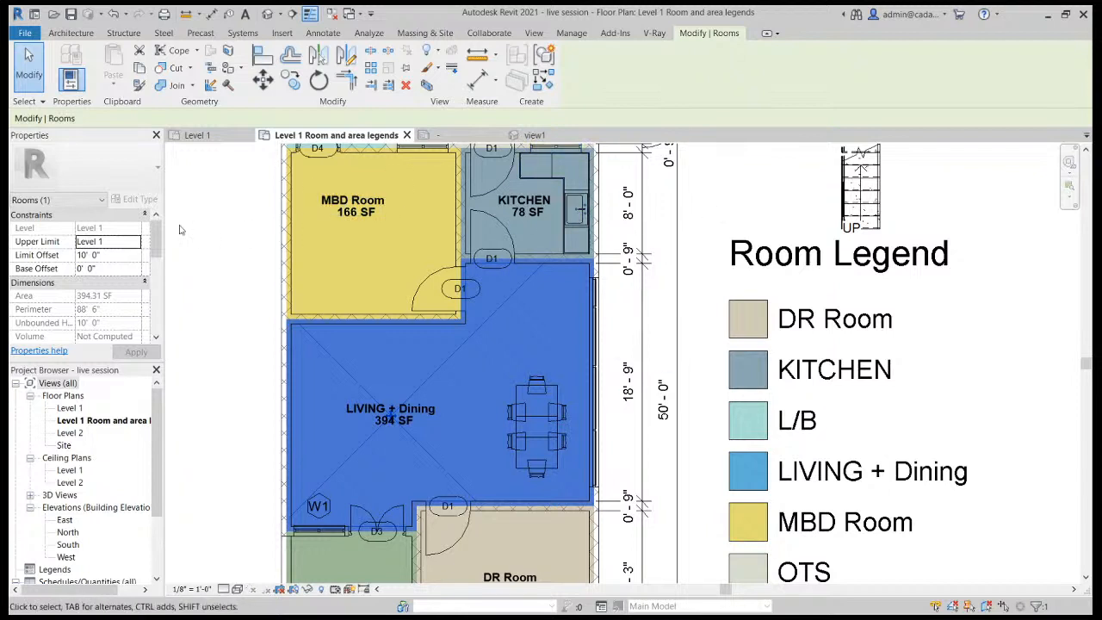
{"action": "mouse_move", "coordinate": [153, 243]}
{"action": "left_mouse_down"}
{"action": "mouse_move", "coordinate": [150, 312]}
{"action": "mouse_move", "coordinate": [153, 243]}
{"action": "left_mouse_up"}
{"action": "scroll", "coordinate": [866, 325], "scroll_direction": "down", "scroll_amount": 2}
{"action": "middle_click_drag", "start_coordinate": [865, 325], "coordinate": [784, 344]}
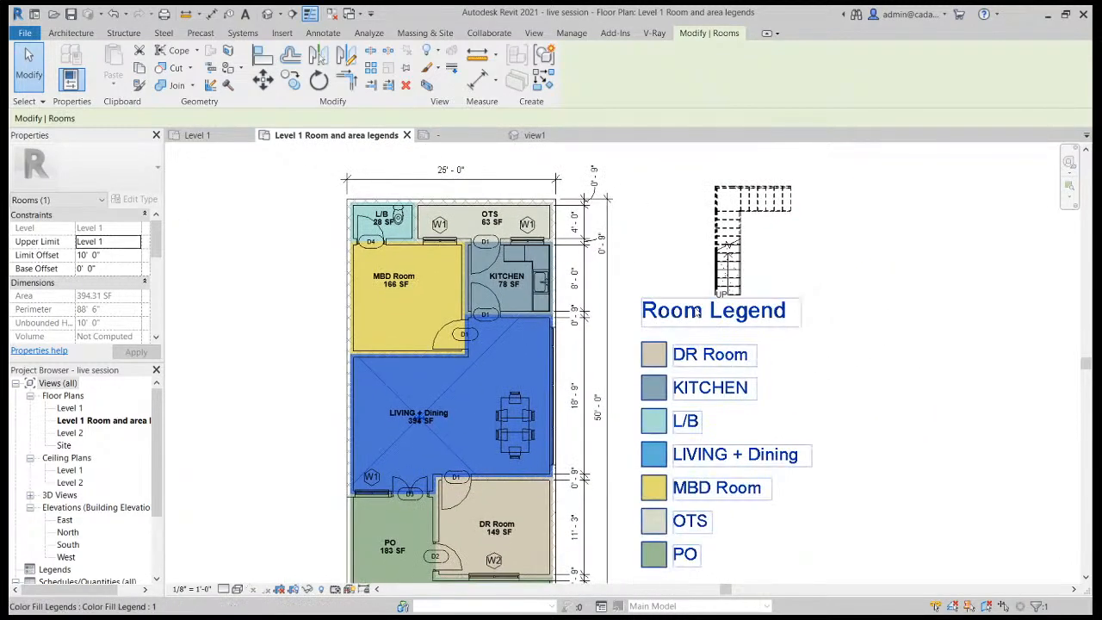
Edit the room legend's color scheme and set the DR Room fill pattern to Wood 1.
{"action": "left_click", "coordinate": [697, 312]}
{"action": "left_click", "coordinate": [580, 74]}
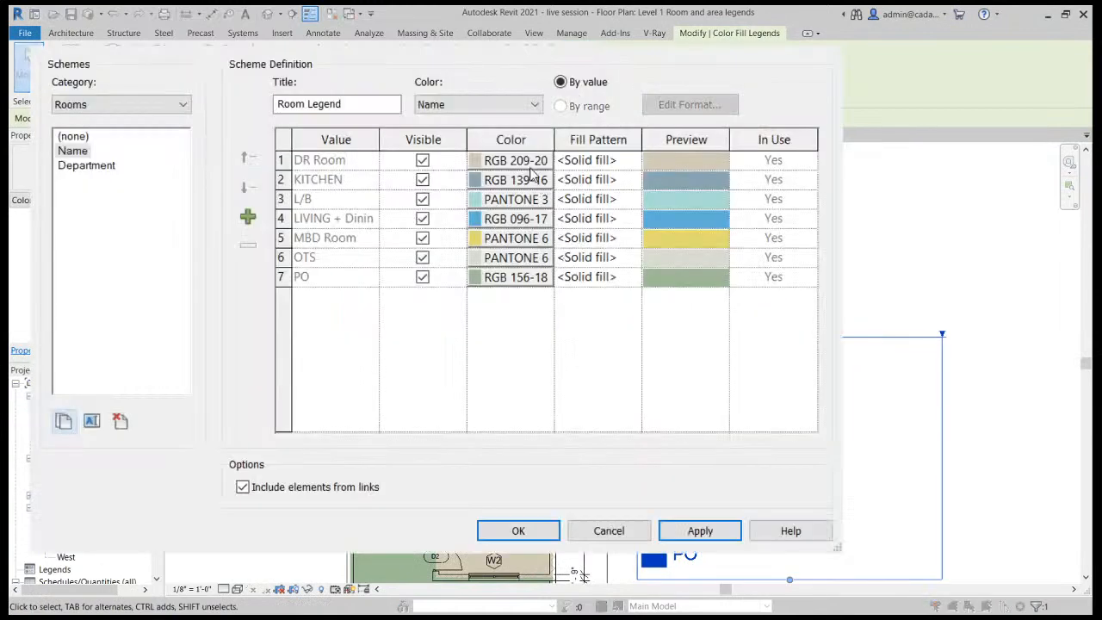
{"action": "left_click", "coordinate": [629, 168]}
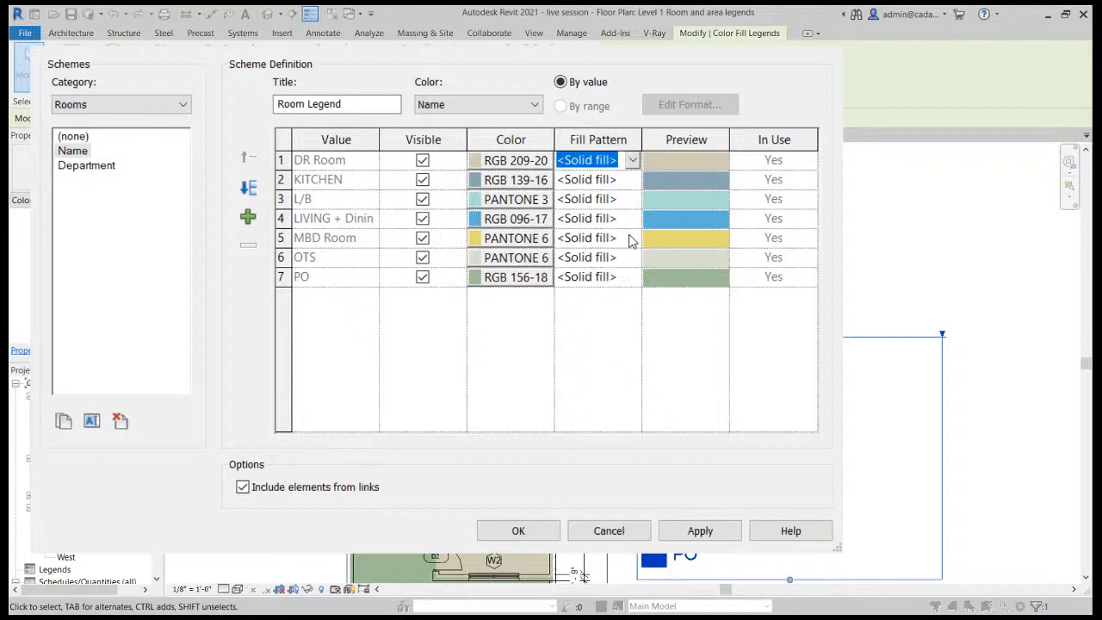
{"action": "left_click", "coordinate": [588, 190]}
{"action": "left_click", "coordinate": [700, 531]}
{"action": "left_click", "coordinate": [518, 532]}
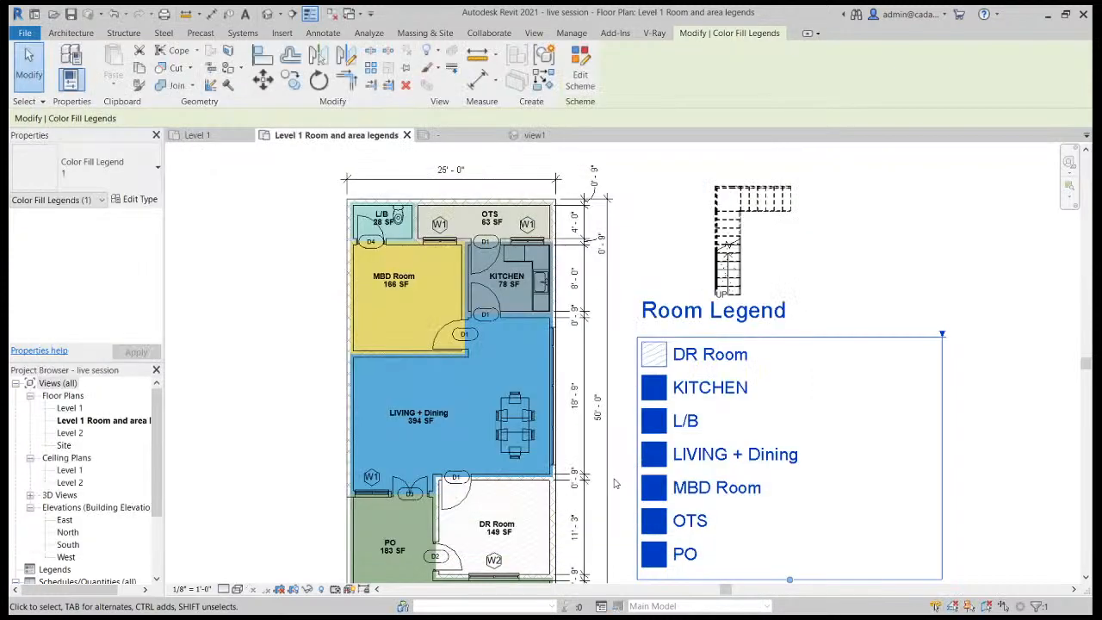
{"action": "left_click", "coordinate": [848, 221]}
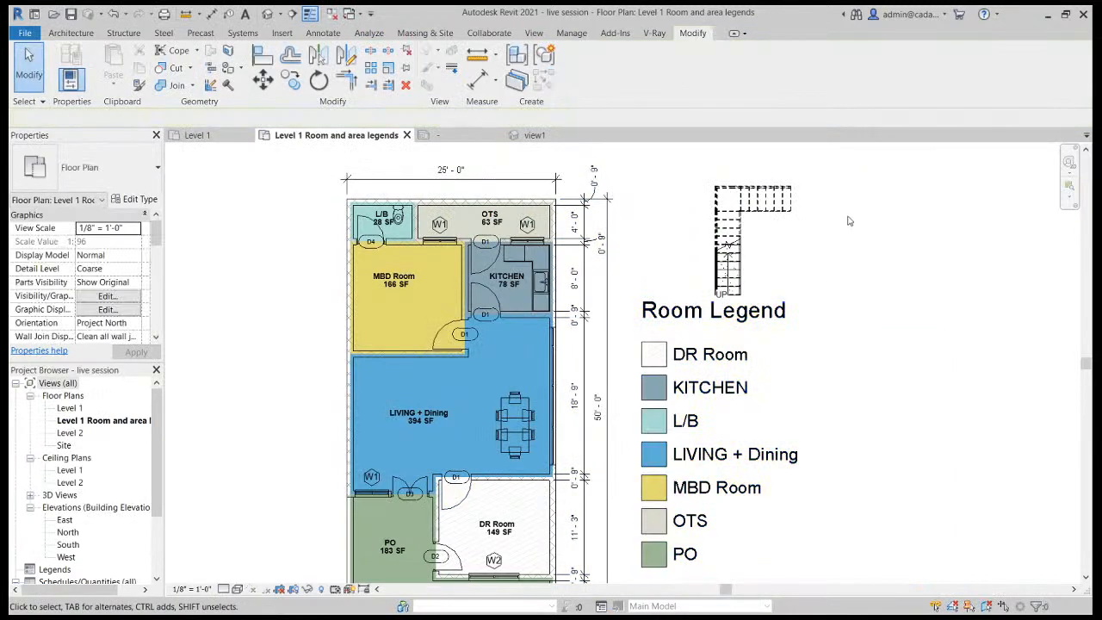
Edit the room legend's color scheme and set the PO fill pattern to Earth.
{"action": "scroll", "coordinate": [812, 252], "scroll_direction": "down", "scroll_amount": 3}
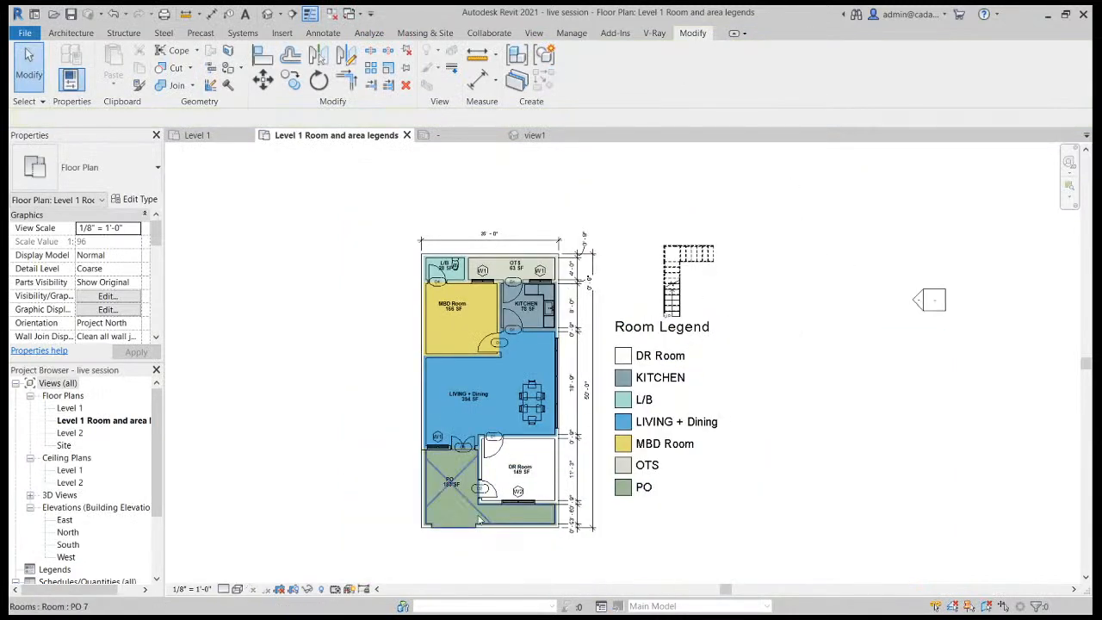
{"action": "scroll", "coordinate": [443, 474], "scroll_direction": "up", "scroll_amount": 5}
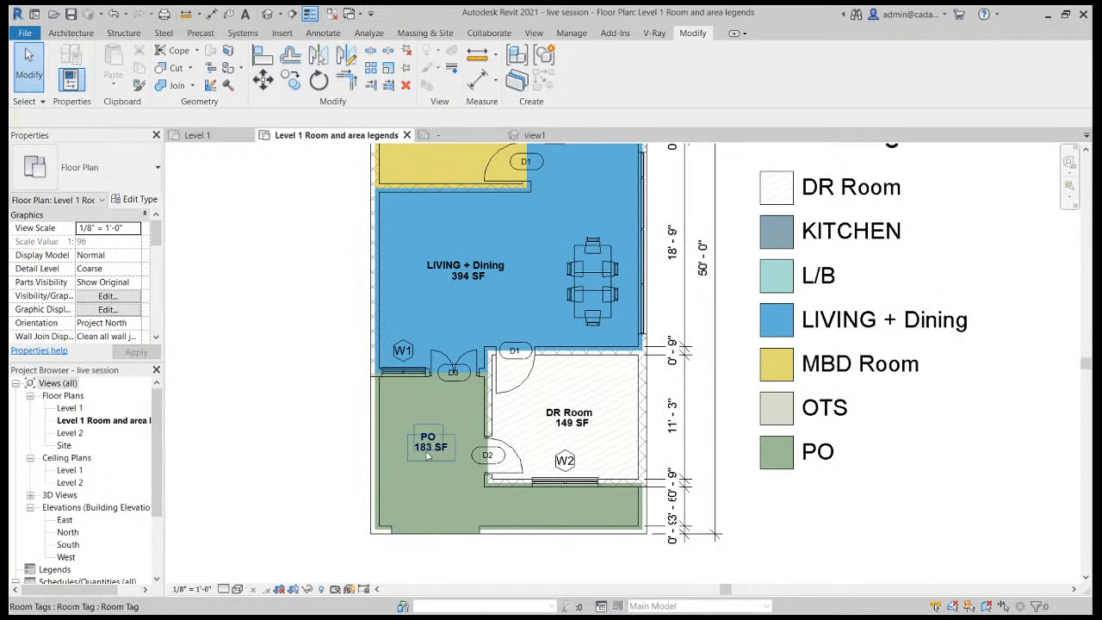
{"action": "left_click", "coordinate": [428, 454]}
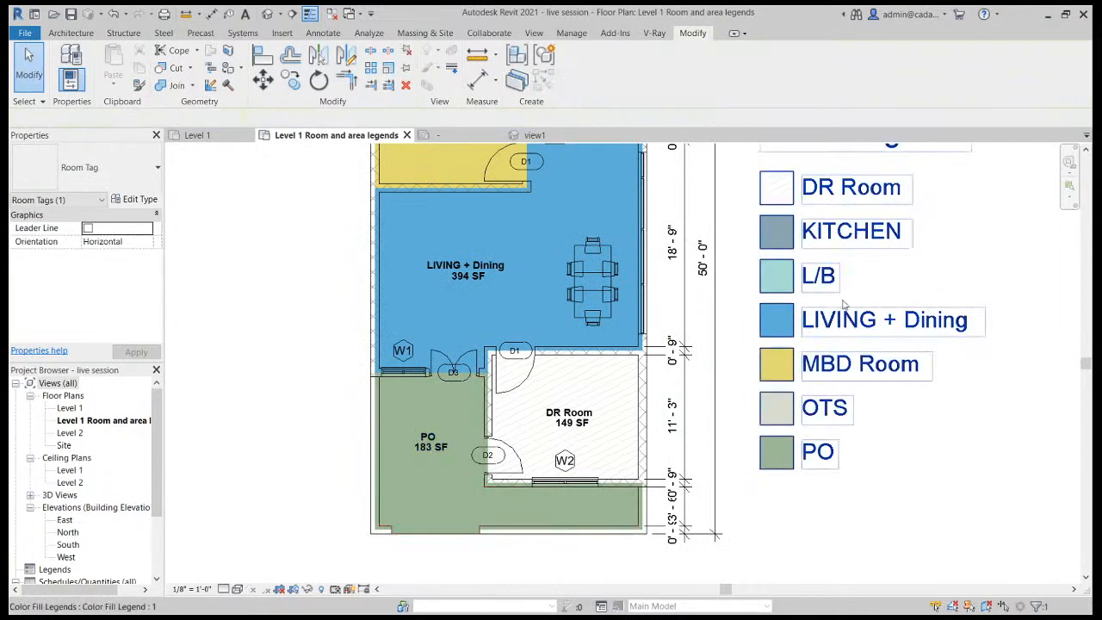
{"action": "left_click", "coordinate": [844, 297]}
{"action": "left_click", "coordinate": [580, 70]}
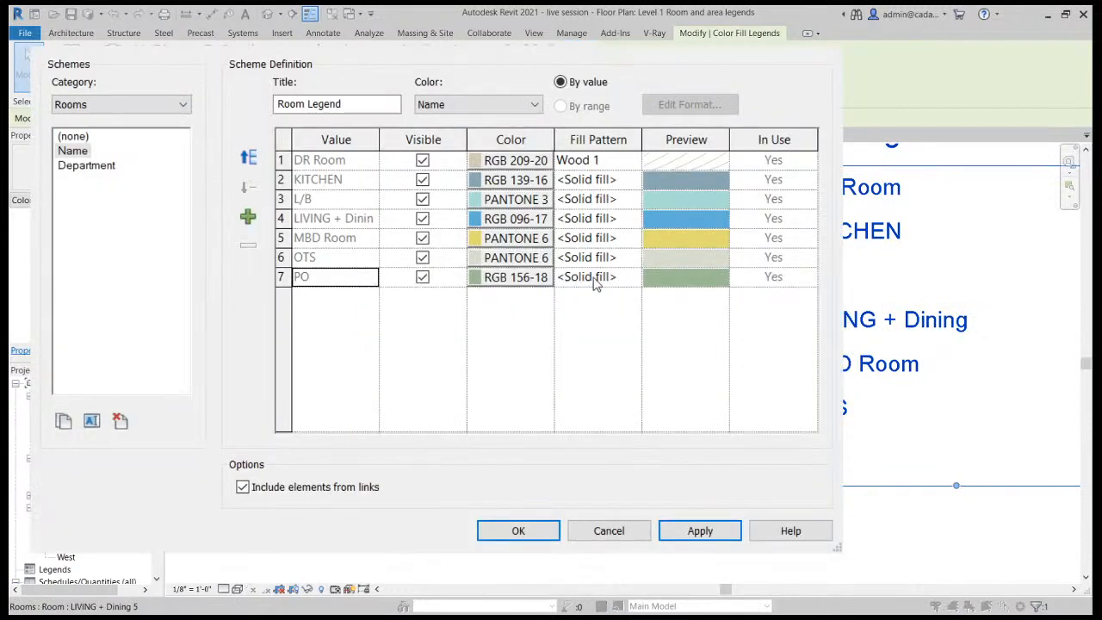
{"action": "left_click", "coordinate": [618, 277]}
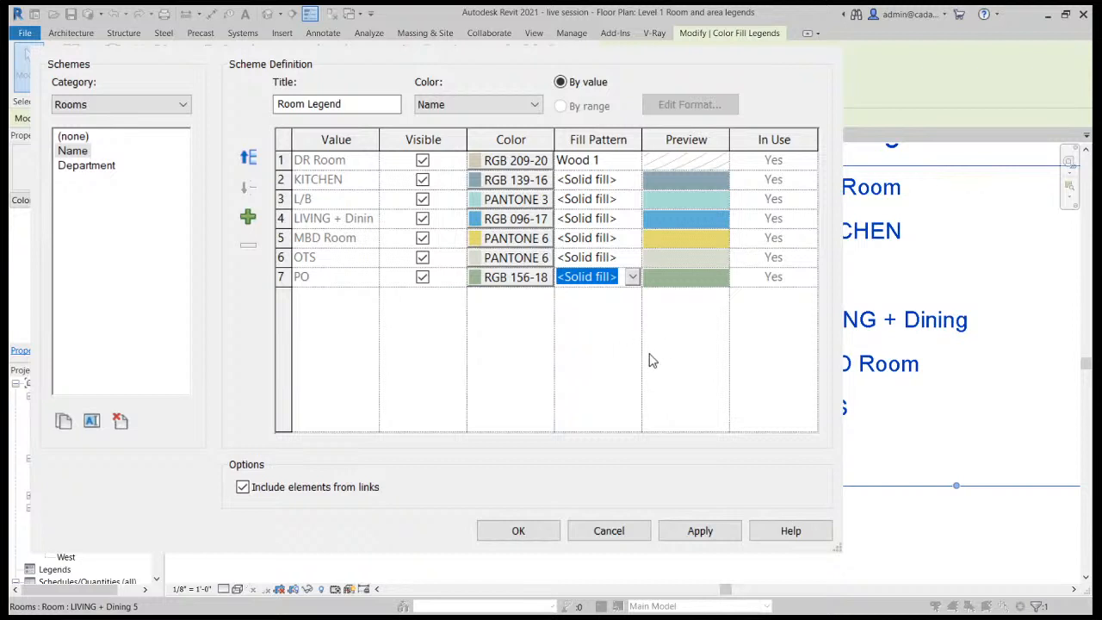
{"action": "left_click", "coordinate": [570, 294]}
{"action": "left_click", "coordinate": [685, 533]}
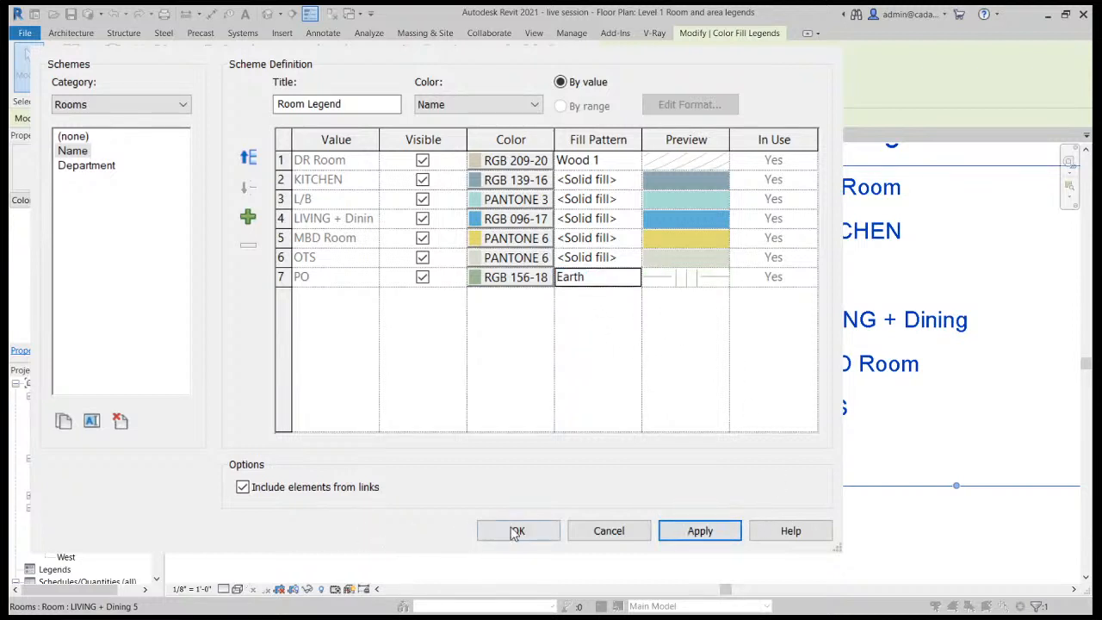
{"action": "left_click", "coordinate": [517, 531]}
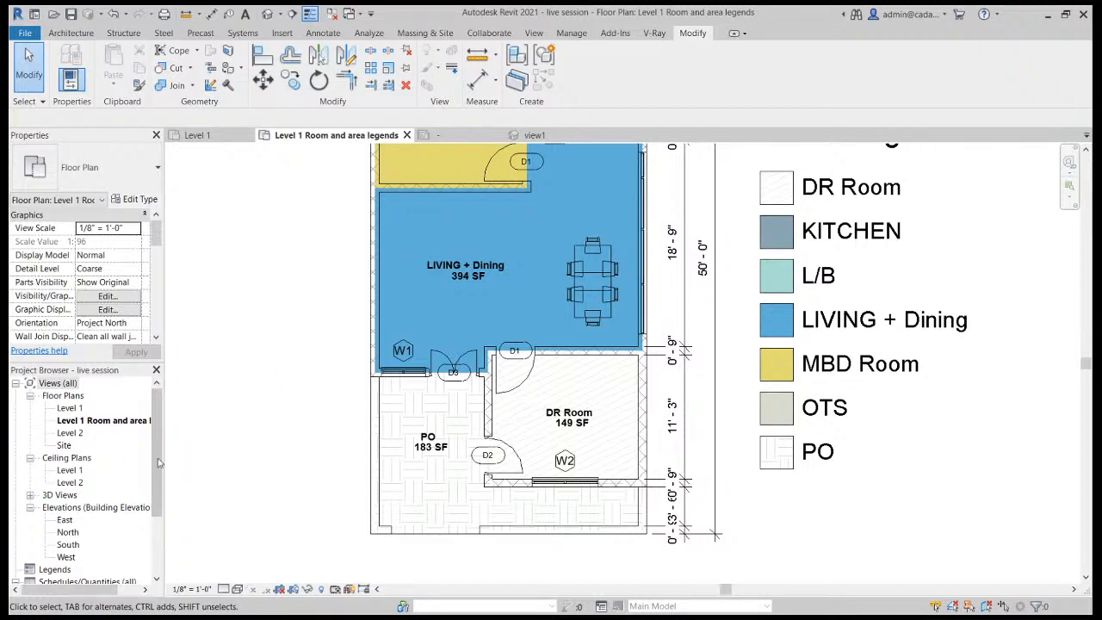
Undo the Wood 1 and Earth fill pattern changes made to DR Room and PO.
{"action": "key", "text": "ctrl+z"}
{"action": "key", "text": "ctrl+z"}
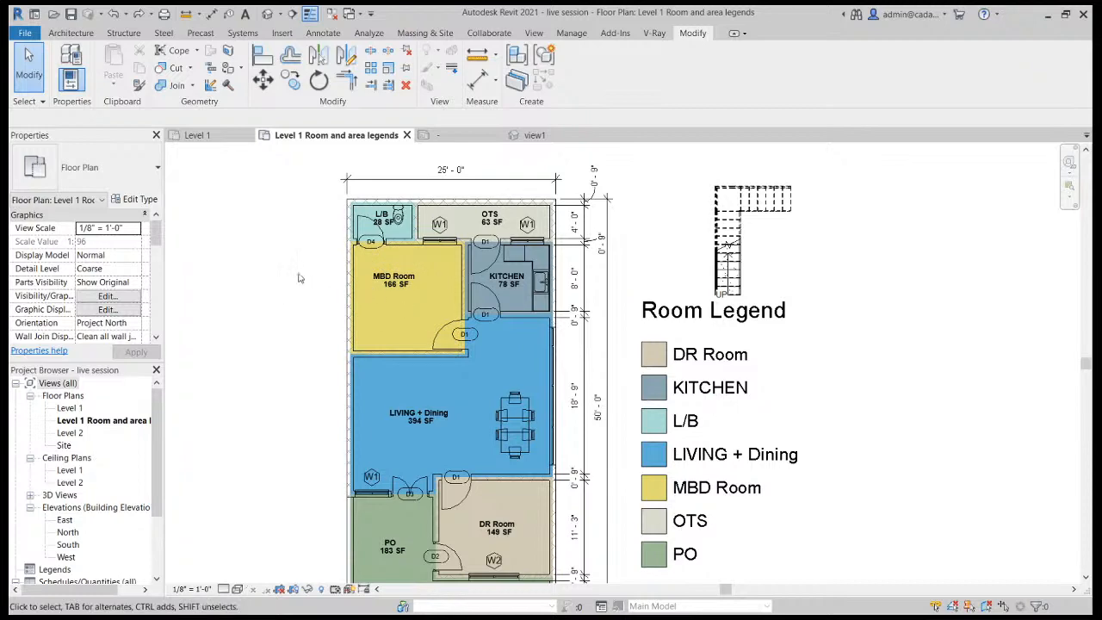
{"action": "middle_click_drag", "start_coordinate": [754, 395], "coordinate": [795, 276]}
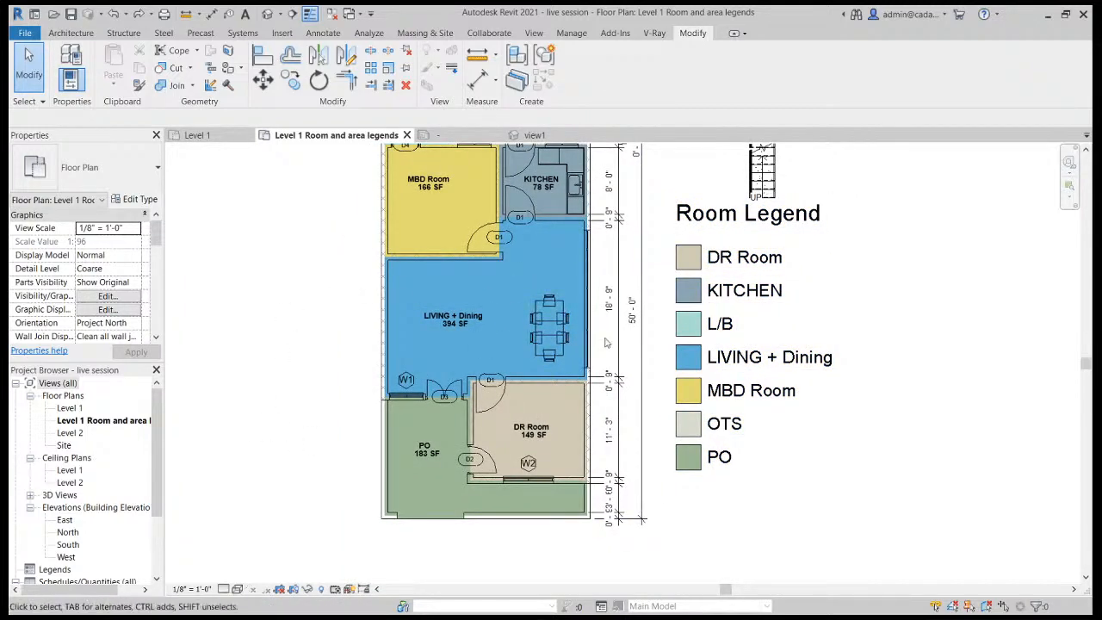
Select the detached staircase above the legend and open the Level 1 floor plan view.
{"action": "scroll", "coordinate": [710, 394], "scroll_direction": "down", "scroll_amount": 1}
{"action": "middle_click_drag", "start_coordinate": [887, 323], "coordinate": [844, 378]}
{"action": "scroll", "coordinate": [726, 232], "scroll_direction": "up", "scroll_amount": 1}
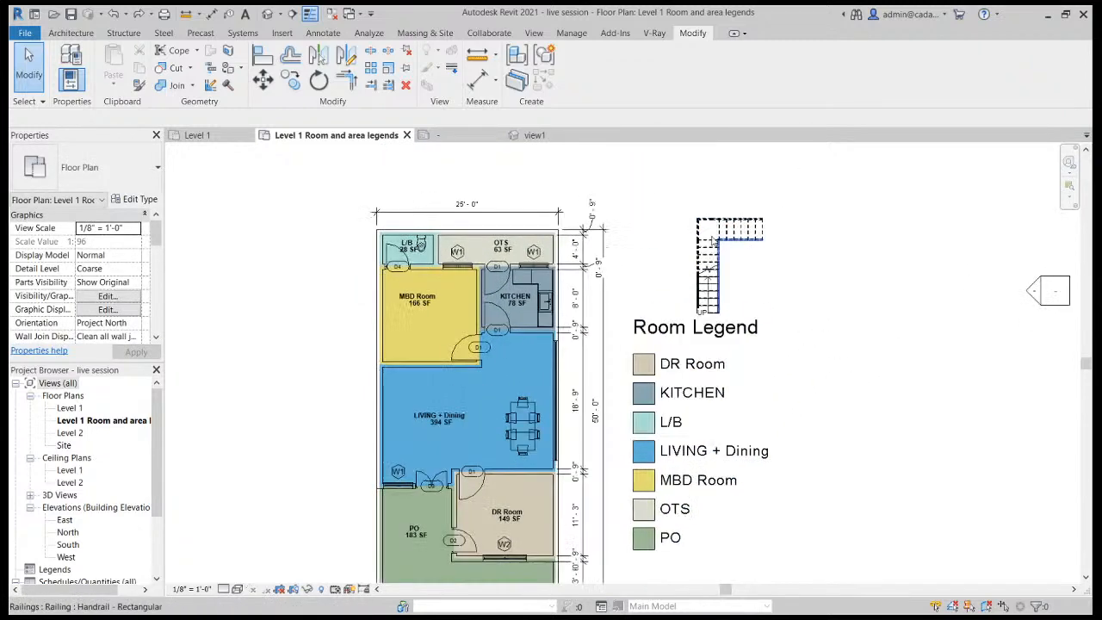
{"action": "left_click", "coordinate": [726, 233]}
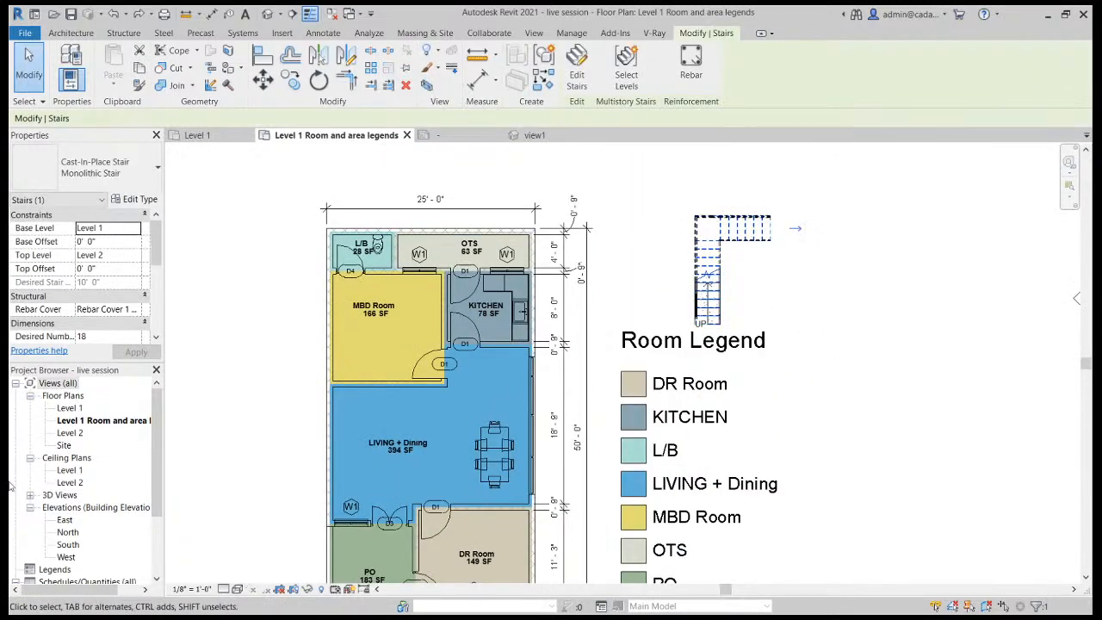
{"action": "double_click", "coordinate": [76, 409]}
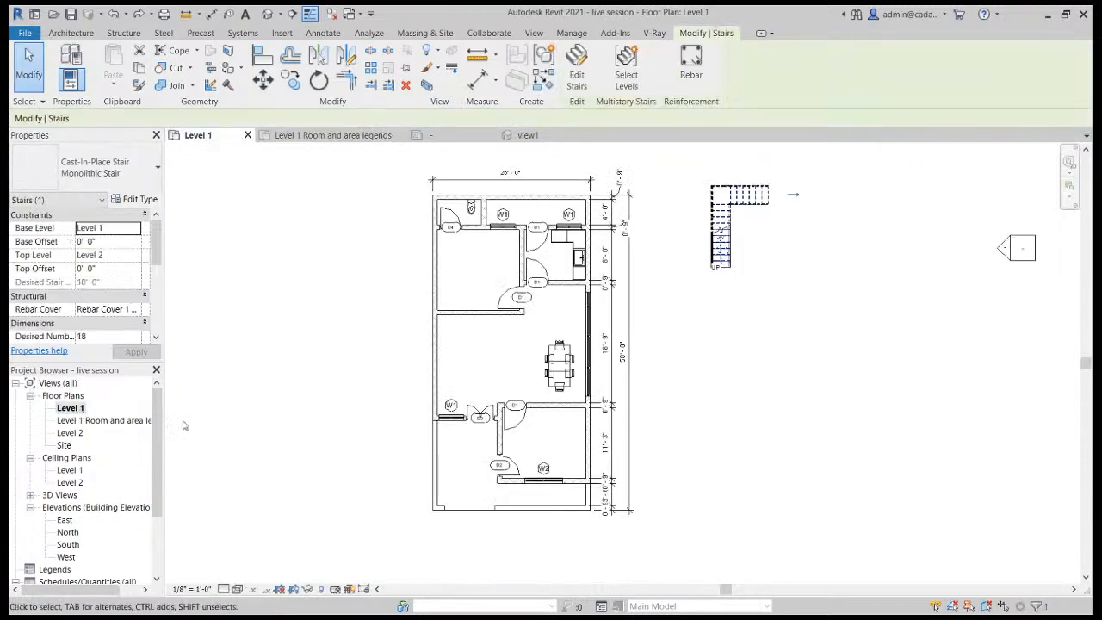
Delete the glass panel railing from the detached staircase in the 3D view.
{"action": "scroll", "coordinate": [740, 196], "scroll_direction": "up", "scroll_amount": 2}
{"action": "scroll", "coordinate": [741, 198], "scroll_direction": "up", "scroll_amount": 1}
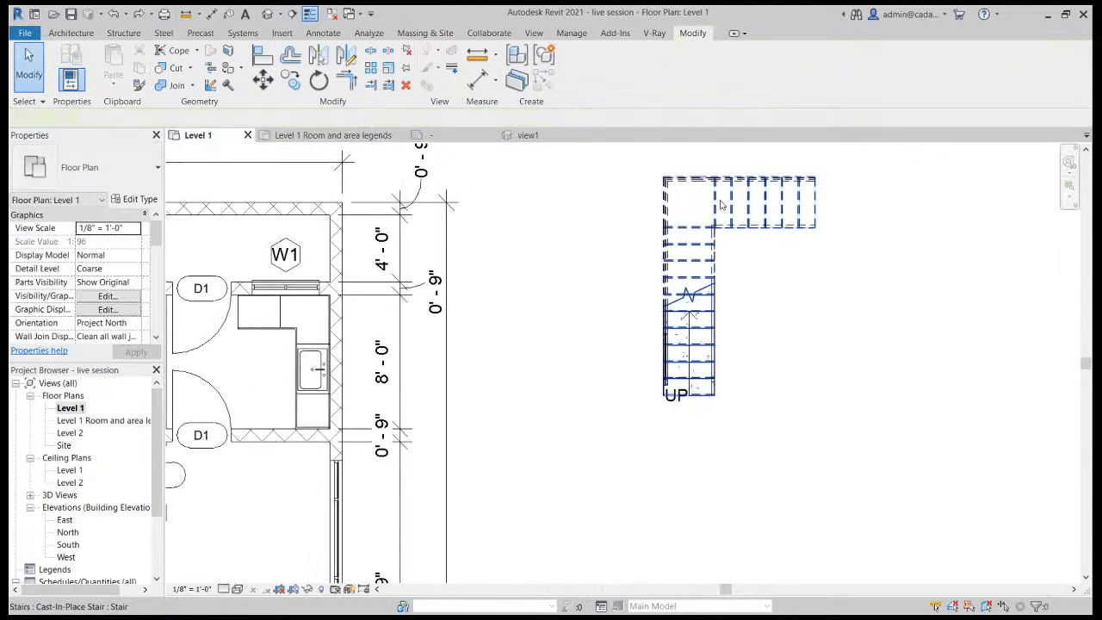
{"action": "left_click", "coordinate": [721, 205]}
{"action": "scroll", "coordinate": [757, 243], "scroll_direction": "down", "scroll_amount": 2}
{"action": "left_click", "coordinate": [766, 247]}
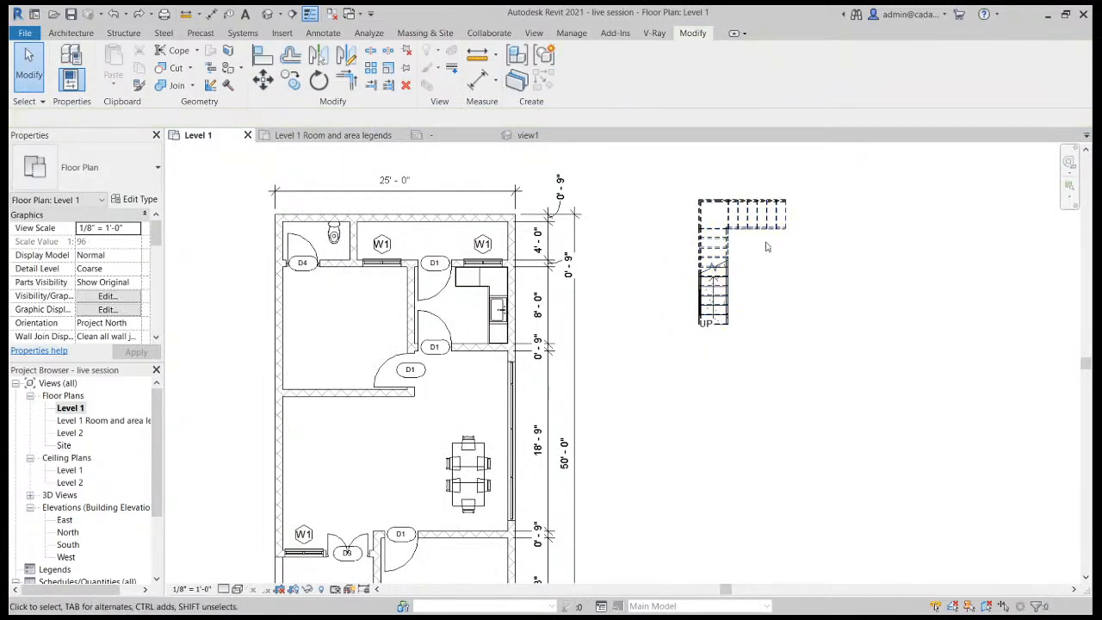
{"action": "left_click", "coordinate": [268, 14]}
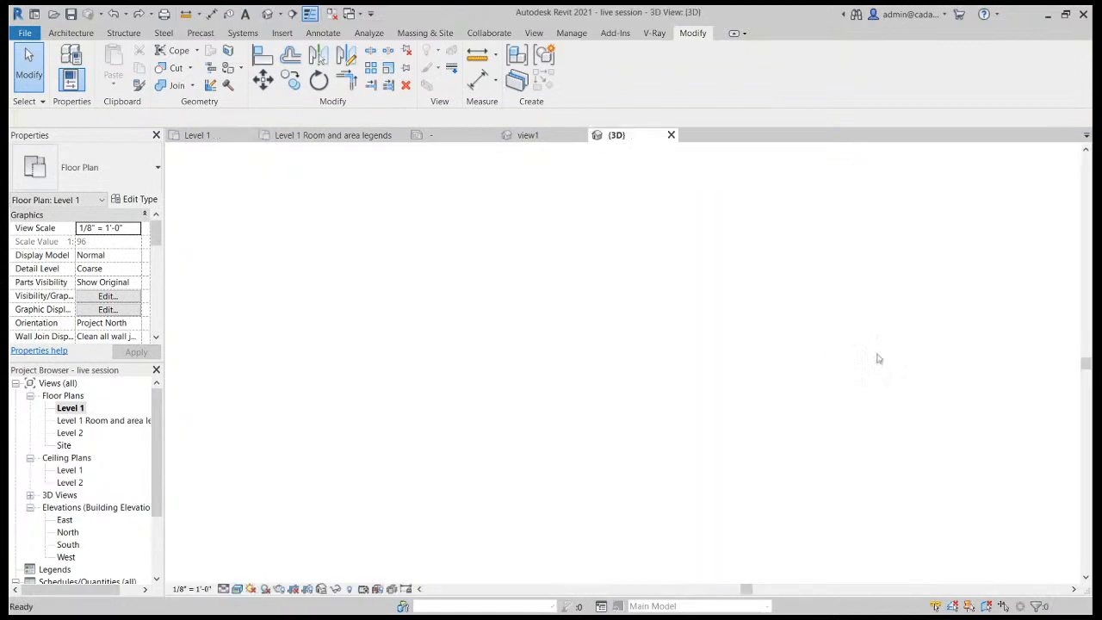
{"action": "scroll", "coordinate": [688, 434], "scroll_direction": "up", "scroll_amount": 5}
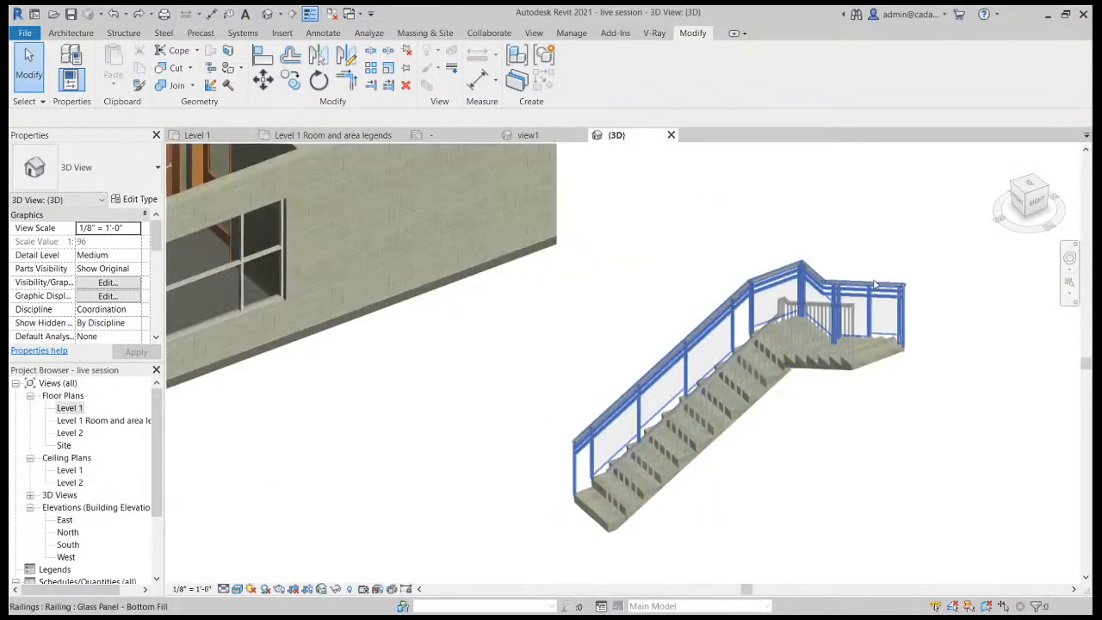
{"action": "left_click", "coordinate": [875, 284]}
{"action": "key", "text": "Delete"}
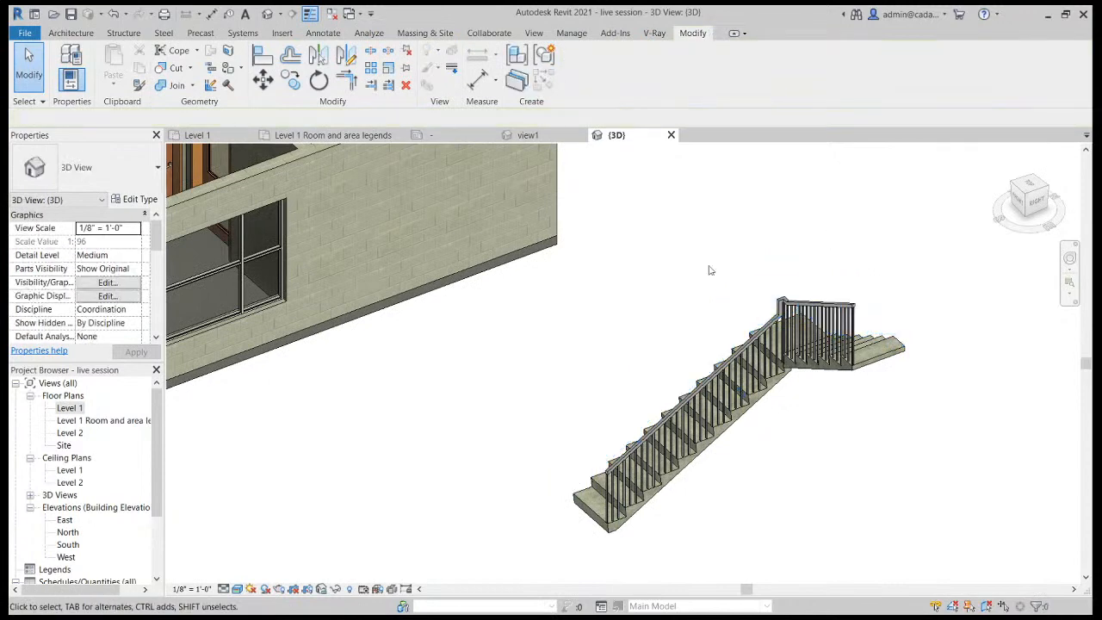
Reopen the Level 1 floor plan and move the detached staircase into the living area, near the W1 window's side wall.
{"action": "double_click", "coordinate": [71, 408]}
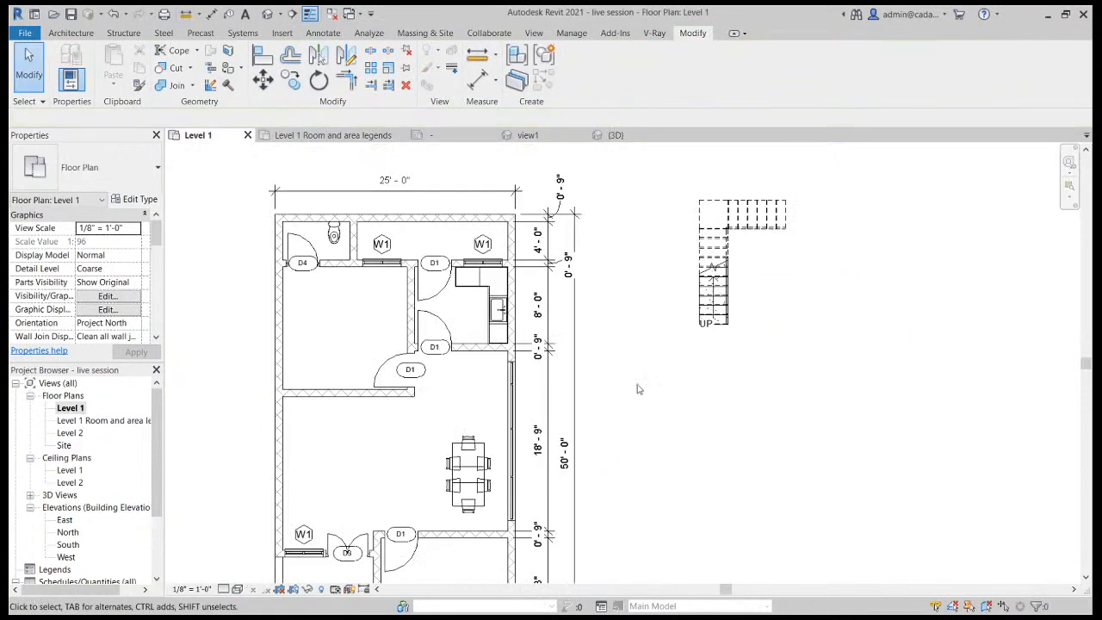
{"action": "scroll", "coordinate": [637, 386], "scroll_direction": "down", "scroll_amount": 2}
{"action": "left_click", "coordinate": [699, 264]}
{"action": "left_click_drag", "start_coordinate": [690, 267], "coordinate": [418, 411]}
{"action": "left_click", "coordinate": [347, 421]}
{"action": "scroll", "coordinate": [422, 419], "scroll_direction": "up", "scroll_amount": 4}
Align the staircase's two outer edges with the inner faces of the adjoining living room walls.
{"action": "key", "text": "a"}
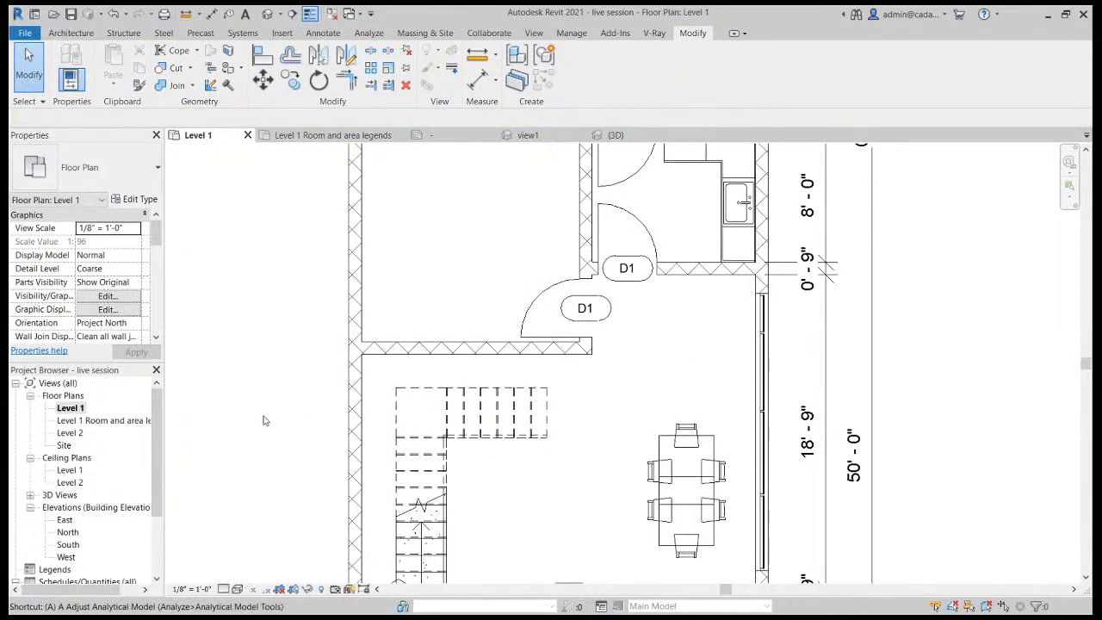
{"action": "key", "text": "l"}
{"action": "left_click", "coordinate": [419, 363]}
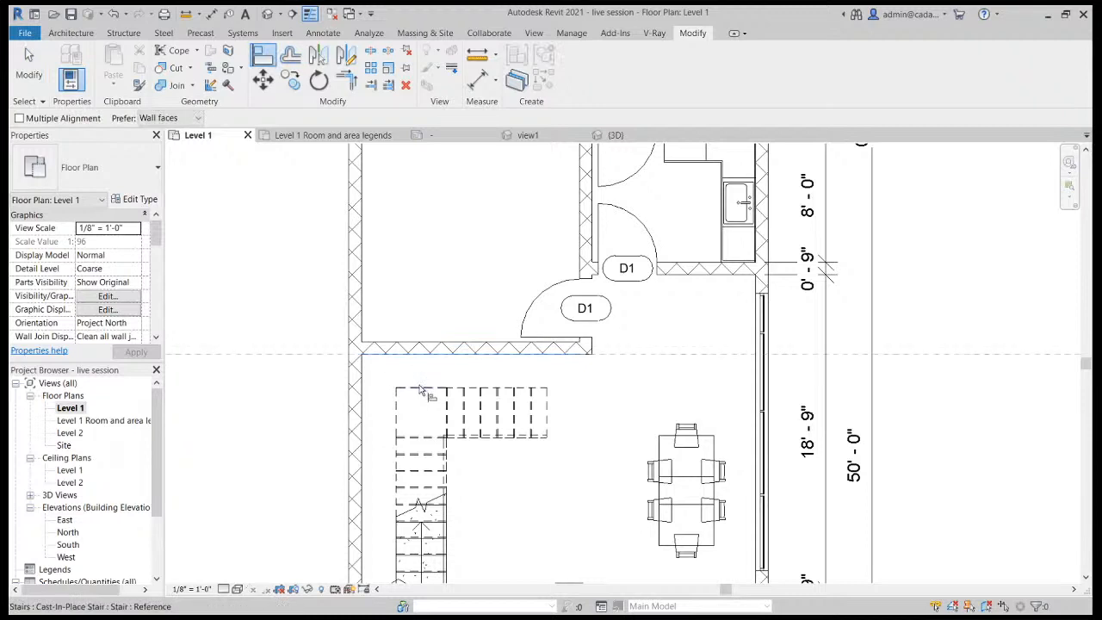
{"action": "left_click", "coordinate": [419, 390]}
{"action": "left_click", "coordinate": [363, 404]}
{"action": "left_click", "coordinate": [396, 400]}
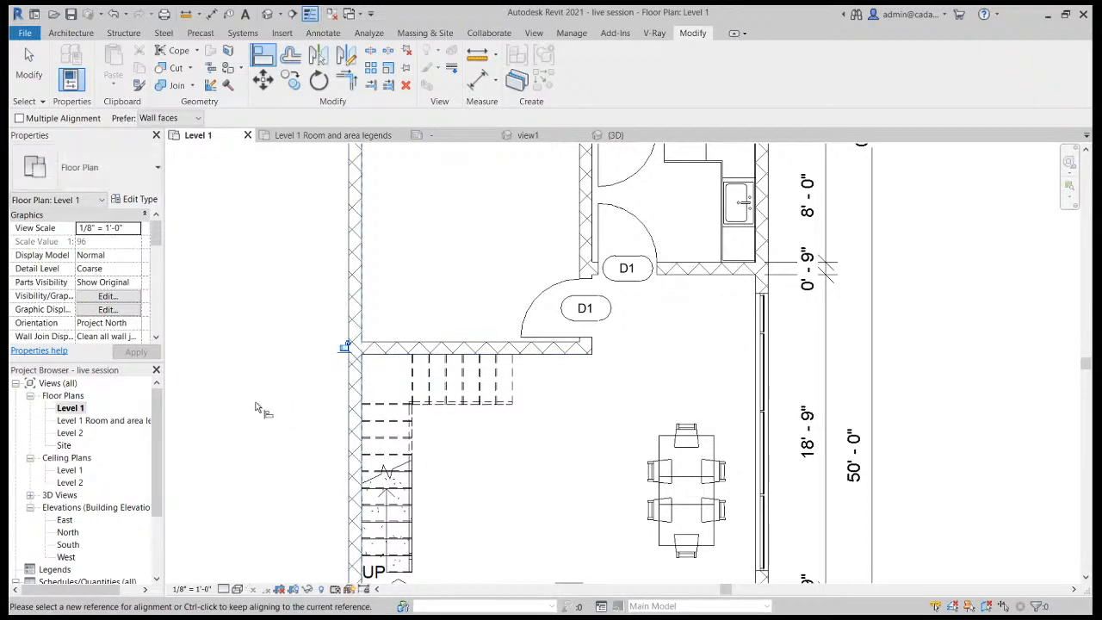
{"action": "key", "text": "Escape"}
{"action": "key", "text": "Escape"}
{"action": "scroll", "coordinate": [289, 426], "scroll_direction": "down", "scroll_amount": 4}
{"action": "scroll", "coordinate": [288, 426], "scroll_direction": "up", "scroll_amount": 2}
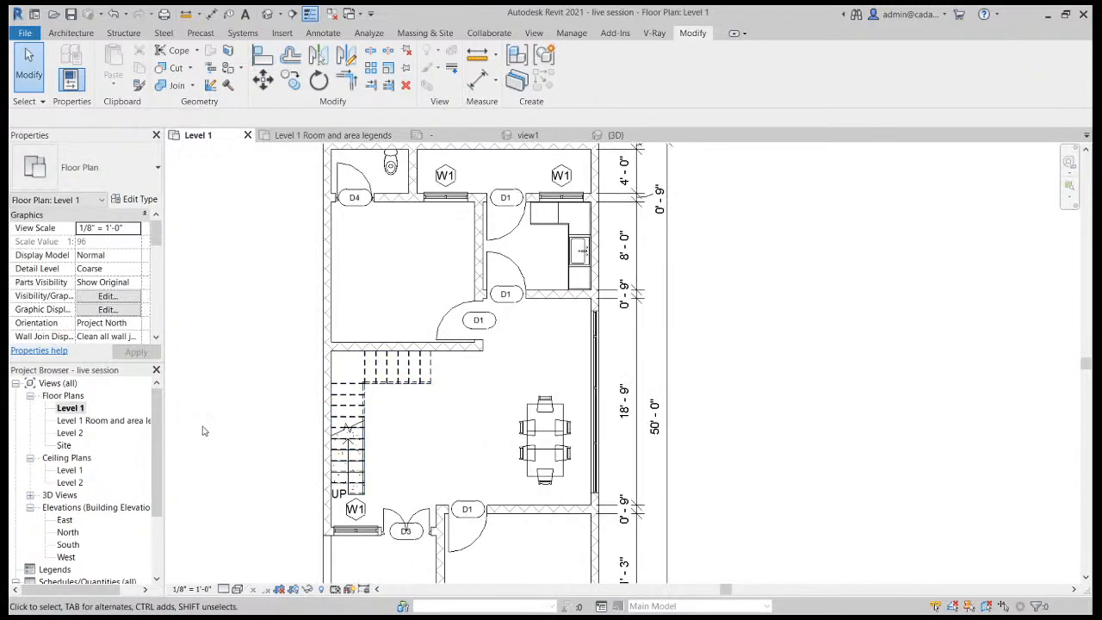
Examine the relocated staircase and its upper flight in 3D, and return to the Level 1 floor plan.
{"action": "left_click", "coordinate": [267, 14]}
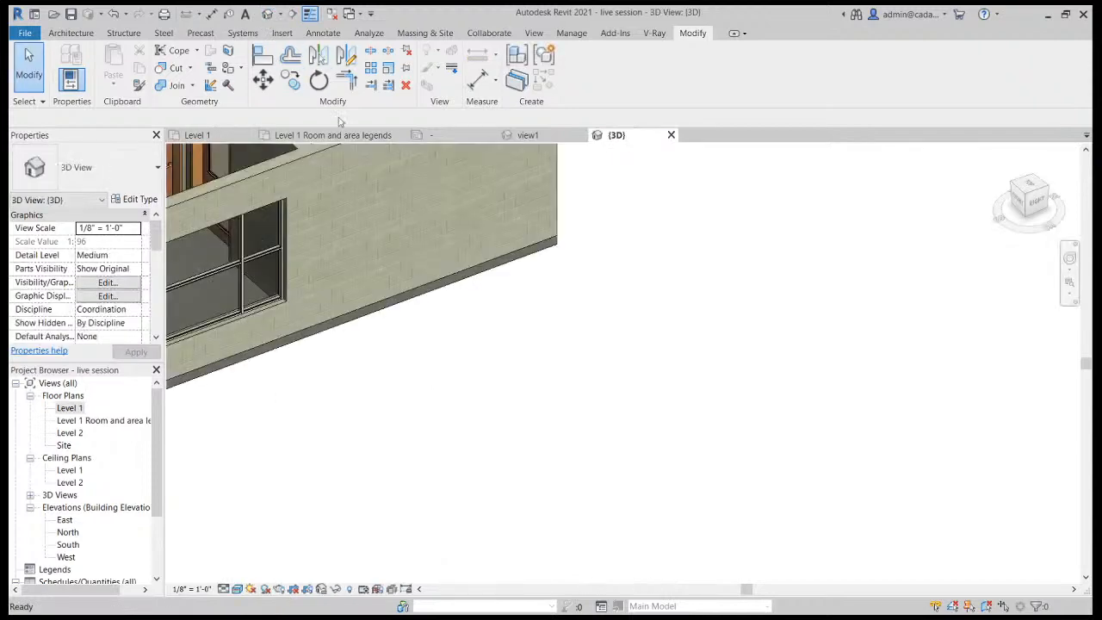
{"action": "scroll", "coordinate": [602, 447], "scroll_direction": "down", "scroll_amount": 10}
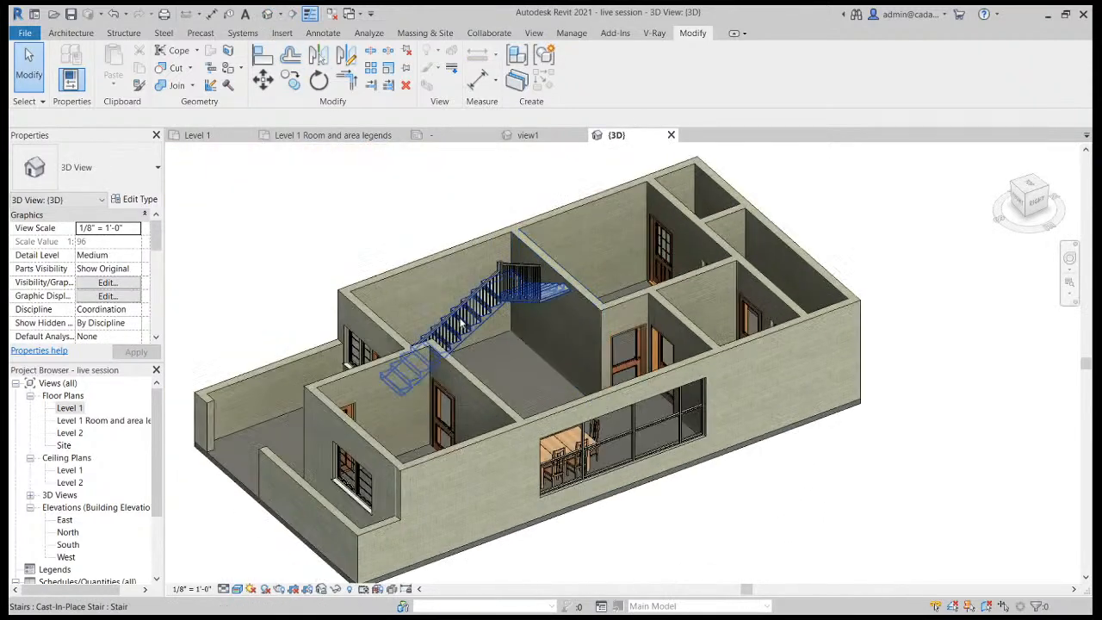
{"action": "scroll", "coordinate": [528, 329], "scroll_direction": "up", "scroll_amount": 8}
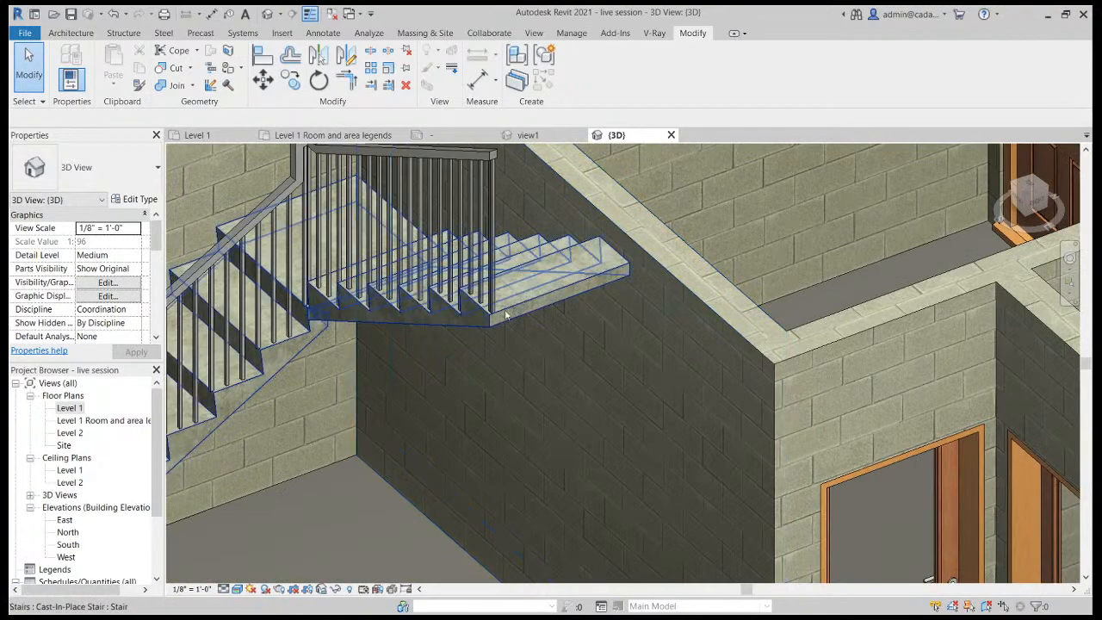
{"action": "scroll", "coordinate": [507, 316], "scroll_direction": "down", "scroll_amount": 6}
{"action": "left_click", "coordinate": [68, 408]}
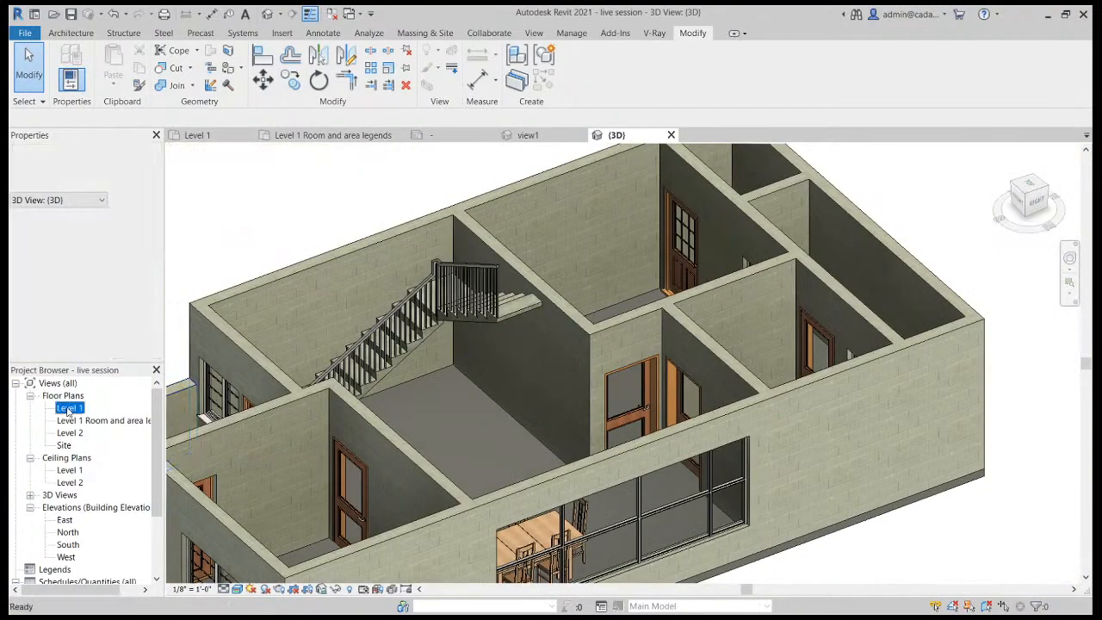
{"action": "scroll", "coordinate": [782, 374], "scroll_direction": "down", "scroll_amount": 3}
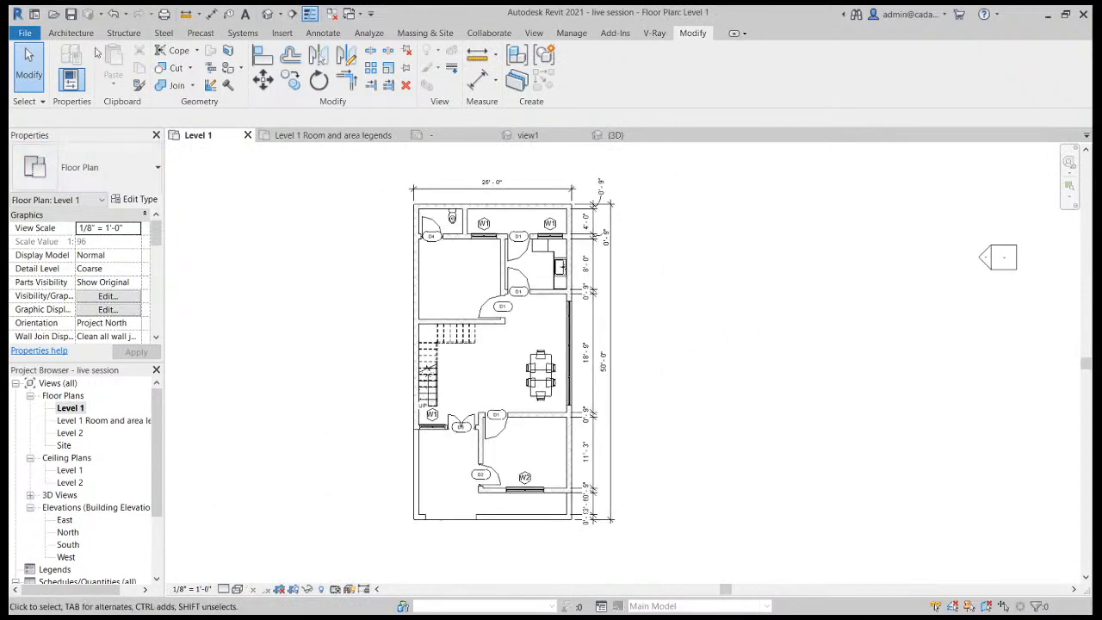
Start a roof by footprint based on Level 2 with Defines slope turned off.
{"action": "left_click", "coordinate": [86, 34]}
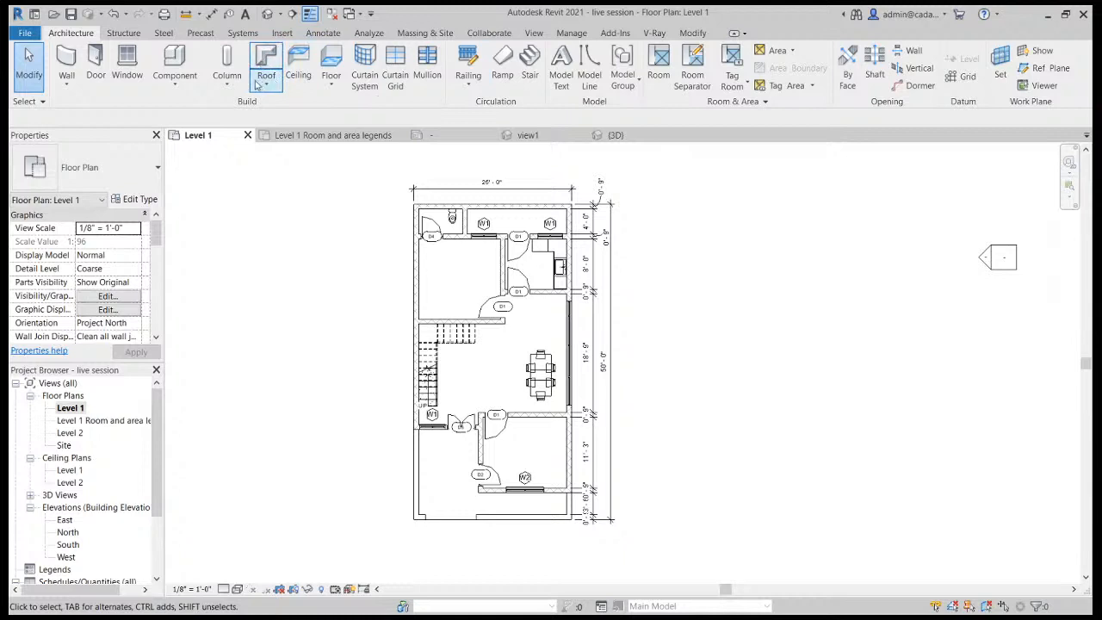
{"action": "left_click", "coordinate": [268, 77]}
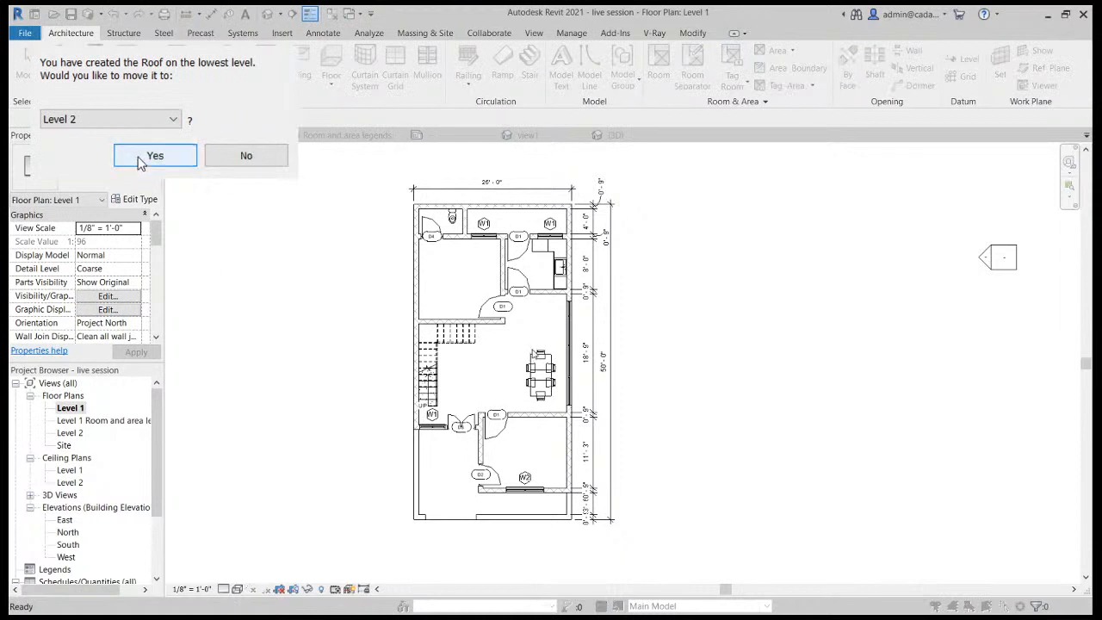
{"action": "left_click", "coordinate": [146, 157]}
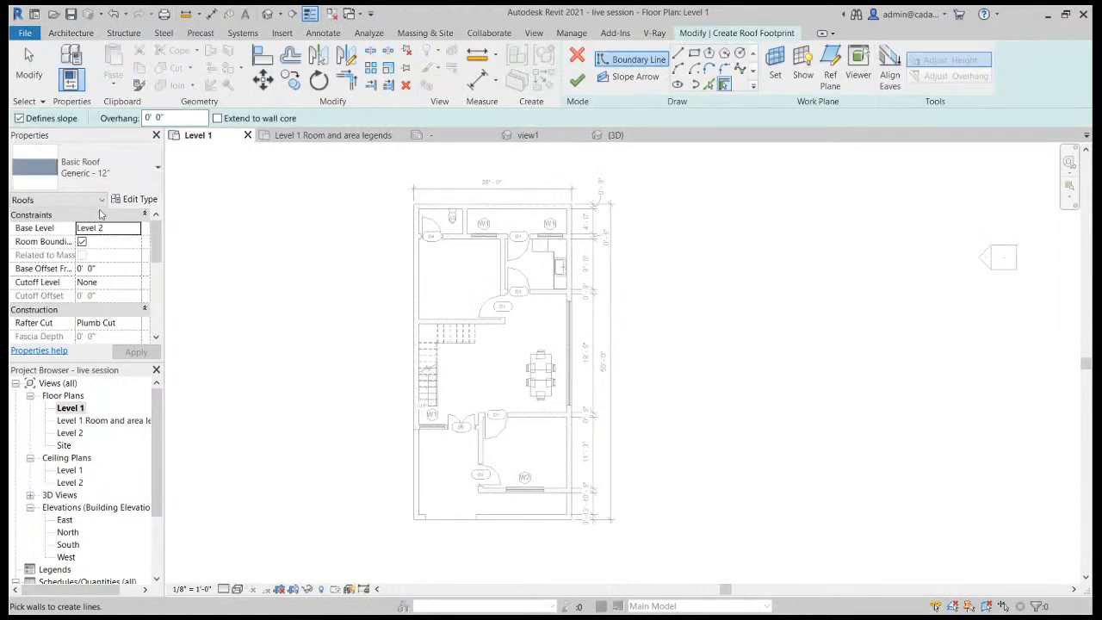
{"action": "left_click", "coordinate": [19, 119]}
Sketch a rectangular roof boundary from the building's outer corner by the toilet to the opposite outer wall corner beside window W2.
{"action": "left_click", "coordinate": [694, 53]}
{"action": "scroll", "coordinate": [402, 209], "scroll_direction": "up", "scroll_amount": 2}
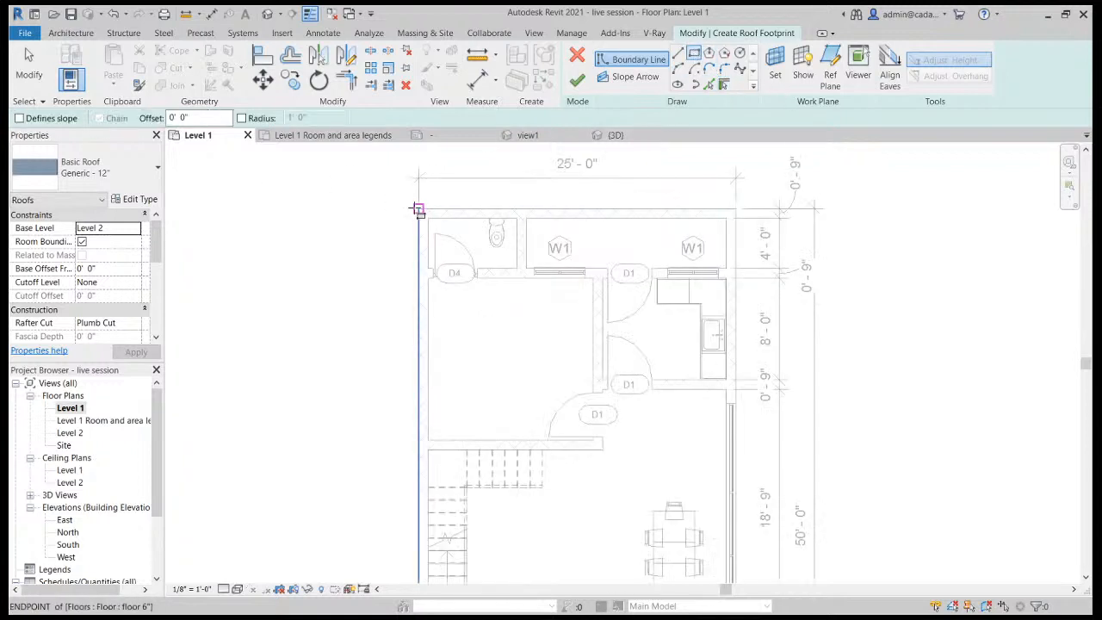
{"action": "left_click", "coordinate": [416, 210]}
{"action": "scroll", "coordinate": [680, 258], "scroll_direction": "down", "scroll_amount": 2}
{"action": "scroll", "coordinate": [702, 499], "scroll_direction": "up", "scroll_amount": 4}
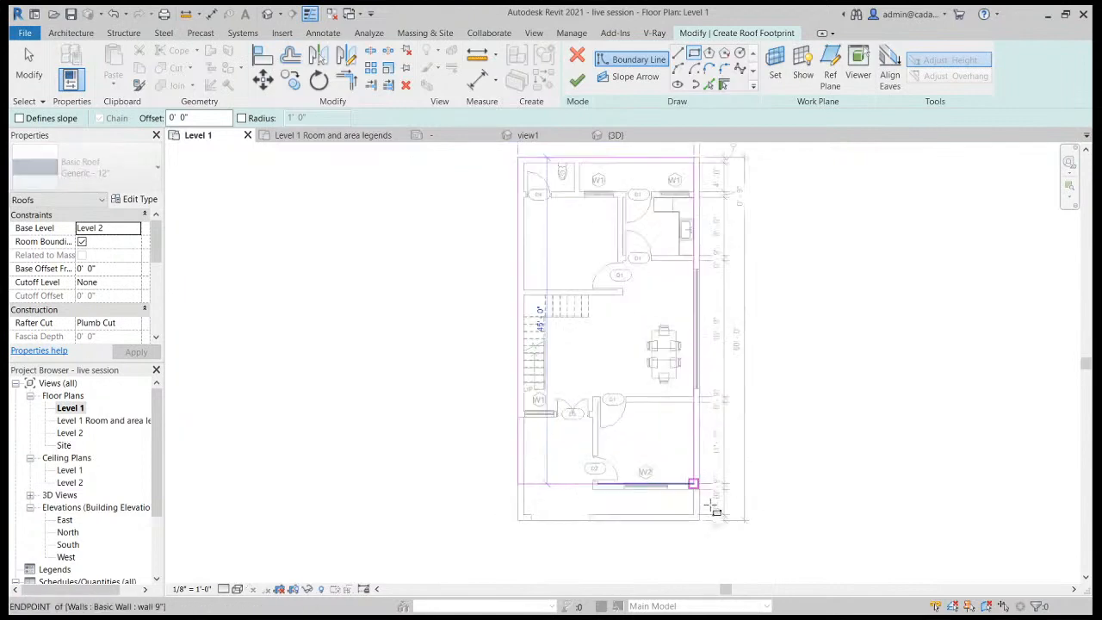
{"action": "left_click", "coordinate": [693, 479]}
{"action": "key", "text": "Escape"}
{"action": "key", "text": "Escape"}
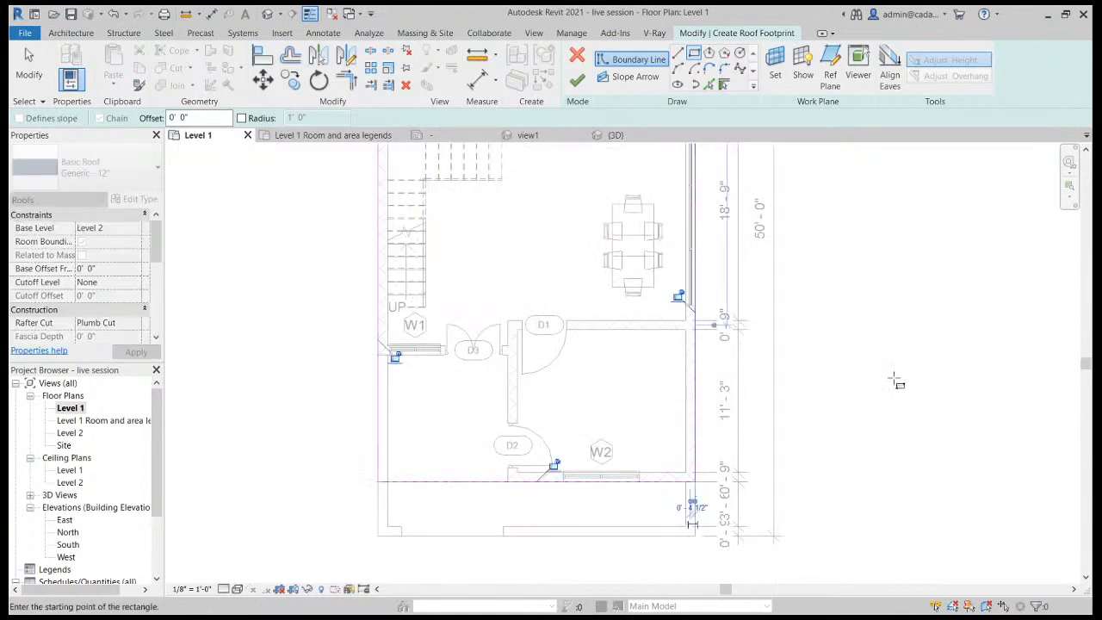
Add roof boundary lines picked from the outer wall edge beneath window W1 and the porch-side face of the D2 door wall.
{"action": "scroll", "coordinate": [636, 522], "scroll_direction": "up", "scroll_amount": 2}
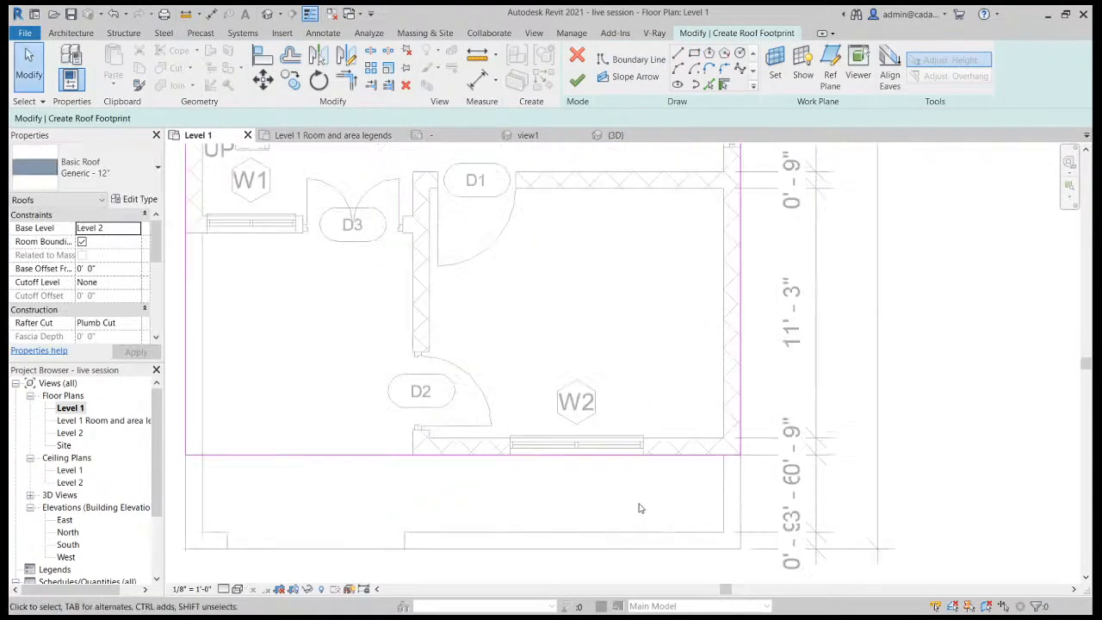
{"action": "scroll", "coordinate": [892, 381], "scroll_direction": "down", "scroll_amount": 1}
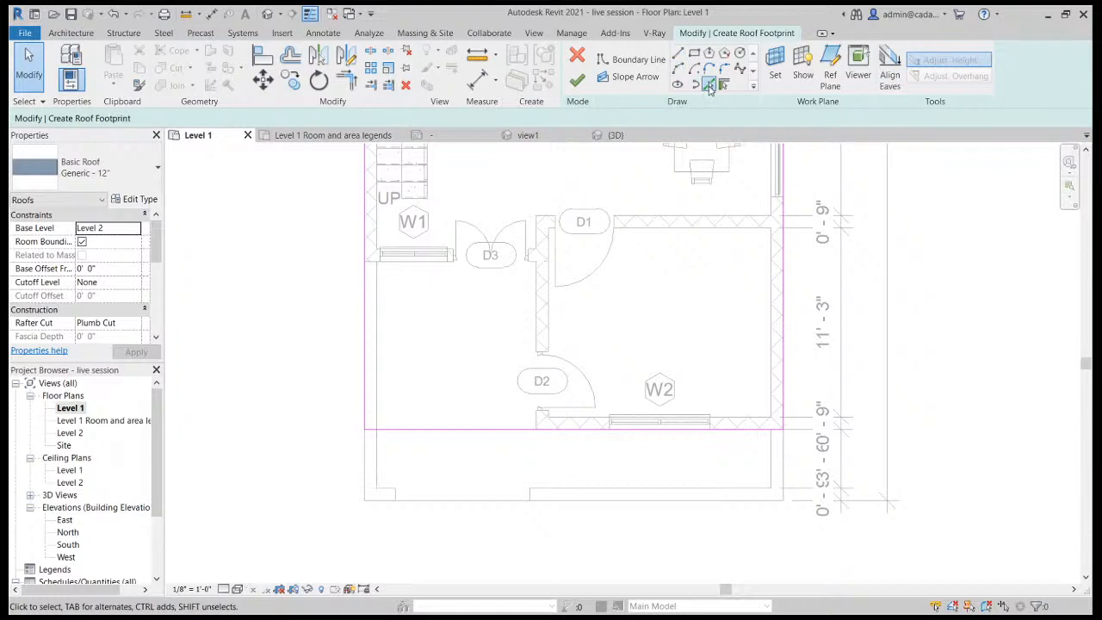
{"action": "left_click", "coordinate": [709, 86]}
{"action": "scroll", "coordinate": [447, 267], "scroll_direction": "up", "scroll_amount": 3}
{"action": "scroll", "coordinate": [295, 274], "scroll_direction": "up", "scroll_amount": 1}
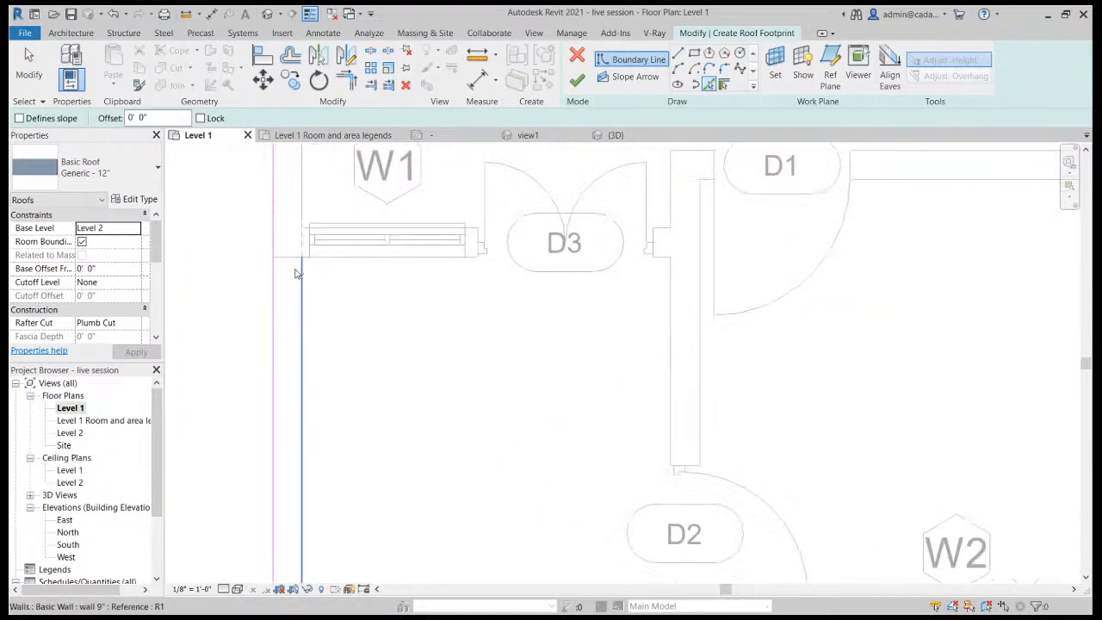
{"action": "scroll", "coordinate": [295, 274], "scroll_direction": "up", "scroll_amount": 3}
{"action": "left_click", "coordinate": [295, 229]}
{"action": "scroll", "coordinate": [304, 224], "scroll_direction": "down", "scroll_amount": 4}
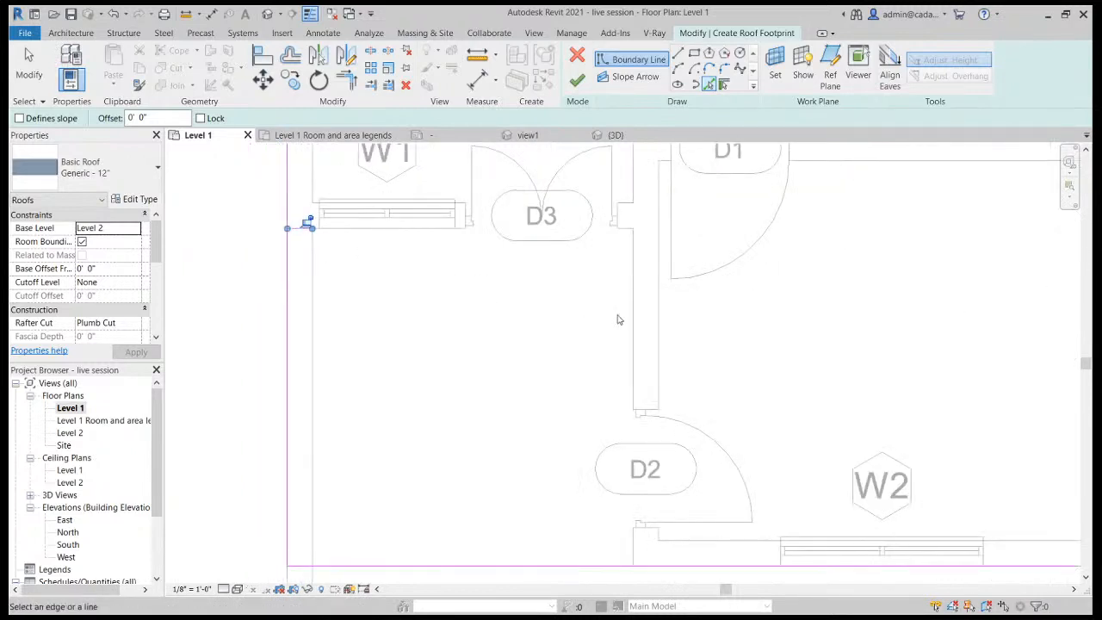
{"action": "left_click", "coordinate": [638, 326]}
{"action": "key", "text": "Escape"}
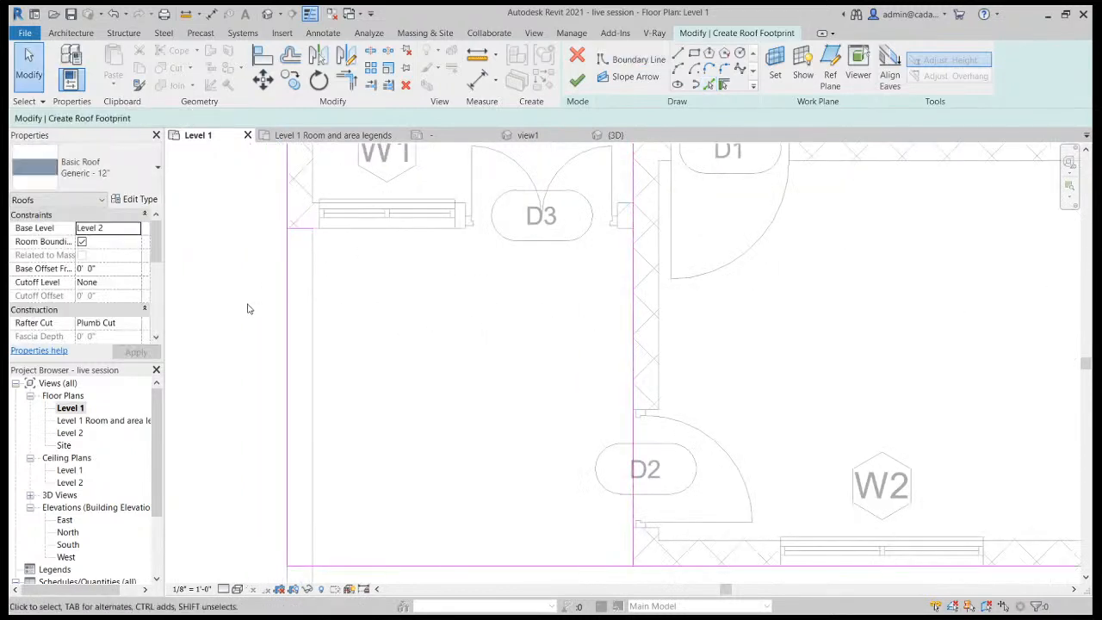
Trim the roof boundary lines into a closed L-shaped outline that excludes the open porch area.
{"action": "key", "text": "t"}
{"action": "key", "text": "r"}
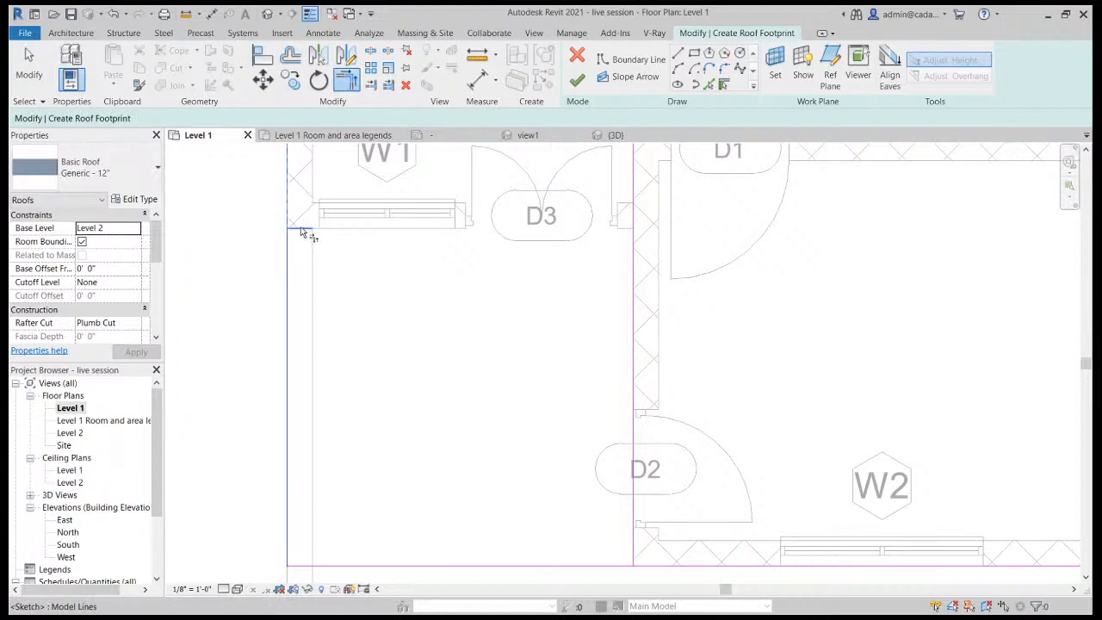
{"action": "left_click", "coordinate": [302, 229]}
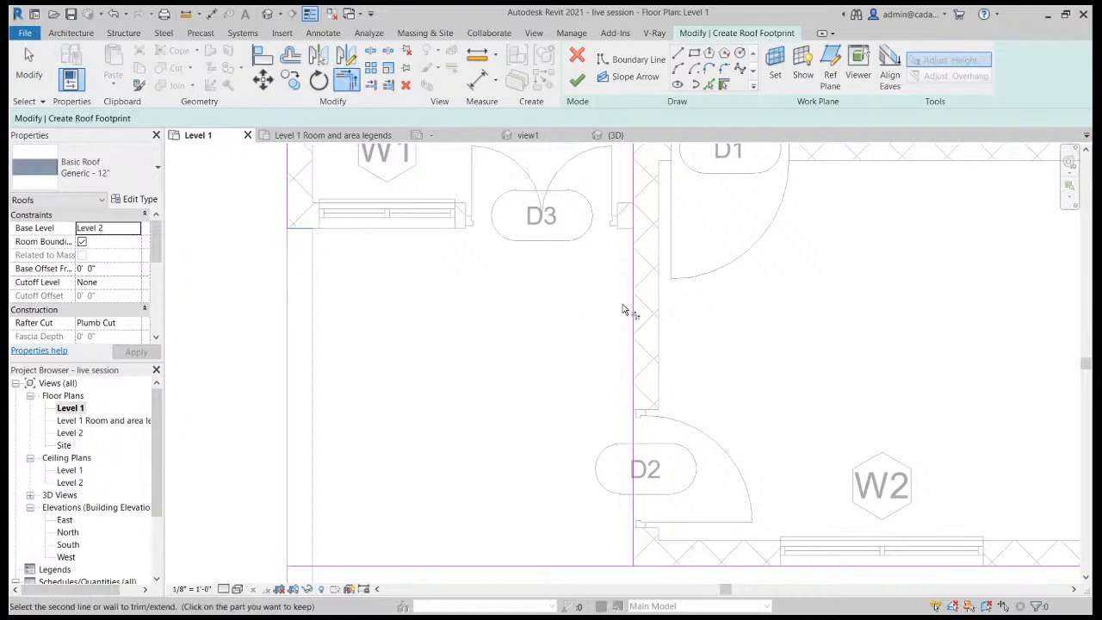
{"action": "left_click", "coordinate": [635, 258]}
{"action": "left_click", "coordinate": [633, 508]}
{"action": "left_click", "coordinate": [660, 566]}
{"action": "scroll", "coordinate": [499, 391], "scroll_direction": "down", "scroll_amount": 3}
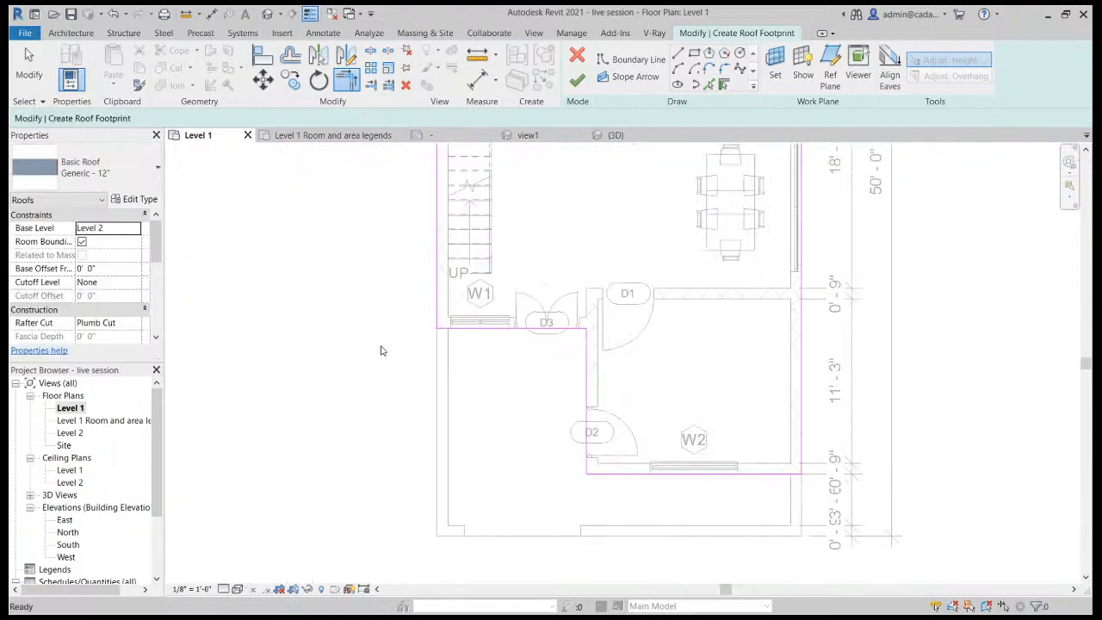
{"action": "key", "text": "Escape"}
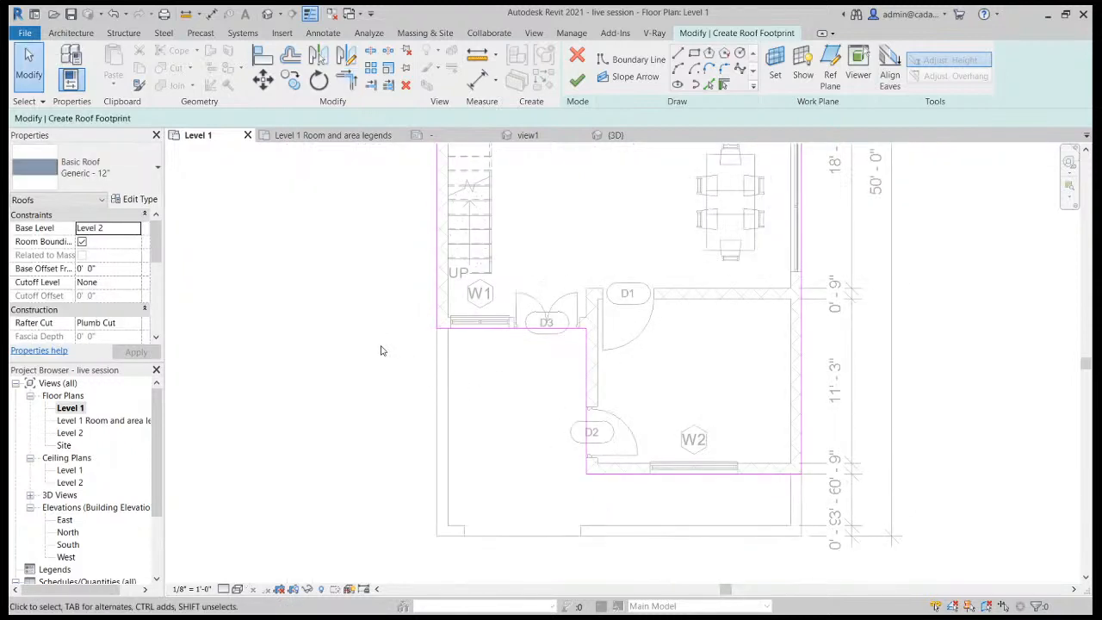
Finish the roof footprint and attach the highlighted walls to the roof.
{"action": "left_click", "coordinate": [577, 79]}
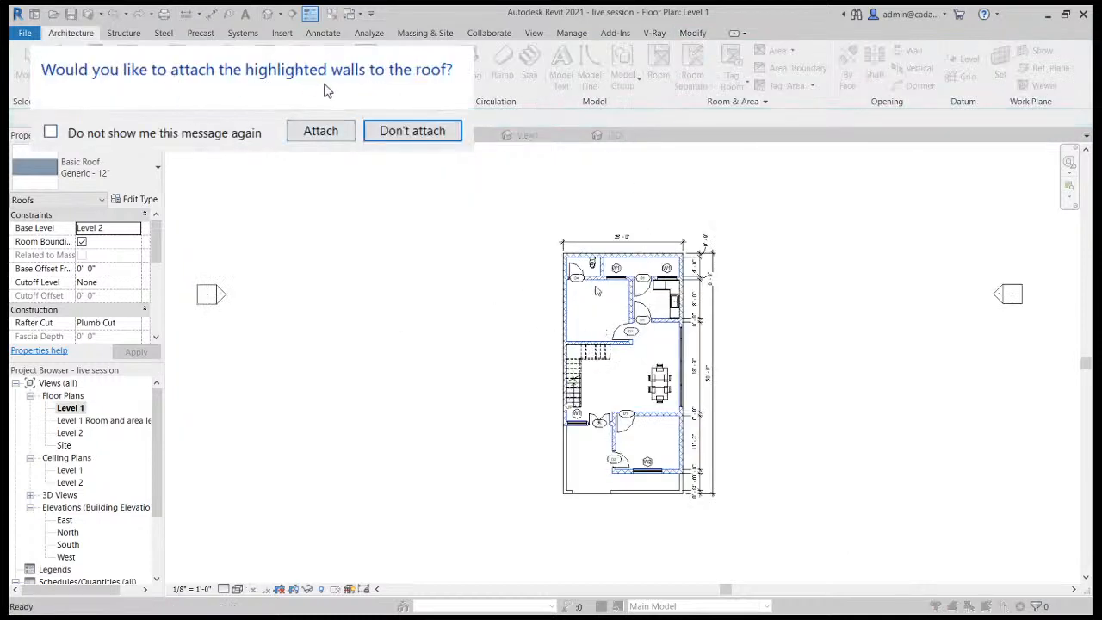
{"action": "left_click", "coordinate": [321, 131]}
{"action": "scroll", "coordinate": [624, 474], "scroll_direction": "up", "scroll_amount": 5}
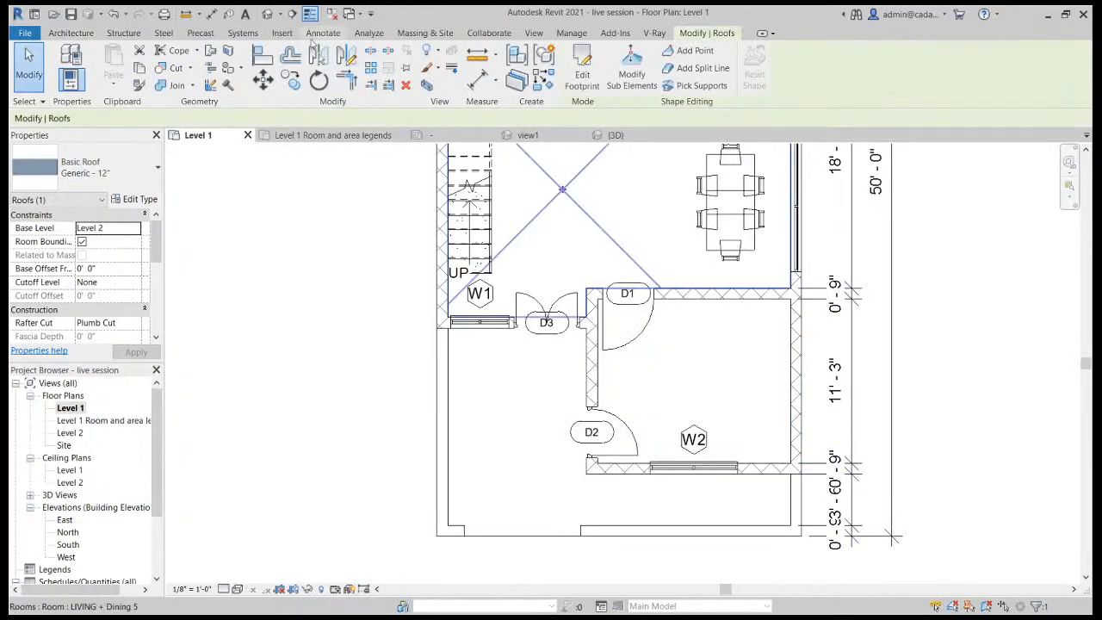
In the 3D view, duplicate the roof's type as qwew and set its structure layer thickness to 6".
{"action": "left_click", "coordinate": [268, 13]}
{"action": "scroll", "coordinate": [812, 214], "scroll_direction": "down", "scroll_amount": 2}
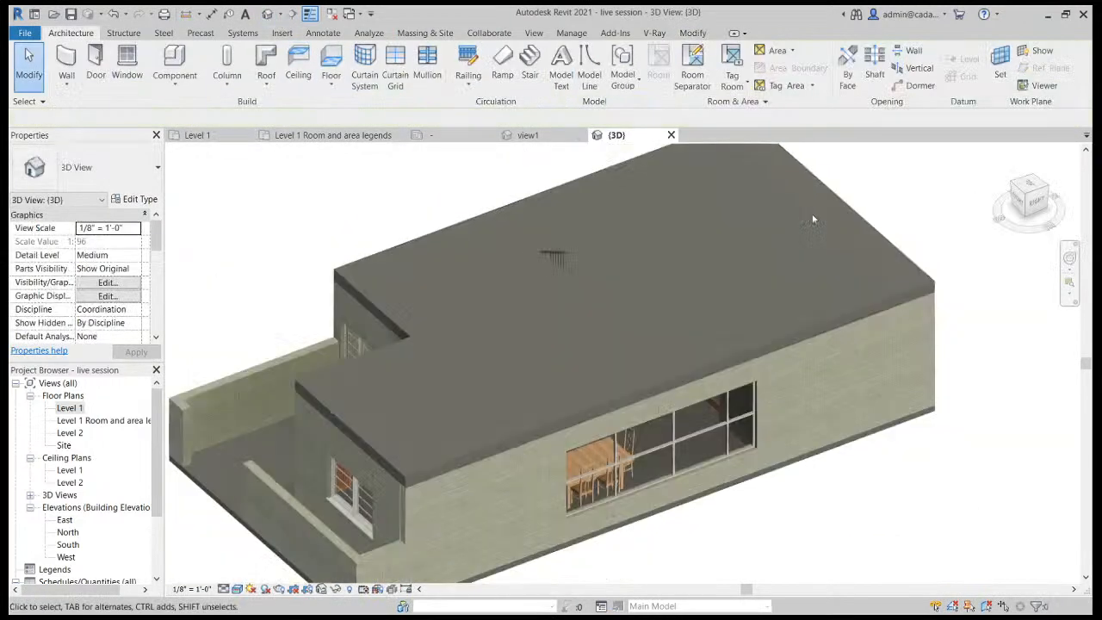
{"action": "left_click", "coordinate": [642, 394]}
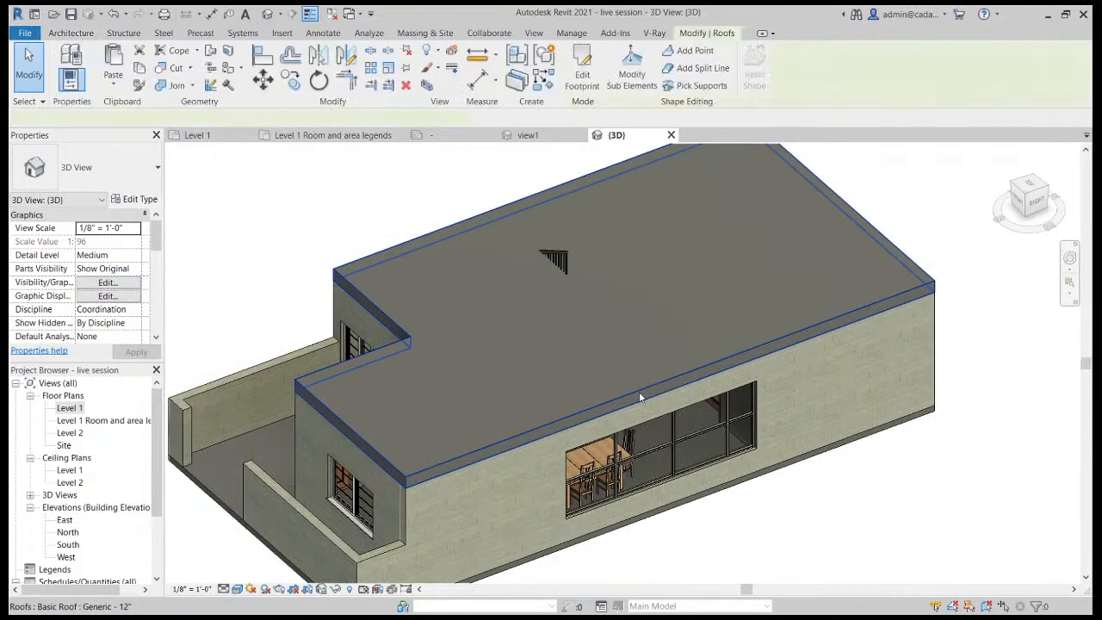
{"action": "left_click", "coordinate": [135, 198]}
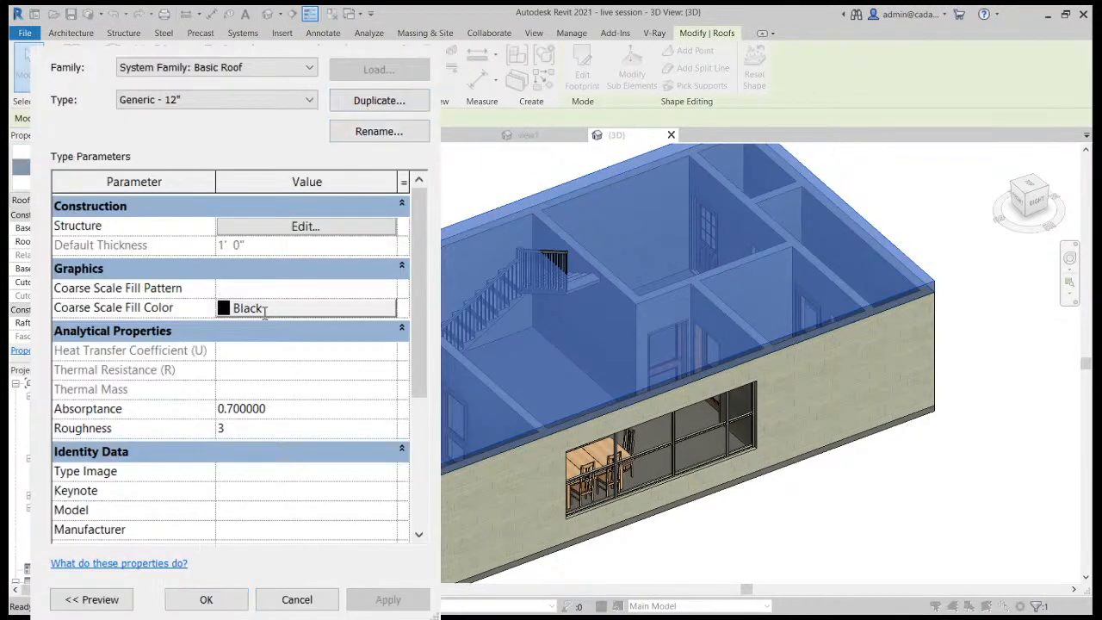
{"action": "left_click", "coordinate": [325, 231]}
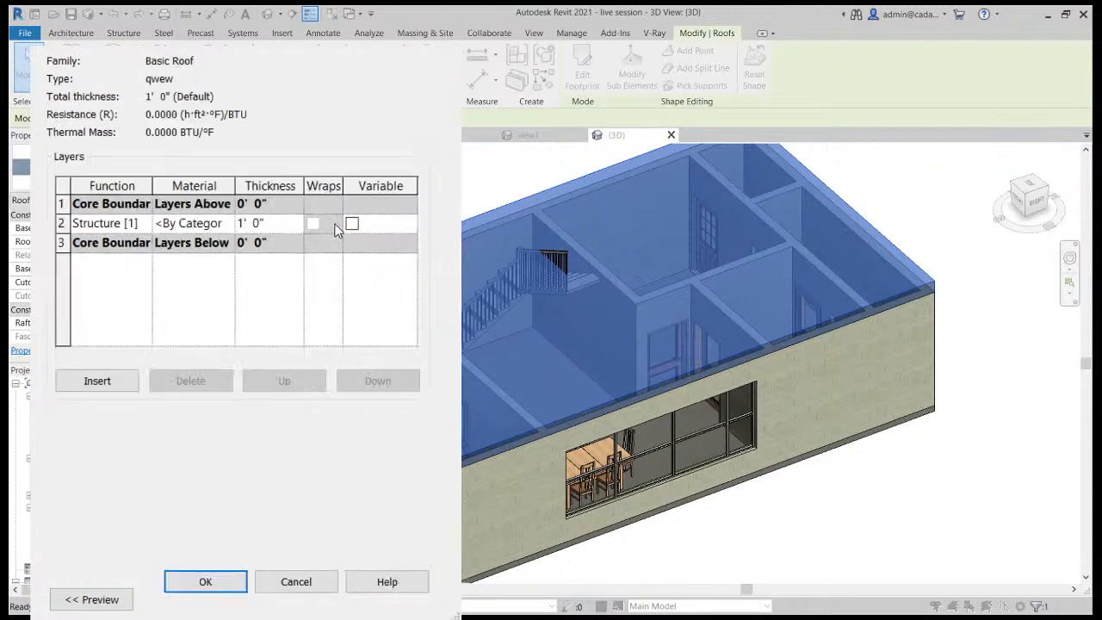
{"action": "left_click", "coordinate": [277, 223]}
{"action": "type", "text": "6\""}
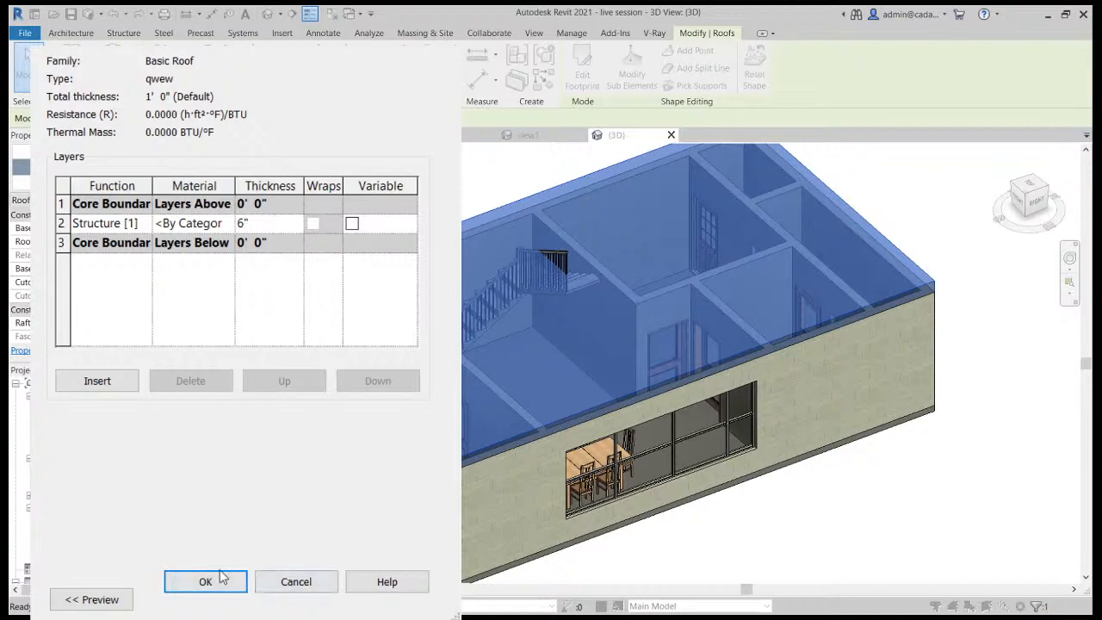
{"action": "left_click", "coordinate": [211, 581]}
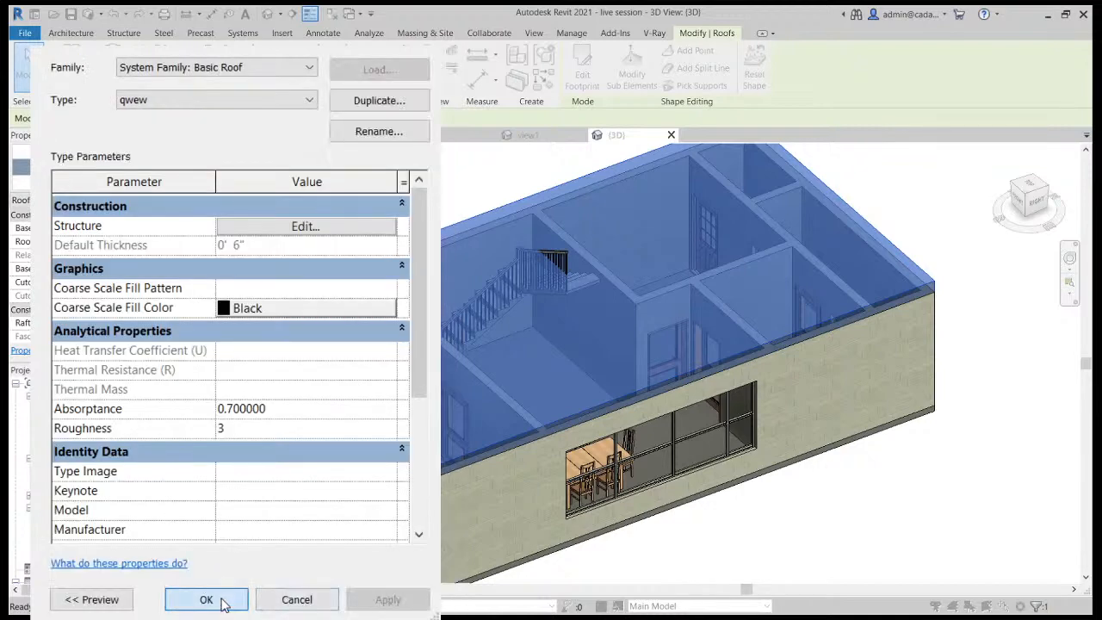
{"action": "left_click", "coordinate": [206, 599]}
Open the roof's footprint sketch for editing and show it in the Level 1 floor plan around the staircase.
{"action": "scroll", "coordinate": [337, 230], "scroll_direction": "down", "scroll_amount": 3}
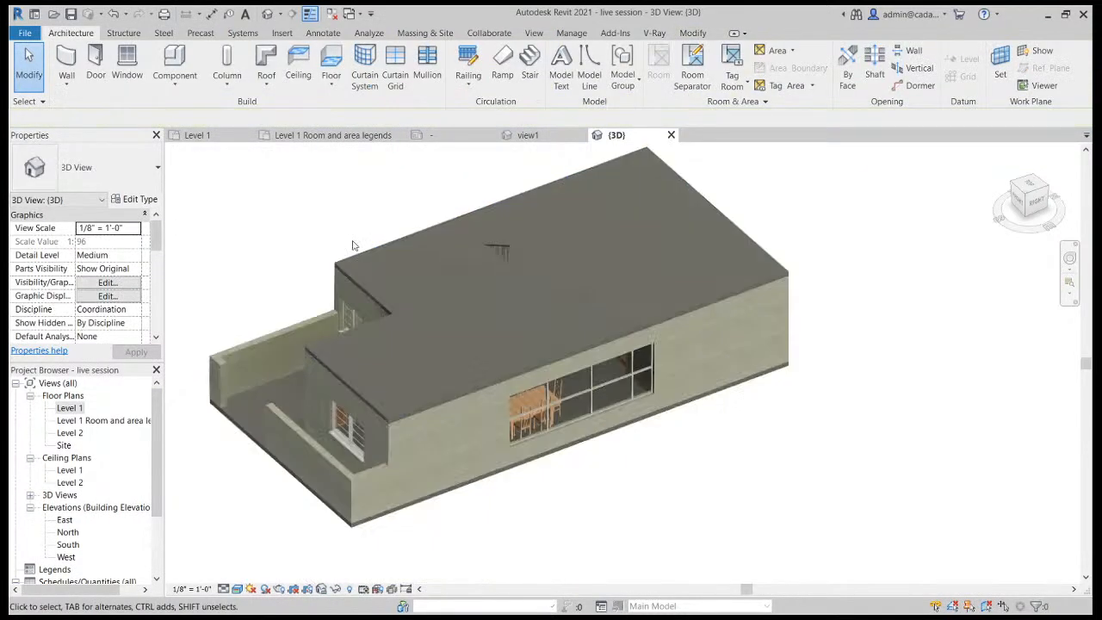
{"action": "middle_click_drag", "start_coordinate": [357, 313], "coordinate": [638, 248], "text": "shift"}
{"action": "scroll", "coordinate": [637, 247], "scroll_direction": "up", "scroll_amount": 4}
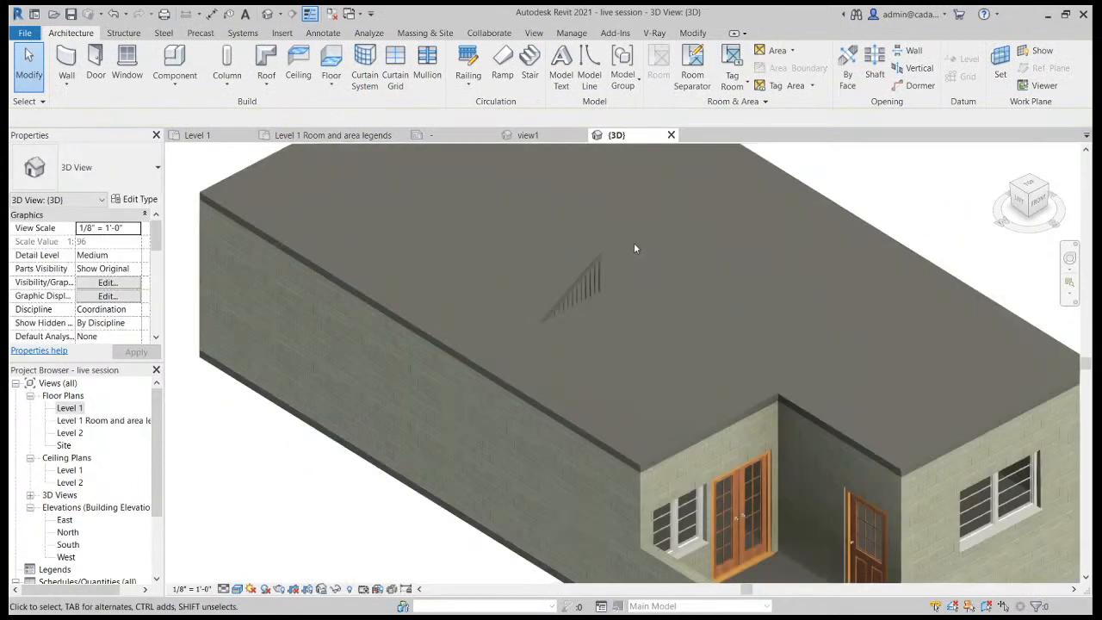
{"action": "left_click", "coordinate": [533, 402]}
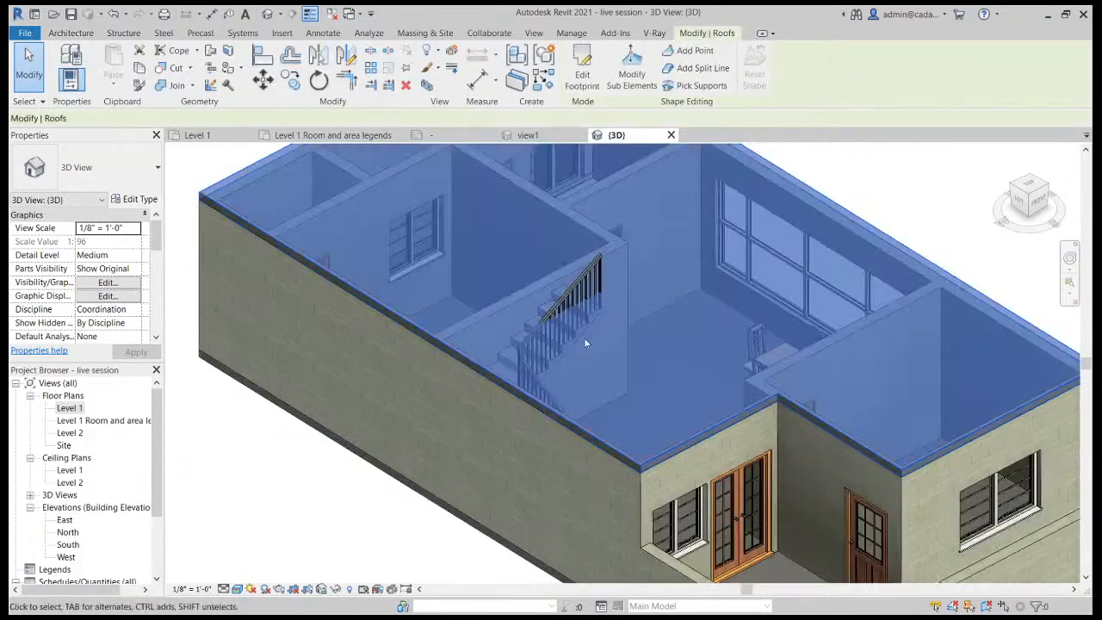
{"action": "left_click", "coordinate": [582, 65]}
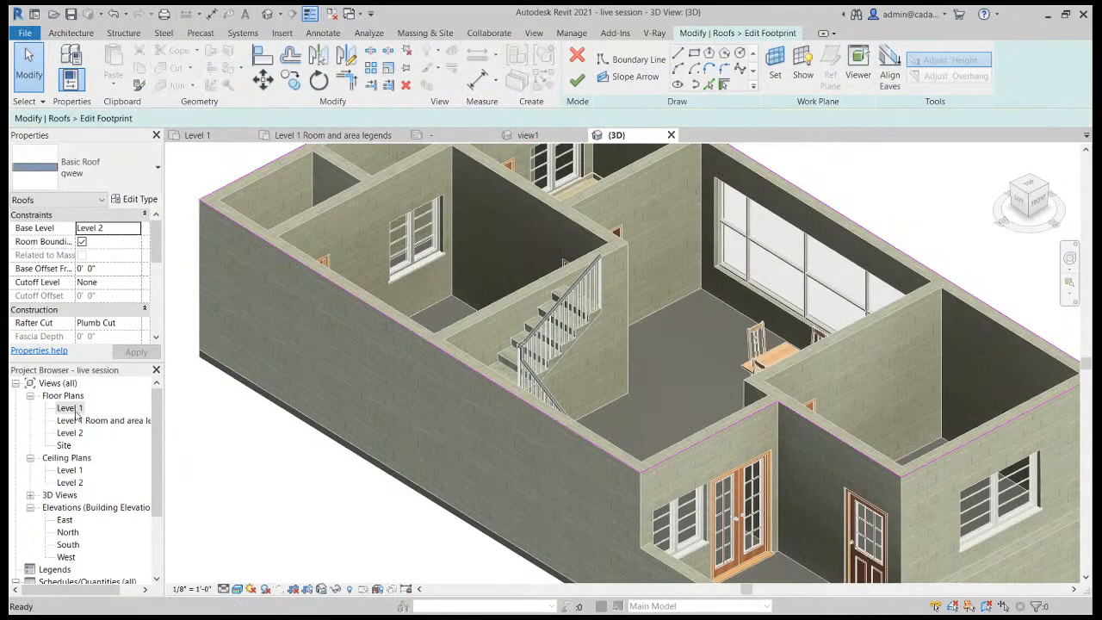
{"action": "double_click", "coordinate": [70, 408]}
{"action": "scroll", "coordinate": [542, 431], "scroll_direction": "up", "scroll_amount": 2}
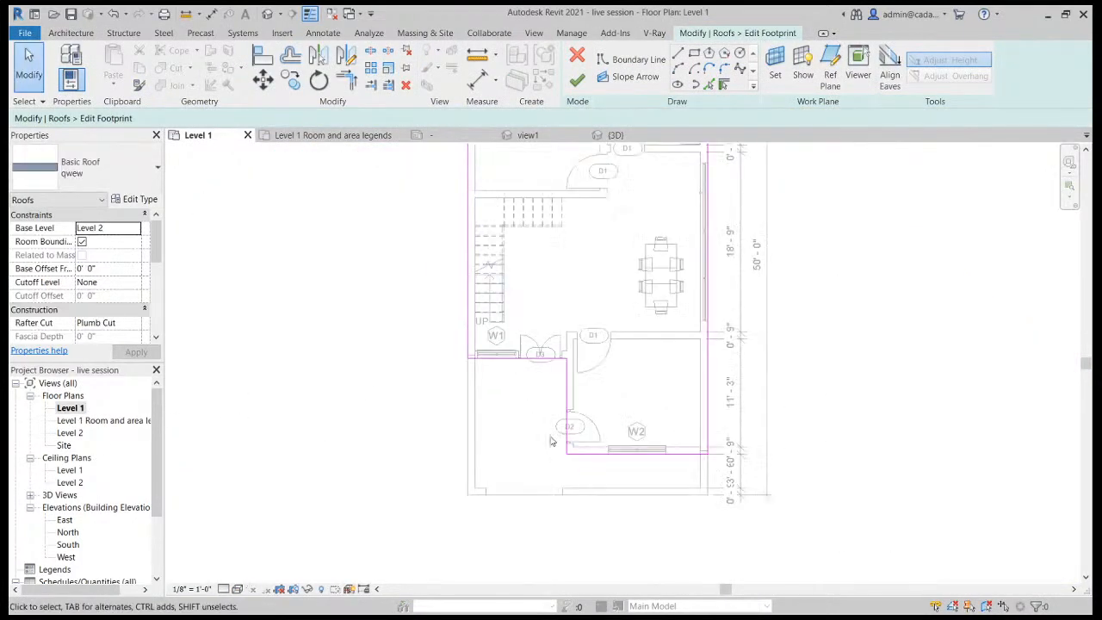
{"action": "scroll", "coordinate": [501, 187], "scroll_direction": "up", "scroll_amount": 3}
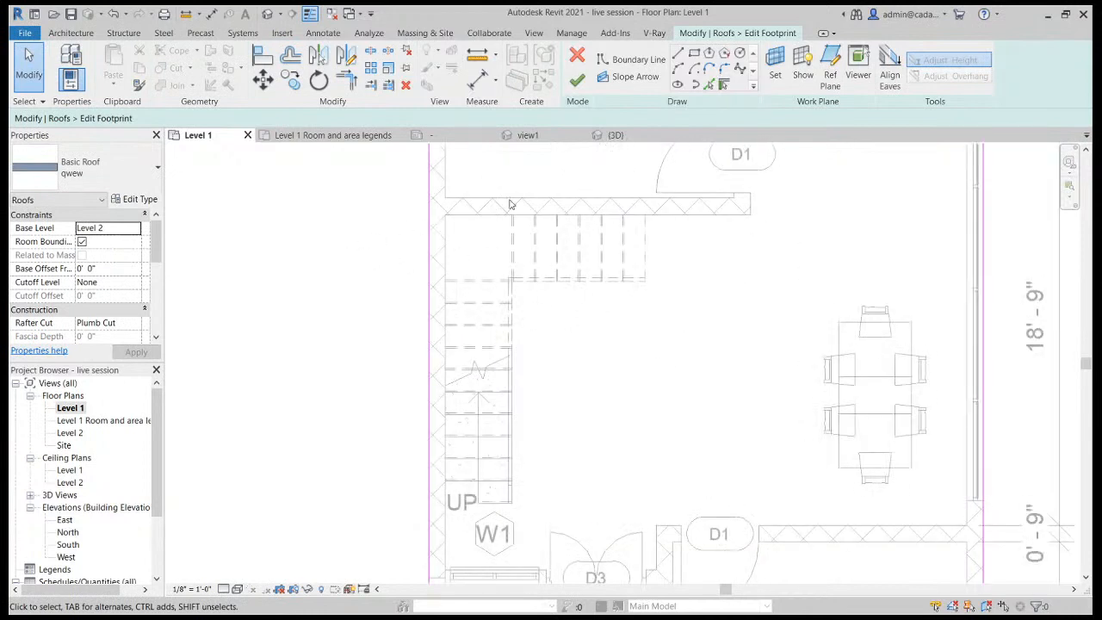
{"action": "scroll", "coordinate": [603, 187], "scroll_direction": "up", "scroll_amount": 2}
Add inner roof boundary lines picked from the wall-side, inner and end edges of both staircase flights and the landing.
{"action": "left_click", "coordinate": [708, 84]}
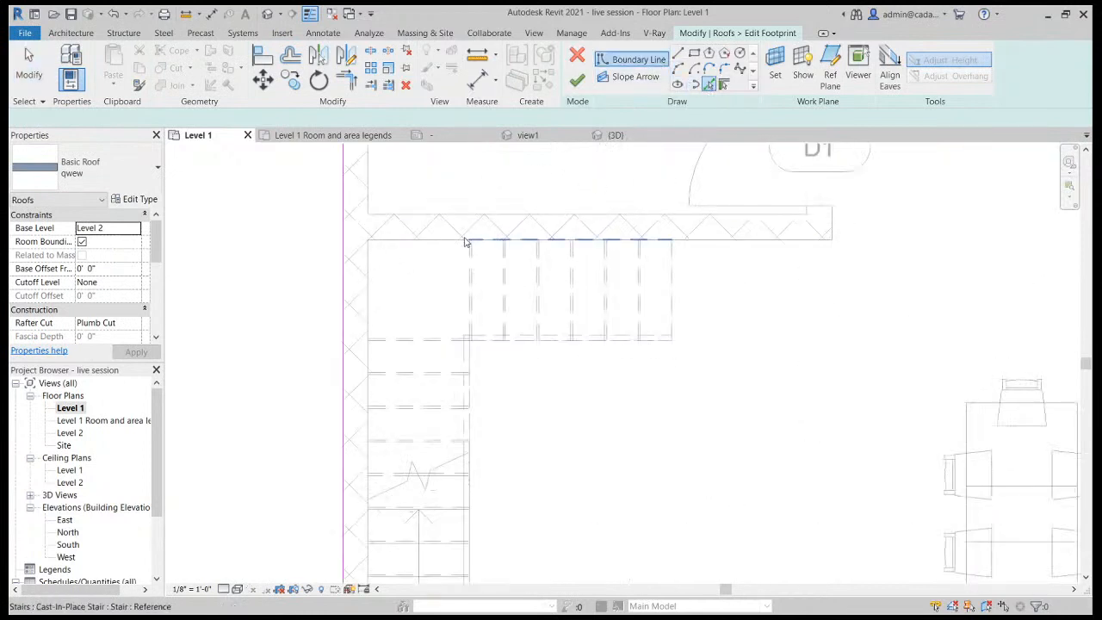
{"action": "left_click", "coordinate": [505, 246]}
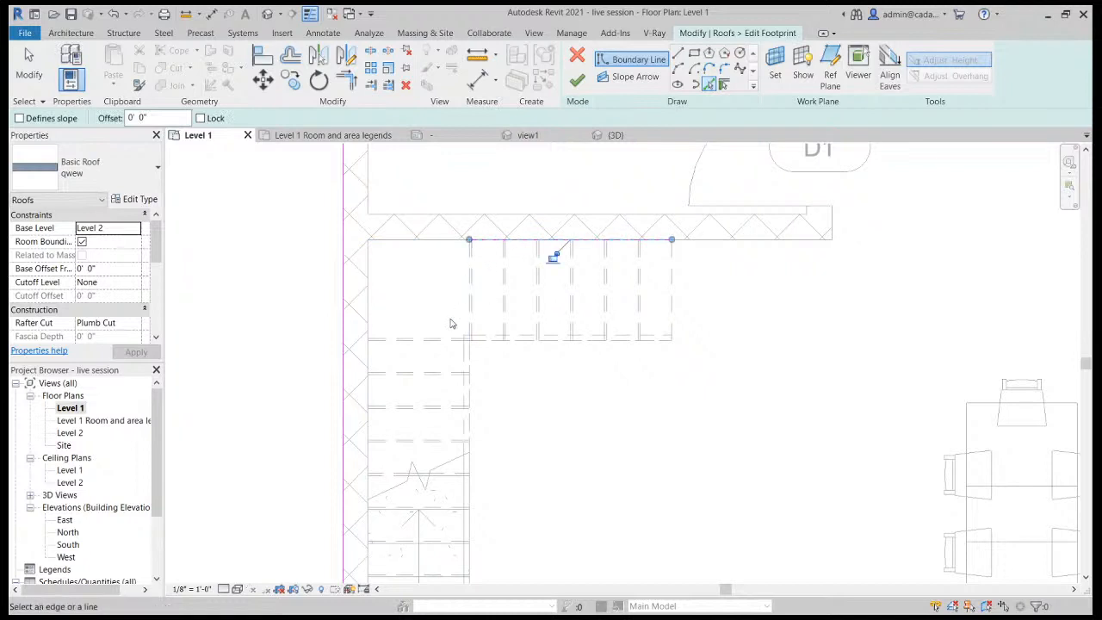
{"action": "left_click", "coordinate": [372, 326]}
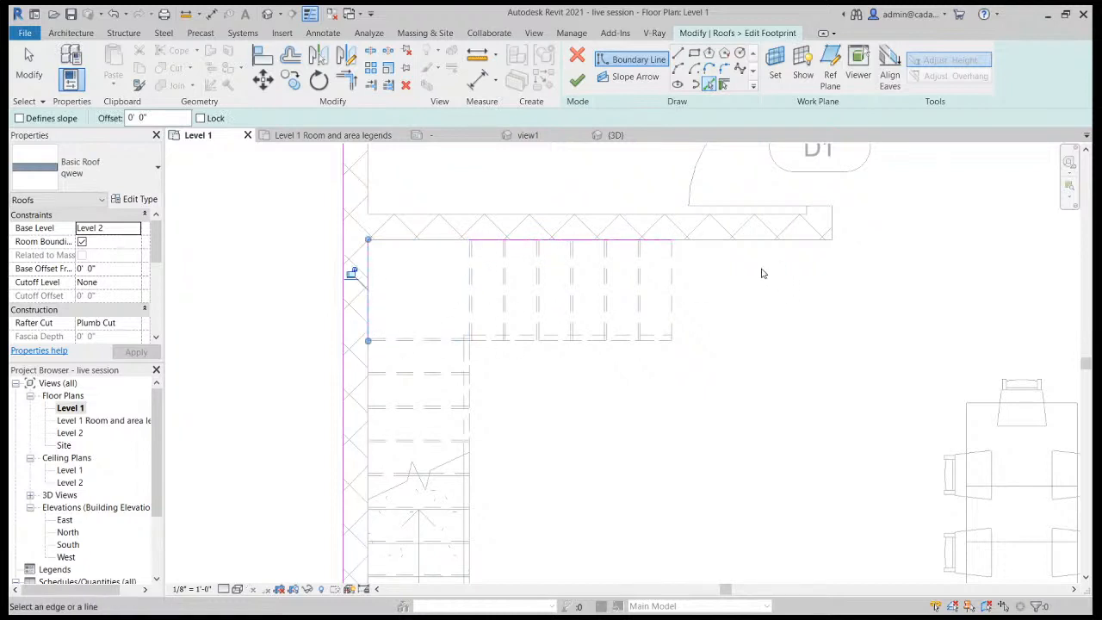
{"action": "left_click", "coordinate": [674, 267]}
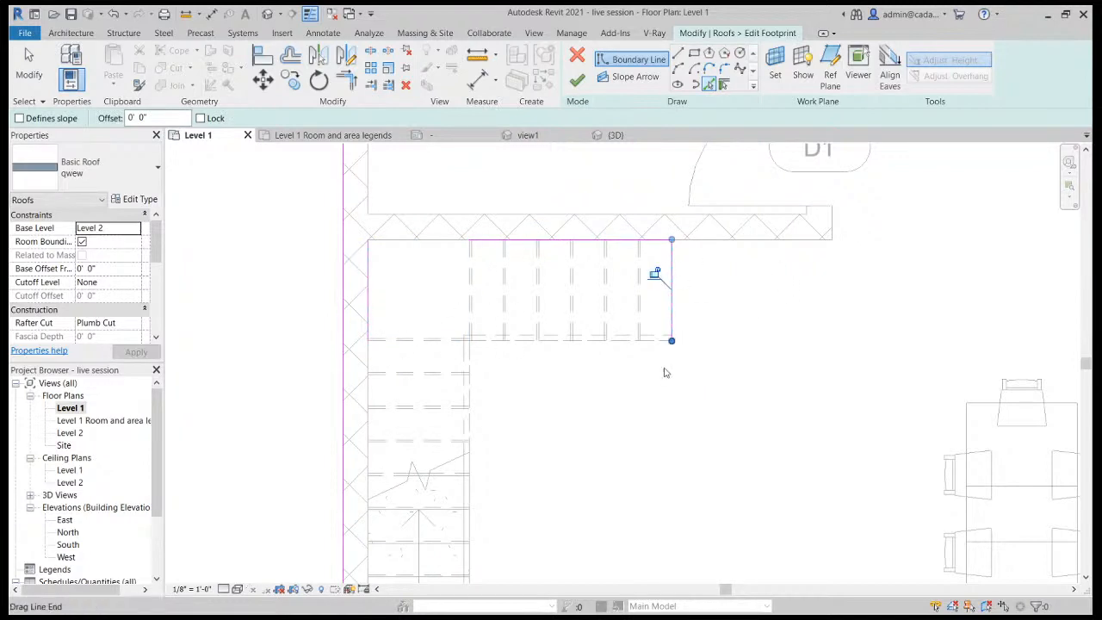
{"action": "left_click", "coordinate": [652, 336]}
{"action": "scroll", "coordinate": [422, 361], "scroll_direction": "down", "scroll_amount": 2}
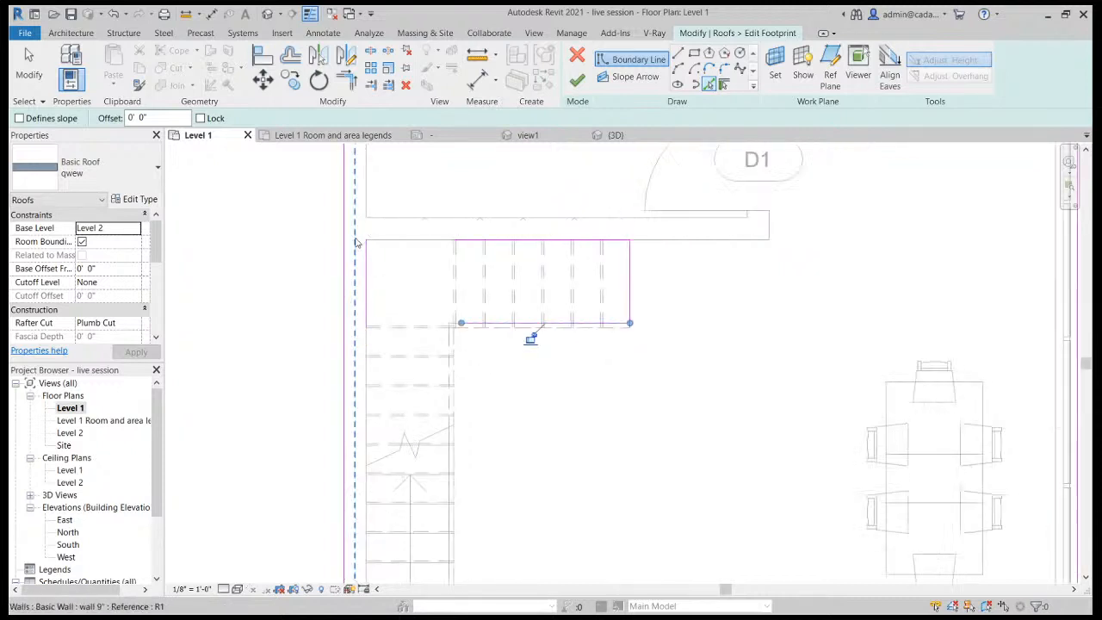
{"action": "left_click", "coordinate": [437, 389]}
{"action": "scroll", "coordinate": [437, 389], "scroll_direction": "down", "scroll_amount": 2}
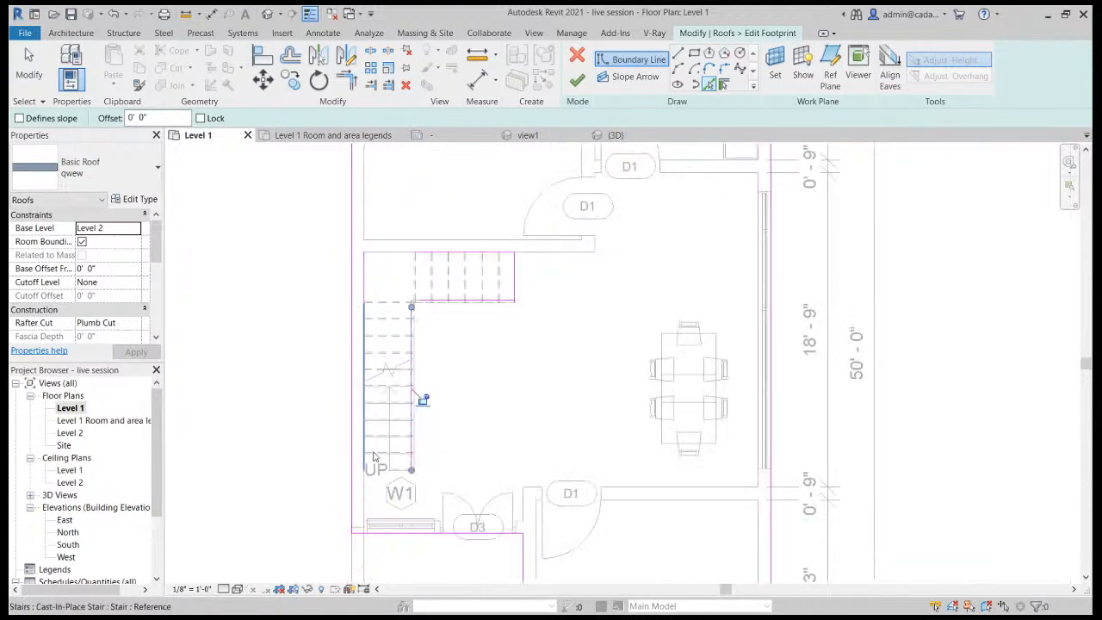
{"action": "scroll", "coordinate": [387, 473], "scroll_direction": "up", "scroll_amount": 3}
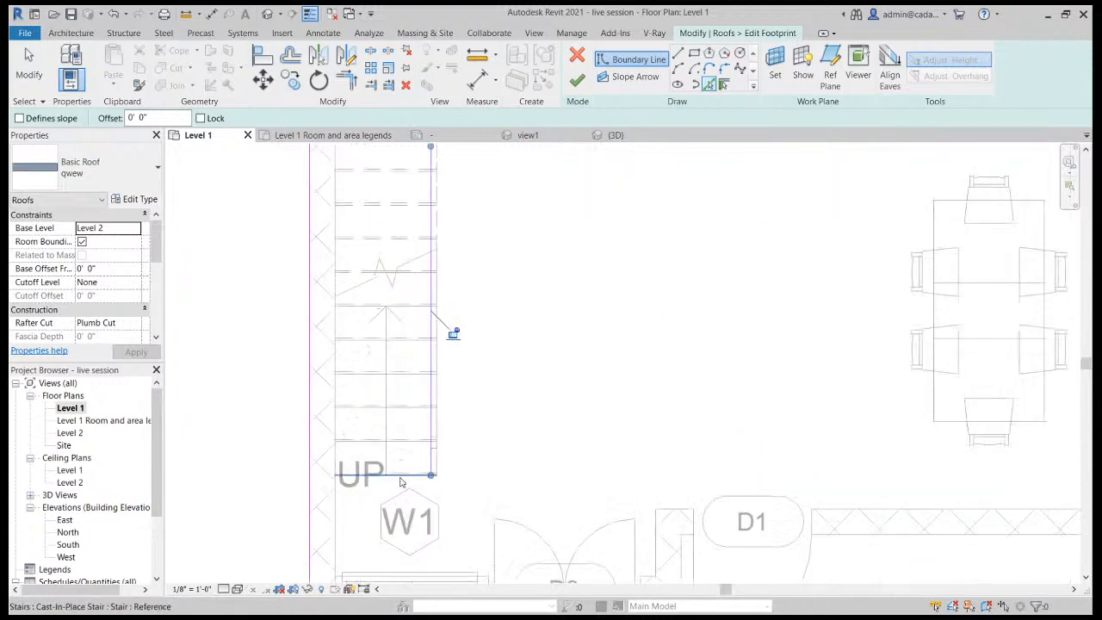
{"action": "left_click", "coordinate": [400, 480]}
{"action": "key", "text": "Escape"}
{"action": "key", "text": "Escape"}
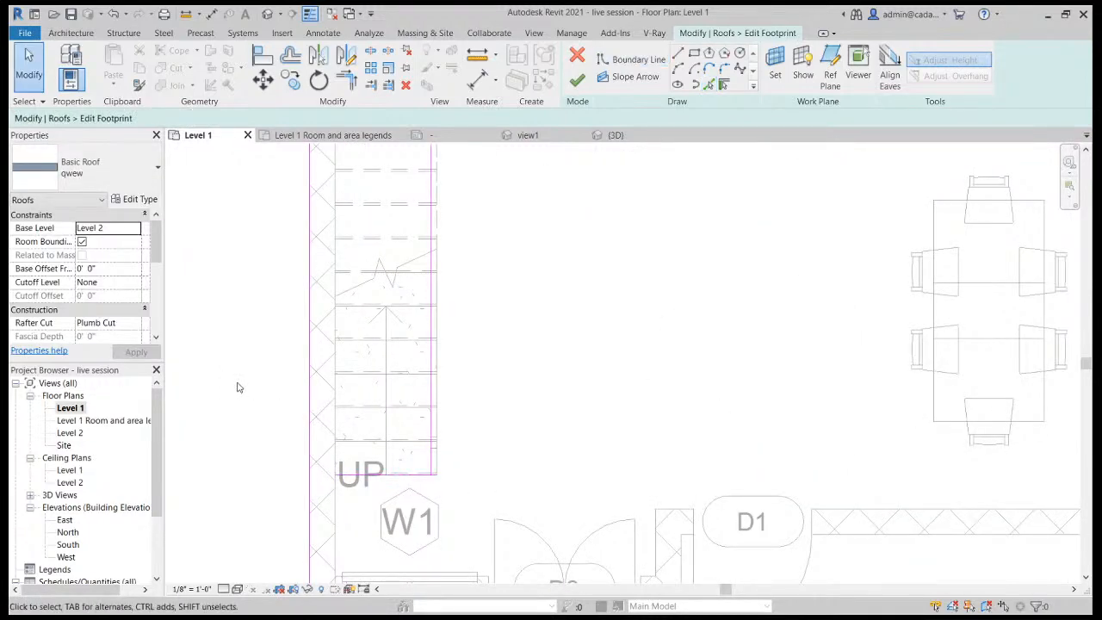
Trim the picked stair lines into a closed L-shaped opening outline and finish the roof footprint.
{"action": "scroll", "coordinate": [265, 421], "scroll_direction": "down", "scroll_amount": 2}
{"action": "scroll", "coordinate": [271, 400], "scroll_direction": "up", "scroll_amount": 3}
{"action": "key", "text": "t"}
{"action": "key", "text": "r"}
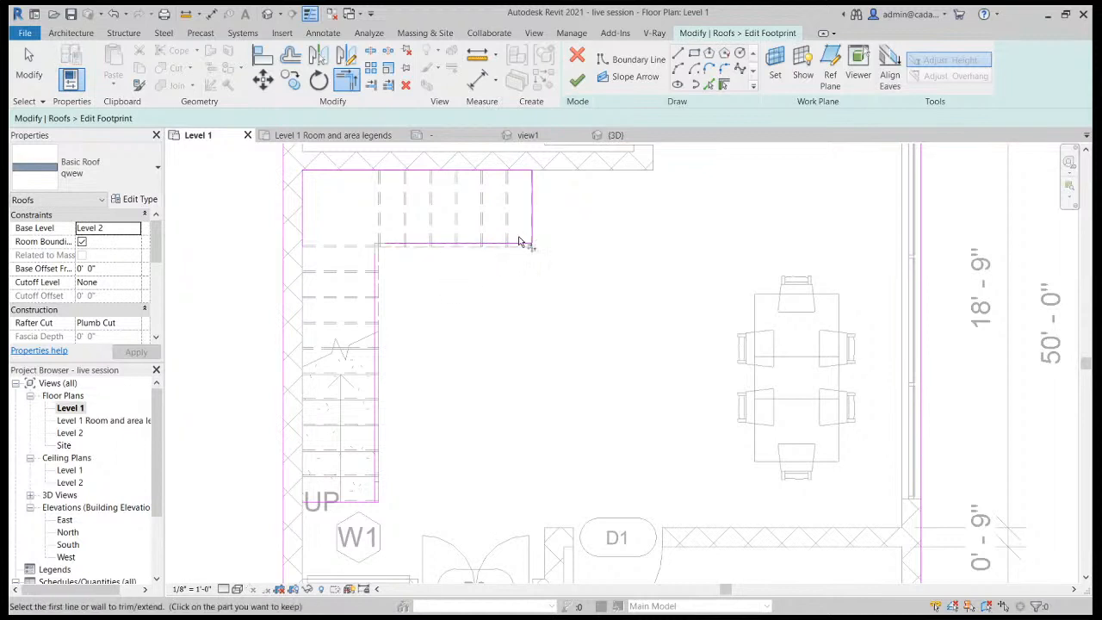
{"action": "left_click", "coordinate": [456, 249]}
{"action": "left_click", "coordinate": [375, 272]}
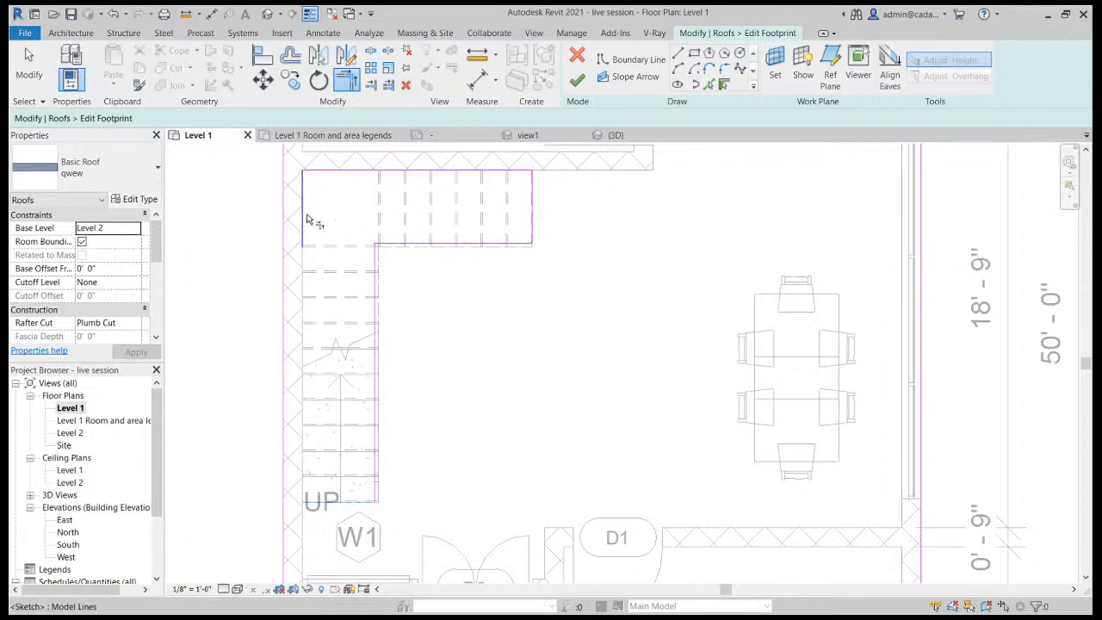
{"action": "left_click", "coordinate": [577, 79]}
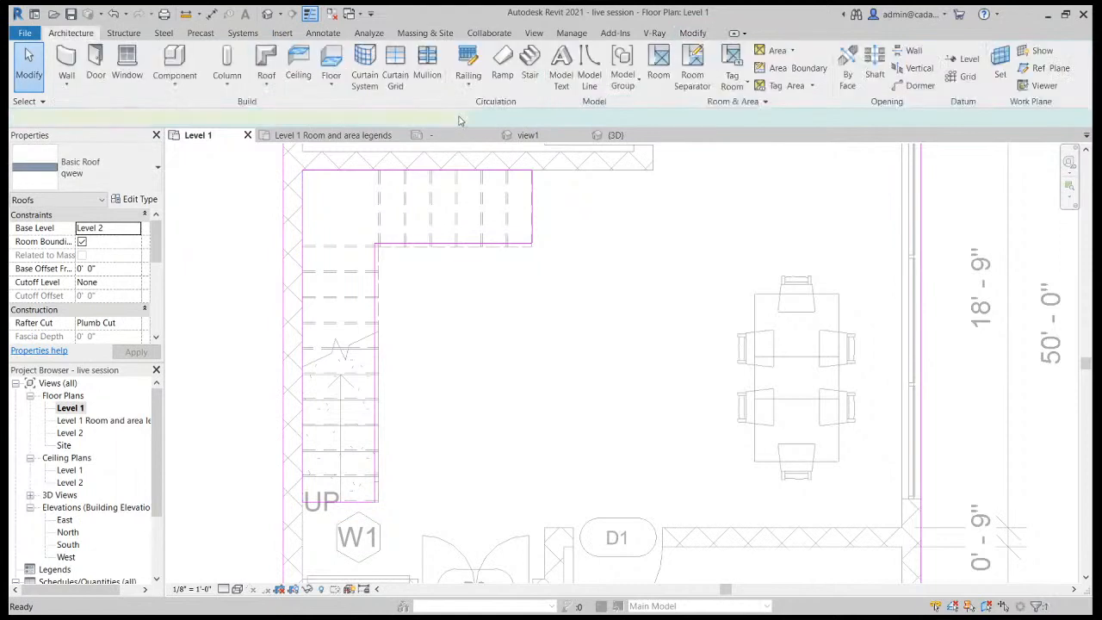
In the 3D view, set the cast-in-place staircase's desired number of risers to 17 and accept the warnings.
{"action": "left_click", "coordinate": [267, 14]}
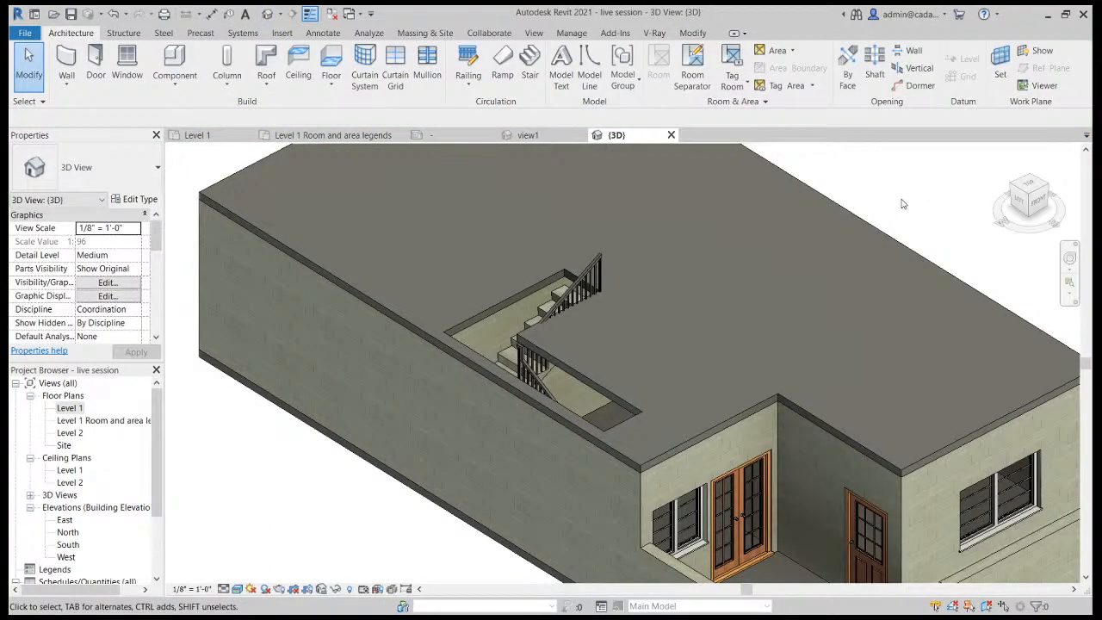
{"action": "scroll", "coordinate": [526, 246], "scroll_direction": "up", "scroll_amount": 5}
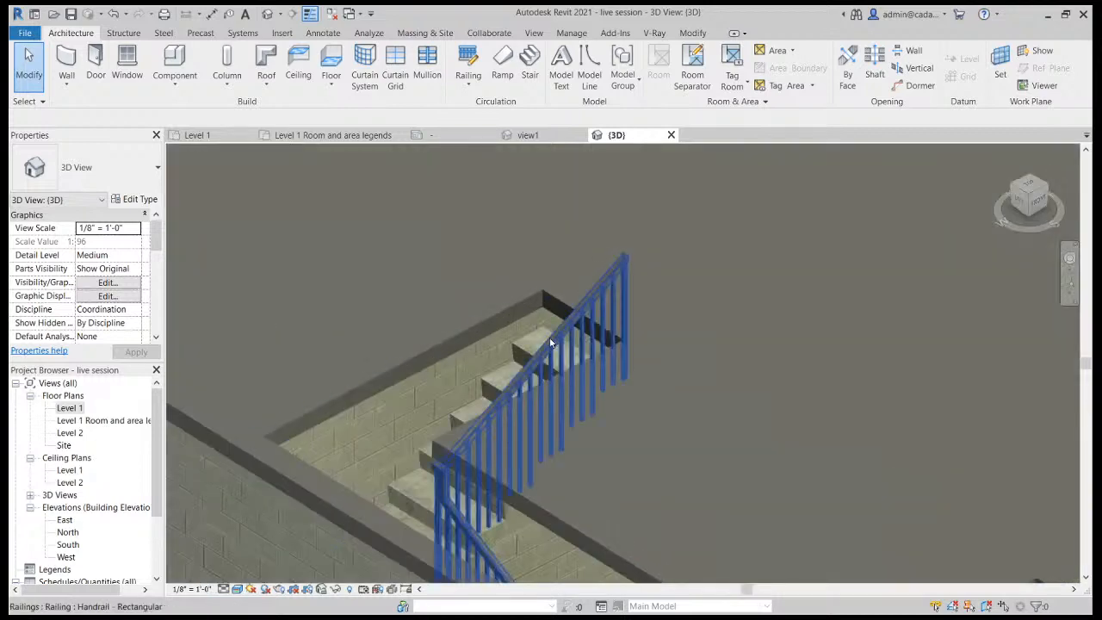
{"action": "left_click", "coordinate": [522, 344]}
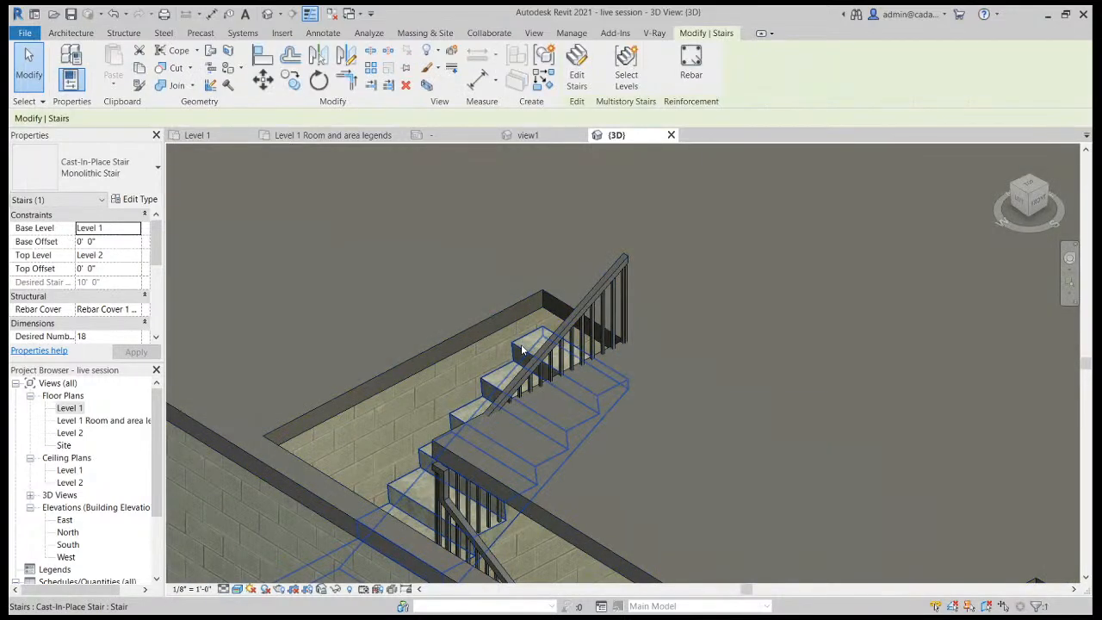
{"action": "left_click", "coordinate": [97, 337]}
{"action": "type", "text": "17"}
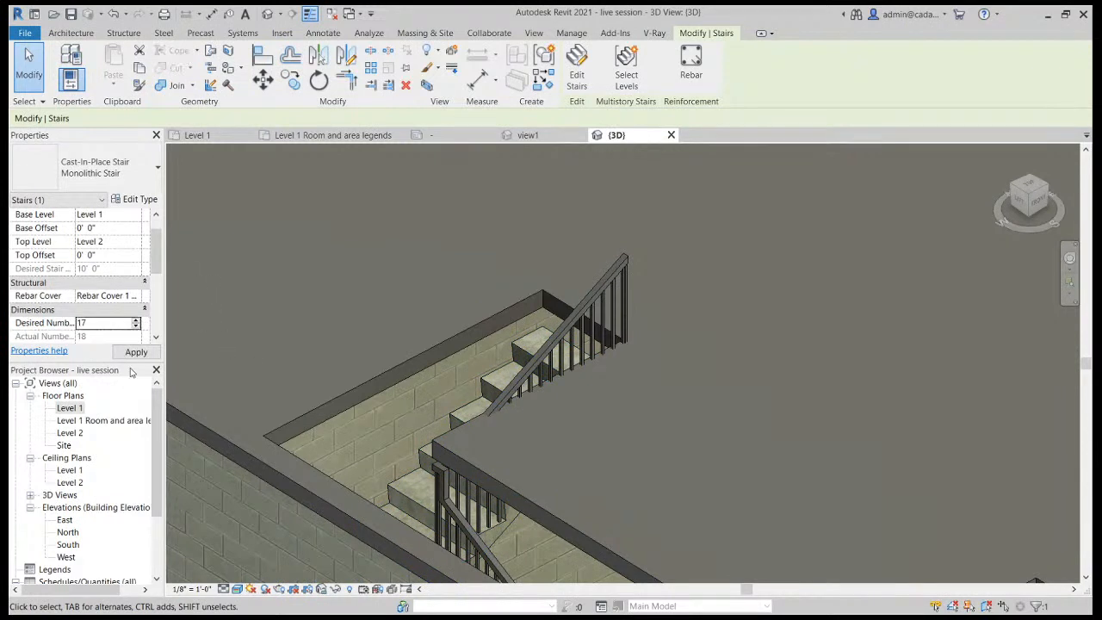
{"action": "left_click", "coordinate": [136, 351]}
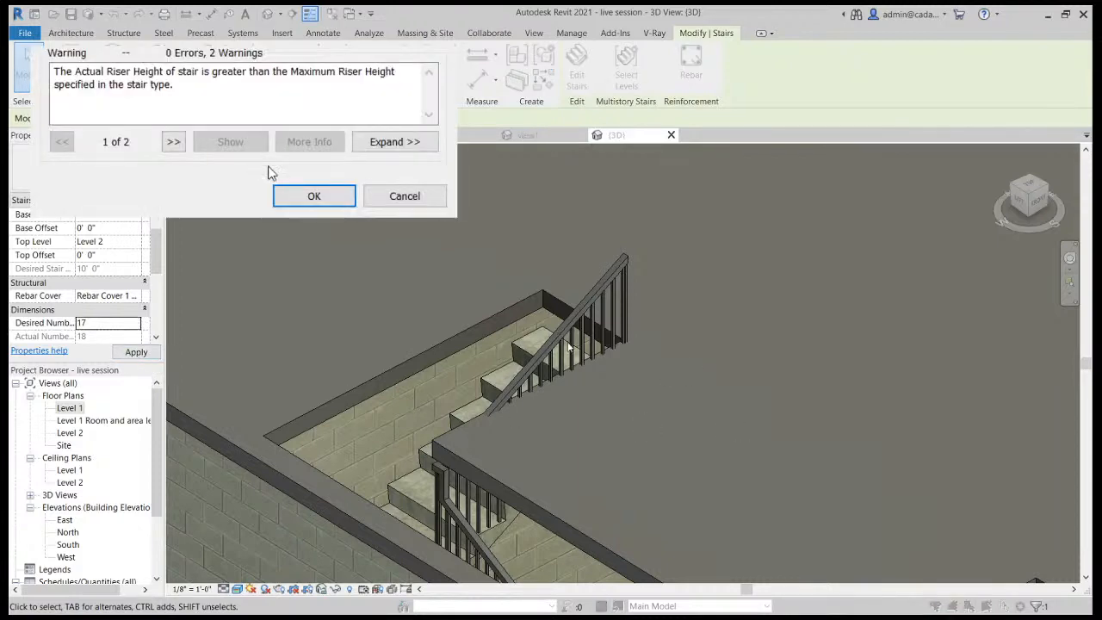
{"action": "left_click", "coordinate": [314, 196]}
{"action": "scroll", "coordinate": [551, 332], "scroll_direction": "down", "scroll_amount": 5}
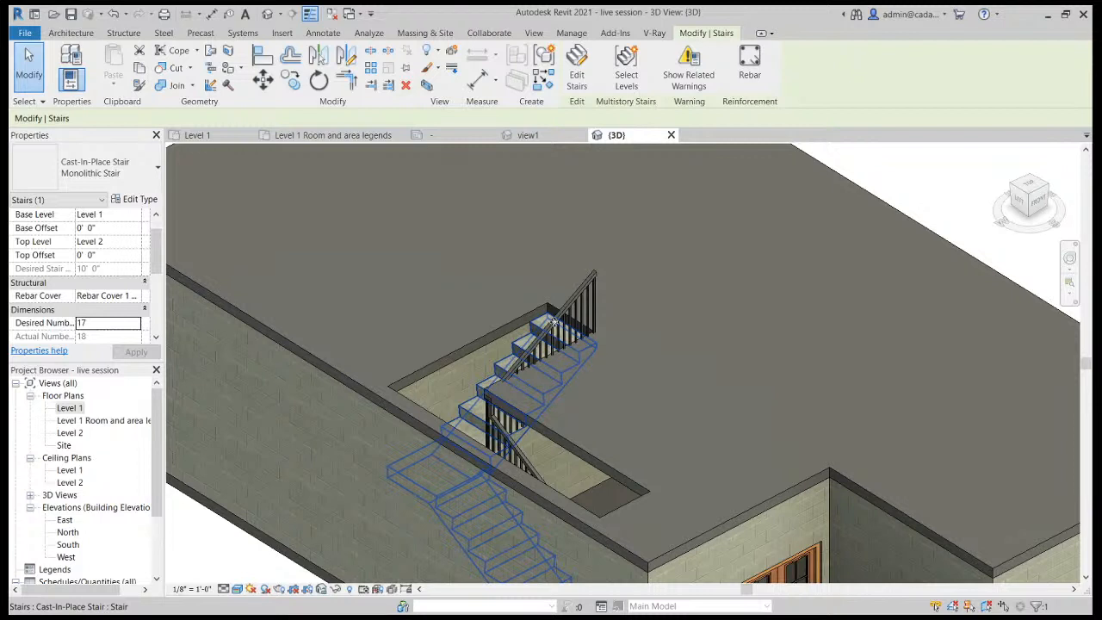
{"action": "left_click", "coordinate": [999, 160]}
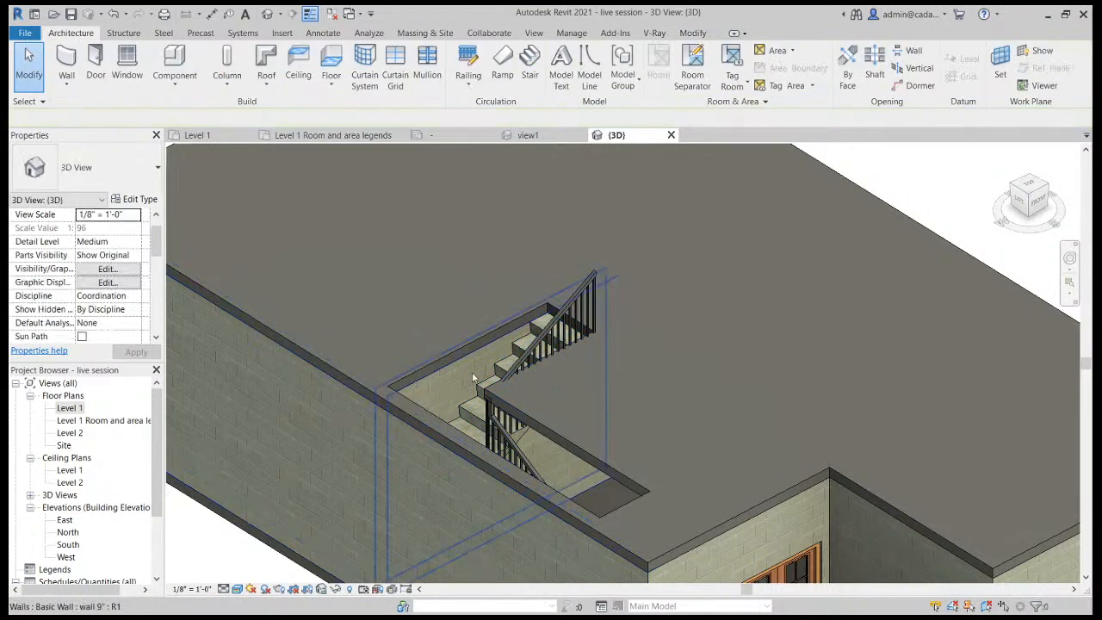
Delete the rectangular handrail railing from the staircase at the roof opening.
{"action": "scroll", "coordinate": [472, 371], "scroll_direction": "down", "scroll_amount": 3}
{"action": "middle_click_drag", "start_coordinate": [453, 363], "coordinate": [564, 346], "text": "shift"}
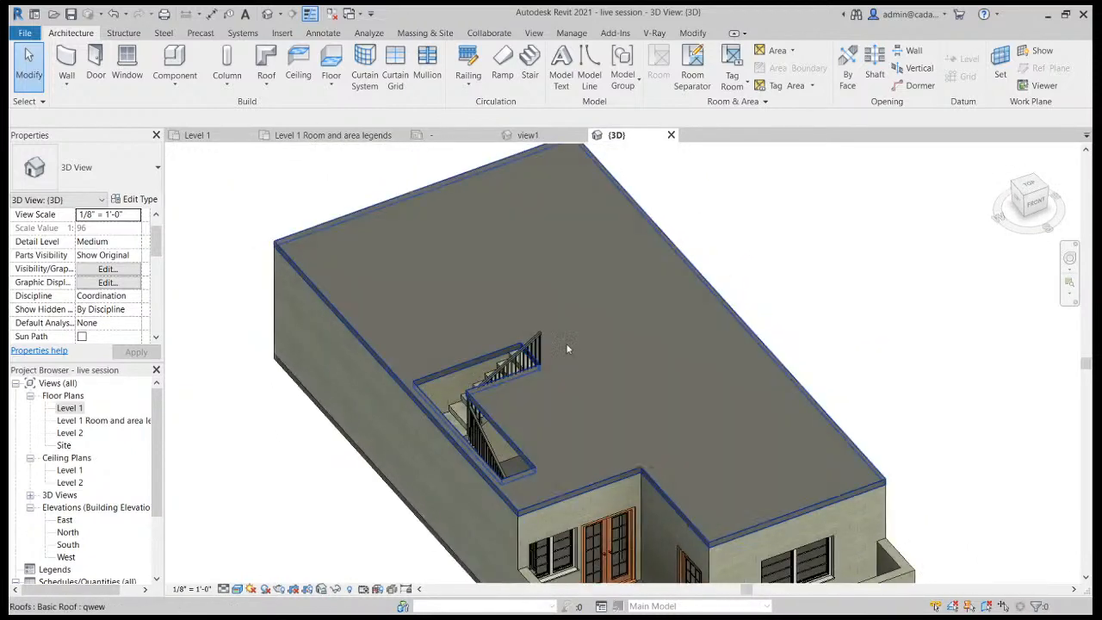
{"action": "scroll", "coordinate": [546, 403], "scroll_direction": "up", "scroll_amount": 5}
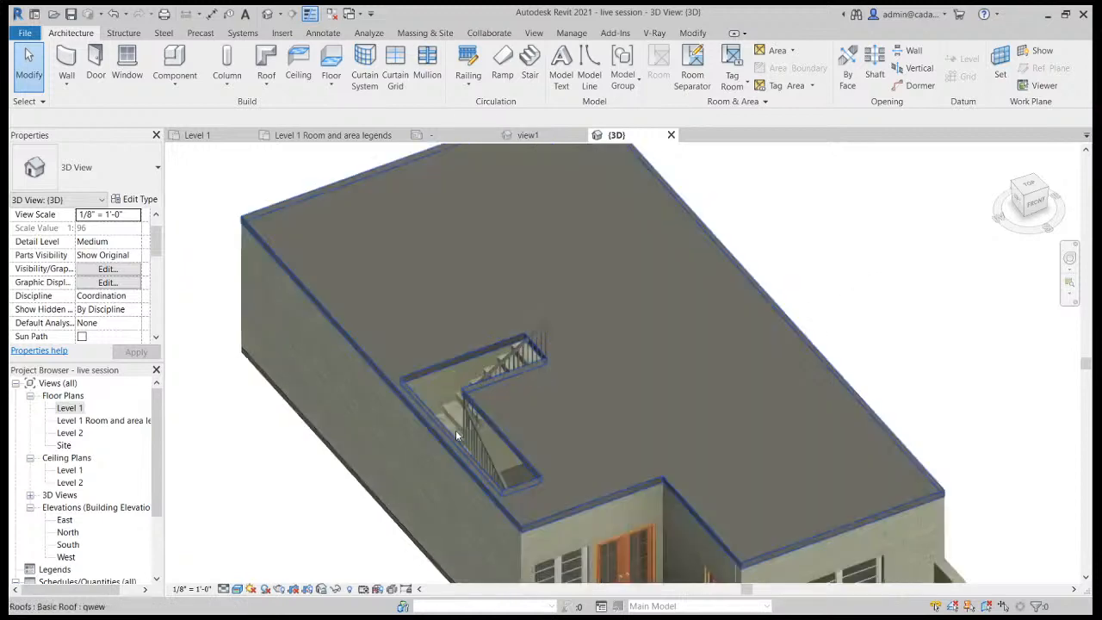
{"action": "scroll", "coordinate": [654, 340], "scroll_direction": "down", "scroll_amount": 4}
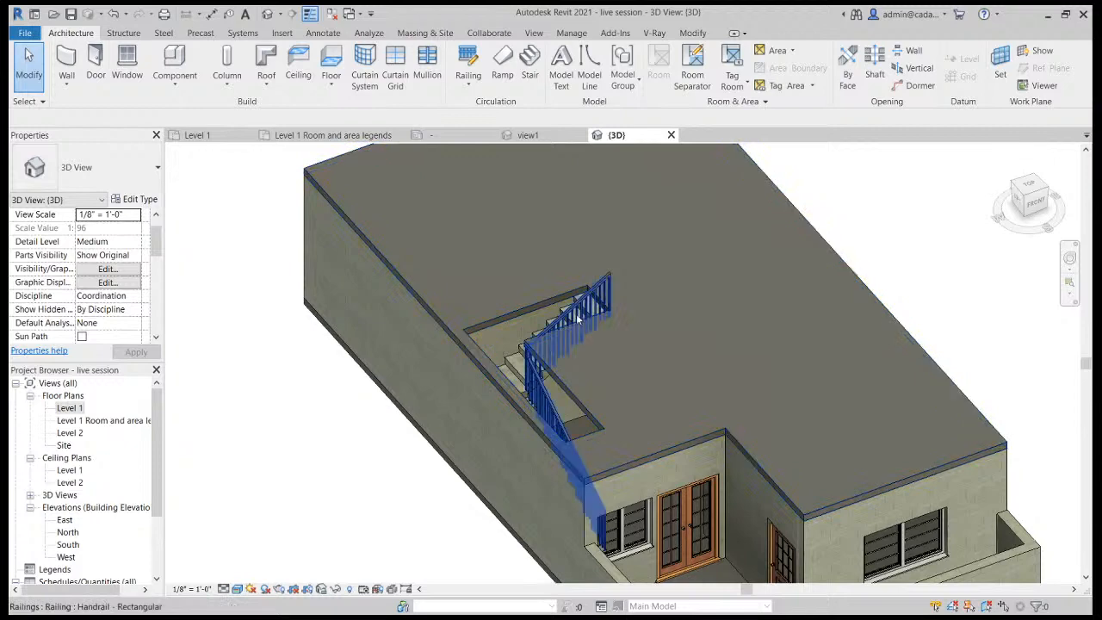
{"action": "left_click", "coordinate": [608, 284]}
{"action": "key", "text": "Delete"}
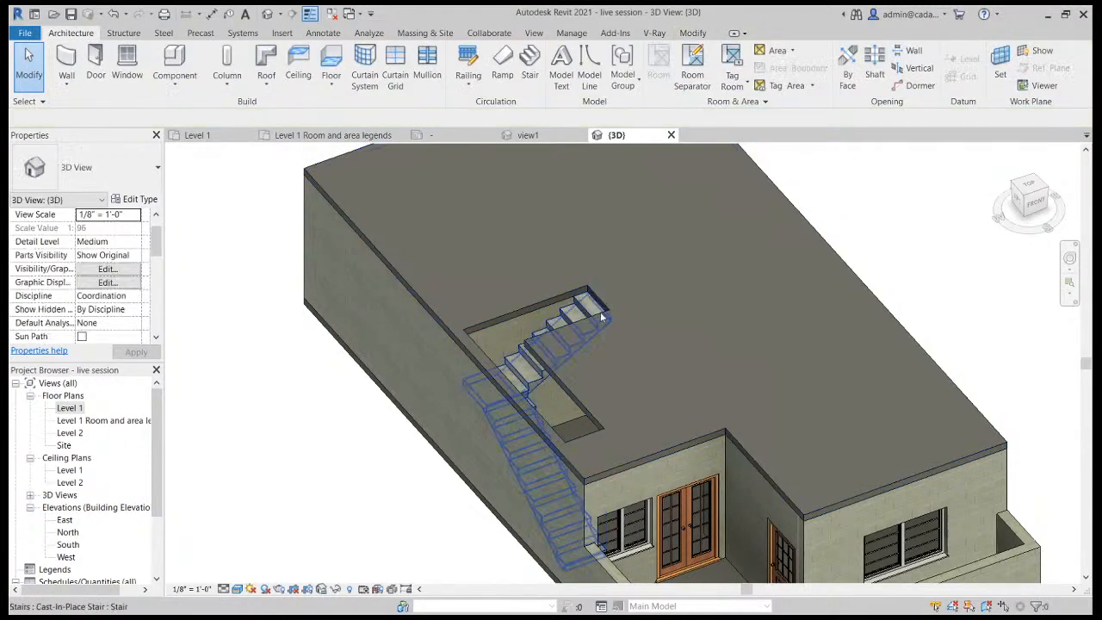
In the Level 1 floor plan, place a camera beside door D3 aimed past the dining table towards the large window.
{"action": "double_click", "coordinate": [68, 408]}
{"action": "scroll", "coordinate": [519, 332], "scroll_direction": "down", "scroll_amount": 2}
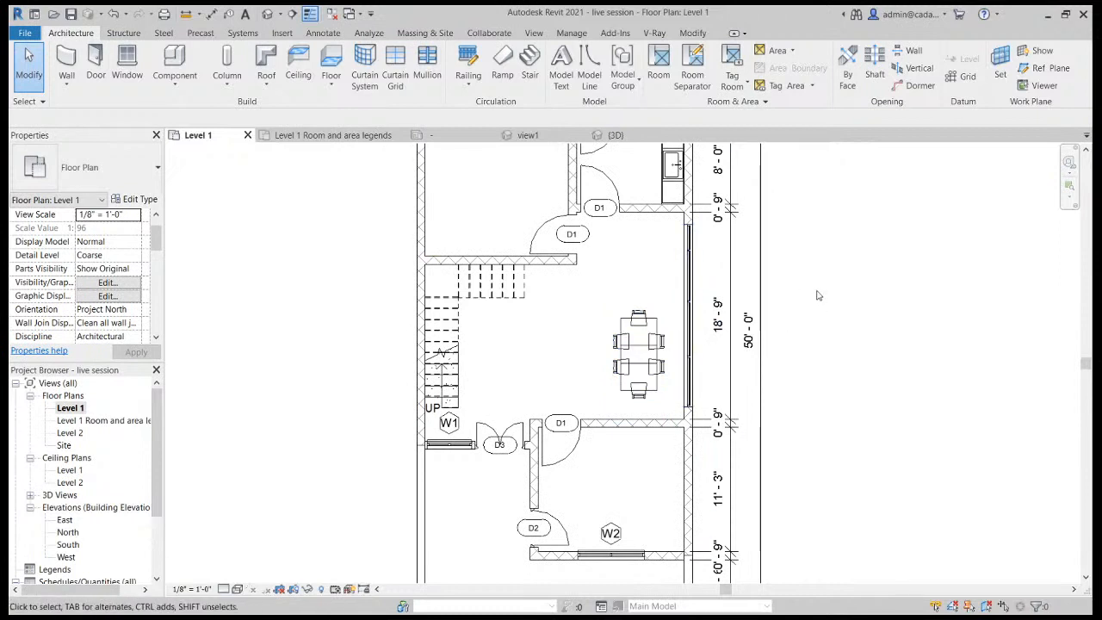
{"action": "left_click", "coordinate": [280, 54]}
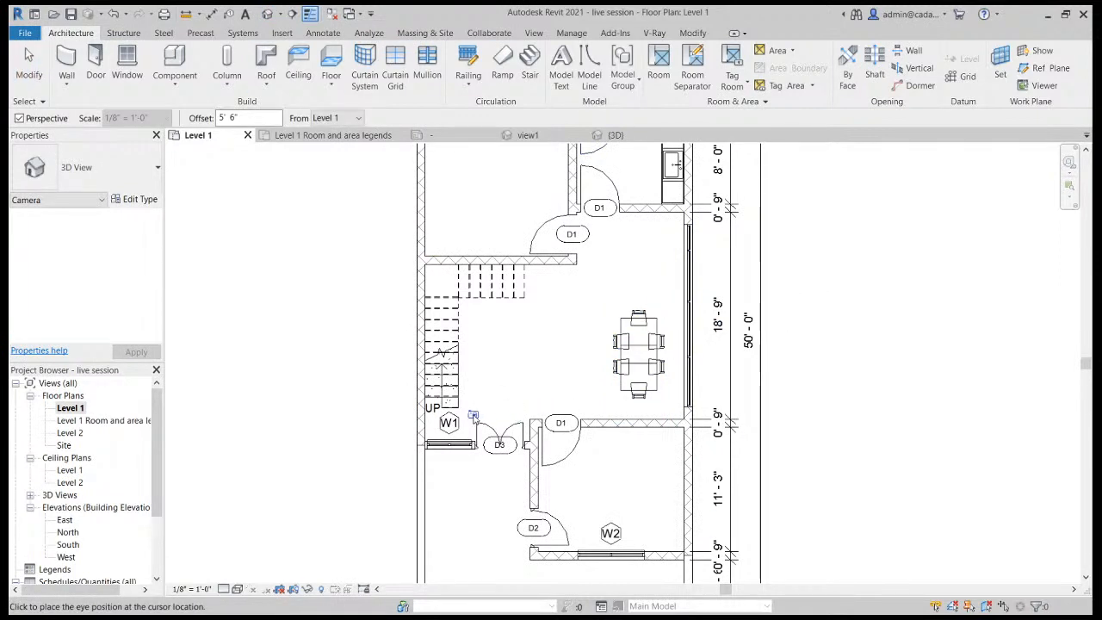
{"action": "left_click", "coordinate": [473, 414]}
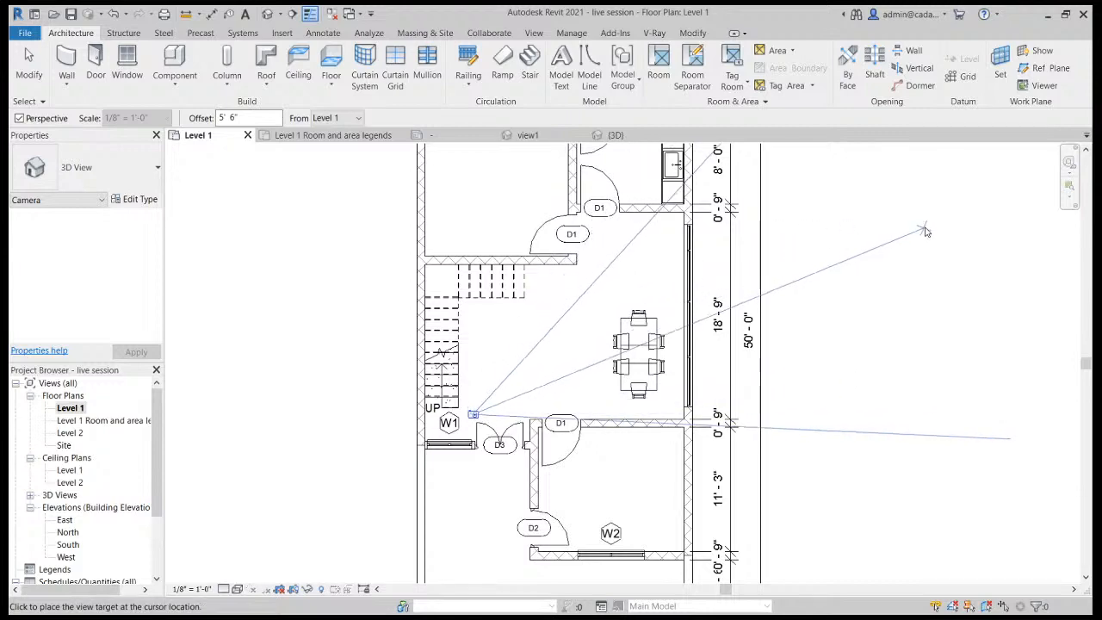
{"action": "left_click", "coordinate": [932, 228]}
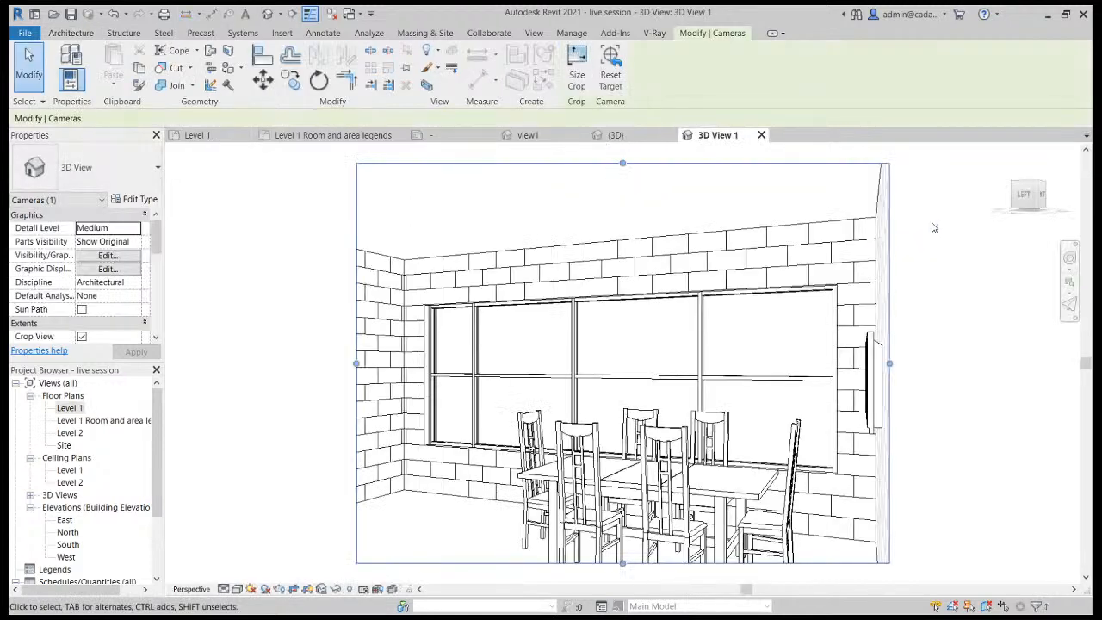
Set the camera view's crop size to width 15 and height 6, and show the view with realistic material textures.
{"action": "left_click", "coordinate": [577, 69]}
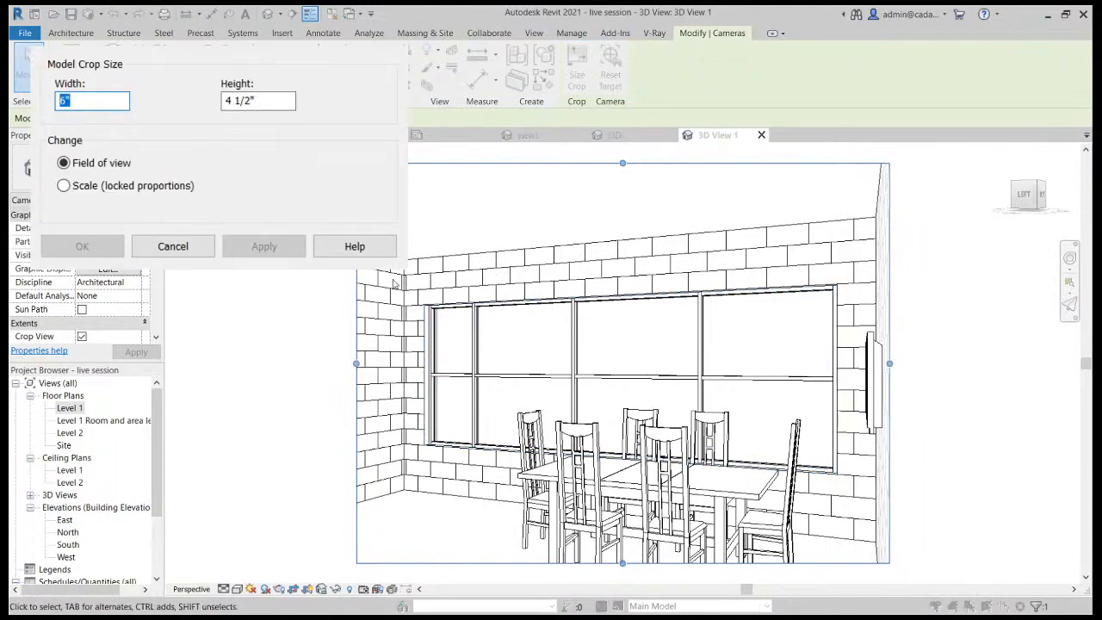
{"action": "type", "text": "15"}
{"action": "key", "text": "Return"}
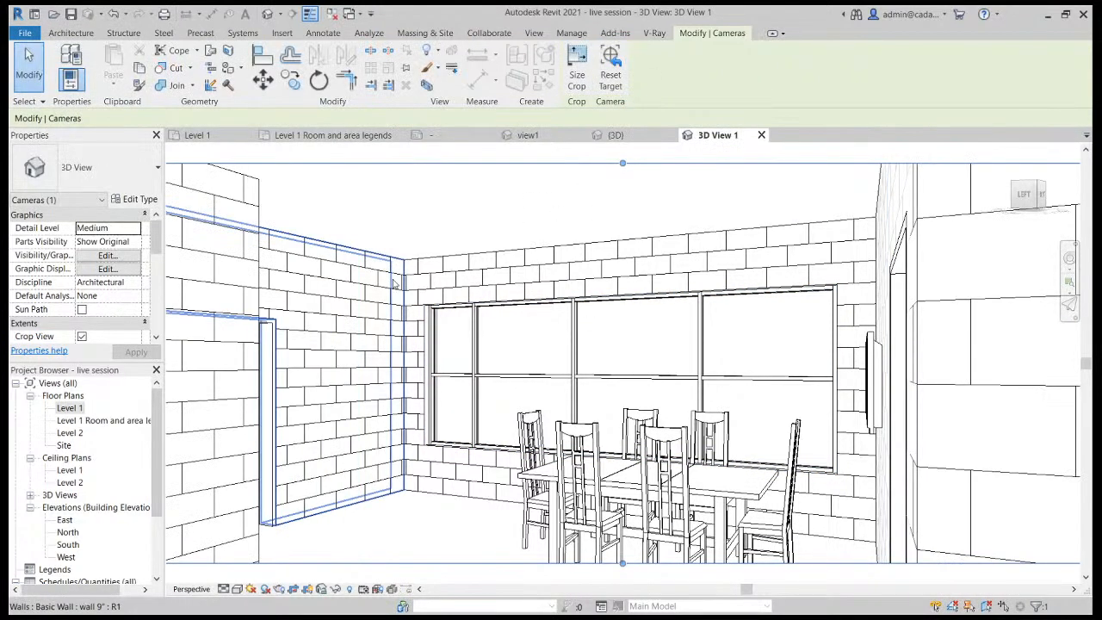
{"action": "left_click", "coordinate": [577, 69]}
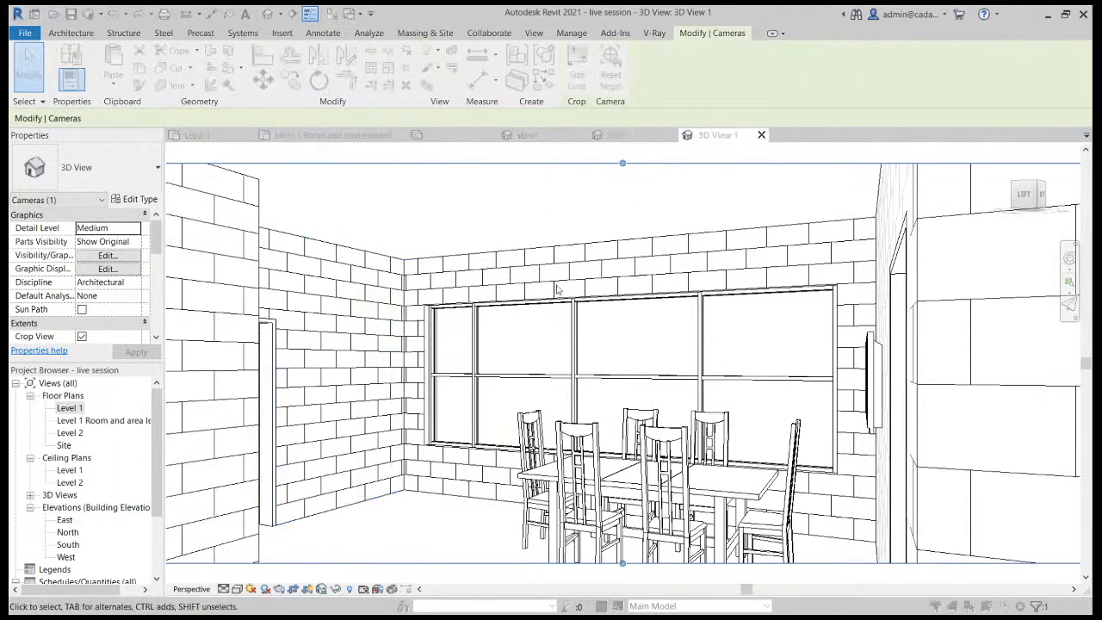
{"action": "left_click", "coordinate": [252, 101]}
{"action": "left_click_drag", "start_coordinate": [251, 102], "coordinate": [142, 121]}
{"action": "type", "text": "6"}
{"action": "key", "text": "Return"}
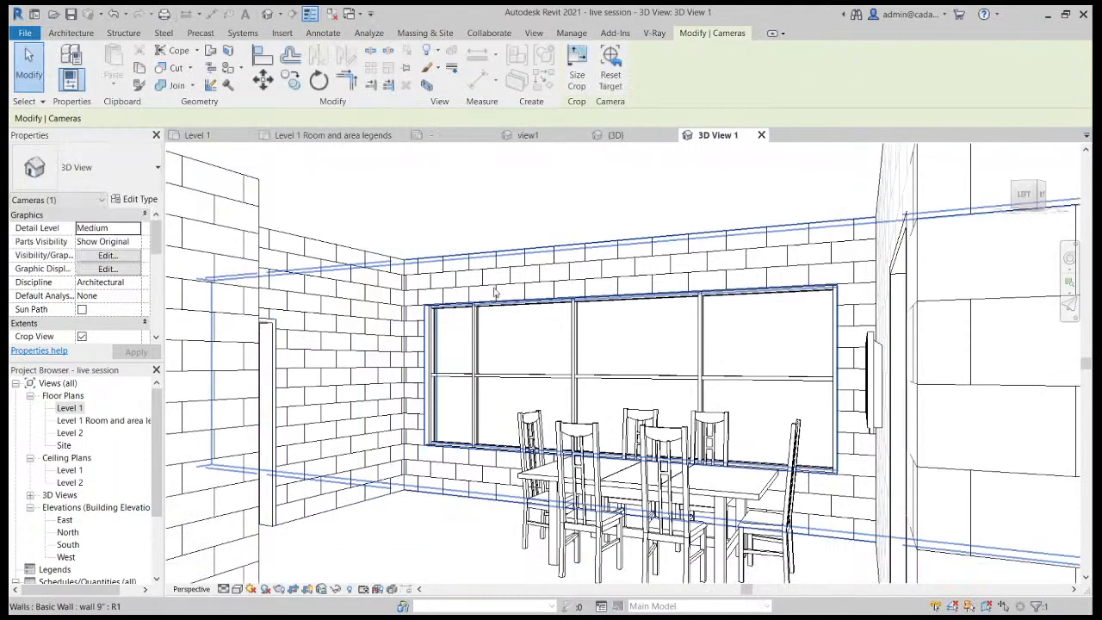
{"action": "scroll", "coordinate": [806, 245], "scroll_direction": "down", "scroll_amount": 2}
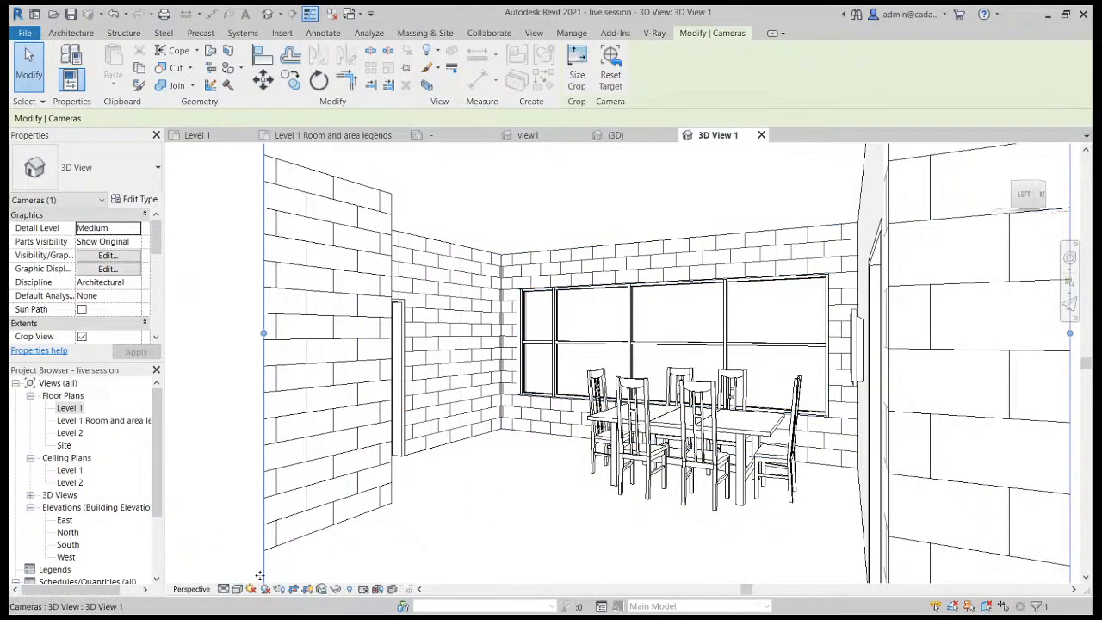
{"action": "scroll", "coordinate": [557, 516], "scroll_direction": "up", "scroll_amount": 1}
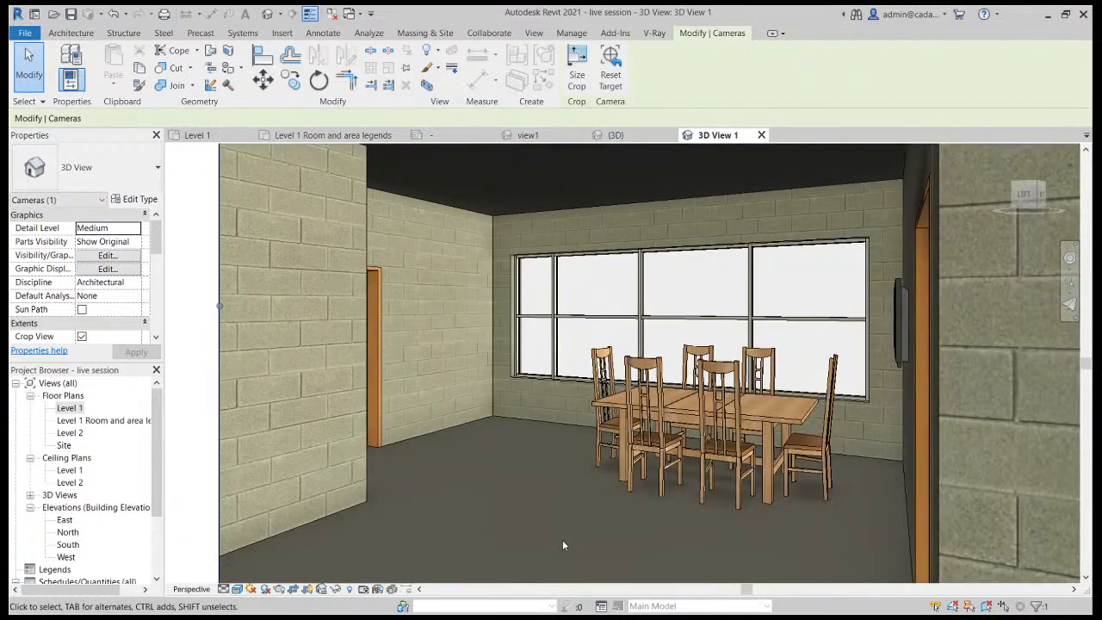
{"action": "scroll", "coordinate": [563, 541], "scroll_direction": "down", "scroll_amount": 1}
{"action": "scroll", "coordinate": [539, 403], "scroll_direction": "up", "scroll_amount": 1}
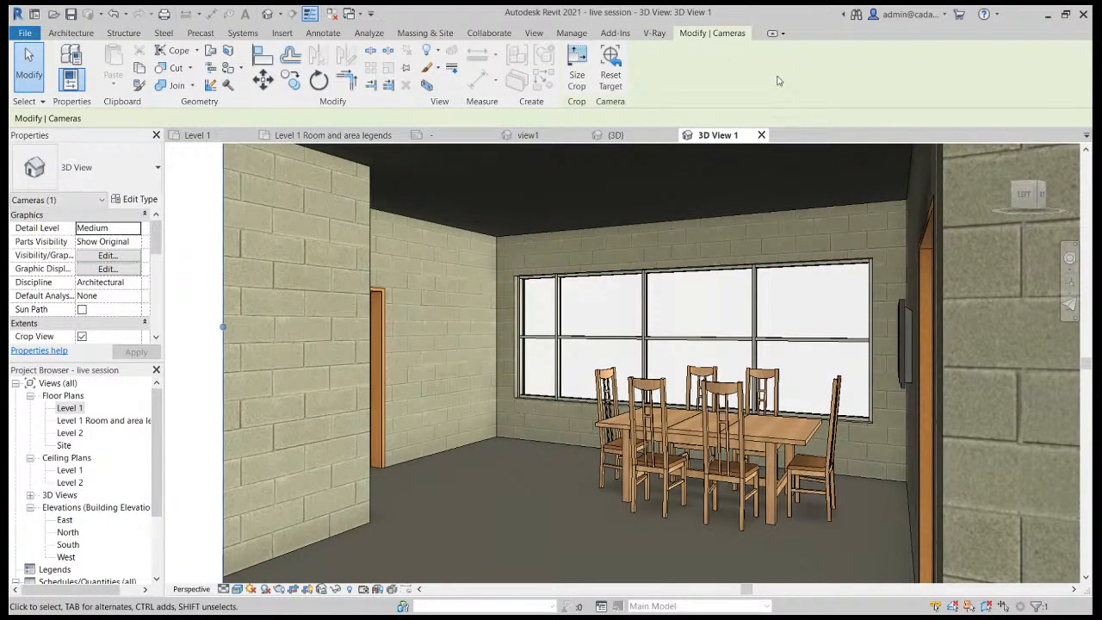
Render the camera view at Medium quality with the Interior: Sun only lighting scheme, then close the rendering settings.
{"action": "key", "text": "Escape"}
{"action": "key", "text": "r"}
{"action": "key", "text": "r"}
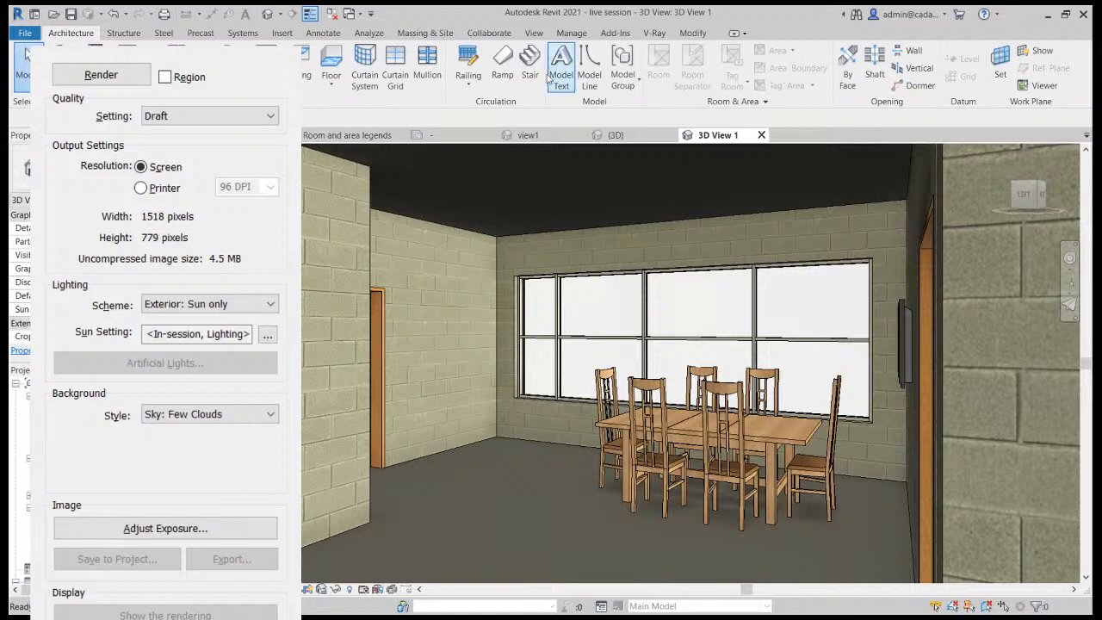
{"action": "left_click", "coordinate": [162, 143]}
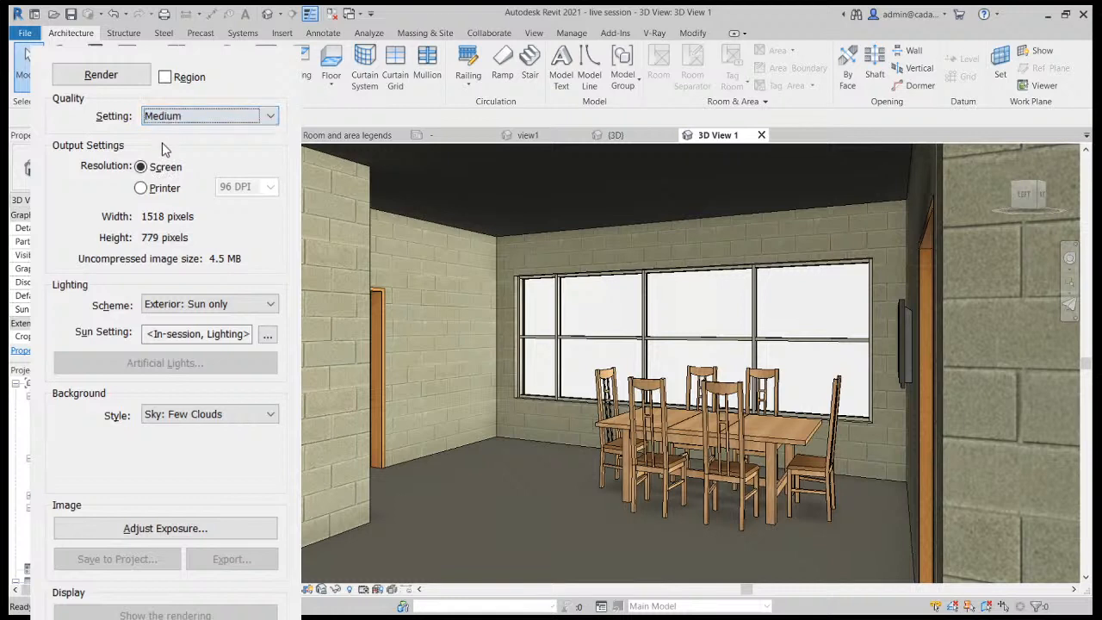
{"action": "left_click", "coordinate": [219, 310]}
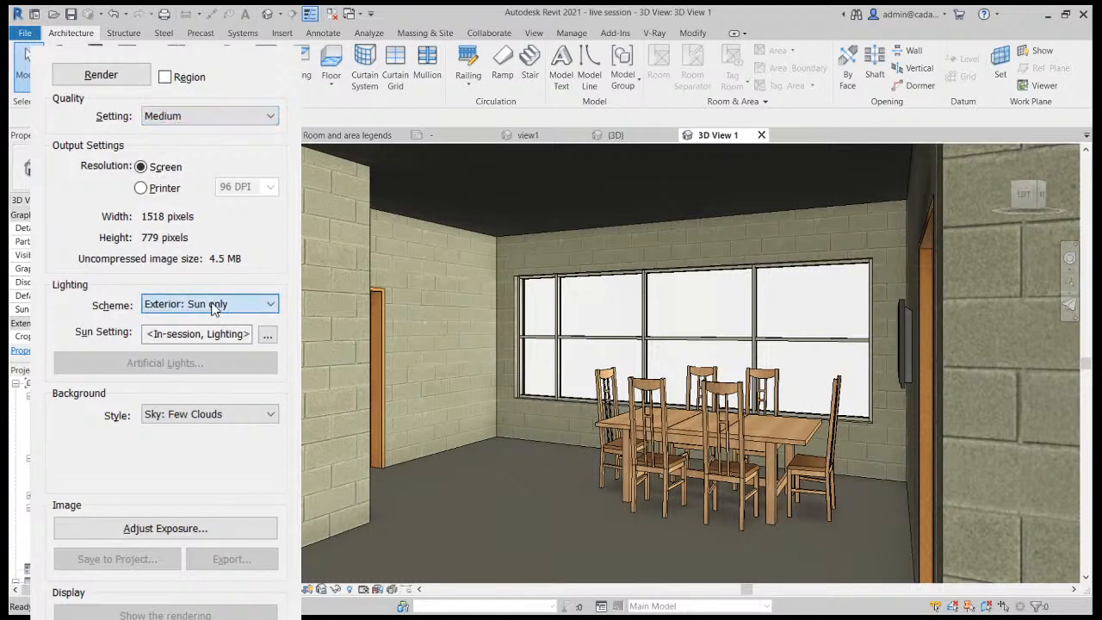
{"action": "left_click", "coordinate": [193, 356]}
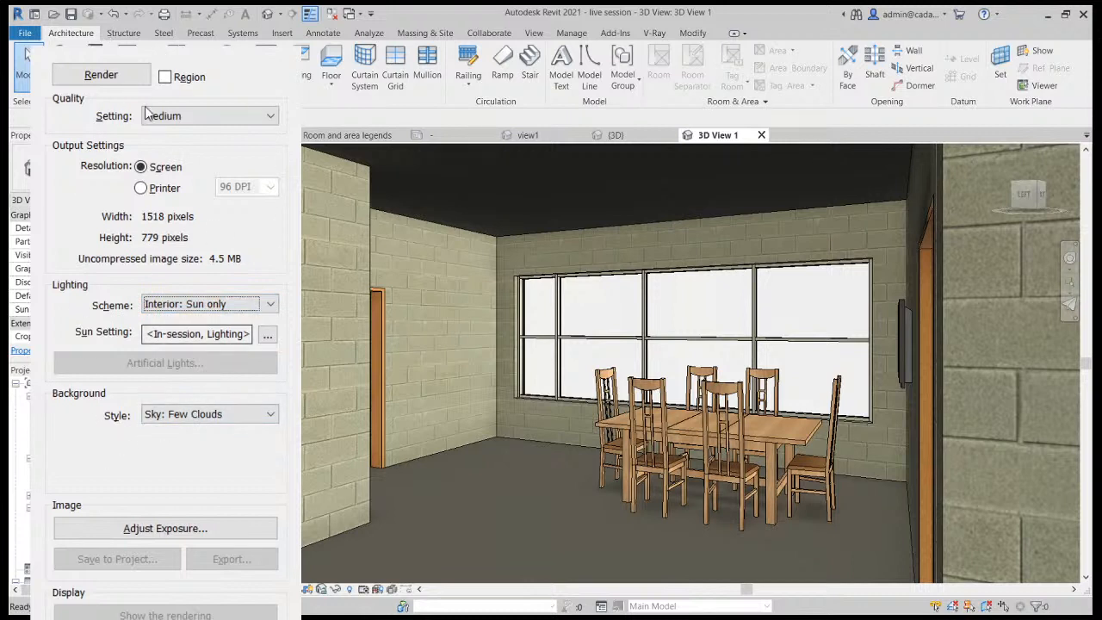
{"action": "left_click", "coordinate": [99, 74]}
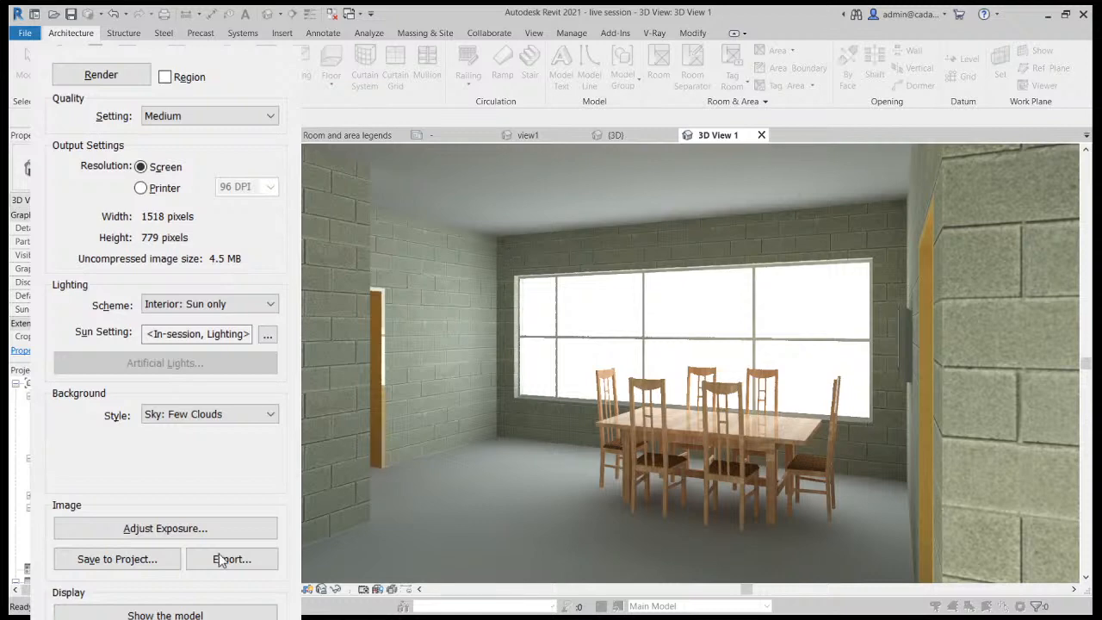
{"action": "key", "text": "Escape"}
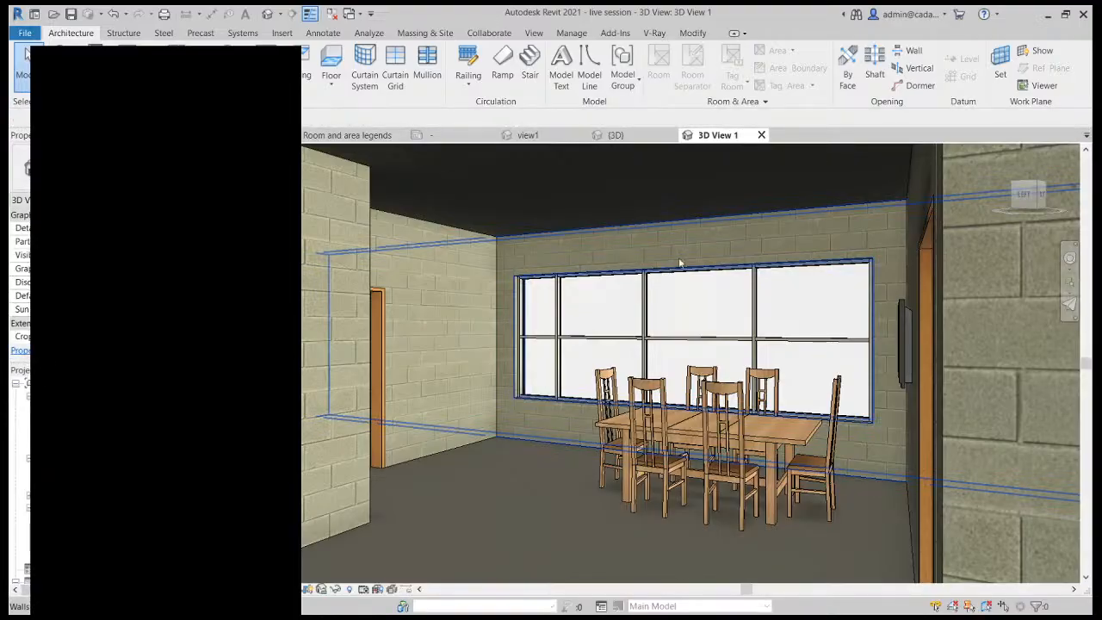
Inspect the properties of the interior walls beside the dining area in the camera view.
{"action": "left_click", "coordinate": [491, 303]}
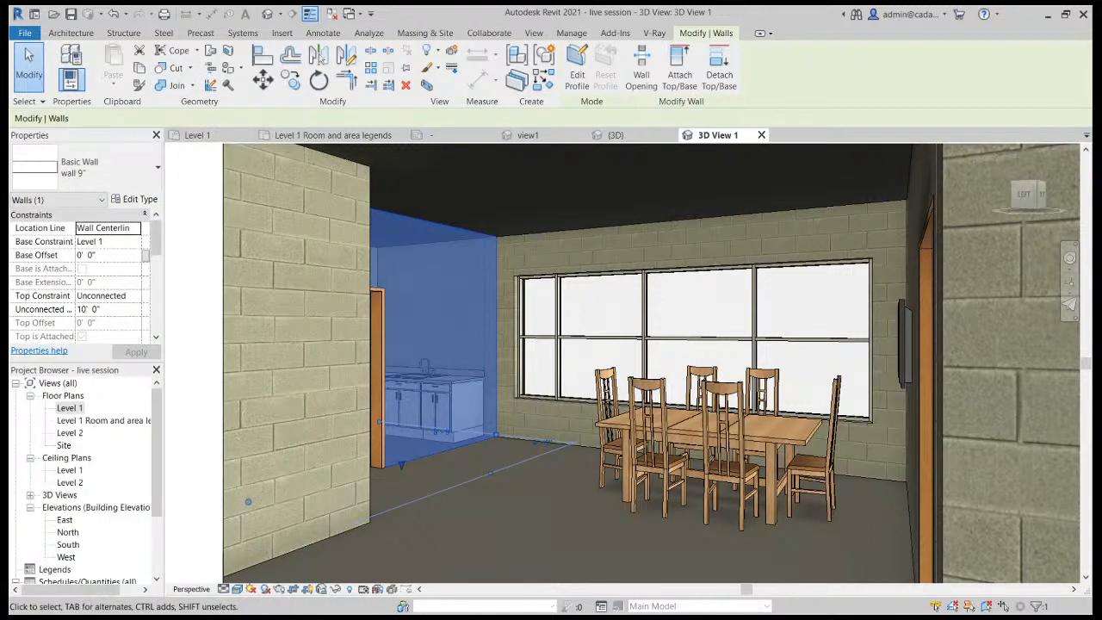
{"action": "left_click", "coordinate": [367, 250]}
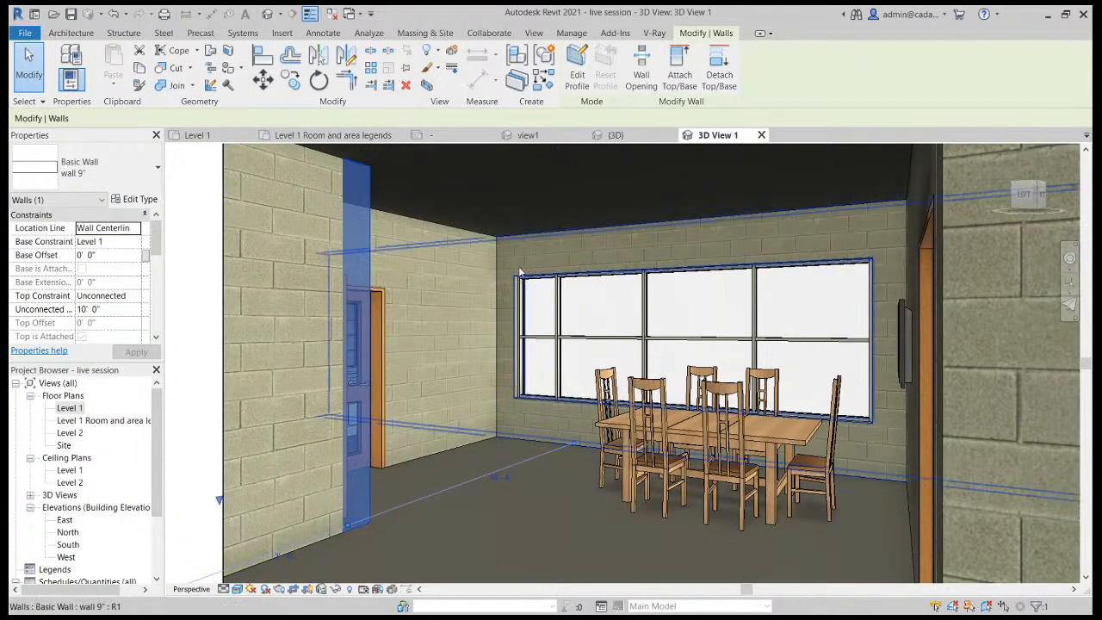
{"action": "left_click", "coordinate": [272, 519]}
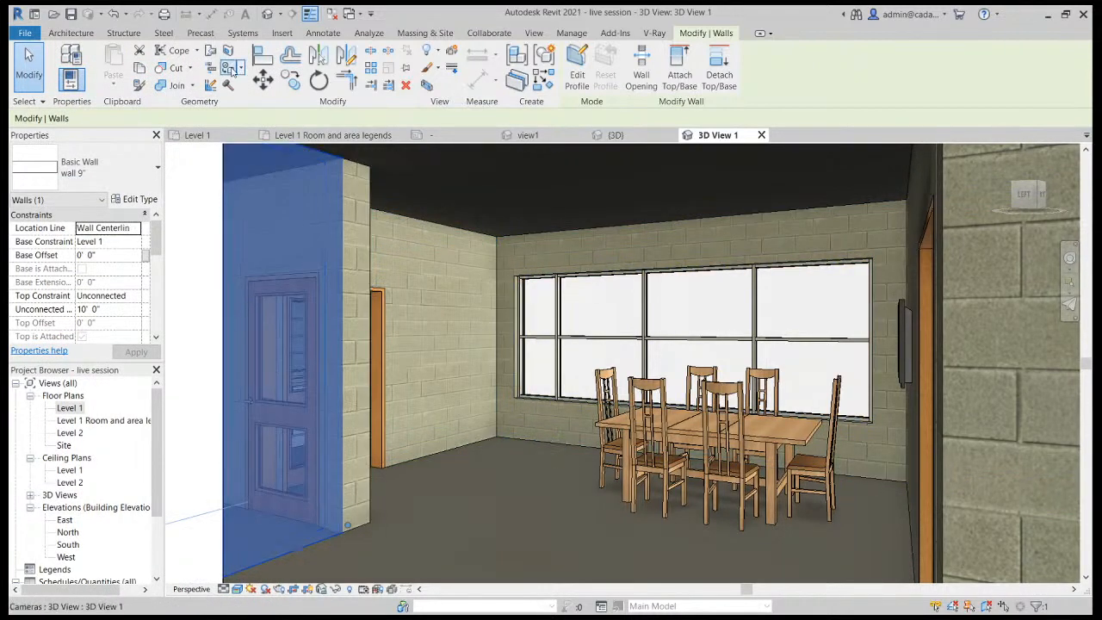
Return to the default 3D view and inspect the long side wall containing the large window.
{"action": "left_click", "coordinate": [267, 14]}
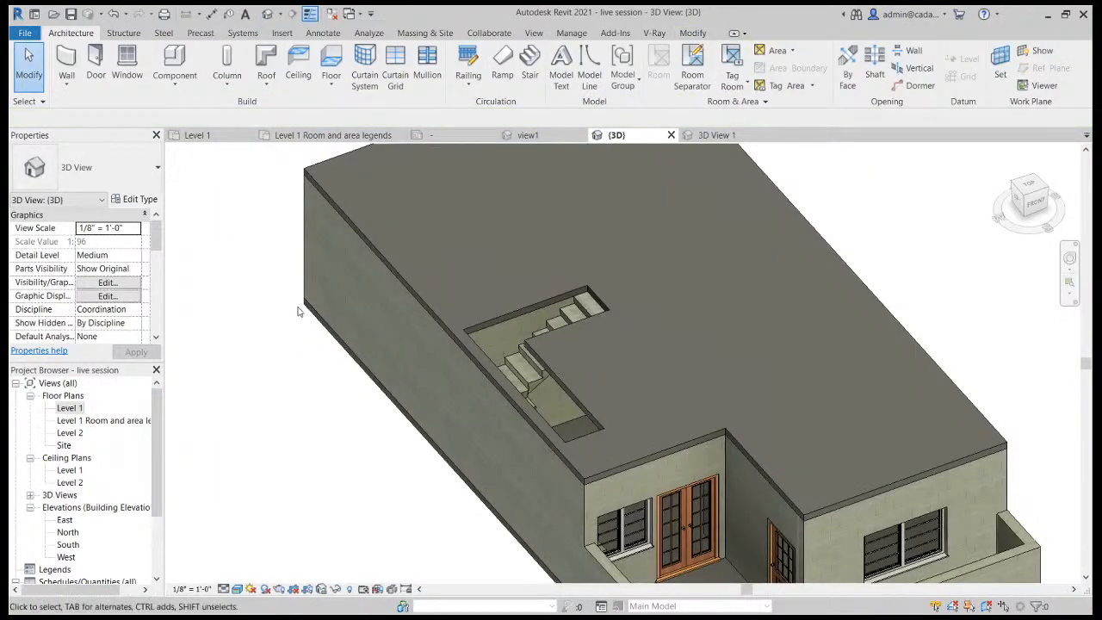
{"action": "scroll", "coordinate": [299, 308], "scroll_direction": "down", "scroll_amount": 1}
{"action": "middle_click_drag", "start_coordinate": [823, 410], "coordinate": [711, 375], "text": "shift"}
{"action": "scroll", "coordinate": [721, 359], "scroll_direction": "down", "scroll_amount": 1}
{"action": "scroll", "coordinate": [379, 425], "scroll_direction": "up", "scroll_amount": 2}
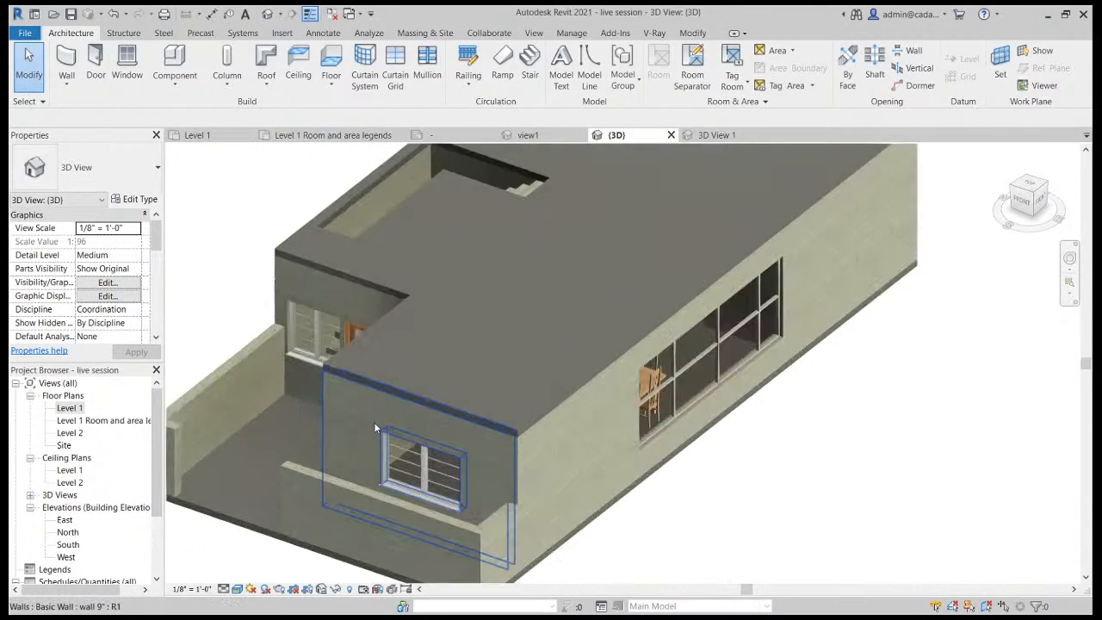
{"action": "left_click", "coordinate": [521, 448]}
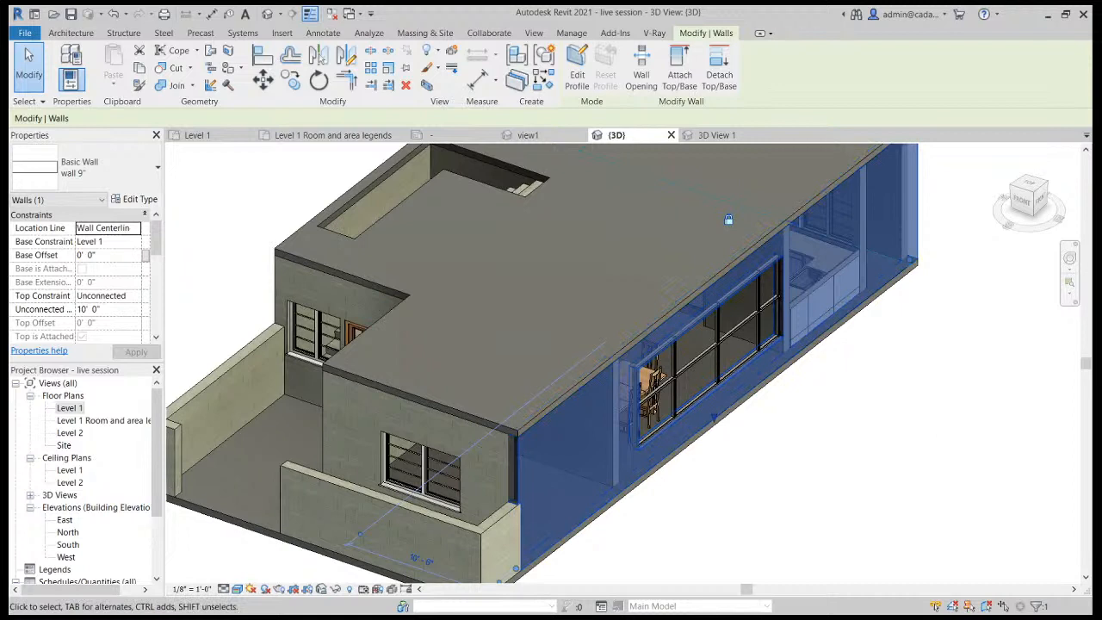
{"action": "left_click", "coordinate": [915, 457]}
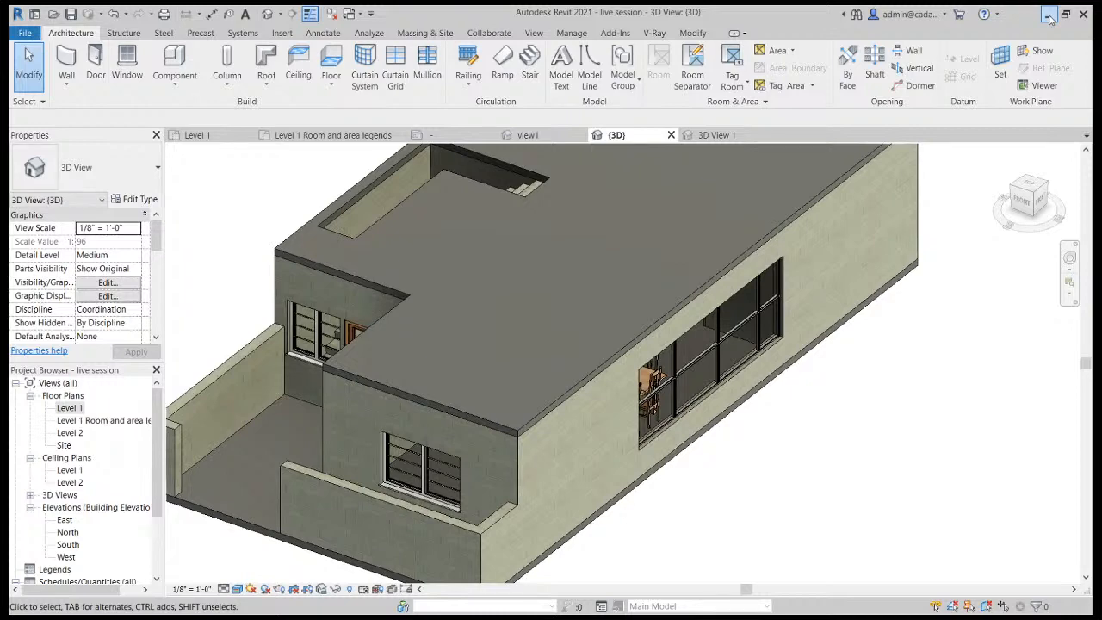
{"action": "left_click", "coordinate": [1048, 19]}
{"action": "left_click", "coordinate": [620, 608]}
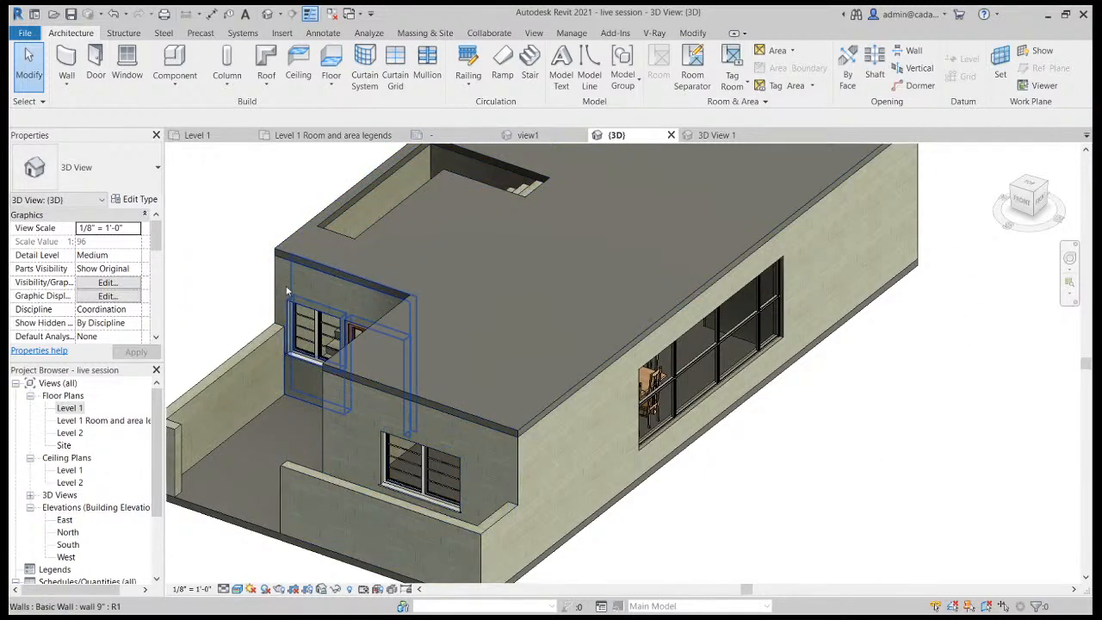
Add 0' 1 51/256" structure layers on both sides of the 9" wall type's concrete core and create a material named Wall paint 1.
{"action": "left_click", "coordinate": [520, 460]}
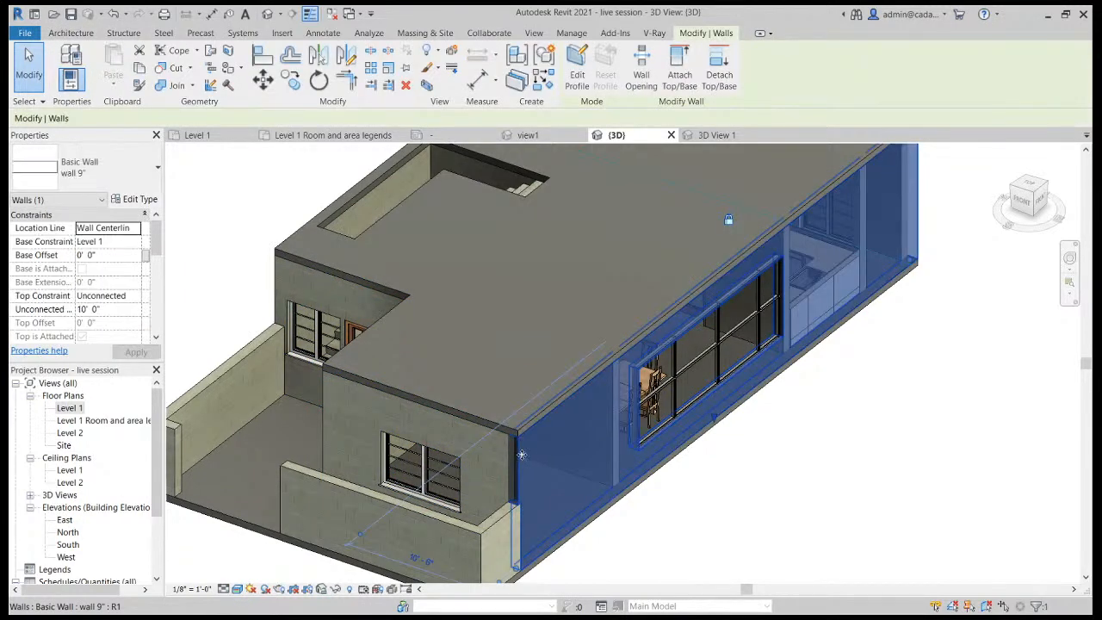
{"action": "left_click", "coordinate": [146, 200]}
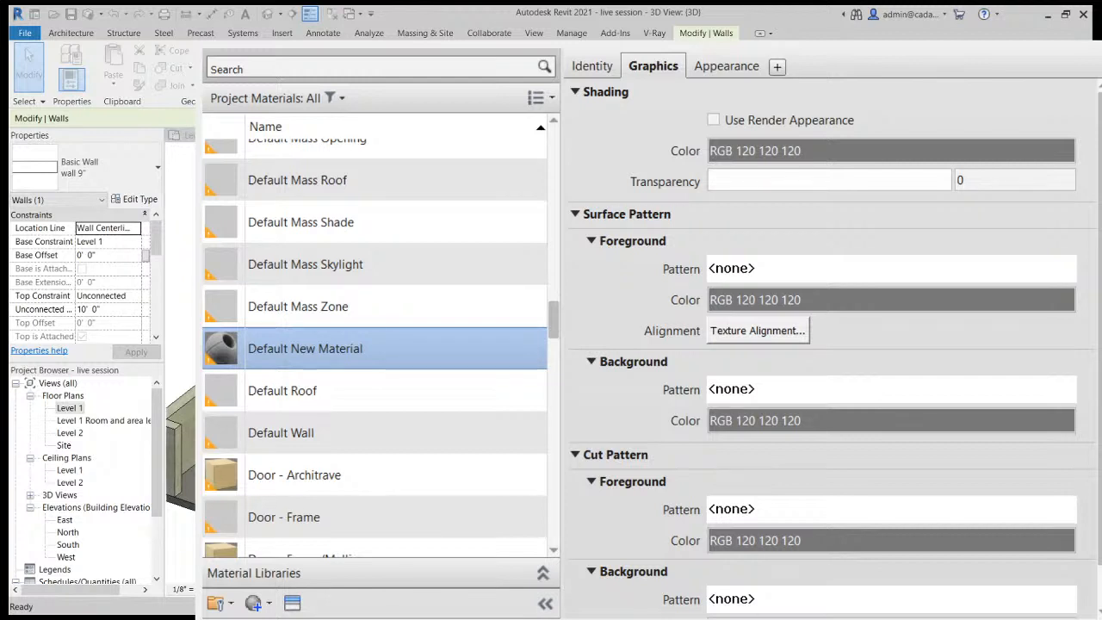
{"action": "scroll", "coordinate": [370, 181], "scroll_direction": "up", "scroll_amount": 1}
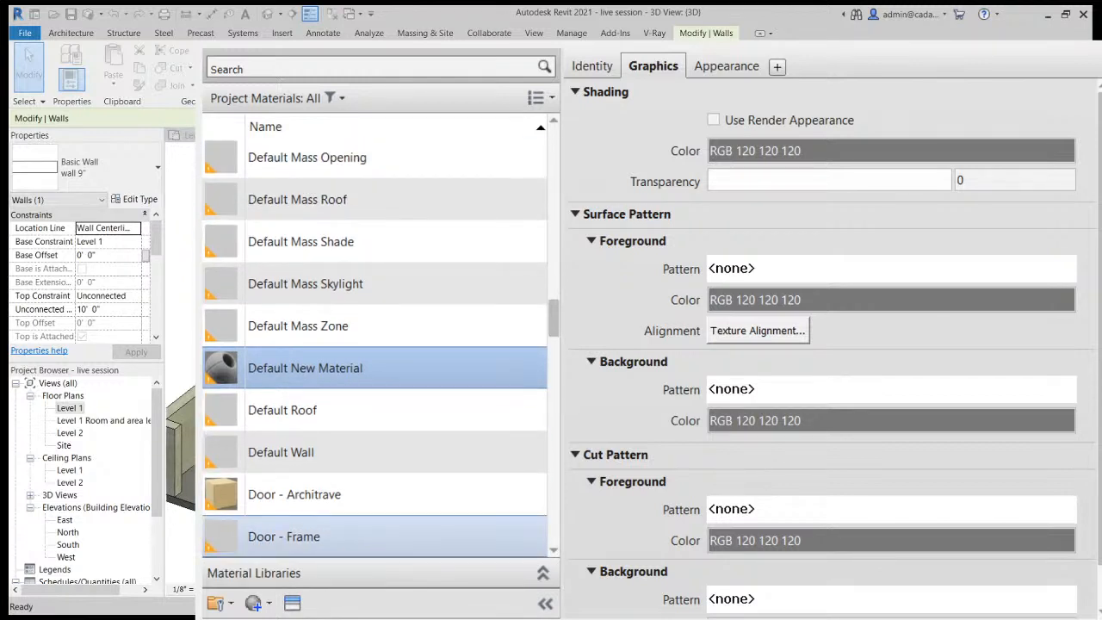
{"action": "left_click", "coordinate": [255, 604]}
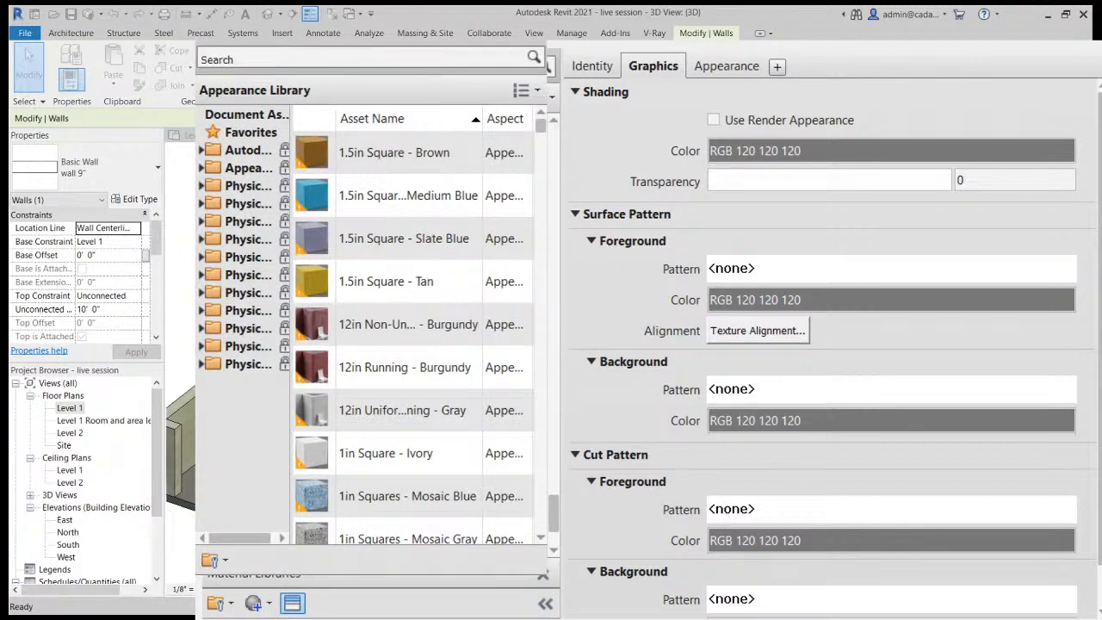
{"action": "left_click_drag", "start_coordinate": [370, 34], "coordinate": [925, 38]}
{"action": "left_click_drag", "start_coordinate": [517, 43], "coordinate": [317, 82]}
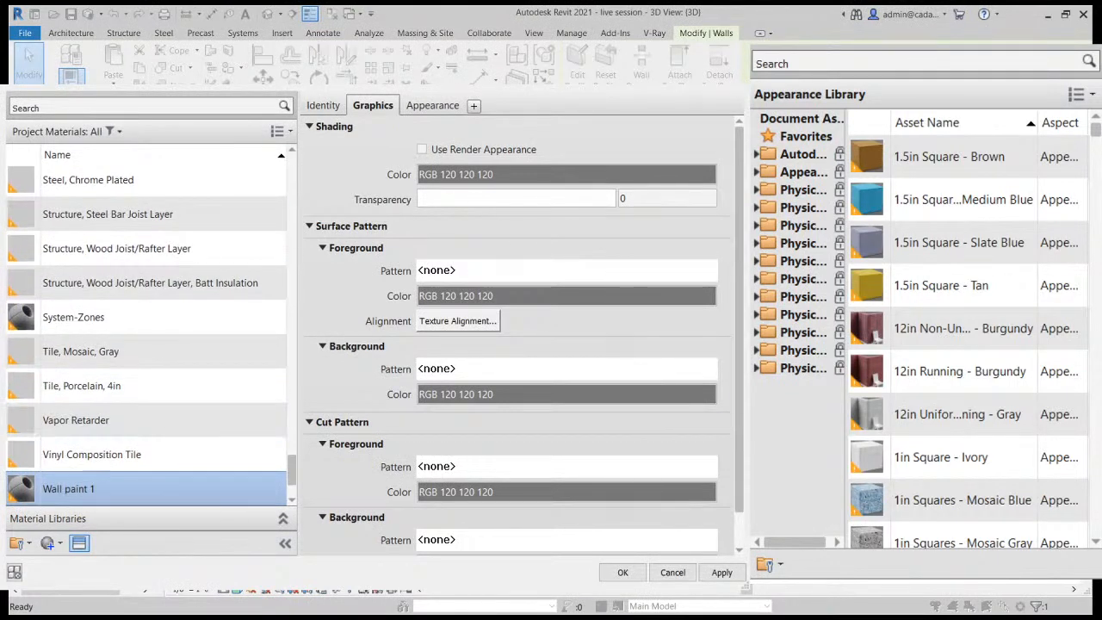
Assign Wall paint 1 to the exterior layer of the 9" wall type and apply the modified structure to the walls.
{"action": "left_click", "coordinate": [105, 490]}
{"action": "left_click", "coordinate": [622, 572]}
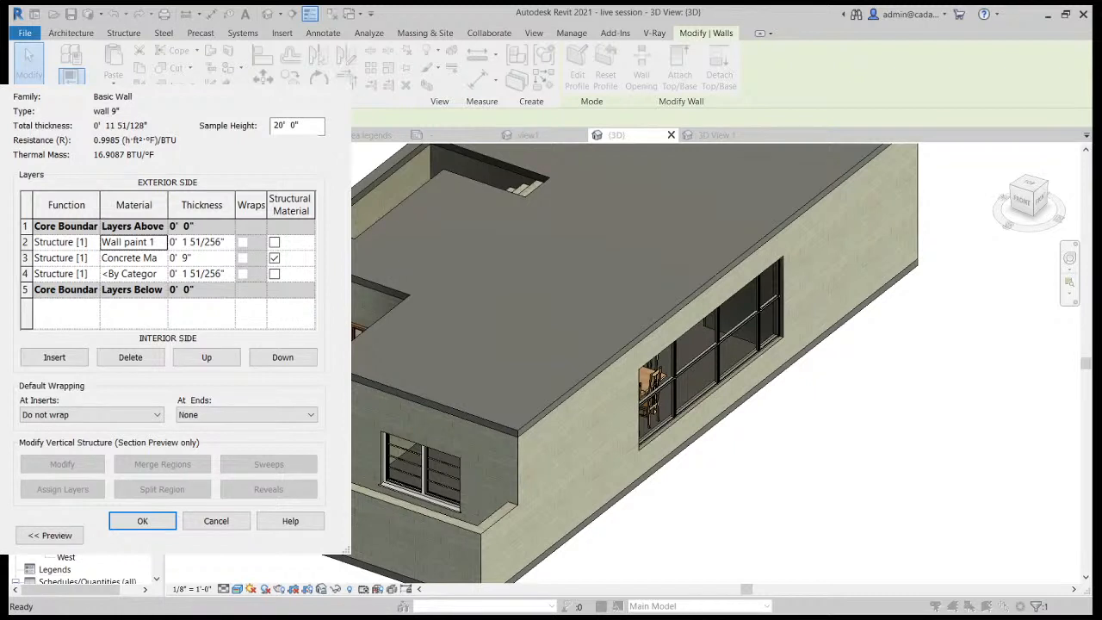
{"action": "left_click", "coordinate": [145, 520]}
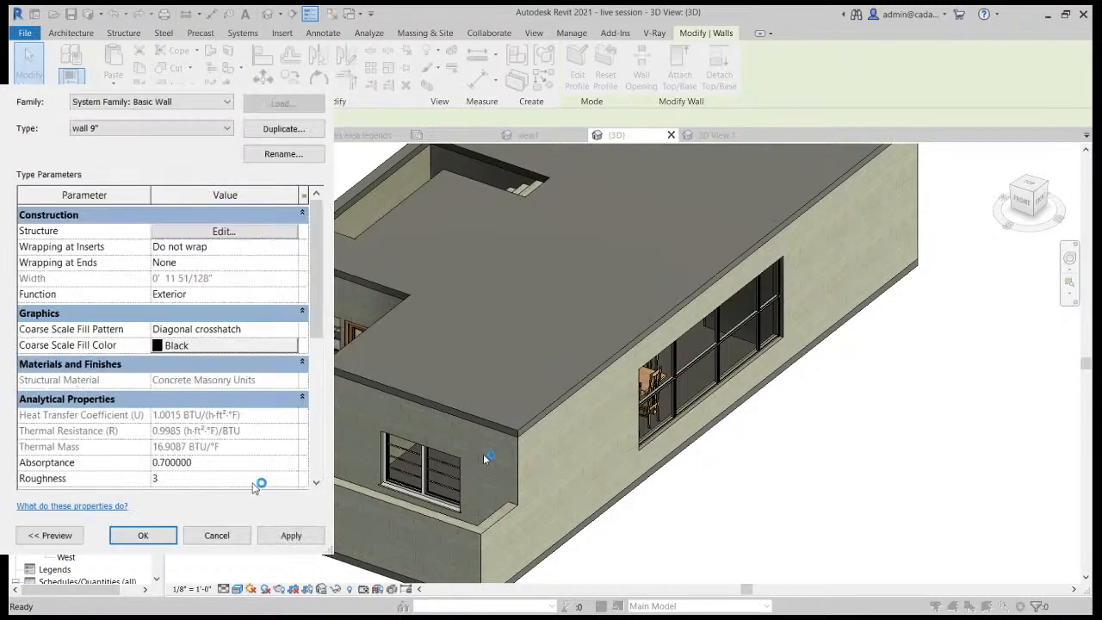
{"action": "left_click", "coordinate": [277, 535]}
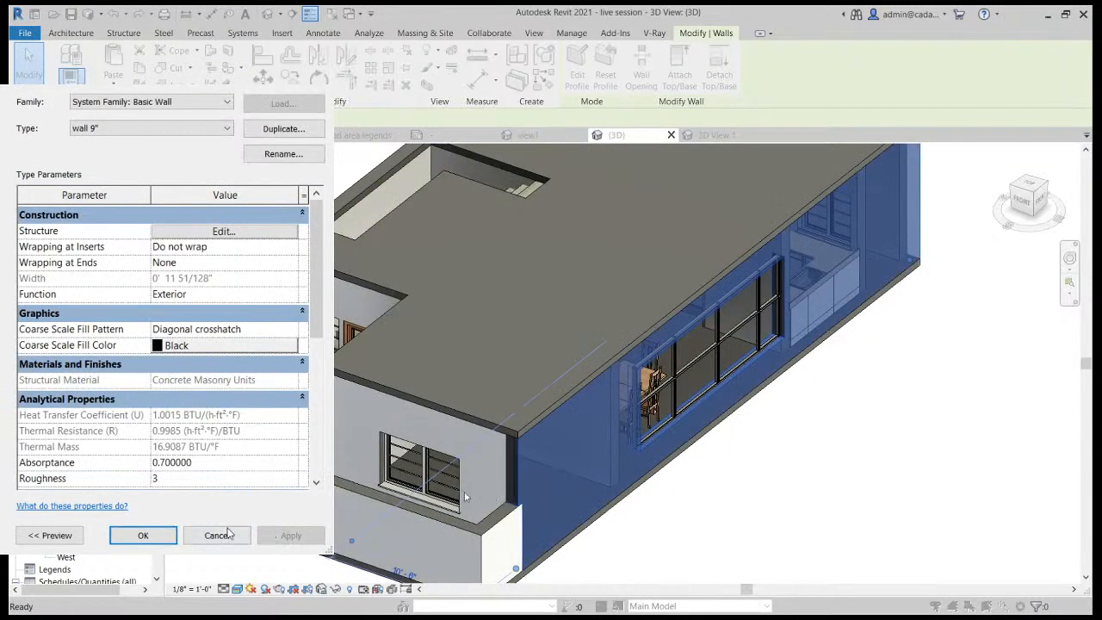
{"action": "left_click", "coordinate": [143, 536]}
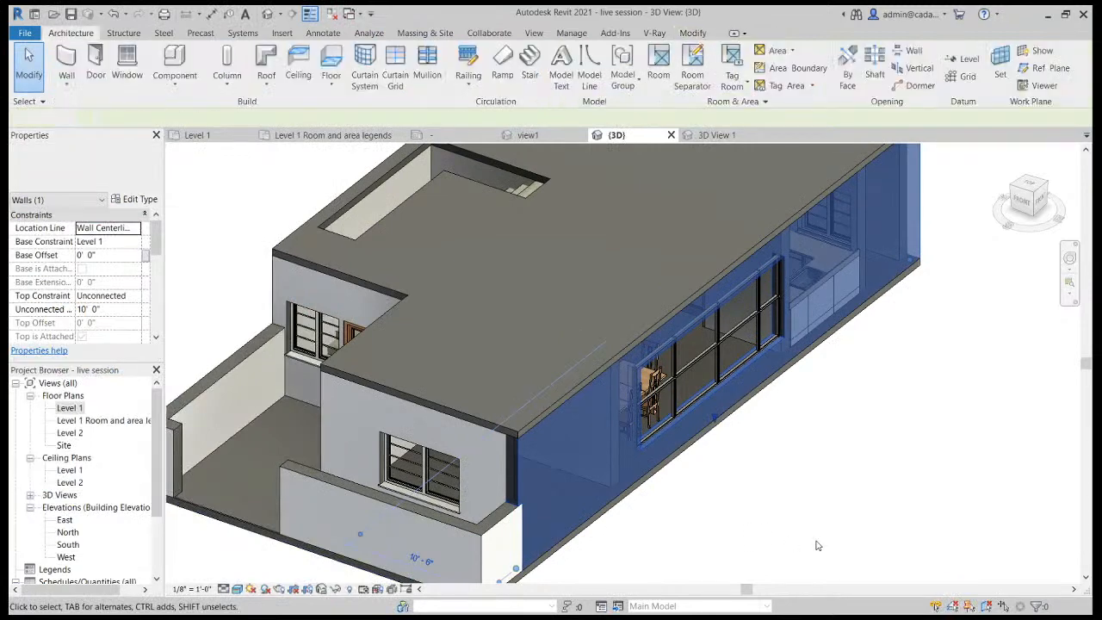
{"action": "left_click", "coordinate": [816, 545]}
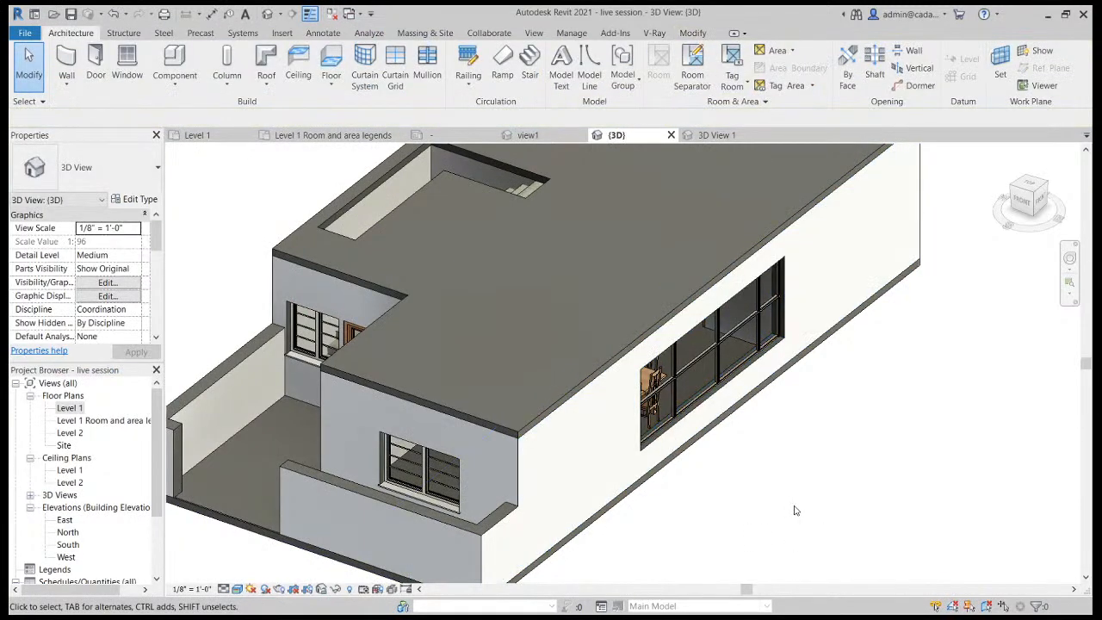
Create a material named Floor1 and assign it to the structure layer of the 6" floor type.
{"action": "scroll", "coordinate": [796, 508], "scroll_direction": "down", "scroll_amount": 2}
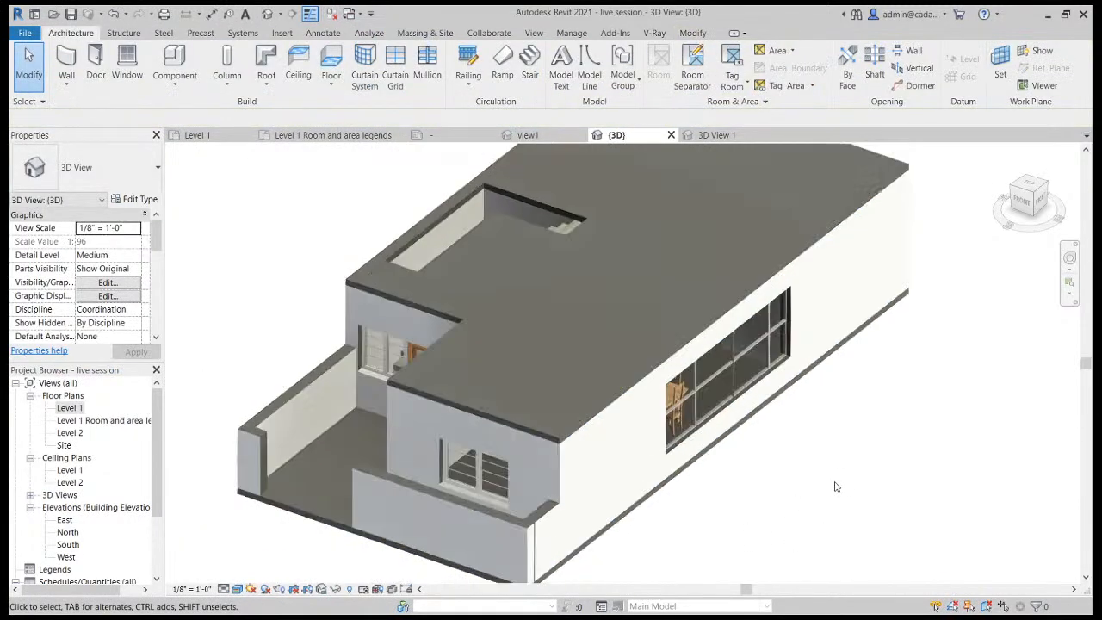
{"action": "middle_click_drag", "start_coordinate": [682, 510], "coordinate": [642, 543], "text": "shift"}
{"action": "scroll", "coordinate": [483, 452], "scroll_direction": "up", "scroll_amount": 2}
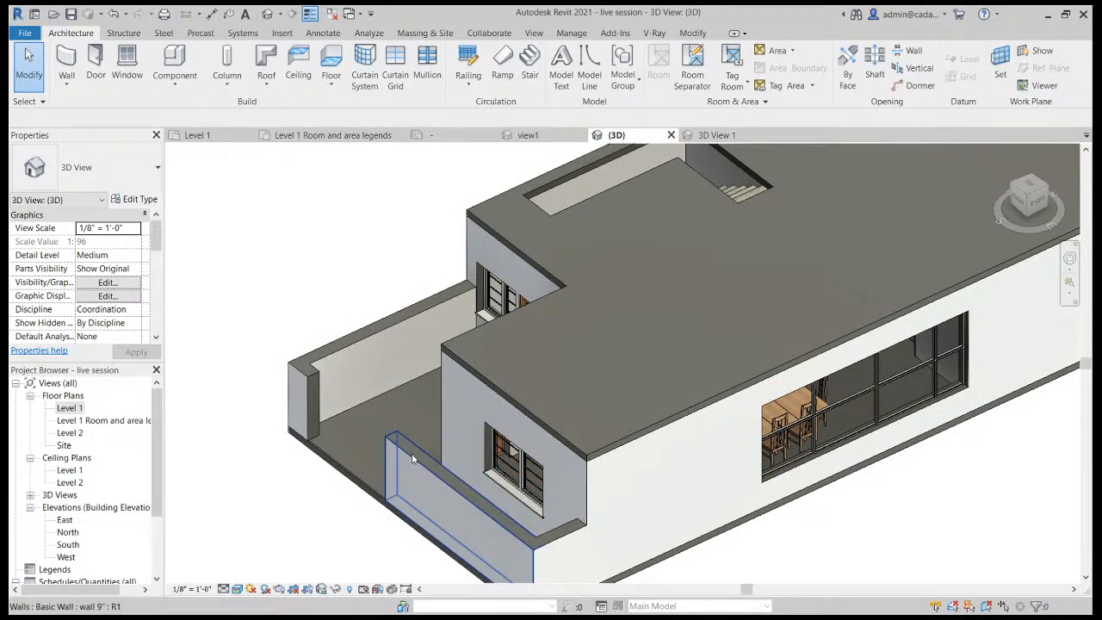
{"action": "left_click", "coordinate": [344, 471]}
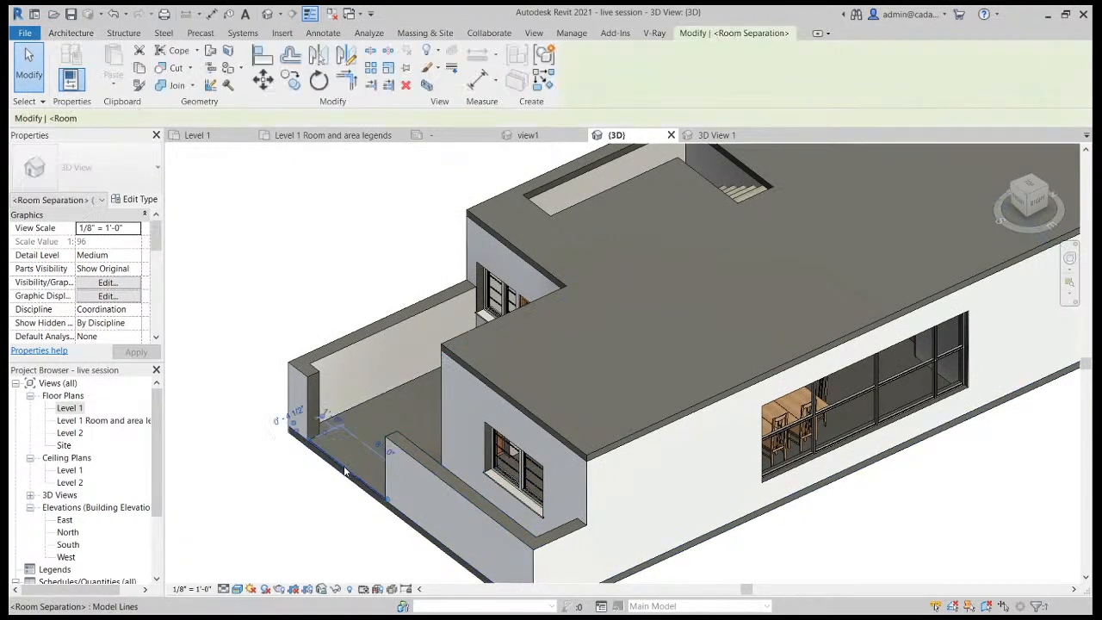
{"action": "key", "text": "Escape"}
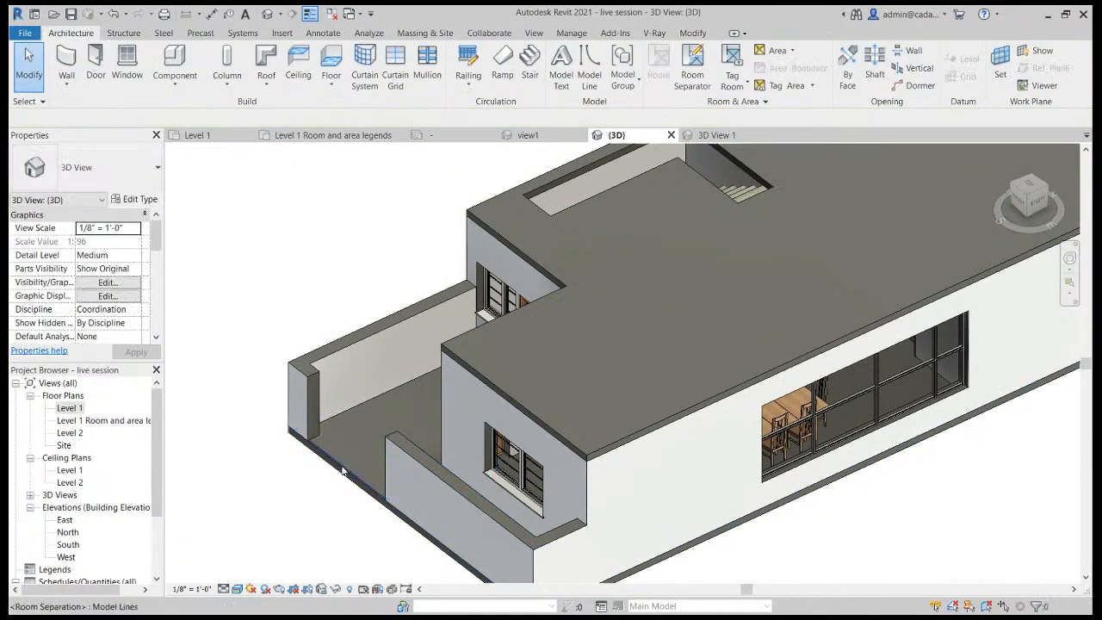
{"action": "left_click", "coordinate": [343, 472]}
{"action": "left_click", "coordinate": [133, 199]}
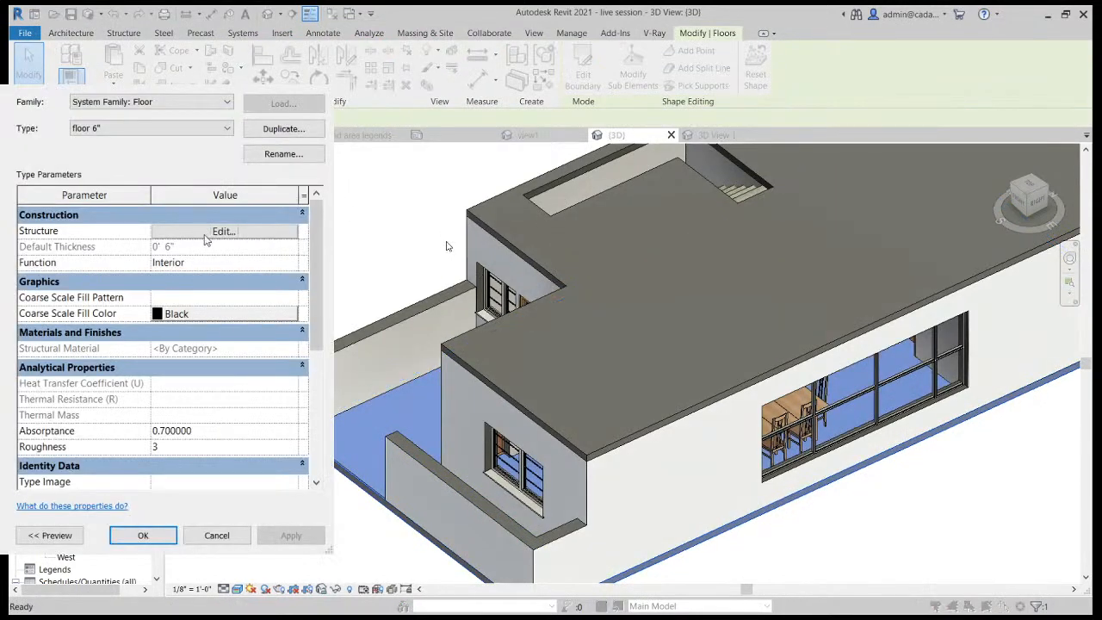
{"action": "left_click", "coordinate": [215, 230]}
{"action": "left_click", "coordinate": [137, 241]}
{"action": "left_click", "coordinate": [142, 246]}
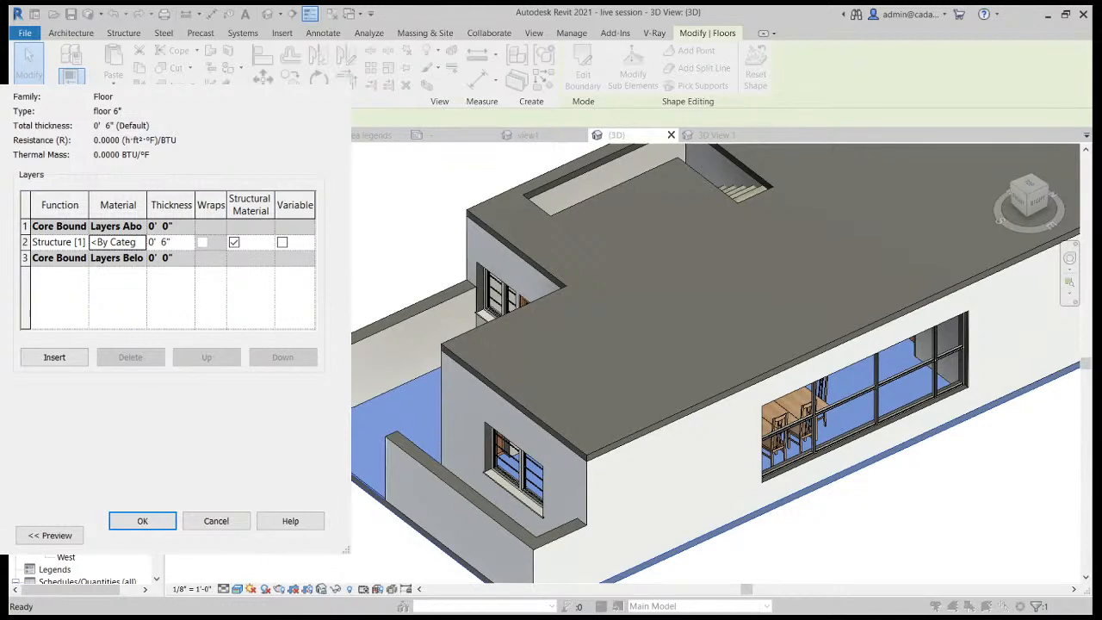
{"action": "left_click", "coordinate": [251, 441]}
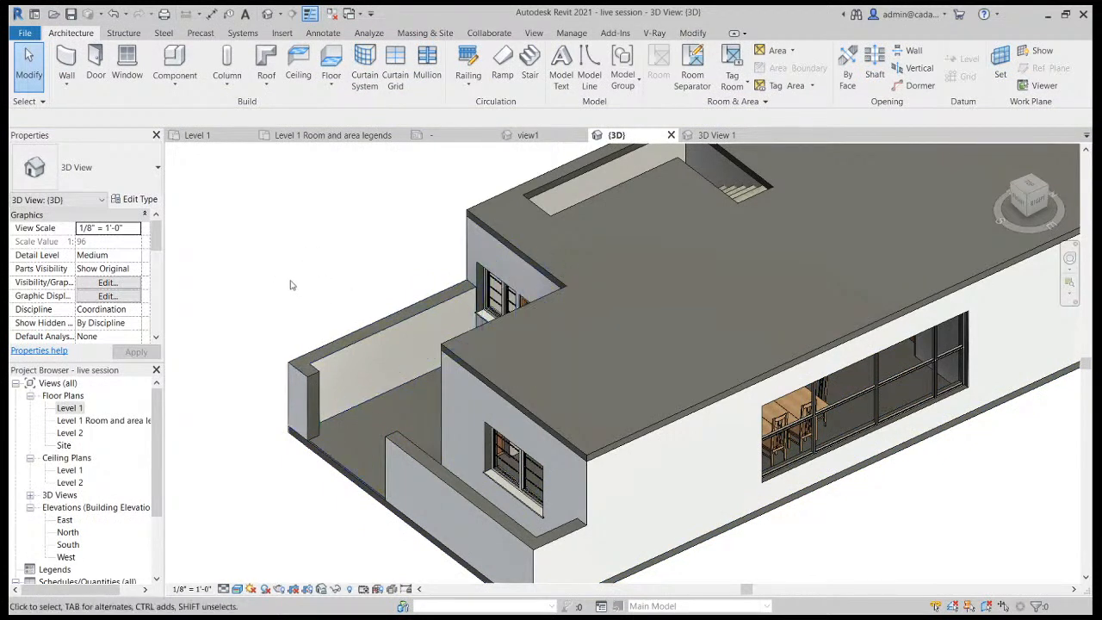
Enable V-Ray and display the material categories of its asset library.
{"action": "left_click", "coordinate": [653, 34]}
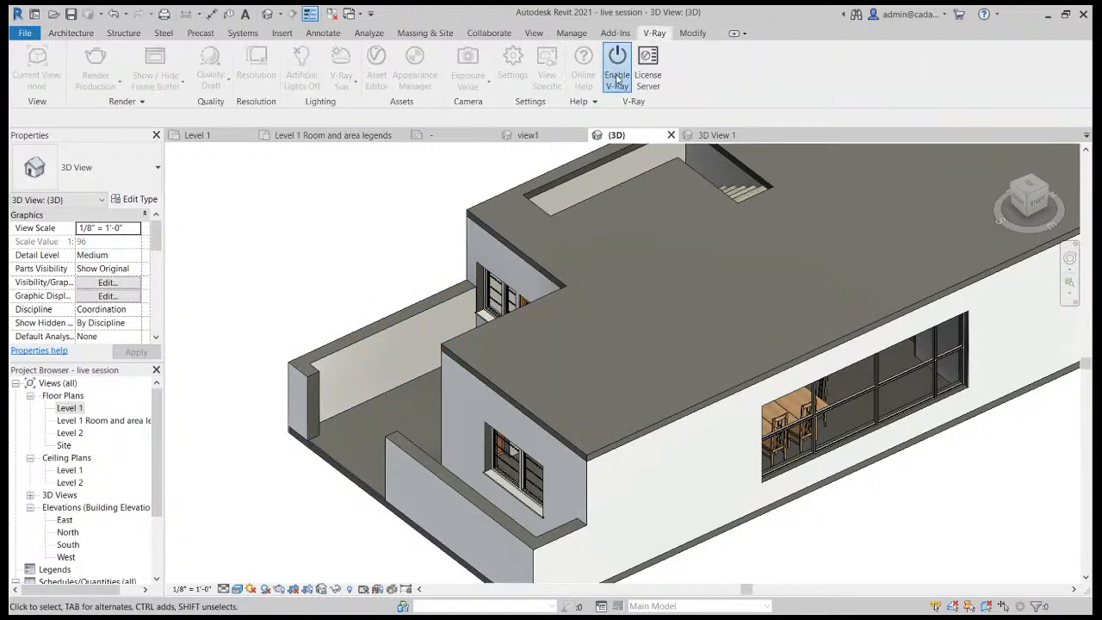
{"action": "left_click", "coordinate": [617, 79]}
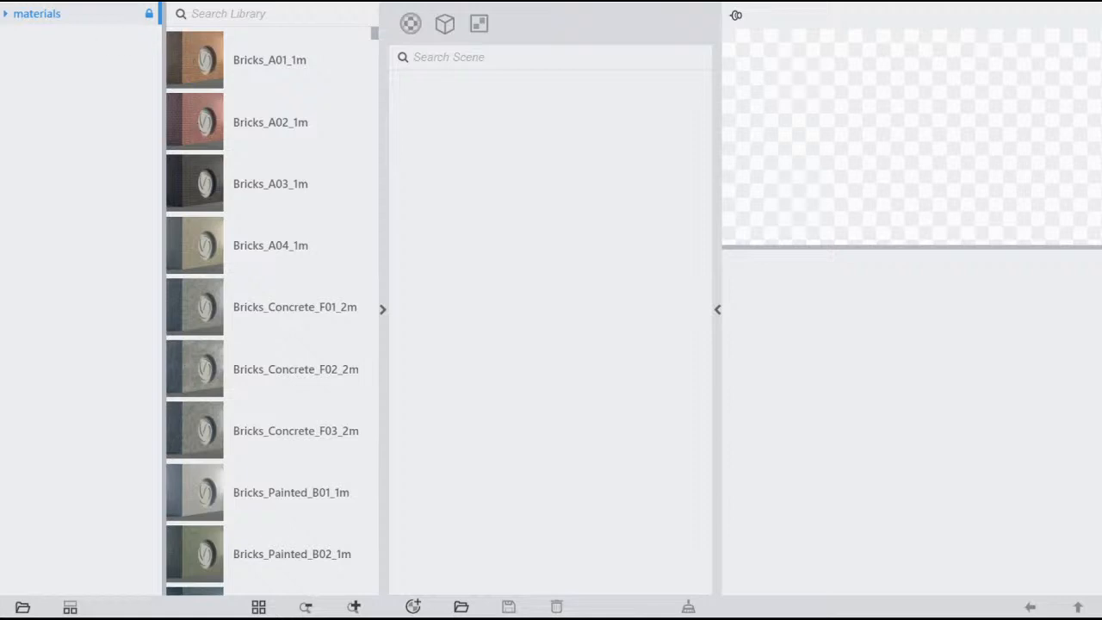
{"action": "left_click", "coordinate": [5, 16]}
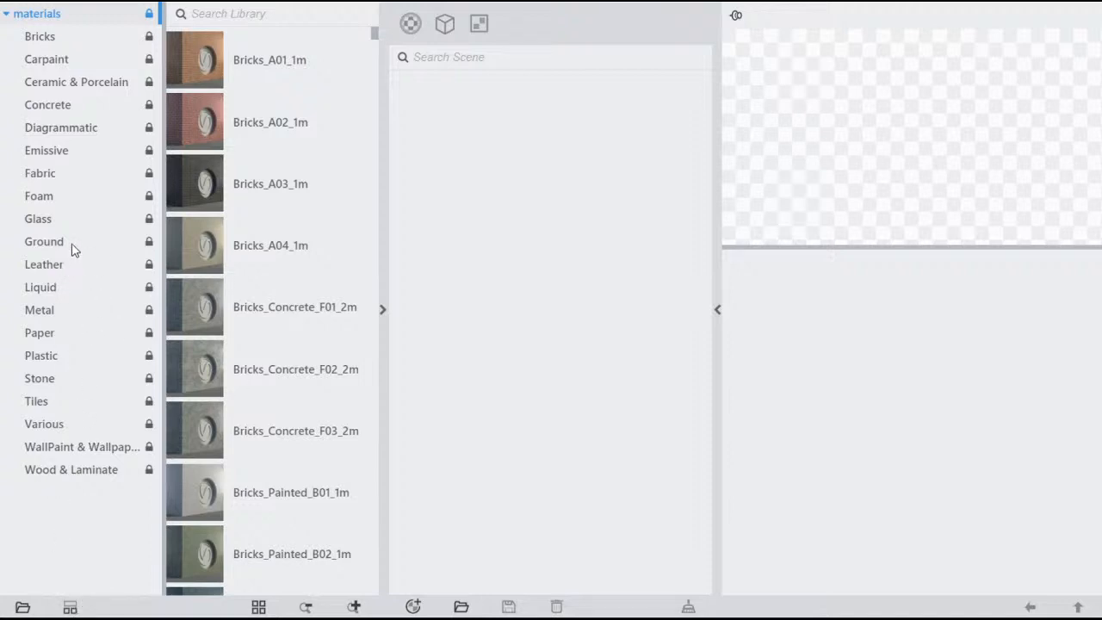
Add the WallPaint_FineGrain_01_White_1m material from the wall paint category to the scene.
{"action": "left_click", "coordinate": [75, 445]}
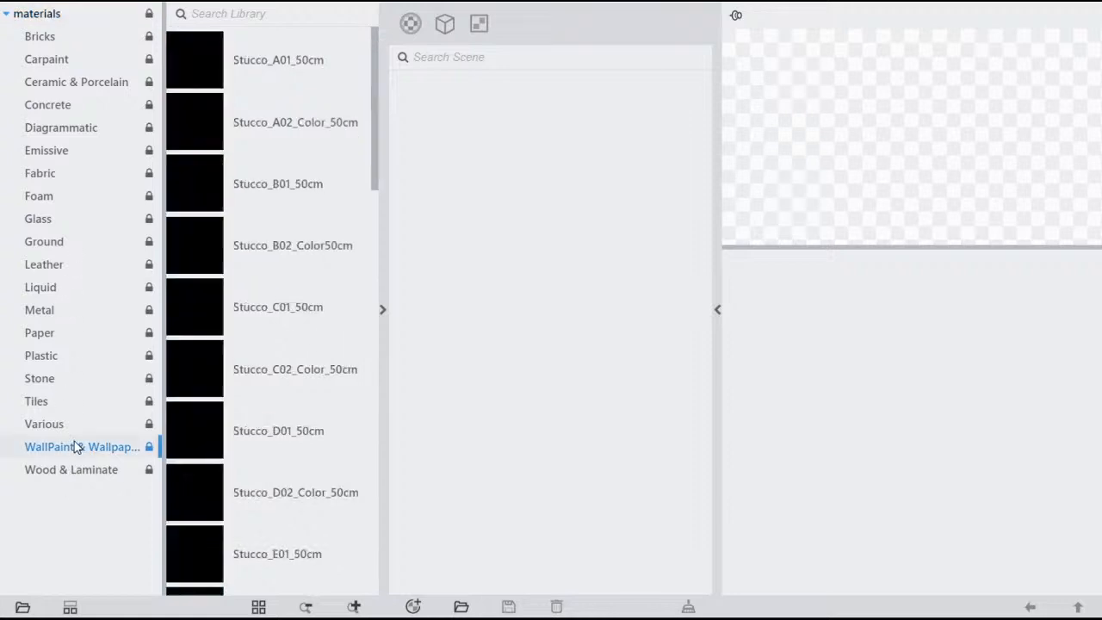
{"action": "scroll", "coordinate": [352, 468], "scroll_direction": "down", "scroll_amount": 10}
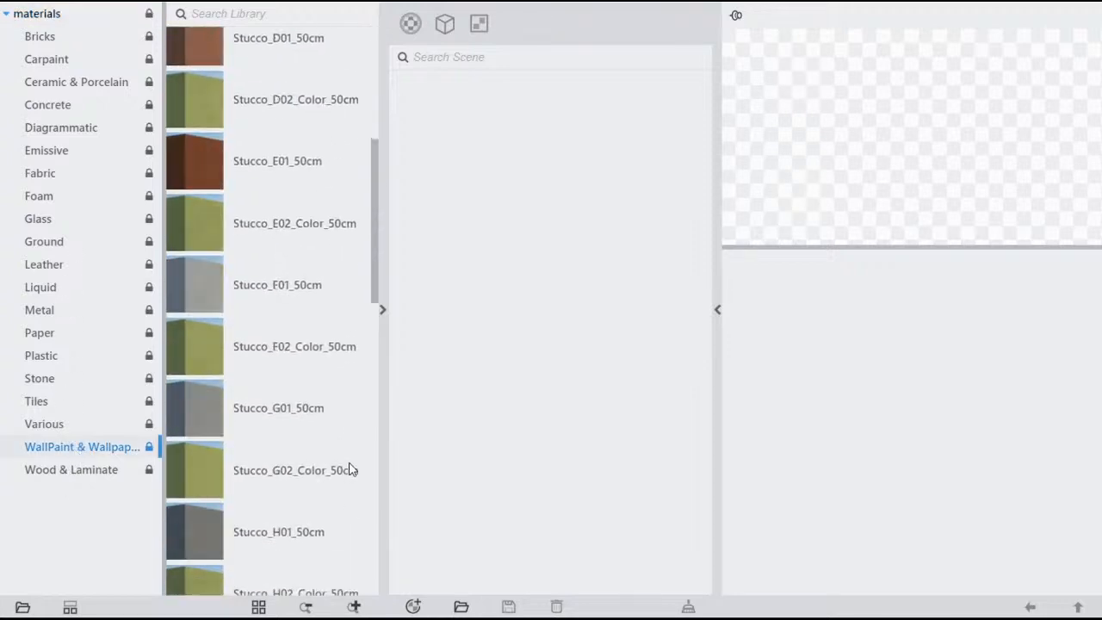
{"action": "scroll", "coordinate": [349, 471], "scroll_direction": "up", "scroll_amount": 5}
{"action": "scroll", "coordinate": [344, 467], "scroll_direction": "down", "scroll_amount": 3}
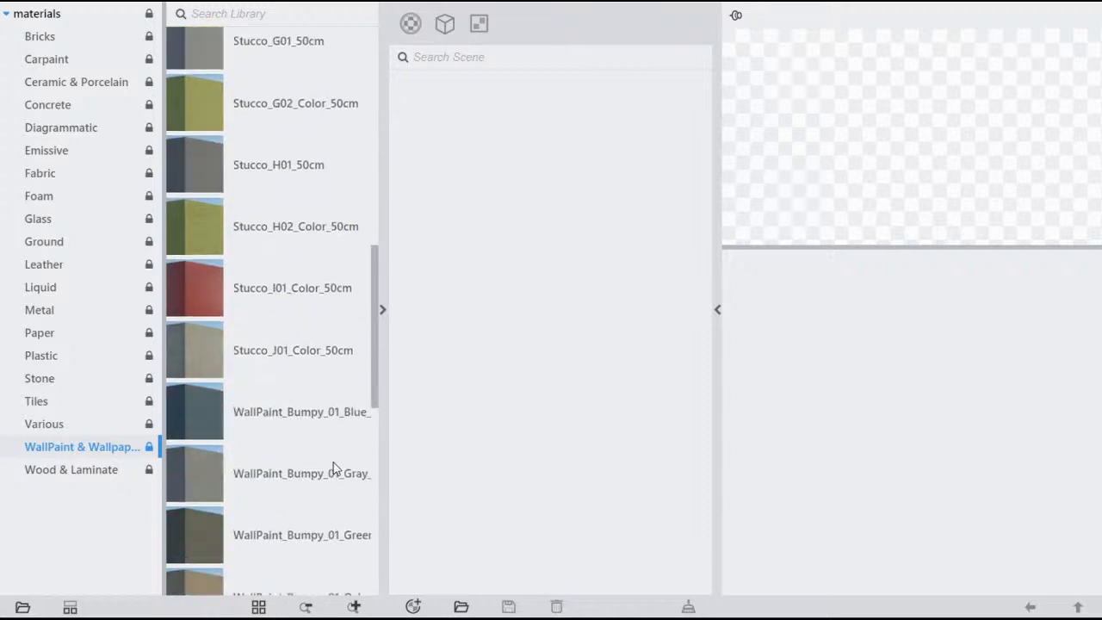
{"action": "scroll", "coordinate": [338, 443], "scroll_direction": "down", "scroll_amount": 5}
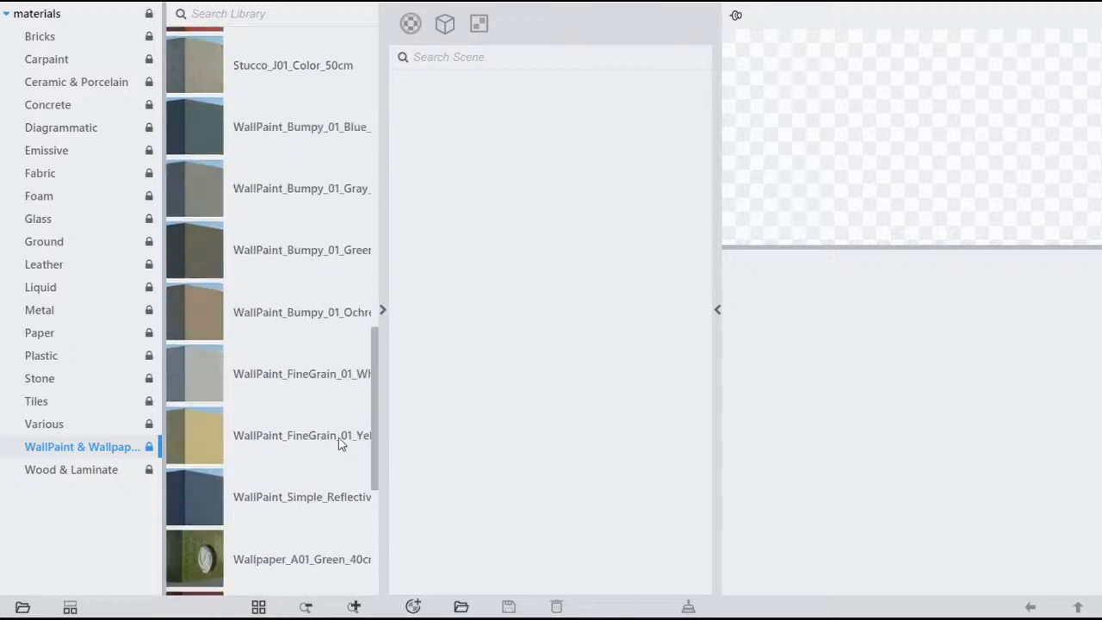
{"action": "right_click", "coordinate": [286, 382]}
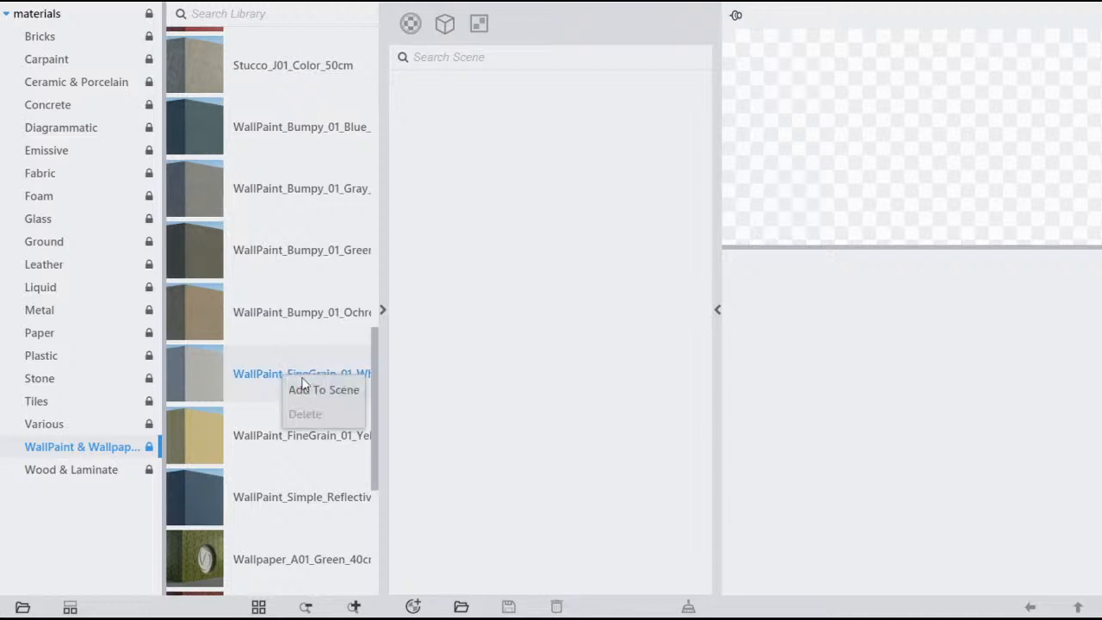
{"action": "left_click", "coordinate": [329, 395]}
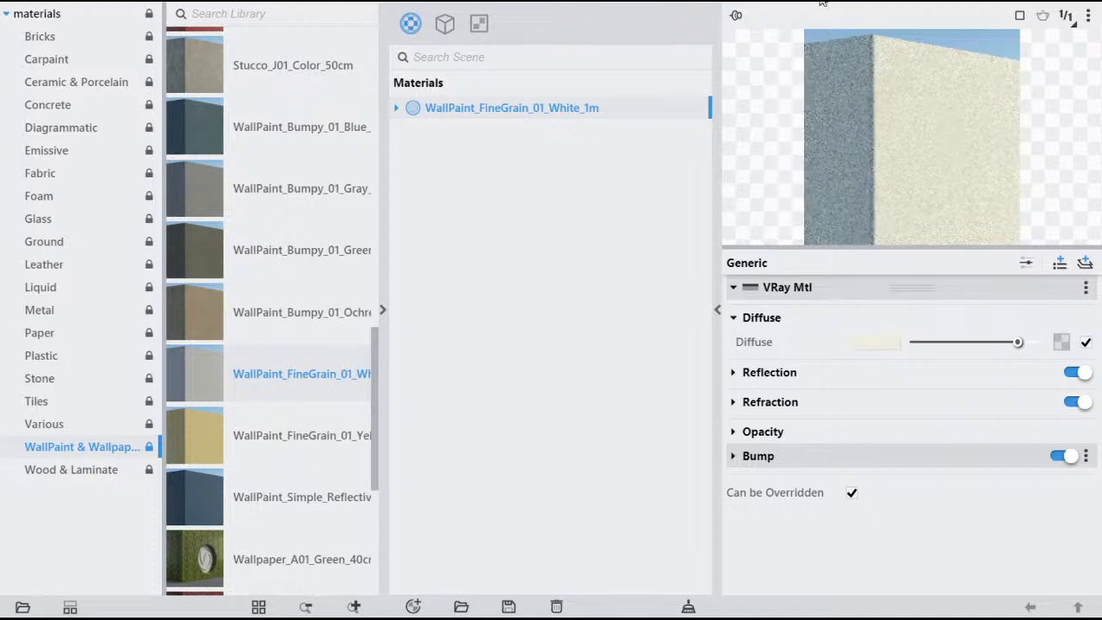
Browse the tile and wood materials and add a dark brown Flooring_Parquet_Parallel material from Wood & Laminate to the scene.
{"action": "scroll", "coordinate": [315, 459], "scroll_direction": "up", "scroll_amount": 15}
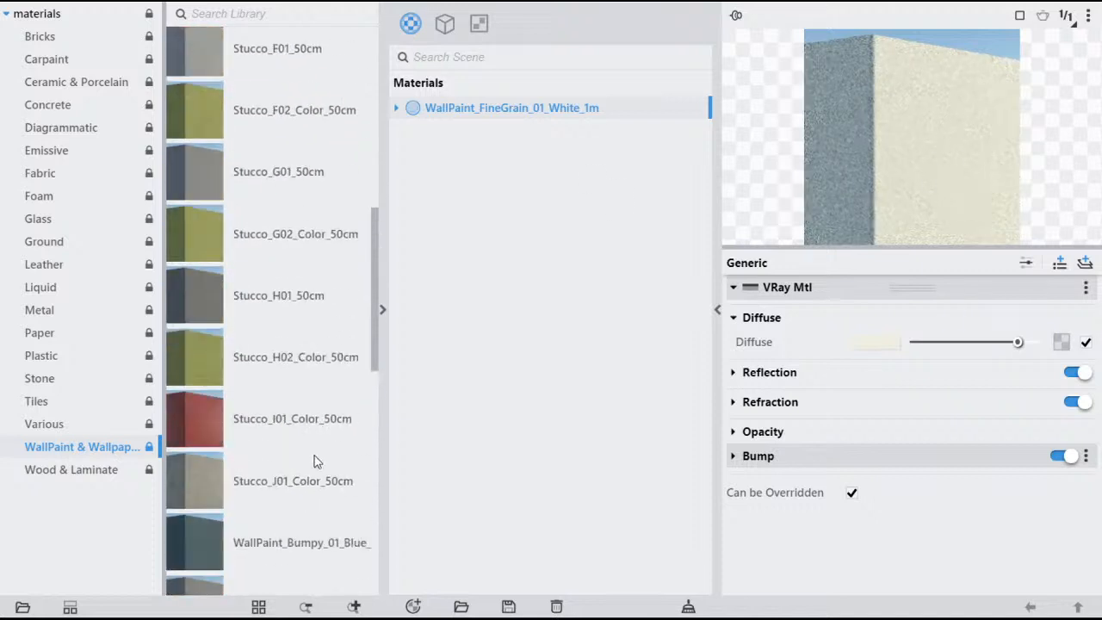
{"action": "left_click", "coordinate": [40, 401]}
{"action": "scroll", "coordinate": [239, 469], "scroll_direction": "down", "scroll_amount": 1}
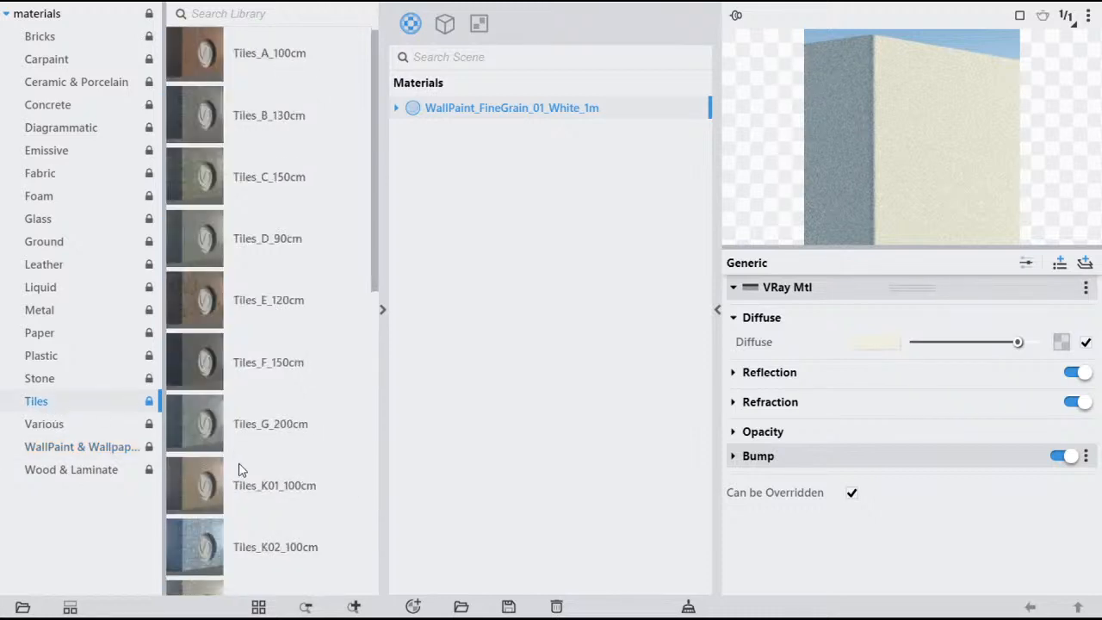
{"action": "scroll", "coordinate": [241, 470], "scroll_direction": "down", "scroll_amount": 8}
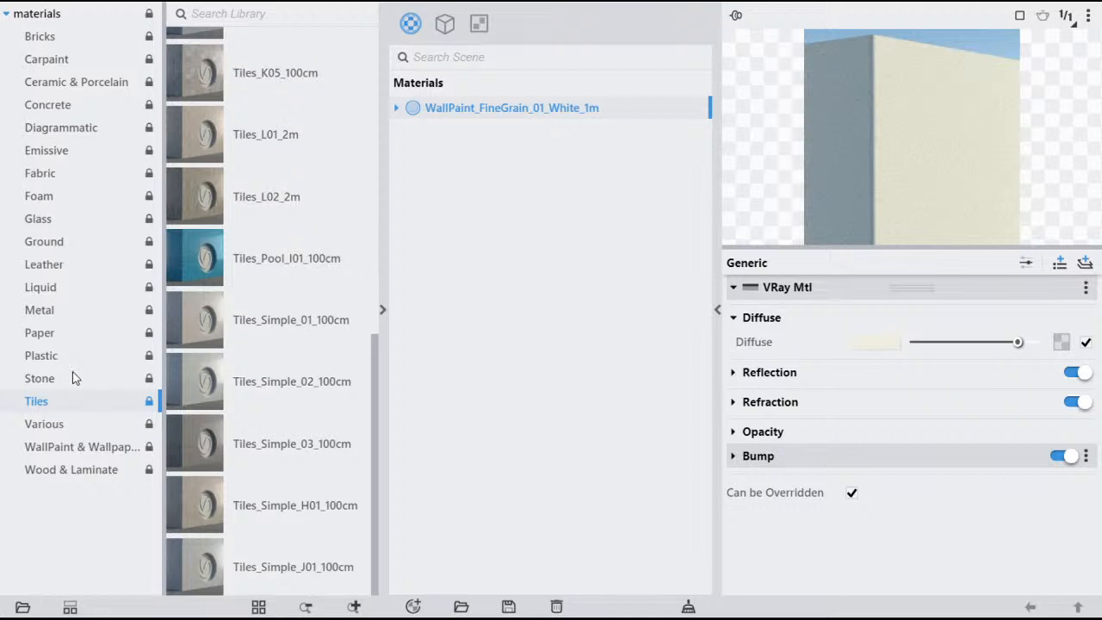
{"action": "left_click", "coordinate": [69, 469]}
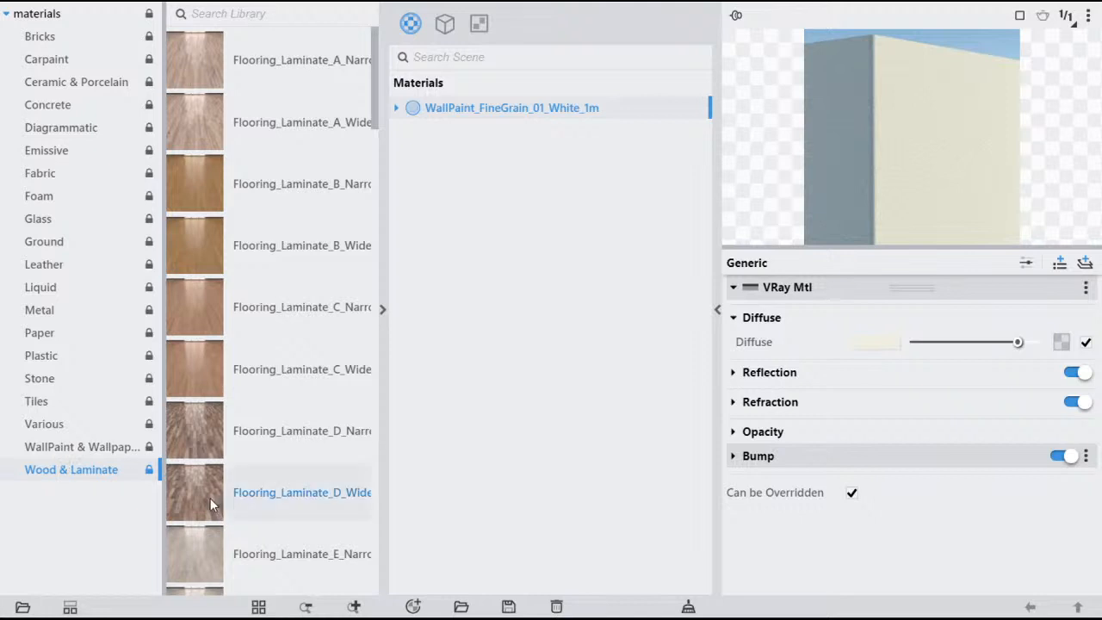
{"action": "scroll", "coordinate": [210, 498], "scroll_direction": "down", "scroll_amount": 10}
{"action": "scroll", "coordinate": [217, 401], "scroll_direction": "down", "scroll_amount": 15}
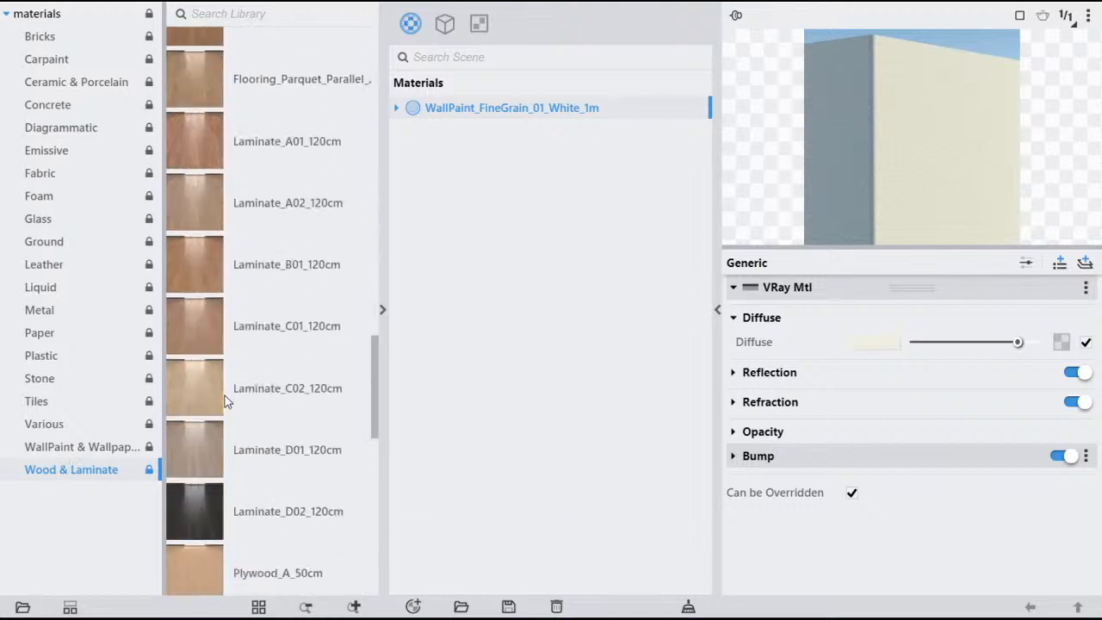
{"action": "scroll", "coordinate": [222, 403], "scroll_direction": "down", "scroll_amount": 8}
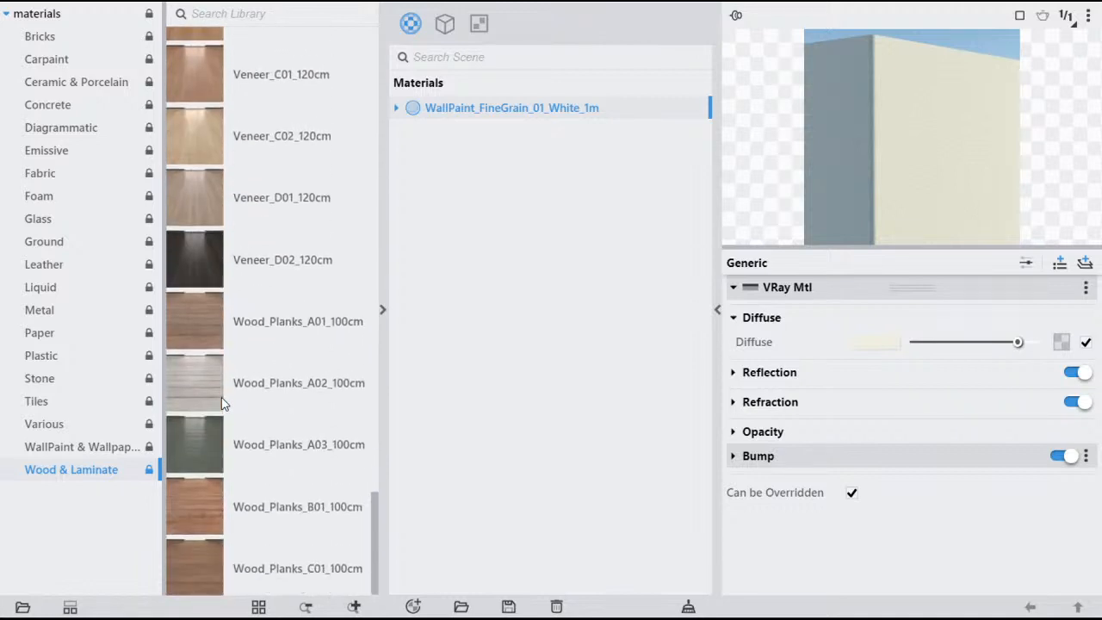
{"action": "scroll", "coordinate": [222, 403], "scroll_direction": "up", "scroll_amount": 5}
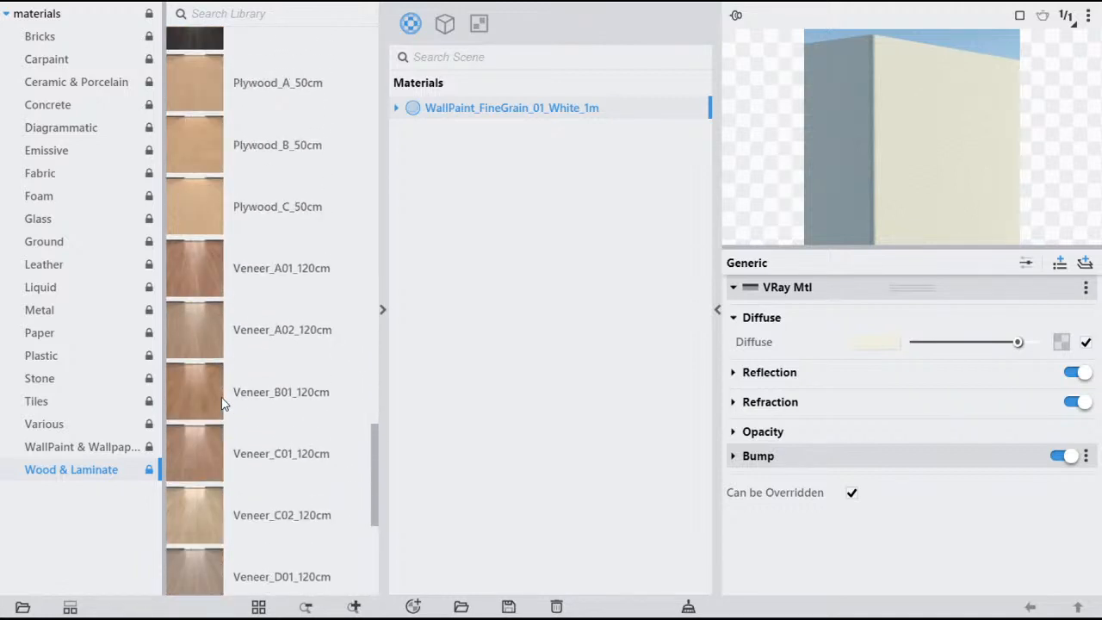
{"action": "scroll", "coordinate": [222, 403], "scroll_direction": "up", "scroll_amount": 9}
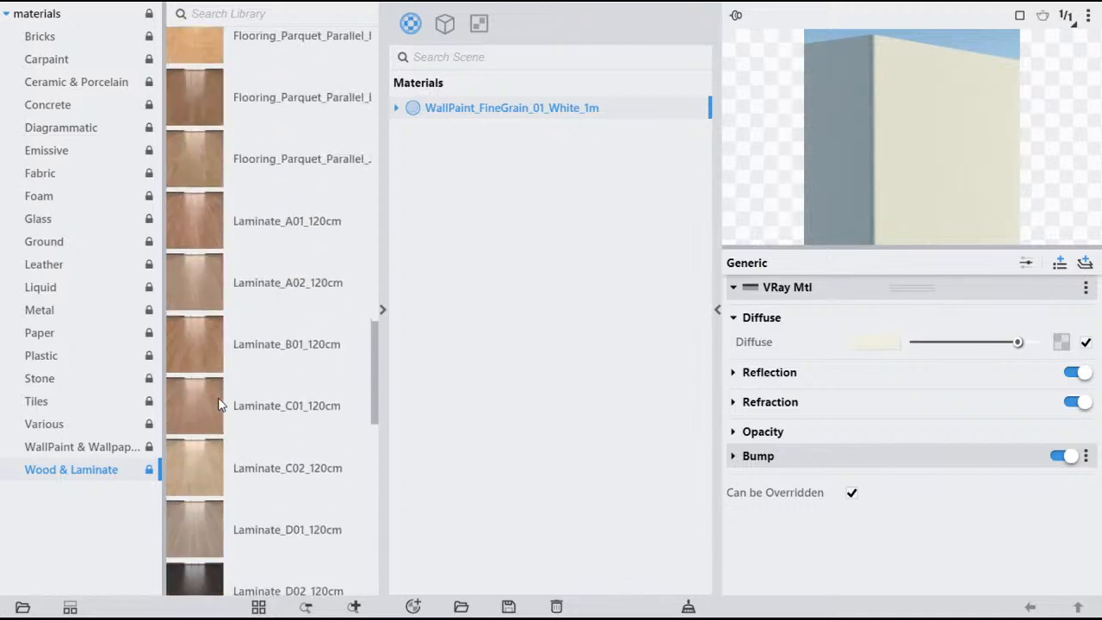
{"action": "right_click", "coordinate": [183, 100]}
{"action": "left_click", "coordinate": [222, 114]}
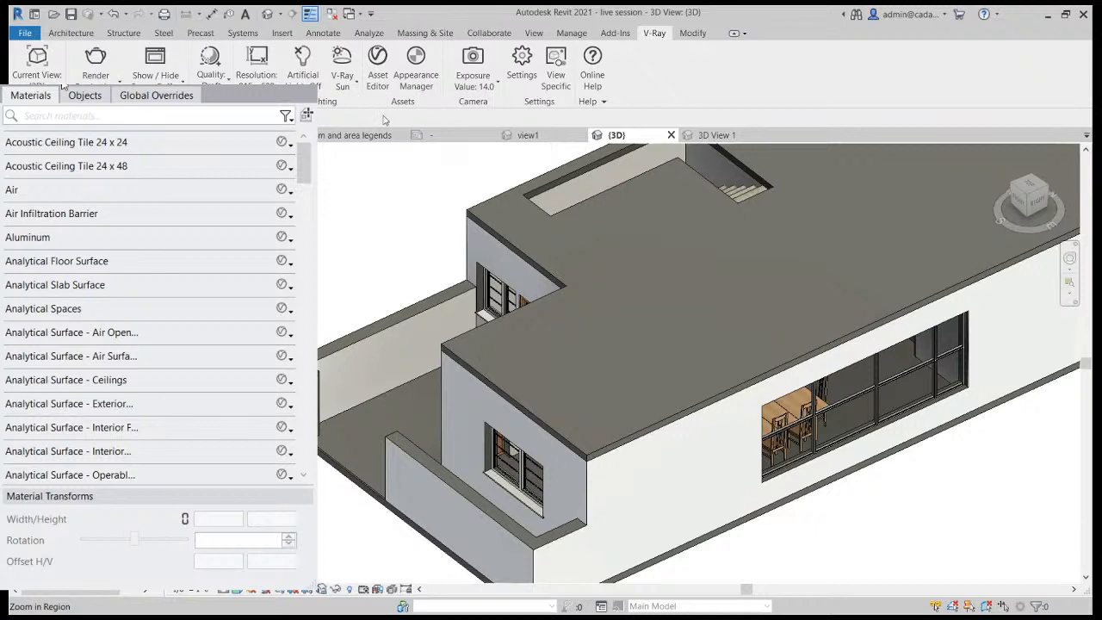
Map WallPaint_FineGrain_01_White_1m to the Wall paint 1 material and the parquet flooring to Floor1 in the V-Ray Appearance Manager.
{"action": "left_click", "coordinate": [52, 115]}
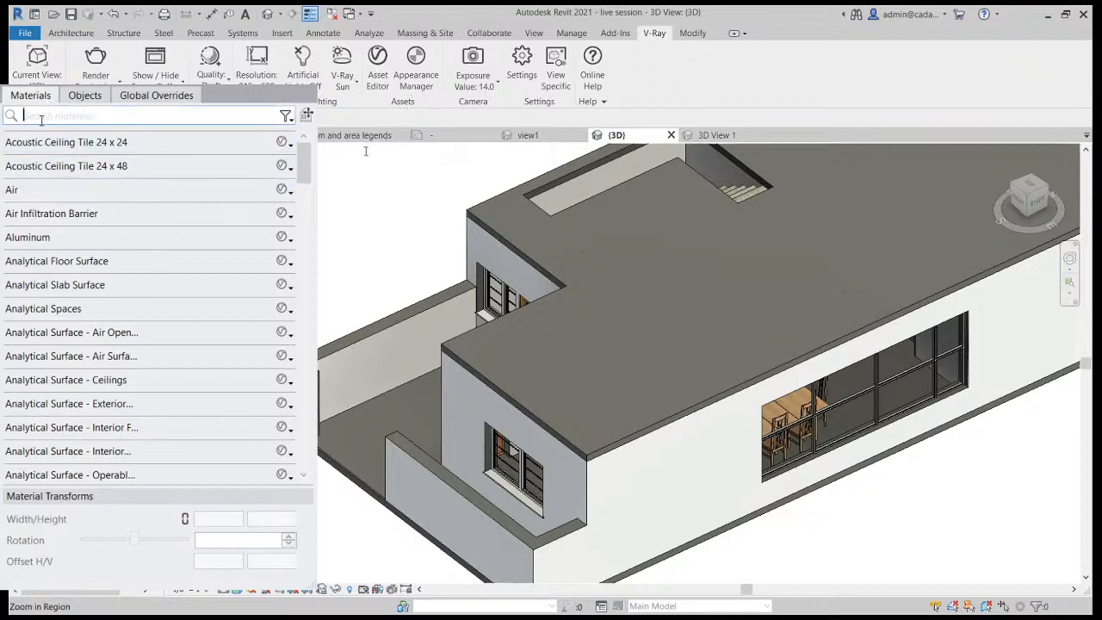
{"action": "type", "text": "wall"}
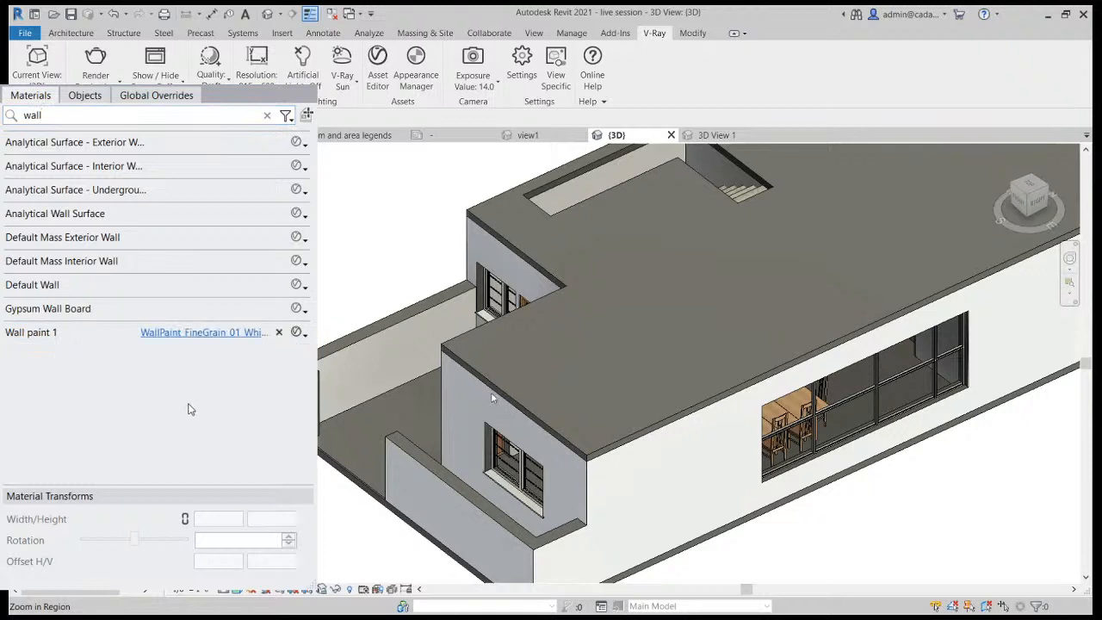
{"action": "left_click", "coordinate": [267, 116]}
{"action": "left_click", "coordinate": [65, 112]}
{"action": "type", "text": "floor"}
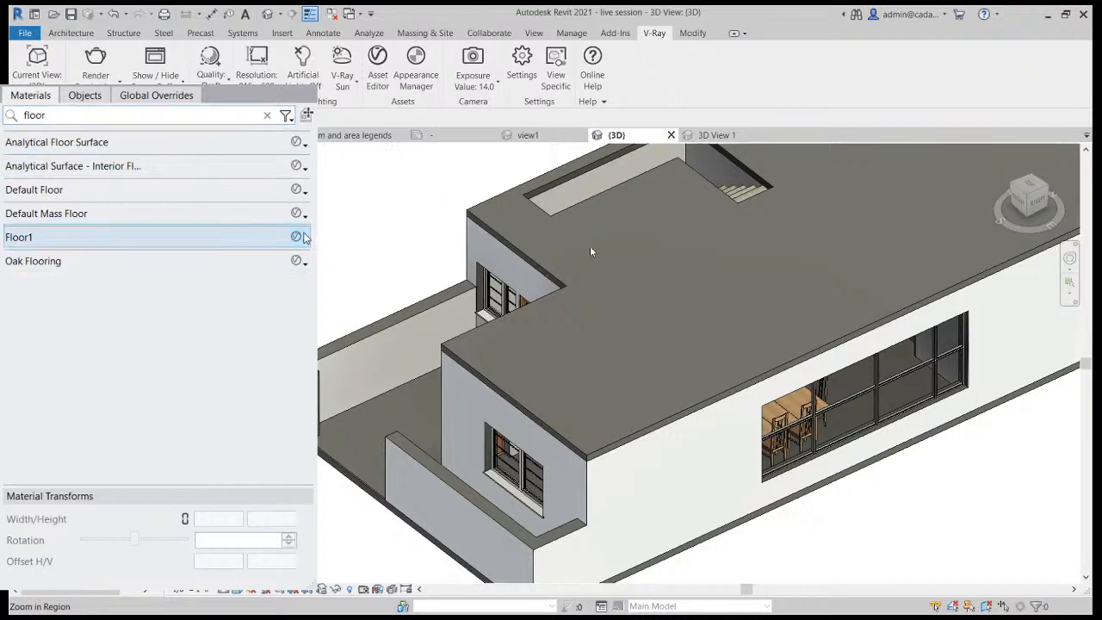
{"action": "left_click", "coordinate": [593, 115]}
{"action": "left_click", "coordinate": [23, 84]}
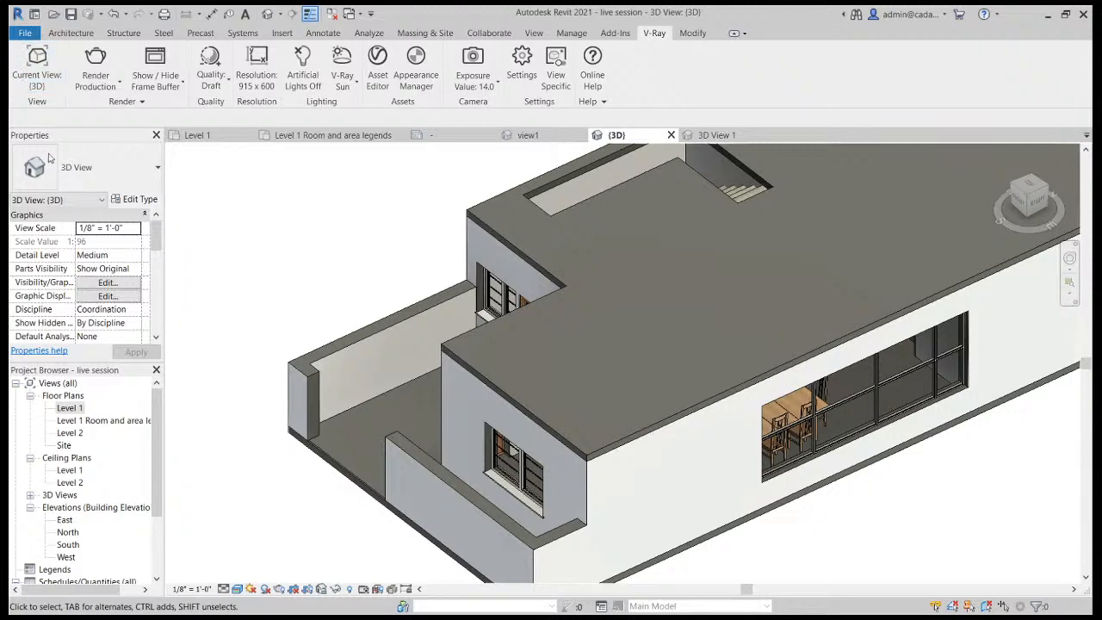
Start a V-Ray production render of 3D View 1 at 1920 x 1080 resolution and Low quality.
{"action": "left_click", "coordinate": [37, 70]}
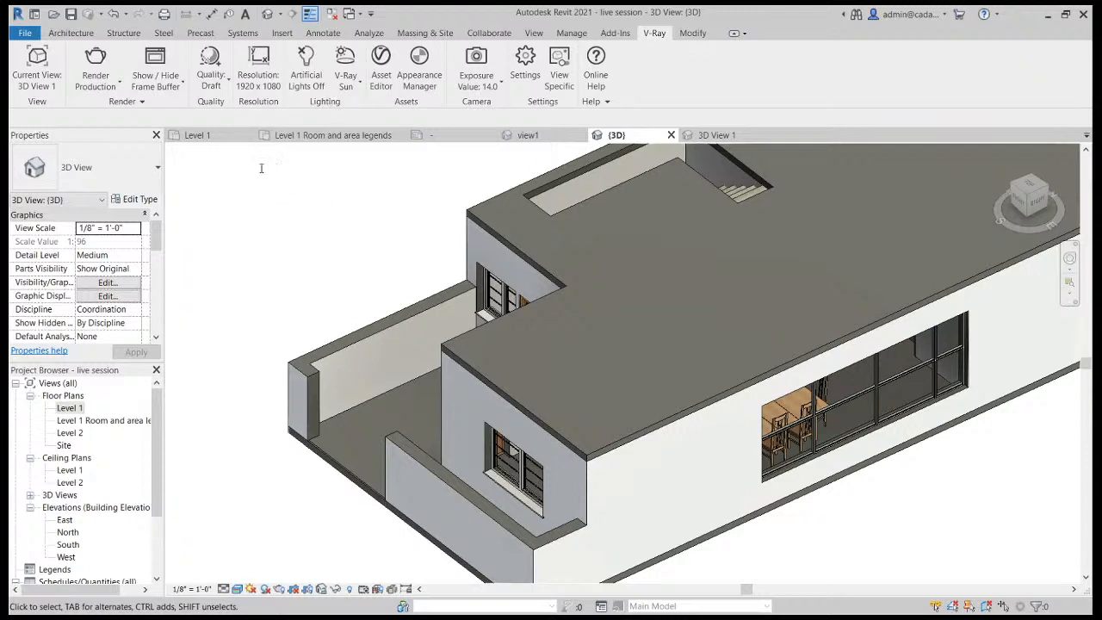
{"action": "left_click", "coordinate": [214, 129]}
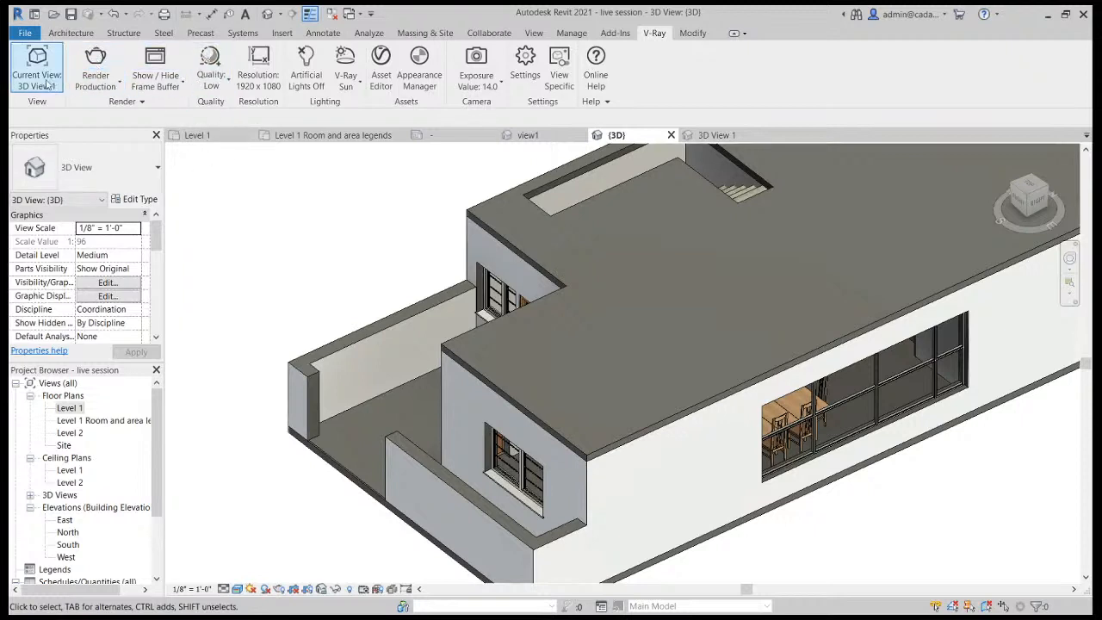
{"action": "left_click", "coordinate": [108, 75]}
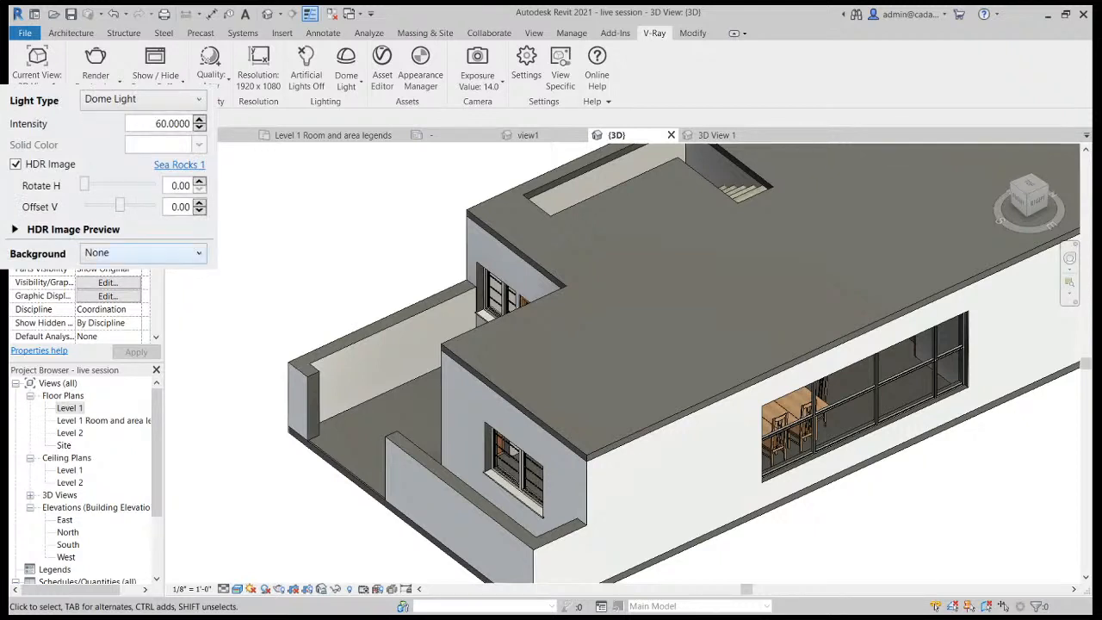
Check the dome light's HDR image file and expand the HDR image preview.
{"action": "left_click", "coordinate": [183, 166]}
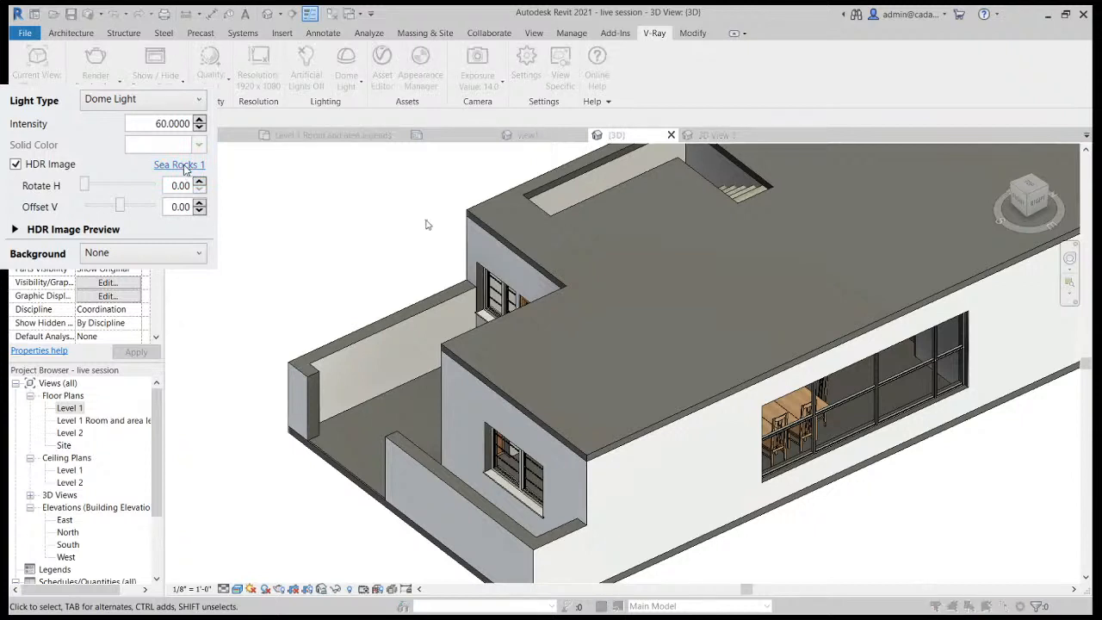
{"action": "left_click", "coordinate": [824, 440]}
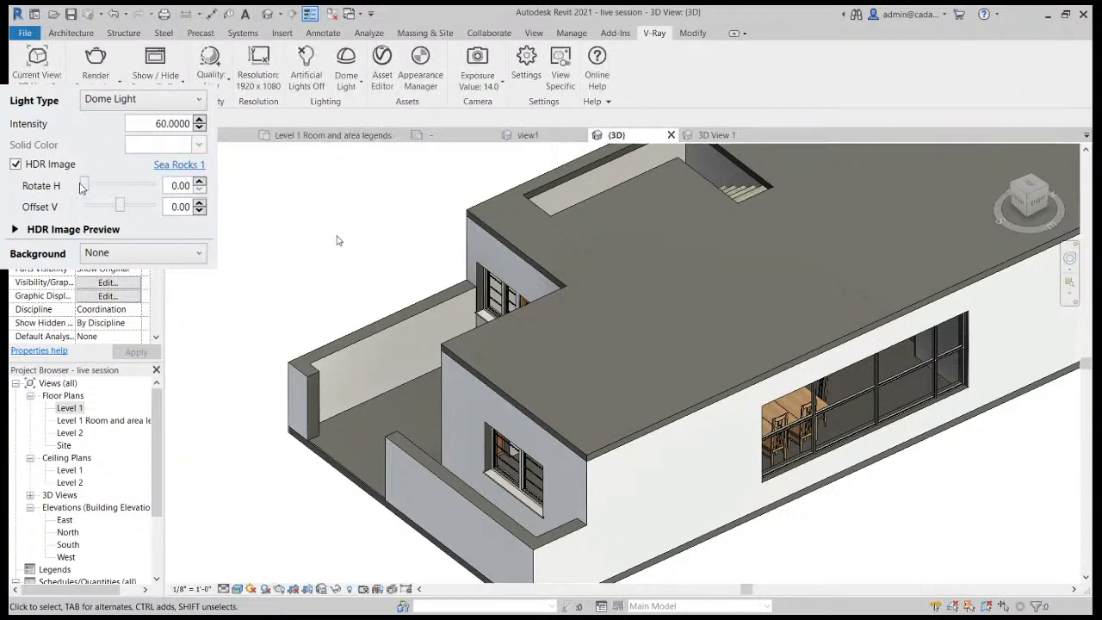
{"action": "left_click", "coordinate": [15, 230]}
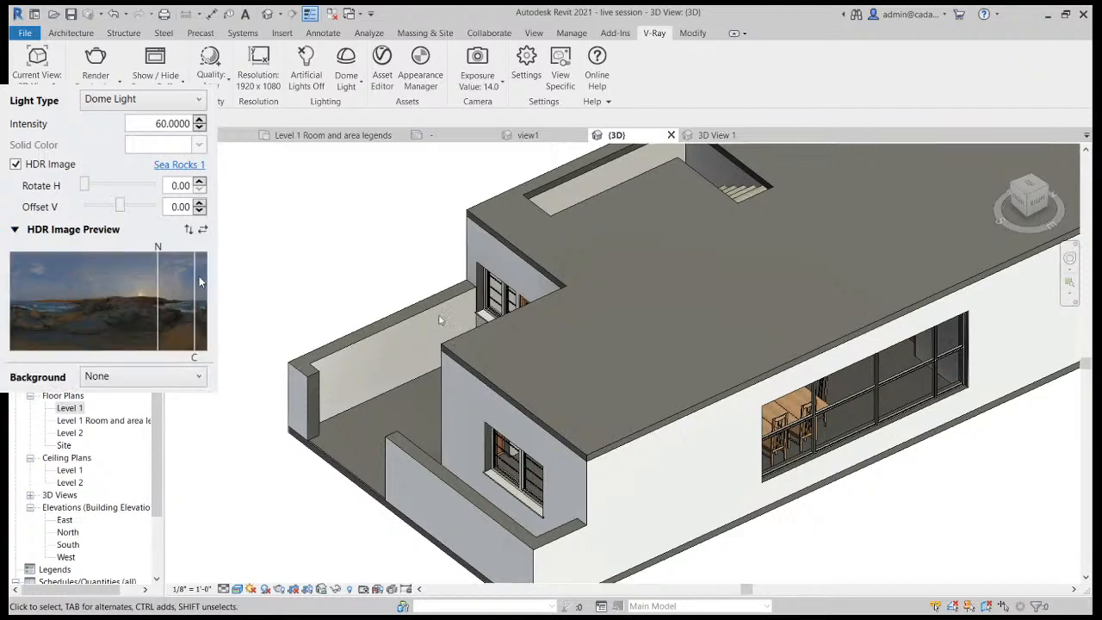
Rotate the dome light's HDR image horizontally to about 284 degrees and set the background to Custom.
{"action": "mouse_move", "coordinate": [83, 185]}
{"action": "left_mouse_down"}
{"action": "mouse_move", "coordinate": [155, 194]}
{"action": "mouse_move", "coordinate": [140, 198]}
{"action": "left_mouse_up"}
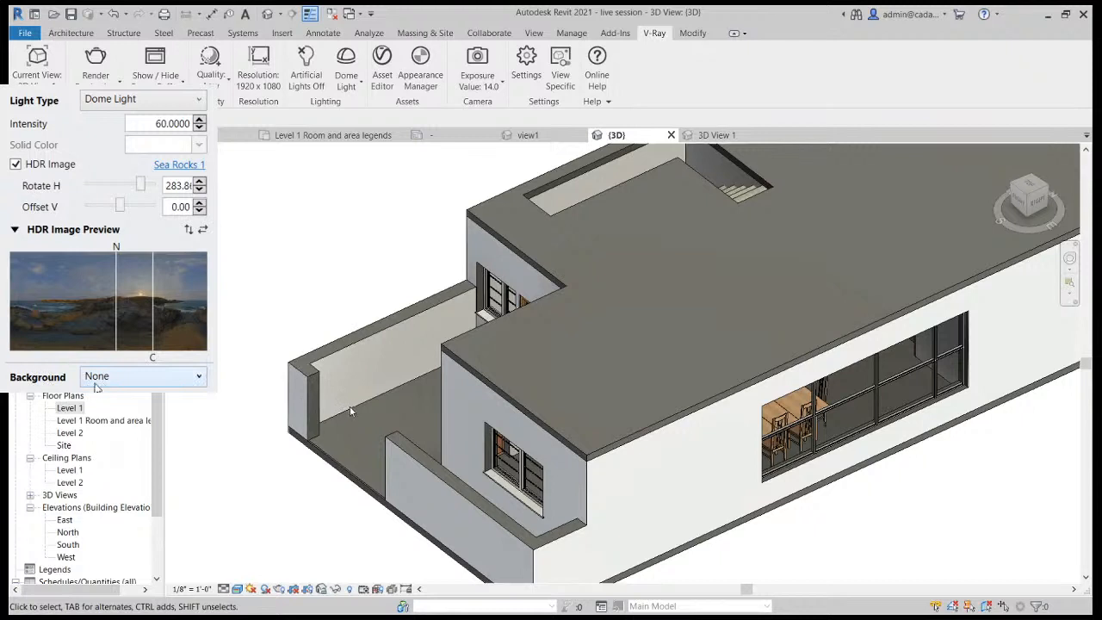
{"action": "left_click", "coordinate": [104, 380]}
{"action": "left_click", "coordinate": [361, 431]}
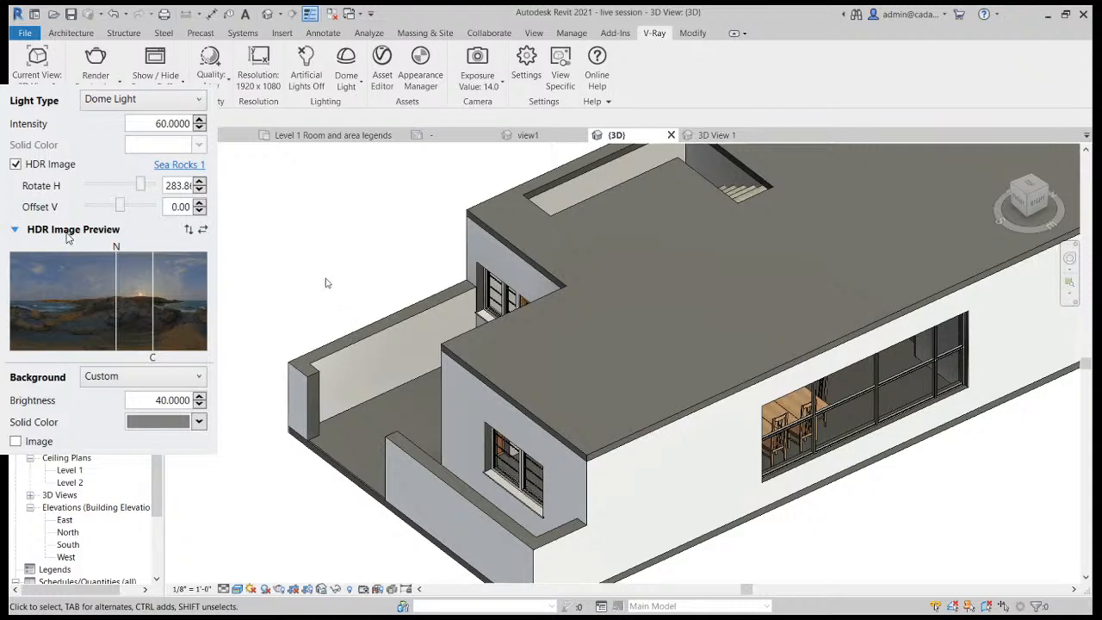
{"action": "left_click", "coordinate": [127, 374]}
{"action": "left_click", "coordinate": [119, 394]}
{"action": "left_click", "coordinate": [121, 378]}
{"action": "left_click", "coordinate": [115, 419]}
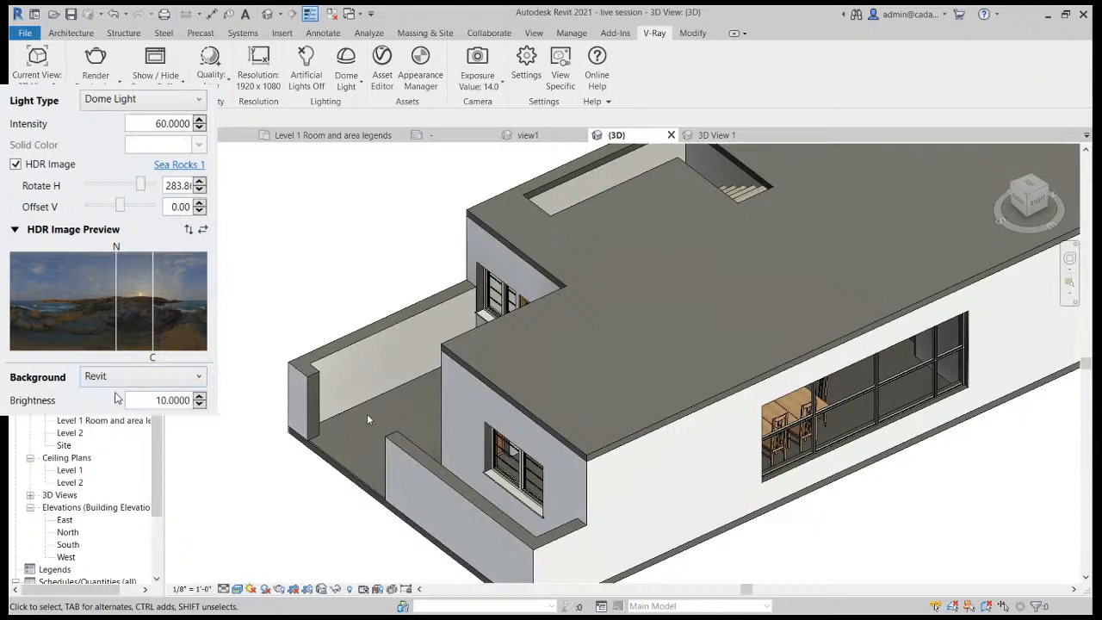
{"action": "left_click", "coordinate": [125, 379]}
{"action": "left_click", "coordinate": [111, 403]}
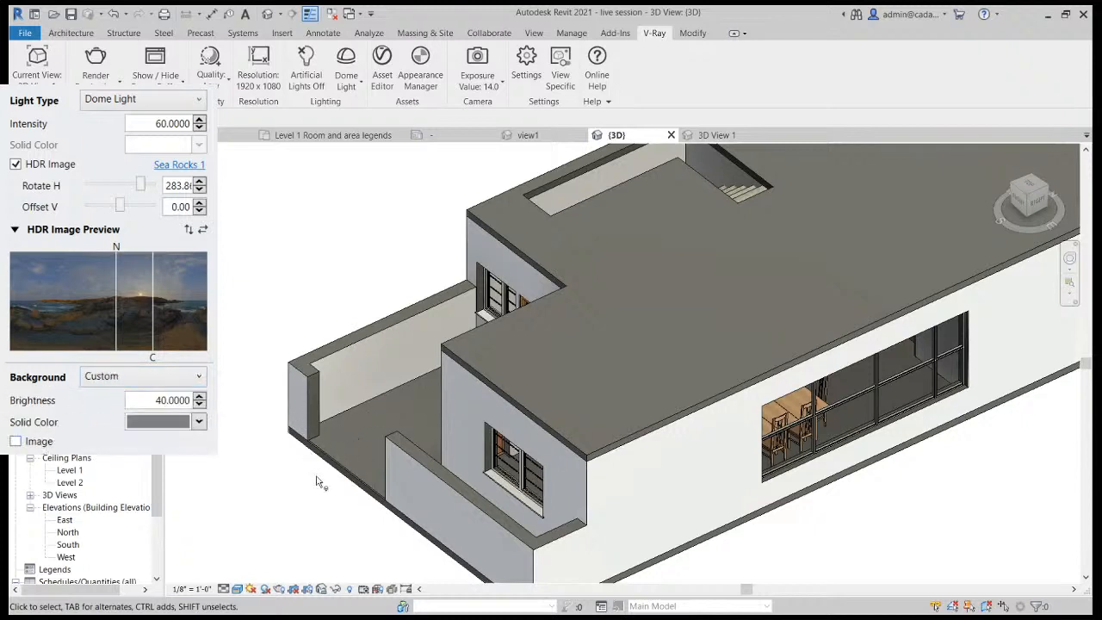
Enable the Sea Rocks 1 image as the custom background, expand its preview and rotate the image horizontally.
{"action": "left_click", "coordinate": [16, 441]}
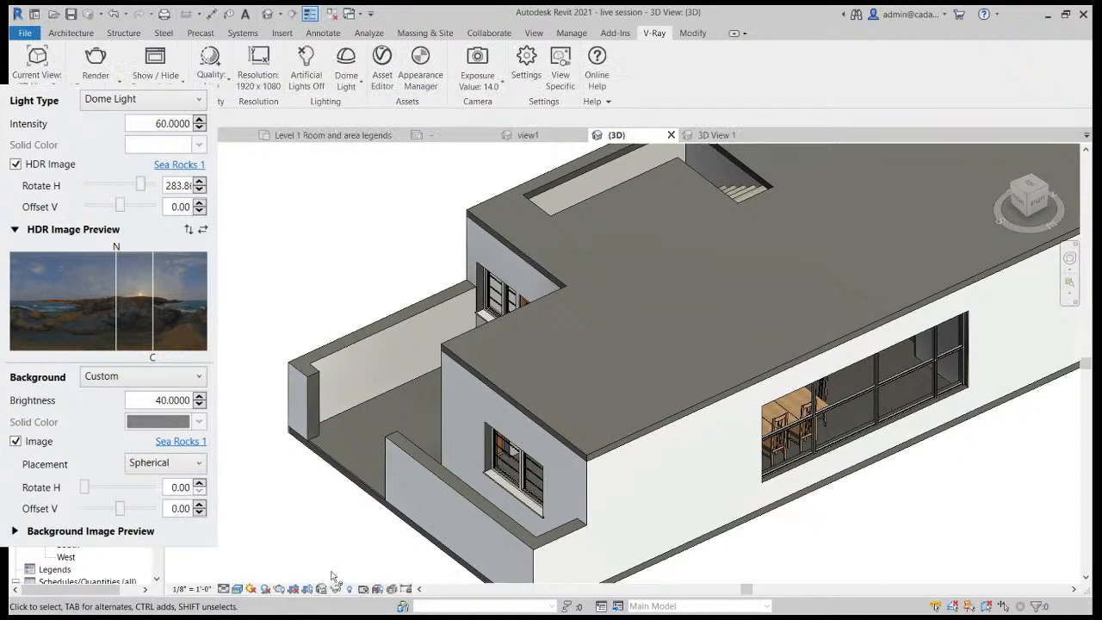
{"action": "left_click", "coordinate": [14, 531]}
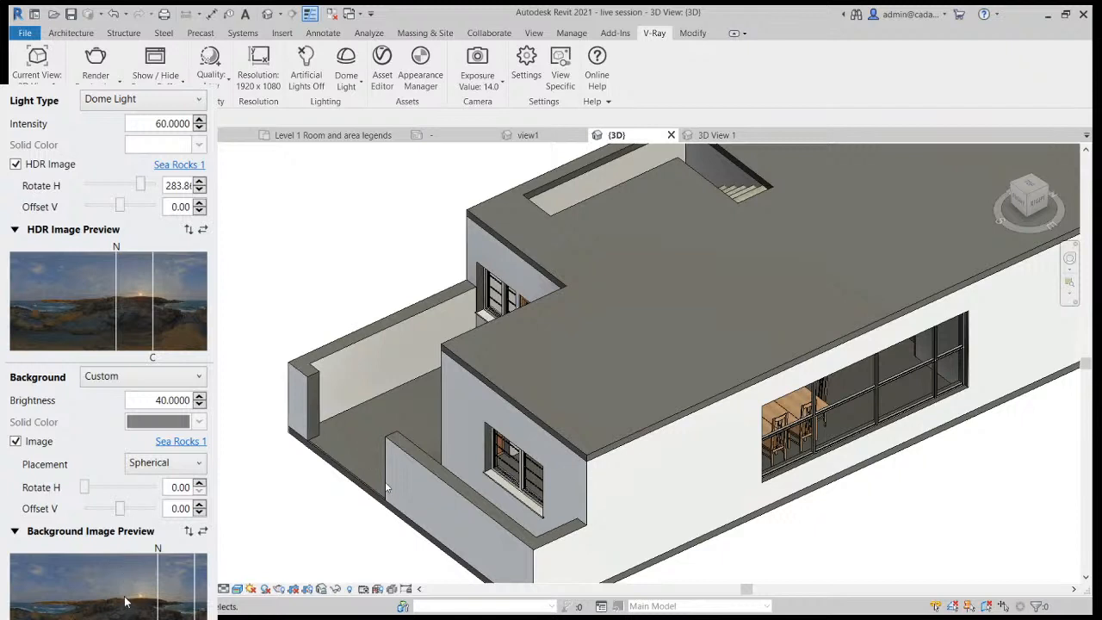
{"action": "left_click_drag", "start_coordinate": [85, 487], "coordinate": [126, 487]}
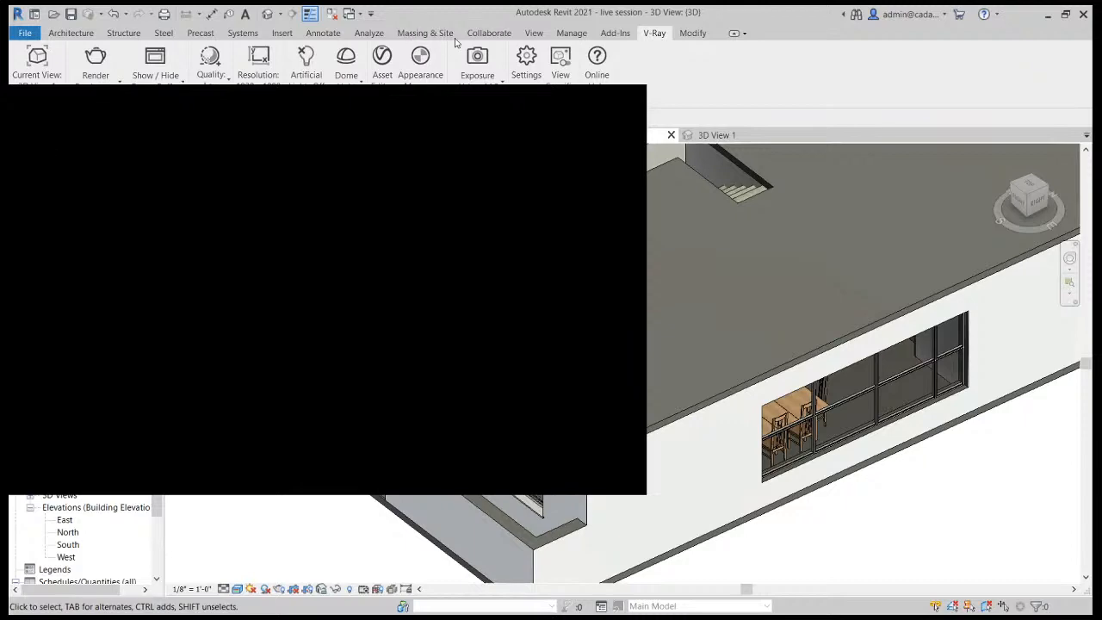
Run repeated V-Ray production test renders of the 3D View 1 dining room to compare the lighting and background adjustments.
{"action": "left_click", "coordinate": [102, 60]}
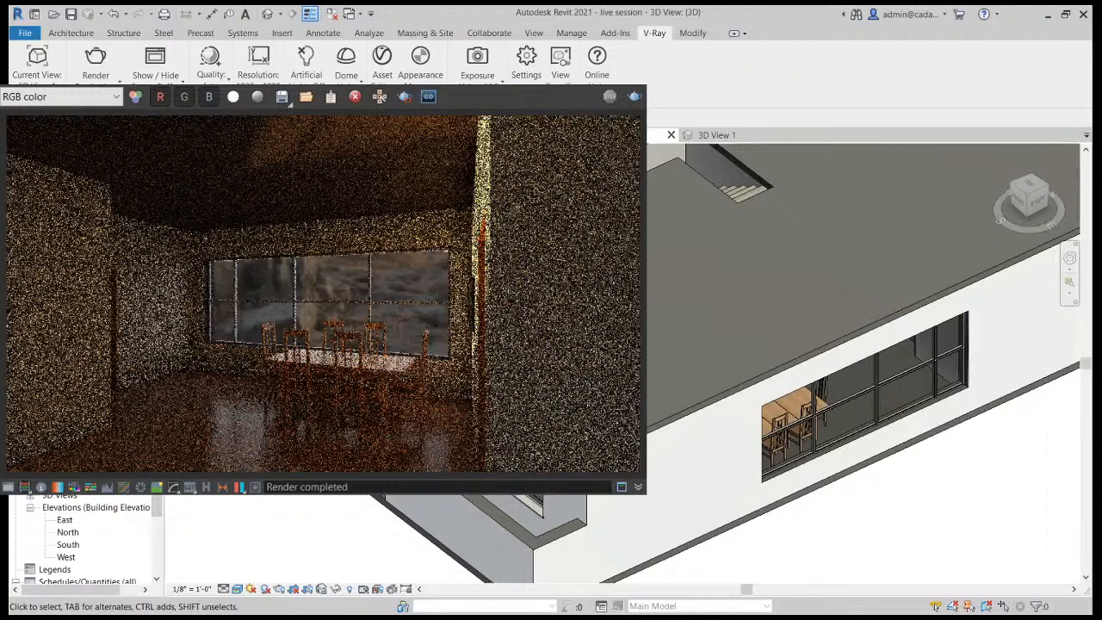
{"action": "left_click", "coordinate": [84, 60]}
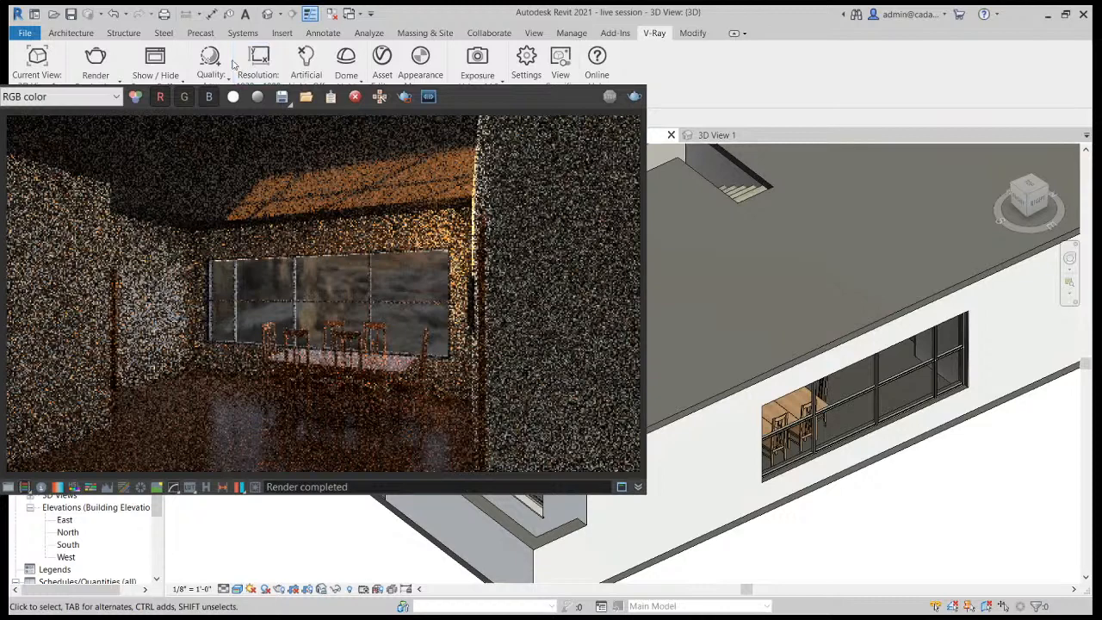
{"action": "left_click", "coordinate": [96, 58]}
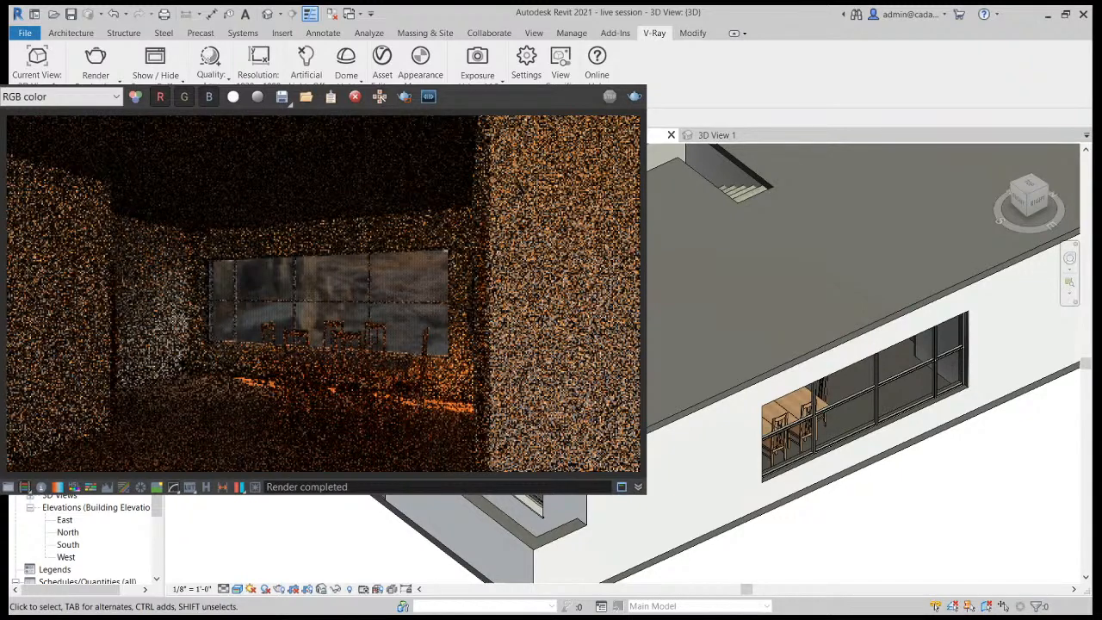
{"action": "left_click", "coordinate": [95, 56]}
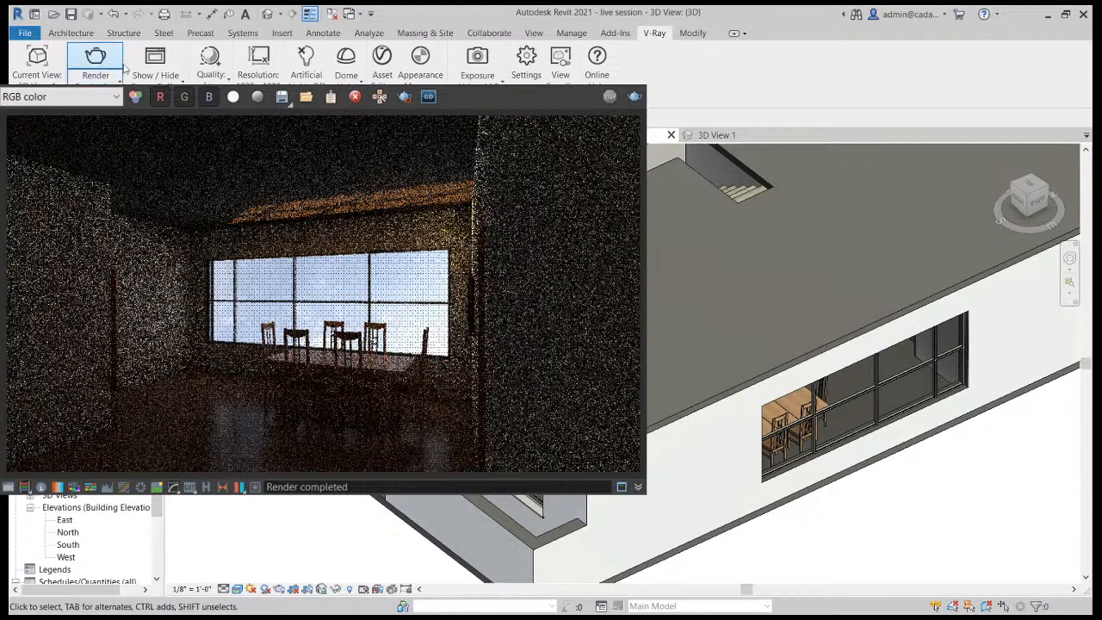
{"action": "left_click", "coordinate": [96, 56]}
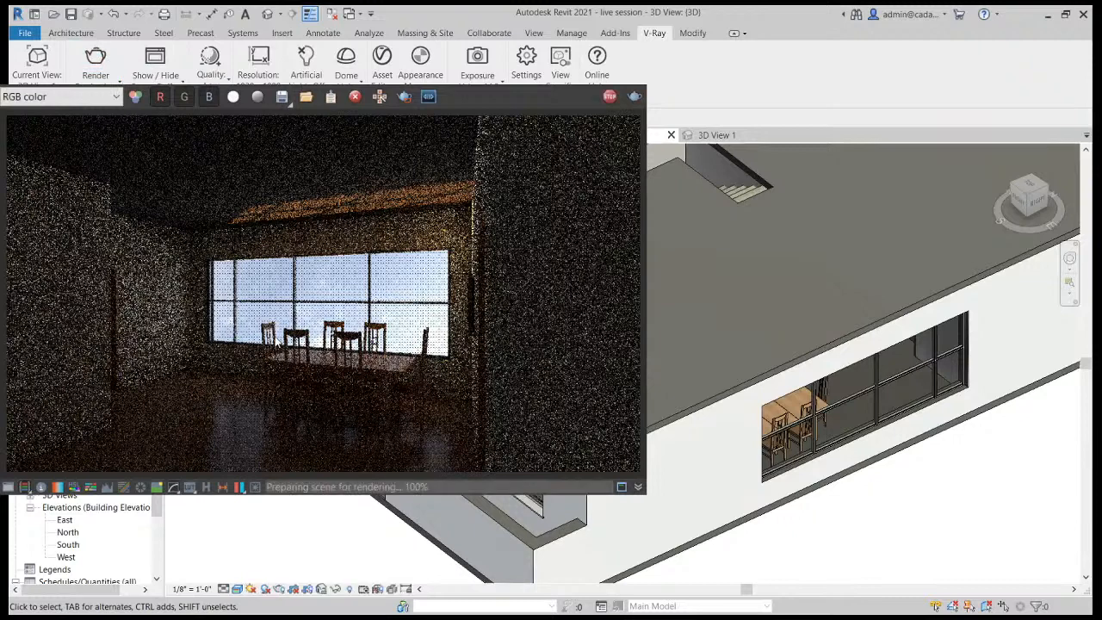
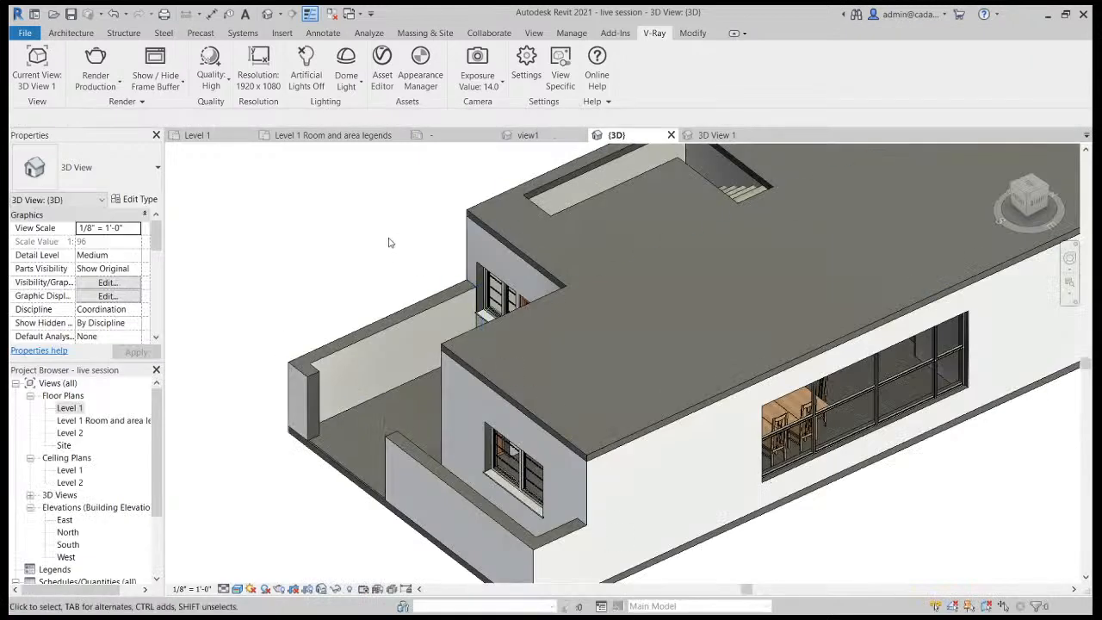
Draw a building section across the house on the Level 1 floor plan, cutting through the staircase and the dining table.
{"action": "scroll", "coordinate": [388, 243], "scroll_direction": "down", "scroll_amount": 2}
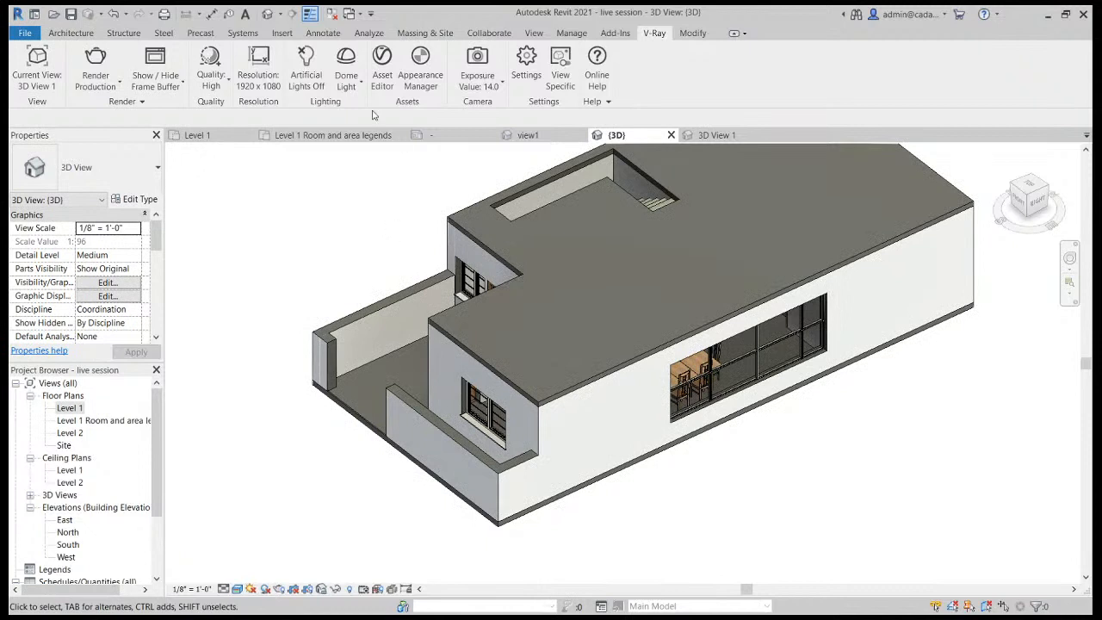
{"action": "scroll", "coordinate": [399, 261], "scroll_direction": "down", "scroll_amount": 4}
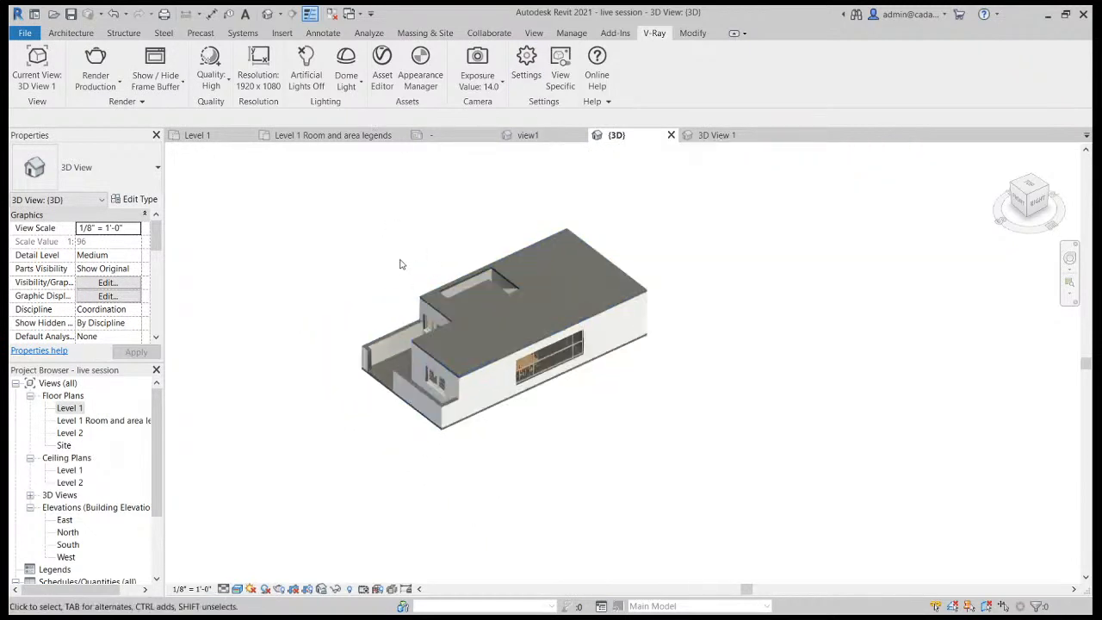
{"action": "scroll", "coordinate": [396, 370], "scroll_direction": "up", "scroll_amount": 2}
{"action": "double_click", "coordinate": [69, 407]}
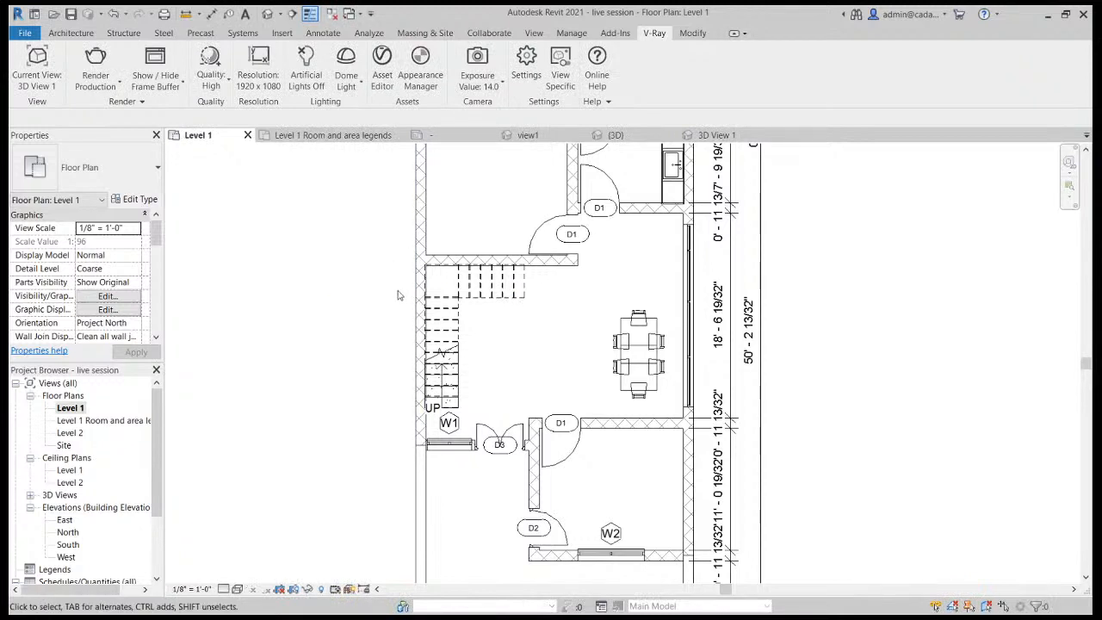
{"action": "scroll", "coordinate": [399, 293], "scroll_direction": "down", "scroll_amount": 2}
{"action": "left_click", "coordinate": [293, 14]}
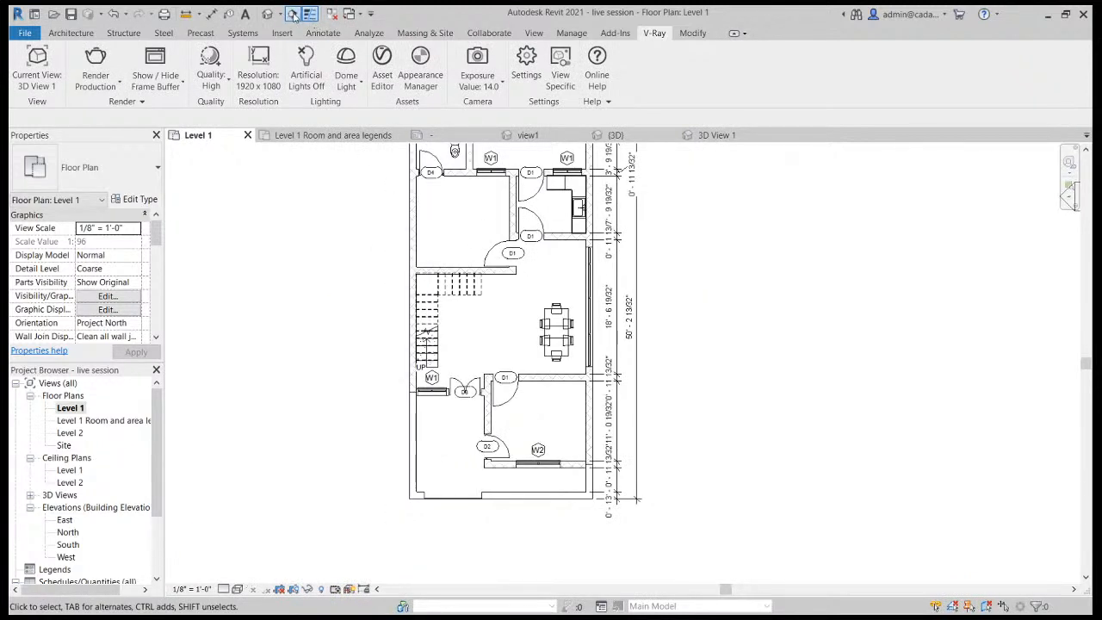
{"action": "left_click", "coordinate": [354, 324]}
{"action": "left_click", "coordinate": [754, 325]}
{"action": "key", "text": "Escape"}
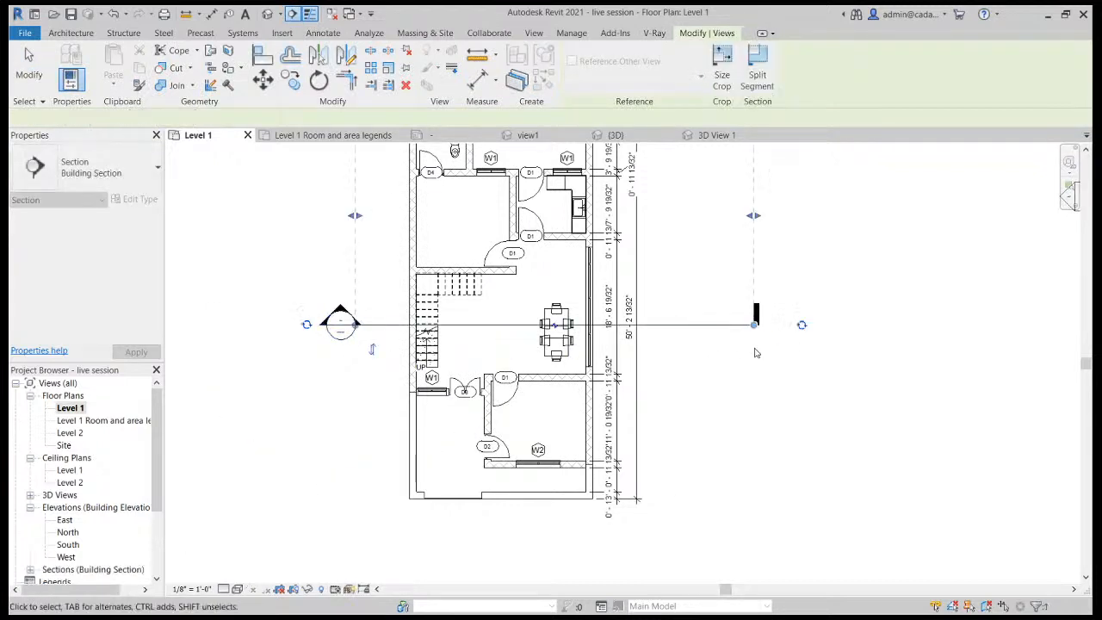
Shorten the new building section's view depth so that its far limit falls at the kitchen.
{"action": "scroll", "coordinate": [702, 401], "scroll_direction": "down", "scroll_amount": 3}
{"action": "scroll", "coordinate": [679, 311], "scroll_direction": "up", "scroll_amount": 3}
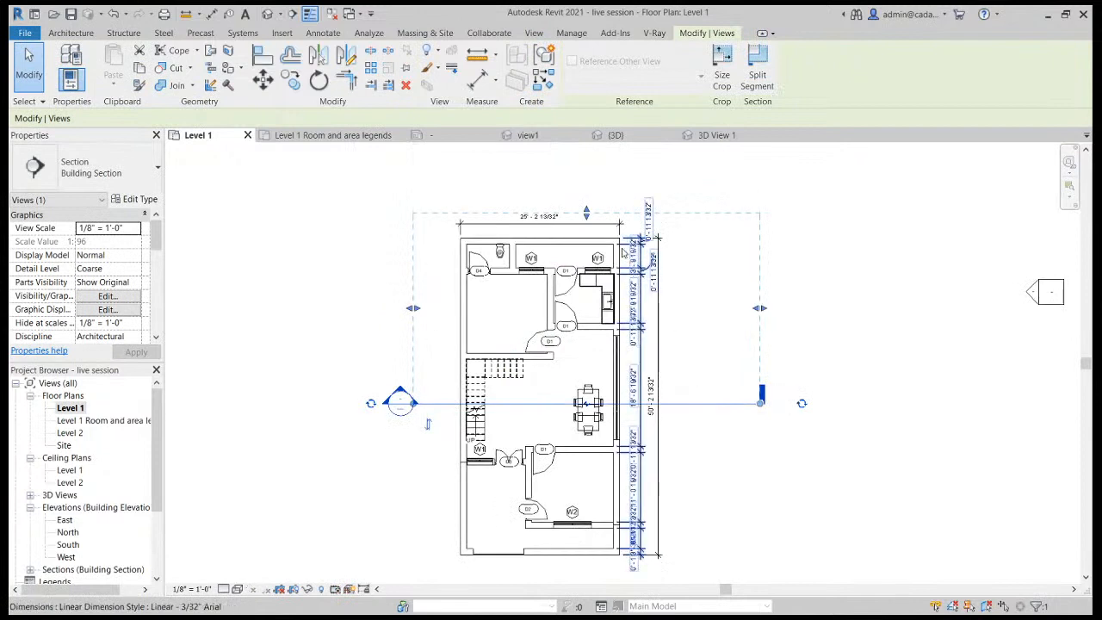
{"action": "left_click_drag", "start_coordinate": [585, 218], "coordinate": [592, 308]}
{"action": "left_click", "coordinate": [906, 346]}
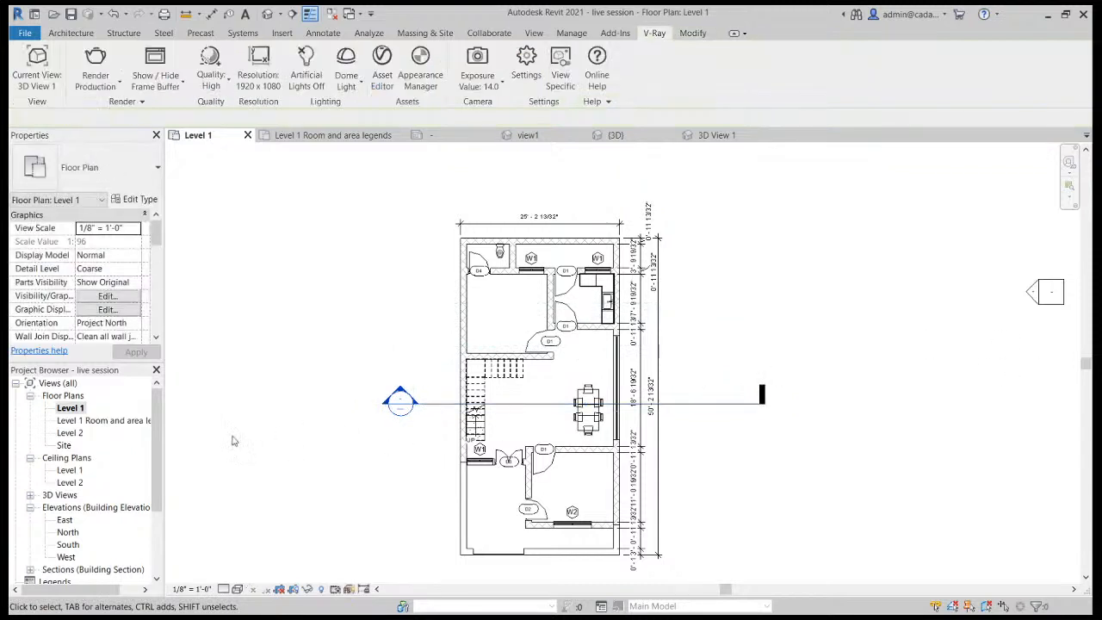
Open the Section 1 view and examine the cut through the staircase and dining area.
{"action": "left_click_drag", "start_coordinate": [157, 456], "coordinate": [147, 523]}
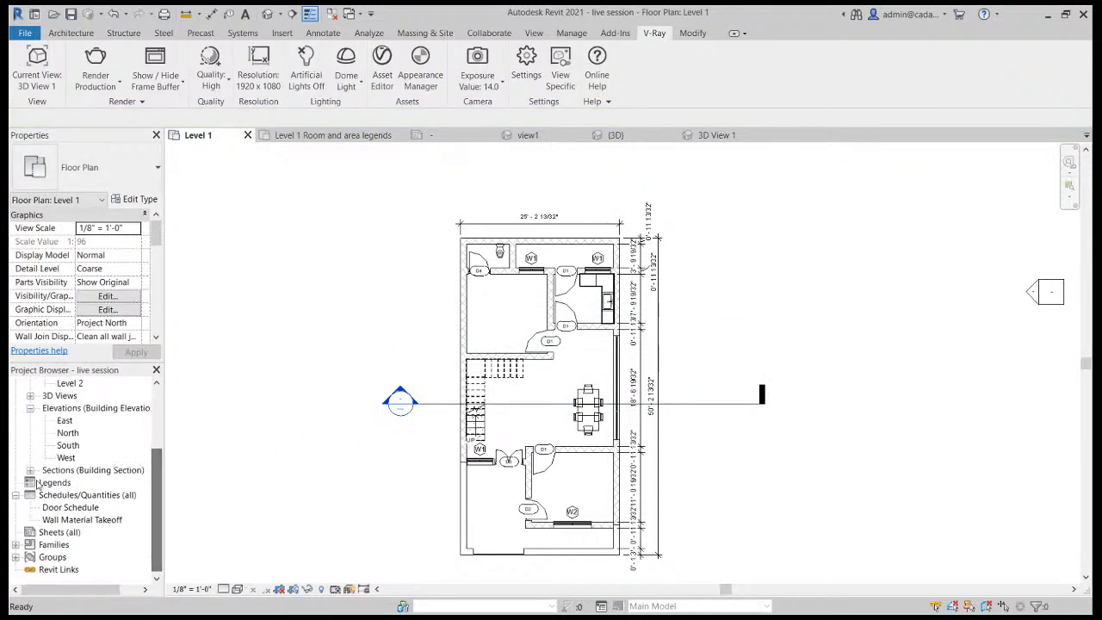
{"action": "left_click", "coordinate": [31, 471]}
{"action": "double_click", "coordinate": [74, 482]}
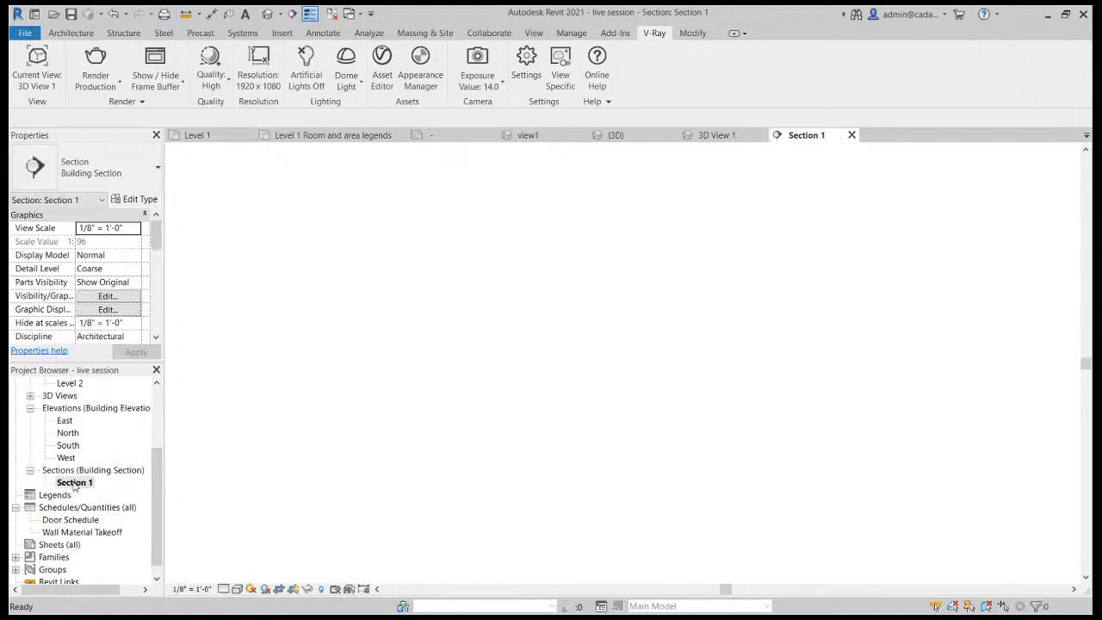
{"action": "scroll", "coordinate": [534, 349], "scroll_direction": "up", "scroll_amount": 2}
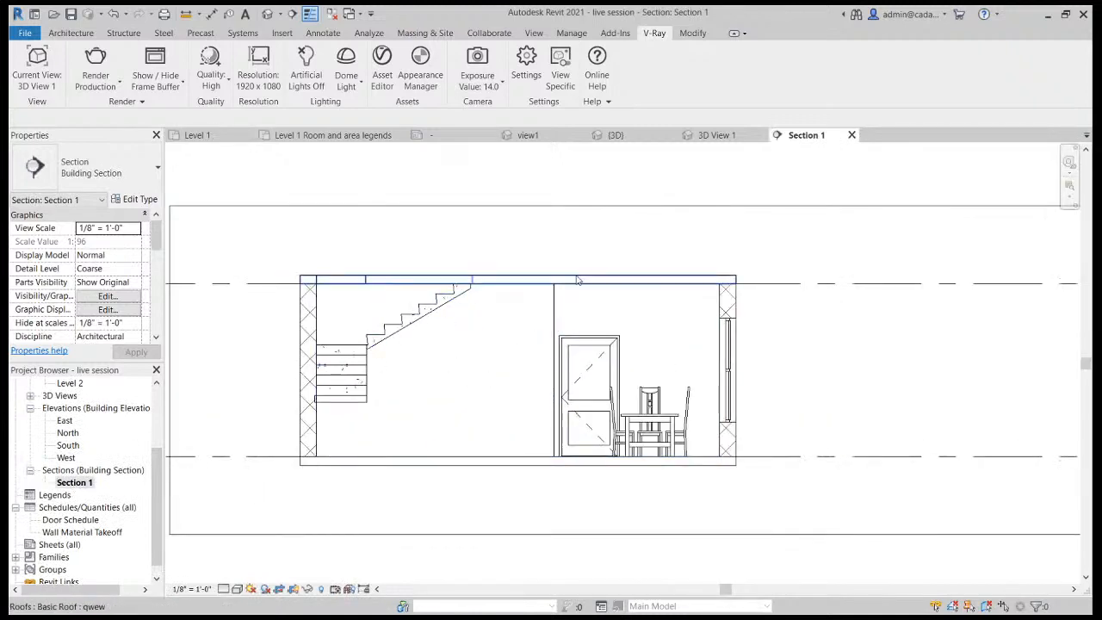
{"action": "scroll", "coordinate": [517, 394], "scroll_direction": "down", "scroll_amount": 2}
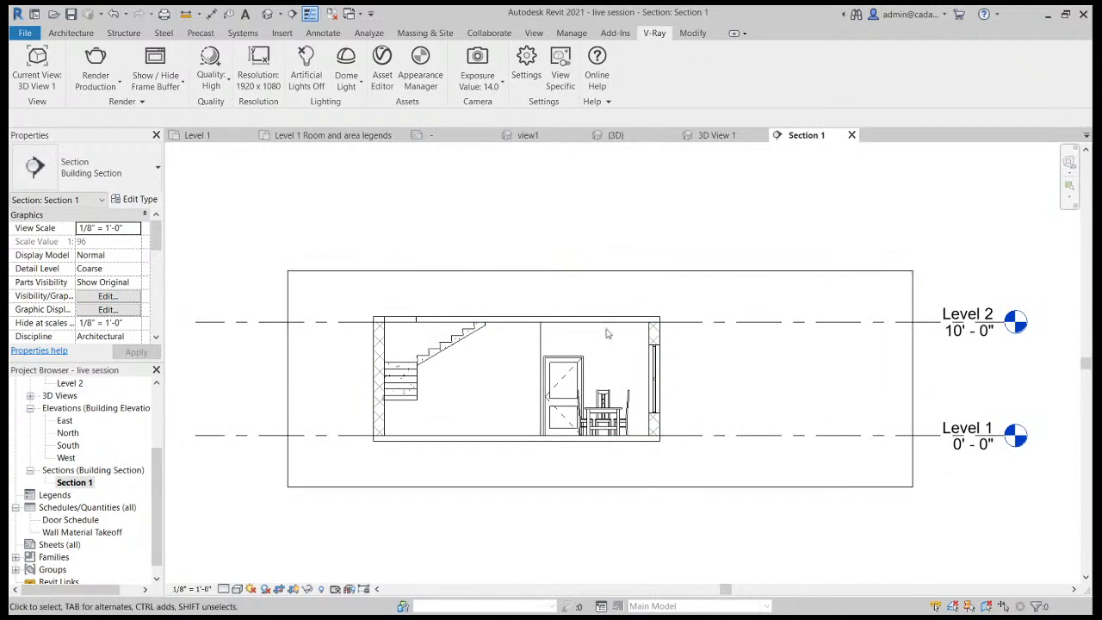
Create a callout around the exterior wall with the large window, spanning Level 1 to Level 2, and open its view.
{"action": "left_click", "coordinate": [67, 34]}
{"action": "left_click", "coordinate": [535, 34]}
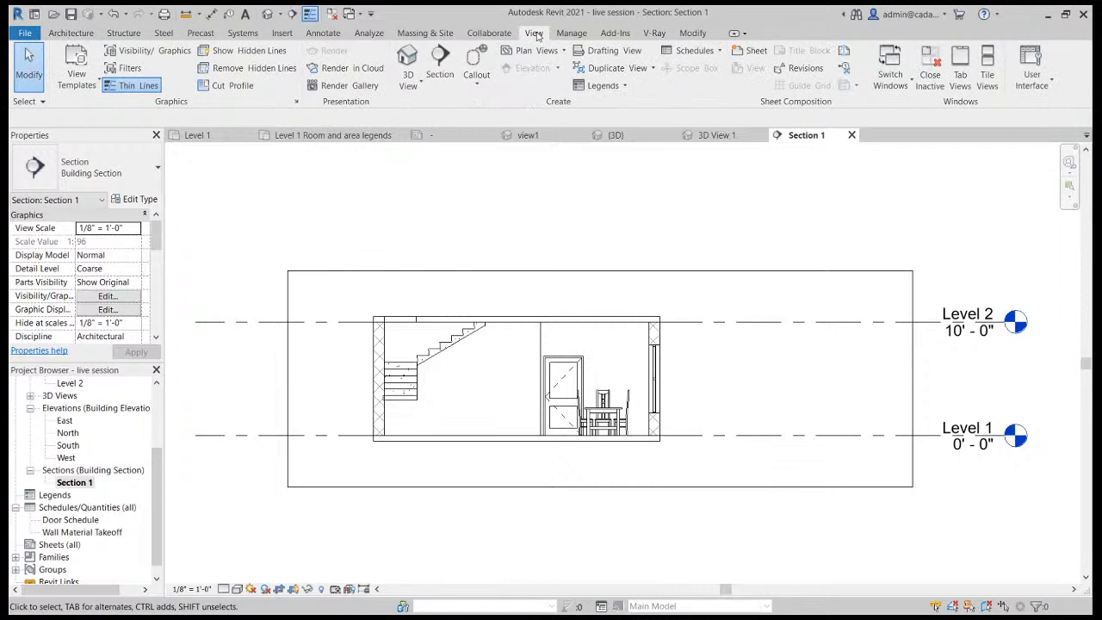
{"action": "left_click", "coordinate": [477, 58]}
{"action": "left_click", "coordinate": [634, 303]}
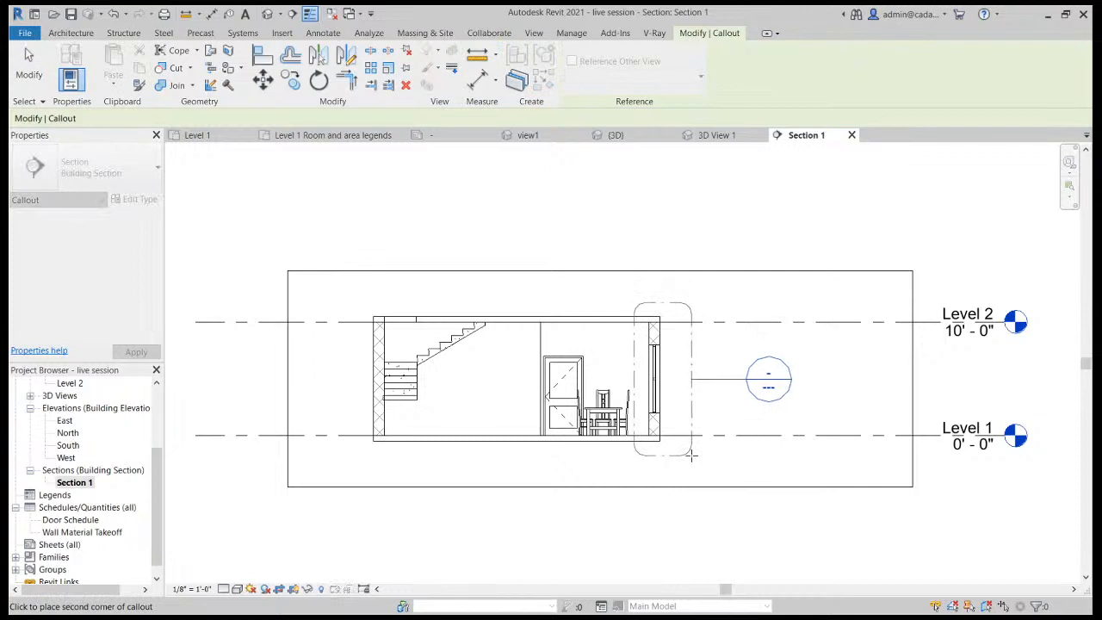
{"action": "left_click", "coordinate": [691, 456]}
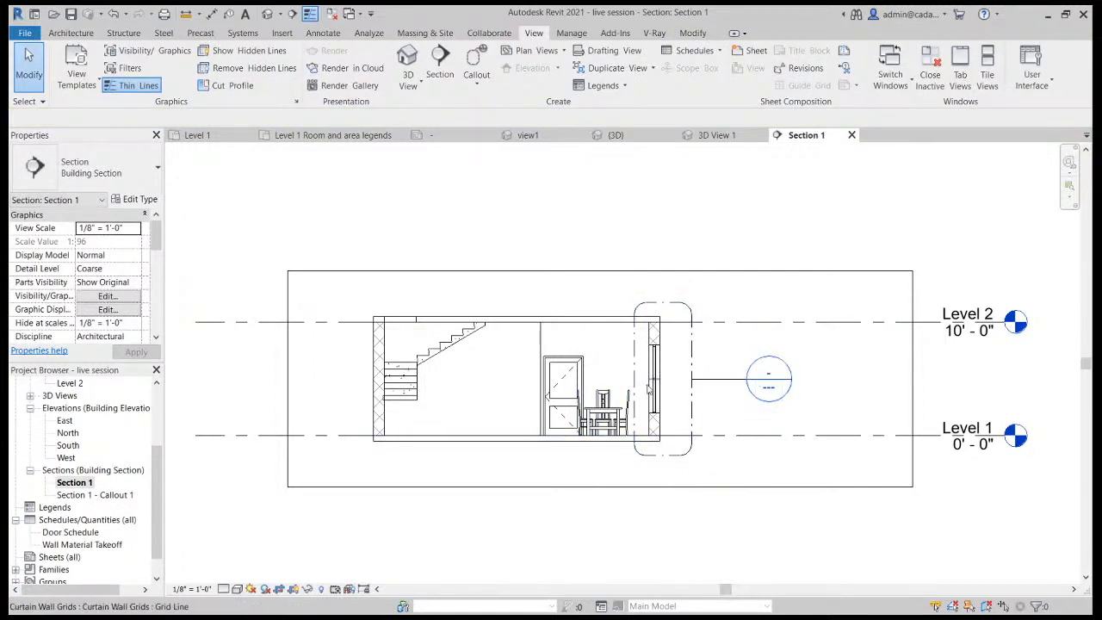
{"action": "double_click", "coordinate": [110, 494]}
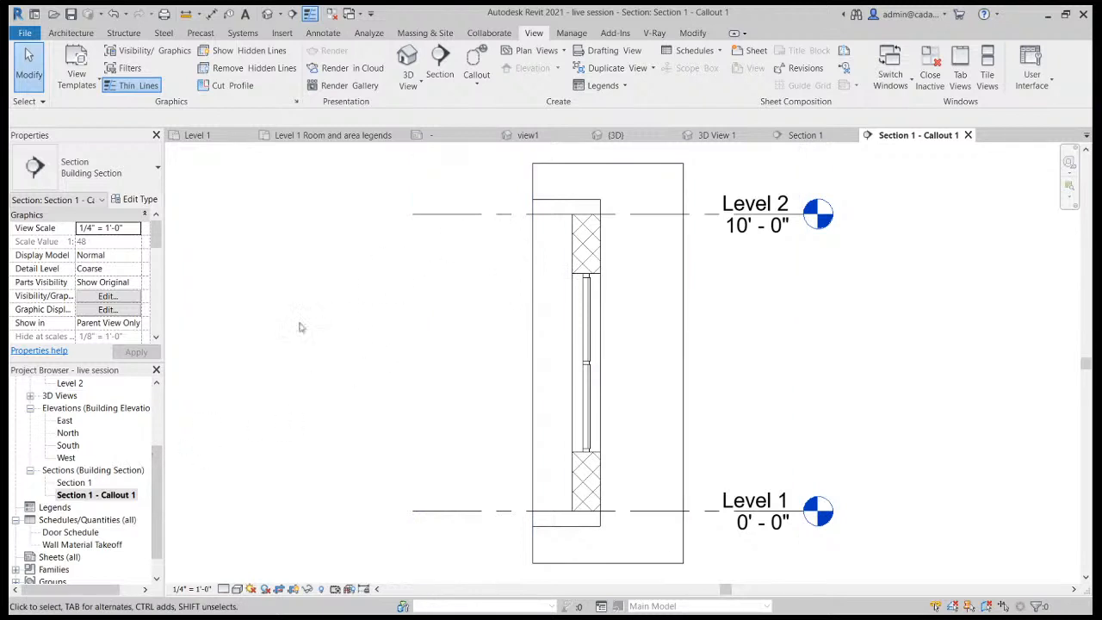
Return to the Level 1 floor plan and create a new sheet with an Autodesk title block.
{"action": "scroll", "coordinate": [86, 465], "scroll_direction": "up", "scroll_amount": 3}
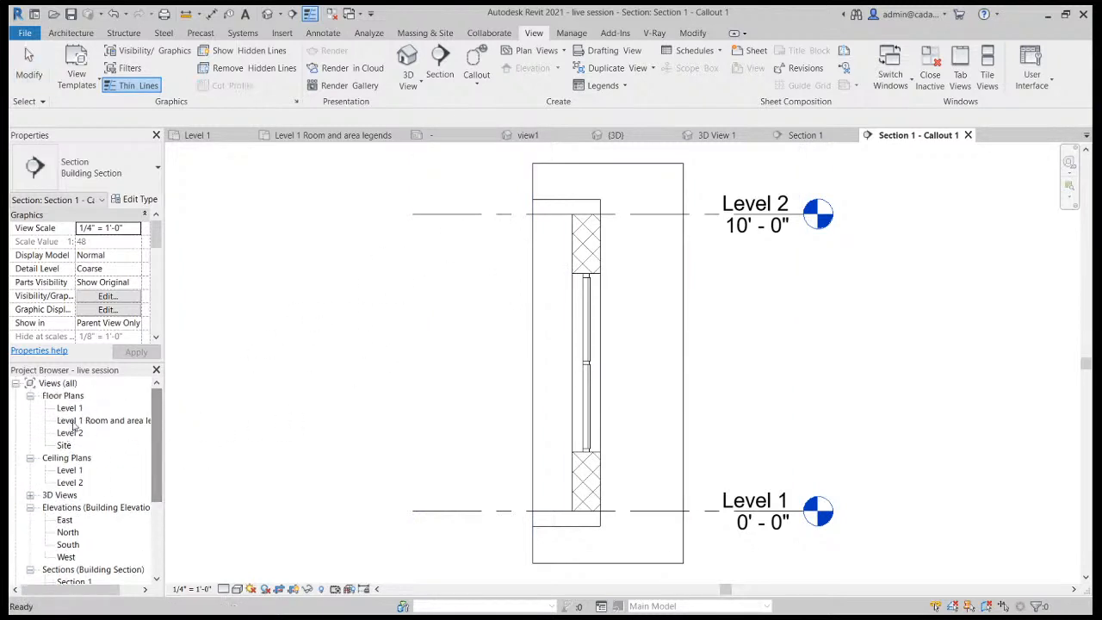
{"action": "double_click", "coordinate": [77, 409]}
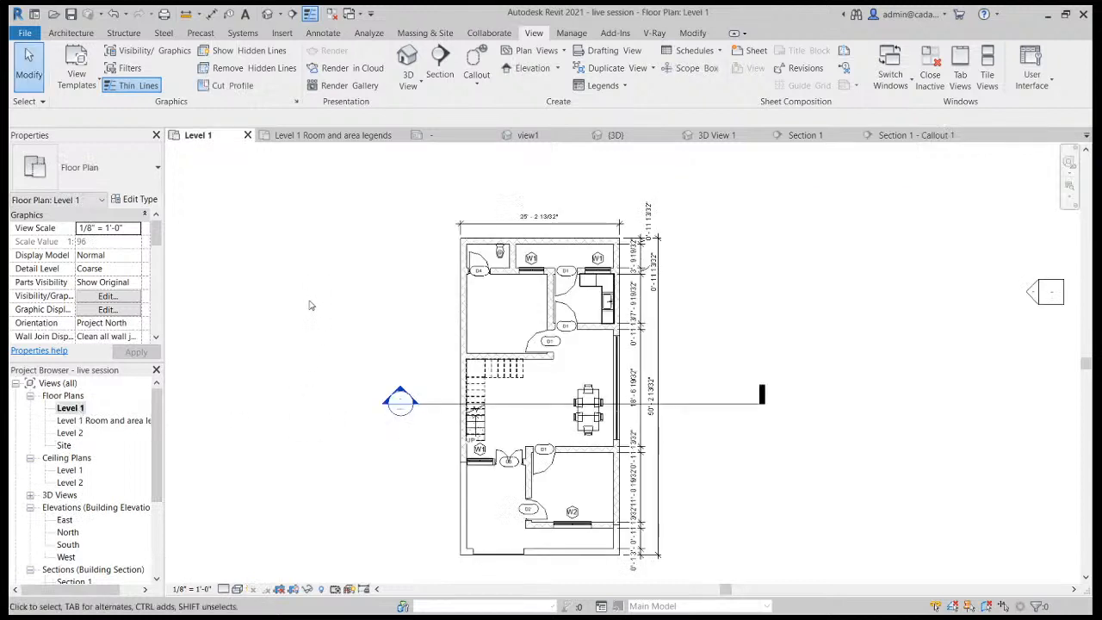
{"action": "scroll", "coordinate": [88, 427], "scroll_direction": "down", "scroll_amount": 5}
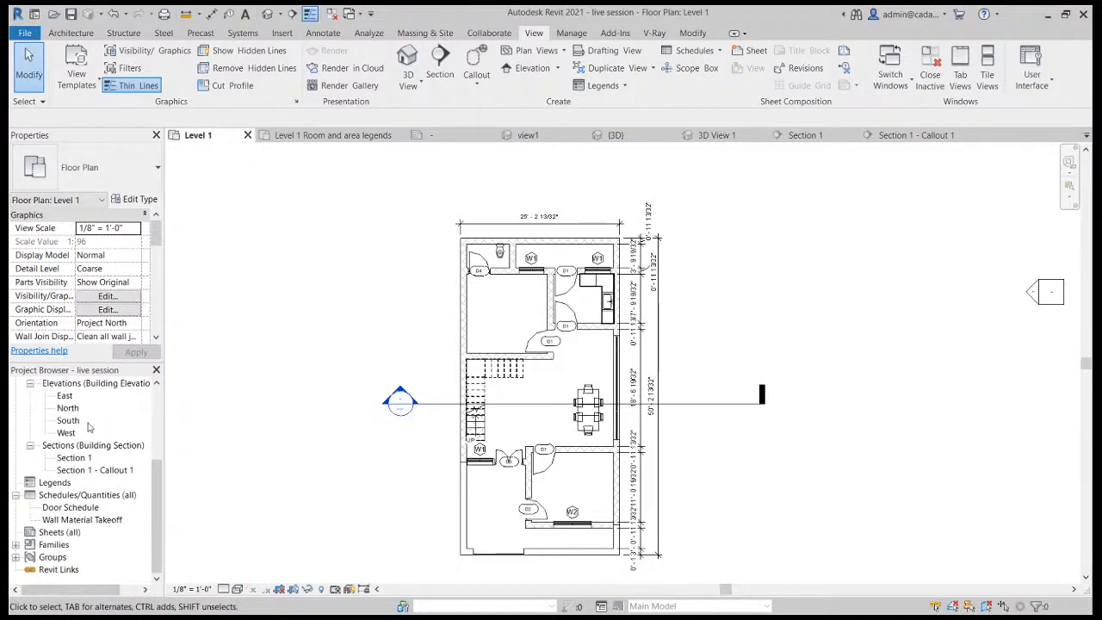
{"action": "left_click", "coordinate": [52, 533]}
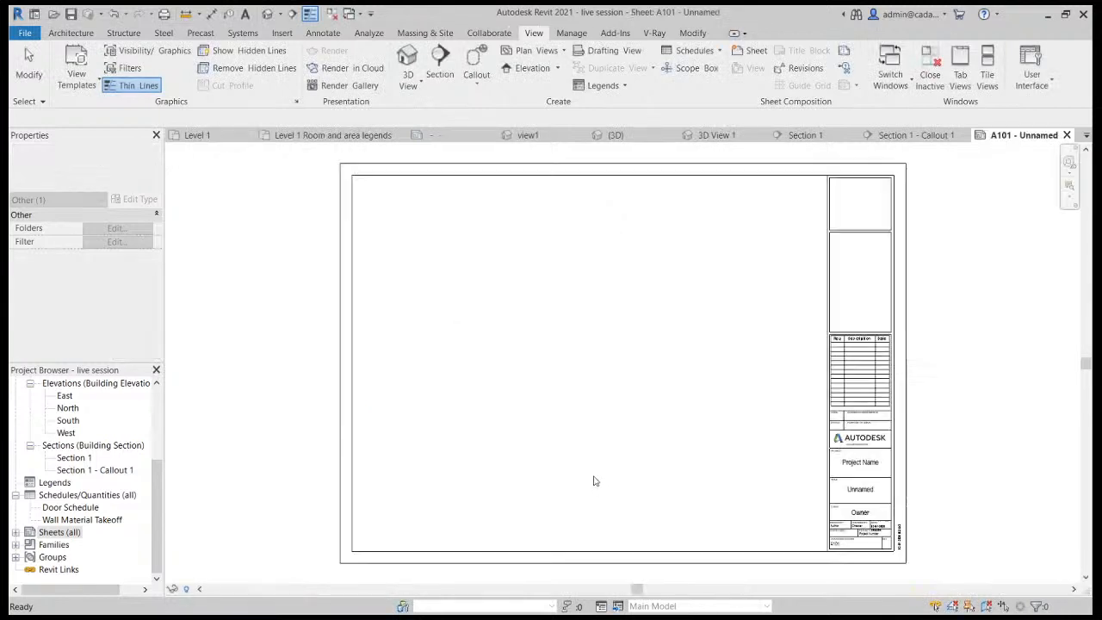
{"action": "scroll", "coordinate": [900, 430], "scroll_direction": "up", "scroll_amount": 3}
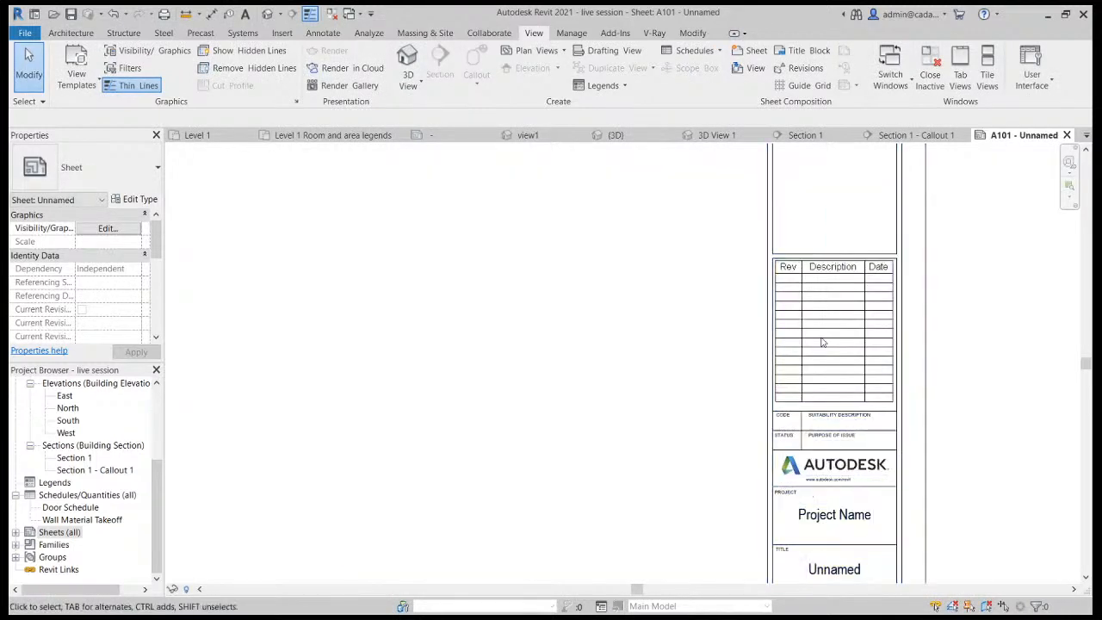
{"action": "scroll", "coordinate": [866, 351], "scroll_direction": "down", "scroll_amount": 3}
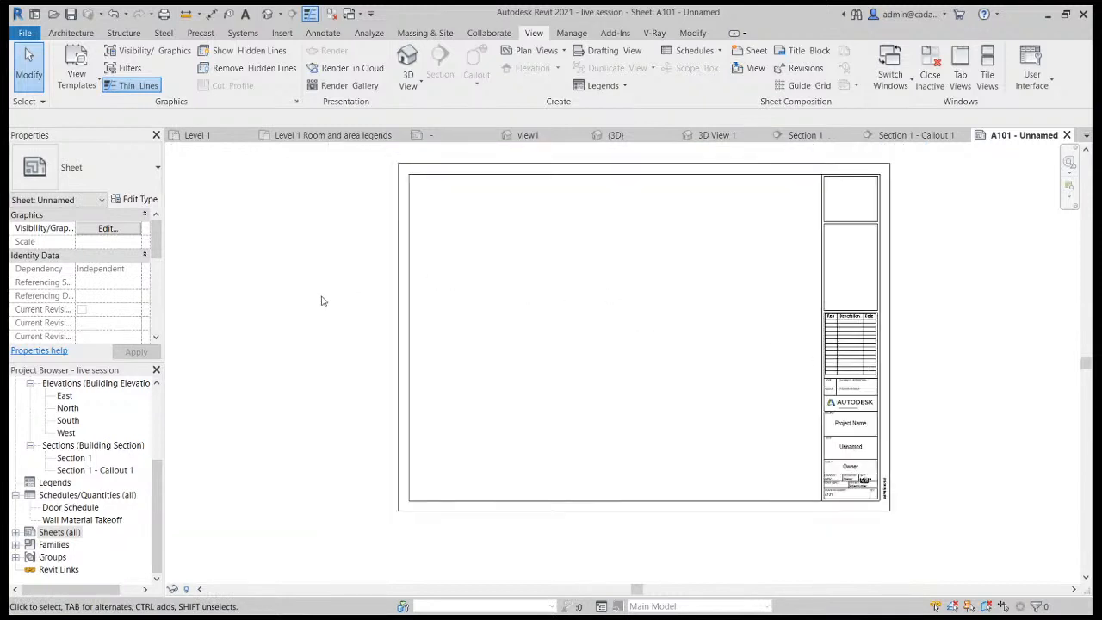
{"action": "left_click_drag", "start_coordinate": [153, 509], "coordinate": [168, 430]}
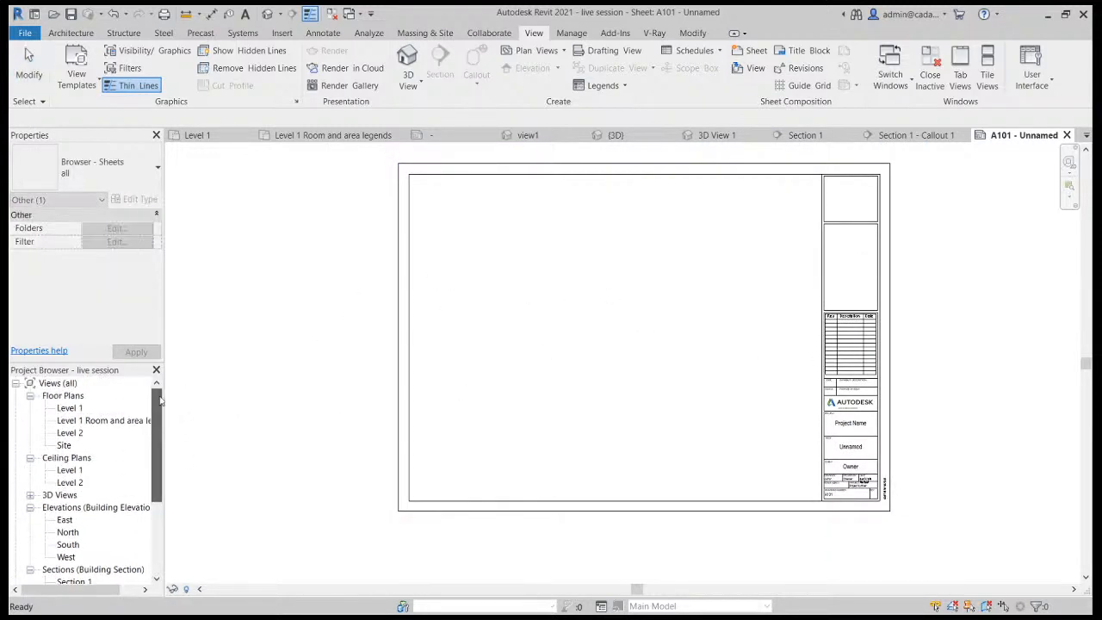
Place the Level 1 floor plan on sheet A101, in the upper-left part of the drawing area.
{"action": "left_click", "coordinate": [71, 408]}
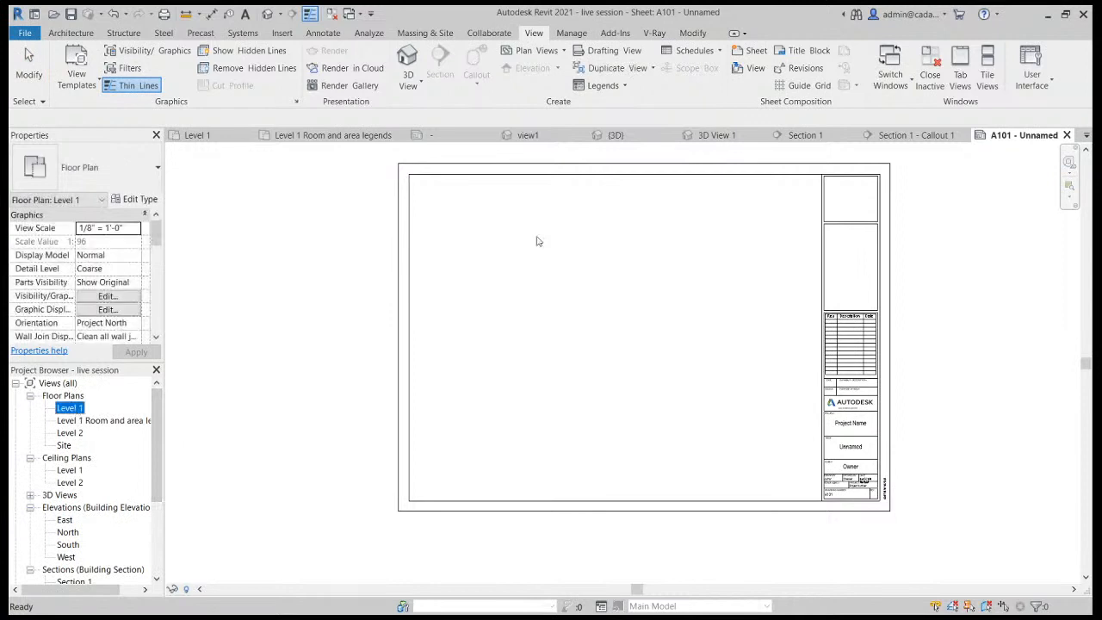
{"action": "left_click_drag", "start_coordinate": [538, 241], "coordinate": [539, 241]}
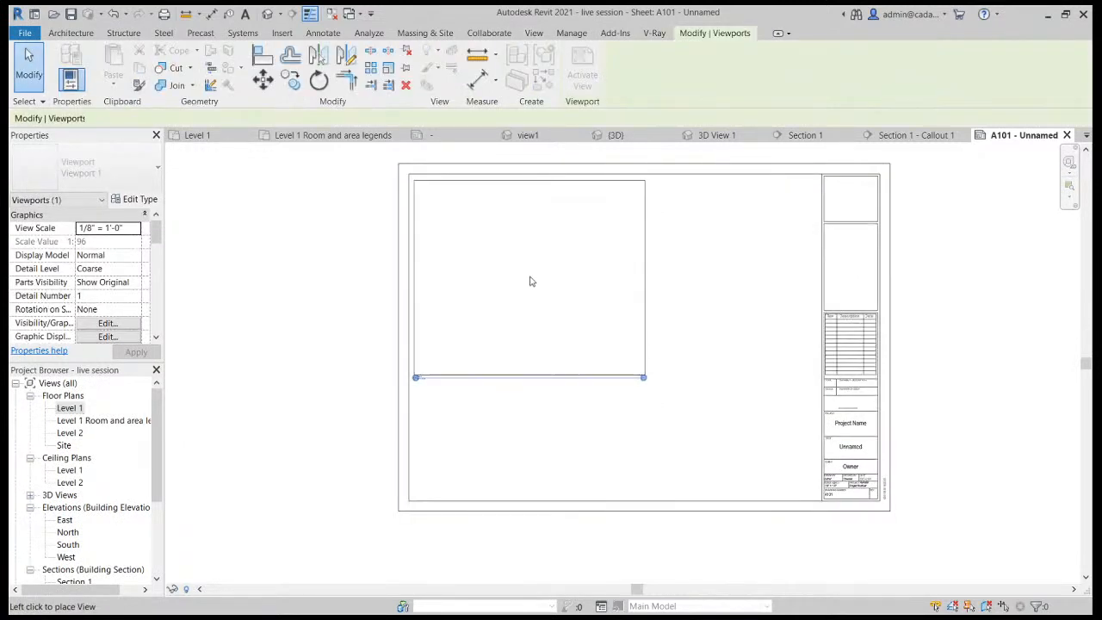
{"action": "left_click", "coordinate": [530, 280]}
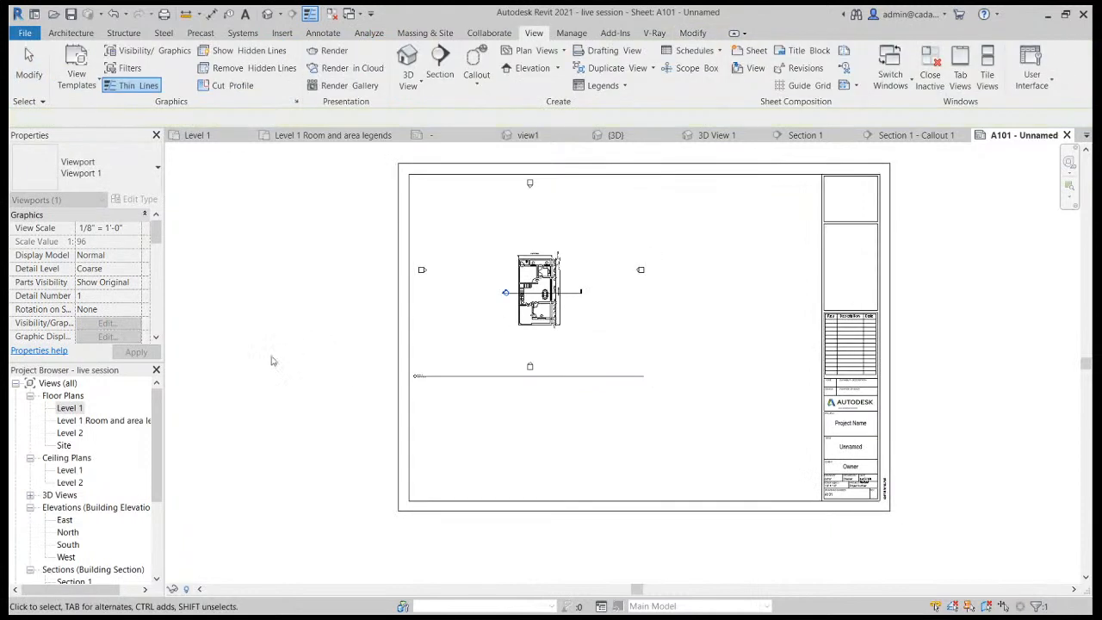
{"action": "left_click", "coordinate": [271, 361]}
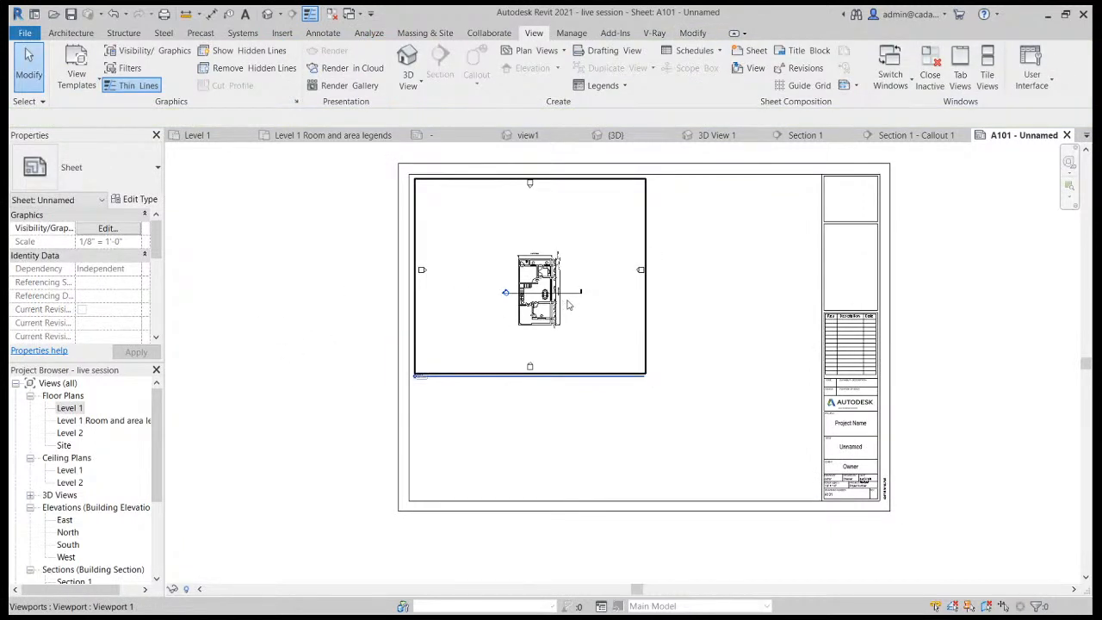
Open the Level 1 floor plan view and display its crop region boundary.
{"action": "double_click", "coordinate": [68, 408]}
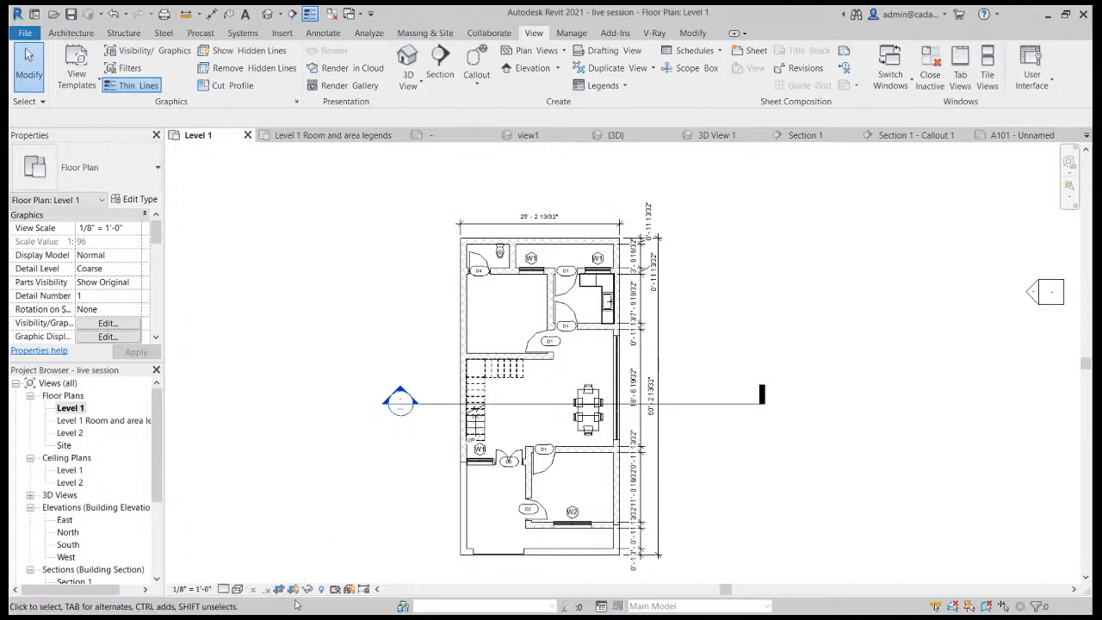
{"action": "scroll", "coordinate": [386, 476], "scroll_direction": "down", "scroll_amount": 2}
{"action": "scroll", "coordinate": [385, 476], "scroll_direction": "down", "scroll_amount": 1}
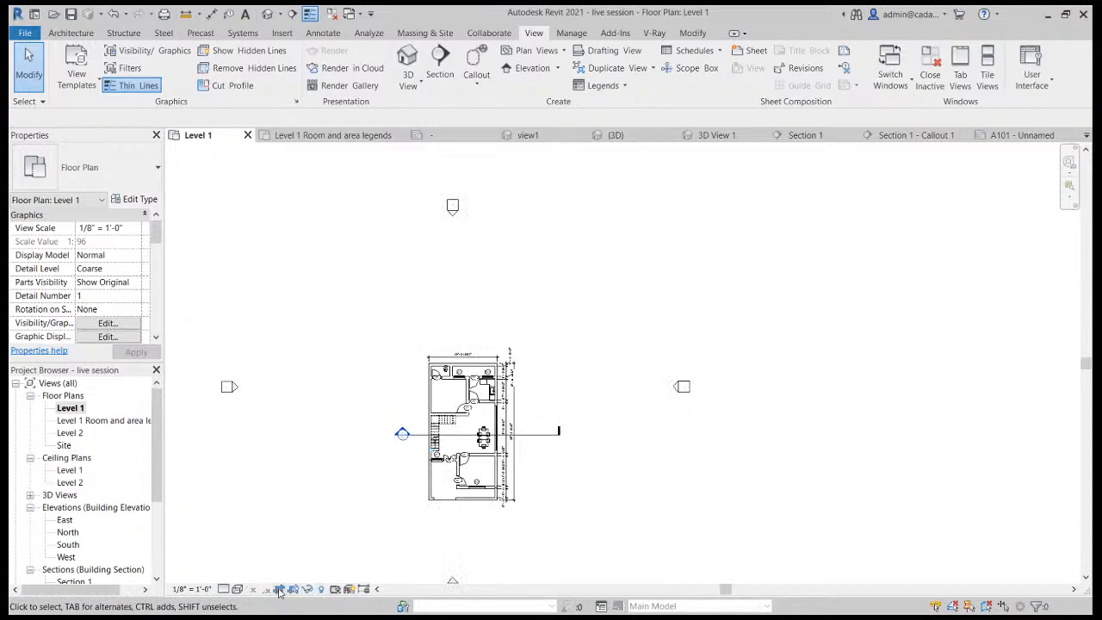
{"action": "left_click", "coordinate": [296, 593]}
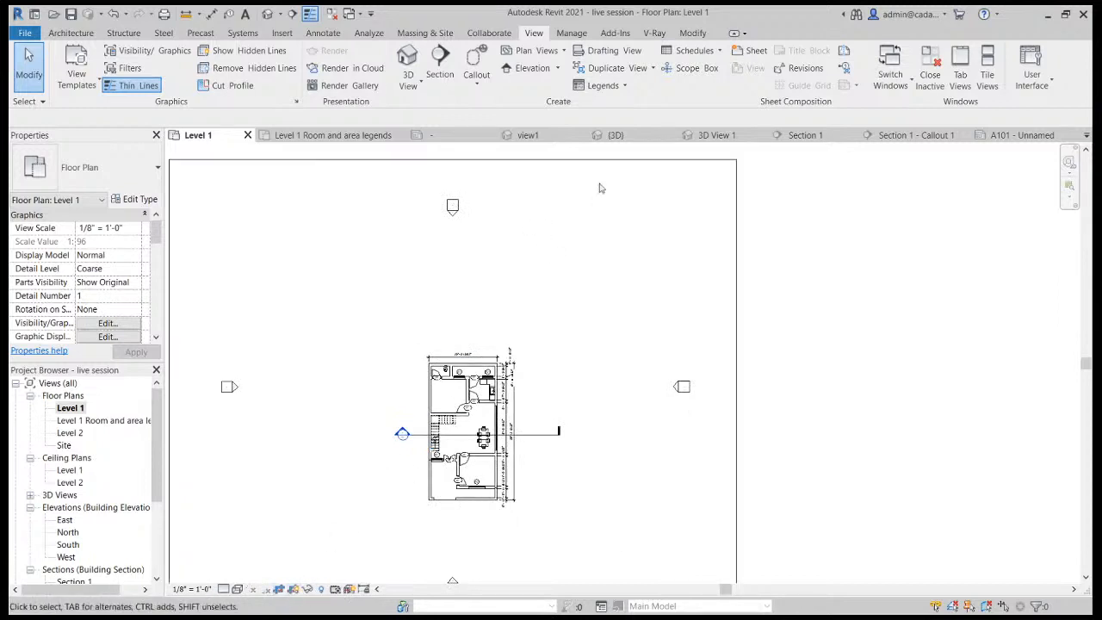
Shrink the crop region to fit closely around the house and its dimensions, and hide the crop boundary.
{"action": "left_click", "coordinate": [660, 159]}
{"action": "left_click_drag", "start_coordinate": [453, 161], "coordinate": [456, 349]}
{"action": "left_click_drag", "start_coordinate": [737, 495], "coordinate": [516, 443]}
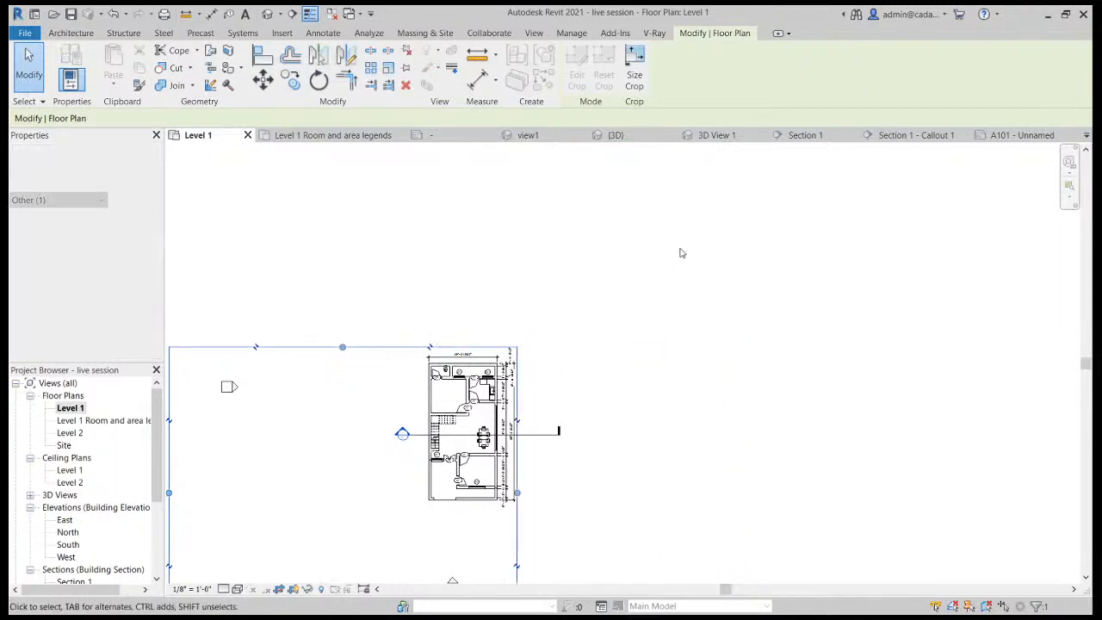
{"action": "scroll", "coordinate": [680, 253], "scroll_direction": "down", "scroll_amount": 3}
{"action": "left_click_drag", "start_coordinate": [534, 388], "coordinate": [533, 388]}
{"action": "left_click_drag", "start_coordinate": [560, 472], "coordinate": [560, 395]}
{"action": "left_click", "coordinate": [651, 390]}
{"action": "scroll", "coordinate": [595, 352], "scroll_direction": "up", "scroll_amount": 5}
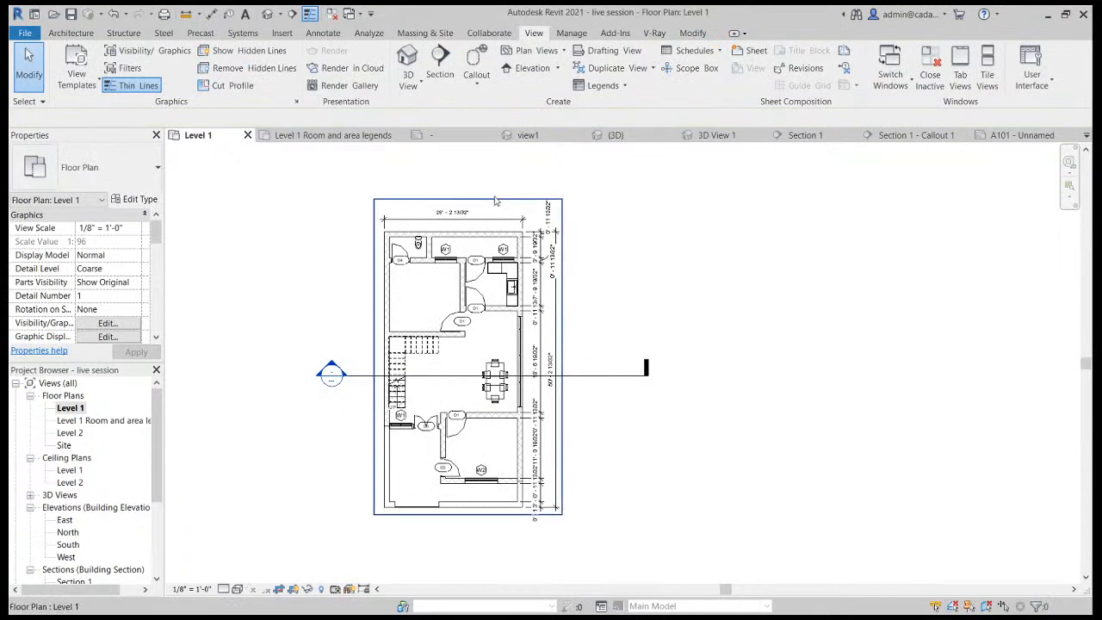
{"action": "left_click", "coordinate": [294, 589]}
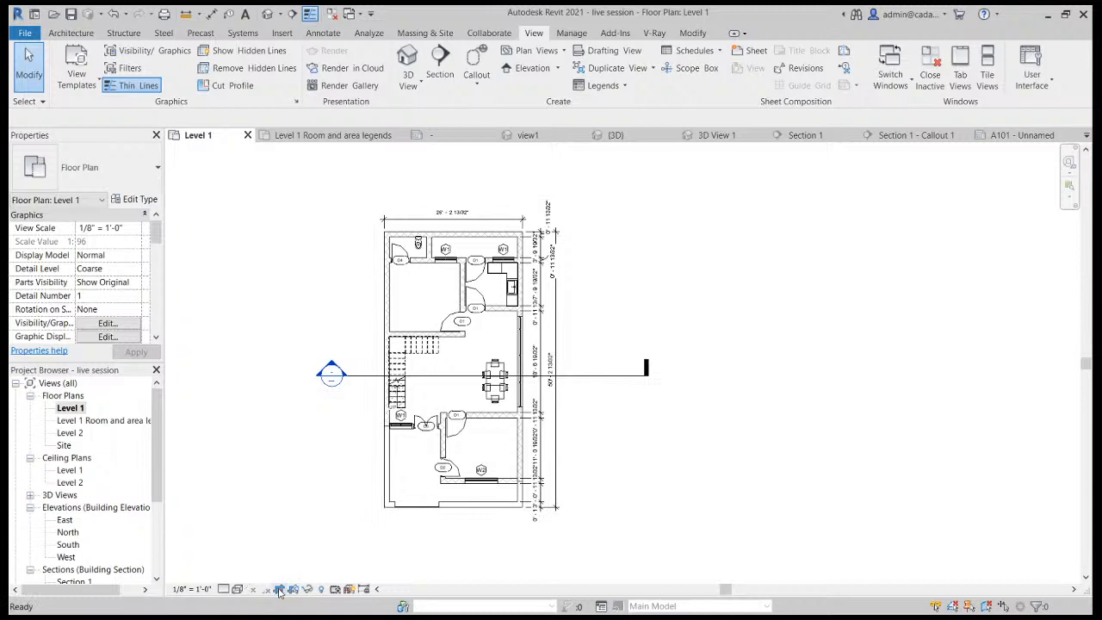
Expand the project's sheet list and open sheet A101 - Unnamed.
{"action": "scroll", "coordinate": [160, 551], "scroll_direction": "down", "scroll_amount": 4}
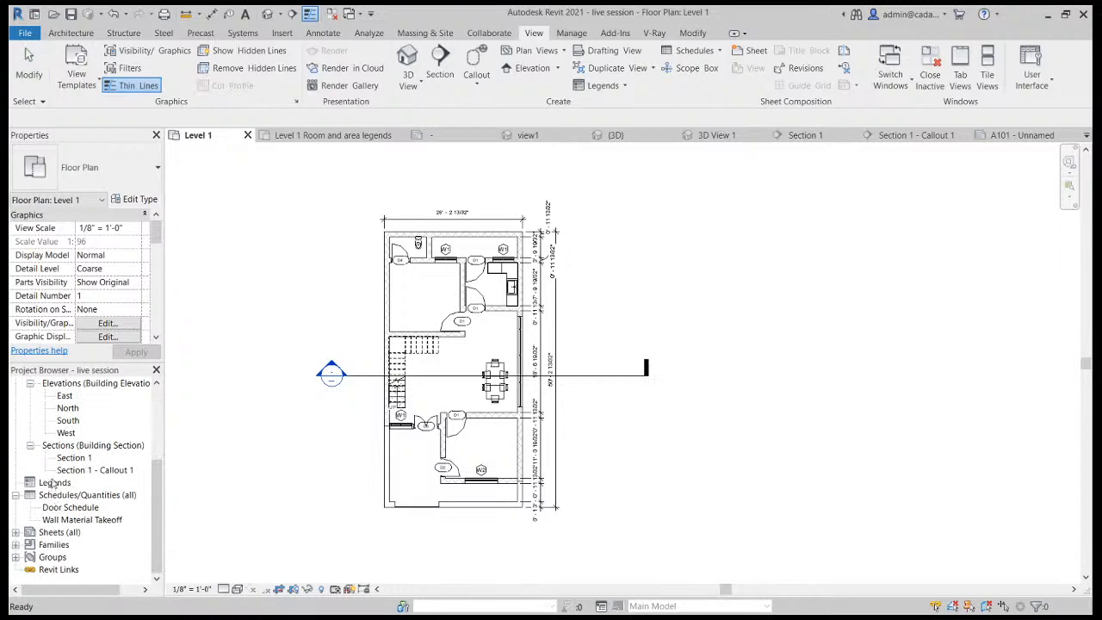
{"action": "scroll", "coordinate": [62, 469], "scroll_direction": "up", "scroll_amount": 2}
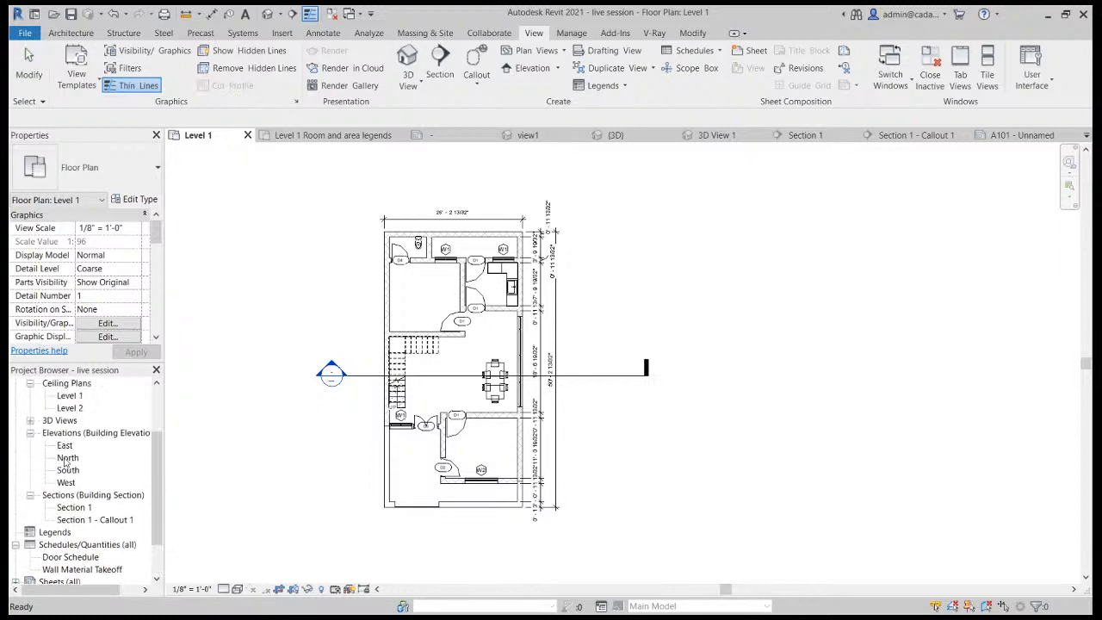
{"action": "scroll", "coordinate": [62, 465], "scroll_direction": "down", "scroll_amount": 2}
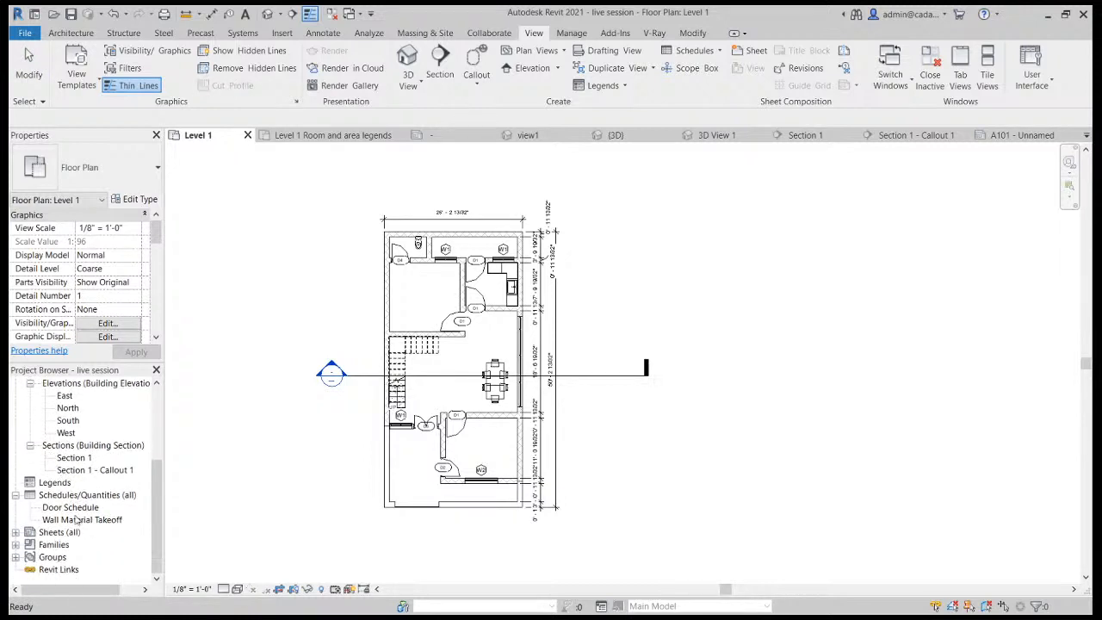
{"action": "left_click", "coordinate": [16, 532]}
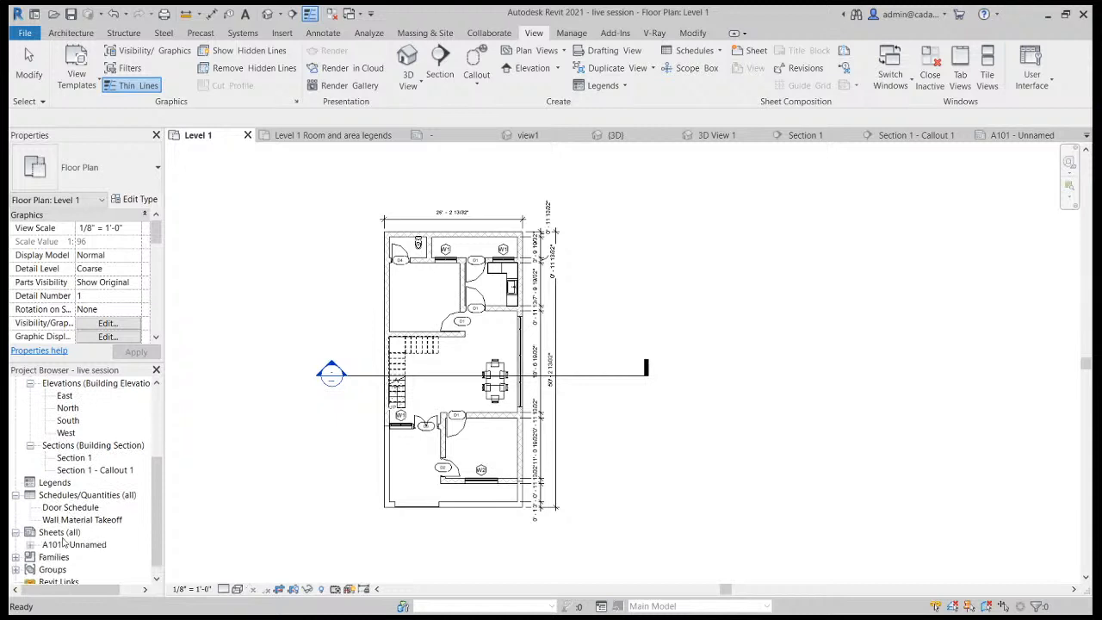
{"action": "double_click", "coordinate": [76, 544]}
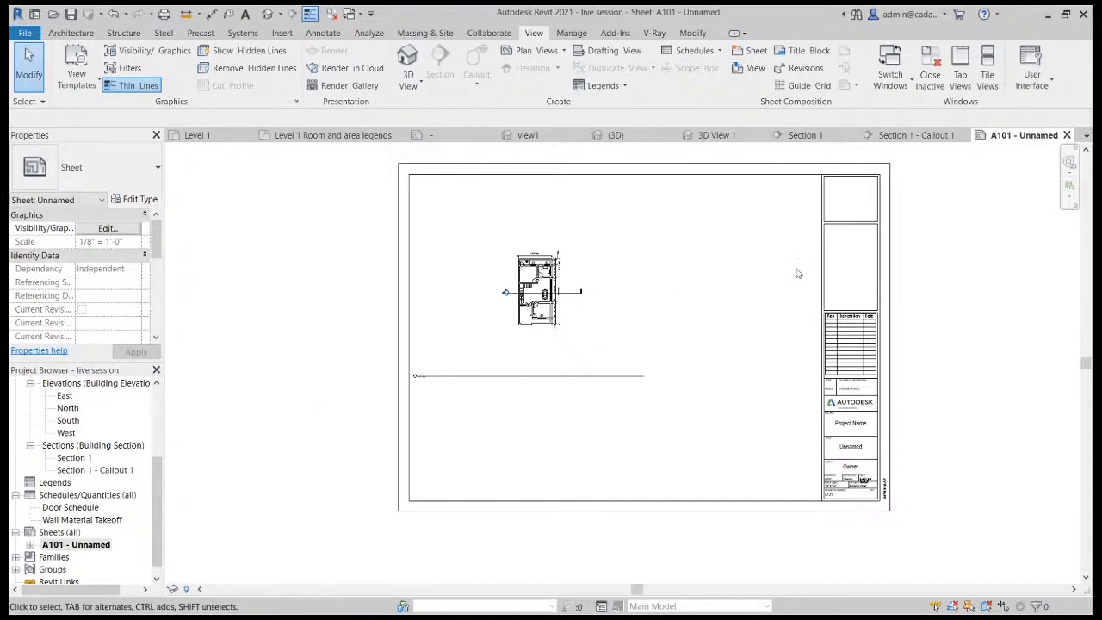
Set the floor plan viewport's scale to 1/4" = 1'-0" and move it into the sheet's upper-left corner.
{"action": "scroll", "coordinate": [543, 287], "scroll_direction": "up", "scroll_amount": 2}
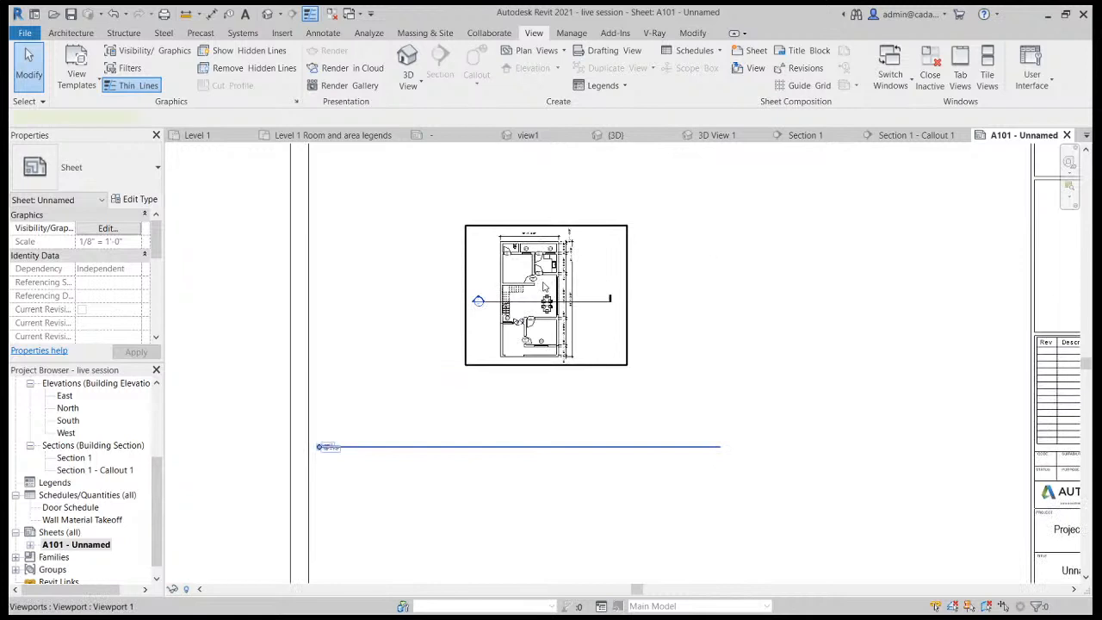
{"action": "left_click", "coordinate": [543, 287]}
{"action": "left_click", "coordinate": [135, 231]}
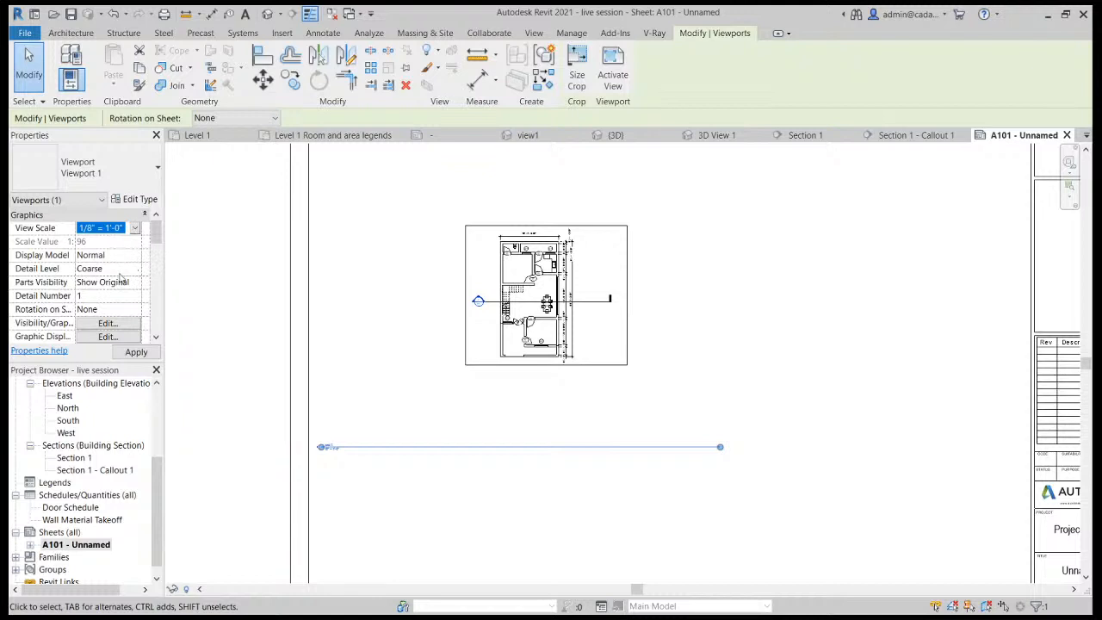
{"action": "left_click", "coordinate": [91, 269]}
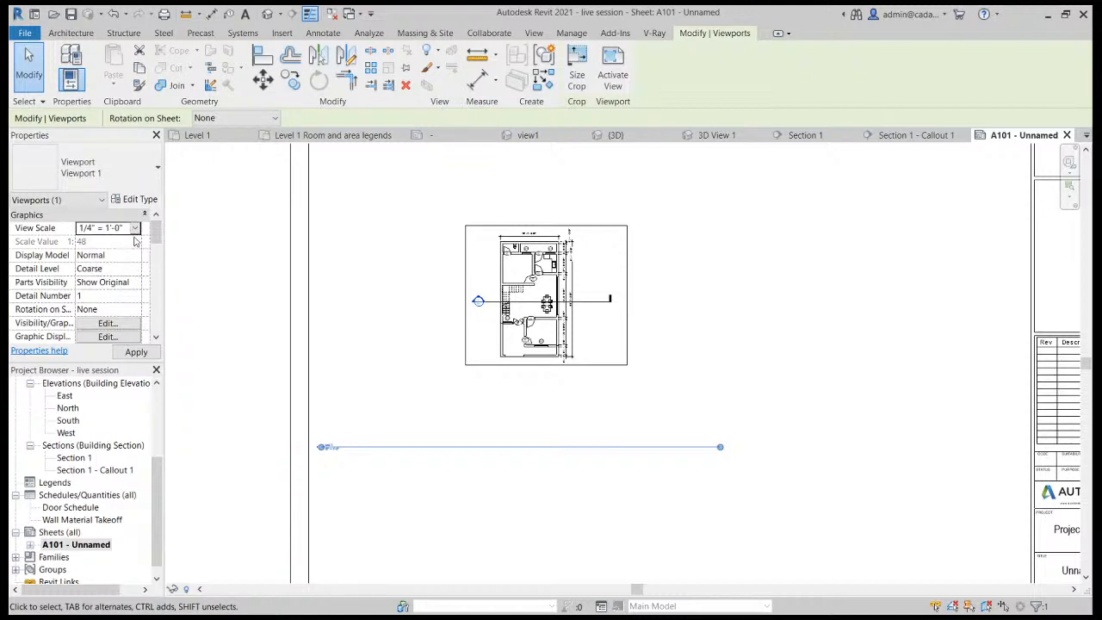
{"action": "left_click", "coordinate": [132, 352]}
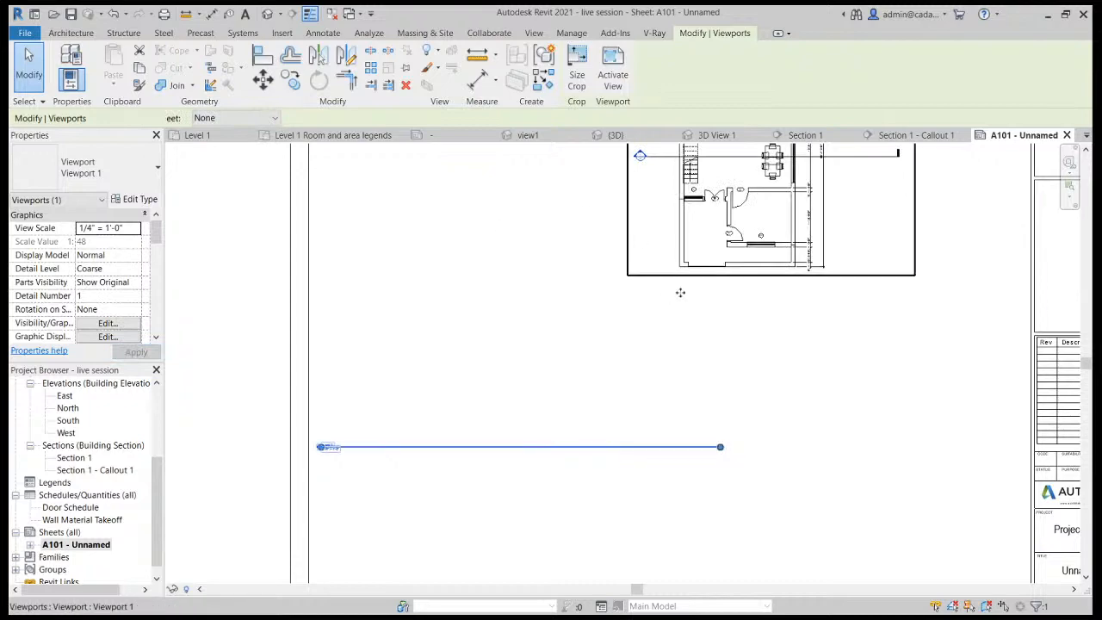
{"action": "scroll", "coordinate": [681, 290], "scroll_direction": "down", "scroll_amount": 2}
{"action": "left_click_drag", "start_coordinate": [647, 266], "coordinate": [455, 327]}
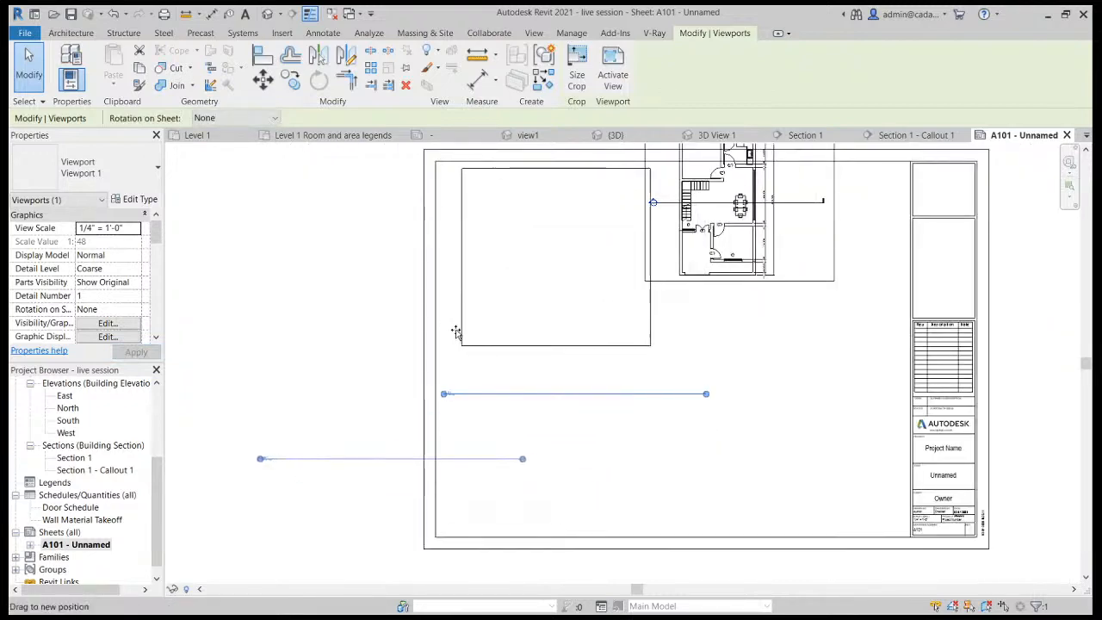
{"action": "left_click", "coordinate": [370, 314]}
{"action": "left_click", "coordinate": [480, 358]}
Set the floor plan viewport's scale to 1/2" = 1'-0" and reposition it inside the sheet border.
{"action": "left_click", "coordinate": [116, 229]}
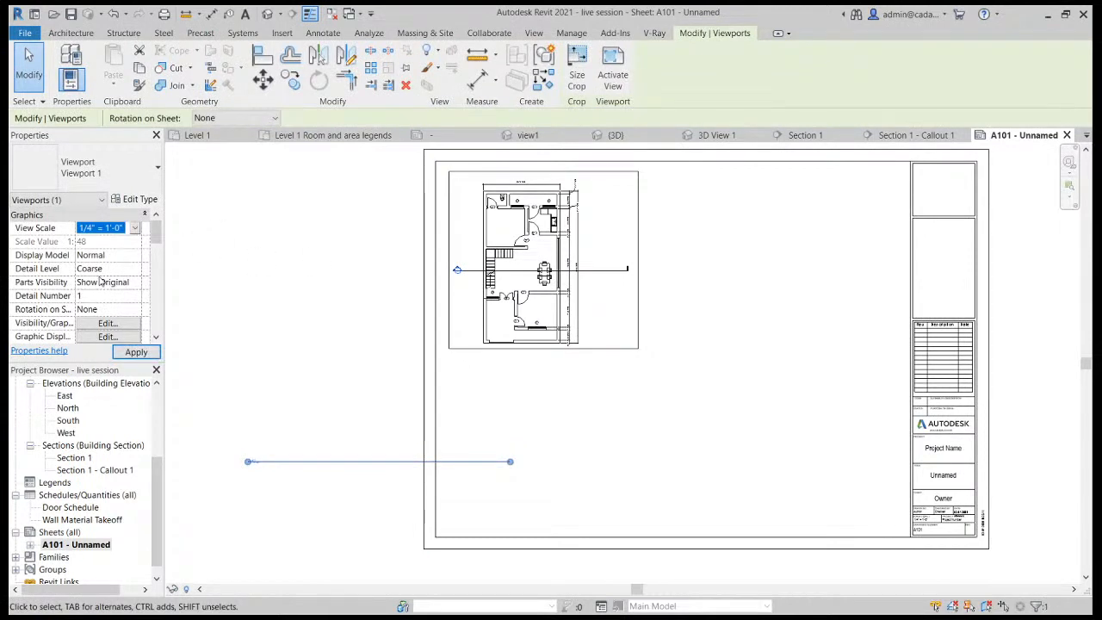
{"action": "key", "text": "Up"}
{"action": "key", "text": "Up"}
{"action": "left_click", "coordinate": [136, 351]}
{"action": "left_click_drag", "start_coordinate": [682, 249], "coordinate": [468, 524]}
{"action": "key", "text": "Escape"}
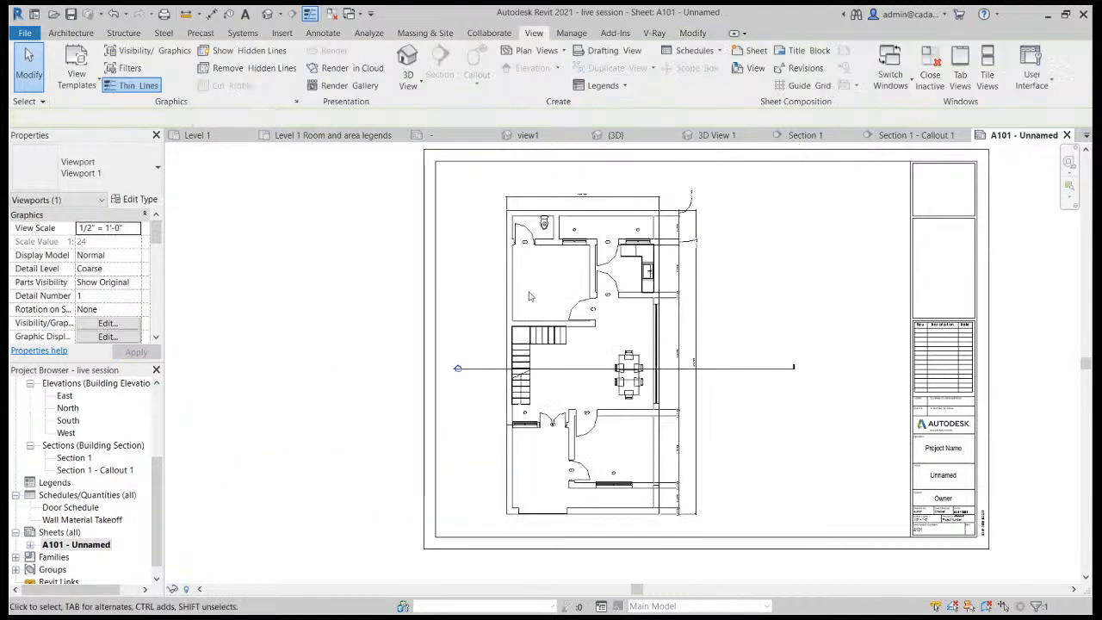
Edit the floor plan viewport's type so that the view title and its line are not shown on the sheet.
{"action": "scroll", "coordinate": [749, 343], "scroll_direction": "up", "scroll_amount": 3}
{"action": "scroll", "coordinate": [749, 342], "scroll_direction": "up", "scroll_amount": 5}
{"action": "scroll", "coordinate": [526, 369], "scroll_direction": "down", "scroll_amount": 5}
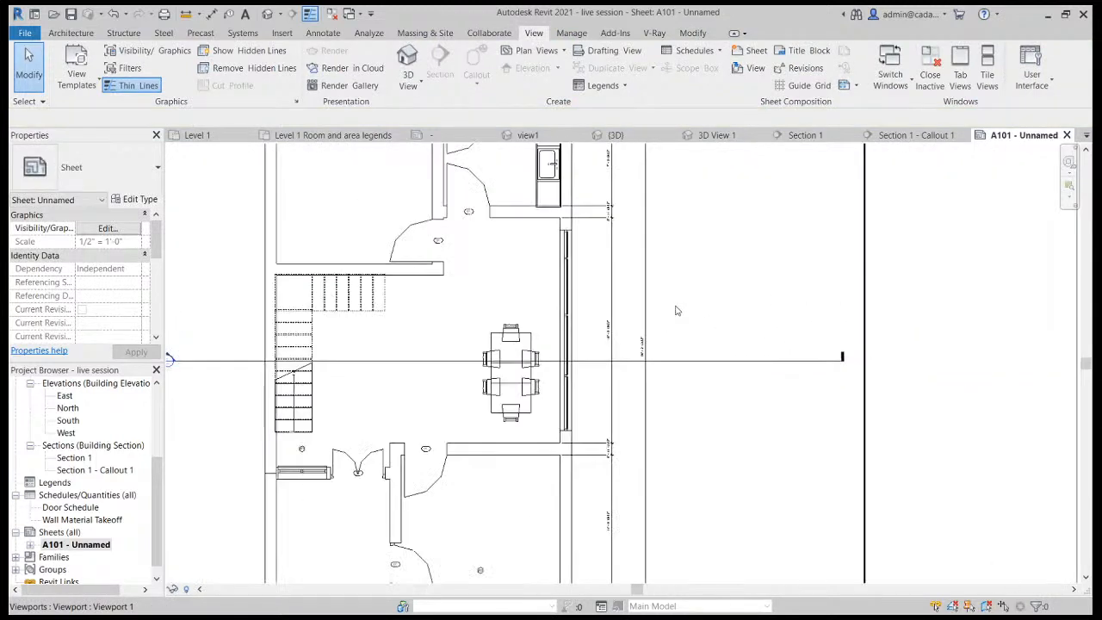
{"action": "scroll", "coordinate": [677, 311], "scroll_direction": "down", "scroll_amount": 3}
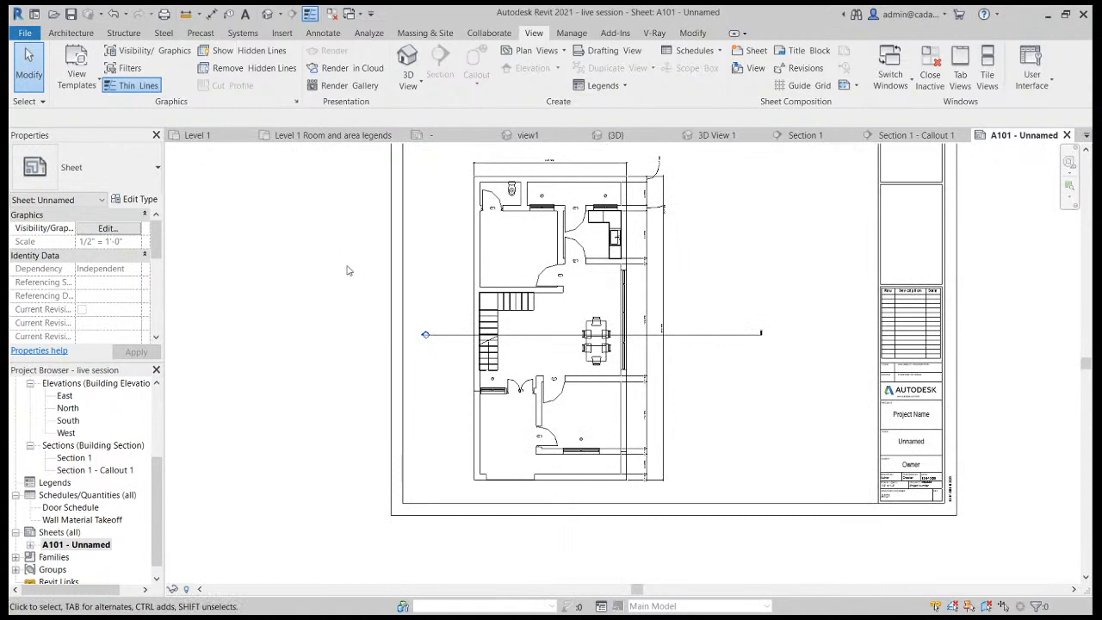
{"action": "left_click", "coordinate": [484, 277]}
{"action": "scroll", "coordinate": [637, 334], "scroll_direction": "down", "scroll_amount": 4}
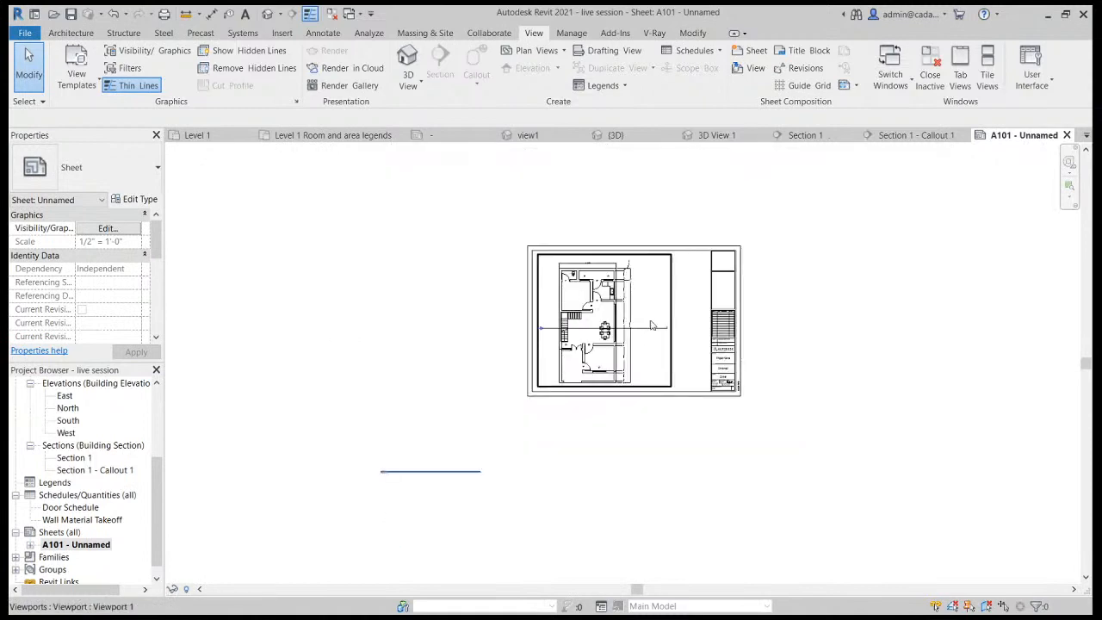
{"action": "scroll", "coordinate": [676, 301], "scroll_direction": "up", "scroll_amount": 2}
{"action": "left_click", "coordinate": [674, 296]}
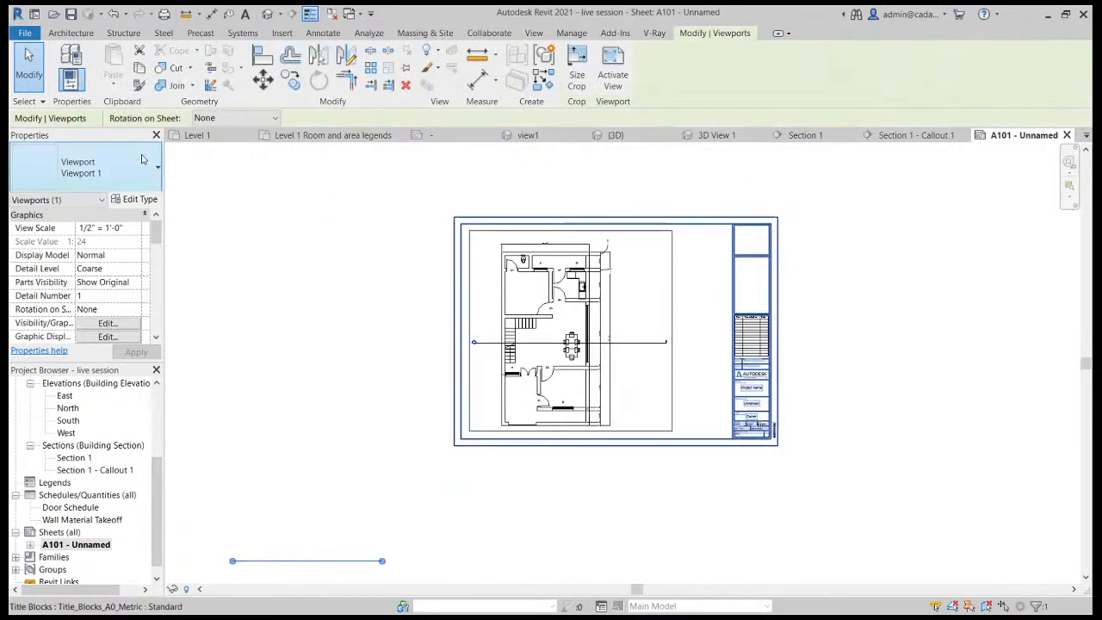
{"action": "left_click", "coordinate": [154, 201]}
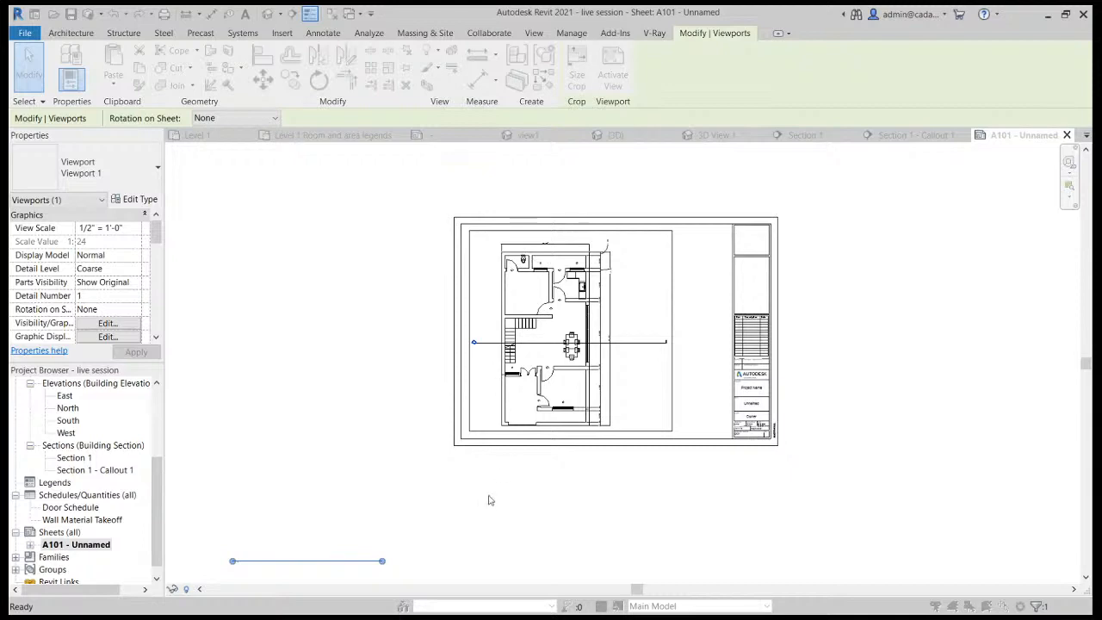
{"action": "left_click", "coordinate": [405, 495]}
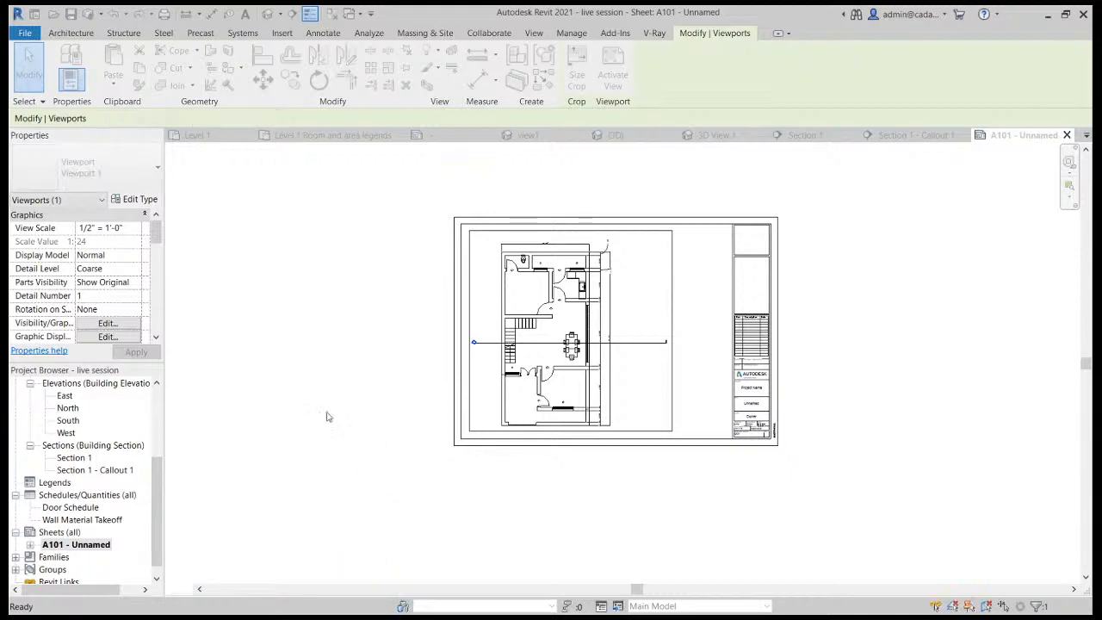
Place the Section 1 - Callout 1 view on the sheet, to the upper right of the floor plan.
{"action": "scroll", "coordinate": [844, 258], "scroll_direction": "up", "scroll_amount": 2}
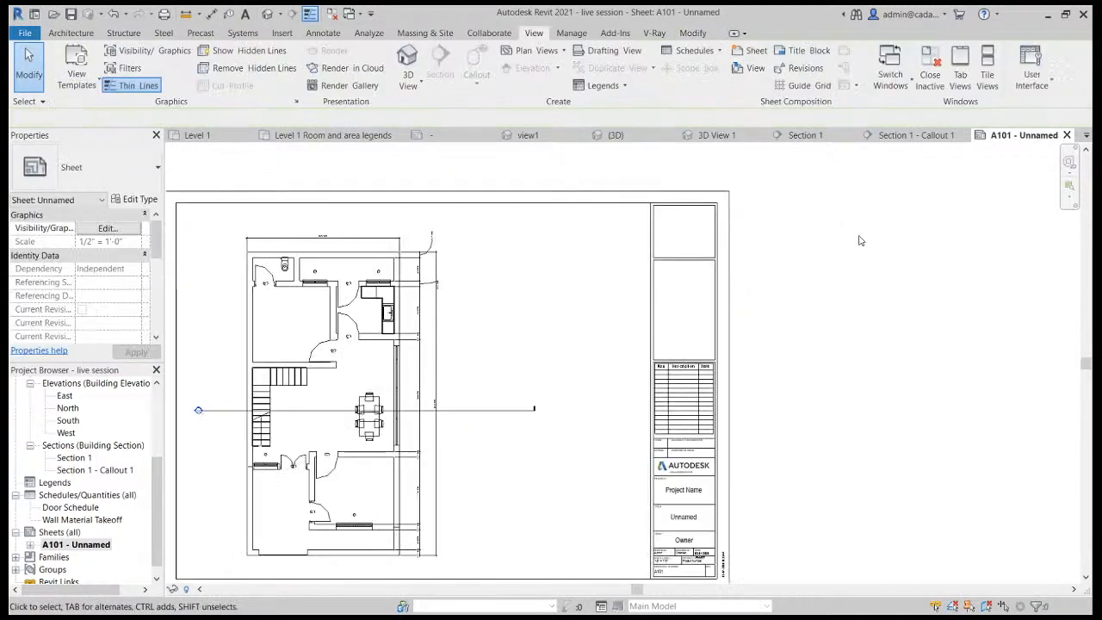
{"action": "scroll", "coordinate": [858, 240], "scroll_direction": "down", "scroll_amount": 1}
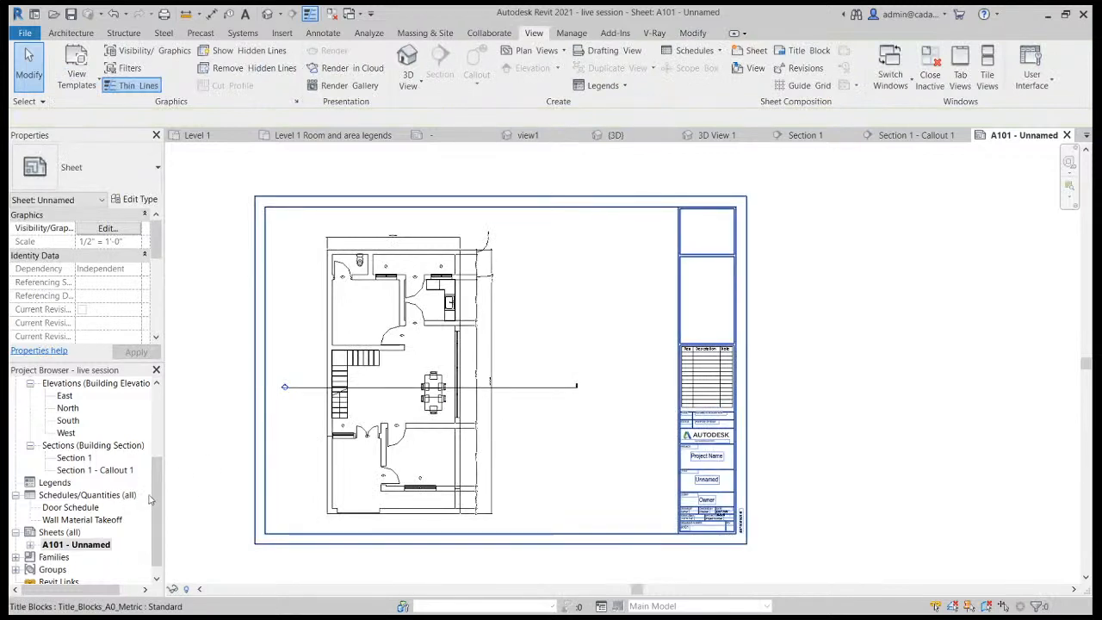
{"action": "left_click_drag", "start_coordinate": [156, 499], "coordinate": [155, 512]}
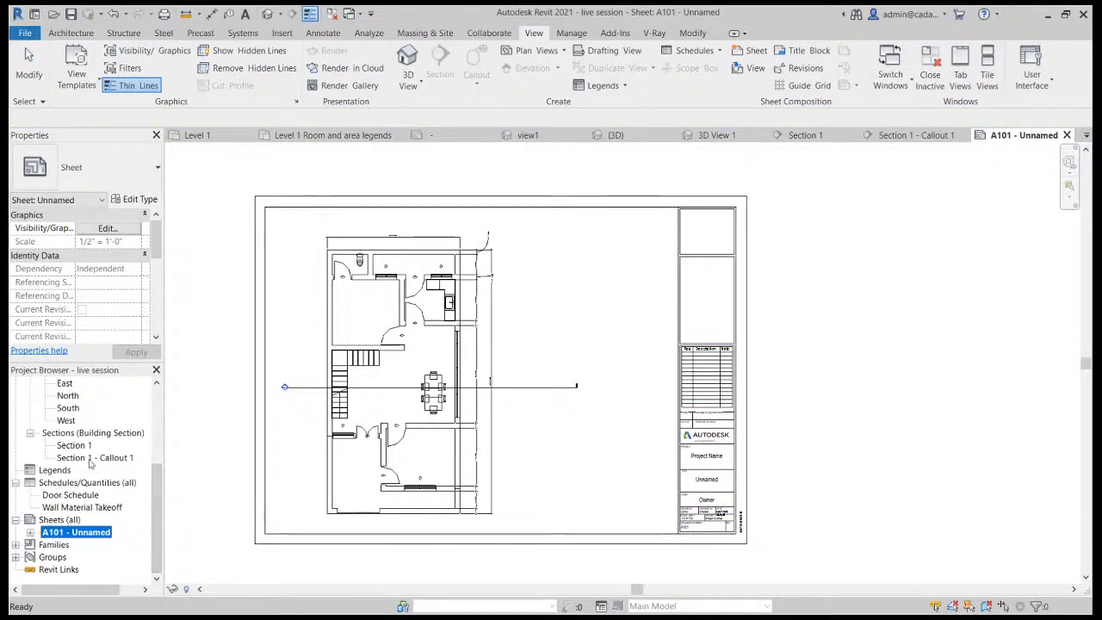
{"action": "left_click", "coordinate": [82, 463]}
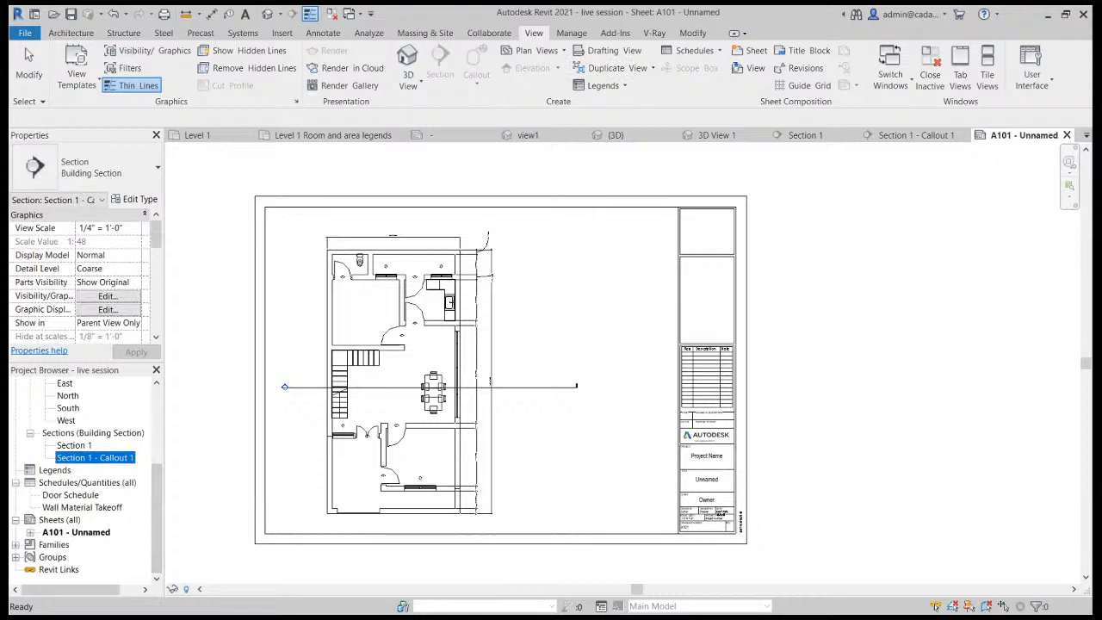
{"action": "left_click_drag", "start_coordinate": [82, 457], "coordinate": [603, 246]}
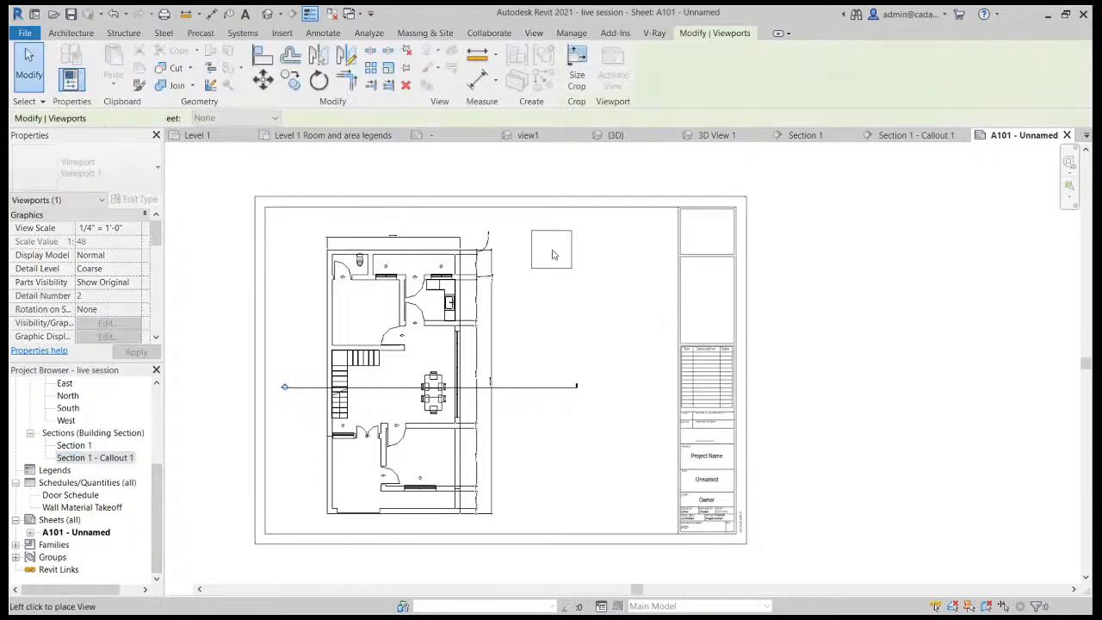
{"action": "left_click", "coordinate": [550, 248]}
{"action": "left_click", "coordinate": [559, 232]}
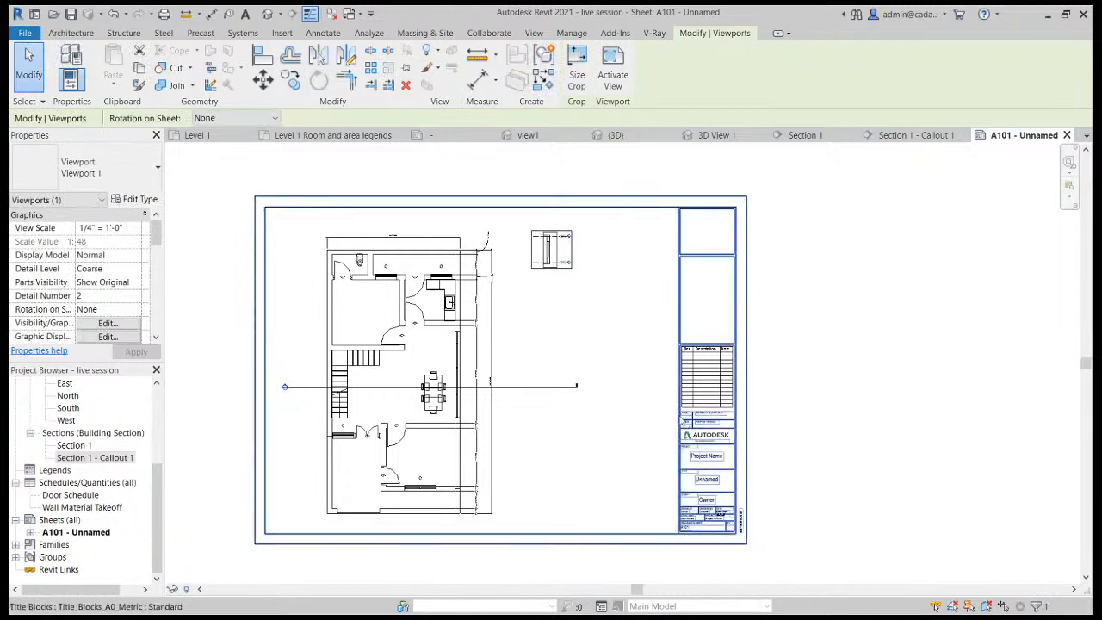
{"action": "scroll", "coordinate": [463, 301], "scroll_direction": "up", "scroll_amount": 5}
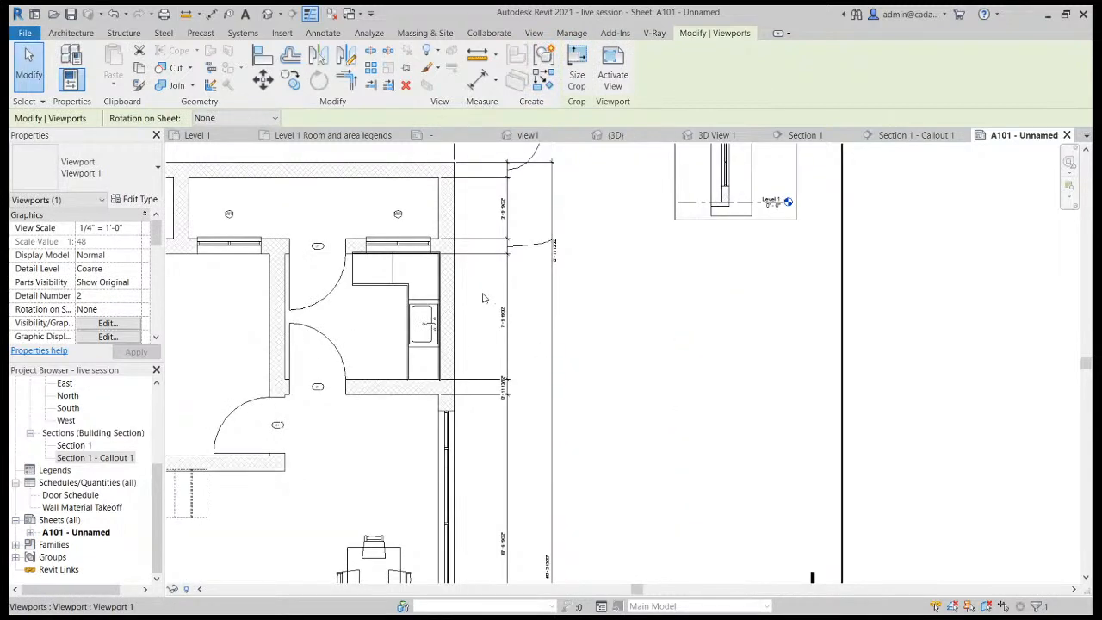
Set the callout viewport's scale to 1" = 1'-0" and reposition it beside the floor plan inside the sheet border.
{"action": "scroll", "coordinate": [486, 299], "scroll_direction": "down", "scroll_amount": 3}
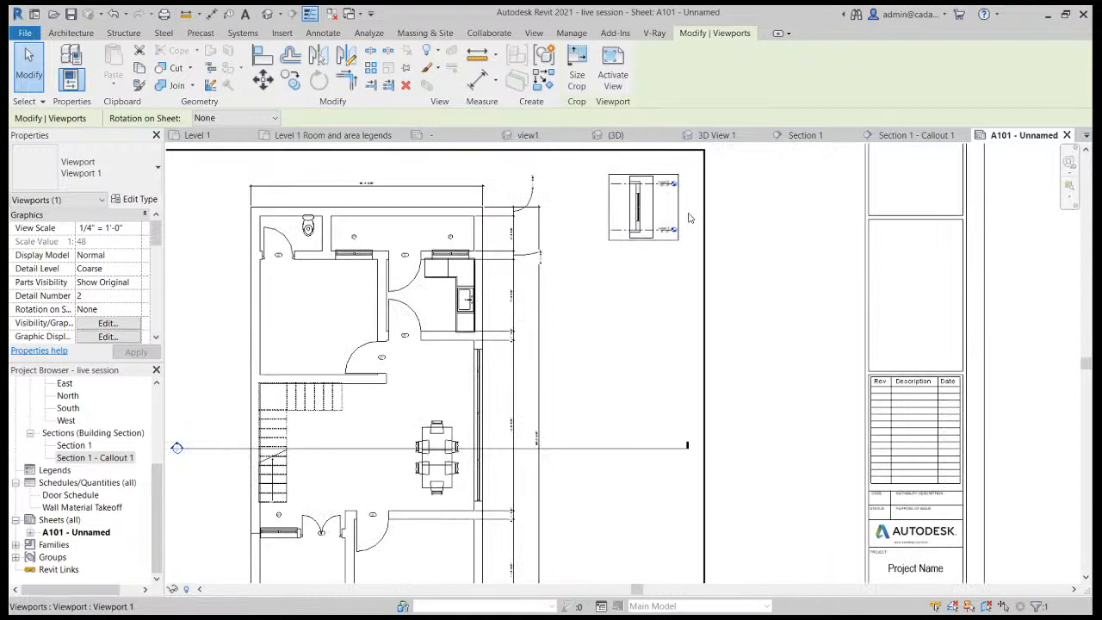
{"action": "left_click", "coordinate": [135, 230]}
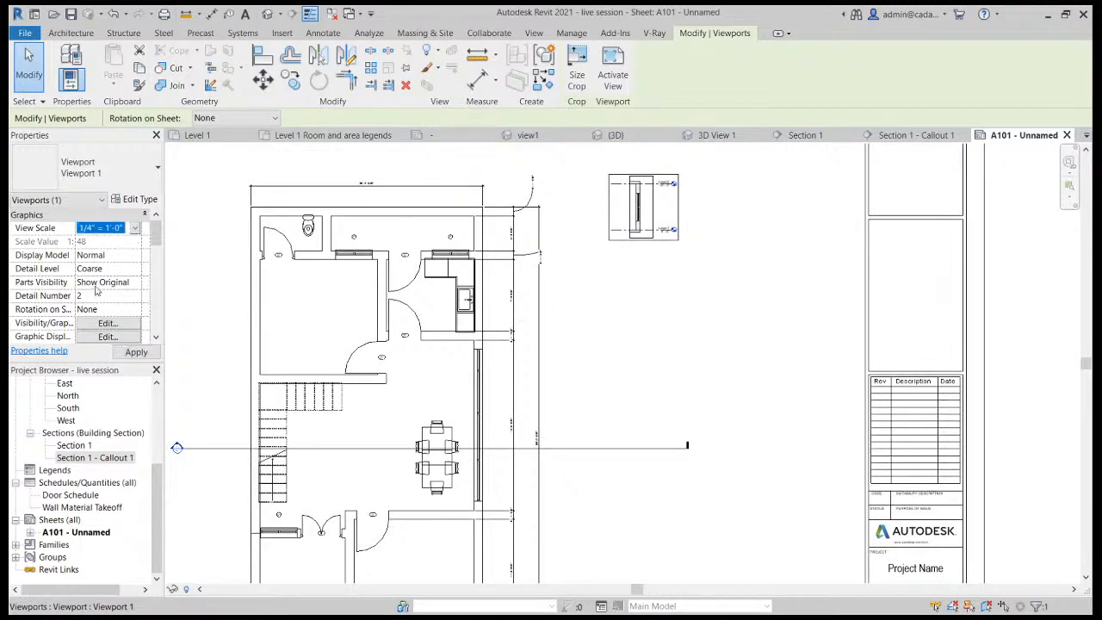
{"action": "left_click", "coordinate": [96, 276]}
{"action": "left_click", "coordinate": [135, 352]}
{"action": "left_click", "coordinate": [126, 227]}
{"action": "left_click", "coordinate": [101, 282]}
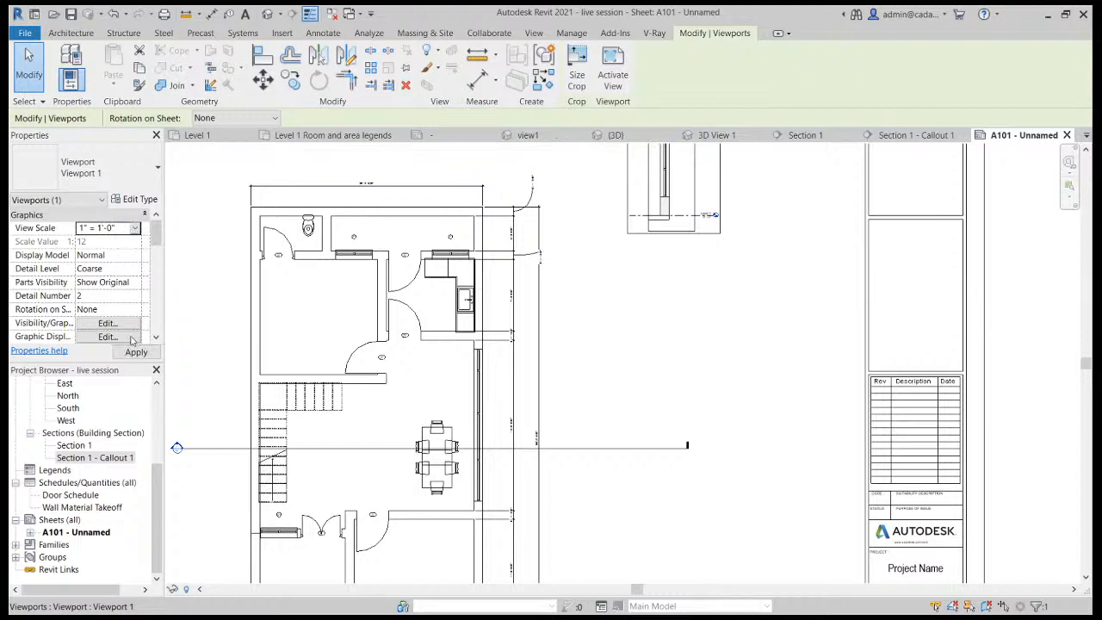
{"action": "left_click", "coordinate": [135, 352]}
{"action": "left_click_drag", "start_coordinate": [724, 219], "coordinate": [682, 411]}
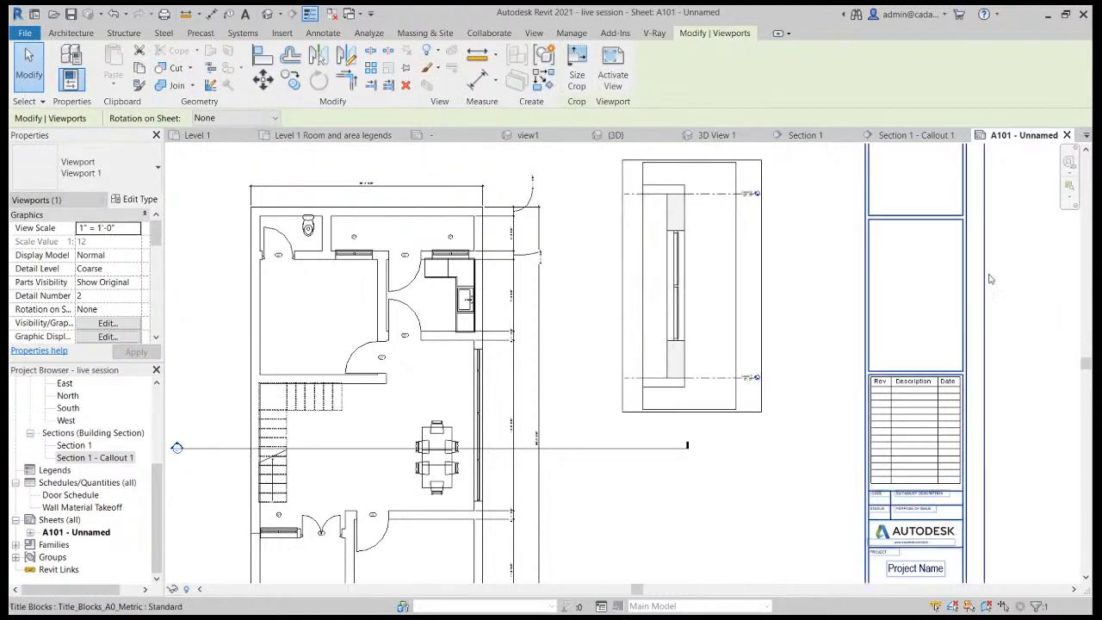
{"action": "left_click", "coordinate": [775, 236]}
Examine the placed views and the title block on sheet A101.
{"action": "scroll", "coordinate": [774, 235], "scroll_direction": "up", "scroll_amount": 3}
{"action": "scroll", "coordinate": [774, 236], "scroll_direction": "down", "scroll_amount": 3}
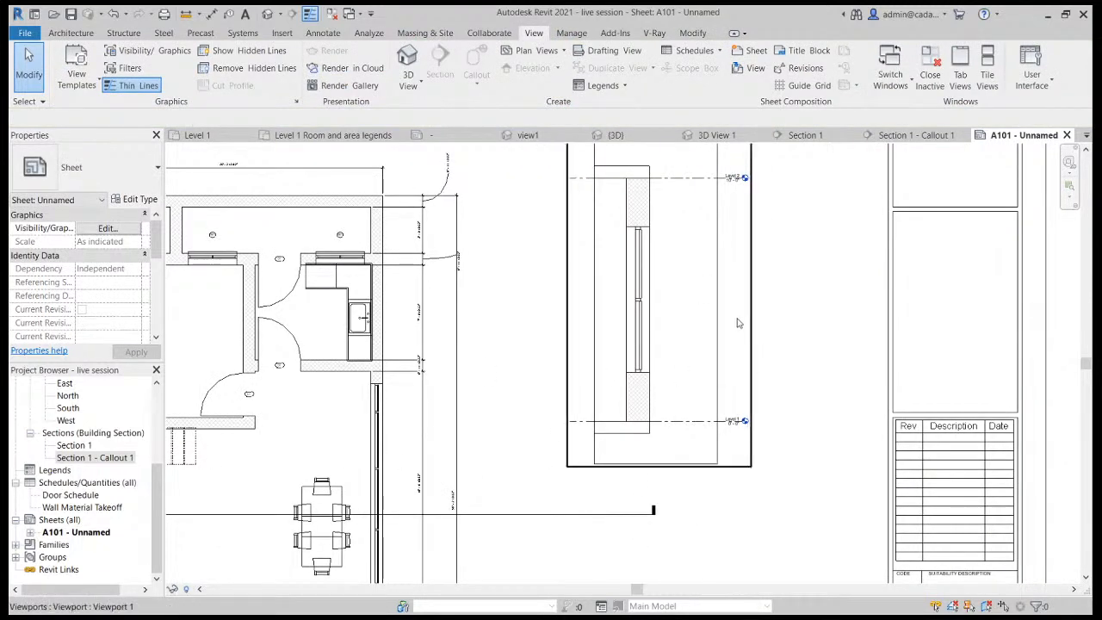
{"action": "scroll", "coordinate": [612, 391], "scroll_direction": "down", "scroll_amount": 5}
{"action": "middle_click_drag", "start_coordinate": [983, 449], "coordinate": [815, 420]}
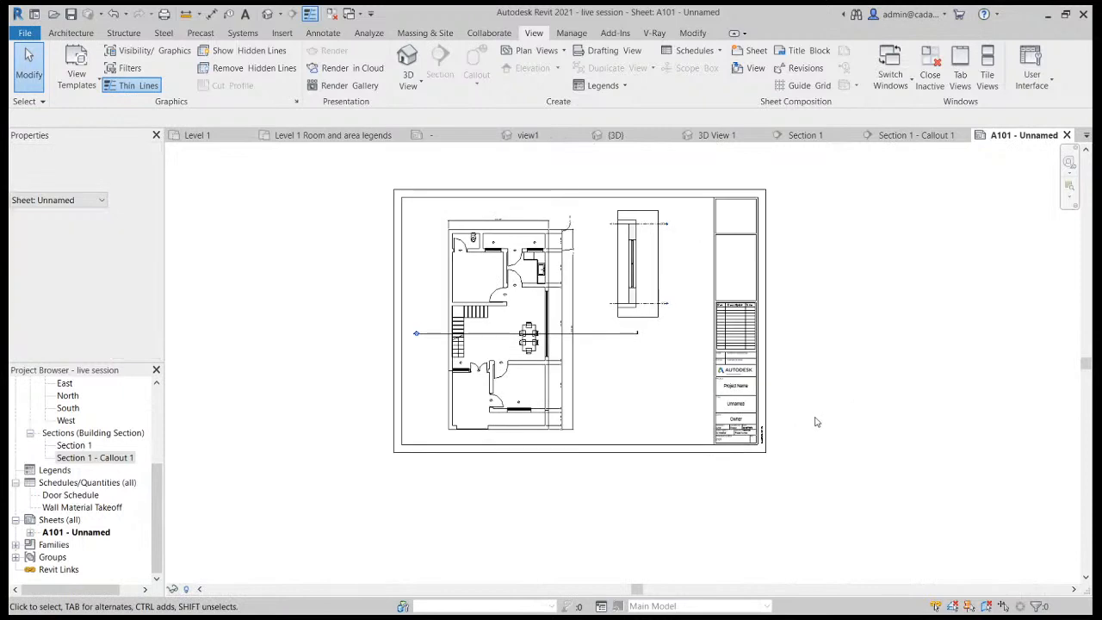
{"action": "scroll", "coordinate": [814, 421], "scroll_direction": "up", "scroll_amount": 4}
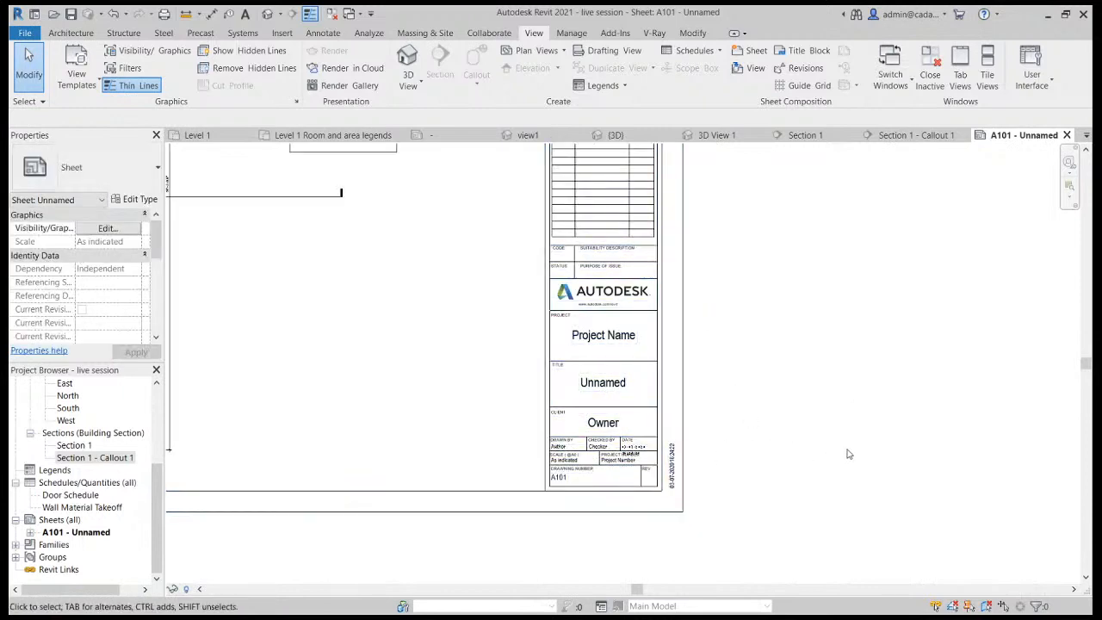
{"action": "scroll", "coordinate": [849, 453], "scroll_direction": "down", "scroll_amount": 5}
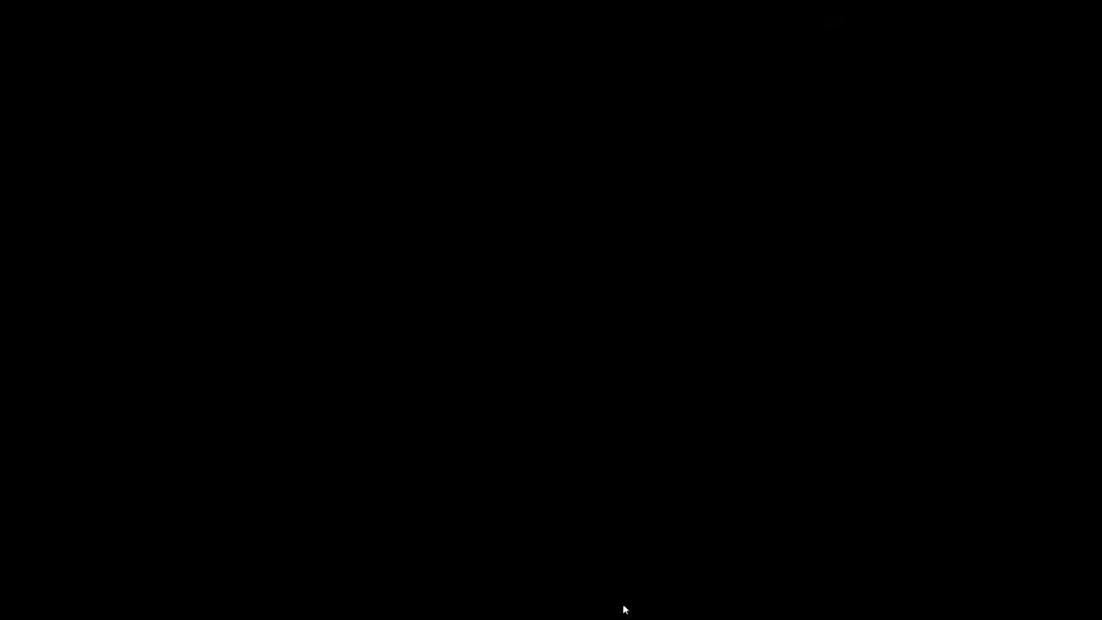
{"action": "key", "text": "ctrl+p"}
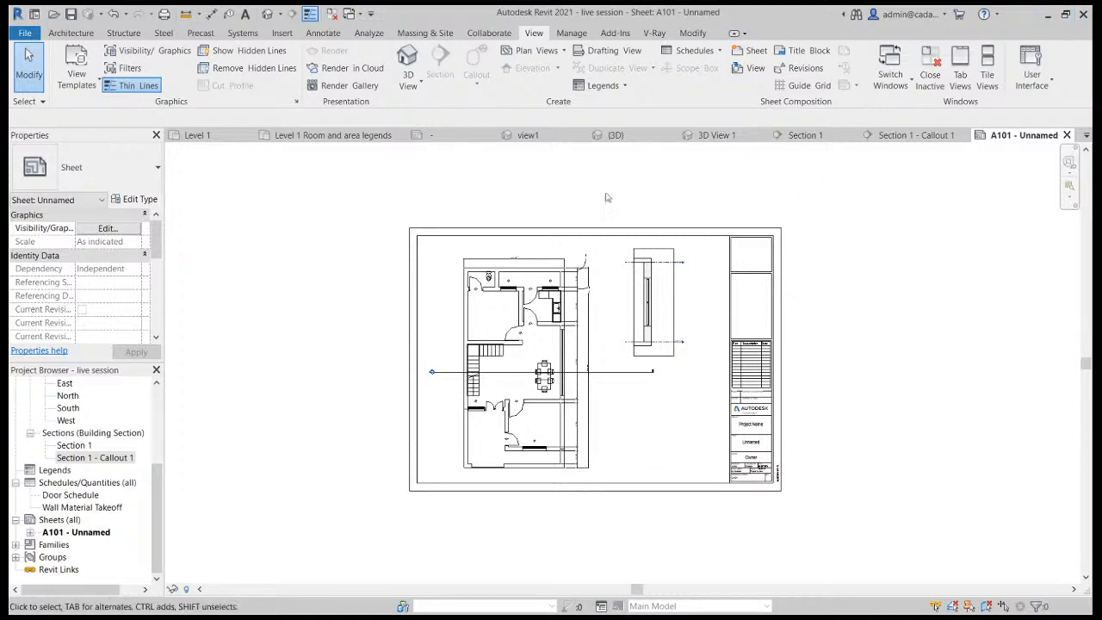
{"action": "scroll", "coordinate": [594, 353], "scroll_direction": "up", "scroll_amount": 4}
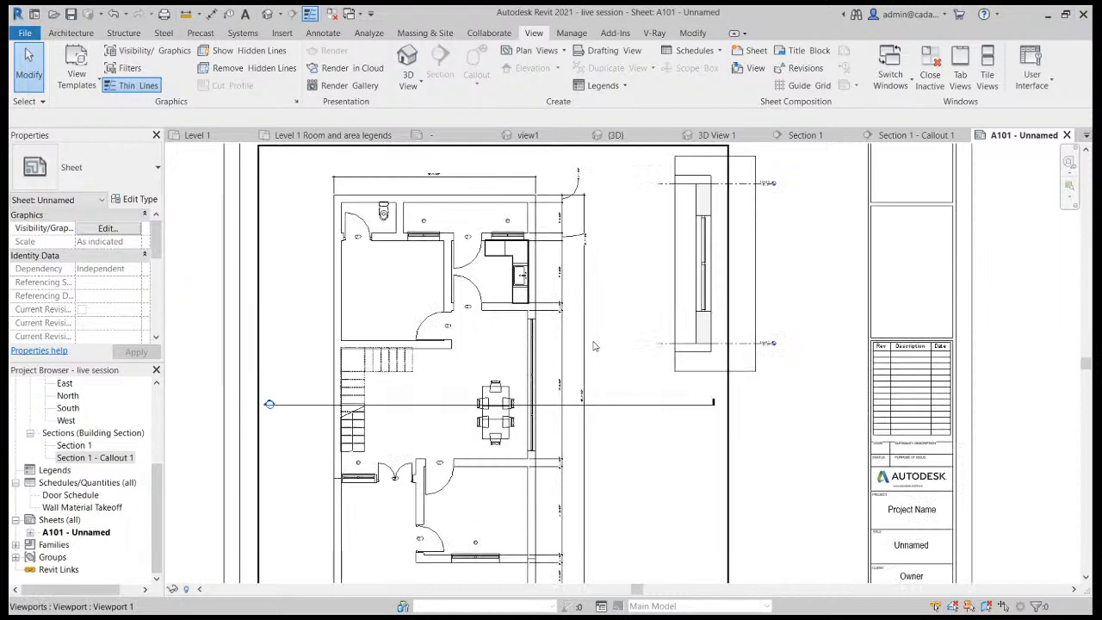
{"action": "scroll", "coordinate": [594, 353], "scroll_direction": "down", "scroll_amount": 3}
{"action": "scroll", "coordinate": [143, 526], "scroll_direction": "up", "scroll_amount": 4}
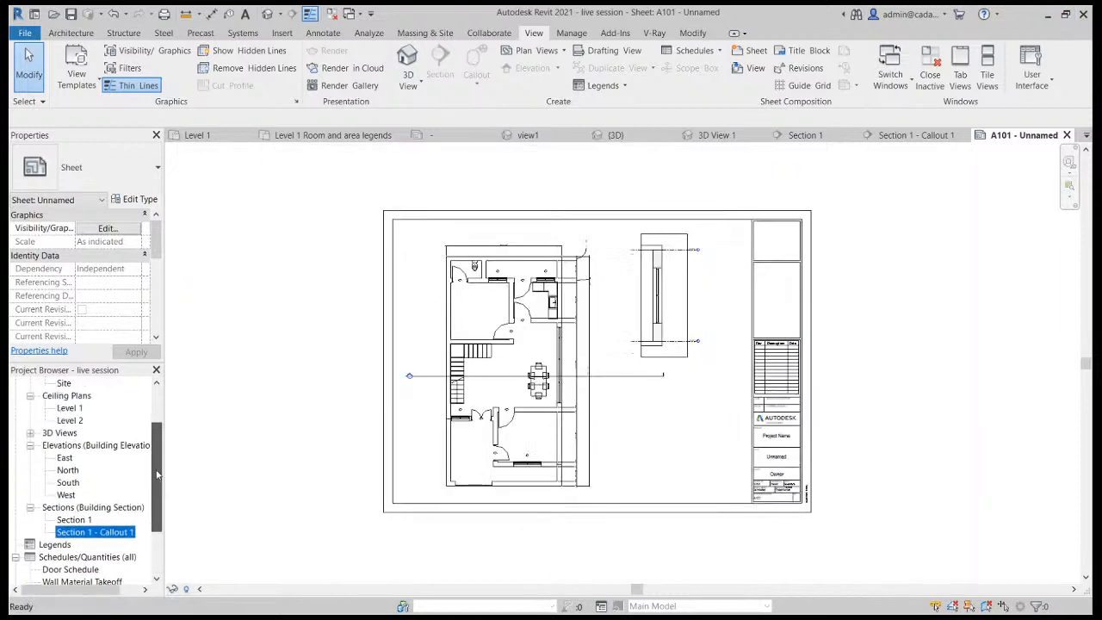
Open the Level 1 floor plan and look over its layout.
{"action": "double_click", "coordinate": [78, 408]}
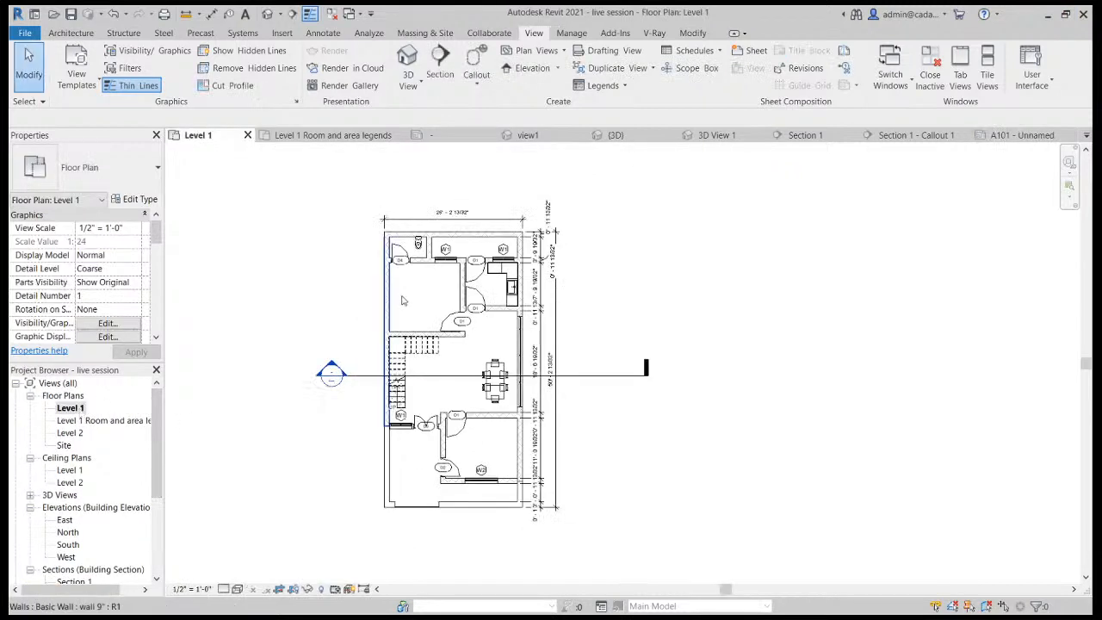
{"action": "scroll", "coordinate": [444, 323], "scroll_direction": "up", "scroll_amount": 2}
{"action": "scroll", "coordinate": [444, 323], "scroll_direction": "down", "scroll_amount": 2}
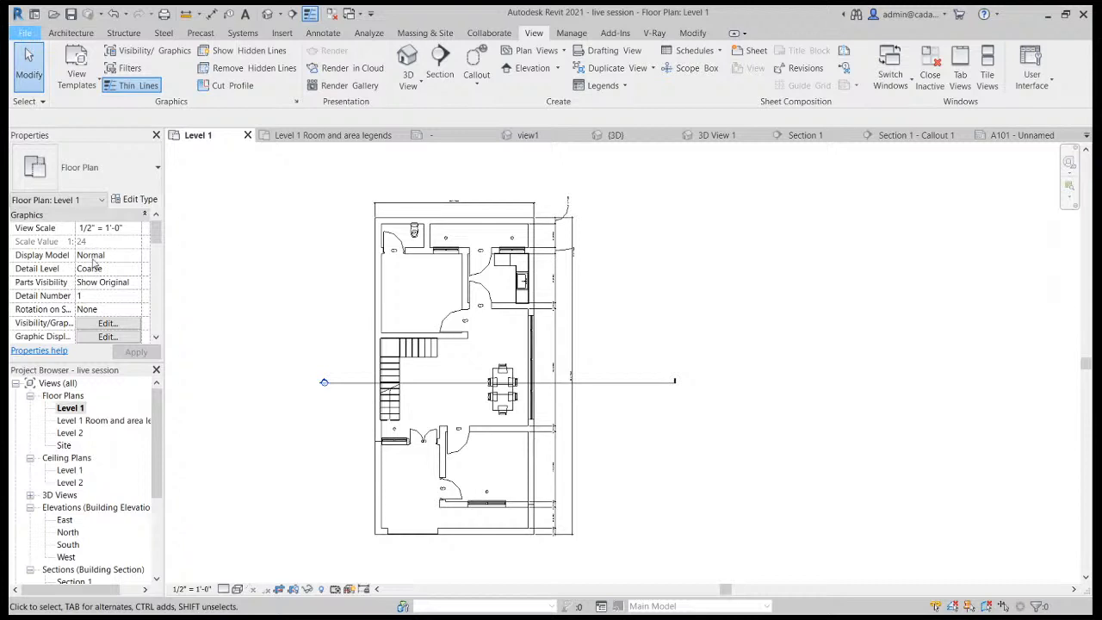
{"action": "left_click", "coordinate": [339, 87]}
{"action": "left_click", "coordinate": [75, 33]}
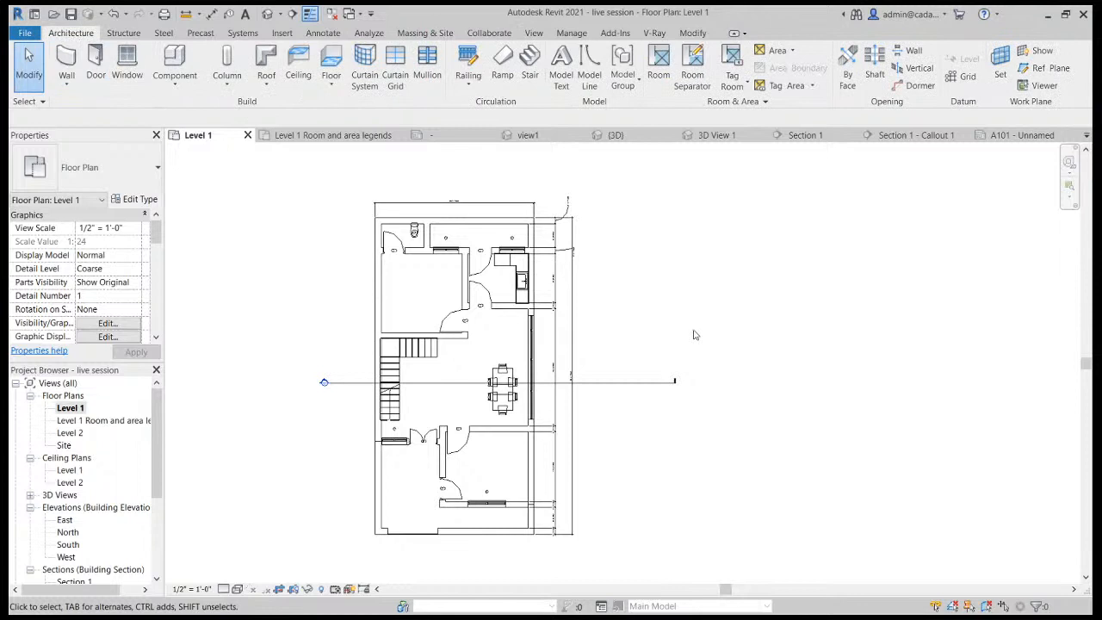
{"action": "scroll", "coordinate": [60, 540], "scroll_direction": "down", "scroll_amount": 1}
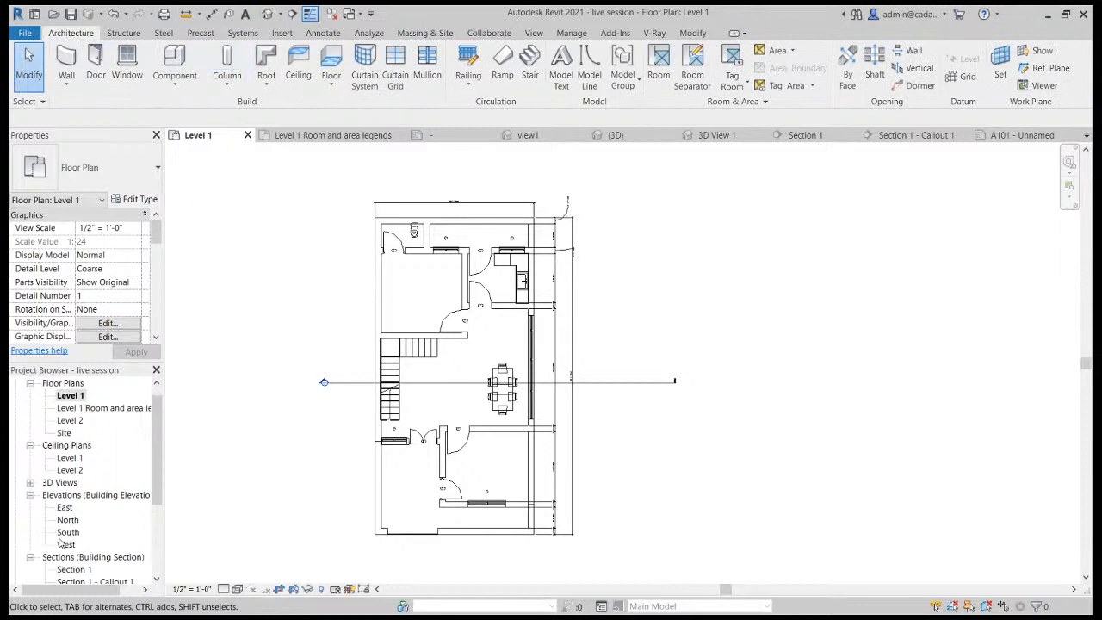
View the North elevation and open the South elevation, with space above Level 2 in view.
{"action": "double_click", "coordinate": [69, 520]}
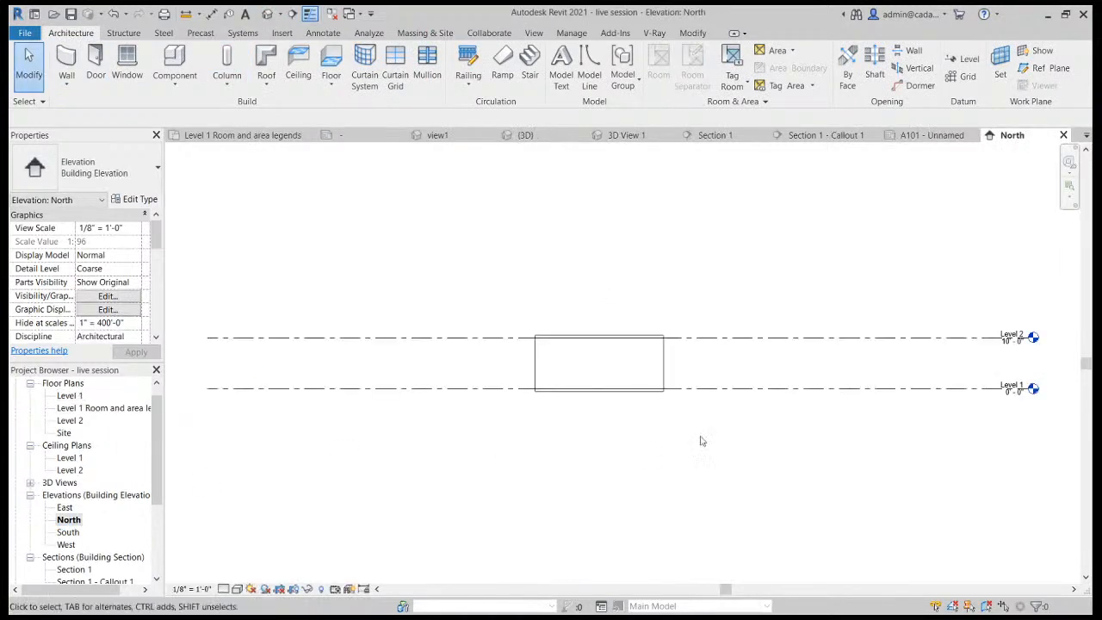
{"action": "middle_click_drag", "start_coordinate": [699, 468], "coordinate": [692, 469]}
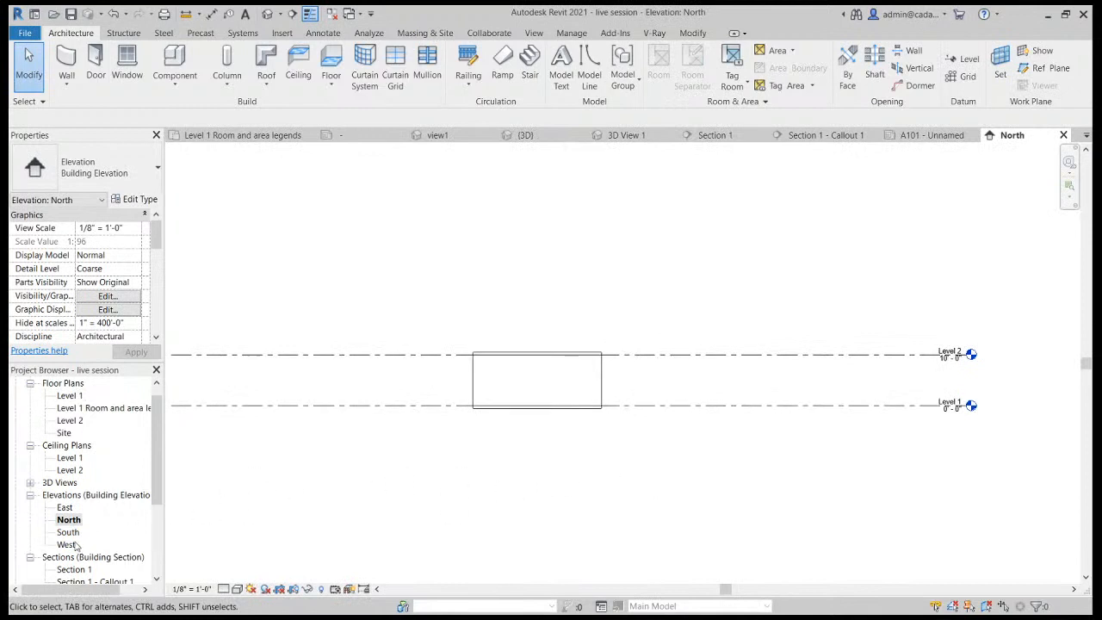
{"action": "double_click", "coordinate": [68, 532]}
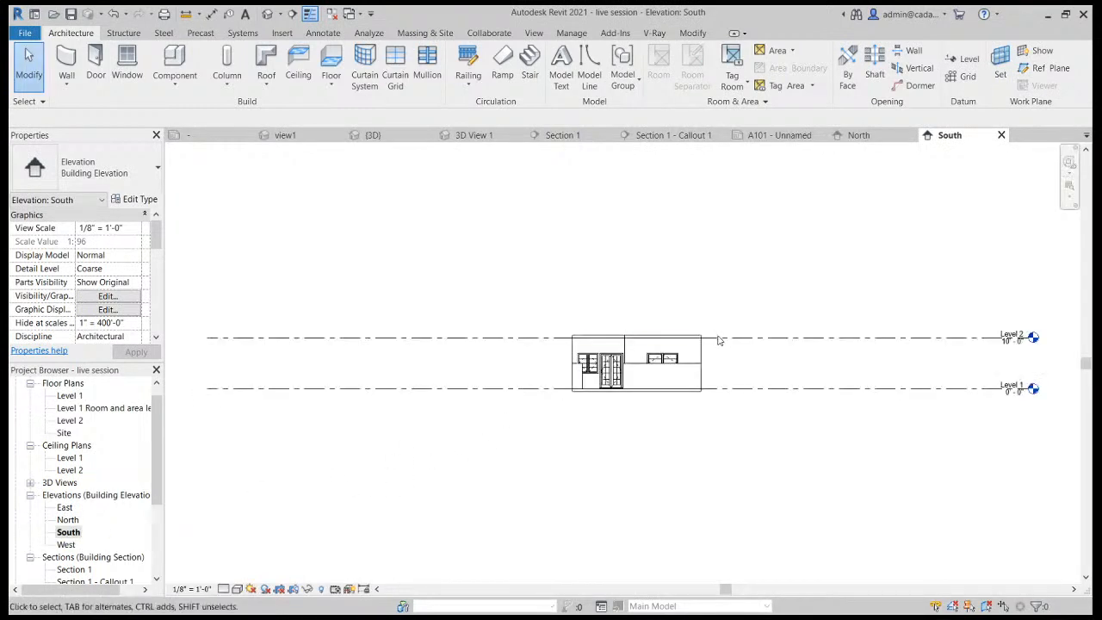
{"action": "scroll", "coordinate": [718, 341], "scroll_direction": "up", "scroll_amount": 3}
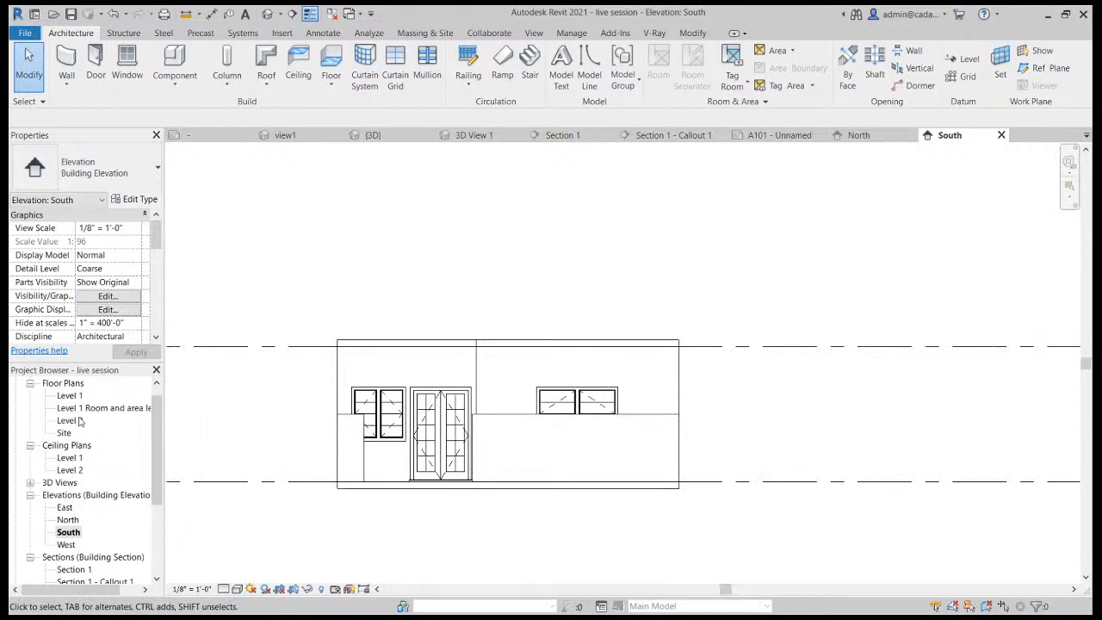
{"action": "scroll", "coordinate": [440, 447], "scroll_direction": "down", "scroll_amount": 2}
{"action": "middle_click_drag", "start_coordinate": [665, 528], "coordinate": [607, 580]}
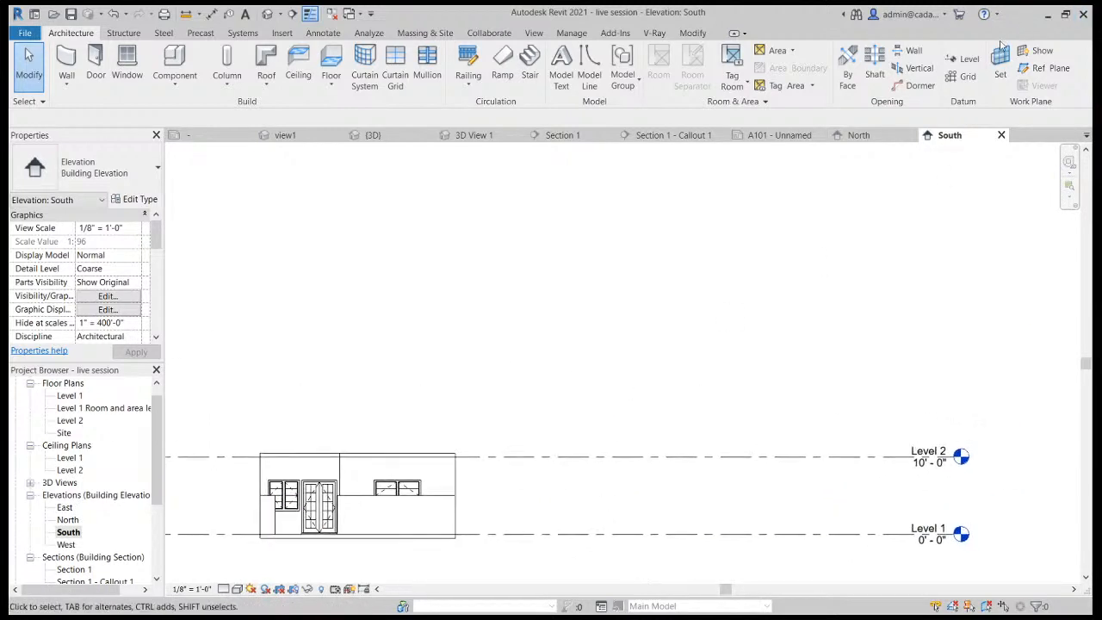
Add four levels above Level 2 in the South elevation, each picked from the level below with a 10'-0" offset.
{"action": "left_click", "coordinate": [963, 61]}
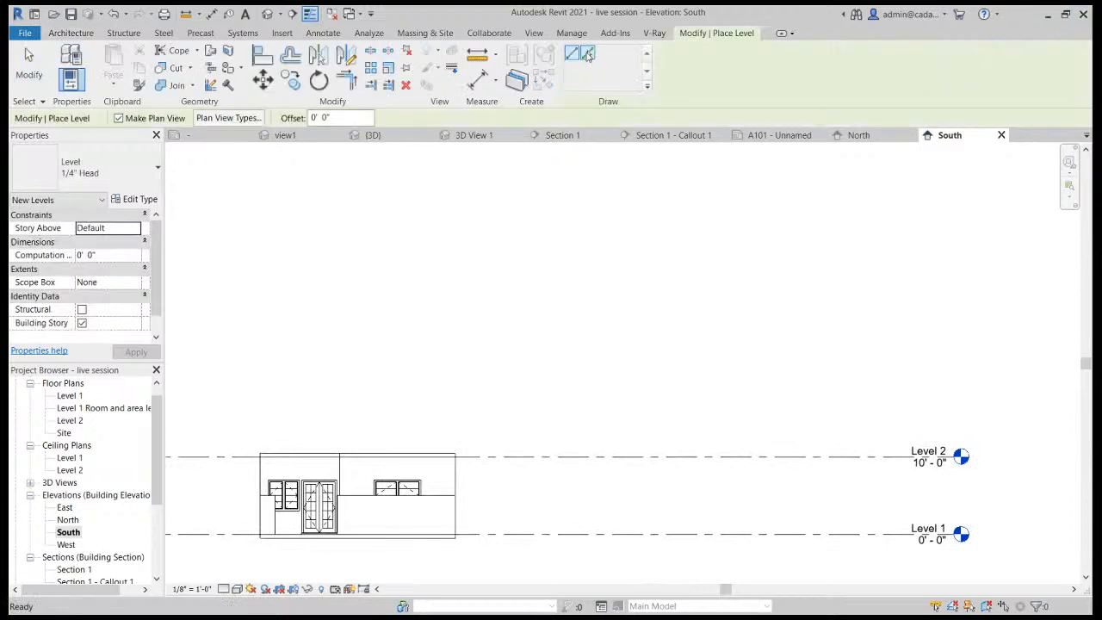
{"action": "left_click", "coordinate": [587, 54]}
{"action": "left_click", "coordinate": [350, 117]}
{"action": "type", "text": "1"}
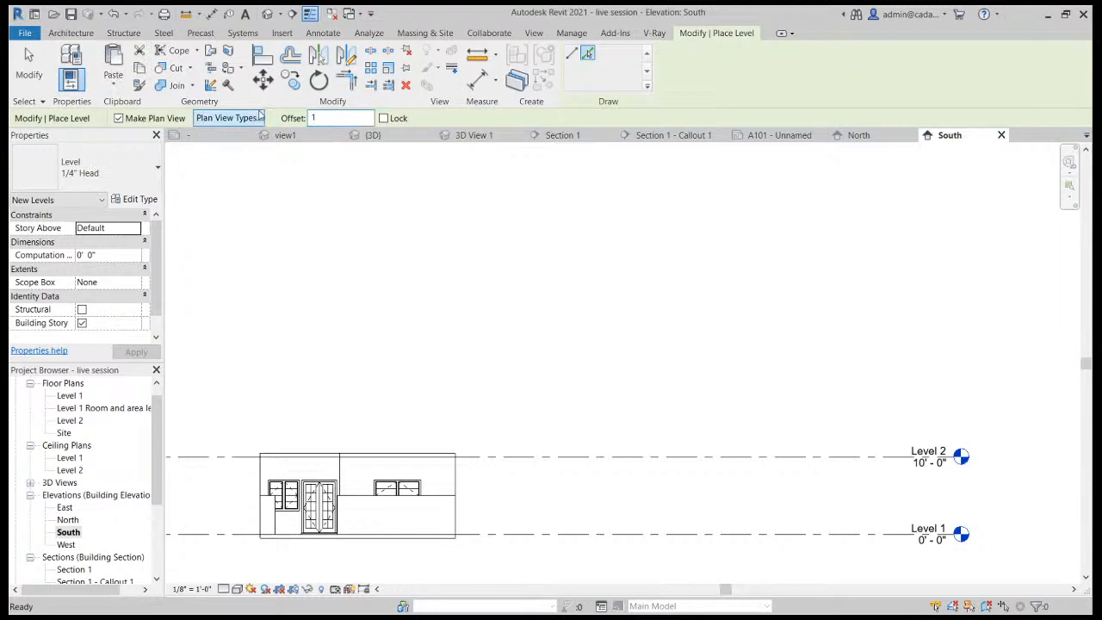
{"action": "type", "text": "0"}
{"action": "key", "text": "Return"}
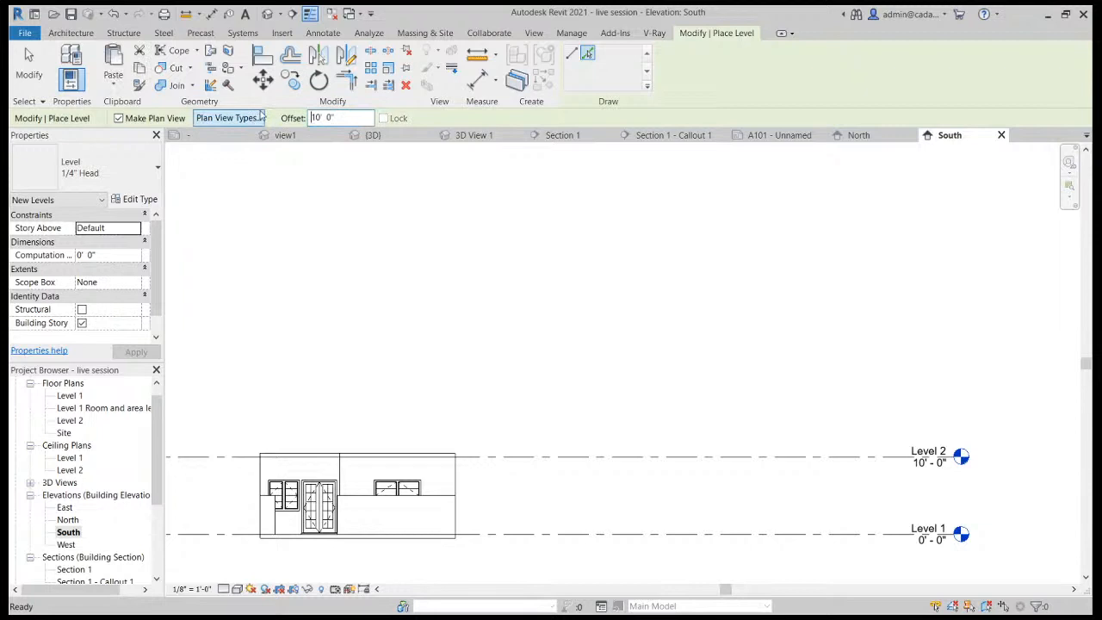
{"action": "left_click", "coordinate": [717, 454]}
{"action": "left_click", "coordinate": [716, 378]}
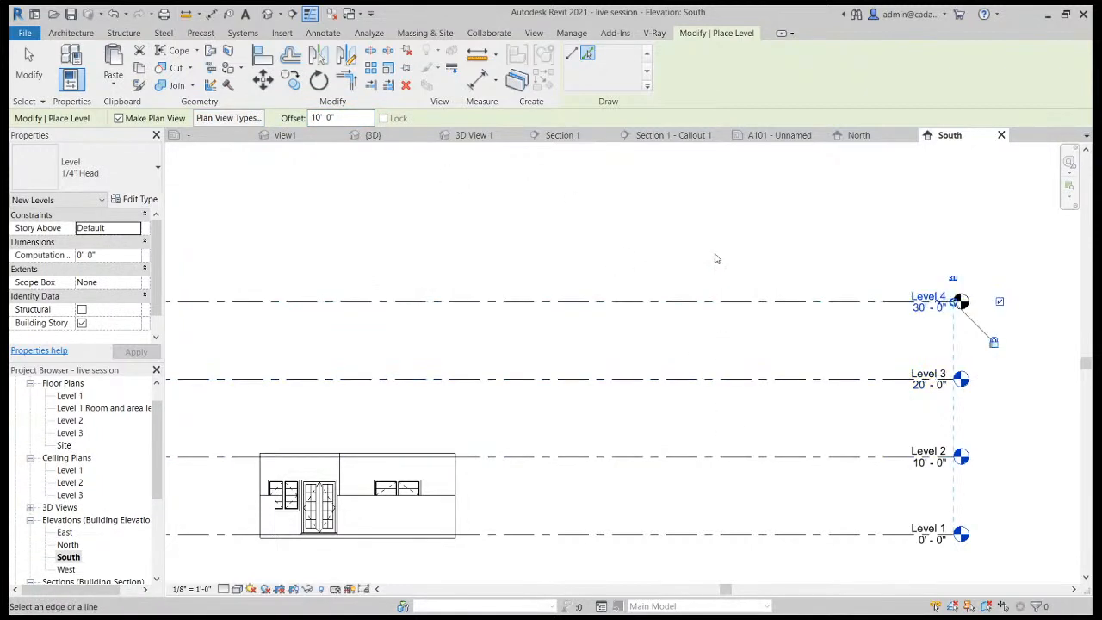
{"action": "left_click", "coordinate": [715, 301]}
{"action": "left_click", "coordinate": [717, 224]}
{"action": "scroll", "coordinate": [762, 362], "scroll_direction": "down", "scroll_amount": 3}
{"action": "key", "text": "Escape"}
{"action": "key", "text": "Escape"}
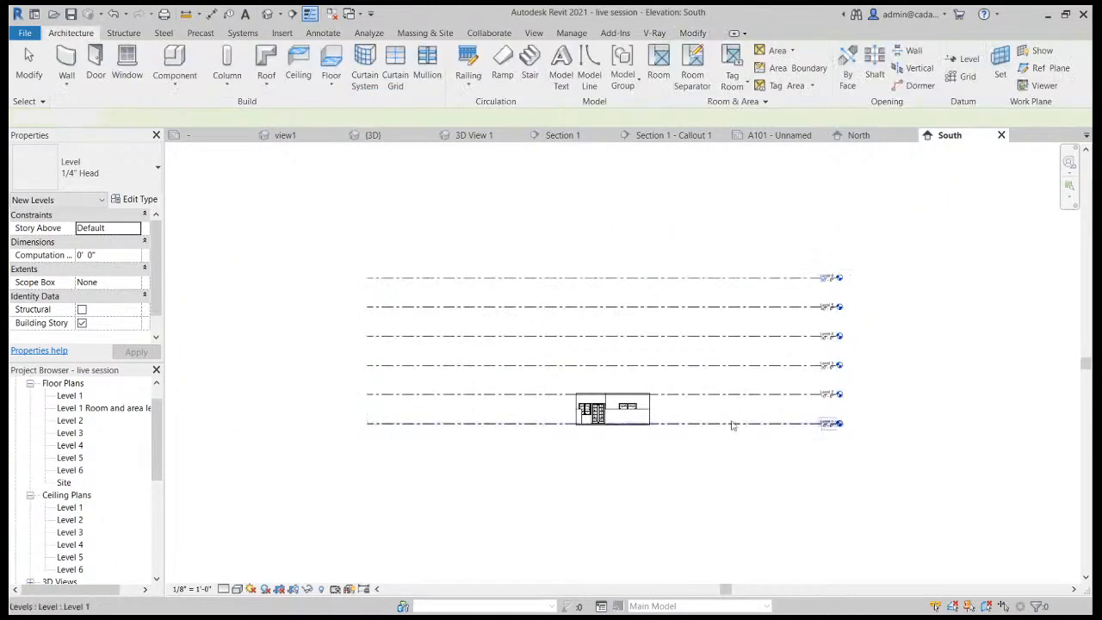
Copy the Level 1 house elements in the South elevation and paste them aligned onto Levels 2 to 6.
{"action": "scroll", "coordinate": [689, 404], "scroll_direction": "up", "scroll_amount": 5}
{"action": "left_click_drag", "start_coordinate": [395, 335], "coordinate": [729, 448]}
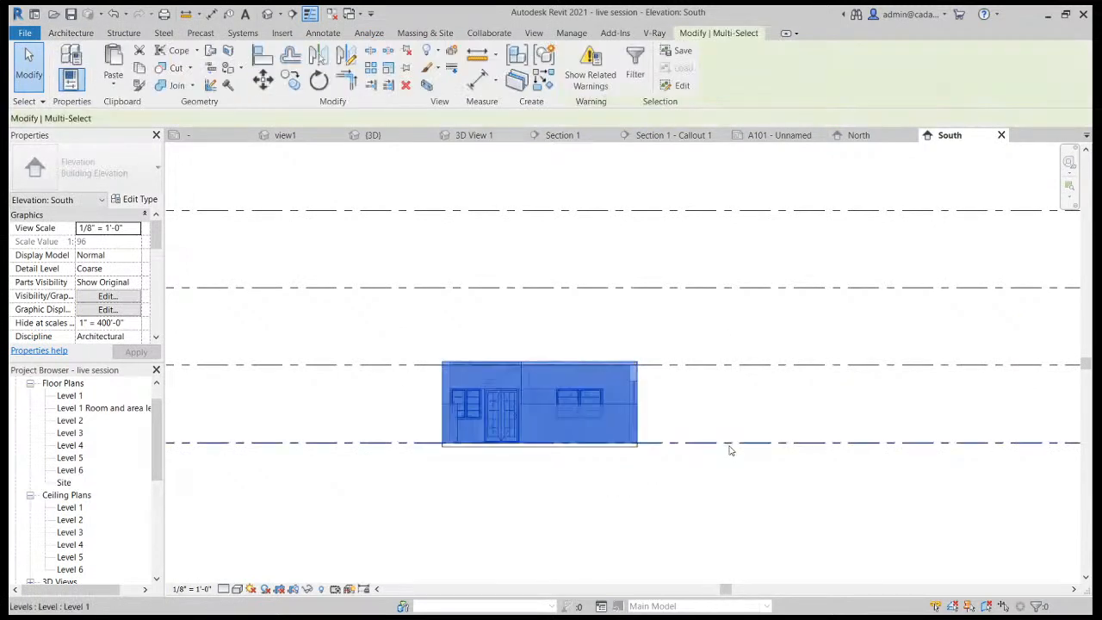
{"action": "left_click", "coordinate": [752, 513]}
{"action": "left_click", "coordinate": [690, 37]}
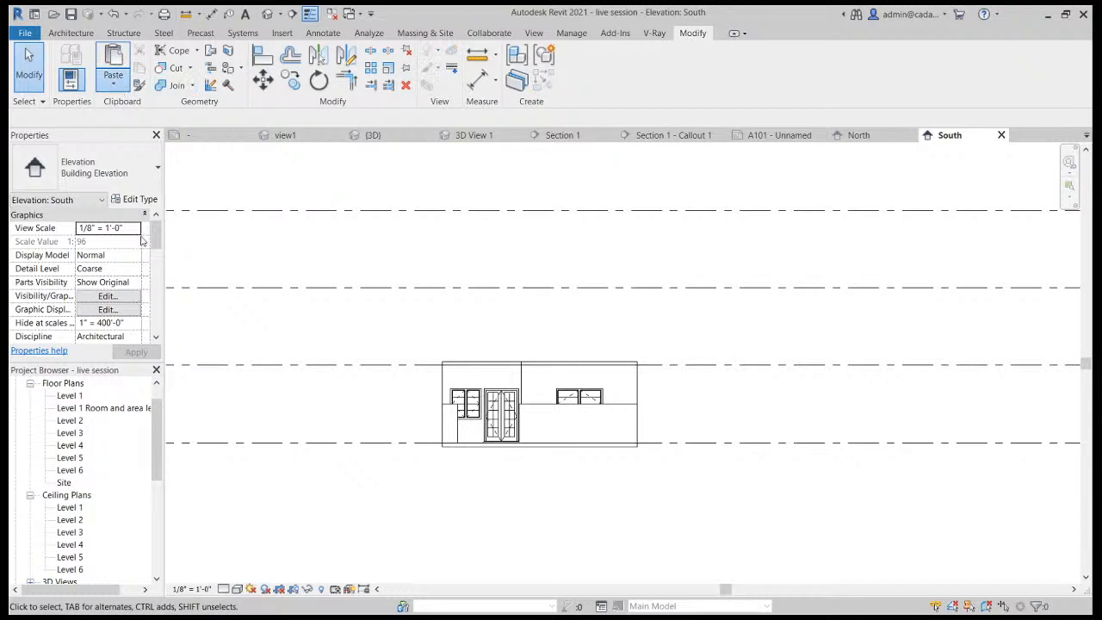
{"action": "left_click", "coordinate": [183, 144]}
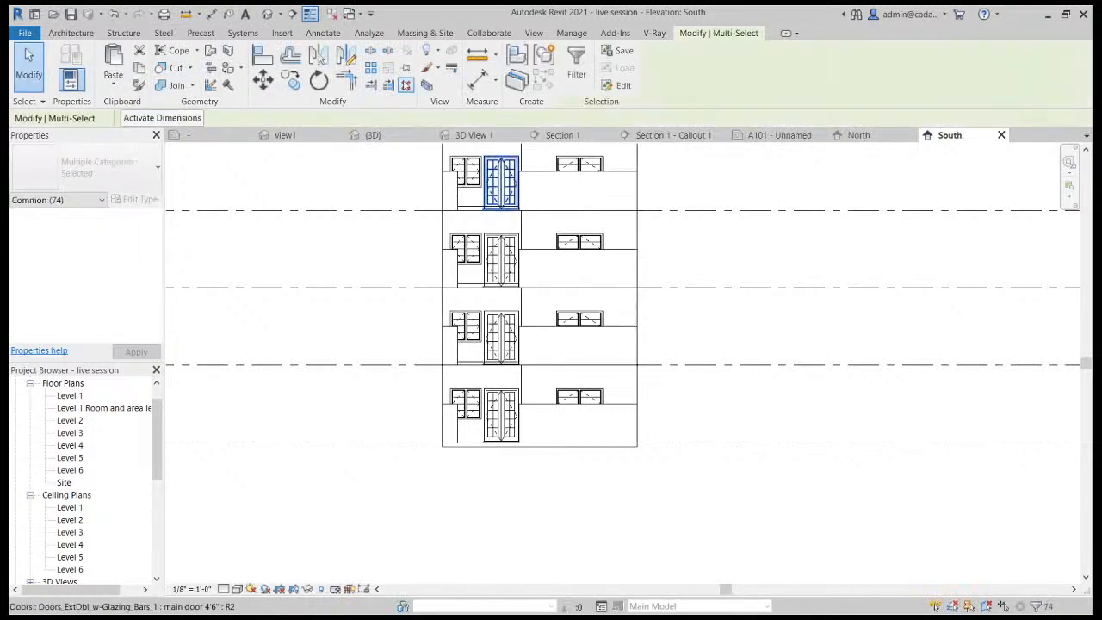
Open the default 3D view and examine the stacked multi-storey building from its side.
{"action": "left_click", "coordinate": [267, 13]}
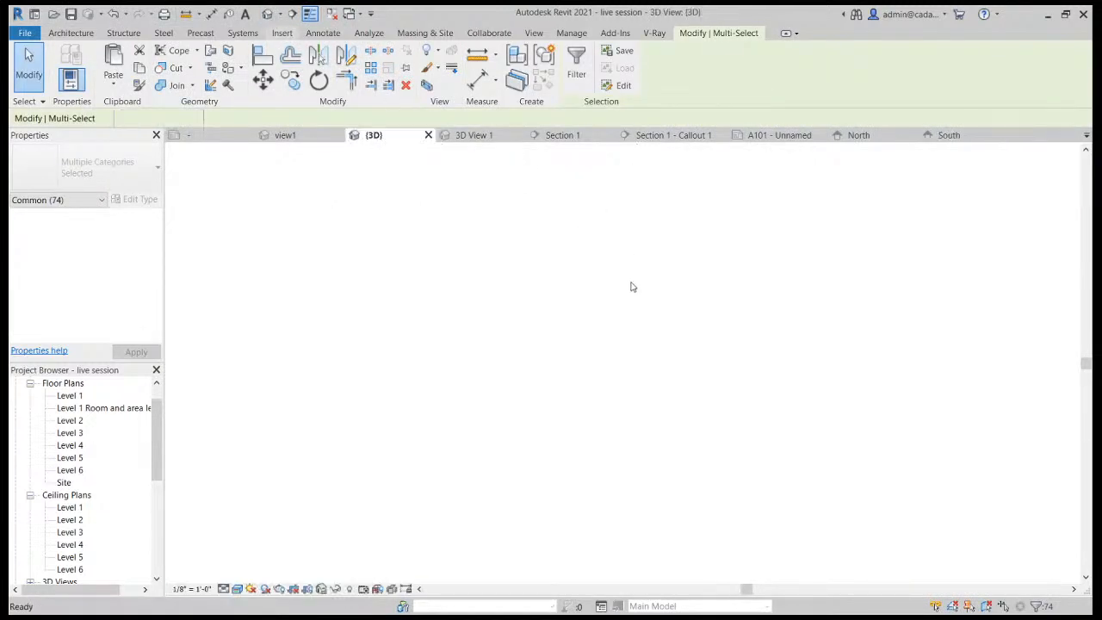
{"action": "left_click", "coordinate": [657, 478]}
{"action": "scroll", "coordinate": [659, 479], "scroll_direction": "down", "scroll_amount": 2}
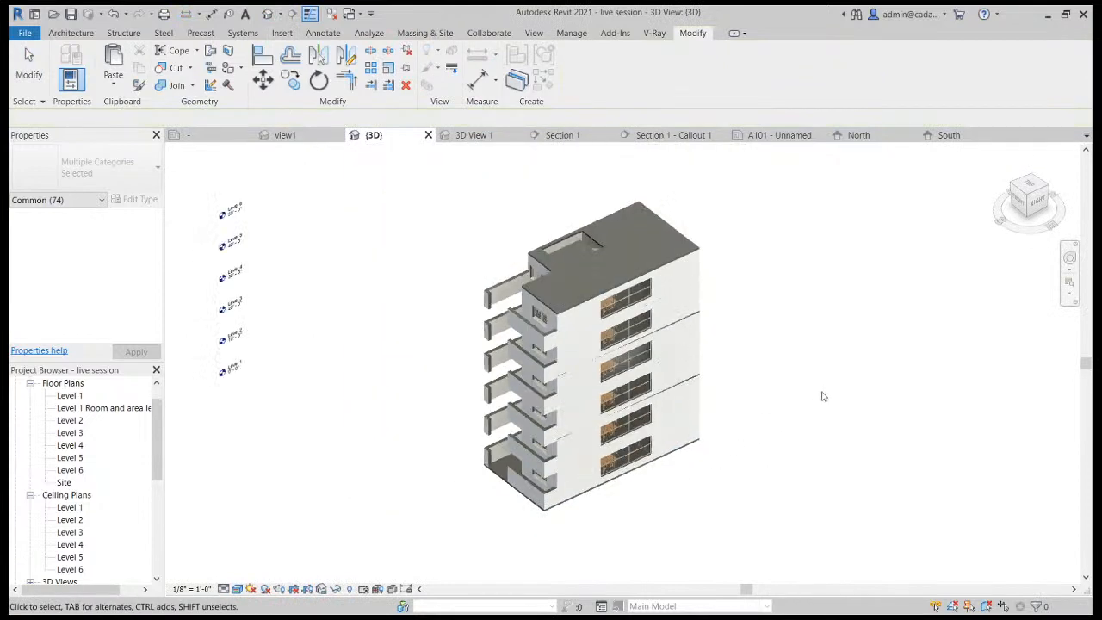
{"action": "scroll", "coordinate": [422, 389], "scroll_direction": "up", "scroll_amount": 2}
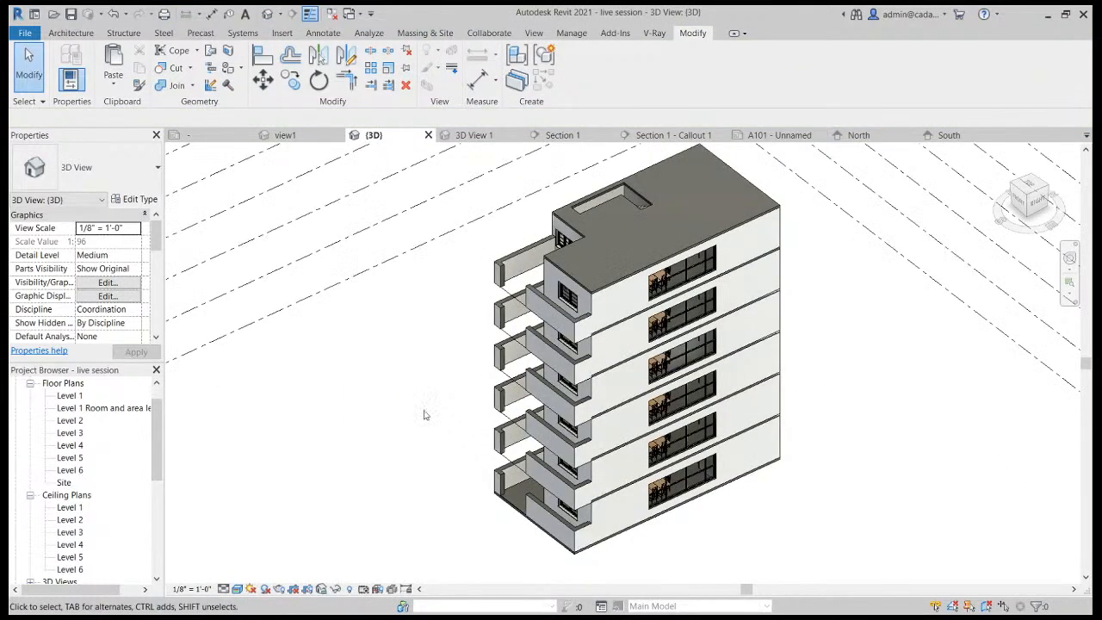
{"action": "middle_click_drag", "start_coordinate": [676, 486], "coordinate": [627, 495], "text": "shift"}
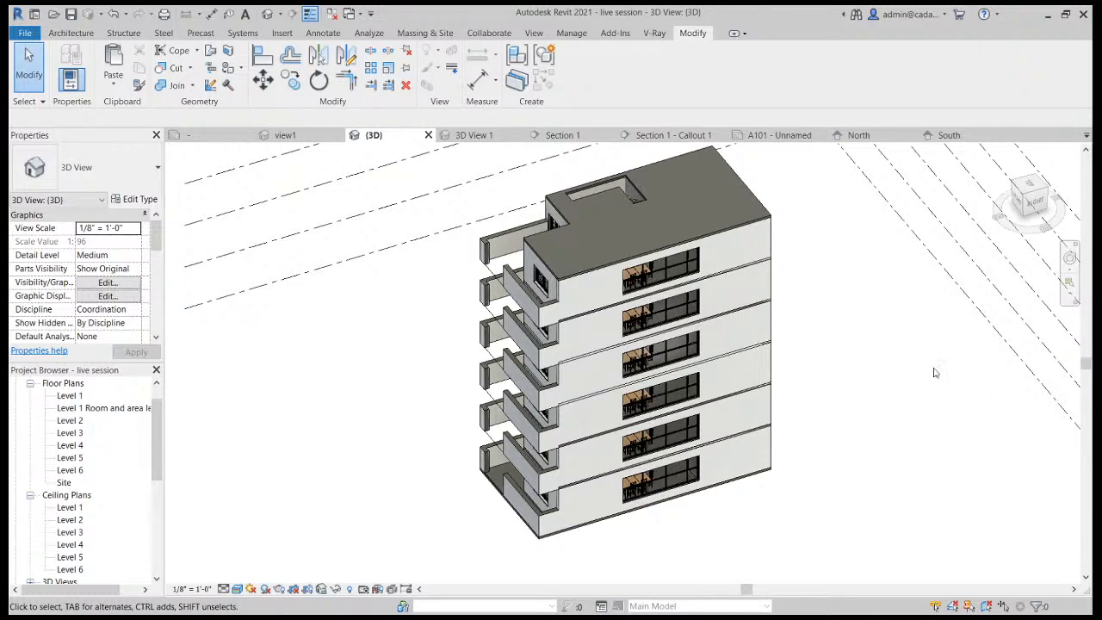
Create a perspective camera view from the Level 1 floor plan, placed in front of the building and aimed diagonally across it toward the back.
{"action": "double_click", "coordinate": [75, 396]}
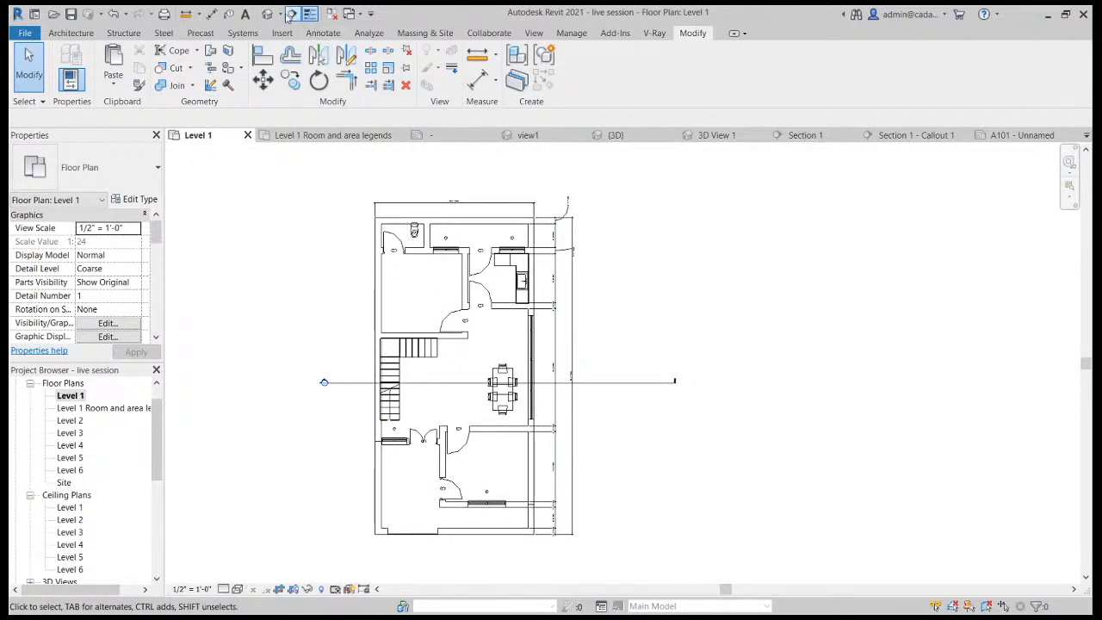
{"action": "left_click", "coordinate": [279, 13]}
{"action": "left_click", "coordinate": [291, 52]}
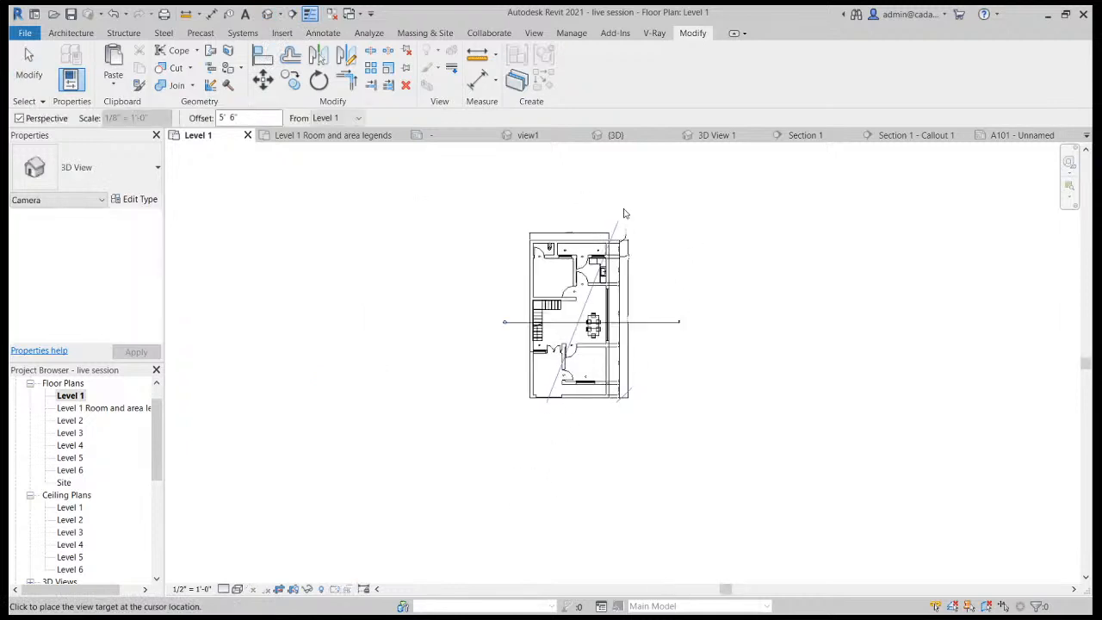
{"action": "left_click", "coordinate": [648, 188]}
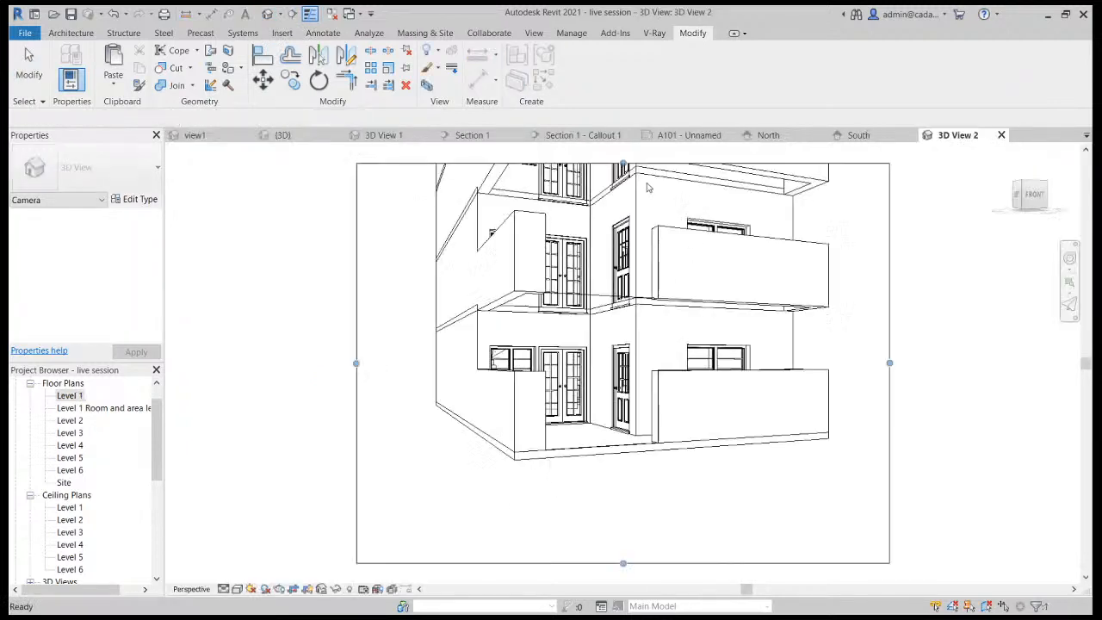
Resize the 3D View 2 crop region vertically so it encloses every storey with some space above the roof.
{"action": "scroll", "coordinate": [580, 475], "scroll_direction": "down", "scroll_amount": 5}
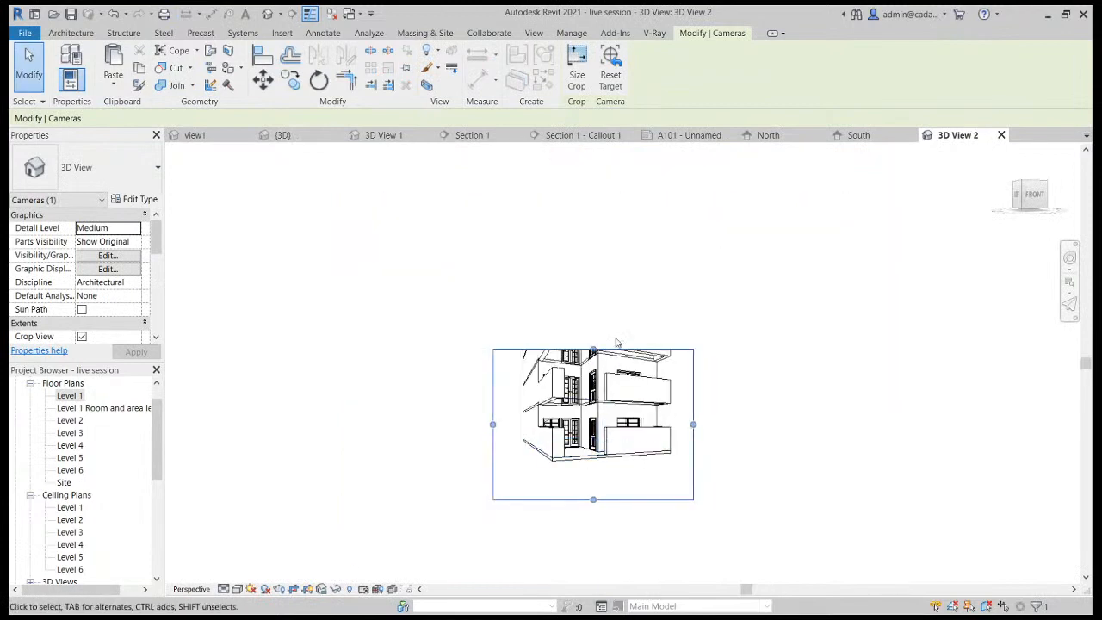
{"action": "scroll", "coordinate": [598, 266], "scroll_direction": "up", "scroll_amount": 2}
{"action": "left_click", "coordinate": [578, 81]}
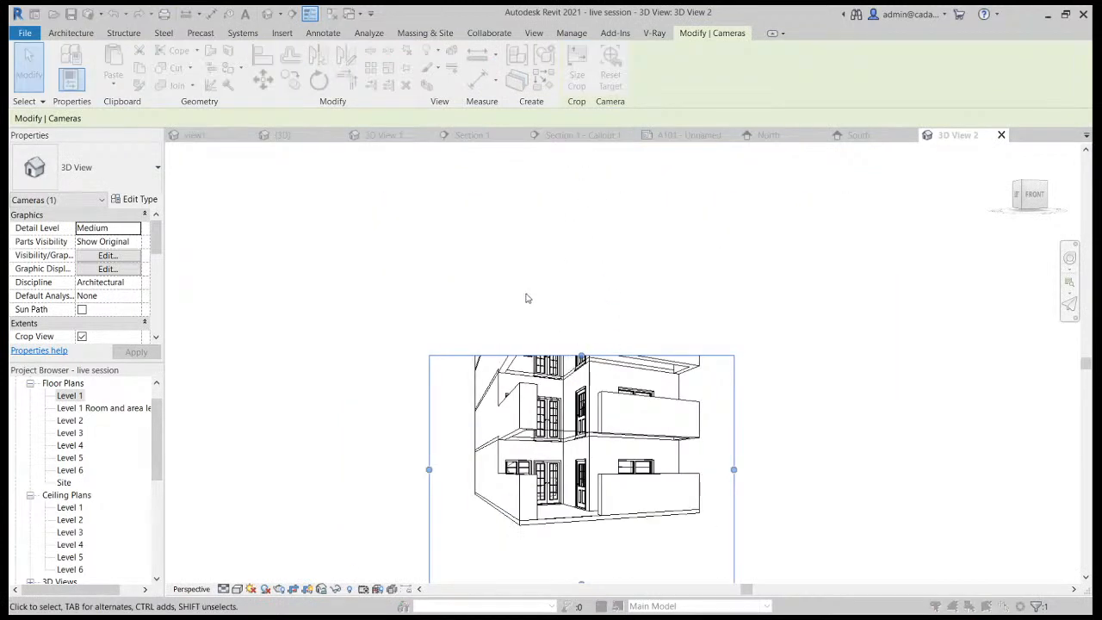
{"action": "left_click", "coordinate": [479, 283]}
{"action": "scroll", "coordinate": [755, 346], "scroll_direction": "down", "scroll_amount": 3}
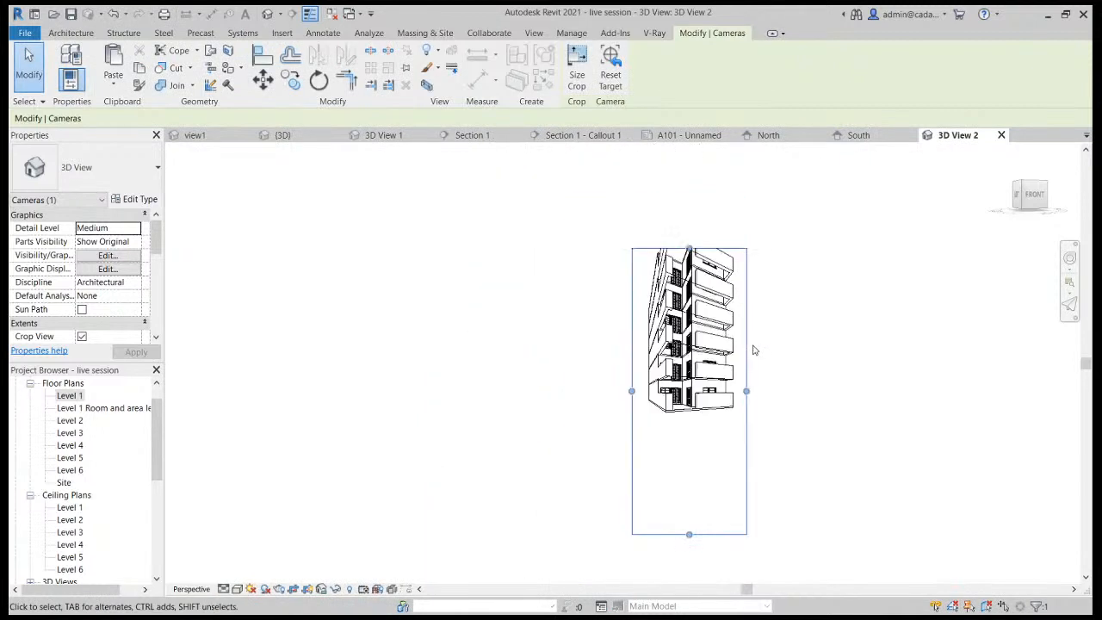
{"action": "scroll", "coordinate": [734, 263], "scroll_direction": "up", "scroll_amount": 1}
{"action": "left_click_drag", "start_coordinate": [683, 577], "coordinate": [715, 442]}
{"action": "left_click_drag", "start_coordinate": [682, 247], "coordinate": [701, 169]}
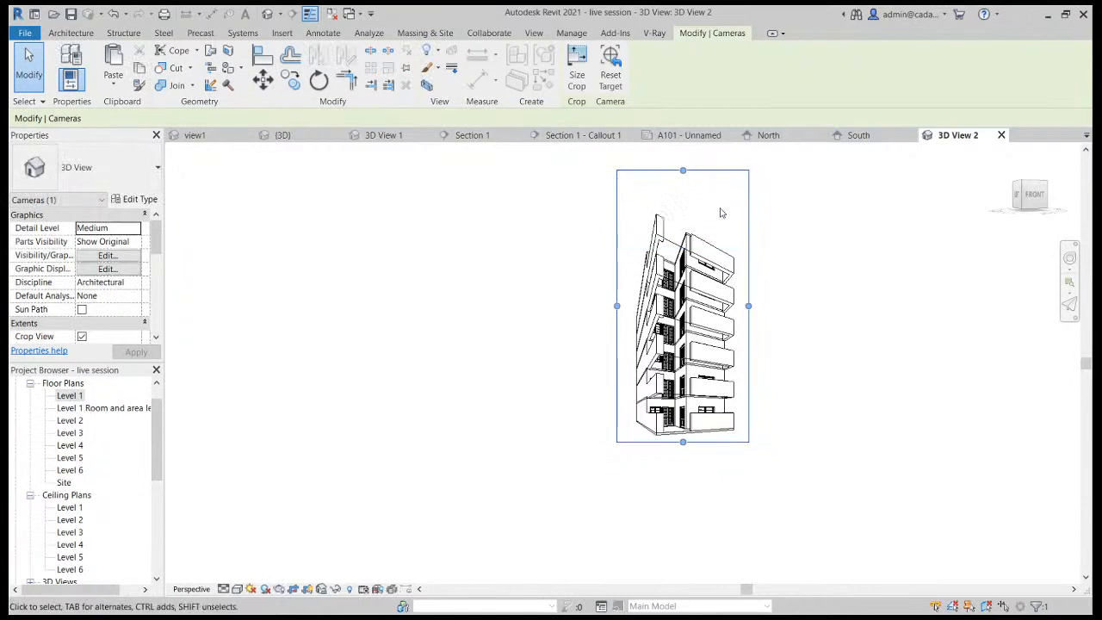
{"action": "left_click", "coordinate": [837, 302]}
Set both the eye elevation and the target elevation of 3D View 2 to 20' 0".
{"action": "scroll", "coordinate": [153, 255], "scroll_direction": "down", "scroll_amount": 1}
{"action": "scroll", "coordinate": [153, 255], "scroll_direction": "down", "scroll_amount": 5}
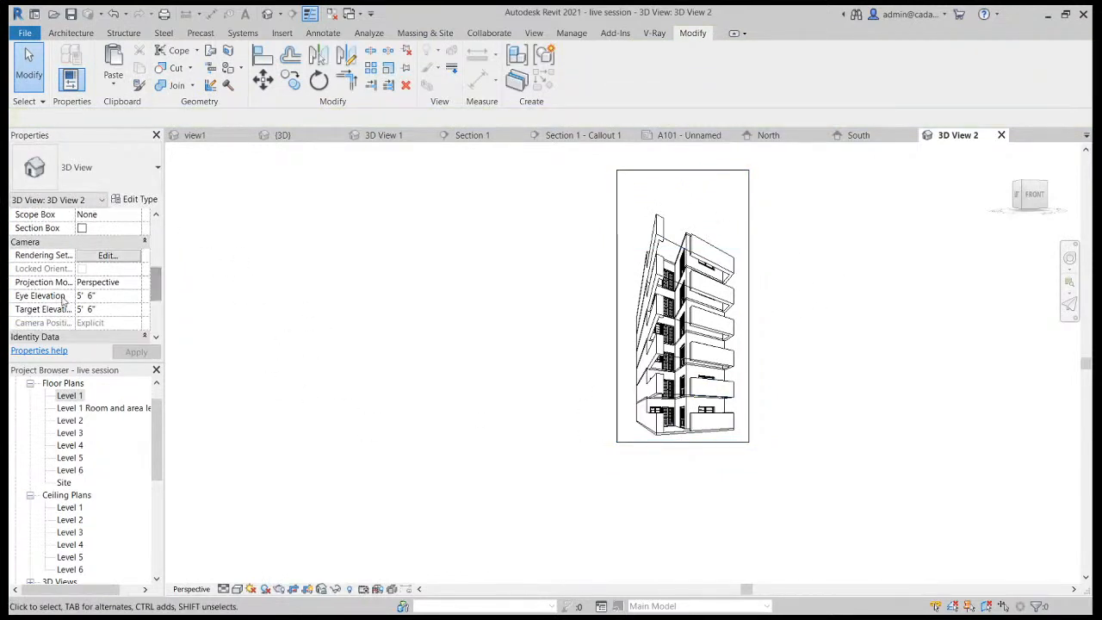
{"action": "left_click", "coordinate": [117, 295]}
{"action": "type", "text": "20"}
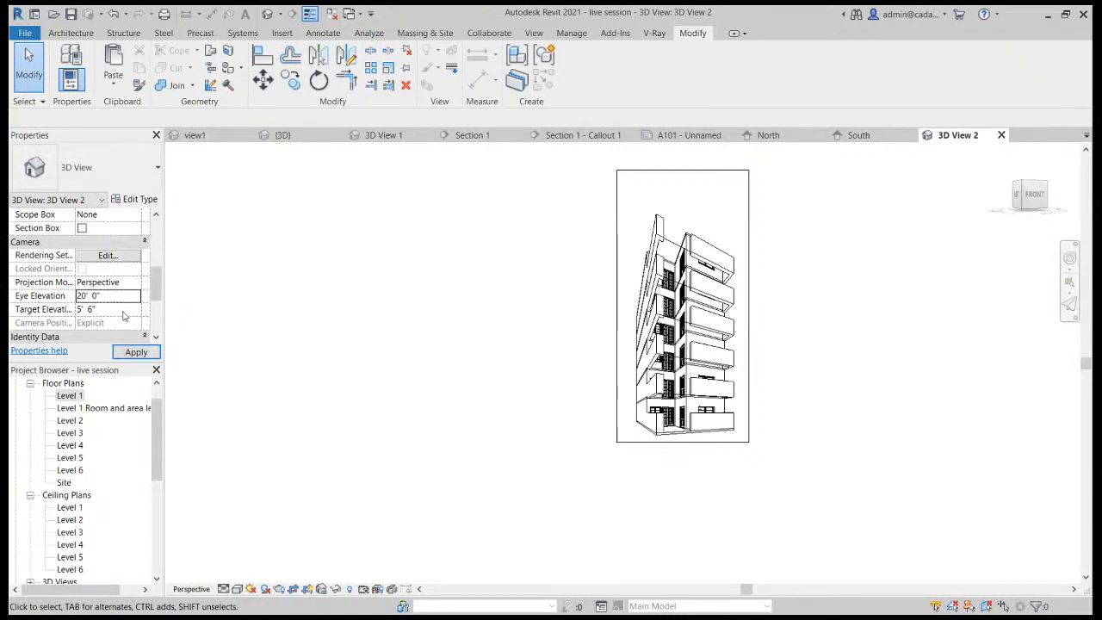
{"action": "left_click", "coordinate": [127, 310]}
{"action": "type", "text": "20"}
{"action": "key", "text": "Return"}
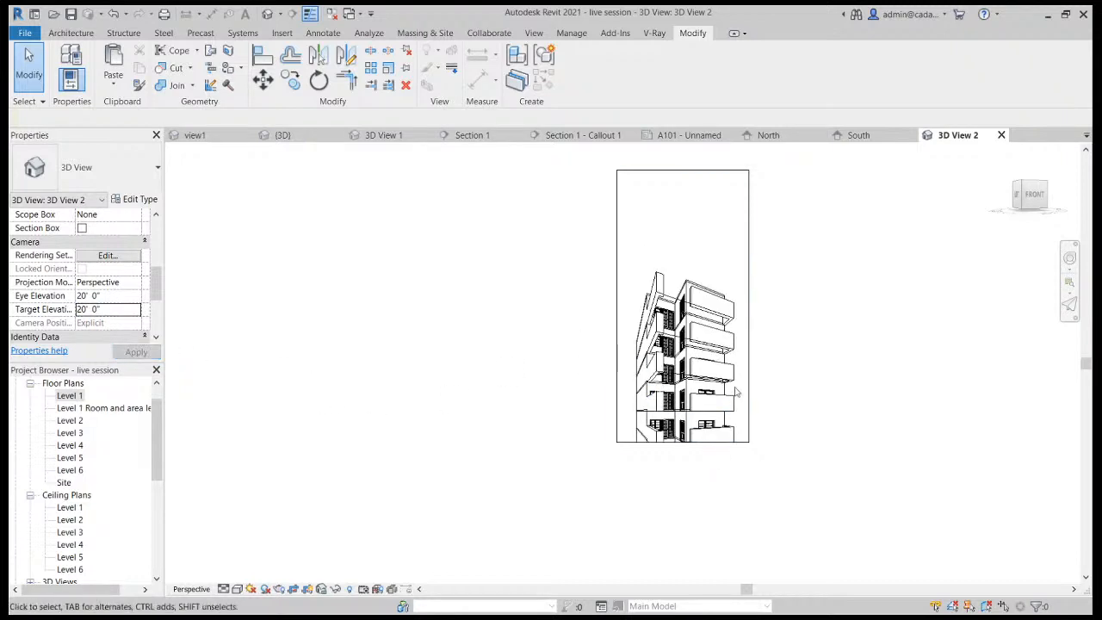
Stretch the crop region below the building's base and widen it on both sides, adjusting its upper edge above the roof.
{"action": "scroll", "coordinate": [706, 302], "scroll_direction": "down", "scroll_amount": 2}
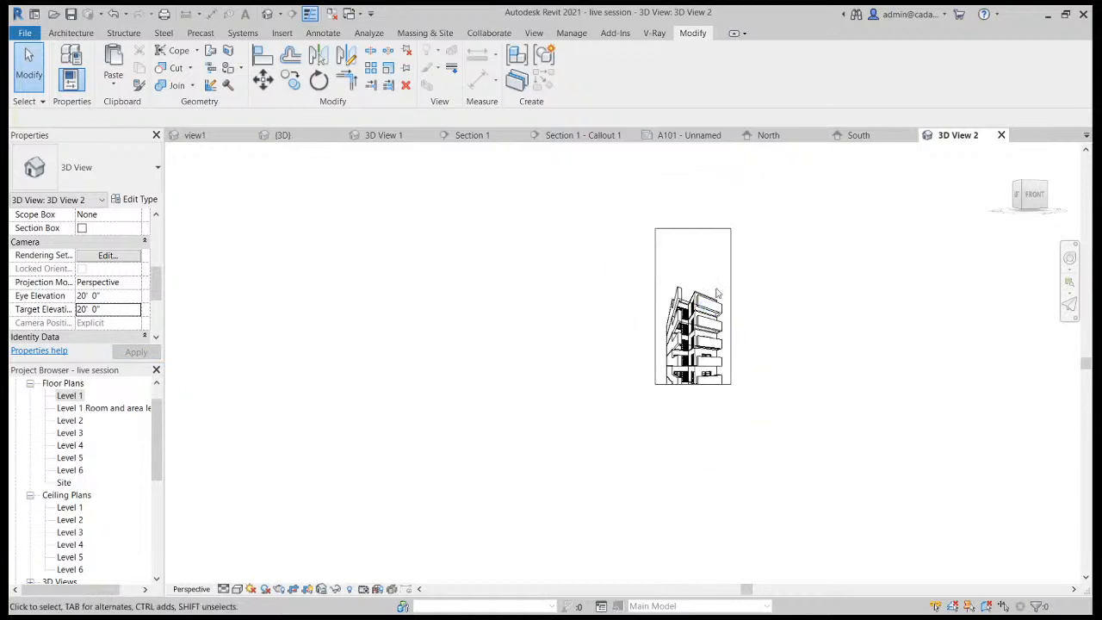
{"action": "scroll", "coordinate": [712, 399], "scroll_direction": "up", "scroll_amount": 1}
{"action": "left_click", "coordinate": [717, 377]}
{"action": "left_click_drag", "start_coordinate": [684, 378], "coordinate": [684, 511]}
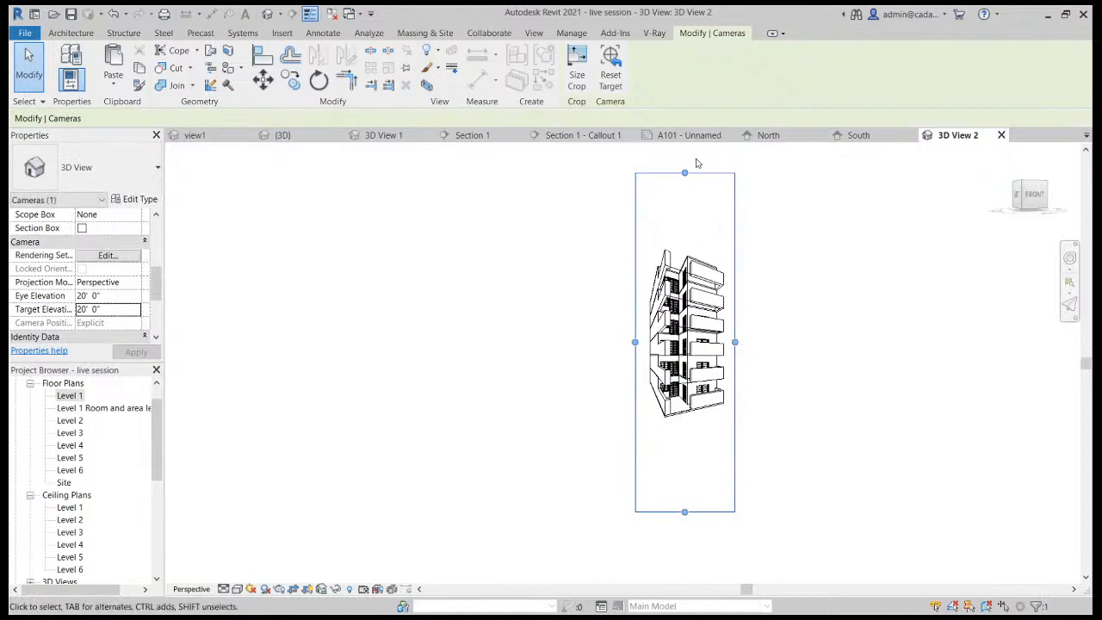
{"action": "left_click_drag", "start_coordinate": [685, 174], "coordinate": [818, 376]}
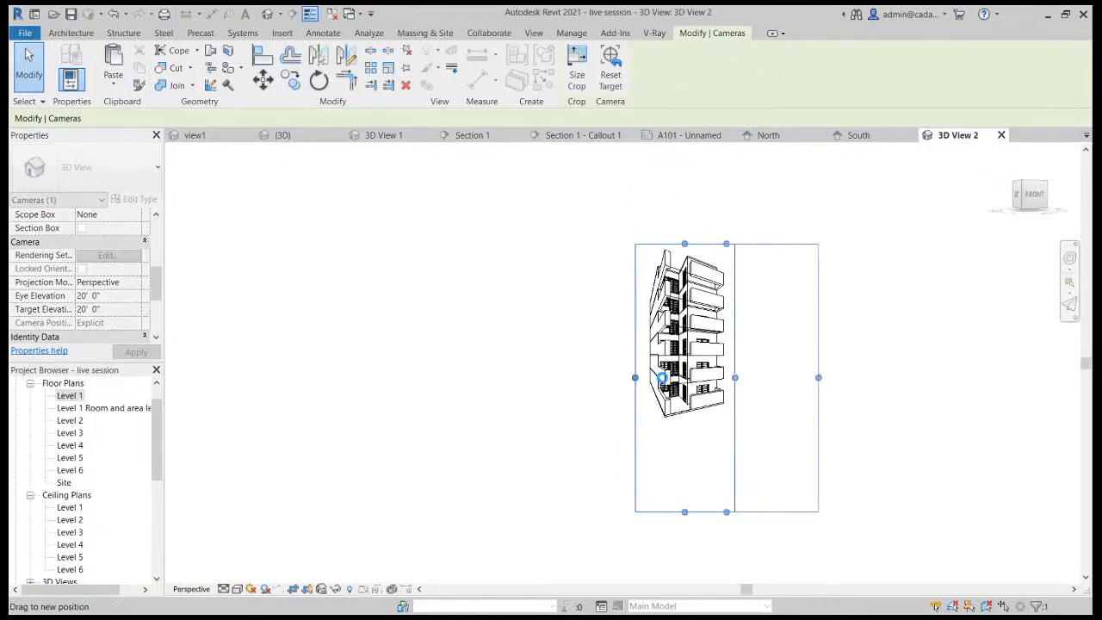
{"action": "left_click_drag", "start_coordinate": [635, 377], "coordinate": [508, 371]}
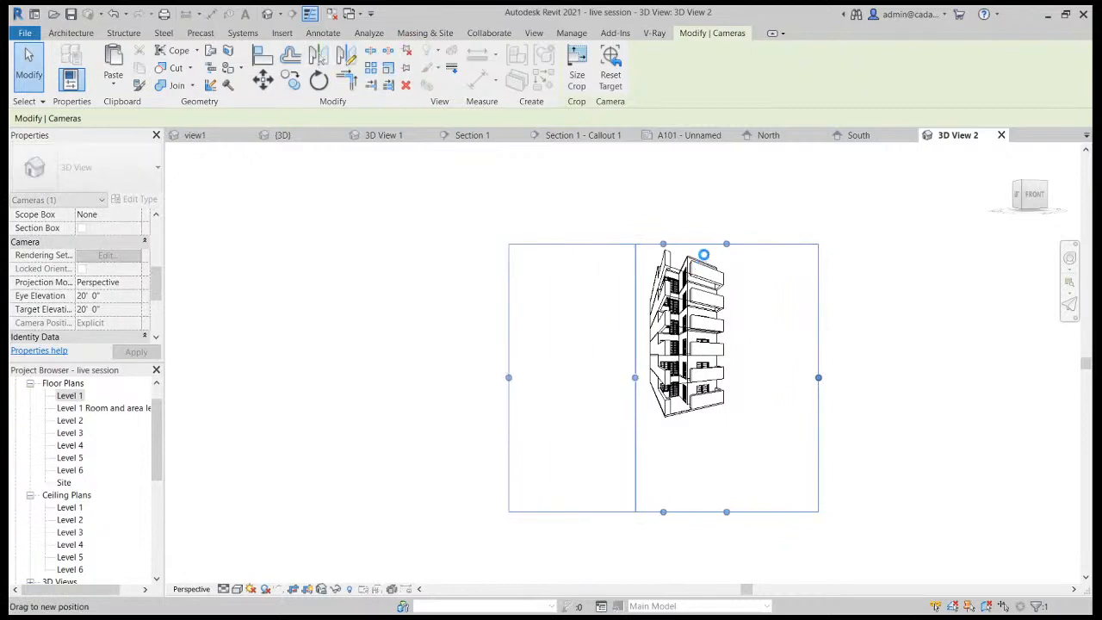
{"action": "left_click_drag", "start_coordinate": [668, 233], "coordinate": [676, 191]}
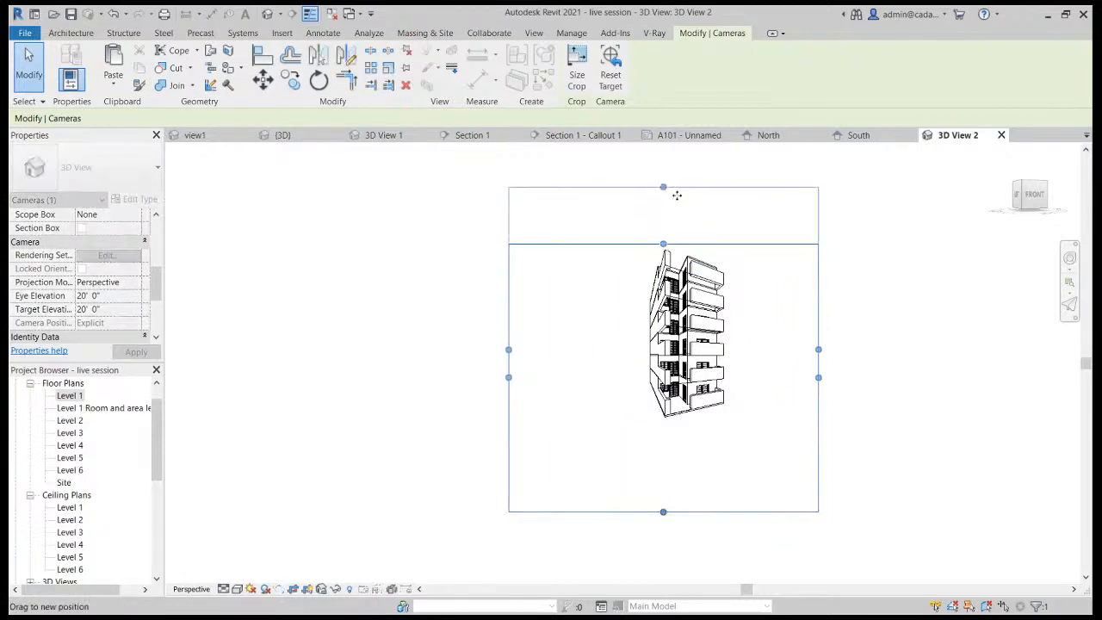
{"action": "key", "text": "Escape"}
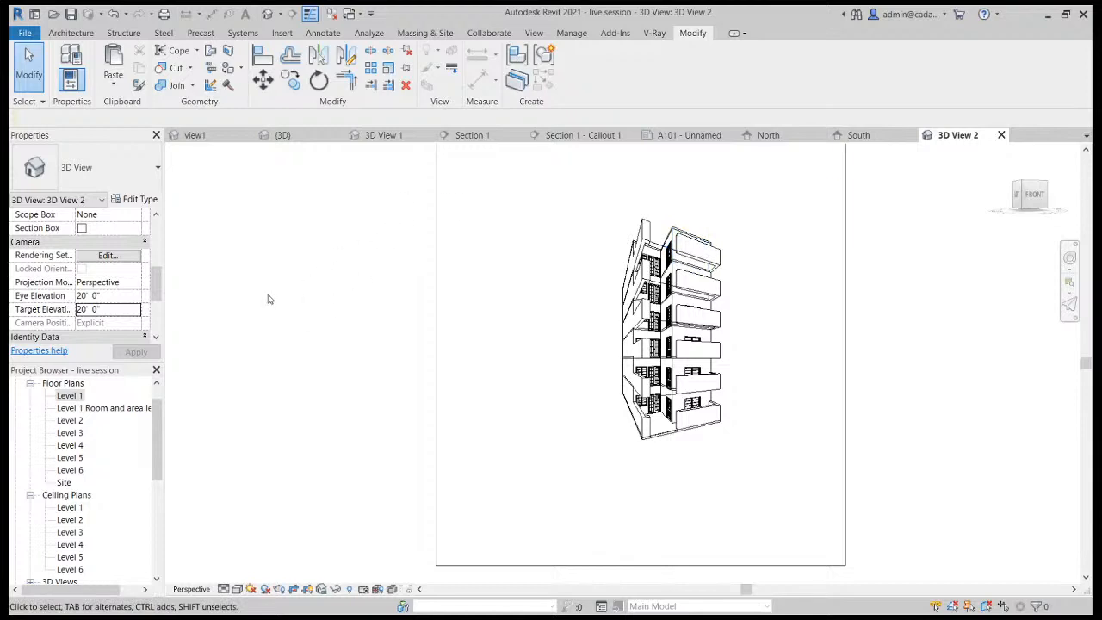
Set both the eye elevation and the target elevation of 3D View 2 to 40' 0" and apply them.
{"action": "left_click", "coordinate": [122, 296]}
{"action": "type", "text": "40"}
{"action": "left_click", "coordinate": [122, 309]}
{"action": "type", "text": "40"}
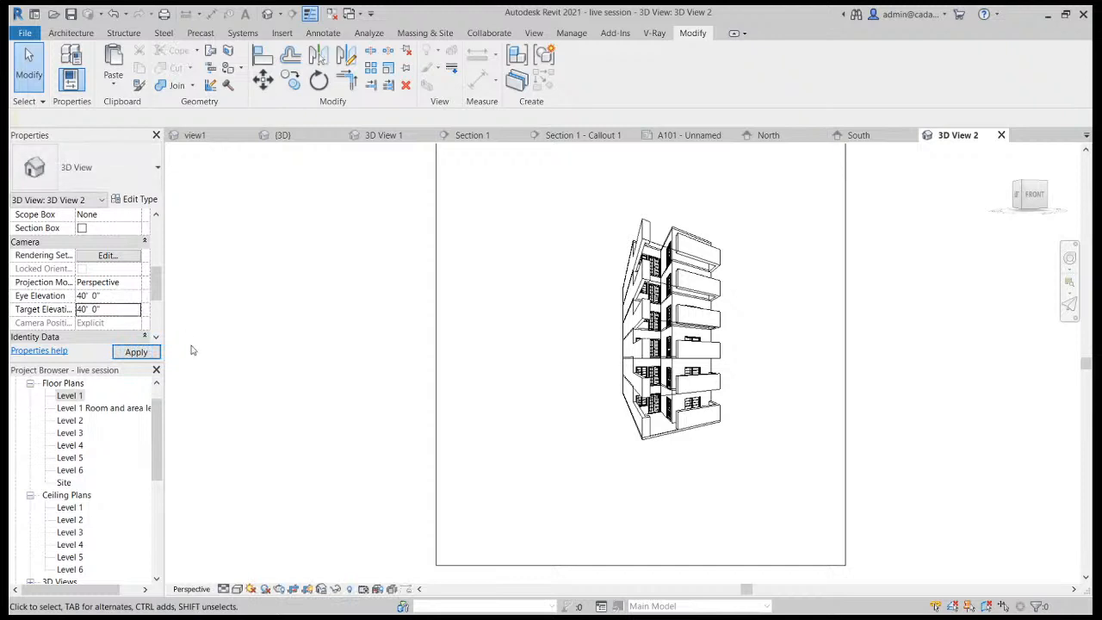
{"action": "left_click", "coordinate": [148, 352]}
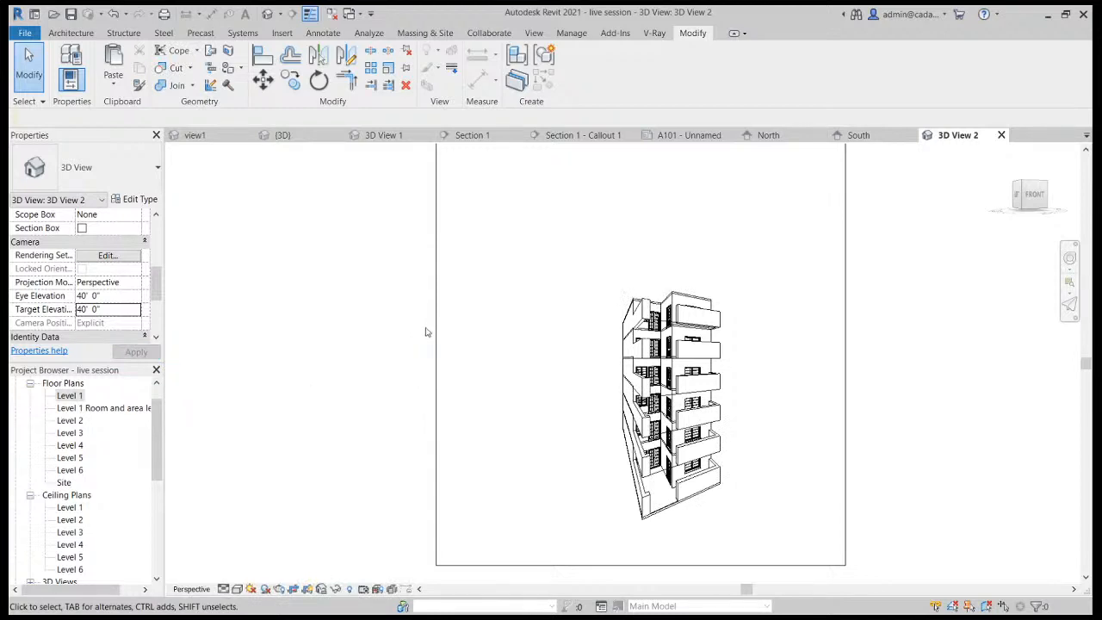
Orbit the camera view around the building, trying the left-front corner orientation and then a raised angle facing more toward the front.
{"action": "middle_click_drag", "start_coordinate": [575, 418], "coordinate": [599, 473], "text": "shift"}
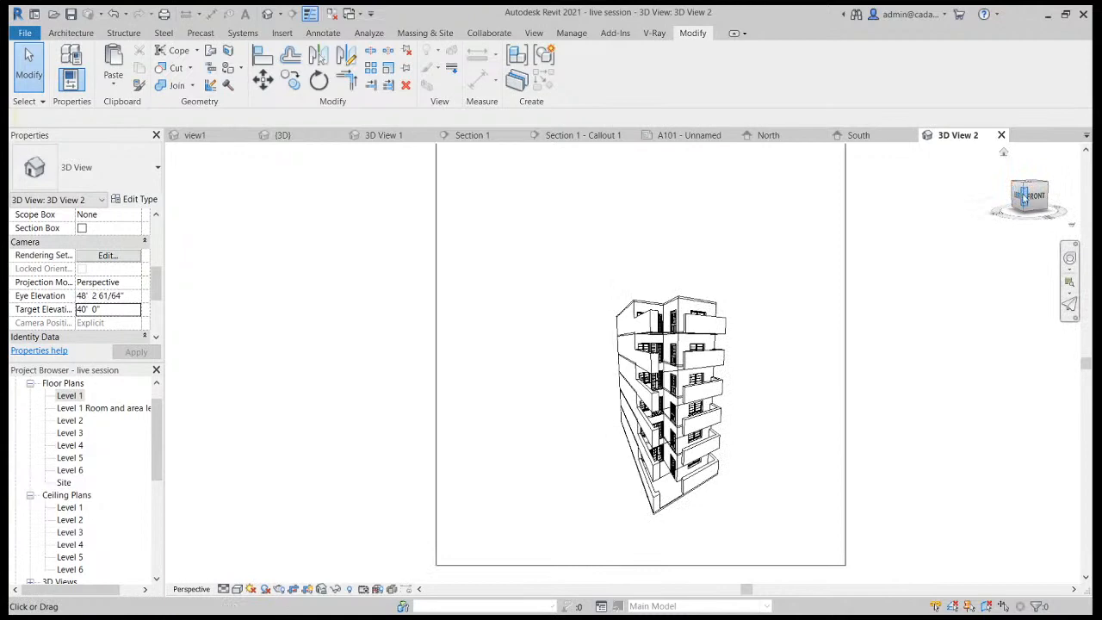
{"action": "left_click", "coordinate": [1024, 196]}
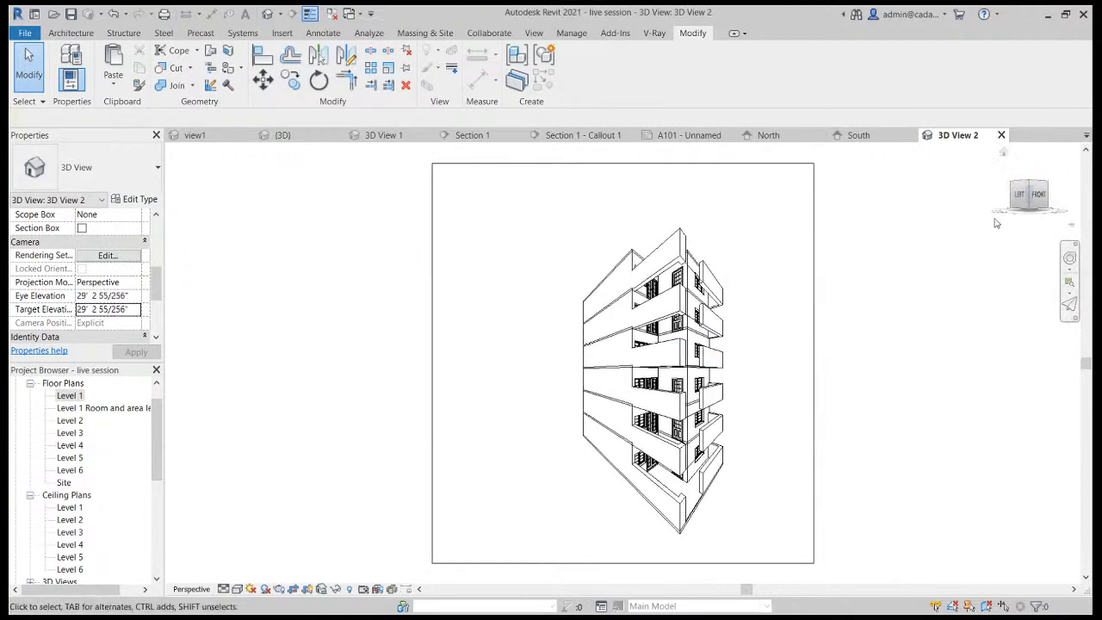
{"action": "mouse_move", "coordinate": [1033, 194]}
{"action": "left_mouse_down"}
{"action": "mouse_move", "coordinate": [1024, 222]}
{"action": "mouse_move", "coordinate": [1025, 161]}
{"action": "left_mouse_up"}
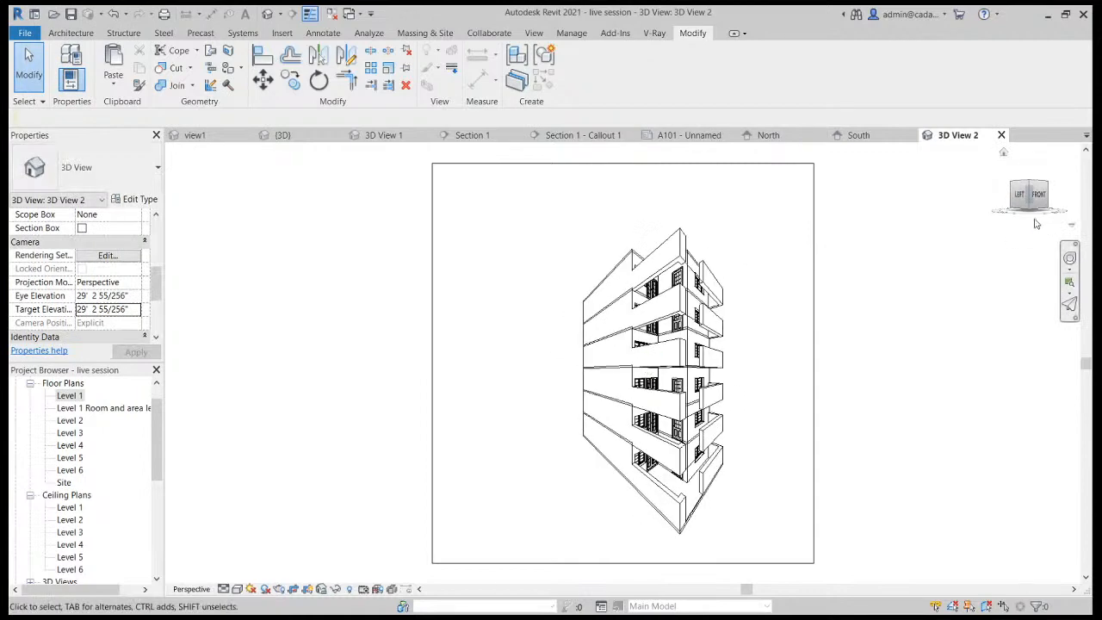
{"action": "left_click_drag", "start_coordinate": [1048, 213], "coordinate": [989, 231]}
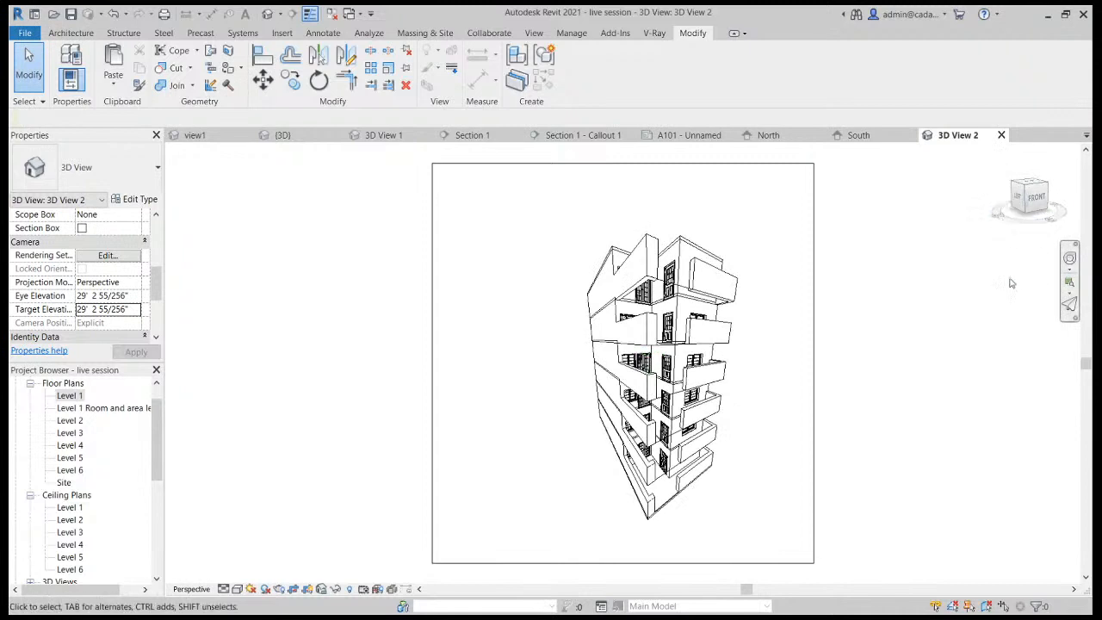
{"action": "scroll", "coordinate": [919, 293], "scroll_direction": "down", "scroll_amount": 2}
Undo the camera orbits, the elevation changes and the crop region resizing in 3D View 2.
{"action": "key", "text": "ctrl+z"}
{"action": "key", "text": "ctrl+z"}
{"action": "key", "text": "ctrl+z"}
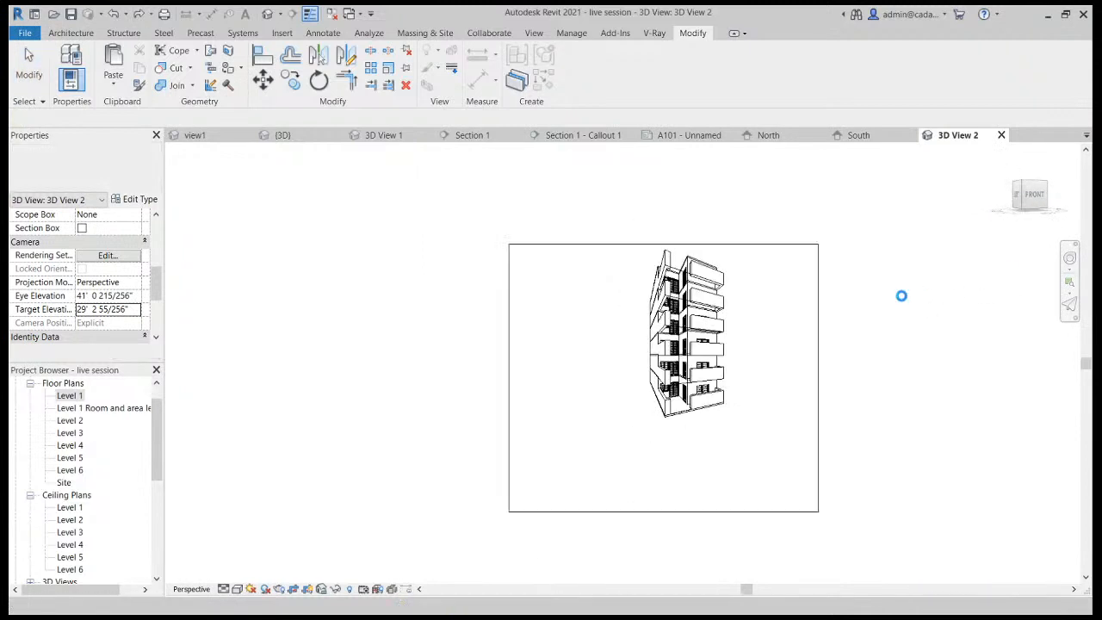
{"action": "key", "text": "ctrl+z"}
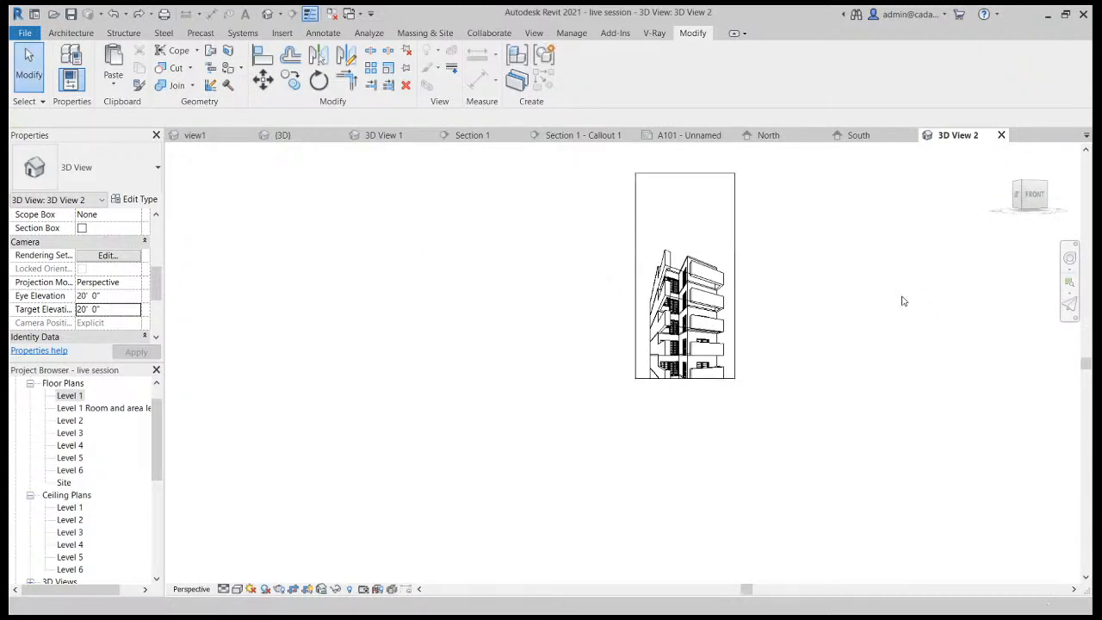
{"action": "key", "text": "ctrl+z"}
{"action": "key", "text": "ctrl+z"}
{"action": "key", "text": "ctrl+z"}
{"action": "key", "text": "ctrl+z"}
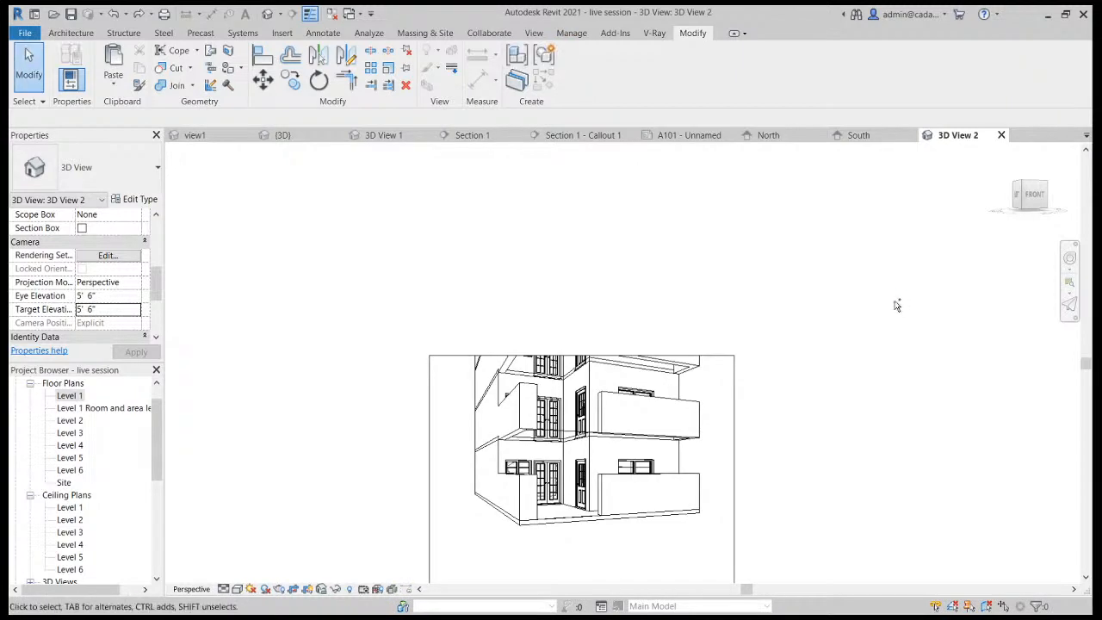
Extend the 3D View 2 crop region upward past the roof and bring its lower edge close to the building's base.
{"action": "left_click", "coordinate": [712, 360]}
{"action": "left_click_drag", "start_coordinate": [581, 356], "coordinate": [608, 158]}
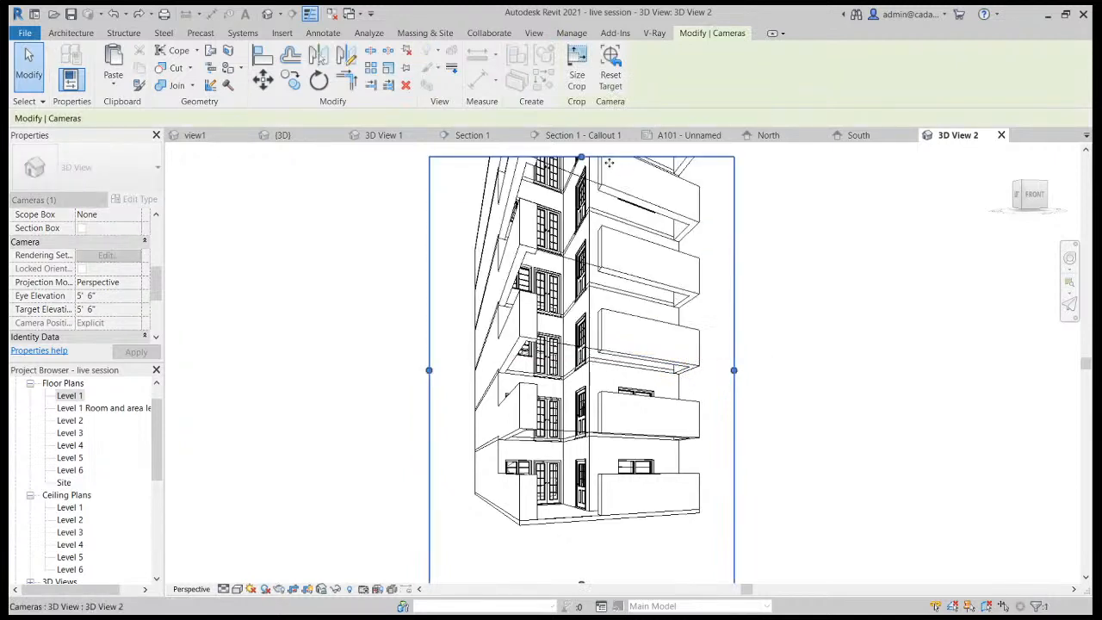
{"action": "scroll", "coordinate": [710, 267], "scroll_direction": "down", "scroll_amount": 2}
{"action": "left_click_drag", "start_coordinate": [625, 475], "coordinate": [643, 441]}
{"action": "scroll", "coordinate": [706, 497], "scroll_direction": "down", "scroll_amount": 1}
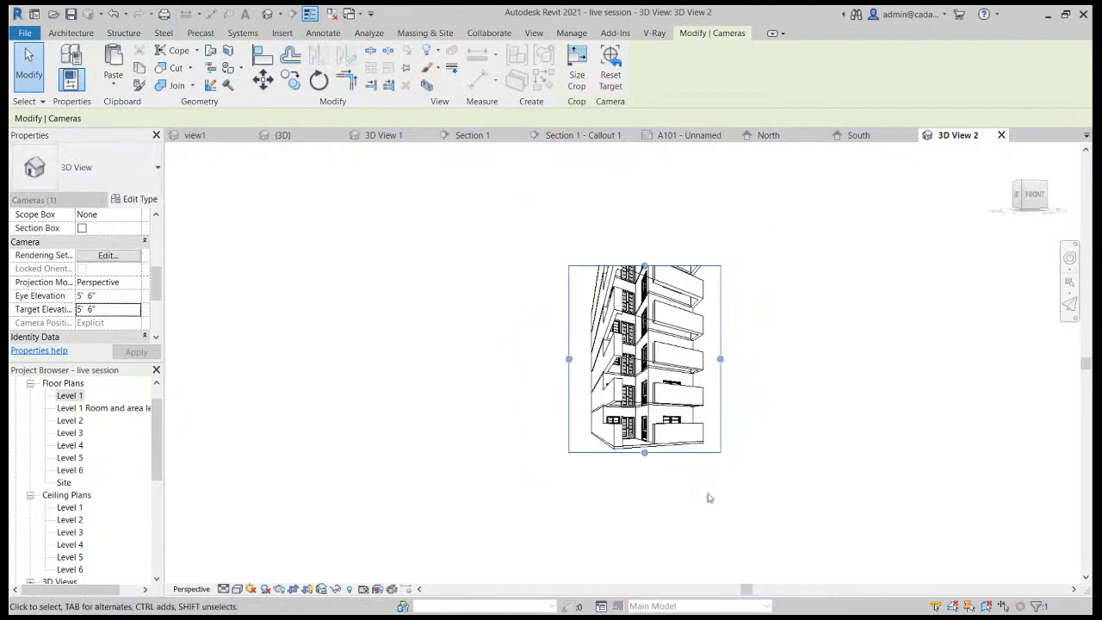
{"action": "left_click_drag", "start_coordinate": [644, 267], "coordinate": [647, 158]}
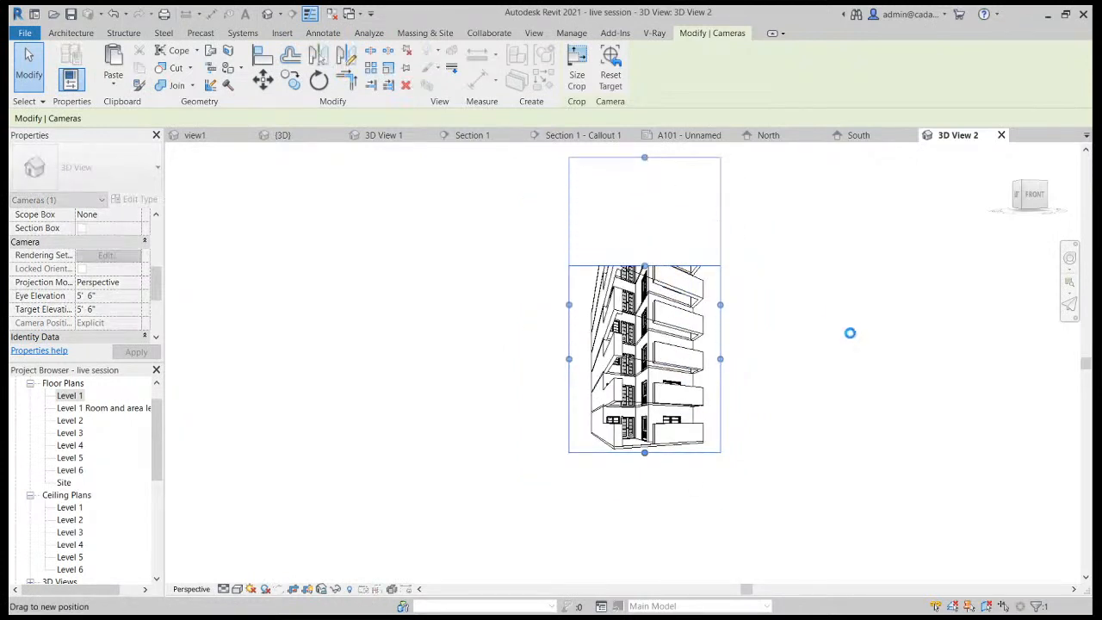
{"action": "left_click", "coordinate": [847, 346]}
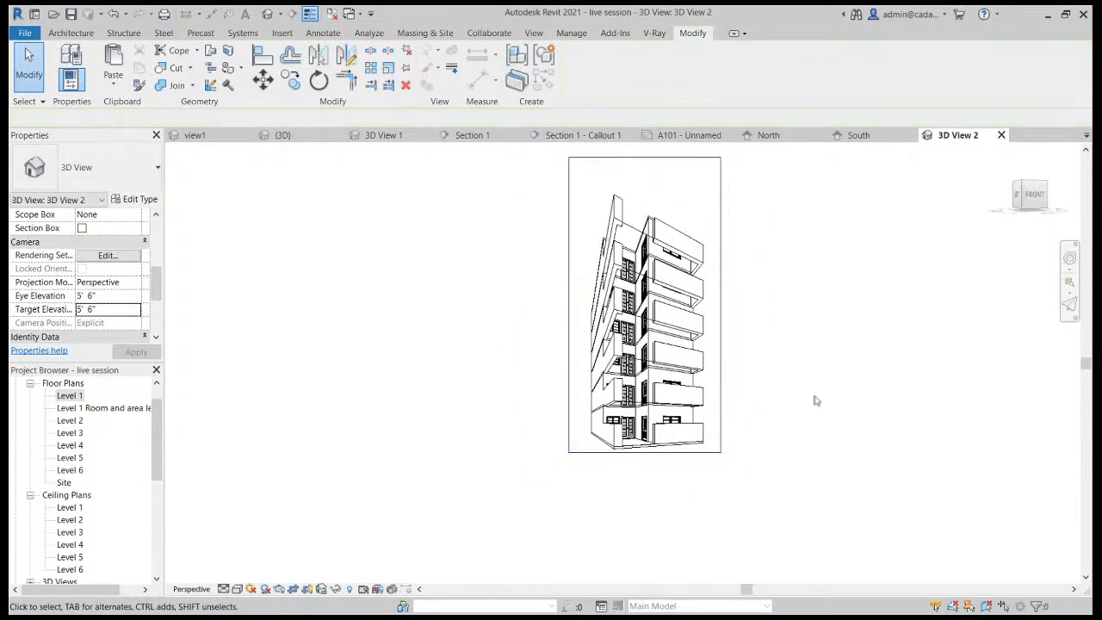
Make 3D View 2 the current V-Ray render view and expand the project's list of 3D views.
{"action": "left_click", "coordinate": [654, 33]}
{"action": "left_click", "coordinate": [101, 62]}
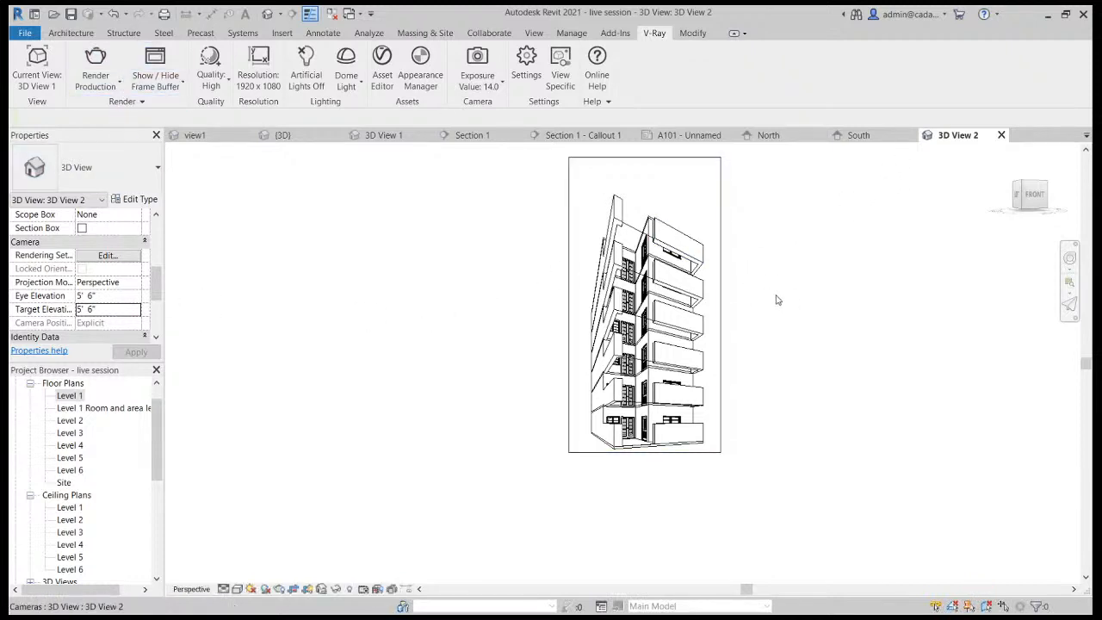
{"action": "scroll", "coordinate": [134, 478], "scroll_direction": "down", "scroll_amount": 3}
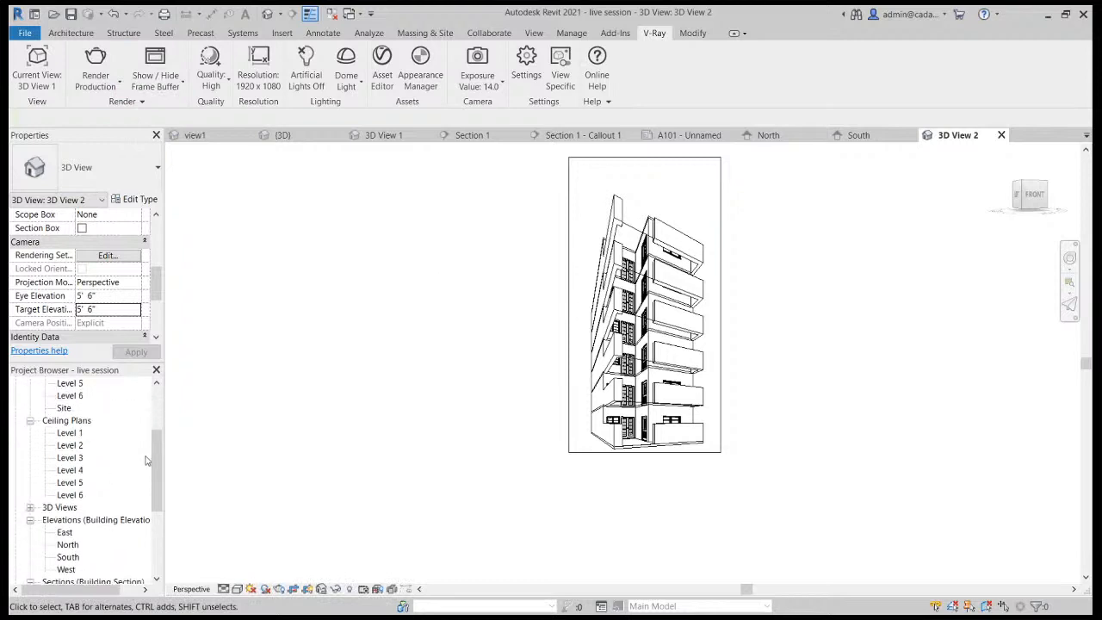
{"action": "scroll", "coordinate": [134, 478], "scroll_direction": "down", "scroll_amount": 3}
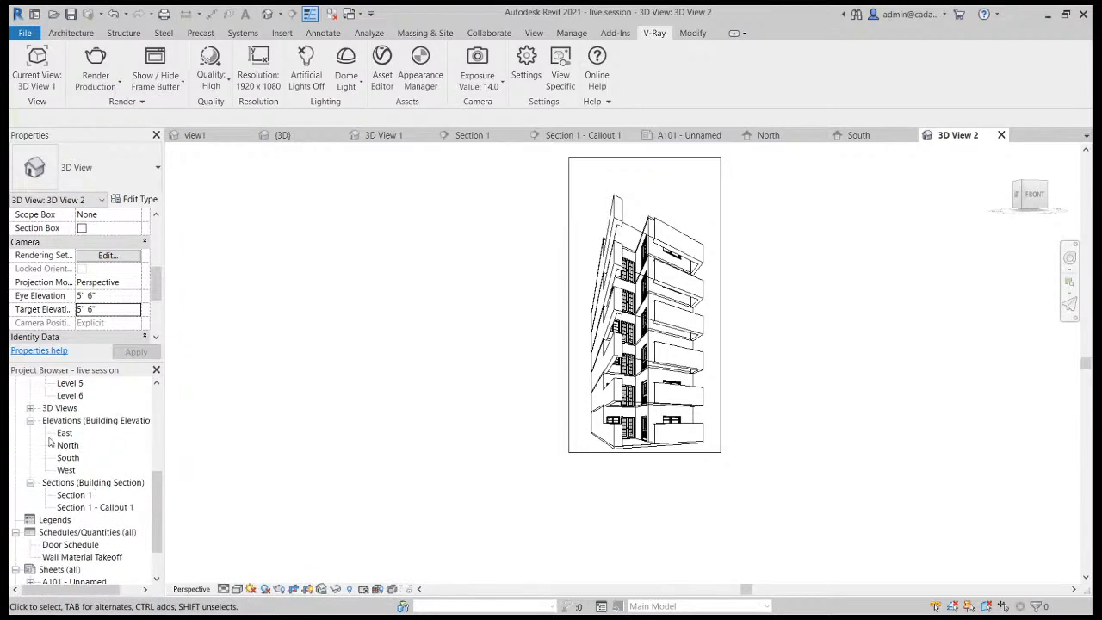
{"action": "left_click", "coordinate": [30, 408]}
{"action": "left_click", "coordinate": [301, 279]}
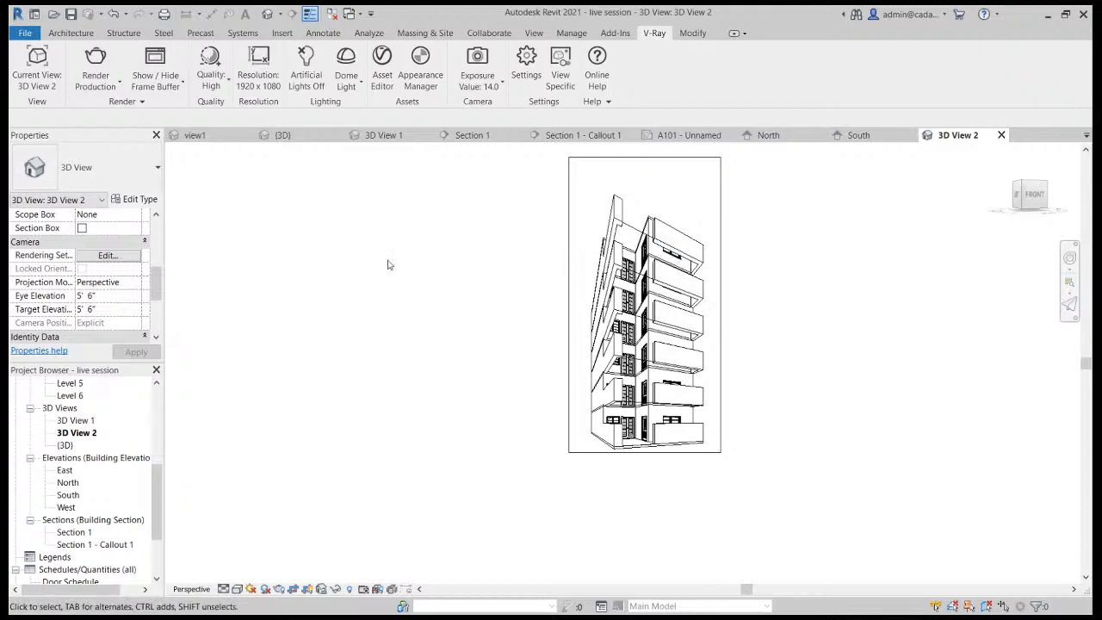
Widen the 3D View 2 crop region well past both sides of the building and extend it below the base.
{"action": "left_click", "coordinate": [721, 358]}
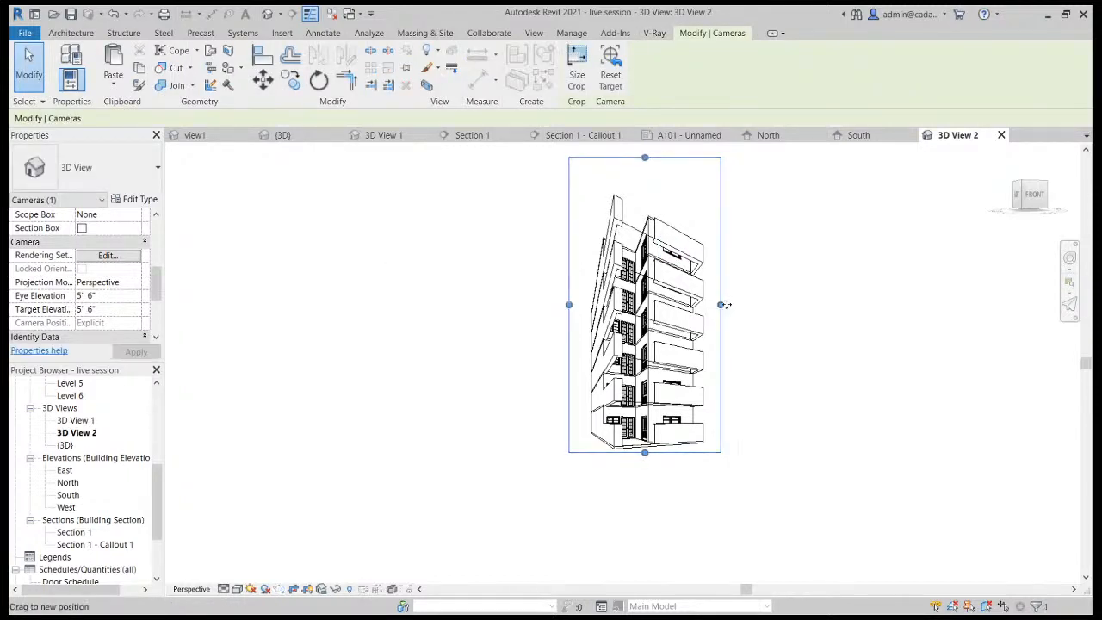
{"action": "left_click_drag", "start_coordinate": [725, 304], "coordinate": [935, 304]}
{"action": "left_click_drag", "start_coordinate": [568, 305], "coordinate": [370, 305]}
{"action": "left_click_drag", "start_coordinate": [651, 452], "coordinate": [647, 542]}
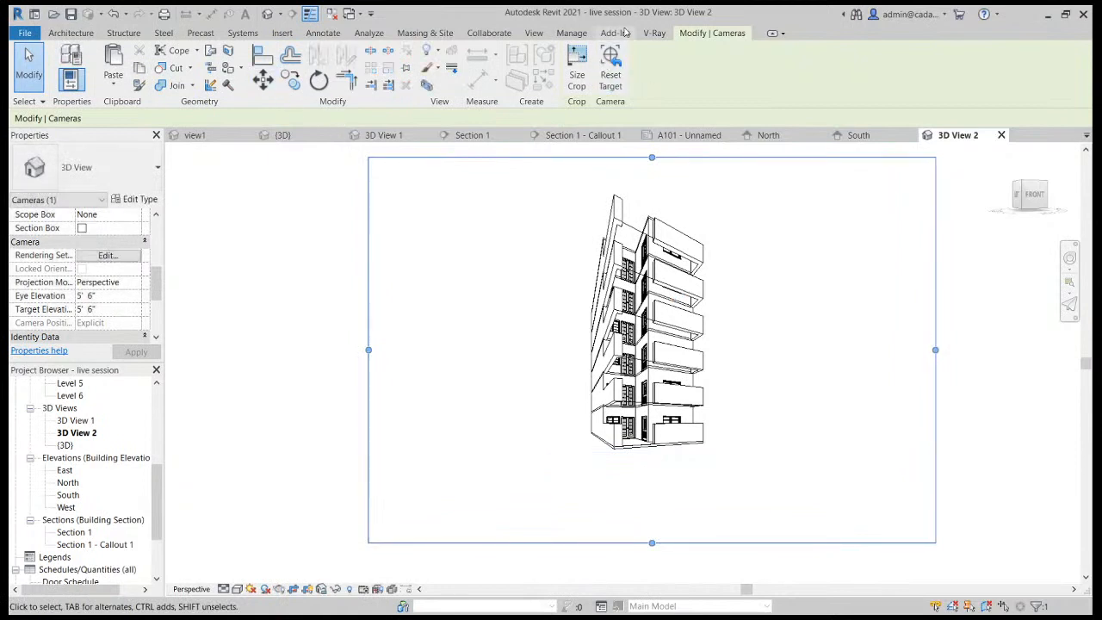
Render 3D View 2 with V-Ray in production mode, then return to the architectural modelling tools.
{"action": "left_click", "coordinate": [654, 33]}
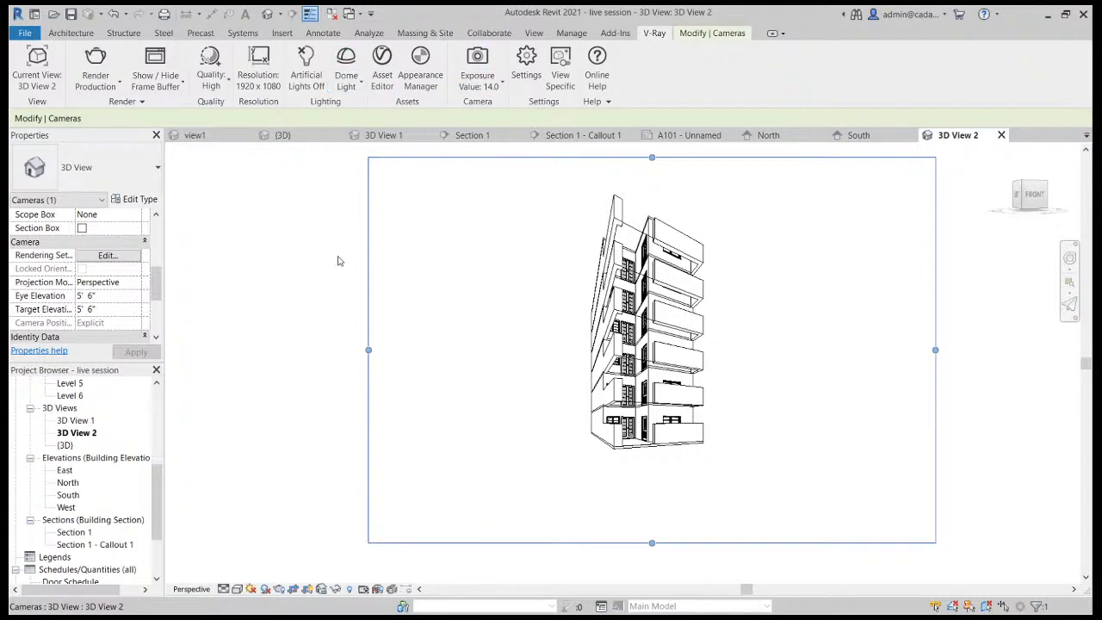
{"action": "left_click", "coordinate": [191, 267]}
{"action": "left_click", "coordinate": [96, 68]}
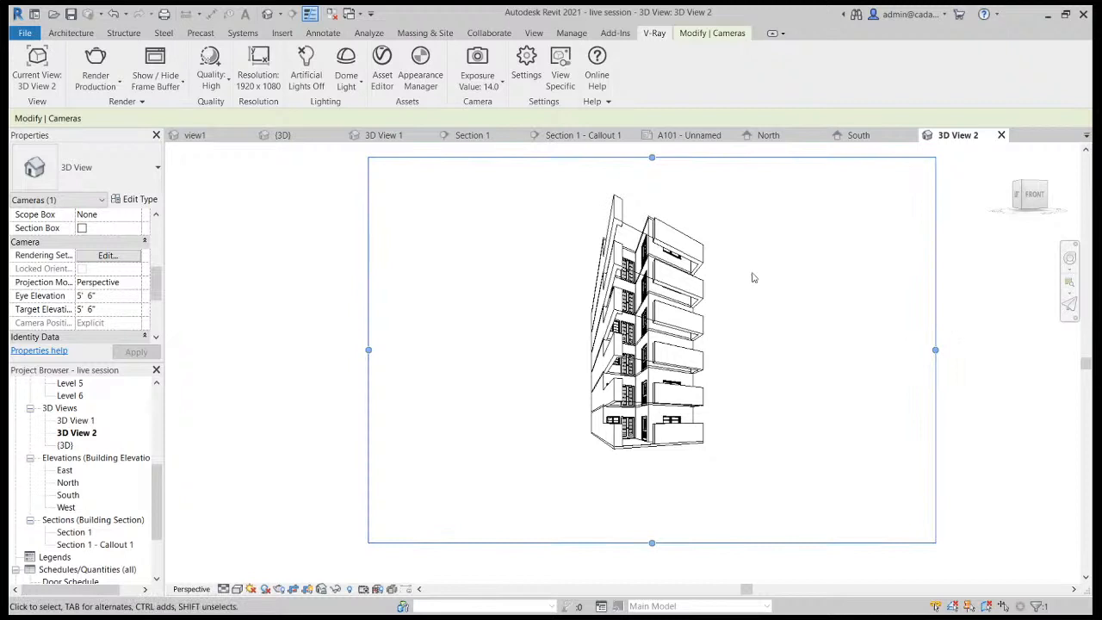
{"action": "left_click", "coordinate": [292, 204]}
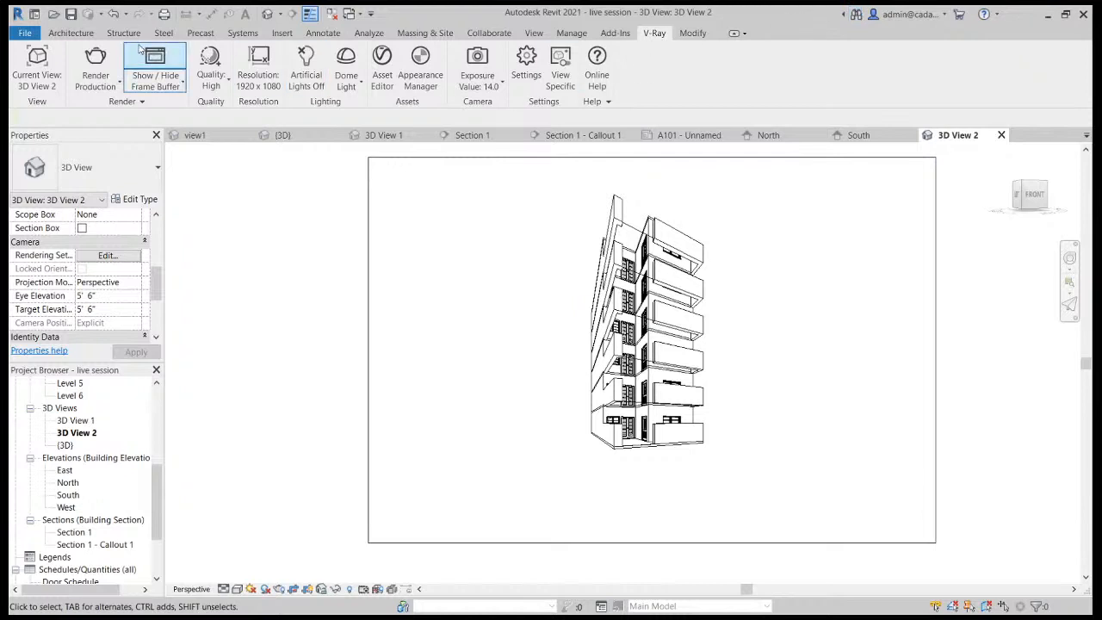
{"action": "left_click", "coordinate": [71, 33]}
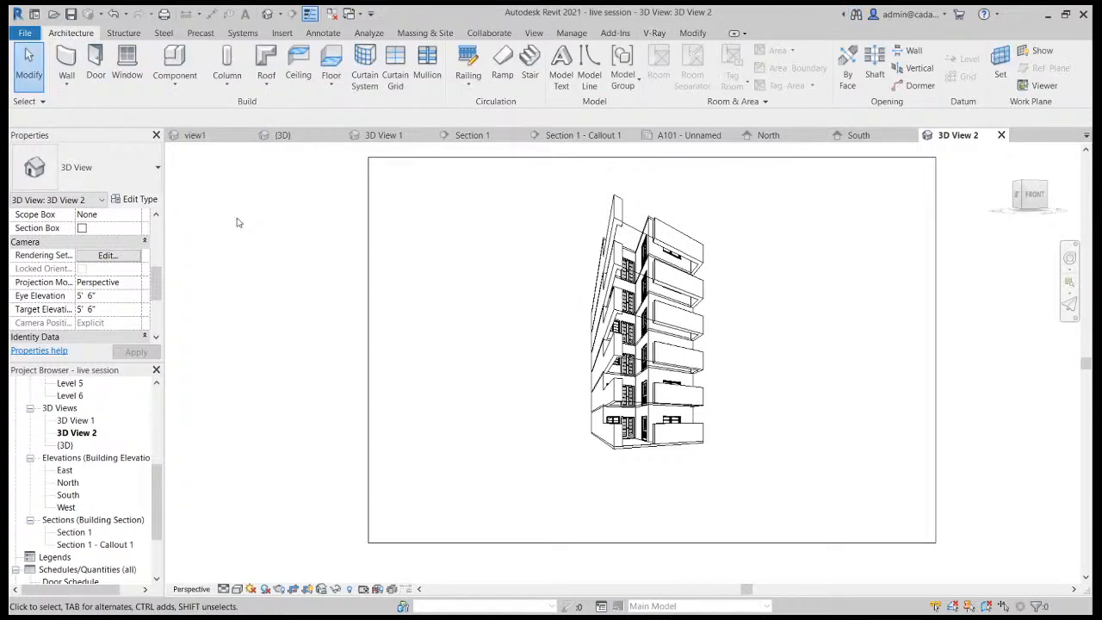